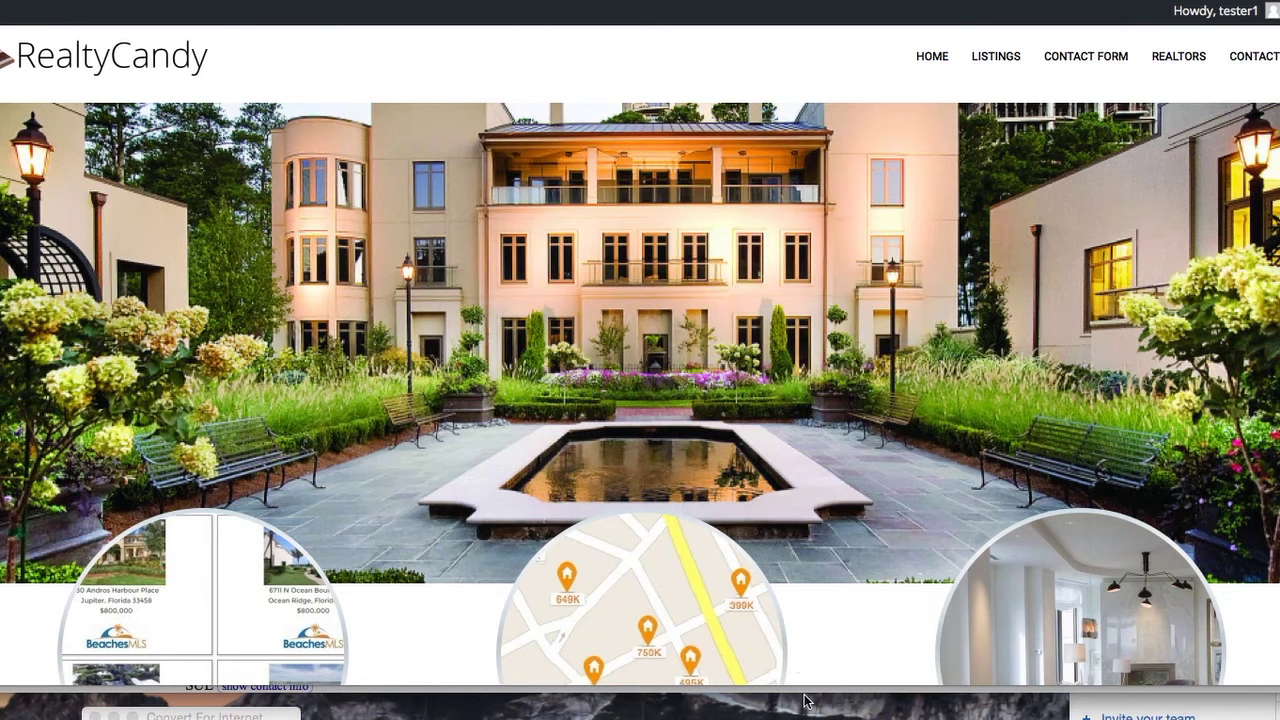
# View the home page wireframe, put it away, and show the HOME-2 to HOME 7 variants under HOME
pyautogui.press('super+Tab')
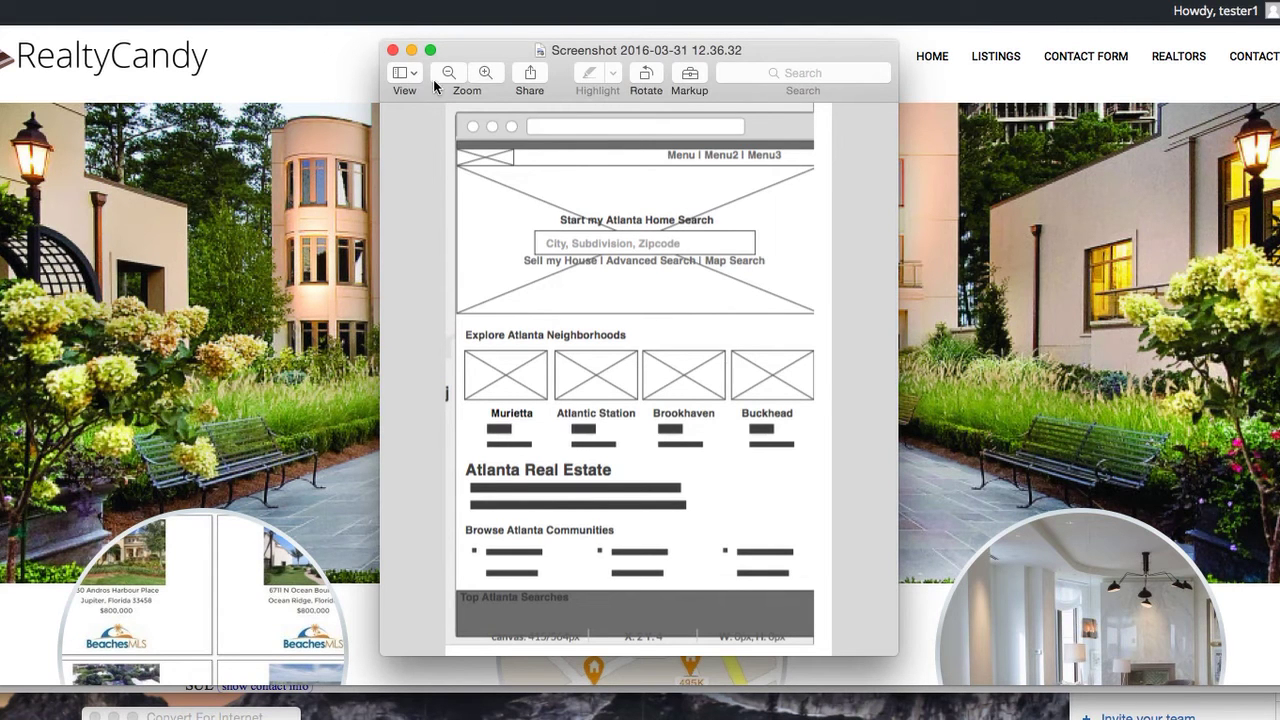
pyautogui.click(411, 52)
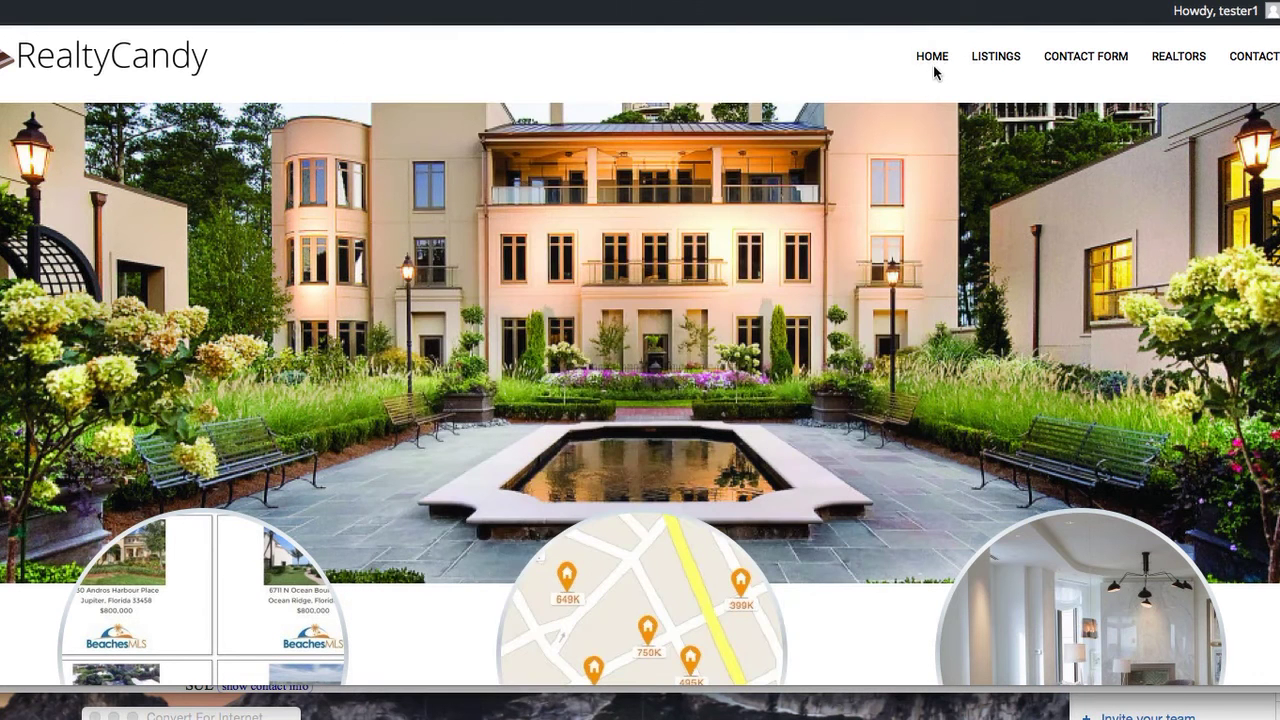
pyautogui.moveTo(940, 62)
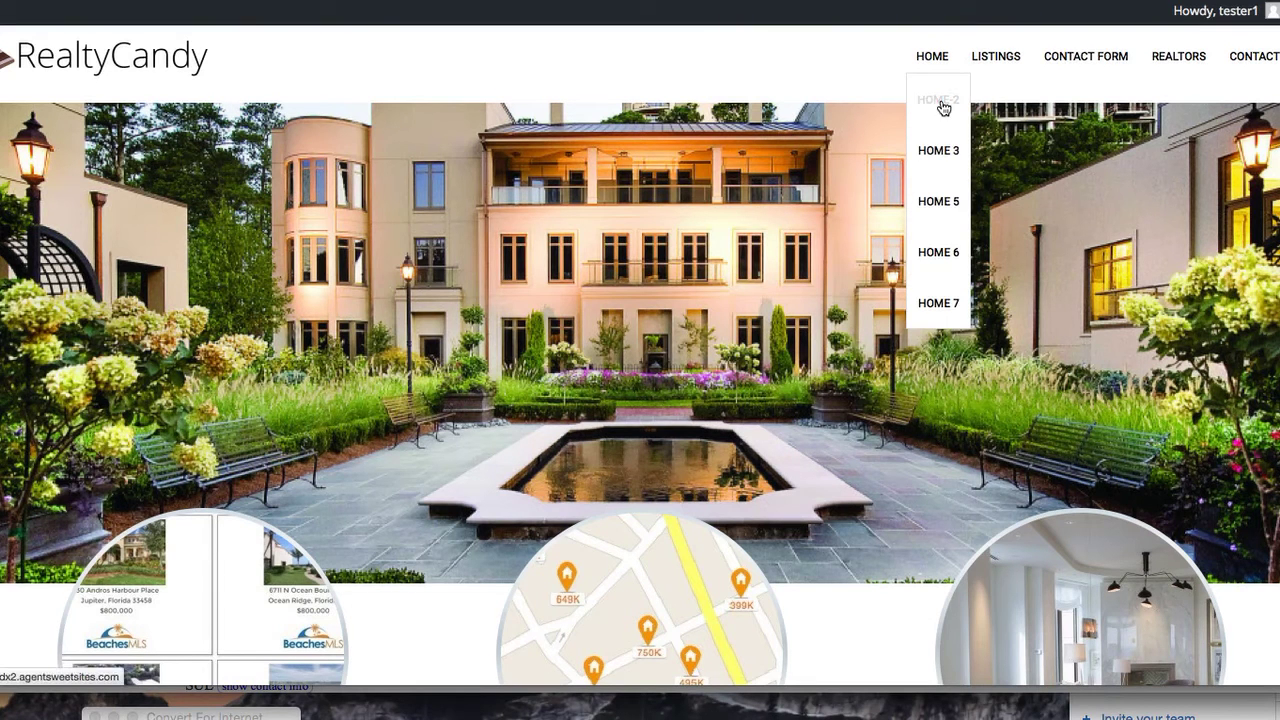
# Open the HOME 6 variant and scroll through its Luxury Rooms page and back up
pyautogui.click(940, 258)
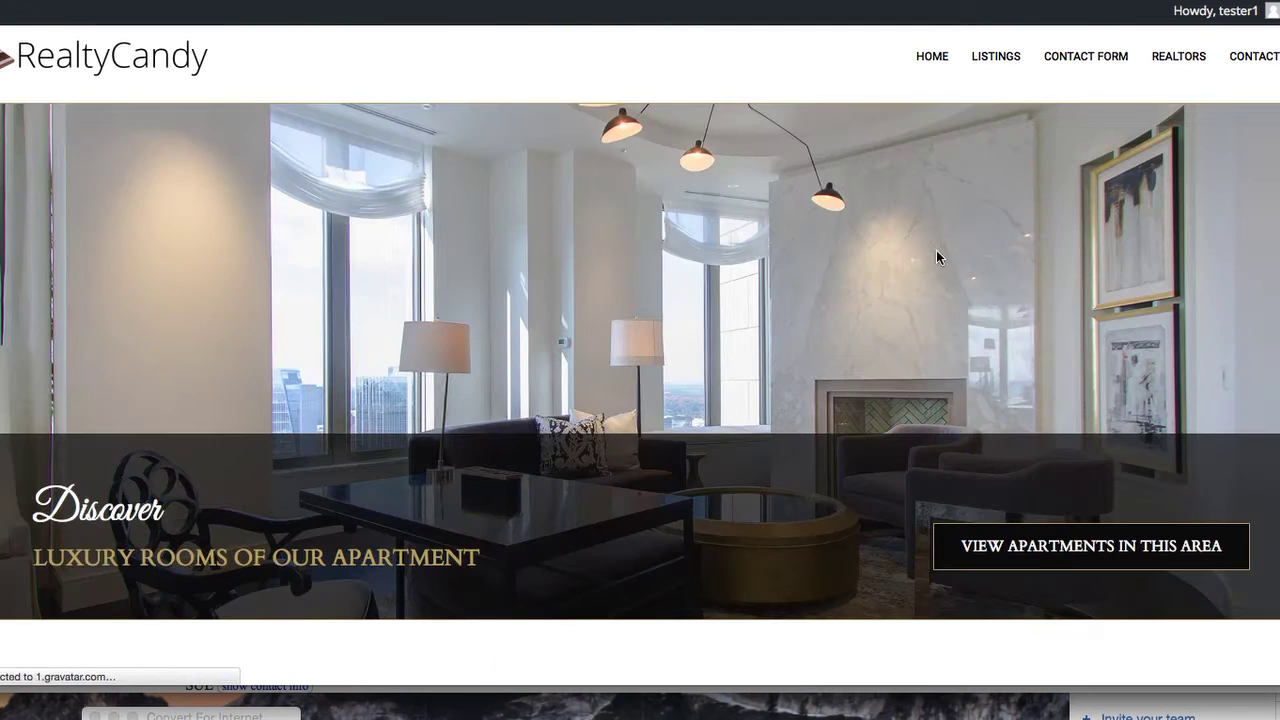
pyautogui.scroll(-1, 757, 333)
pyautogui.scroll(-10, 757, 333)
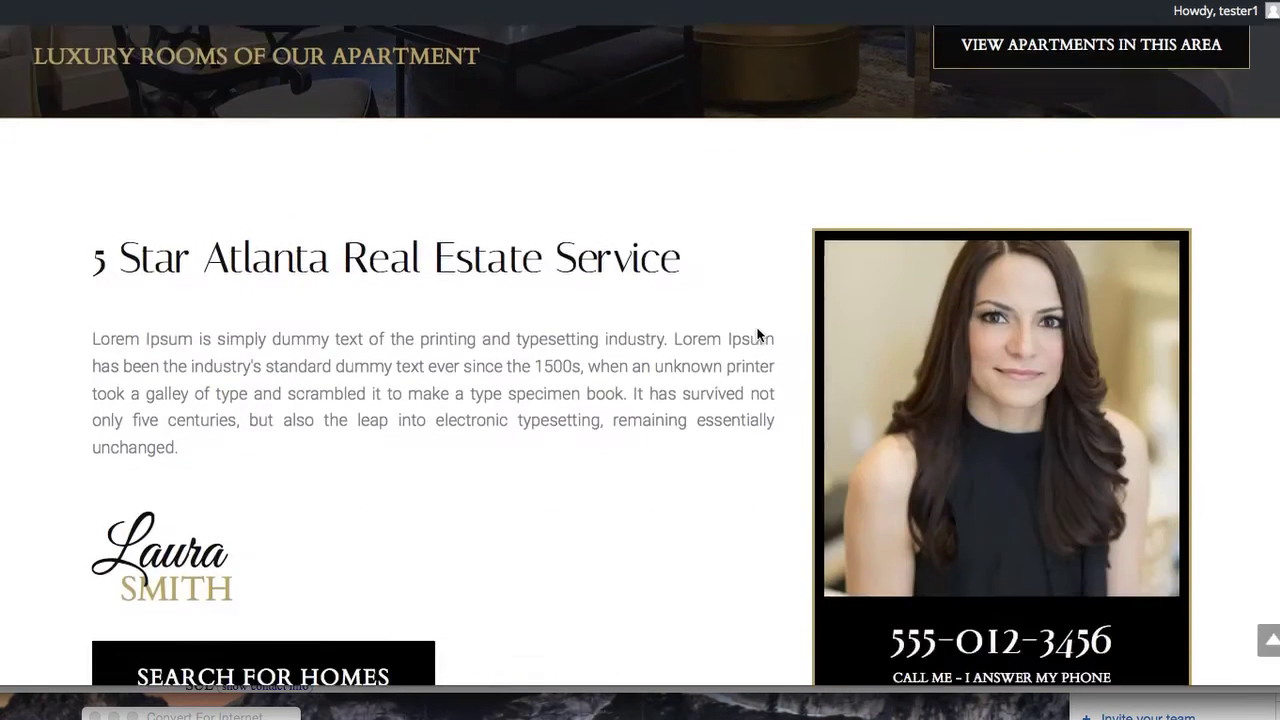
pyautogui.scroll(10, 757, 333)
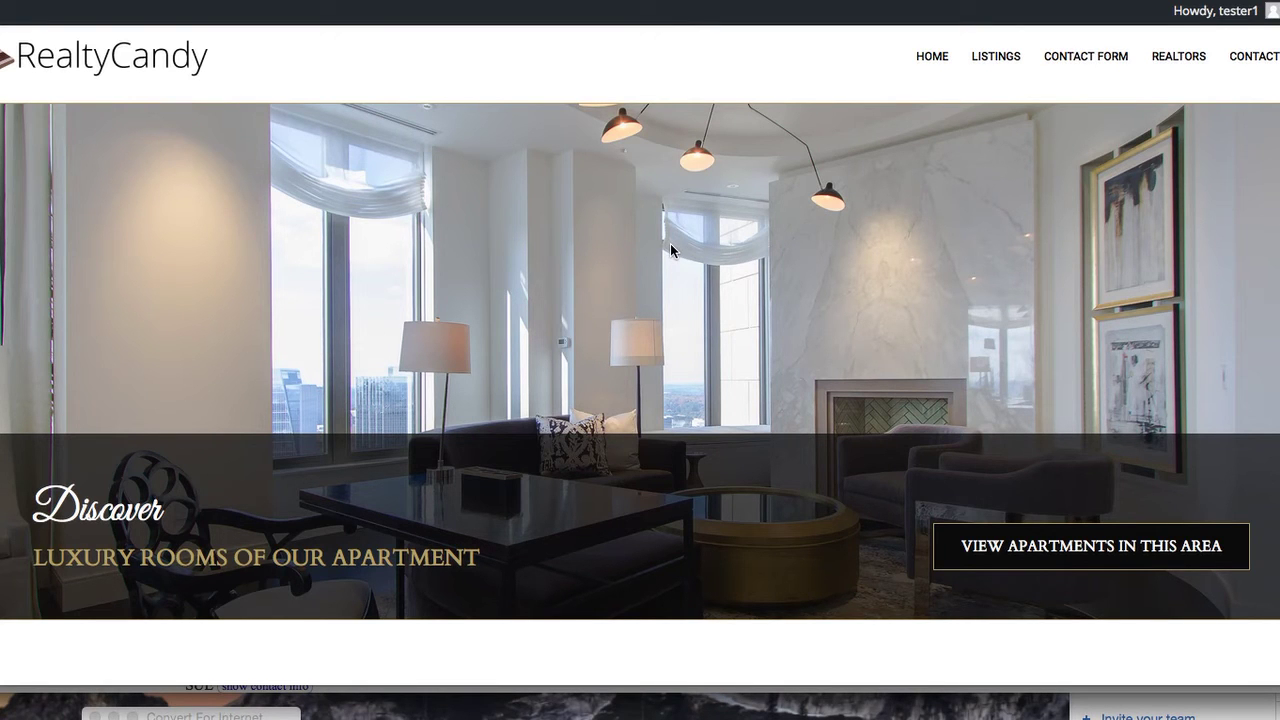
# Log out of the tester account, sign back in as administrator, and dismiss the save-login prompt
pyautogui.moveTo(1233, 15)
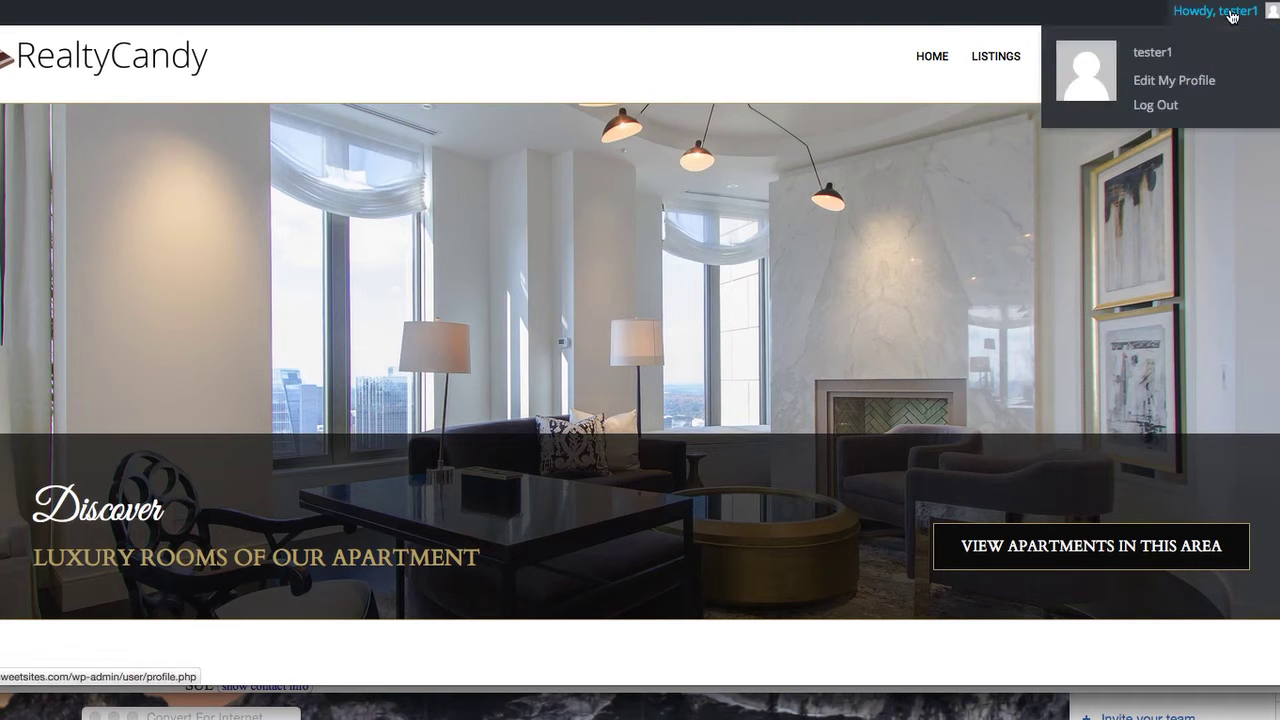
pyautogui.click(1155, 105)
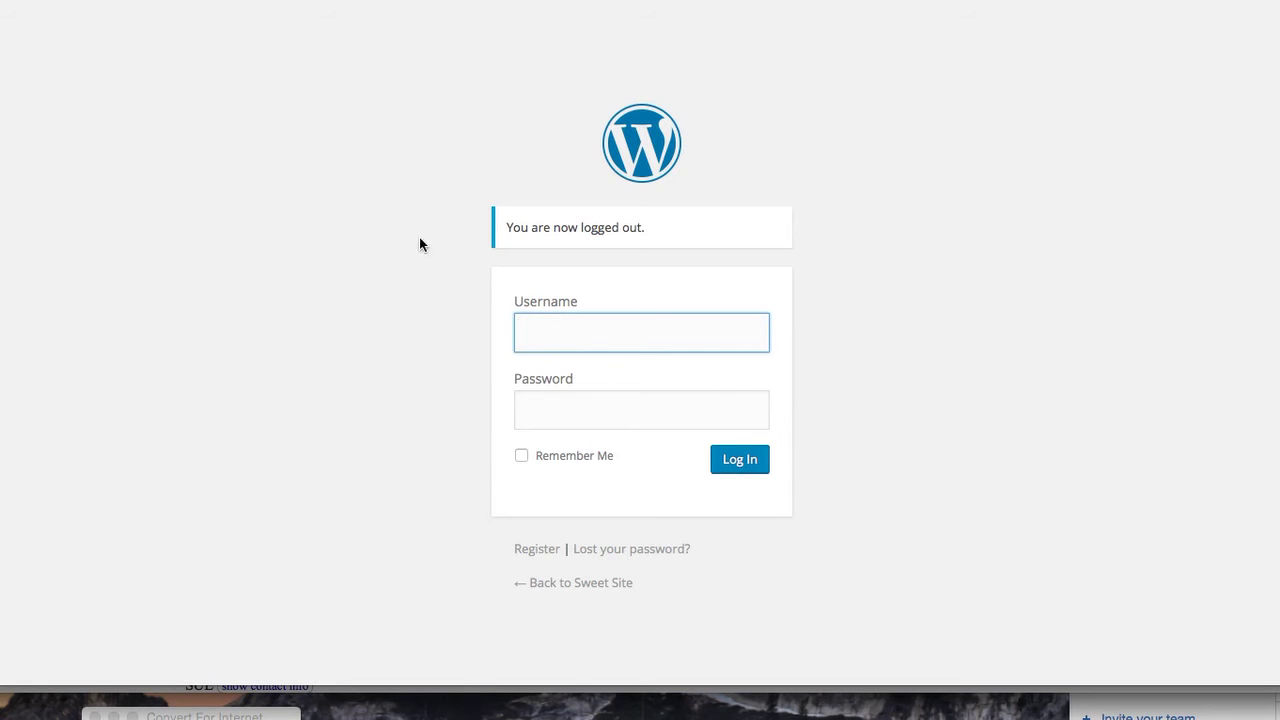
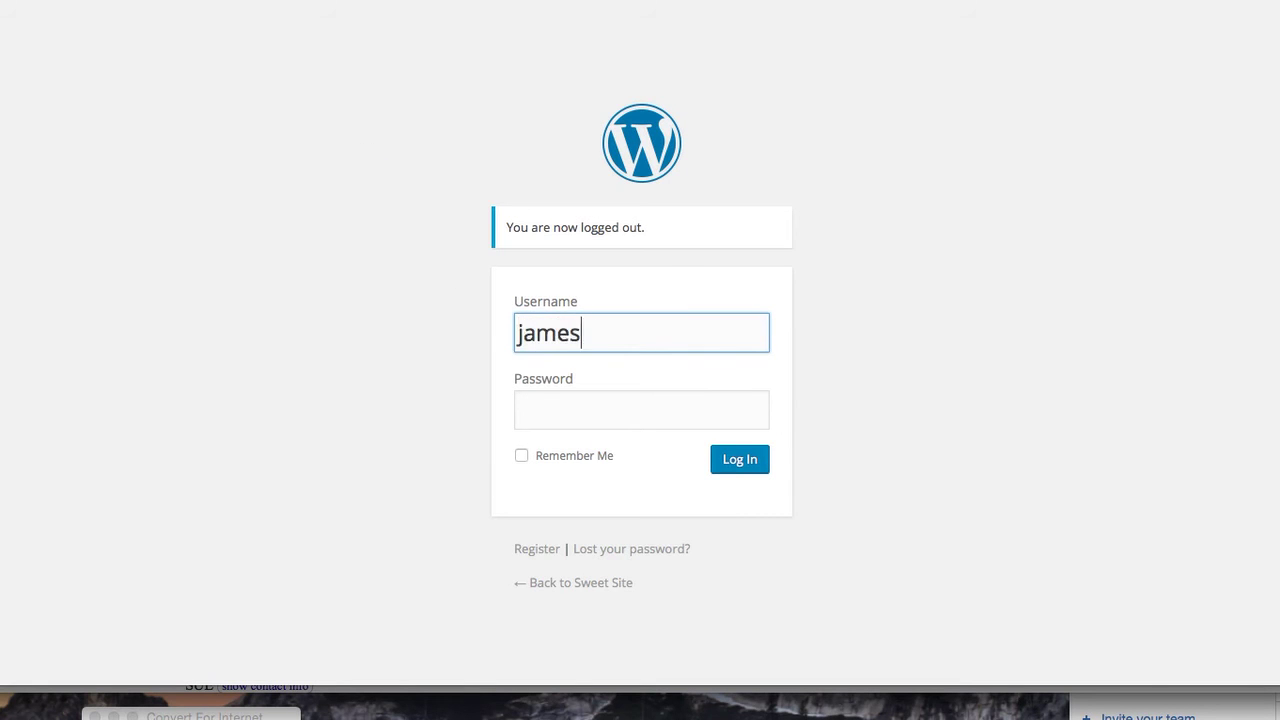
pyautogui.press('Tab')
pyautogui.write('•••••••••••')
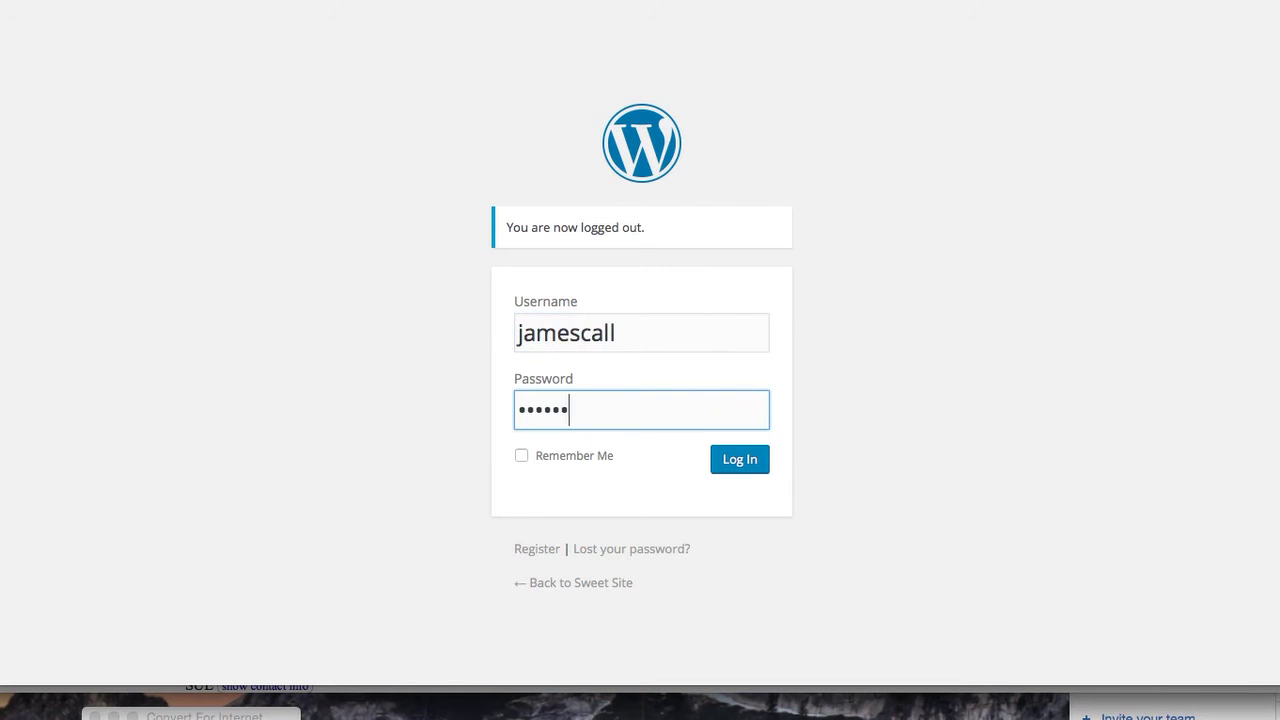
pyautogui.write('••••')
pyautogui.click(742, 460)
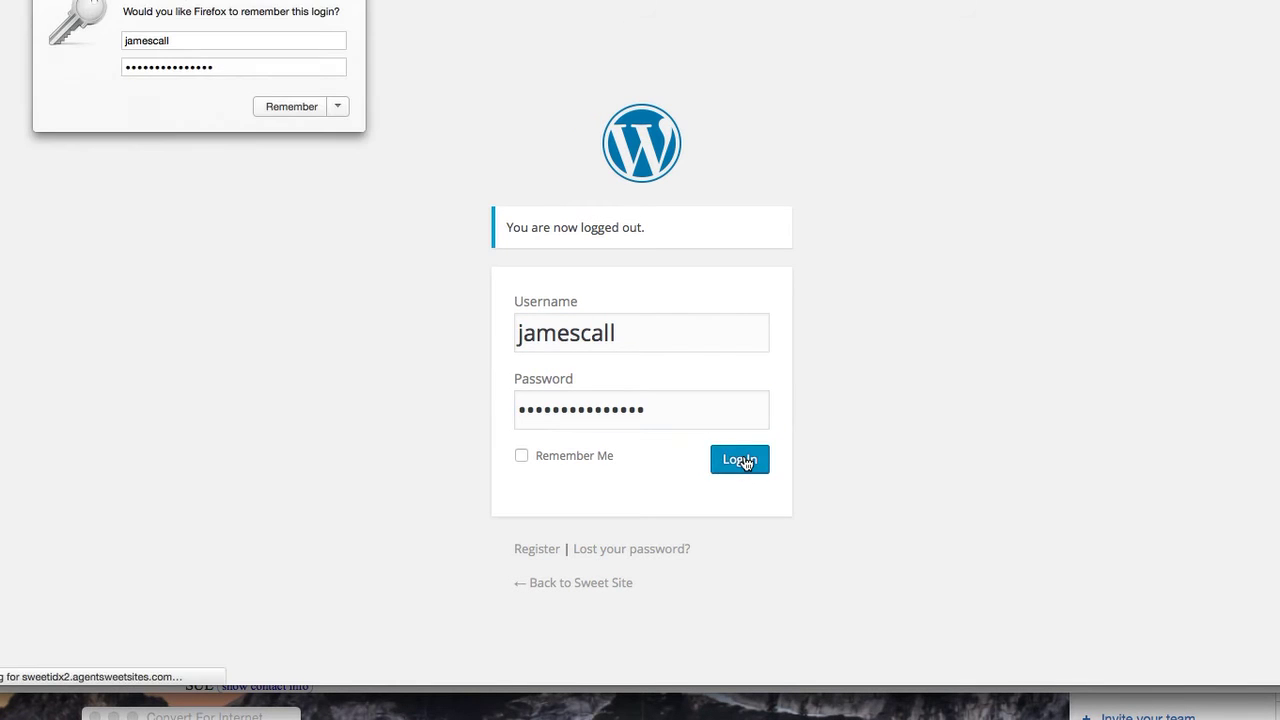
pyautogui.click(360, 3)
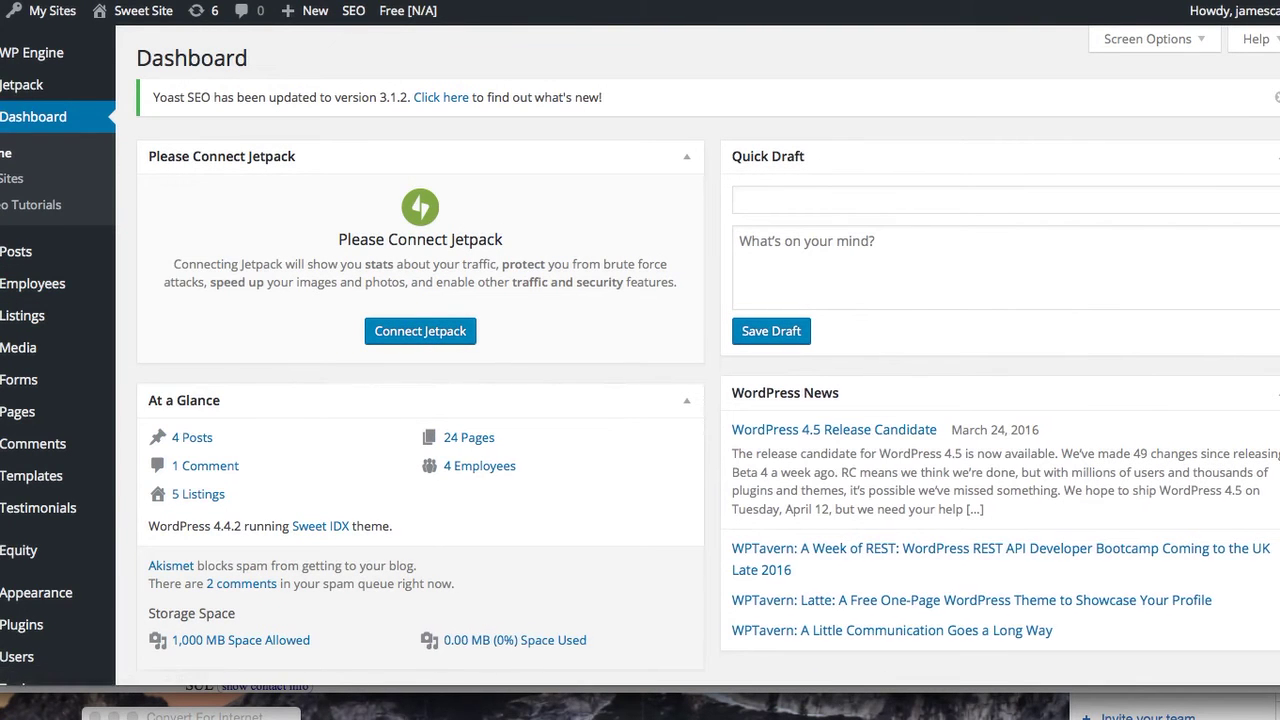
# Collapse At a Glance, then look over the Posts, Employees, Listings, Media, Forms and Pages menus
pyautogui.hscroll(-2, 640, 360)
pyautogui.hscroll(-3, 640, 360)
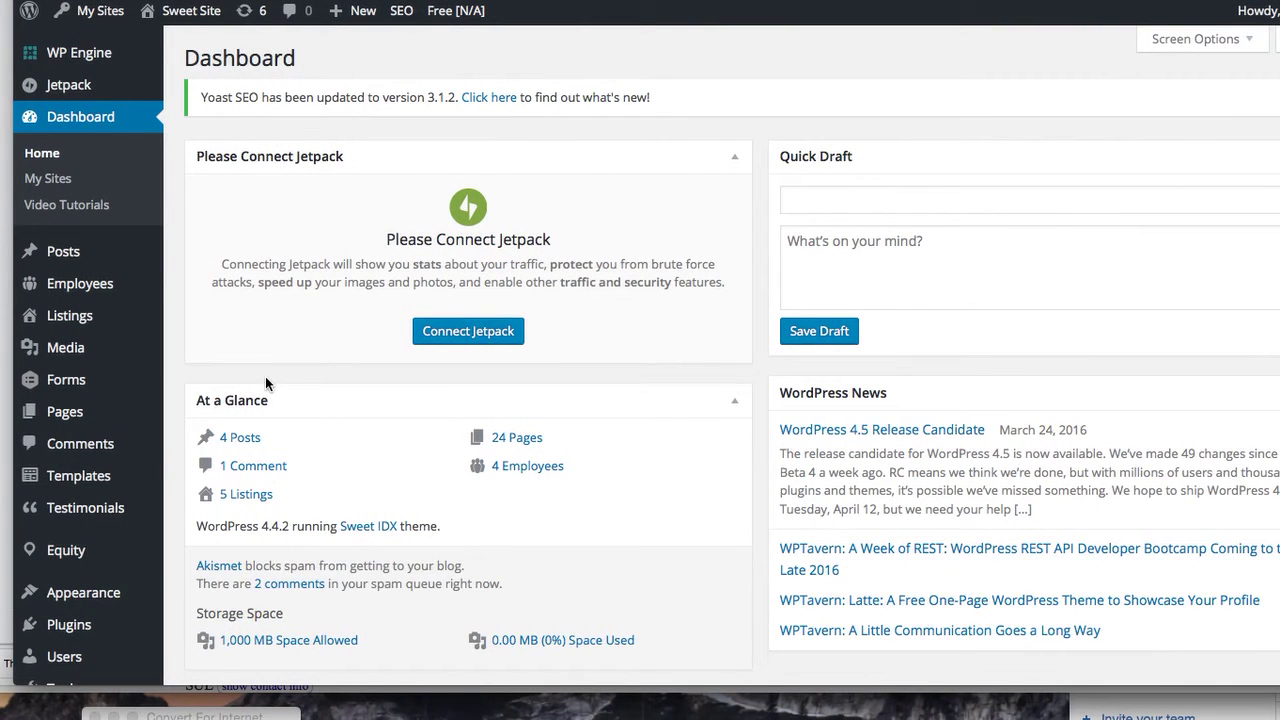
pyautogui.click(312, 385)
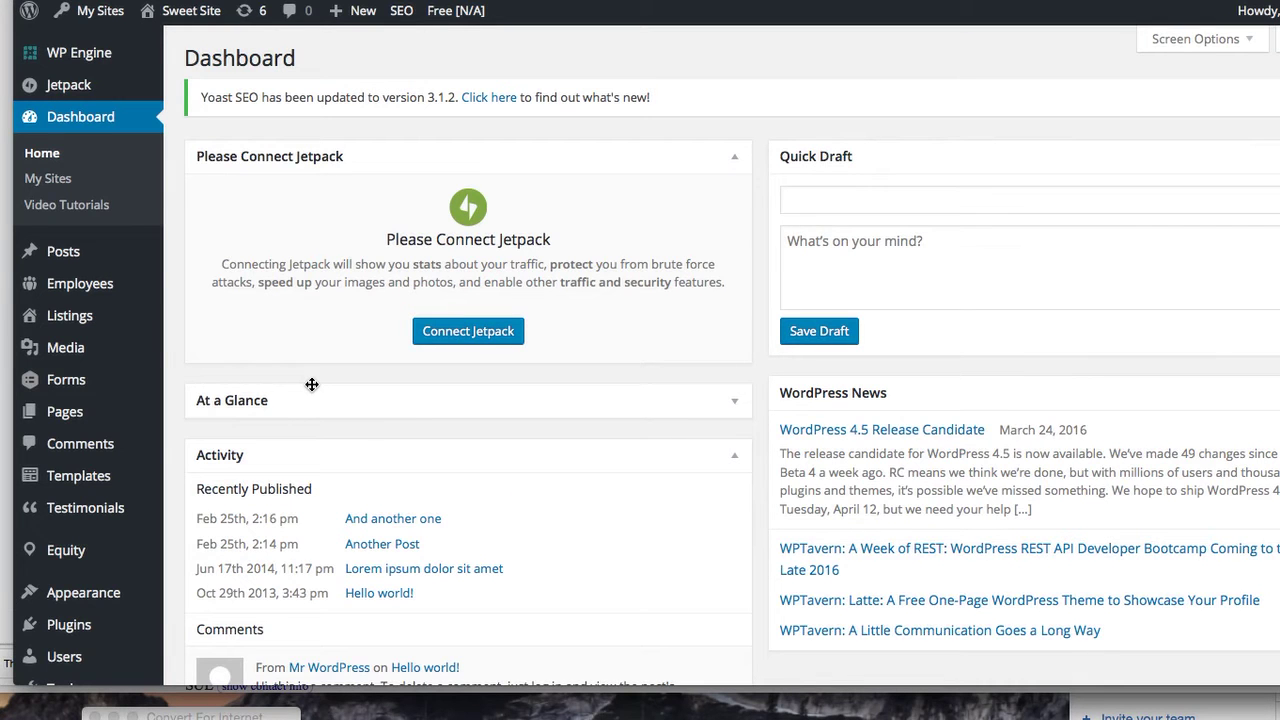
pyautogui.moveTo(80, 260)
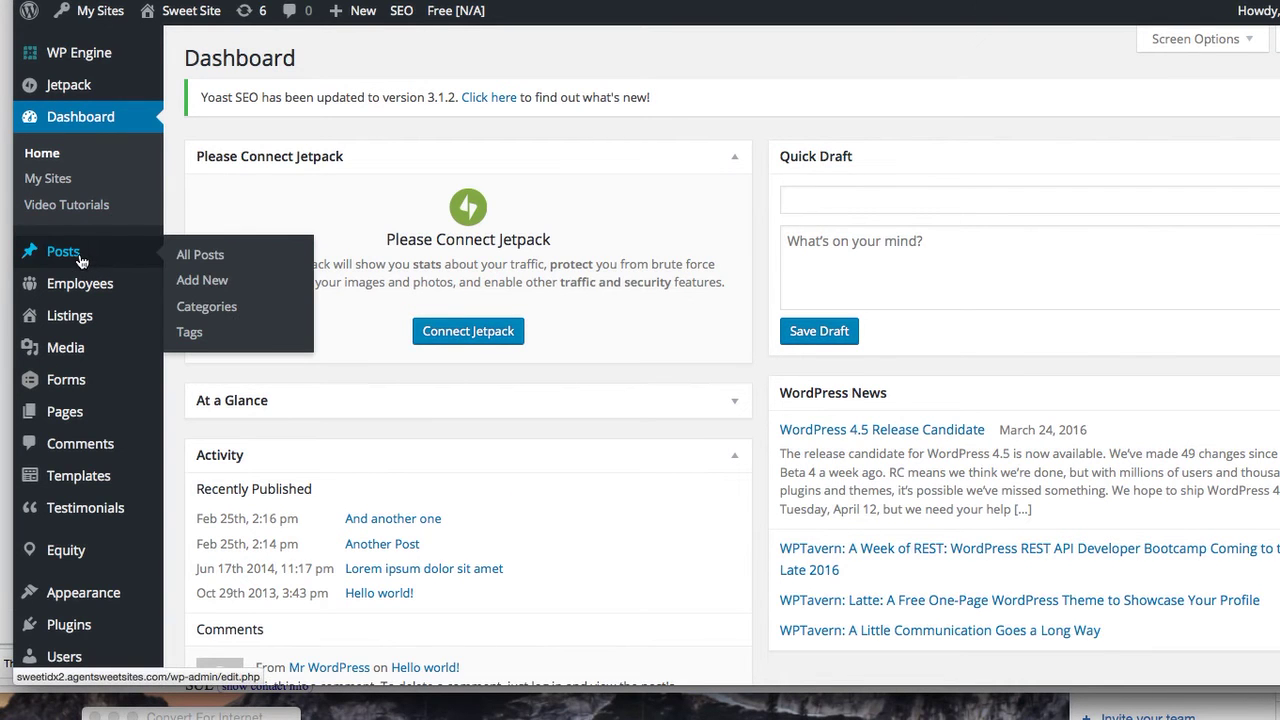
pyautogui.moveTo(101, 290)
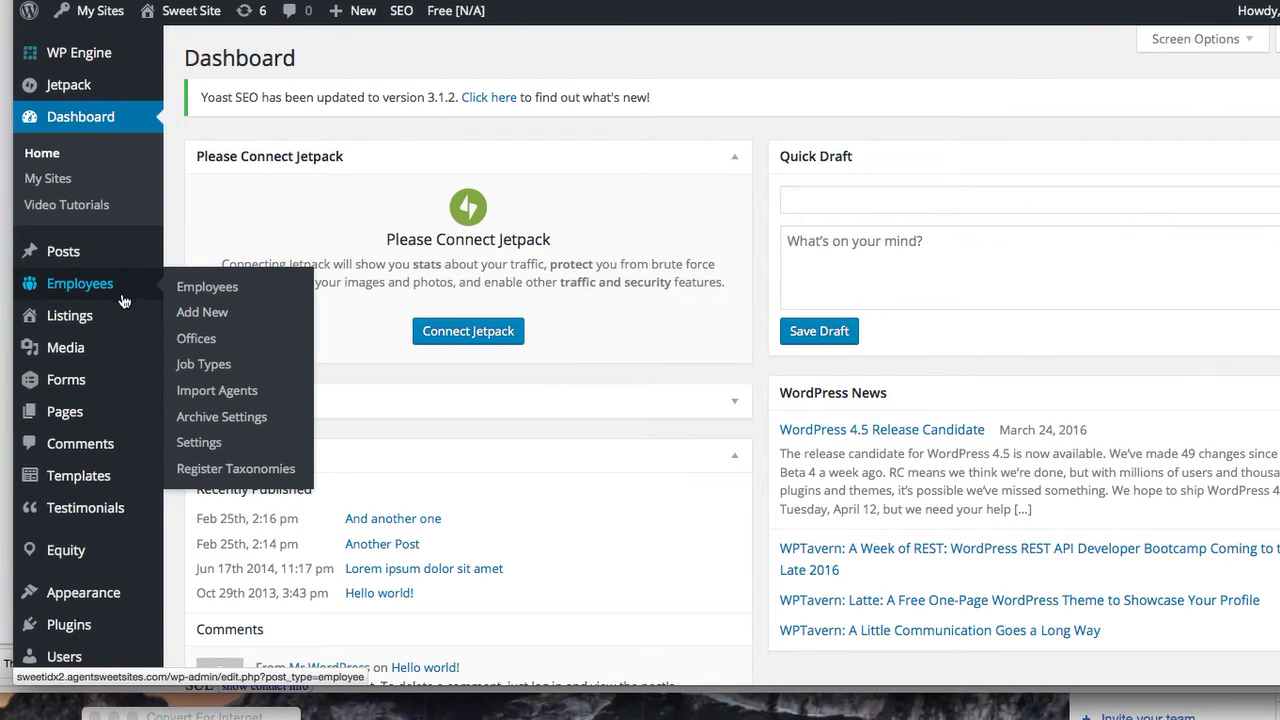
pyautogui.moveTo(124, 324)
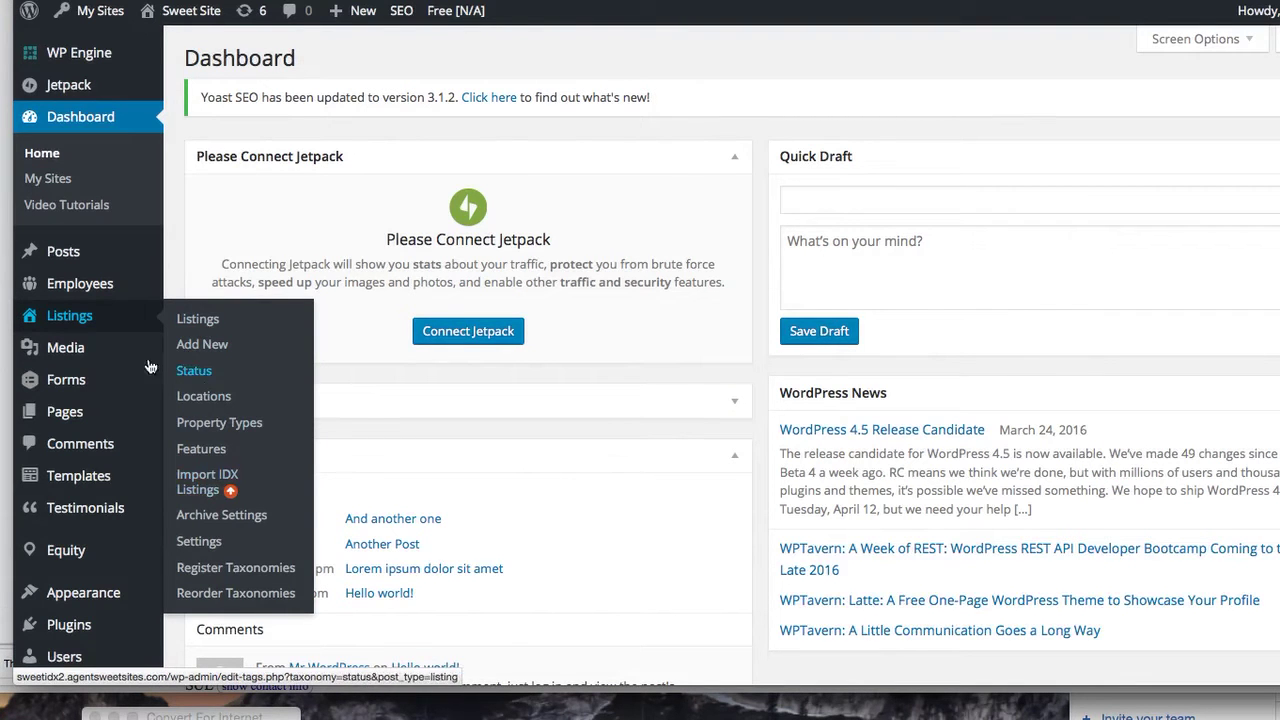
pyautogui.moveTo(117, 351)
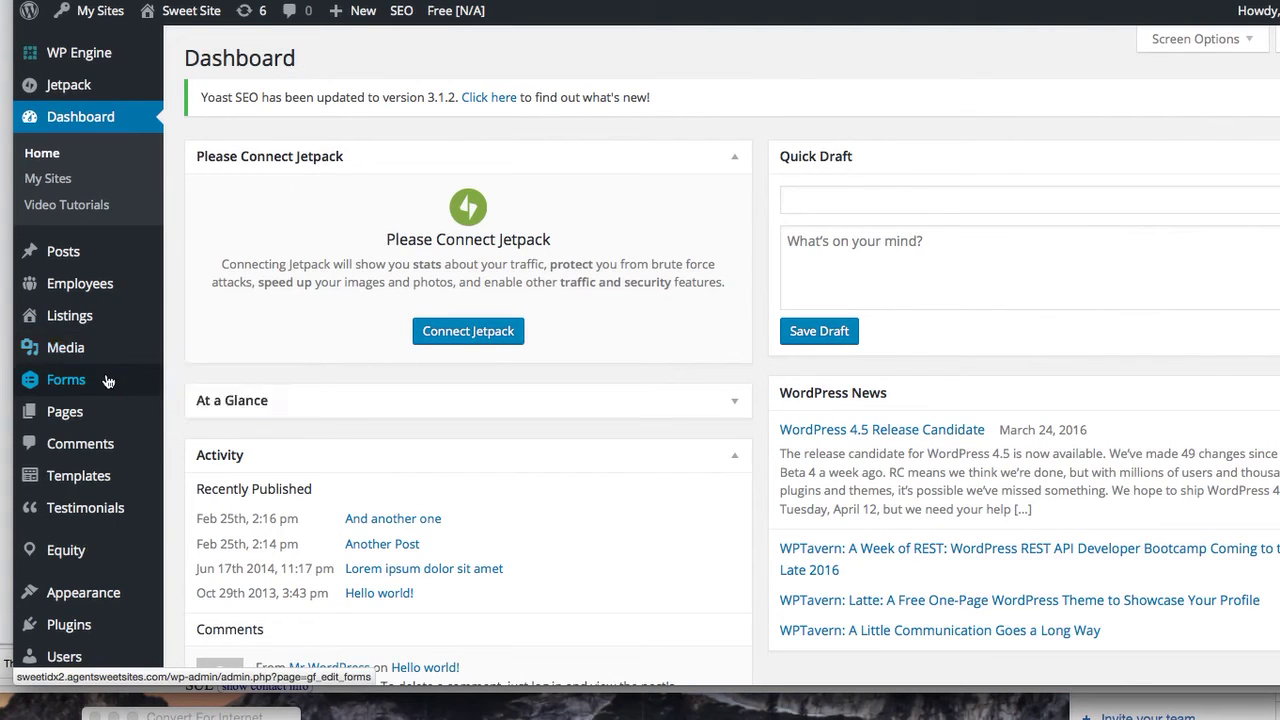
pyautogui.moveTo(108, 382)
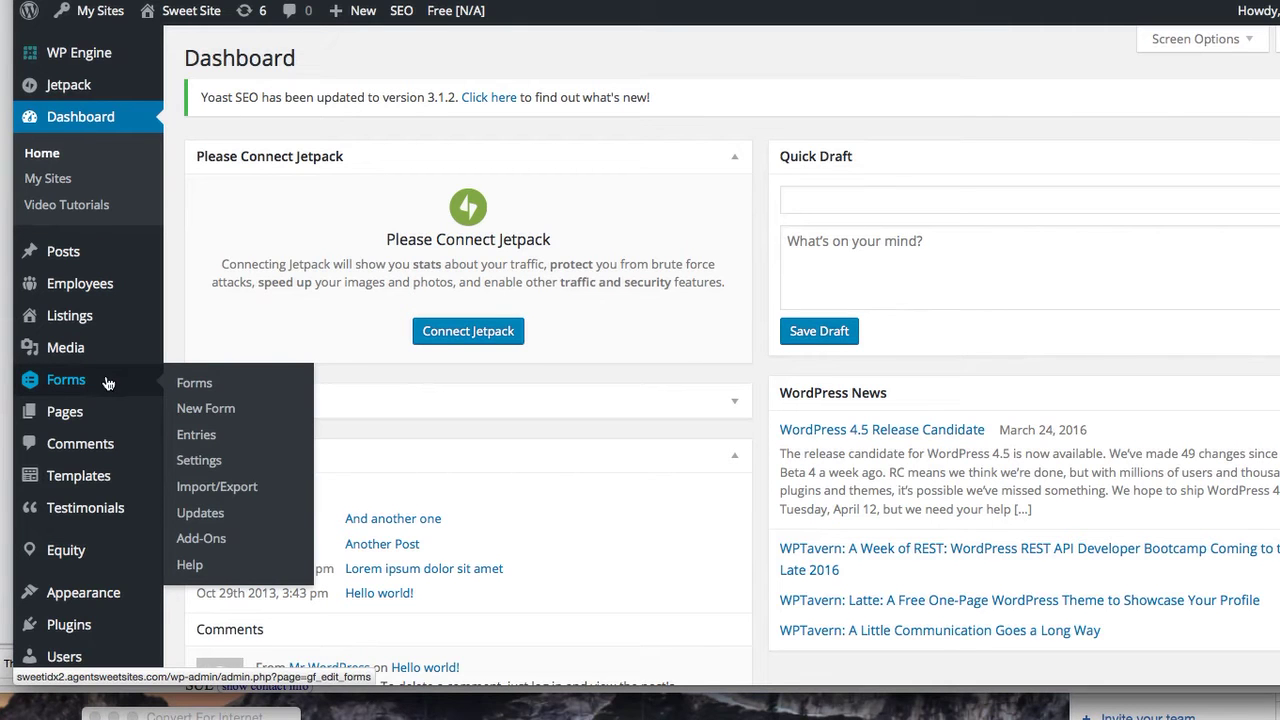
pyautogui.moveTo(107, 423)
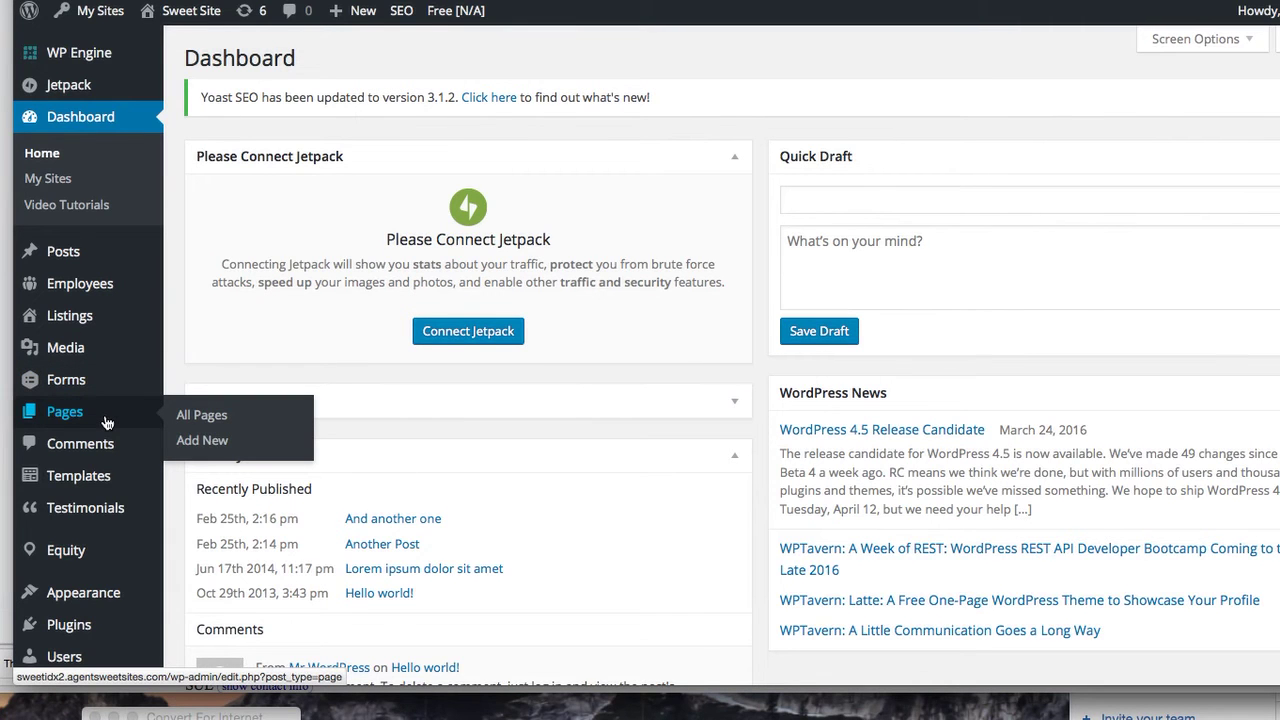
# Scroll the dashboard, browse the Equity, Plugins, Users, Tools and SEO menus, and reach Settings > General
pyautogui.scroll(-3, 107, 423)
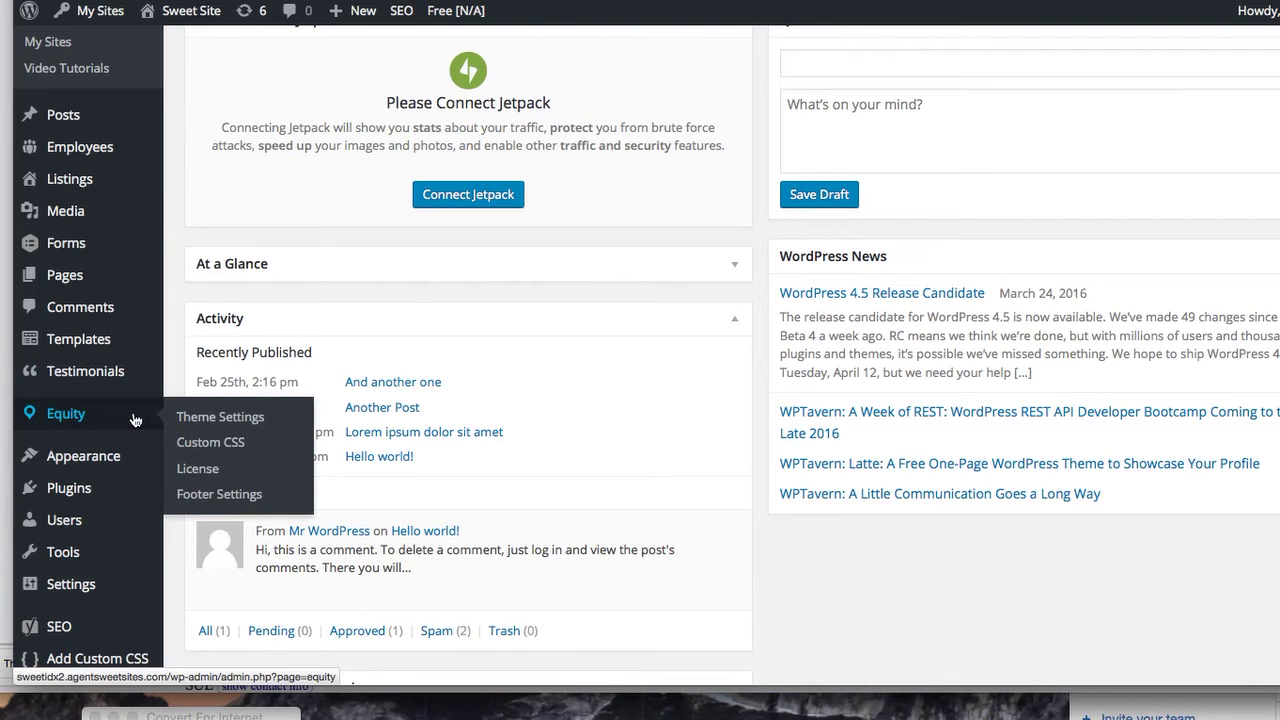
pyautogui.scroll(-2, 134, 420)
pyautogui.scroll(-2, 134, 420)
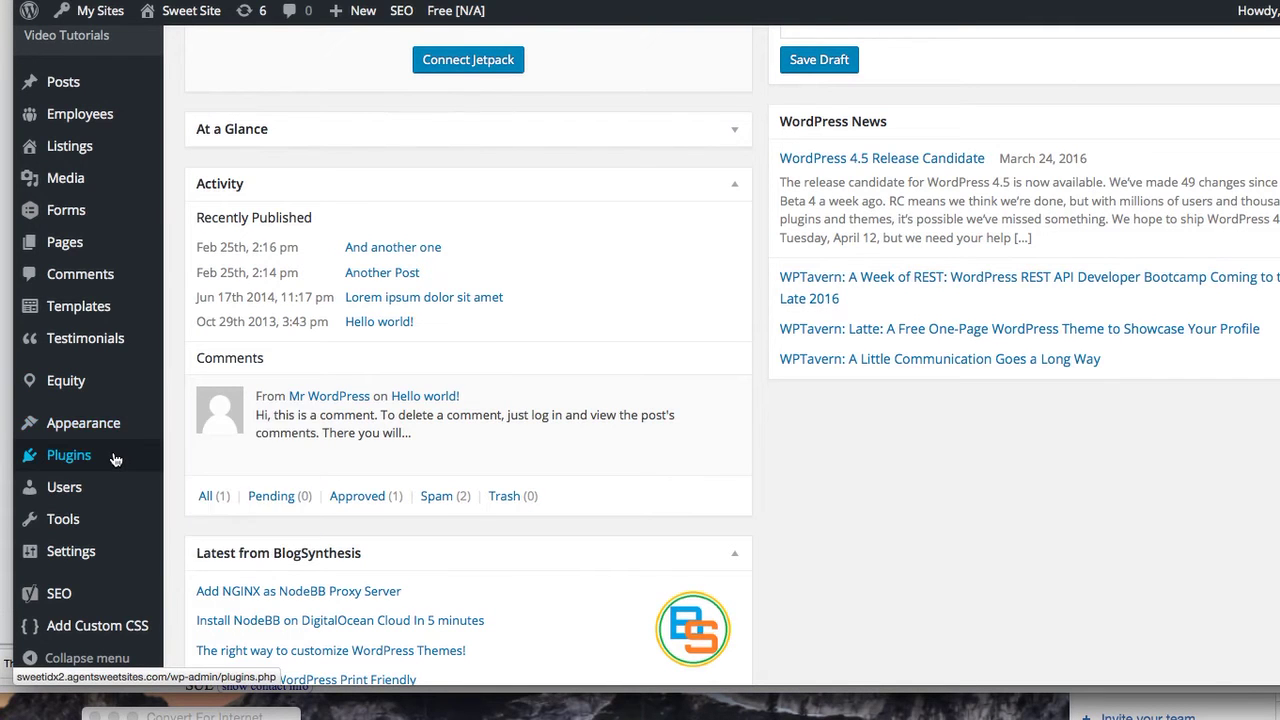
pyautogui.moveTo(110, 491)
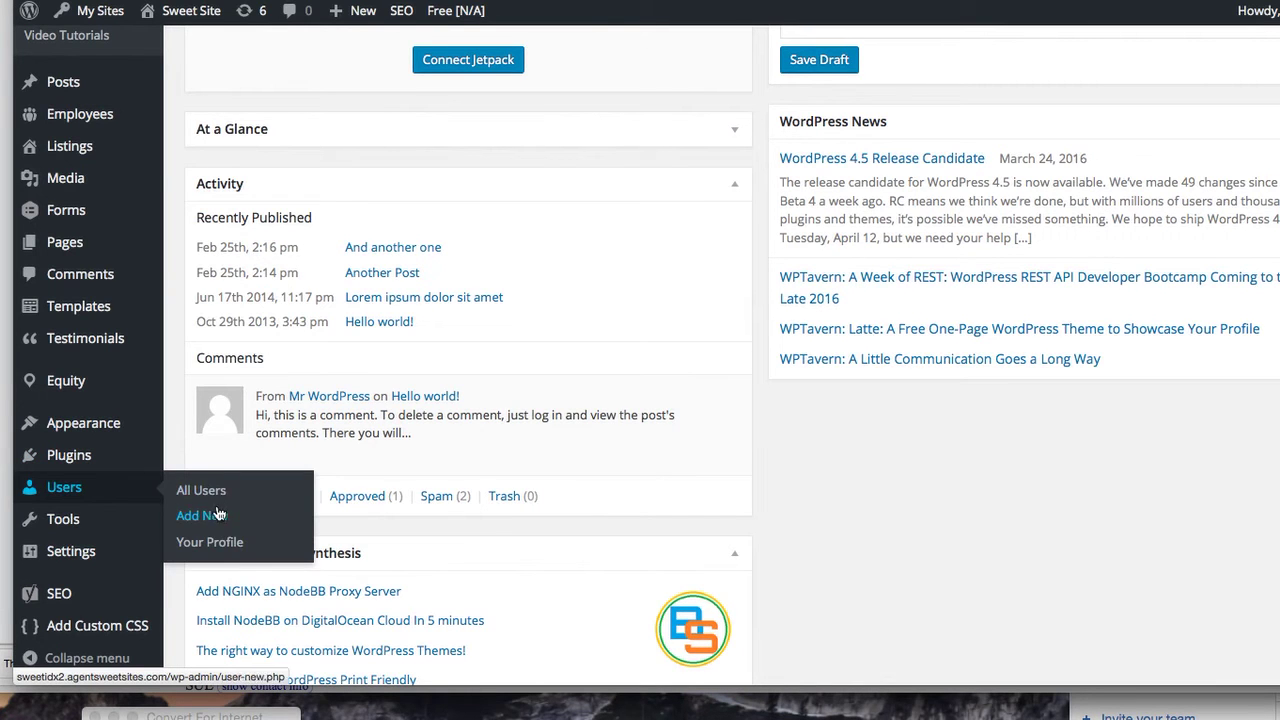
pyautogui.moveTo(107, 526)
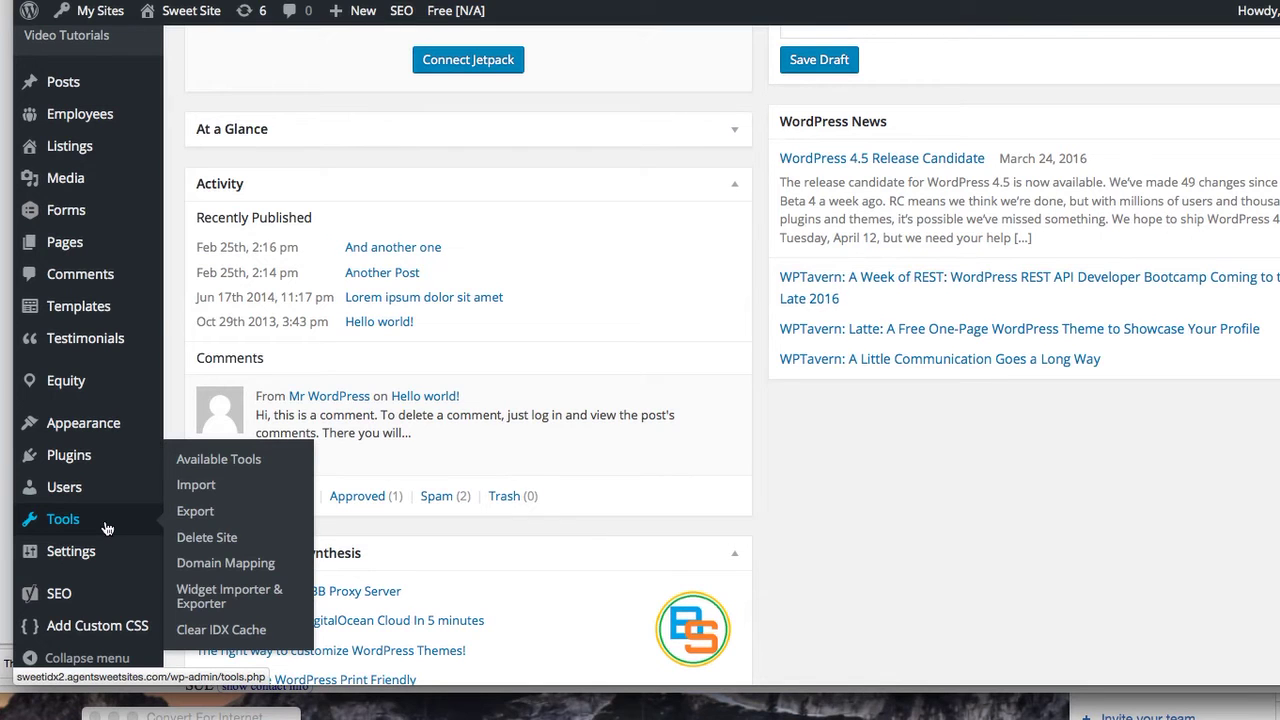
pyautogui.moveTo(105, 559)
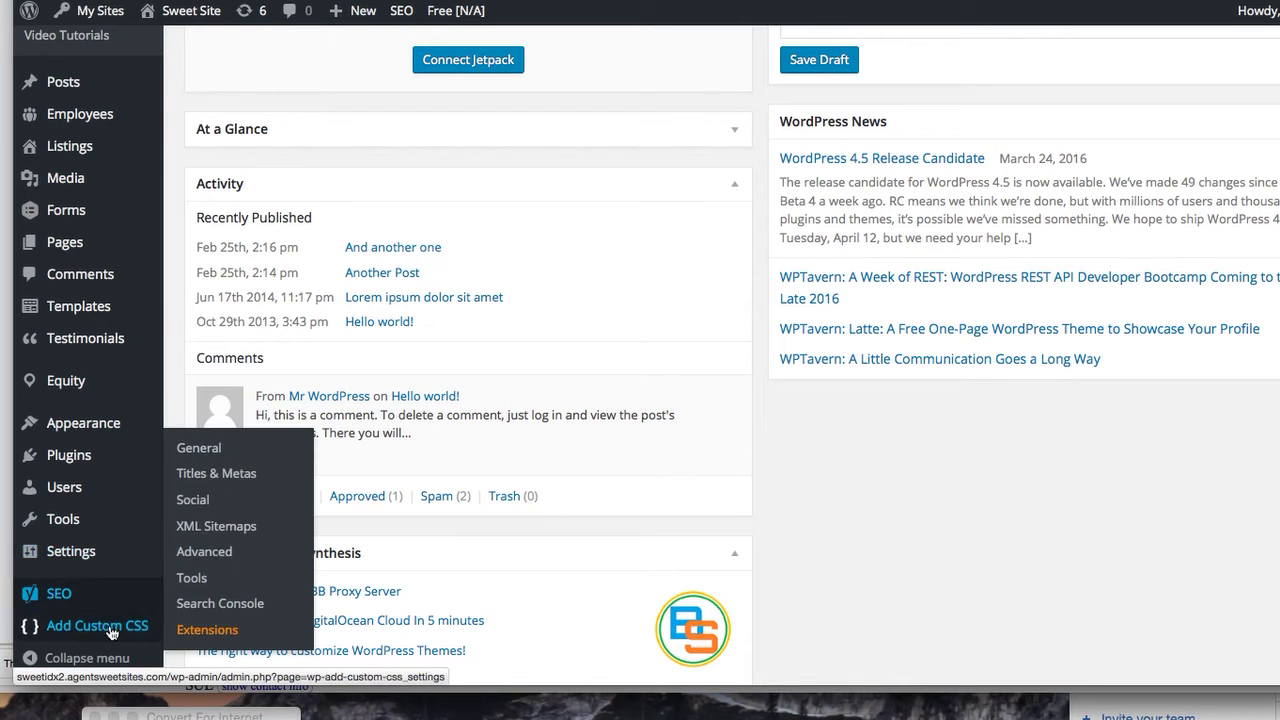
pyautogui.scroll(-3, 112, 632)
pyautogui.moveTo(75, 592)
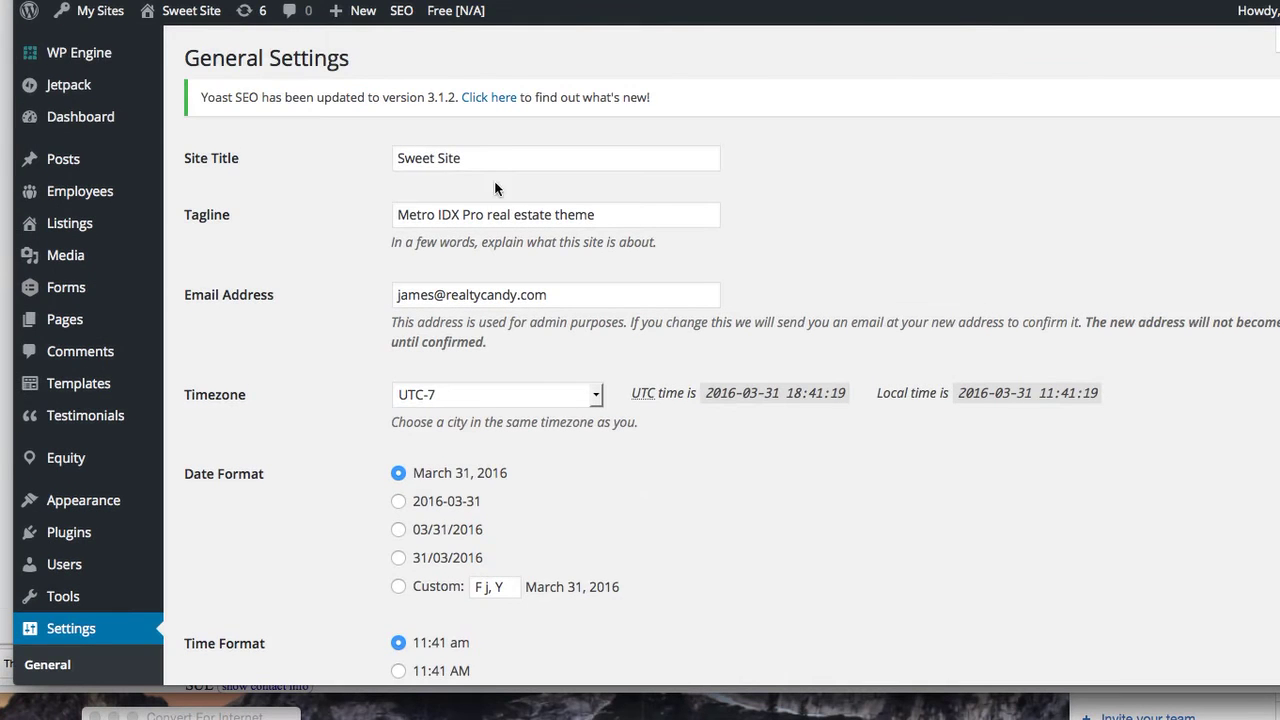
# Change the Site Title to 'Sweet IDX' and tagline to 'Sweet IDX real estate theme', then save
pyautogui.click(474, 155)
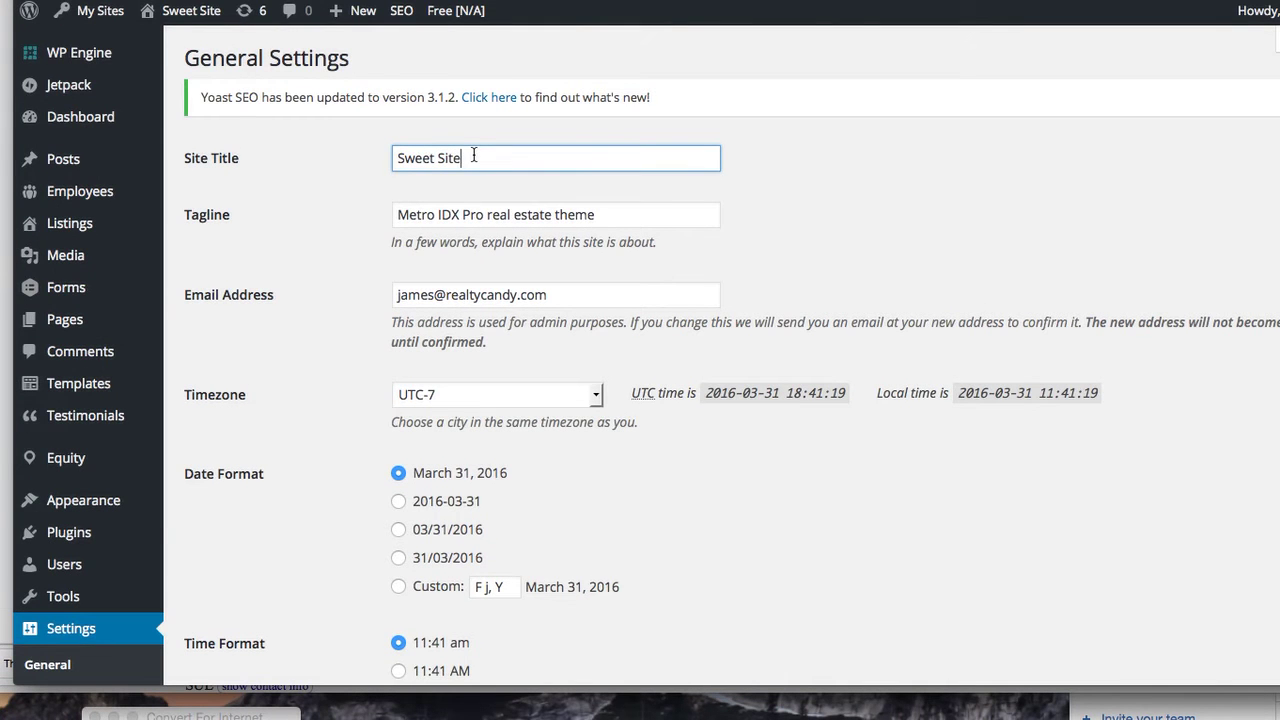
pyautogui.press('BackSpace')
pyautogui.press('BackSpace')
pyautogui.press('BackSpace')
pyautogui.press('BackSpace')
pyautogui.write('IDX')
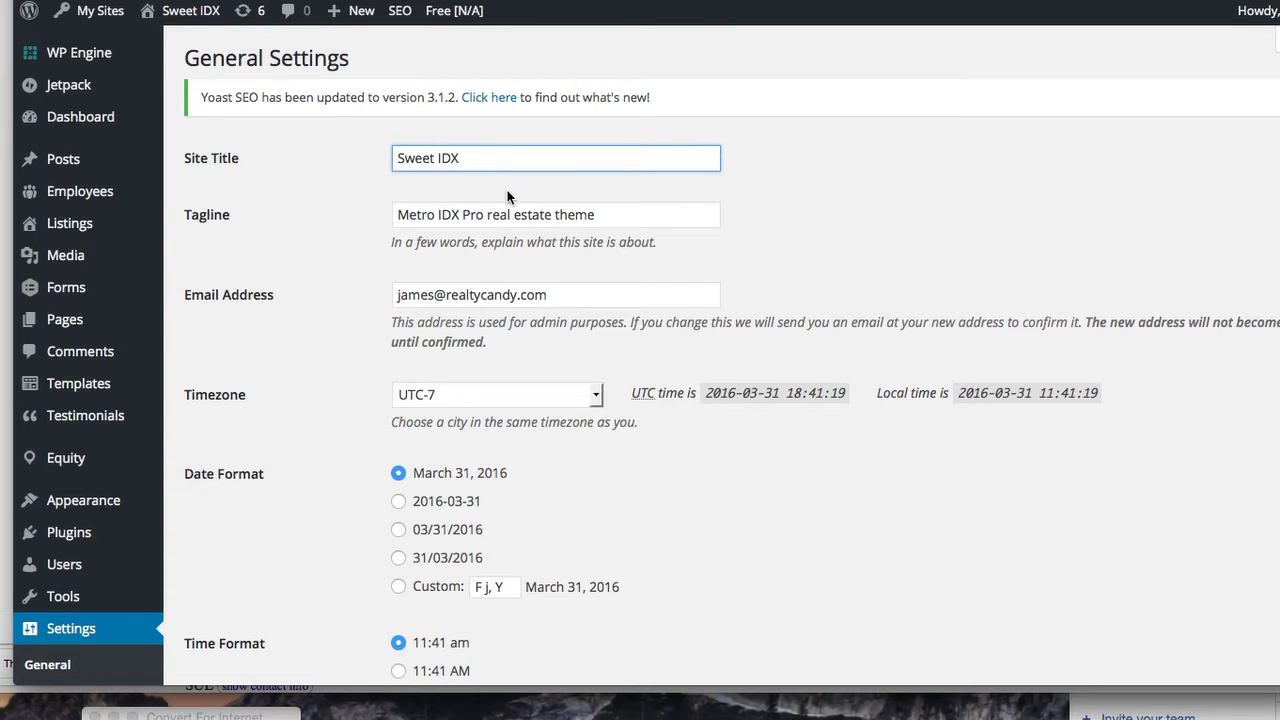
pyautogui.moveTo(460, 214); pyautogui.dragTo(375, 204)
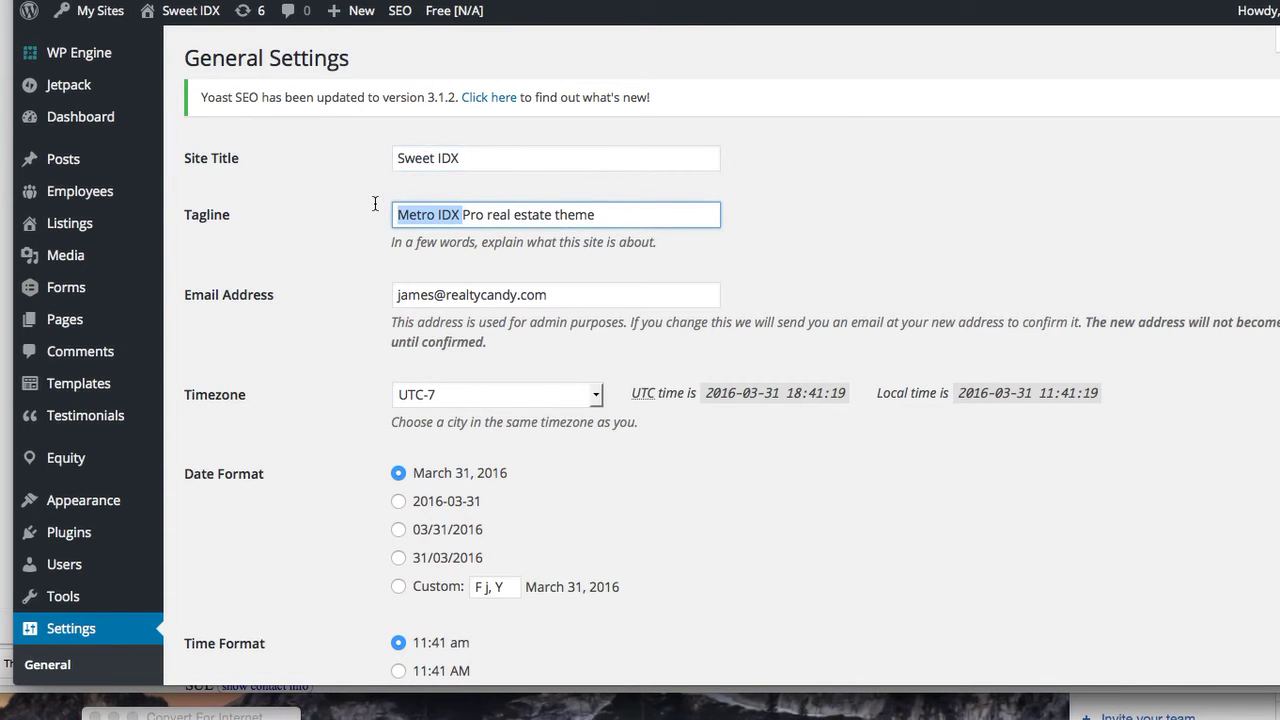
pyautogui.moveTo(486, 214); pyautogui.dragTo(335, 206)
pyautogui.write('Sweet')
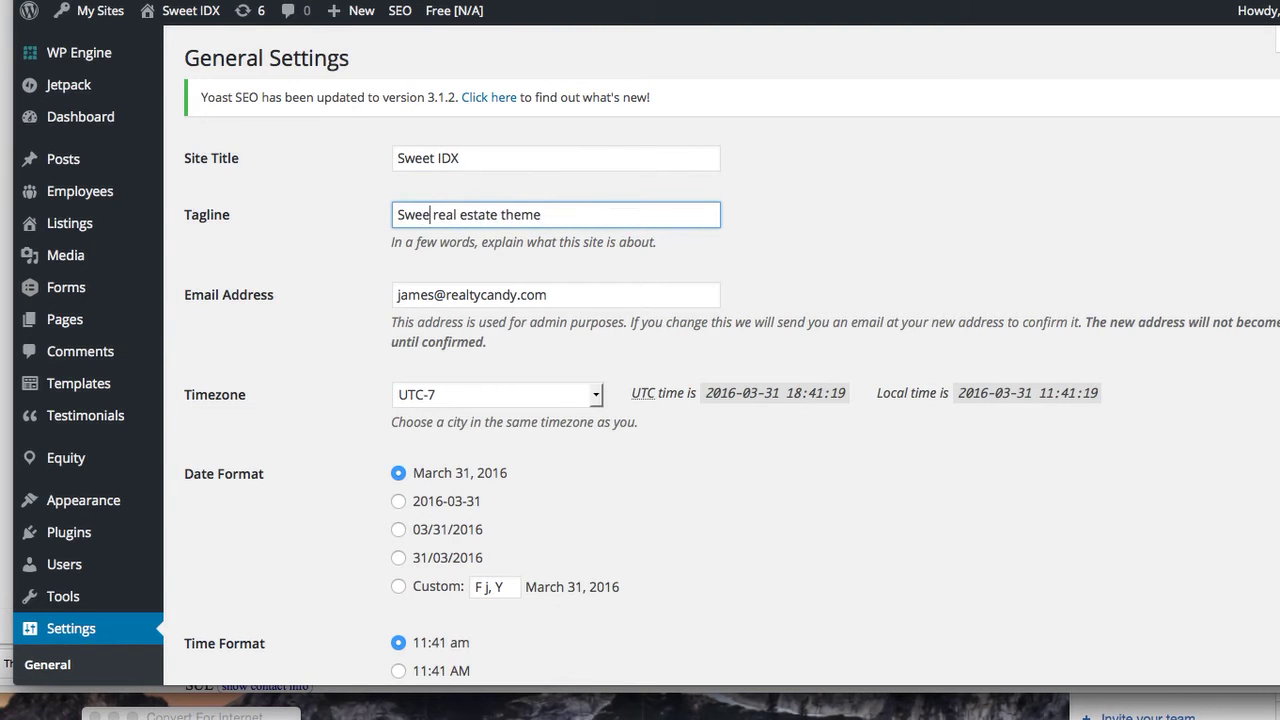
pyautogui.write(' IDX')
pyautogui.press('BackSpace')
pyautogui.scroll(-1, 505, 386)
pyautogui.scroll(-5, 505, 386)
pyautogui.click(236, 594)
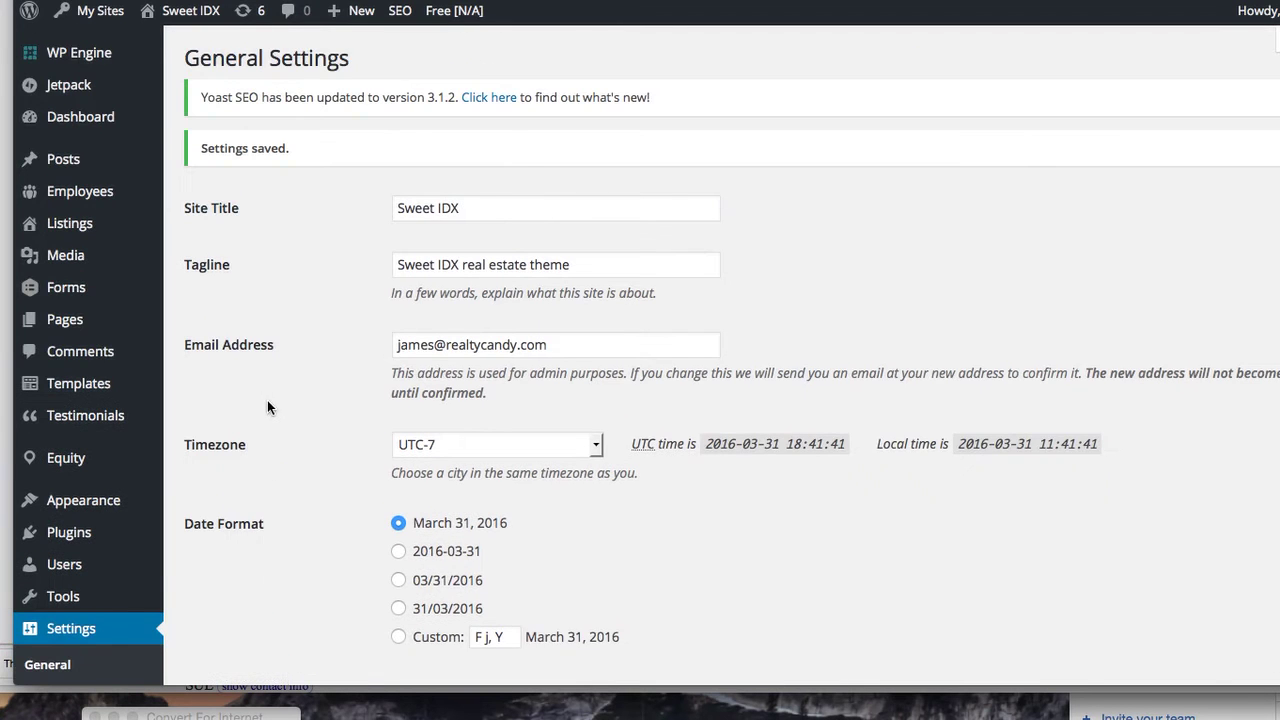
# Switch from the live RealtyCandy page back to the WordPress admin and scroll through it
pyautogui.moveTo(182, 12)
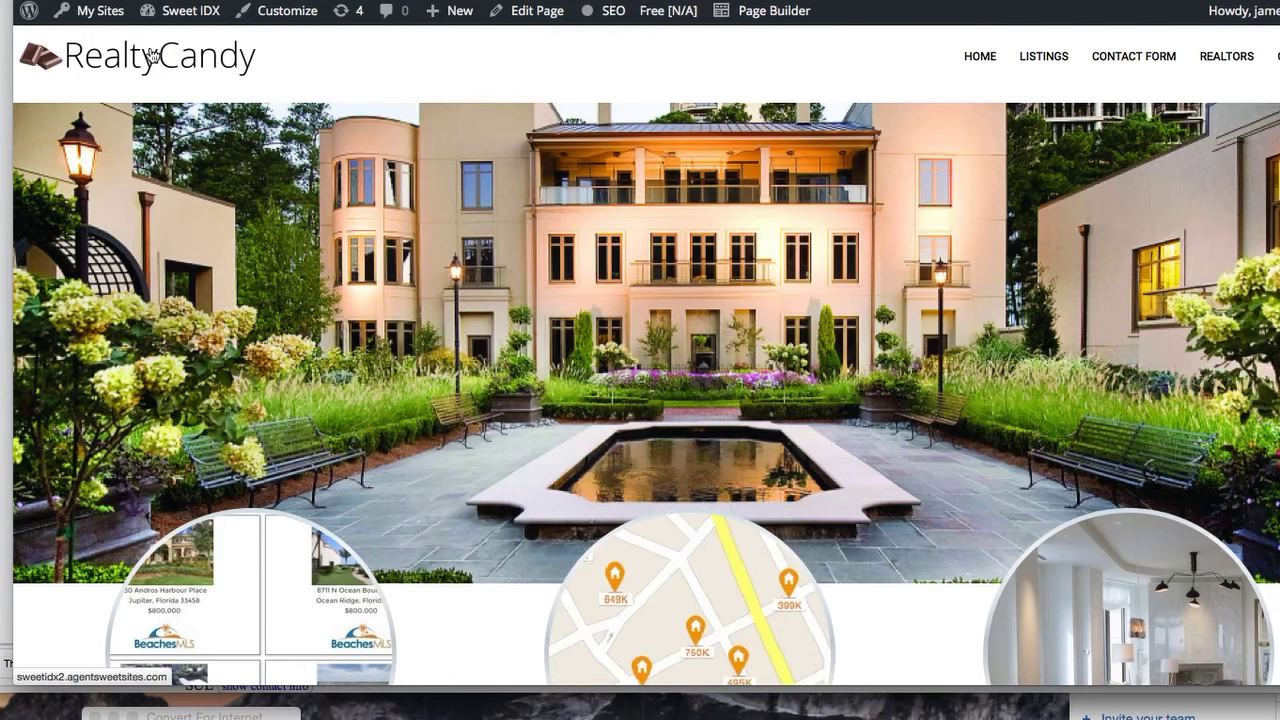
pyautogui.scroll(-1, 375, 277)
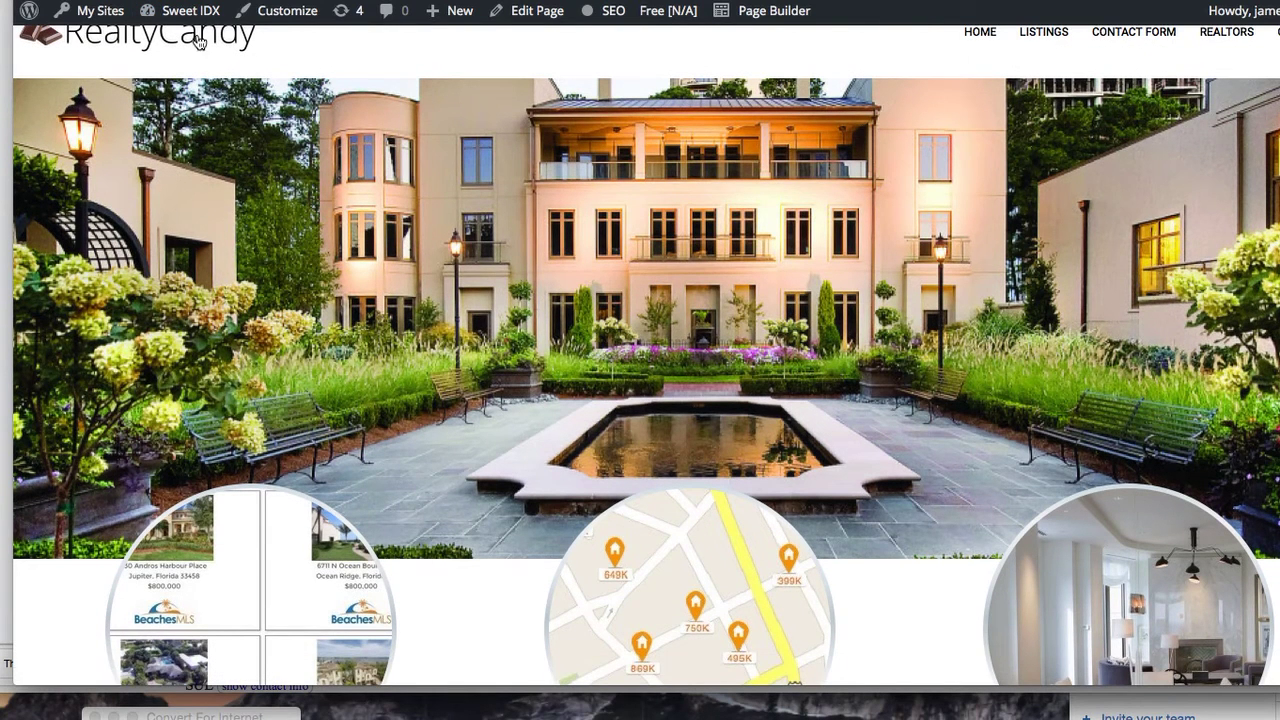
pyautogui.scroll(1, 324, 70)
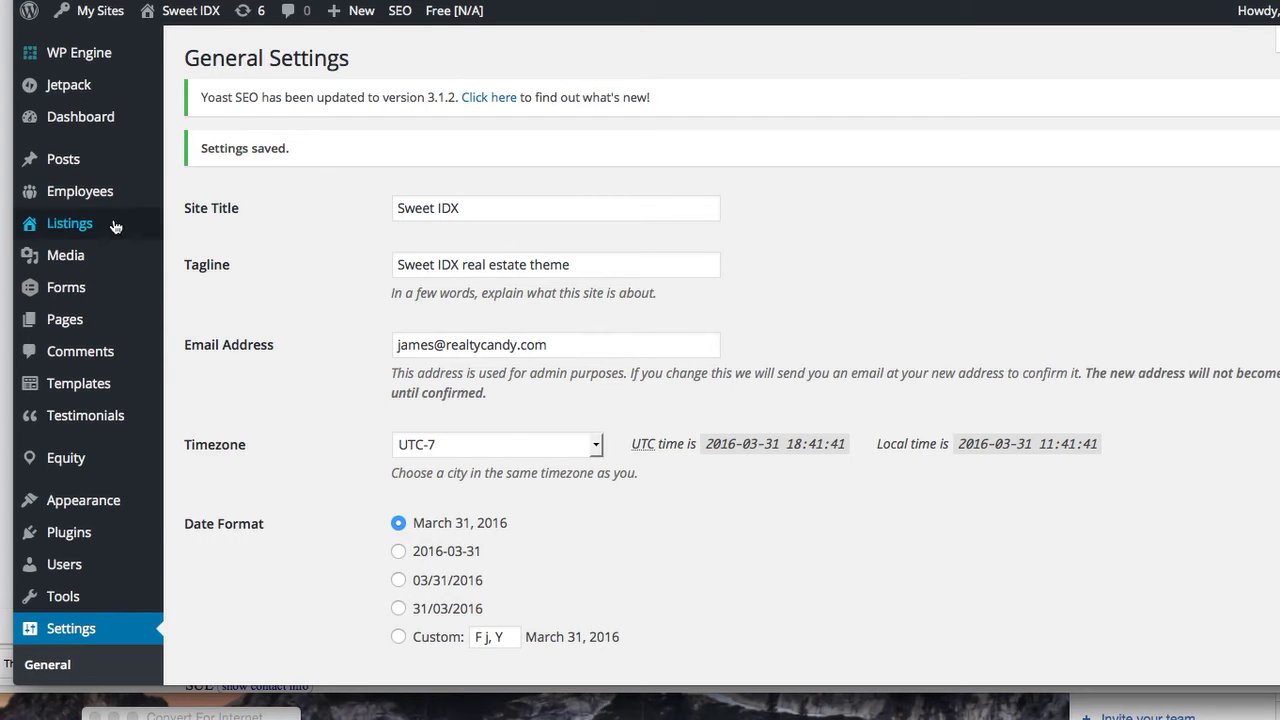
# Open Media > Library and scroll through the grid of uploaded property photos
pyautogui.moveTo(97, 262)
pyautogui.click(210, 263)
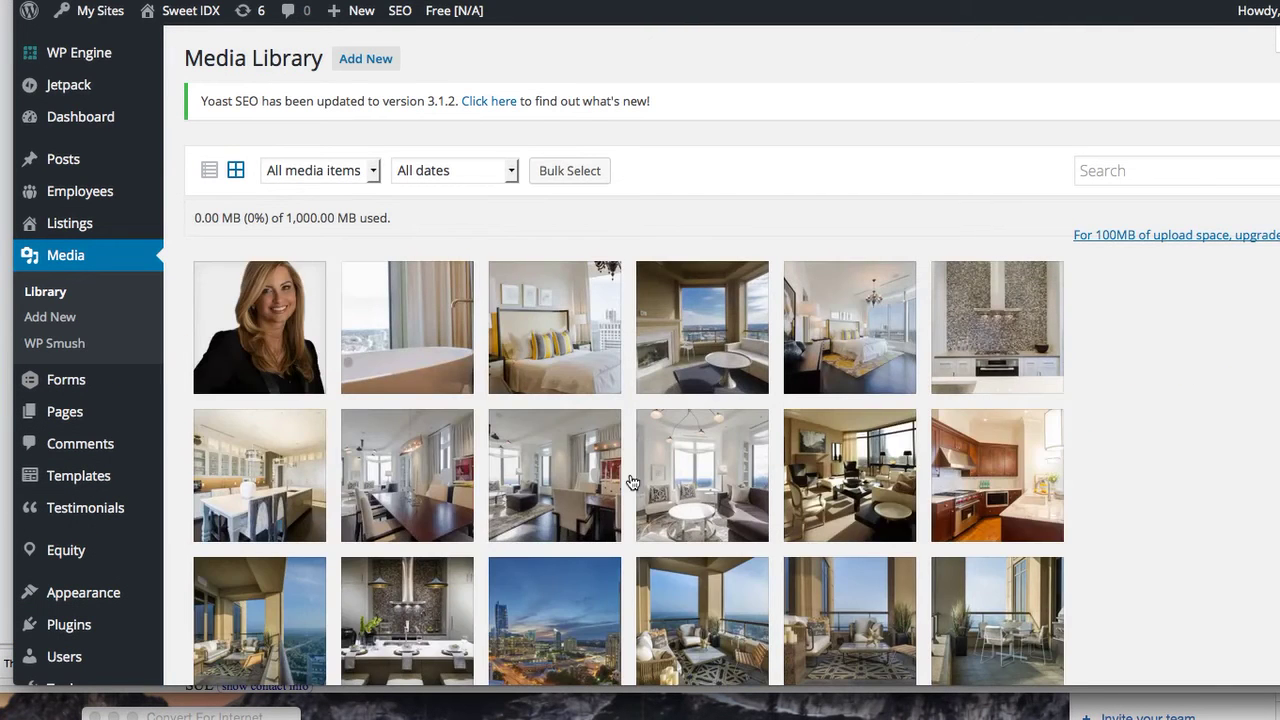
pyautogui.scroll(-3, 631, 491)
pyautogui.scroll(-10, 631, 493)
pyautogui.scroll(-7, 631, 493)
pyautogui.scroll(20, 631, 493)
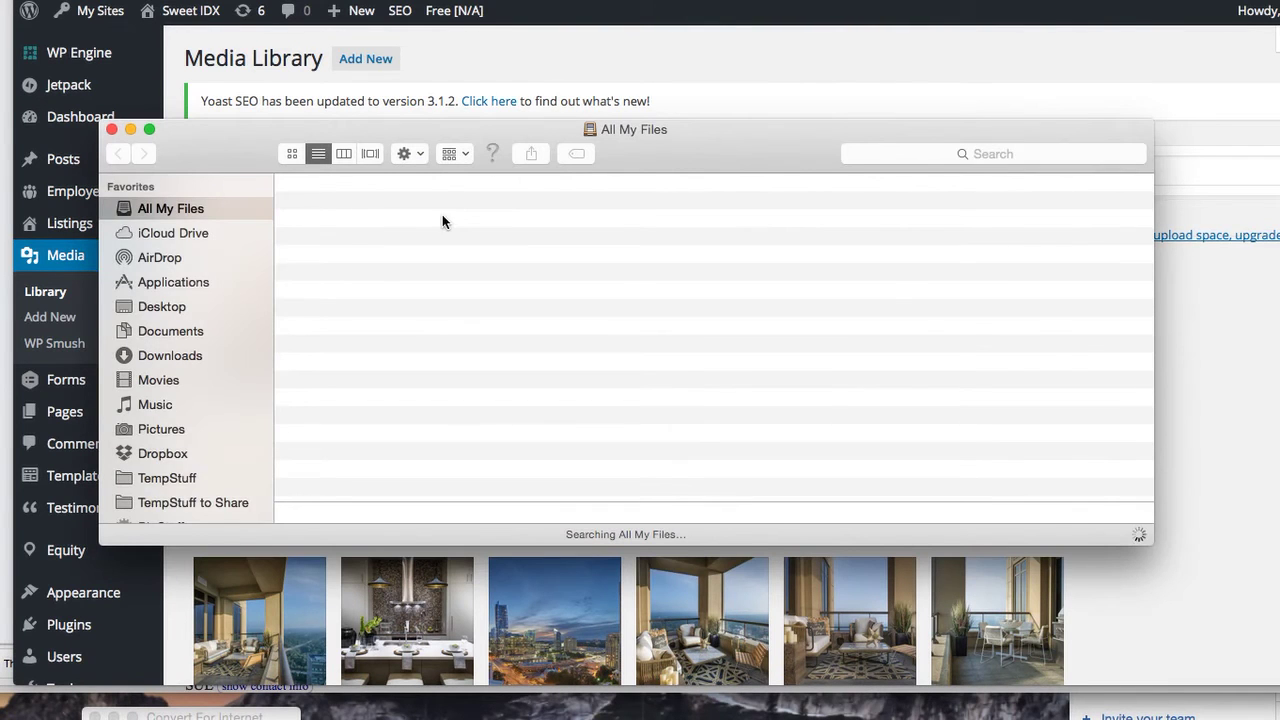
# Search Finder for 'atlanta' and scan the results
pyautogui.scroll(-4, 234, 386)
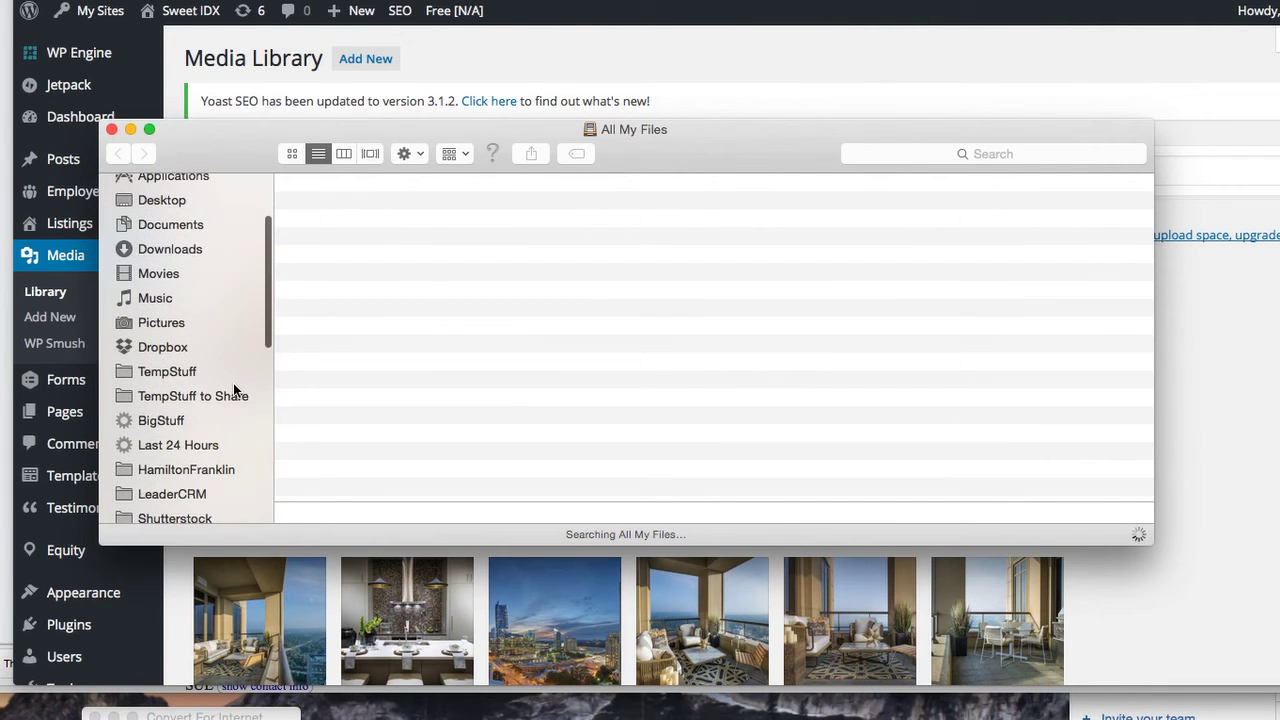
pyautogui.click(904, 157)
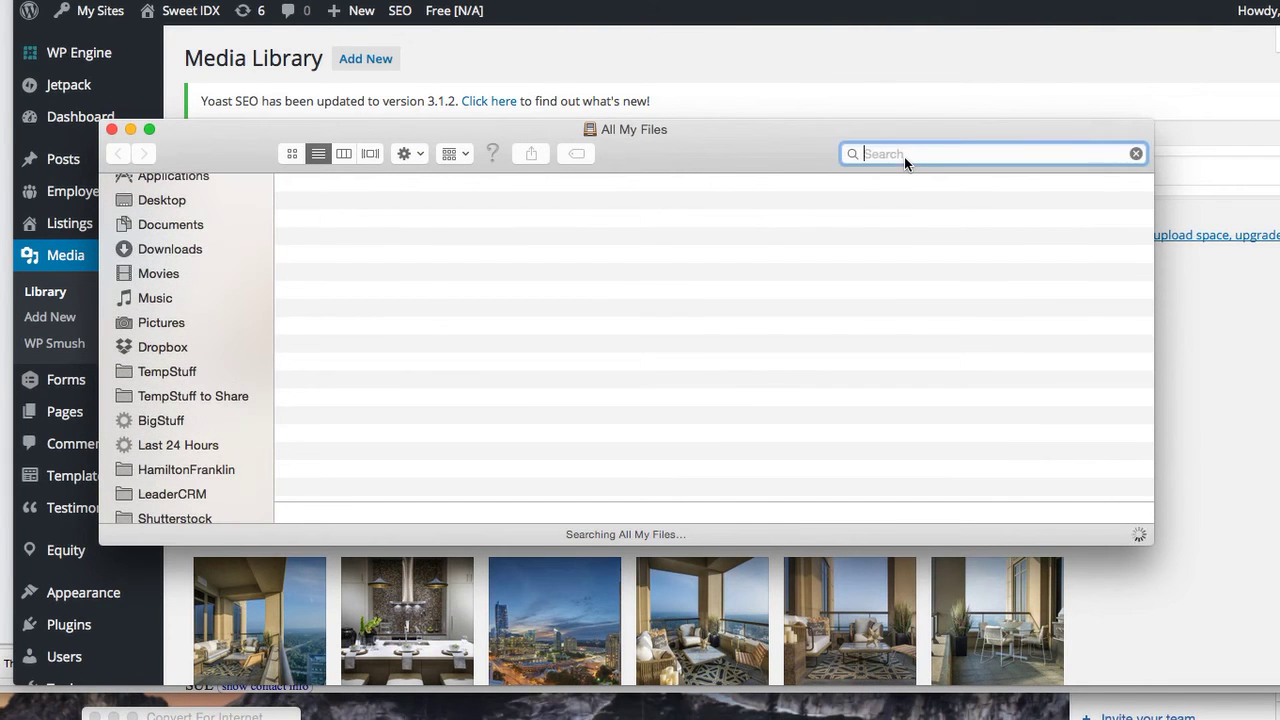
pyautogui.write('atlanta')
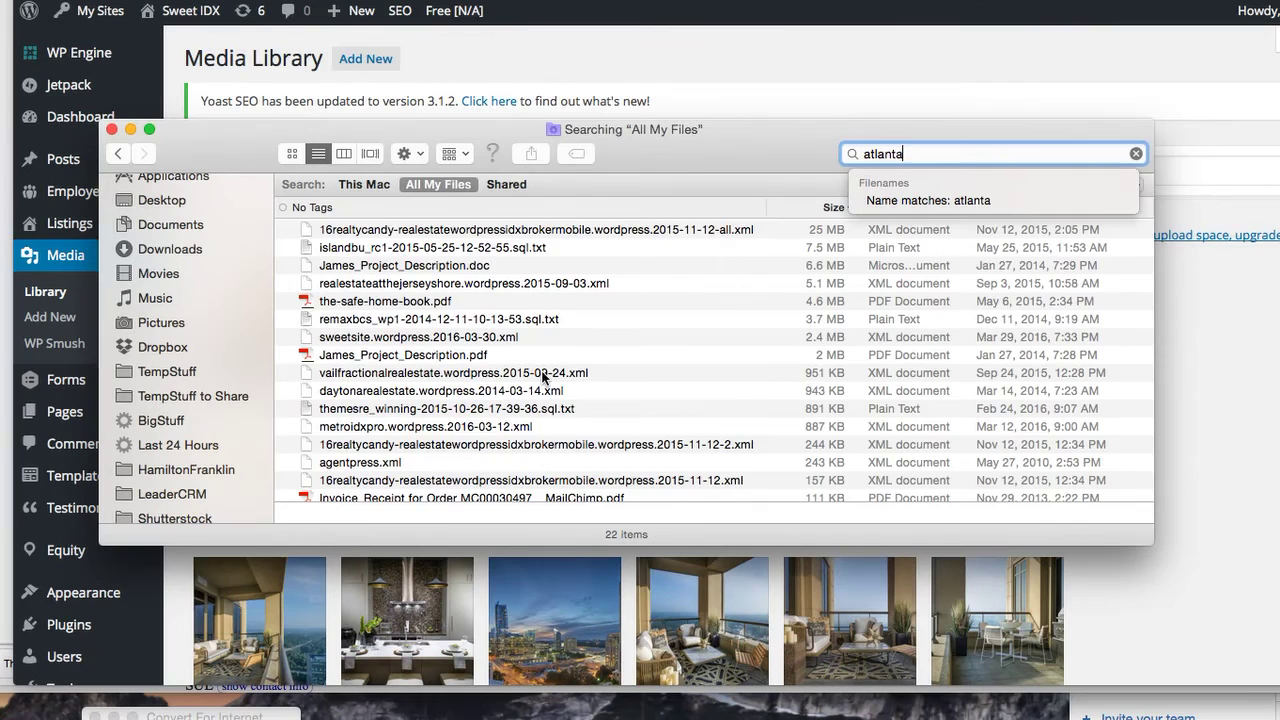
pyautogui.scroll(-4, 541, 380)
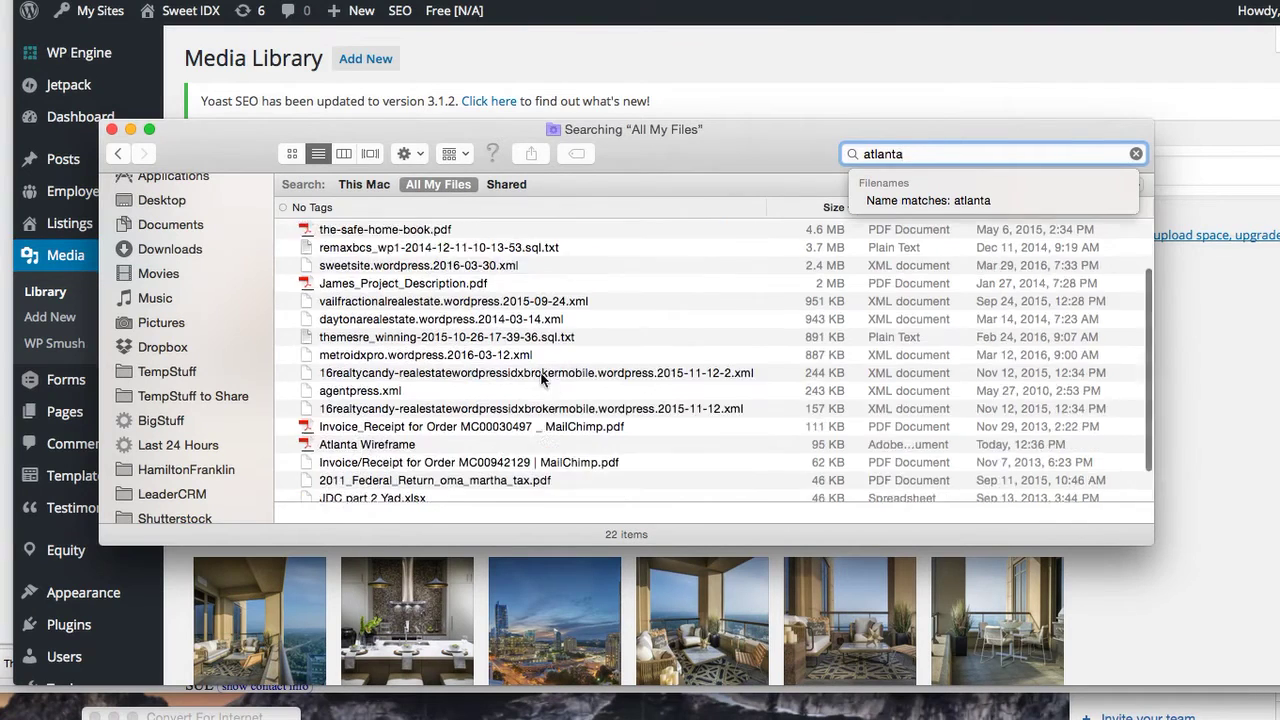
pyautogui.scroll(5, 490, 312)
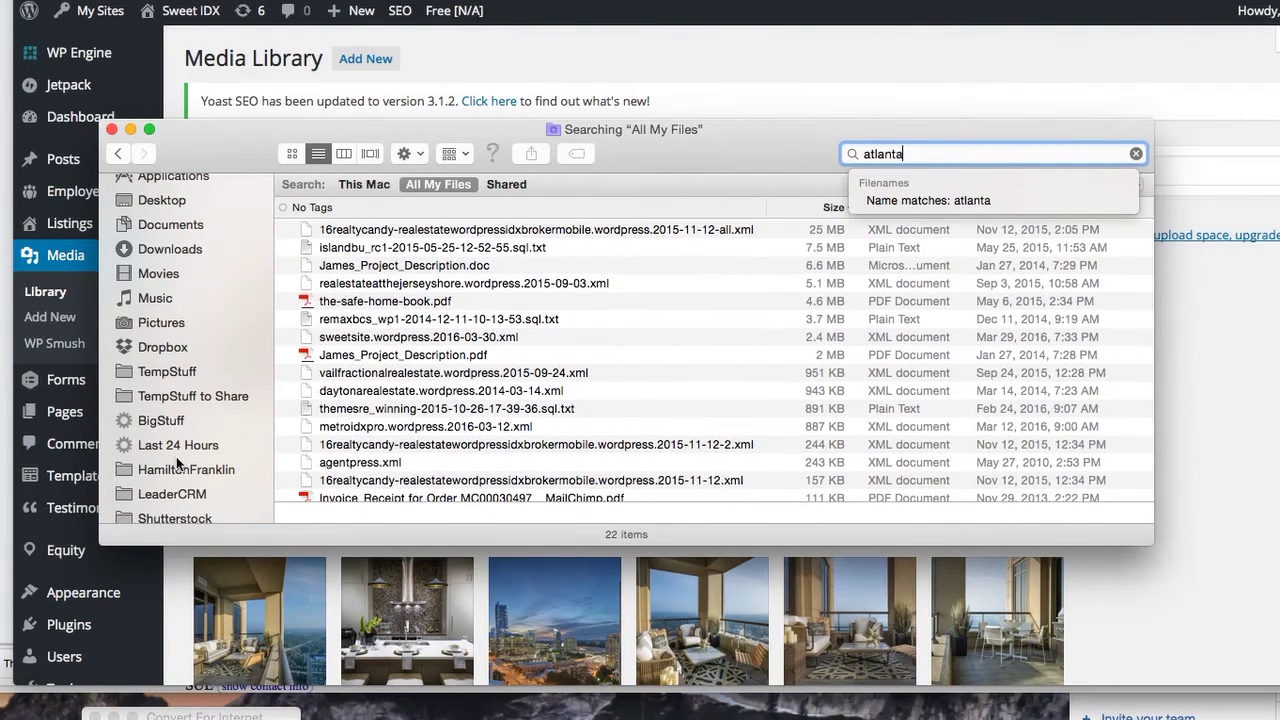
pyautogui.scroll(-5, 170, 480)
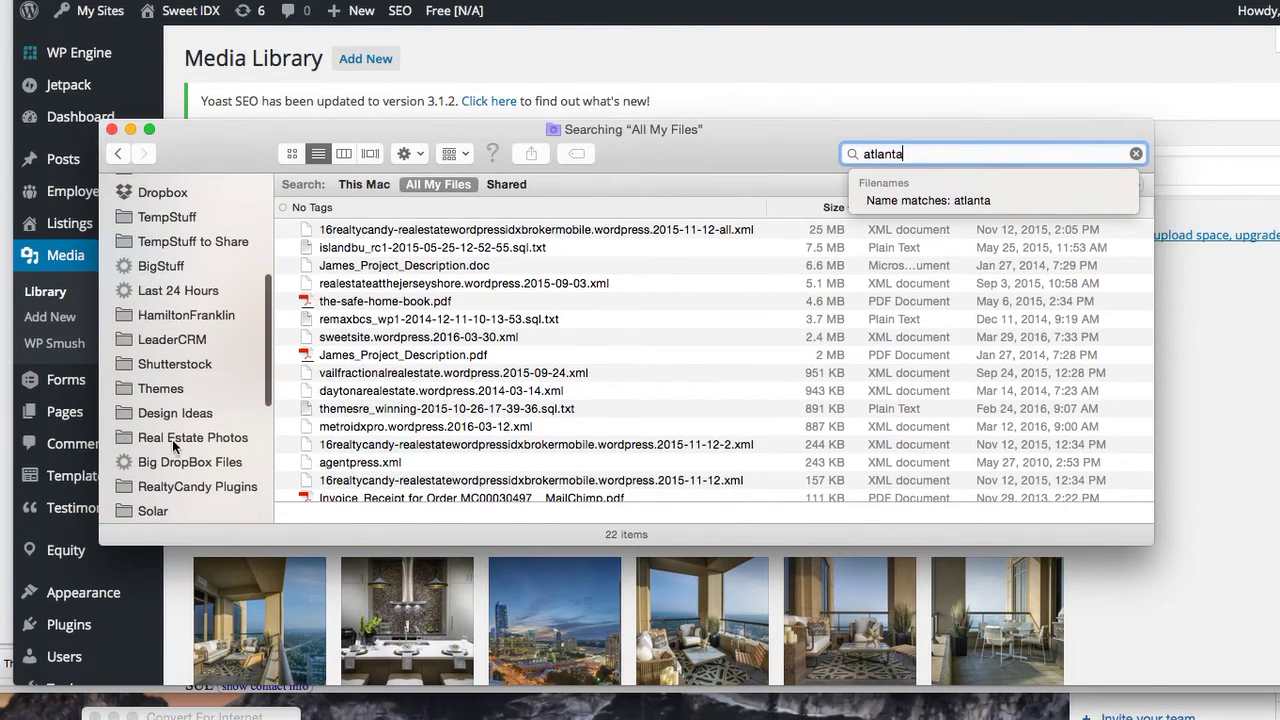
# Open Real Estate Photos > Atlanta Real Estate Images and drag downtown-traffic.jpg onto Preview
pyautogui.click(173, 440)
pyautogui.click(369, 423)
pyautogui.doubleClick(369, 423)
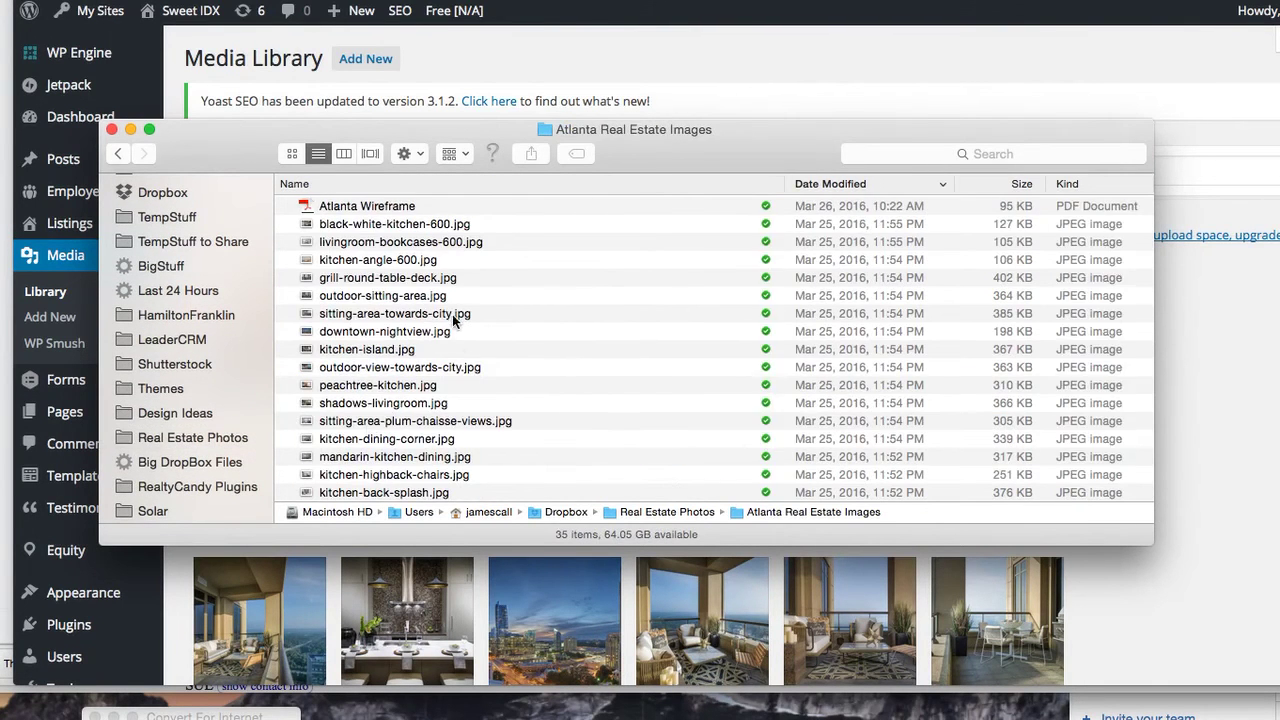
pyautogui.scroll(-2, 451, 312)
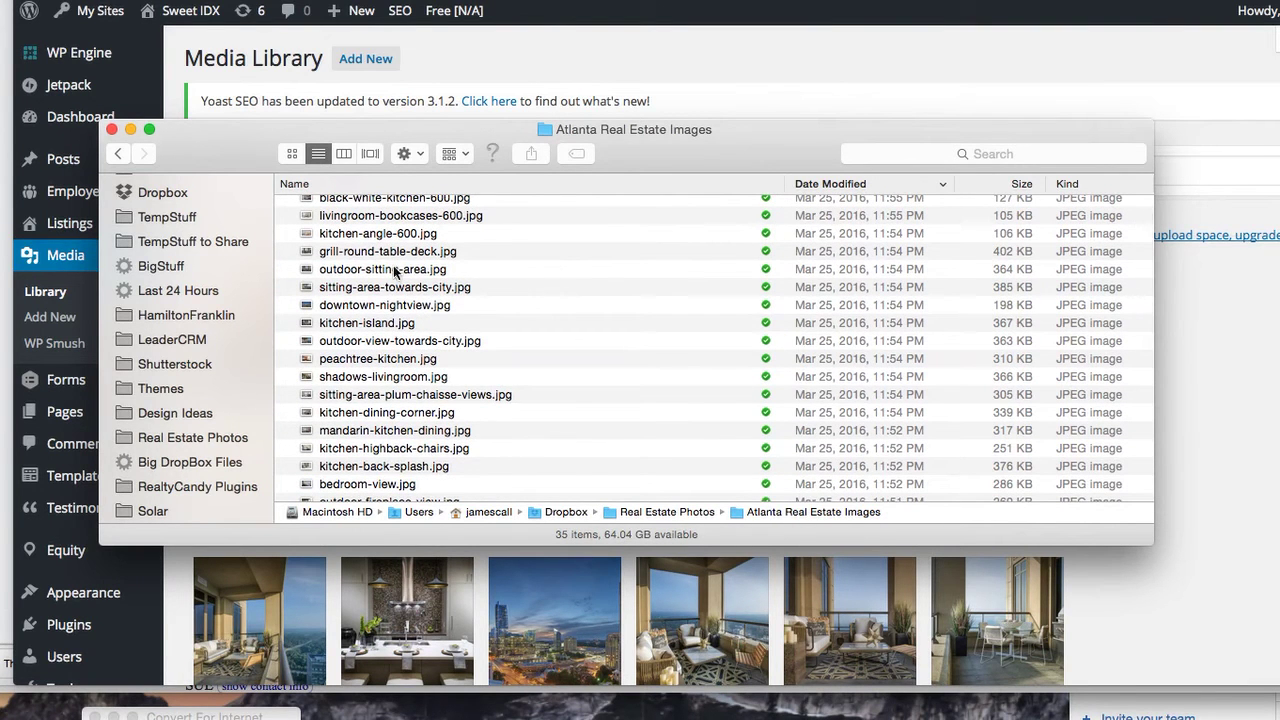
pyautogui.scroll(-8, 383, 322)
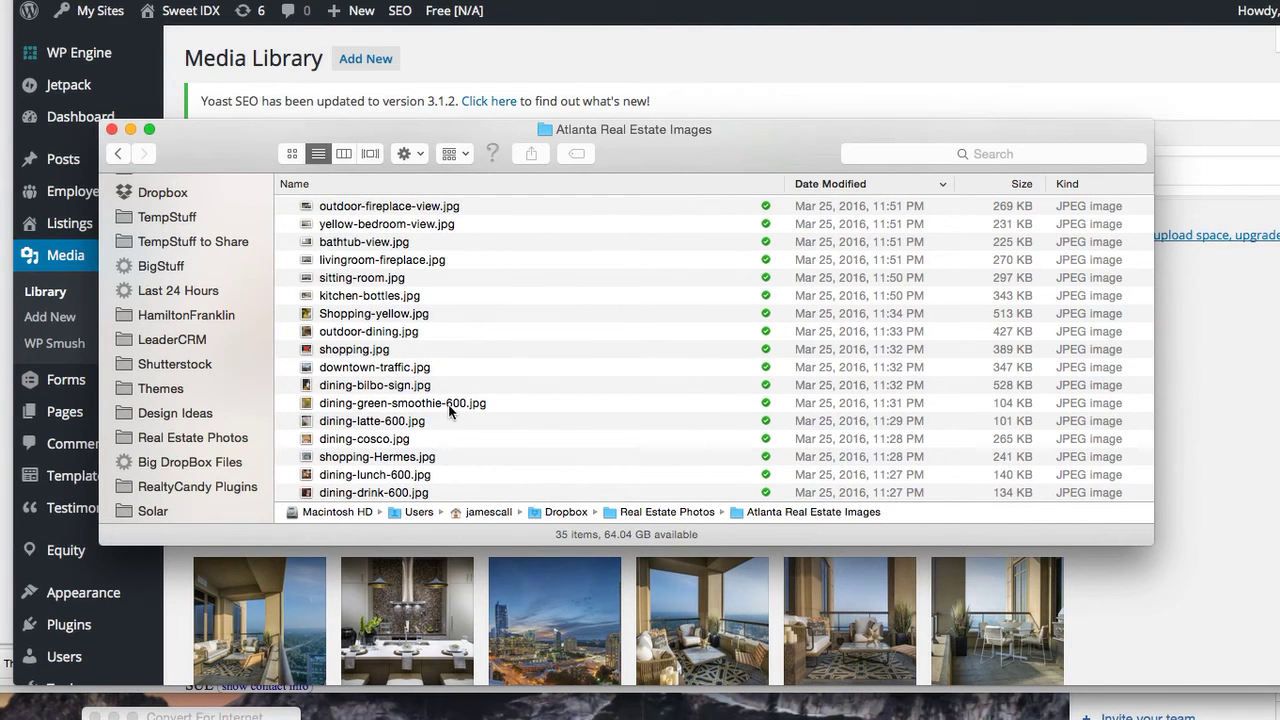
pyautogui.click(388, 370)
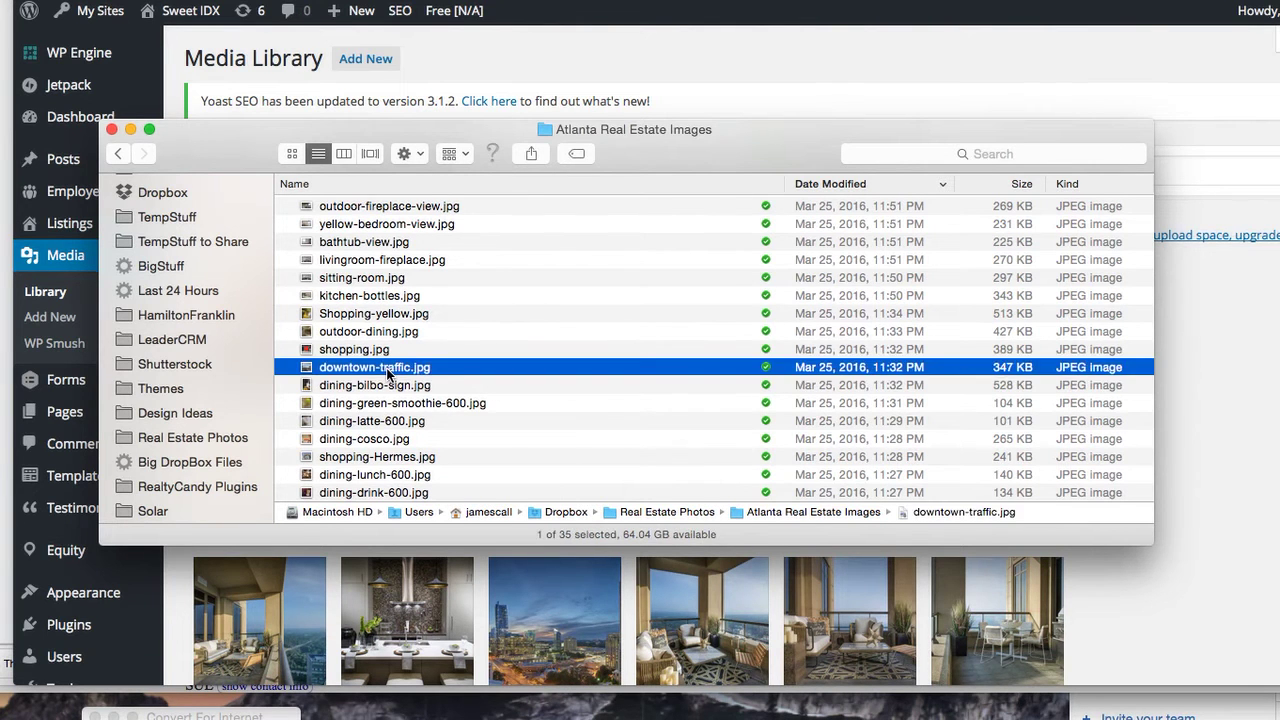
pyautogui.moveTo(388, 372); pyautogui.dragTo(371, 39)
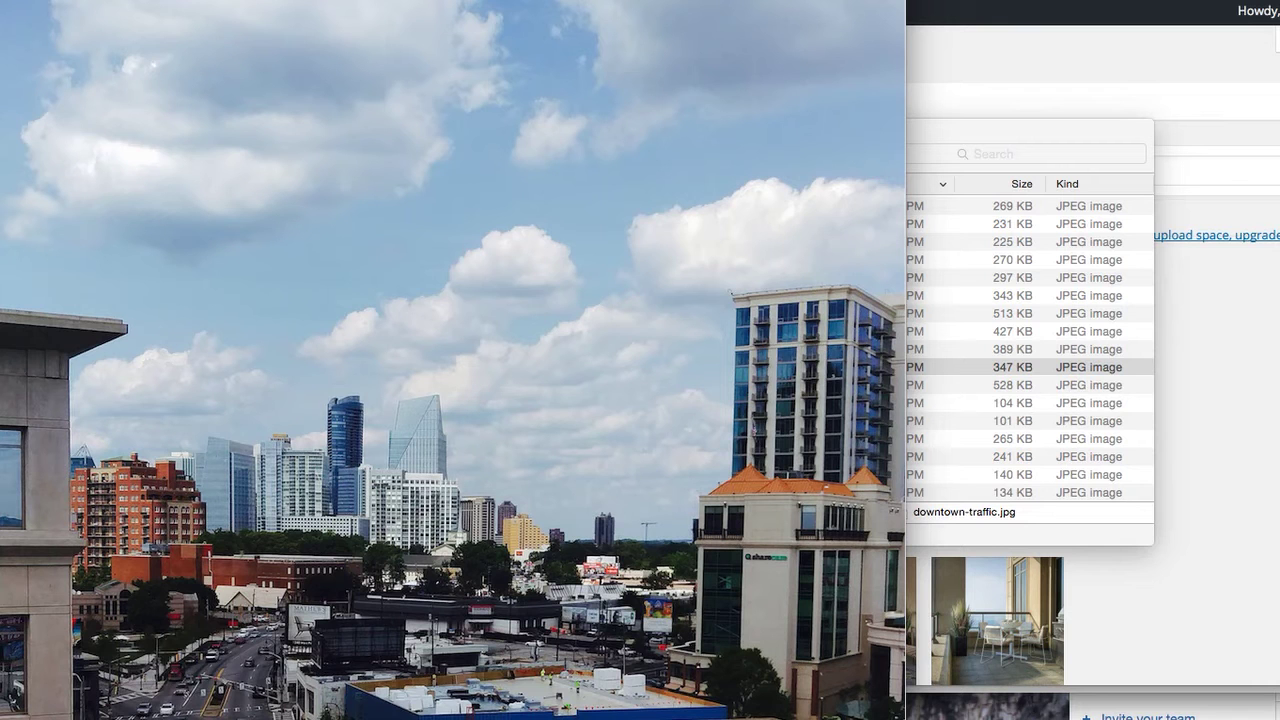
# Resize downtown-traffic.jpg proportionally to 600 pixels wide (600 × 583), then close it
pyautogui.click(262, 0)
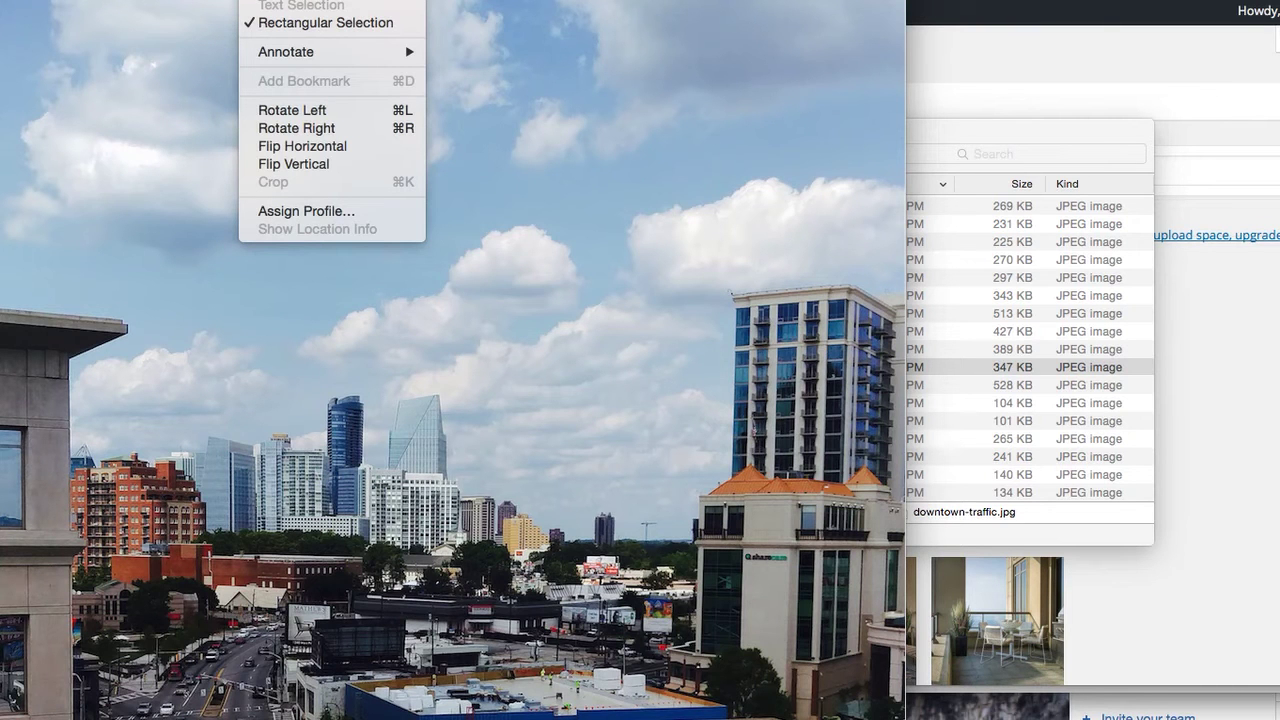
pyautogui.click(300, 0)
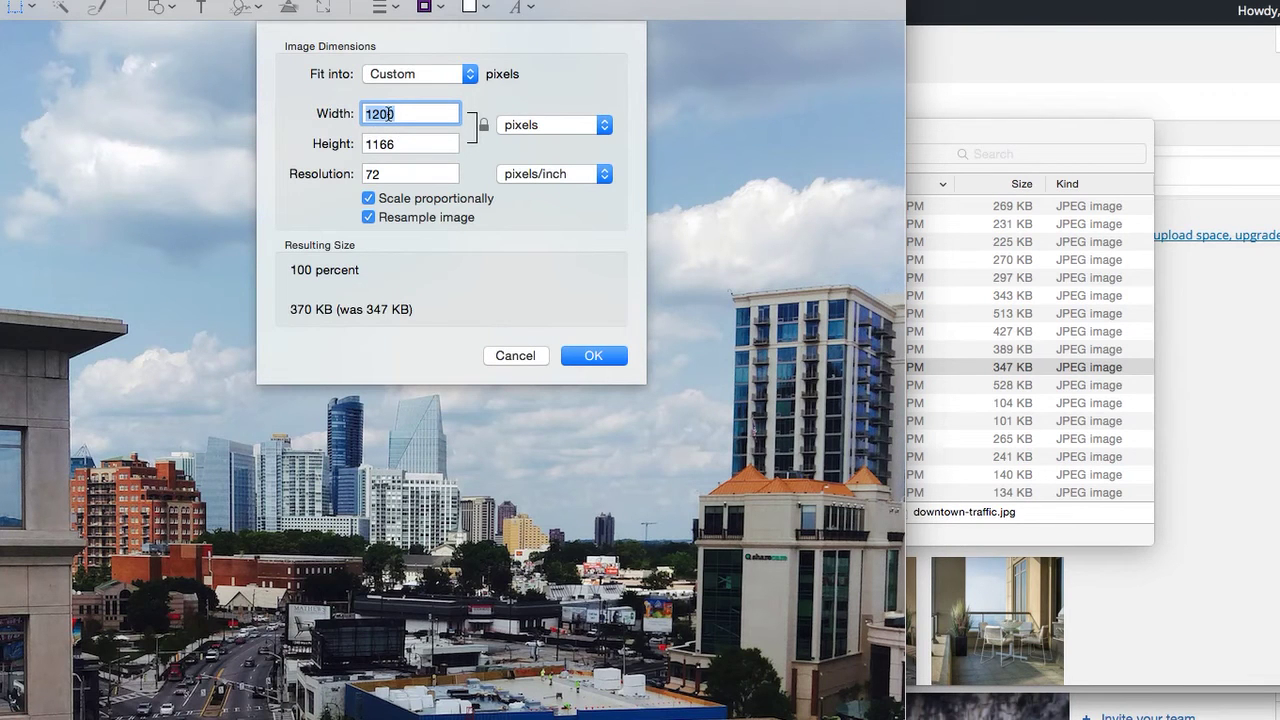
pyautogui.write('600')
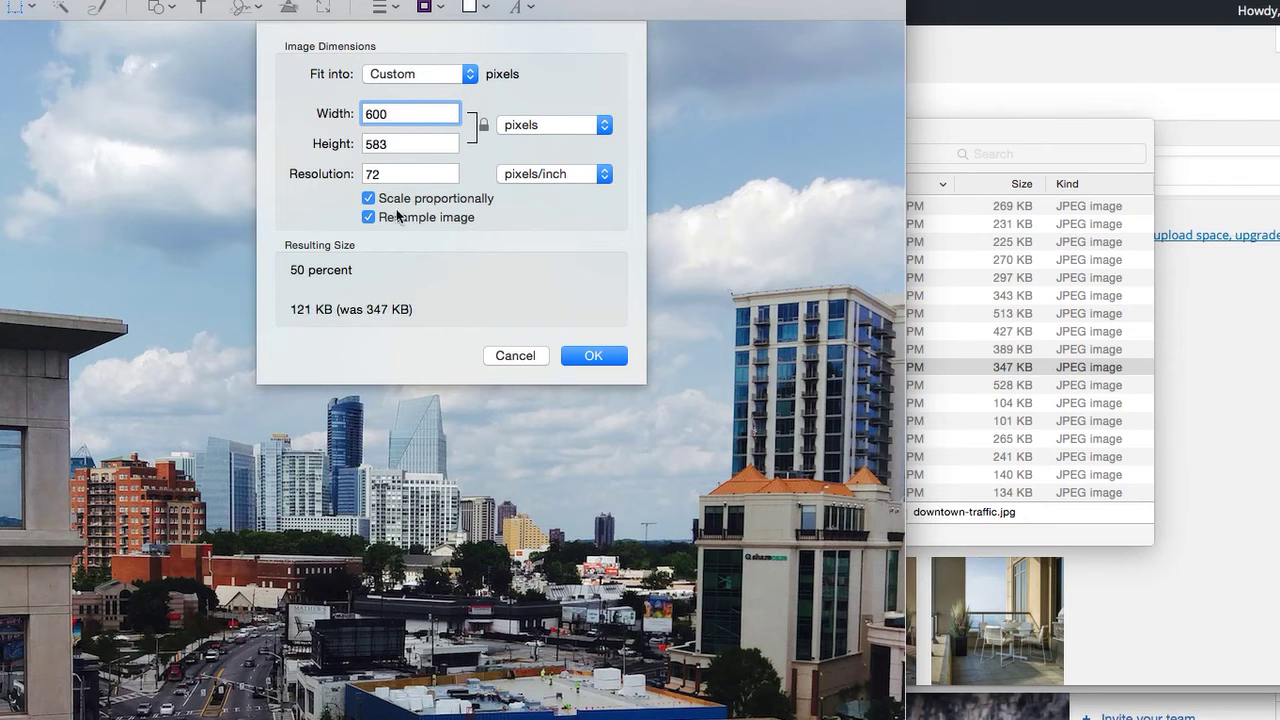
pyautogui.click(604, 357)
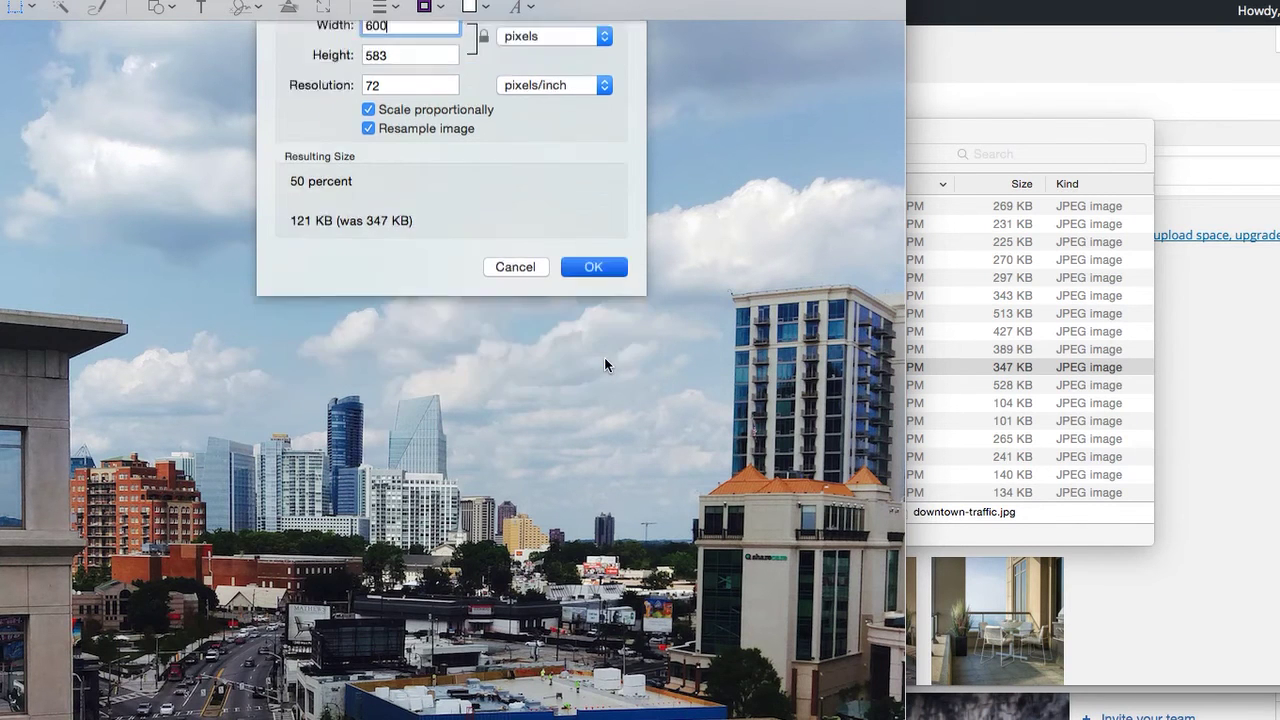
pyautogui.press('Down')
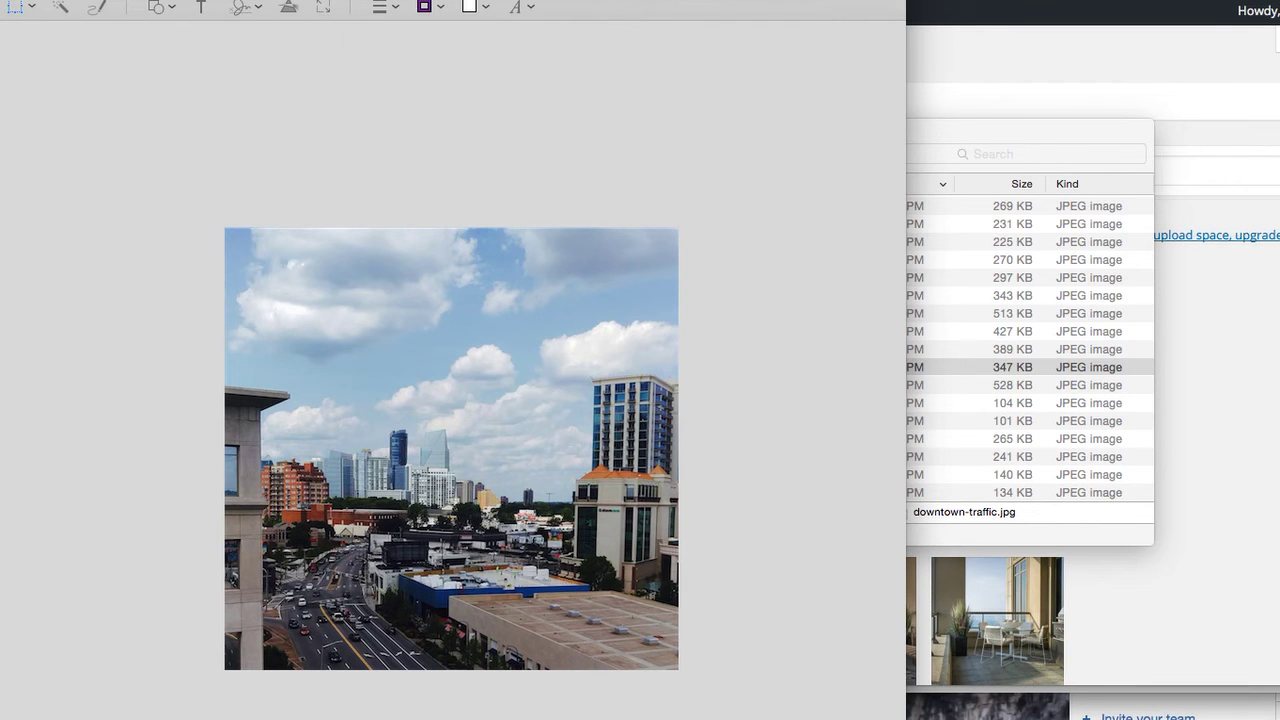
pyautogui.press('super+w')
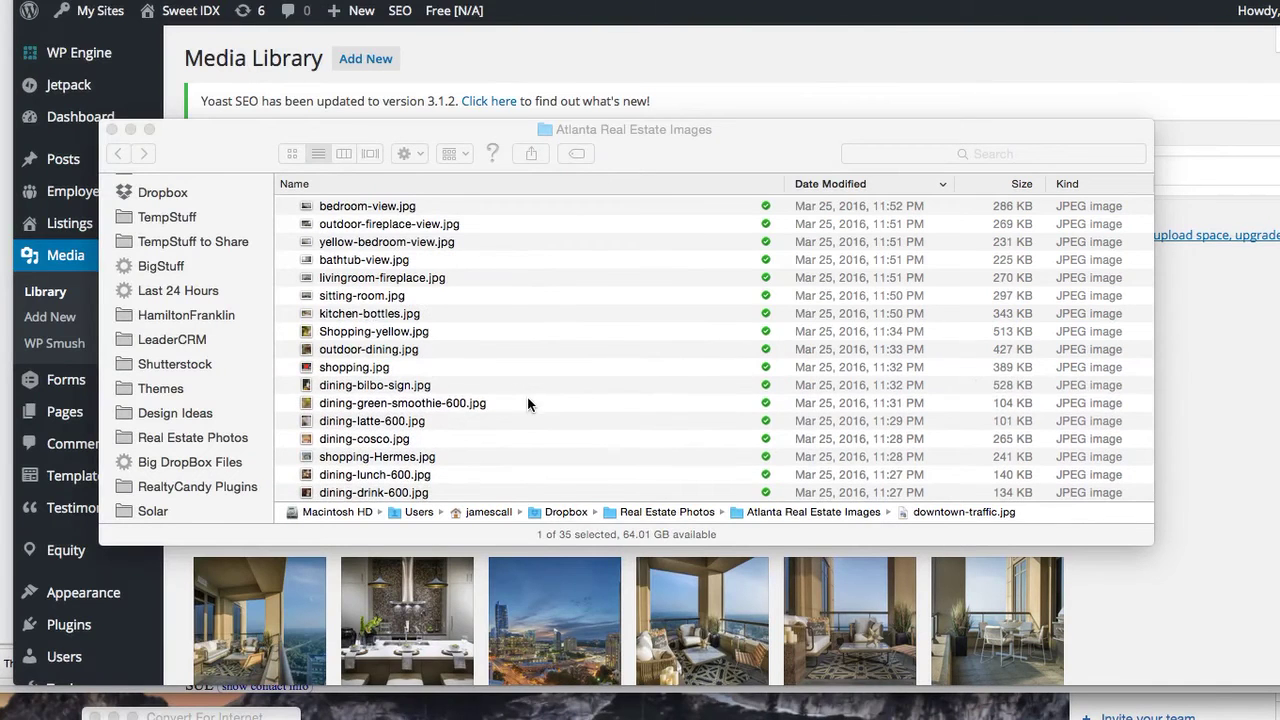
# Confirm in Finder's column view that downtown-traffic.jpg is 110 KB, then open the Media Library upload area
pyautogui.scroll(5, 618, 243)
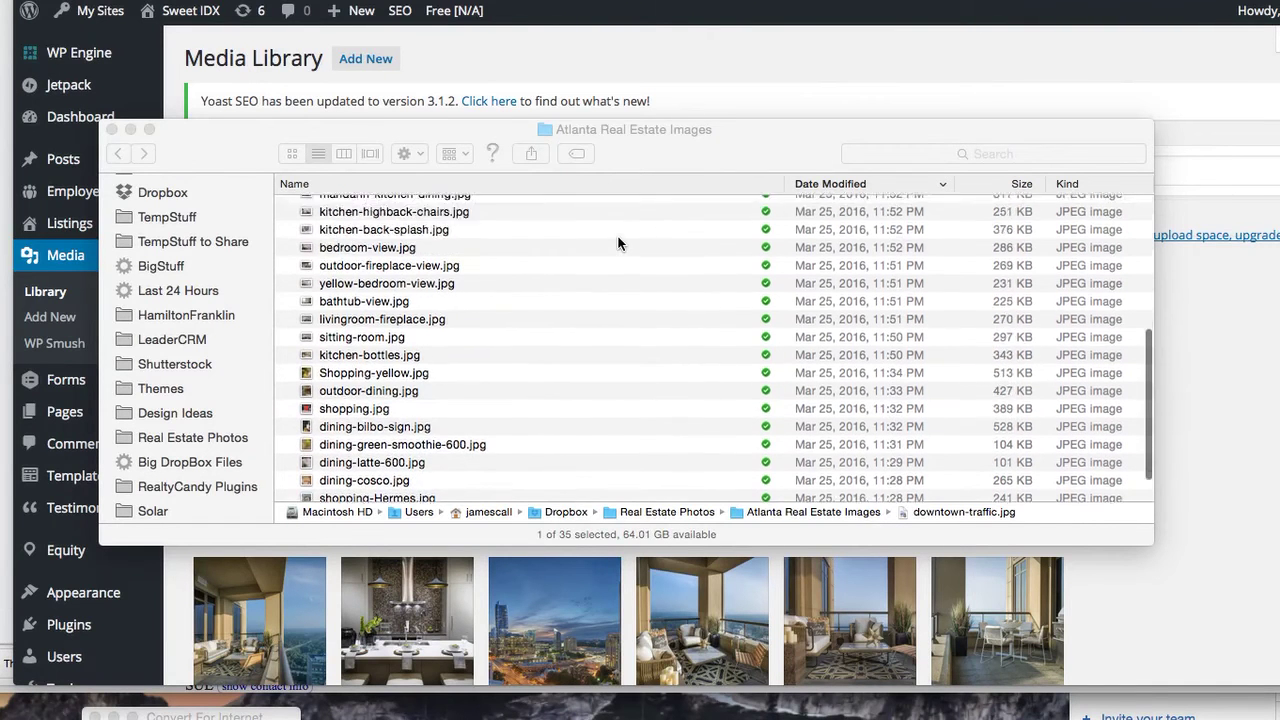
pyautogui.scroll(-1, 618, 243)
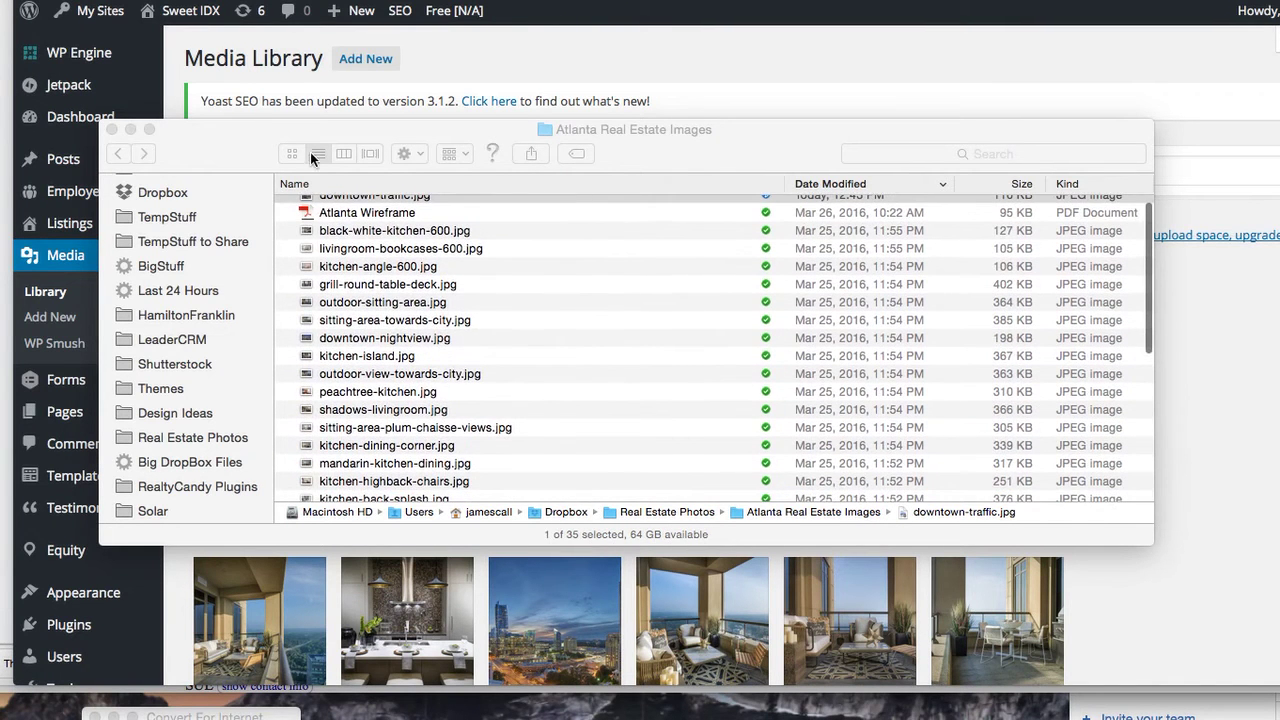
pyautogui.click(343, 153)
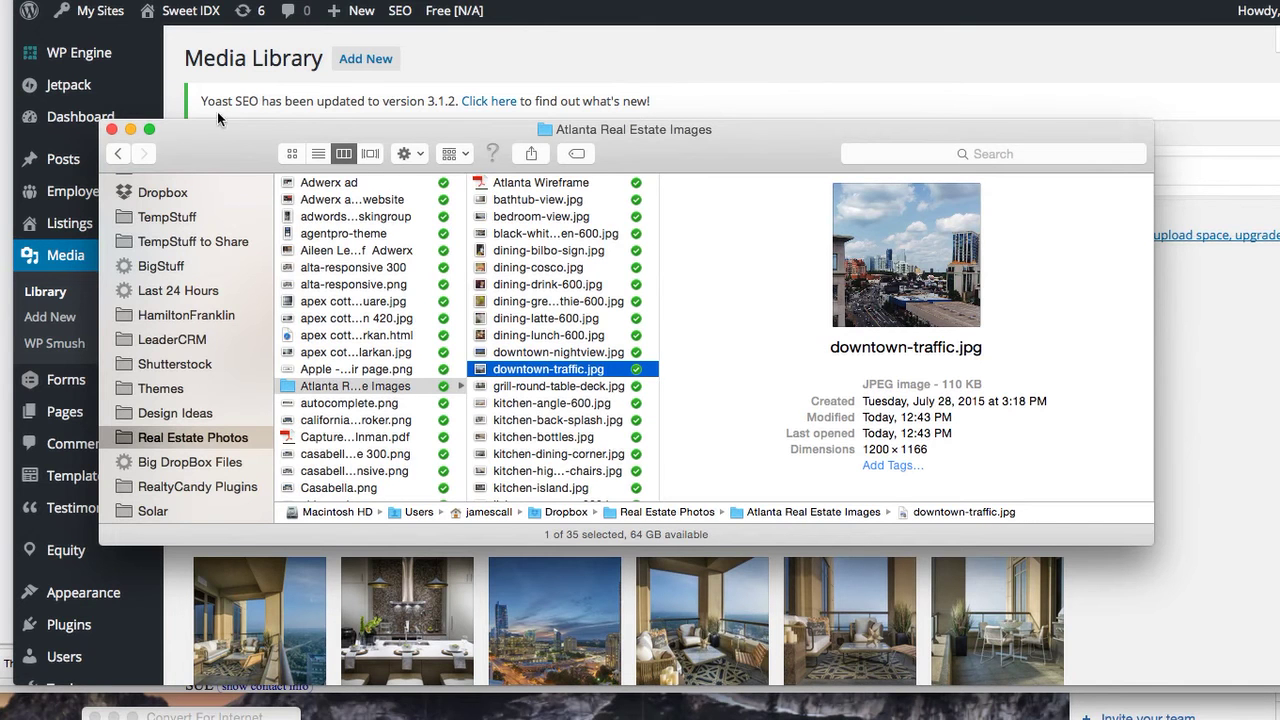
pyautogui.click(623, 79)
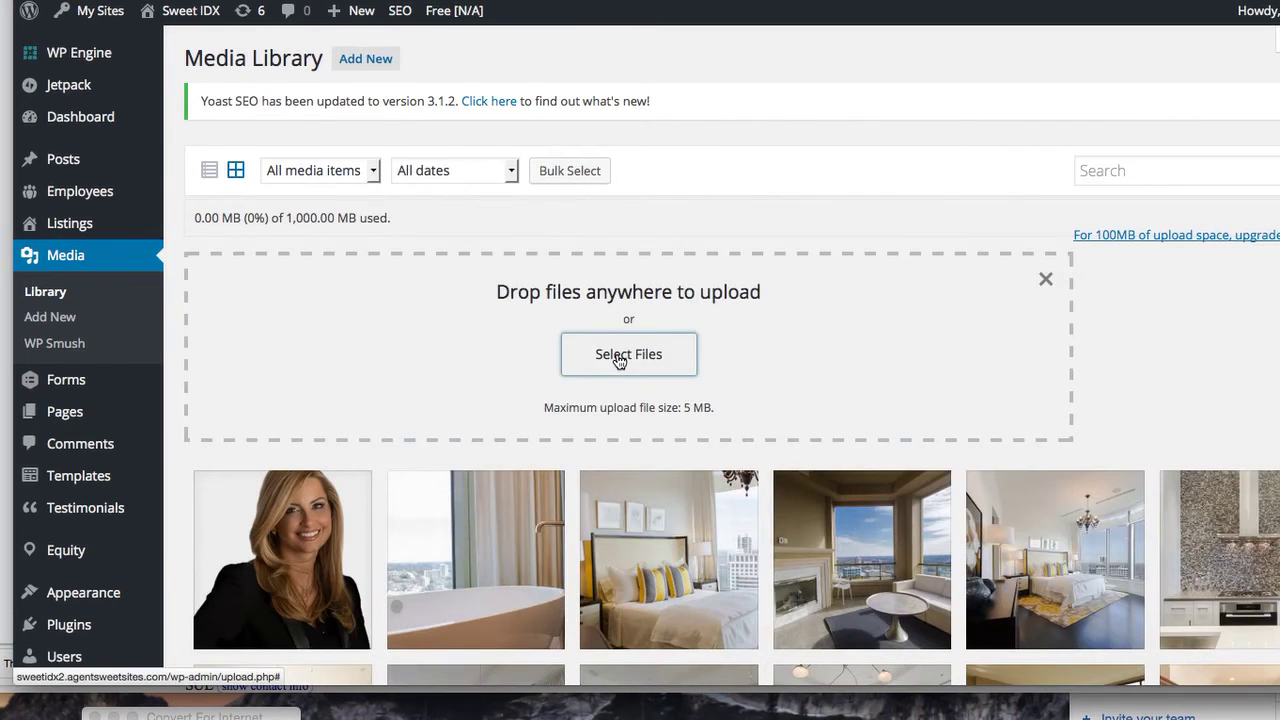
# Upload bedroom-view.jpg through downtown-traffic.jpg from the Atlanta Real Estate Images folder
pyautogui.click(617, 354)
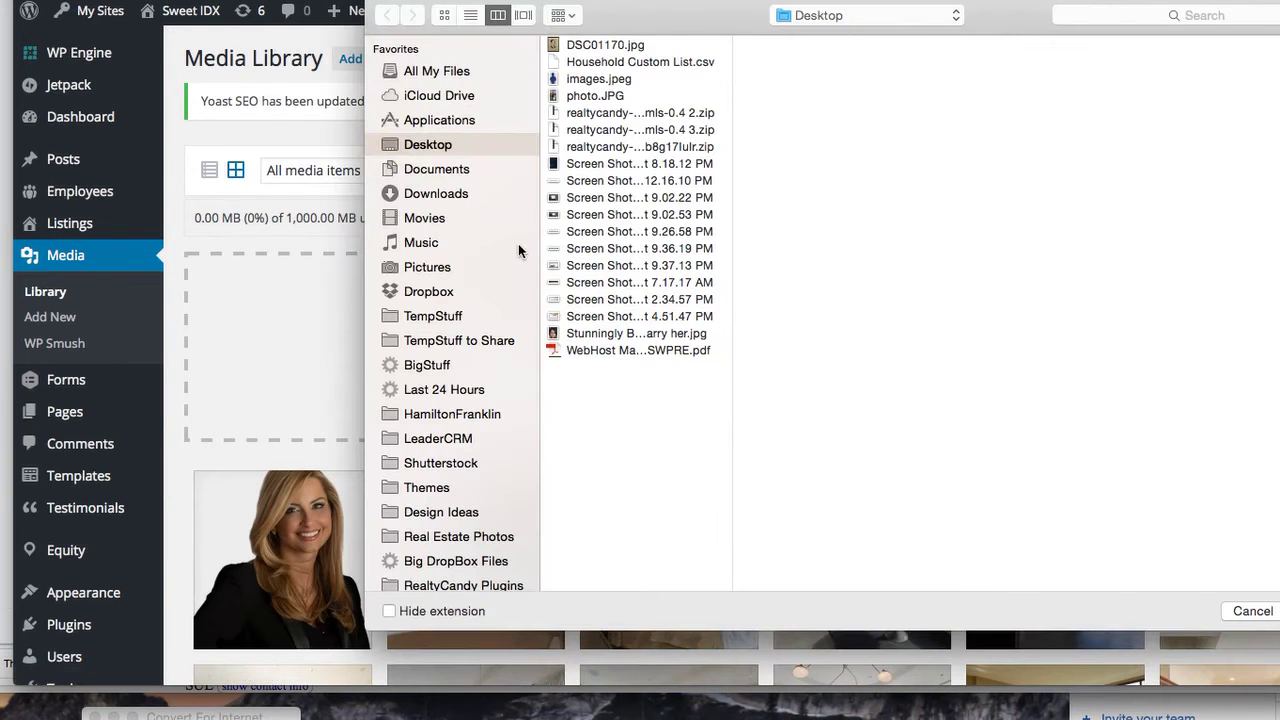
pyautogui.click(446, 537)
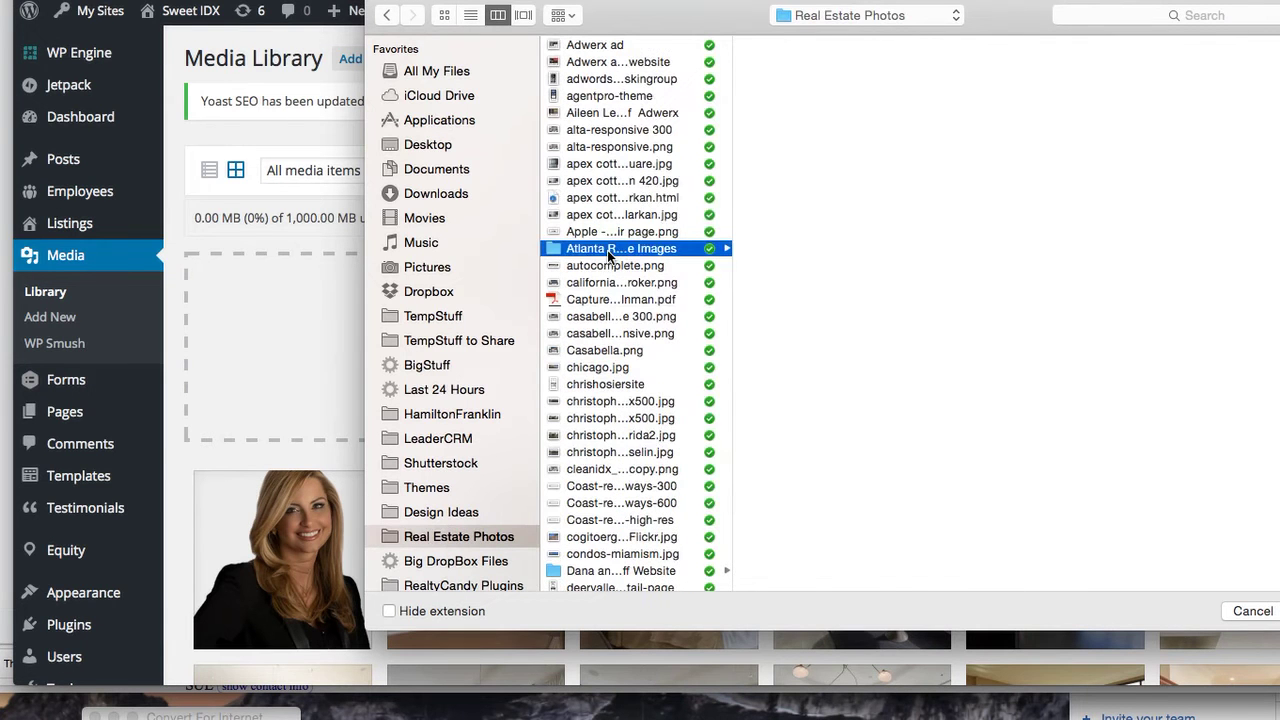
pyautogui.click(607, 250)
pyautogui.scroll(-2, 801, 388)
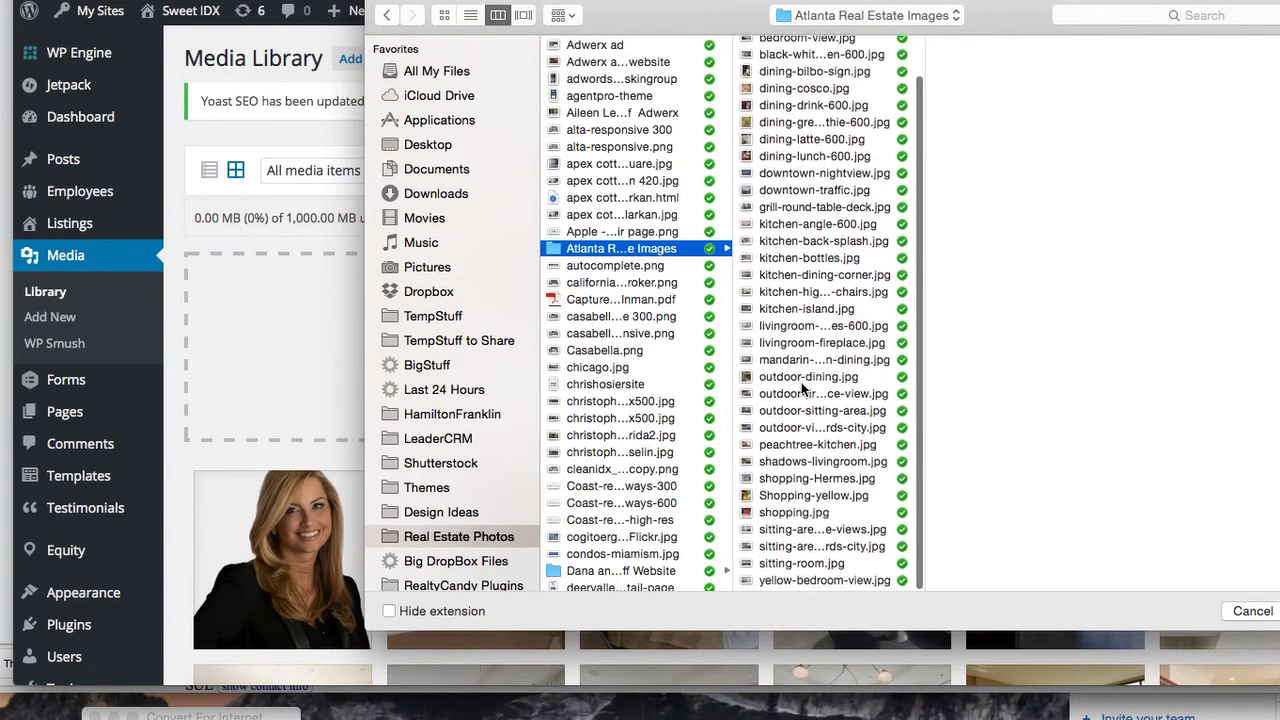
pyautogui.scroll(-1, 815, 484)
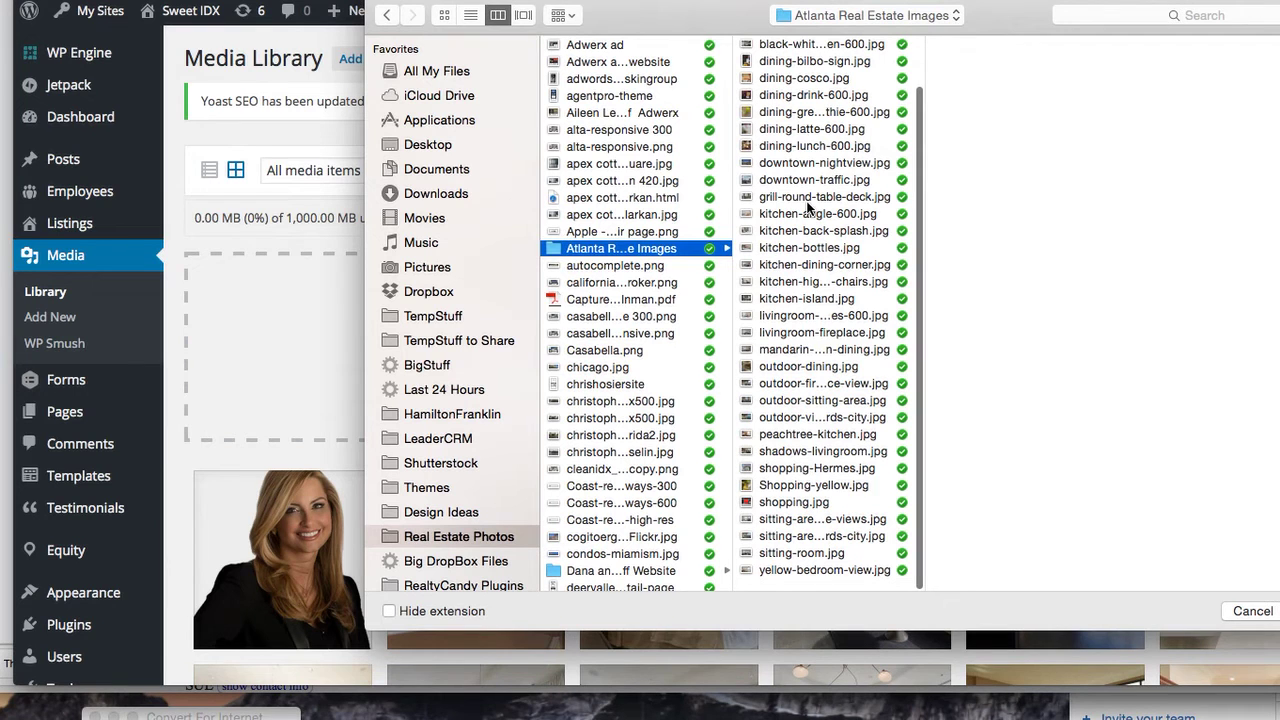
pyautogui.click(808, 180)
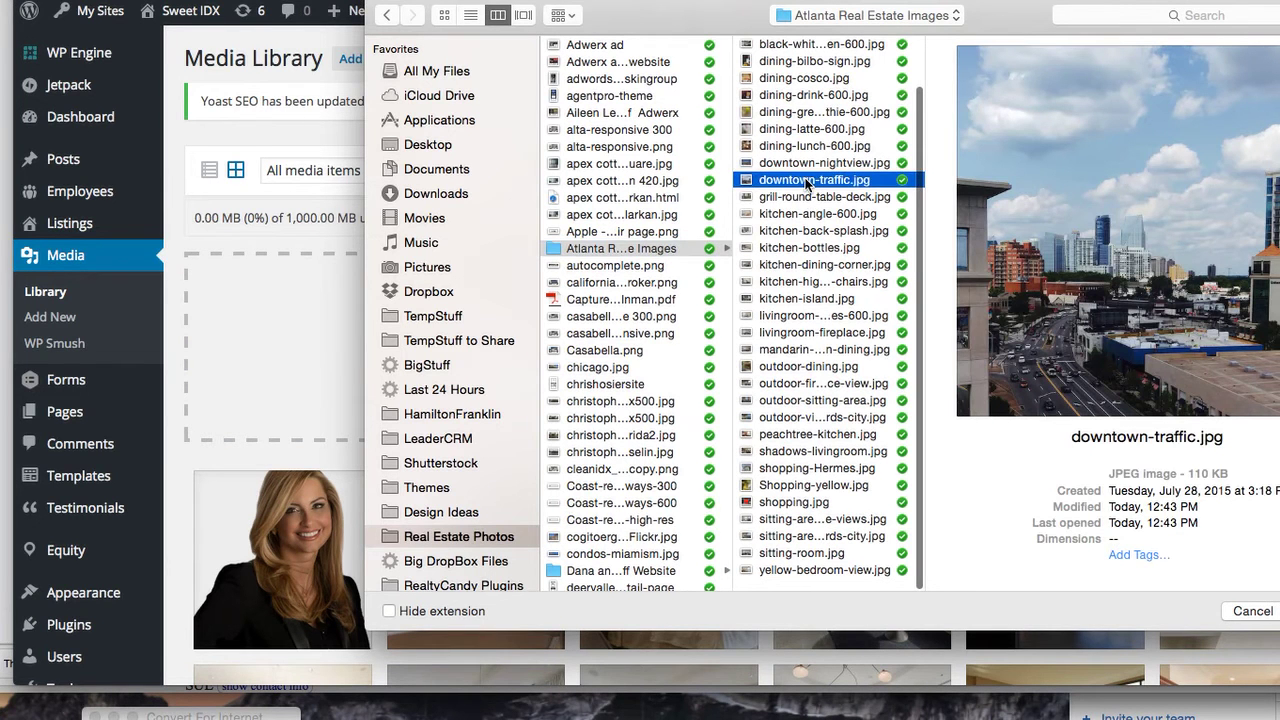
pyautogui.keyDown('shift'); pyautogui.click(806, 163); pyautogui.keyUp('shift')
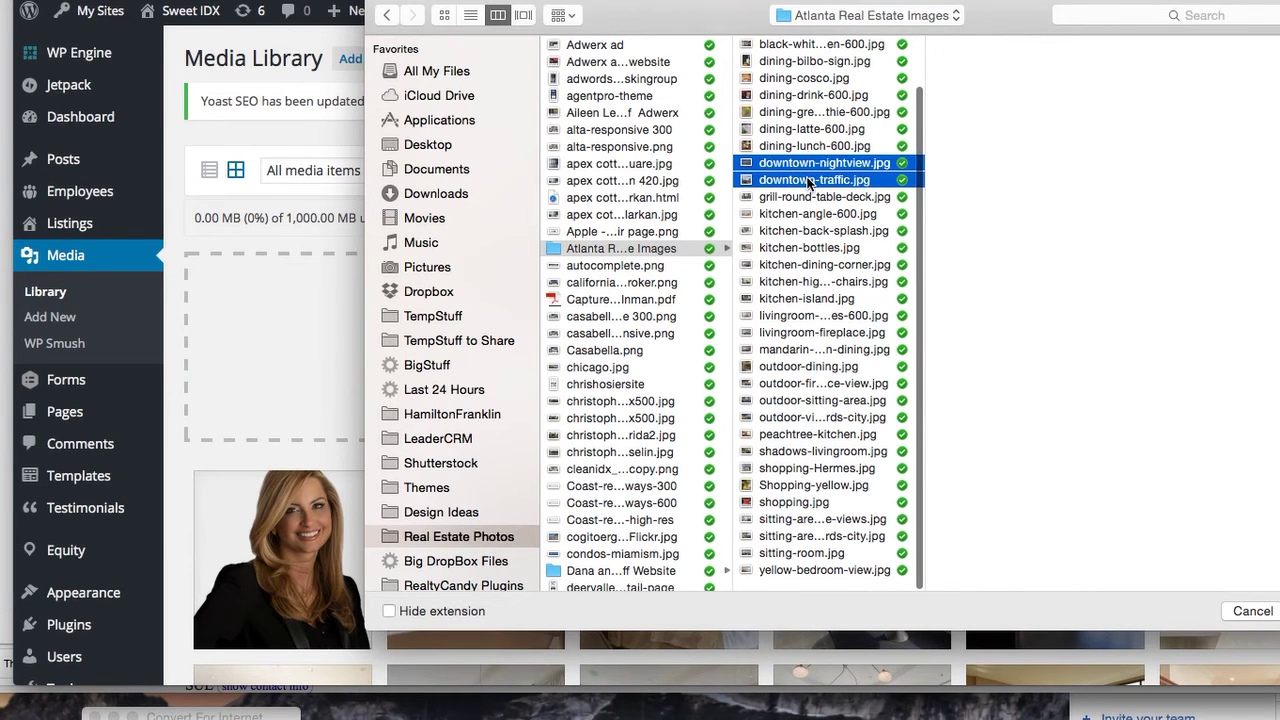
pyautogui.click(808, 181)
pyautogui.scroll(1, 808, 181)
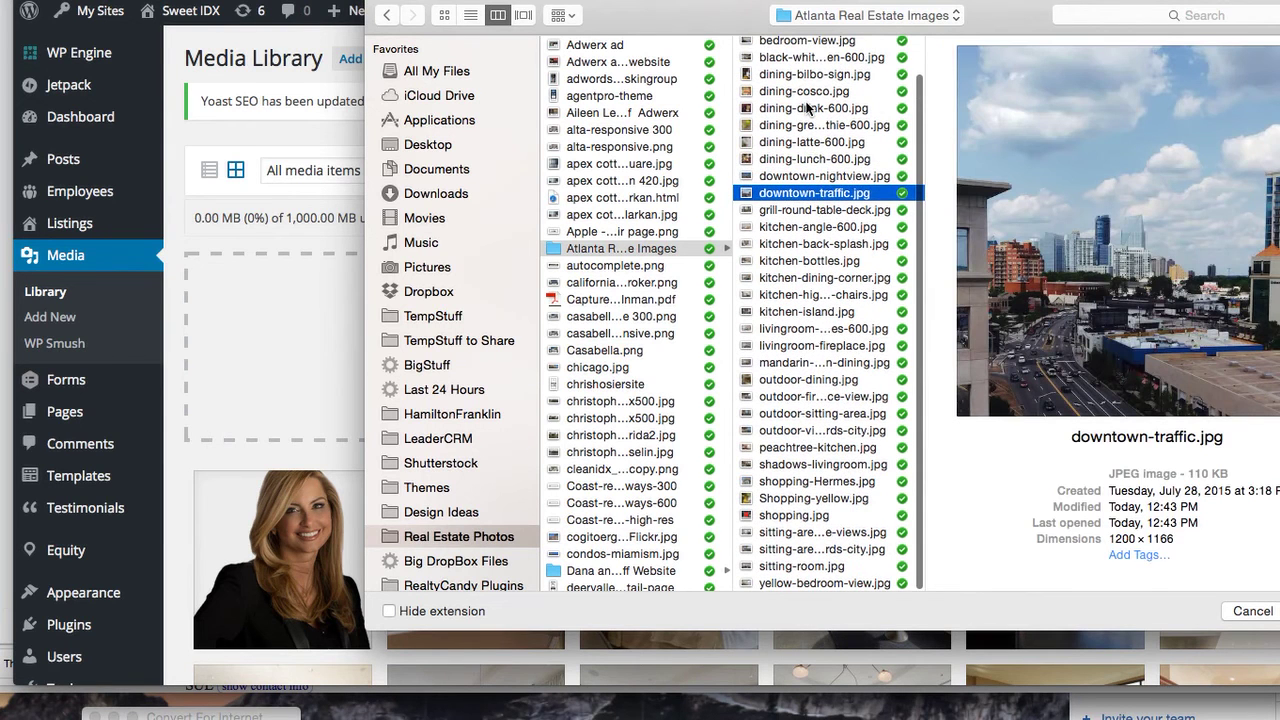
pyautogui.keyDown('shift'); pyautogui.click(785, 40); pyautogui.keyUp('shift')
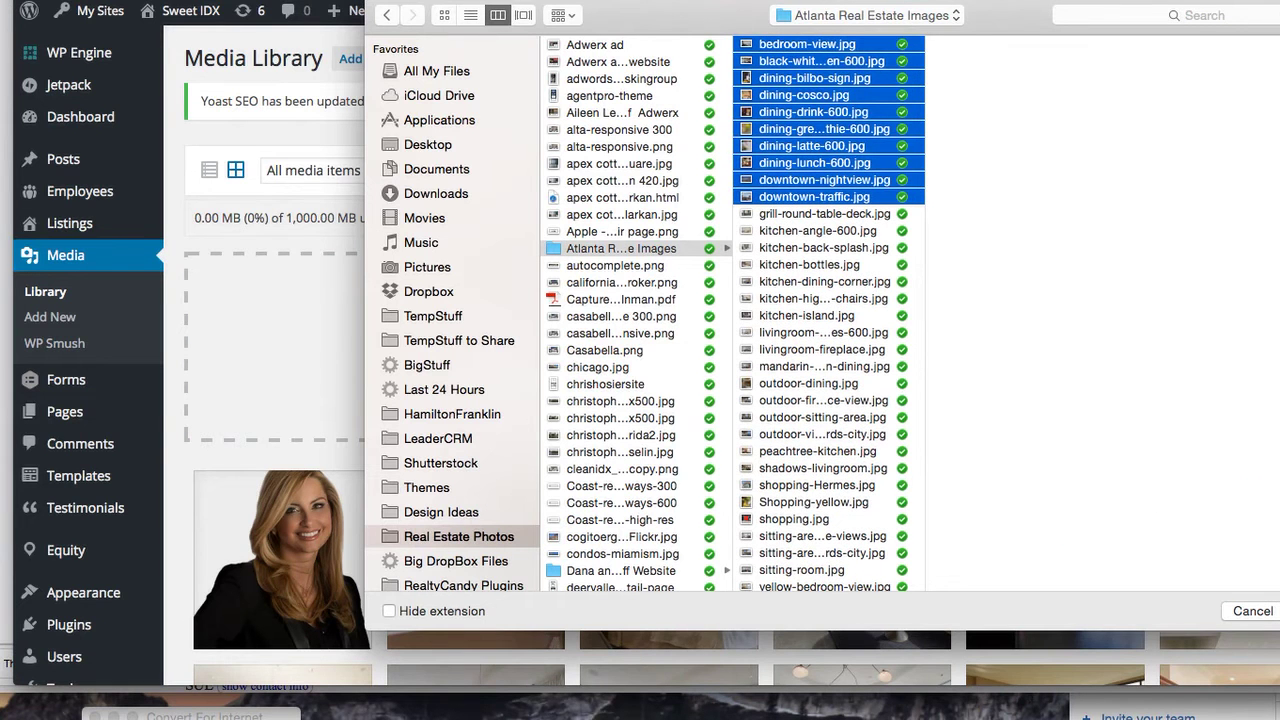
pyautogui.press('Return')
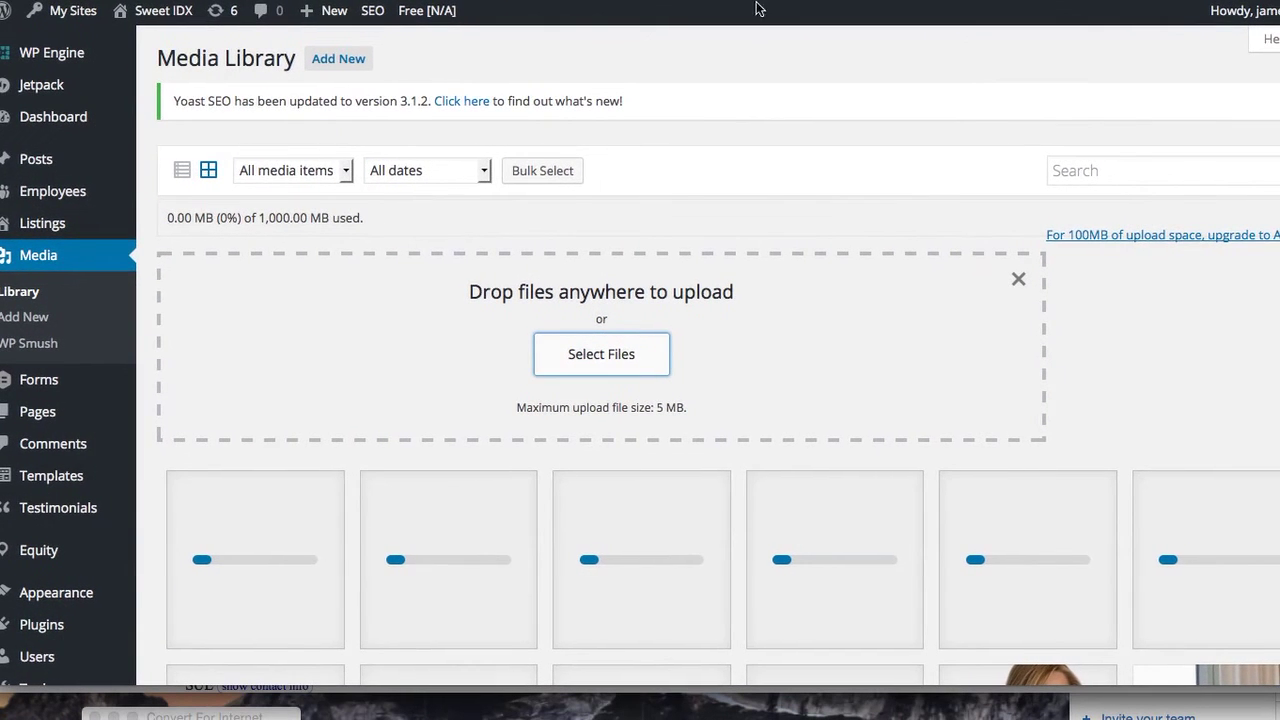
# Scroll the Media Library while the uploaded Atlanta photos appear as thumbnails
pyautogui.scroll(-1, 835, 352)
pyautogui.scroll(-5, 835, 351)
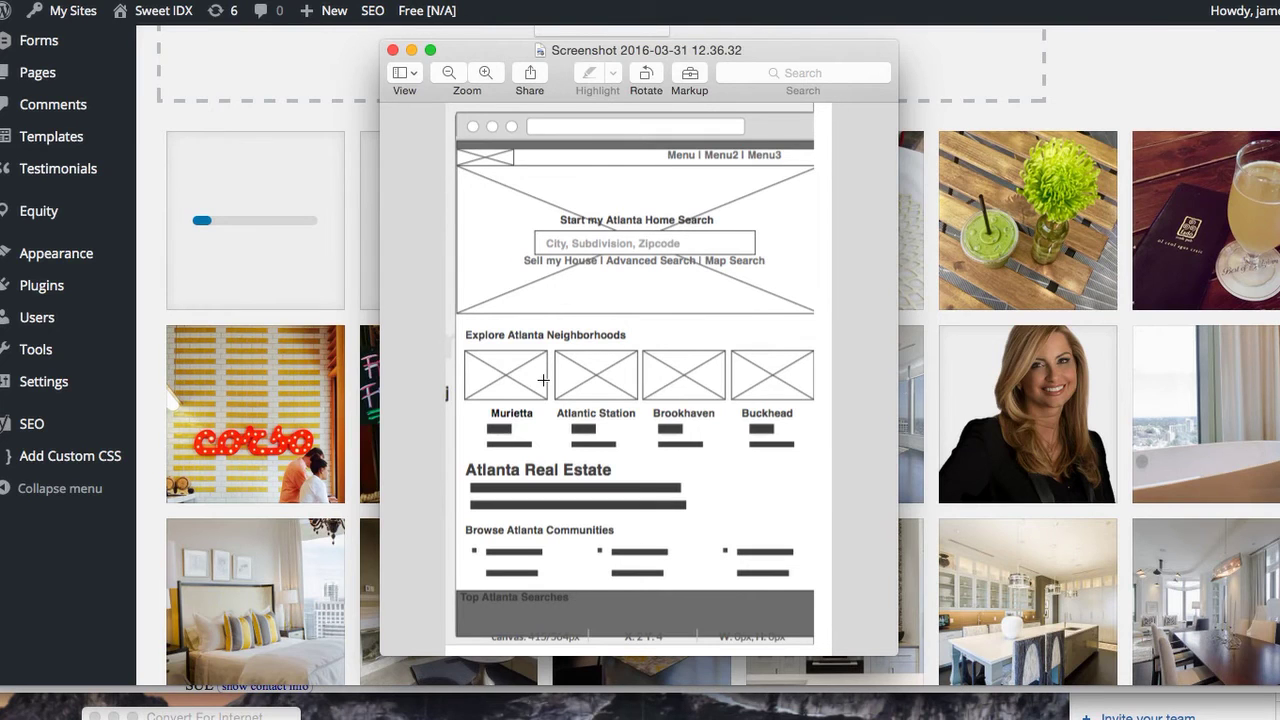
# Look over the wireframe's Explore Atlanta Neighborhoods section, then open a new Safari tab
pyautogui.scroll(5, 167, 195)
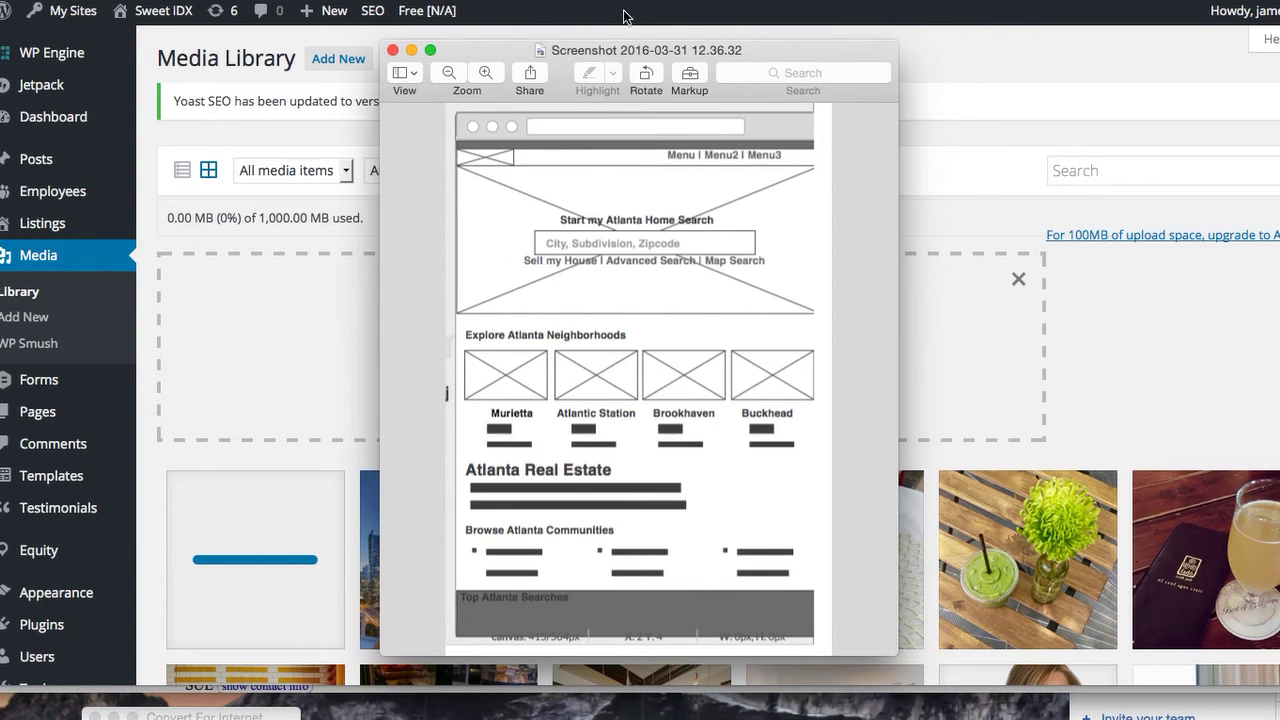
pyautogui.press('super+t')
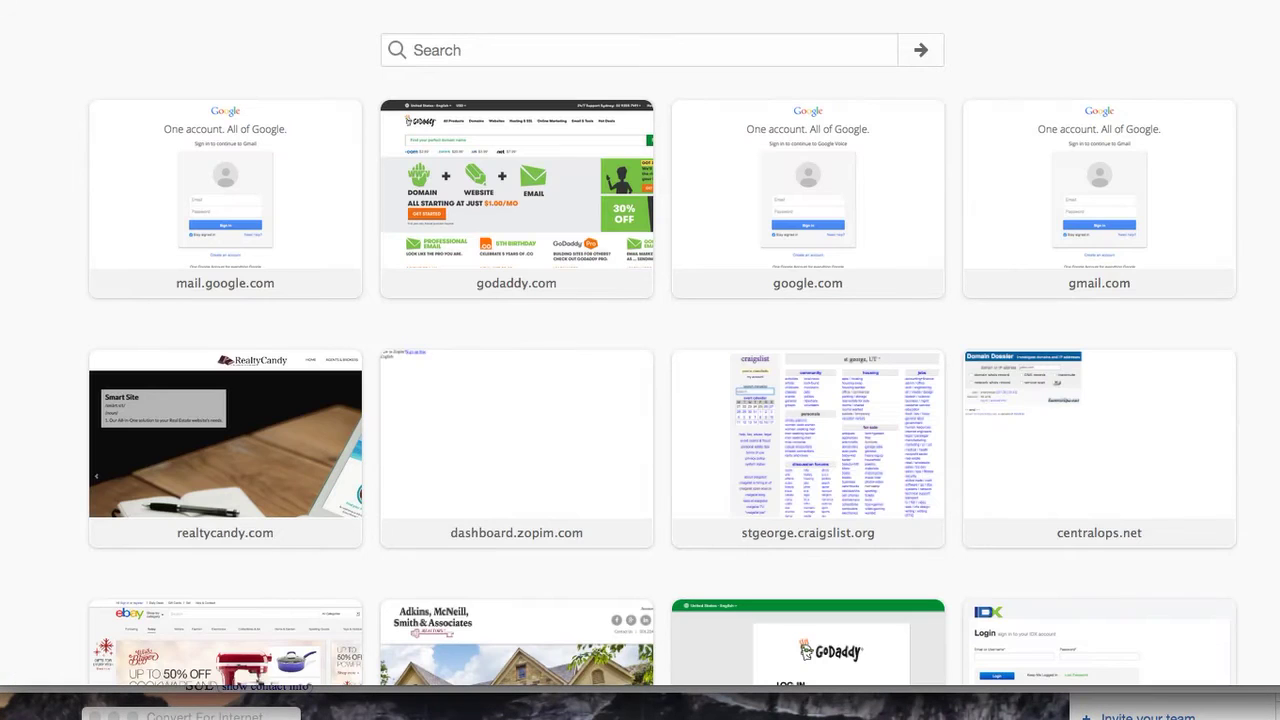
# Search Google for 'atlanta neighborhoods murietta' and open the 10Best Atlanta Neighborhoods and Suburbs page
pyautogui.press('super+v')
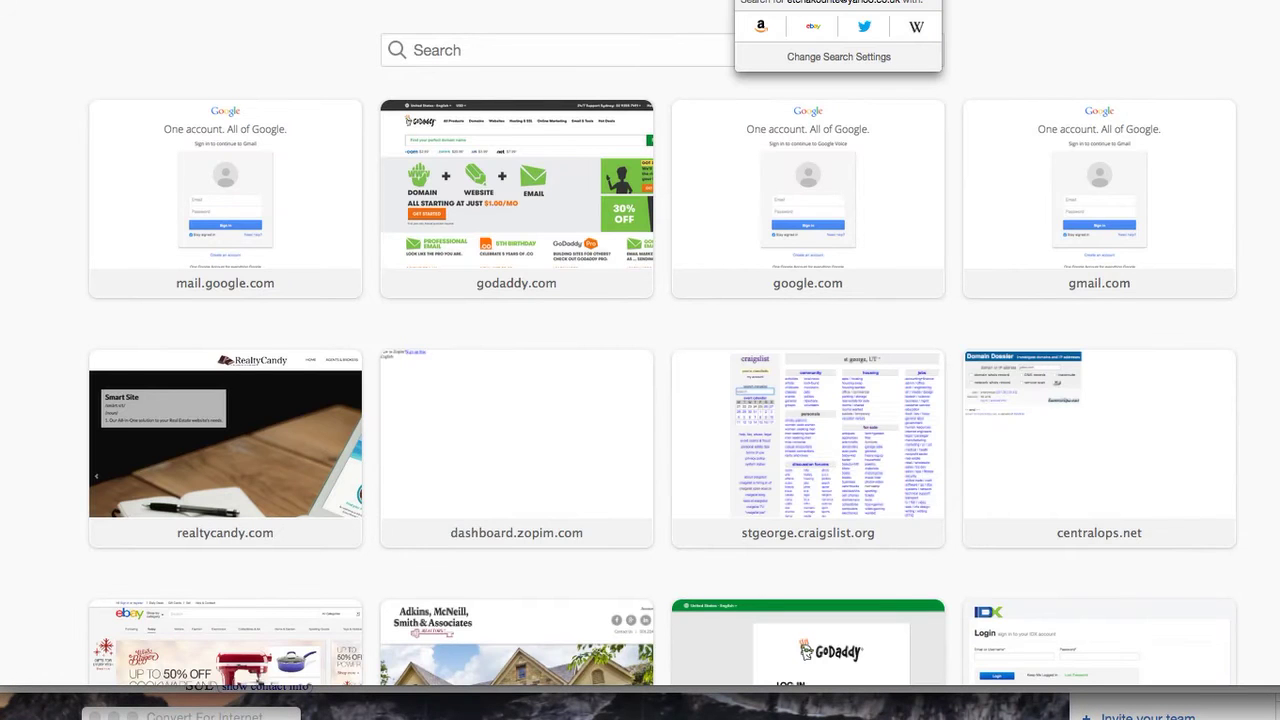
pyautogui.write('atlanta')
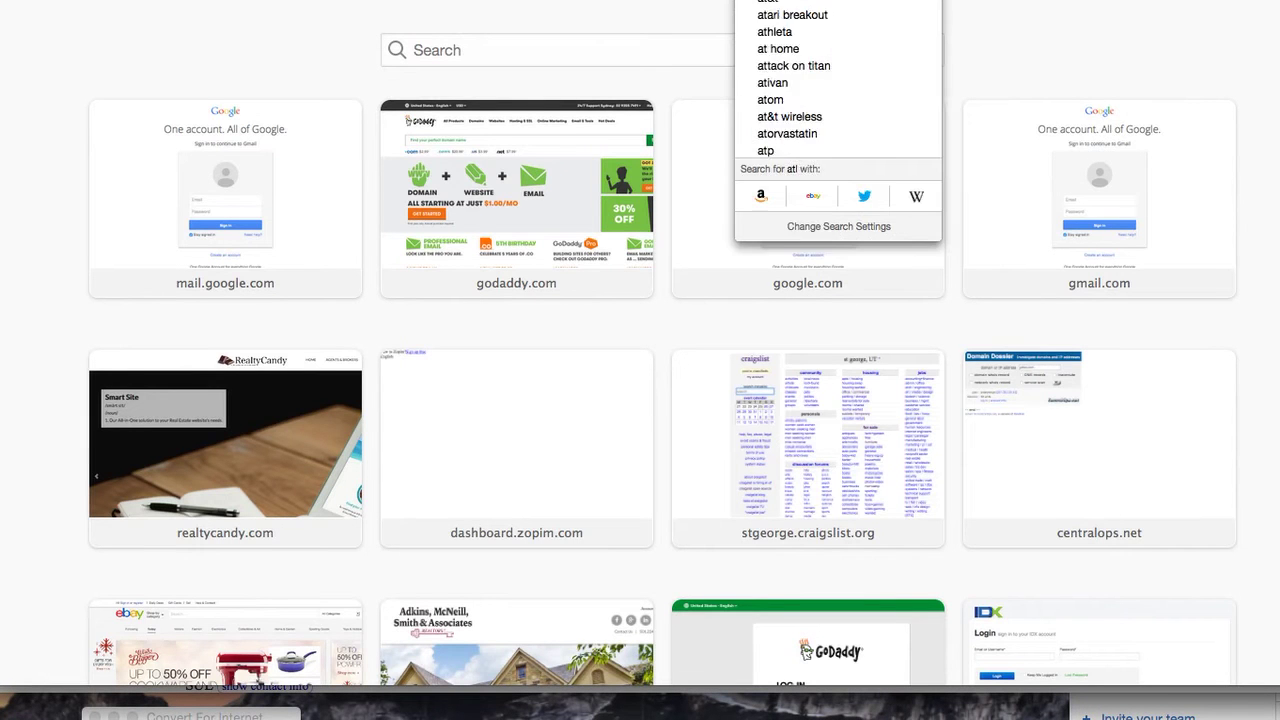
pyautogui.write(' nei')
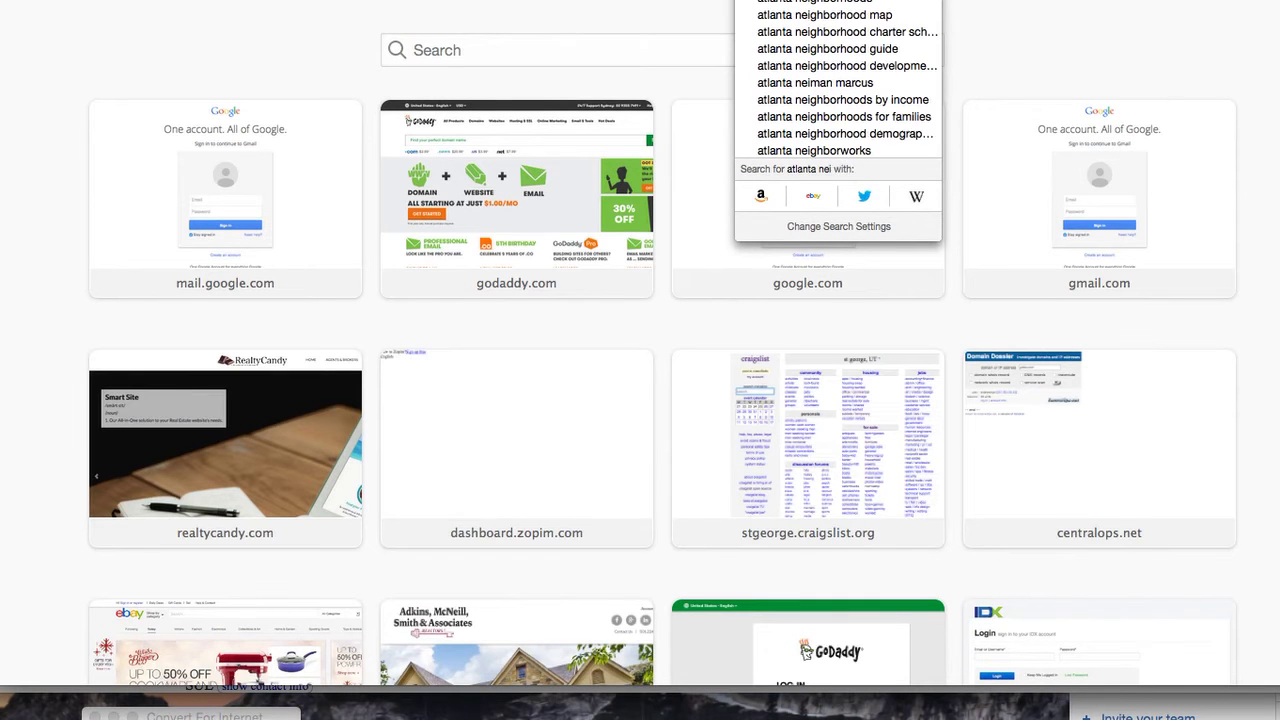
pyautogui.write('ghborhoods')
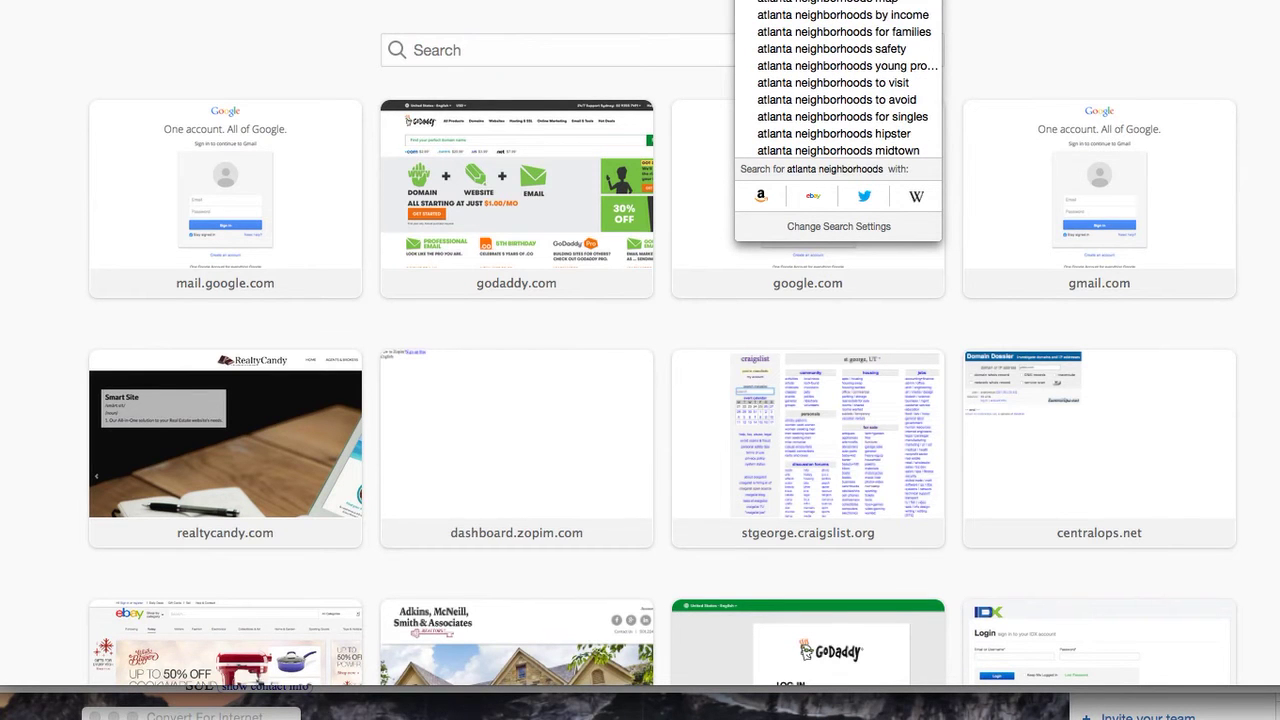
pyautogui.write(' mal')
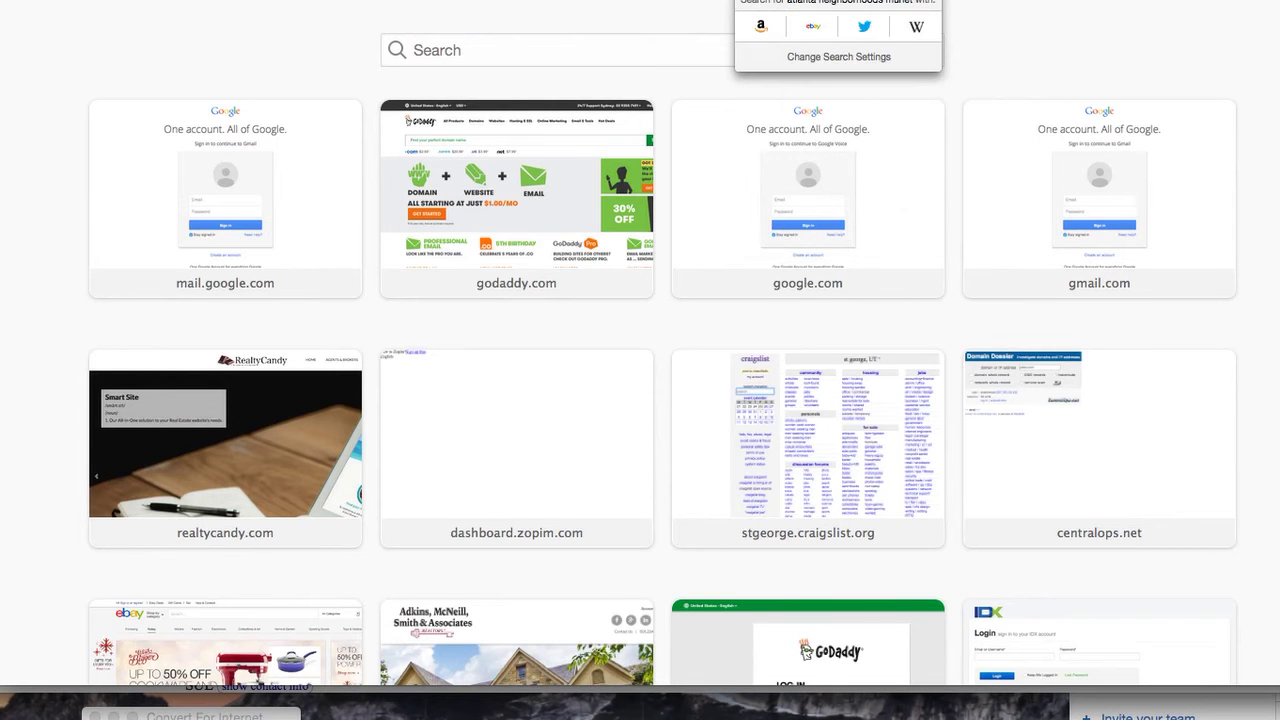
pyautogui.press('Return')
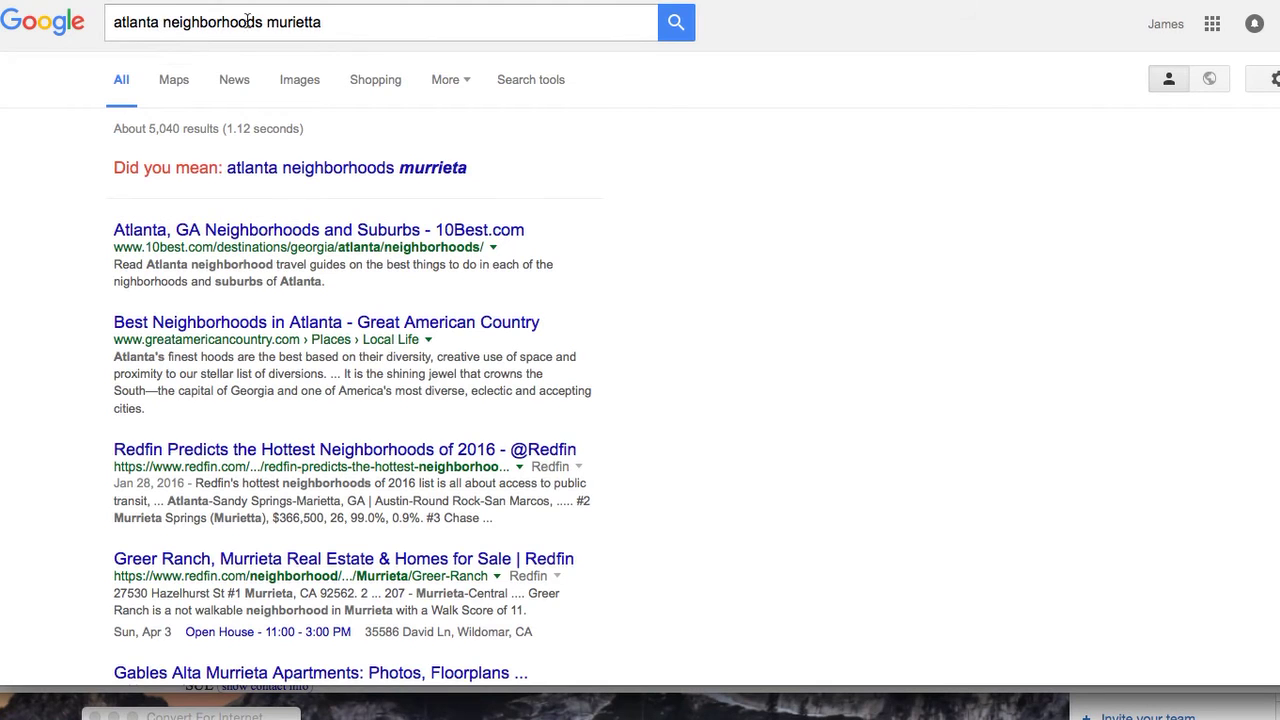
pyautogui.keyDown('super'); pyautogui.click(313, 232); pyautogui.keyUp('super')
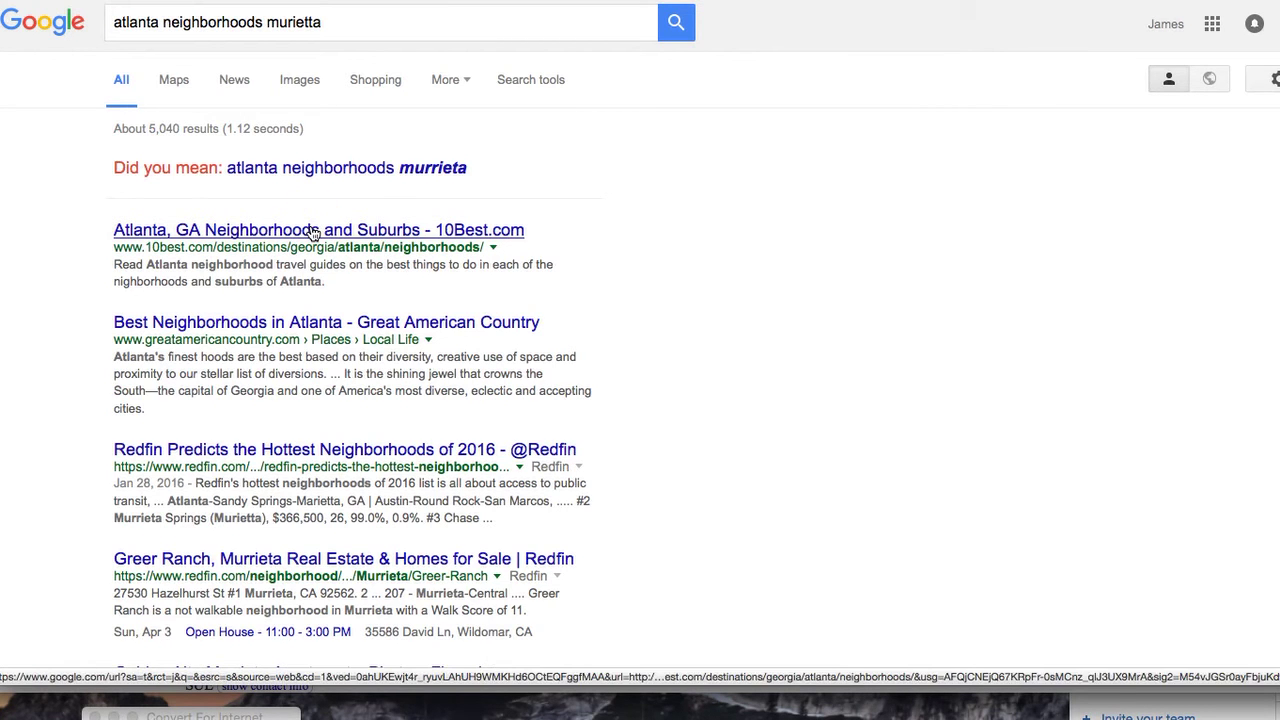
pyautogui.scroll(-2, 395, 412)
pyautogui.scroll(-3, 397, 410)
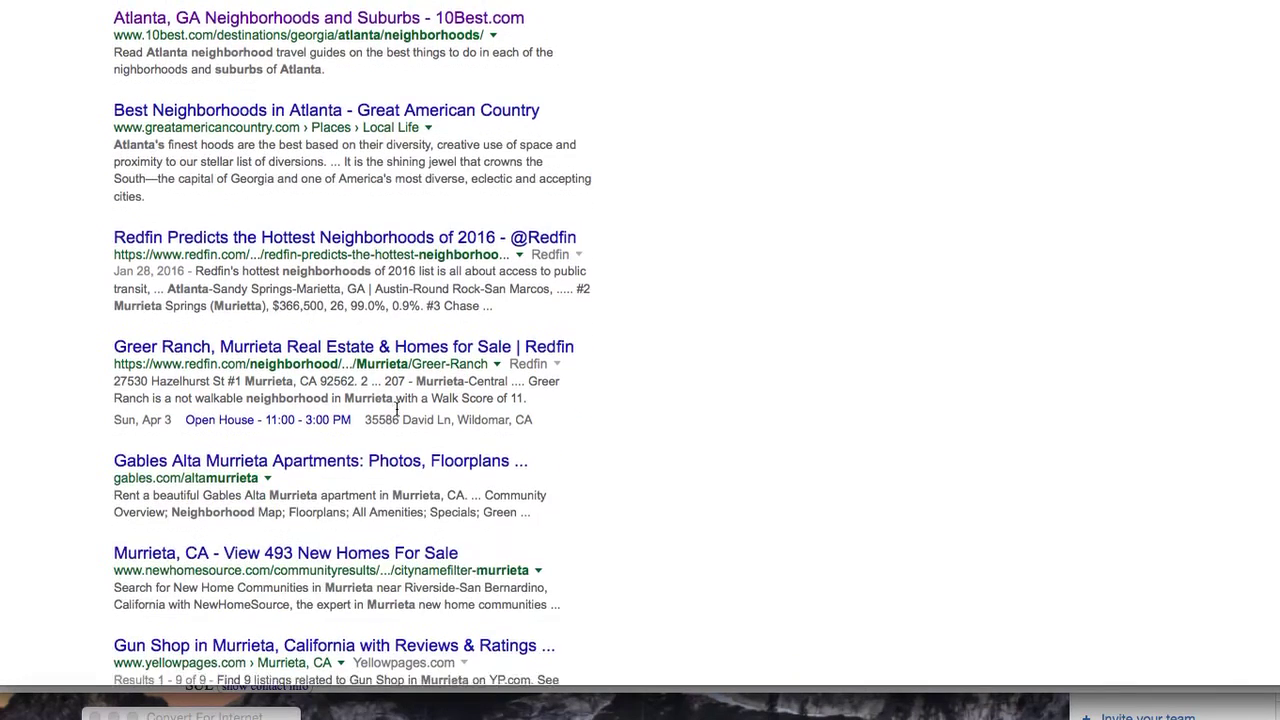
pyautogui.scroll(-4, 379, 265)
pyautogui.scroll(-3, 379, 265)
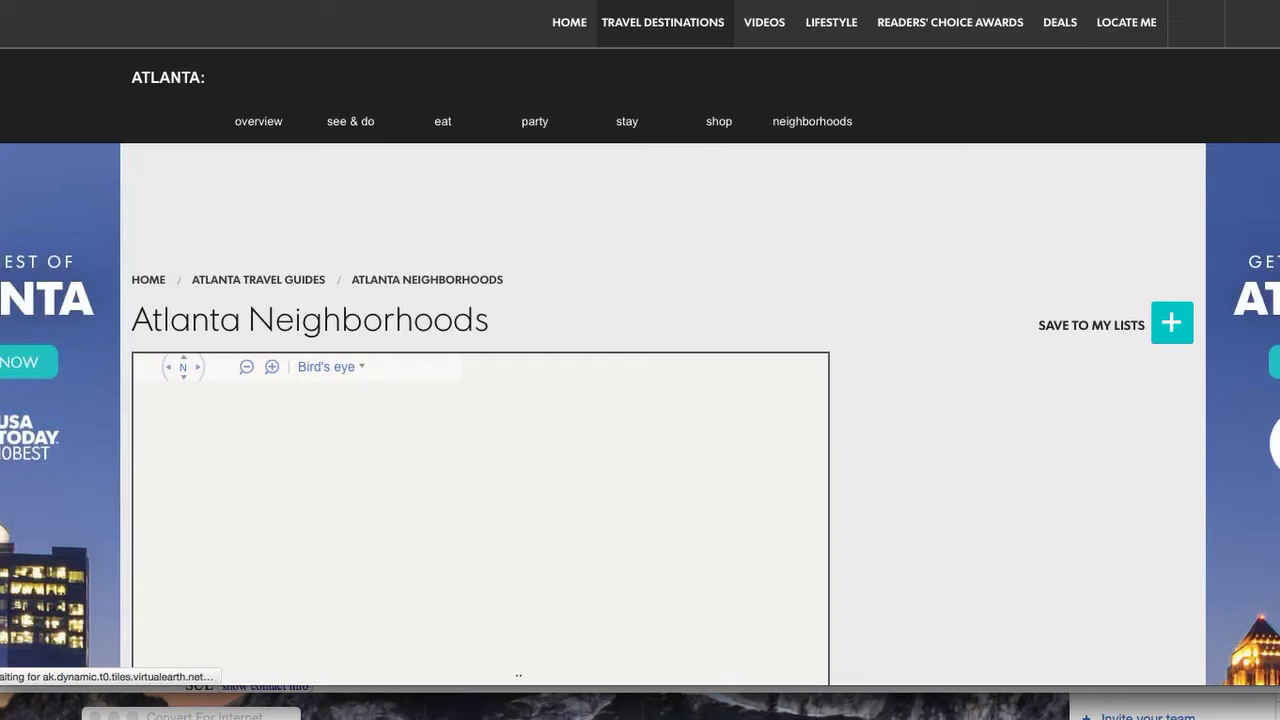
# Browse the 10Best neighborhood list and open the 12. Marietta article
pyautogui.scroll(-1, 921, 507)
pyautogui.scroll(-8, 921, 507)
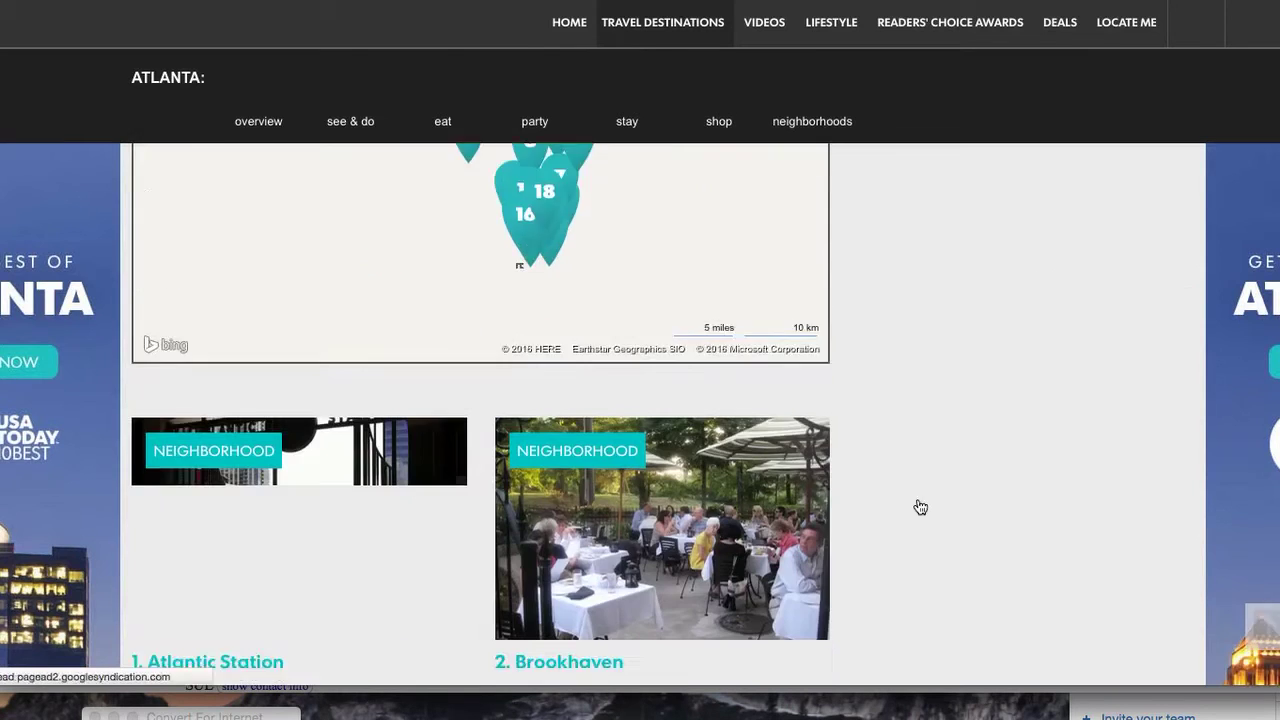
pyautogui.scroll(-10, 921, 507)
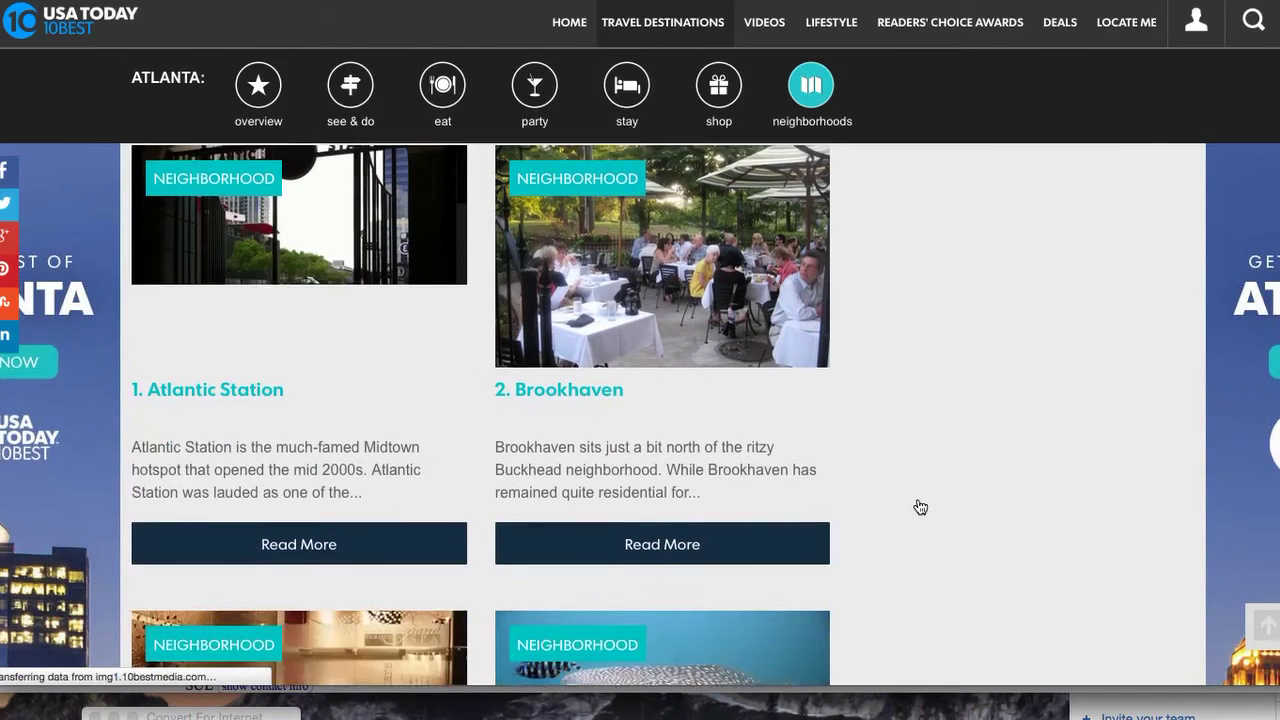
pyautogui.scroll(-12, 921, 507)
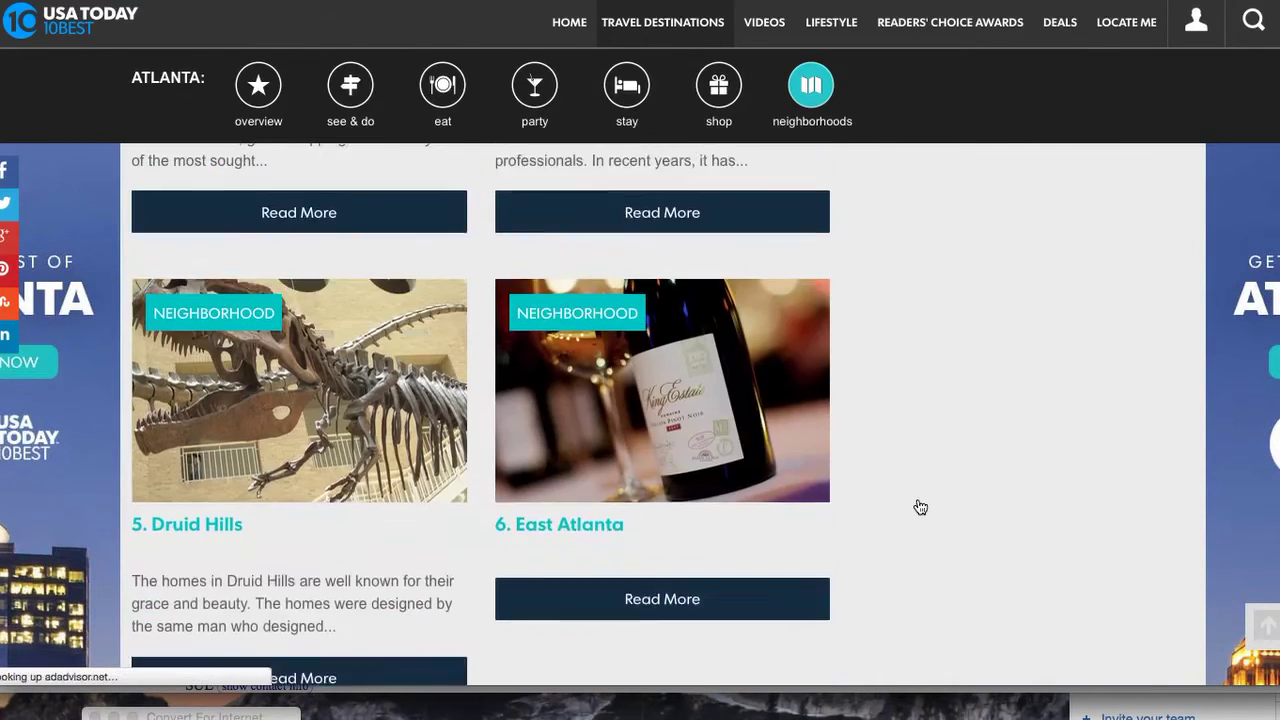
pyautogui.scroll(-11, 921, 507)
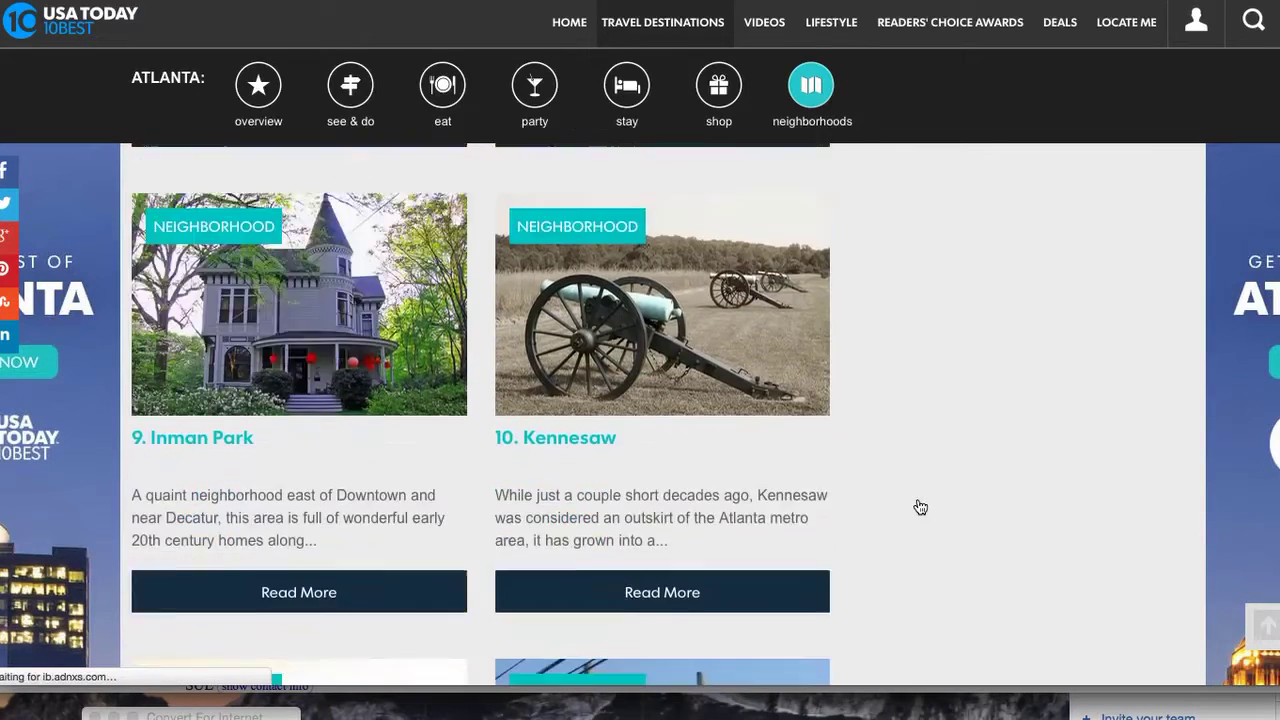
pyautogui.scroll(-2, 921, 507)
pyautogui.scroll(2, 921, 507)
pyautogui.scroll(3, 921, 507)
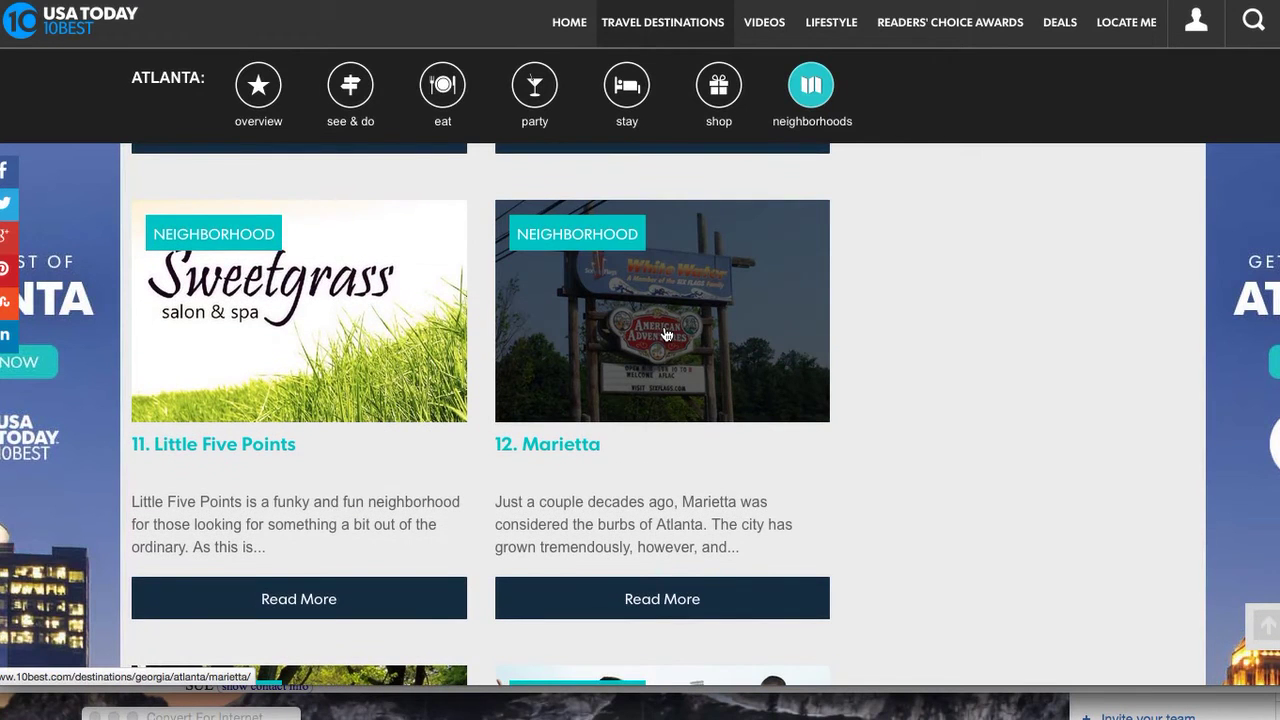
pyautogui.click(667, 334)
pyautogui.click(568, 453)
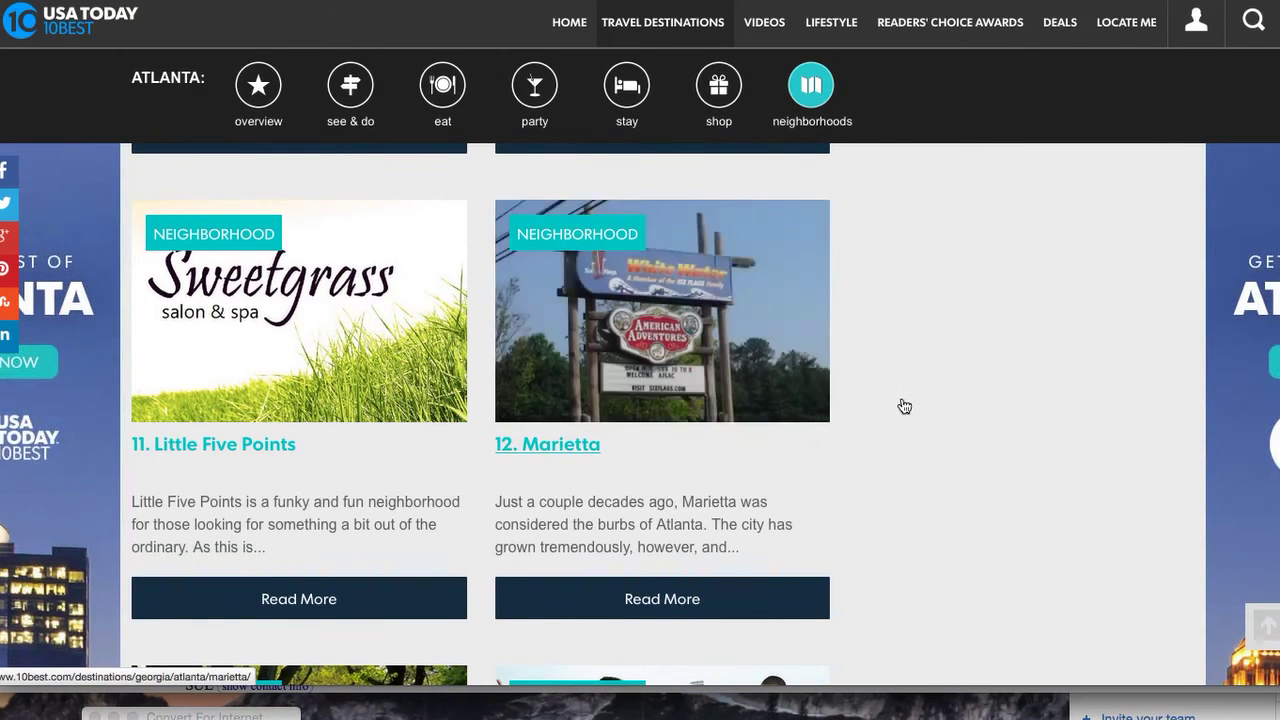
pyautogui.scroll(-3, 904, 406)
pyautogui.scroll(-2, 904, 406)
pyautogui.scroll(14, 904, 406)
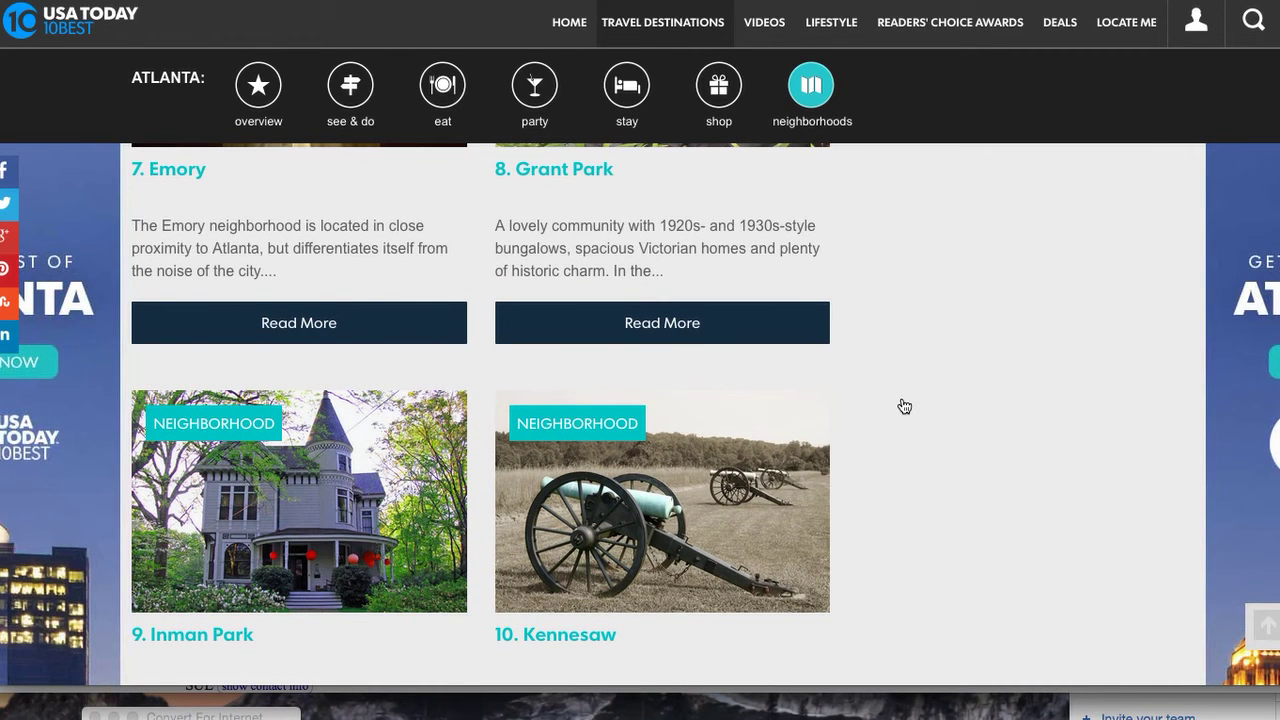
pyautogui.scroll(15, 904, 406)
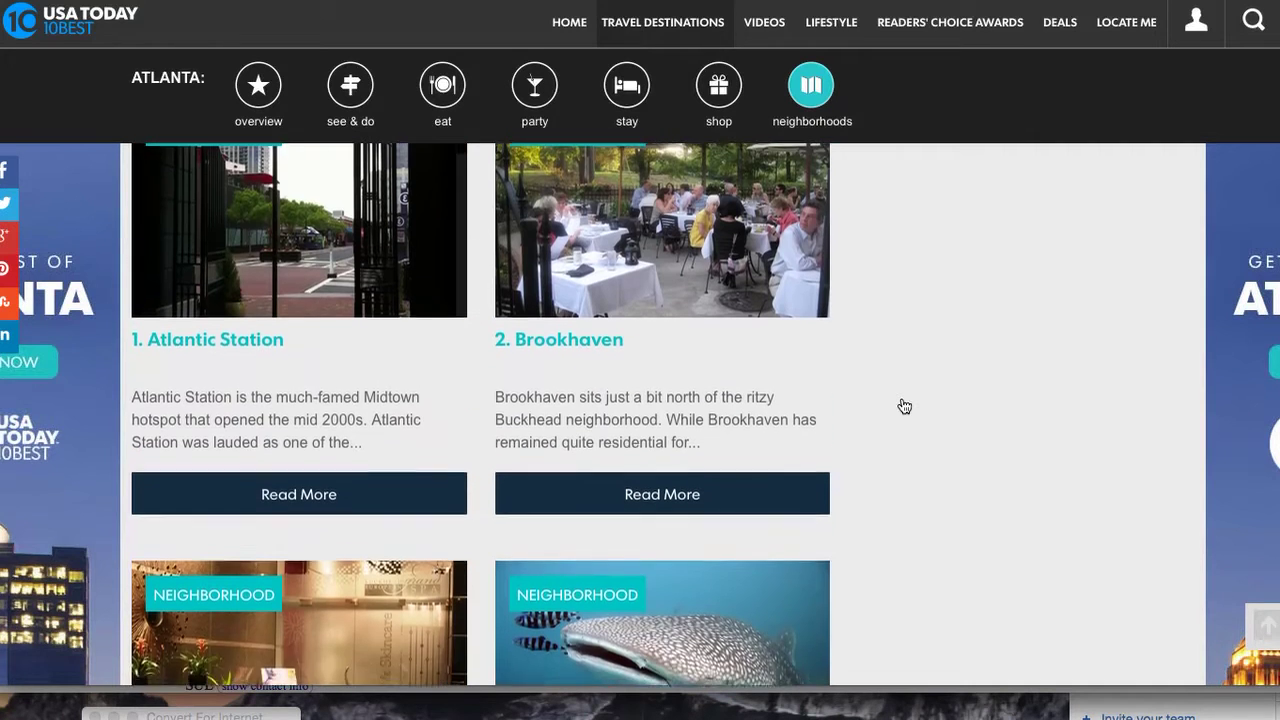
# Open the Atlantic Station and Brookhaven neighborhood articles
pyautogui.click(214, 362)
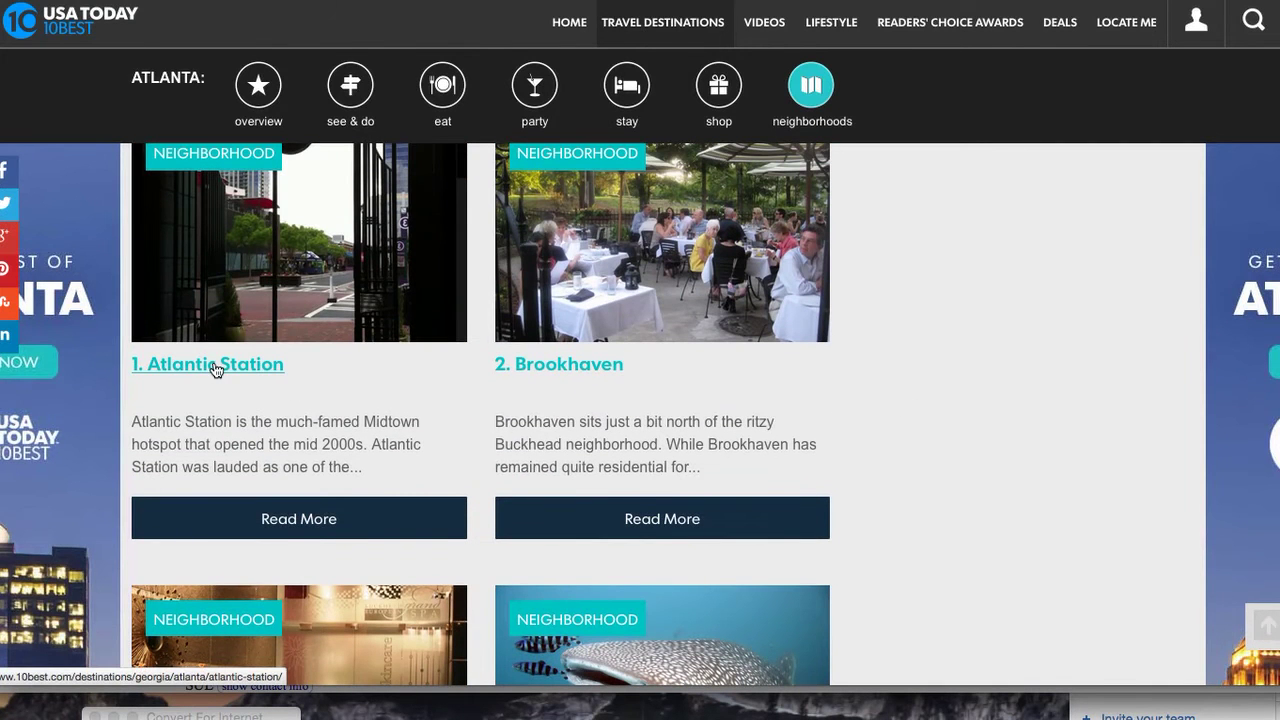
pyautogui.click(577, 368)
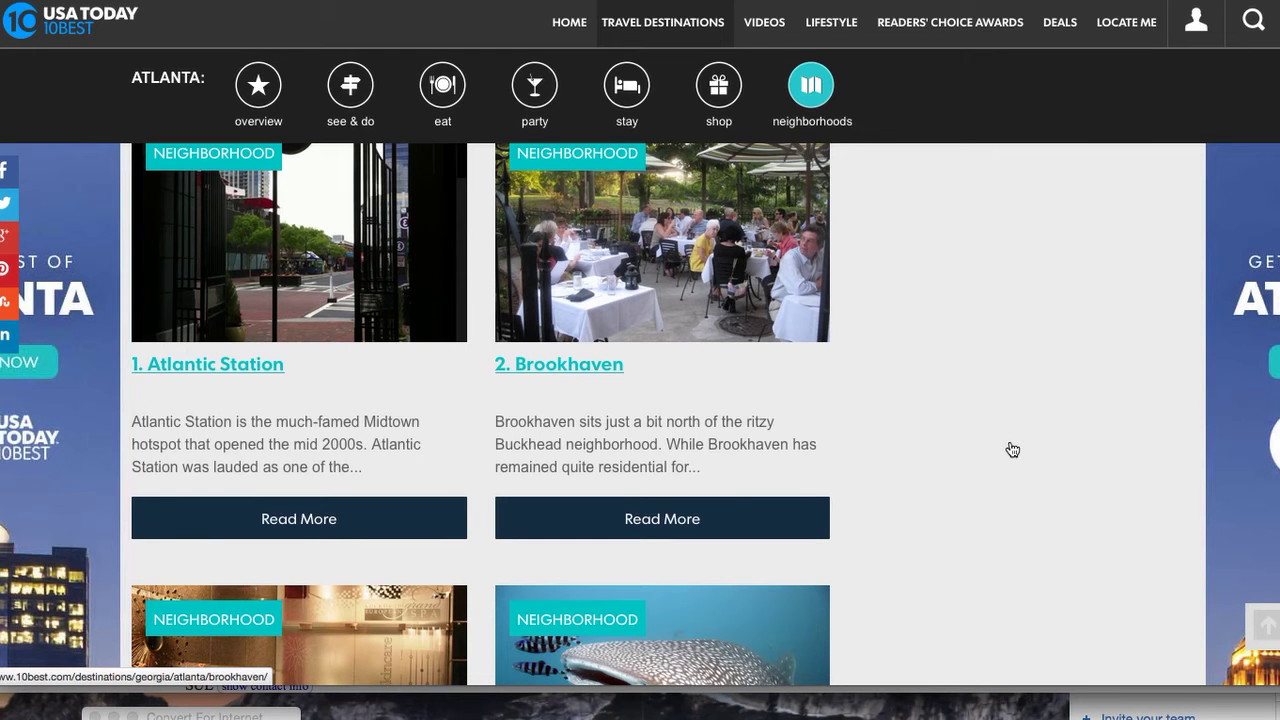
pyautogui.scroll(-3, 1005, 449)
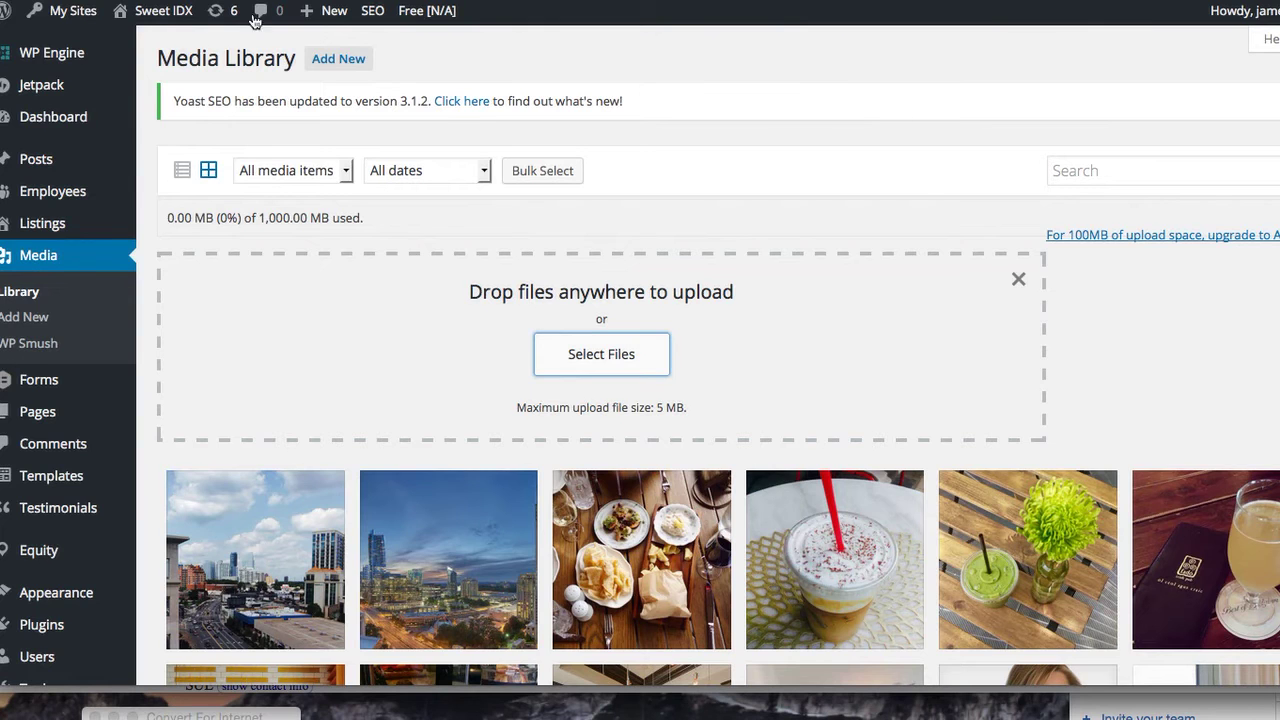
pyautogui.scroll(-3, 735, 470)
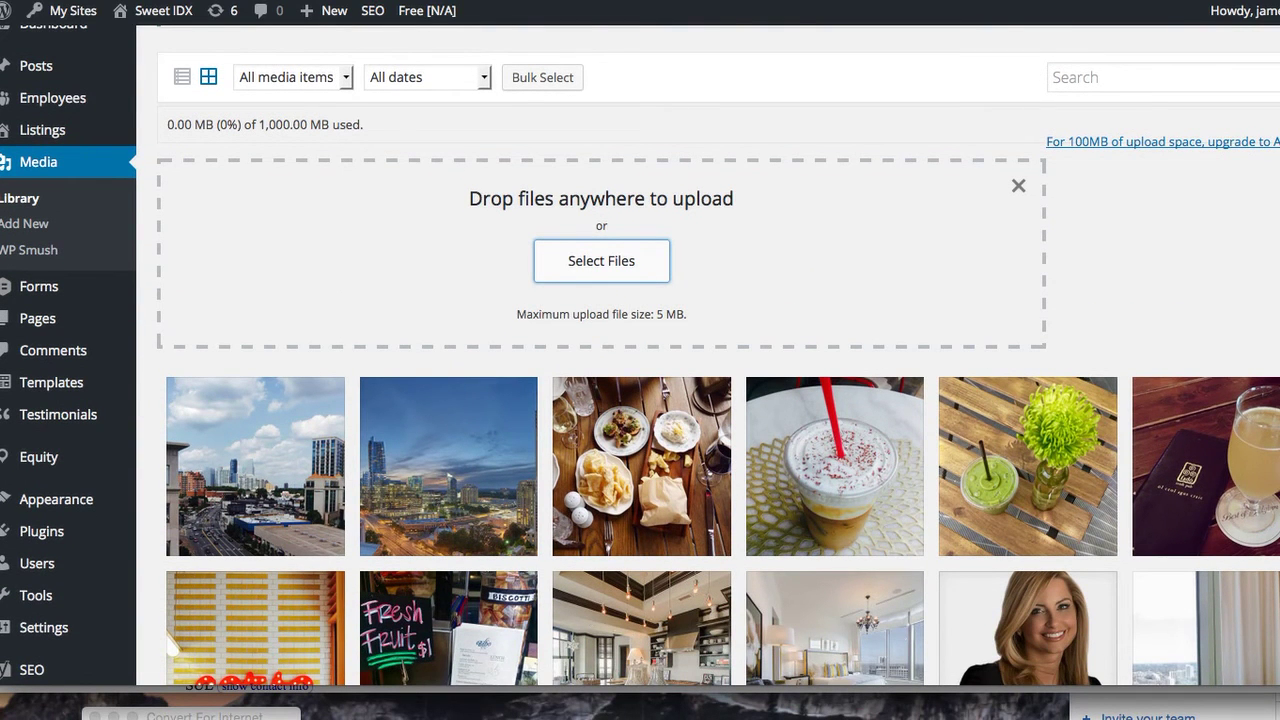
# Widen the browser window so the Media Library grid fits eight thumbnails per row
pyautogui.moveTo(1279, 312); pyautogui.dragTo(1249, 320)
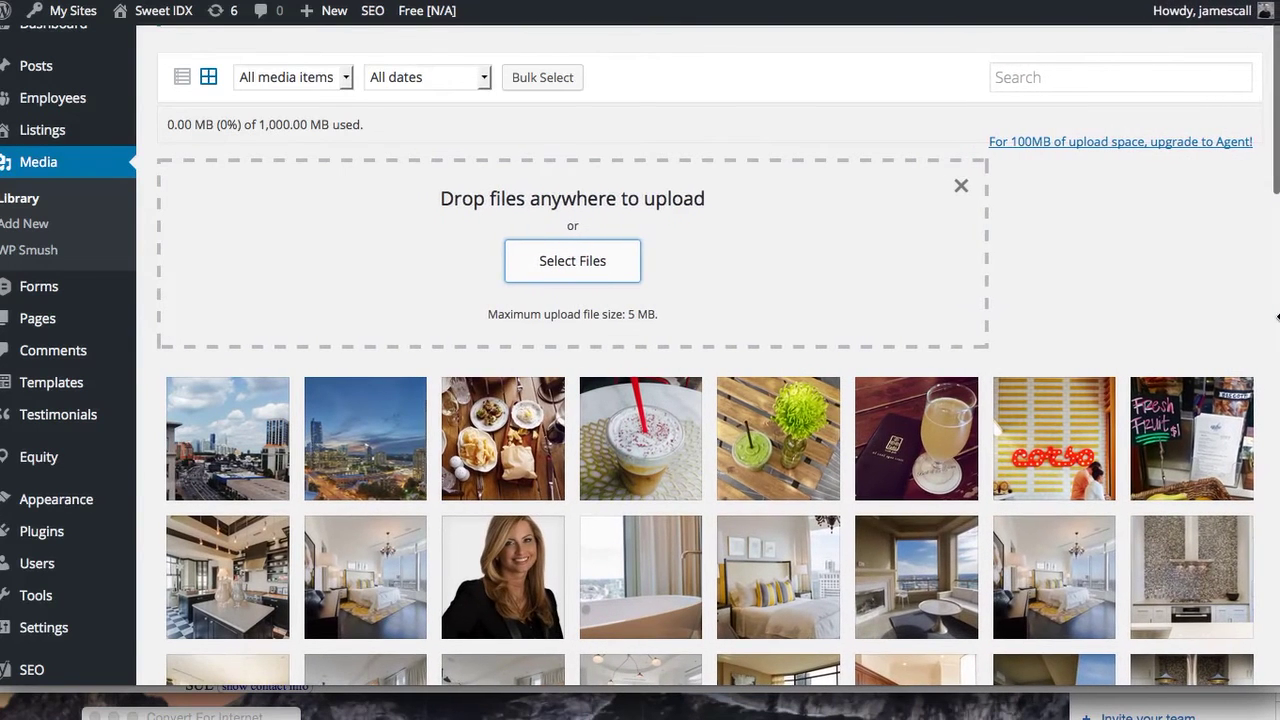
pyautogui.scroll(-3, 1192, 303)
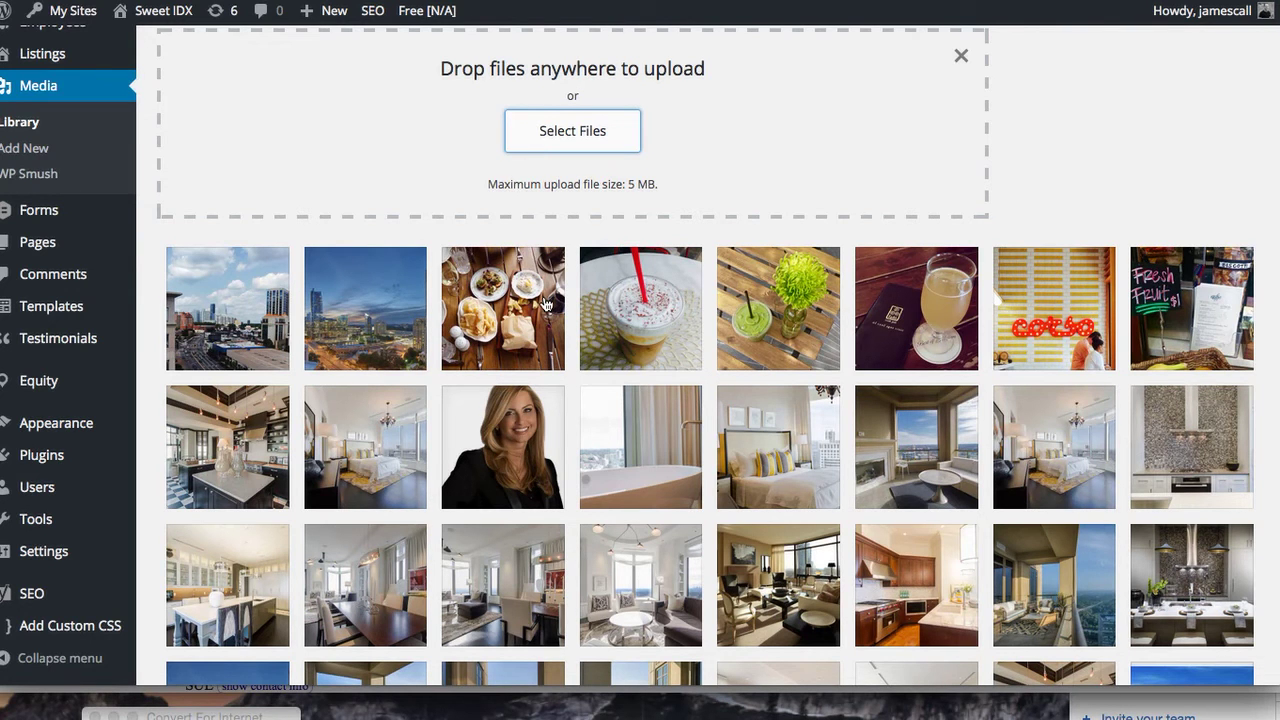
pyautogui.scroll(5, 231, 226)
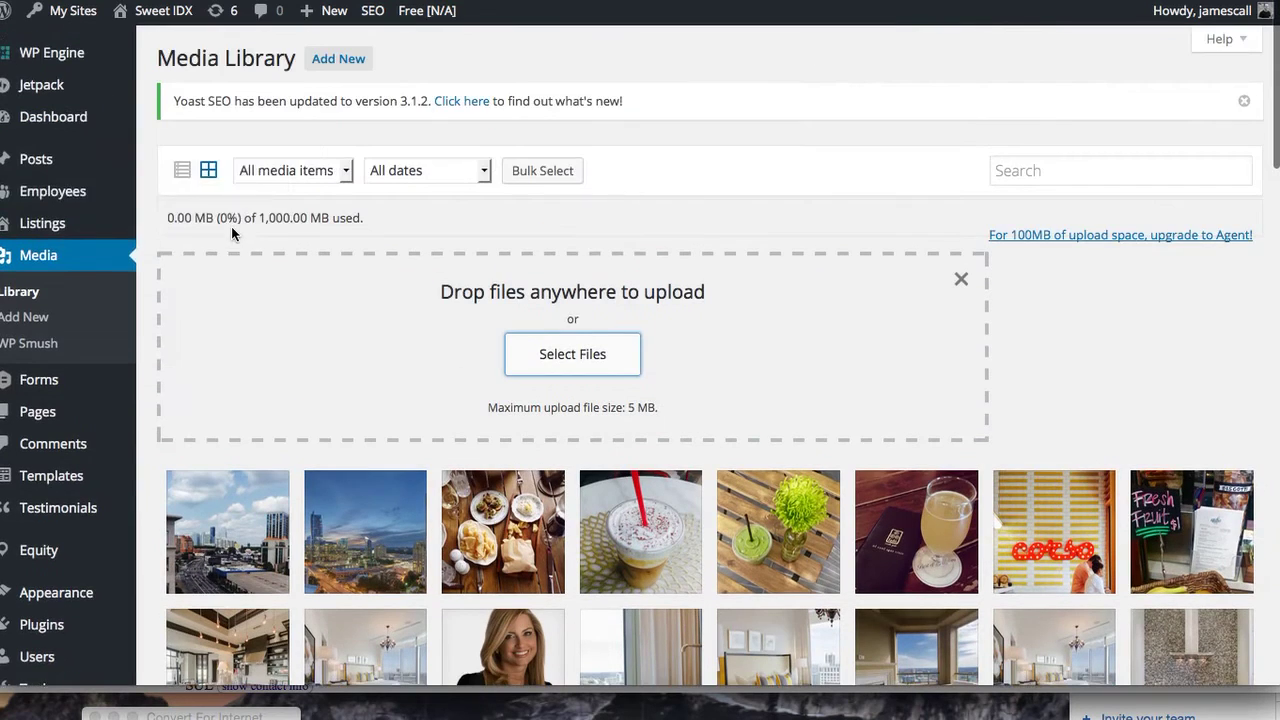
pyautogui.scroll(-3, 83, 316)
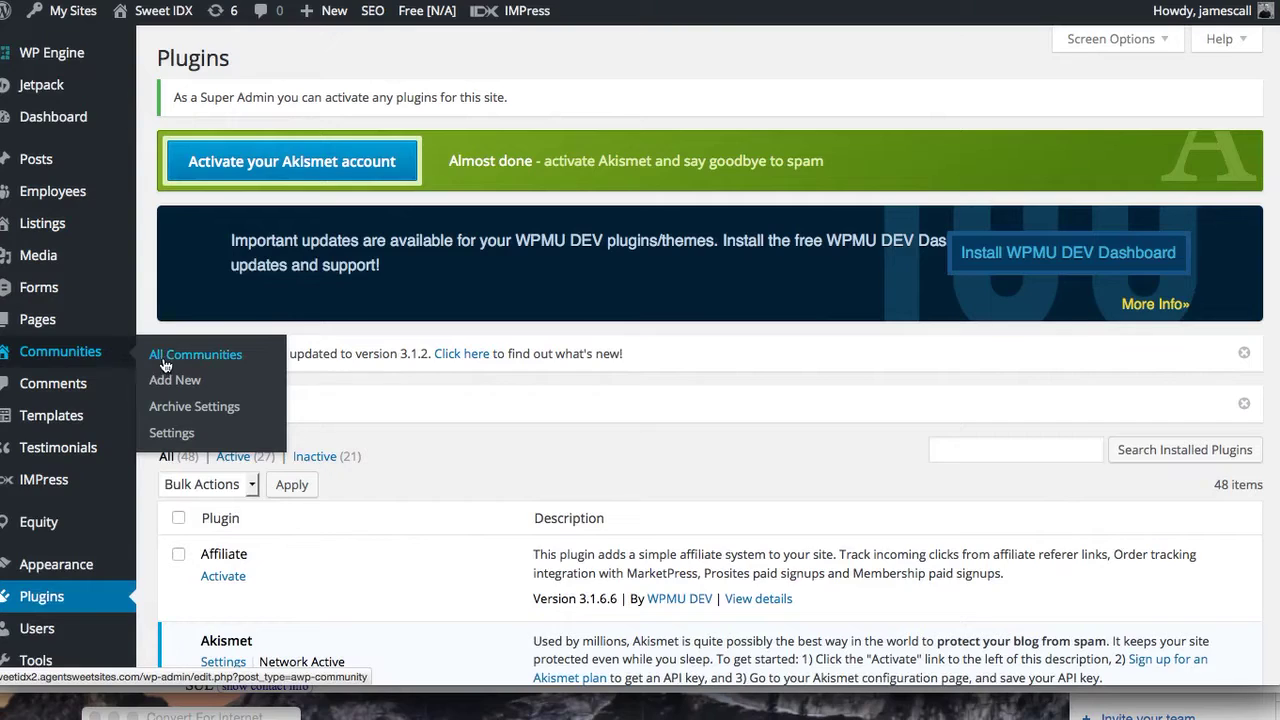
# Add a new community and title it 'Marietta'
pyautogui.click(185, 358)
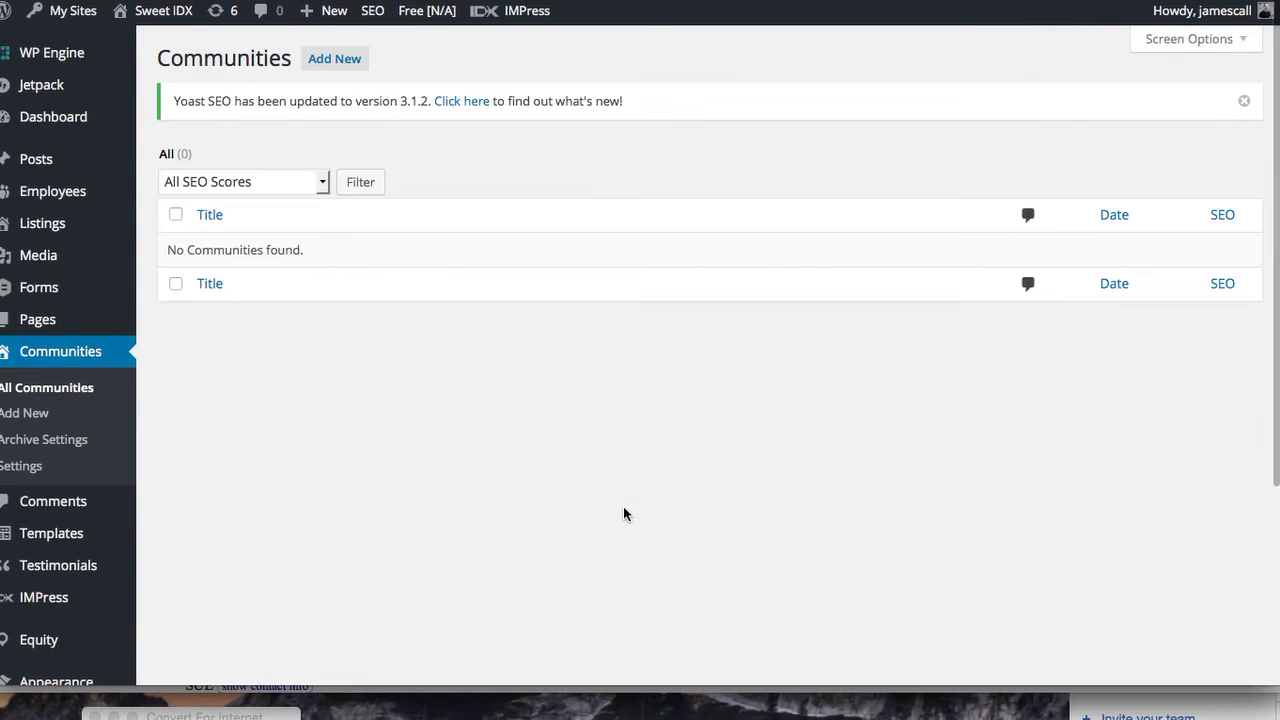
pyautogui.click(334, 60)
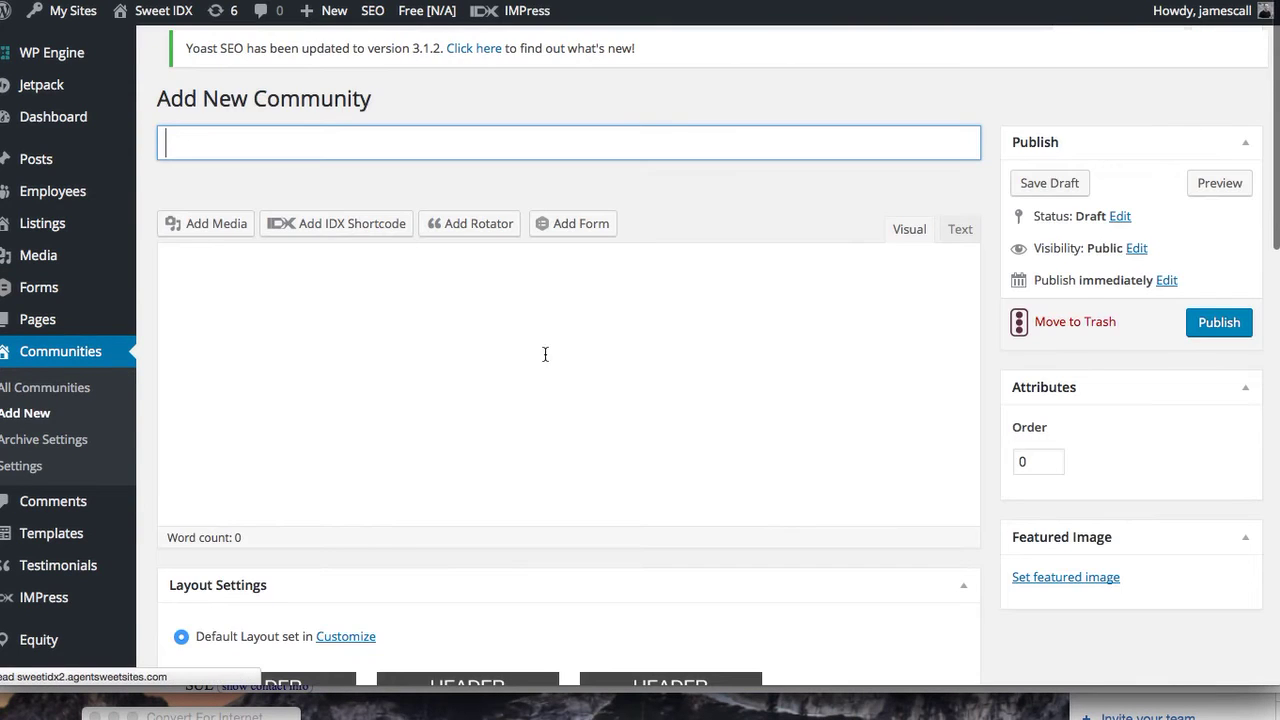
pyautogui.write('Marien')
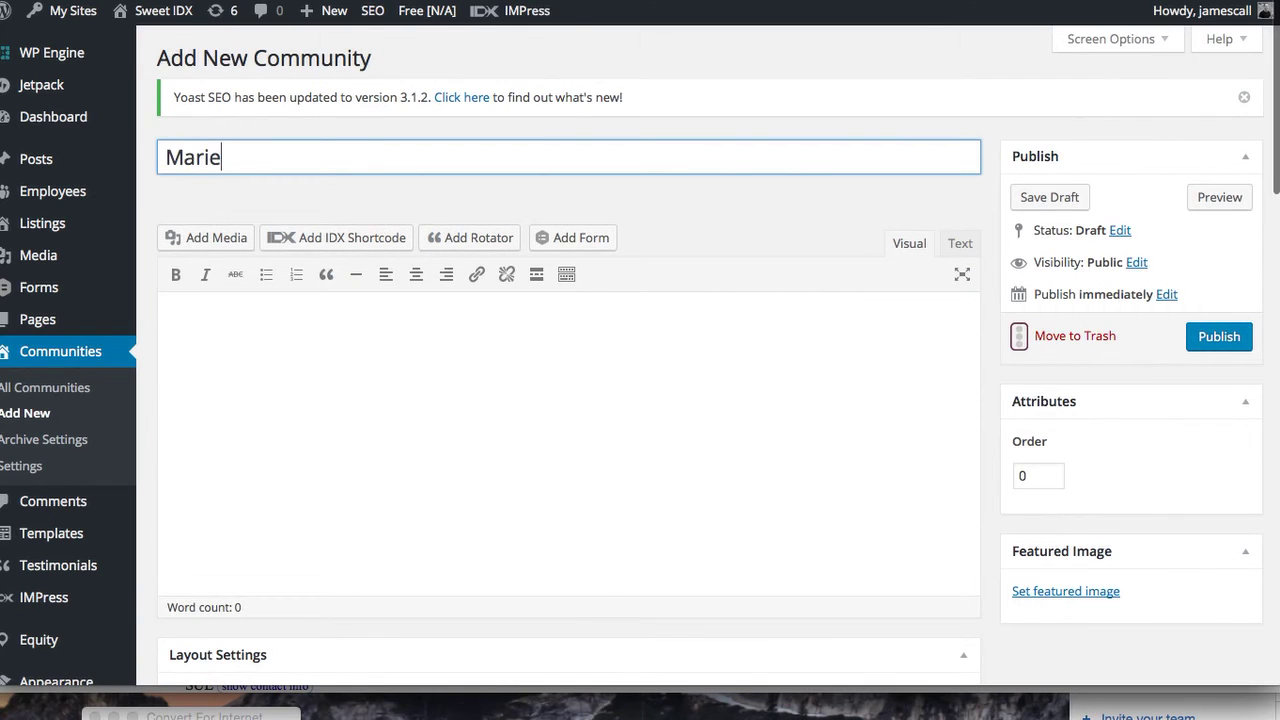
pyautogui.press('BackSpace')
pyautogui.write('tte')
pyautogui.press('BackSpace')
pyautogui.write('a ')
pyautogui.write('G')
pyautogui.write('A')
pyautogui.press('BackSpace')
pyautogui.press('BackSpace')
pyautogui.write('- the best')
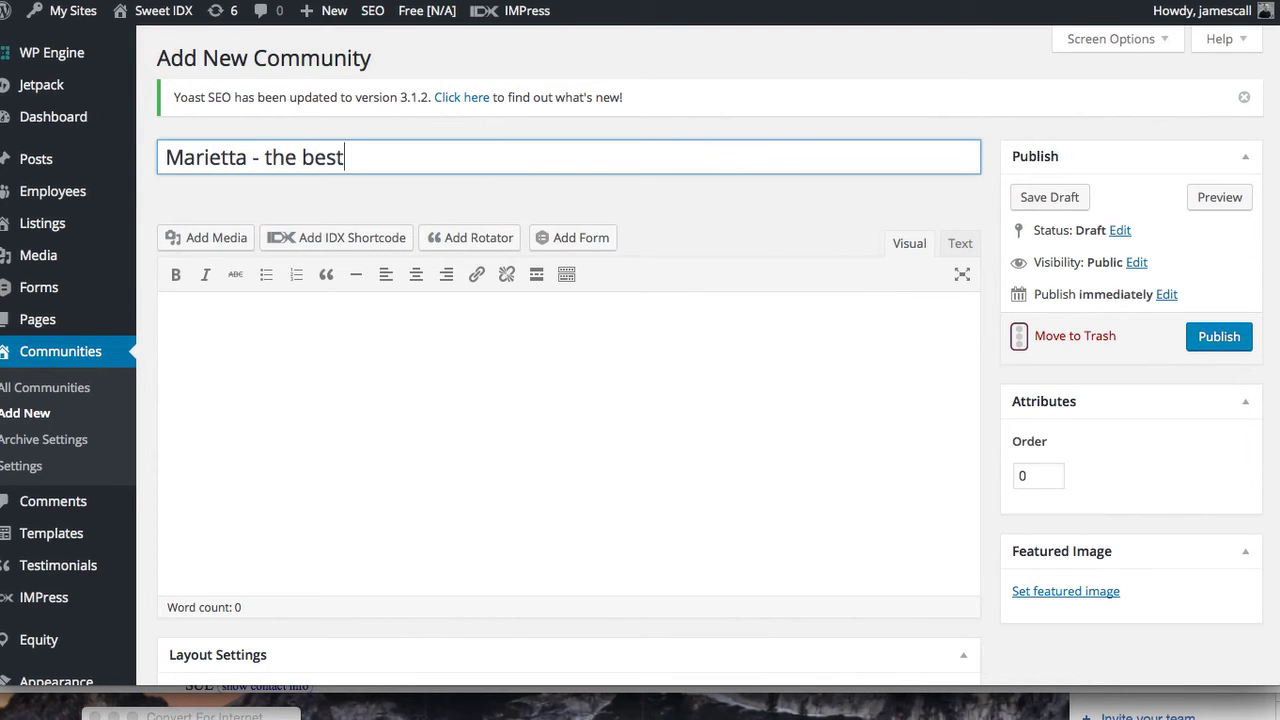
pyautogui.press('BackSpace')
pyautogui.press('BackSpace')
pyautogui.press('BackSpace')
pyautogui.press('BackSpace')
pyautogui.press('BackSpace')
pyautogui.press('BackSpace')
pyautogui.press('BackSpace')
pyautogui.press('BackSpace')
pyautogui.press('BackSpace')
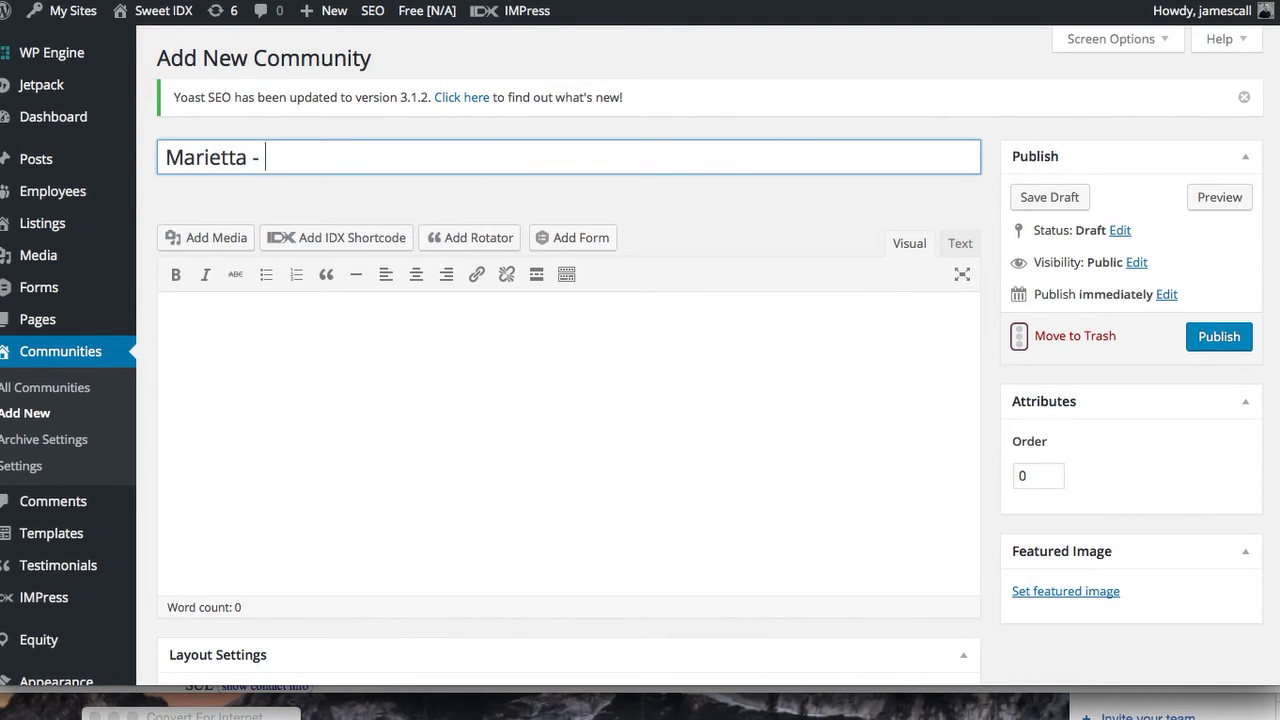
pyautogui.click(474, 310)
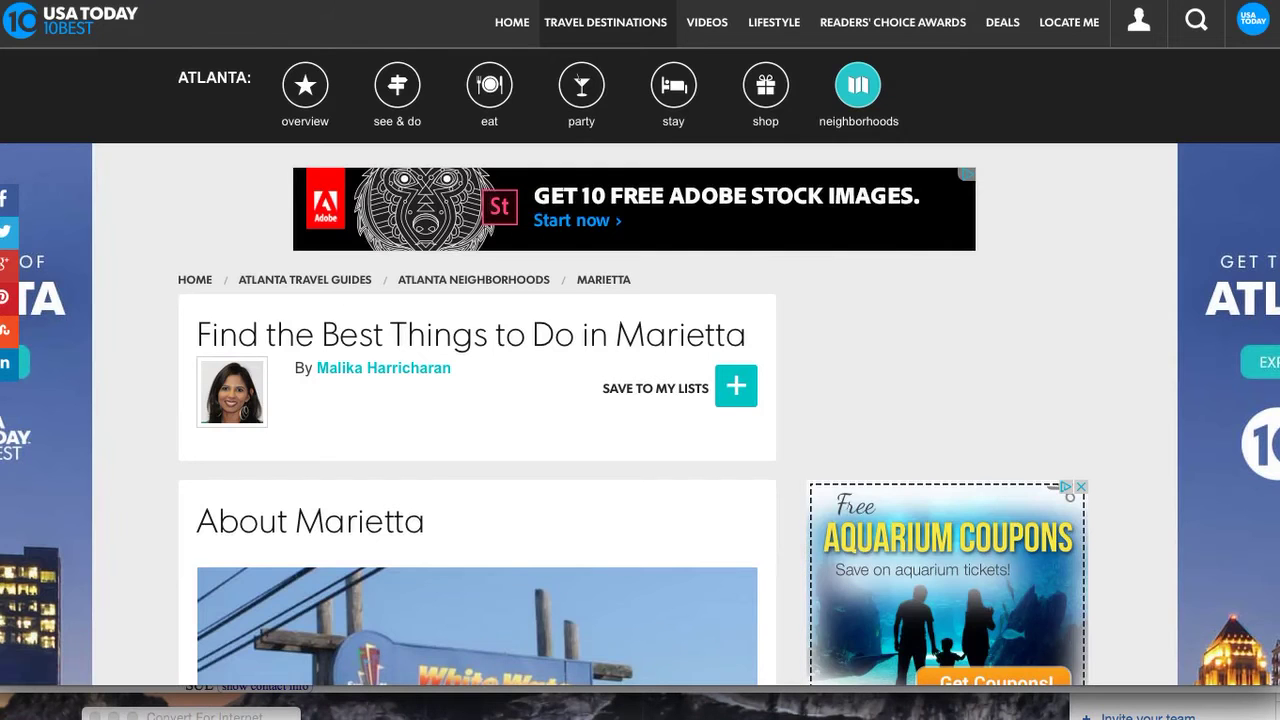
# Select the Marietta article text from the intro paragraph through the Shop section and copy it
pyautogui.scroll(-3, 584, 380)
pyautogui.scroll(-6, 584, 380)
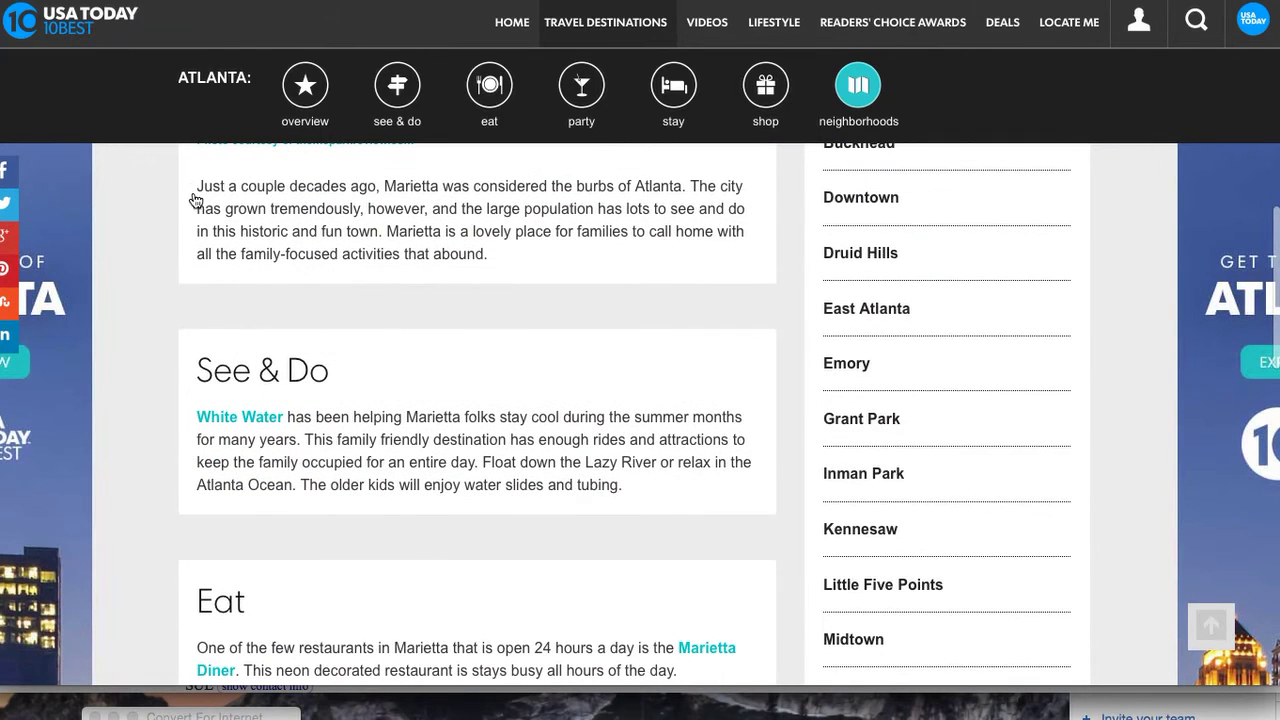
pyautogui.scroll(2, 195, 202)
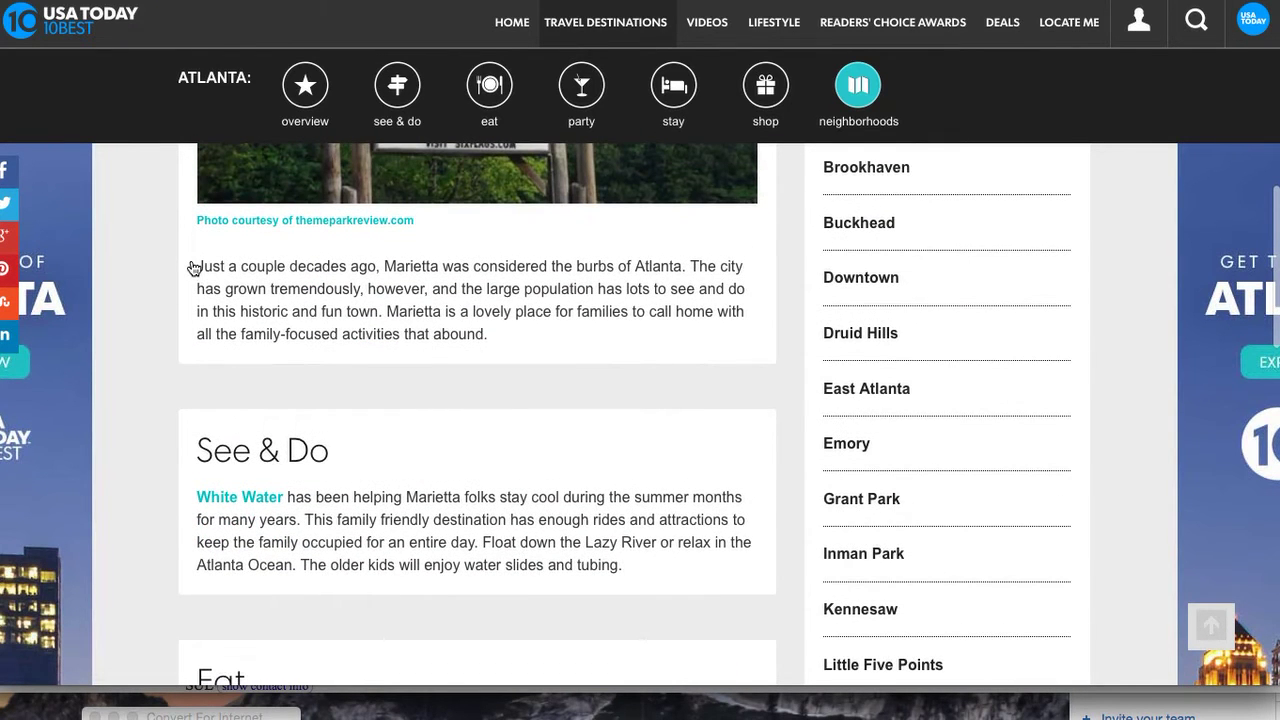
pyautogui.moveTo(197, 268); pyautogui.dragTo(398, 695)
pyautogui.moveTo(399, 695); pyautogui.dragTo(389, 425)
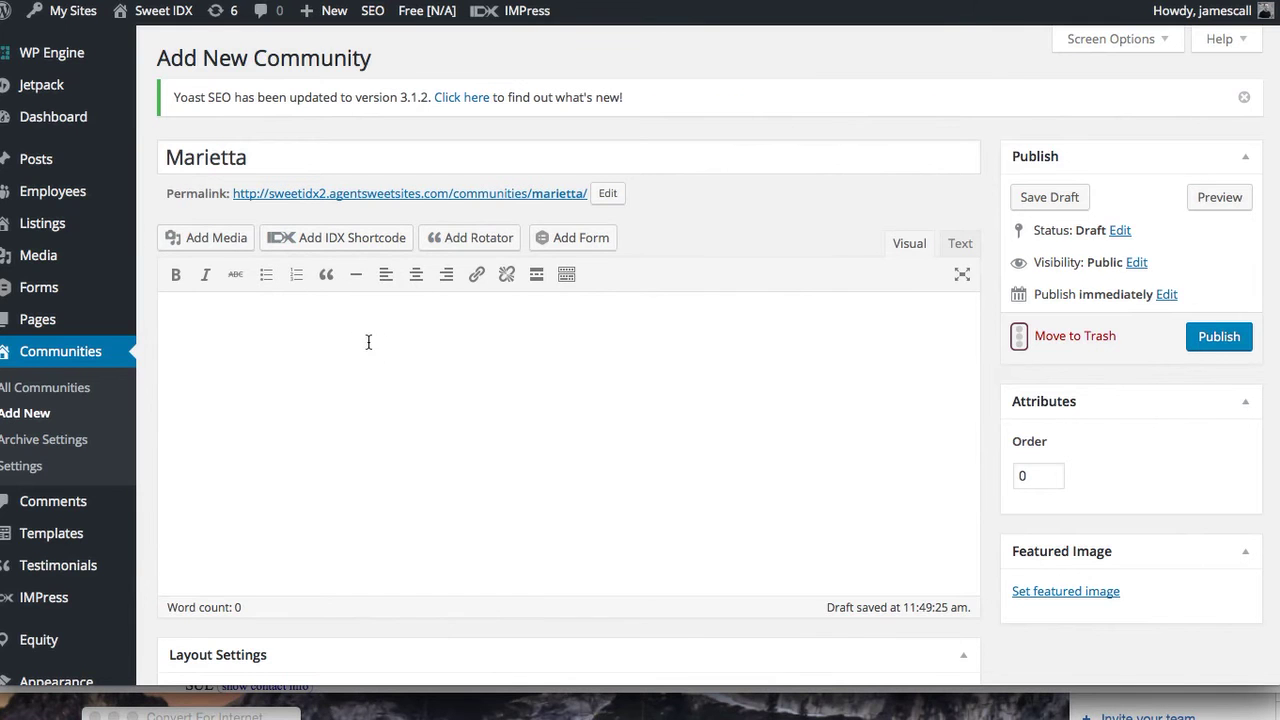
# Paste the copied Marietta article text into the community body
pyautogui.click(367, 347)
pyautogui.hotkey('ctrl', 'v')
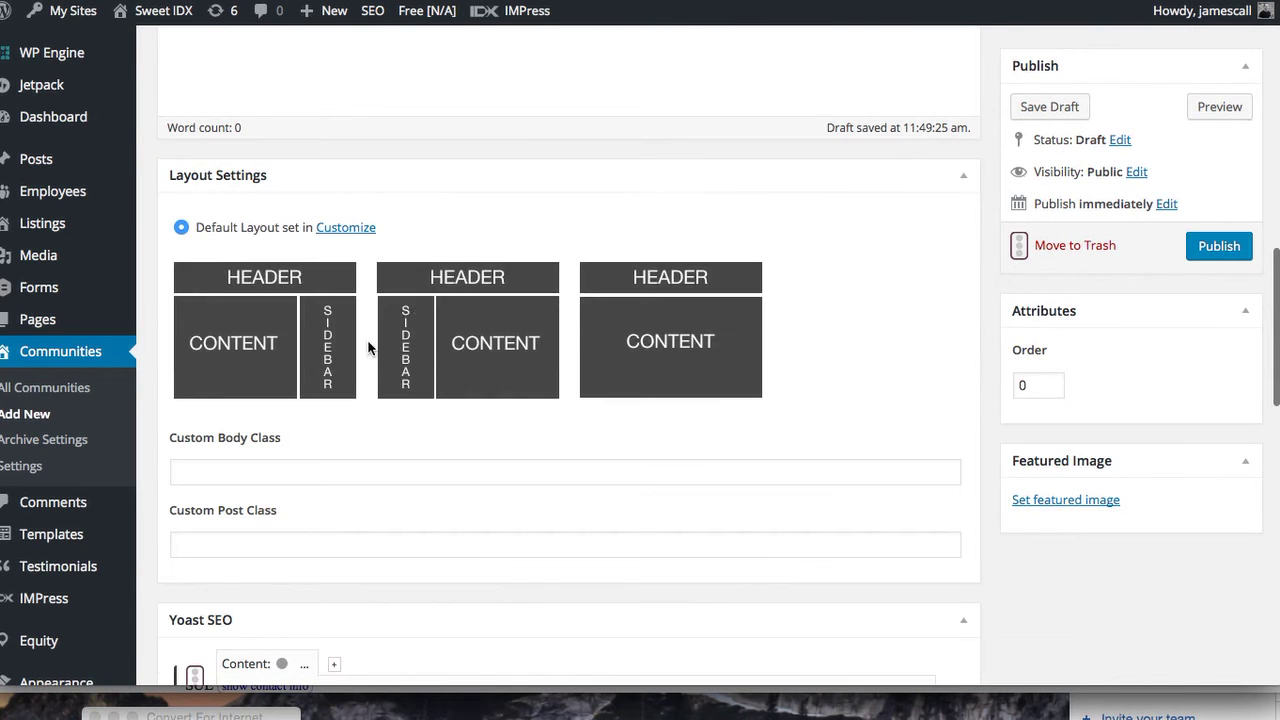
pyautogui.scroll(5, 461, 209)
pyautogui.scroll(3, 462, 211)
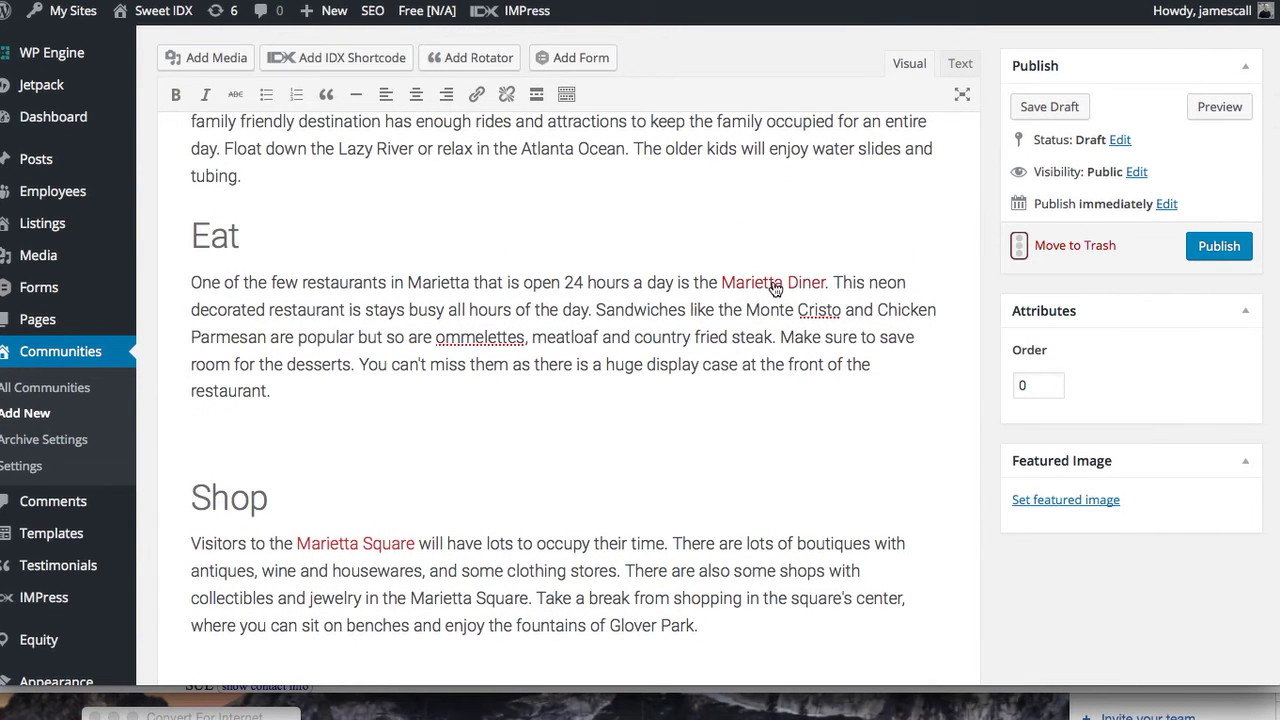
pyautogui.scroll(3, 775, 289)
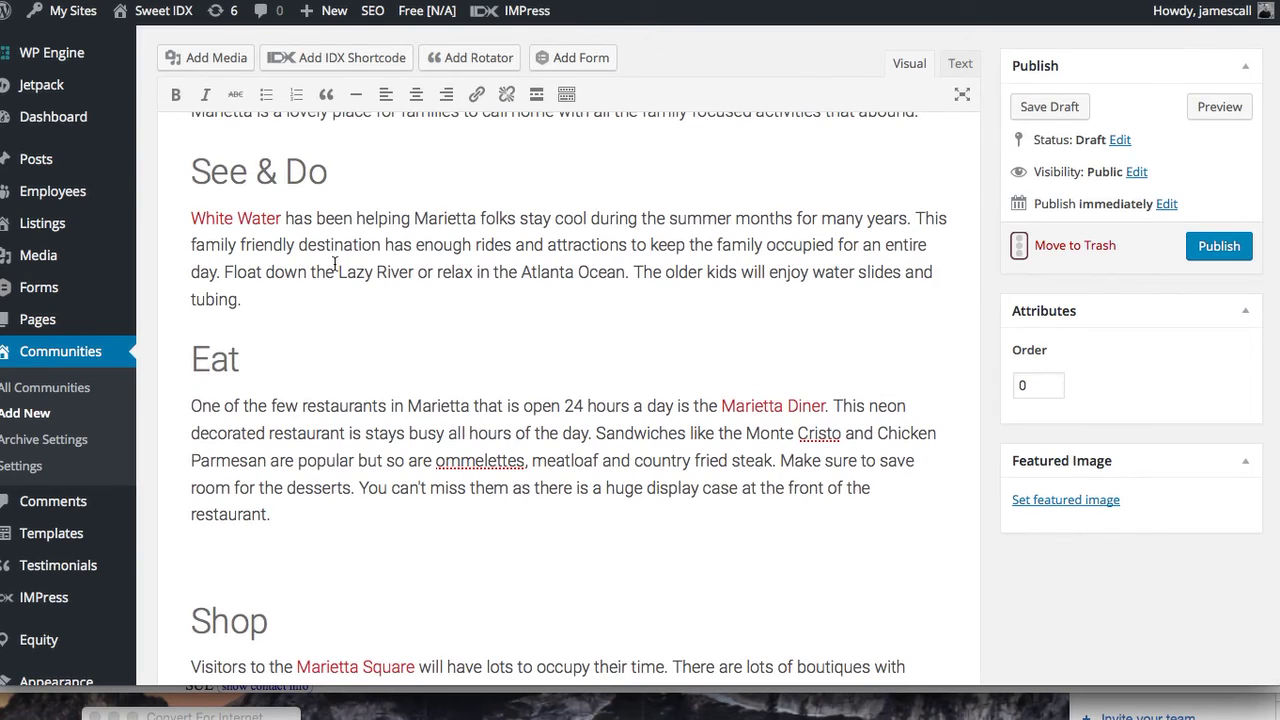
pyautogui.scroll(5, 335, 263)
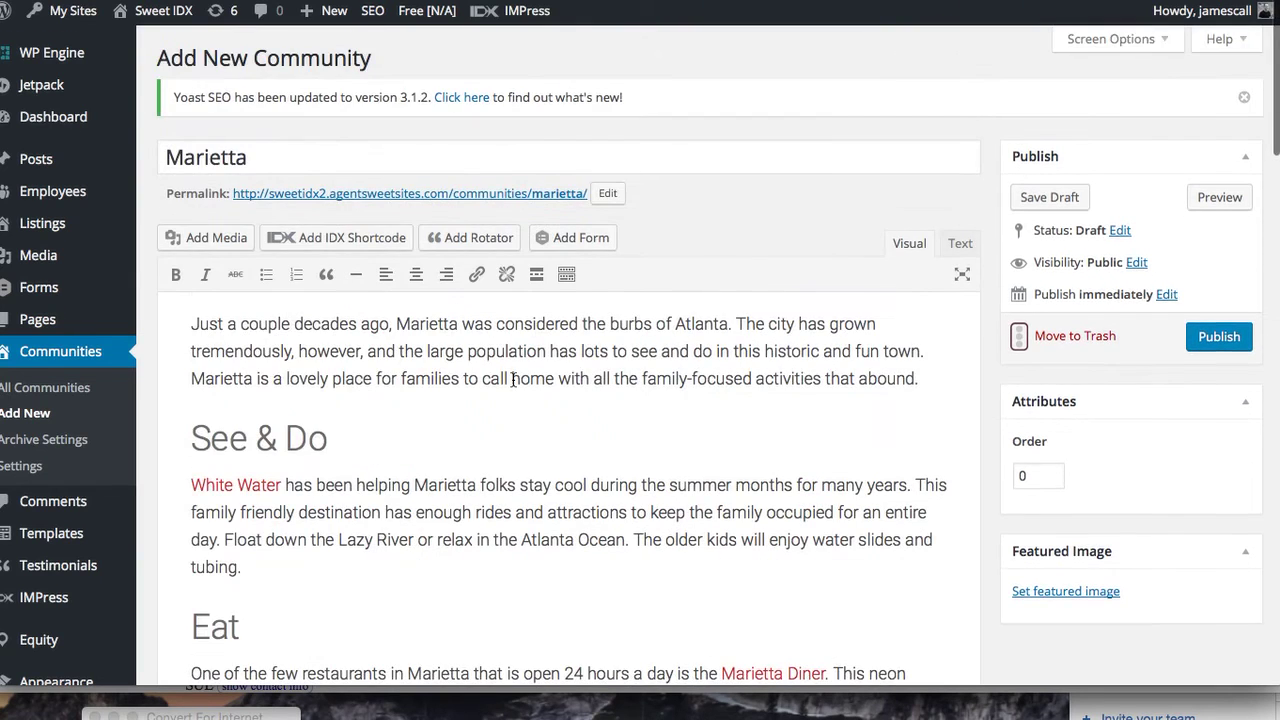
pyautogui.scroll(-6, 513, 380)
pyautogui.scroll(2, 513, 380)
# Remove the link from Marietta Diner, then select the White Water link text
pyautogui.moveTo(721, 317); pyautogui.dragTo(829, 317)
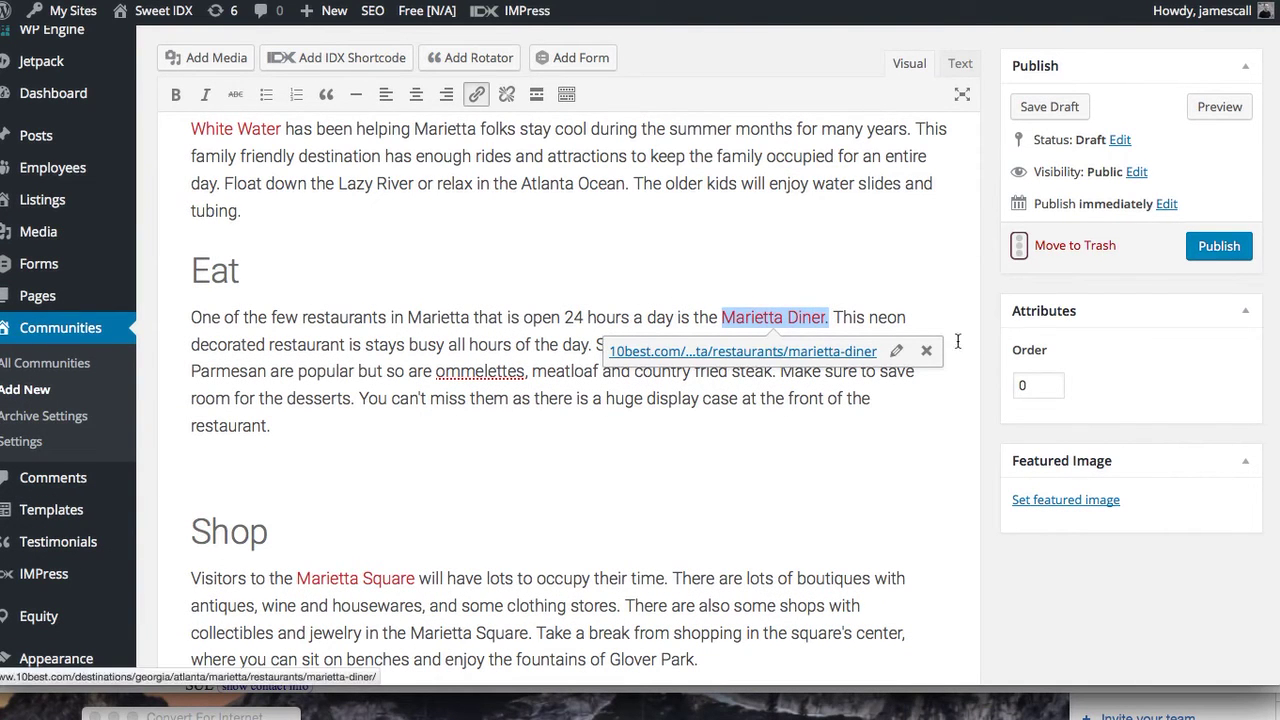
pyautogui.click(926, 350)
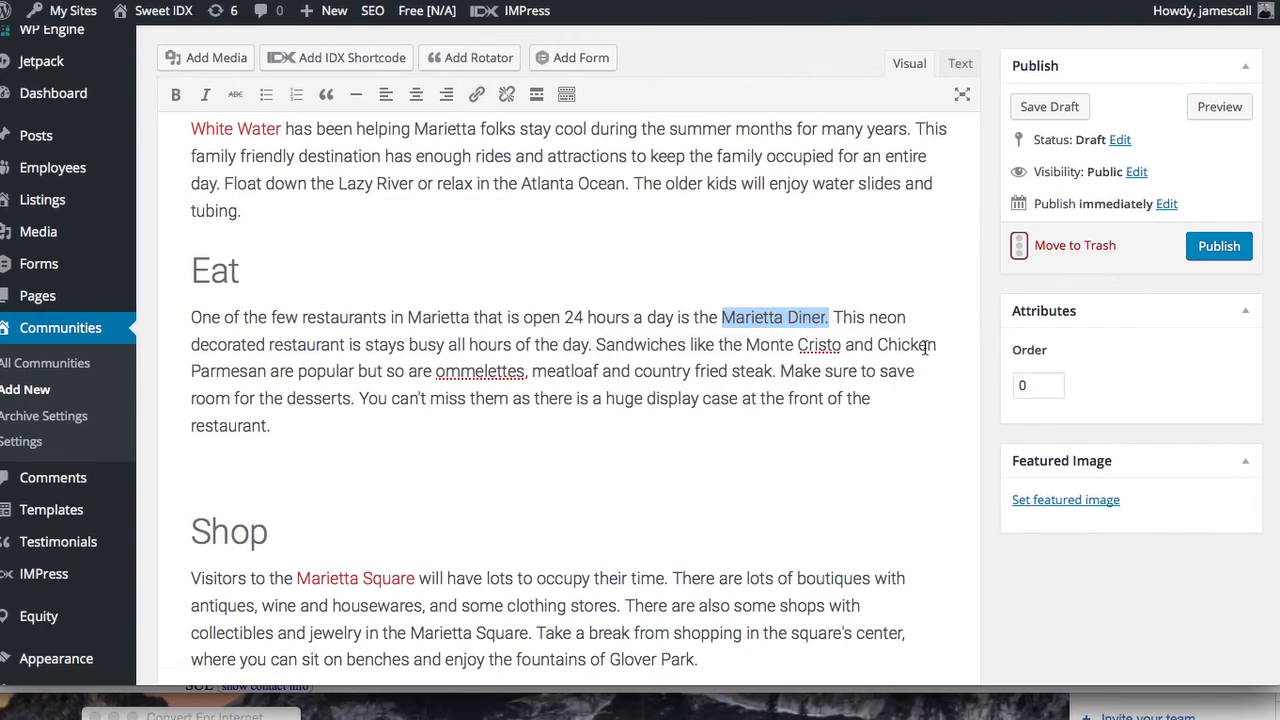
pyautogui.click(734, 436)
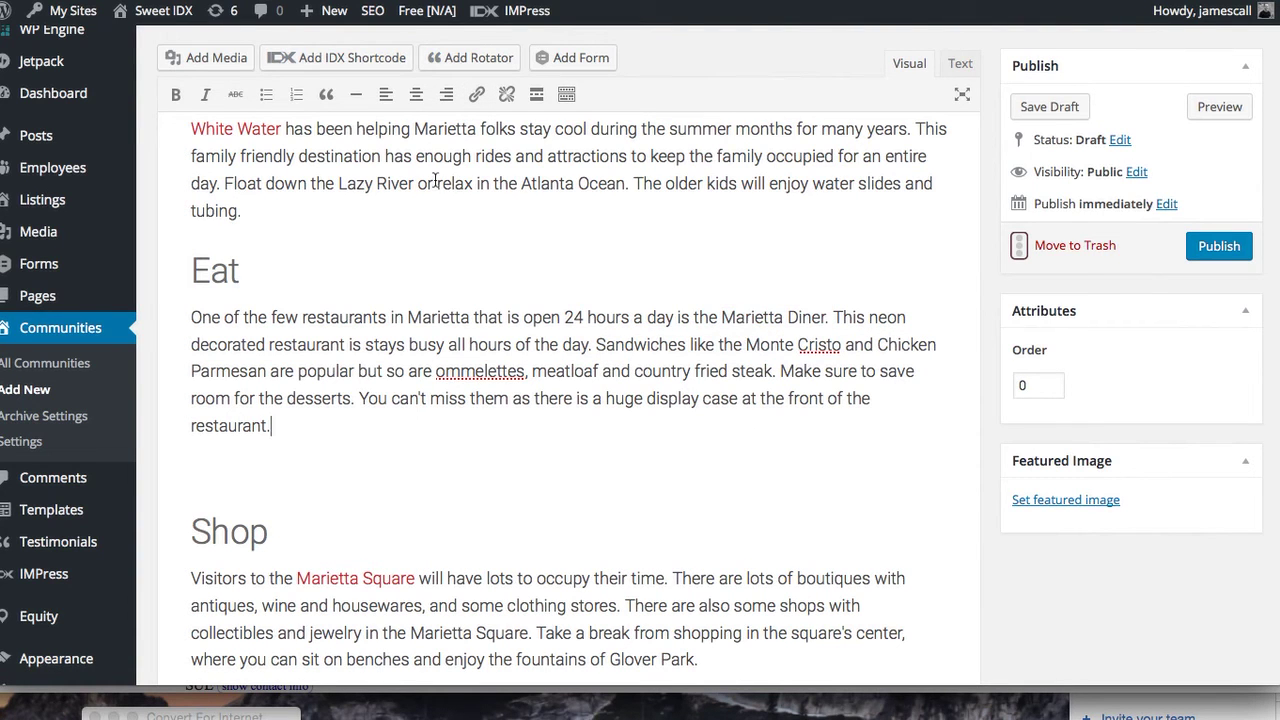
pyautogui.moveTo(284, 131); pyautogui.dragTo(180, 126)
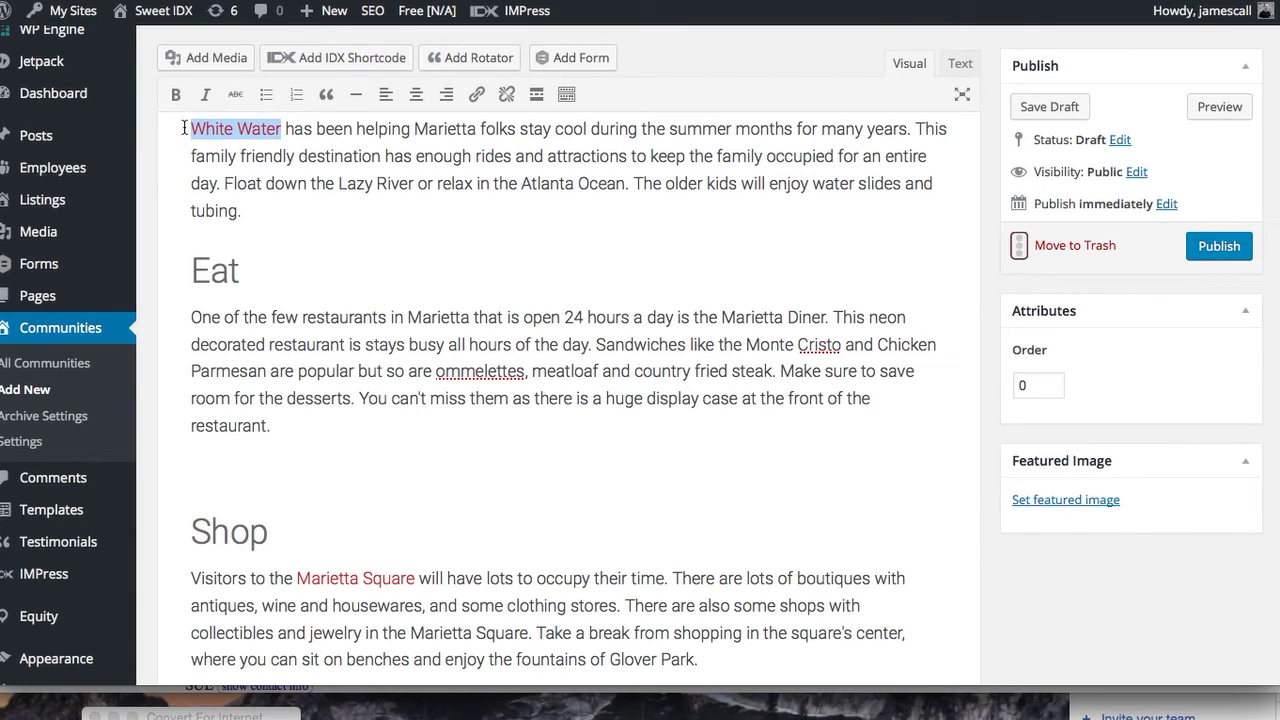
pyautogui.click(478, 164)
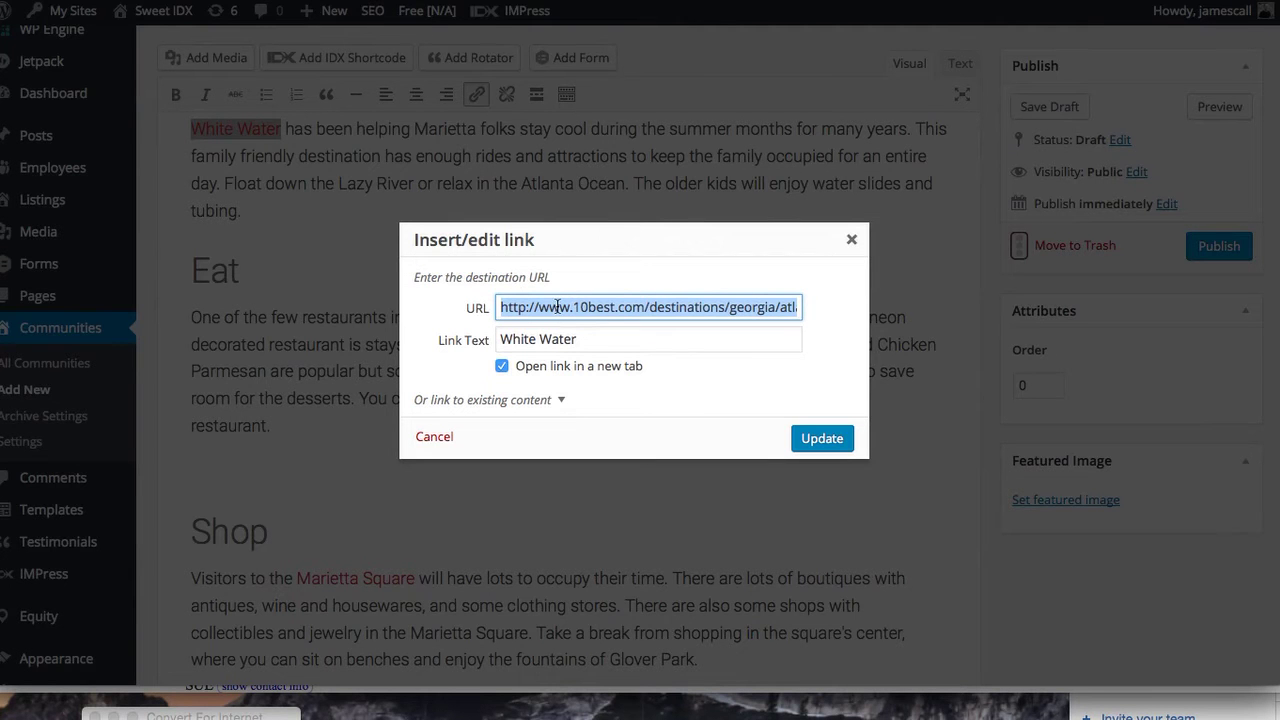
pyautogui.write('http://atlantawhite')
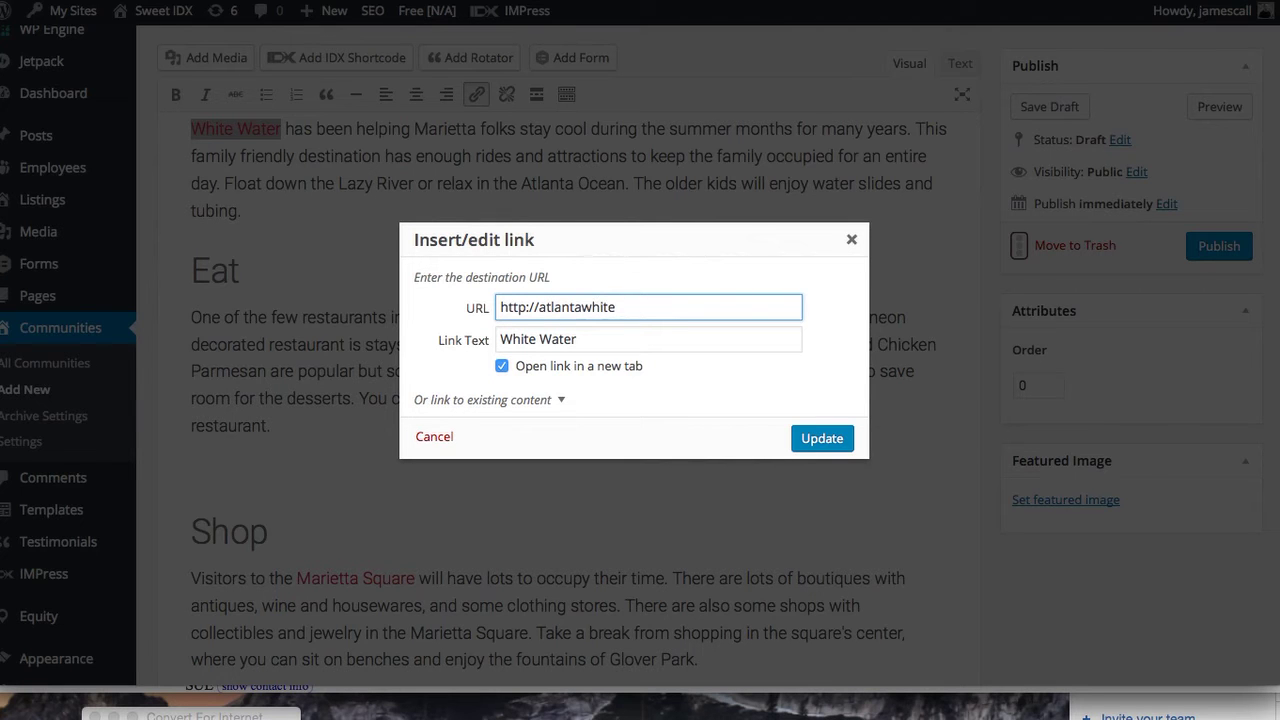
pyautogui.write('om')
pyautogui.click(834, 442)
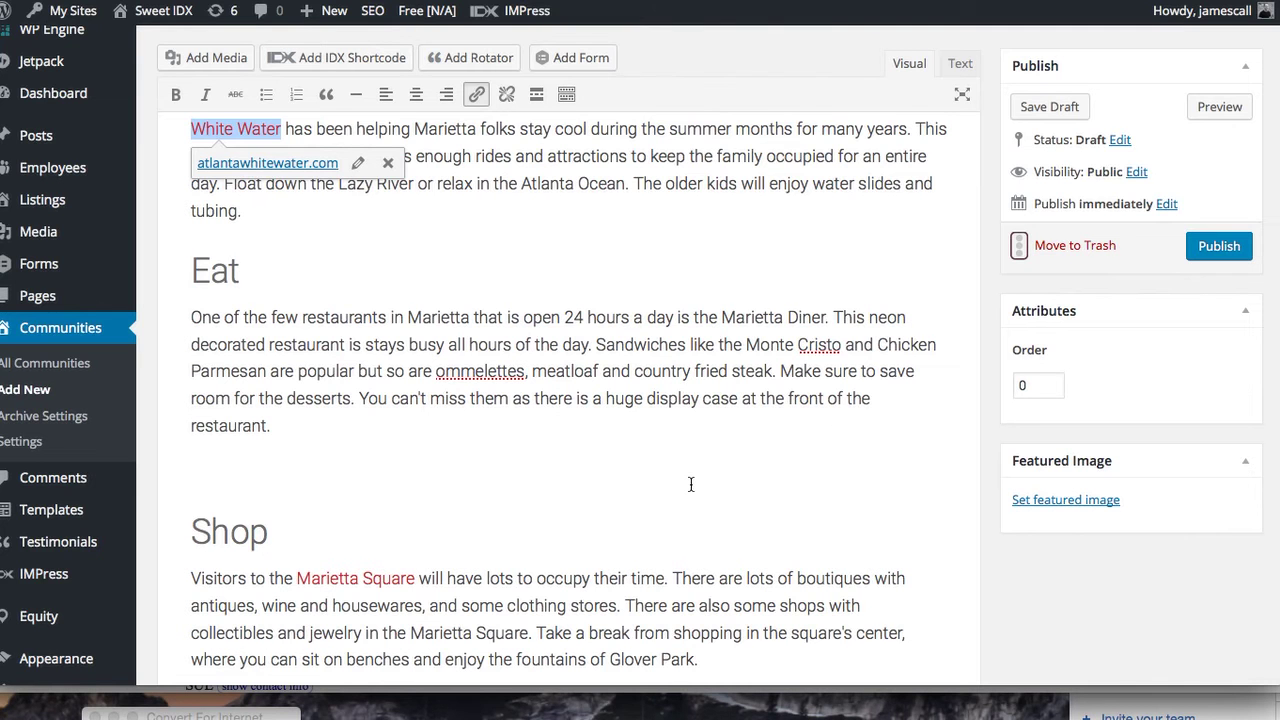
pyautogui.click(689, 484)
# Select Marietta Square and try existing pages such as BoomBaby, New Home and Mortgage Calculator as link targets
pyautogui.scroll(-3, 686, 470)
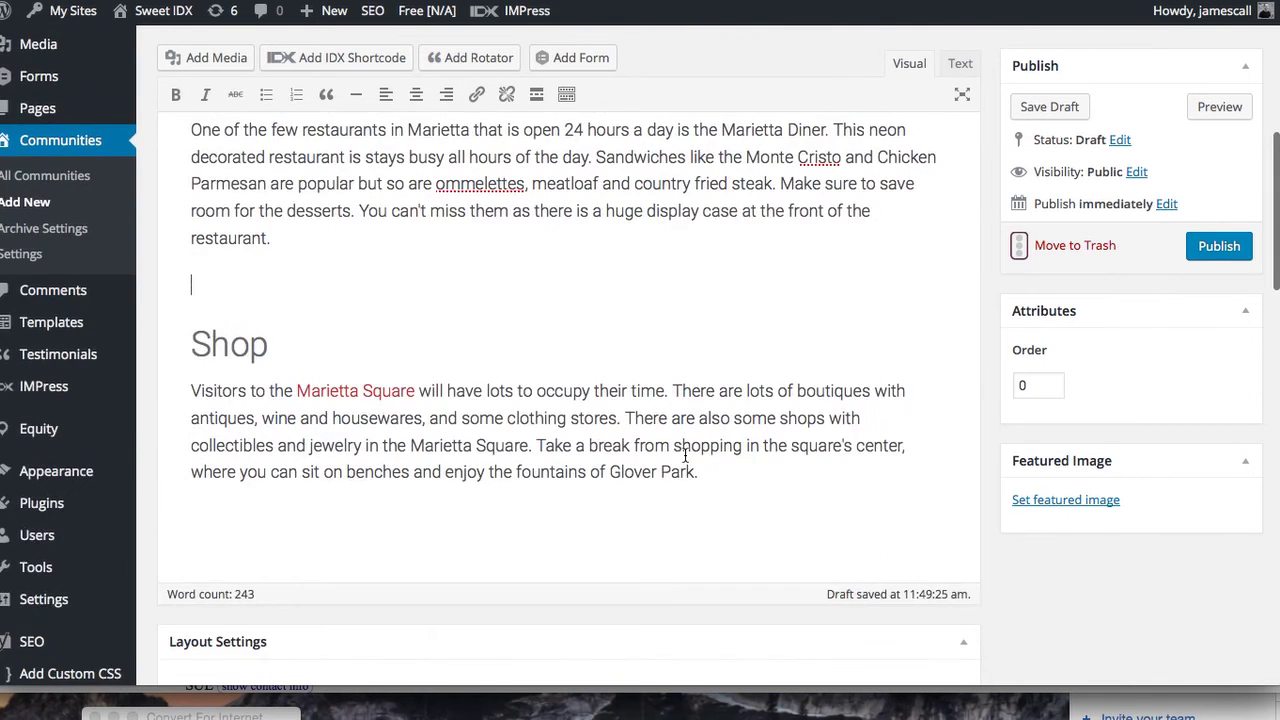
pyautogui.moveTo(417, 391); pyautogui.dragTo(297, 391)
pyautogui.hotkey('ctrl', 'v')
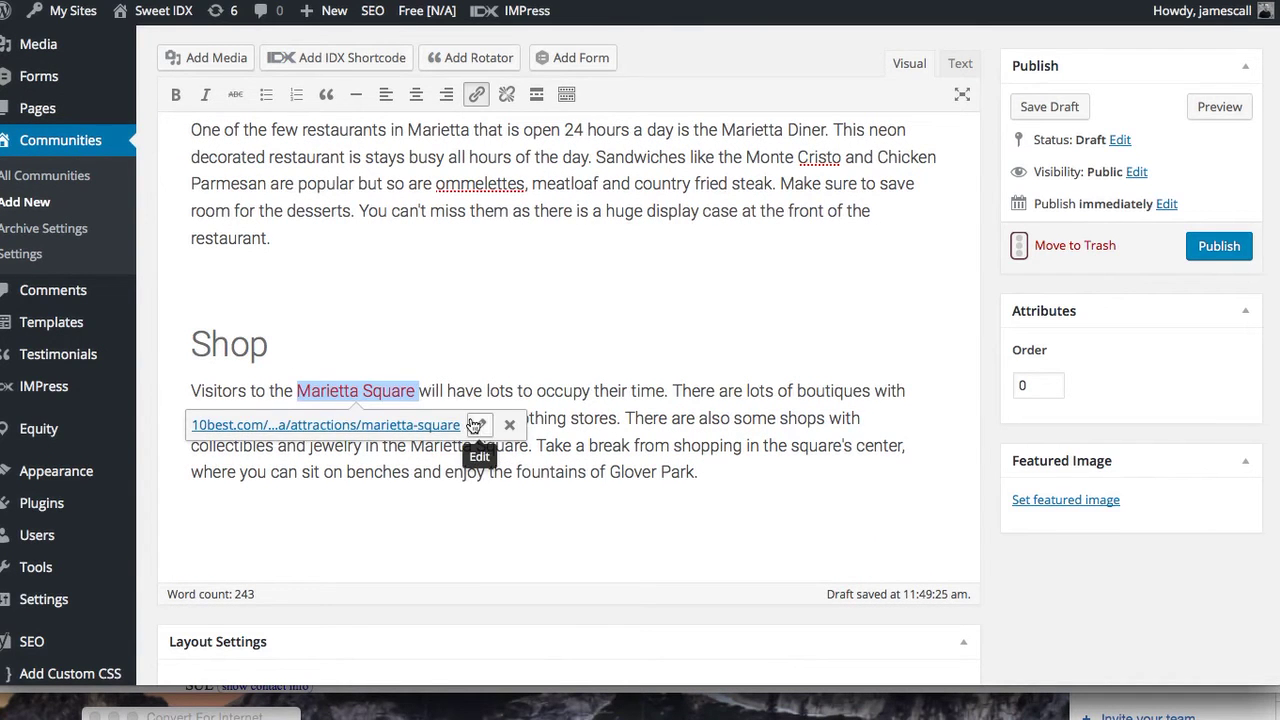
pyautogui.click(482, 428)
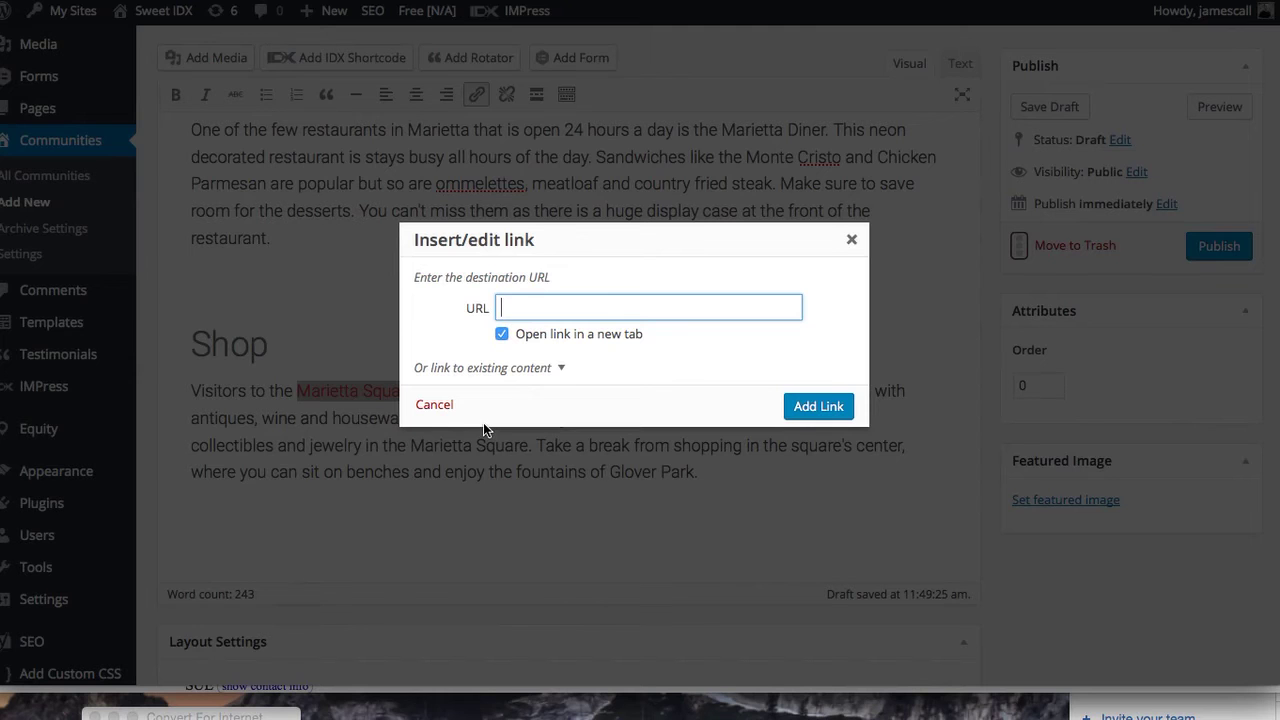
pyautogui.click(563, 369)
pyautogui.scroll(-3, 536, 410)
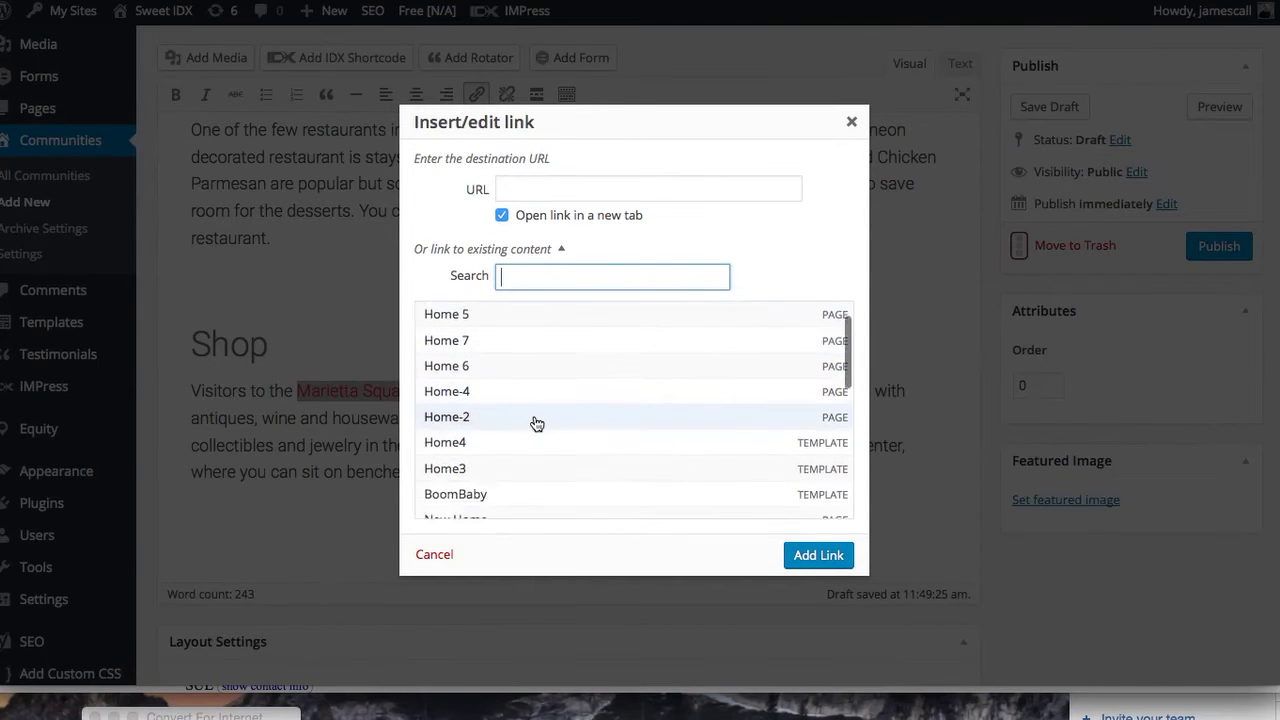
pyautogui.scroll(-1, 536, 424)
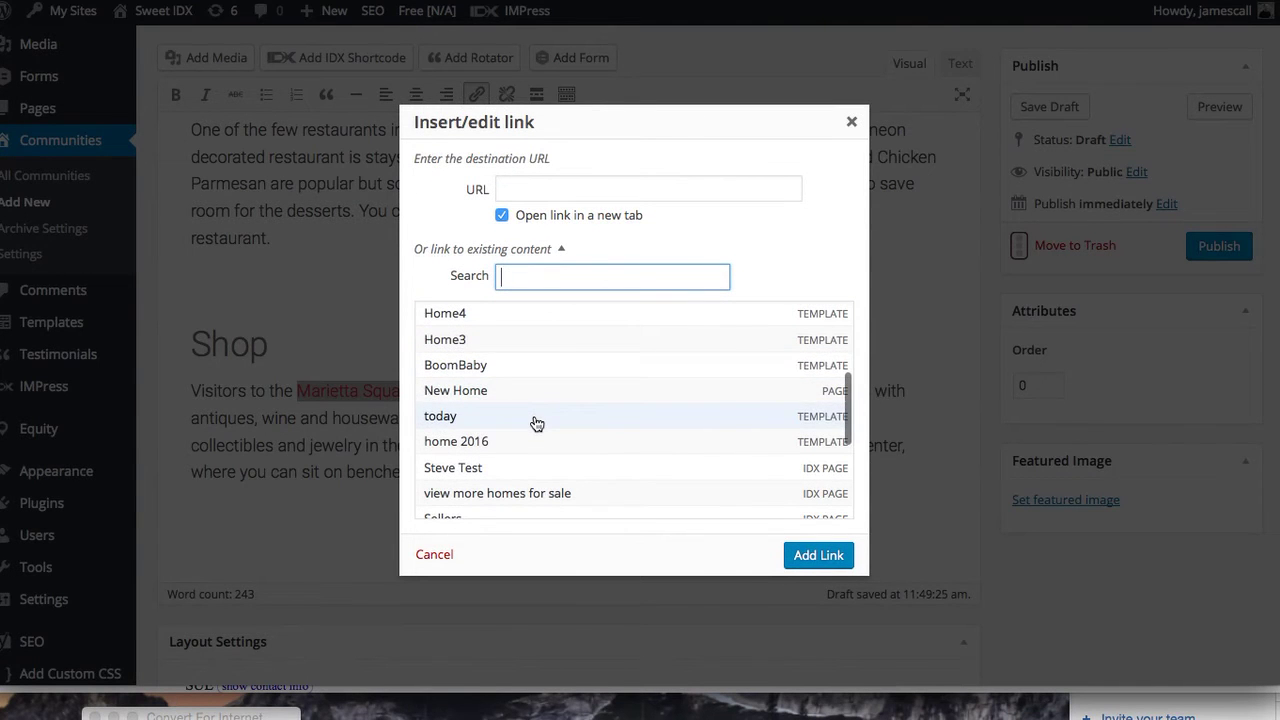
pyautogui.click(474, 367)
pyautogui.click(480, 393)
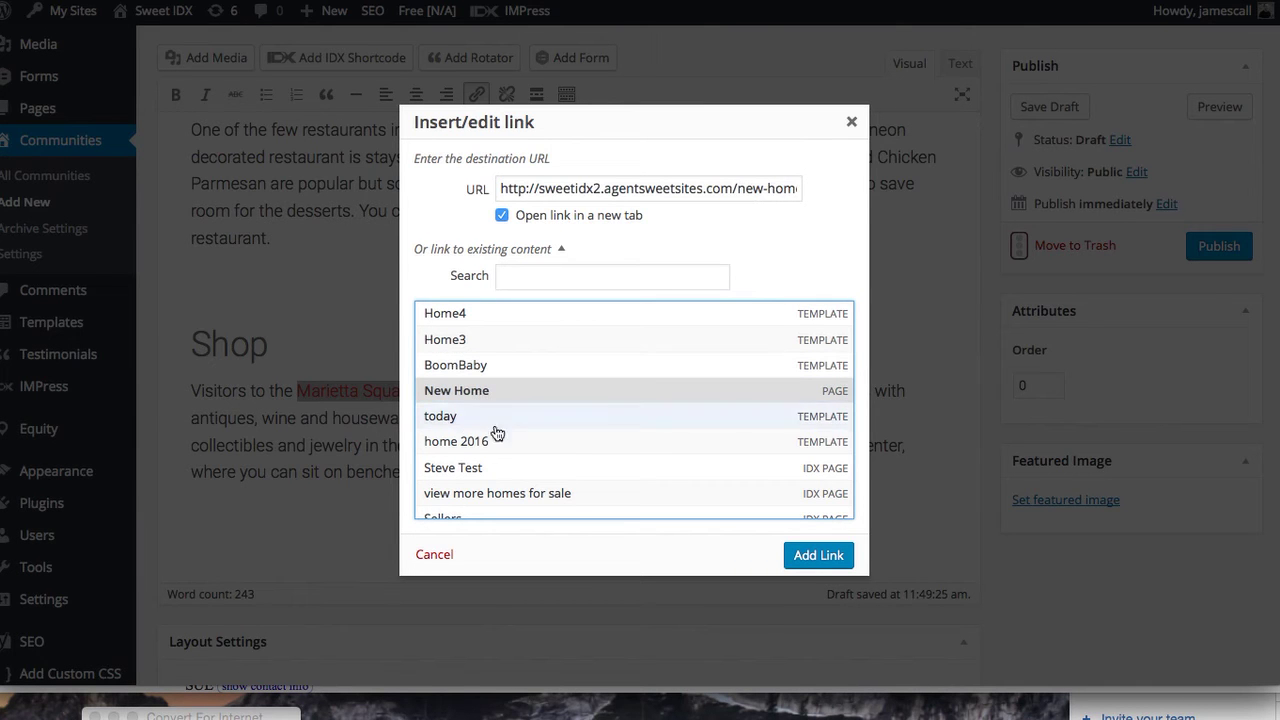
pyautogui.scroll(-5, 487, 470)
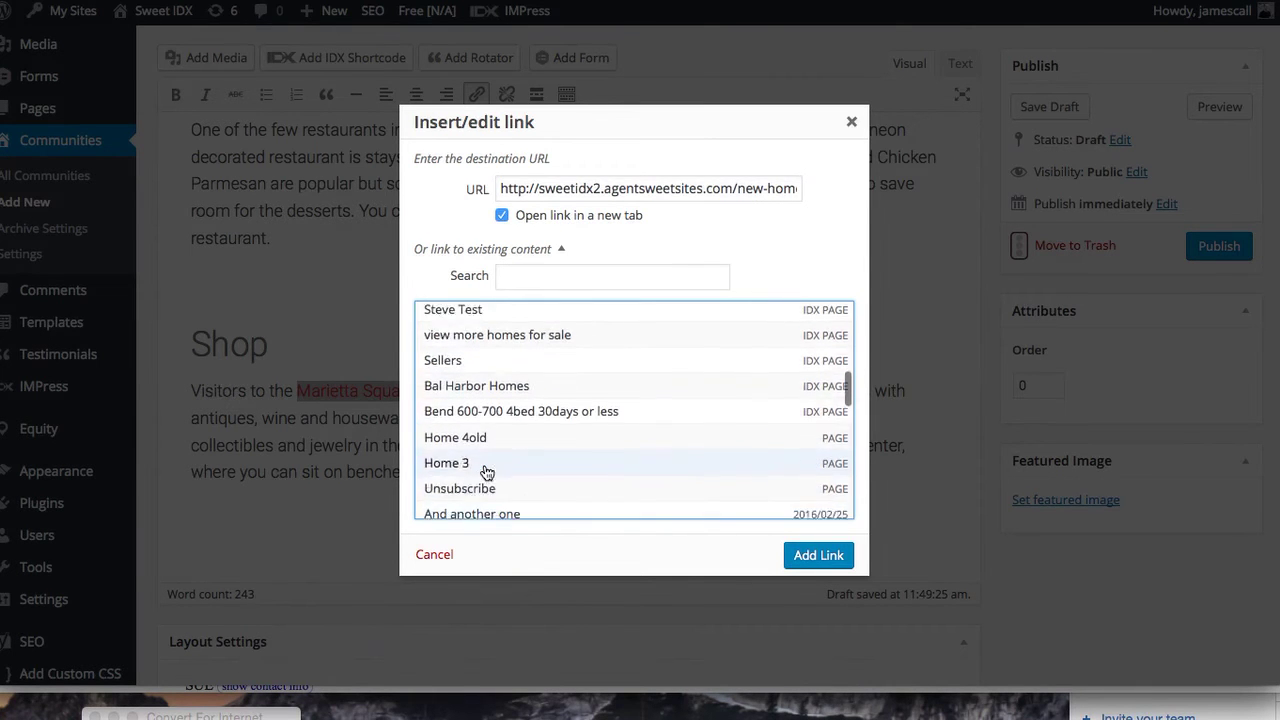
pyautogui.scroll(-6, 487, 472)
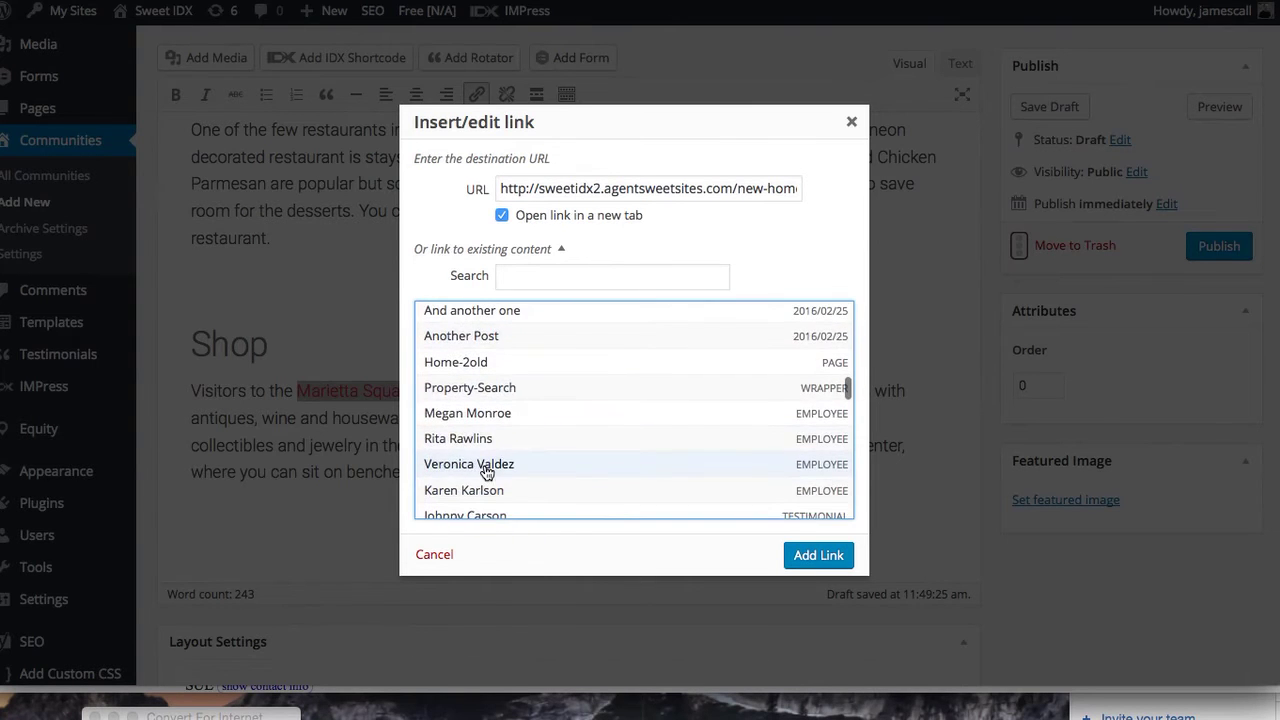
pyautogui.scroll(-2, 487, 472)
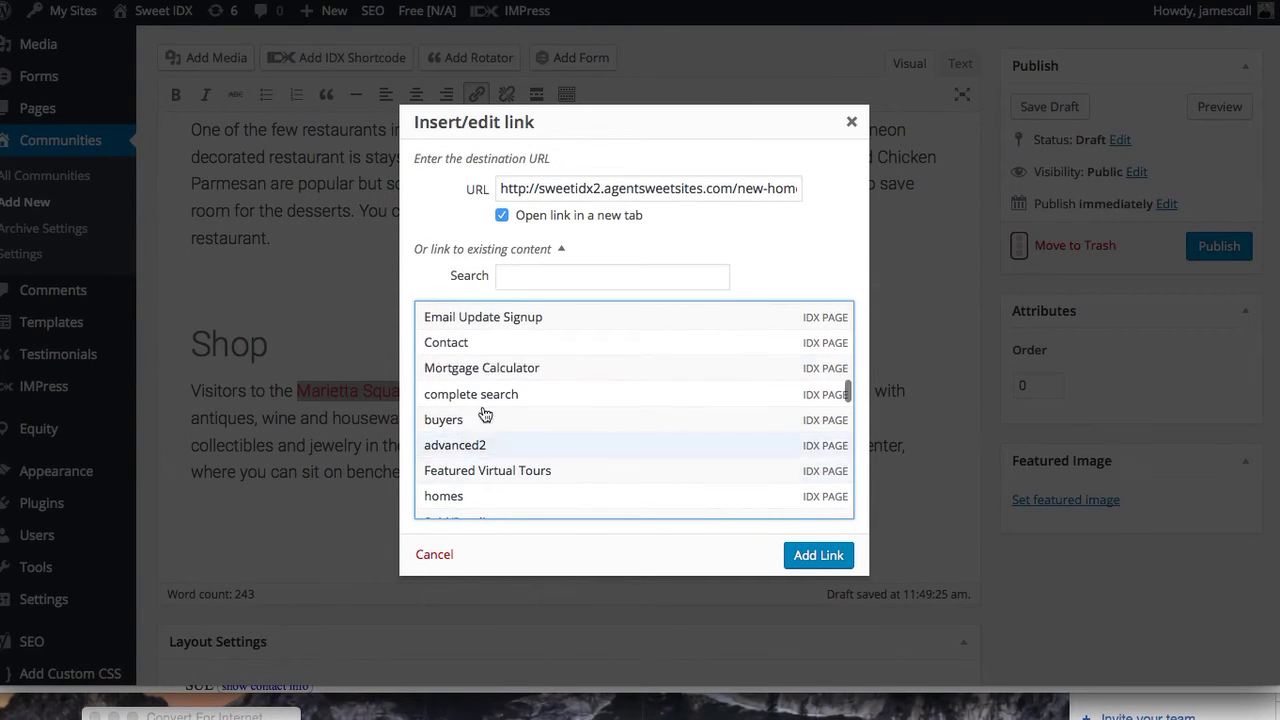
pyautogui.click(483, 370)
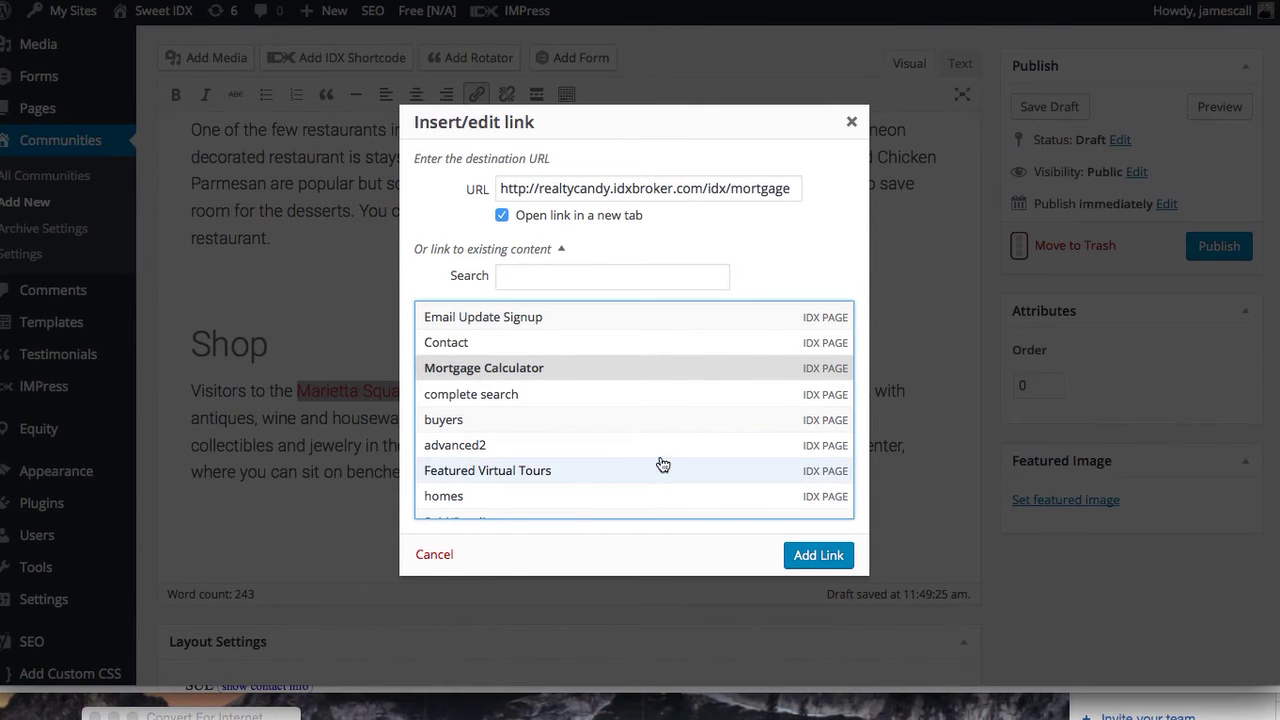
pyautogui.scroll(-4, 670, 475)
pyautogui.scroll(-12, 662, 460)
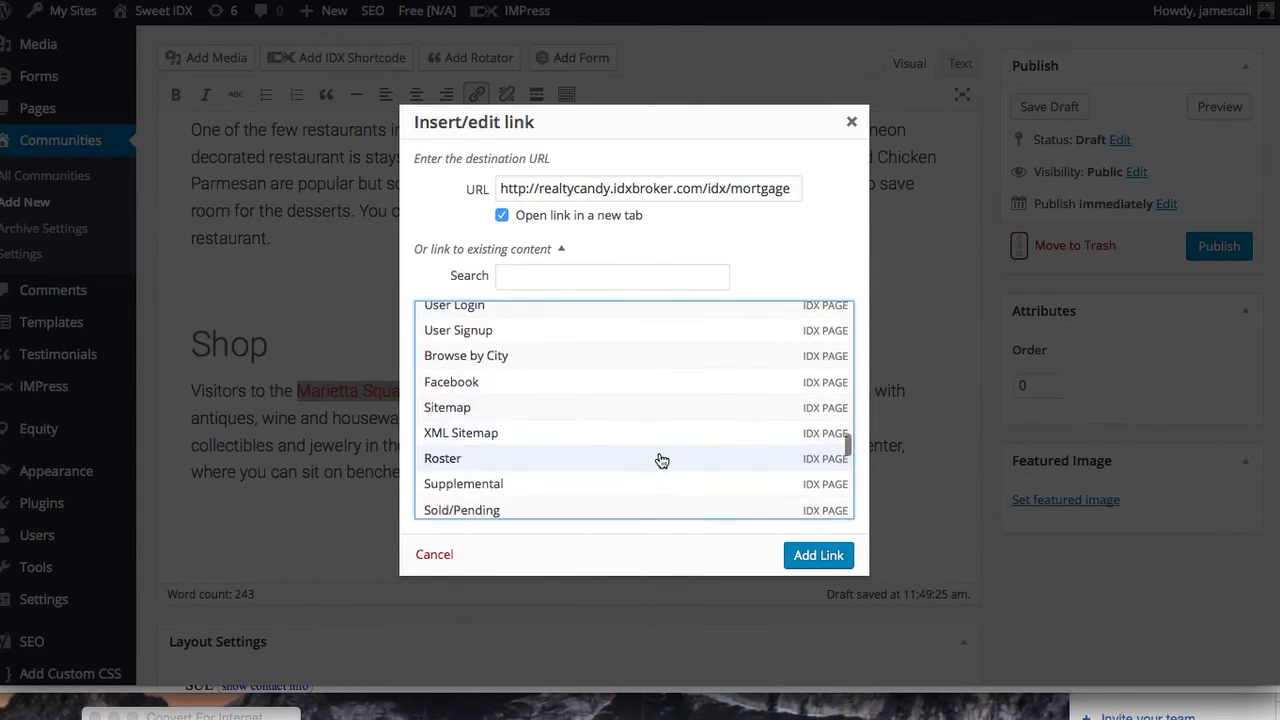
pyautogui.scroll(3, 662, 460)
pyautogui.scroll(-3, 662, 460)
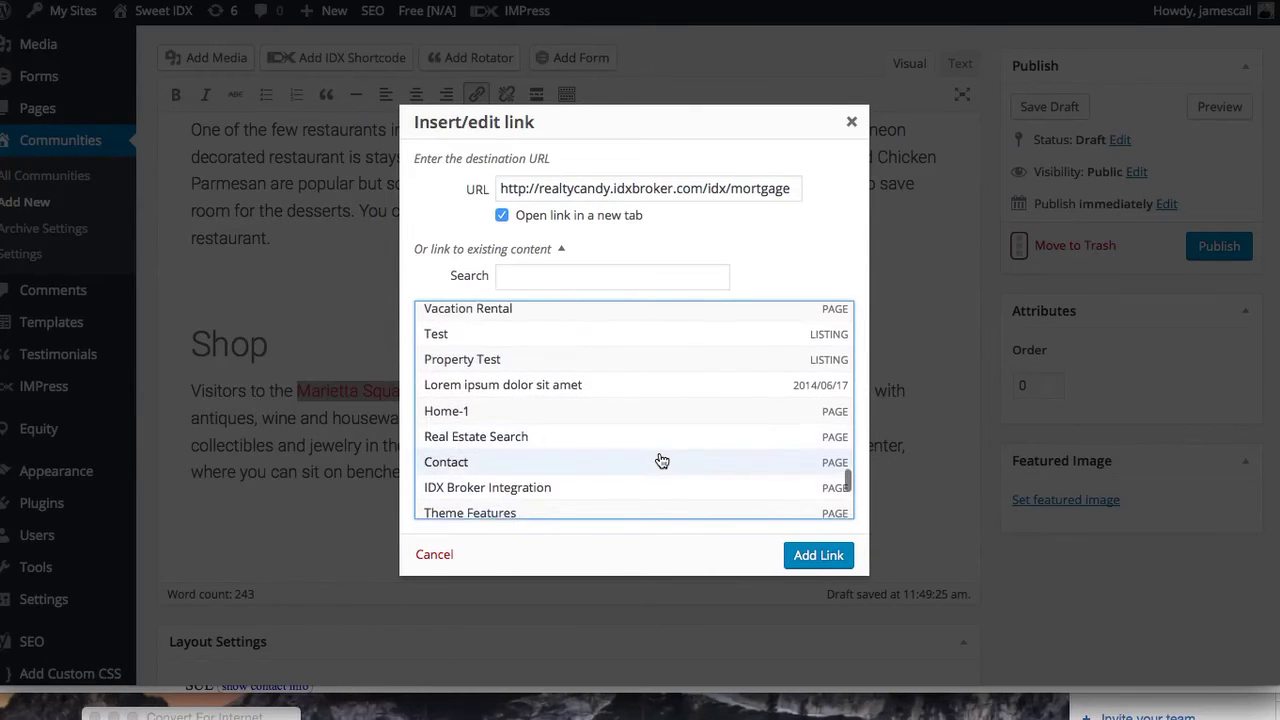
pyautogui.scroll(-5, 662, 460)
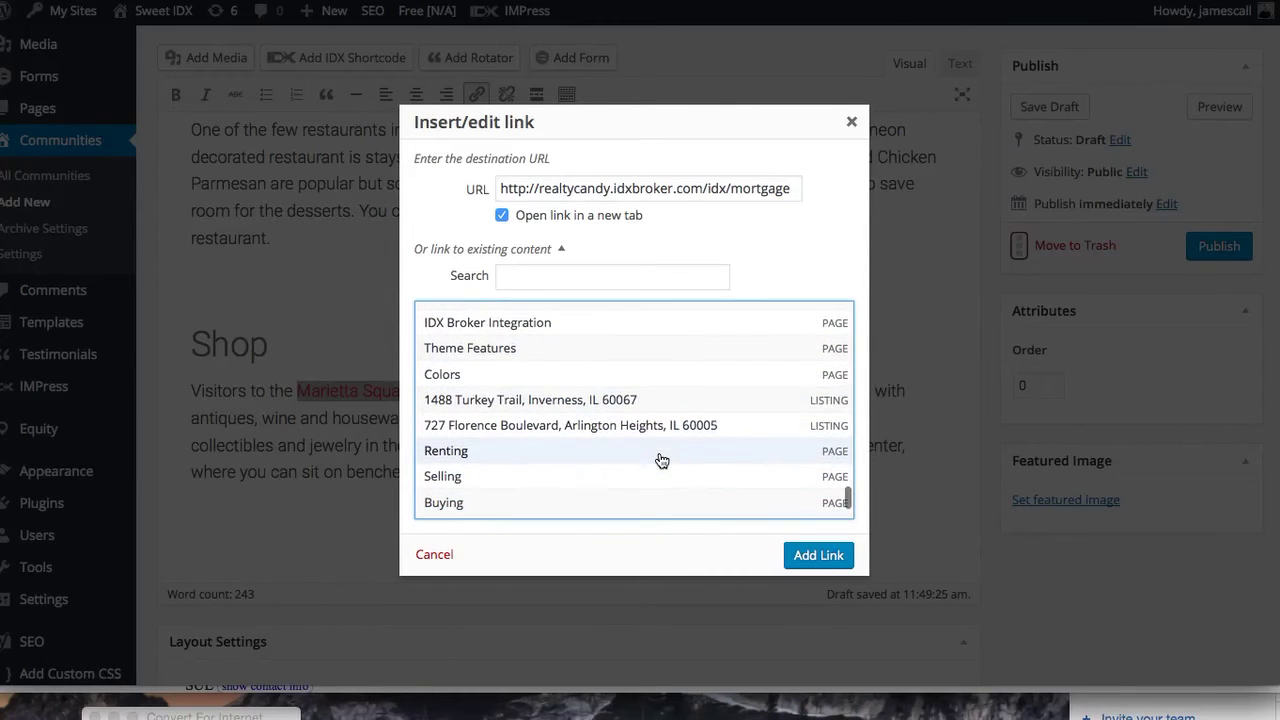
pyautogui.click(517, 346)
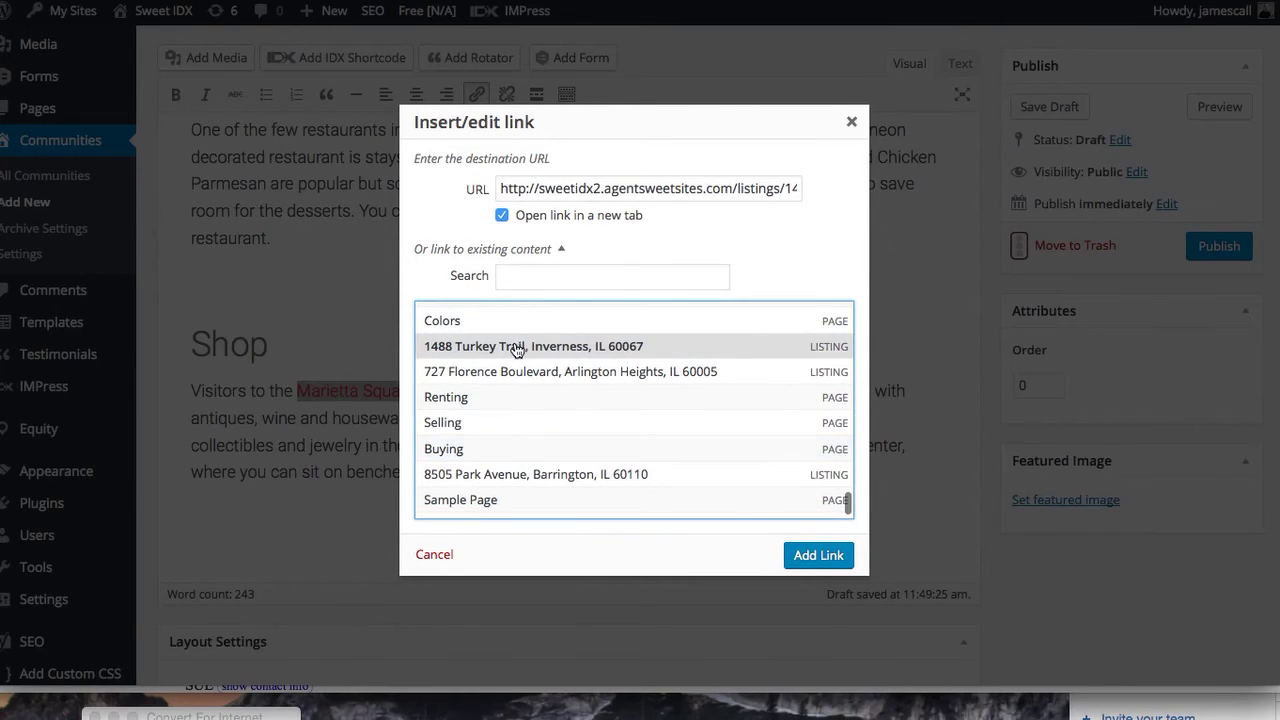
pyautogui.click(818, 555)
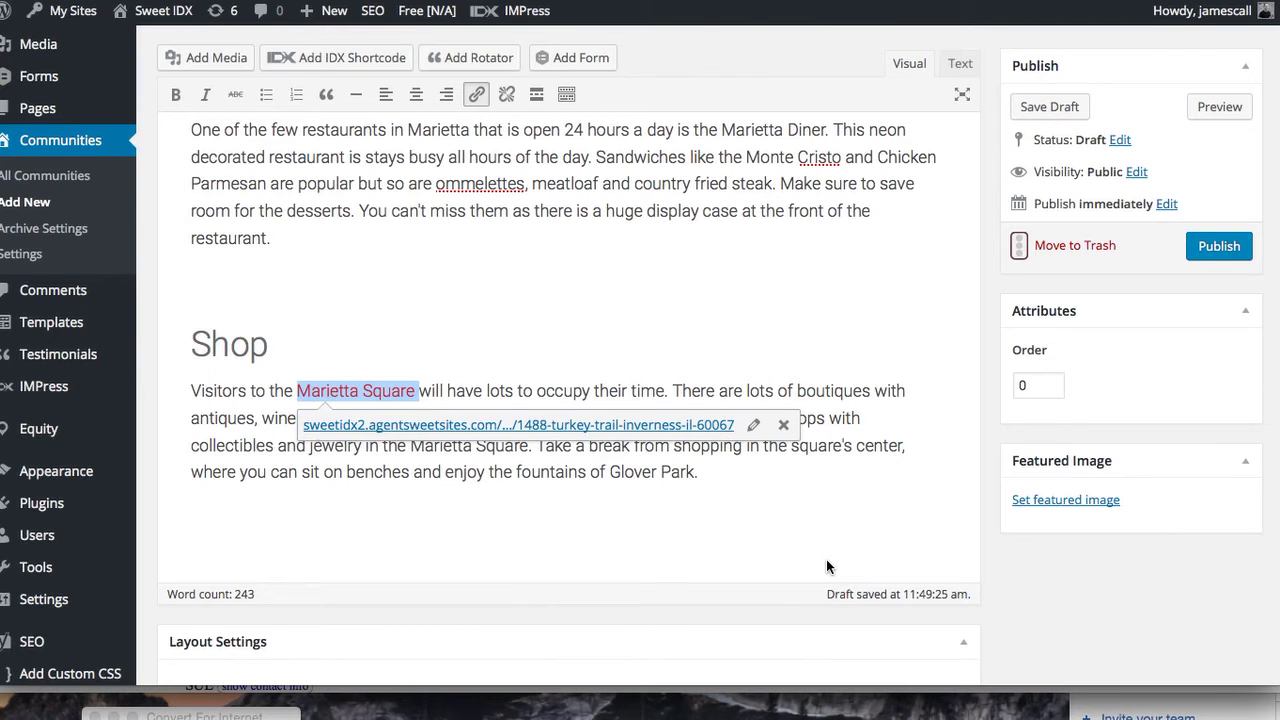
# Clear the Marietta Square link URL and turn off opening in a new tab
pyautogui.click(755, 425)
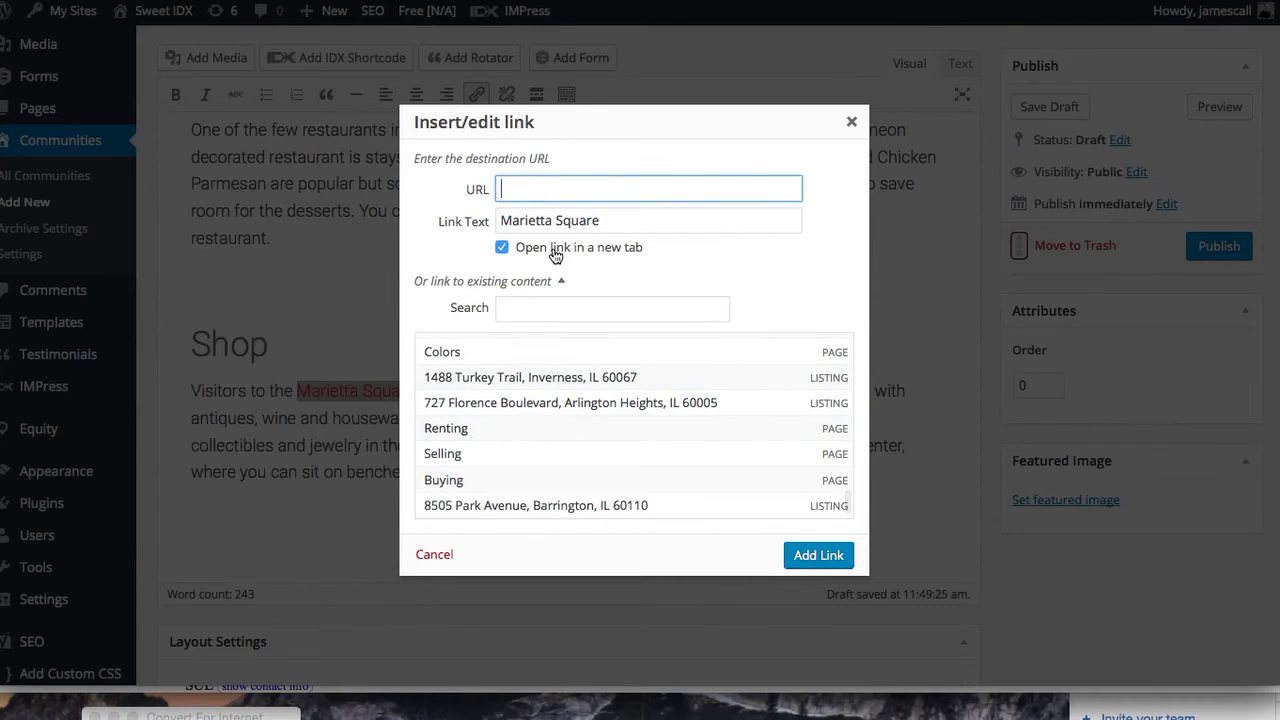
pyautogui.click(502, 250)
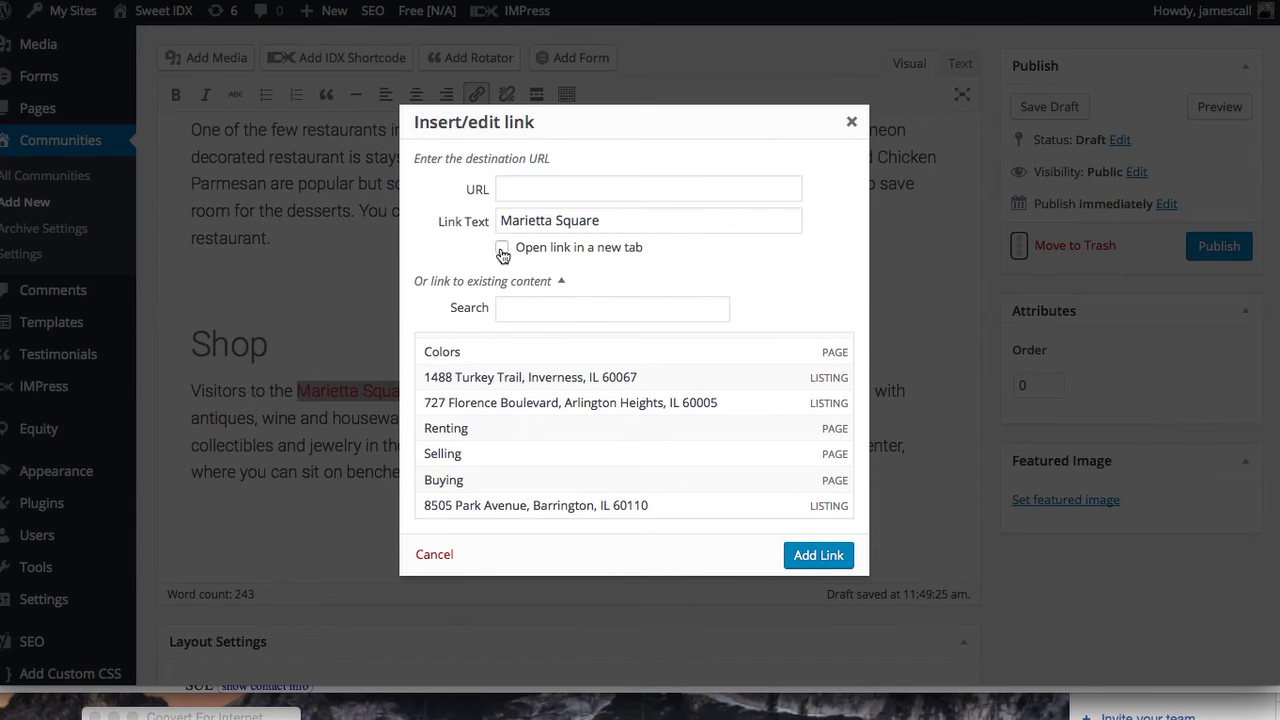
pyautogui.click(820, 560)
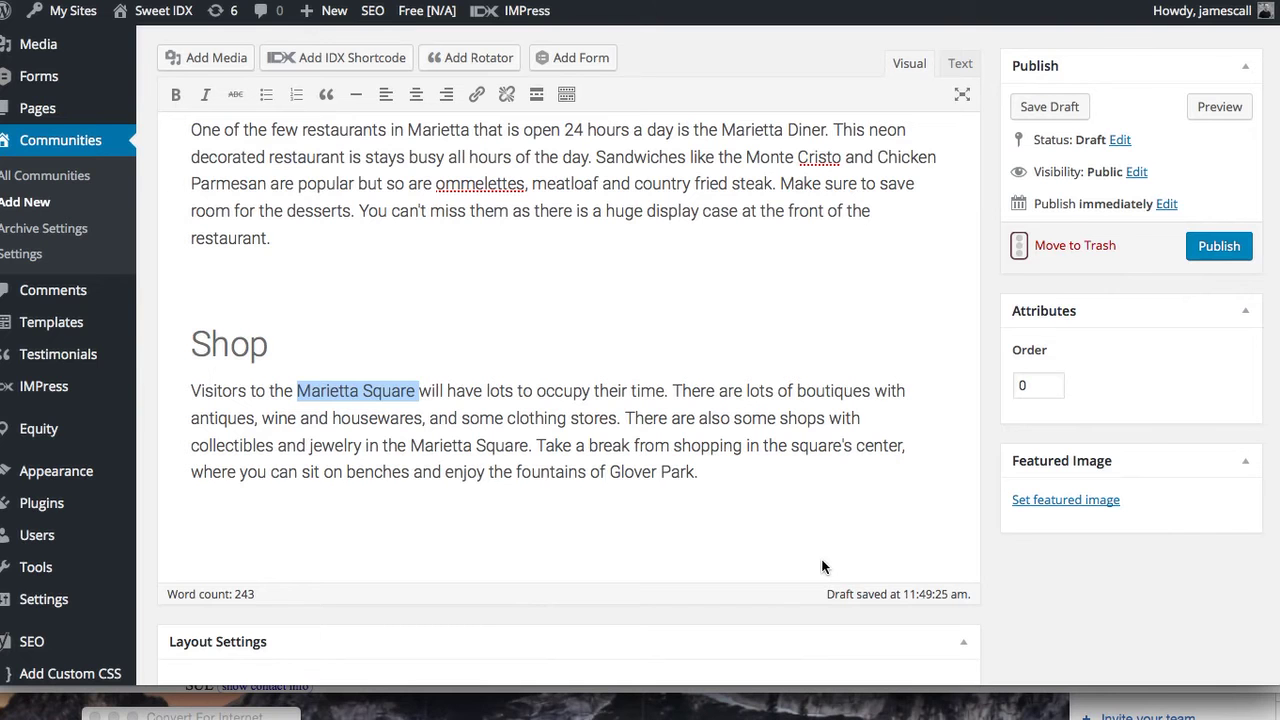
# Pick dining-lunch-600 as the featured image, captioned 'Marietta' with alt text 'Marietta things to do'
pyautogui.click(1080, 502)
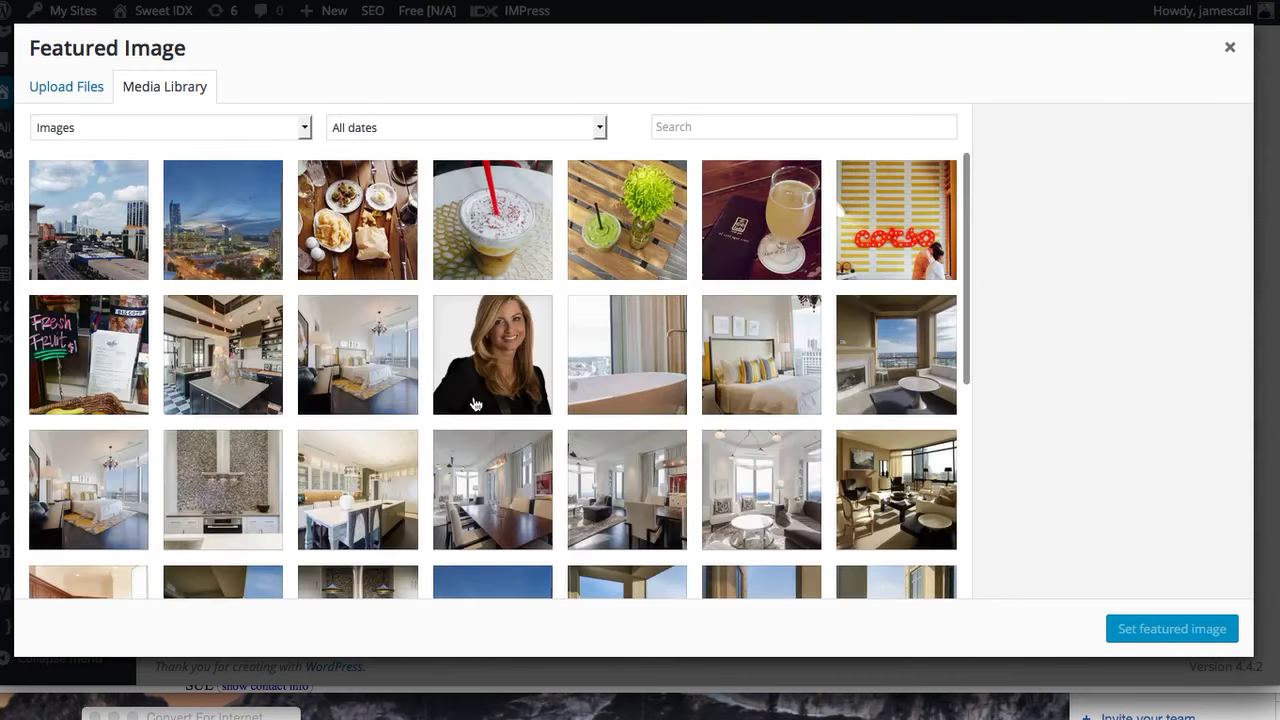
pyautogui.click(352, 230)
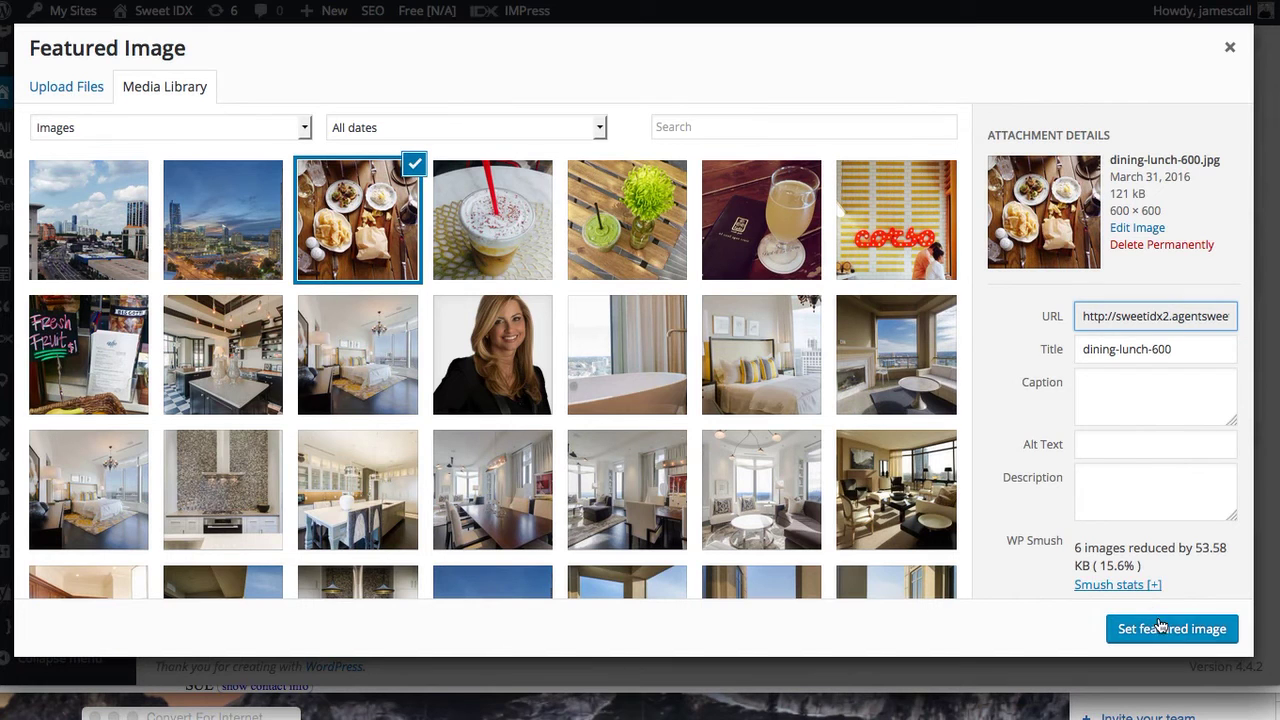
pyautogui.click(1133, 444)
pyautogui.write('M')
pyautogui.click(1112, 384)
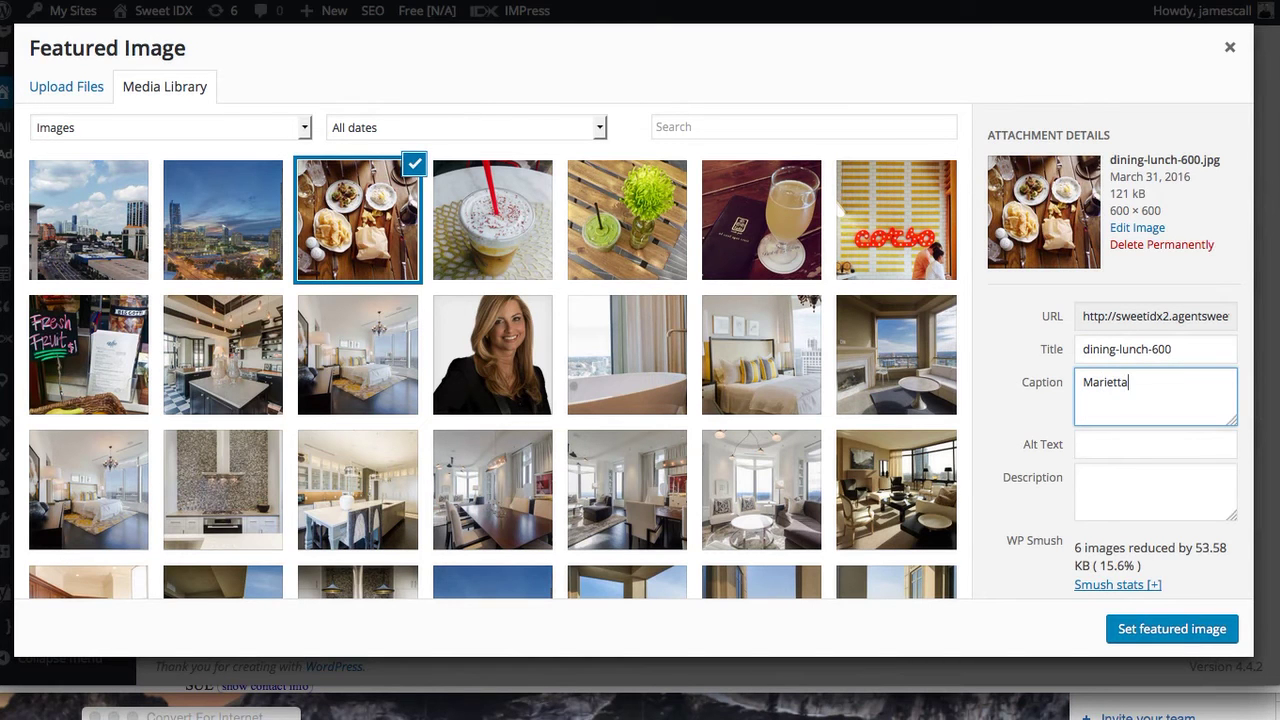
pyautogui.click(1119, 446)
pyautogui.write('Marietta things to do')
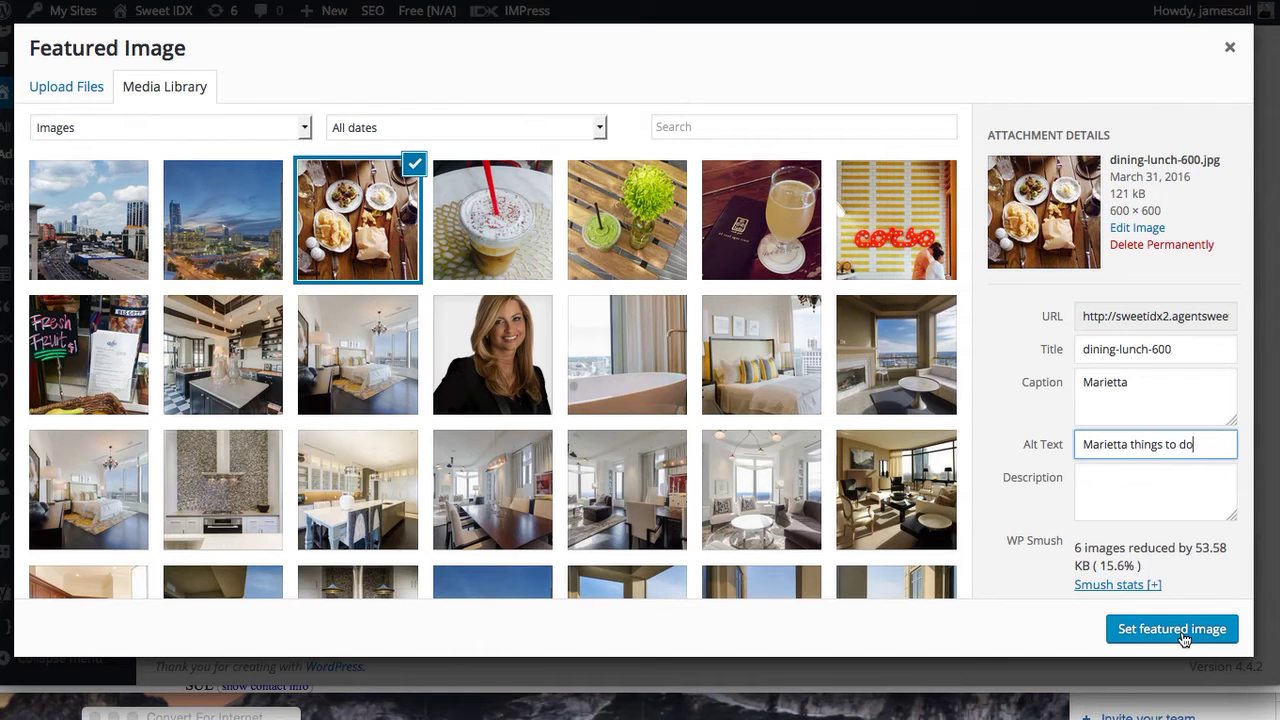
pyautogui.click(1181, 634)
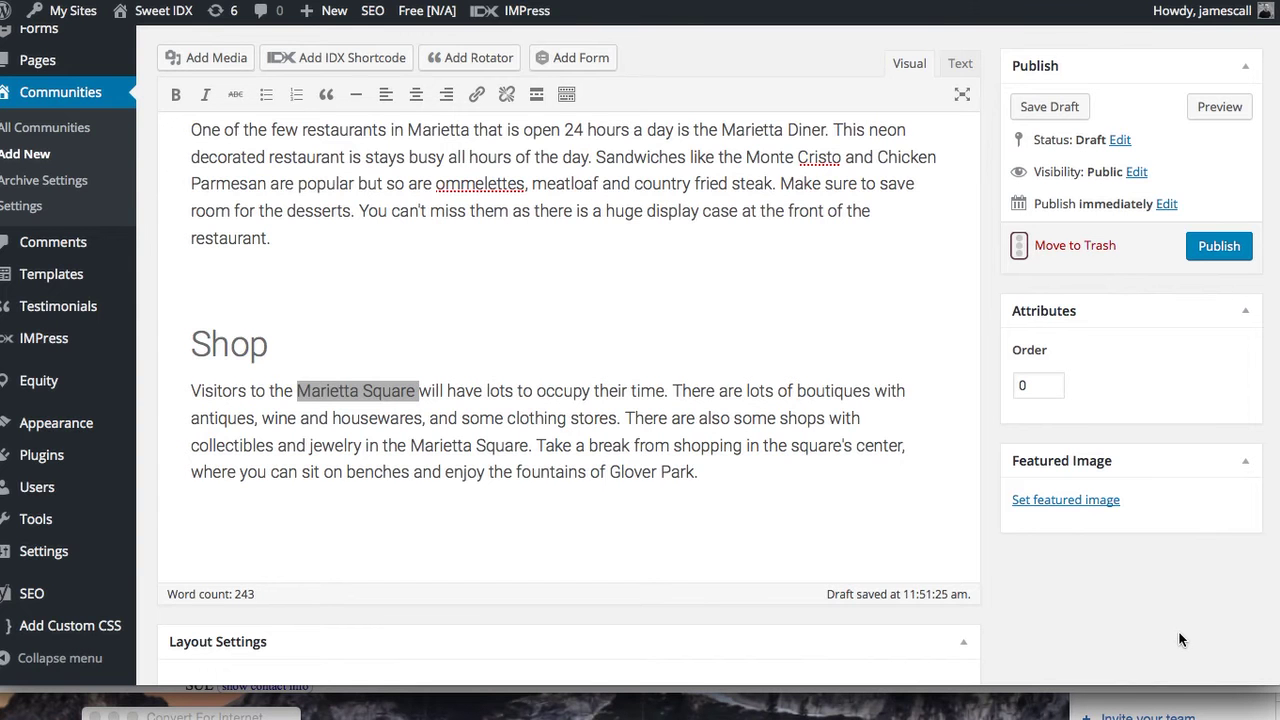
# Enter 'Marietta' as the Yoast SEO focus keyword and check the content analysis
pyautogui.scroll(-3, 1152, 558)
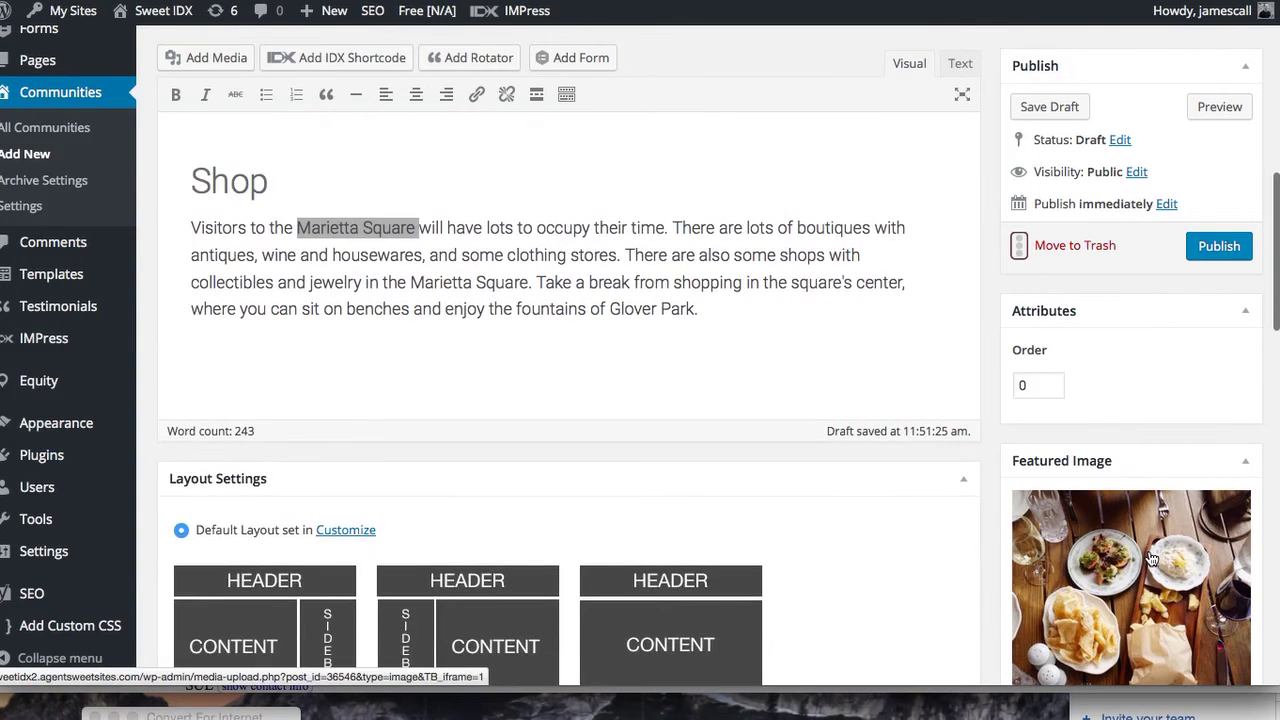
pyautogui.scroll(-3, 834, 604)
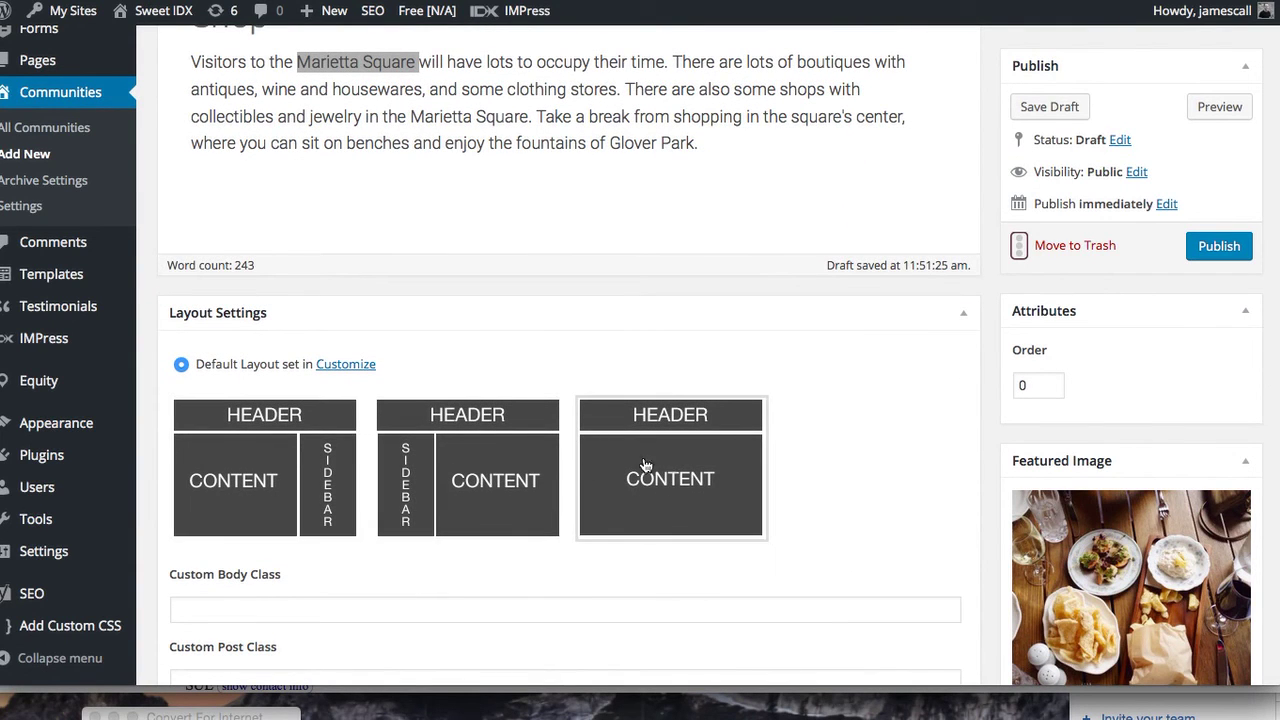
pyautogui.scroll(-8, 683, 542)
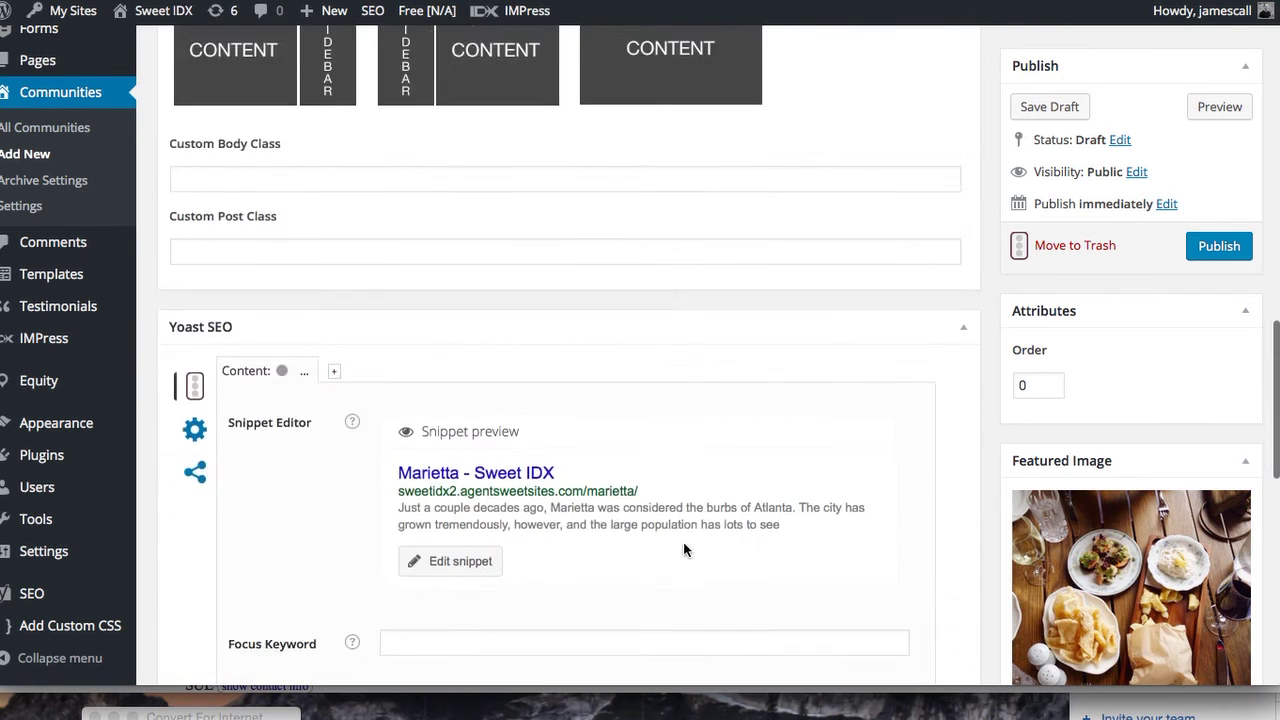
pyautogui.scroll(-4, 684, 548)
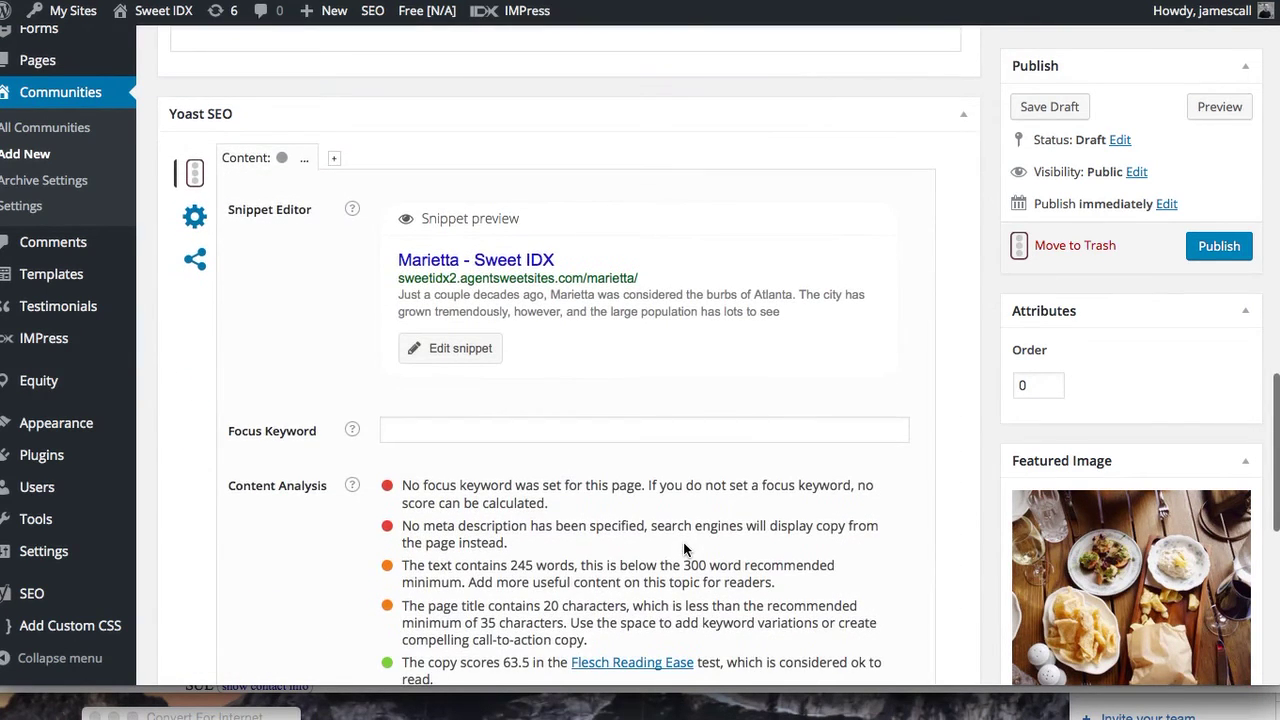
pyautogui.click(534, 400)
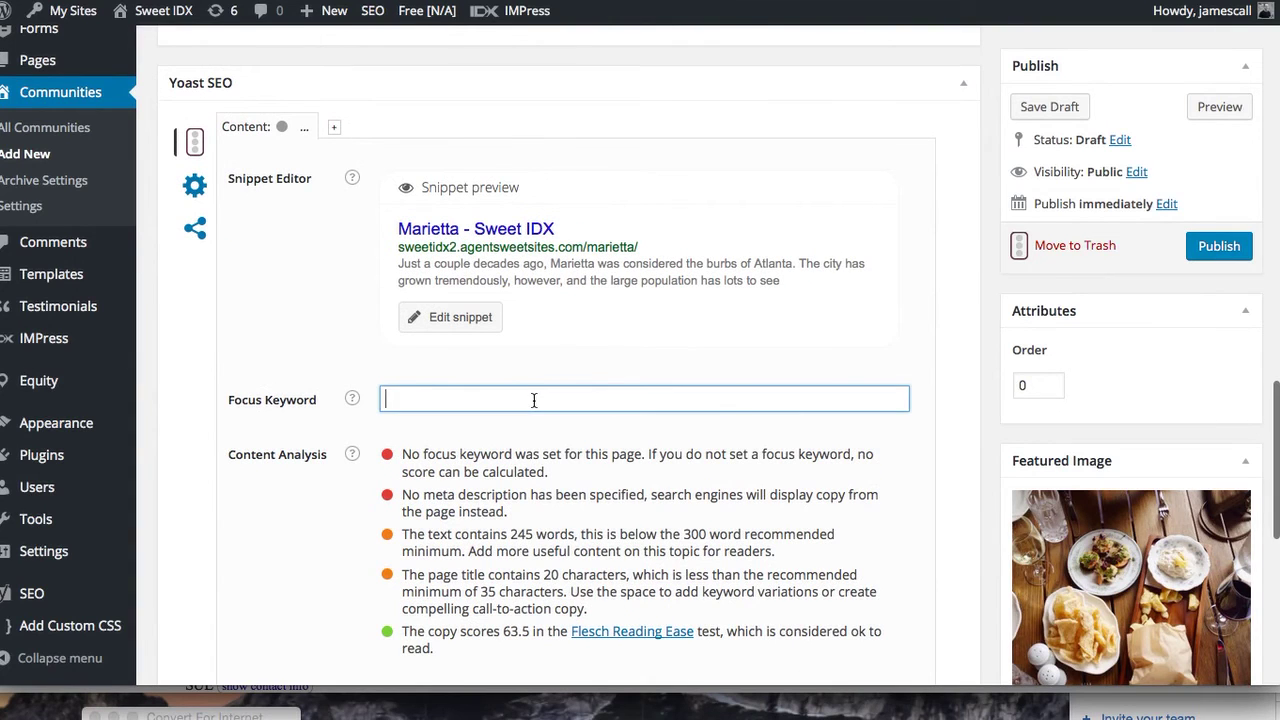
pyautogui.write('Marietta')
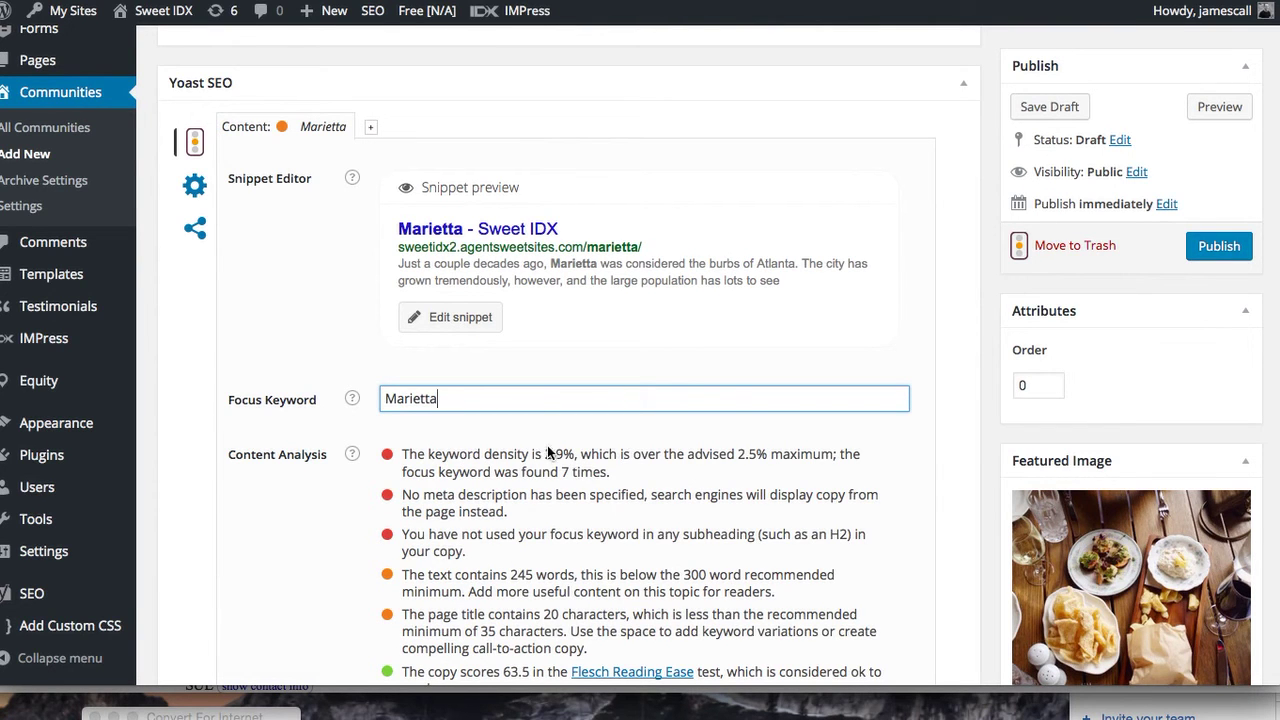
pyautogui.scroll(-2, 564, 453)
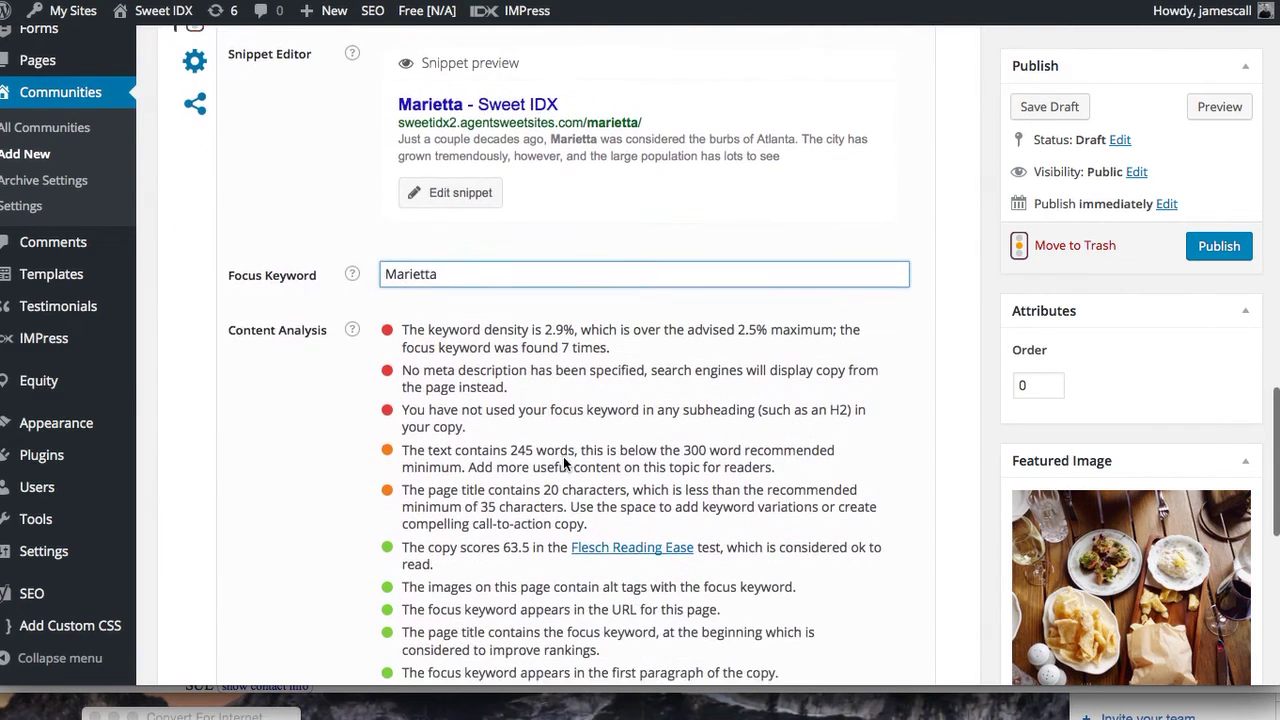
pyautogui.scroll(-2, 563, 456)
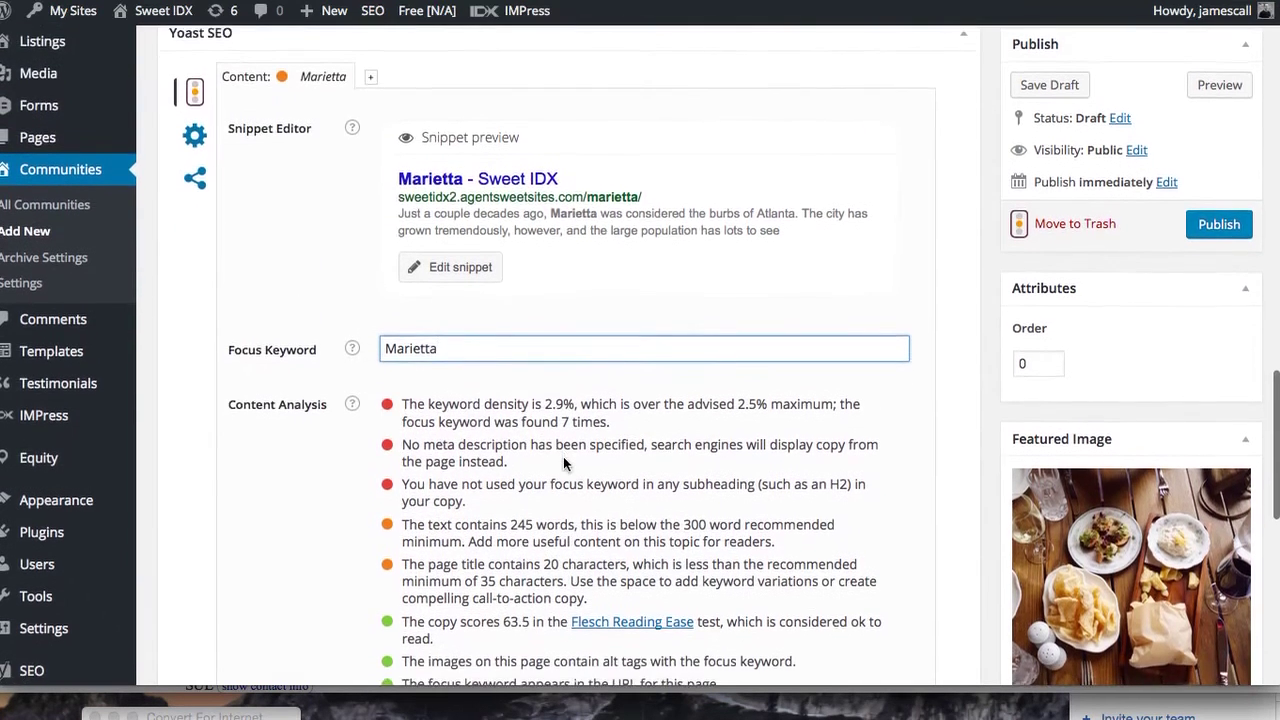
pyautogui.scroll(5, 563, 456)
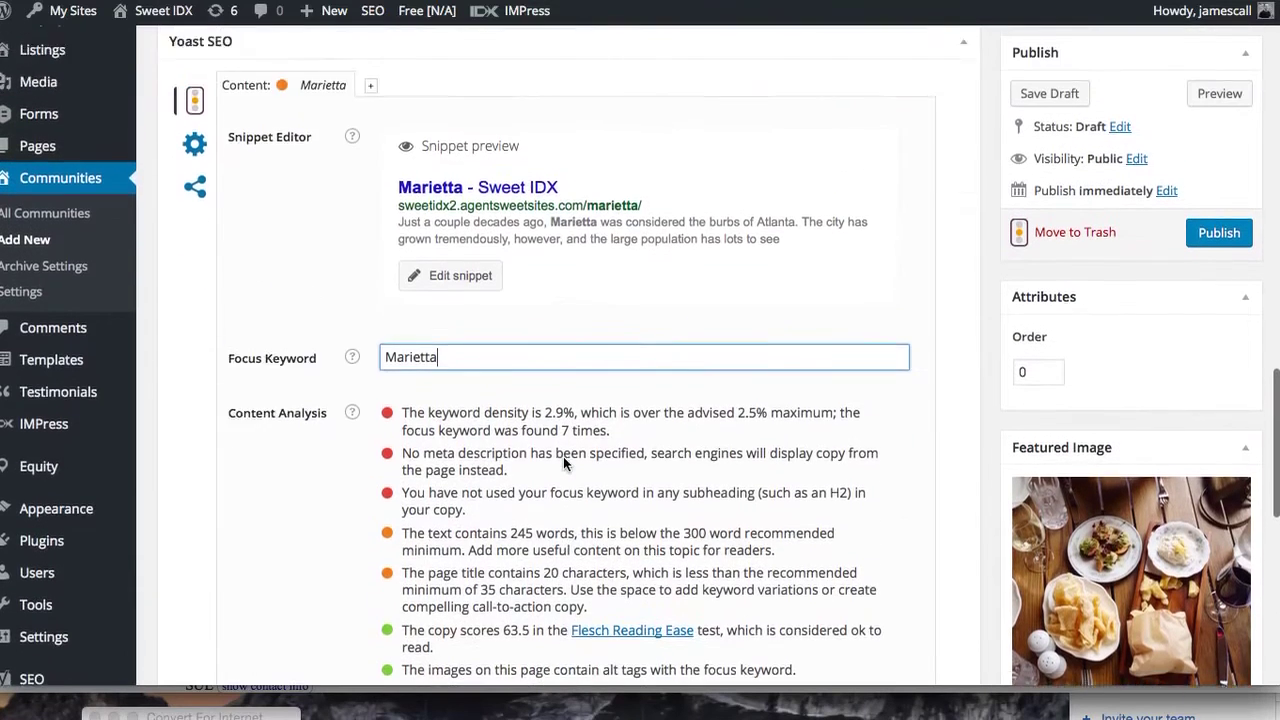
# Publish the Marietta community page and scroll through it on the live site
pyautogui.click(1236, 247)
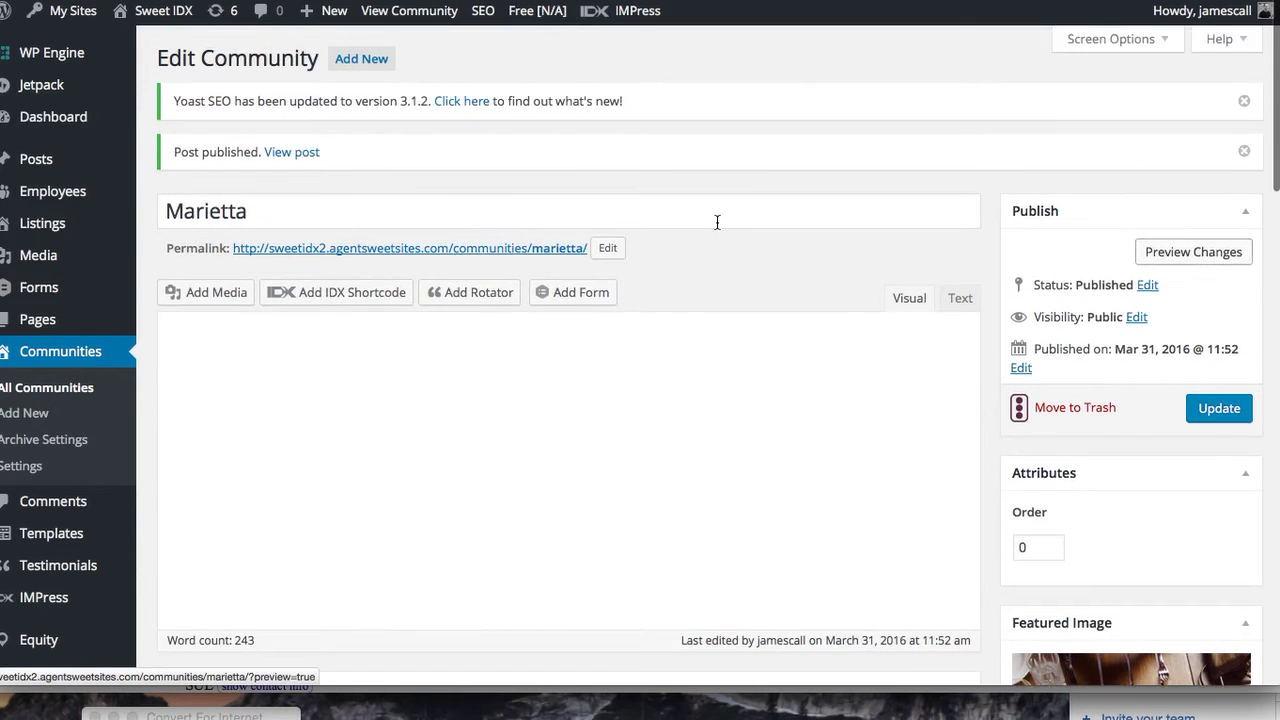
pyautogui.click(437, 233)
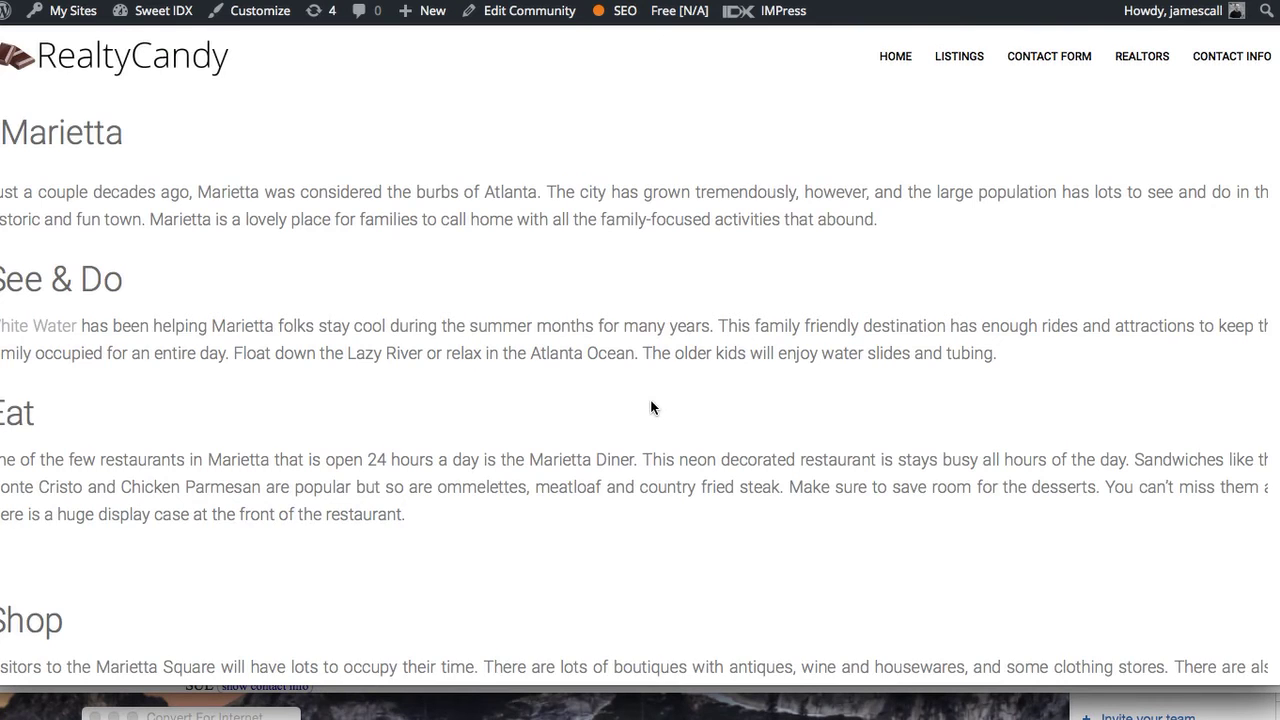
pyautogui.scroll(-5, 651, 404)
pyautogui.scroll(3, 651, 404)
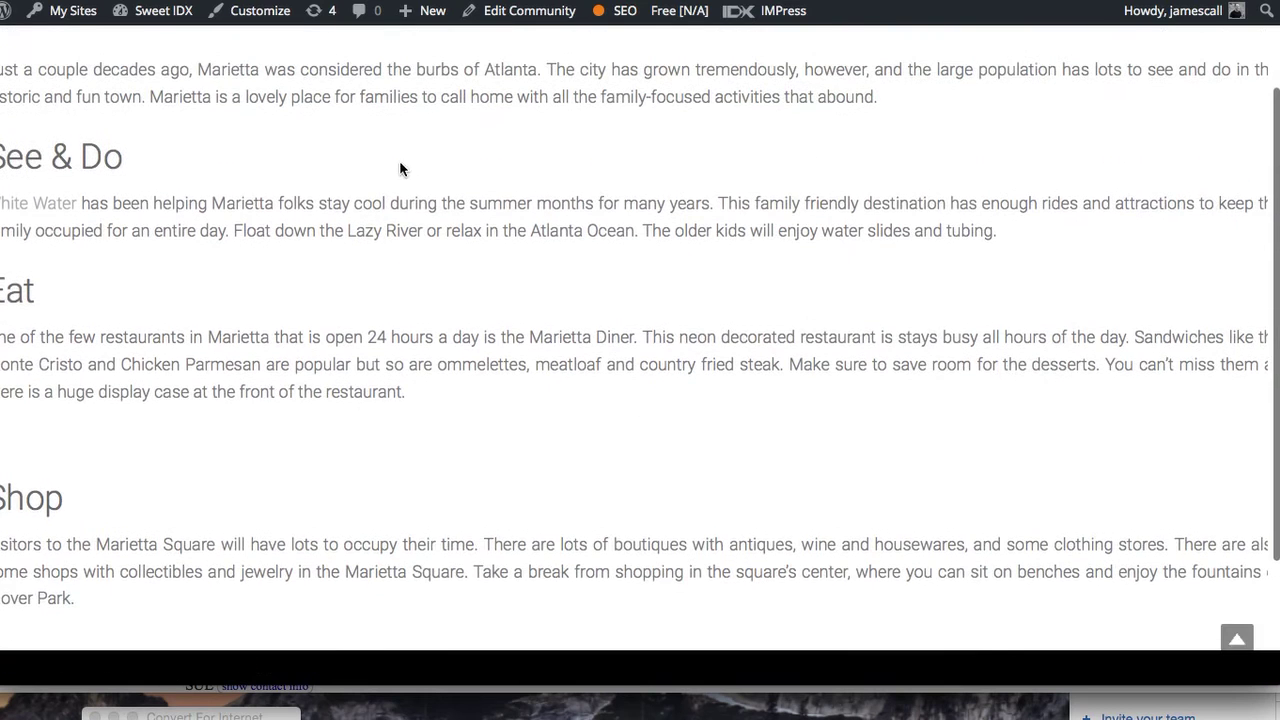
pyautogui.scroll(2, 453, 222)
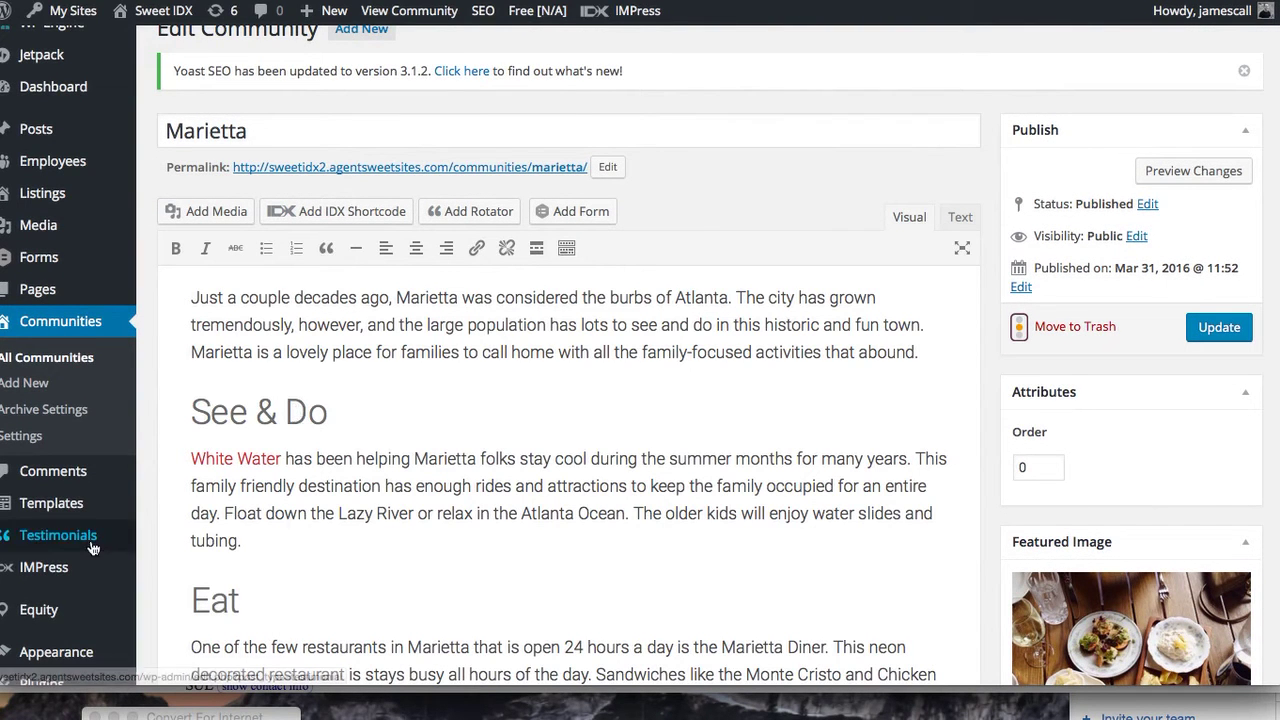
# Open the Page Builder settings under Plugins and show its Post Types section
pyautogui.moveTo(81, 545)
pyautogui.scroll(-4, 79, 540)
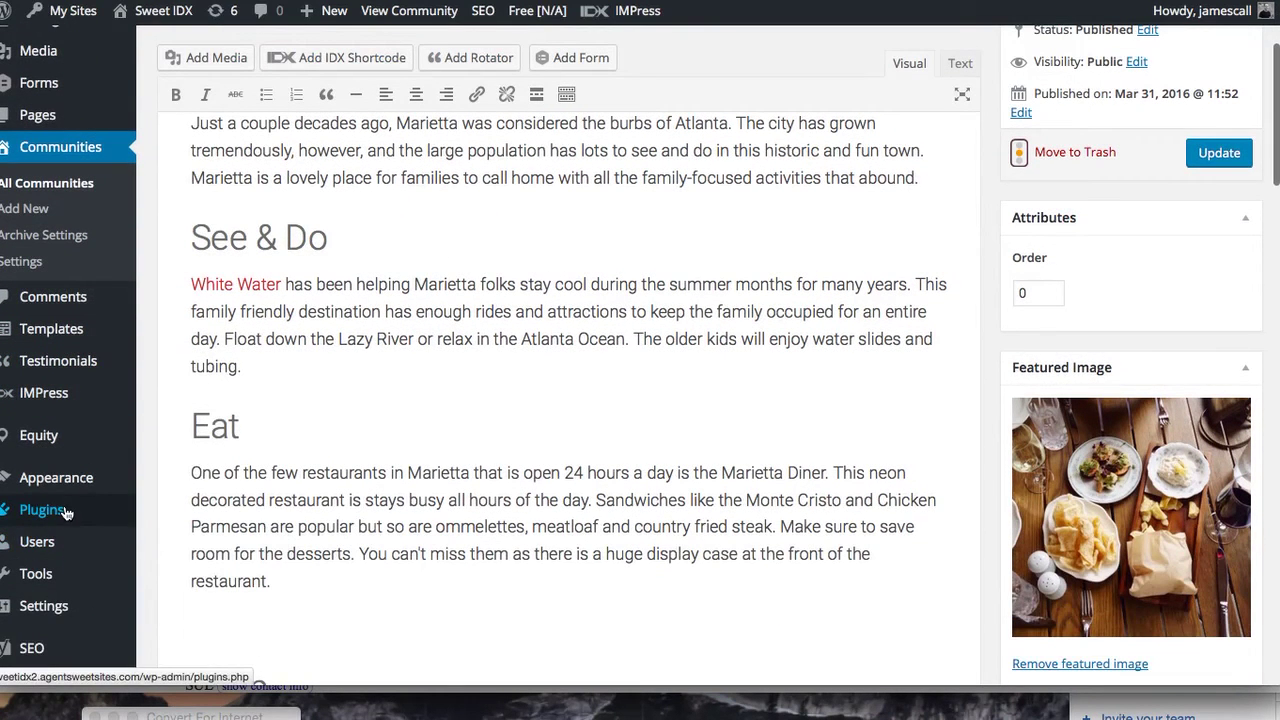
pyautogui.click(68, 512)
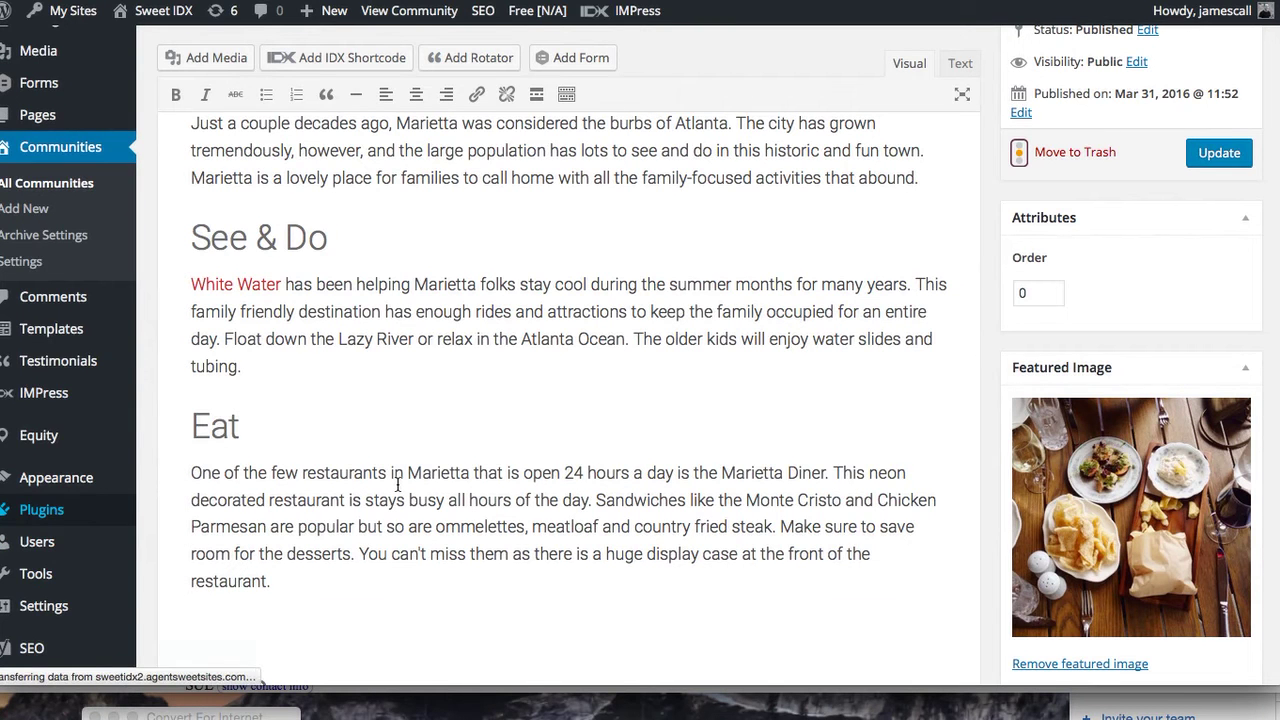
pyautogui.scroll(-4, 400, 554)
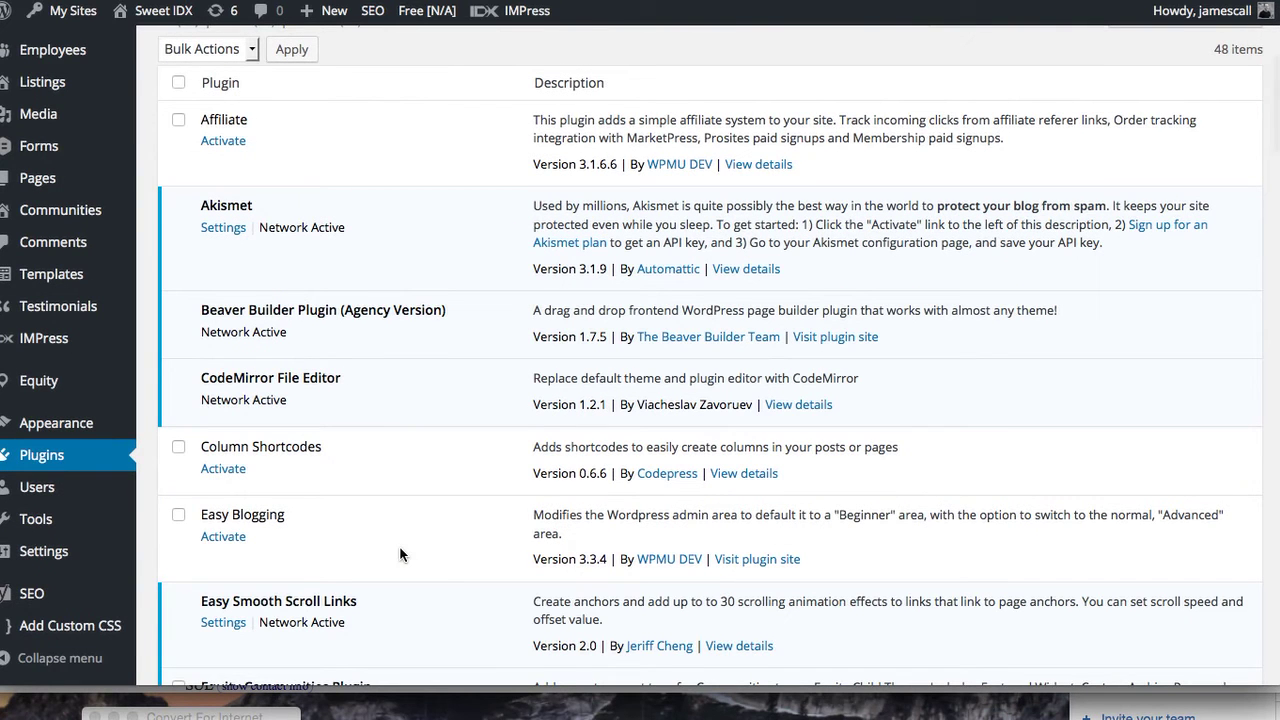
pyautogui.moveTo(36, 552)
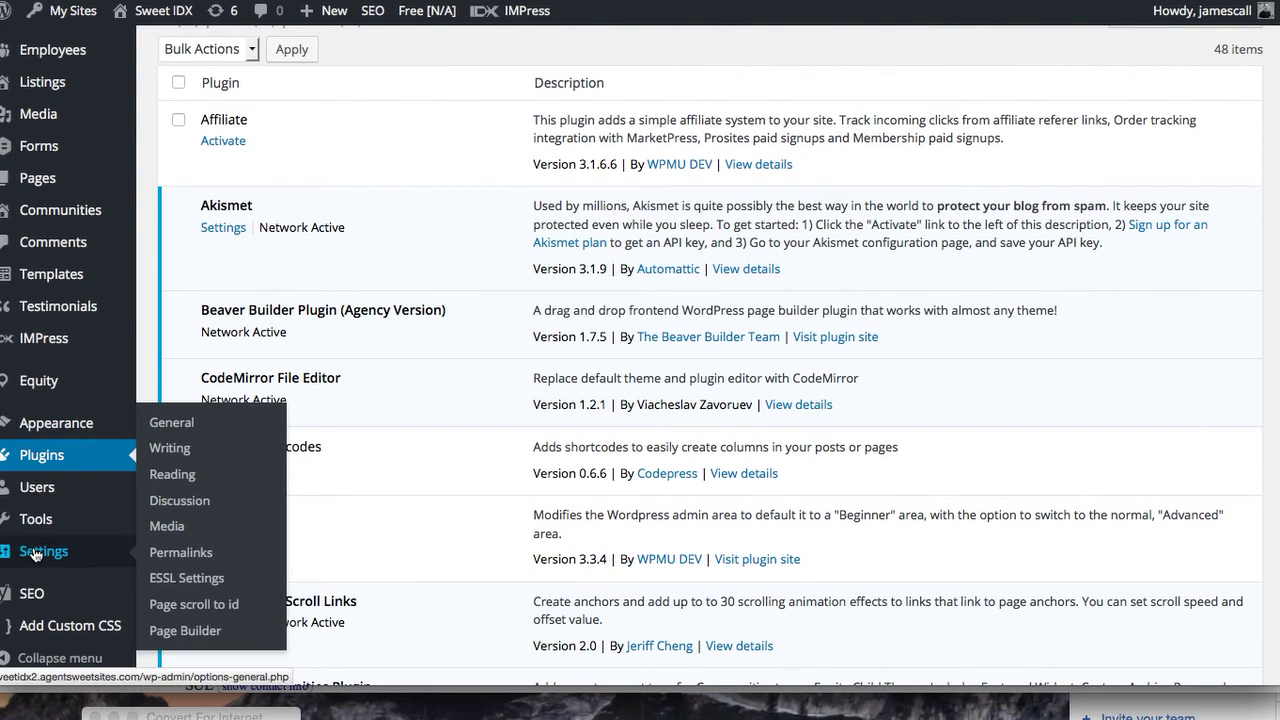
pyautogui.click(196, 627)
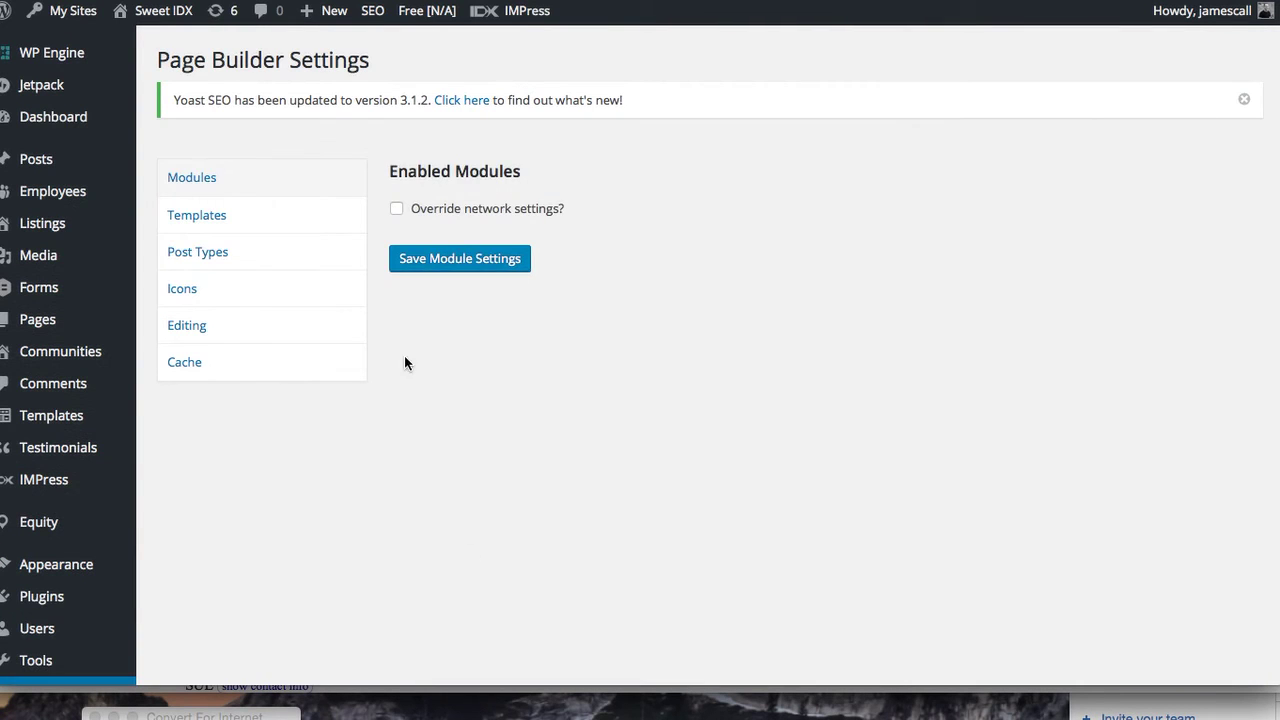
pyautogui.click(225, 252)
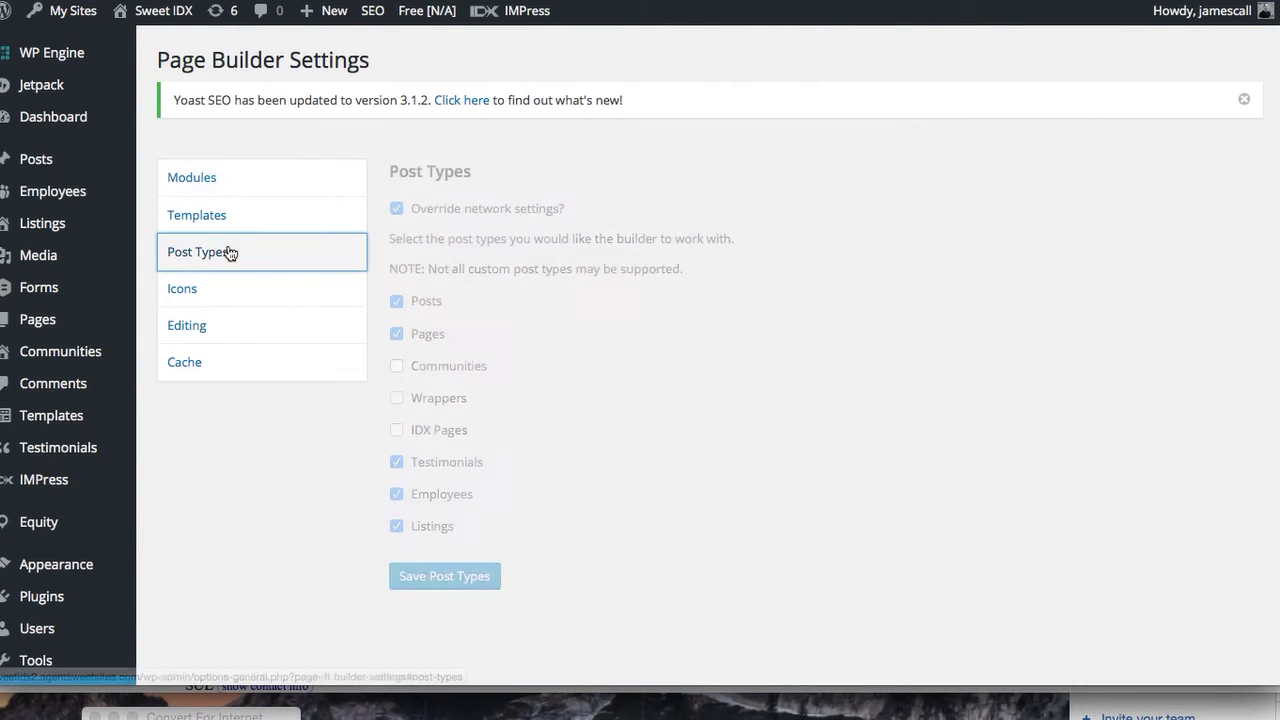
# Enable the page builder for Communities, Wrappers and IDX Pages, and save the post types
pyautogui.click(397, 366)
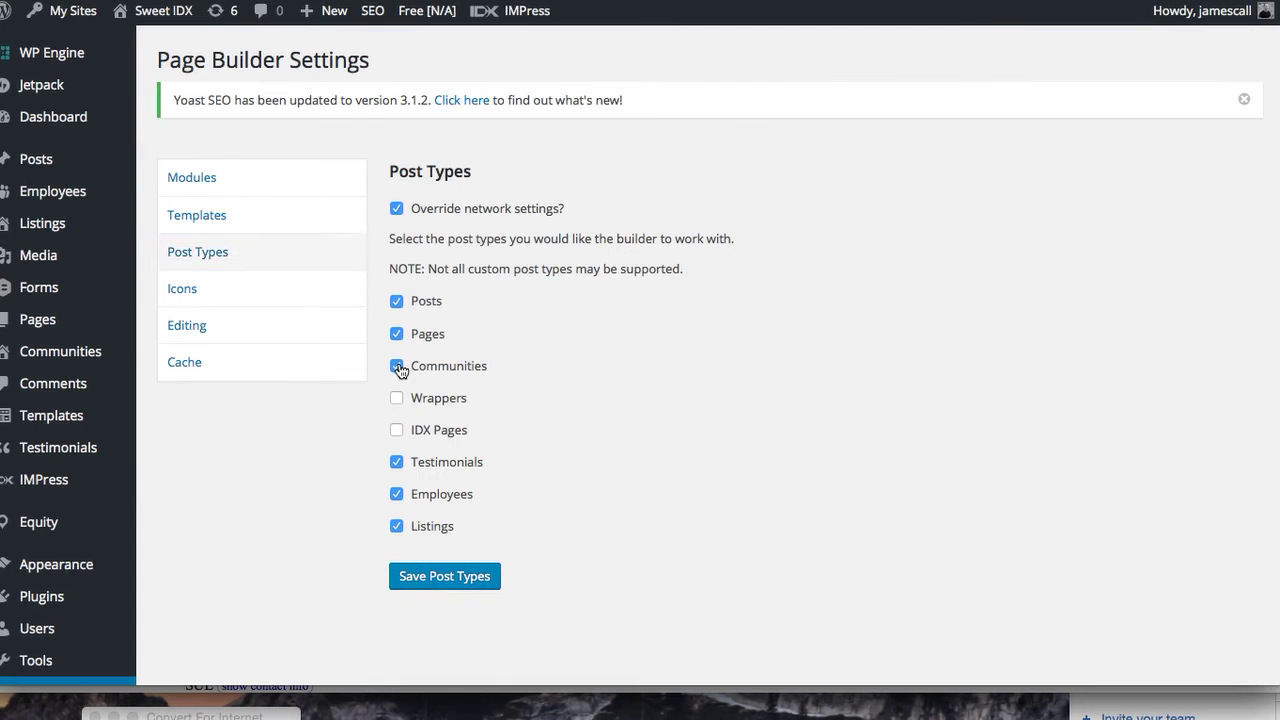
pyautogui.click(447, 568)
pyautogui.moveTo(447, 568); pyautogui.dragTo(492, 480)
pyautogui.click(397, 398)
pyautogui.click(397, 430)
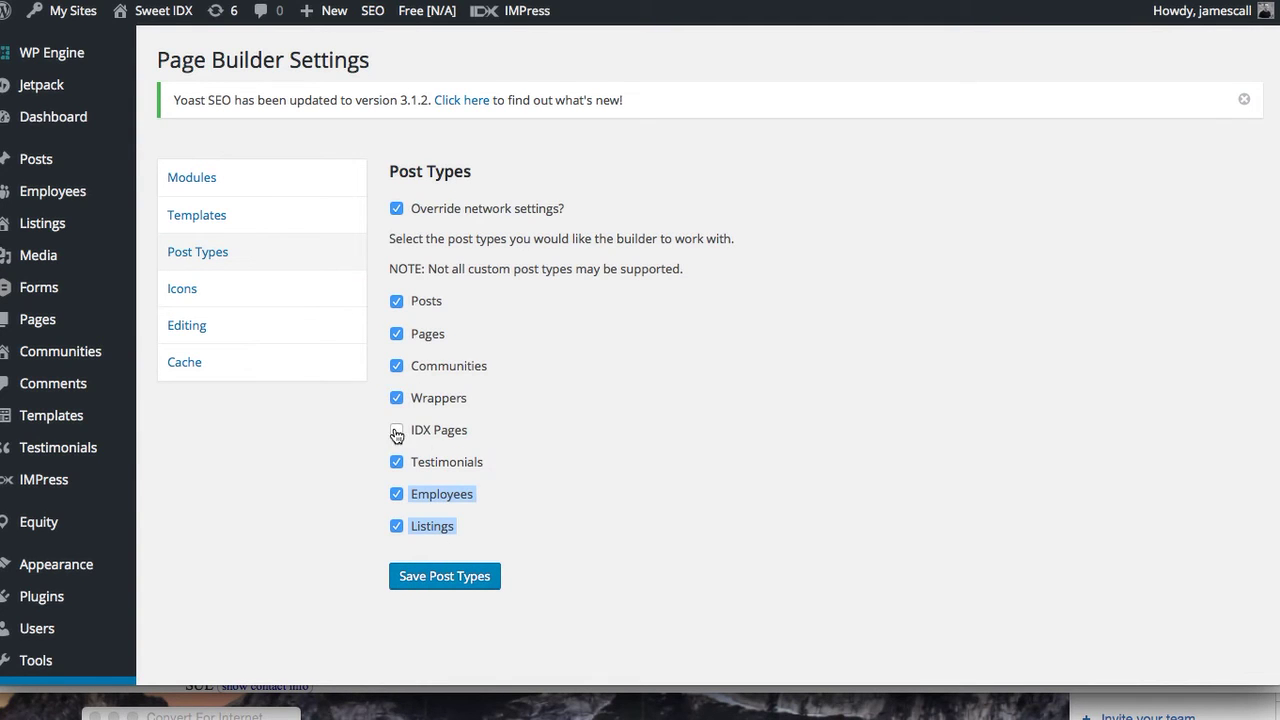
pyautogui.click(438, 576)
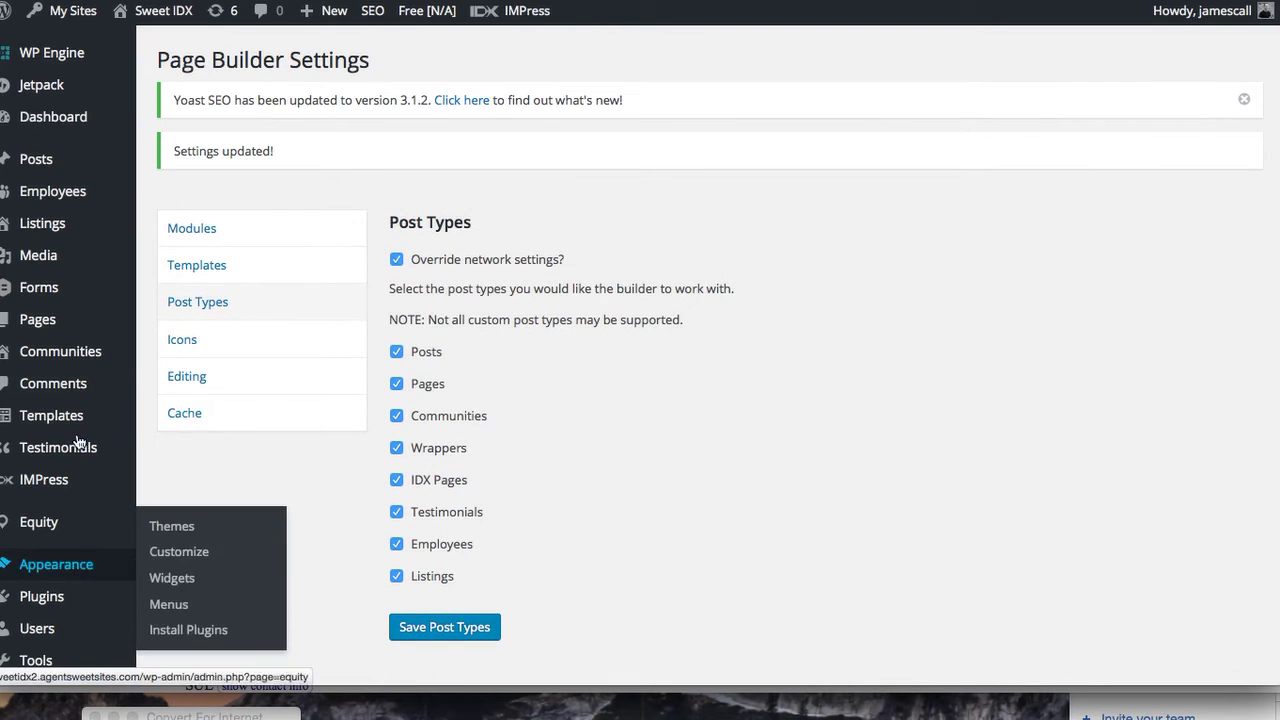
# Edit the Marietta community from All Communities and delete all of its body text
pyautogui.moveTo(75, 357)
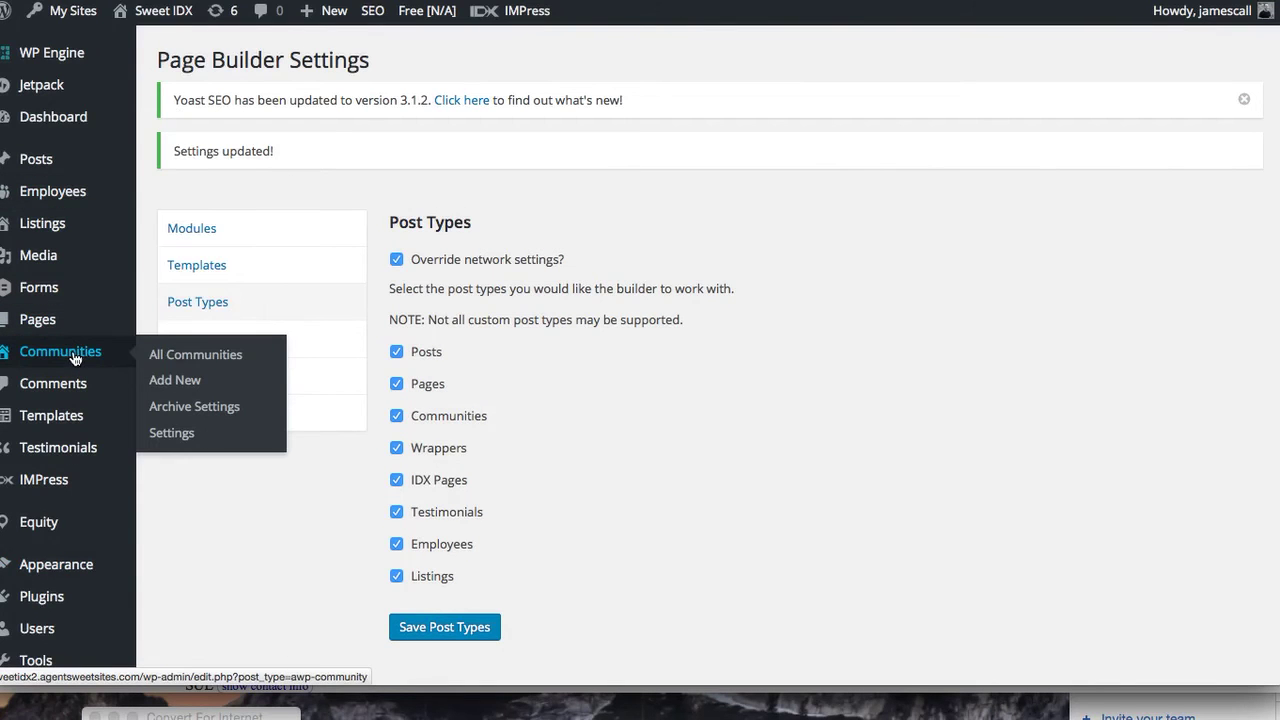
pyautogui.click(190, 364)
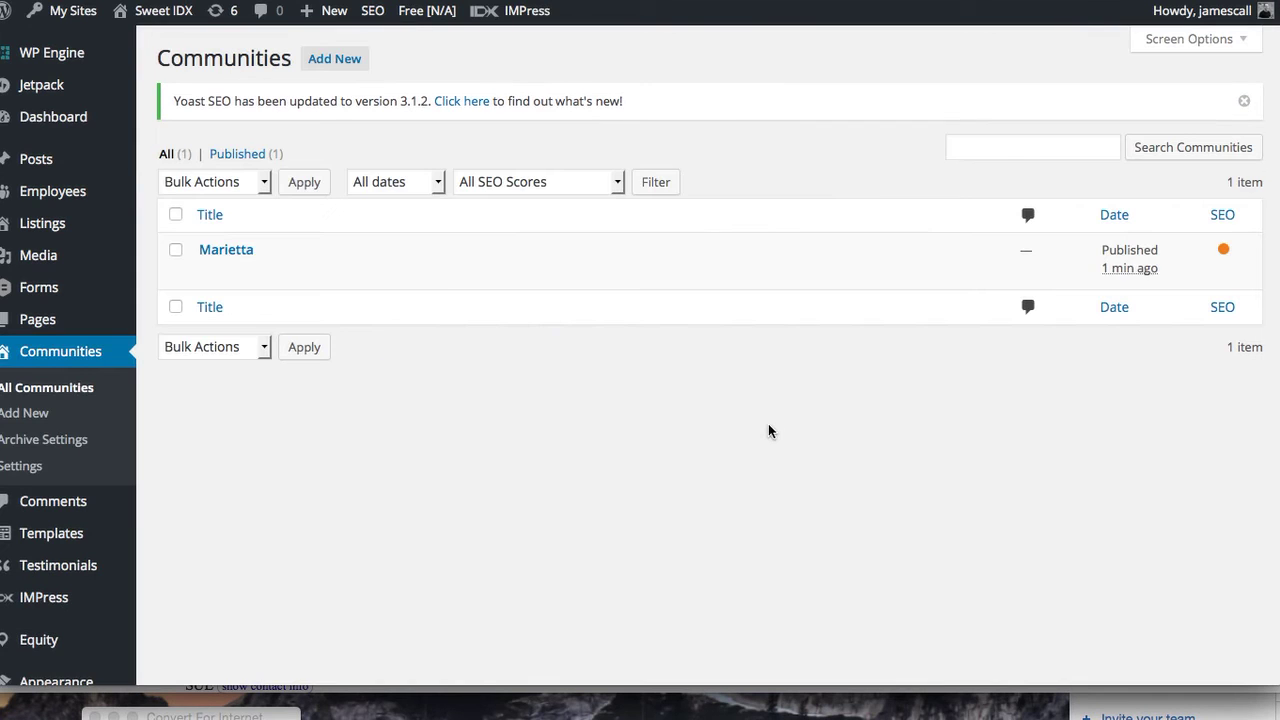
pyautogui.click(209, 272)
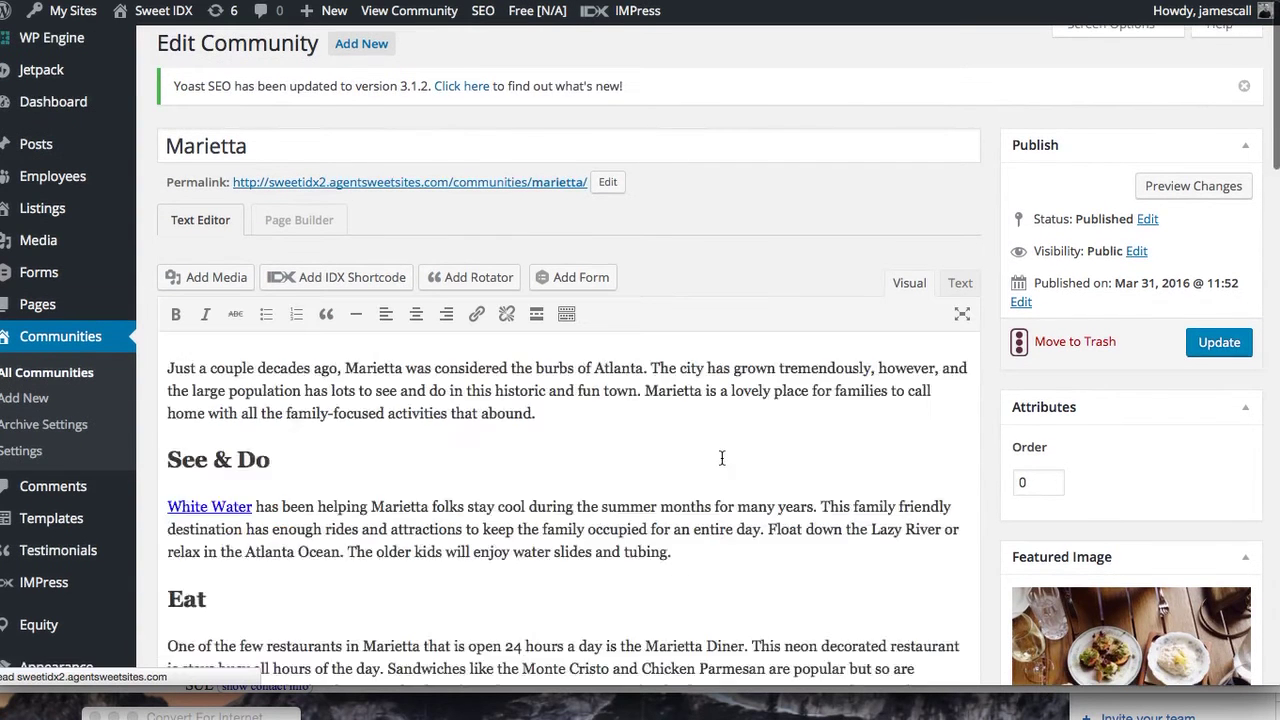
pyautogui.click(638, 459)
pyautogui.hotkey('ctrl', 'a')
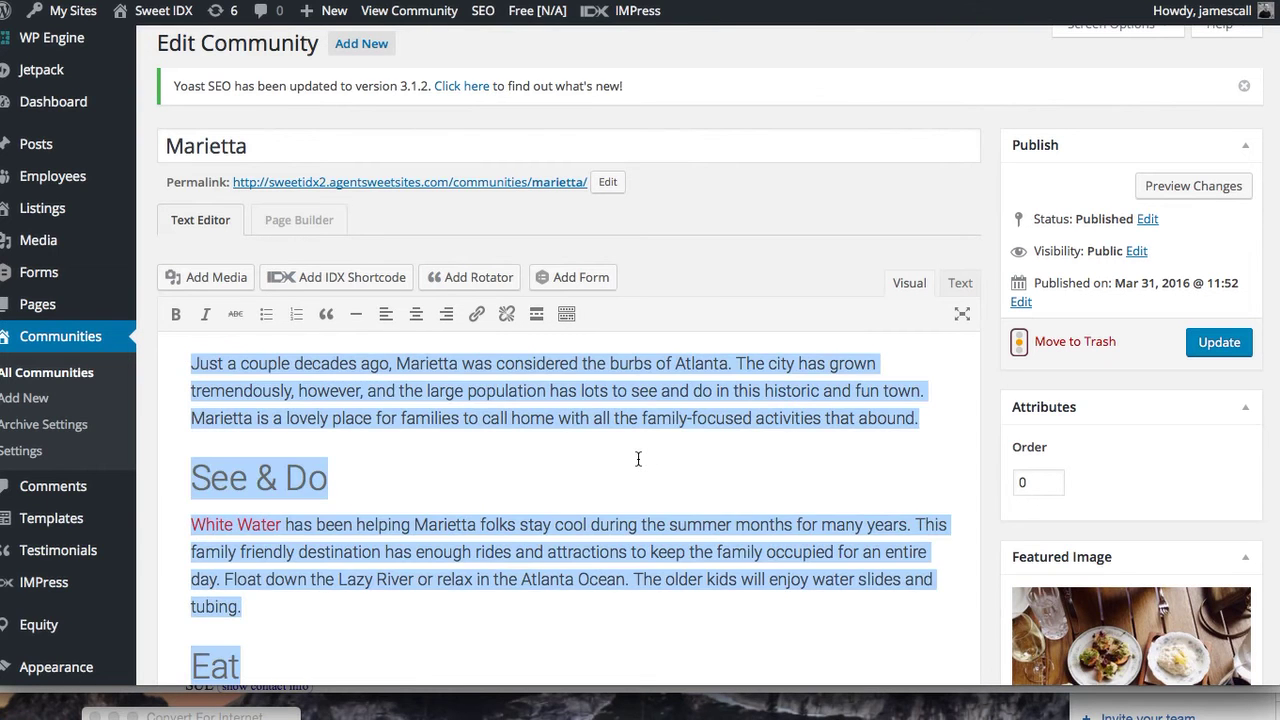
pyautogui.press('BackSpace')
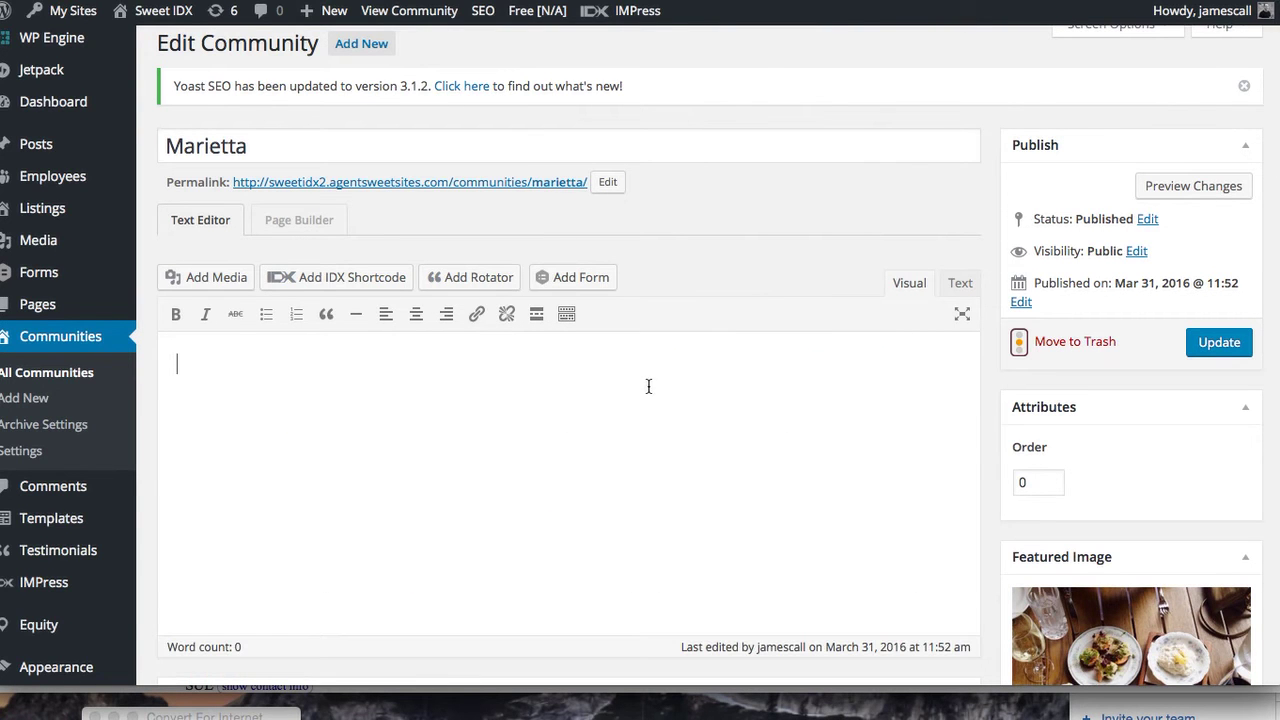
# Switch Marietta to Page Builder with the Blank template and drop an HTML module onto it
pyautogui.click(282, 220)
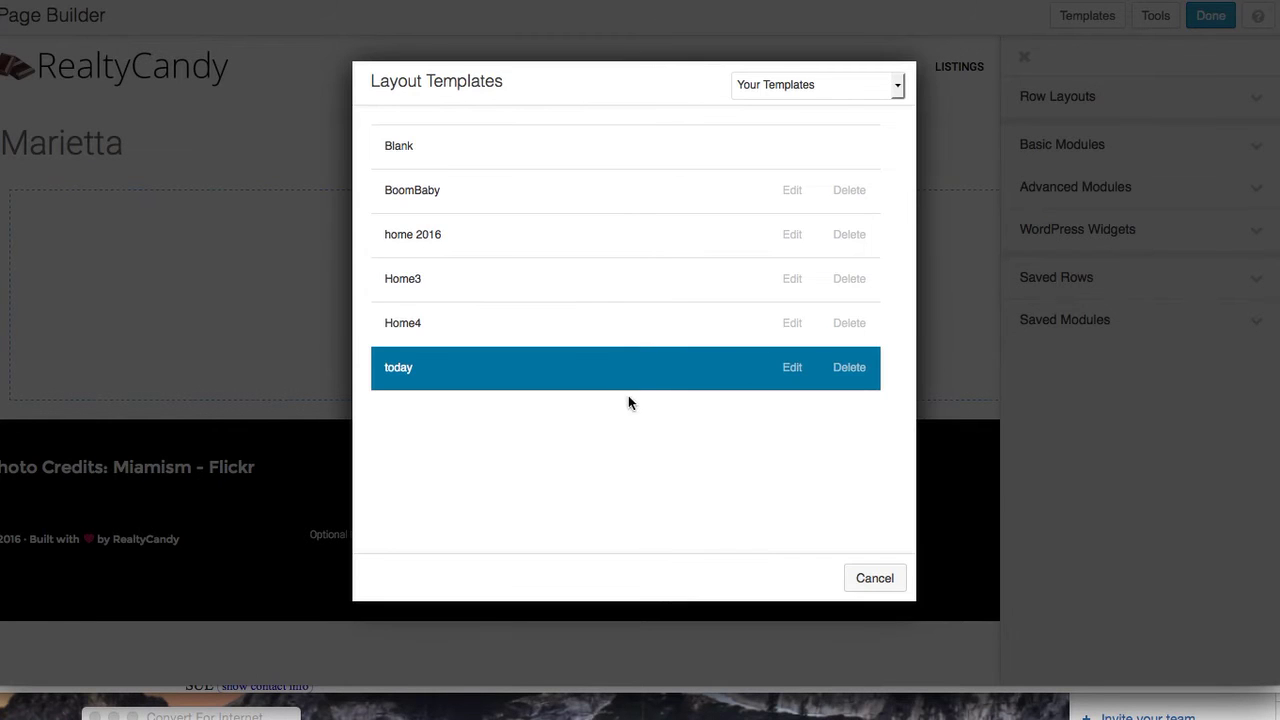
pyautogui.click(660, 140)
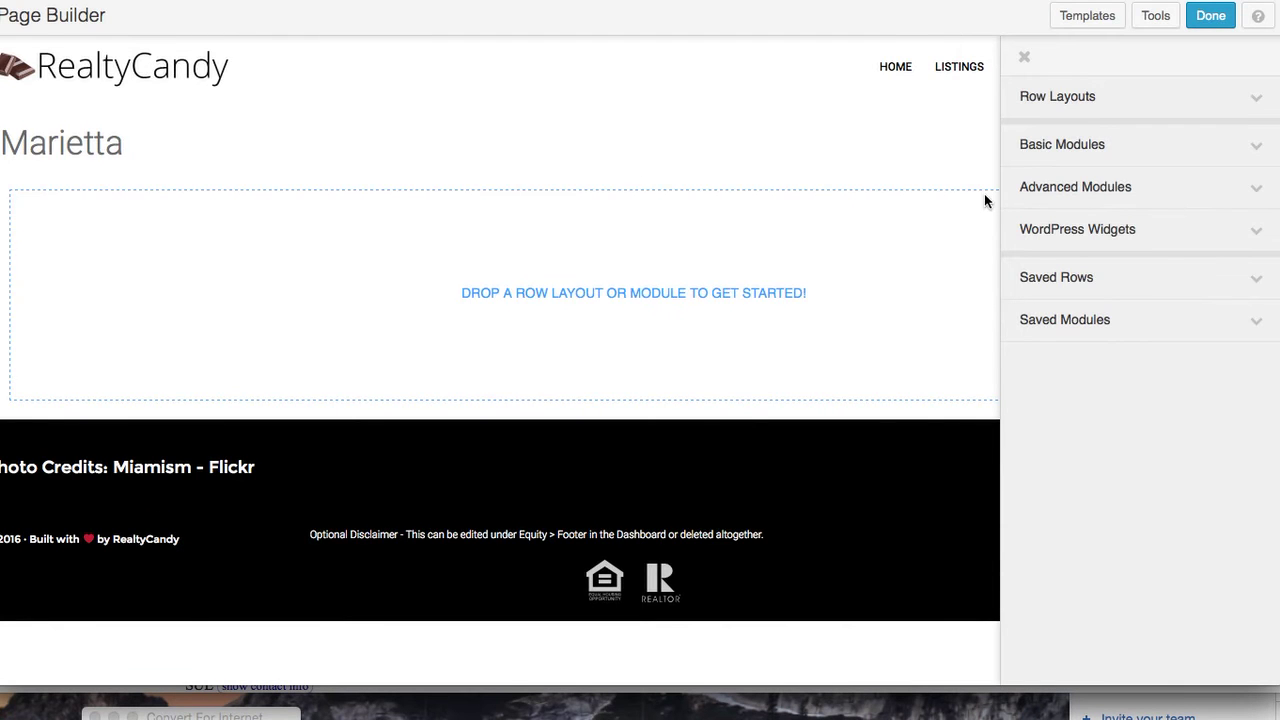
pyautogui.click(1259, 149)
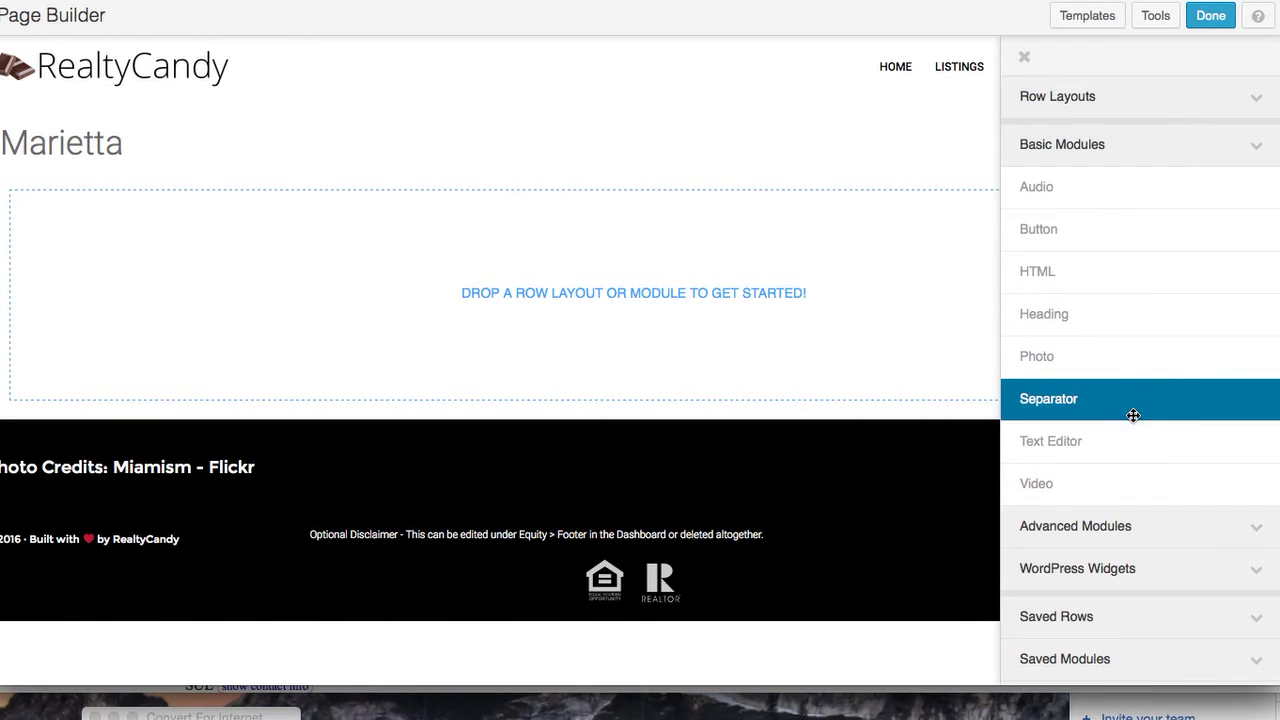
pyautogui.moveTo(1128, 280); pyautogui.dragTo(465, 284)
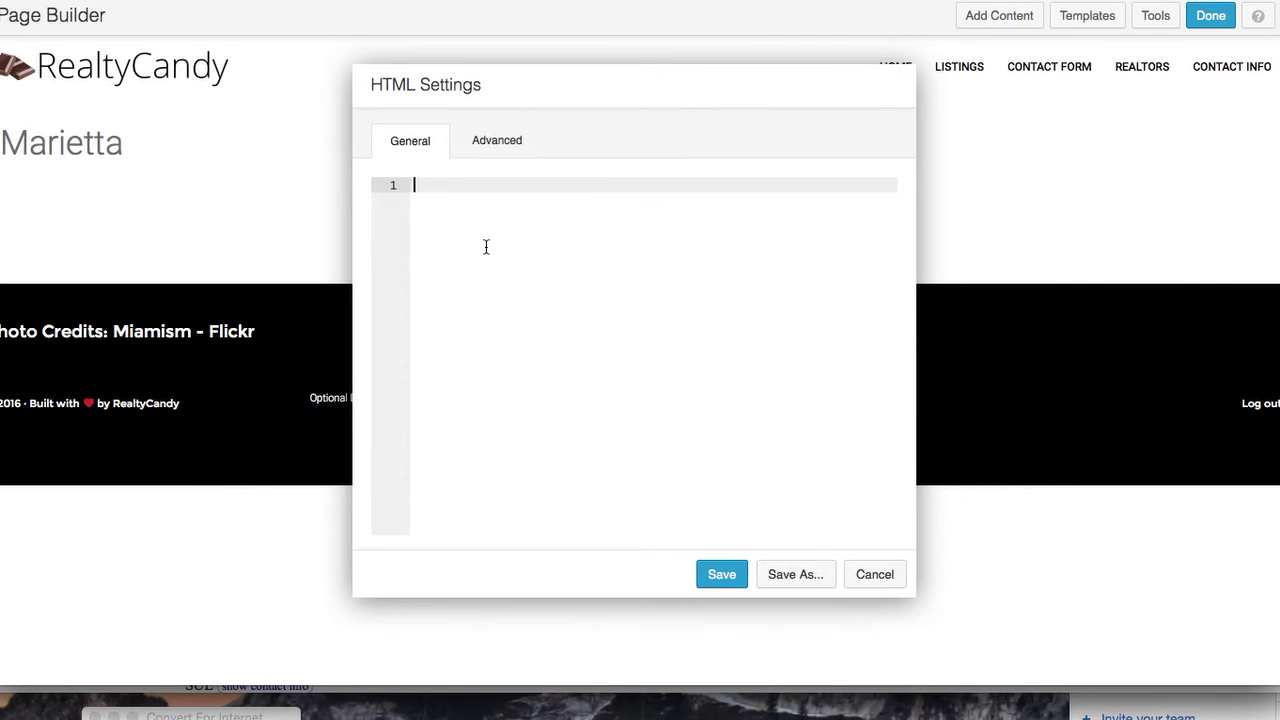
# Replace the HTML module with a Text Editor module holding the pasted Marietta article, and save it
pyautogui.press('super+v')
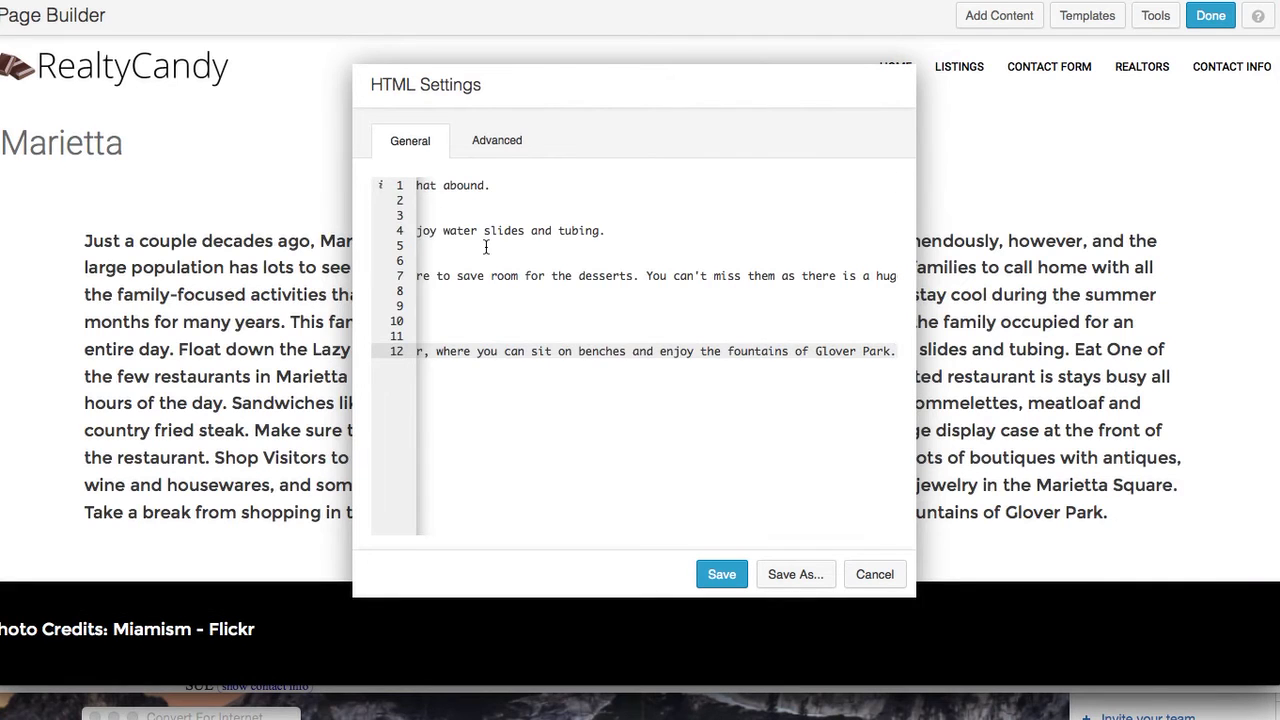
pyautogui.click(878, 575)
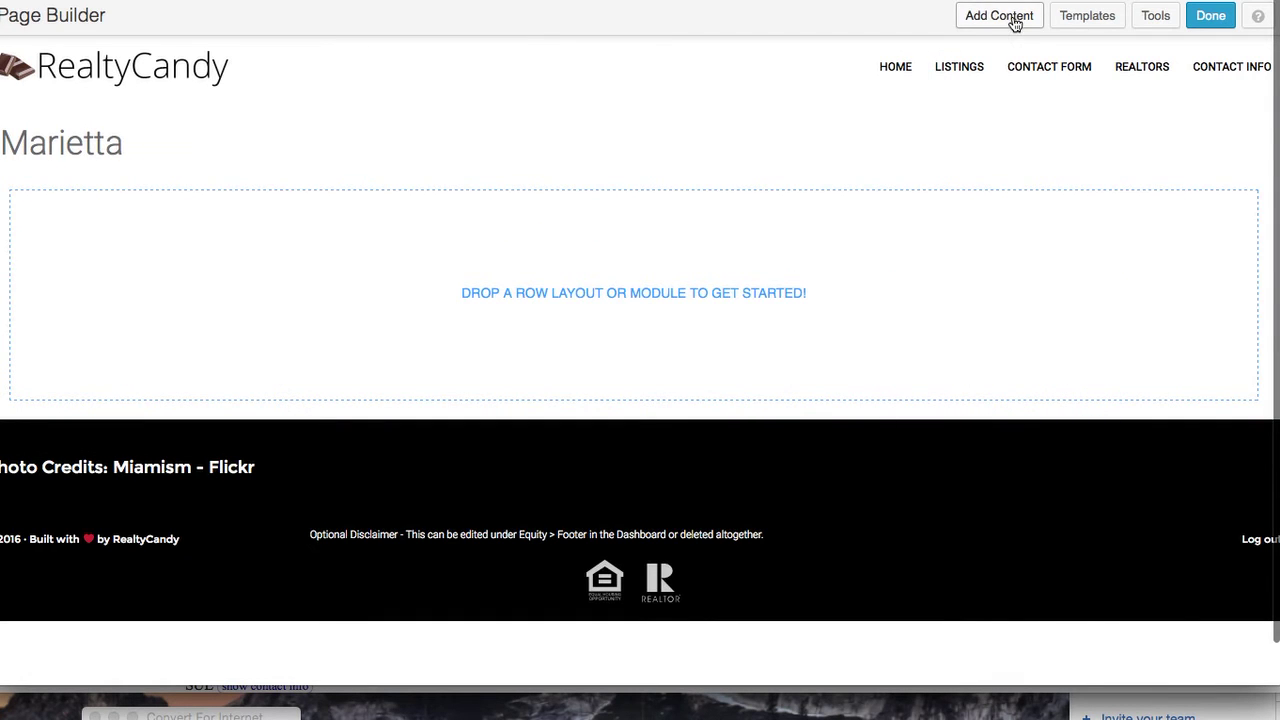
pyautogui.click(1012, 18)
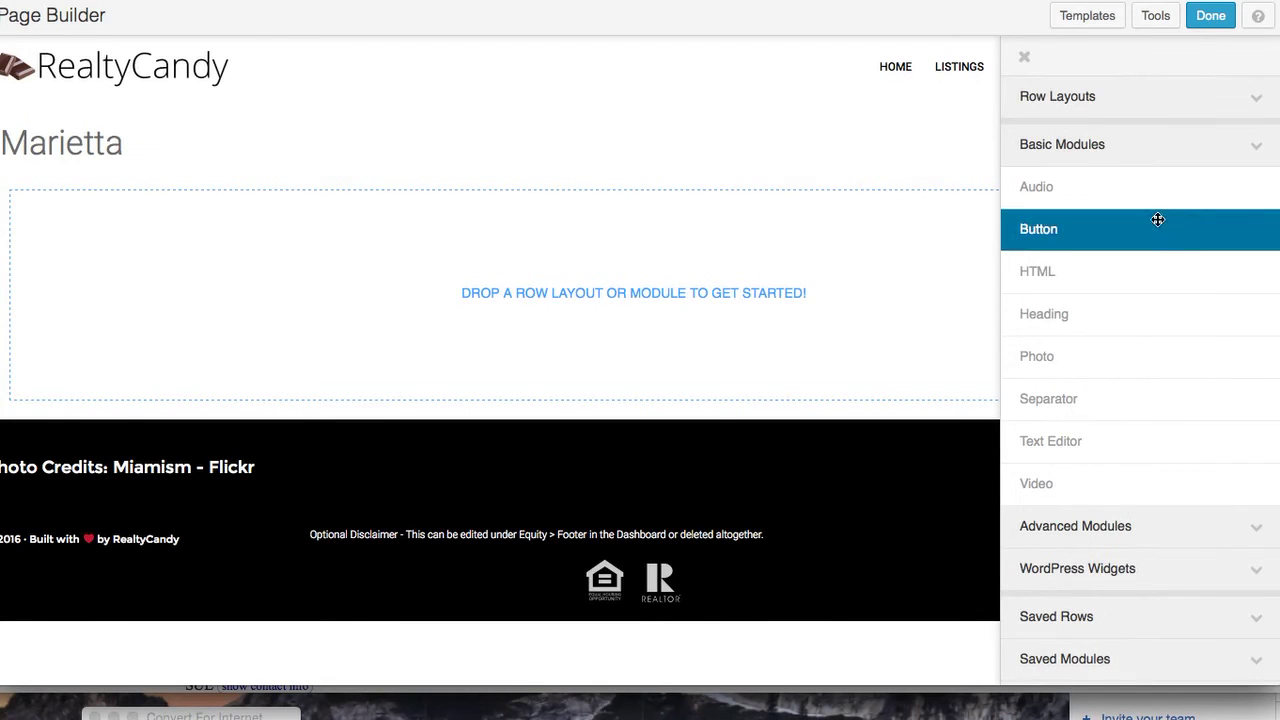
pyautogui.moveTo(1171, 443); pyautogui.dragTo(585, 262)
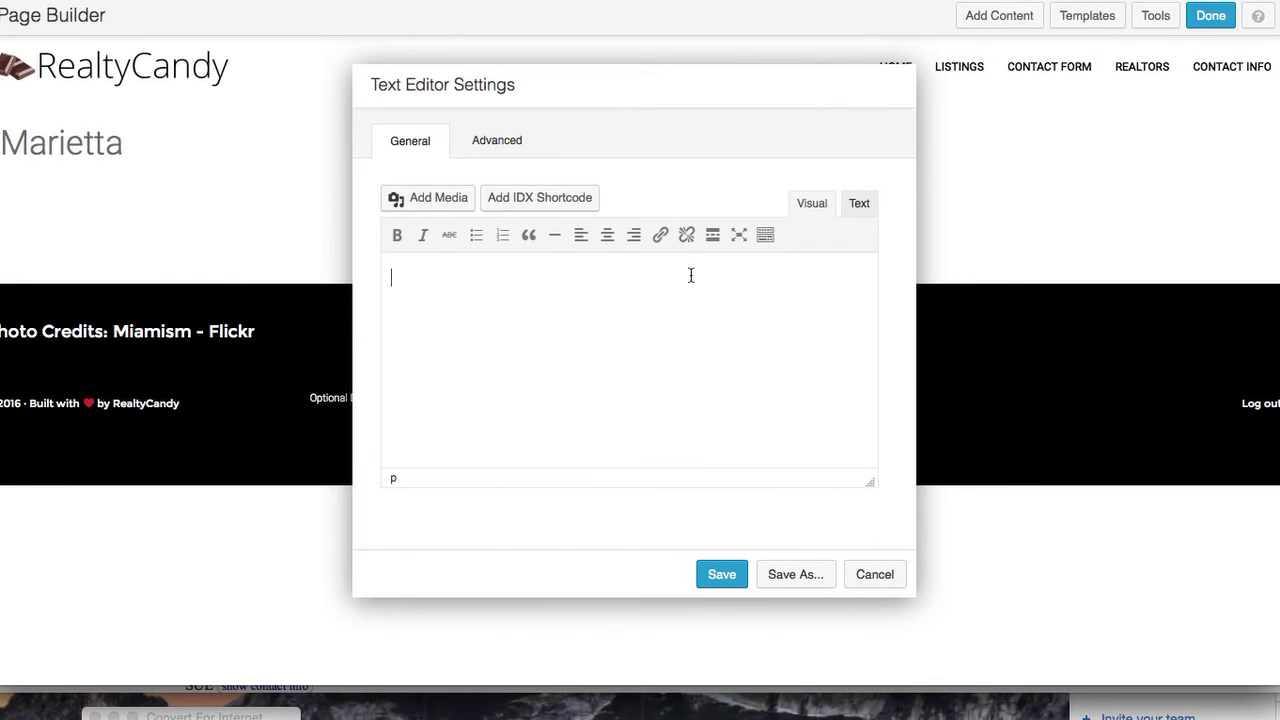
pyautogui.click(533, 341)
pyautogui.press('super+v')
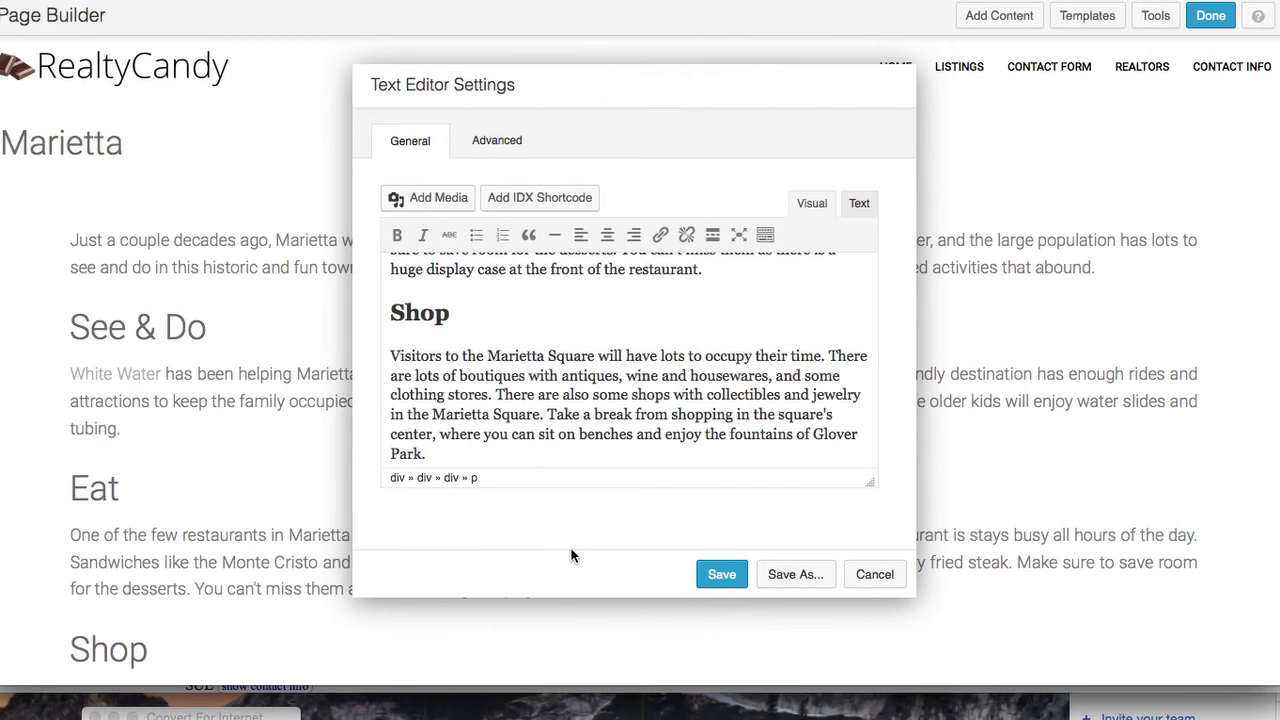
pyautogui.click(724, 578)
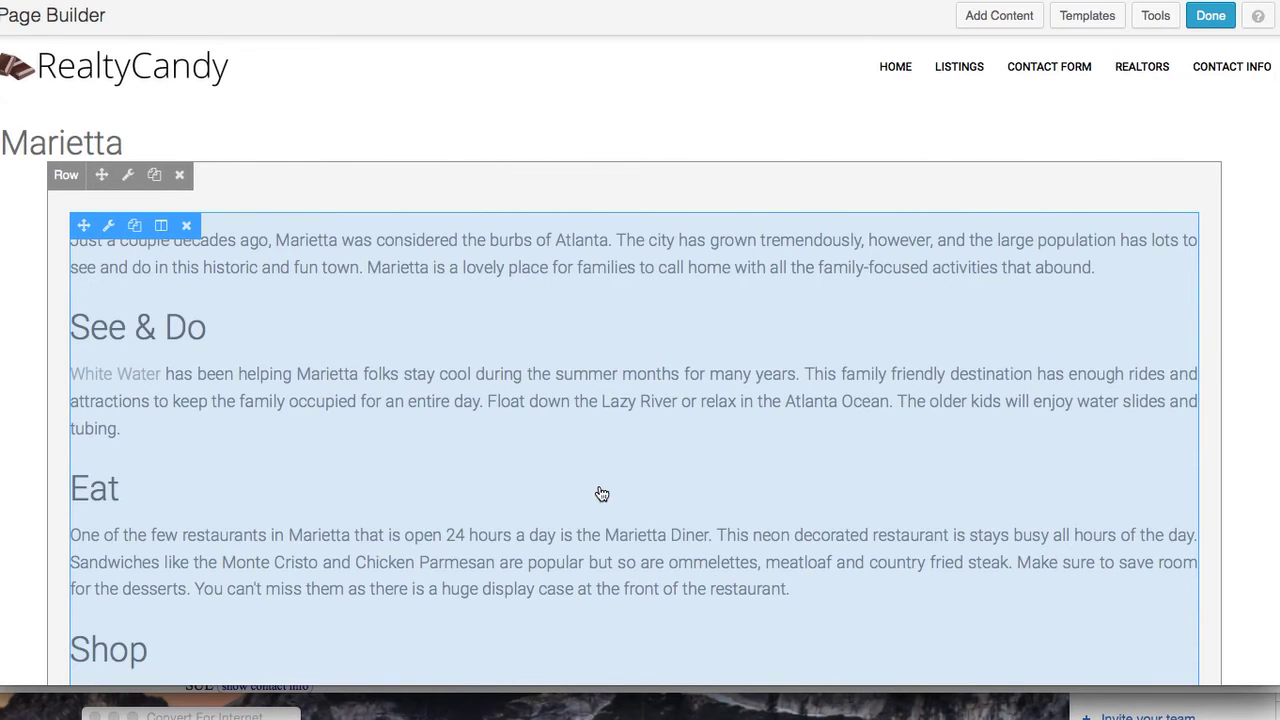
# Place a Photo module above the Marietta article text
pyautogui.scroll(-5, 600, 490)
pyautogui.scroll(5, 600, 490)
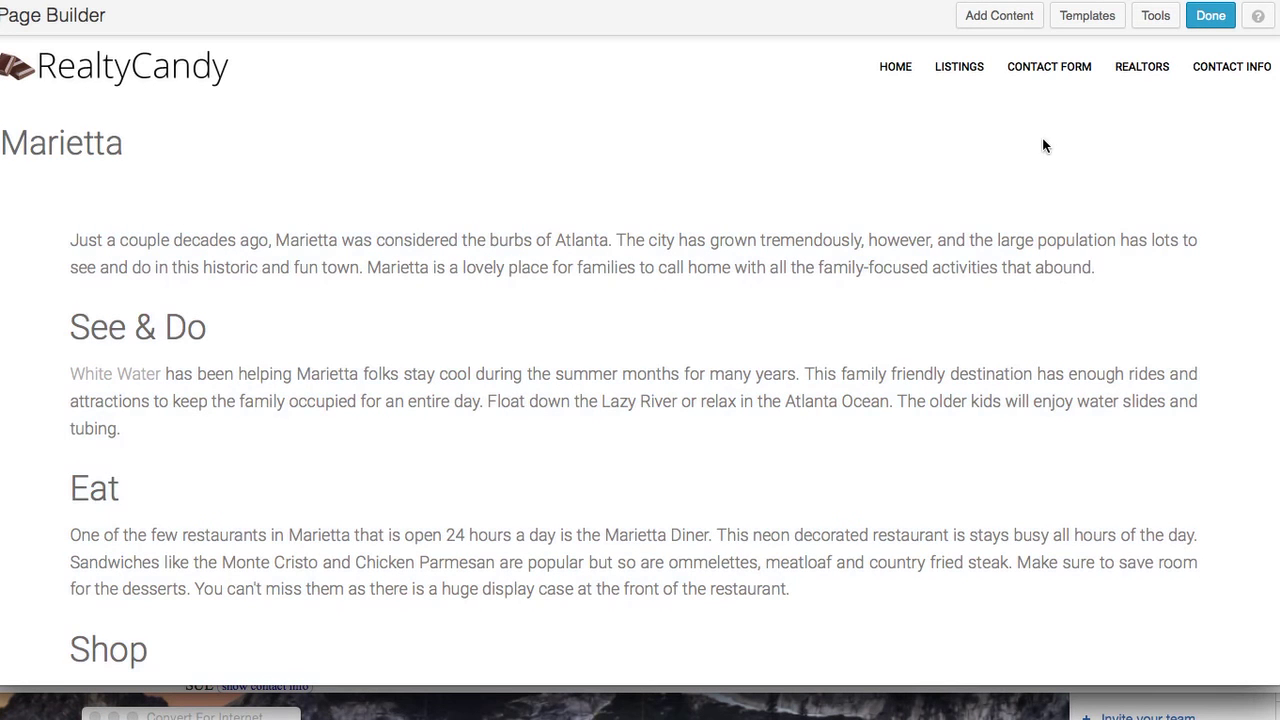
pyautogui.click(1012, 15)
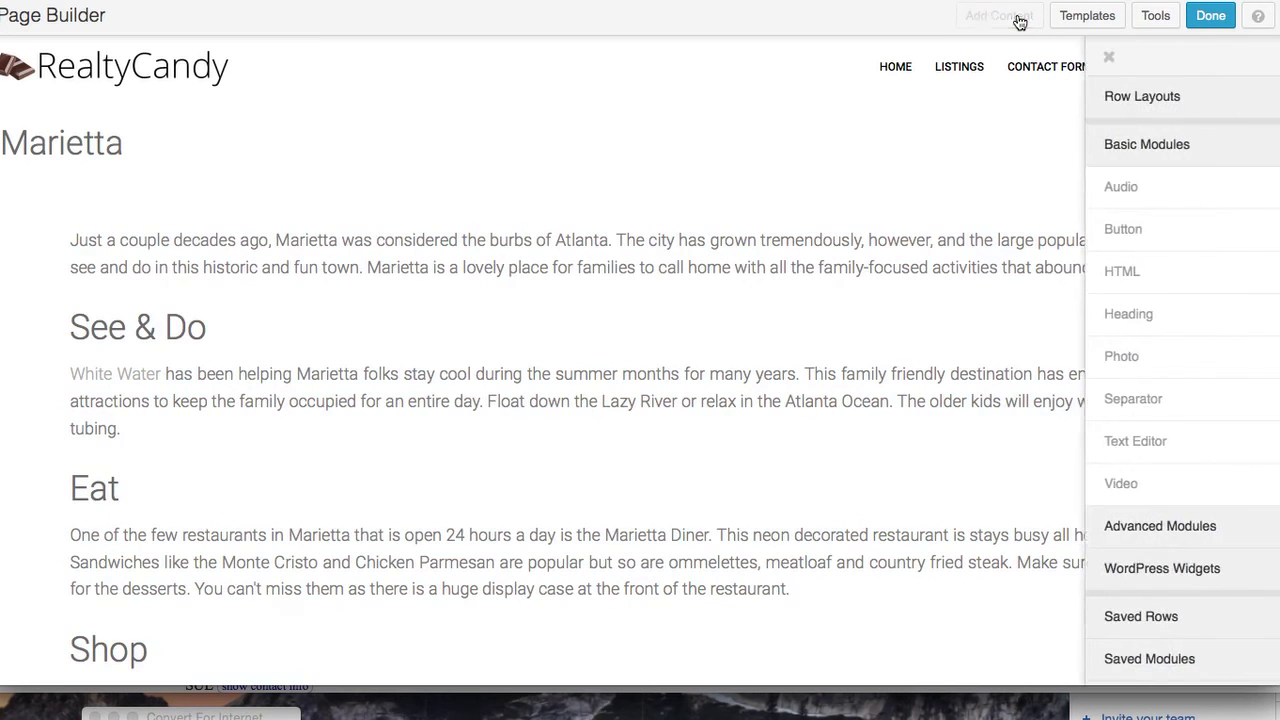
pyautogui.moveTo(1151, 345); pyautogui.dragTo(594, 181)
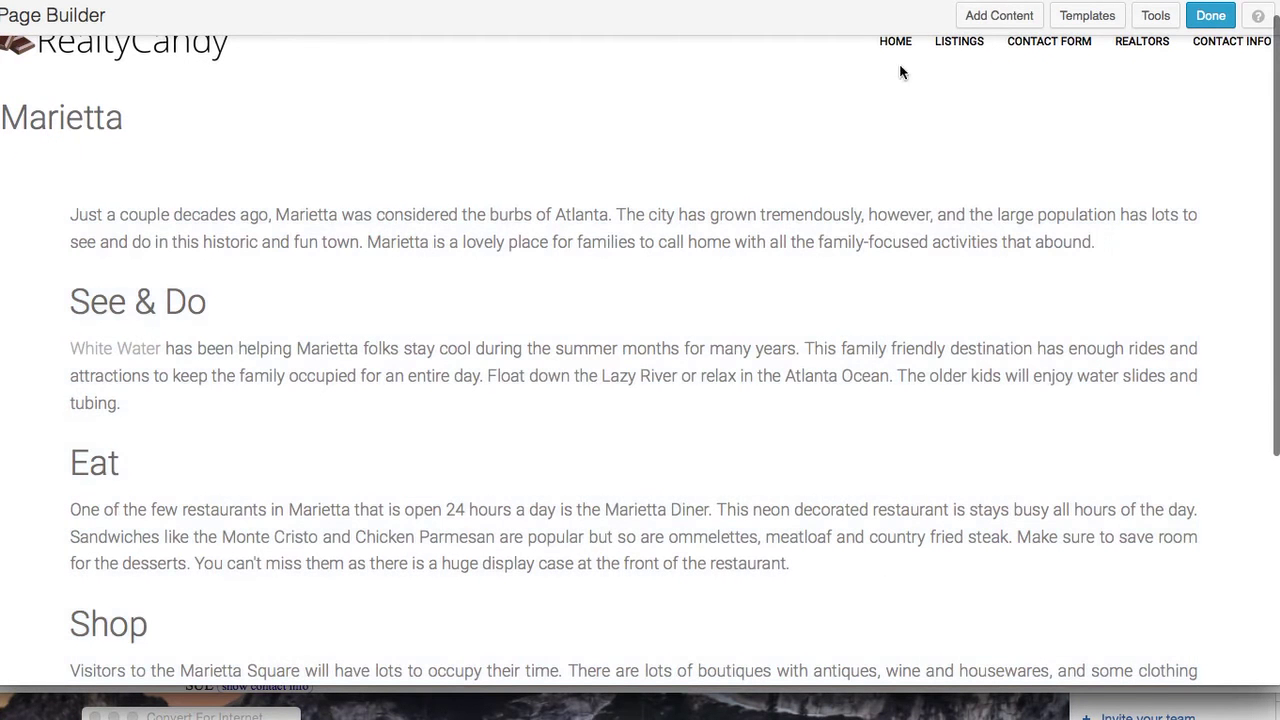
pyautogui.click(1000, 15)
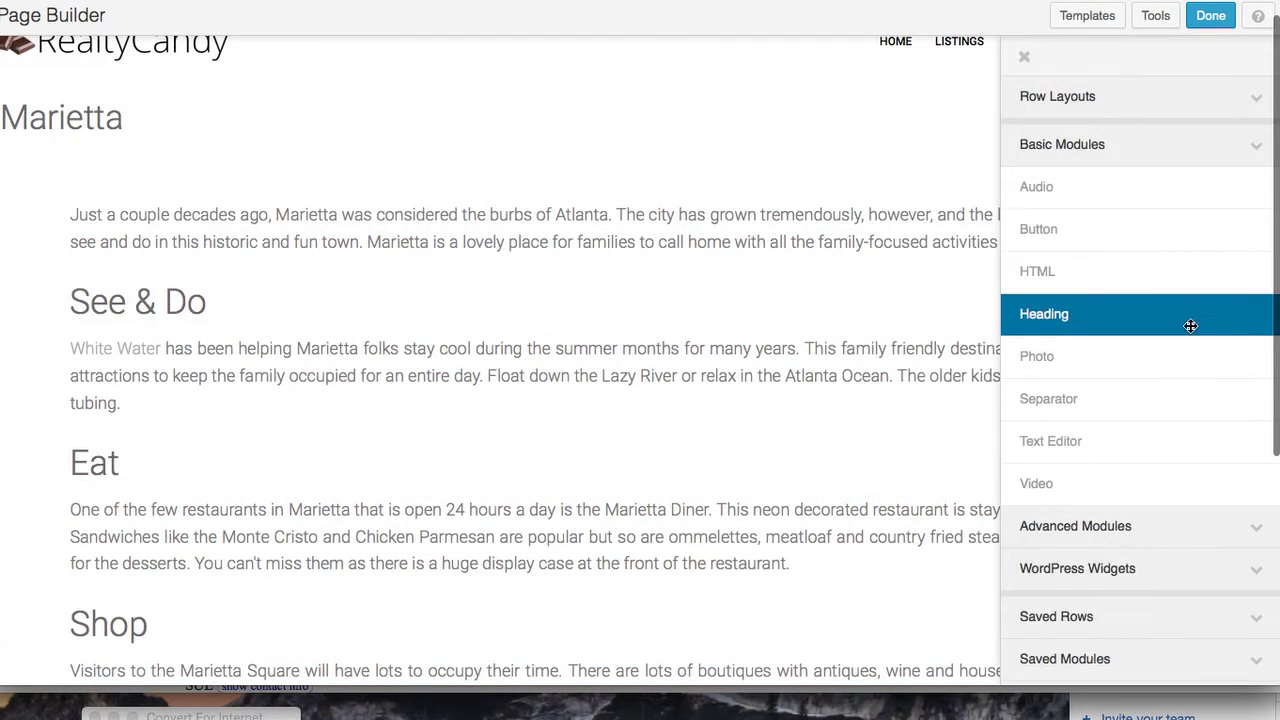
pyautogui.moveTo(1193, 347); pyautogui.dragTo(469, 203)
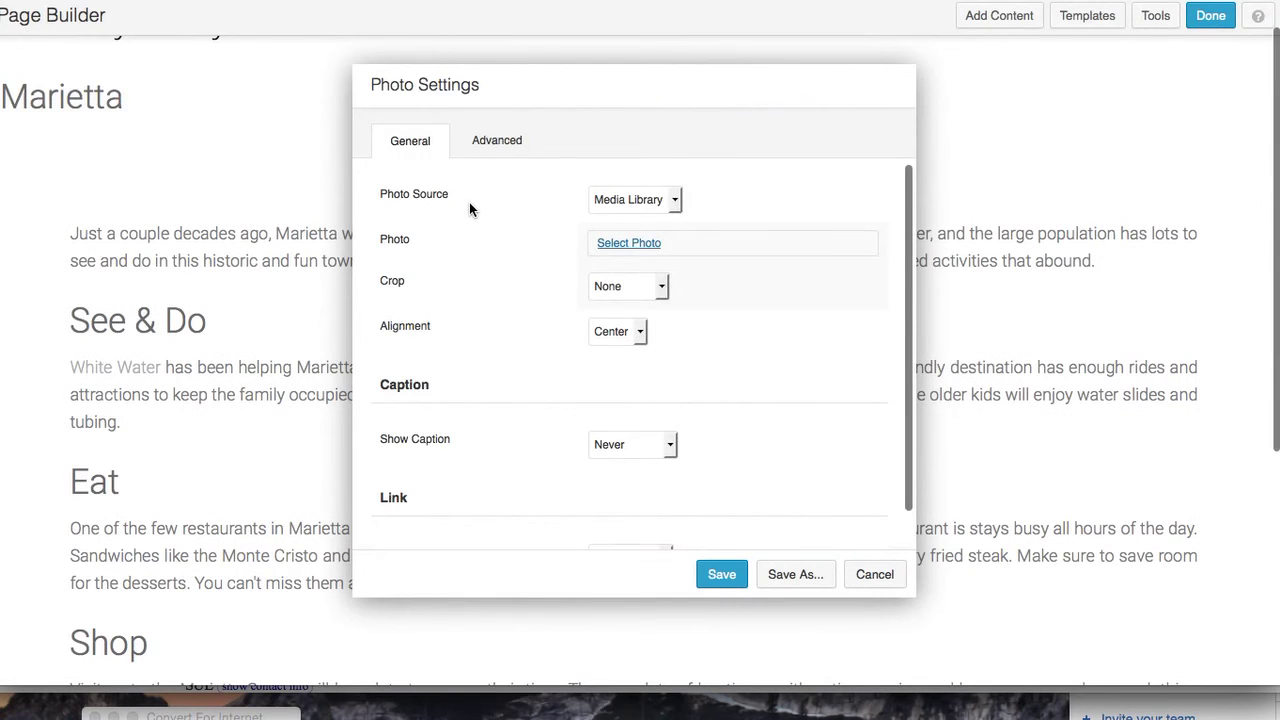
# Set the module's photo to dining-lunch-600 and crop it to Panorama
pyautogui.click(640, 248)
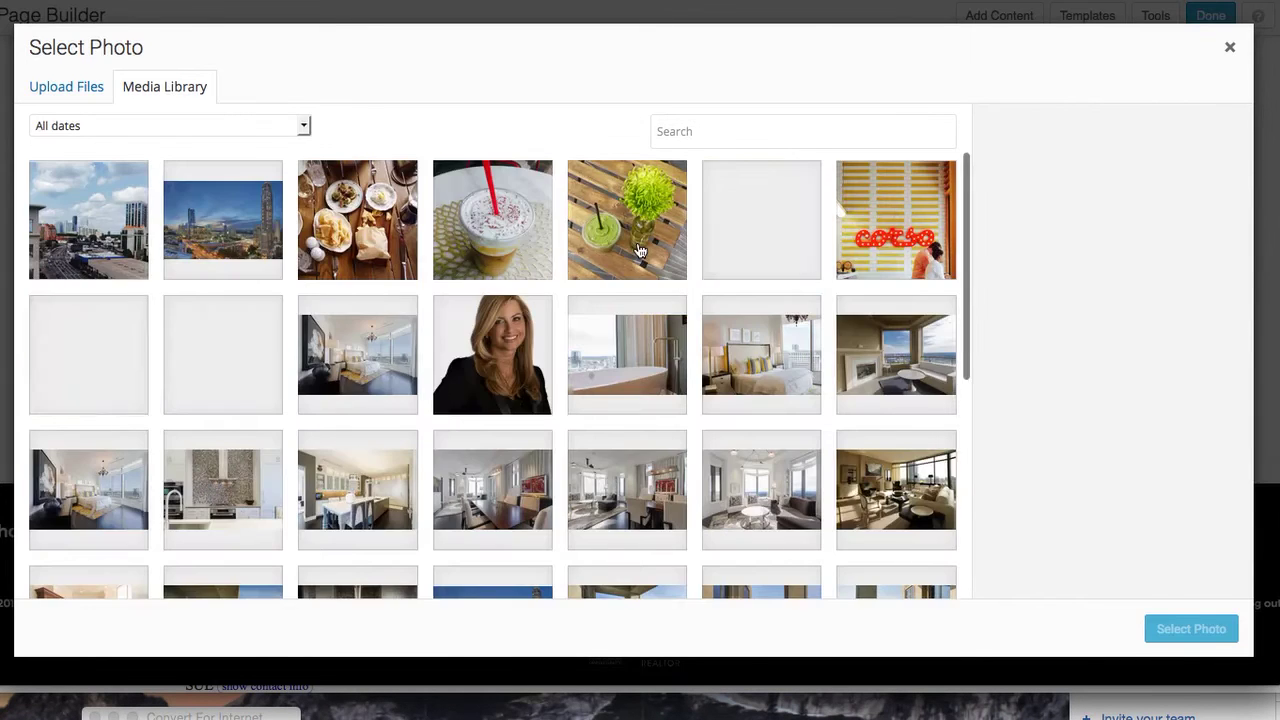
pyautogui.click(367, 252)
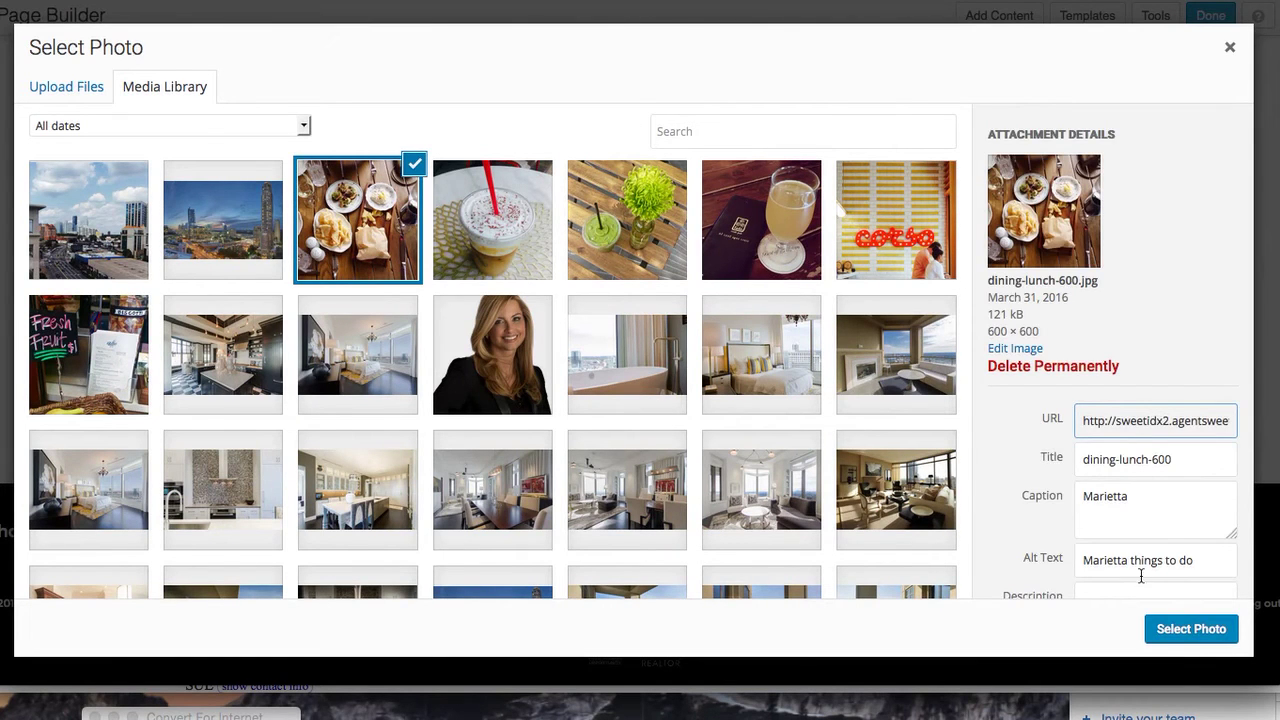
pyautogui.scroll(-4, 1166, 529)
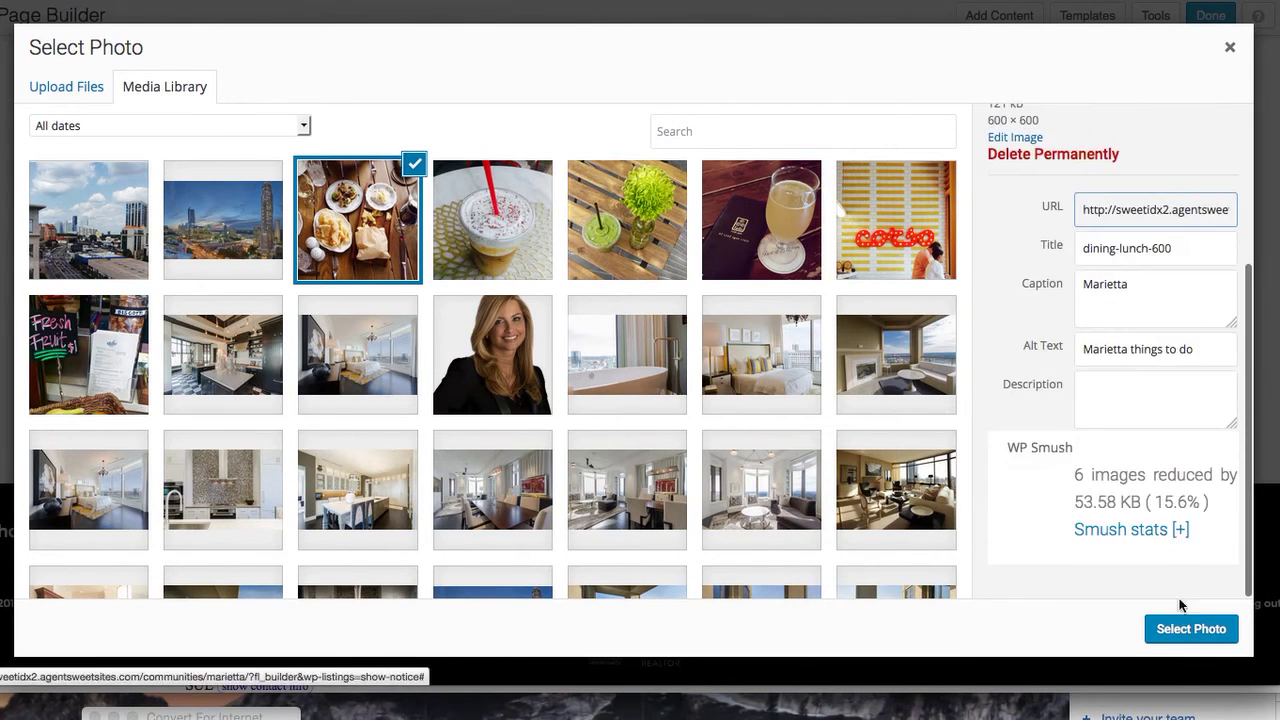
pyautogui.click(1191, 630)
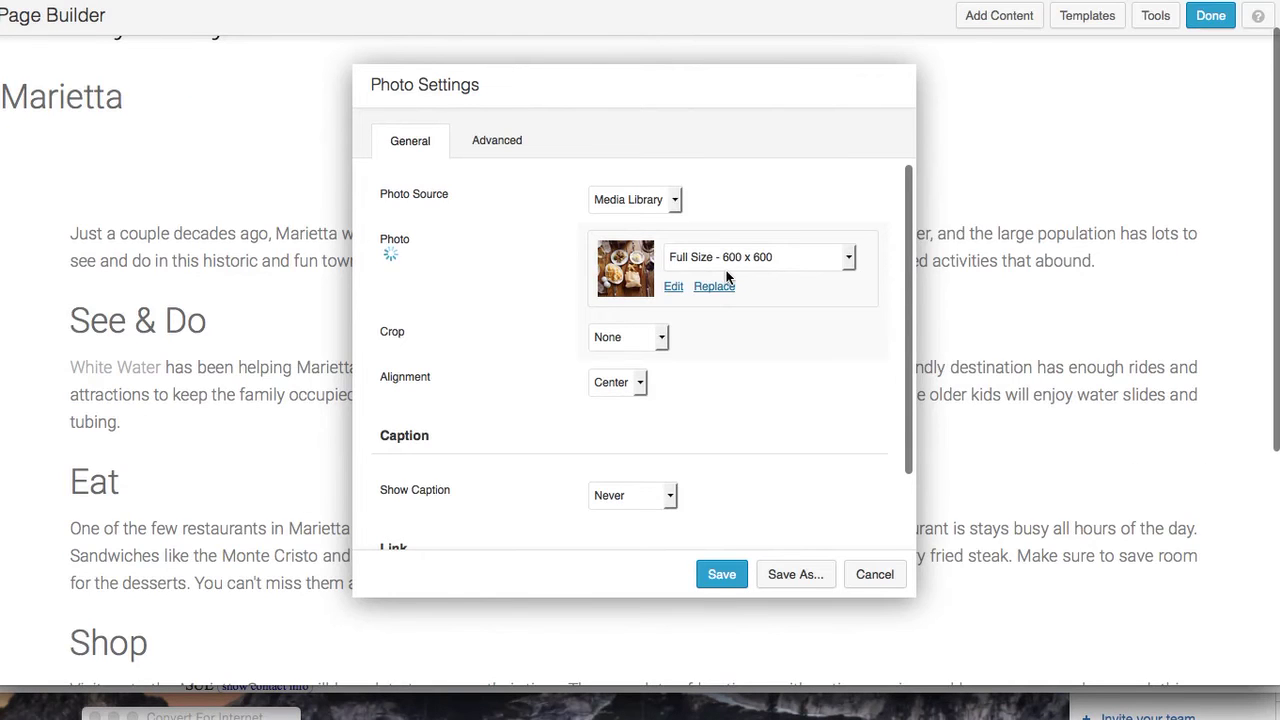
pyautogui.click(663, 338)
pyautogui.click(655, 382)
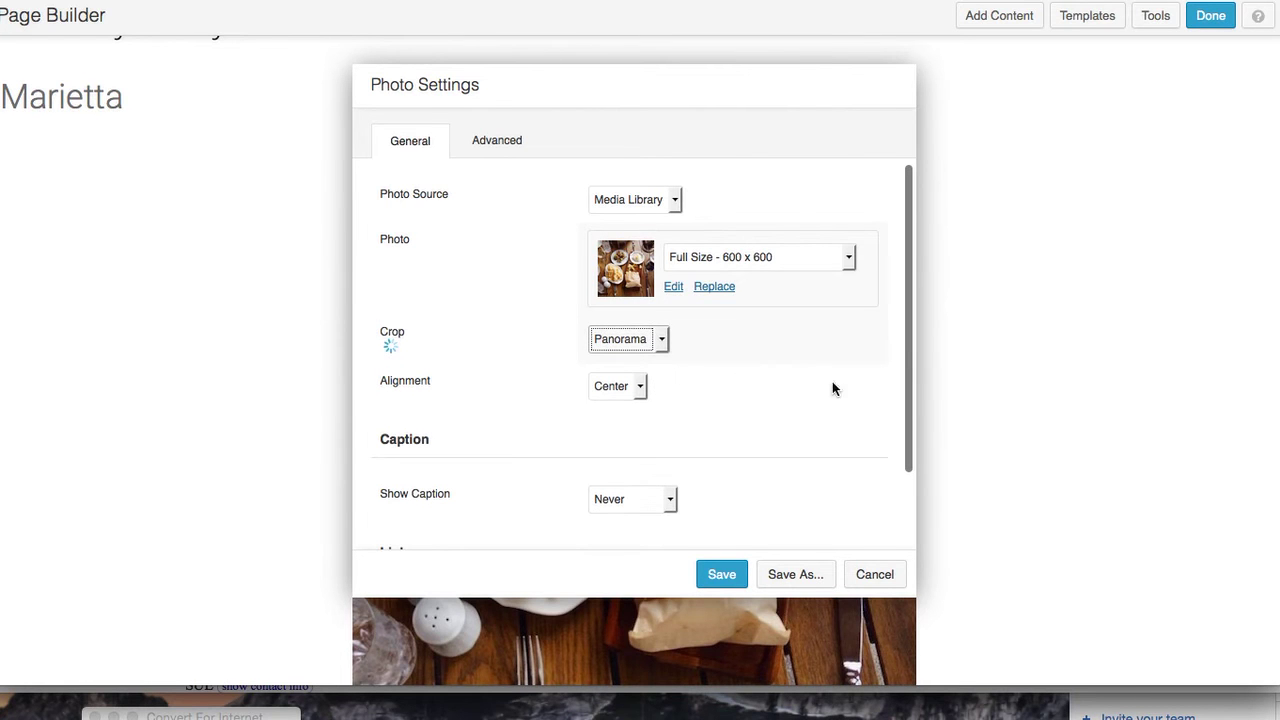
pyautogui.scroll(-1, 862, 426)
pyautogui.scroll(-2, 862, 427)
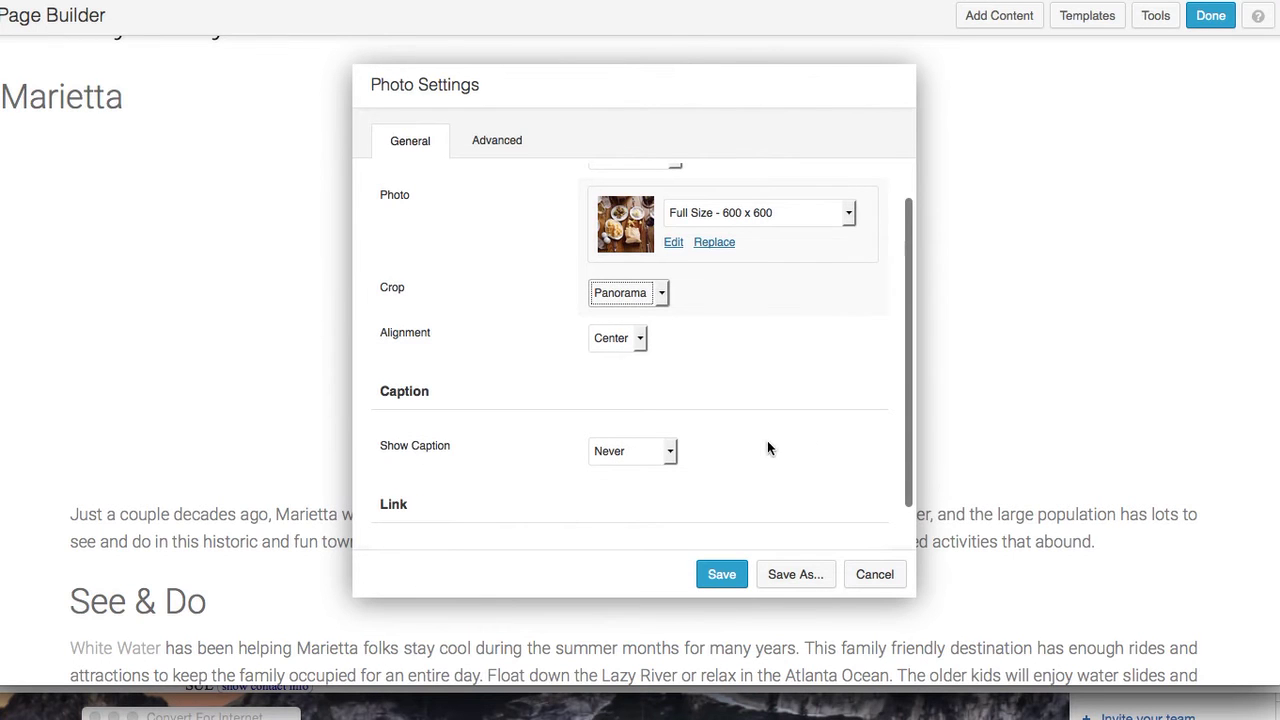
pyautogui.scroll(-3, 768, 442)
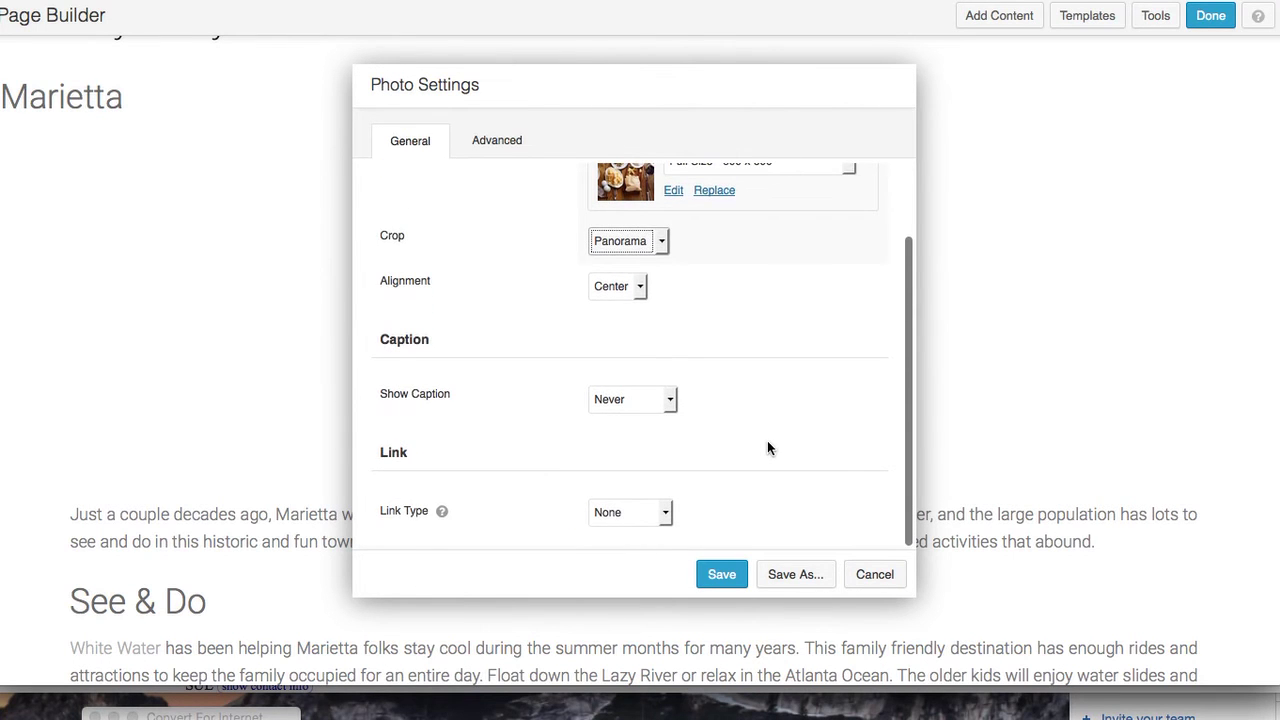
pyautogui.scroll(5, 768, 442)
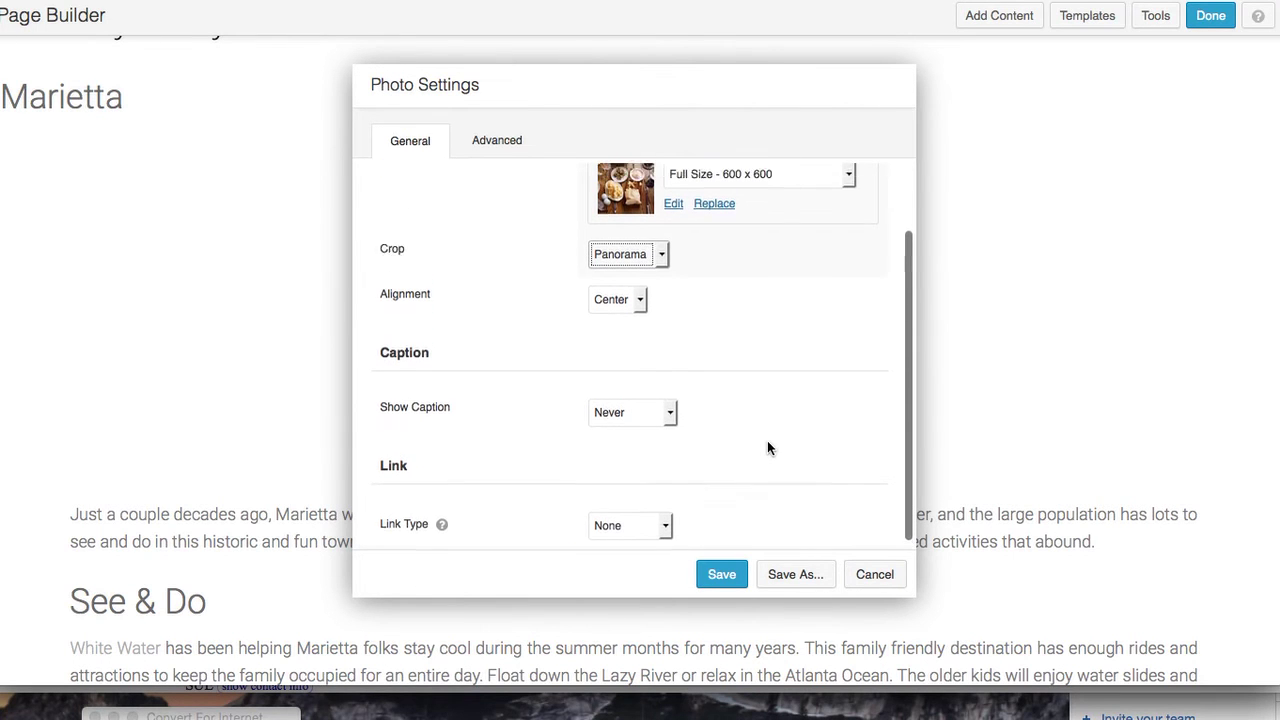
# Give the photo a Fade In animation with a 0.5-second delay, display Always, and save
pyautogui.click(502, 148)
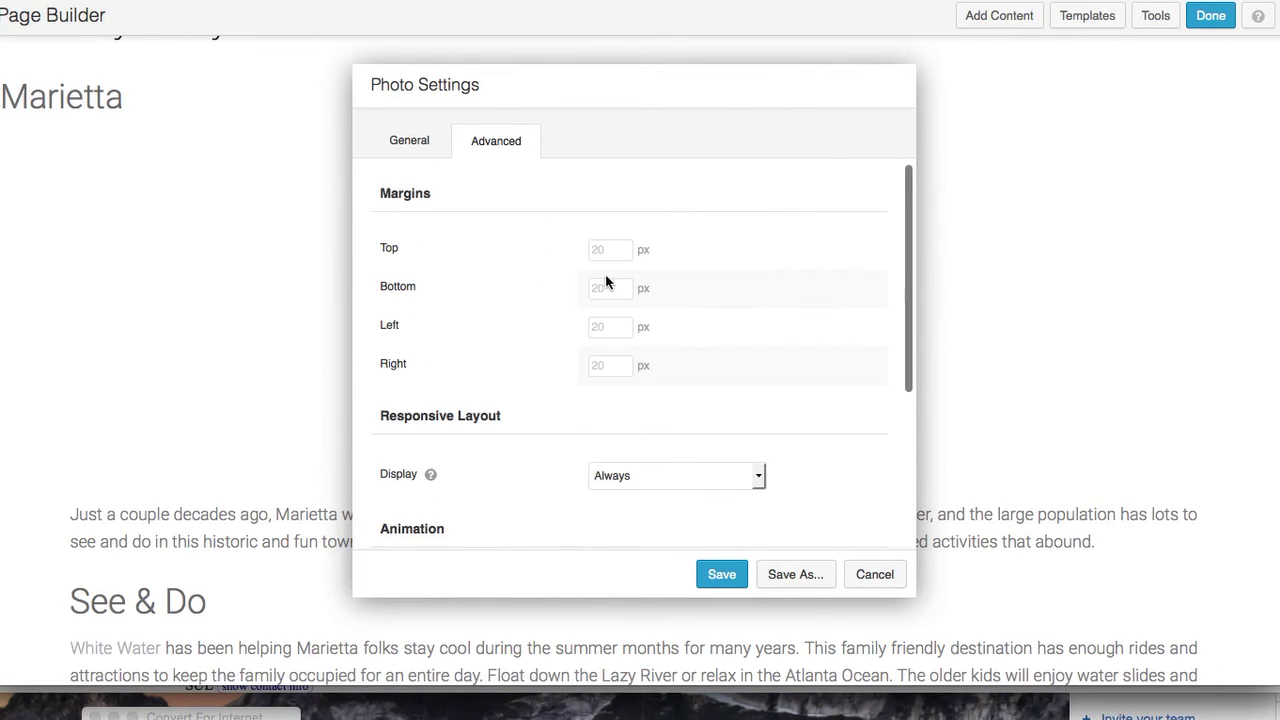
pyautogui.scroll(-5, 626, 409)
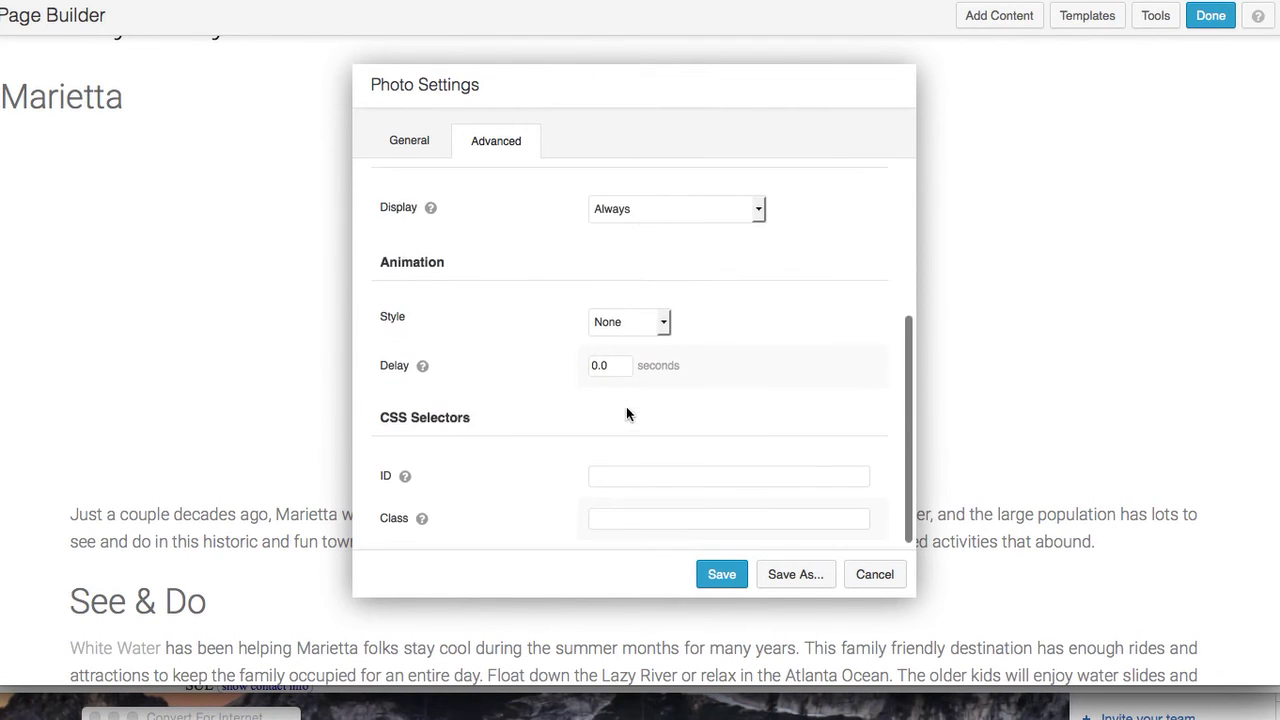
pyautogui.scroll(1, 619, 233)
pyautogui.scroll(1, 619, 238)
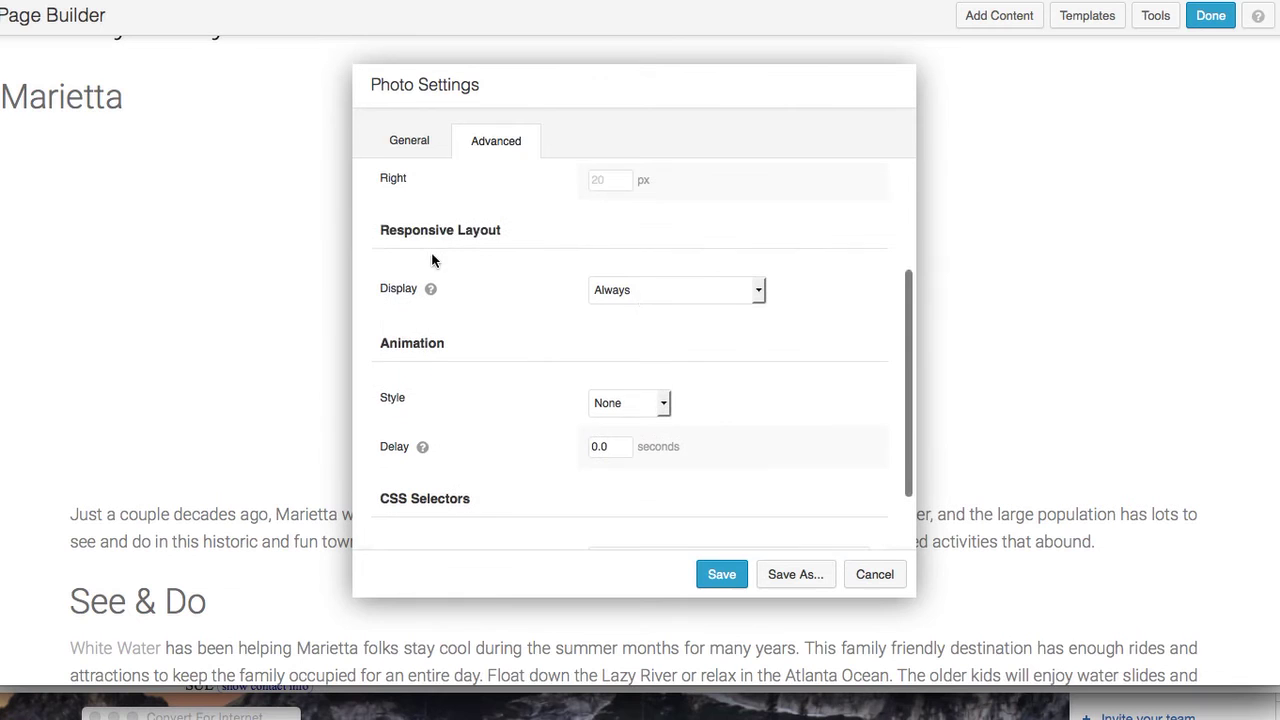
pyautogui.click(669, 290)
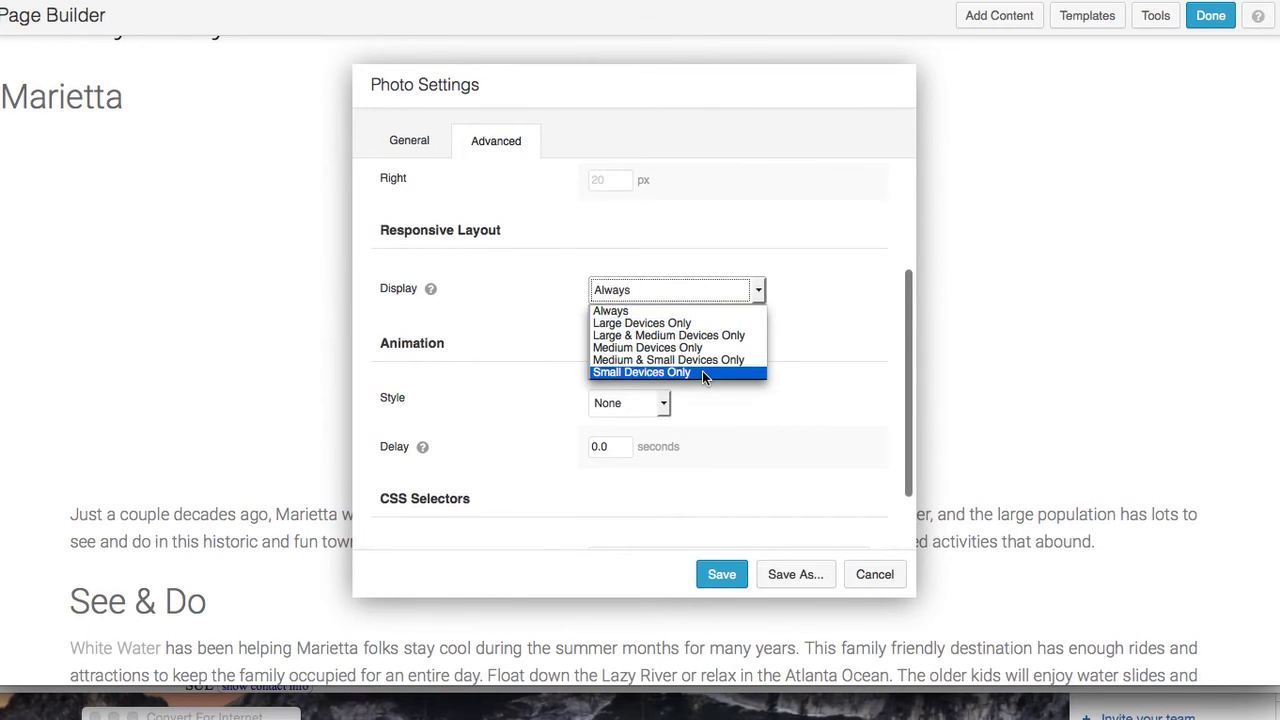
pyautogui.click(815, 337)
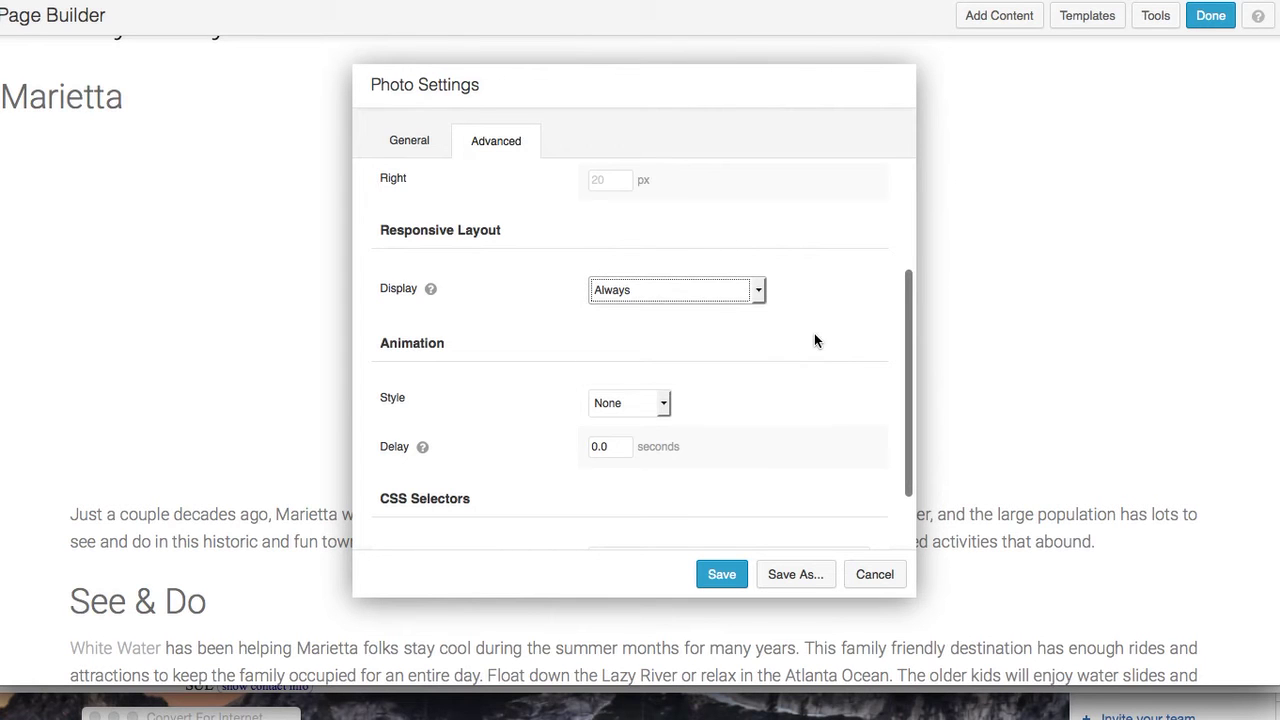
pyautogui.click(663, 403)
pyautogui.click(651, 434)
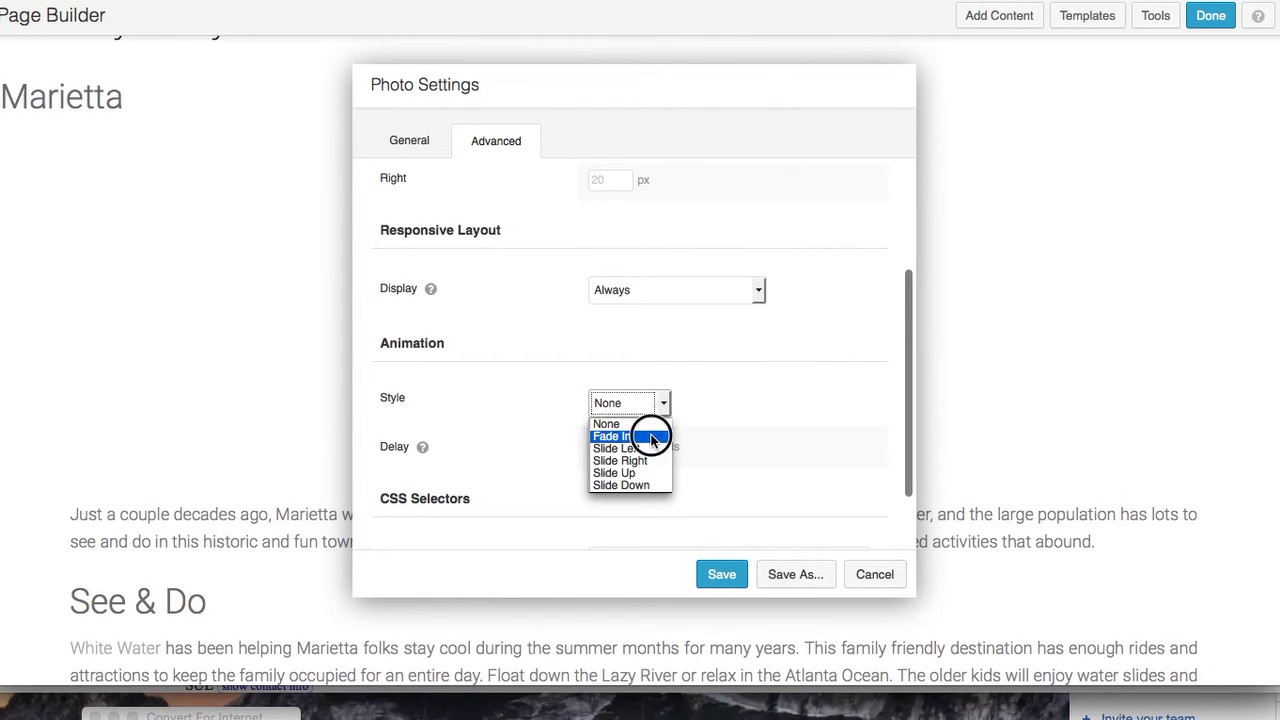
pyautogui.moveTo(607, 451); pyautogui.dragTo(600, 447)
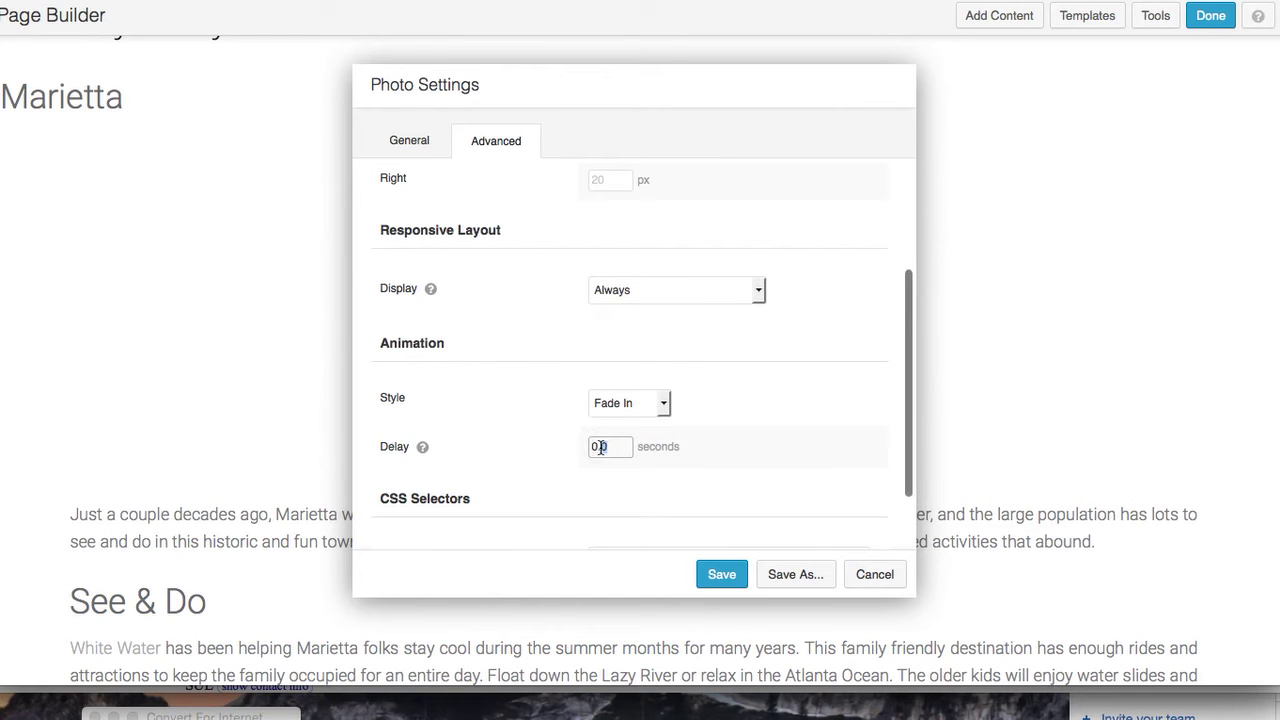
pyautogui.scroll(-2, 806, 374)
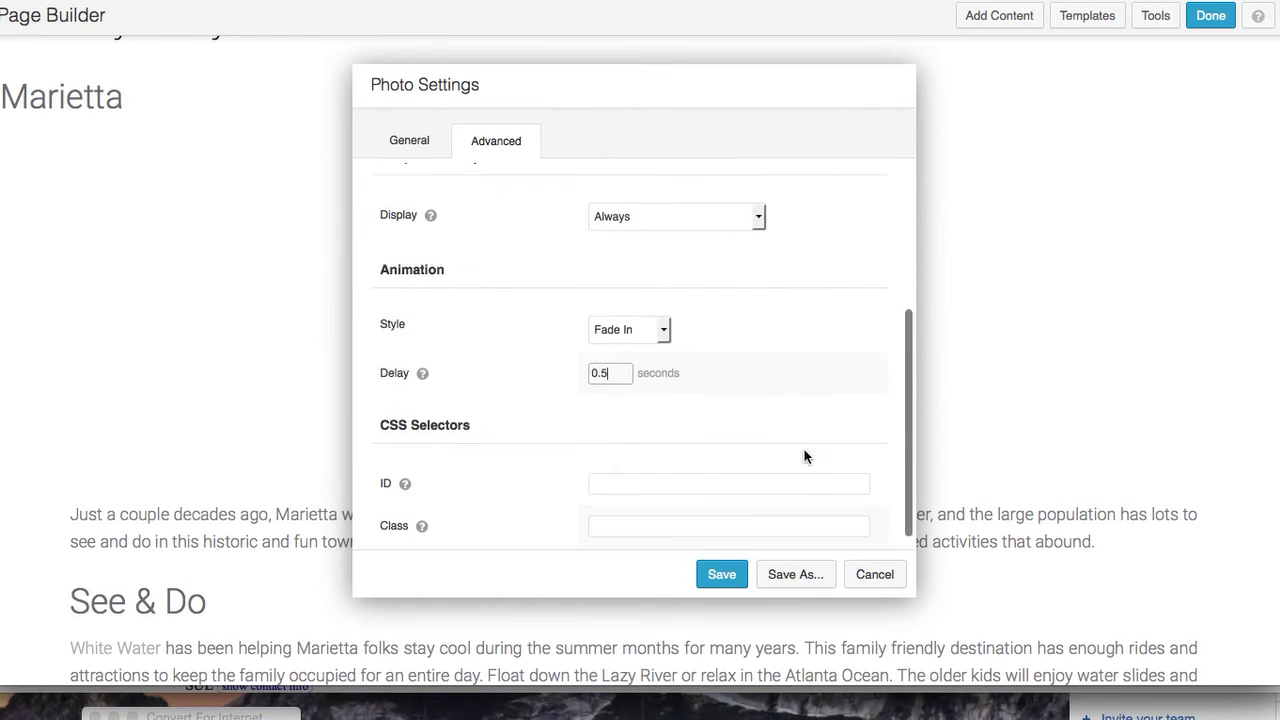
pyautogui.click(730, 574)
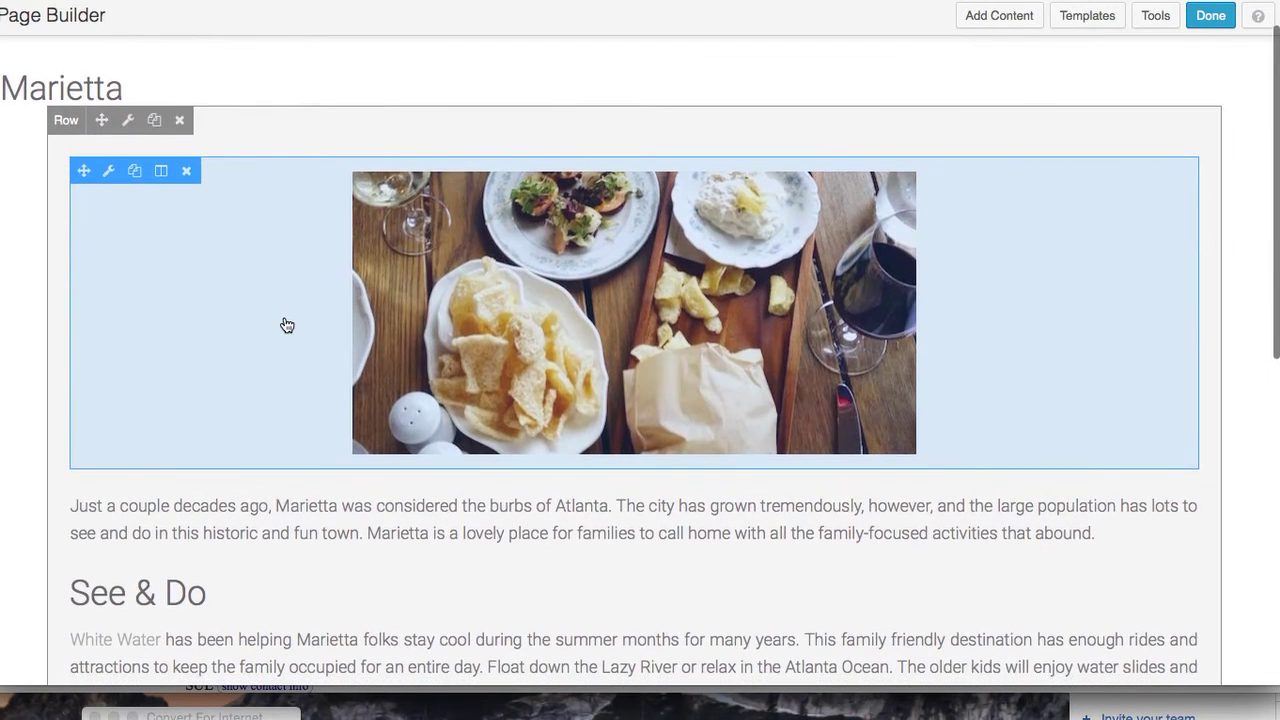
# Review the updated Marietta layout and finish editing to reach Publish, Save Draft or Discard
pyautogui.scroll(-2, 1027, 456)
pyautogui.scroll(-10, 1027, 451)
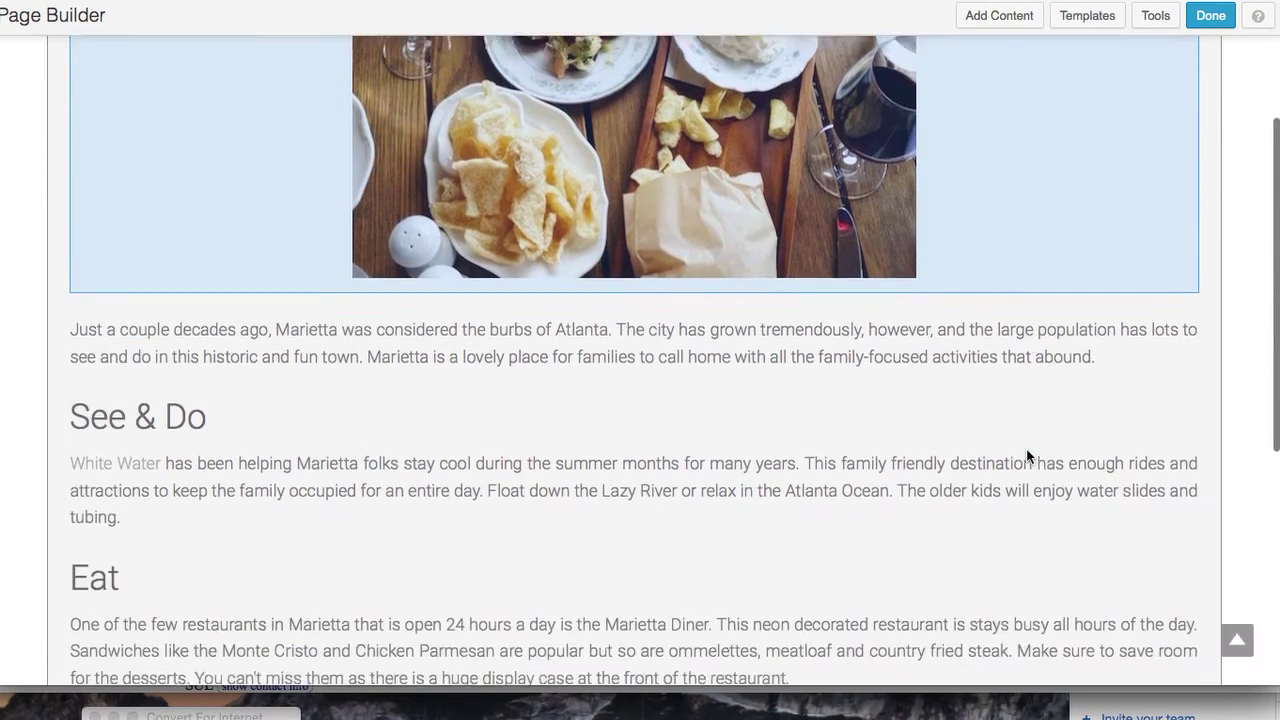
pyautogui.scroll(10, 1026, 448)
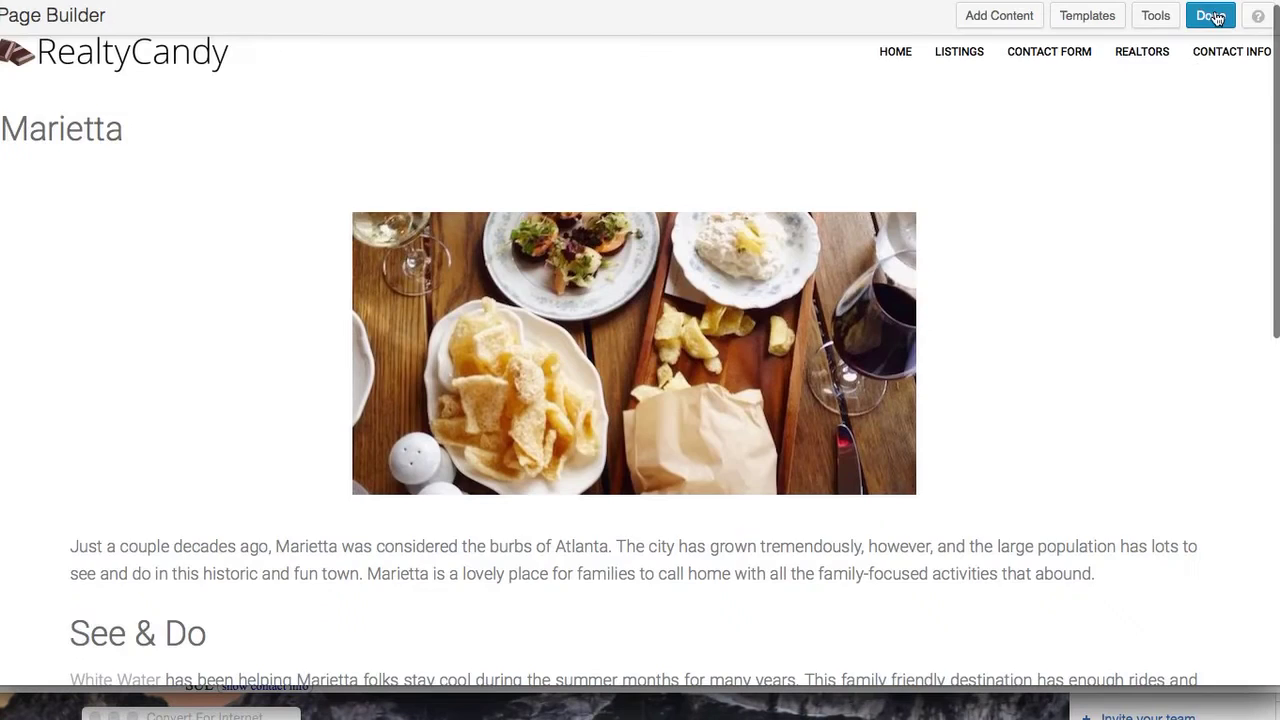
pyautogui.click(1215, 18)
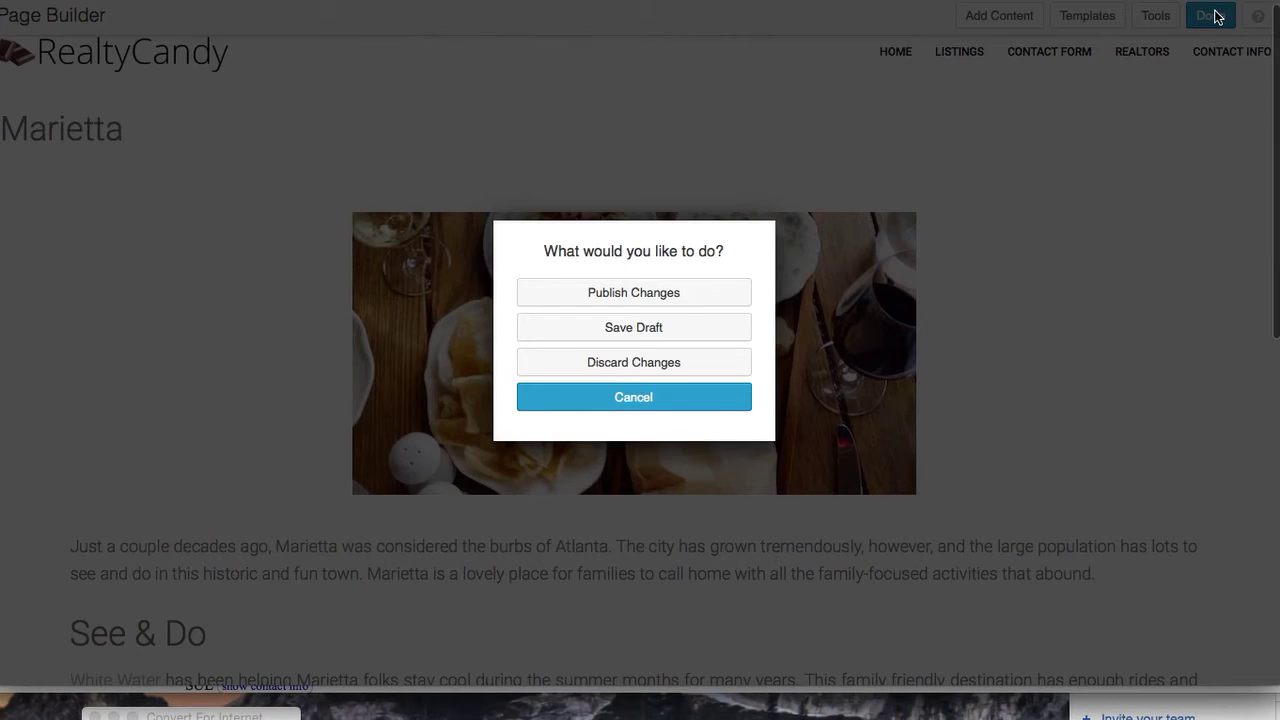
# Publish the Marietta changes, check the live page's dining photo, then switch to IDX Broker
pyautogui.click(663, 297)
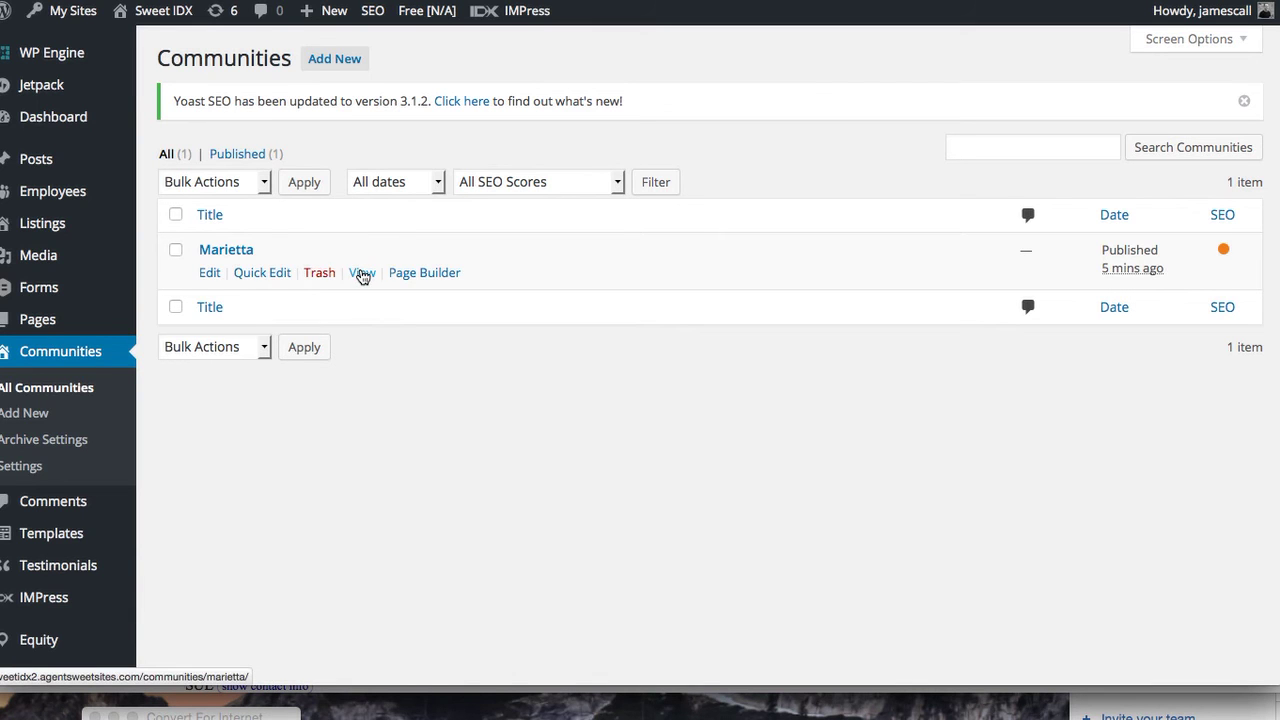
pyautogui.click(362, 273)
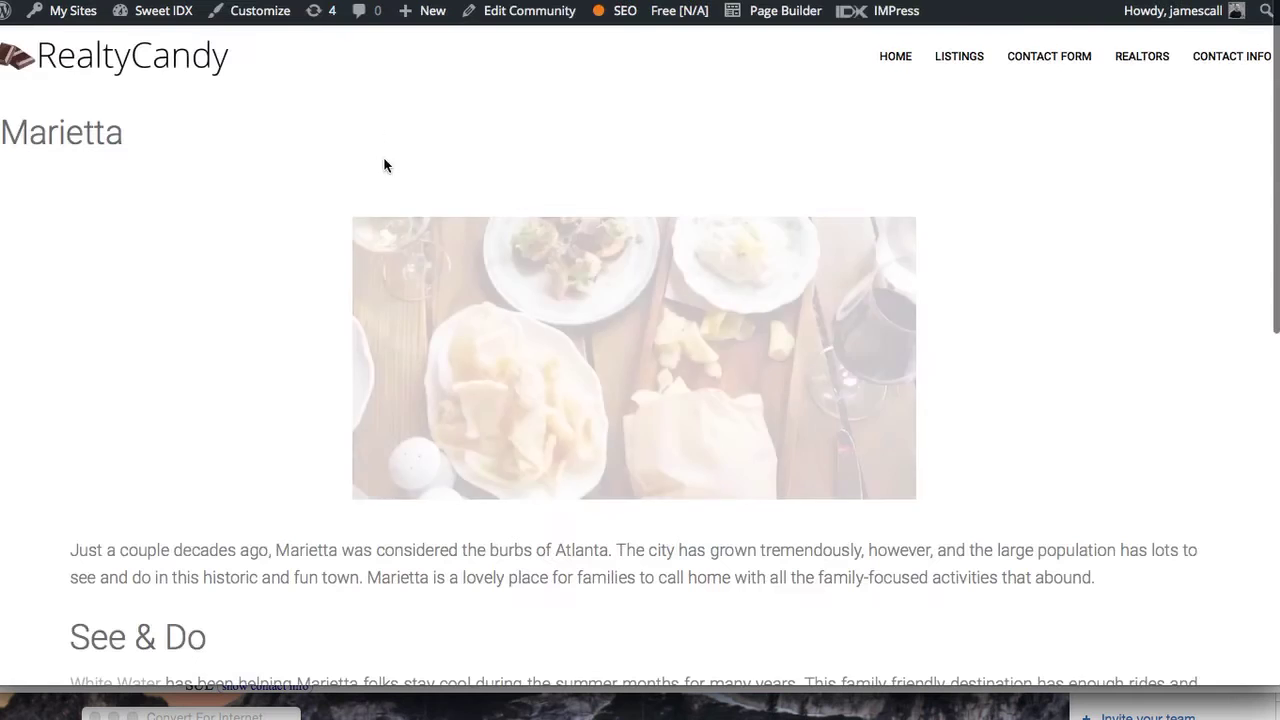
pyautogui.scroll(-1, 480, 434)
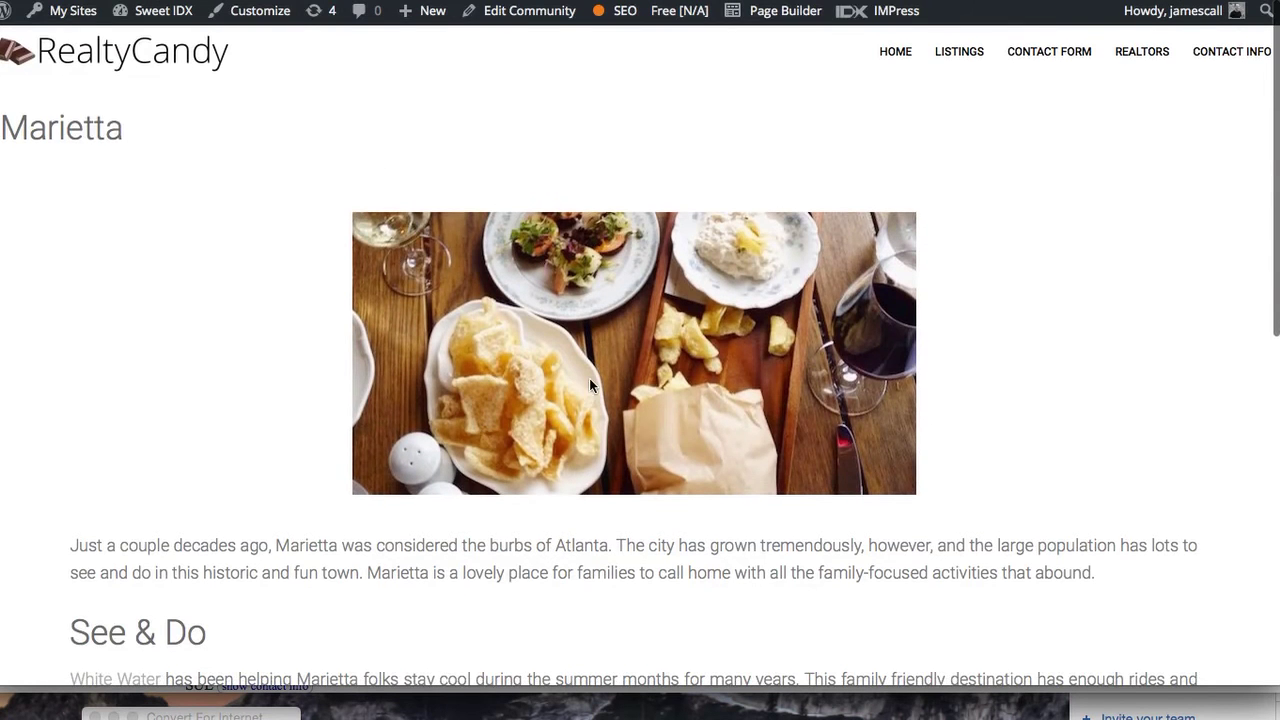
pyautogui.scroll(-10, 592, 397)
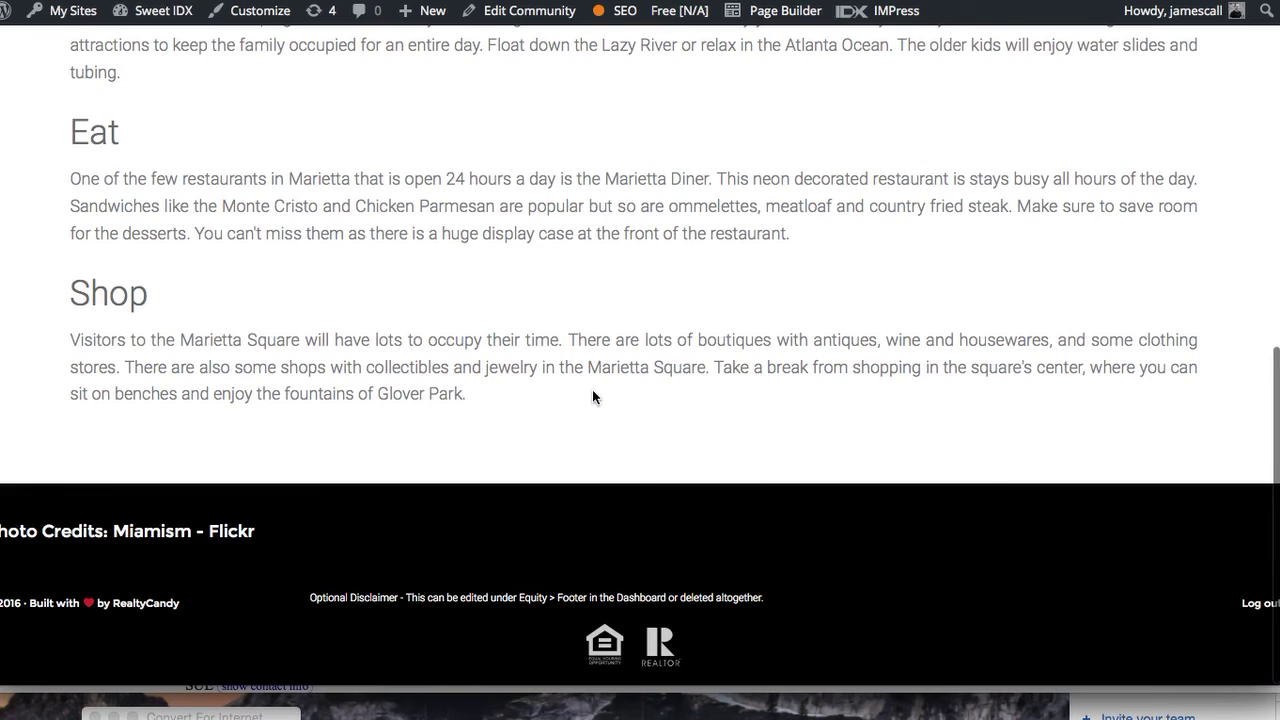
pyautogui.scroll(9, 592, 397)
pyautogui.scroll(1, 592, 397)
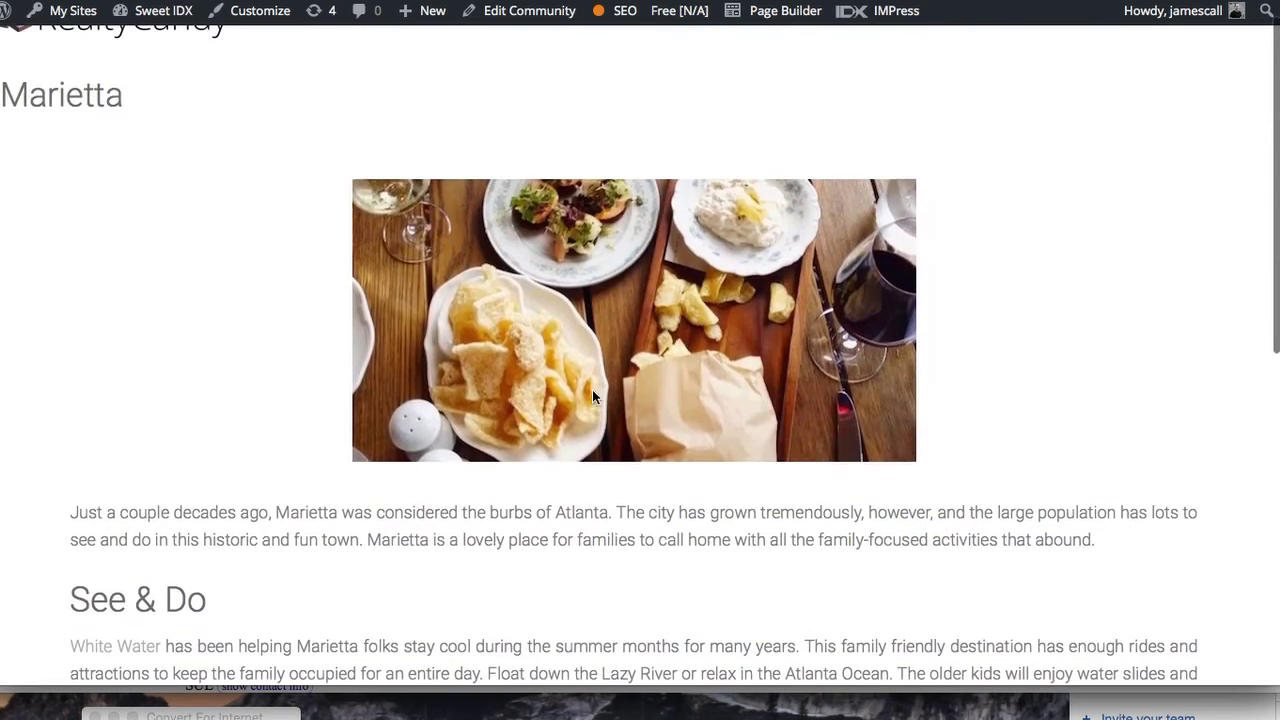
pyautogui.scroll(-9, 614, 399)
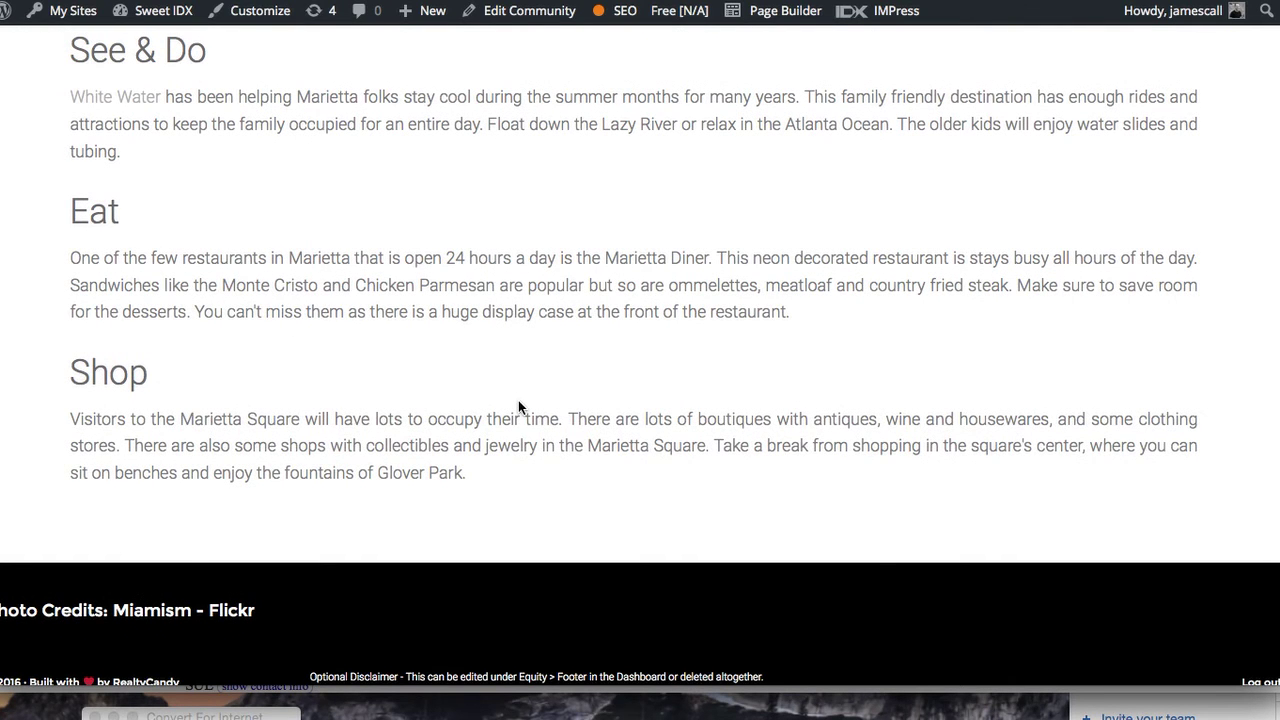
pyautogui.press('super+Tab')
pyautogui.press('super+Tab')
pyautogui.press('super+Tab')
pyautogui.press('super+Tab')
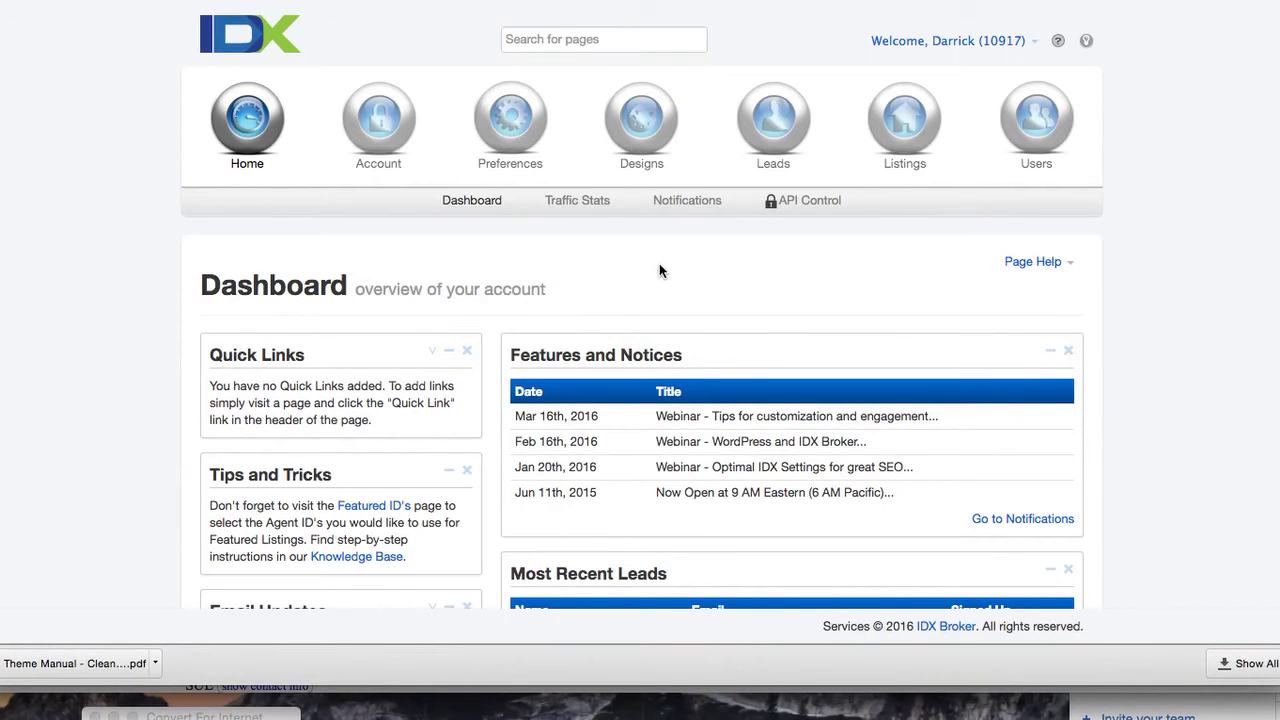
# Create a new Showcase widget under Designs > Widgets featuring Custom Search properties
pyautogui.click(658, 163)
pyautogui.click(531, 200)
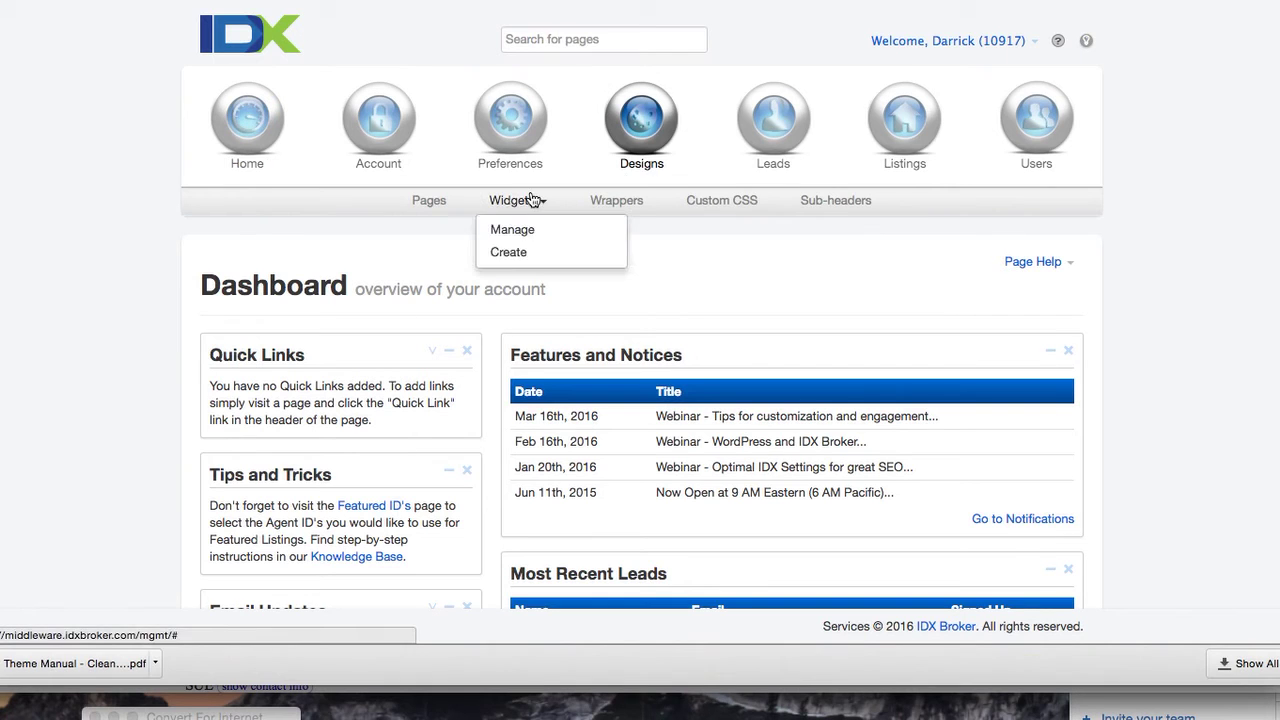
pyautogui.click(530, 252)
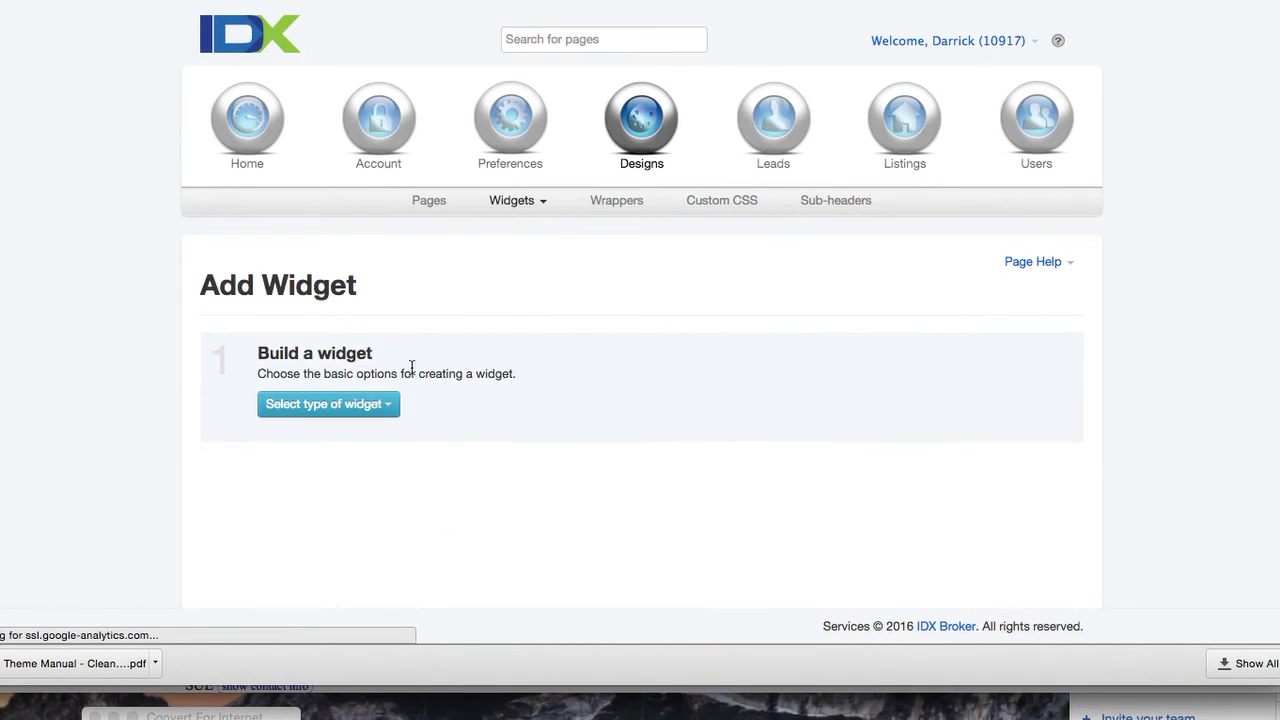
pyautogui.click(352, 405)
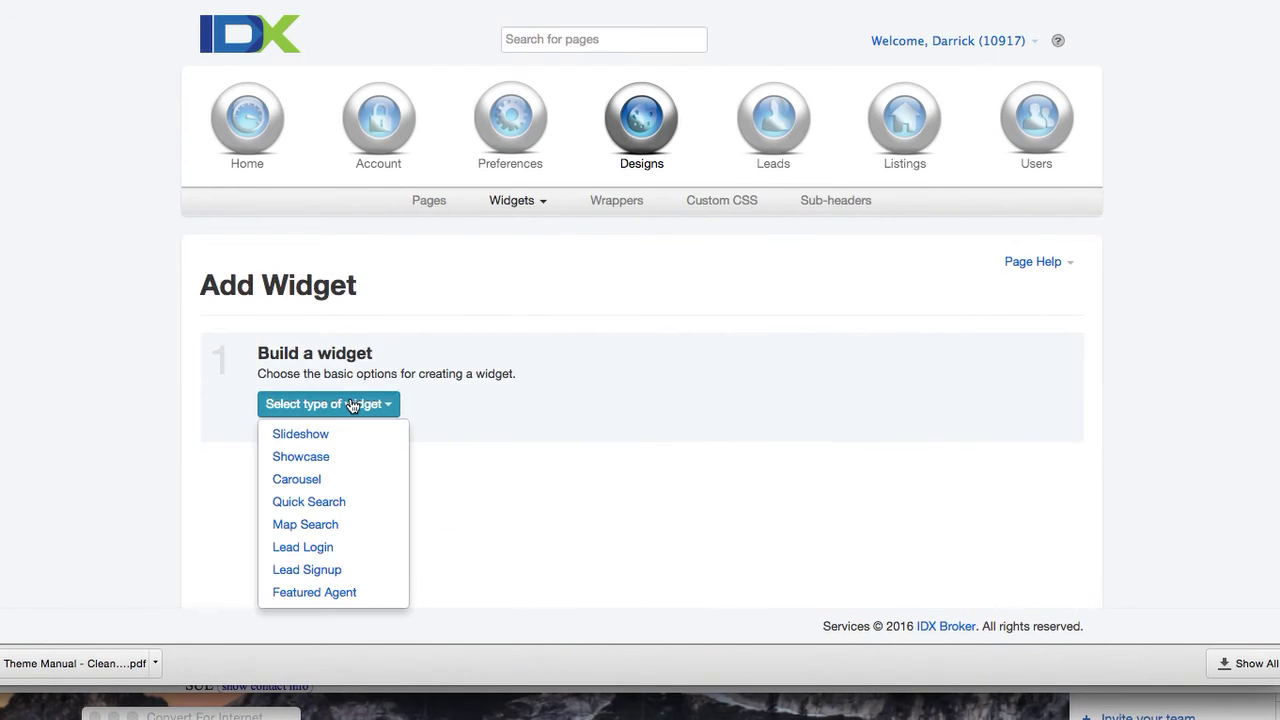
pyautogui.click(328, 457)
pyautogui.click(593, 405)
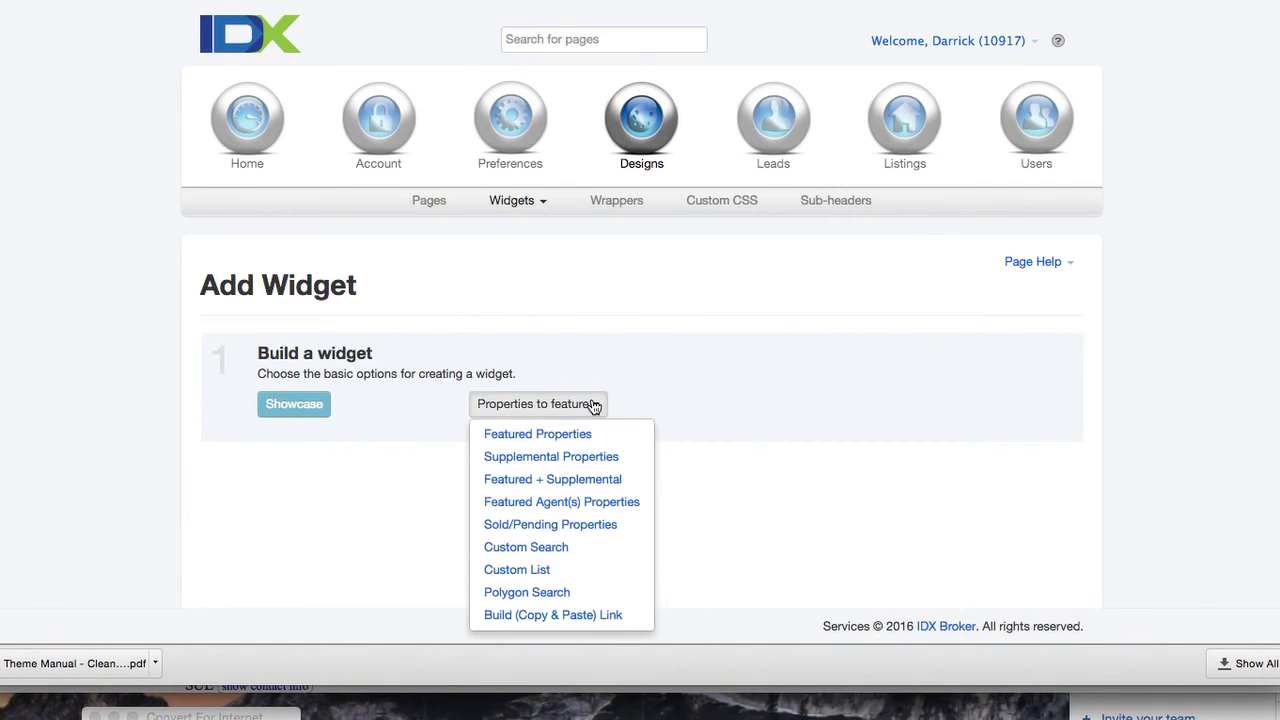
pyautogui.click(577, 548)
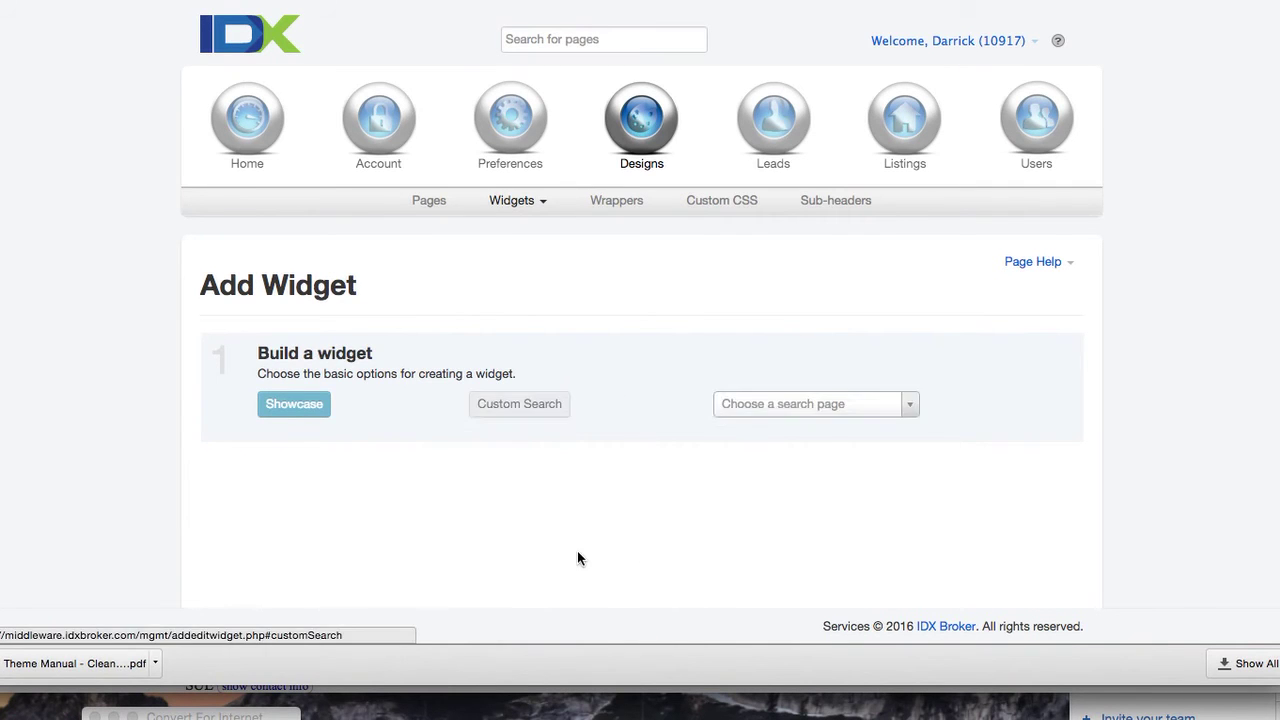
pyautogui.click(908, 408)
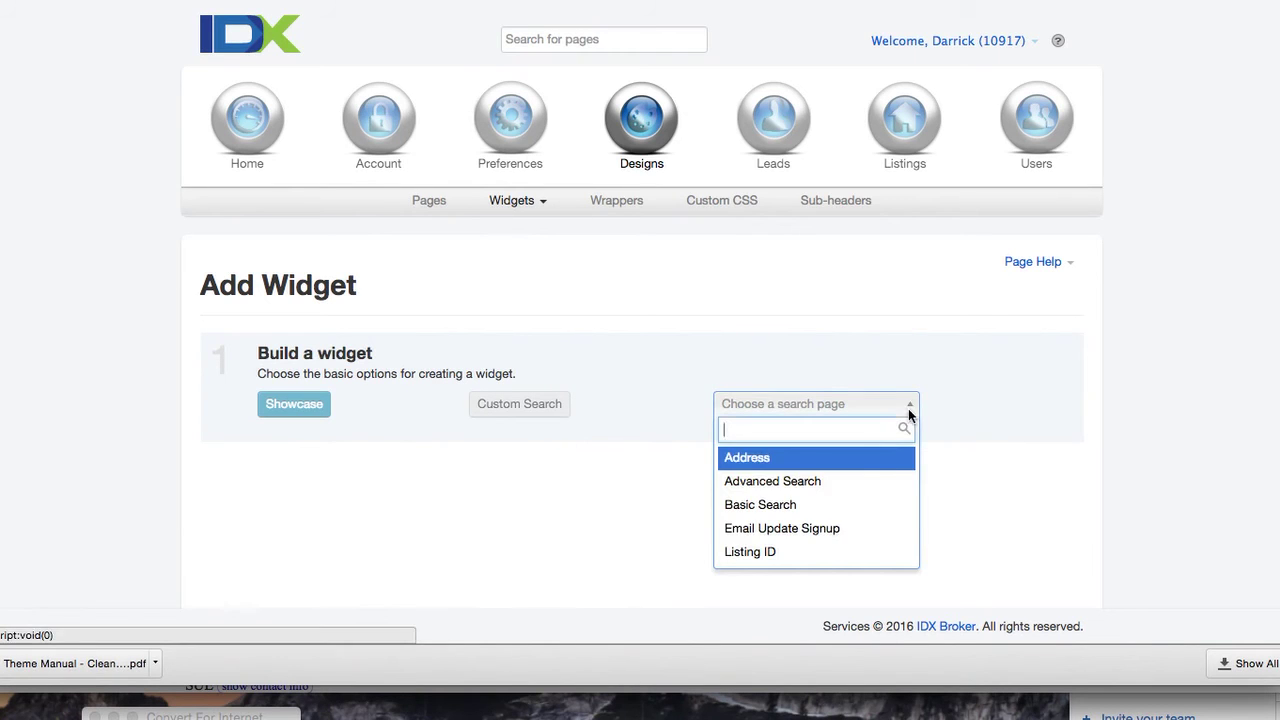
# Use Basic Search for the widget, limited to Marietta listings with Has Image checked
pyautogui.click(854, 506)
pyautogui.scroll(-5, 908, 500)
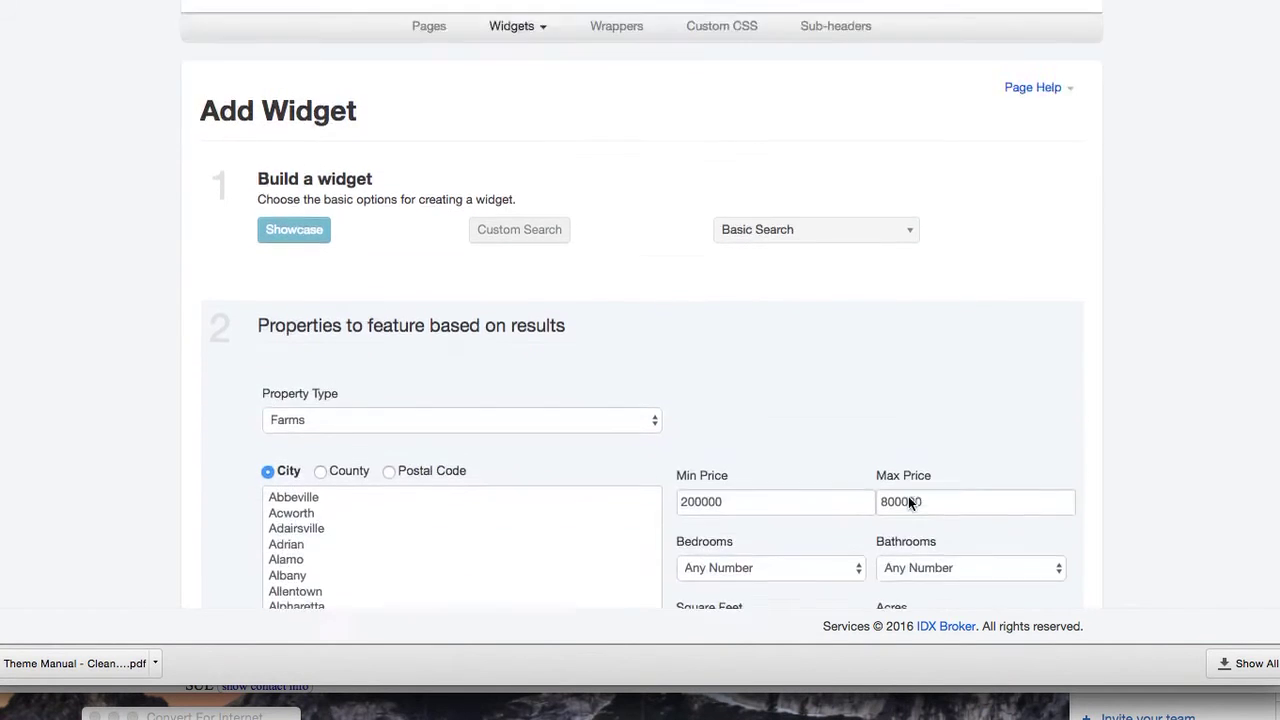
pyautogui.scroll(-15, 500, 486)
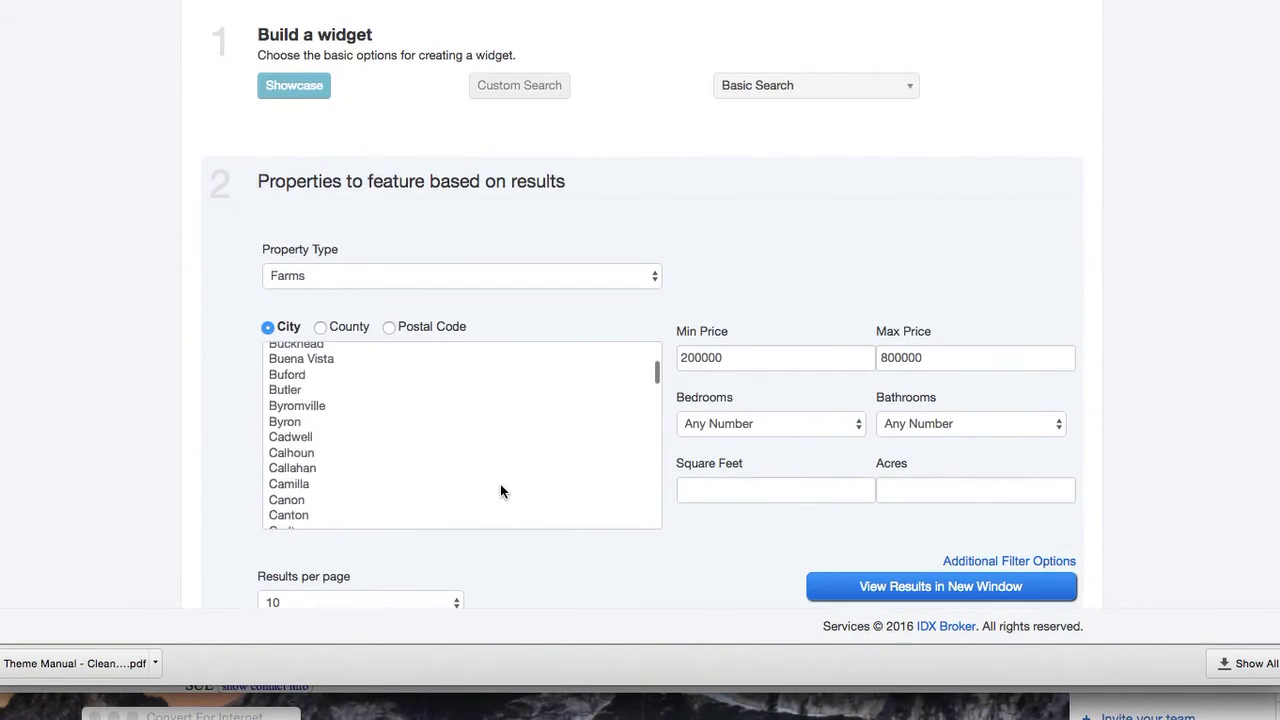
pyautogui.scroll(-15, 500, 485)
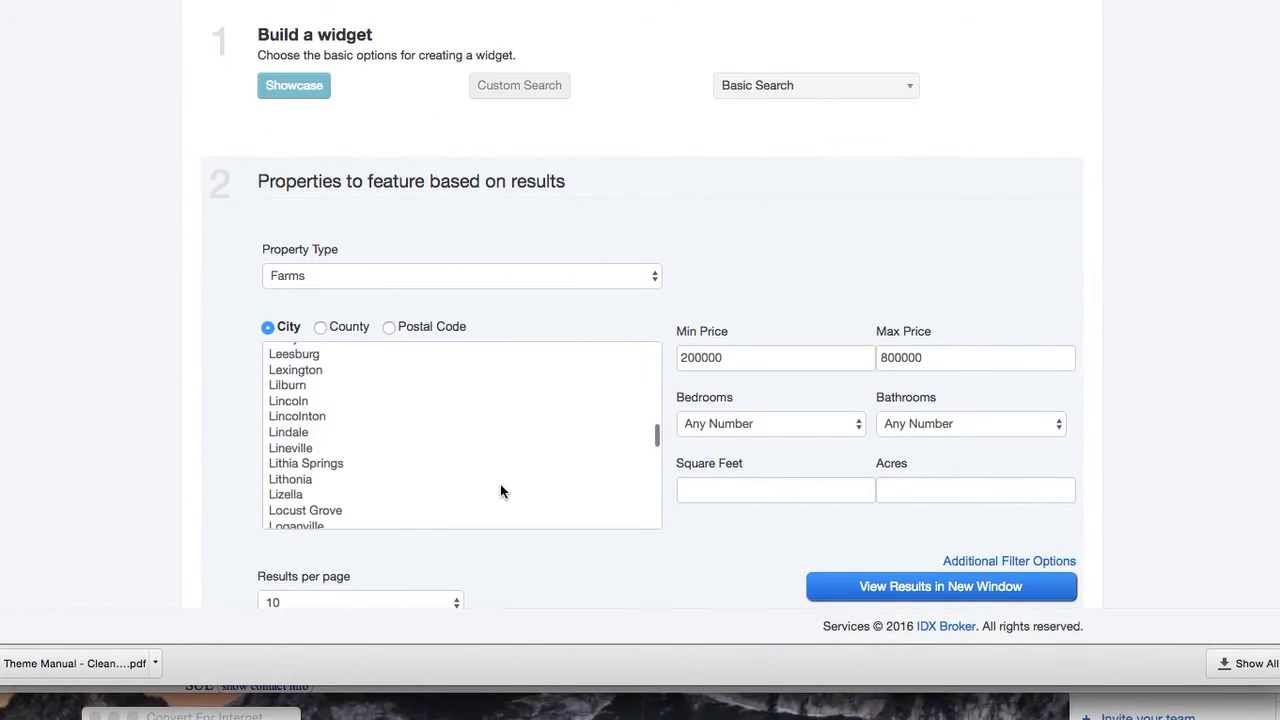
pyautogui.scroll(-4, 500, 485)
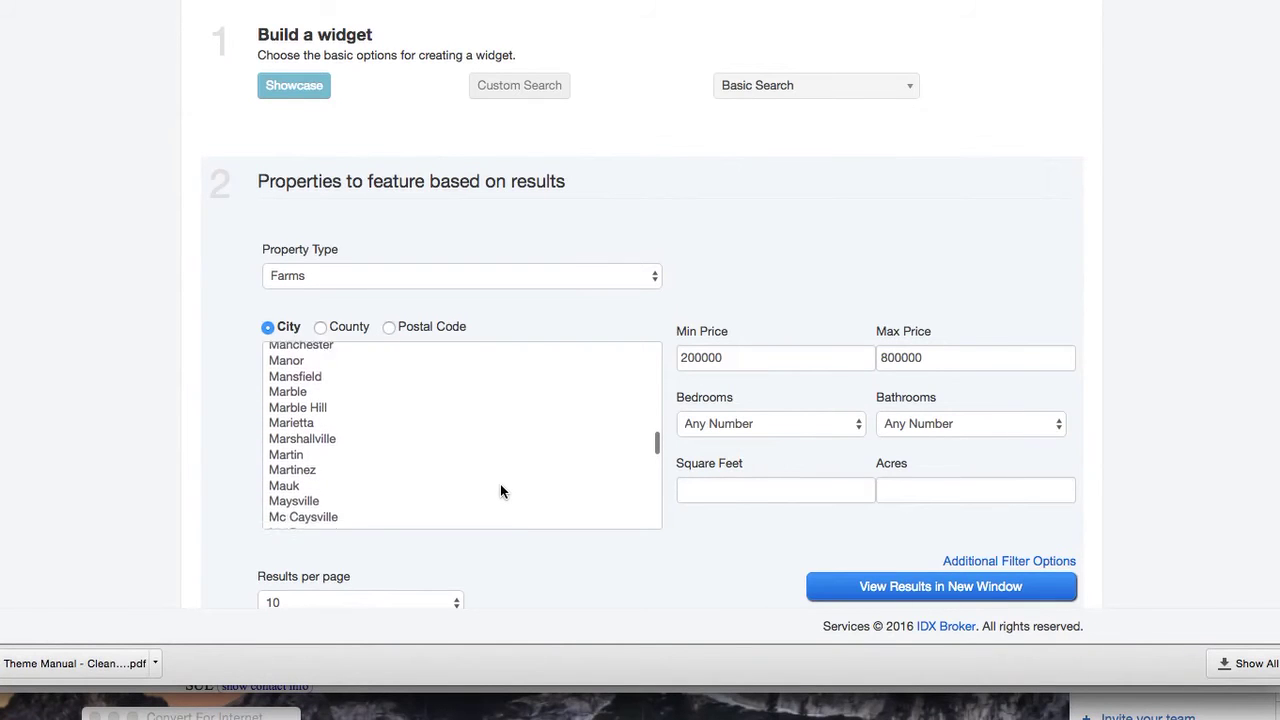
pyautogui.scroll(2, 500, 484)
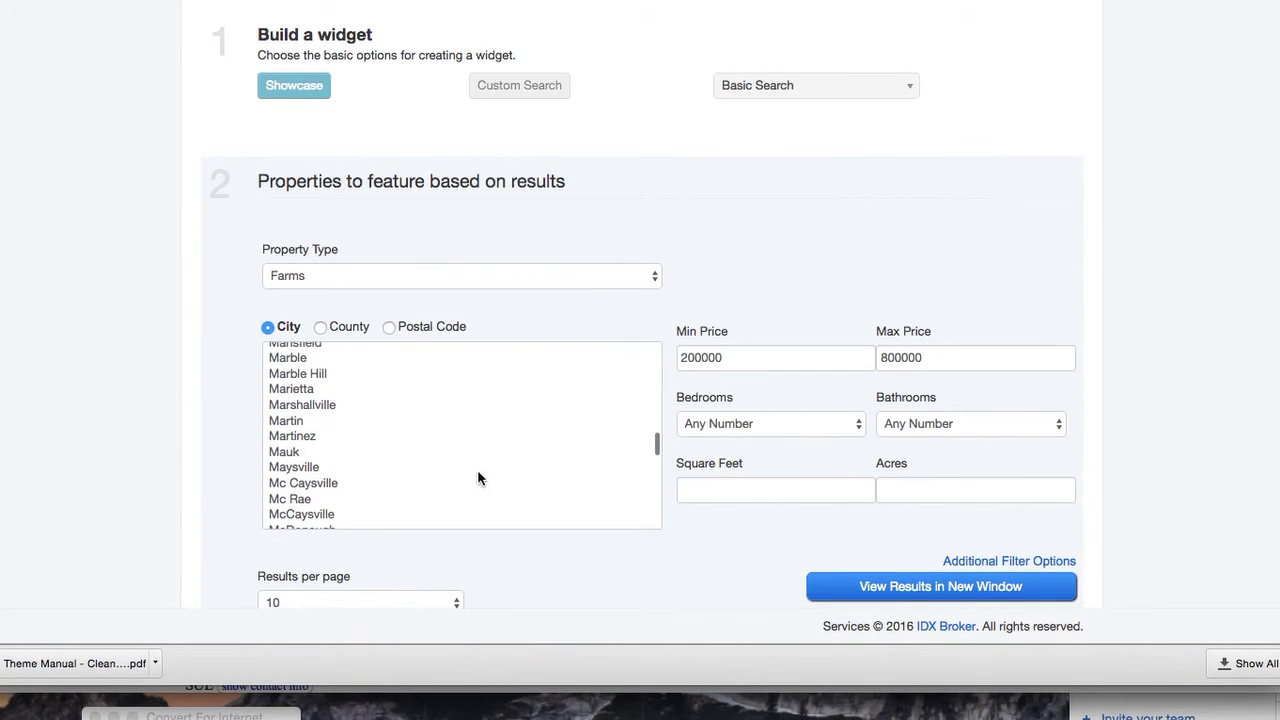
pyautogui.click(291, 391)
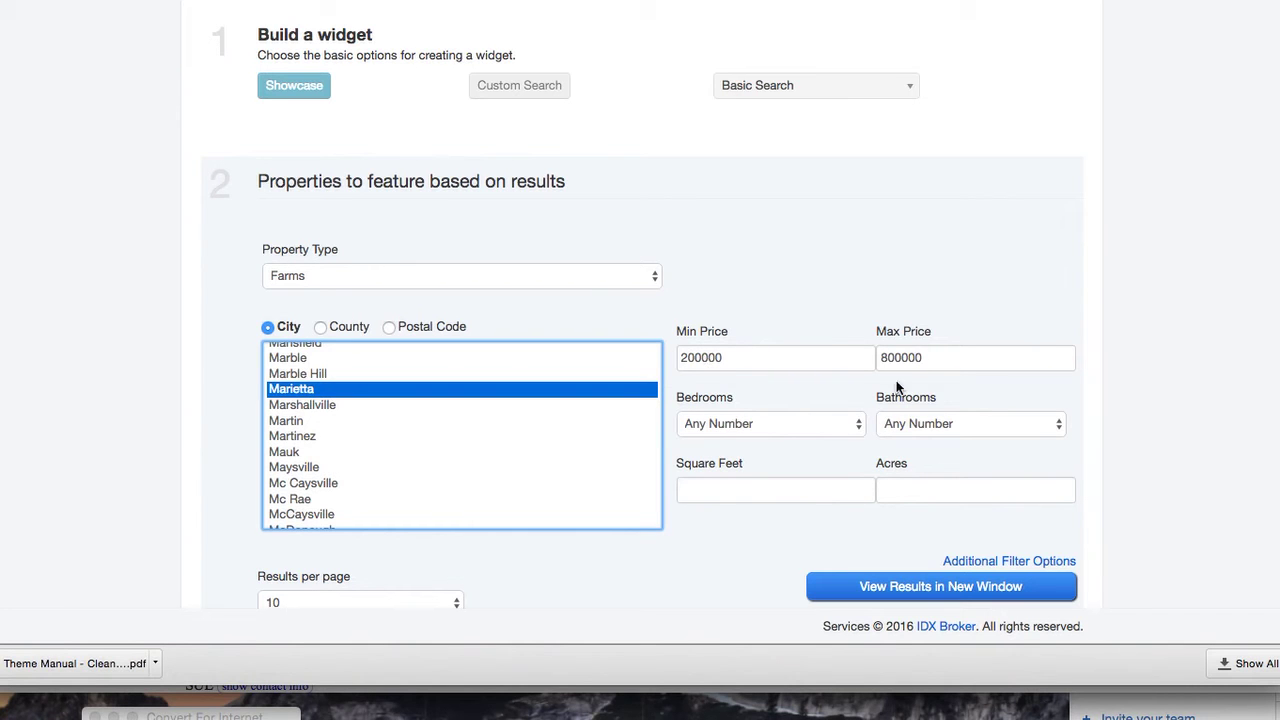
pyautogui.click(1006, 561)
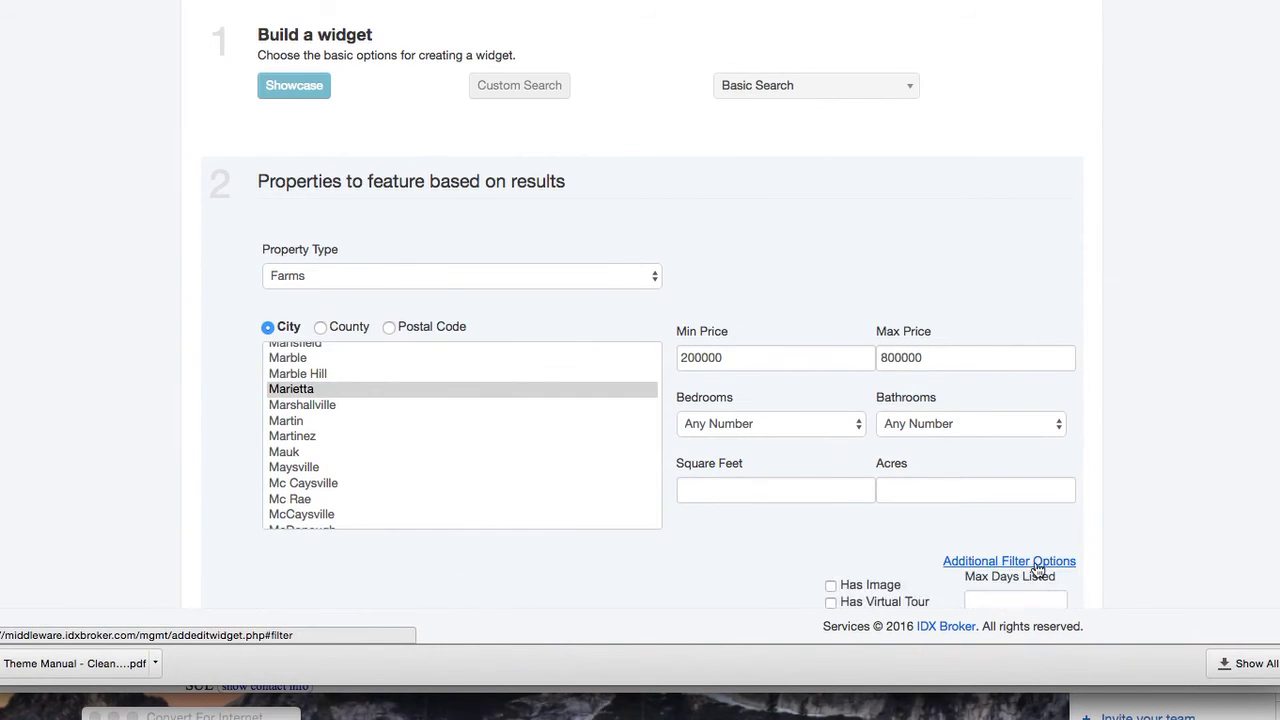
pyautogui.scroll(-3, 1078, 570)
pyautogui.click(840, 379)
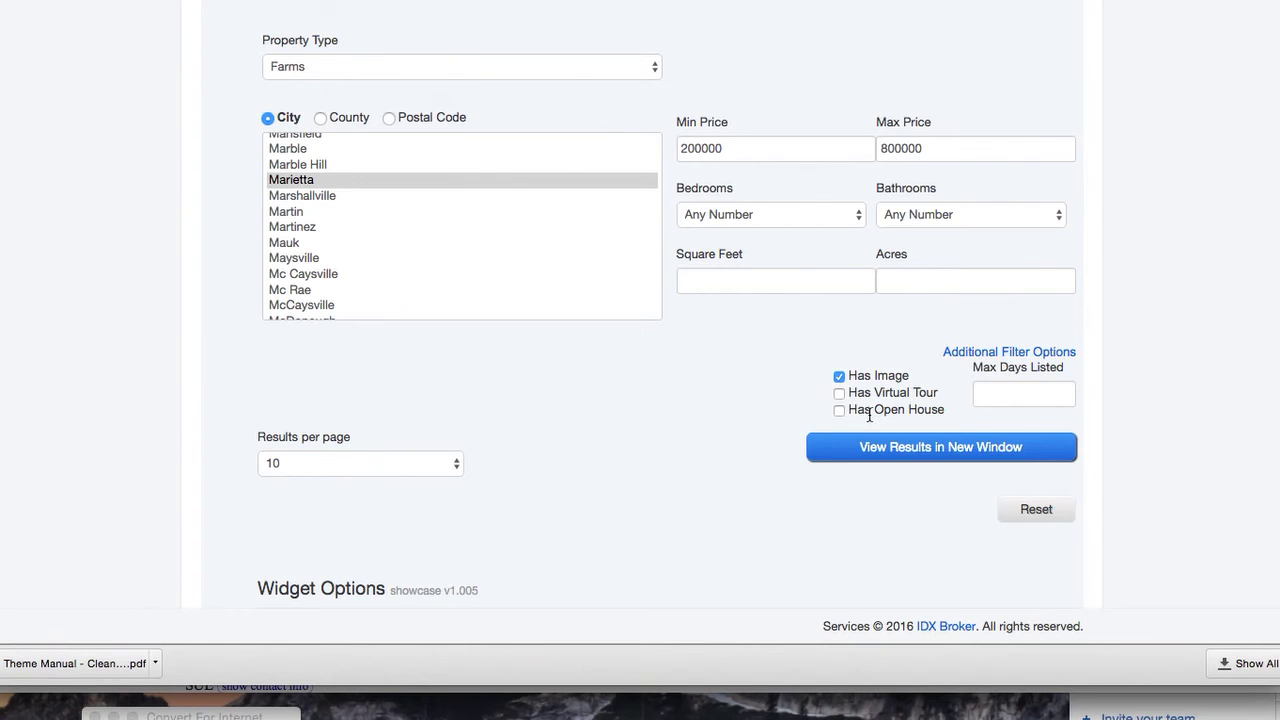
# Limit the Marietta showcase filter to listings on the market 7 days or less
pyautogui.click(1011, 393)
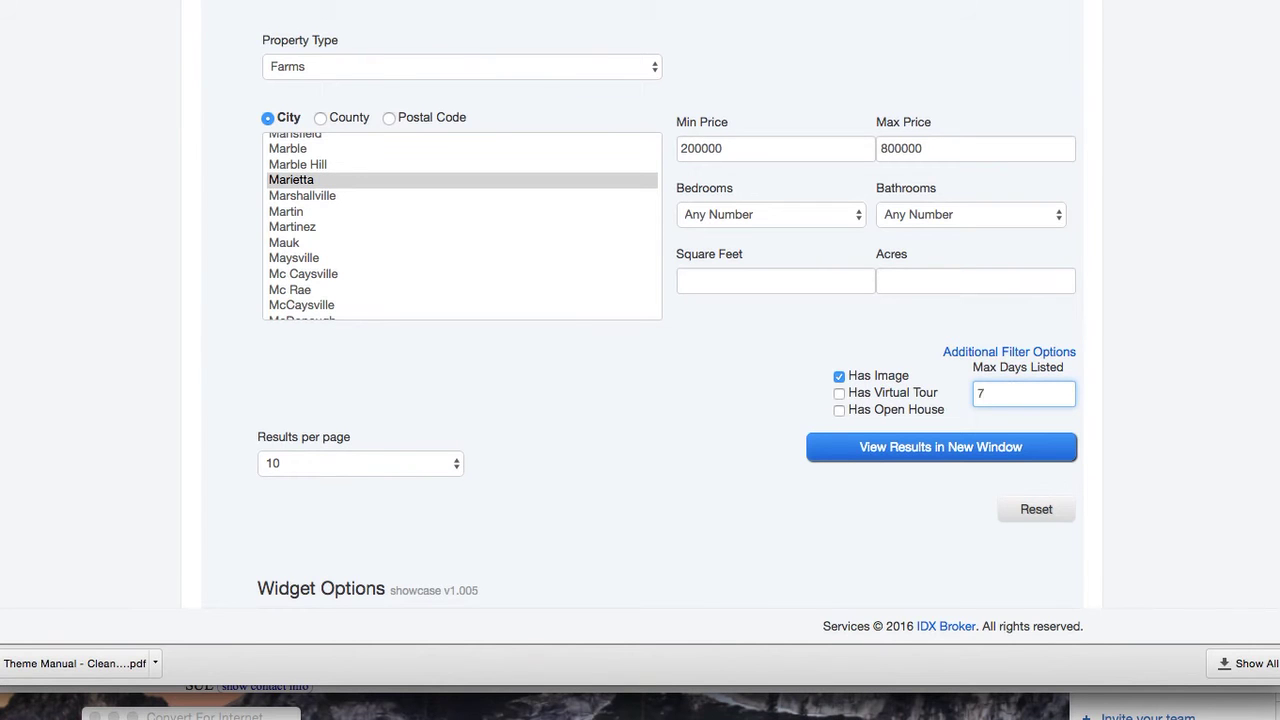
pyautogui.scroll(-2, 1094, 450)
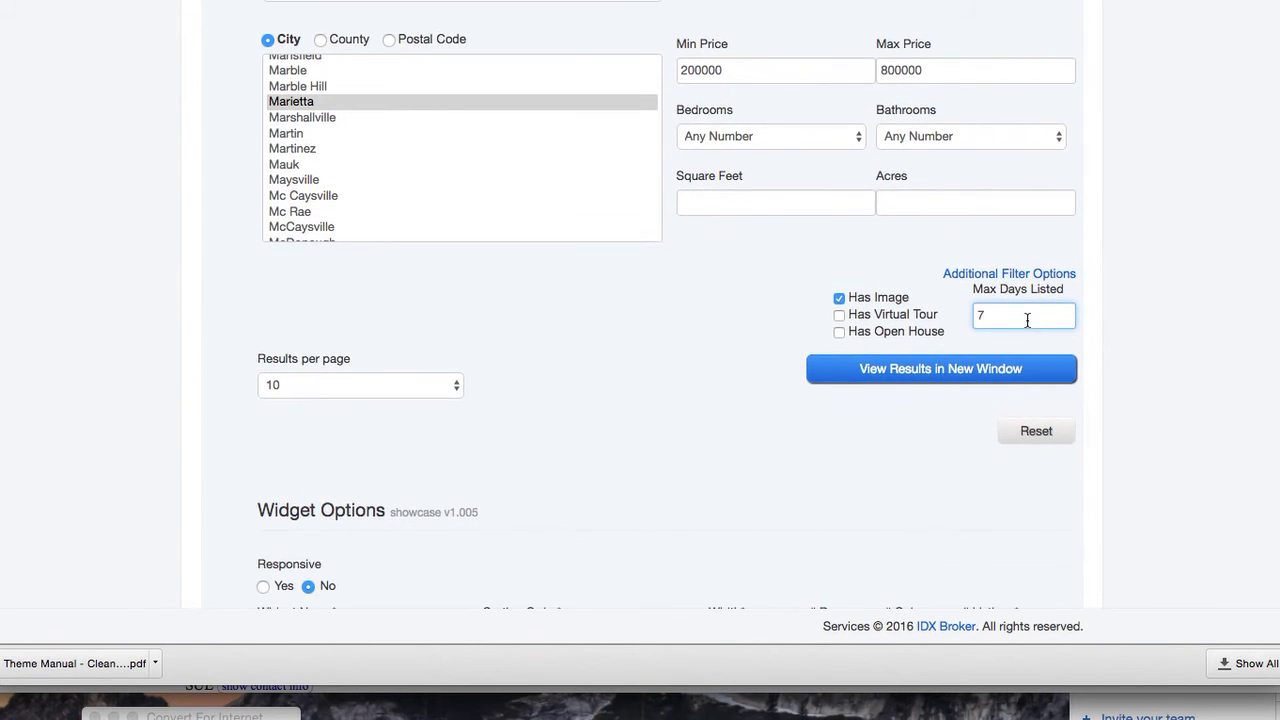
pyautogui.scroll(-5, 1147, 420)
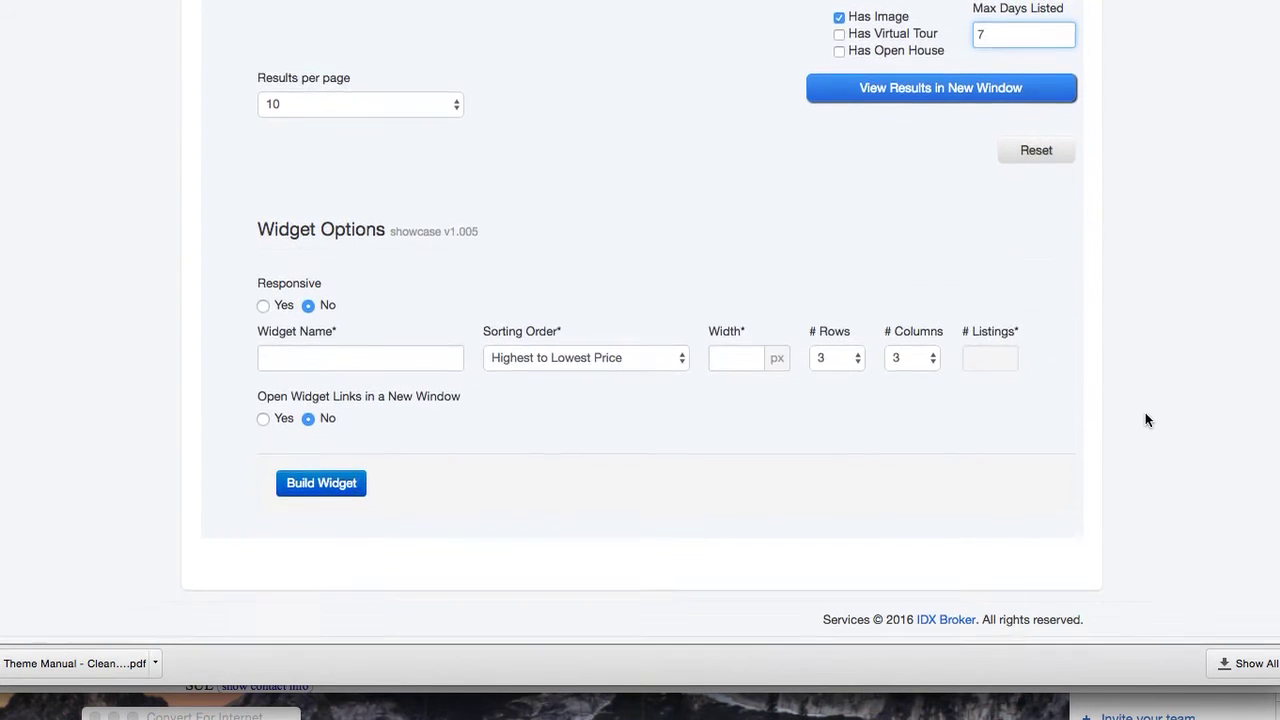
# Make the widget responsive, name it 'Marietta Newest Listings', keep price high-to-low sorting, use 4 columns
pyautogui.click(263, 313)
pyautogui.click(318, 362)
pyautogui.write('Marietta')
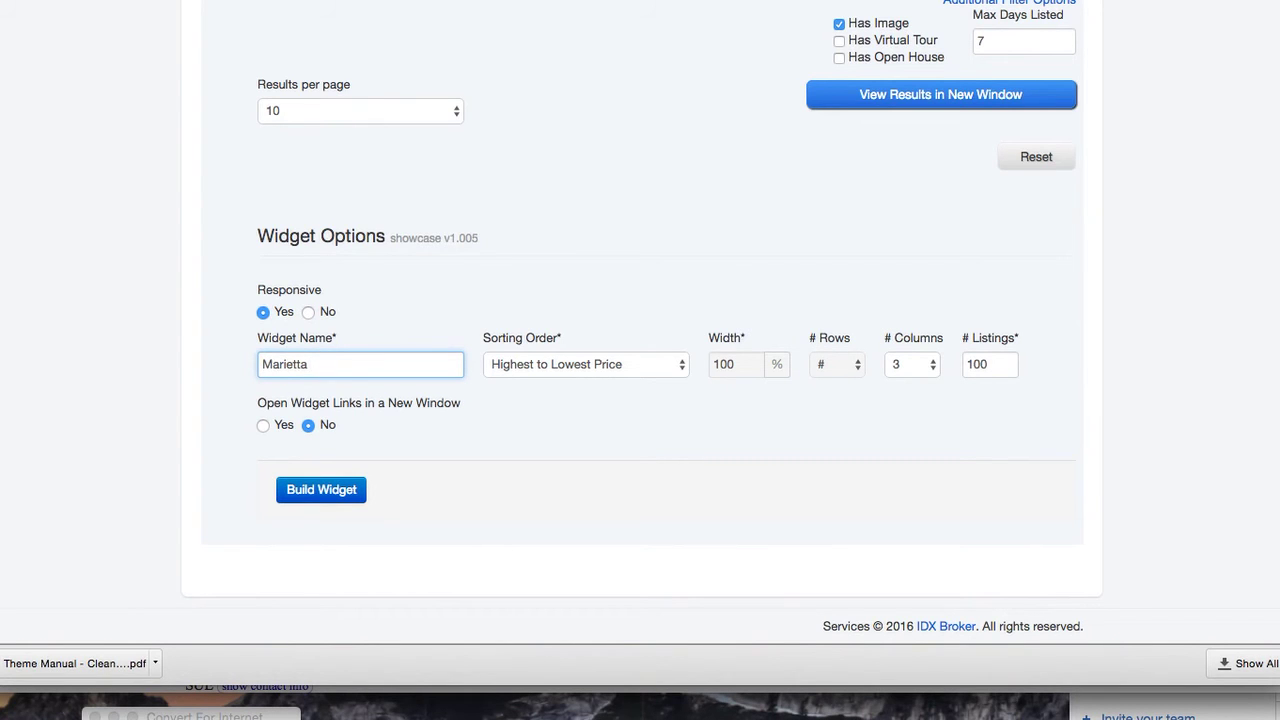
pyautogui.write('Newest Listings')
pyautogui.click(558, 363)
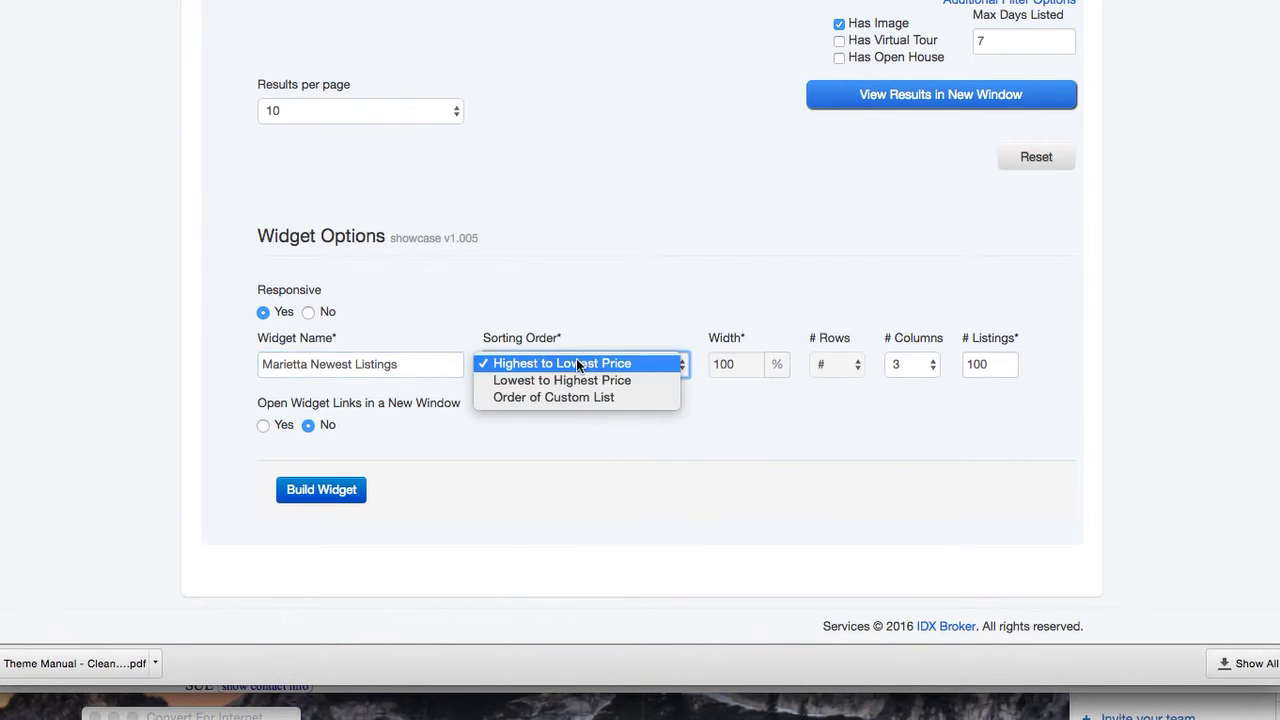
pyautogui.click(708, 433)
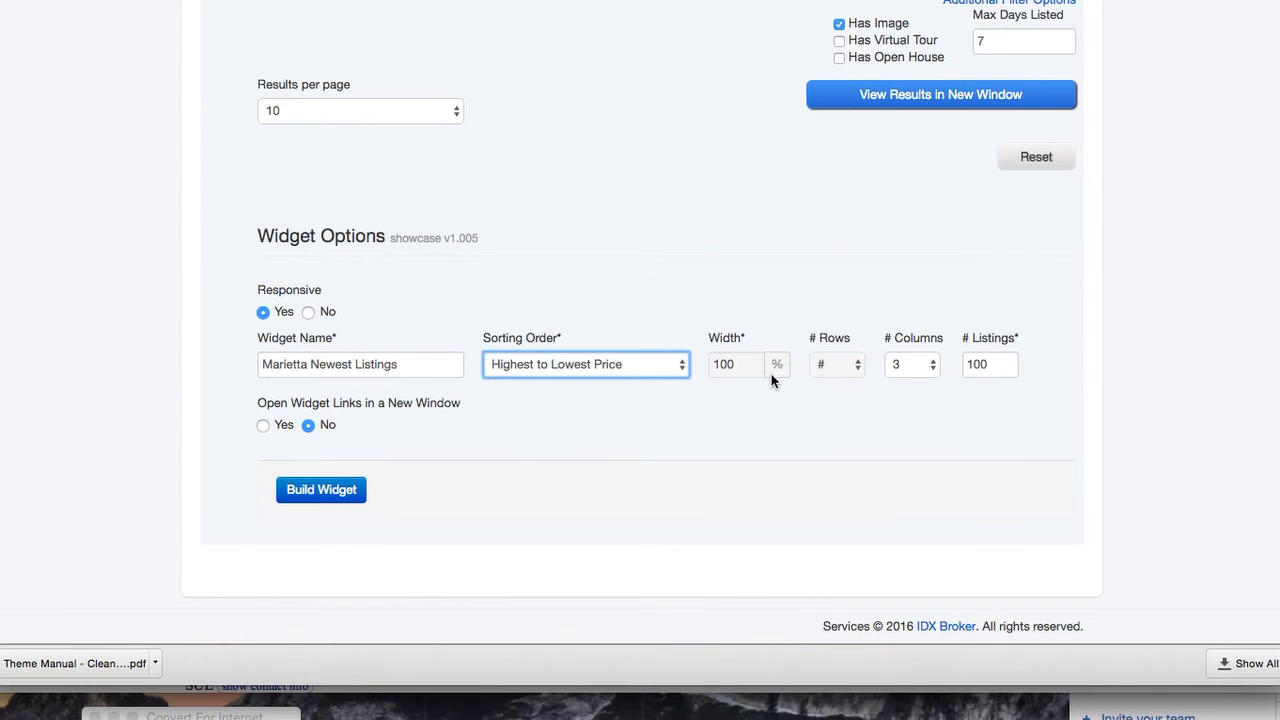
pyautogui.click(917, 364)
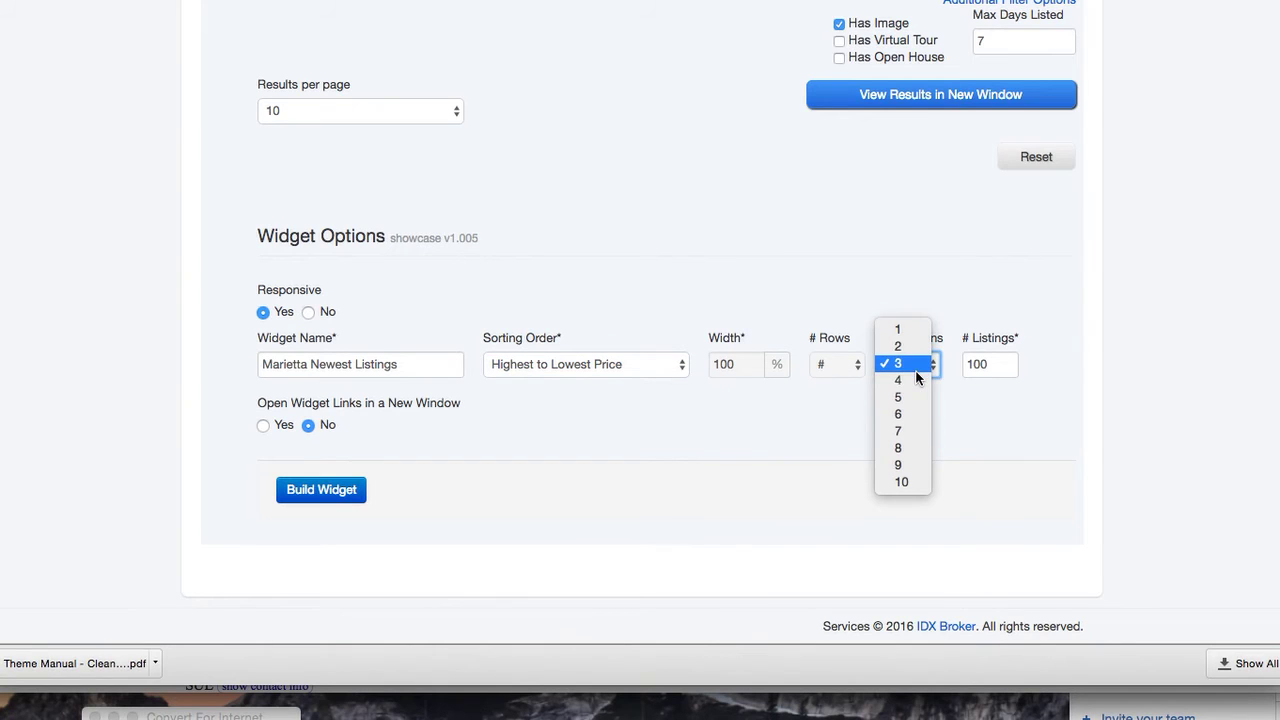
pyautogui.click(914, 380)
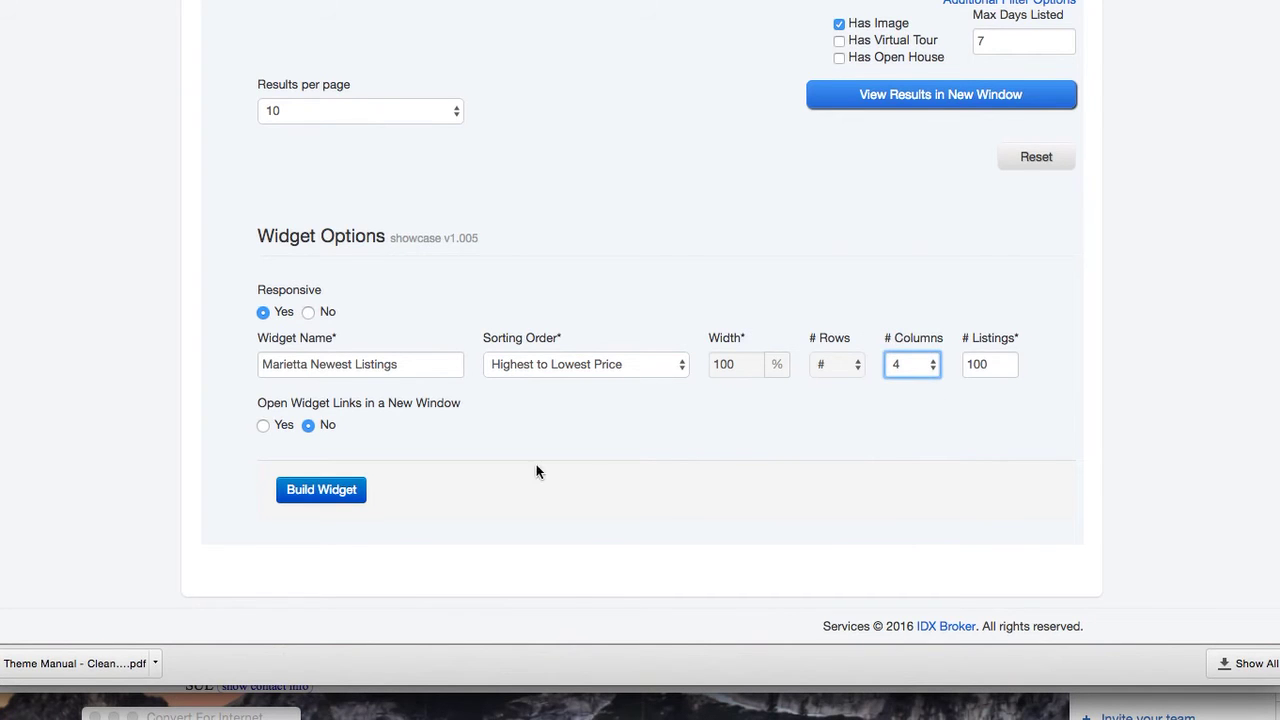
# Build the widget and copy its generated embed script
pyautogui.click(321, 490)
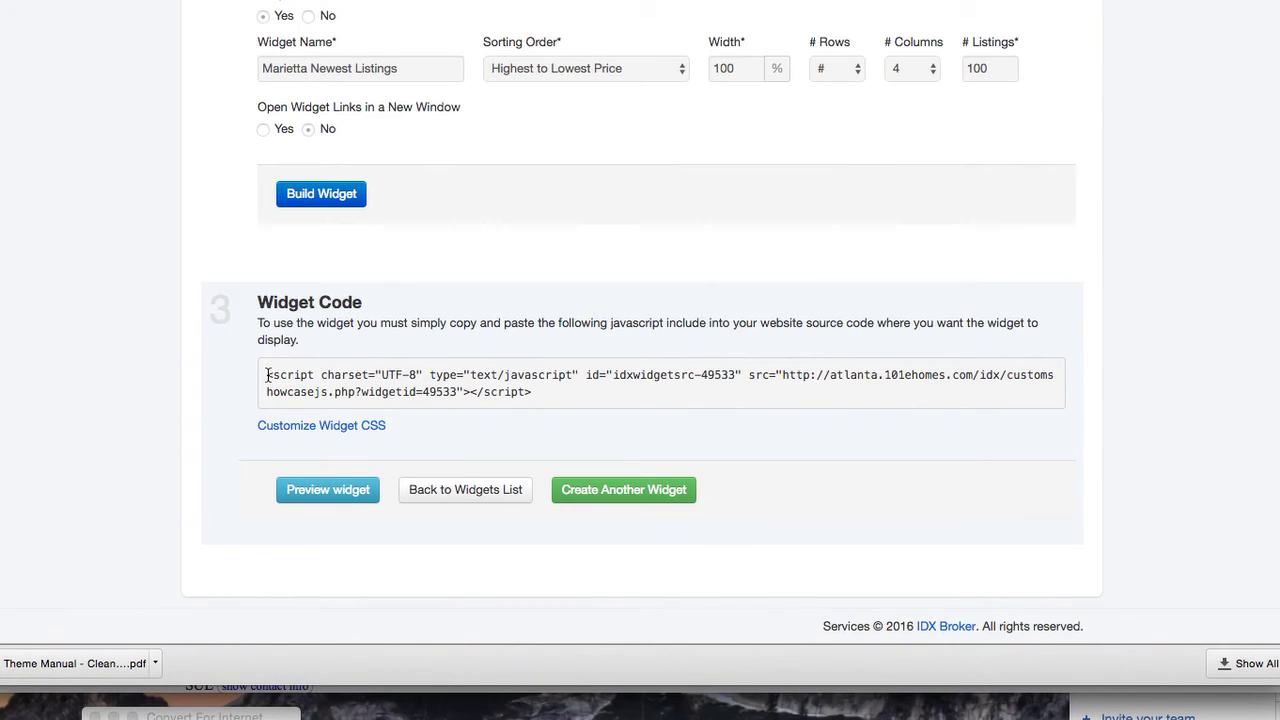
pyautogui.moveTo(267, 375); pyautogui.dragTo(557, 390)
pyautogui.press('super+c')
pyautogui.press('super+Tab')
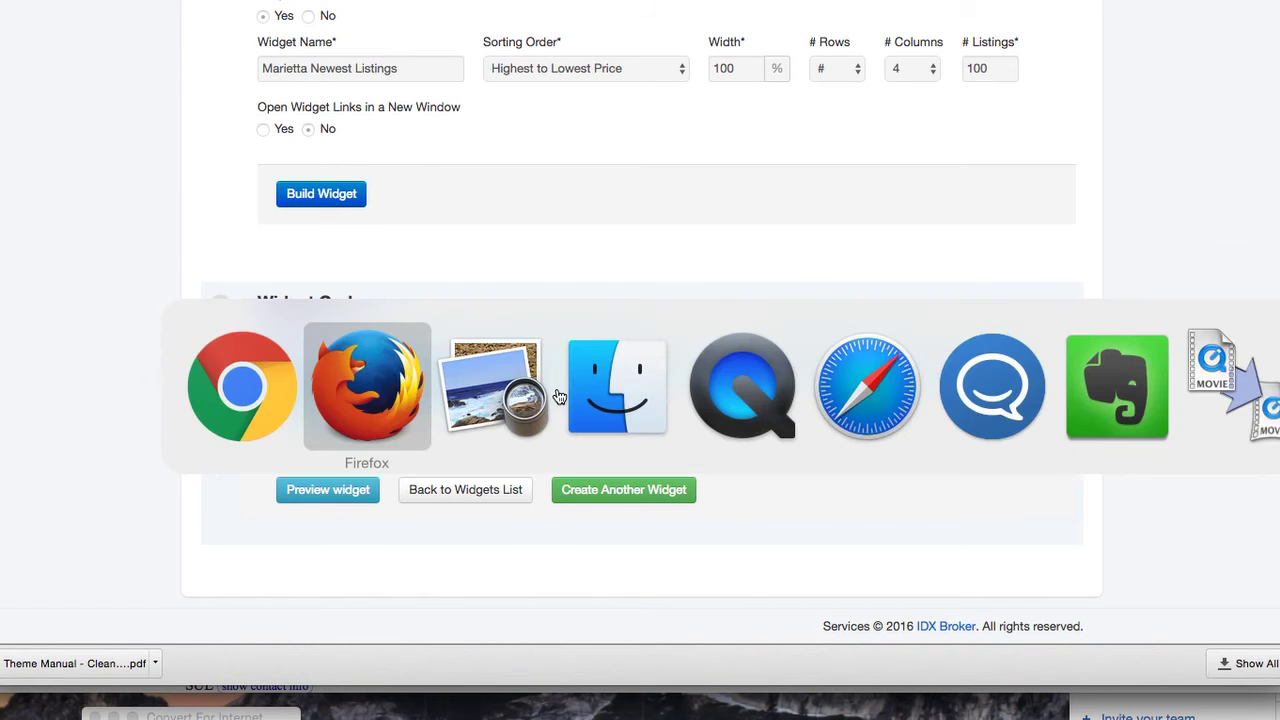
# Drop a WordPress Text widget below the Shop section, paste in the IDX embed script, and save it
pyautogui.scroll(10, 983, 191)
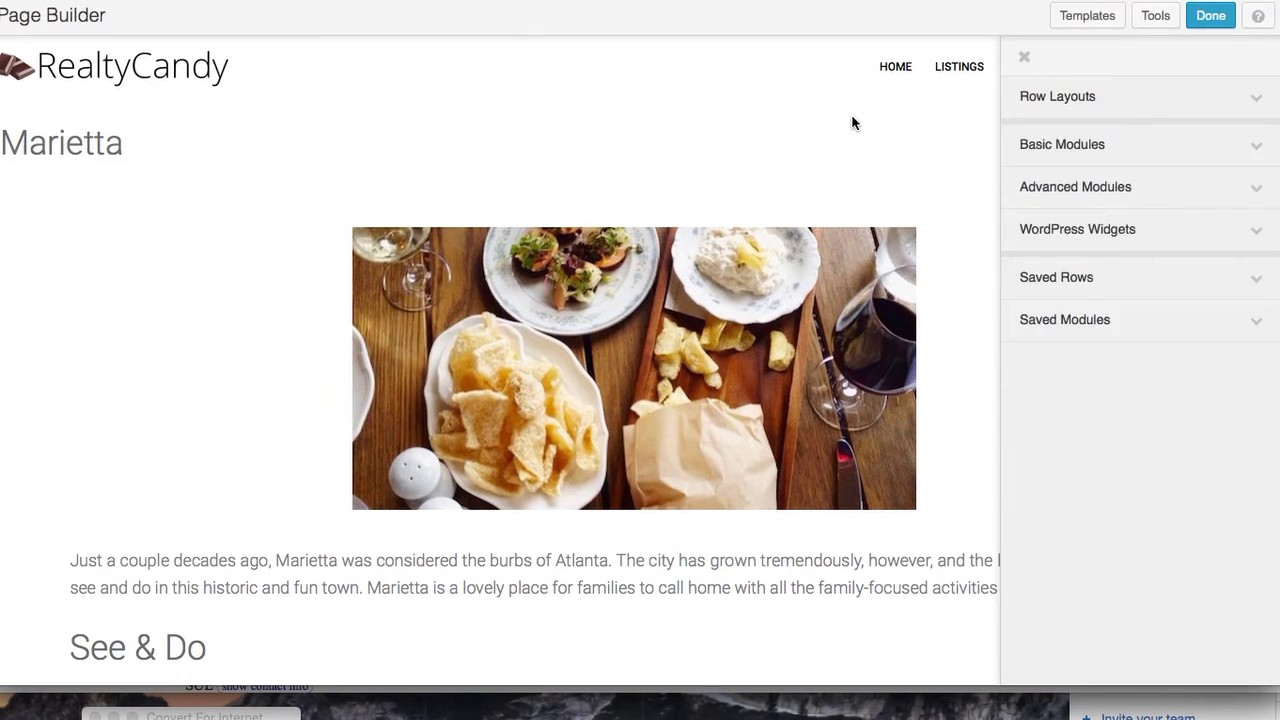
pyautogui.click(1257, 237)
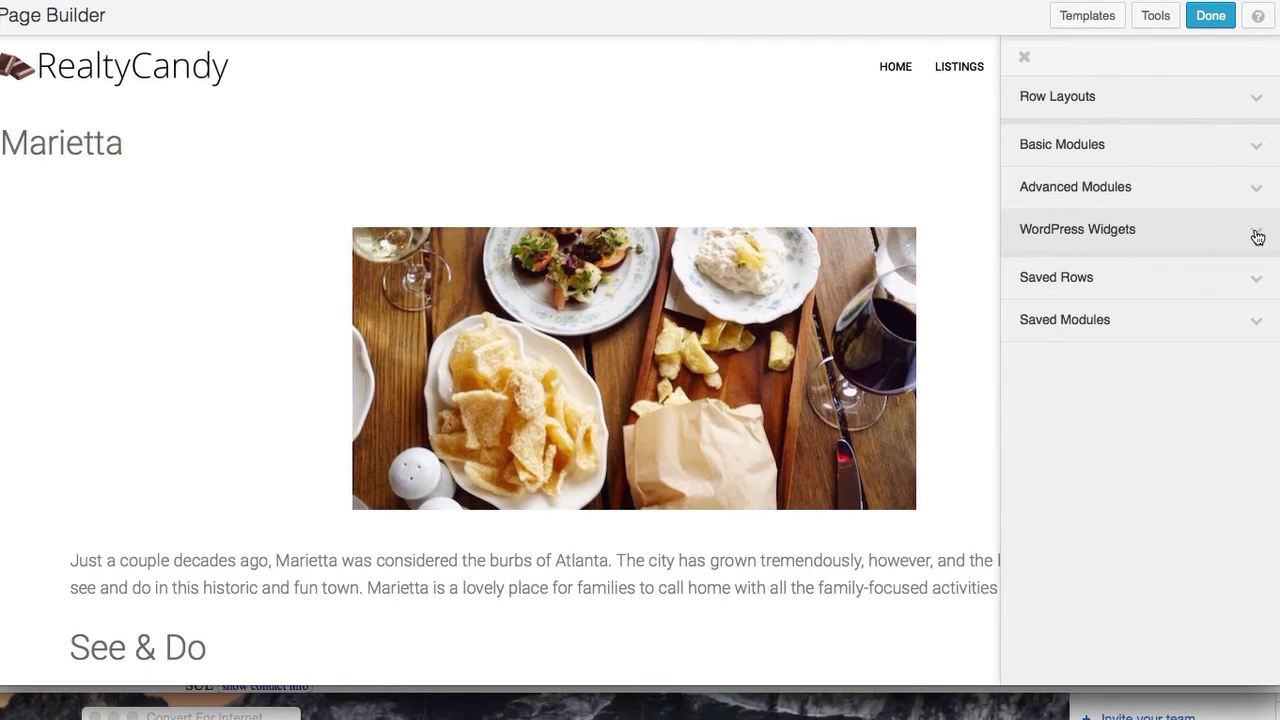
pyautogui.scroll(-3, 1166, 390)
pyautogui.scroll(-10, 1168, 393)
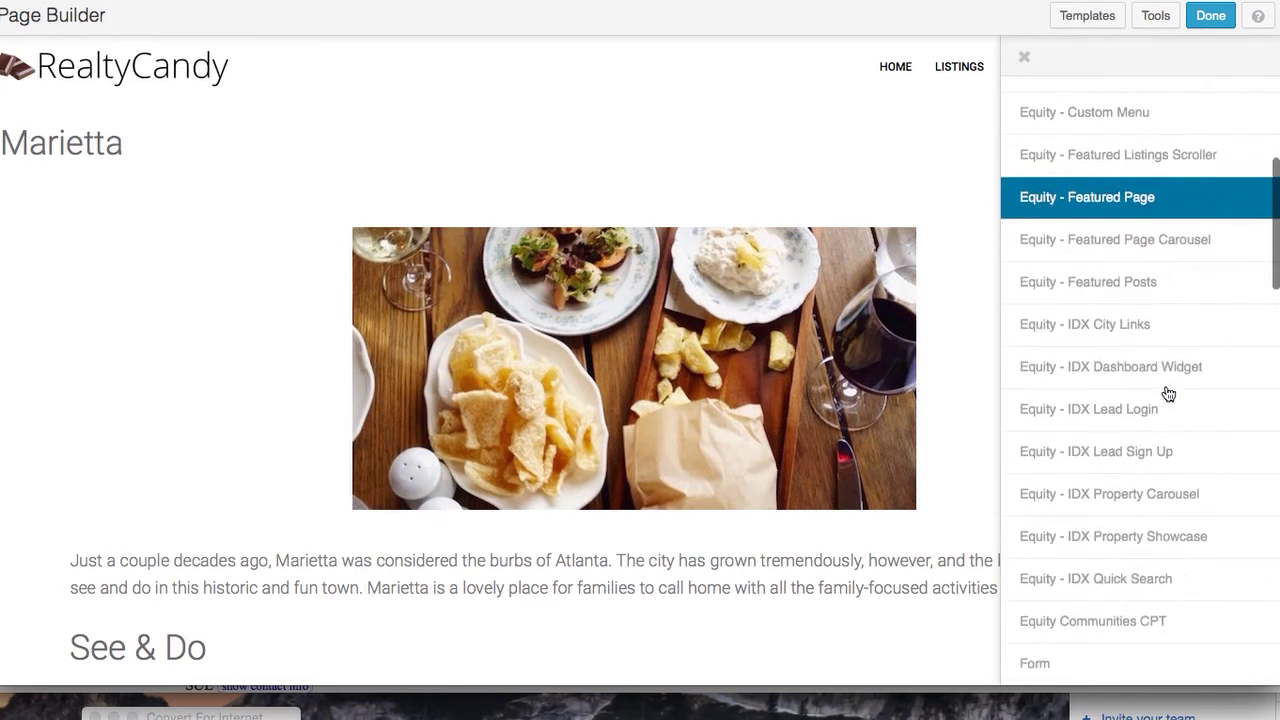
pyautogui.scroll(-5, 1166, 388)
pyautogui.scroll(-10, 1166, 386)
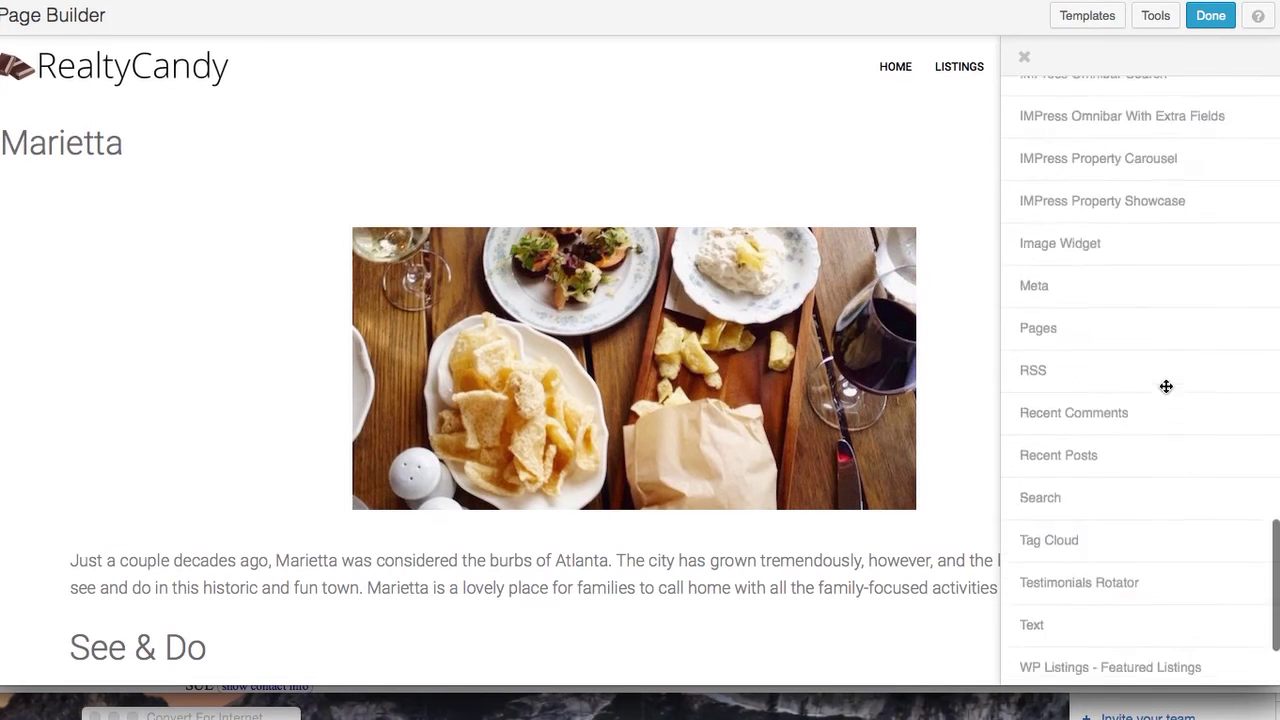
pyautogui.moveTo(1126, 574); pyautogui.dragTo(480, 537)
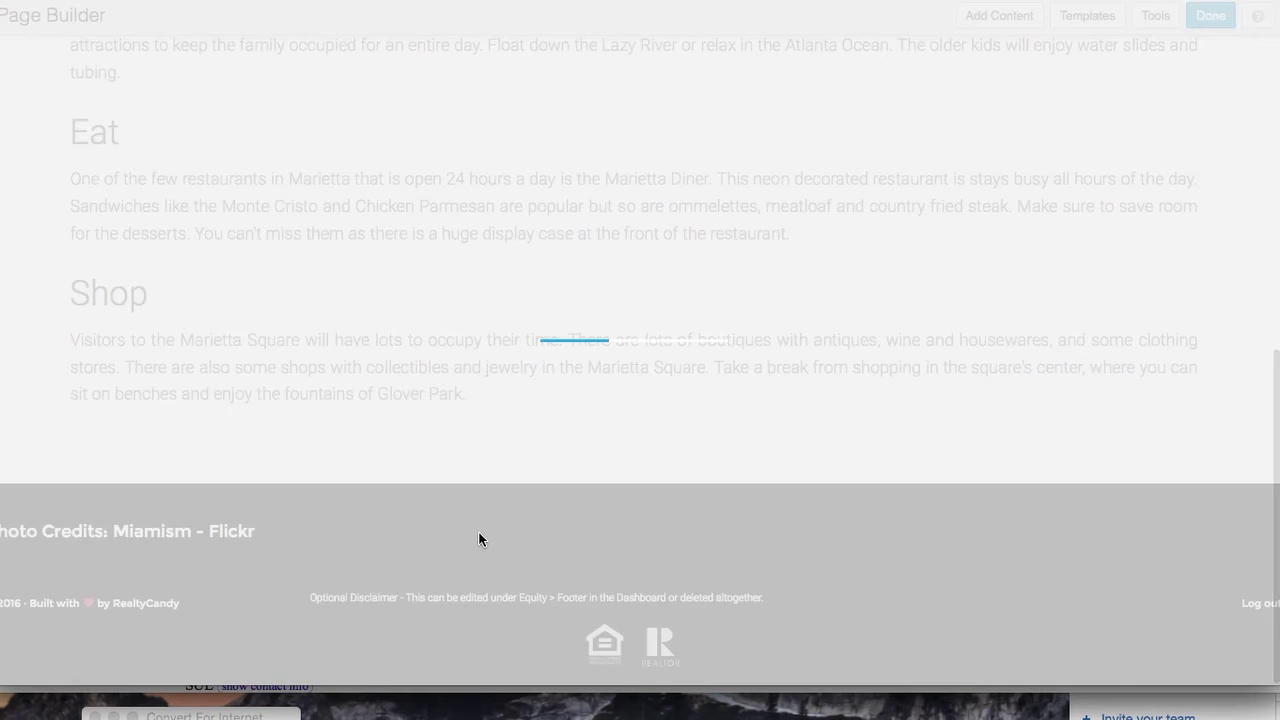
pyautogui.click(466, 369)
pyautogui.press('super+v')
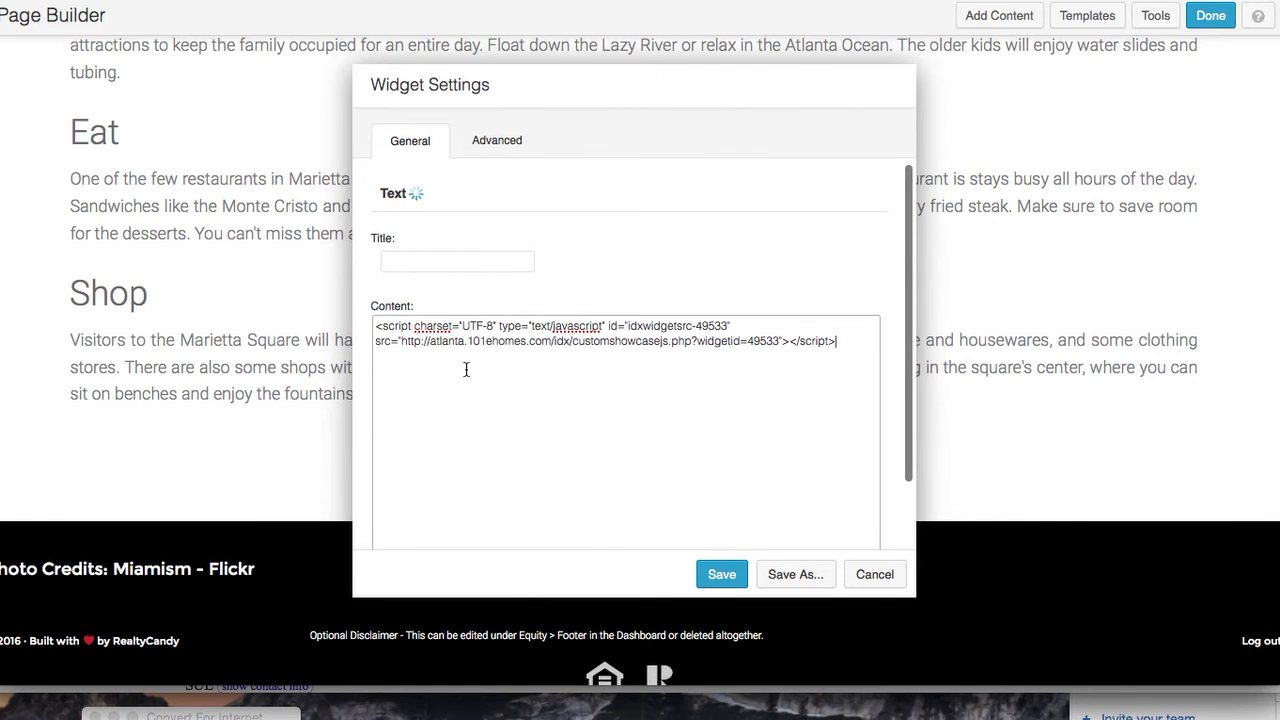
pyautogui.click(723, 576)
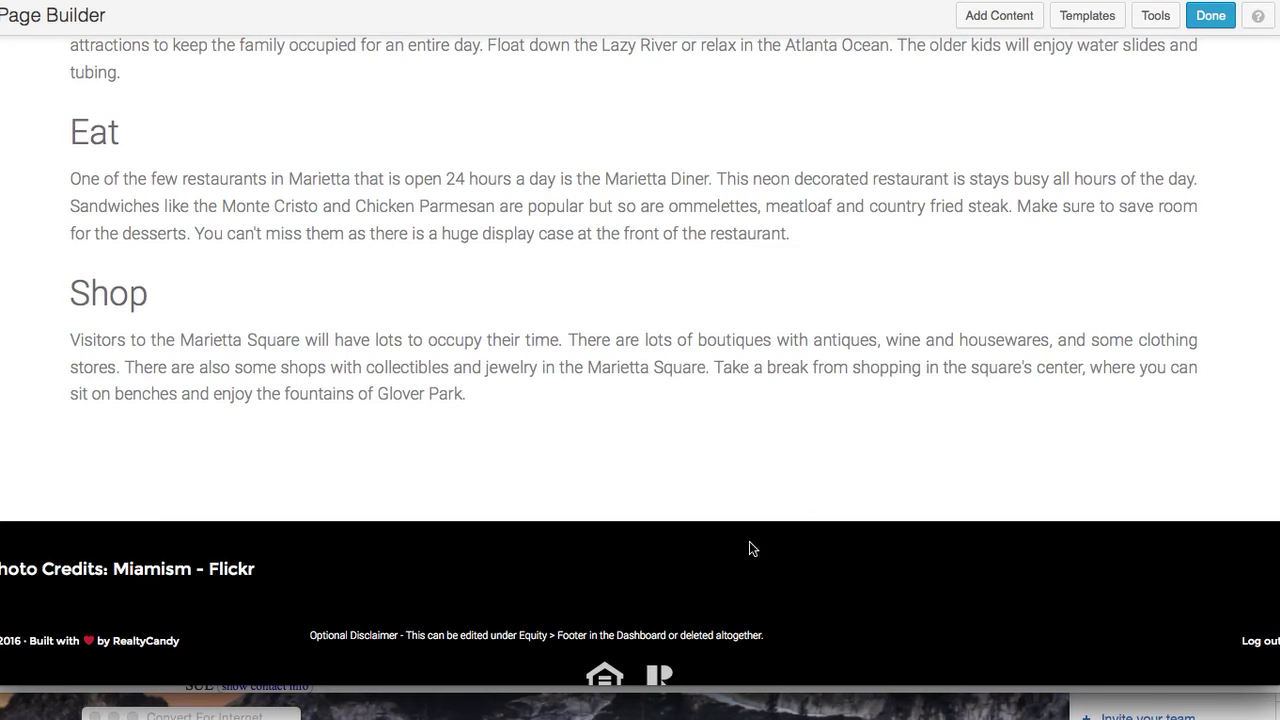
# Place an HTML module with the pasted IDX embed script below Shop, save it, and finish editing
pyautogui.scroll(5, 1002, 443)
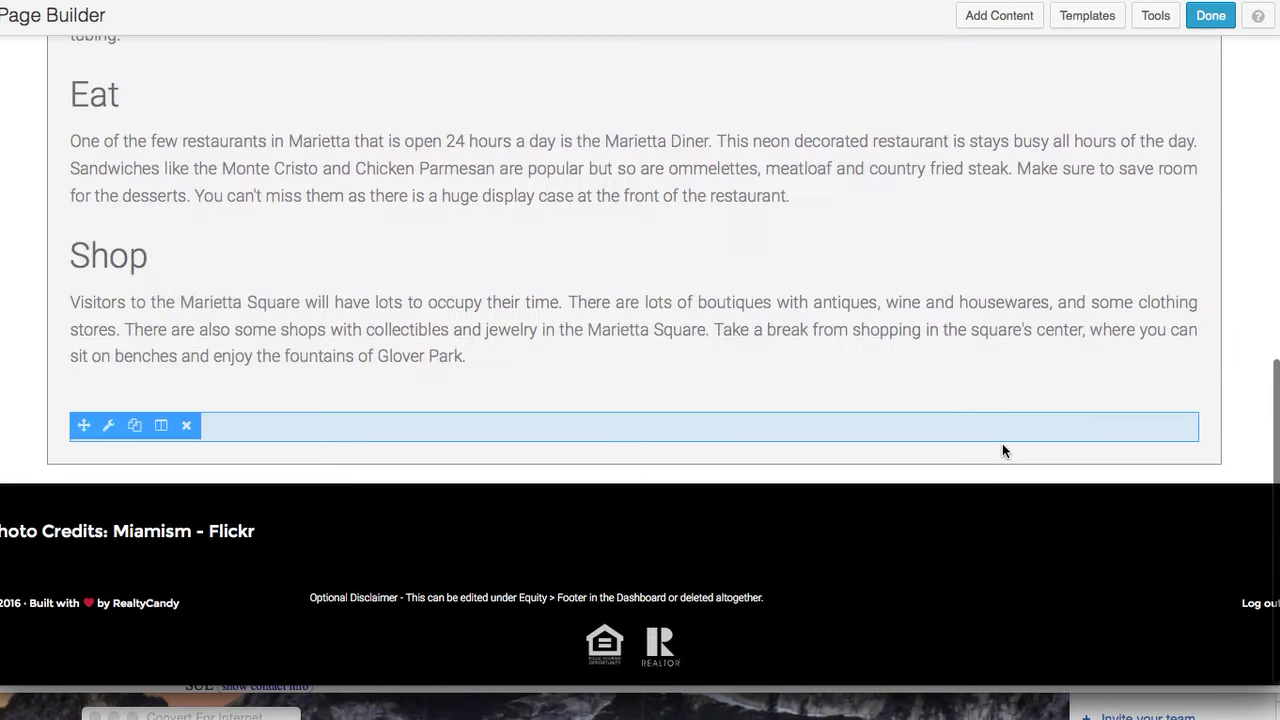
pyautogui.scroll(4, 1002, 451)
pyautogui.scroll(-8, 1000, 451)
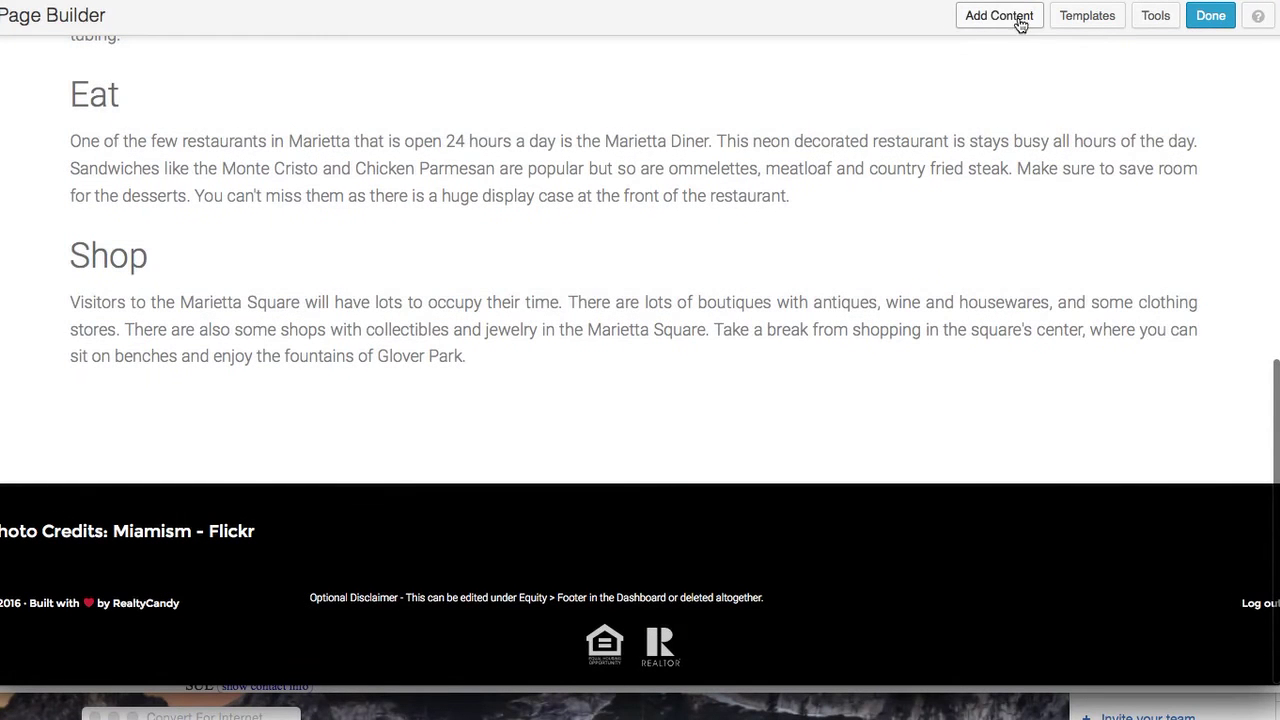
pyautogui.click(1008, 19)
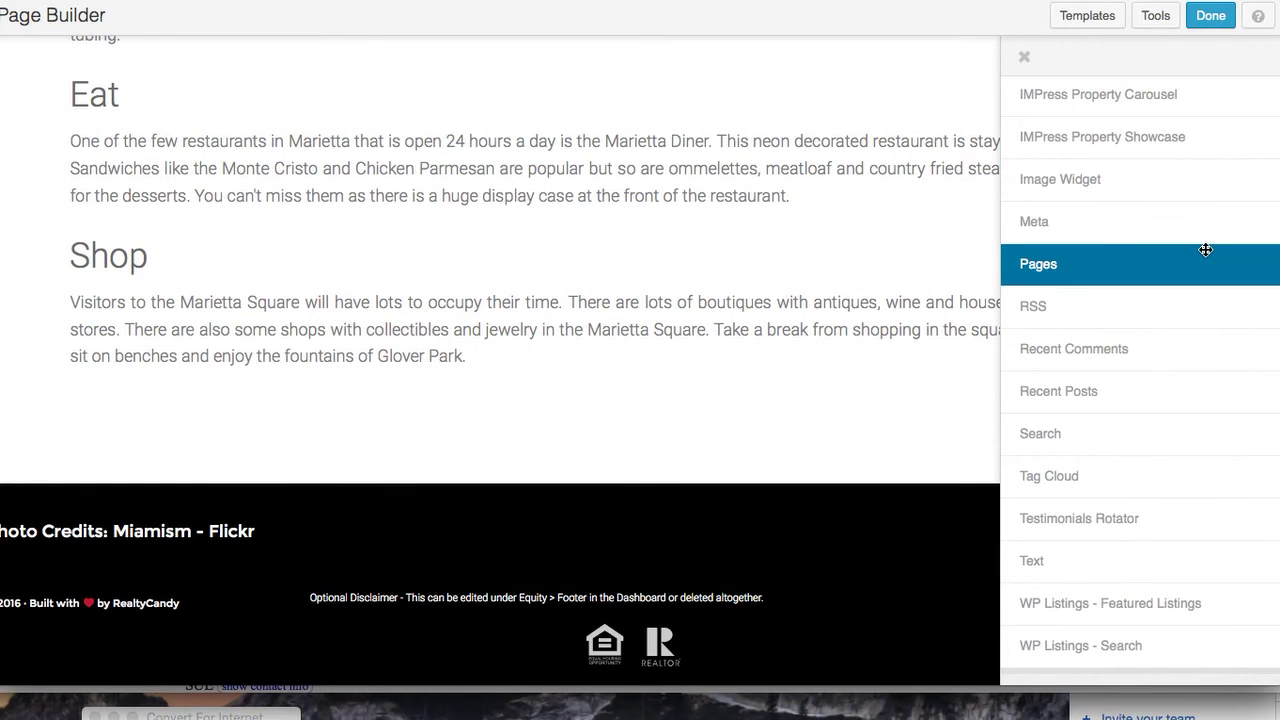
pyautogui.click(1022, 56)
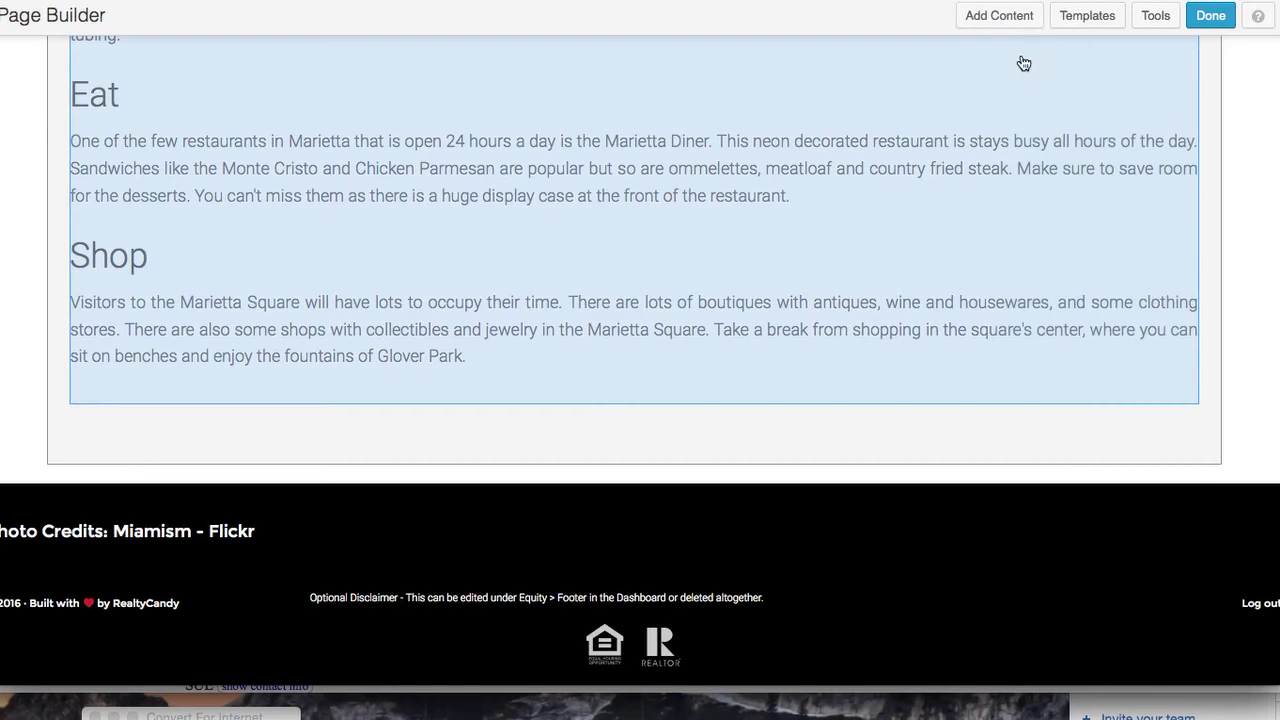
pyautogui.click(1010, 19)
pyautogui.scroll(10, 1183, 258)
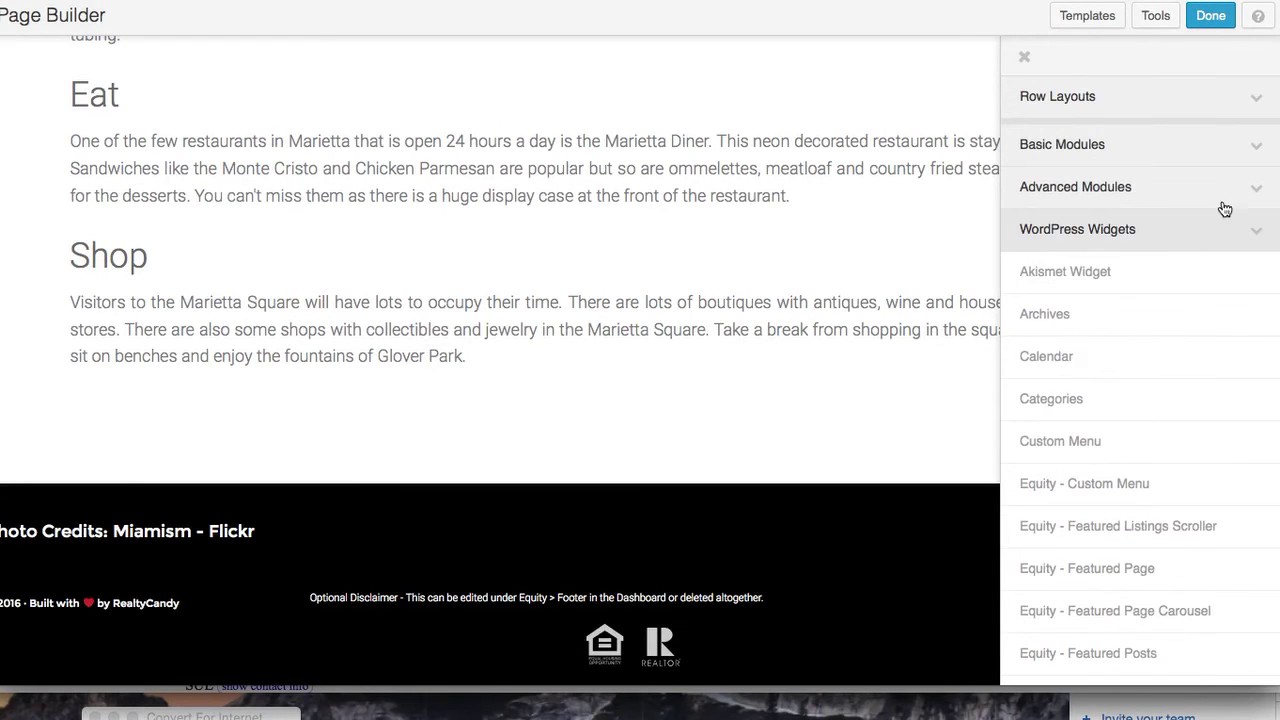
pyautogui.click(1262, 147)
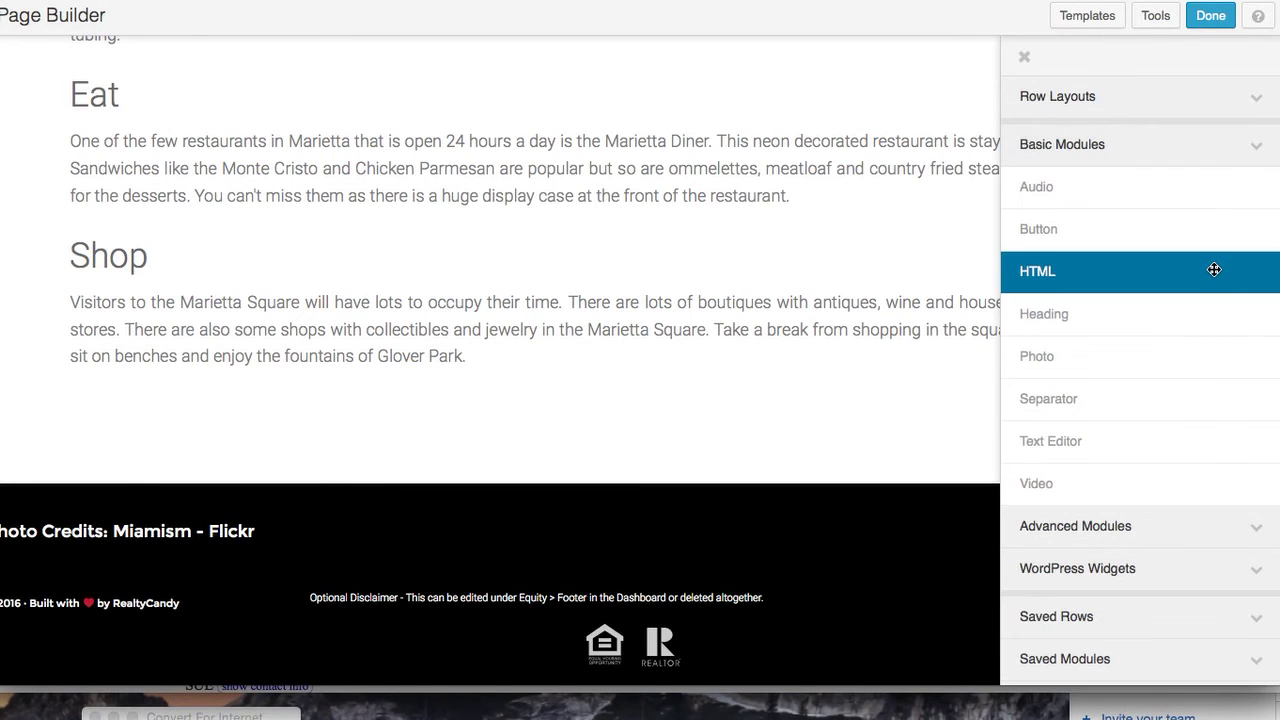
pyautogui.moveTo(1214, 270); pyautogui.dragTo(541, 448)
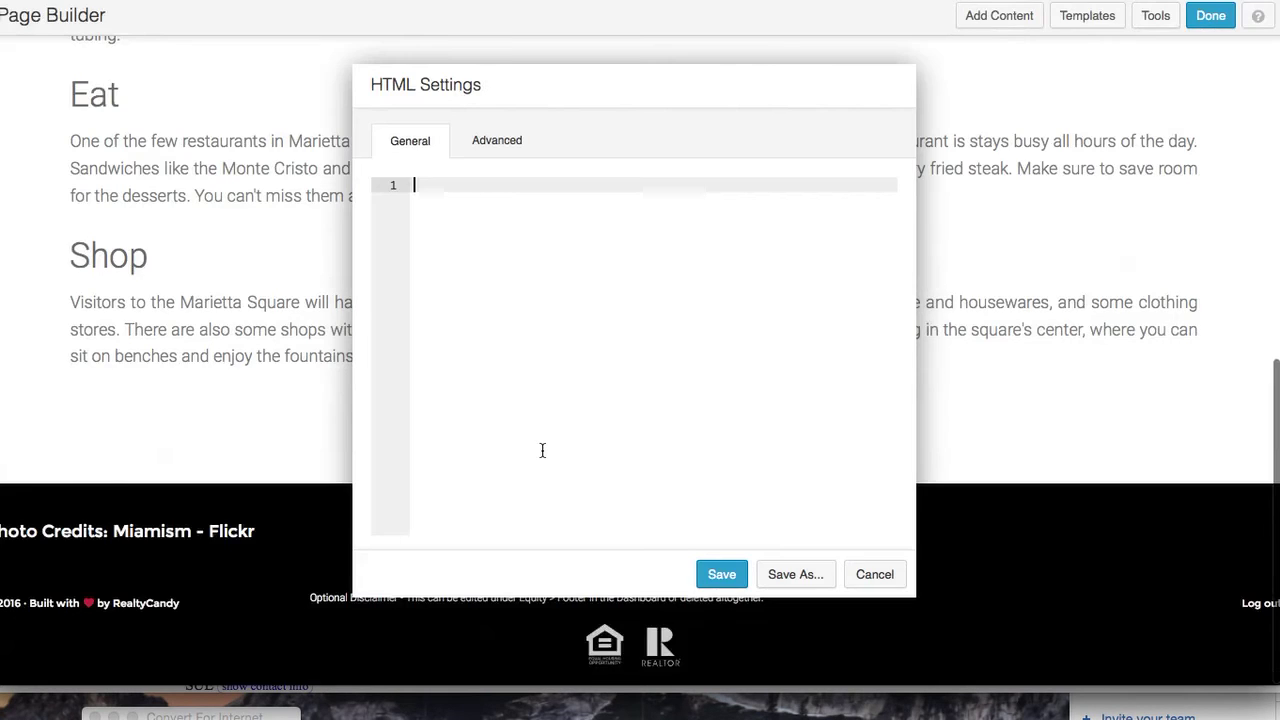
pyautogui.press('super+v')
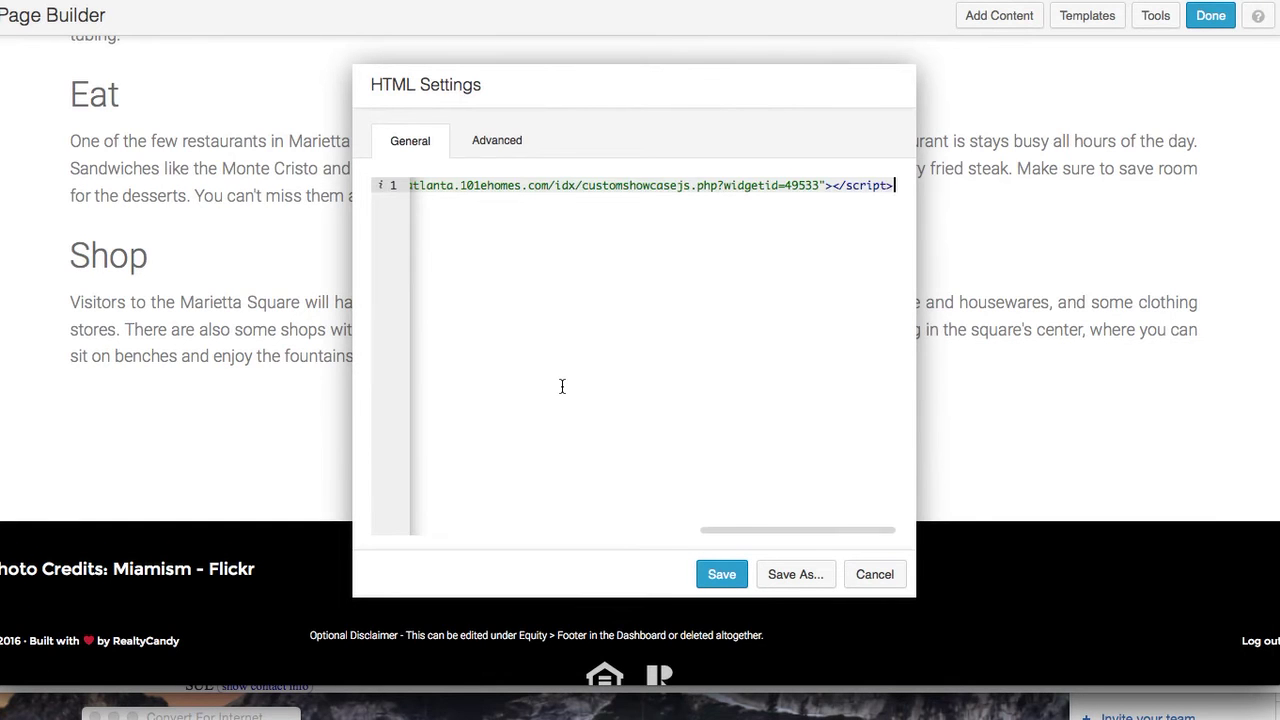
pyautogui.click(724, 575)
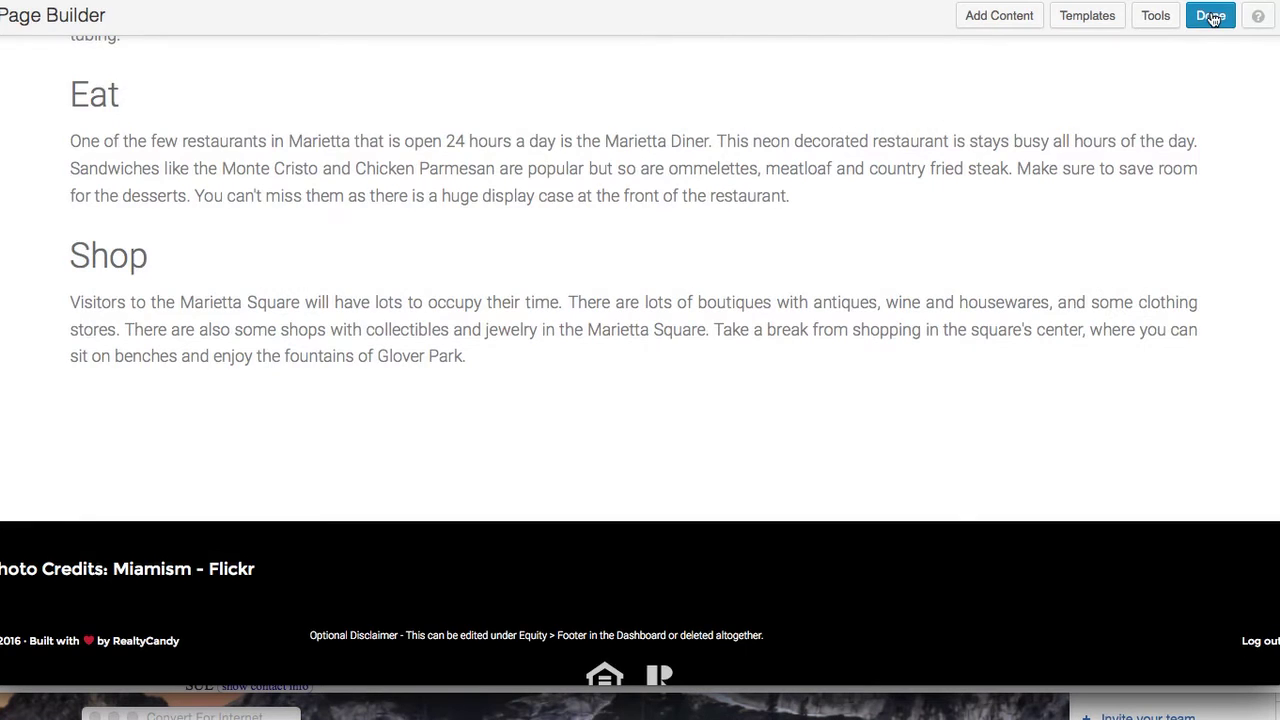
pyautogui.click(1211, 16)
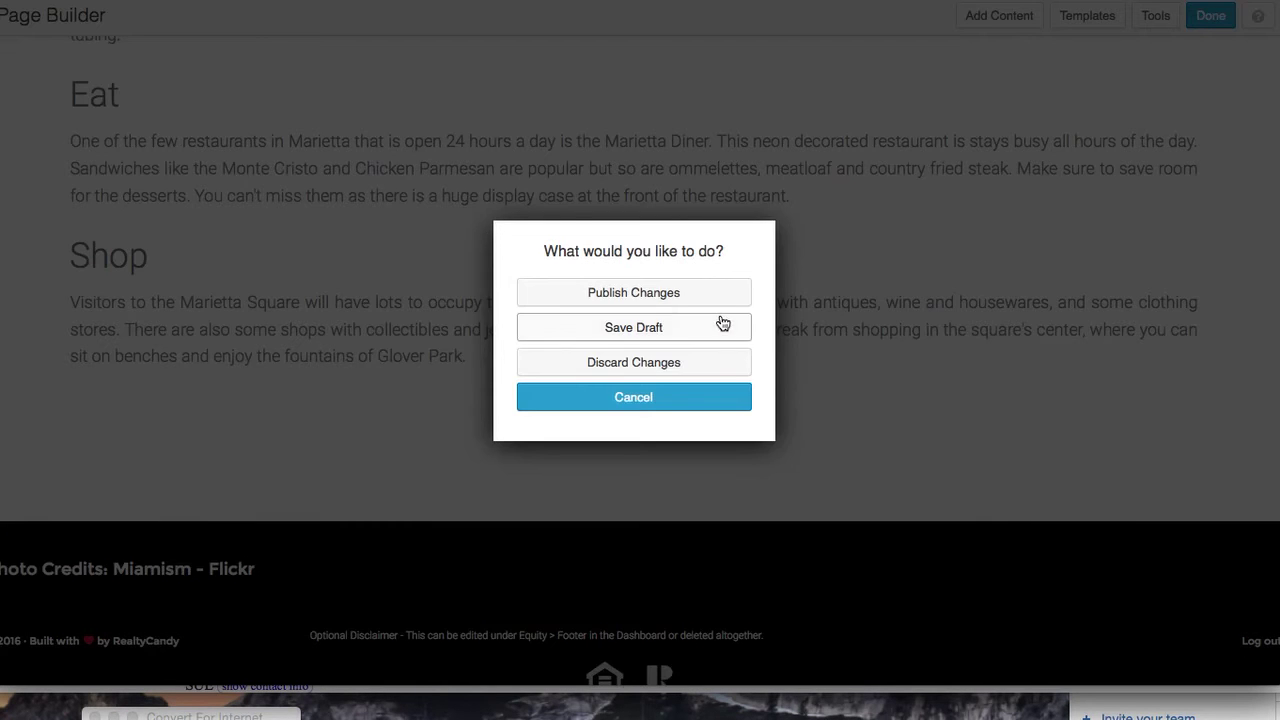
pyautogui.click(641, 293)
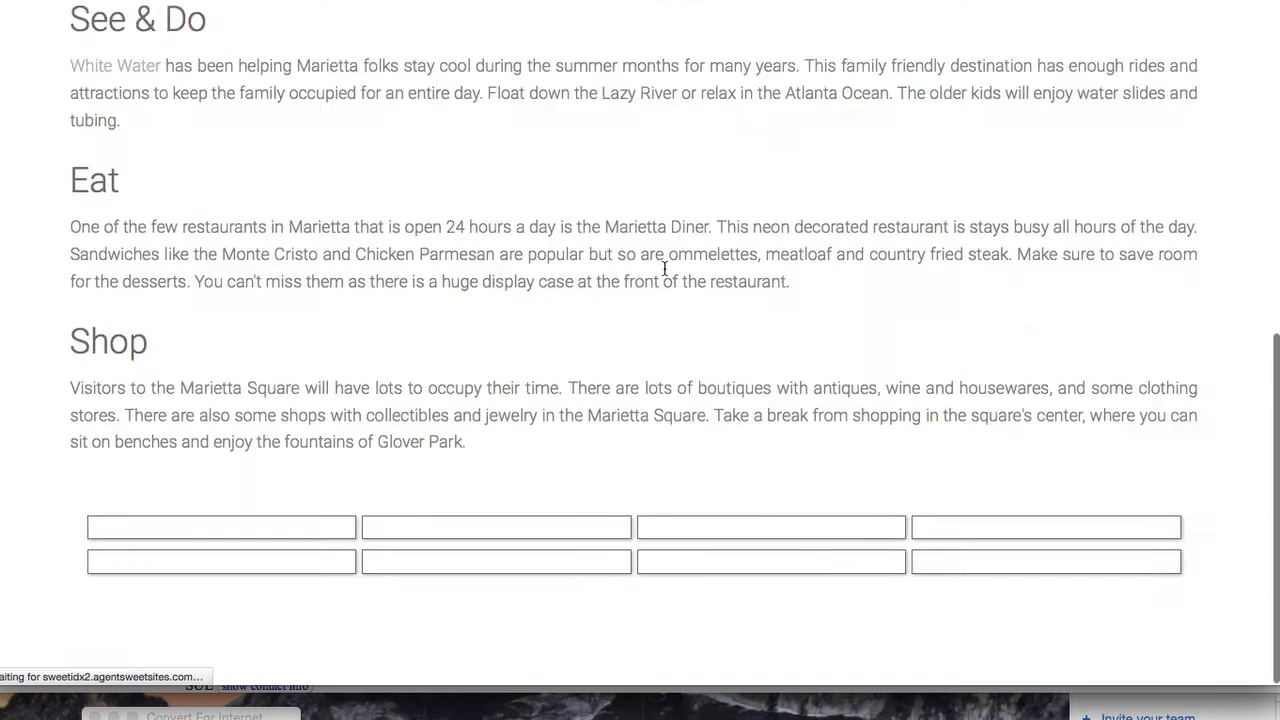
pyautogui.scroll(-5, 664, 270)
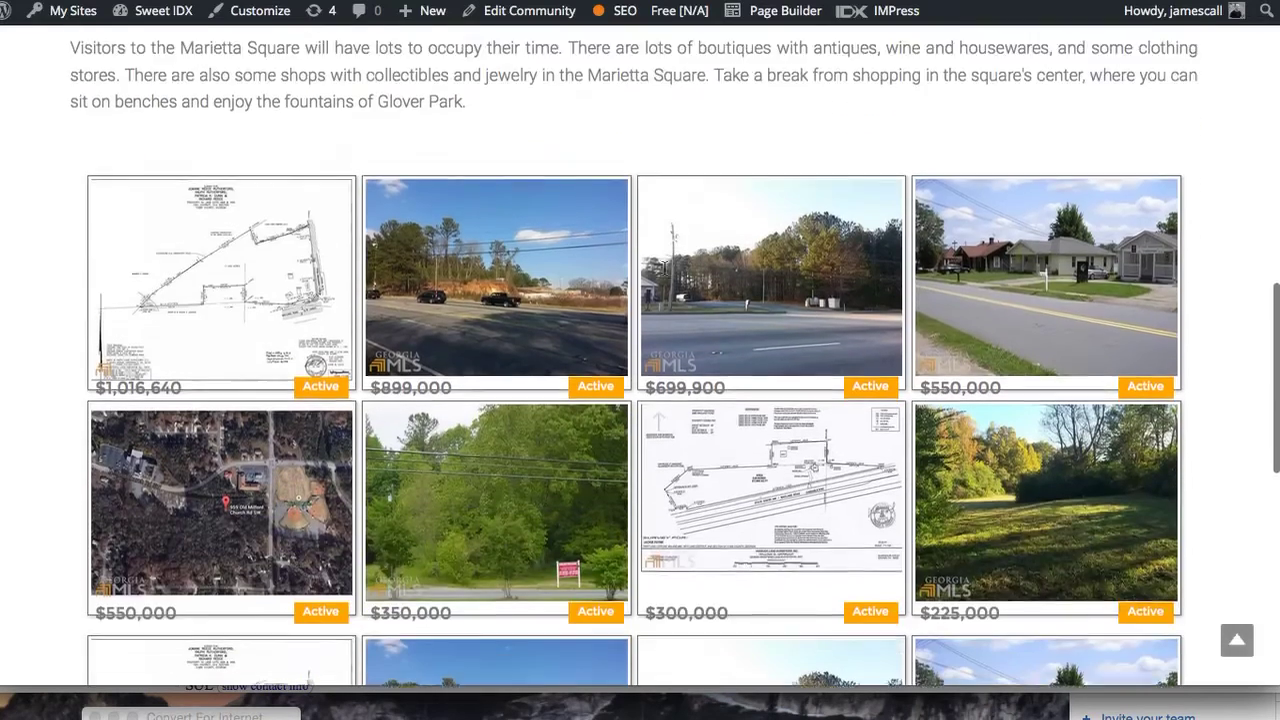
pyautogui.scroll(-4, 666, 275)
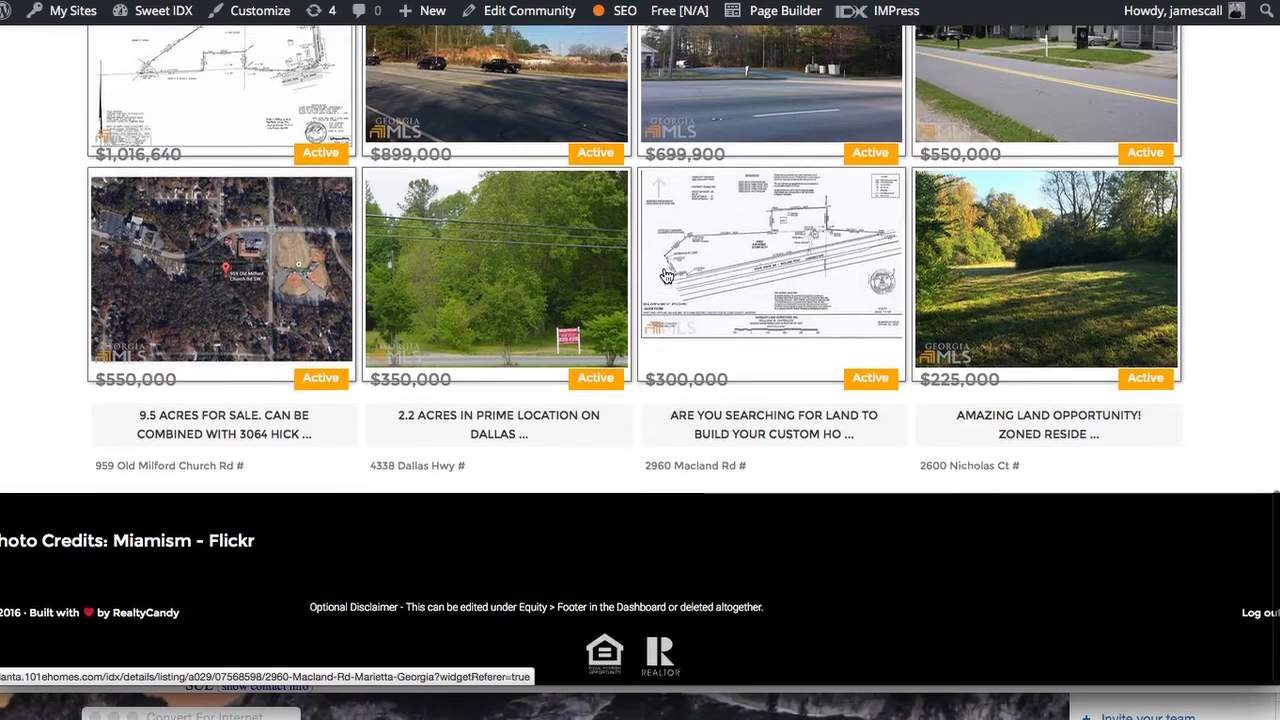
pyautogui.scroll(2, 665, 273)
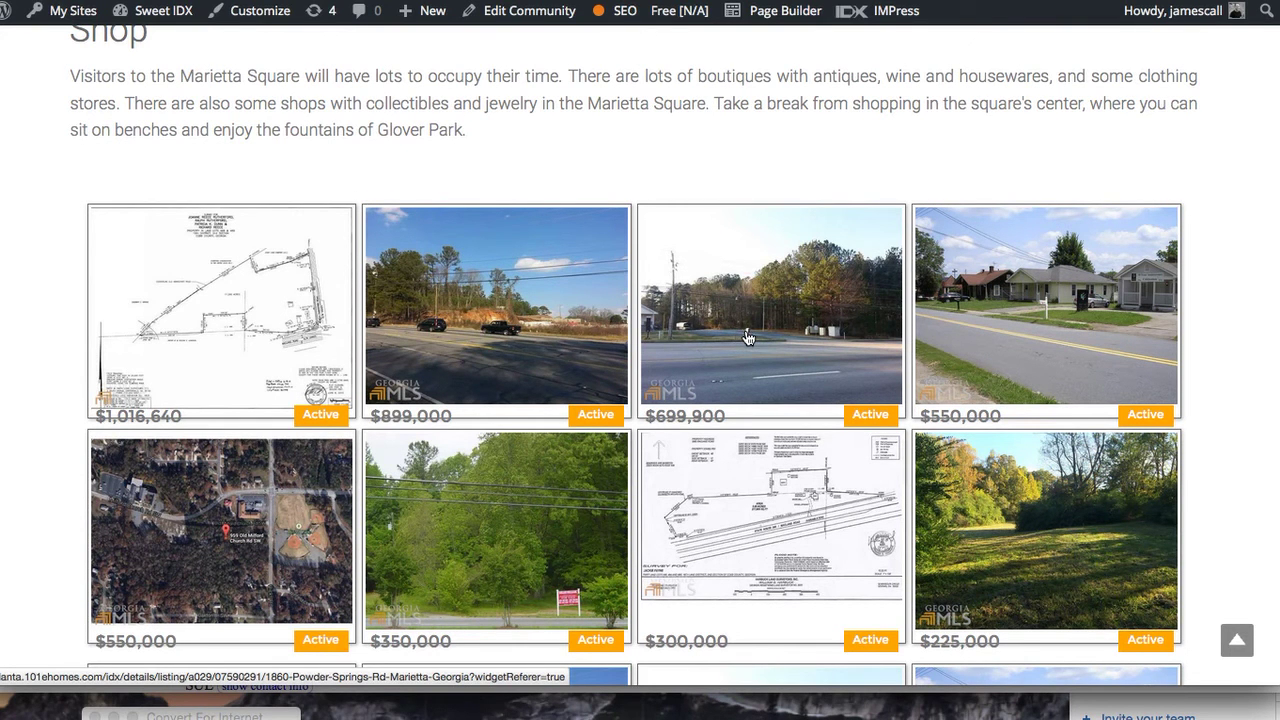
pyautogui.scroll(-3, 747, 338)
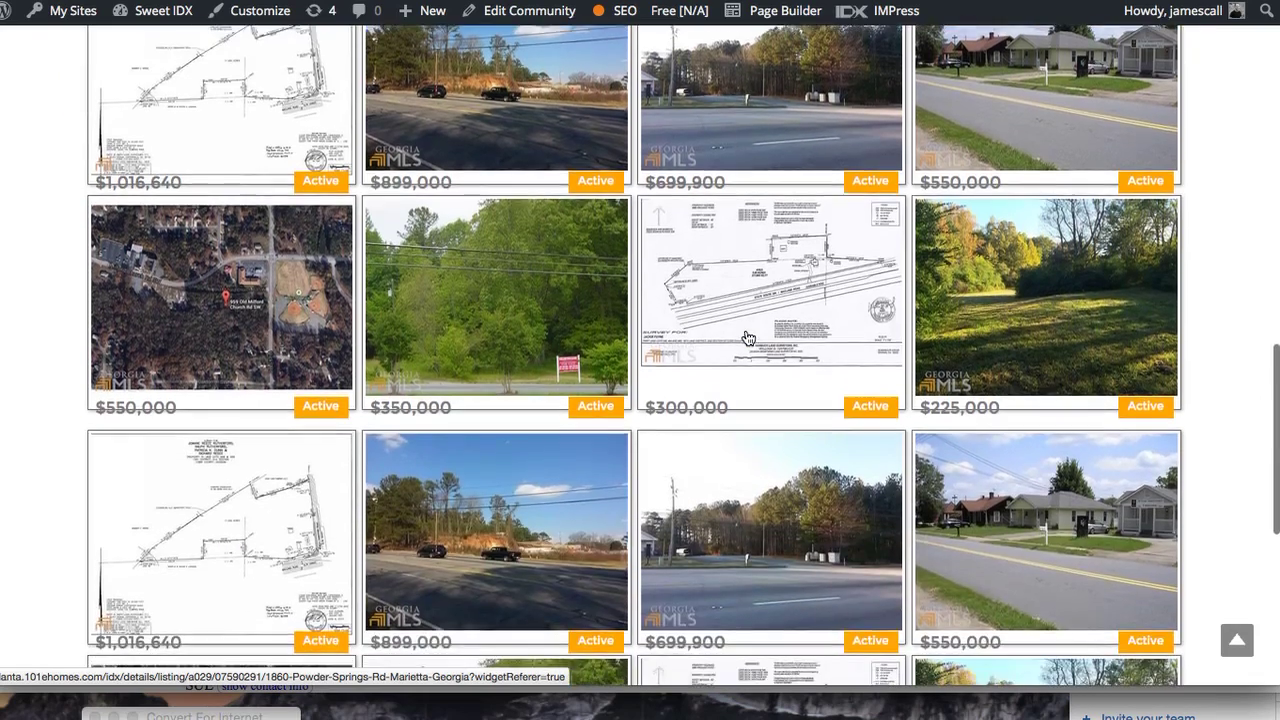
pyautogui.scroll(-5, 747, 338)
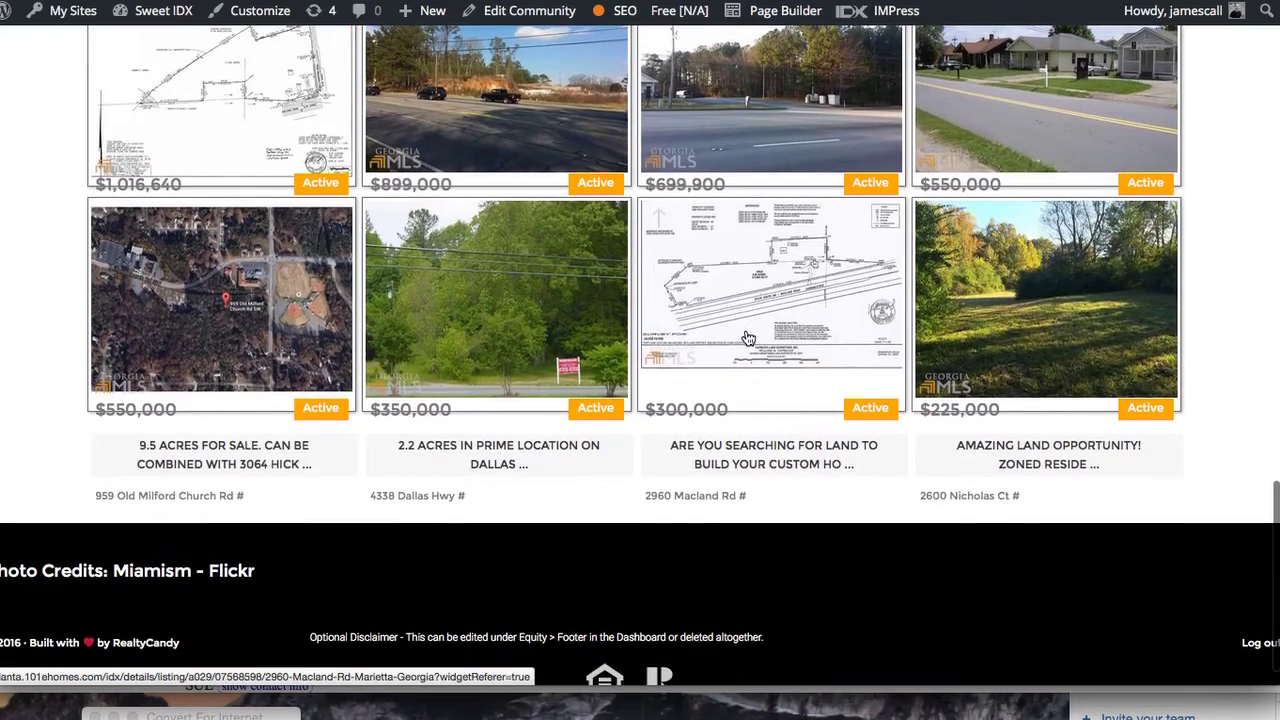
pyautogui.scroll(1, 747, 338)
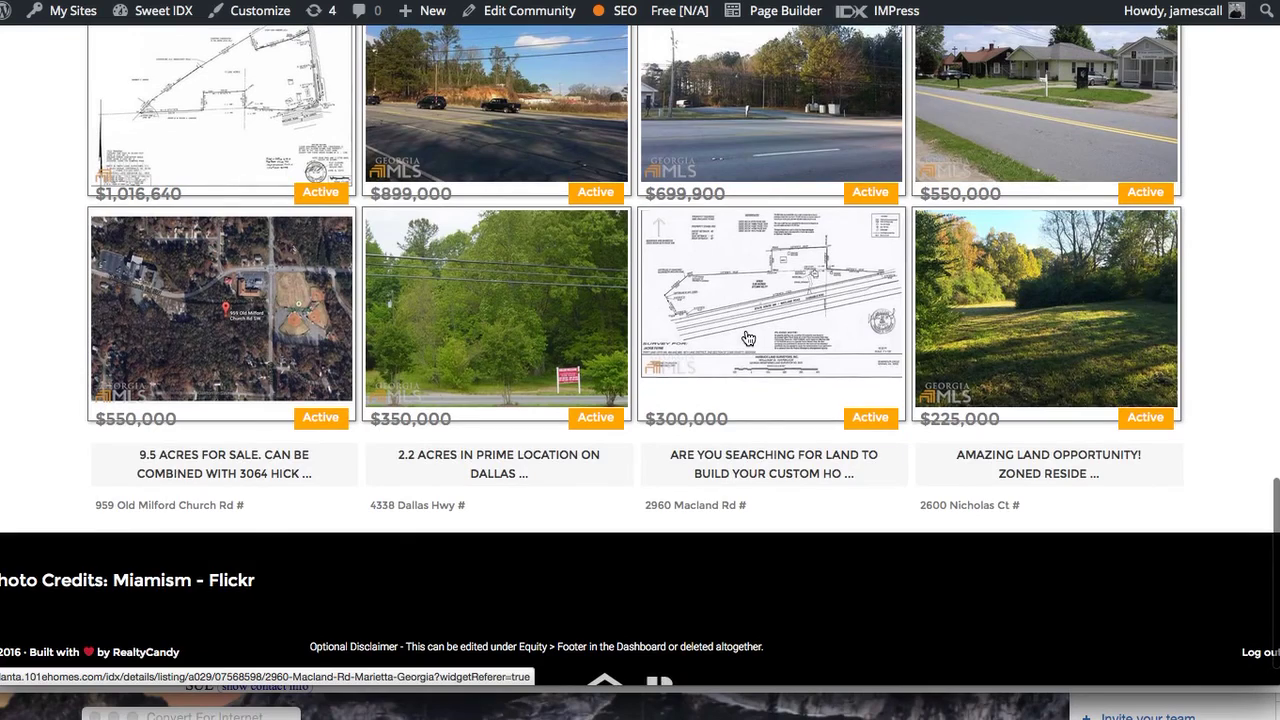
pyautogui.scroll(10, 747, 338)
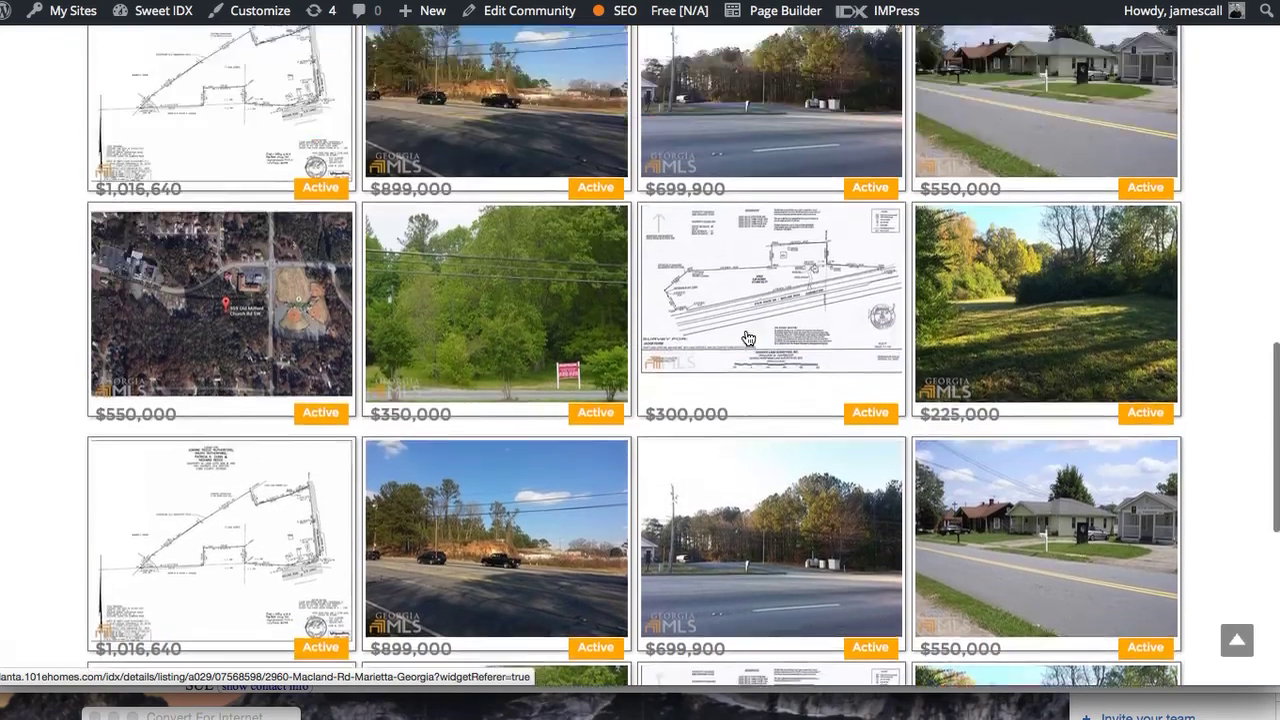
pyautogui.scroll(8, 747, 338)
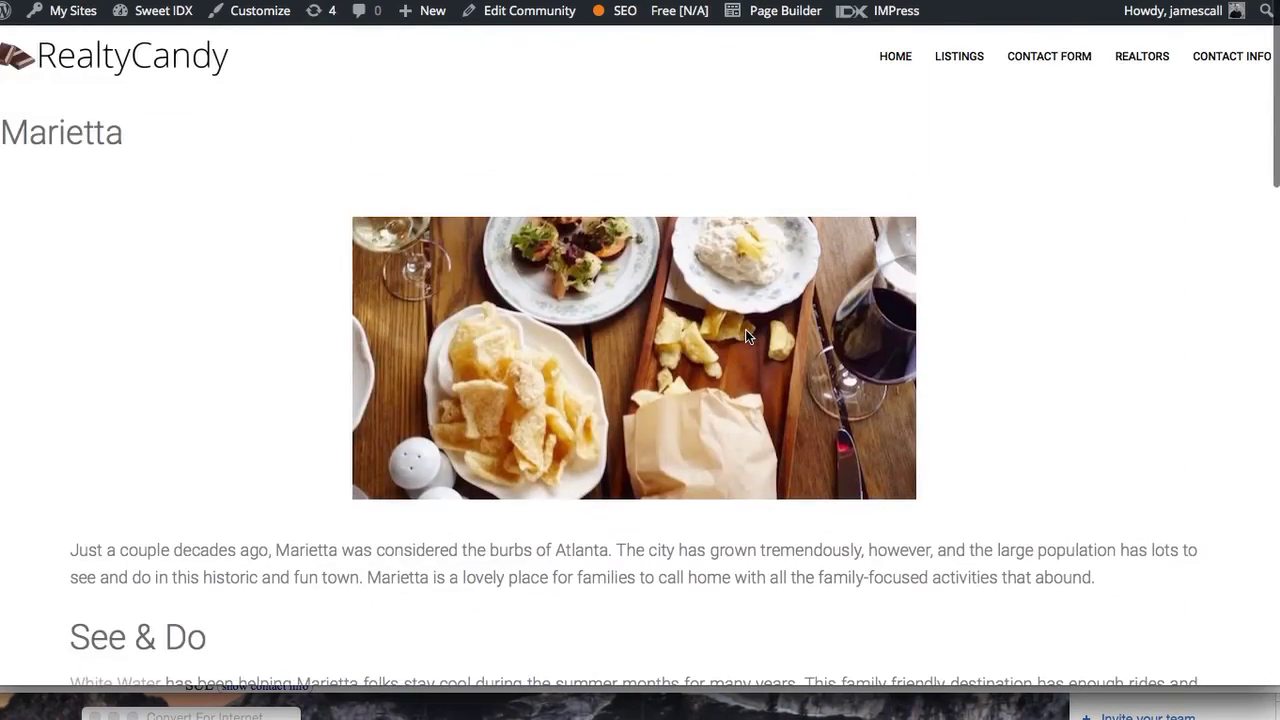
pyautogui.scroll(-1, 662, 417)
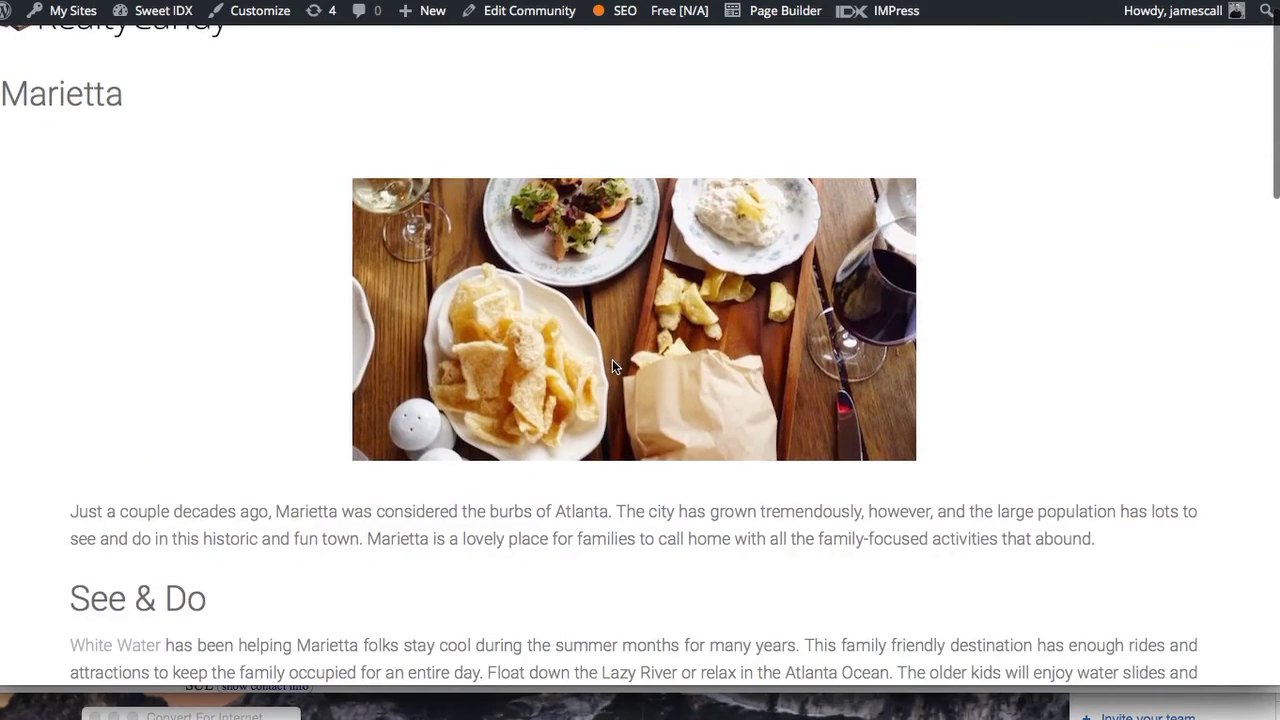
pyautogui.scroll(-9, 612, 366)
pyautogui.scroll(-11, 612, 366)
pyautogui.scroll(-12, 613, 366)
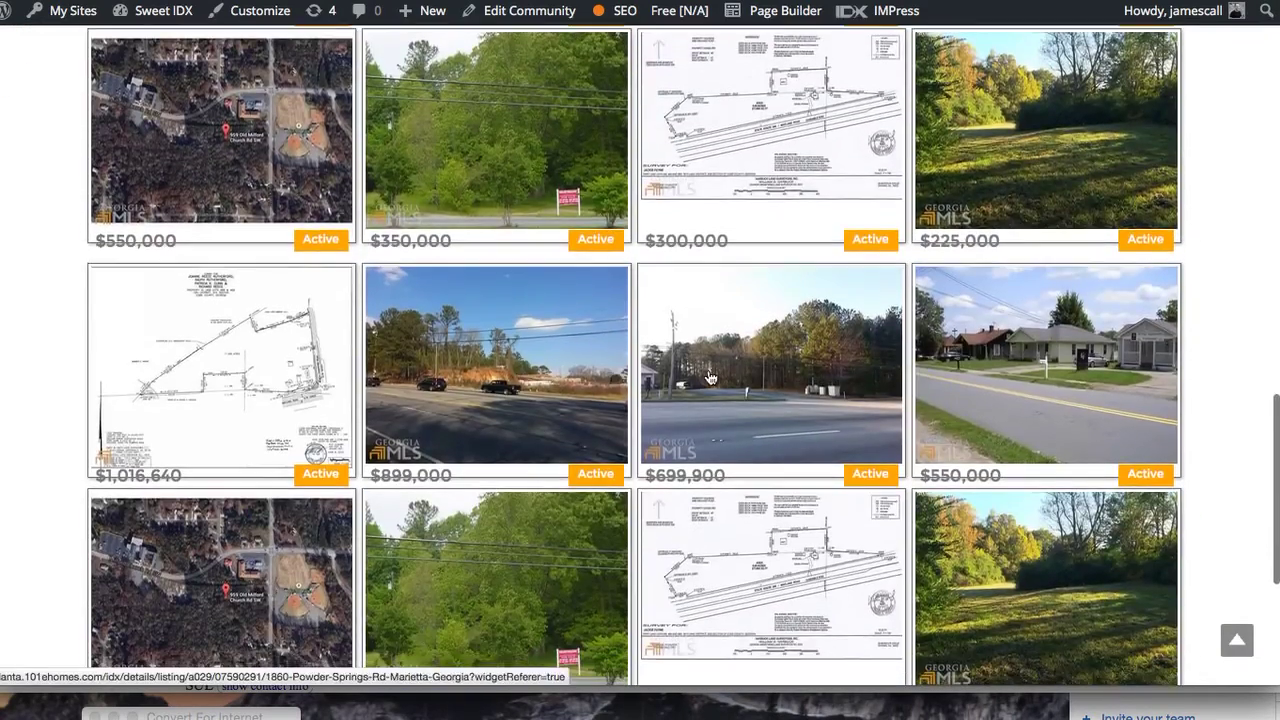
pyautogui.scroll(20, 708, 377)
pyautogui.scroll(-15, 706, 374)
pyautogui.scroll(20, 710, 370)
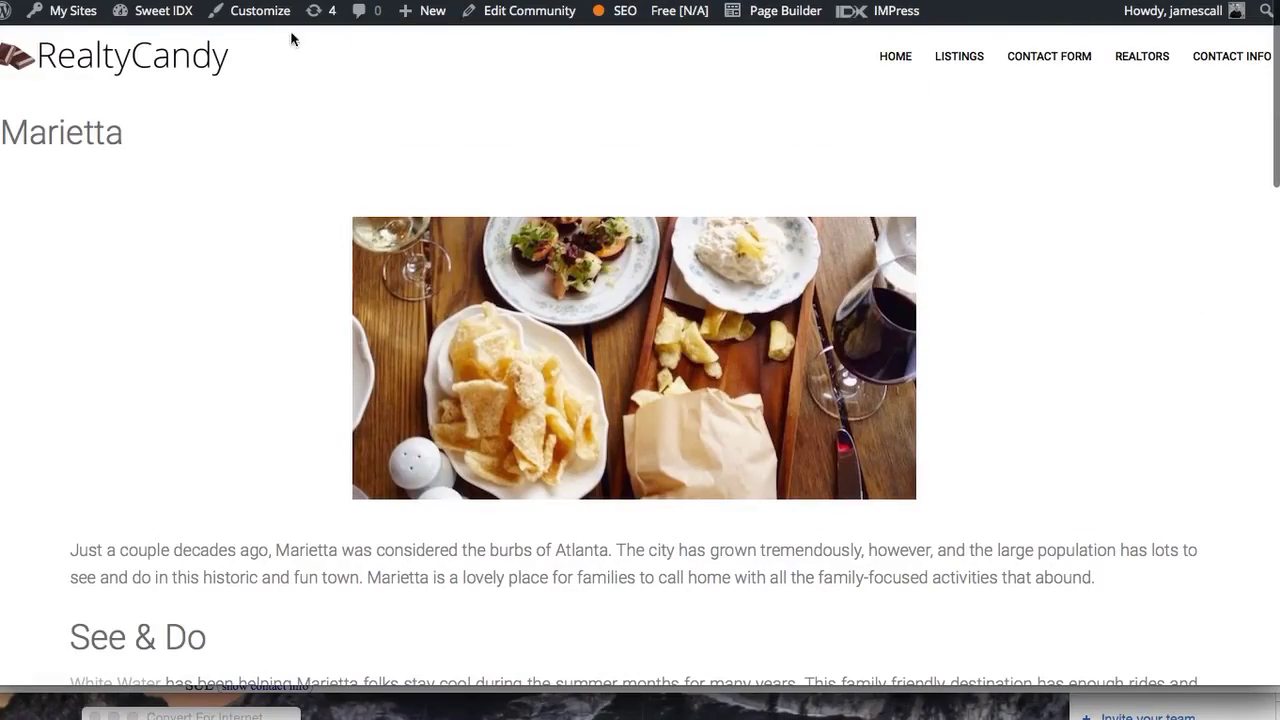
# Start a new community entry titled 'Atlantic Station'
pyautogui.press('super+w')
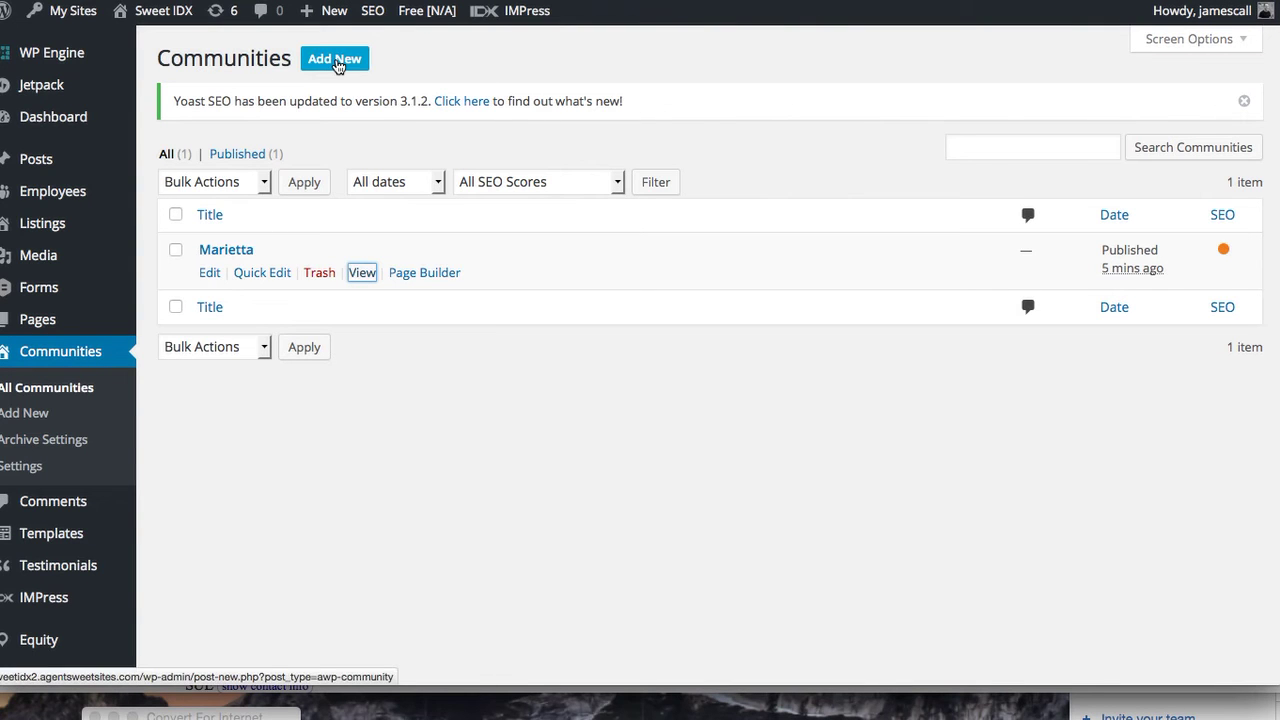
pyautogui.click(338, 62)
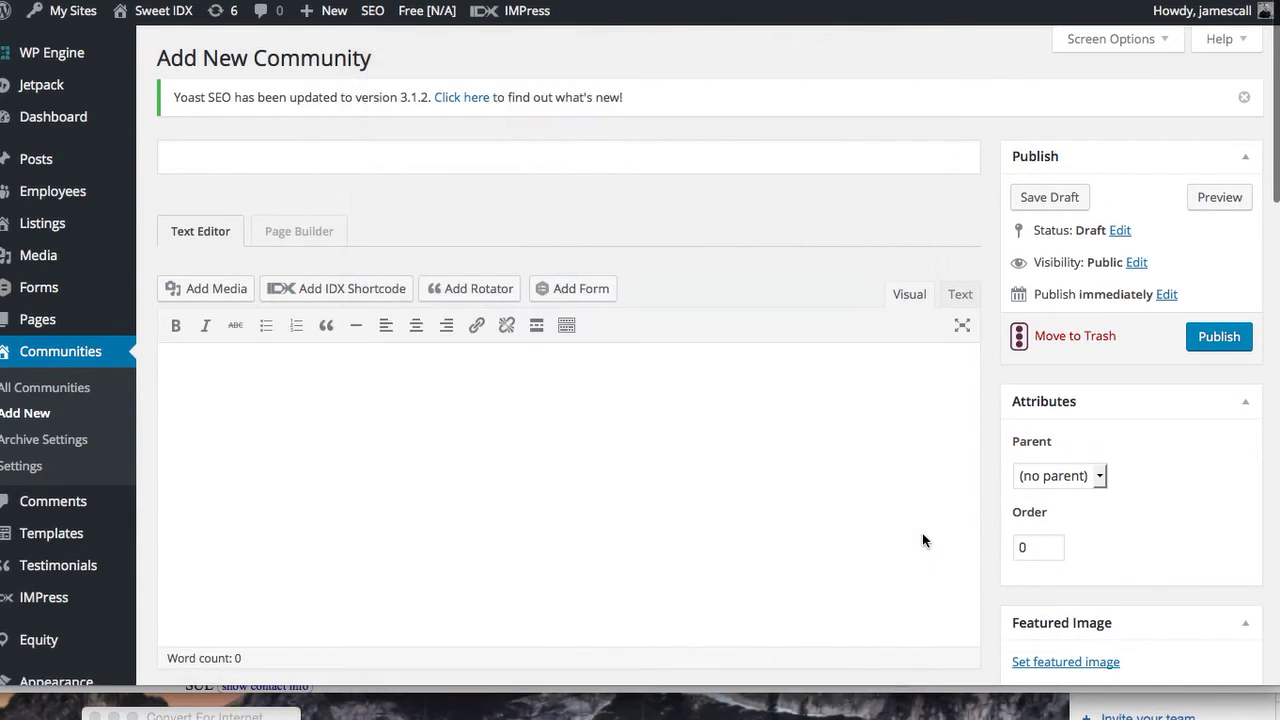
pyautogui.click(261, 170)
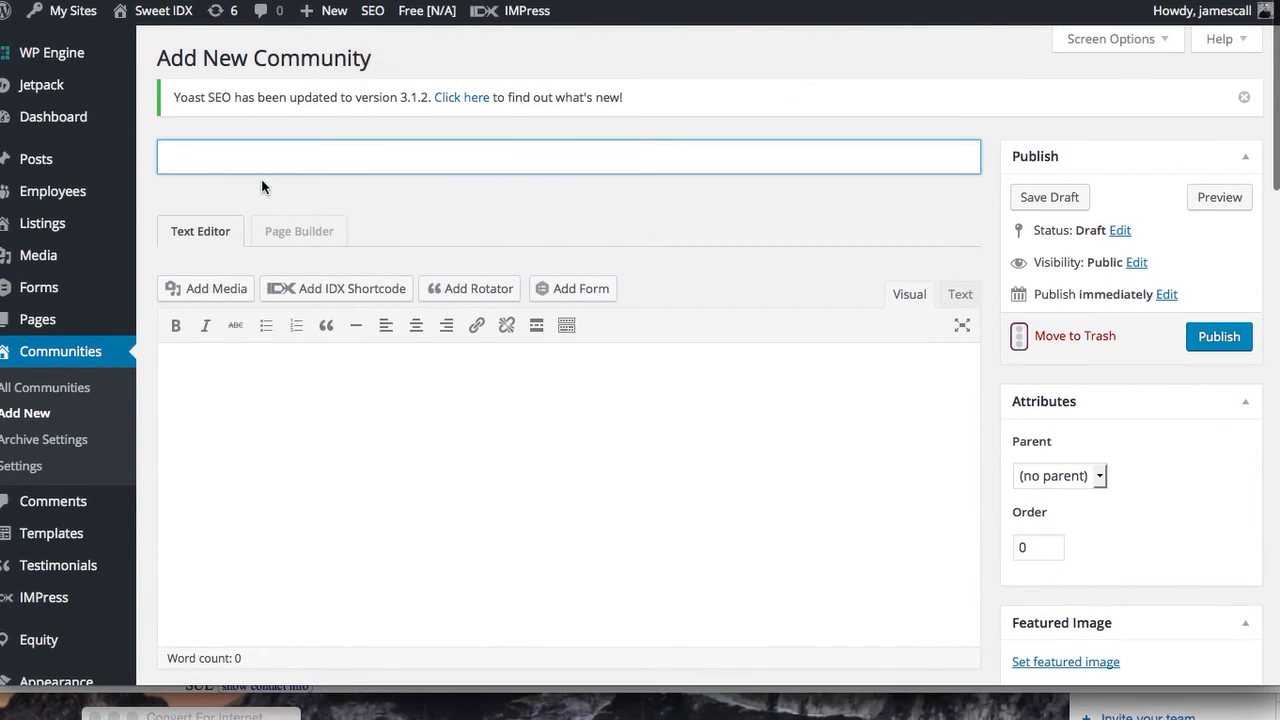
pyautogui.write('Atlan')
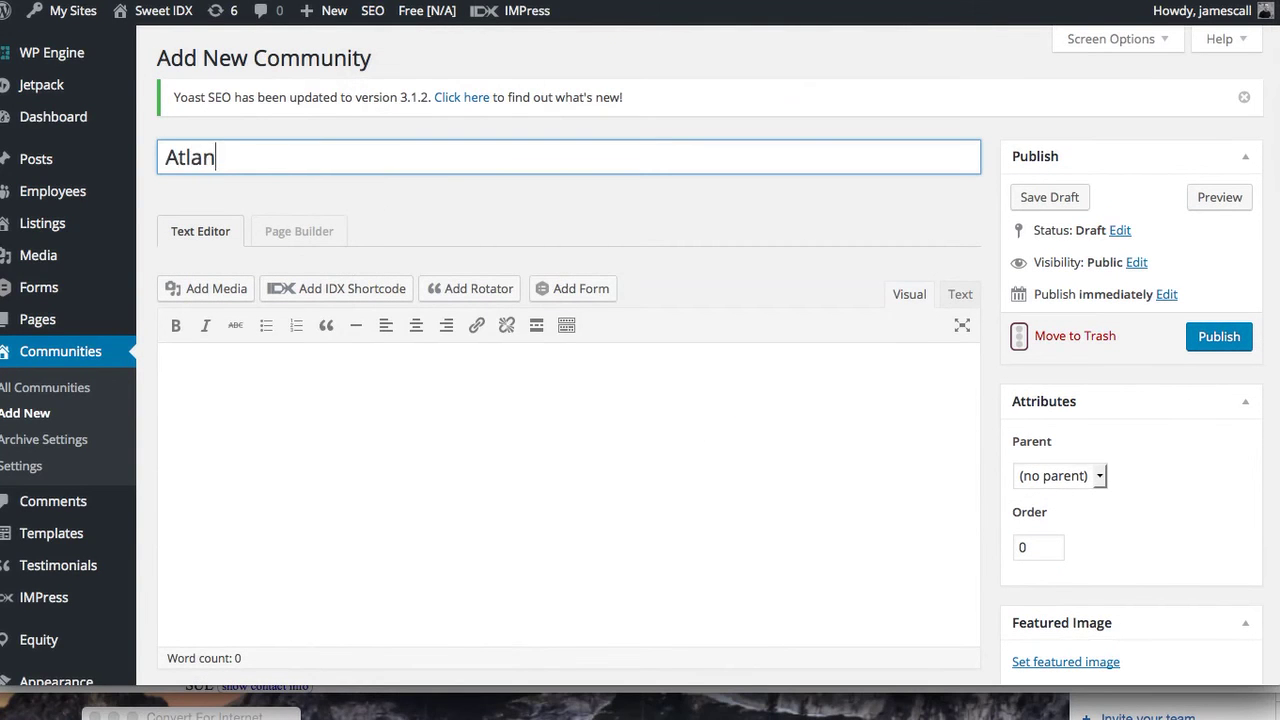
pyautogui.write('tic Station')
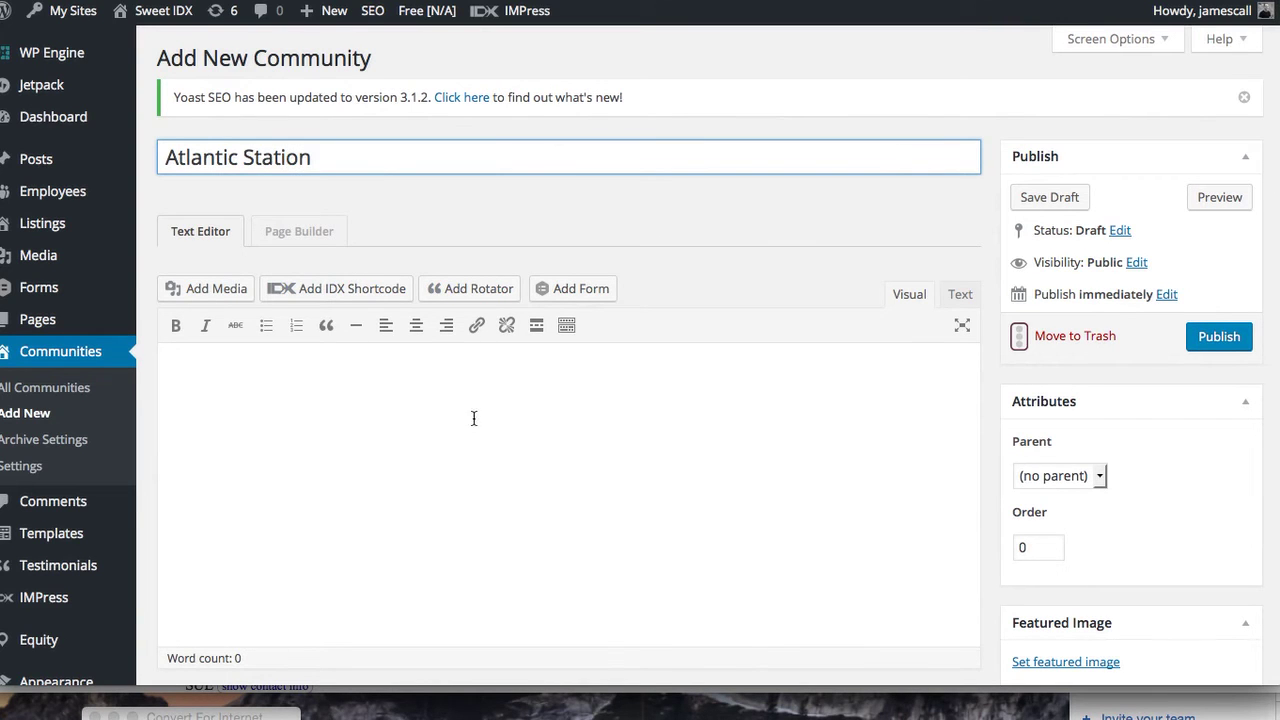
# Set the latte photo as featured image and save the community as a draft
pyautogui.click(1094, 662)
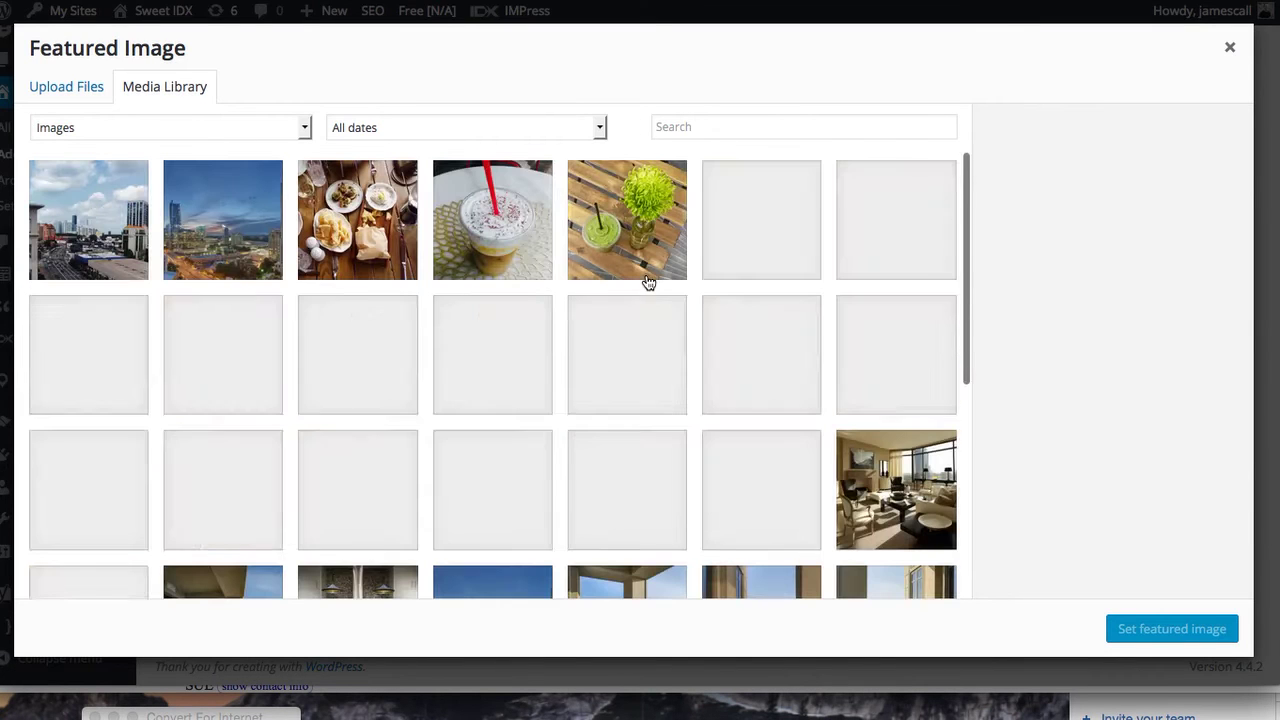
pyautogui.click(497, 221)
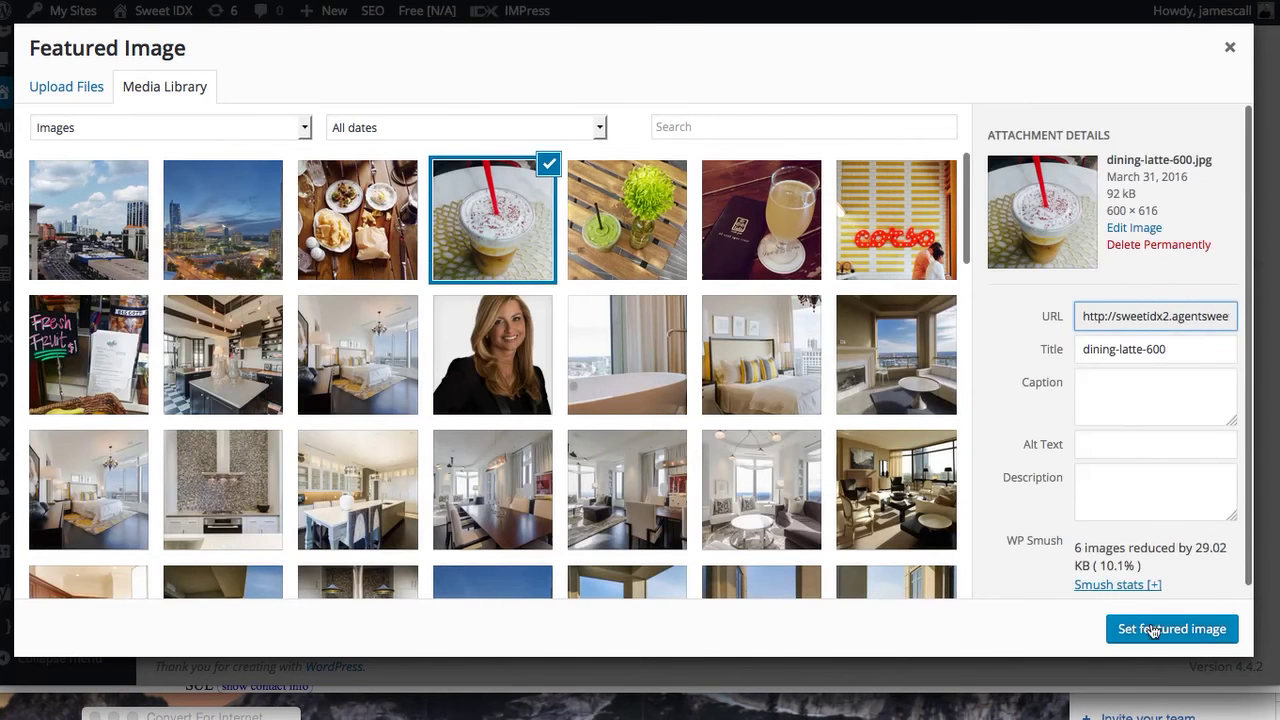
pyautogui.click(1188, 629)
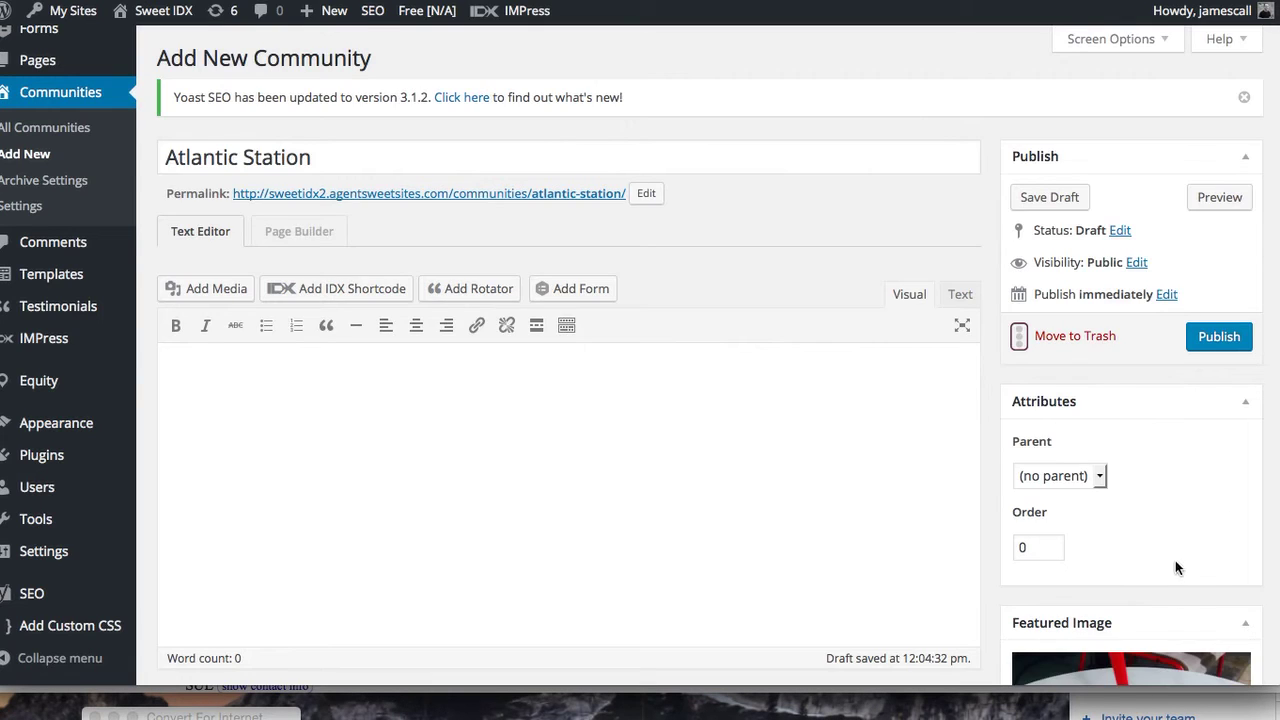
pyautogui.scroll(-6, 1180, 580)
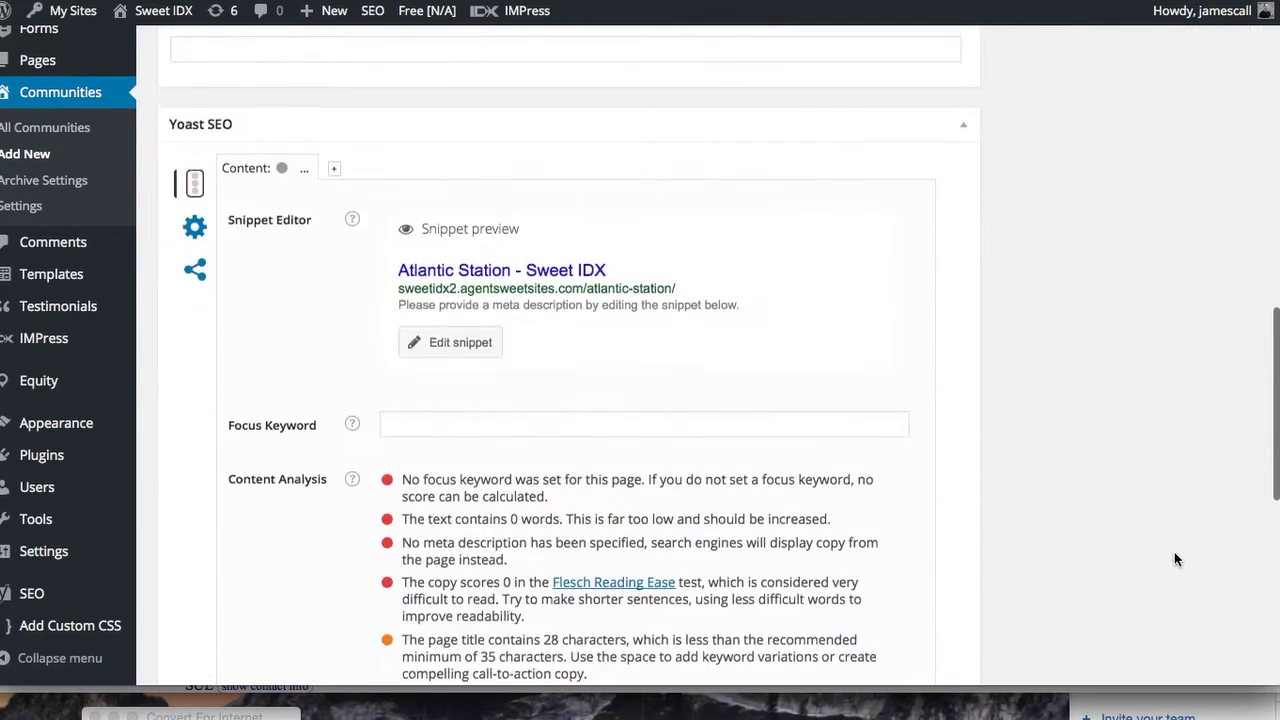
pyautogui.scroll(10, 1174, 552)
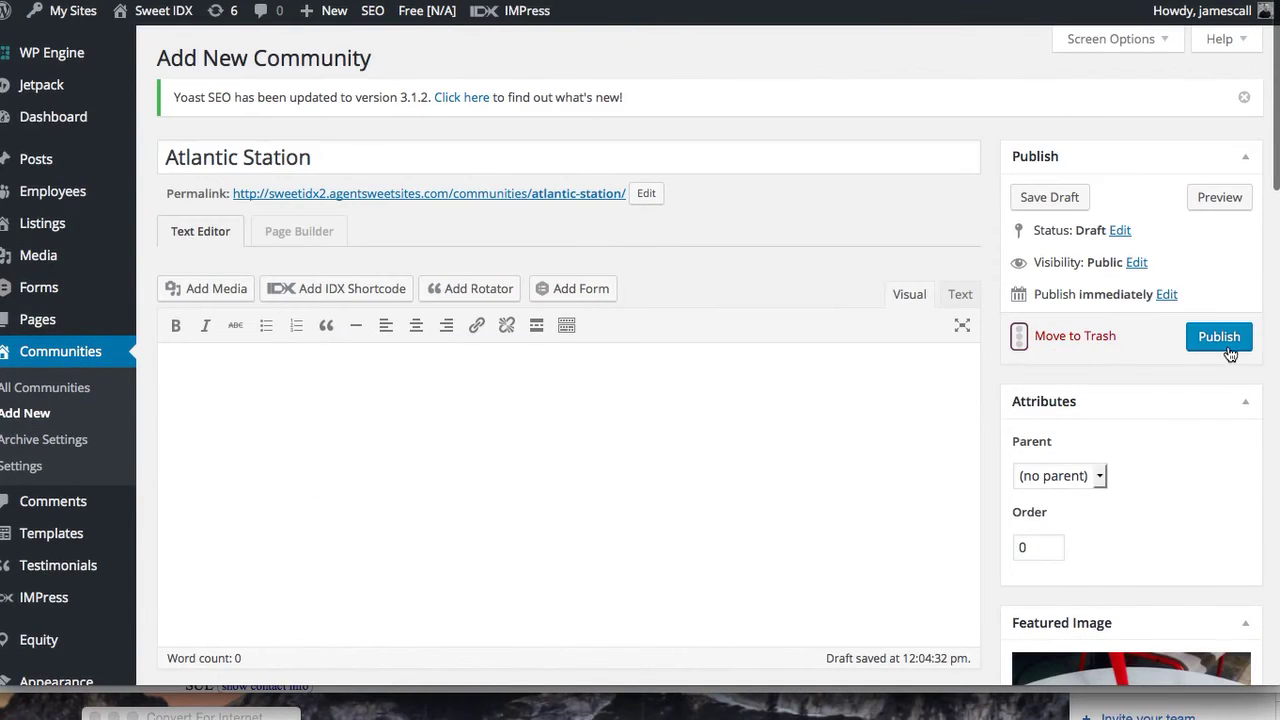
pyautogui.click(1049, 199)
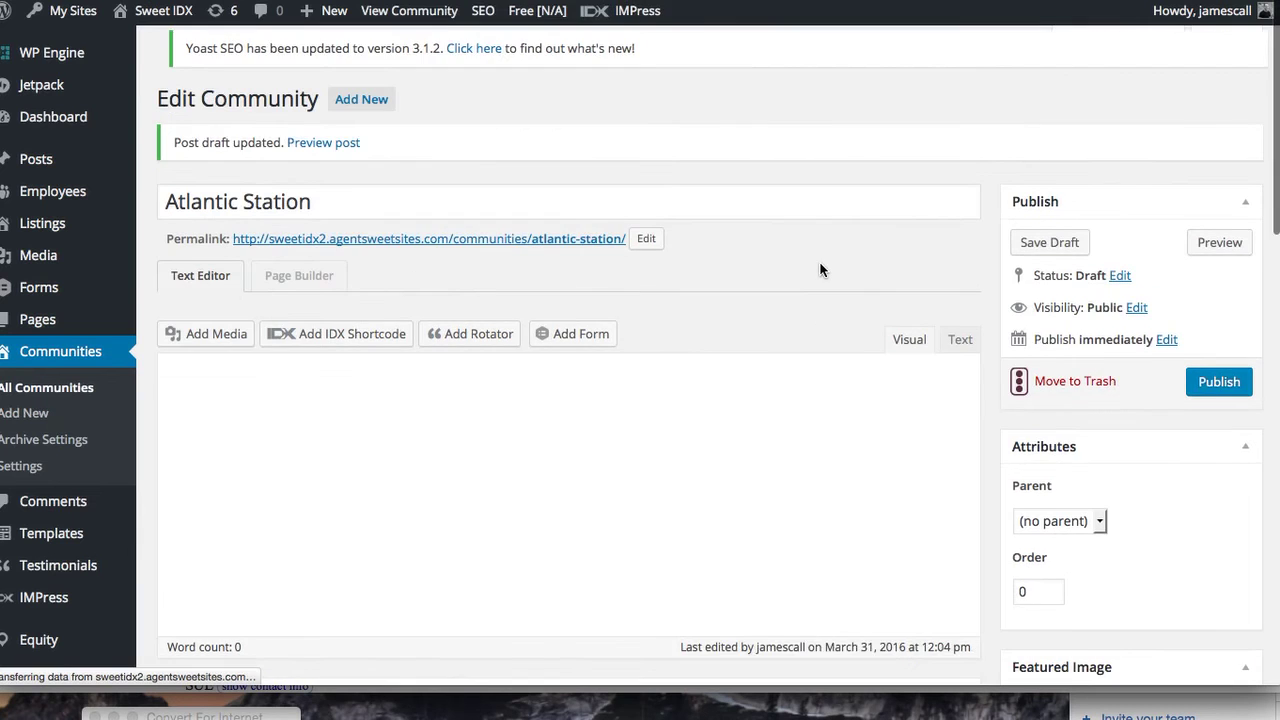
# Open Page Builder with the Blank template and drag a Photo module onto the page
pyautogui.click(292, 276)
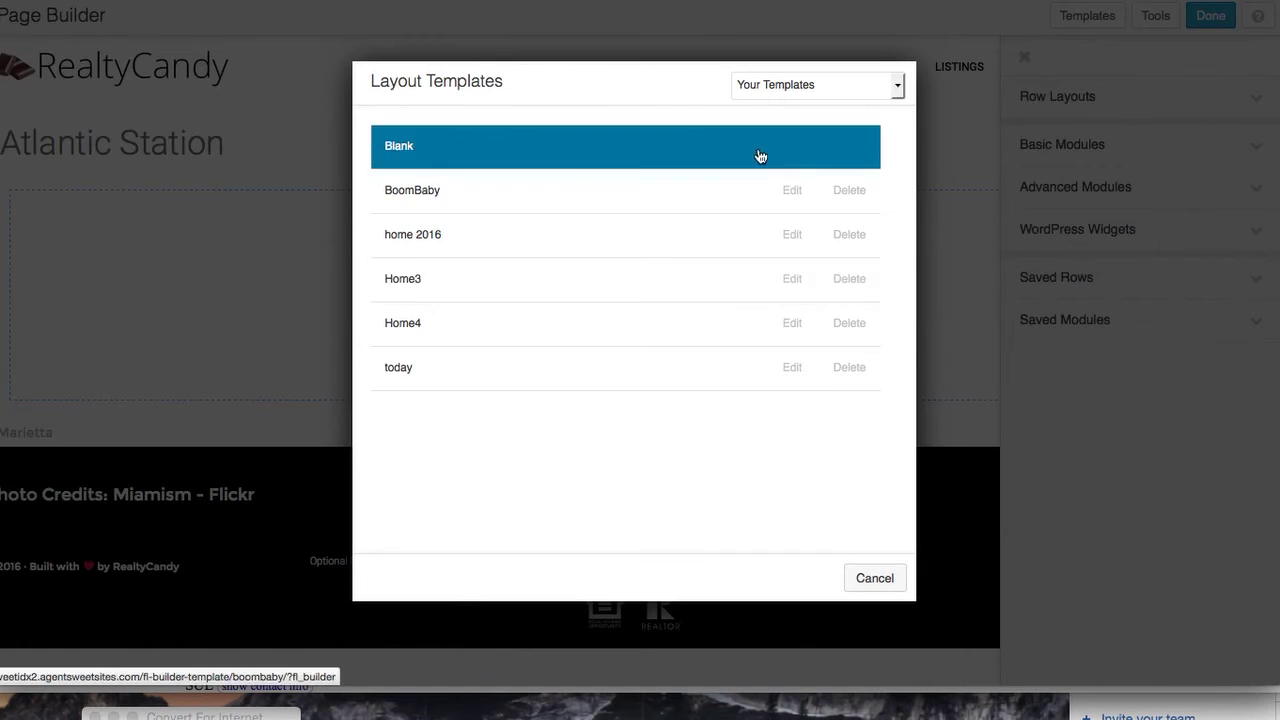
pyautogui.click(756, 150)
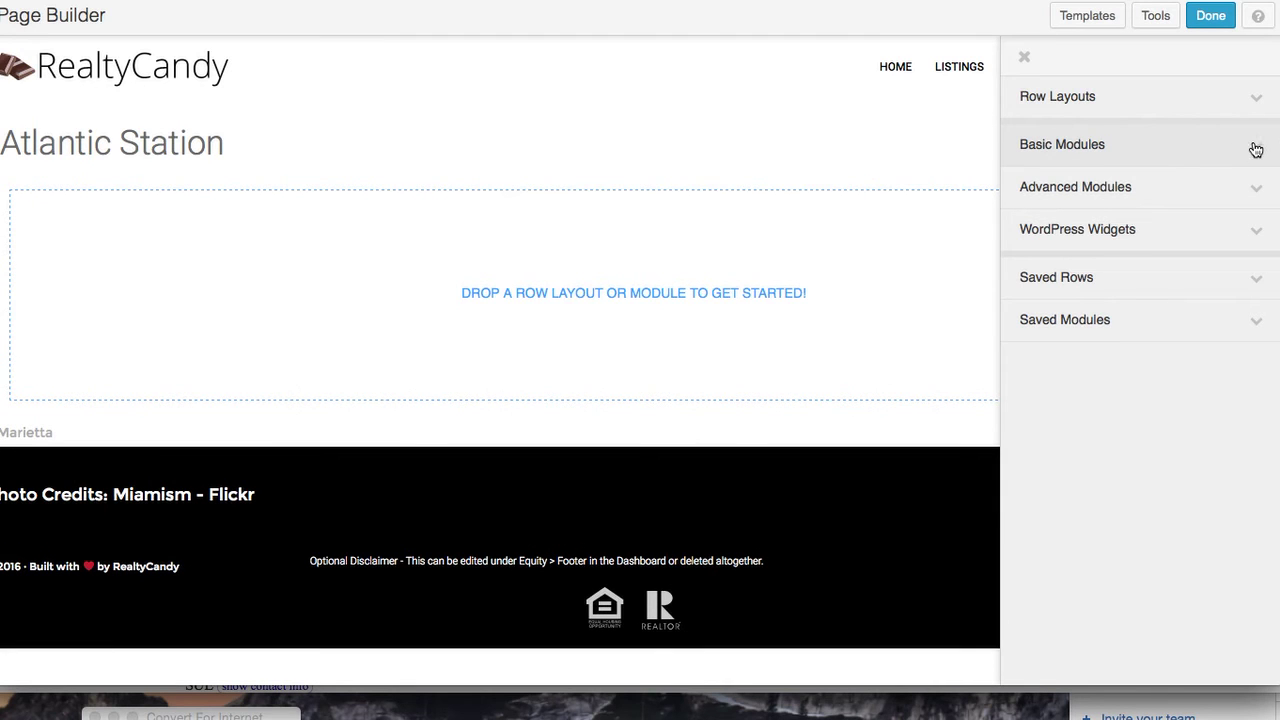
pyautogui.click(1256, 149)
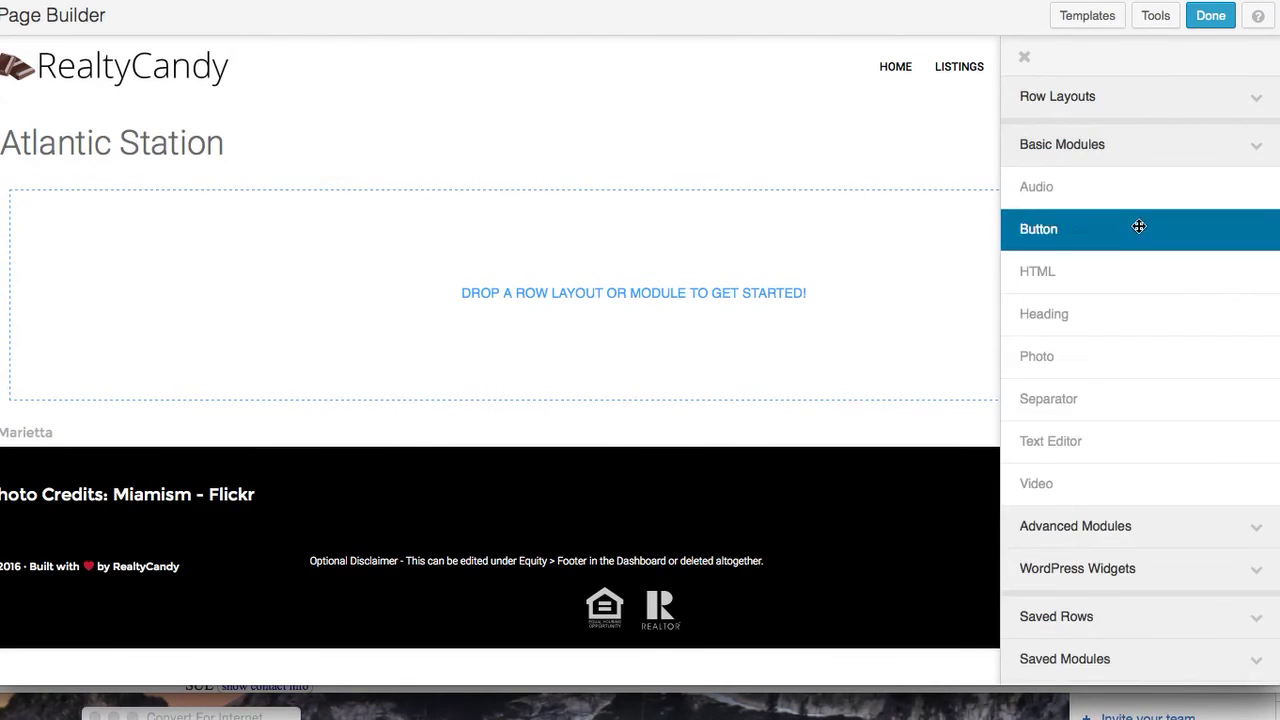
pyautogui.moveTo(1131, 358); pyautogui.dragTo(561, 249)
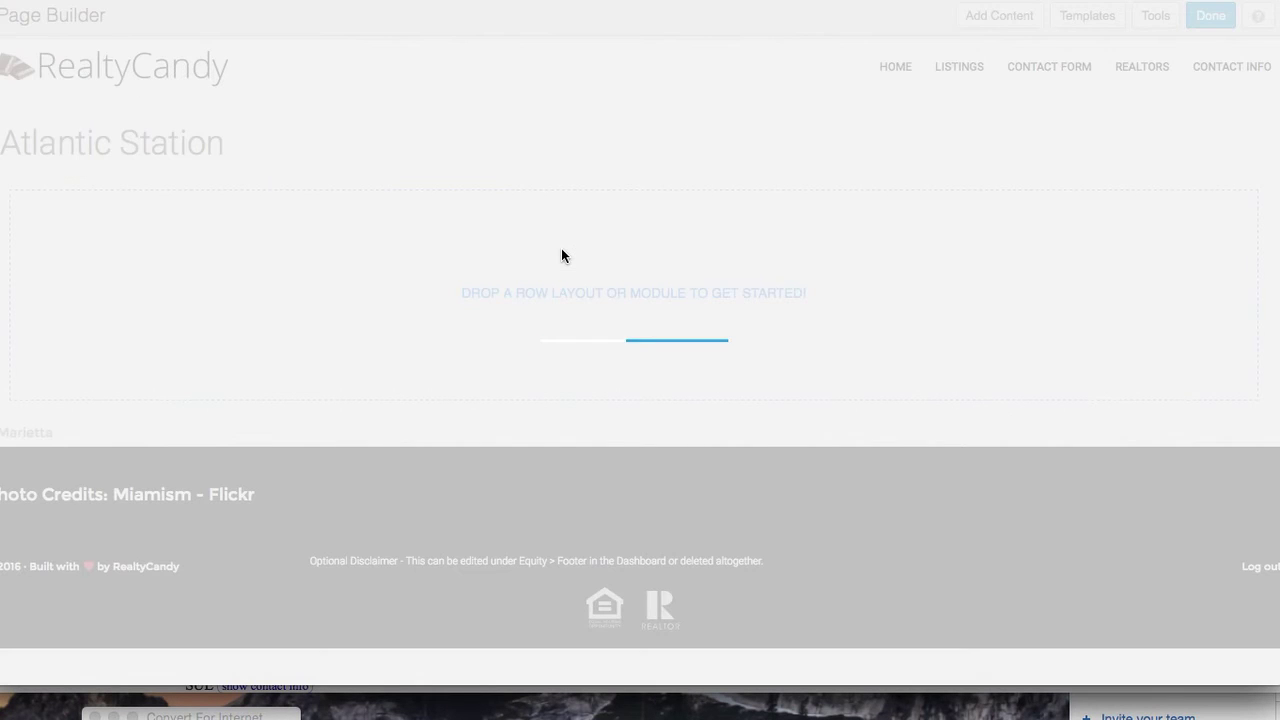
# Insert the dining-latte-600 photo with caption 'Atlantic Station' and alt text 'Atlantic Station lifestyle'
pyautogui.click(650, 242)
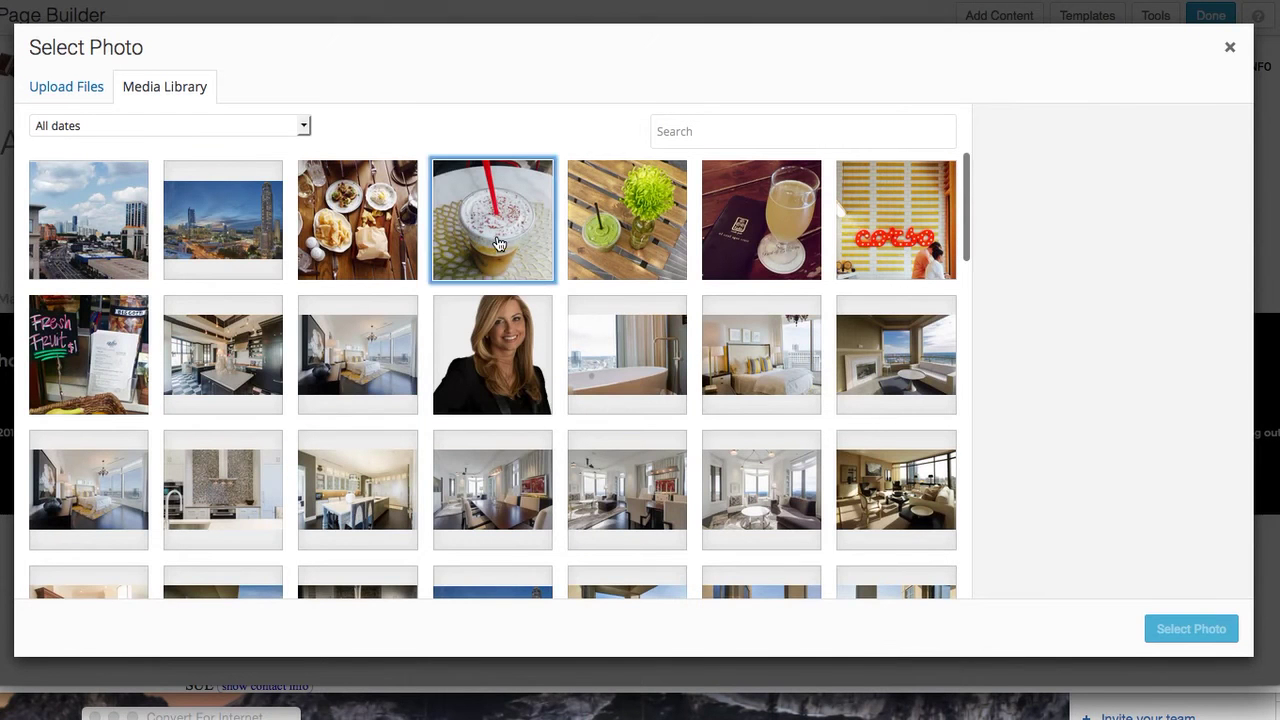
pyautogui.click(499, 244)
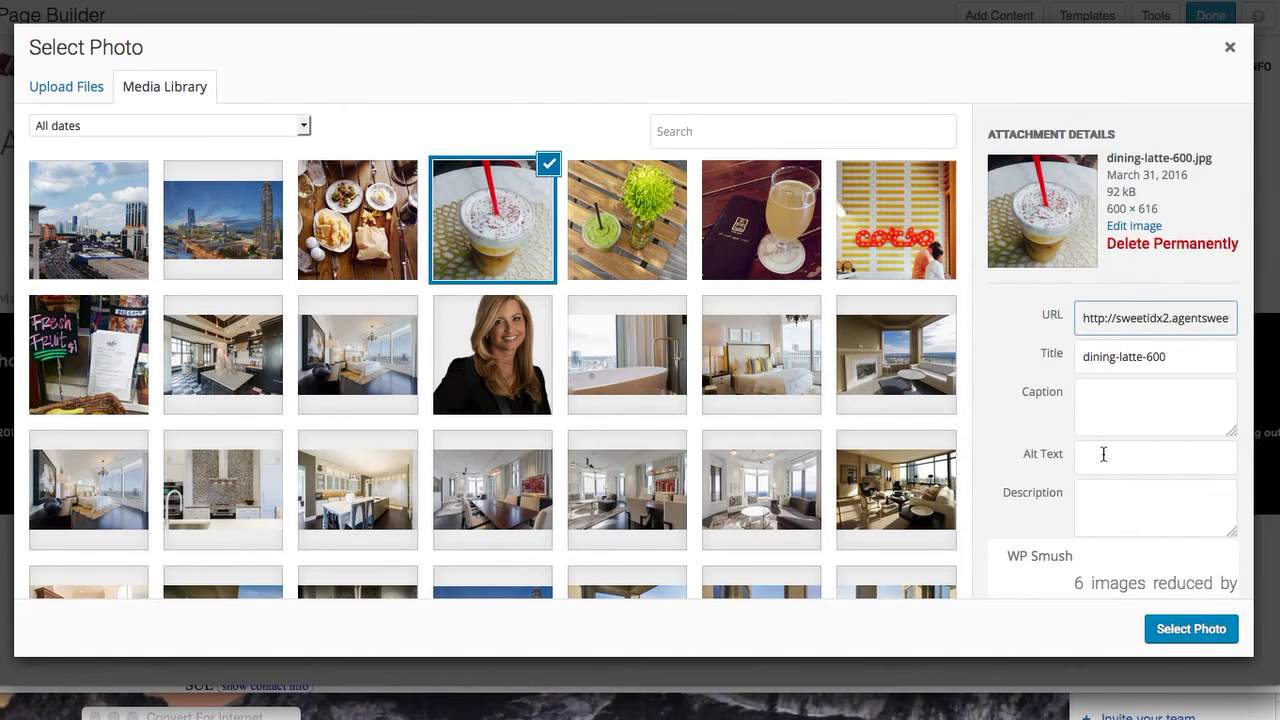
pyautogui.click(1118, 412)
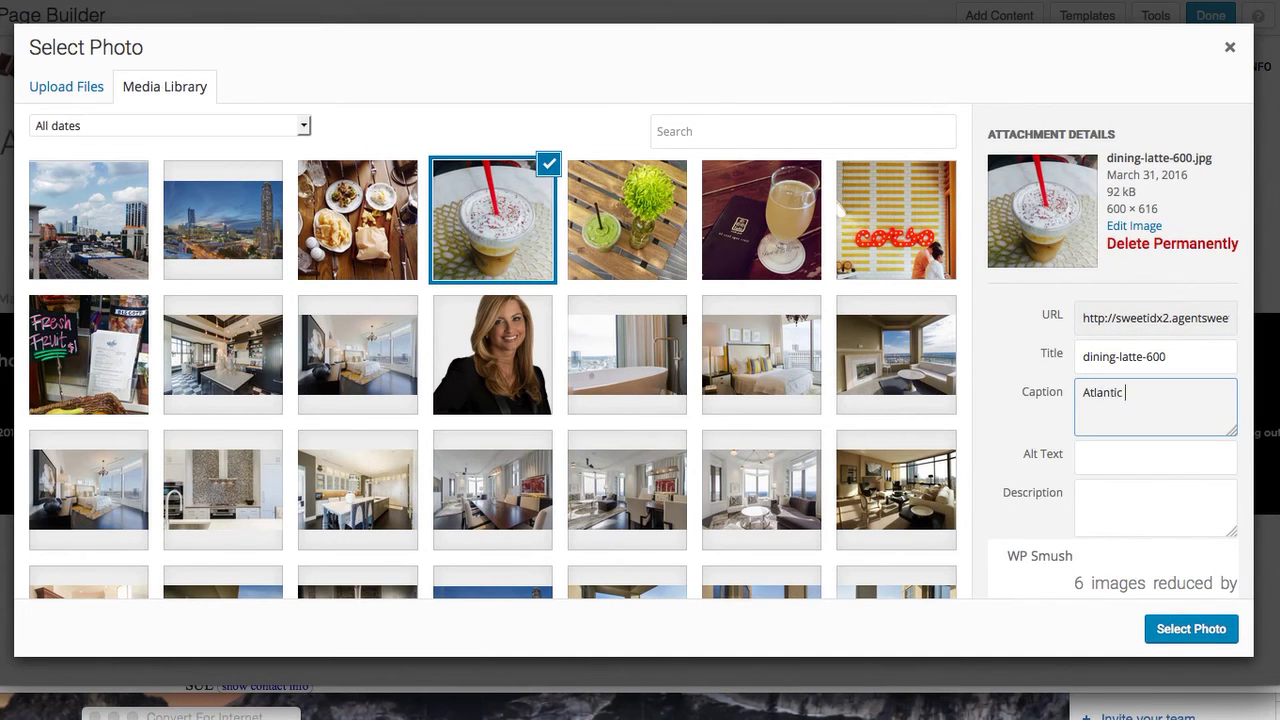
pyautogui.click(1148, 458)
pyautogui.write('At')
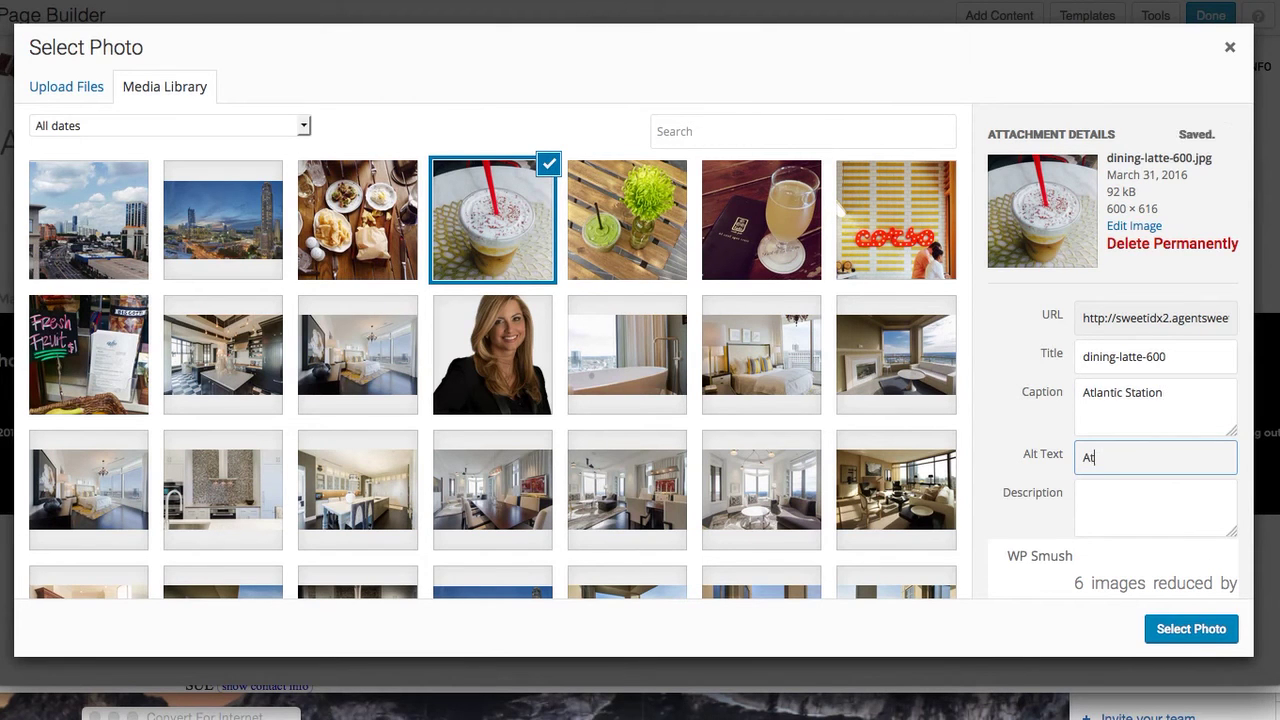
pyautogui.write('lantic Station lifestyle')
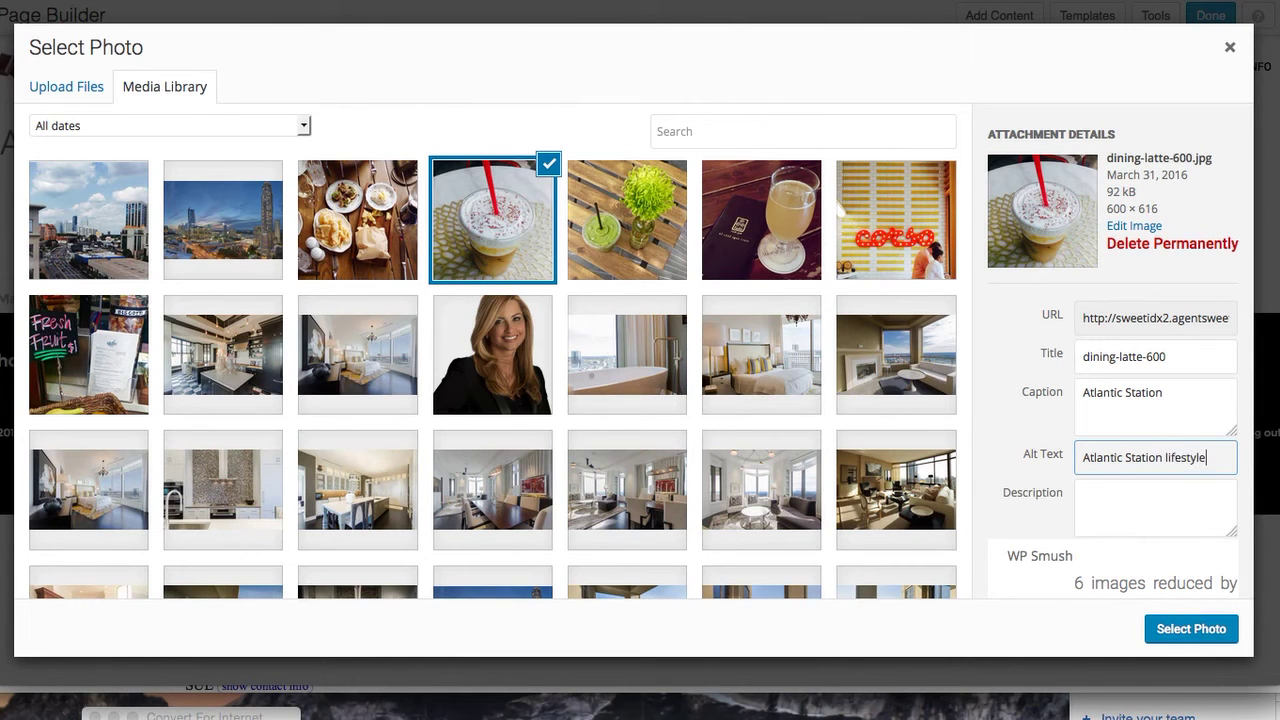
pyautogui.click(1192, 629)
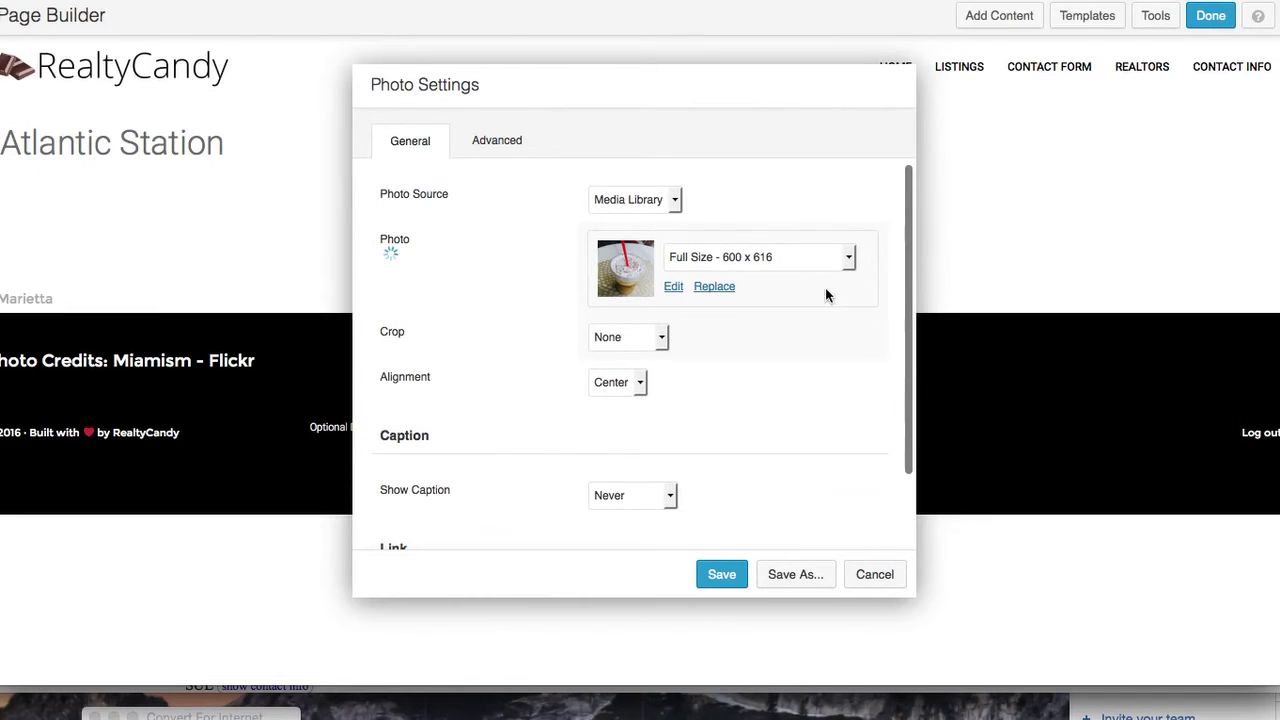
# Crop the photo to Panorama and set its link type to None
pyautogui.click(662, 338)
pyautogui.click(645, 381)
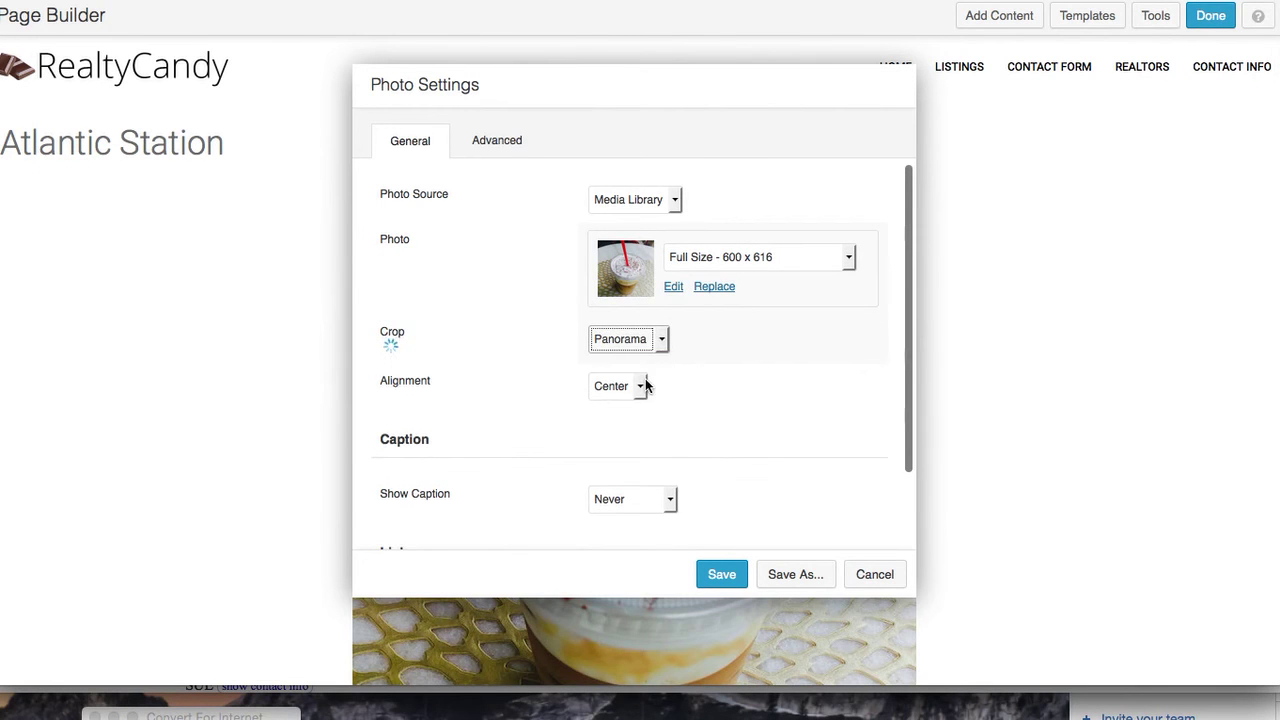
pyautogui.scroll(-2, 674, 450)
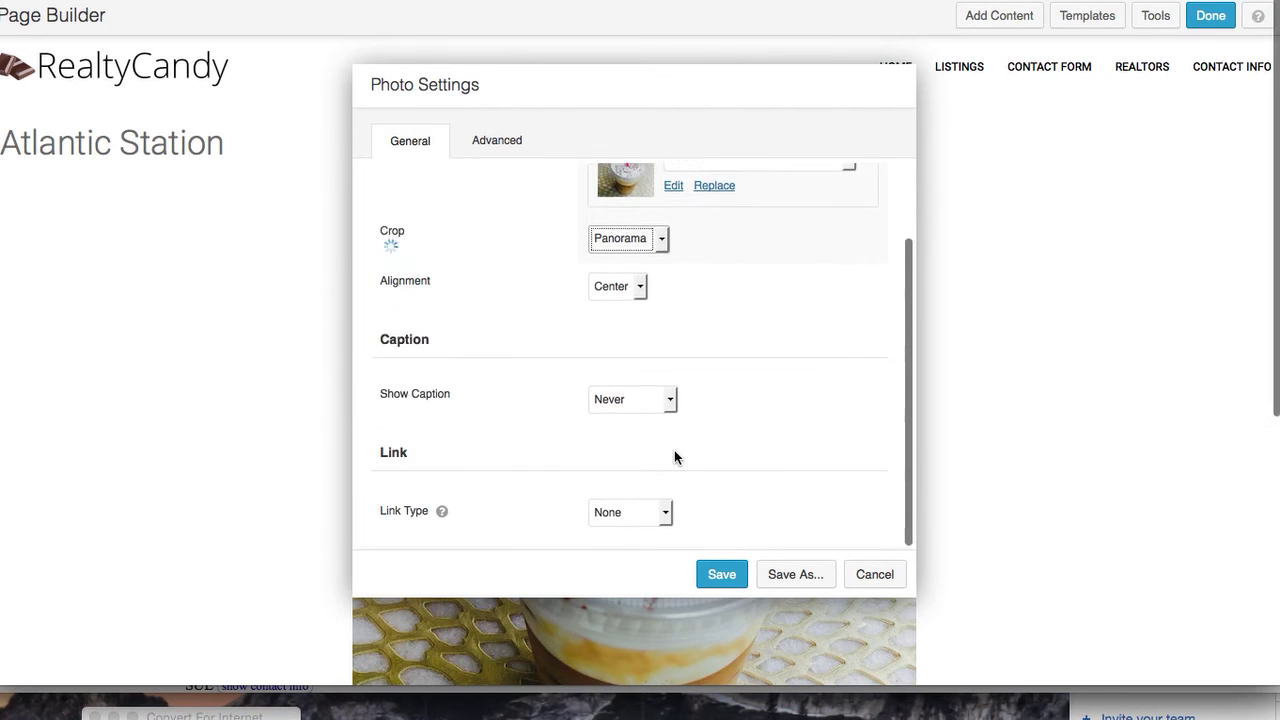
pyautogui.scroll(2, 674, 457)
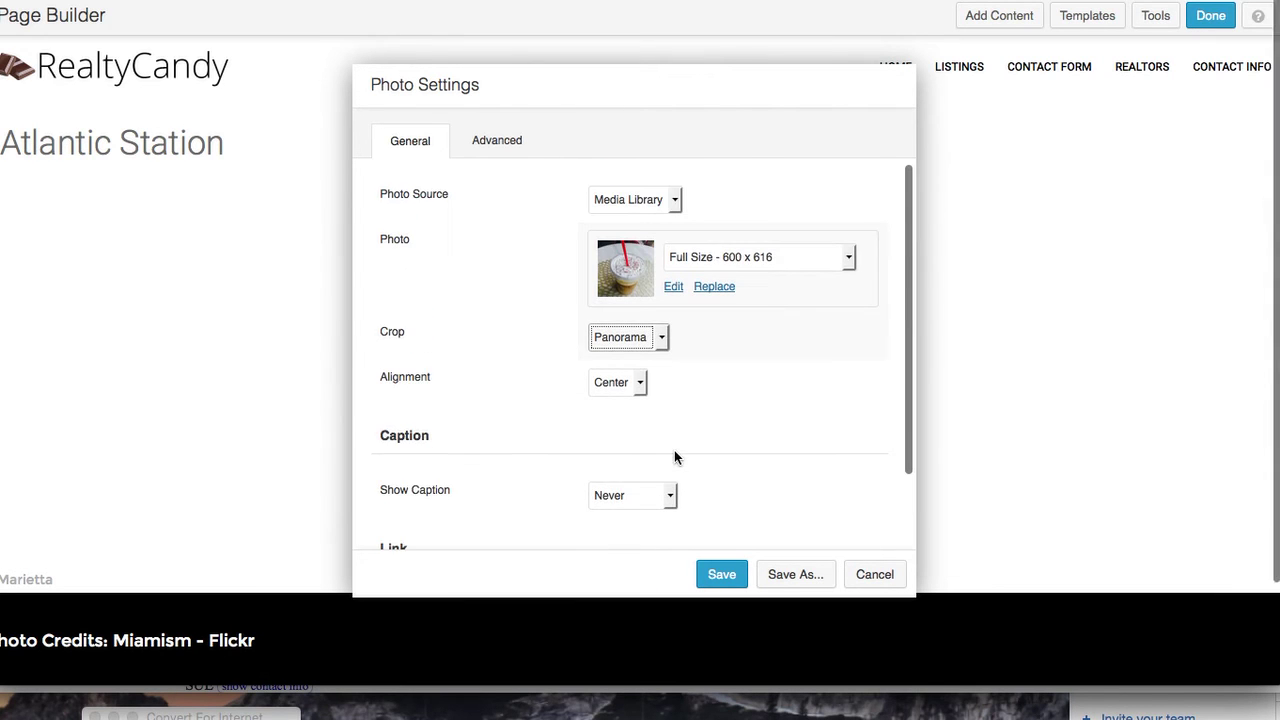
pyautogui.scroll(-2, 580, 358)
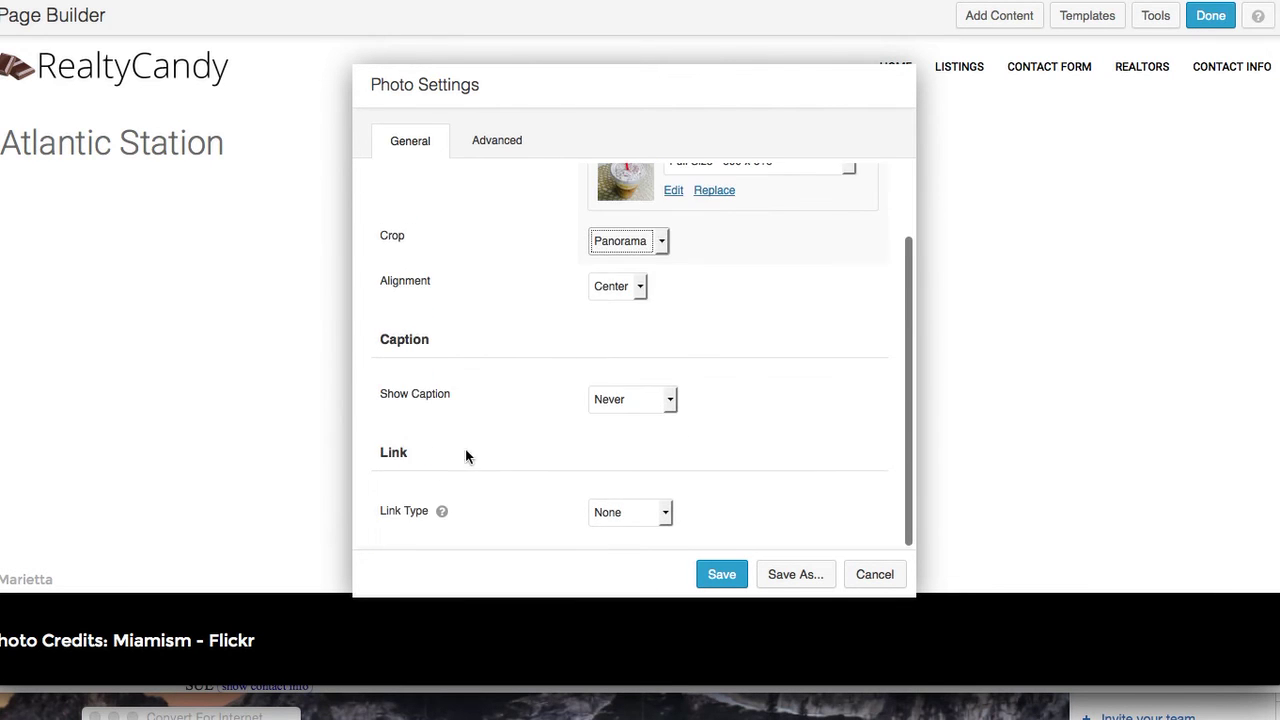
pyautogui.click(666, 513)
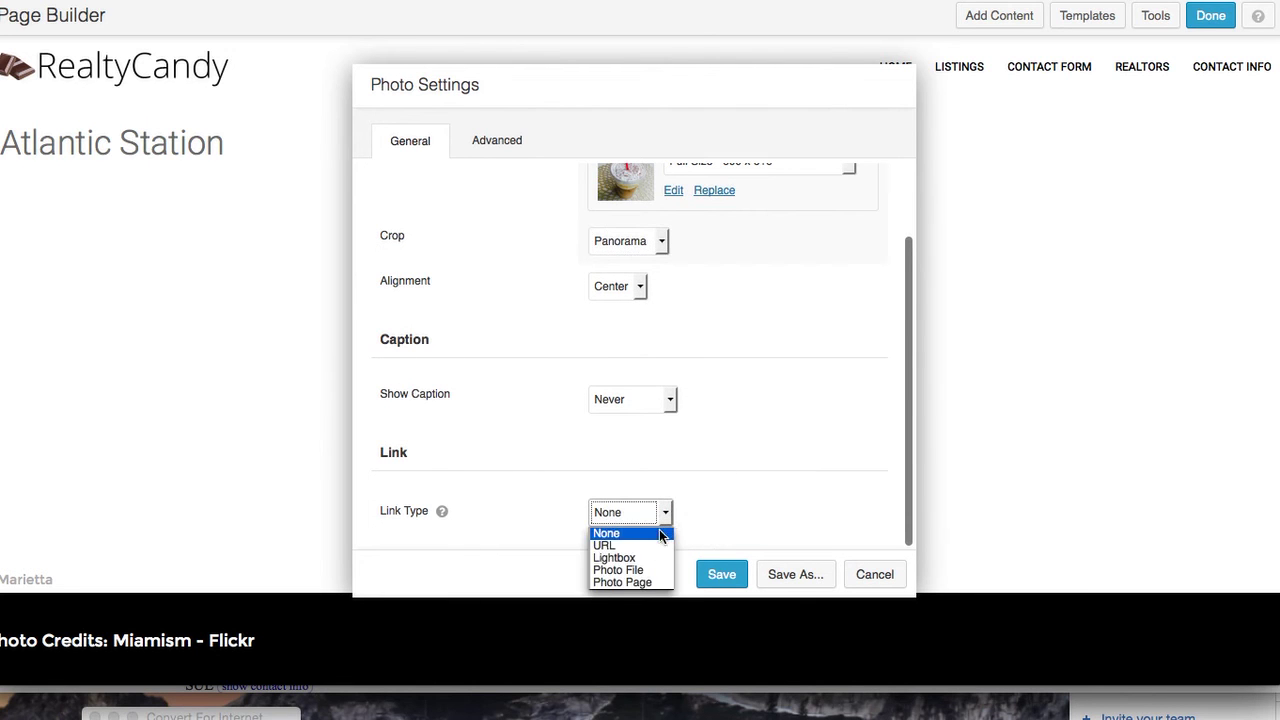
pyautogui.click(729, 466)
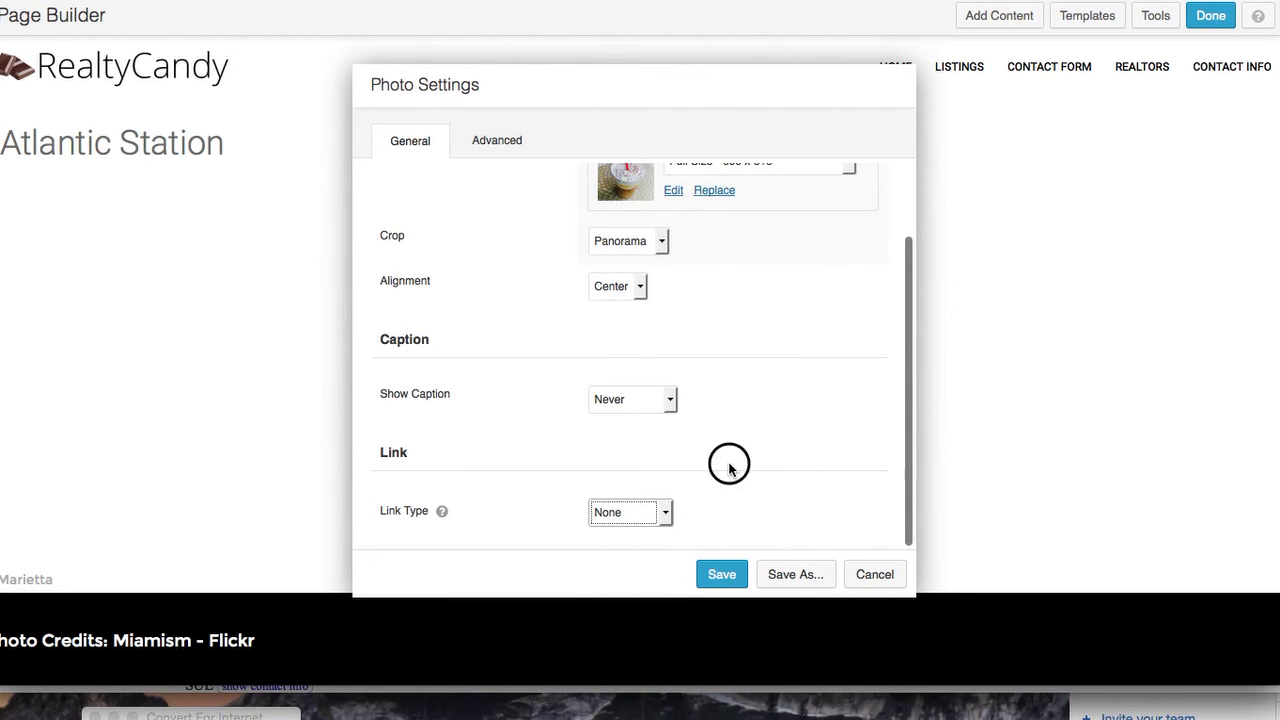
# Give the photo a Slide Up animation with 0.5 second delay and save the settings
pyautogui.click(494, 143)
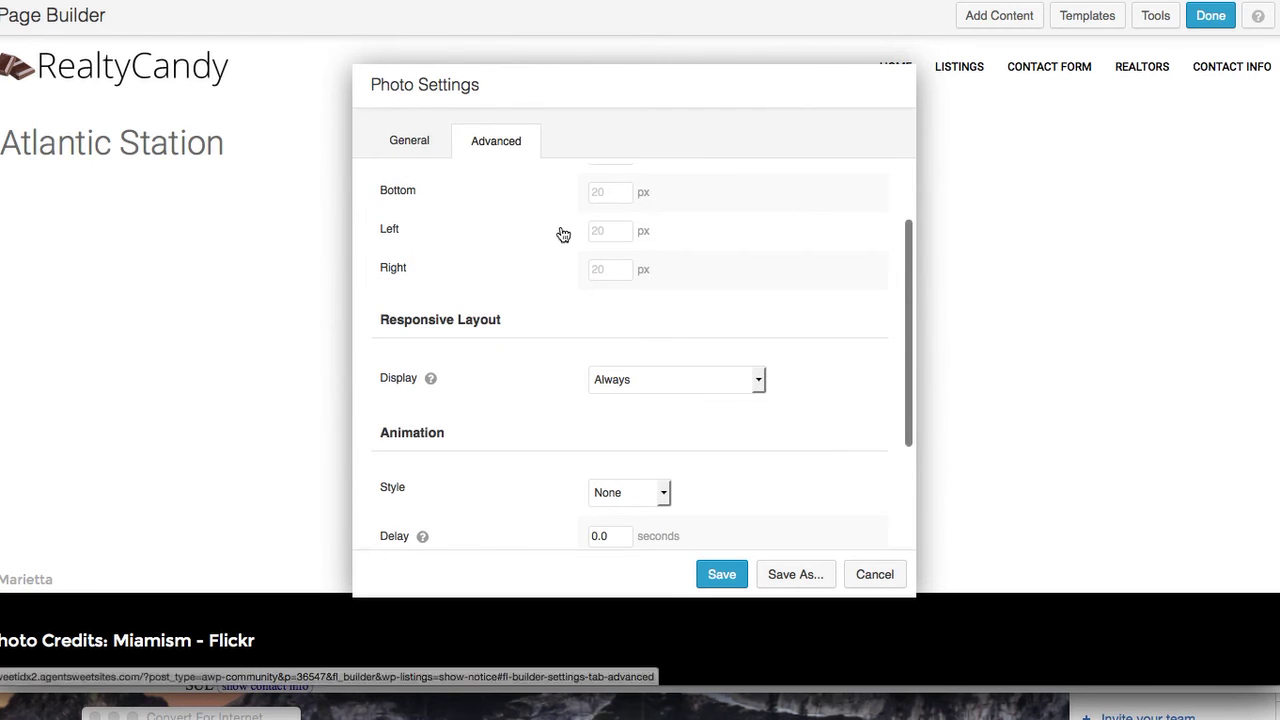
pyautogui.scroll(-4, 664, 441)
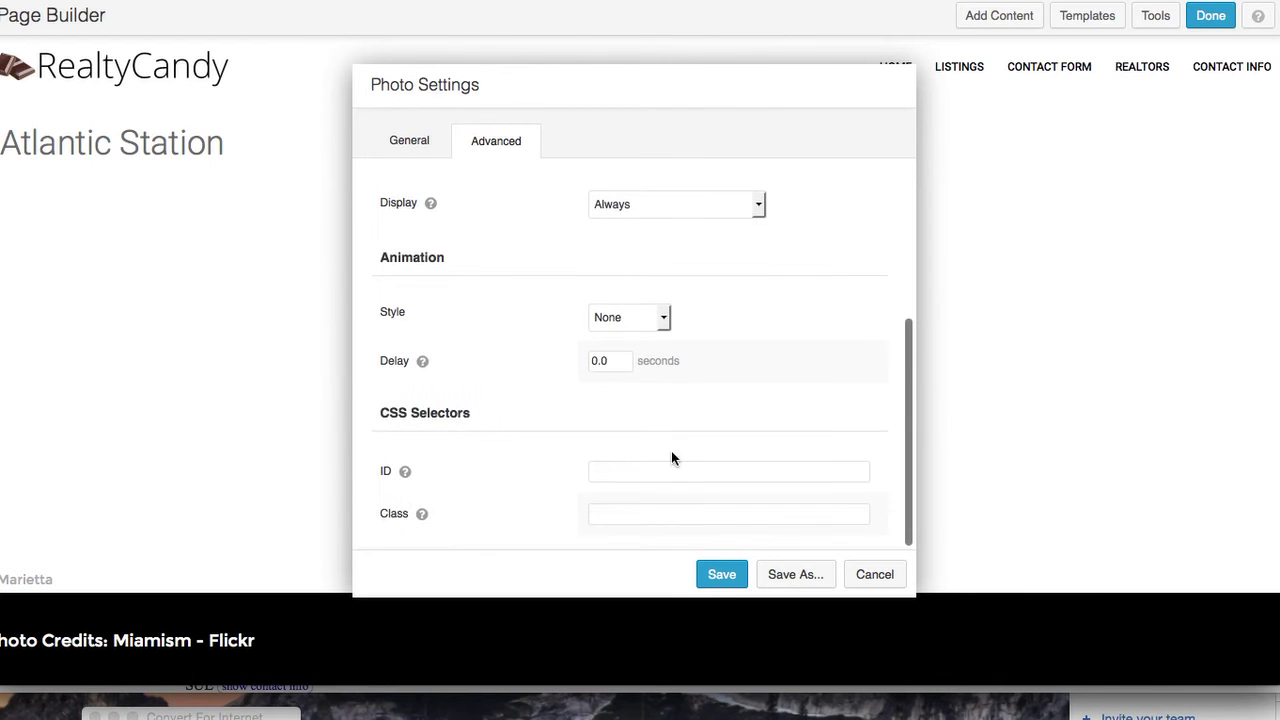
pyautogui.click(662, 318)
pyautogui.click(660, 351)
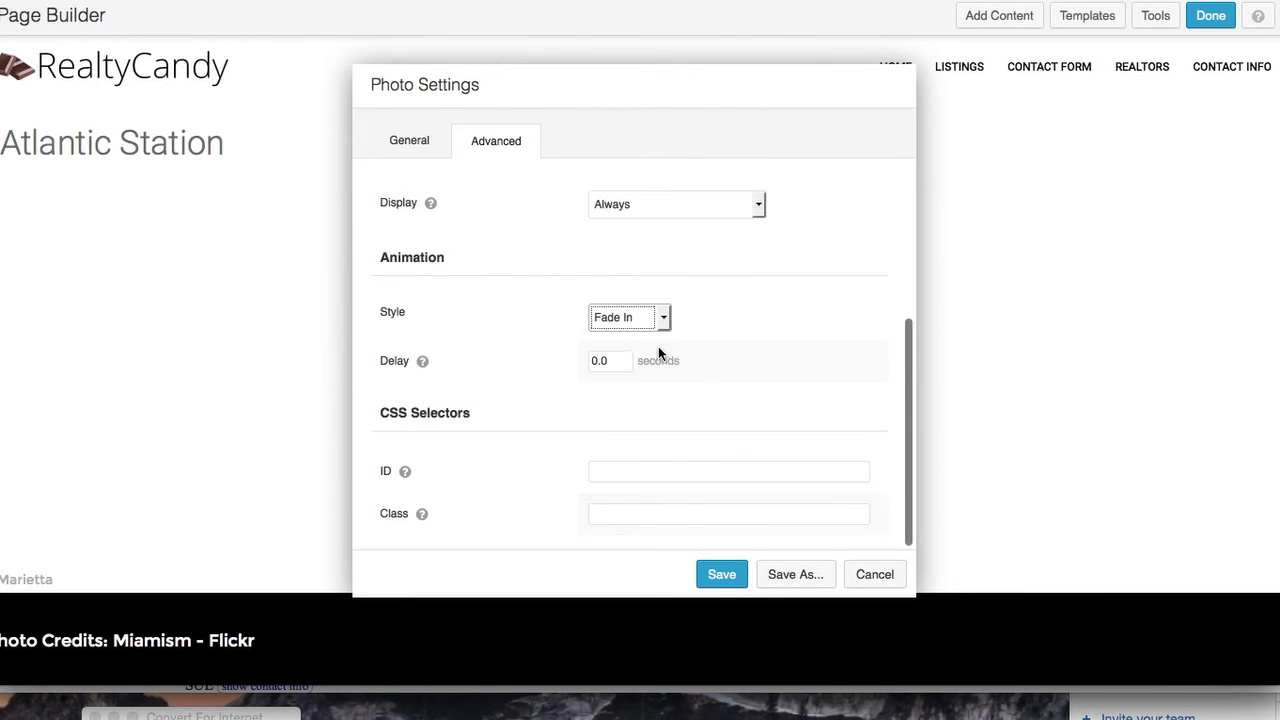
pyautogui.click(602, 361)
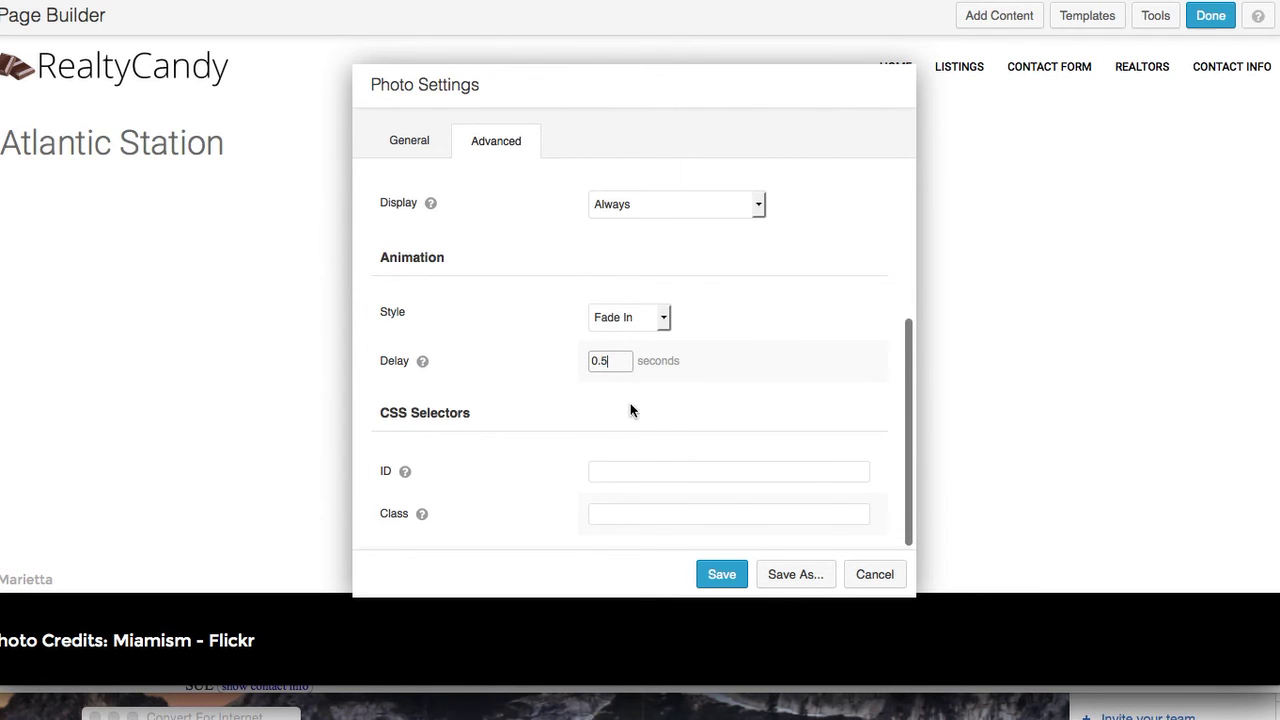
pyautogui.click(665, 318)
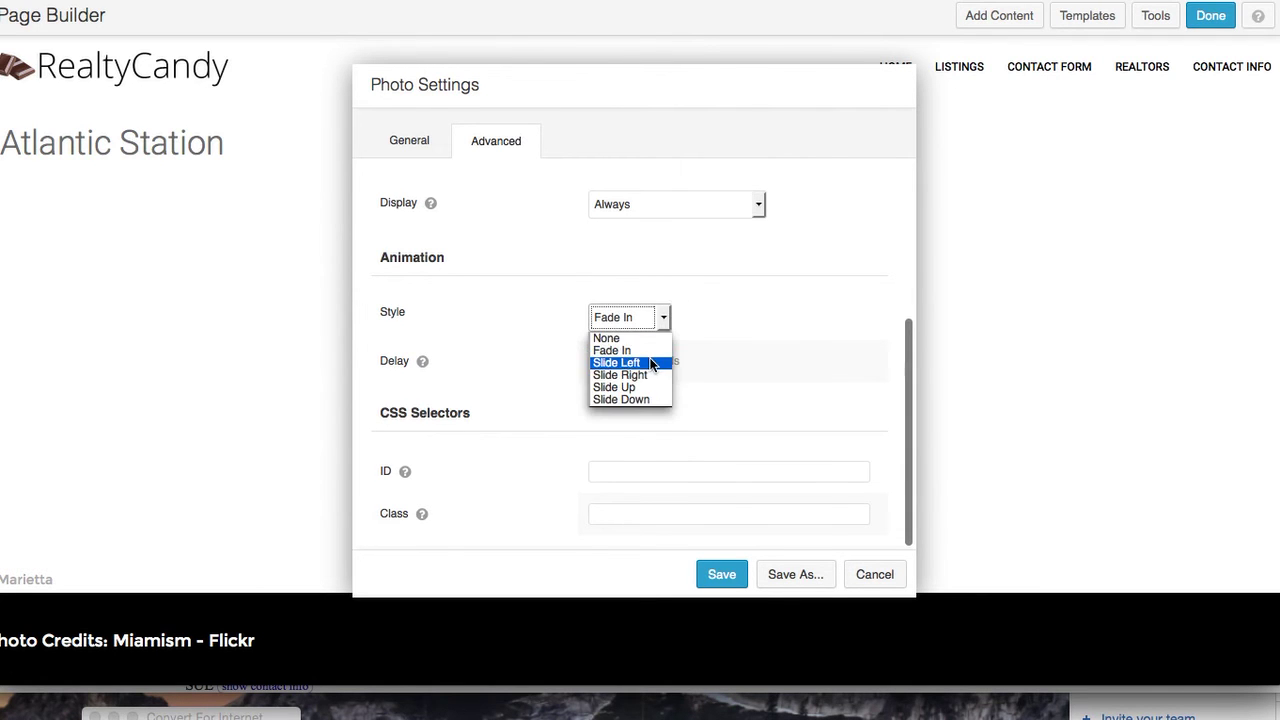
pyautogui.click(650, 389)
pyautogui.click(721, 574)
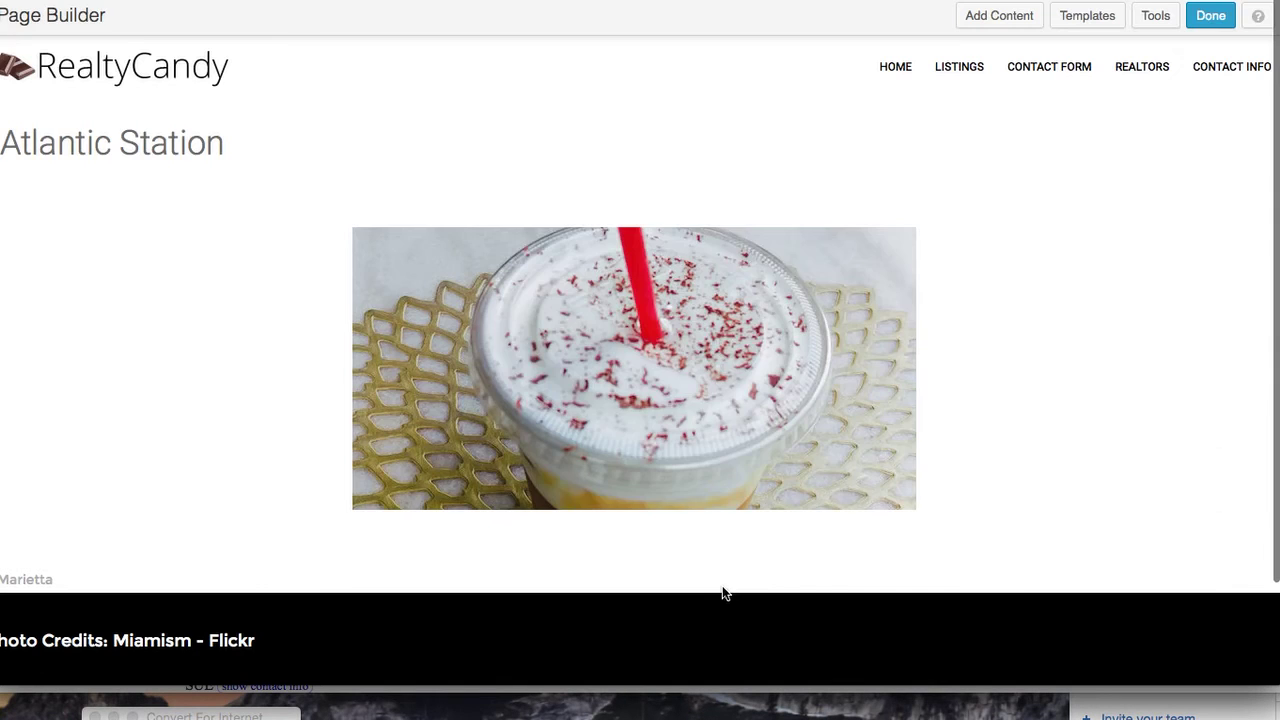
# Add a Text Editor module below the photo
pyautogui.moveTo(957, 460)
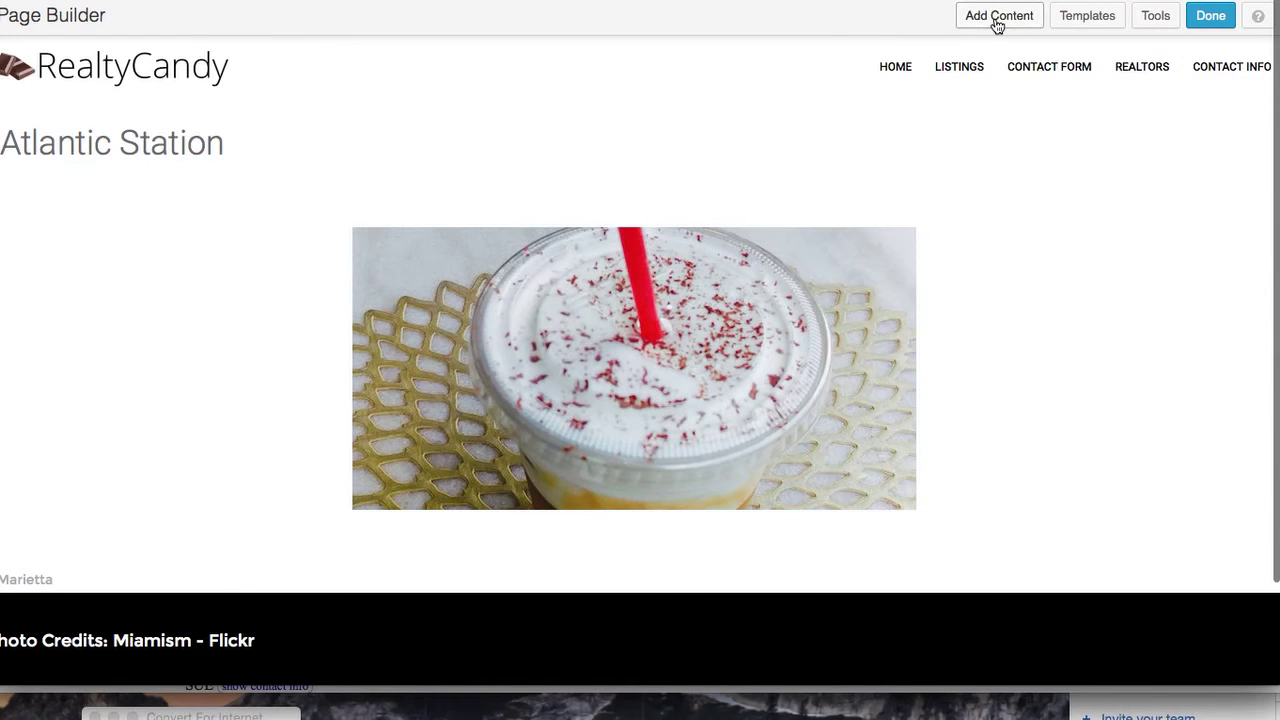
pyautogui.click(997, 18)
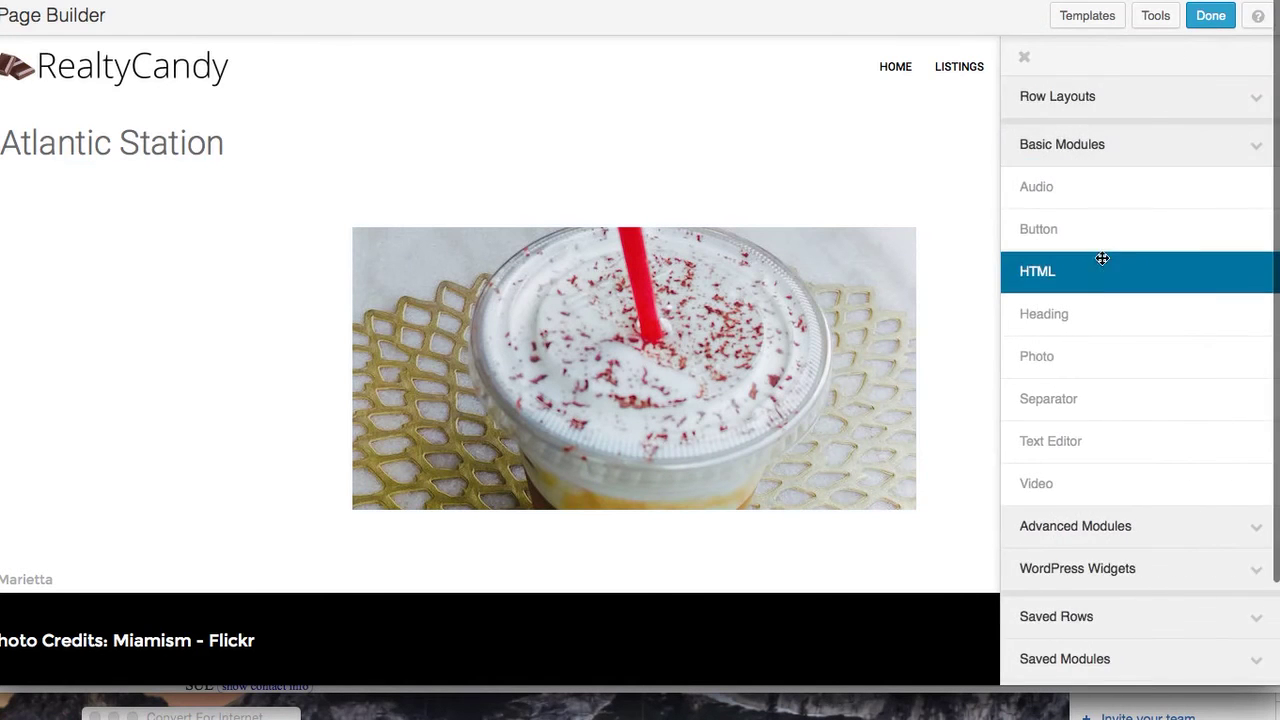
pyautogui.moveTo(1123, 441); pyautogui.dragTo(534, 584)
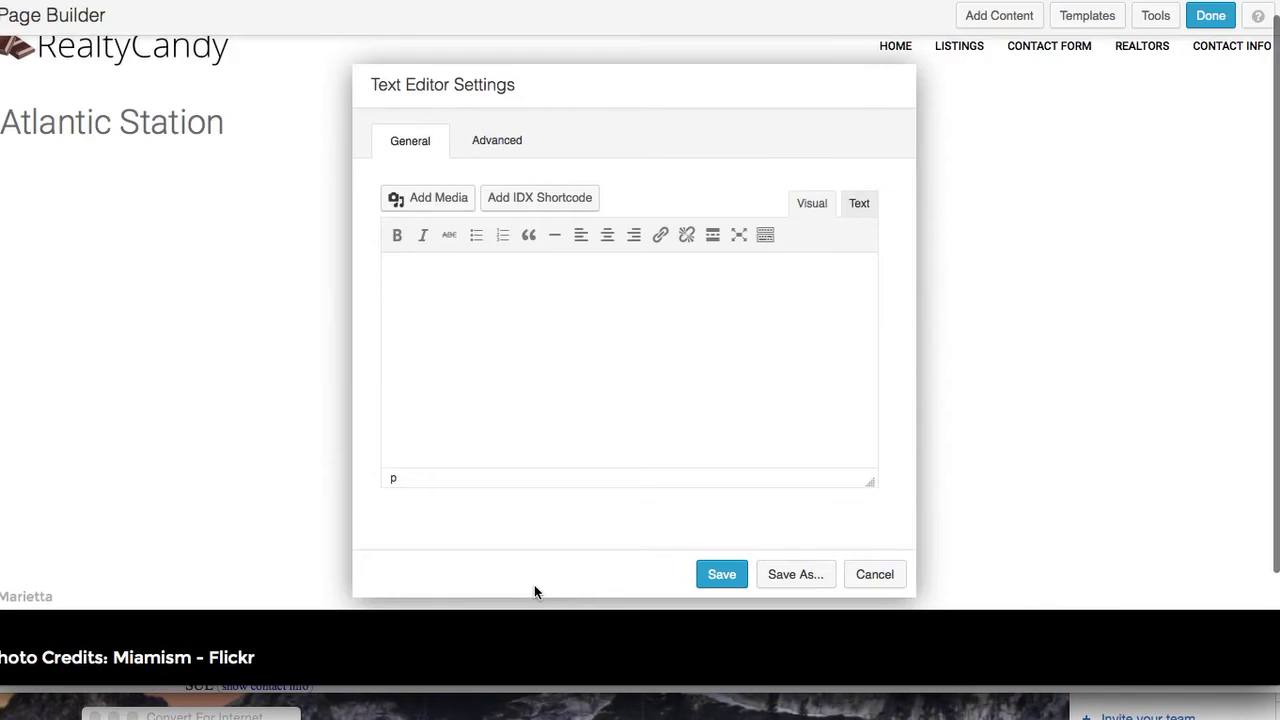
# Select and copy the Atlantic Station description from the 10Best article
pyautogui.hotkey('ctrl', 'Tab')
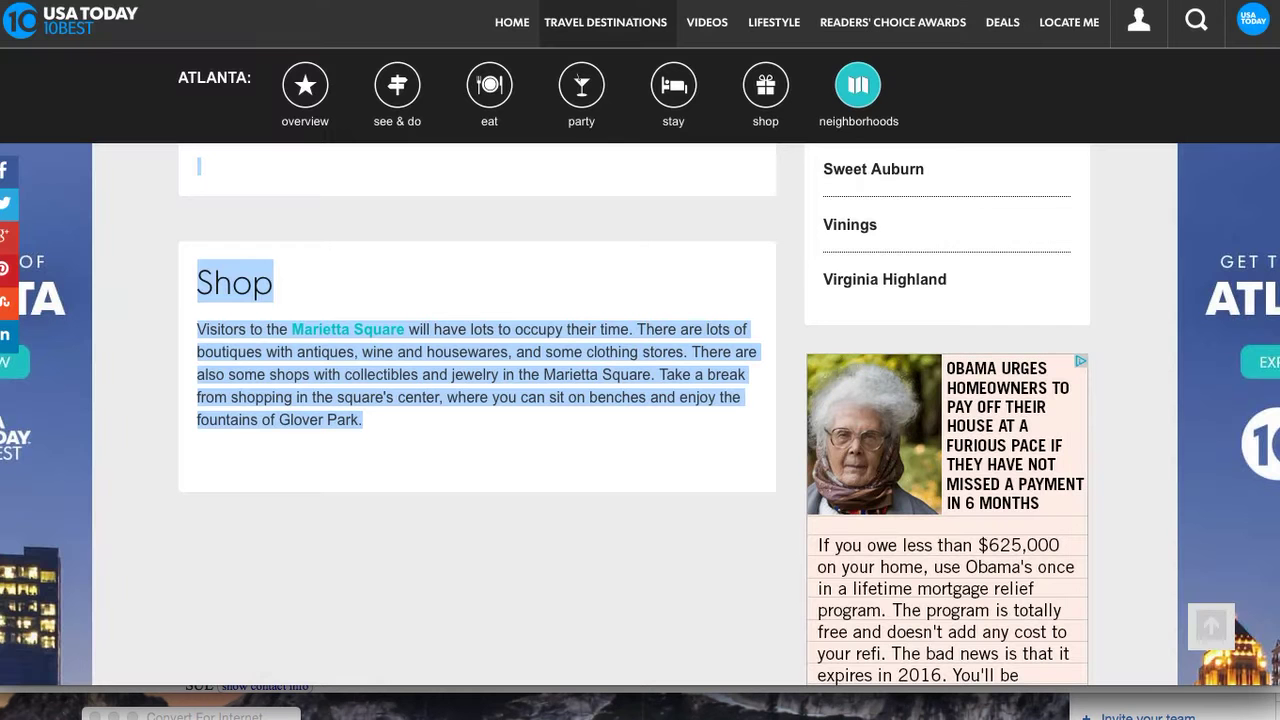
pyautogui.hotkey('ctrl', 'Tab')
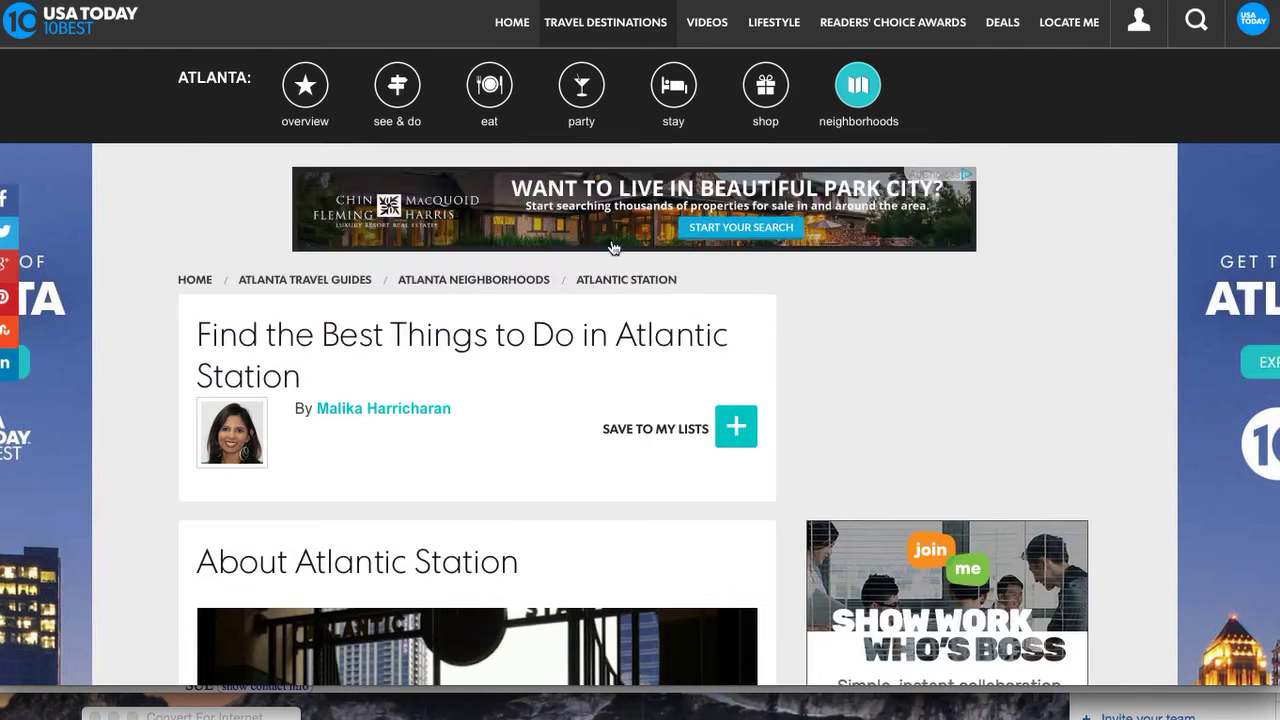
pyautogui.scroll(-4, 482, 524)
pyautogui.scroll(-3, 482, 524)
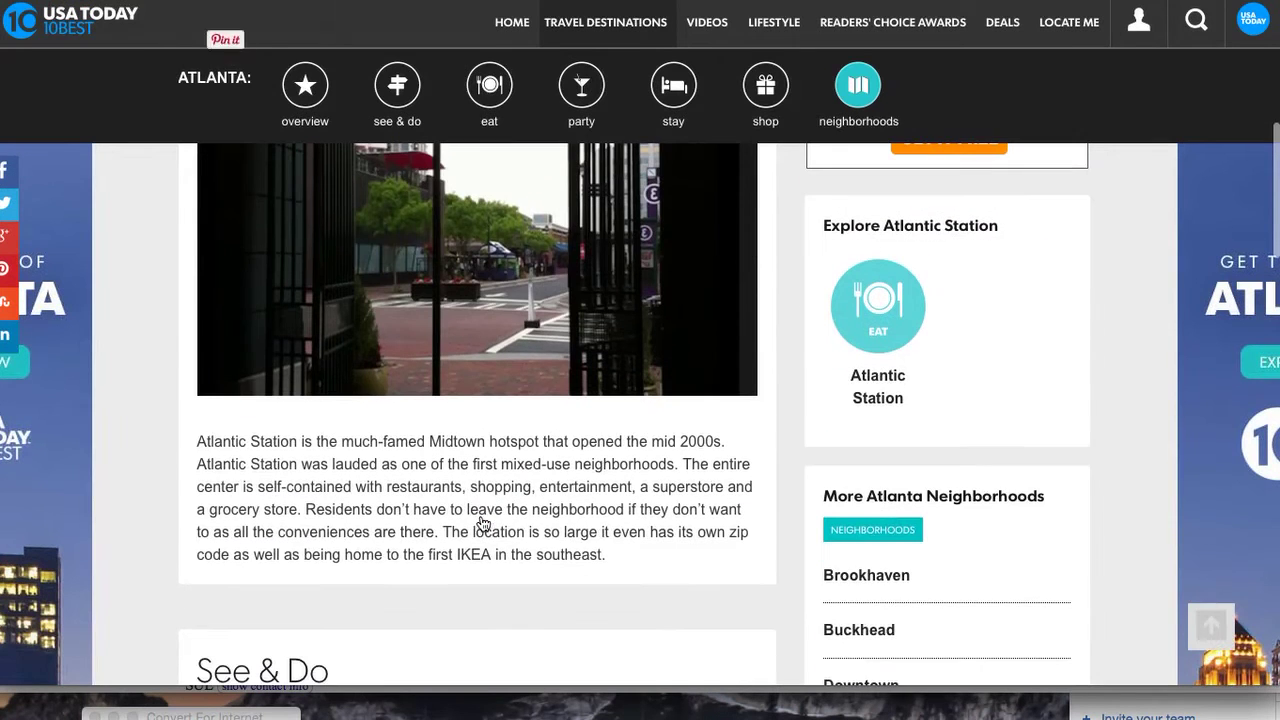
pyautogui.moveTo(193, 441); pyautogui.dragTo(452, 404)
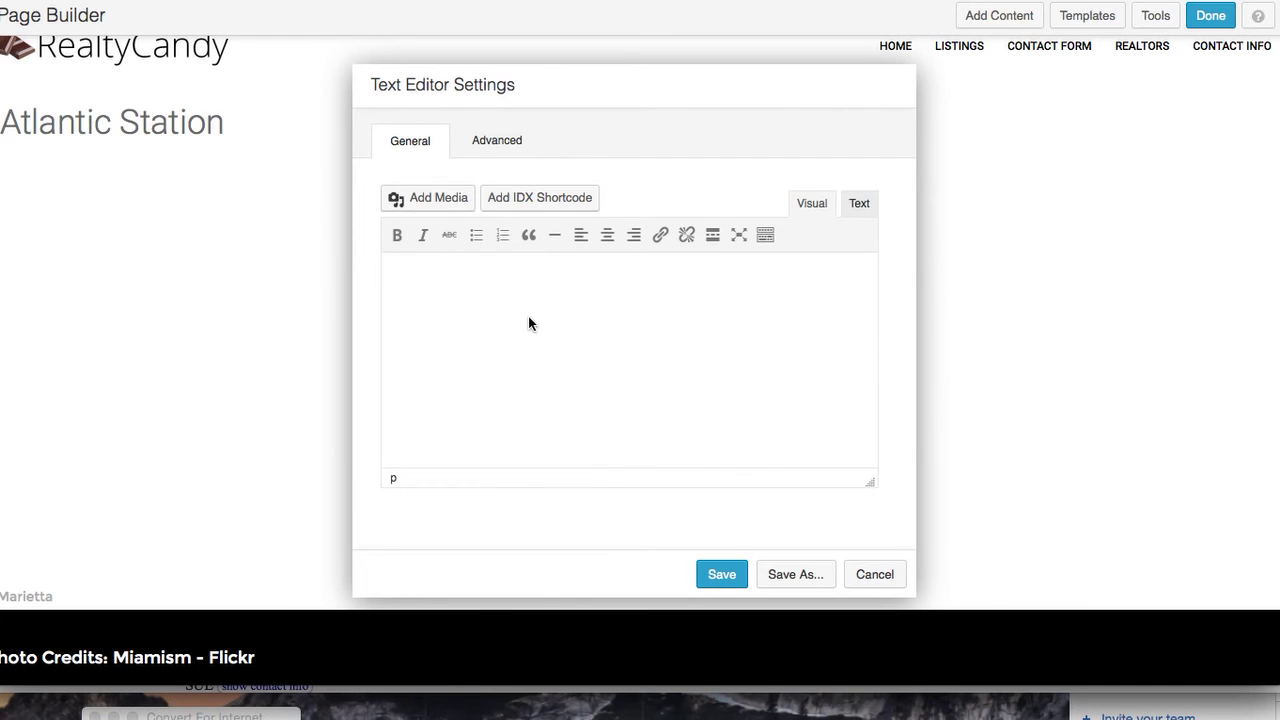
# Paste the Atlantic Station write-up into the text block and save it
pyautogui.hotkey('ctrl', 'v')
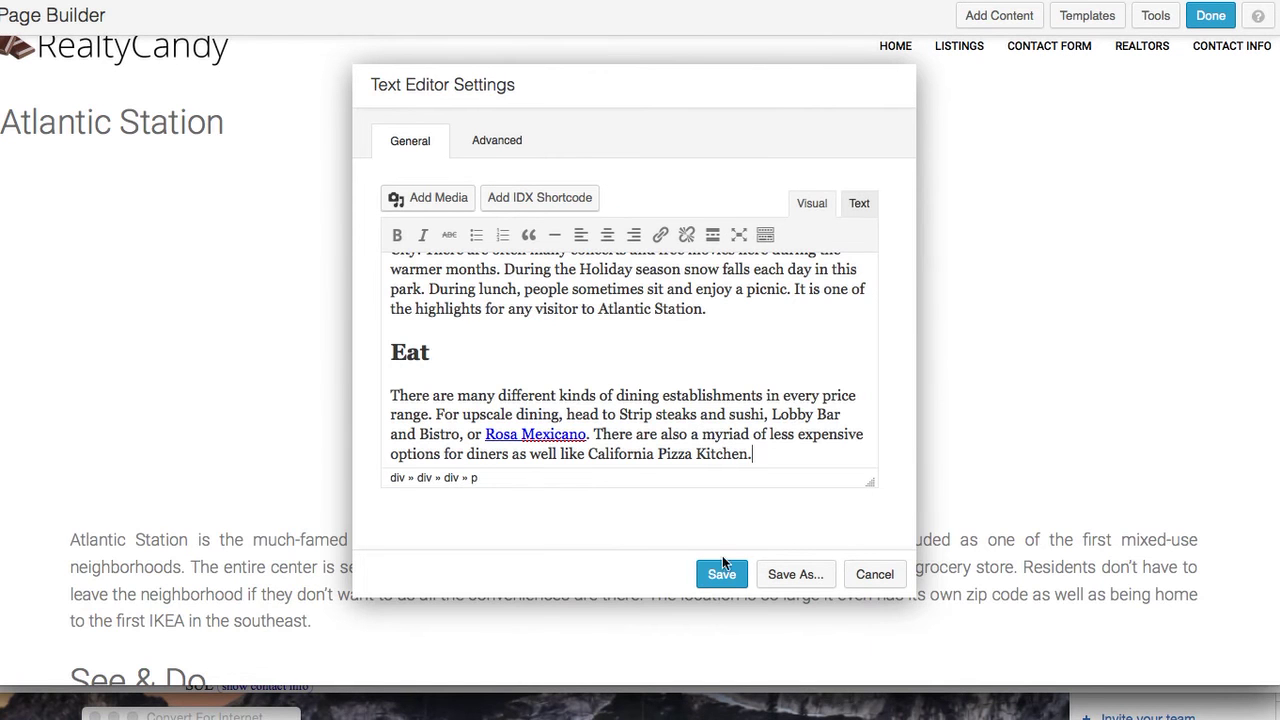
pyautogui.click(722, 575)
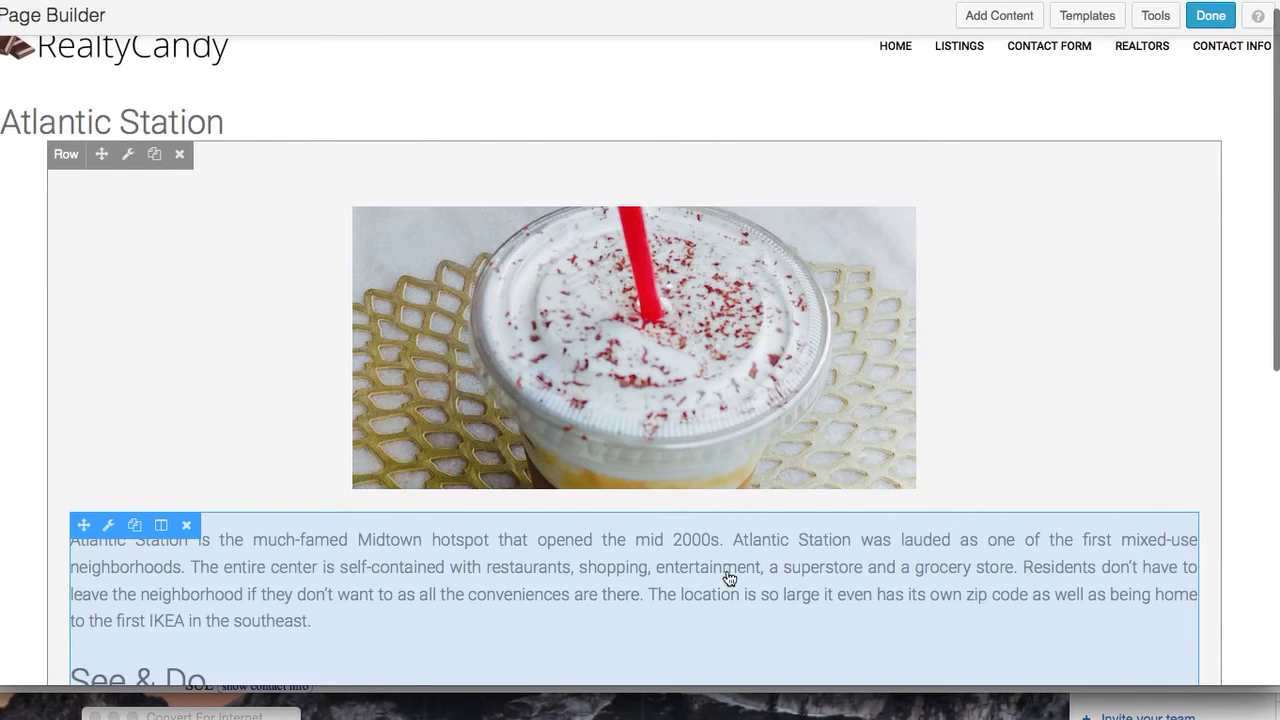
pyautogui.scroll(-5, 726, 575)
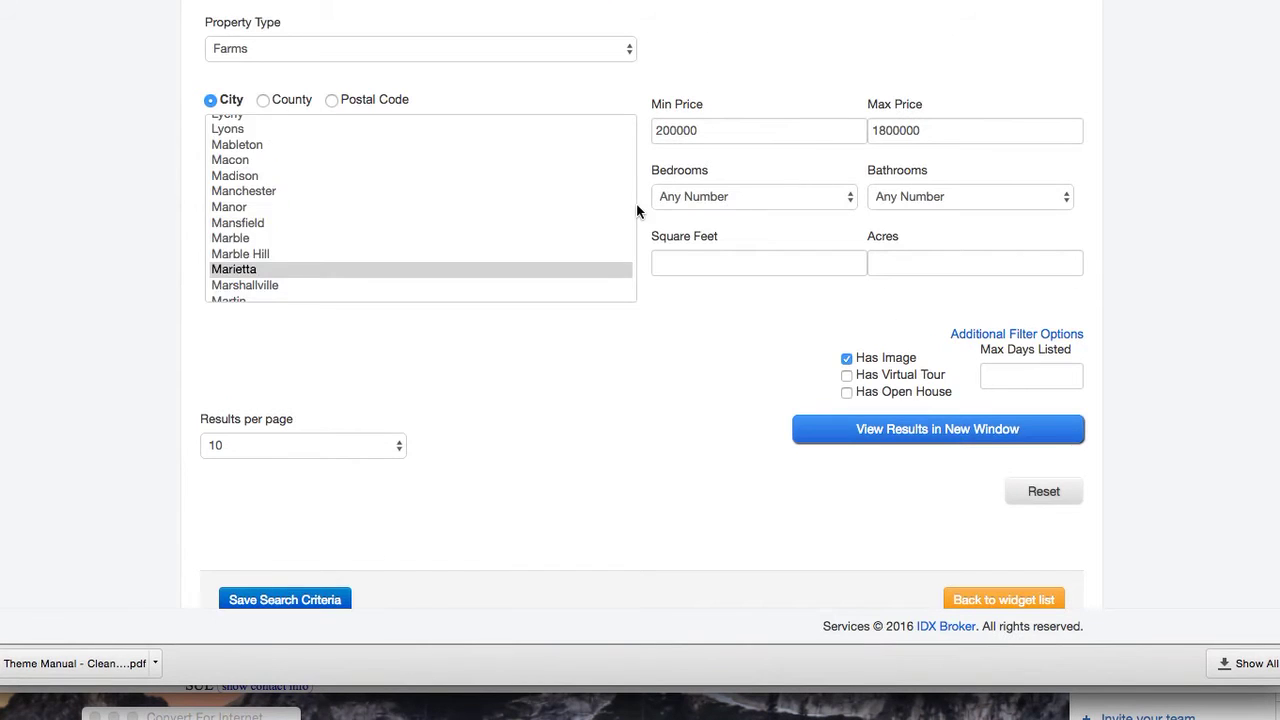
# Start a Showcase widget featuring a custom search based on the basic search page
pyautogui.scroll(10, 630, 211)
pyautogui.scroll(-2, 577, 420)
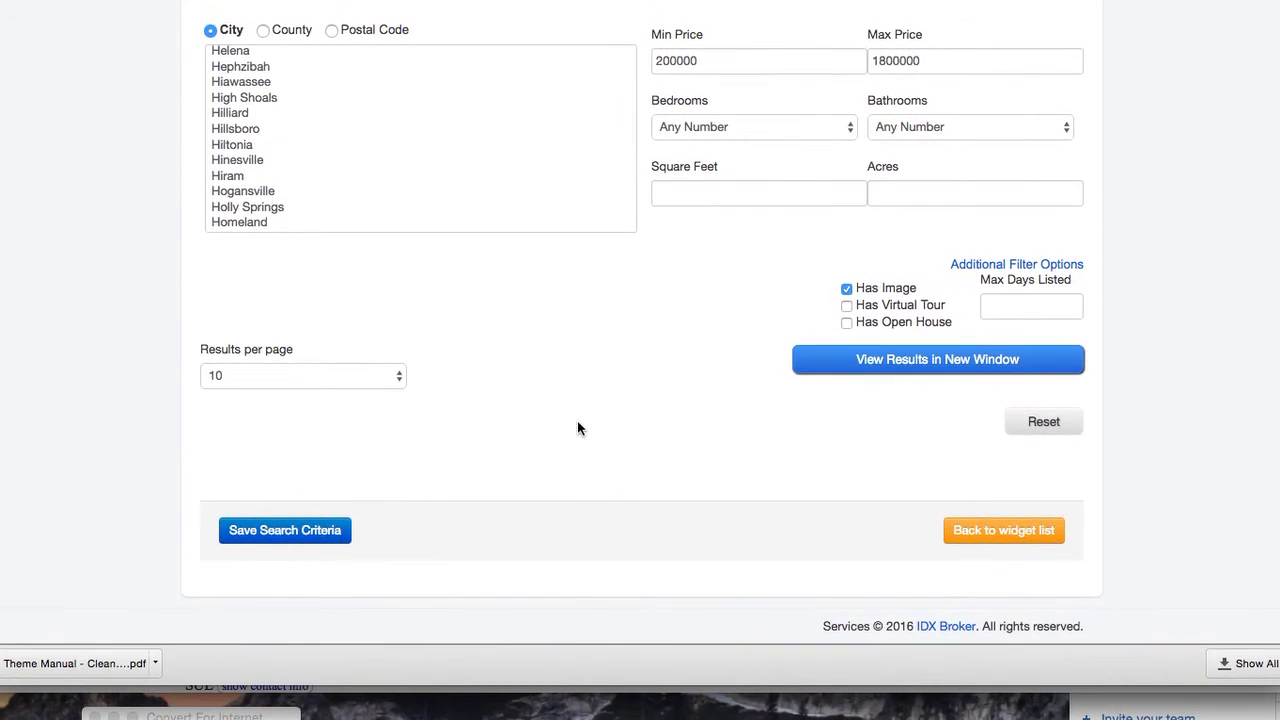
pyautogui.click(1012, 533)
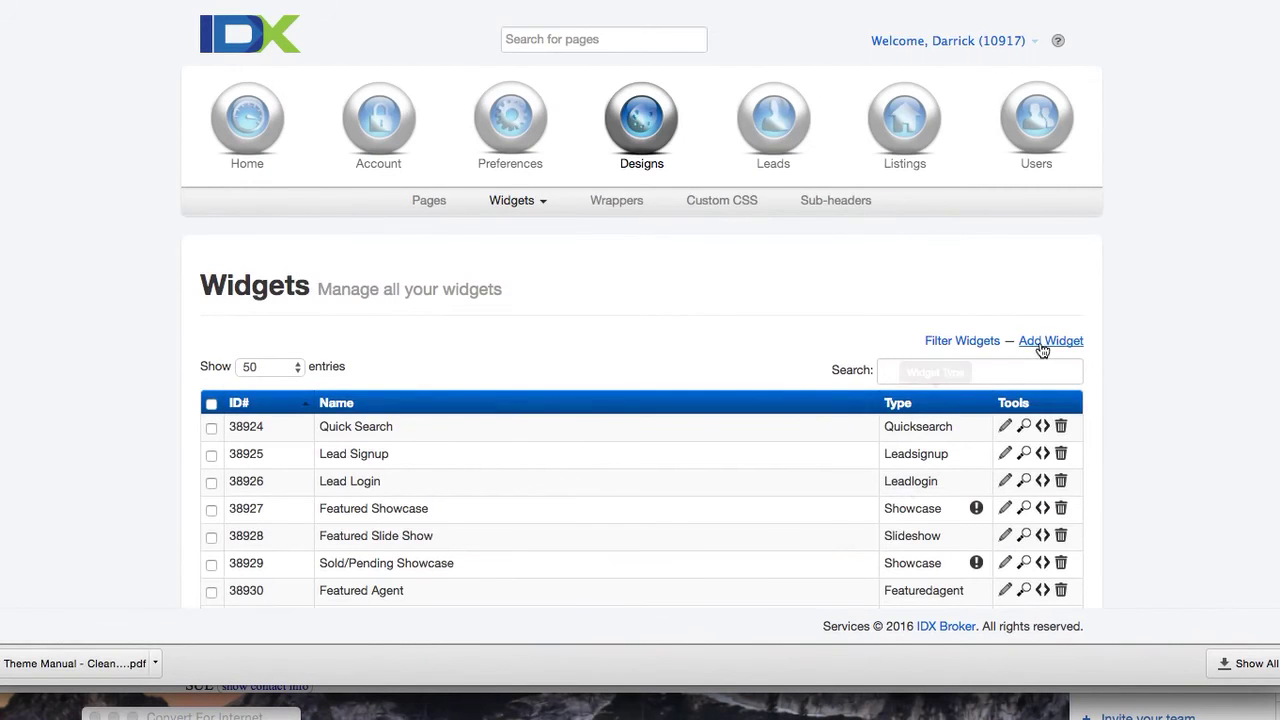
pyautogui.click(1045, 343)
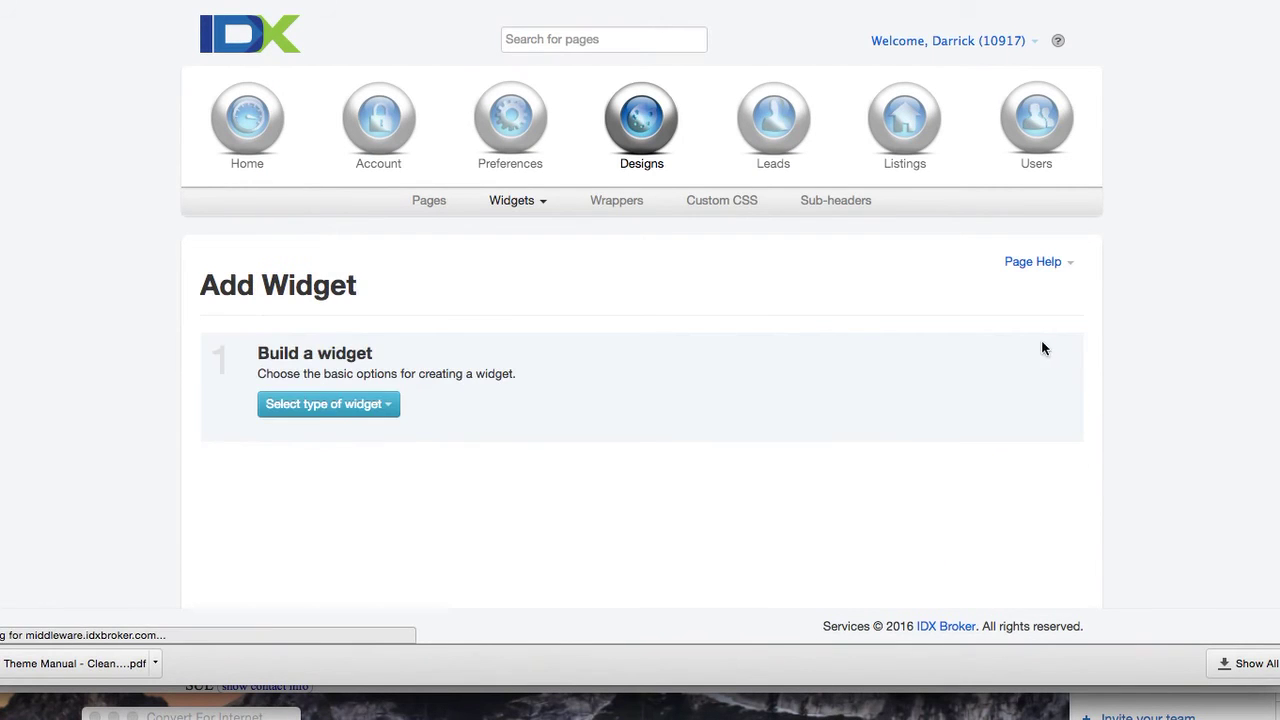
pyautogui.click(315, 417)
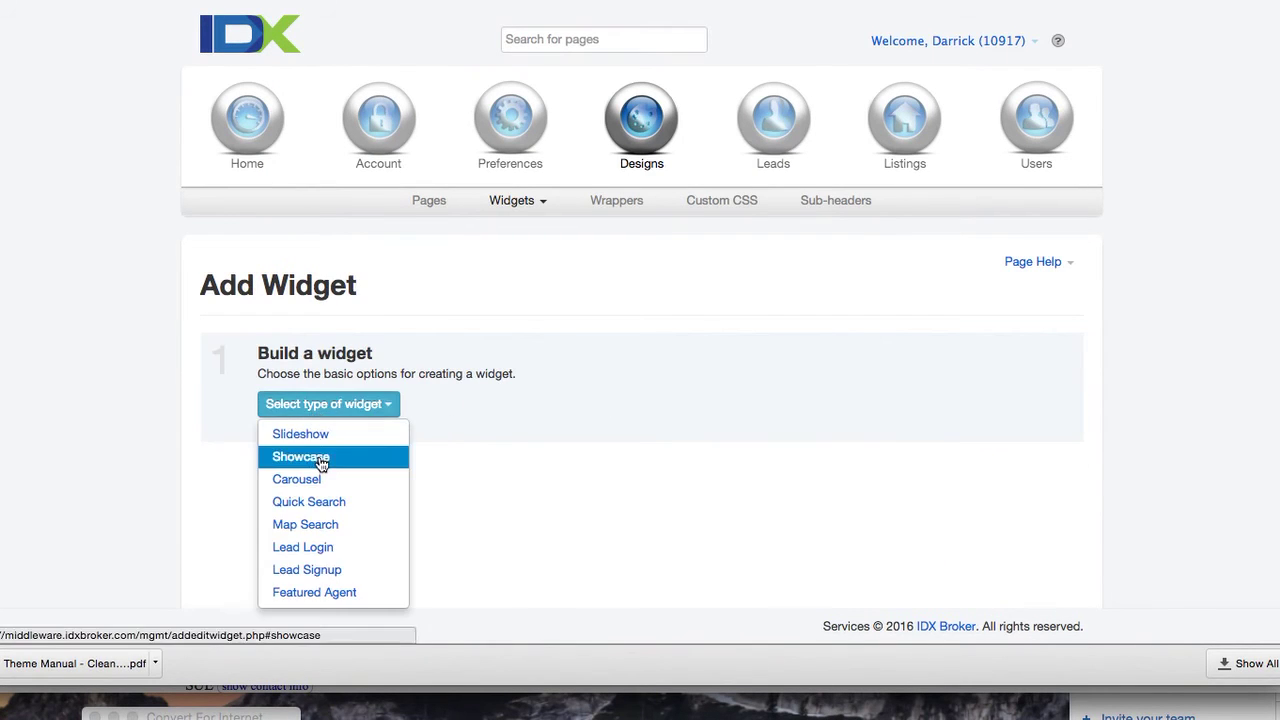
pyautogui.click(300, 457)
pyautogui.click(578, 403)
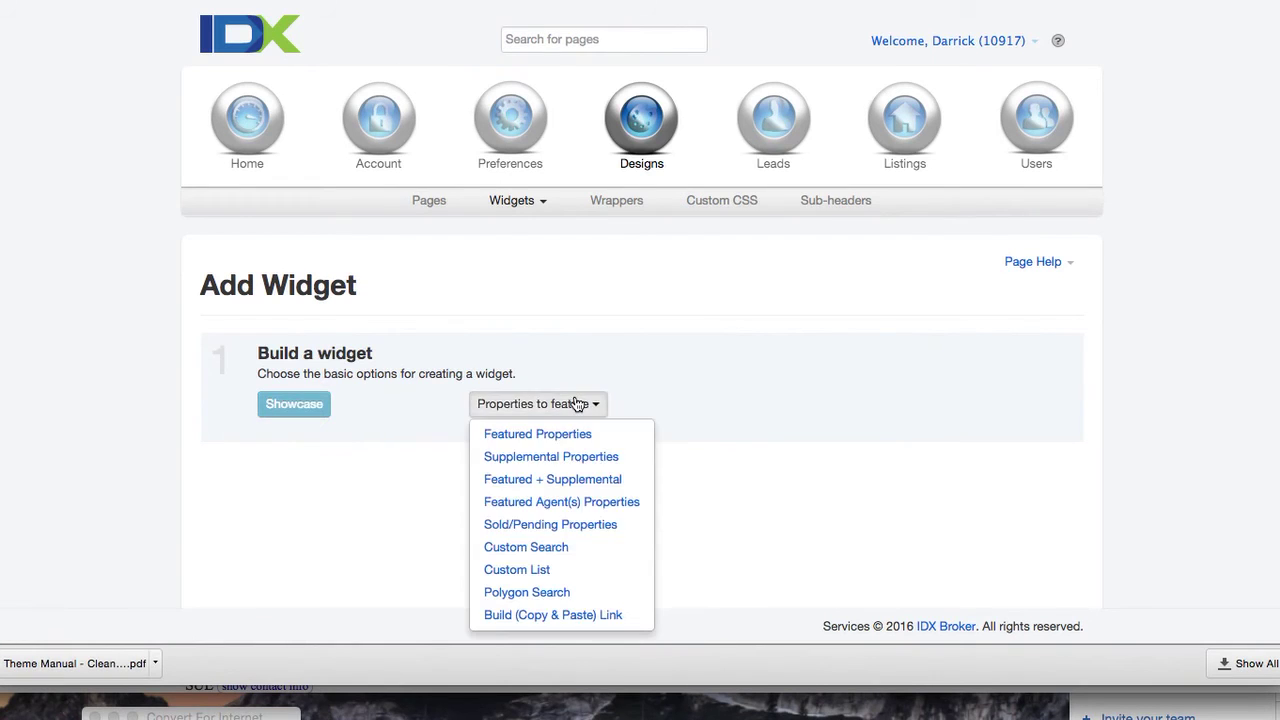
pyautogui.click(589, 548)
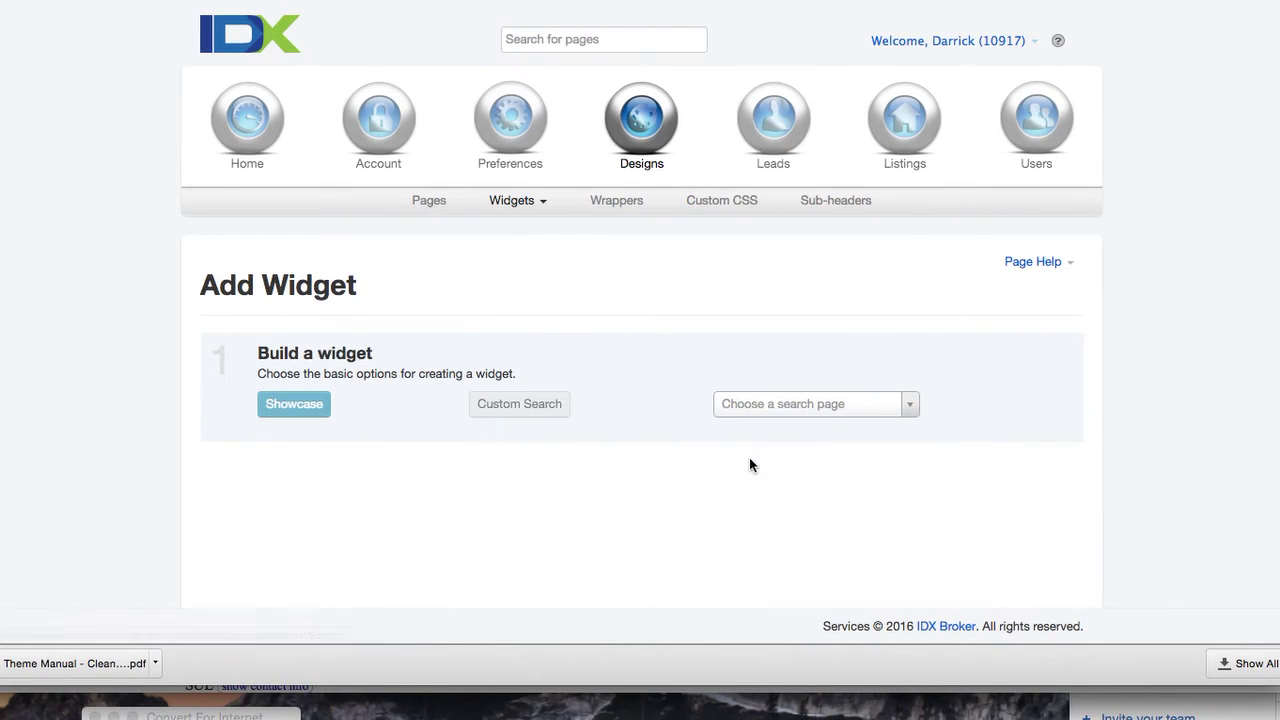
pyautogui.click(870, 410)
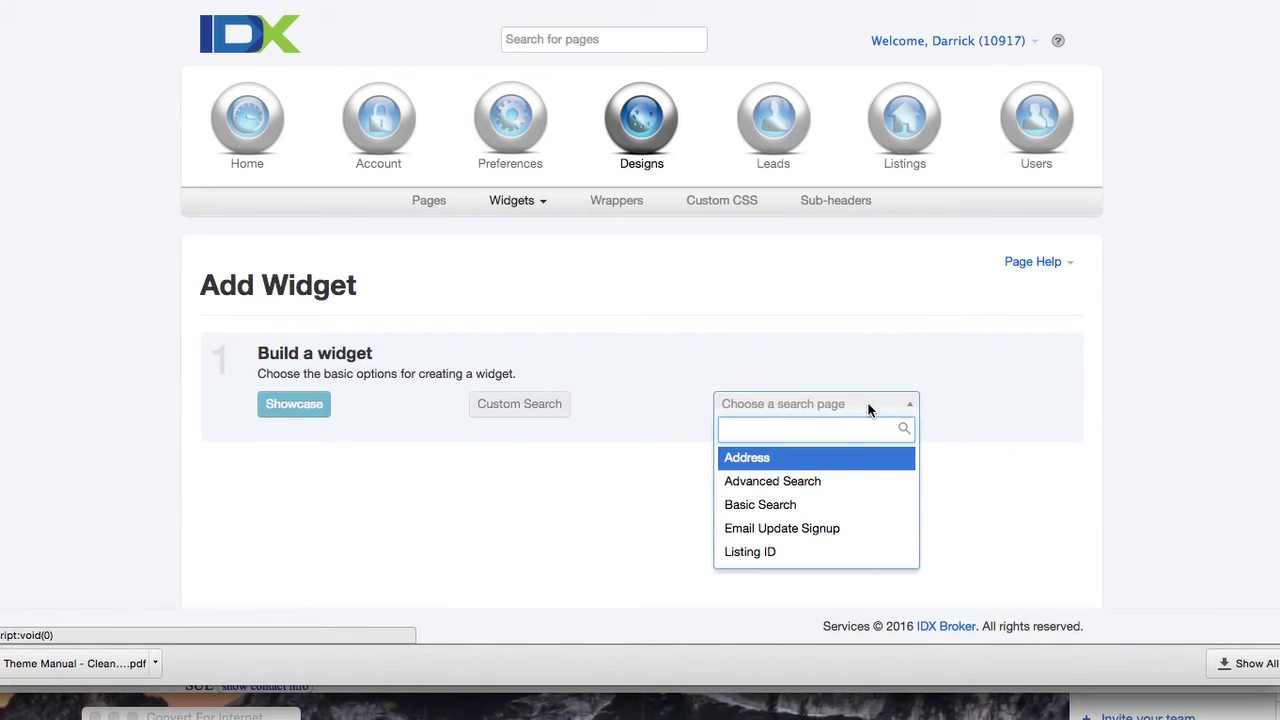
pyautogui.click(826, 505)
pyautogui.scroll(-2, 728, 504)
pyautogui.scroll(-4, 728, 504)
pyautogui.scroll(-6, 547, 409)
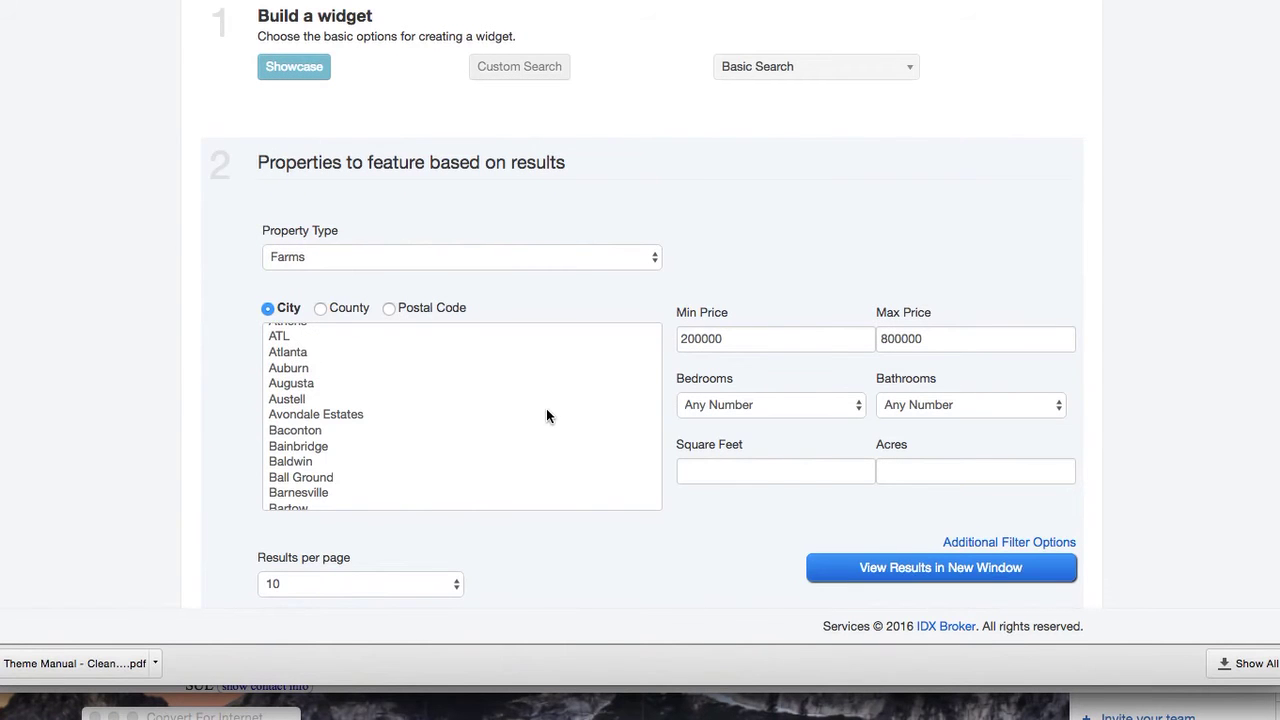
pyautogui.scroll(2, 546, 415)
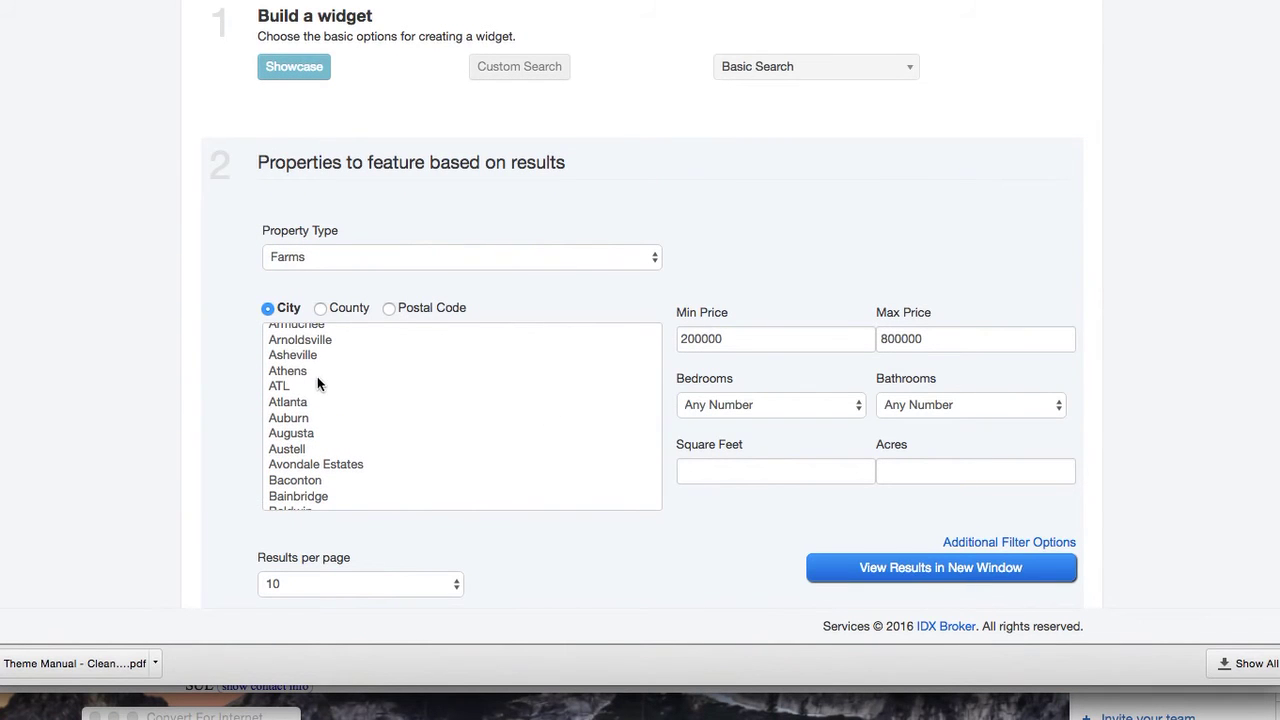
pyautogui.scroll(-3, 692, 240)
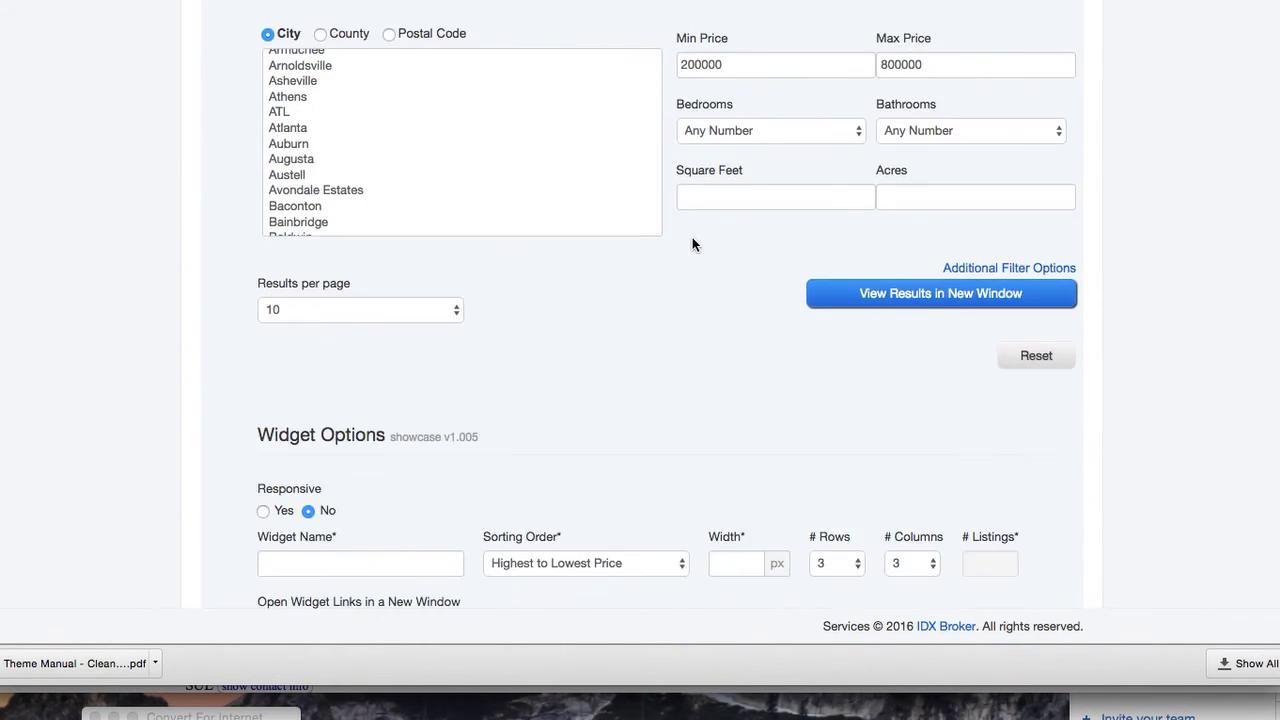
pyautogui.scroll(1, 692, 240)
pyautogui.scroll(3, 692, 240)
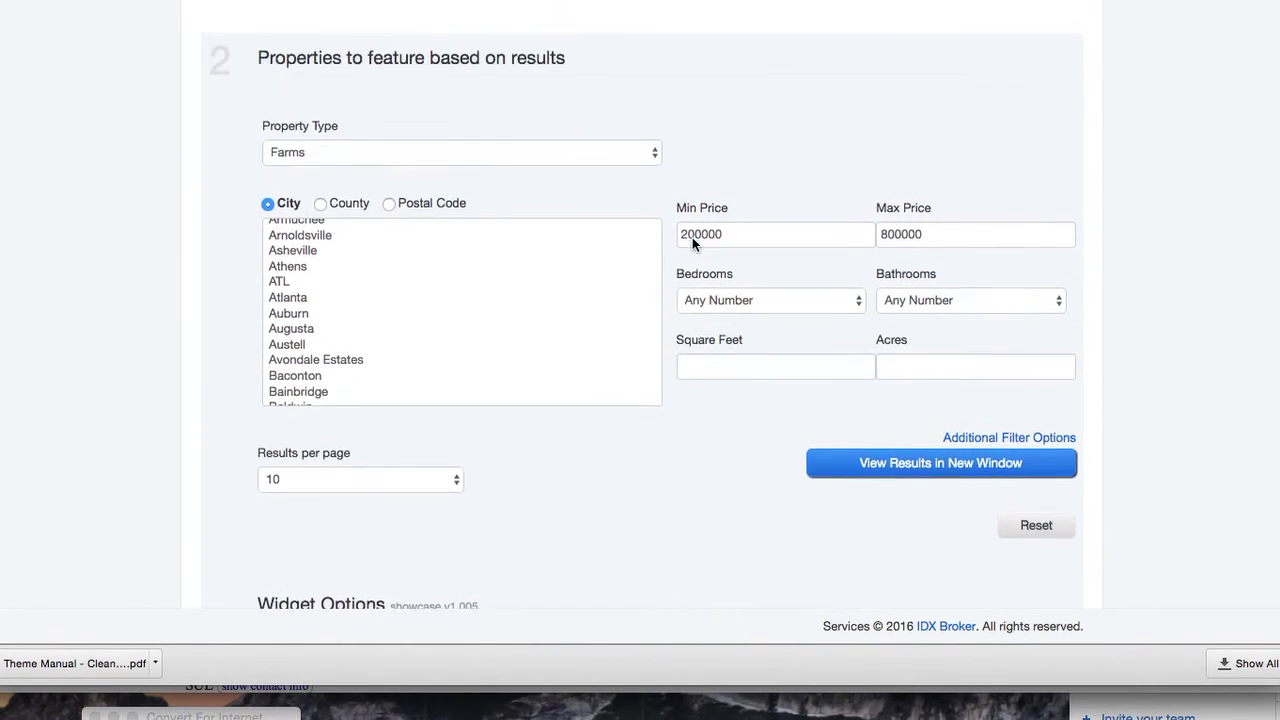
pyautogui.scroll(5, 692, 240)
# Restart the new Showcase widget from a custom search based on Advanced Search
pyautogui.click(505, 147)
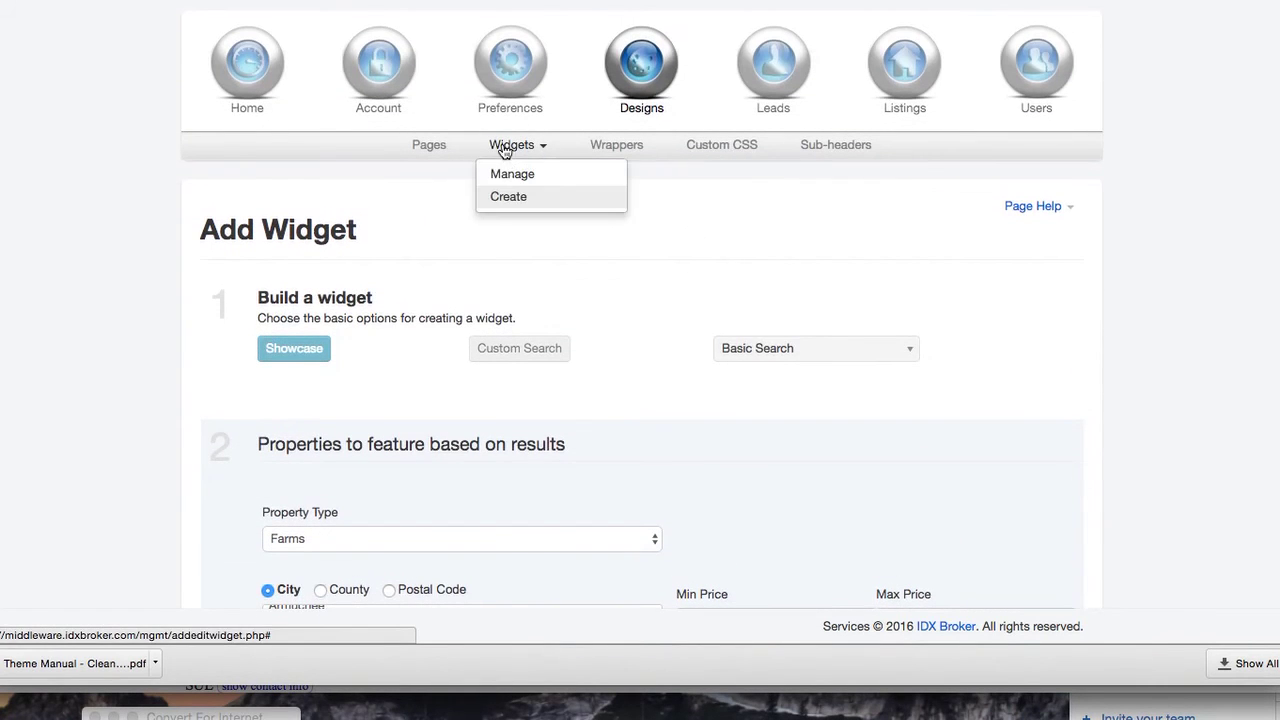
pyautogui.click(510, 177)
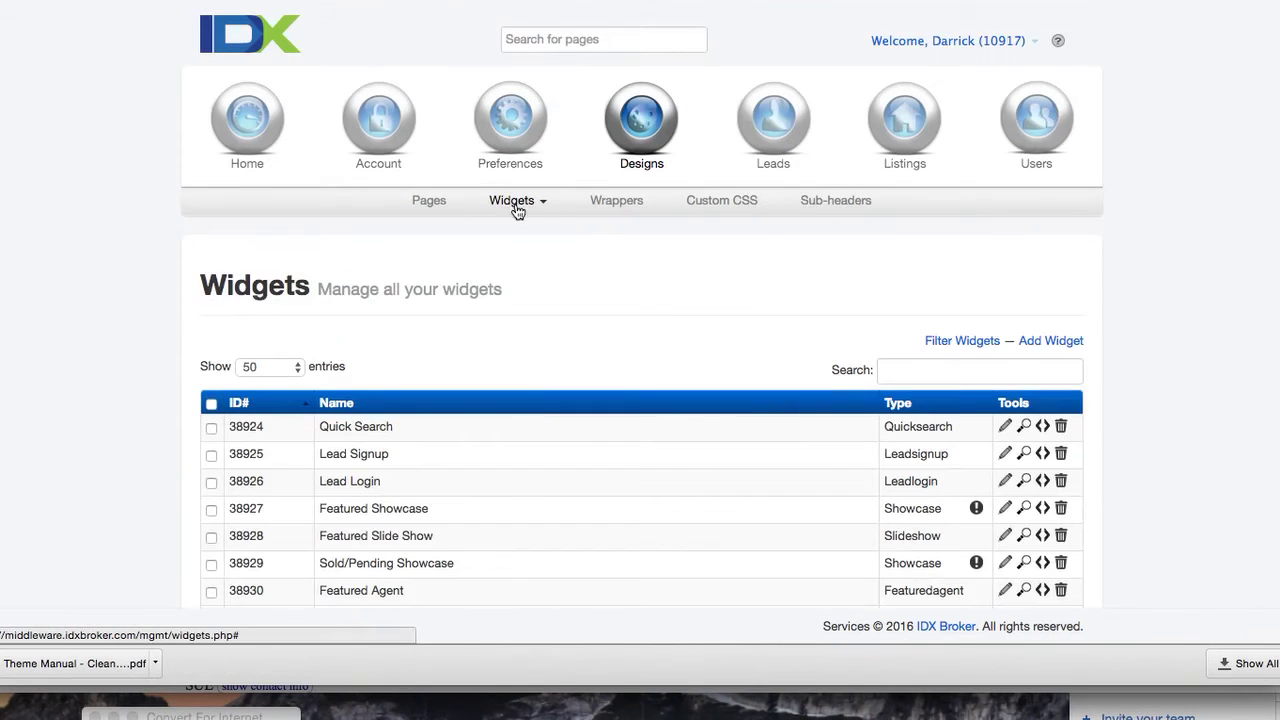
pyautogui.click(515, 203)
pyautogui.click(518, 251)
pyautogui.click(390, 408)
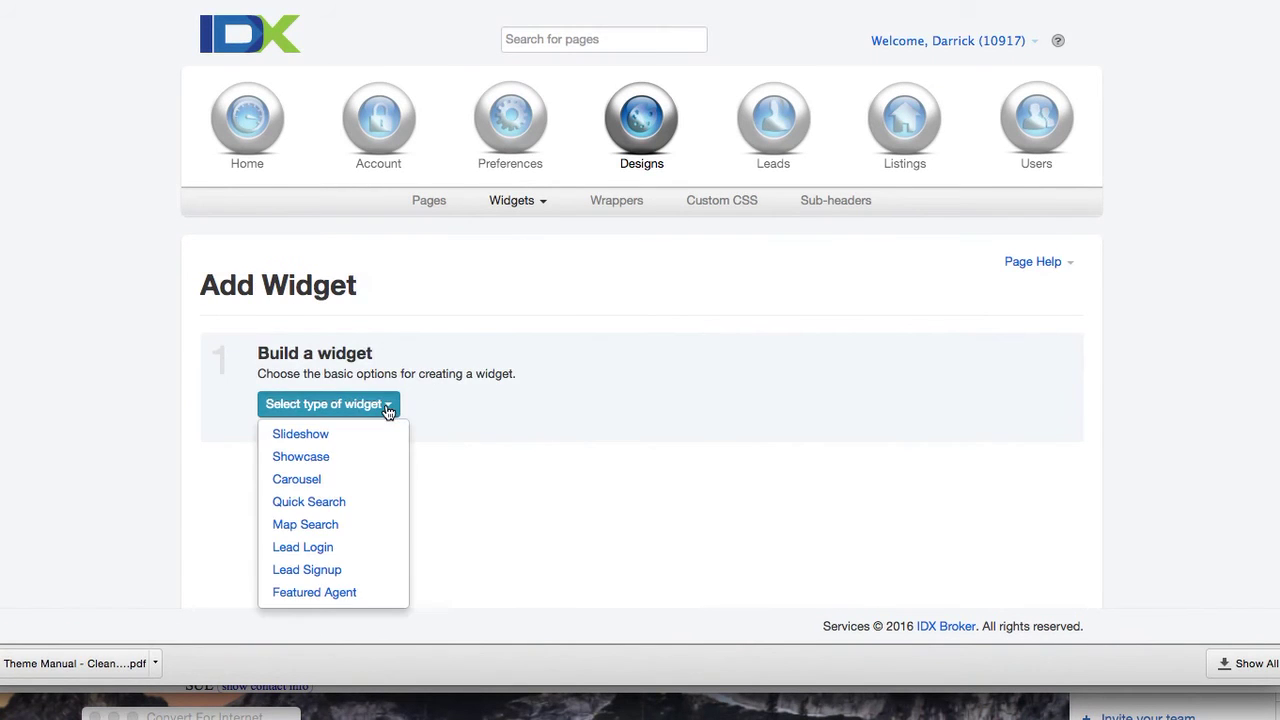
pyautogui.click(362, 462)
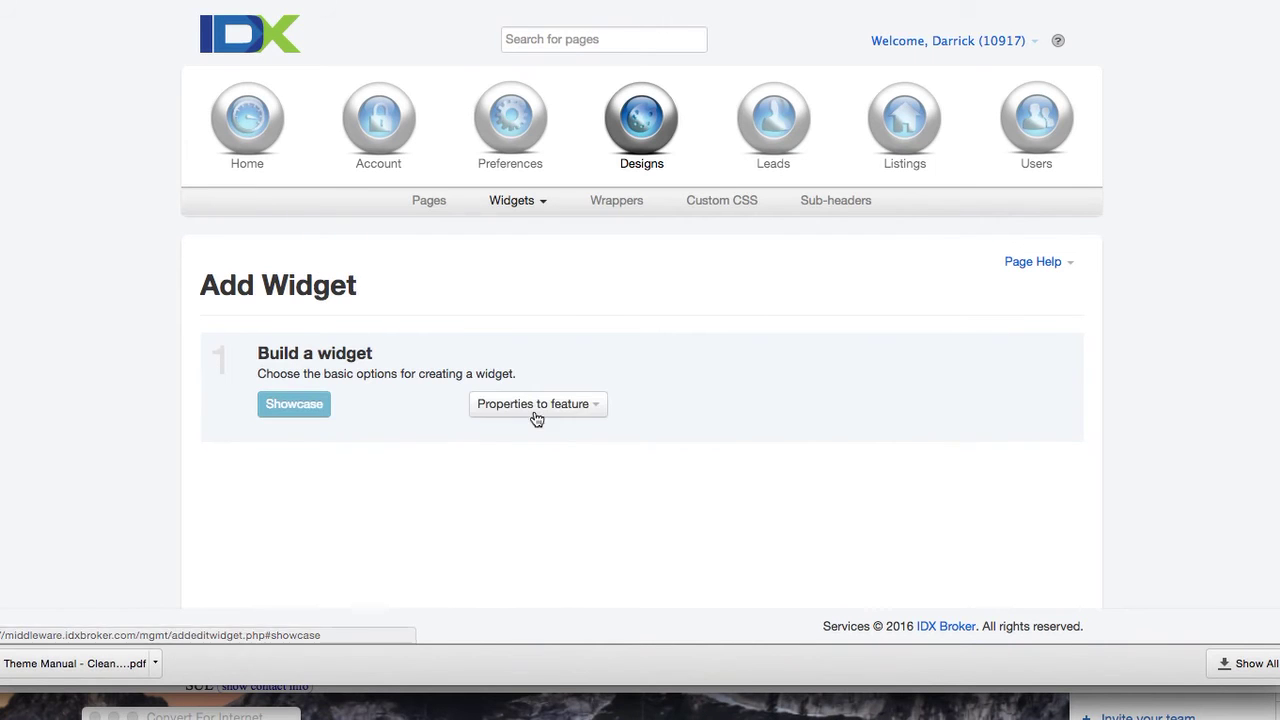
pyautogui.click(586, 405)
pyautogui.click(583, 542)
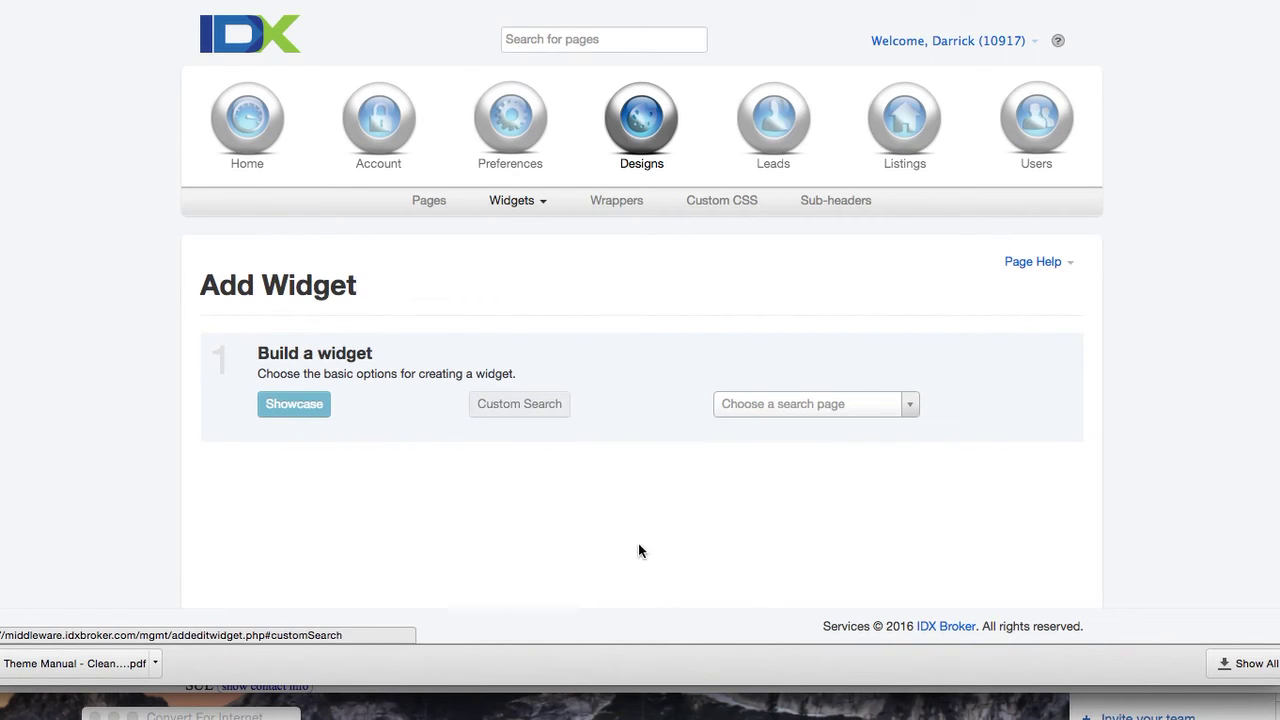
pyautogui.click(906, 406)
pyautogui.click(880, 480)
# Scroll through the filter form's Subdivision list to find Atlantic Station
pyautogui.scroll(-2, 800, 512)
pyautogui.scroll(-3, 796, 519)
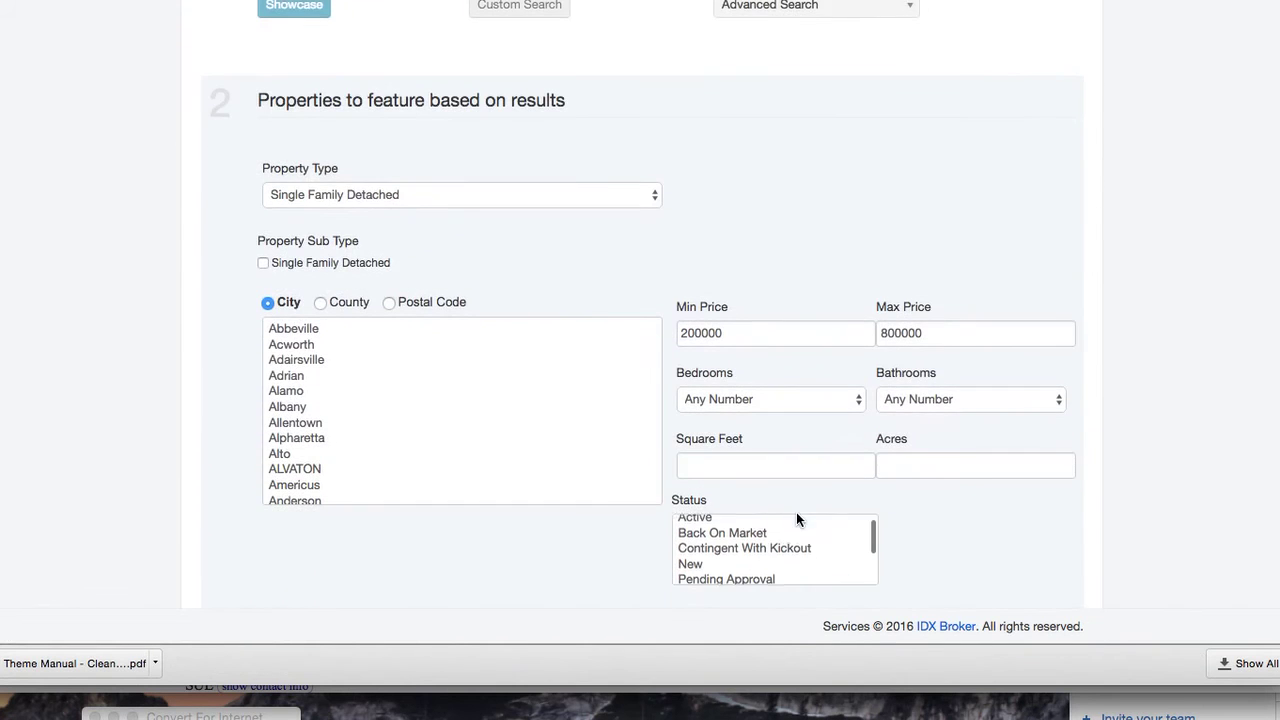
pyautogui.scroll(-3, 596, 488)
pyautogui.scroll(-5, 653, 550)
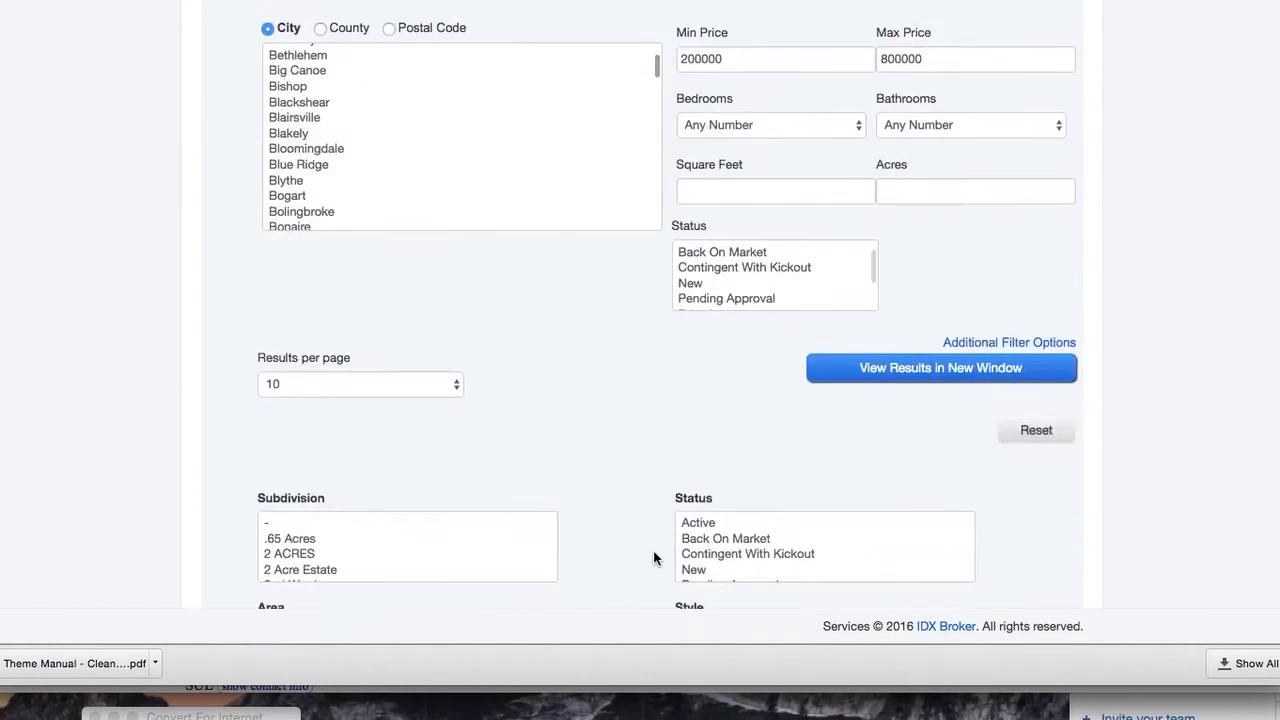
pyautogui.scroll(-1, 460, 385)
pyautogui.scroll(-5, 447, 408)
pyautogui.scroll(3, 447, 408)
pyautogui.scroll(-6, 447, 408)
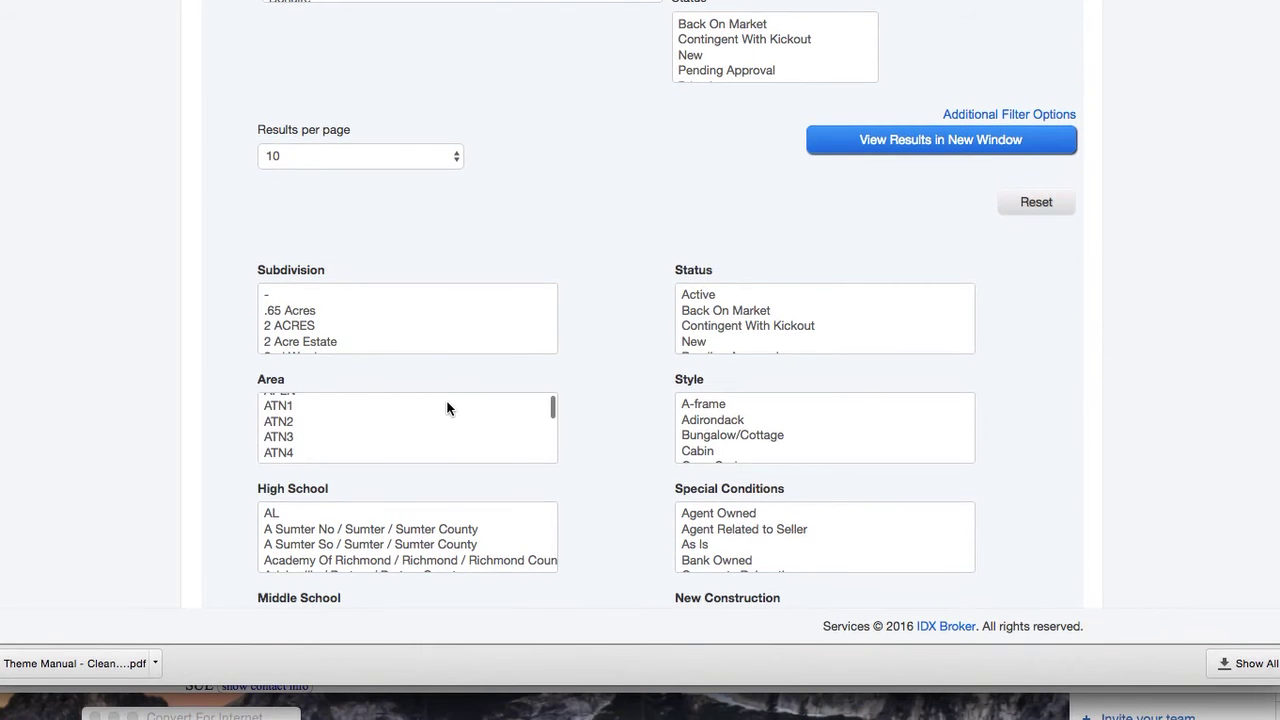
pyautogui.scroll(-10, 447, 408)
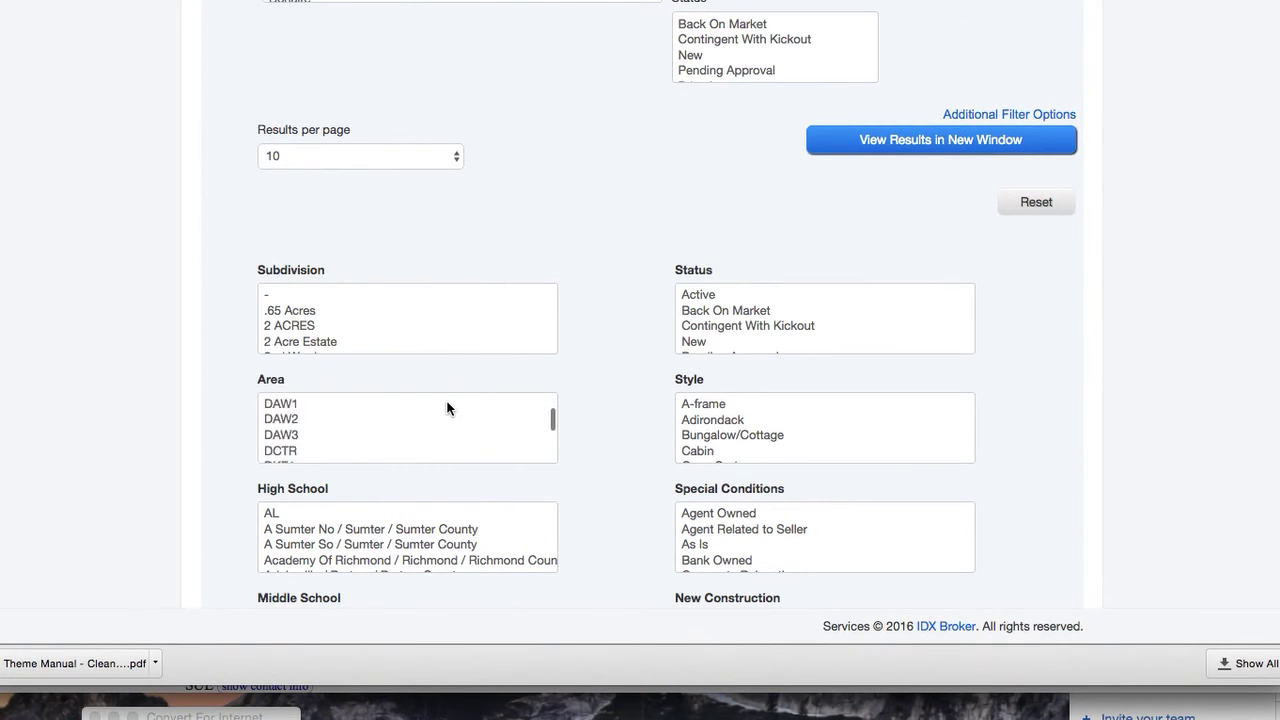
pyautogui.scroll(-15, 447, 408)
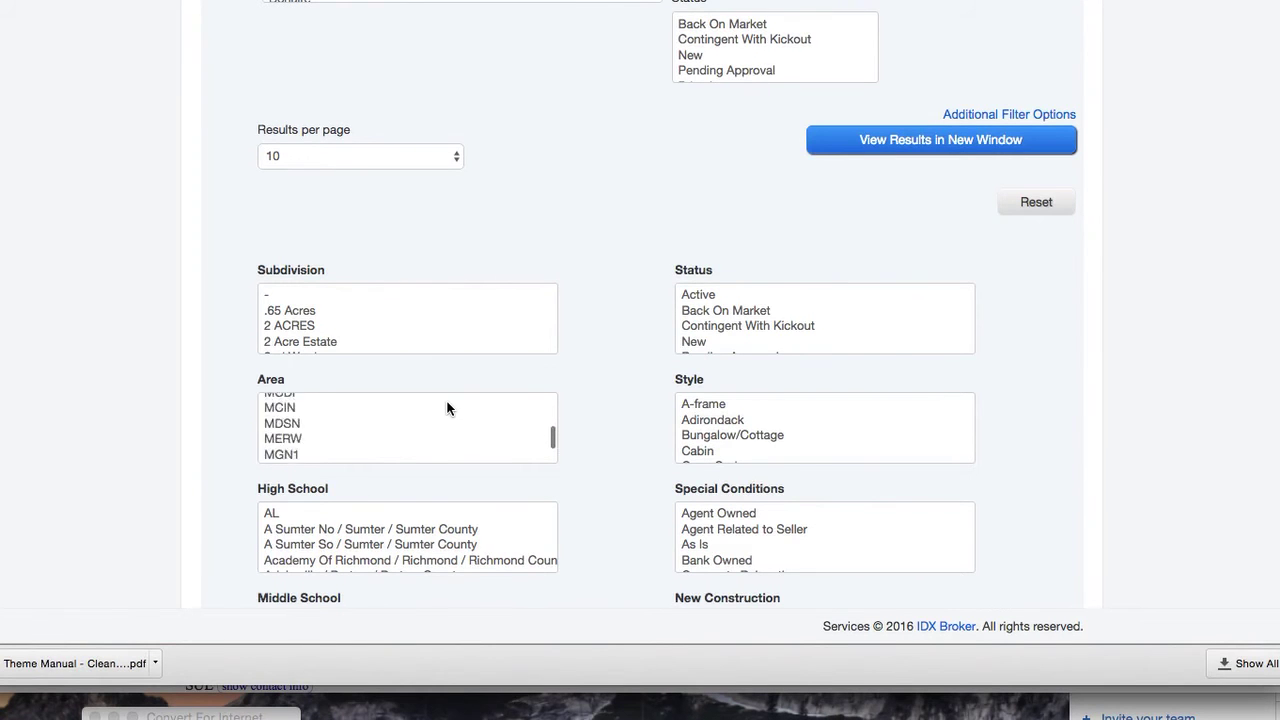
pyautogui.scroll(-12, 447, 408)
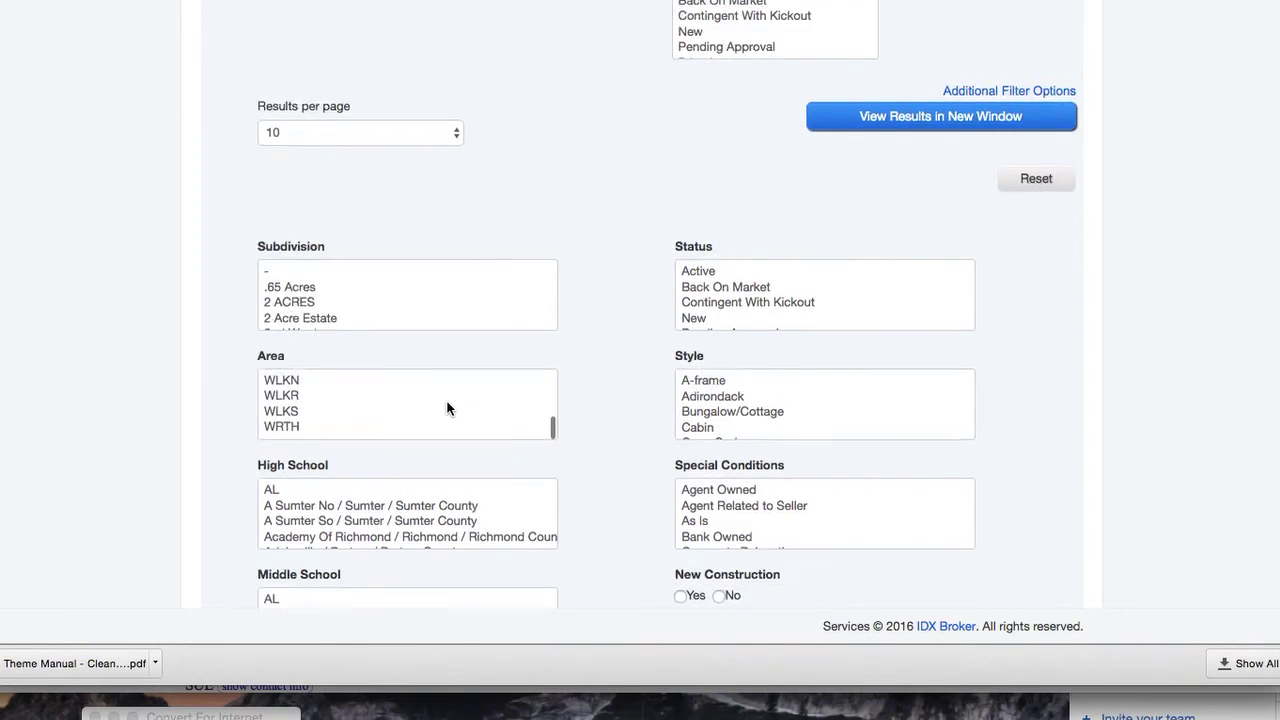
pyautogui.scroll(-15, 477, 278)
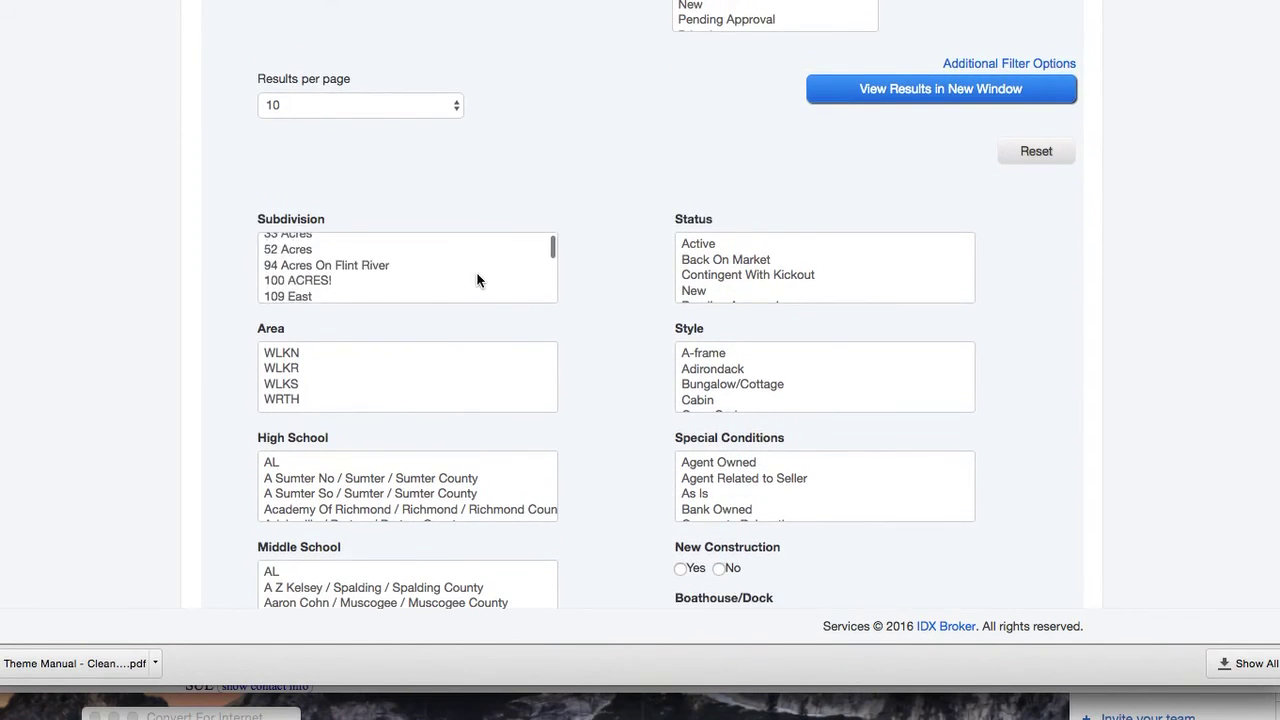
pyautogui.scroll(-15, 477, 280)
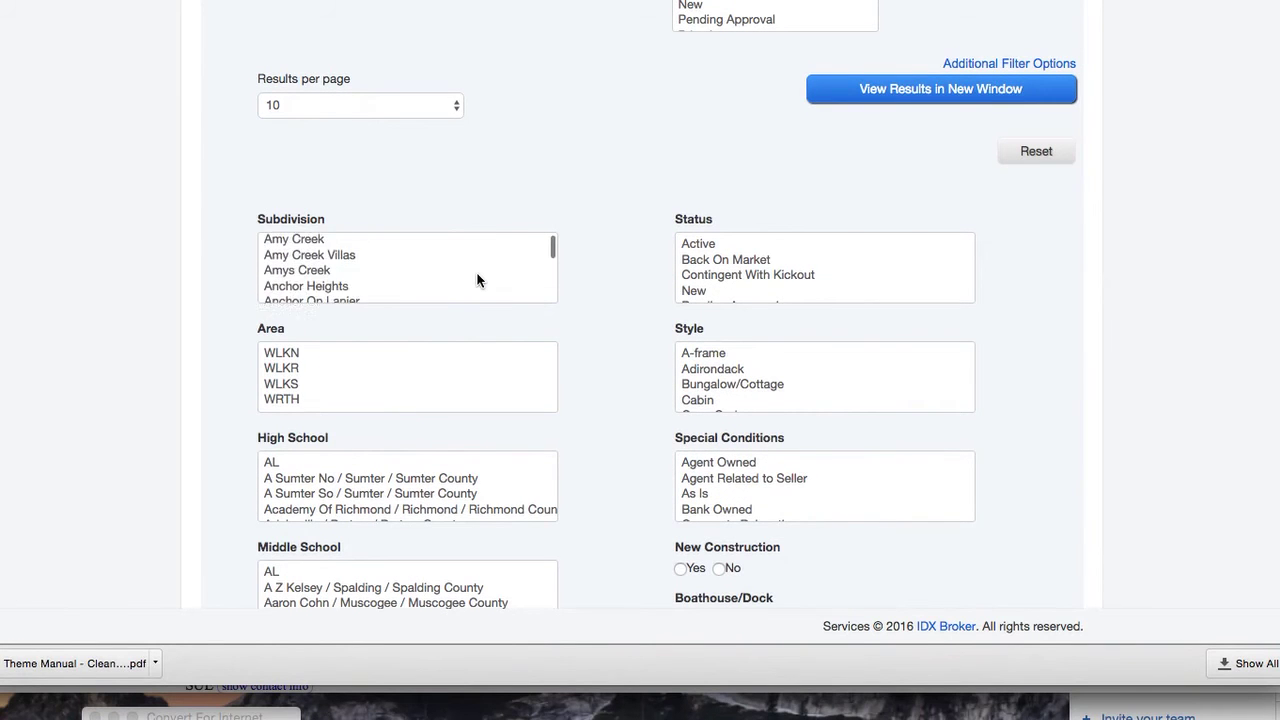
pyautogui.scroll(-15, 477, 280)
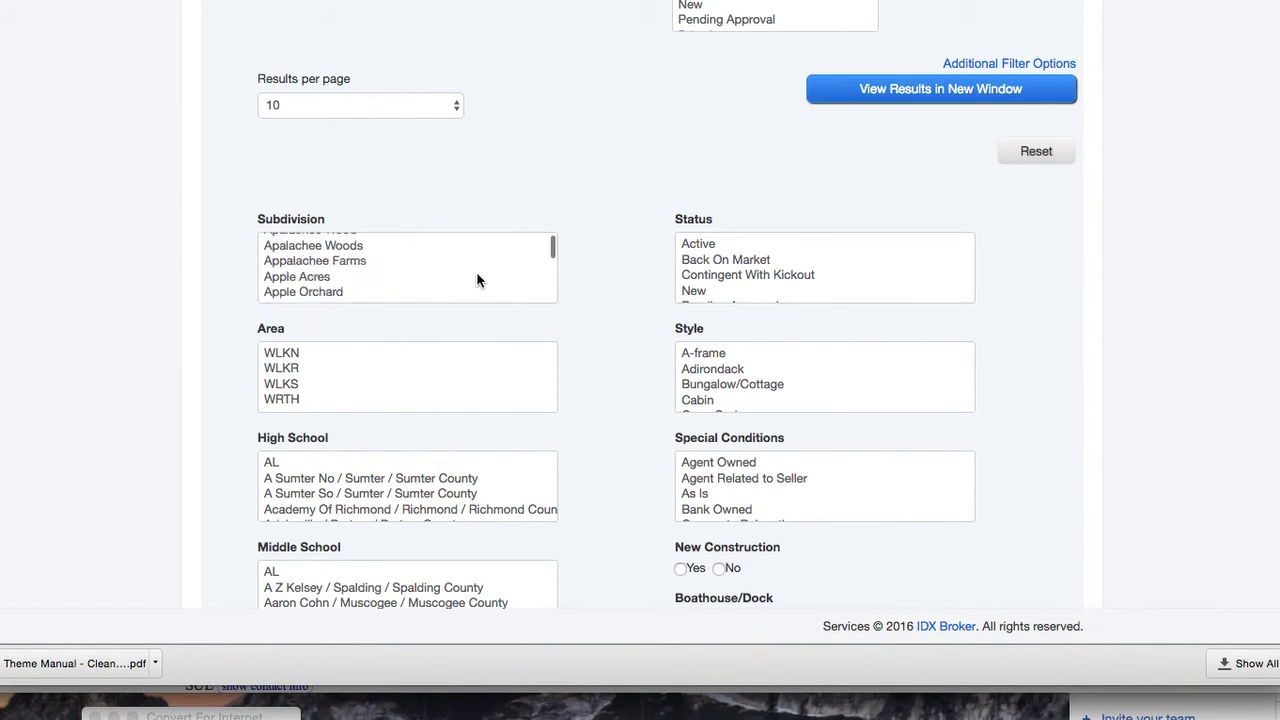
pyautogui.scroll(-15, 477, 280)
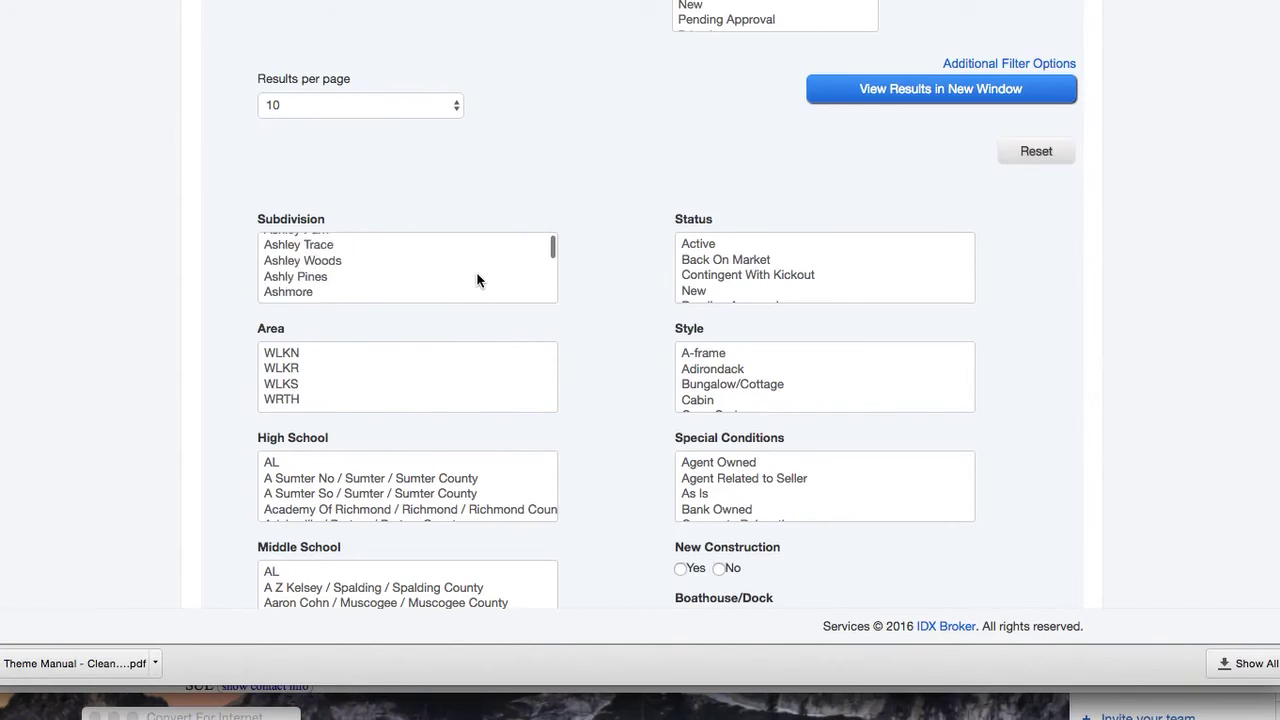
pyautogui.scroll(-15, 477, 280)
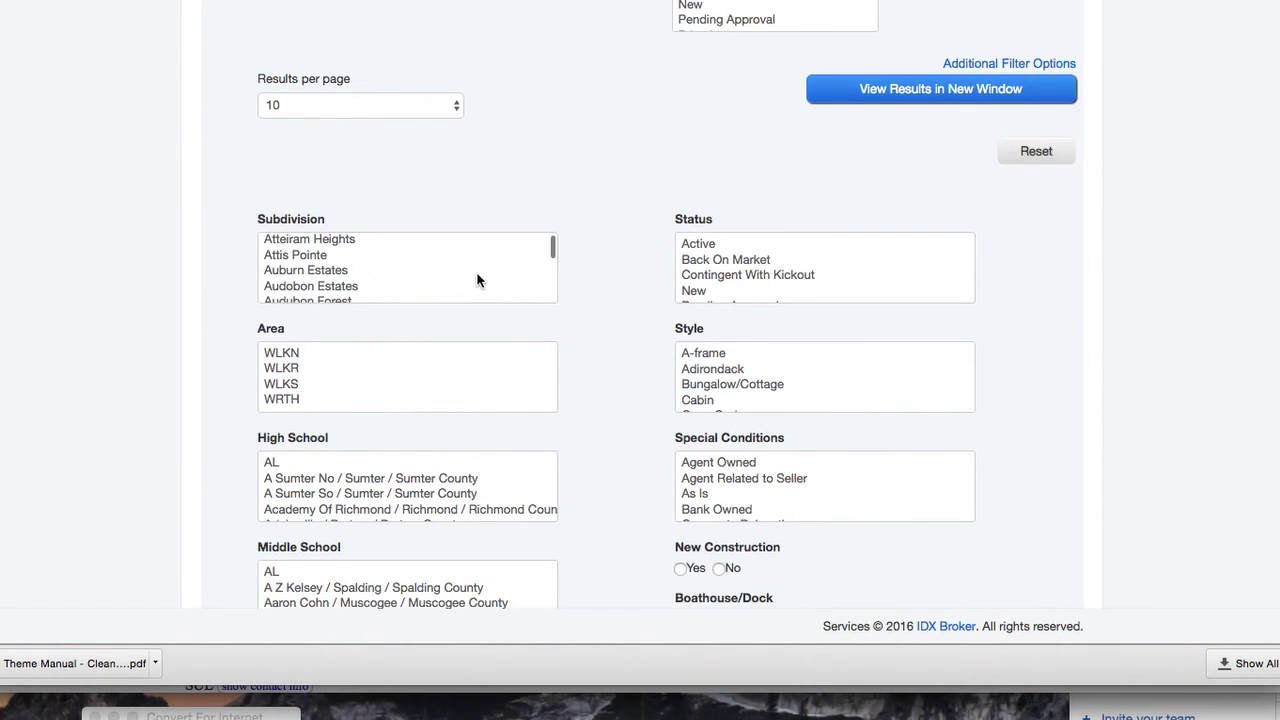
pyautogui.scroll(2, 477, 280)
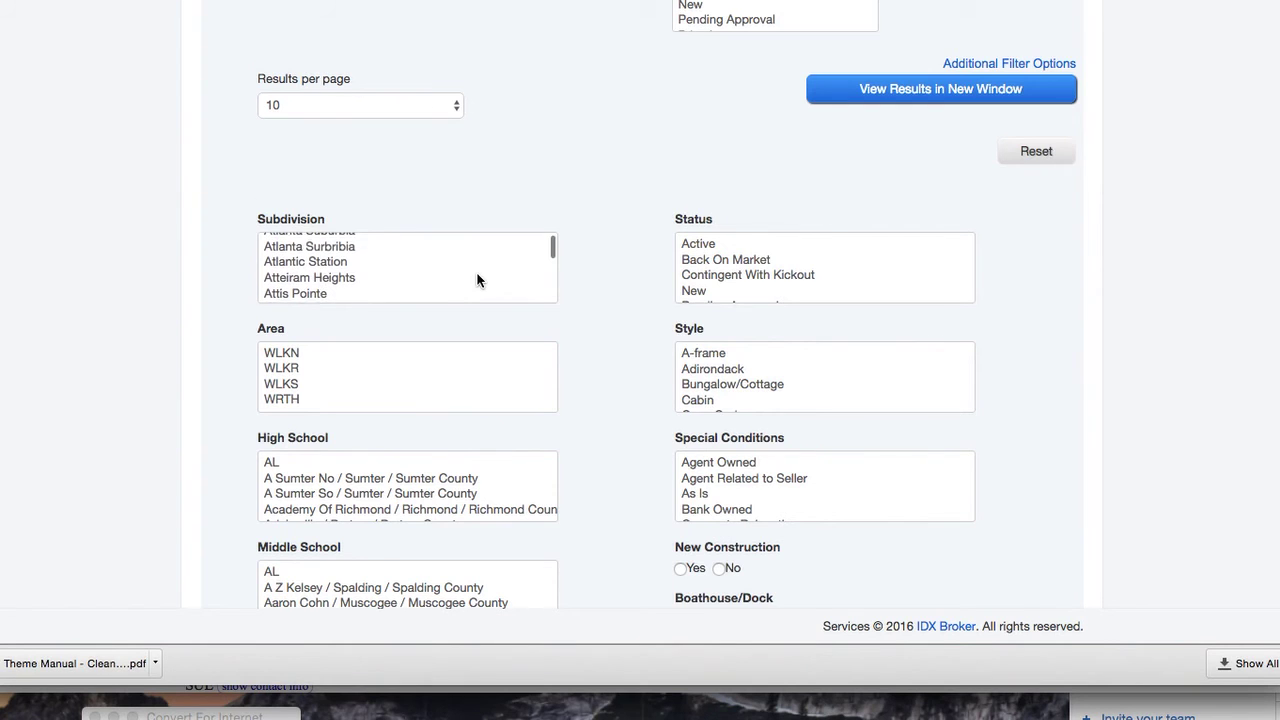
# Select the Atlantic Station subdivision and clear the 200000 minimum and 800000 maximum prices
pyautogui.click(319, 263)
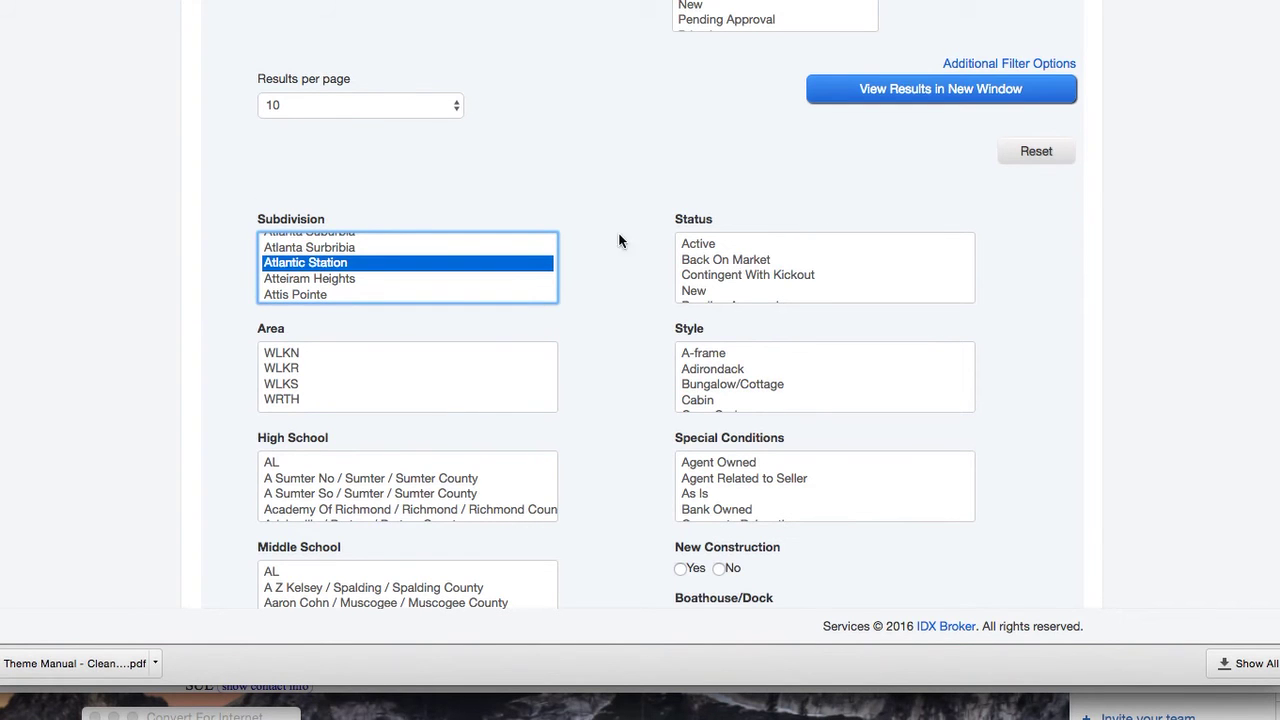
pyautogui.scroll(5, 618, 235)
pyautogui.doubleClick(726, 64)
pyautogui.press('BackSpace')
pyautogui.doubleClick(936, 65)
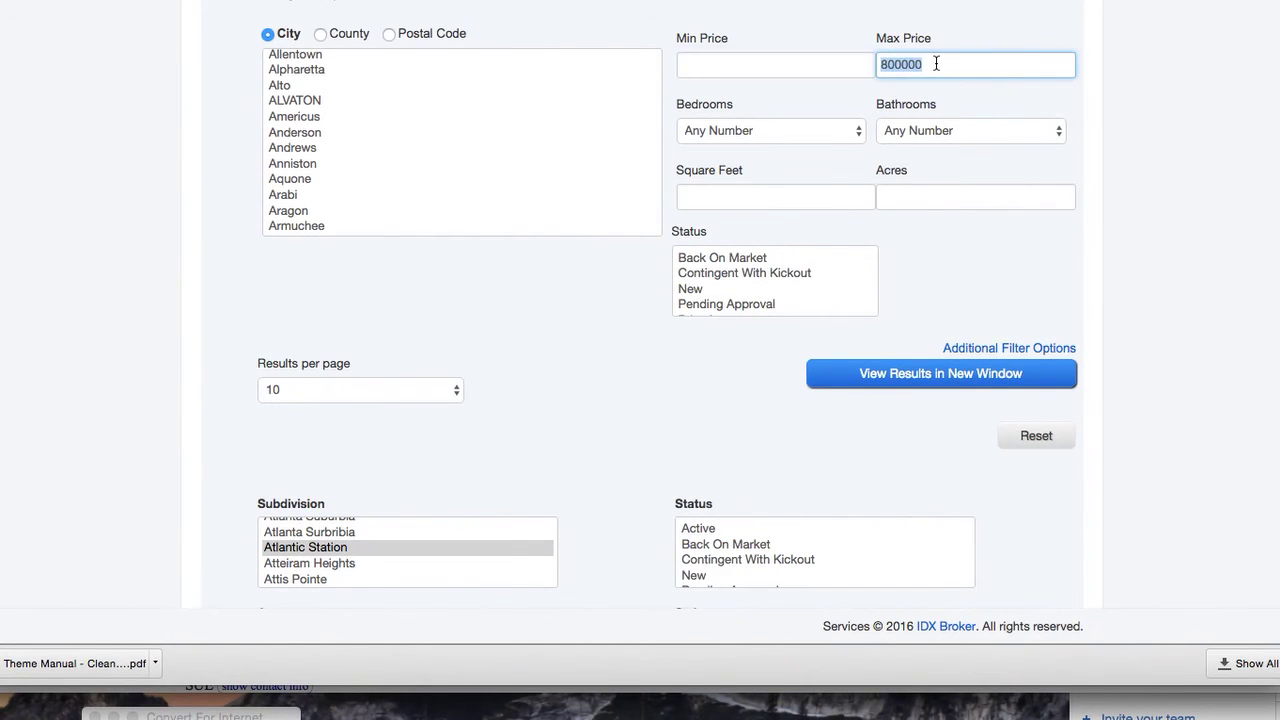
pyautogui.press('BackSpace')
# Require listings to have images under Additional Filter Options
pyautogui.click(995, 347)
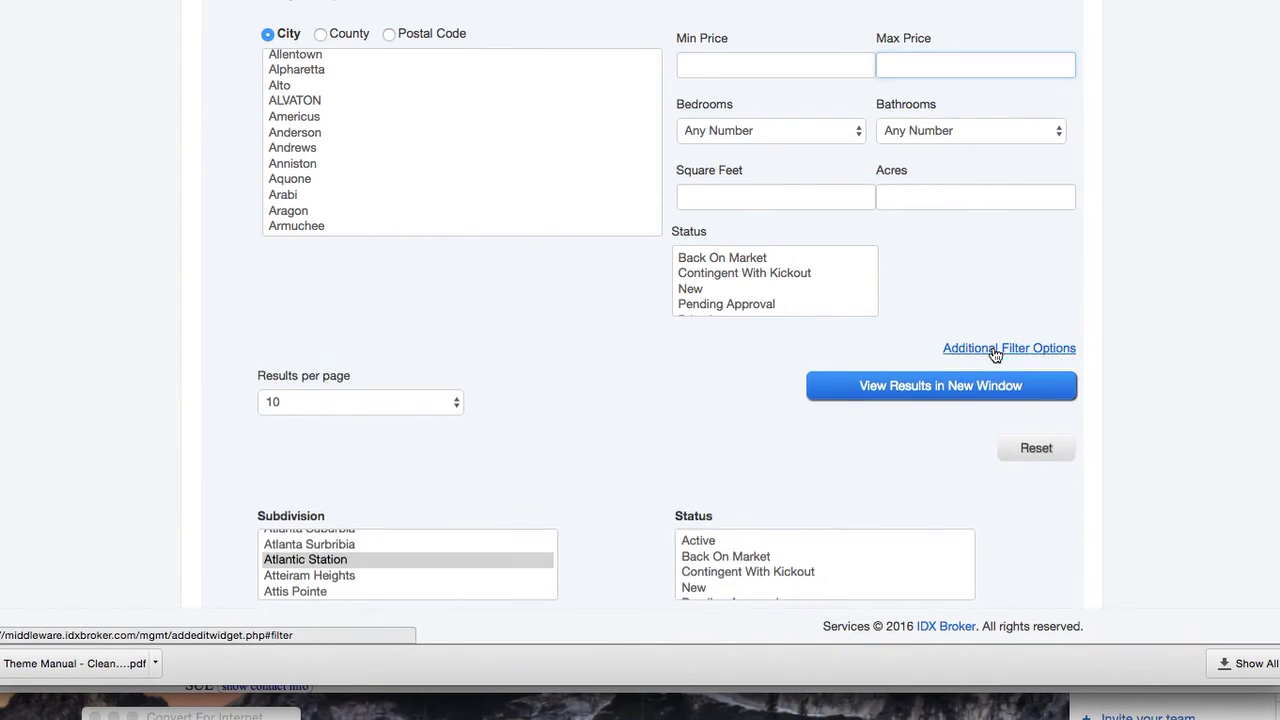
pyautogui.click(840, 374)
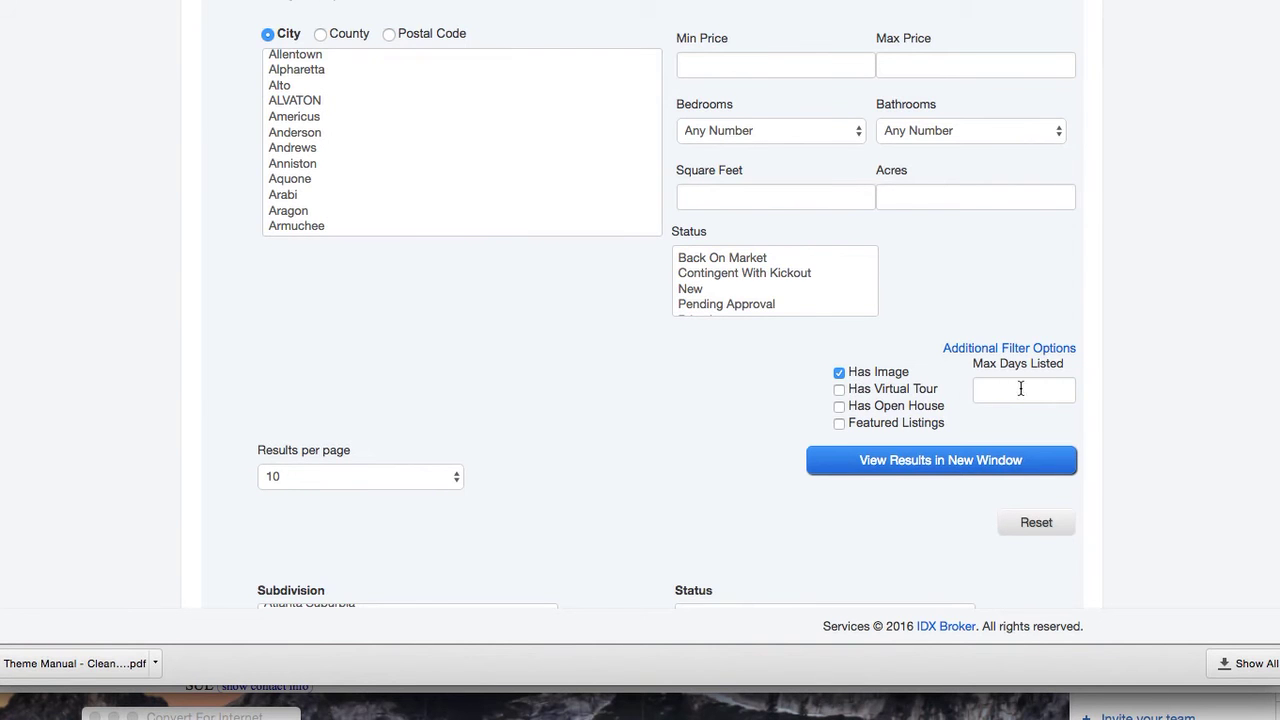
pyautogui.scroll(-10, 1095, 457)
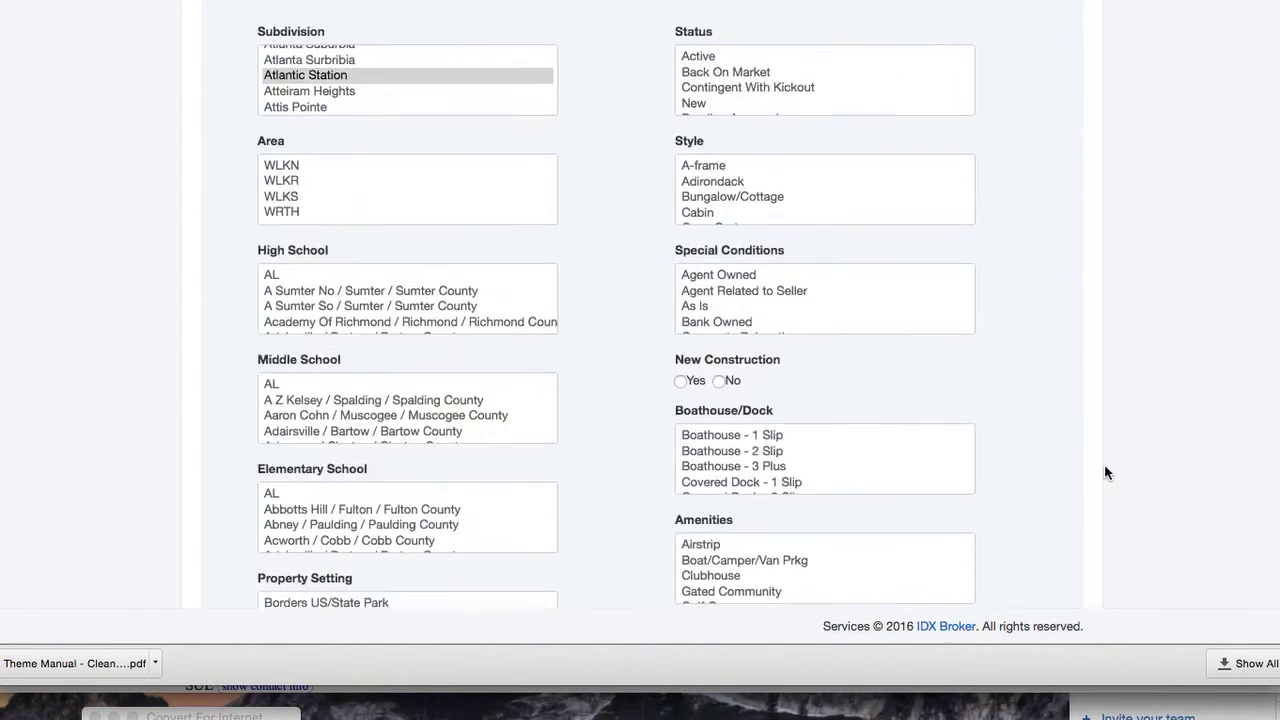
pyautogui.scroll(-6, 1104, 472)
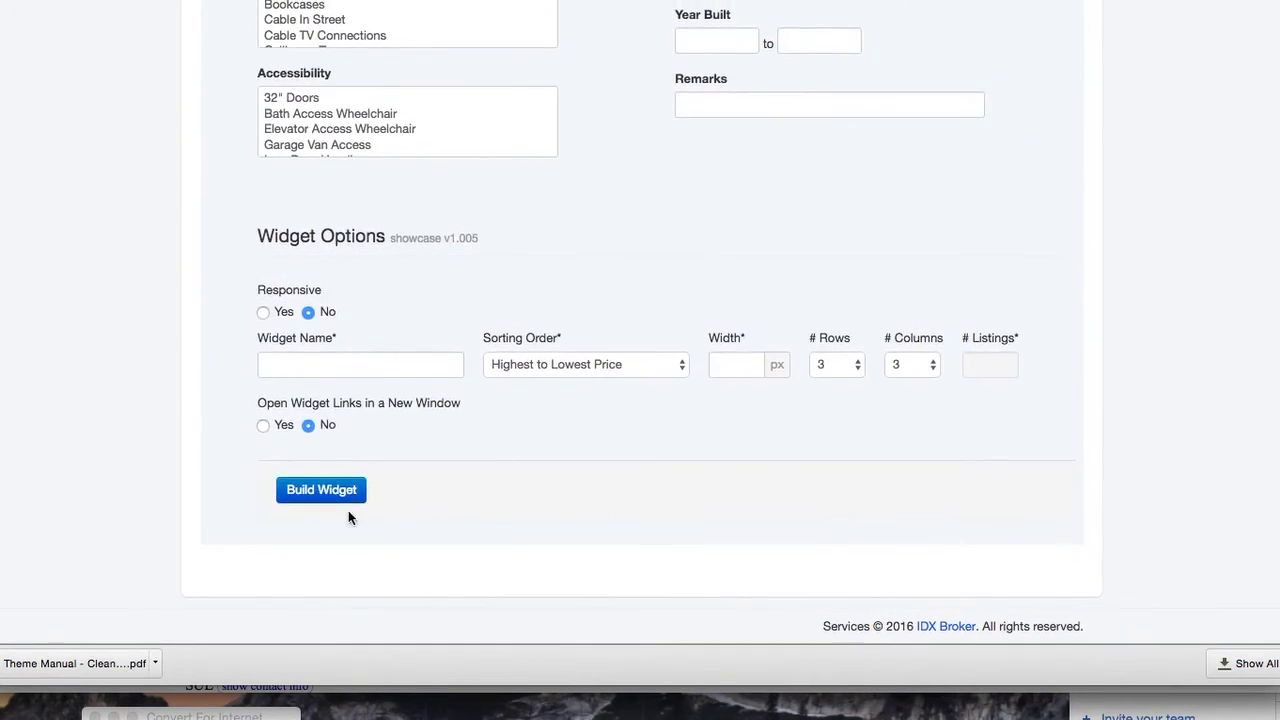
# Make the widget responsive, name it Atlantic Station Listings, and show 4 columns
pyautogui.click(263, 314)
pyautogui.click(316, 364)
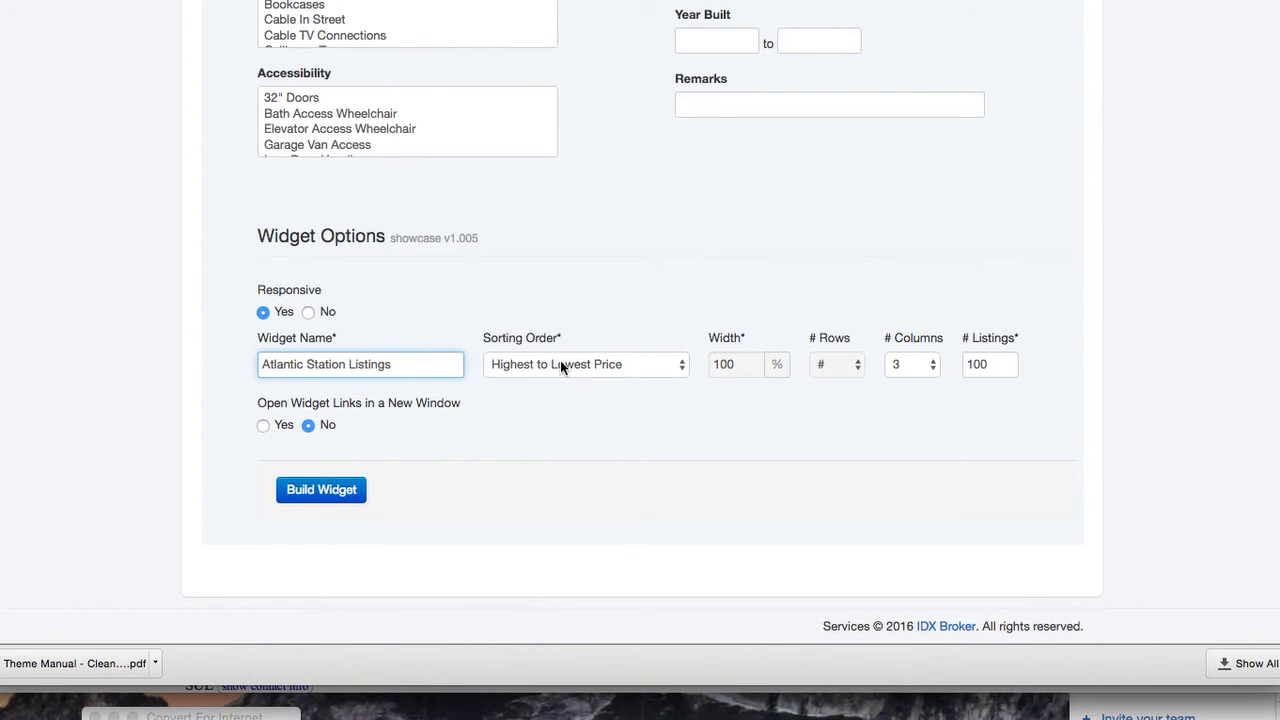
pyautogui.click(905, 366)
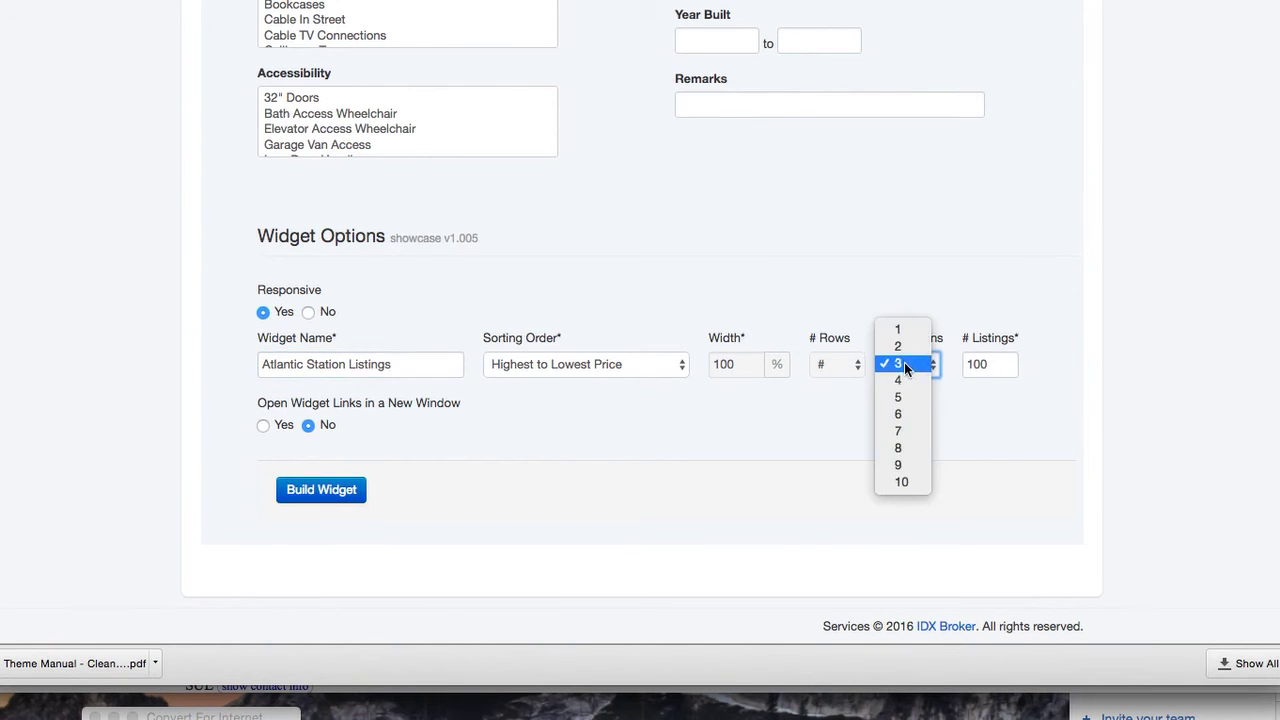
pyautogui.click(907, 376)
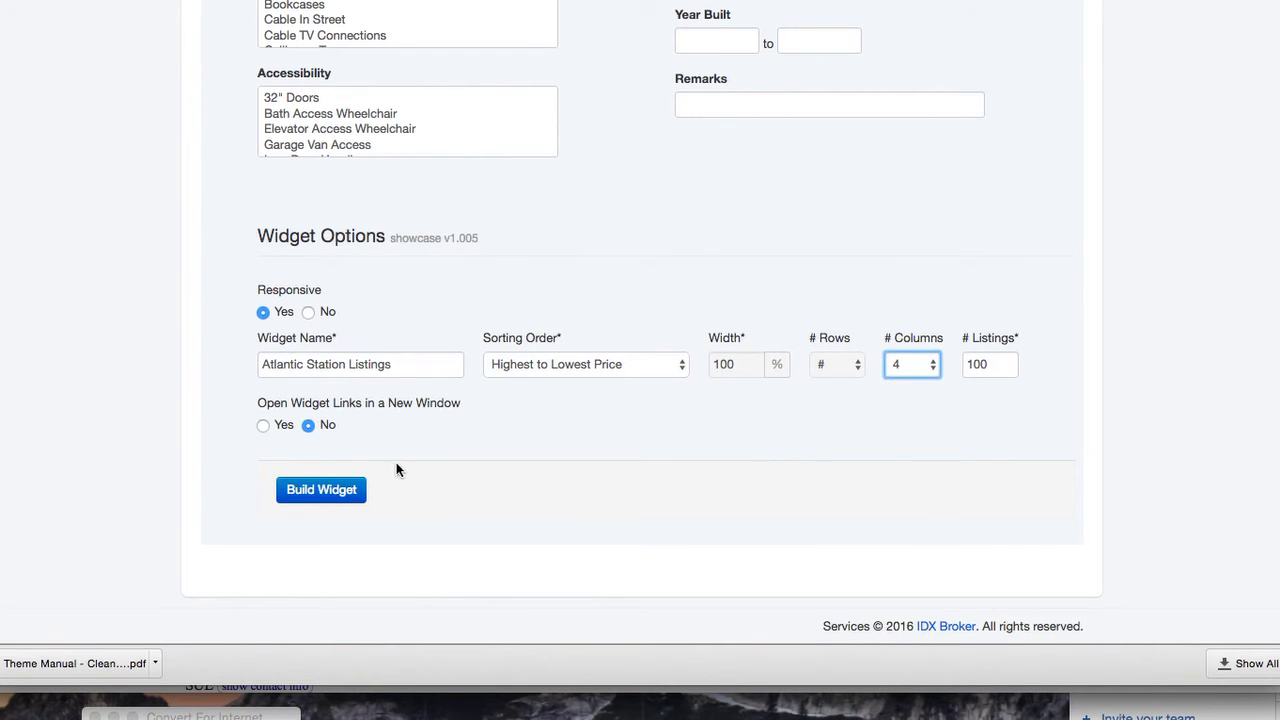
# Build the showcase widget and copy its generated script back to the page editor
pyautogui.click(334, 490)
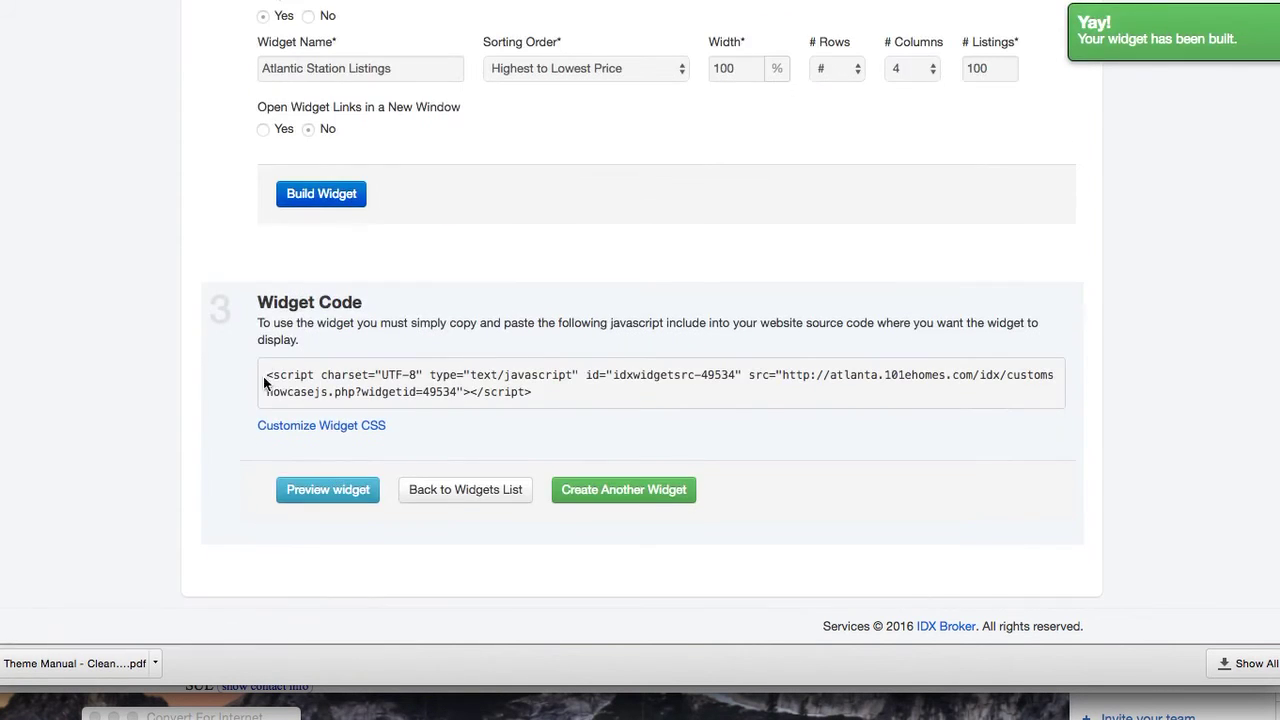
pyautogui.moveTo(265, 380); pyautogui.dragTo(546, 390)
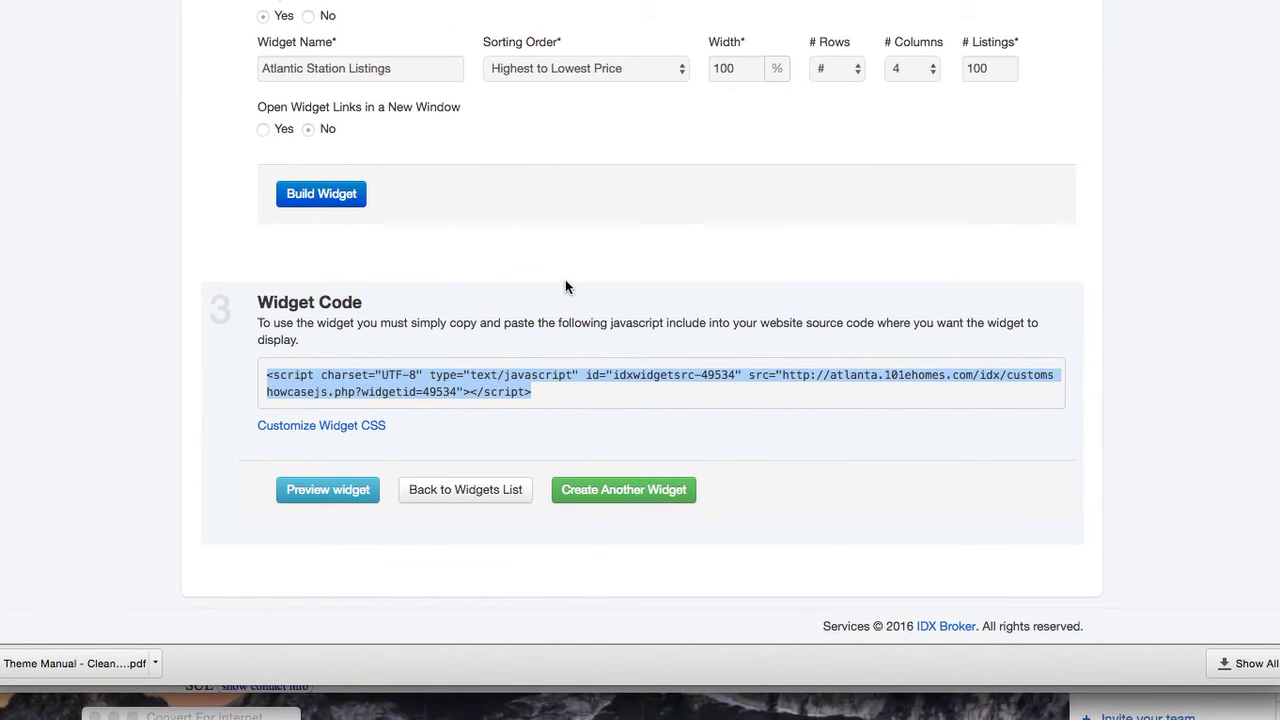
pyautogui.press('super+Tab')
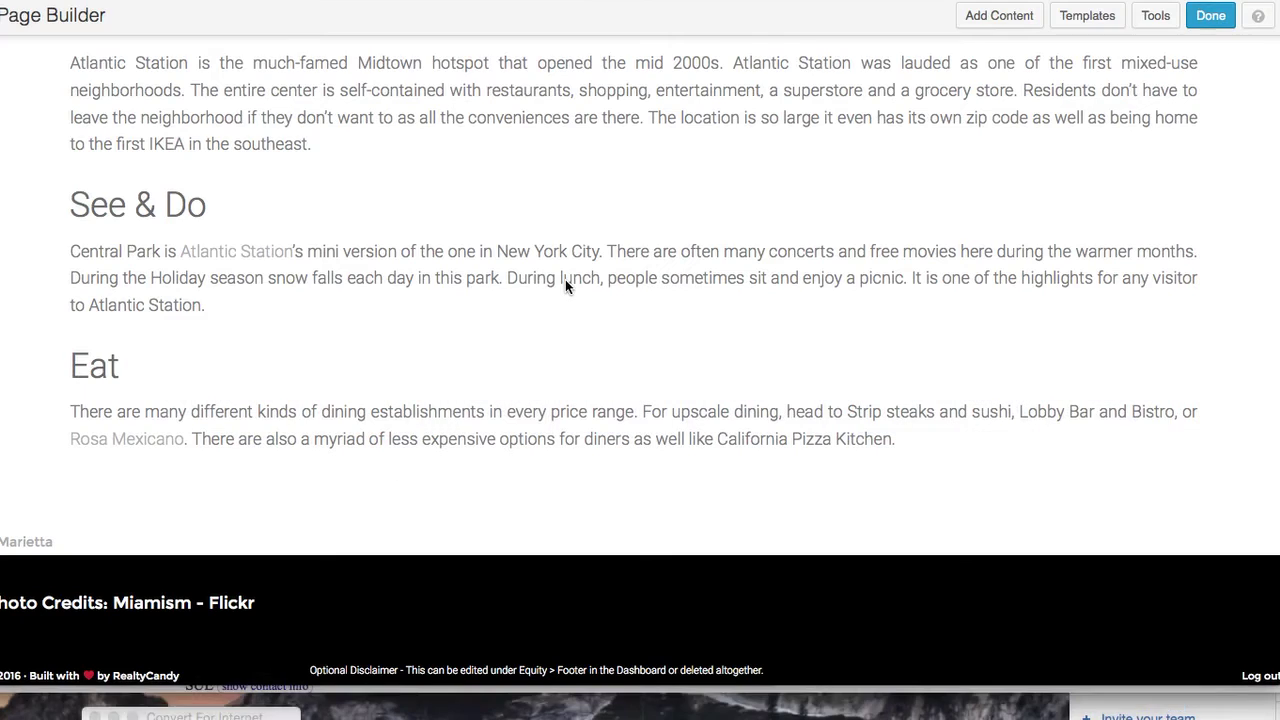
# Place an HTML module below the Eat section holding the pasted IDX listings script, and save it
pyautogui.moveTo(368, 93)
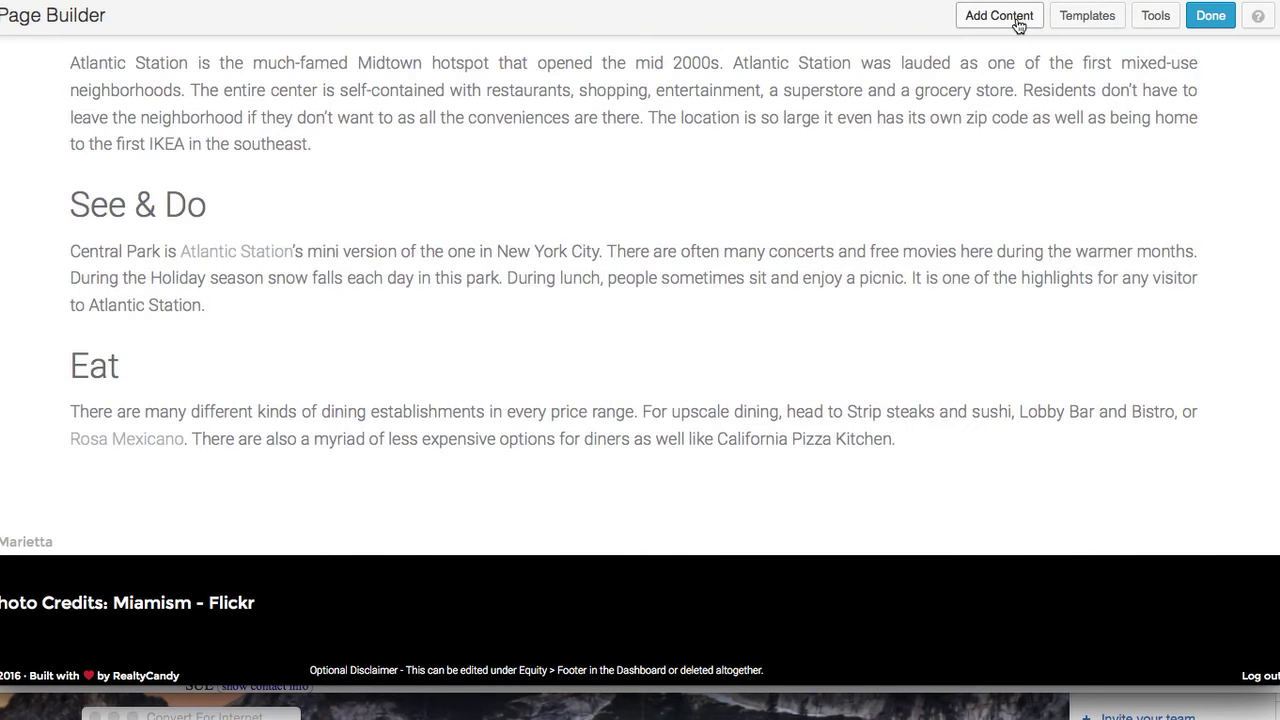
pyautogui.click(1016, 18)
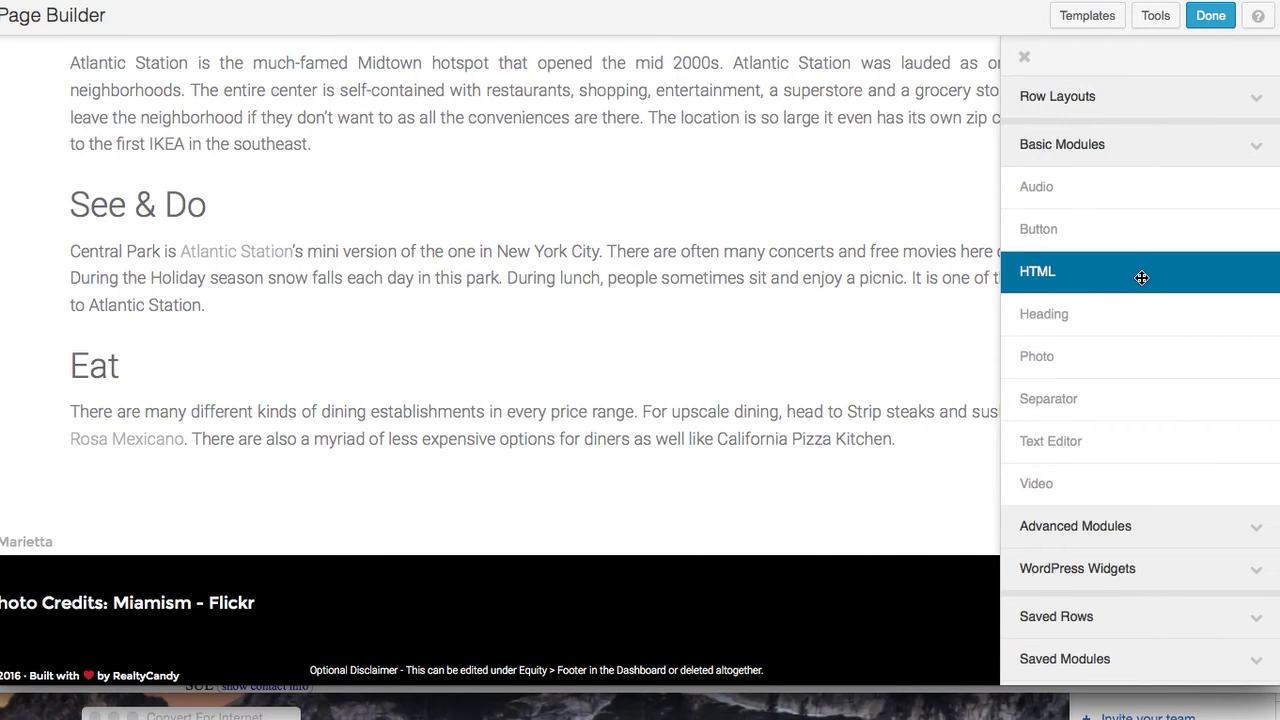
pyautogui.moveTo(1142, 277); pyautogui.dragTo(660, 552)
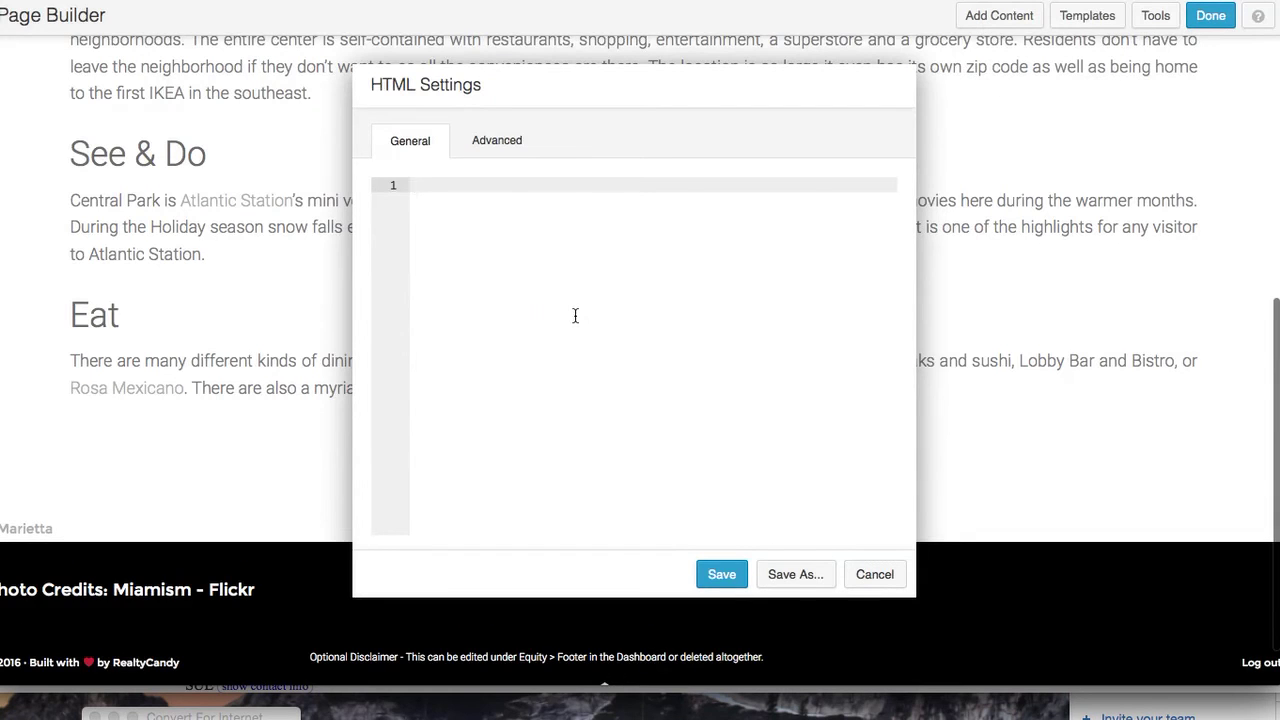
pyautogui.write('<script src="//atlanta.101ehomes.com/idx/customshowcasejs.php?widgetid=49534"></script>')
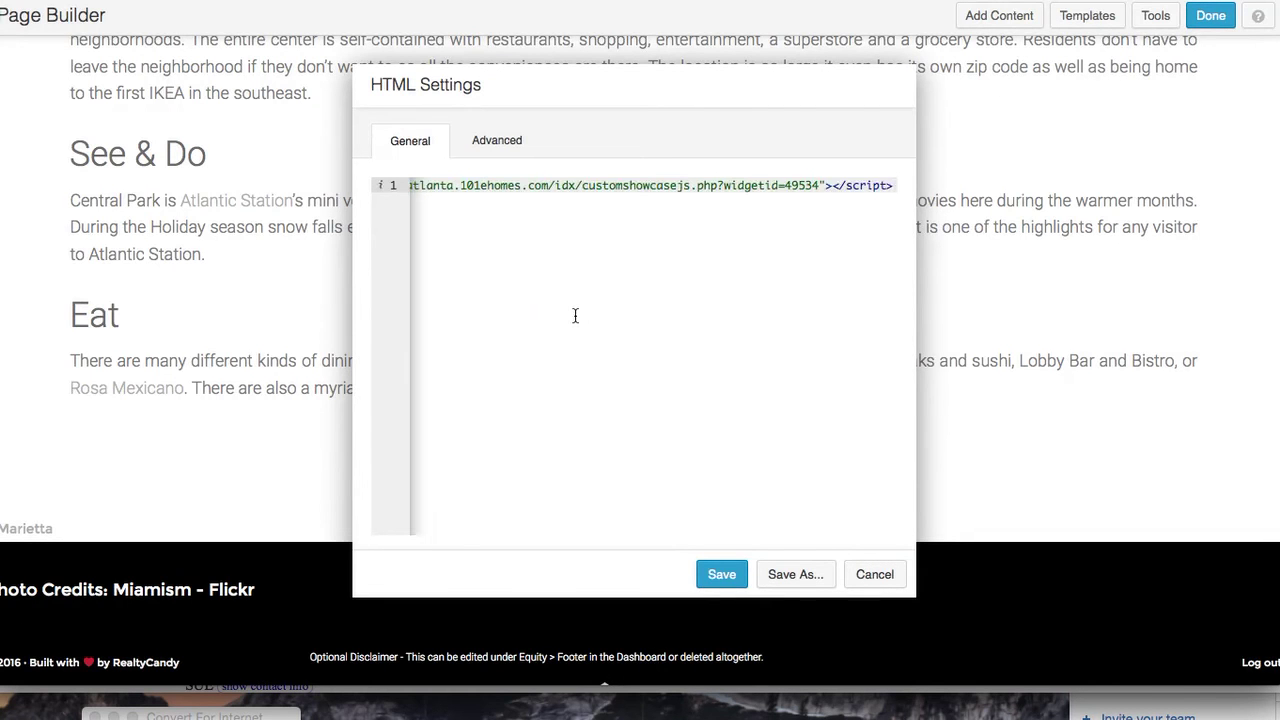
pyautogui.click(720, 567)
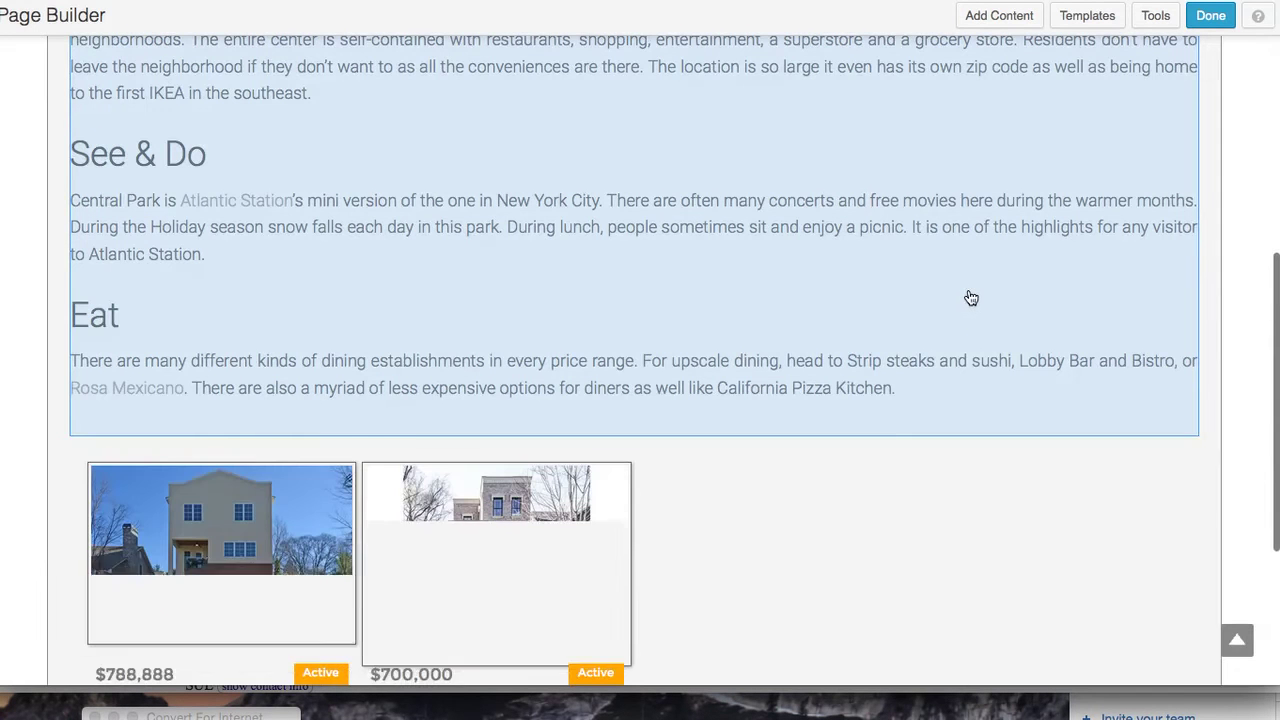
pyautogui.scroll(-3, 931, 391)
pyautogui.scroll(-2, 931, 391)
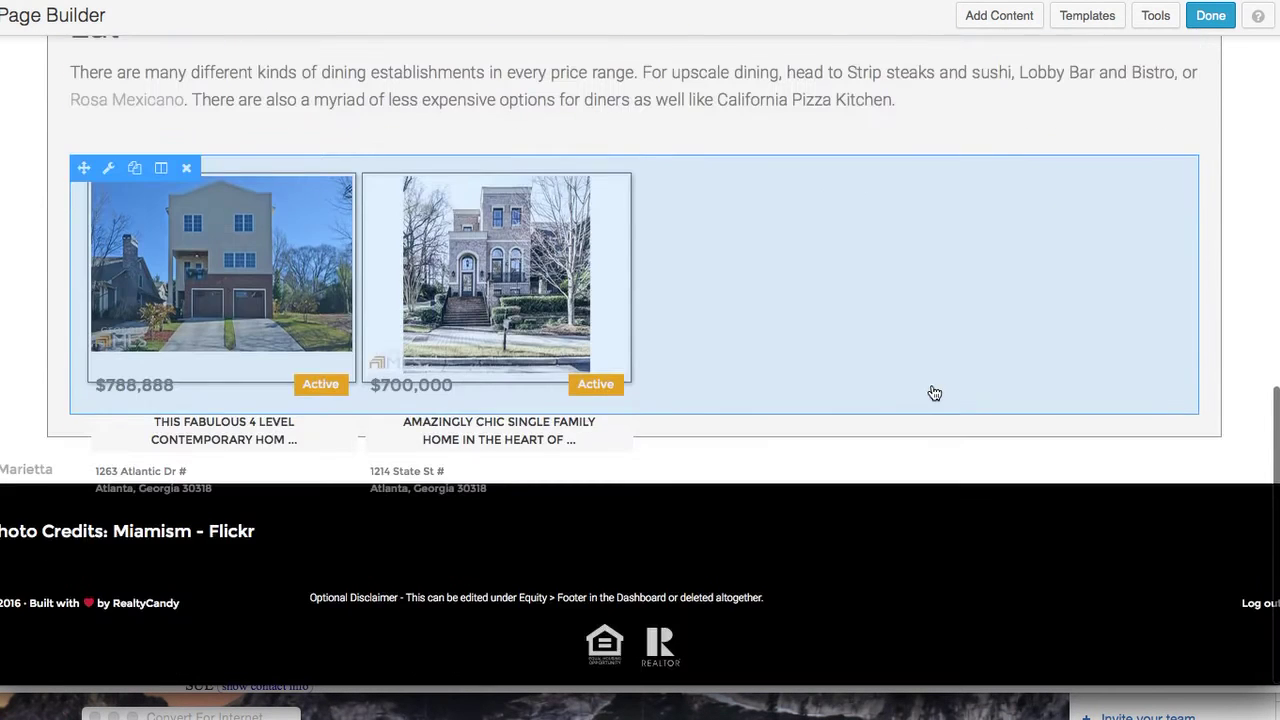
pyautogui.scroll(5, 994, 252)
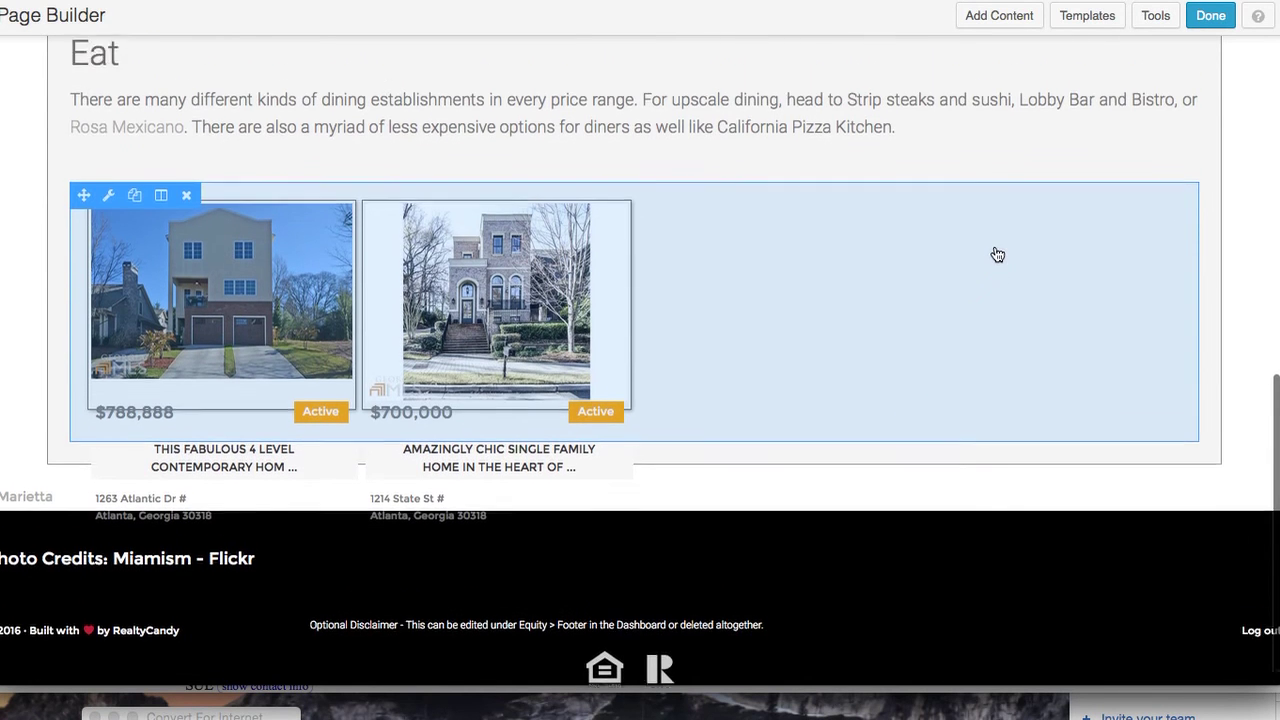
pyautogui.scroll(12, 997, 254)
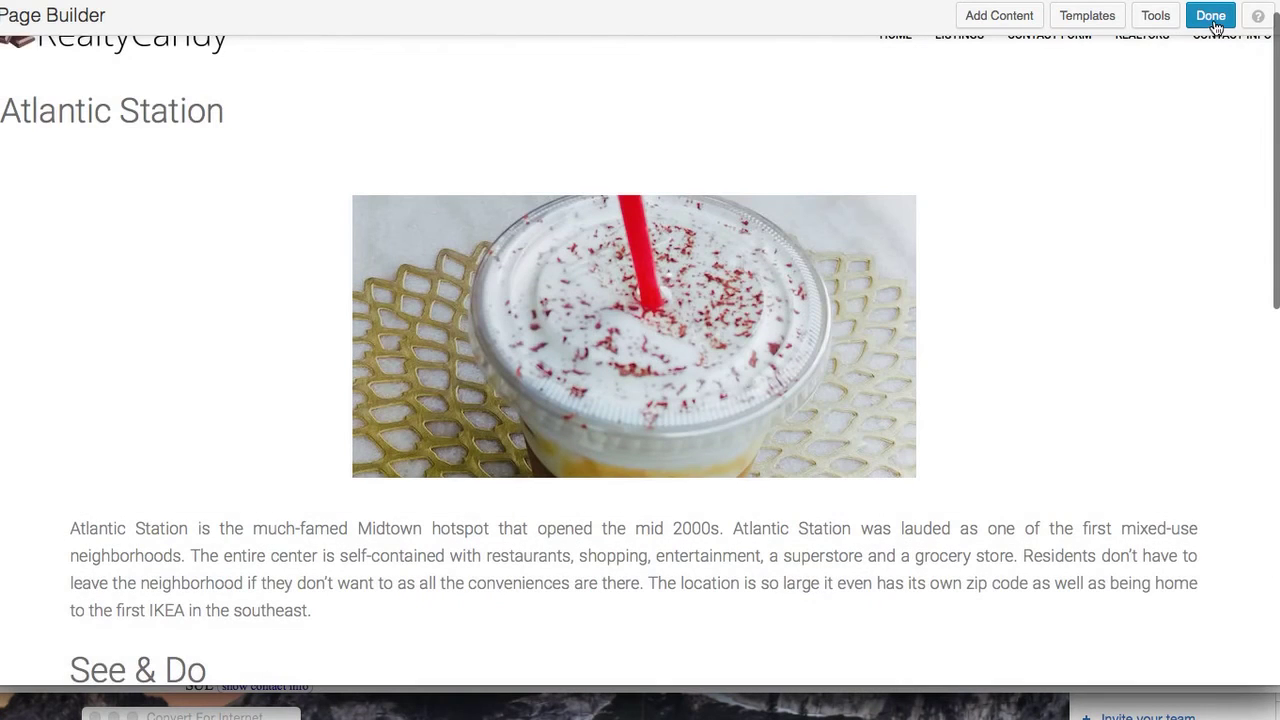
# Finish editing and publish the Atlantic Station page changes
pyautogui.click(1211, 18)
pyautogui.click(664, 296)
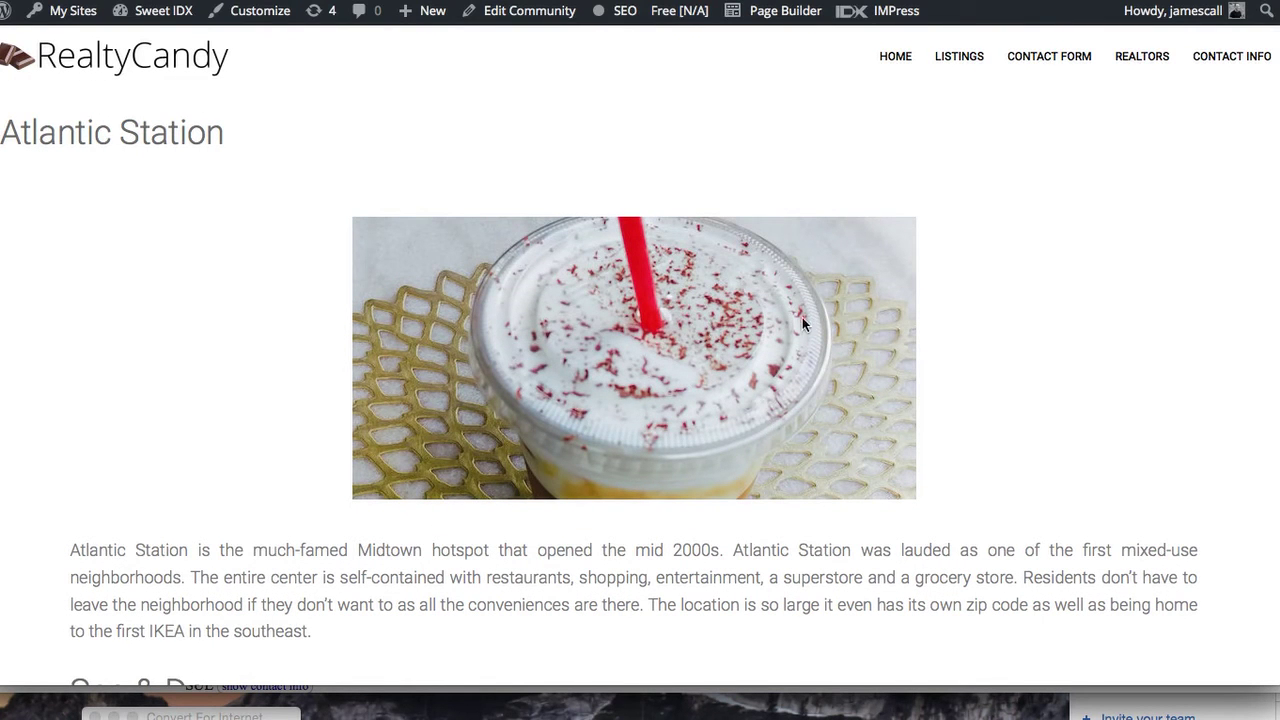
# Create a new Community page and title it Brookhaven
pyautogui.moveTo(425, 11)
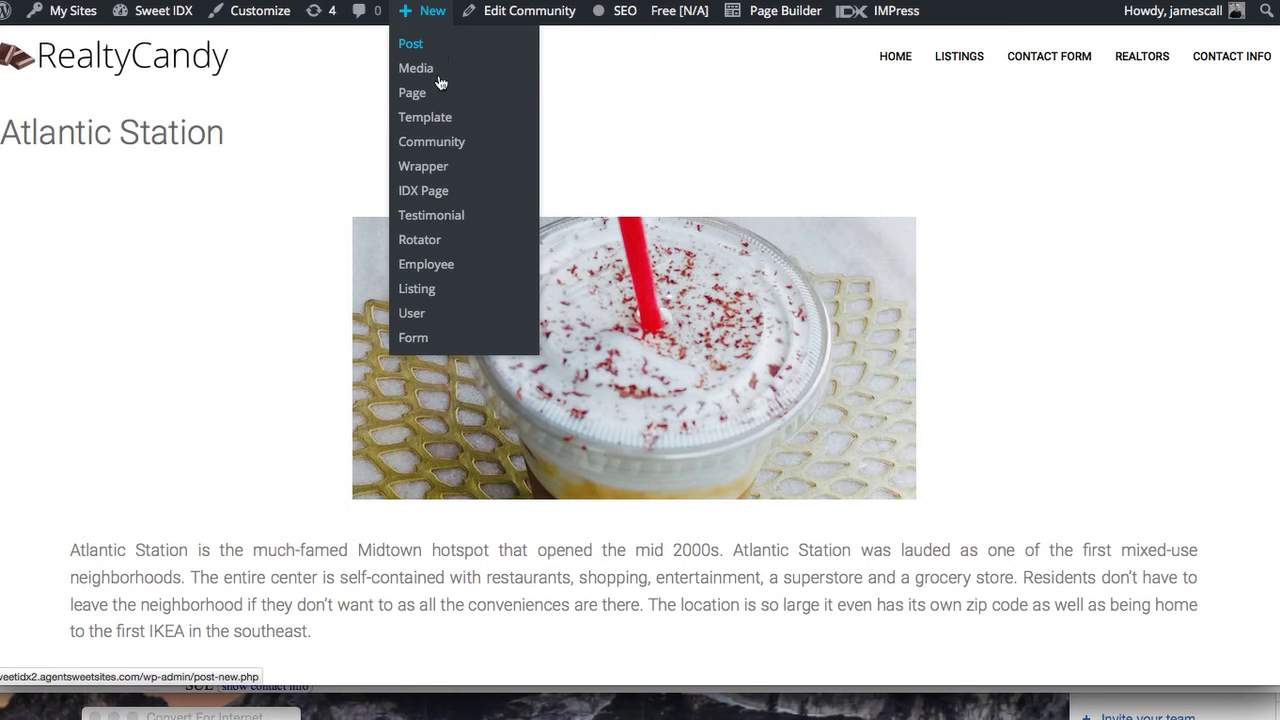
pyautogui.click(464, 140)
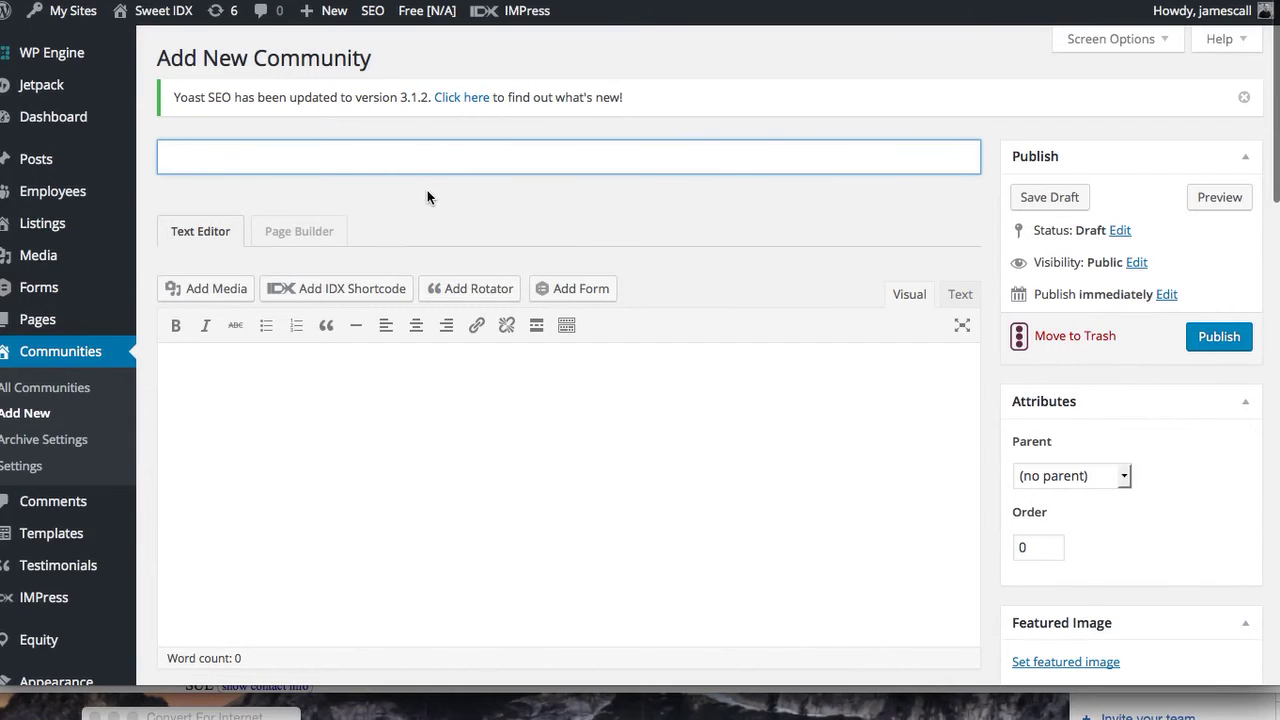
pyautogui.write('Brookhaven')
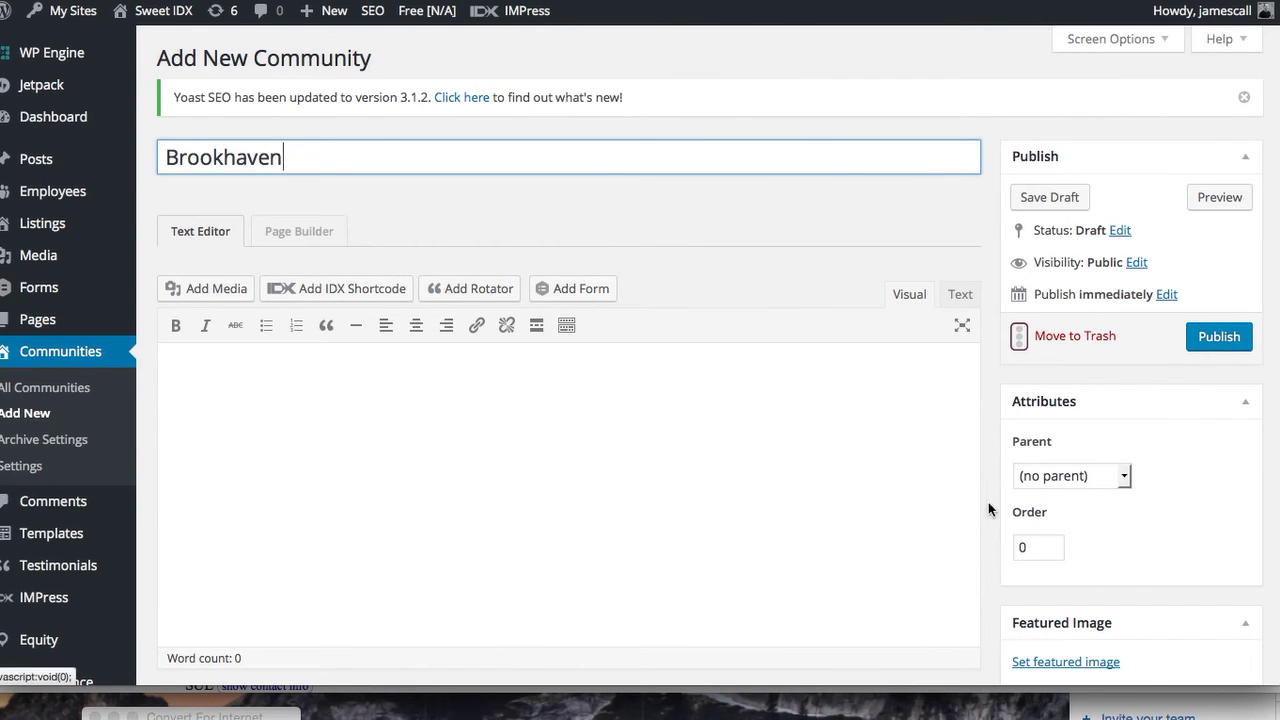
pyautogui.scroll(-2, 1112, 606)
# Set dining-green-smoothie-600 as featured image, captioned Brookhaven with alt text Brookhaven lifestyle
pyautogui.click(1066, 567)
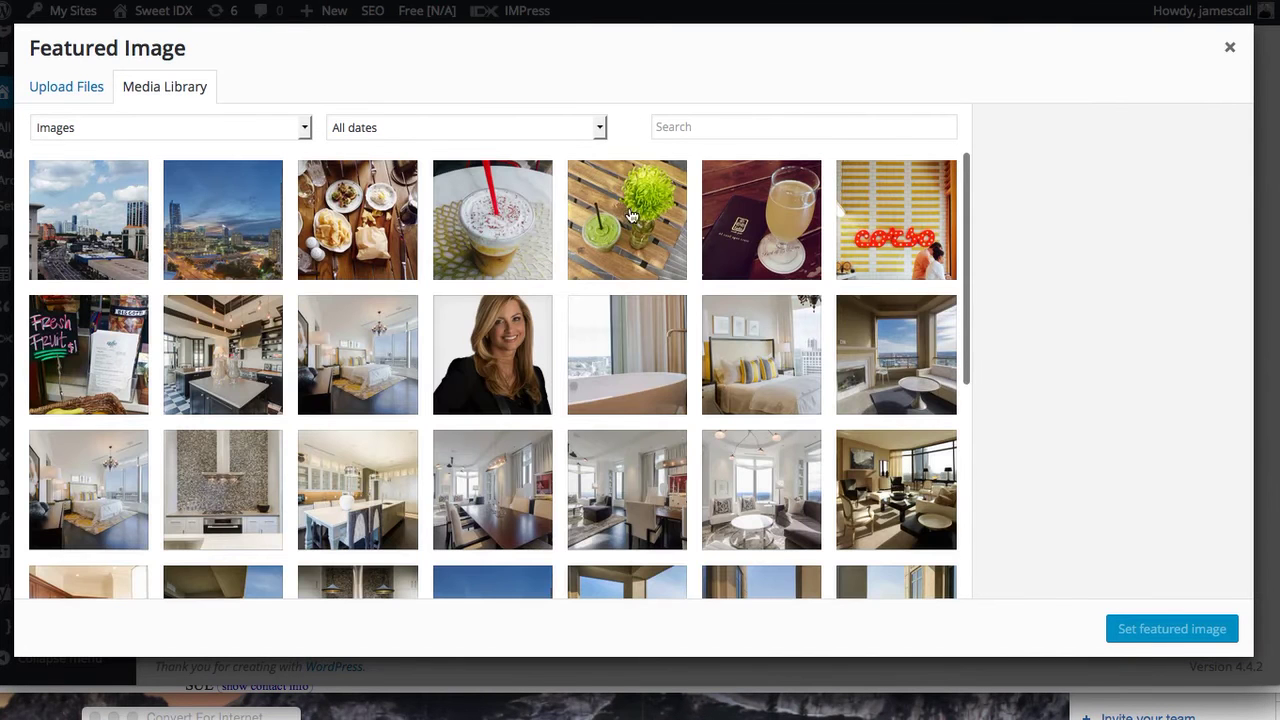
pyautogui.click(640, 222)
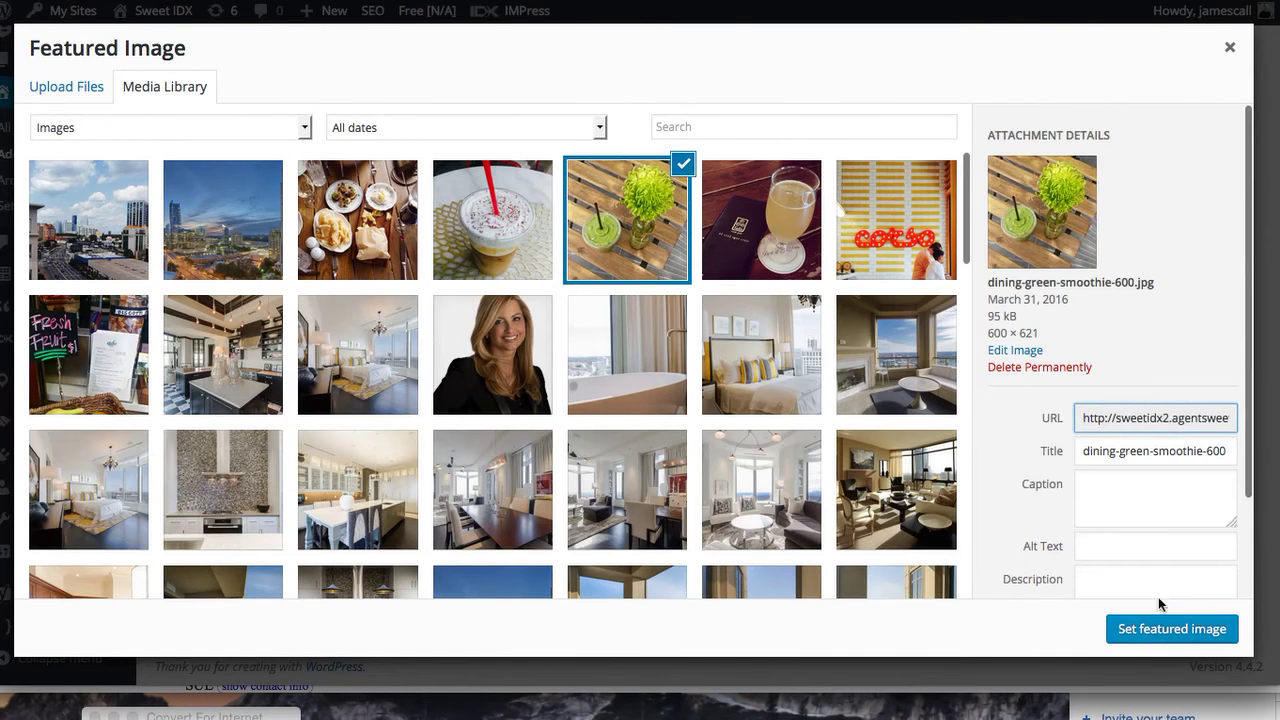
pyautogui.click(1104, 504)
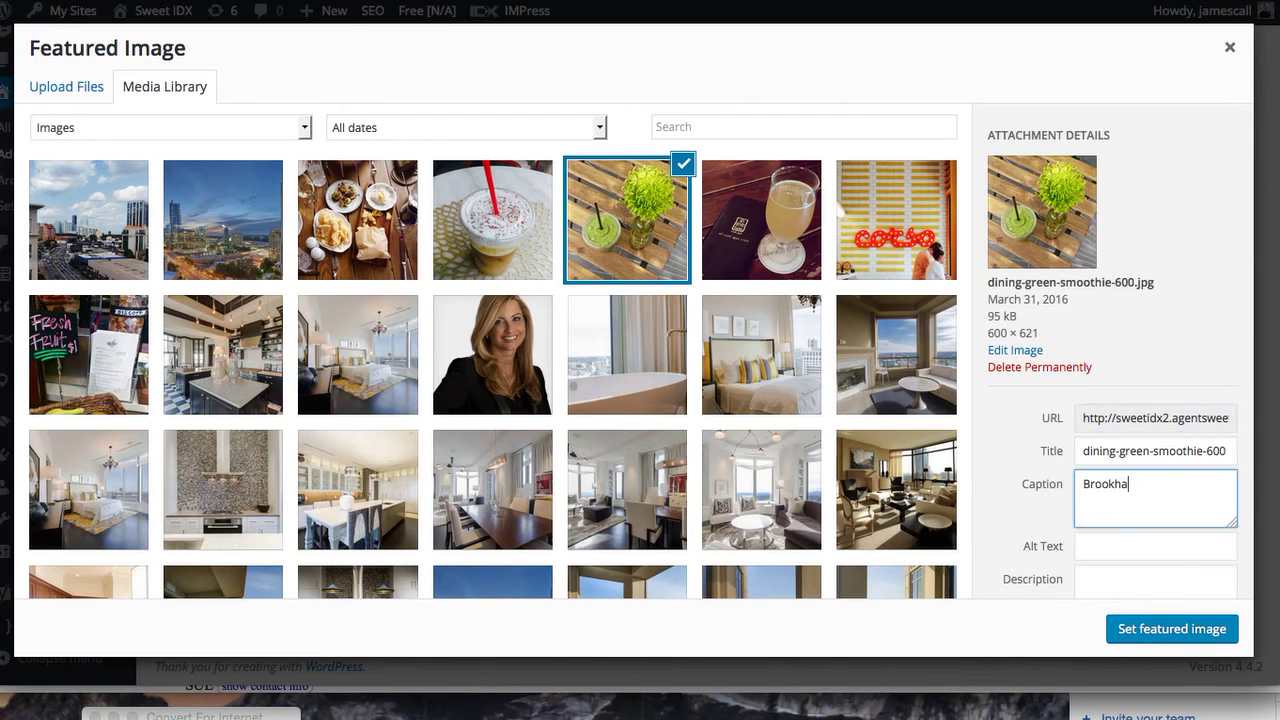
pyautogui.click(1105, 552)
pyautogui.write('Brookhaven lifestyle')
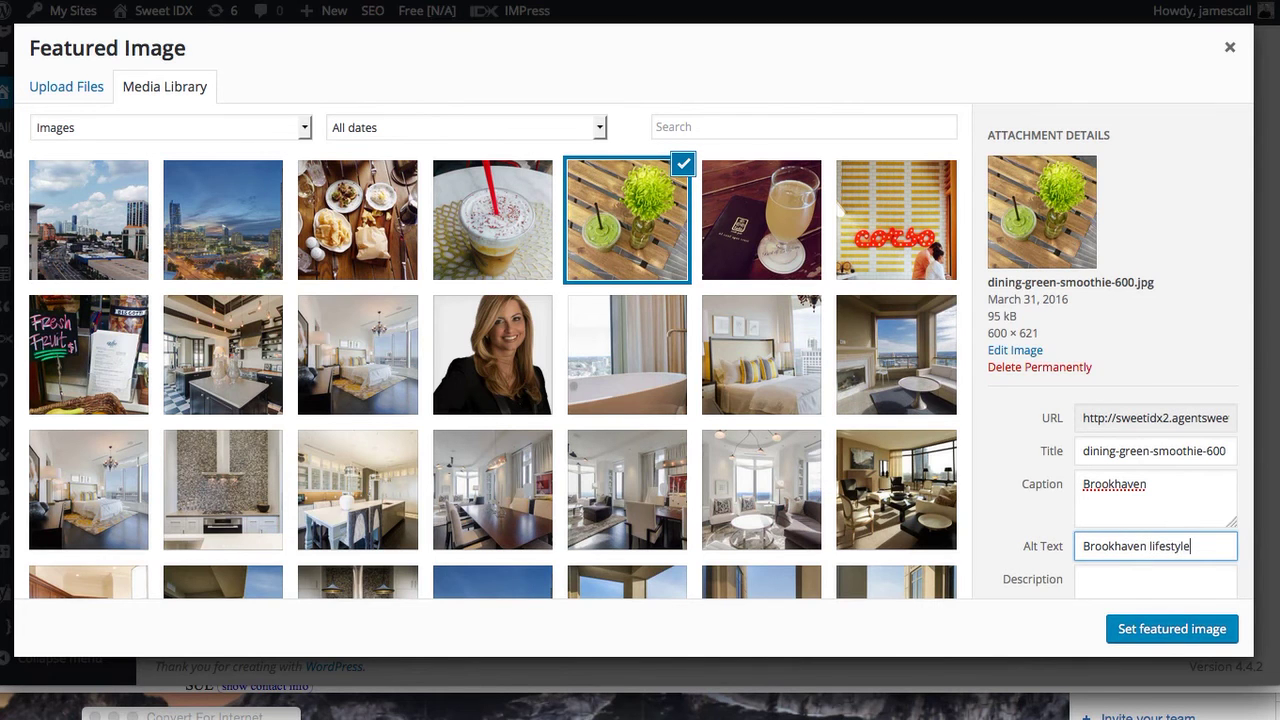
pyautogui.click(1186, 628)
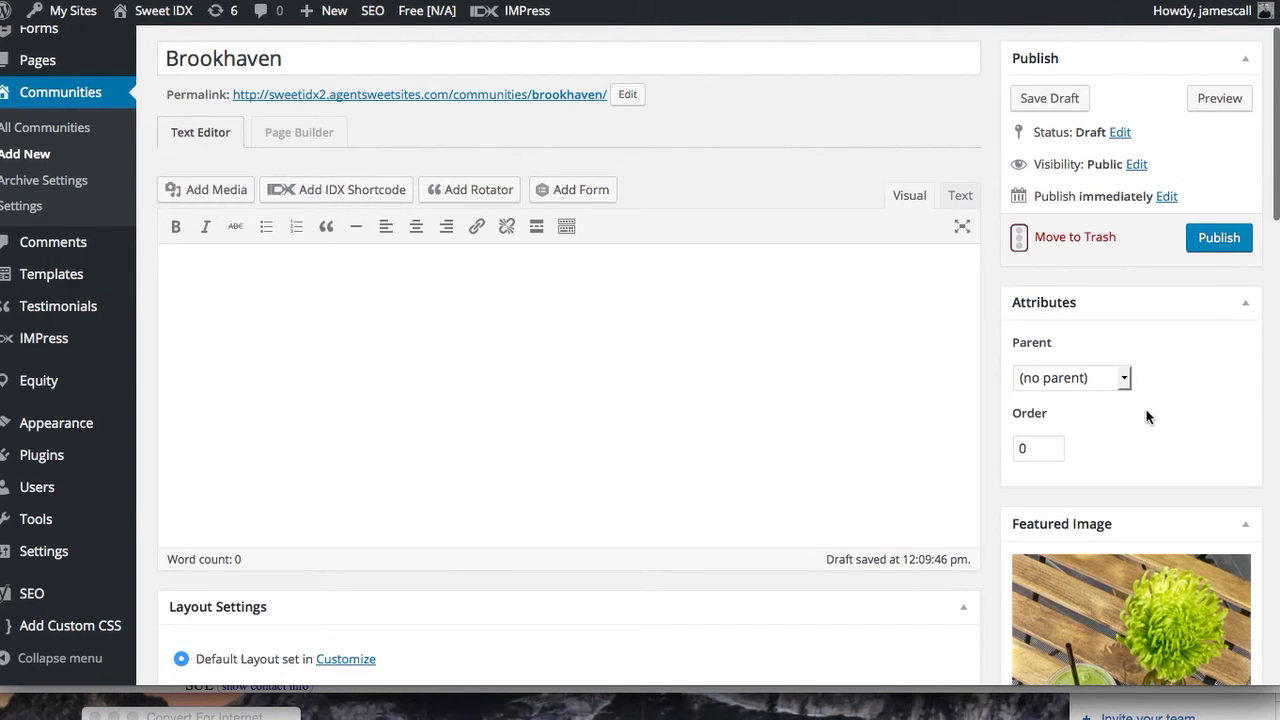
# Save the Brookhaven draft and open it in Page Builder with the Blank layout template
pyautogui.click(1050, 98)
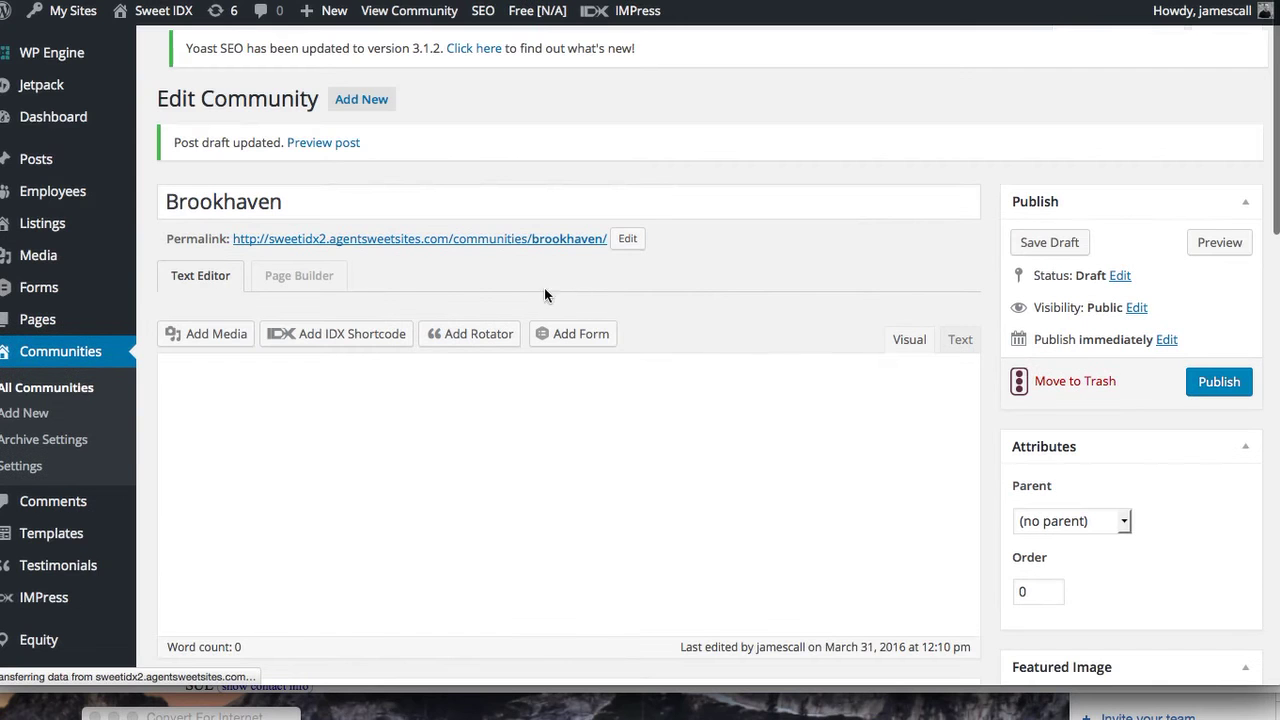
pyautogui.click(316, 284)
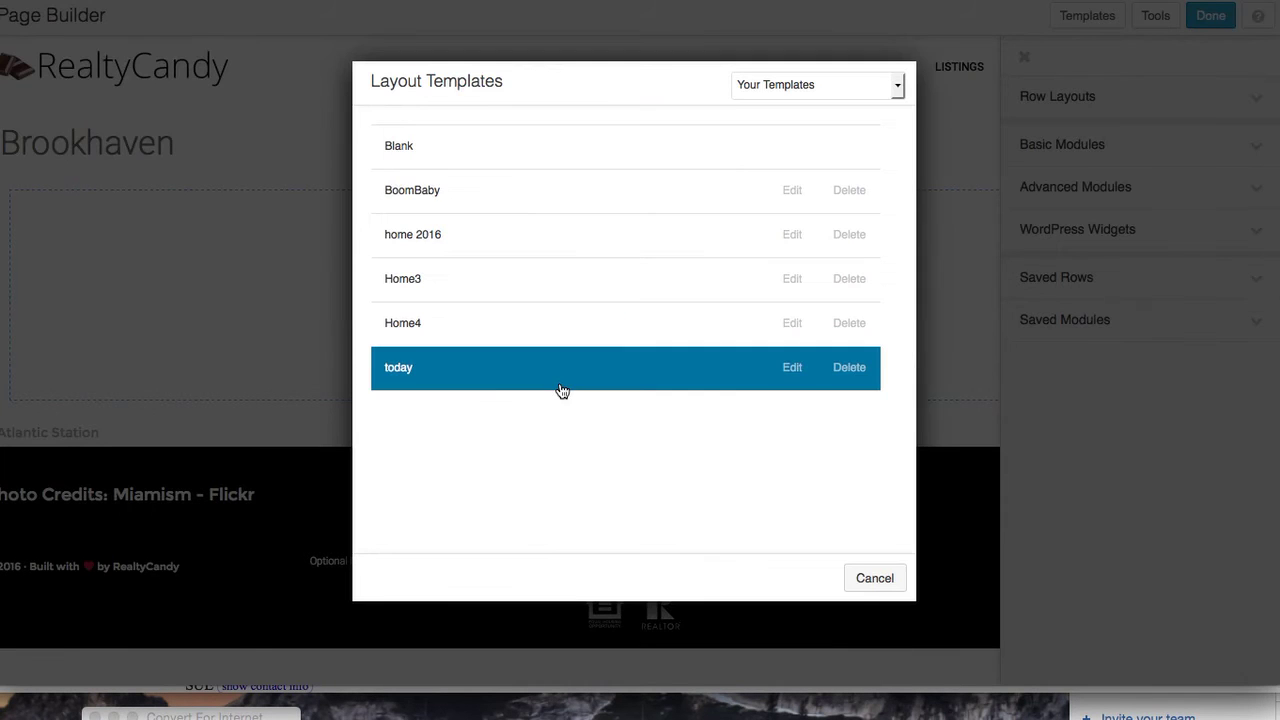
pyautogui.click(622, 157)
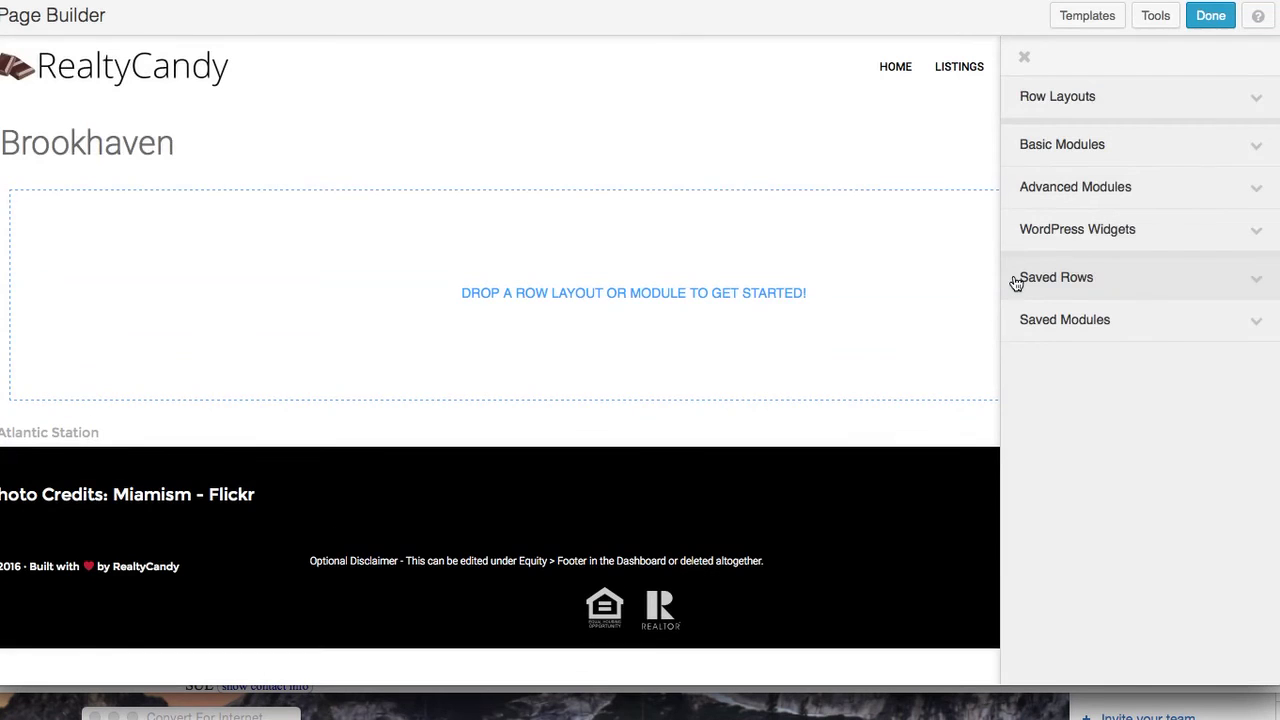
# Browse the Advanced Modules list, then reopen Basic Modules in the Beaver Builder panel
pyautogui.click(1258, 147)
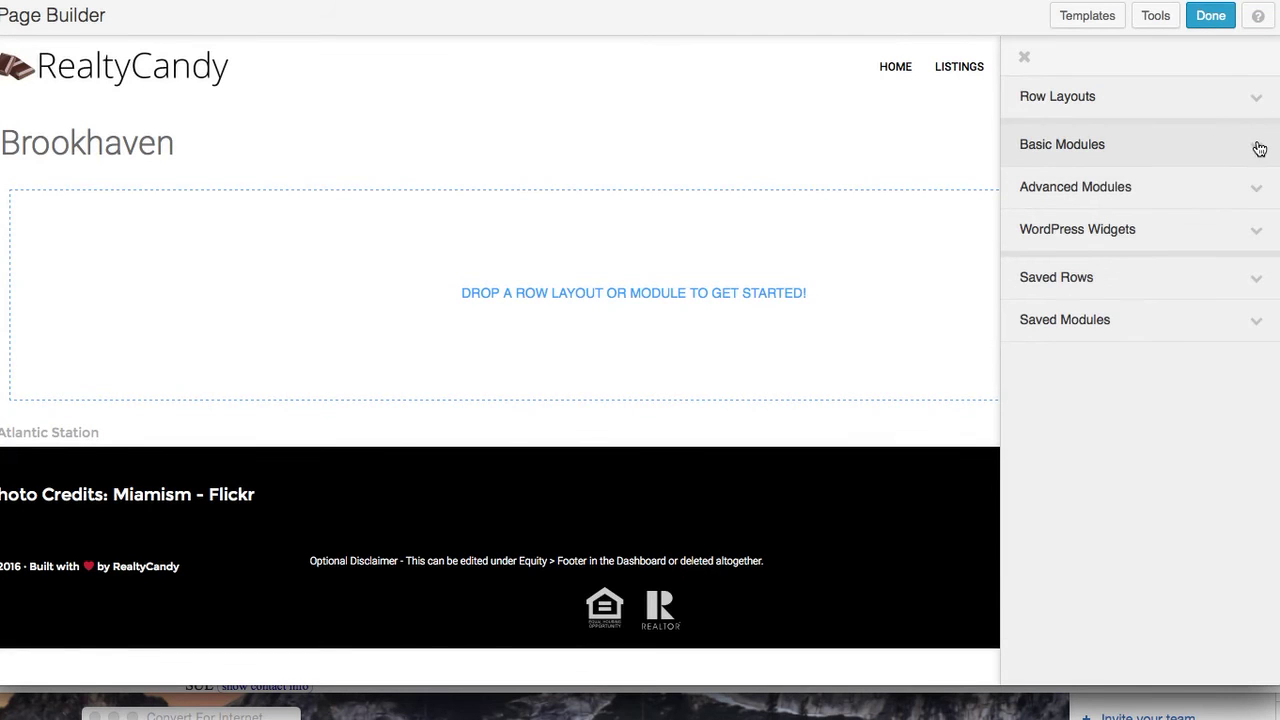
pyautogui.click(1258, 147)
pyautogui.click(1256, 188)
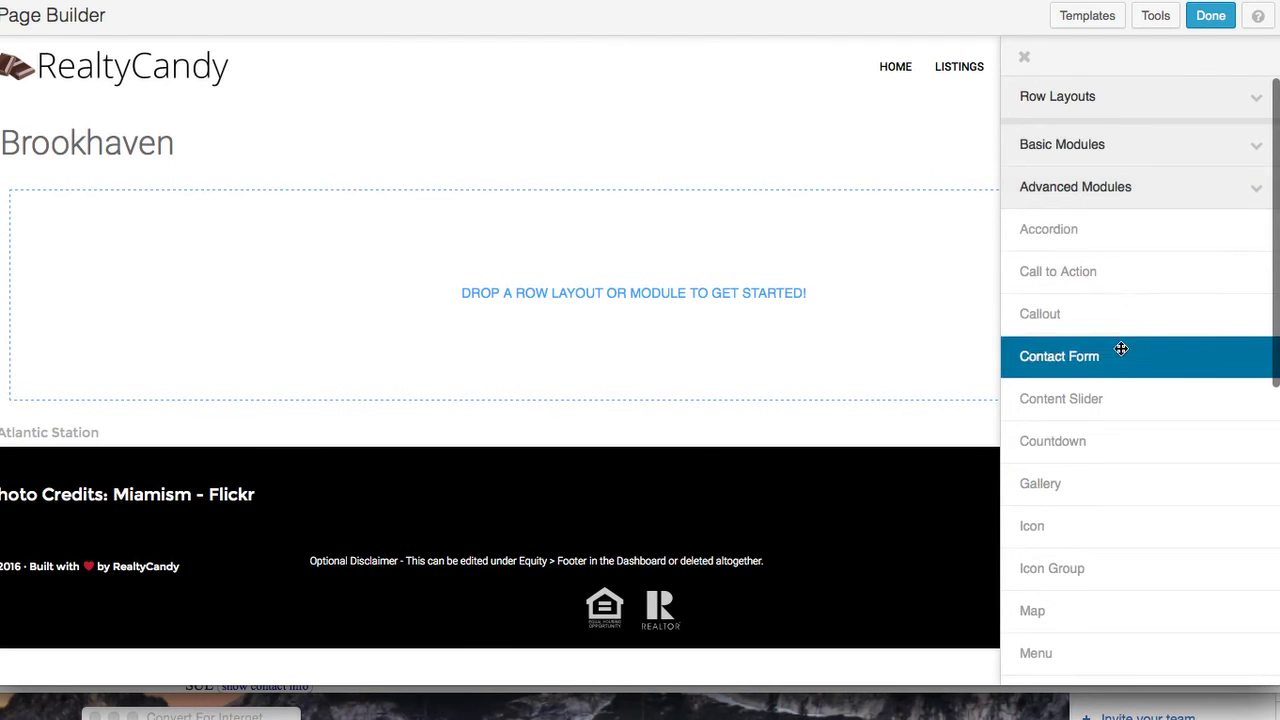
pyautogui.scroll(-5, 1120, 349)
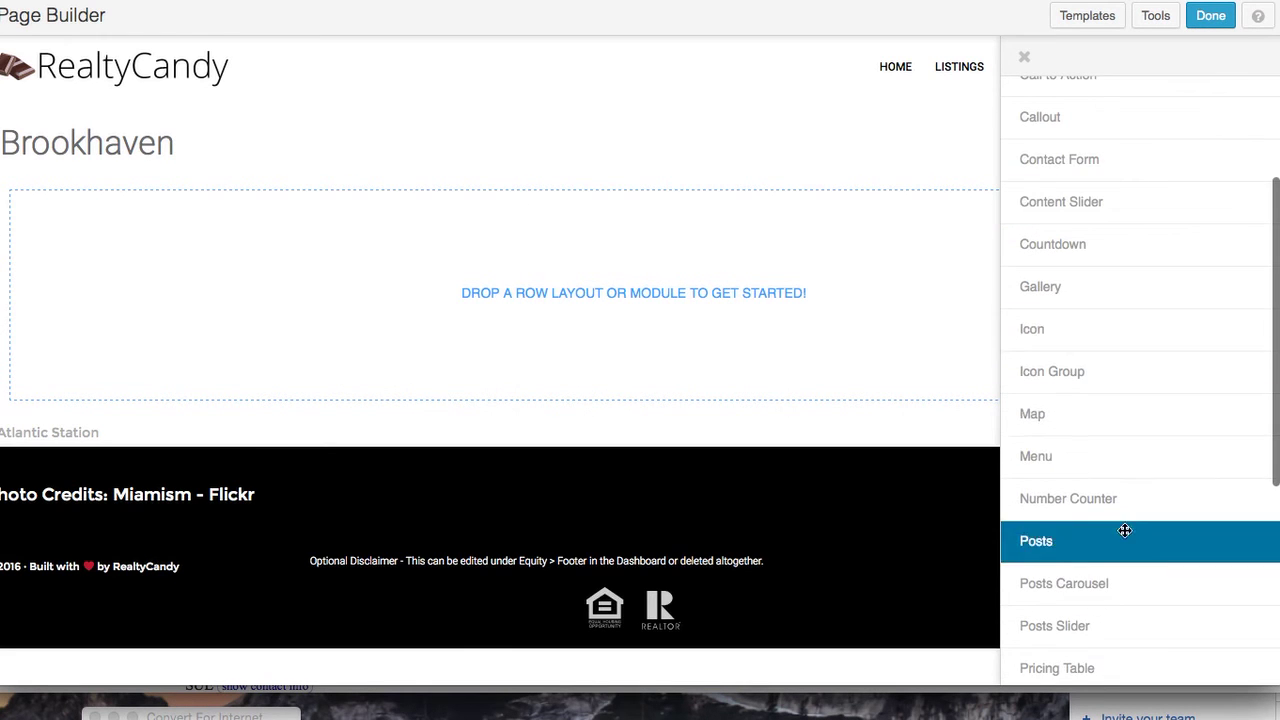
pyautogui.scroll(-4, 1126, 531)
pyautogui.scroll(1, 1125, 531)
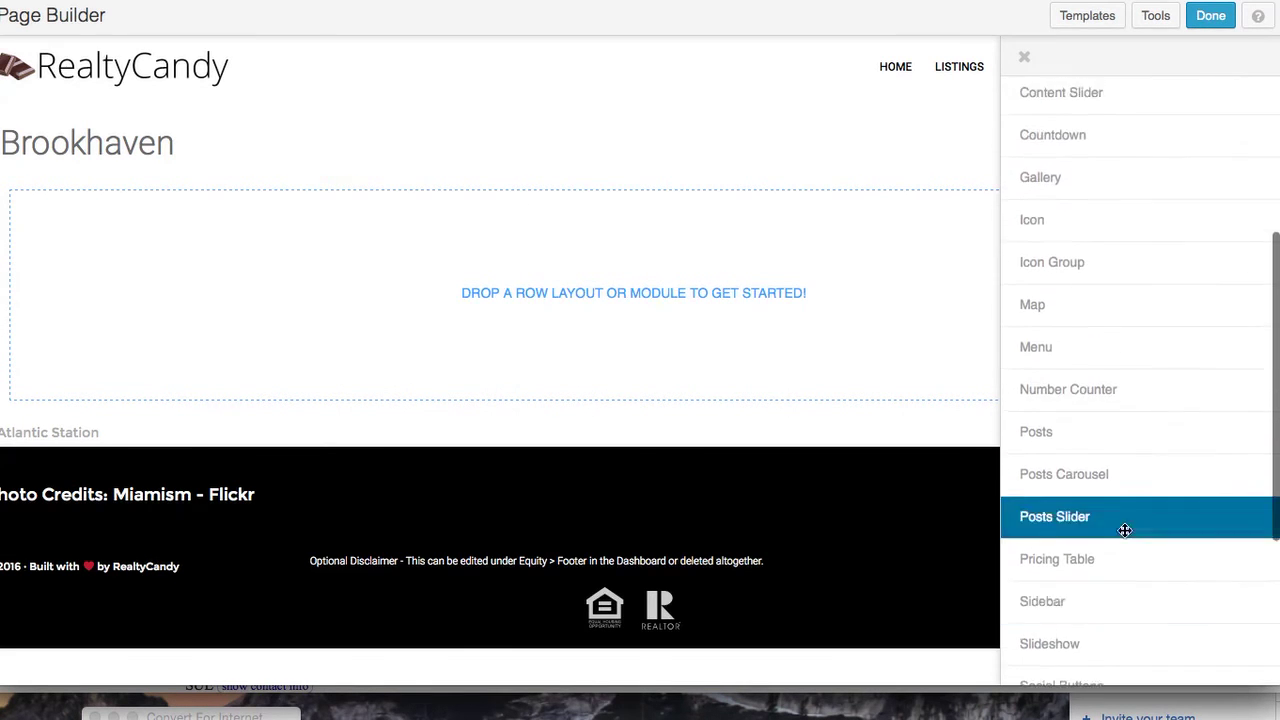
pyautogui.scroll(-5, 1125, 531)
pyautogui.scroll(10, 1125, 530)
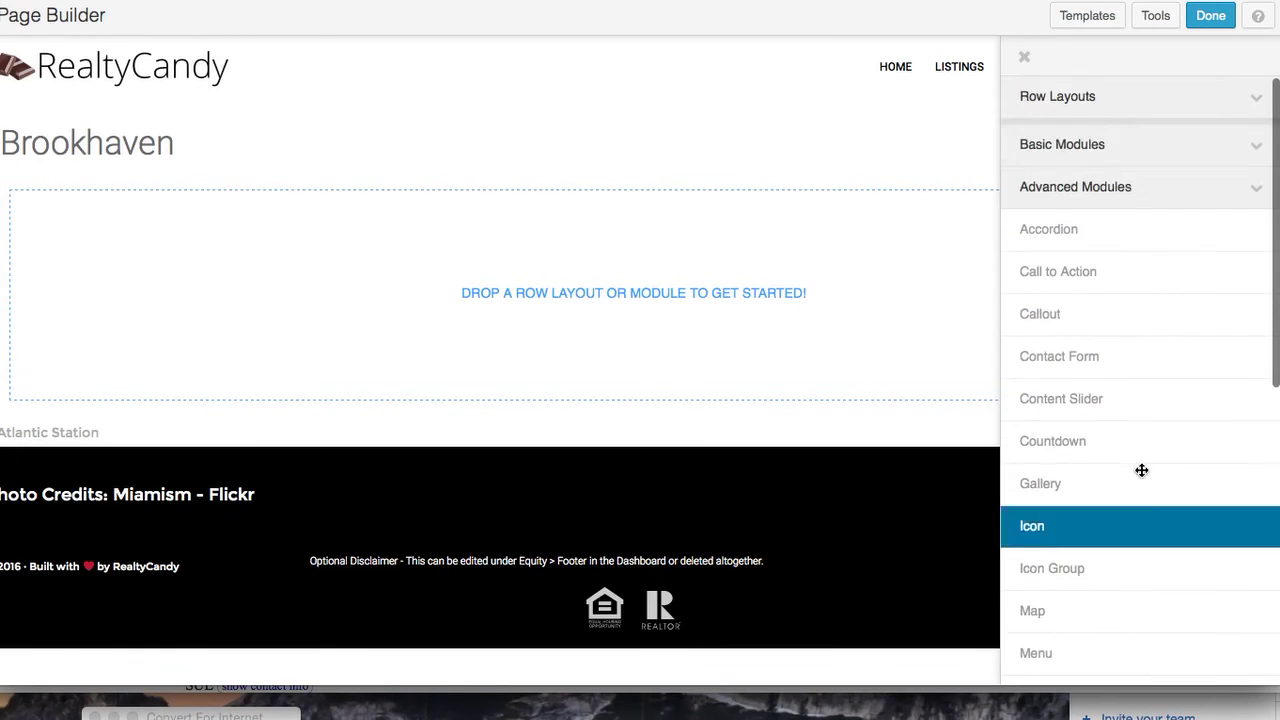
pyautogui.click(1257, 153)
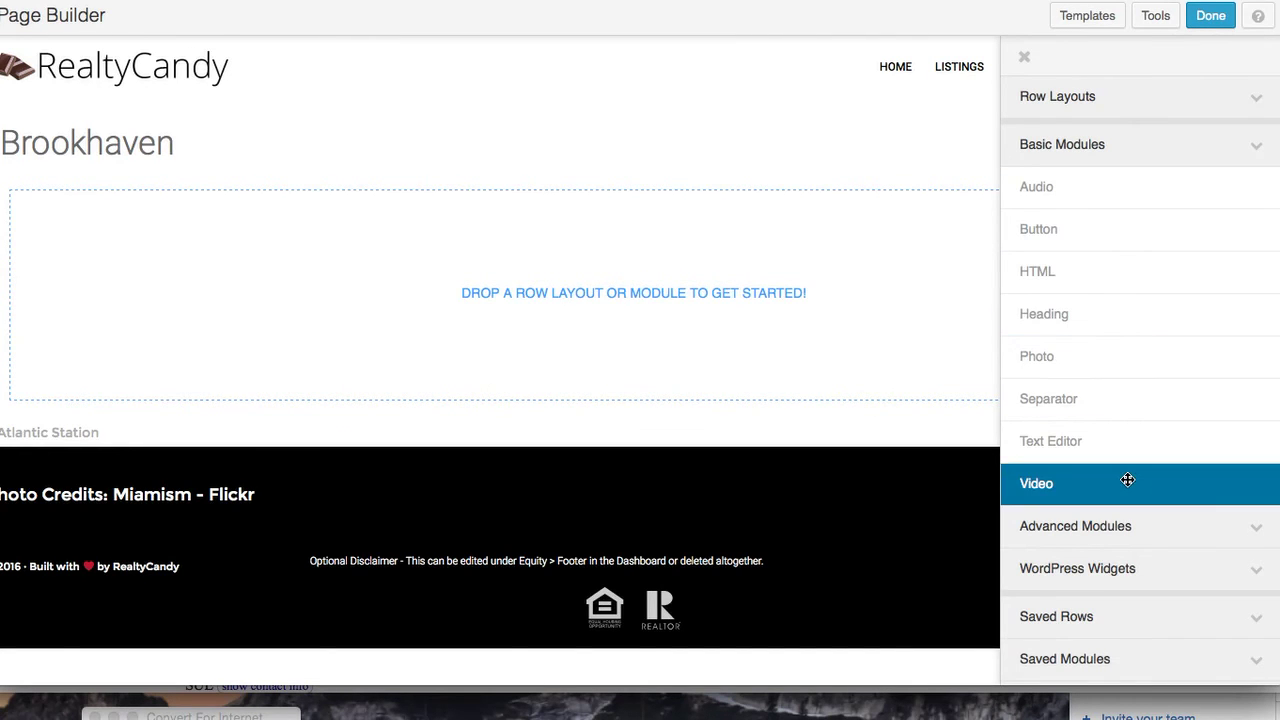
# Add a Photo module to the empty page and pick dining-drink-600 from the media library
pyautogui.moveTo(1134, 337); pyautogui.dragTo(563, 248)
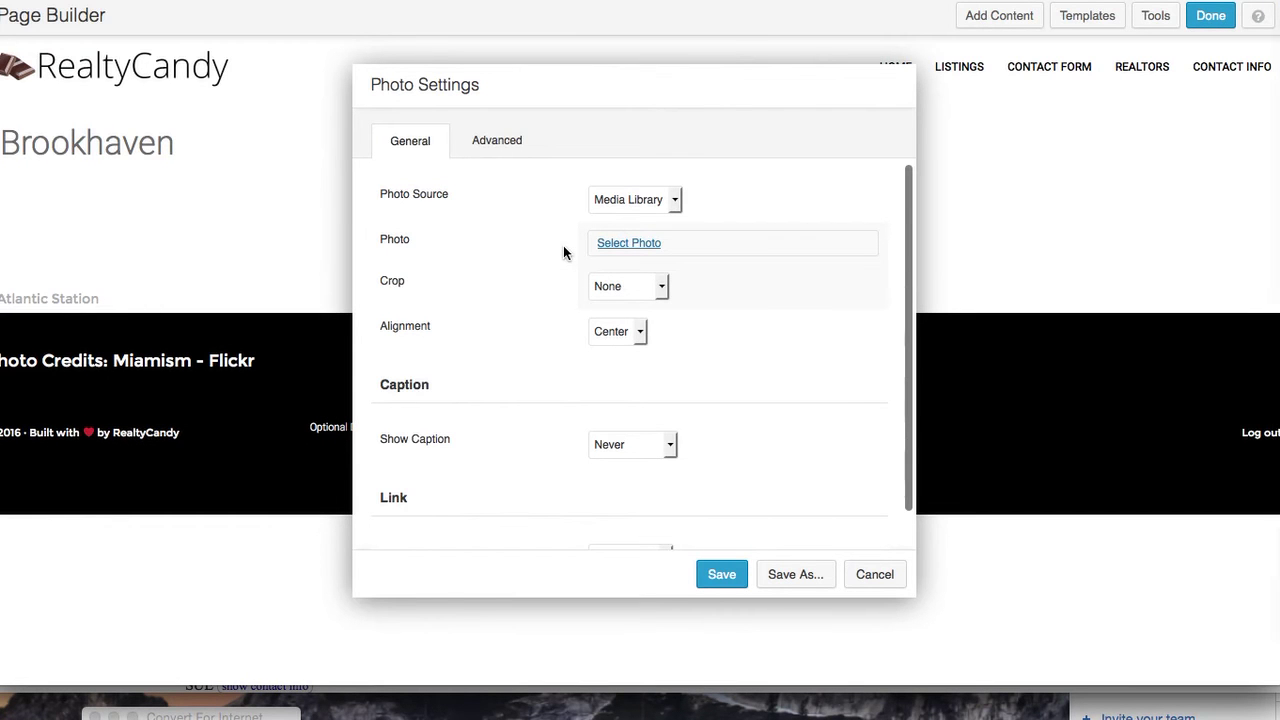
pyautogui.click(644, 244)
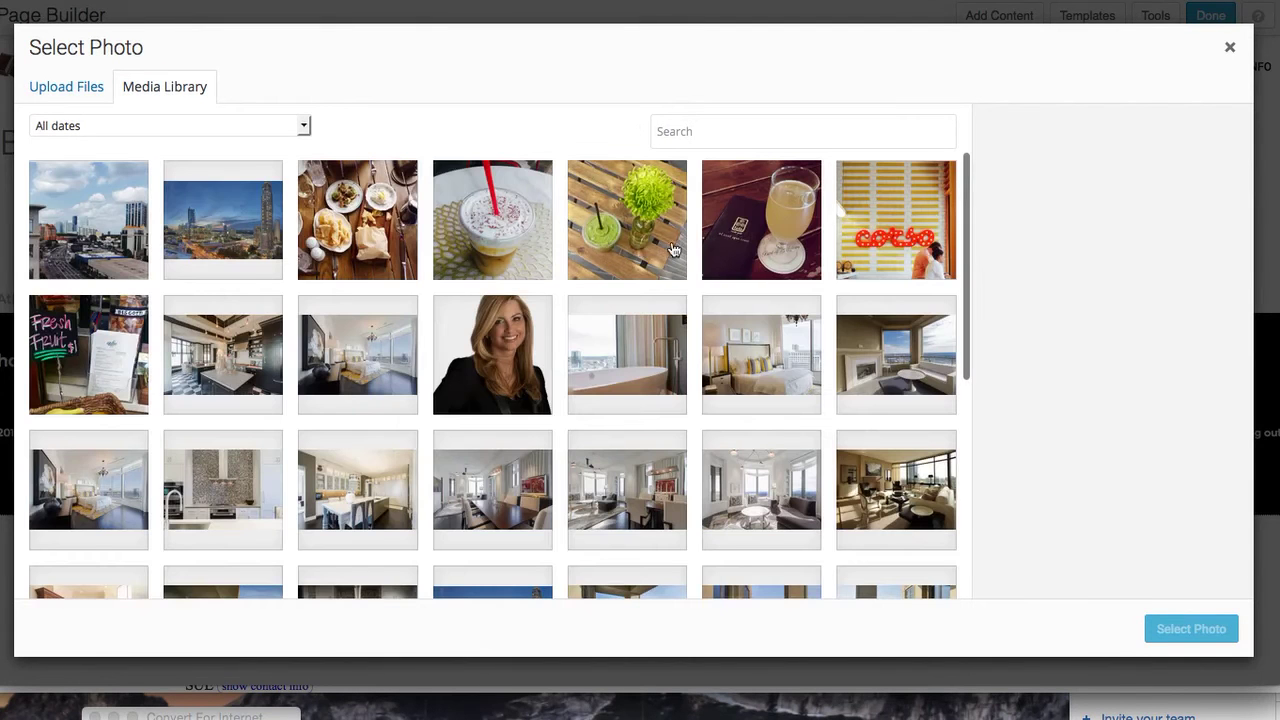
pyautogui.click(745, 235)
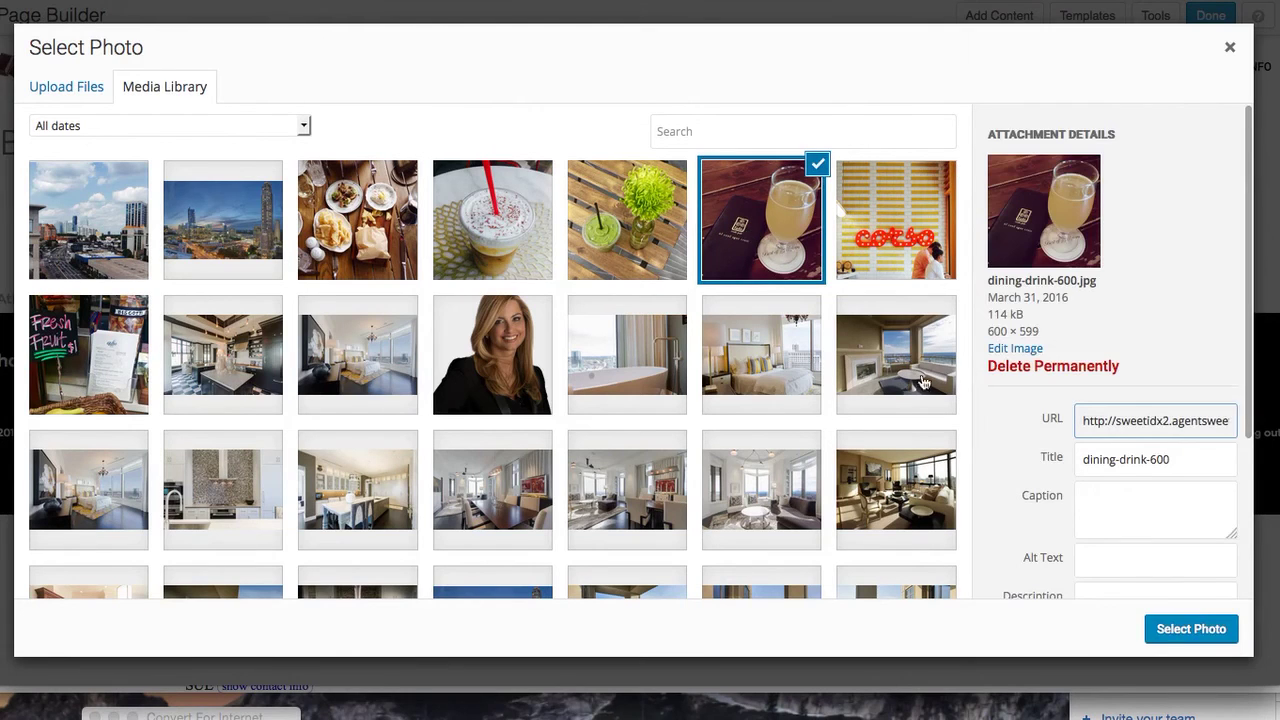
# Caption the photo Brookhaven with alt text Brookhaven Lifestyle and use it in the module
pyautogui.click(1116, 551)
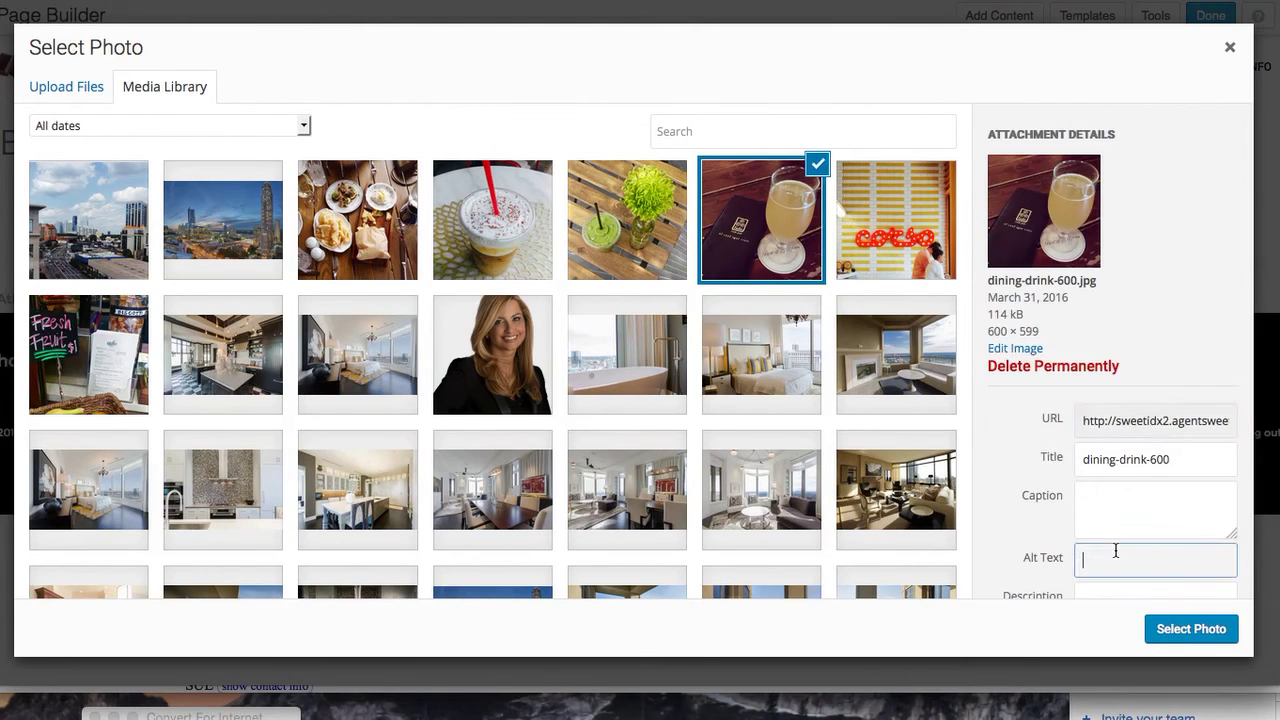
pyautogui.write('Brookhaven')
pyautogui.press('Tab')
pyautogui.write('B')
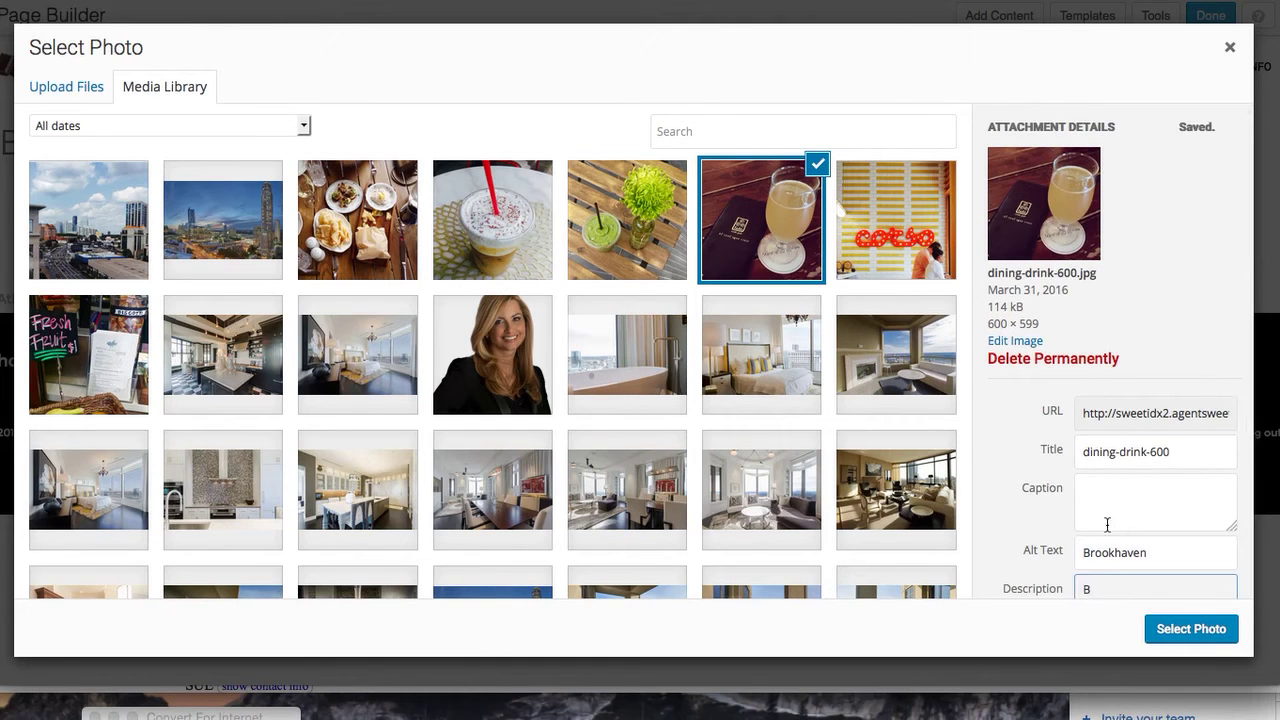
pyautogui.click(1114, 500)
pyautogui.write('Brookhaven')
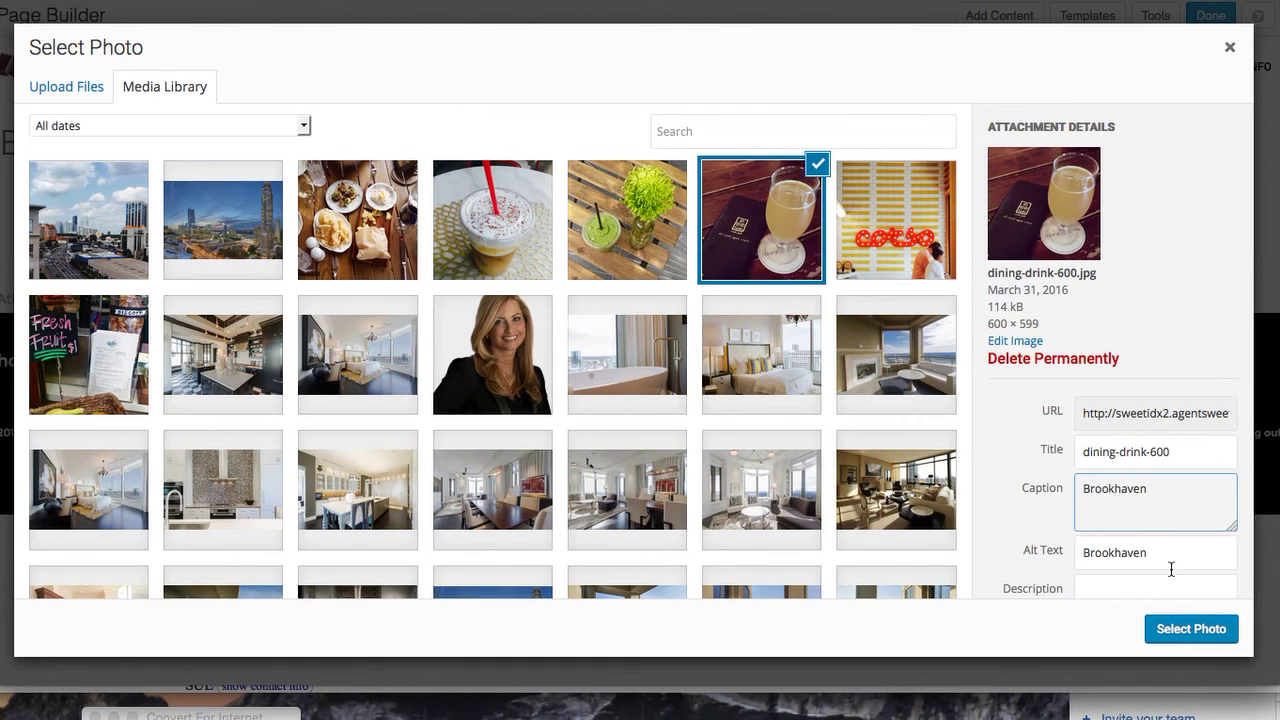
pyautogui.click(1171, 567)
pyautogui.write('Lifestyle')
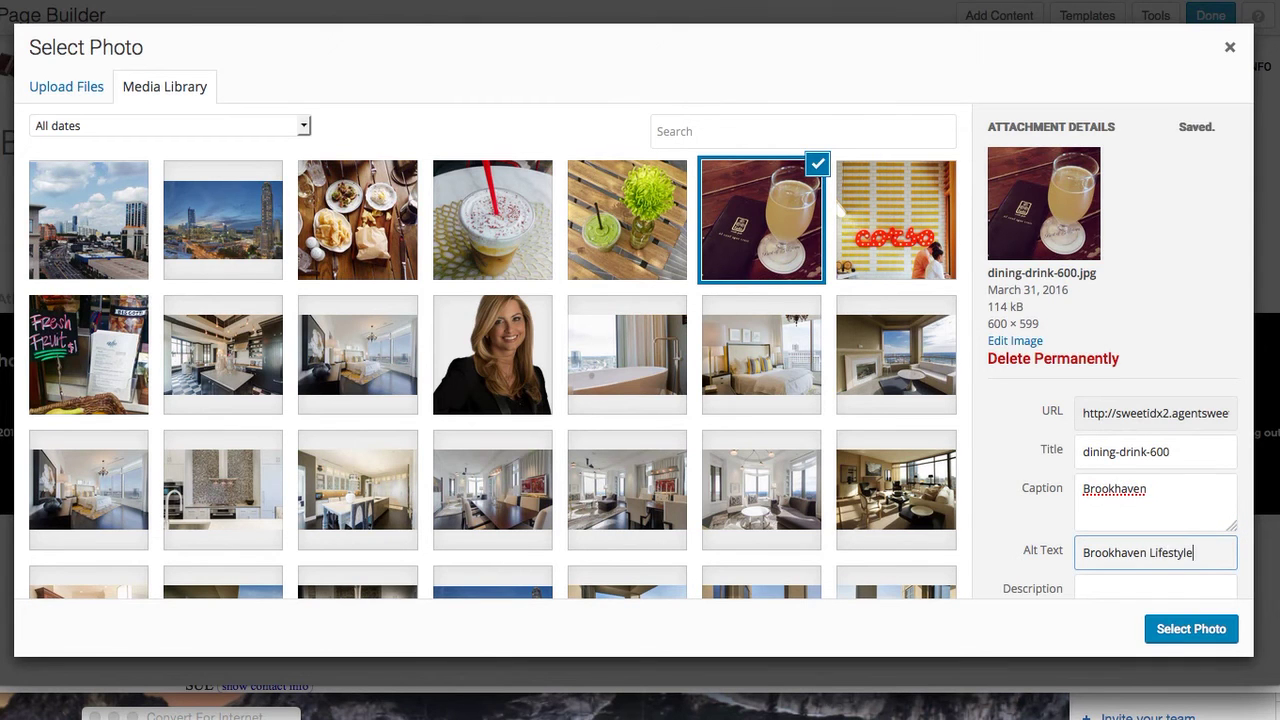
pyautogui.click(1190, 629)
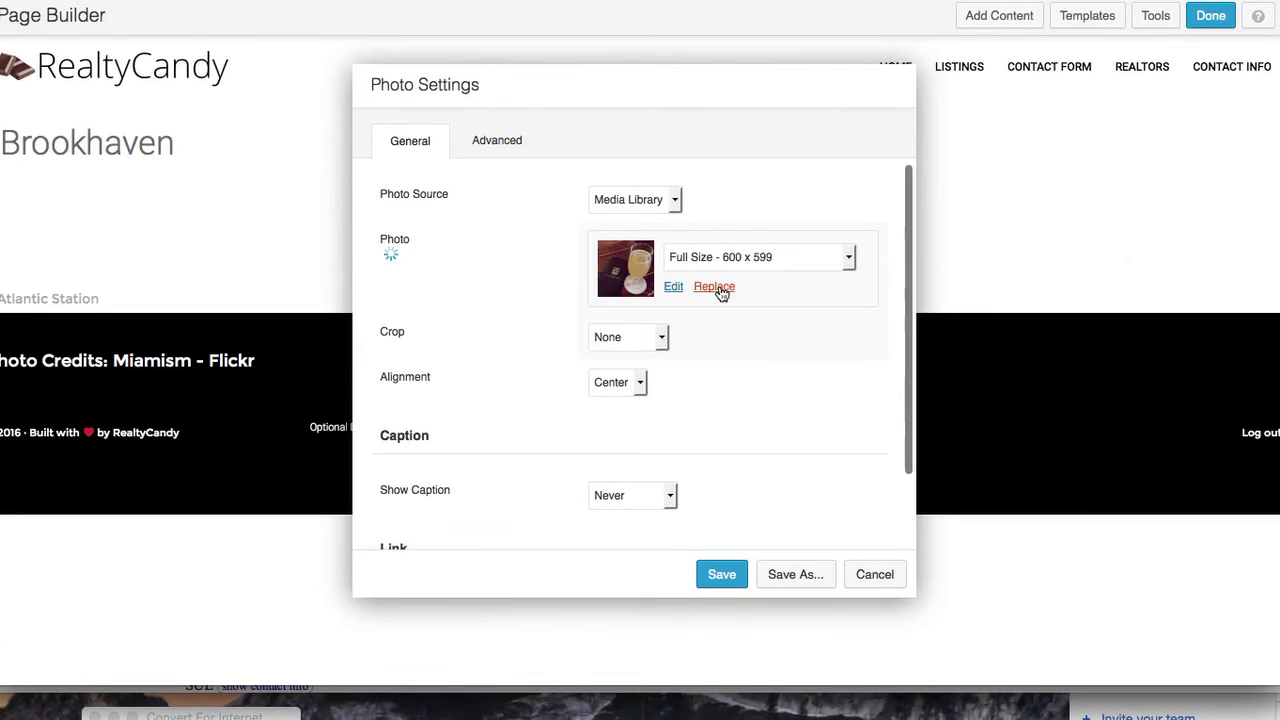
# Crop the Brookhaven photo to Panorama and leave its caption hidden
pyautogui.click(663, 338)
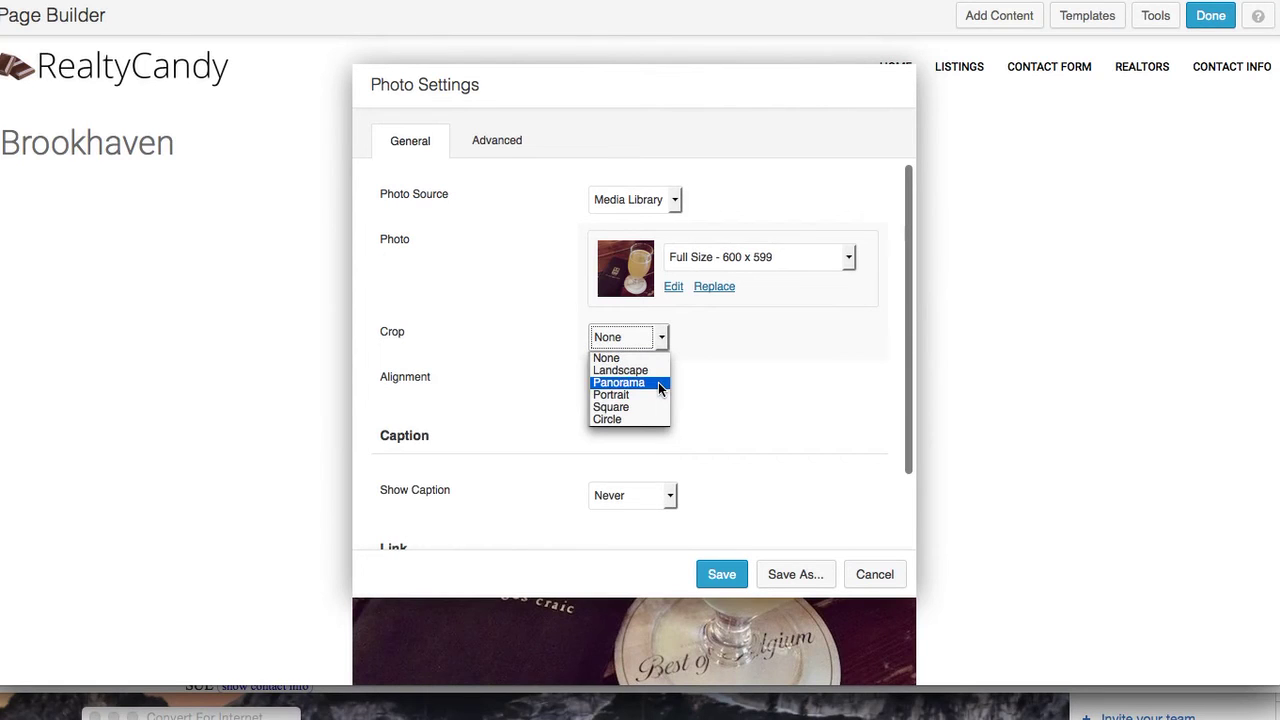
pyautogui.click(660, 384)
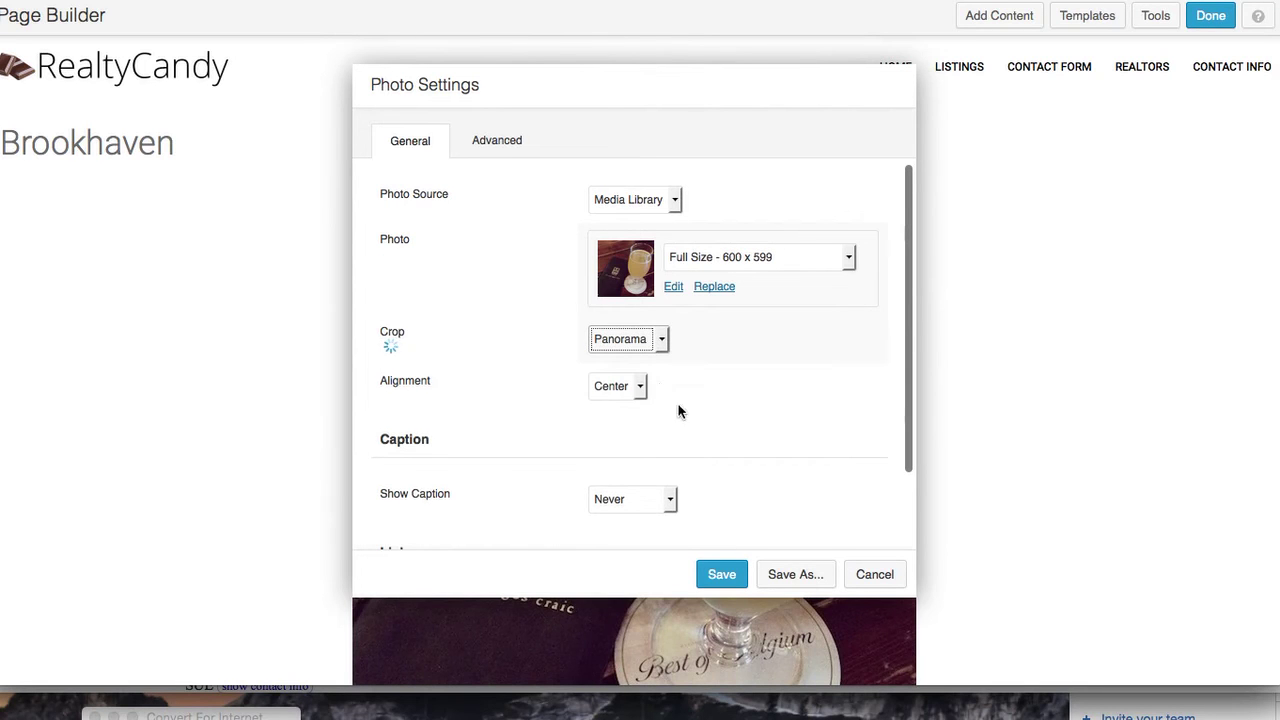
pyautogui.scroll(-1, 733, 430)
pyautogui.scroll(-3, 733, 430)
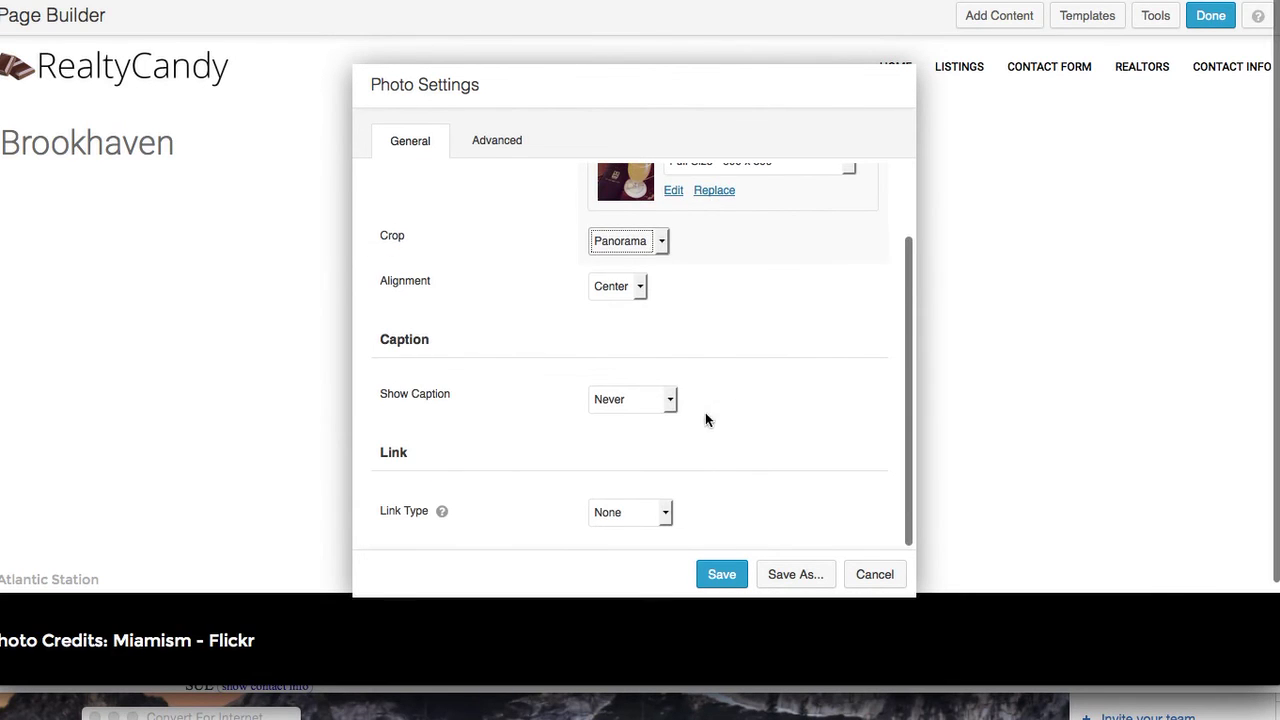
pyautogui.click(671, 400)
pyautogui.click(671, 401)
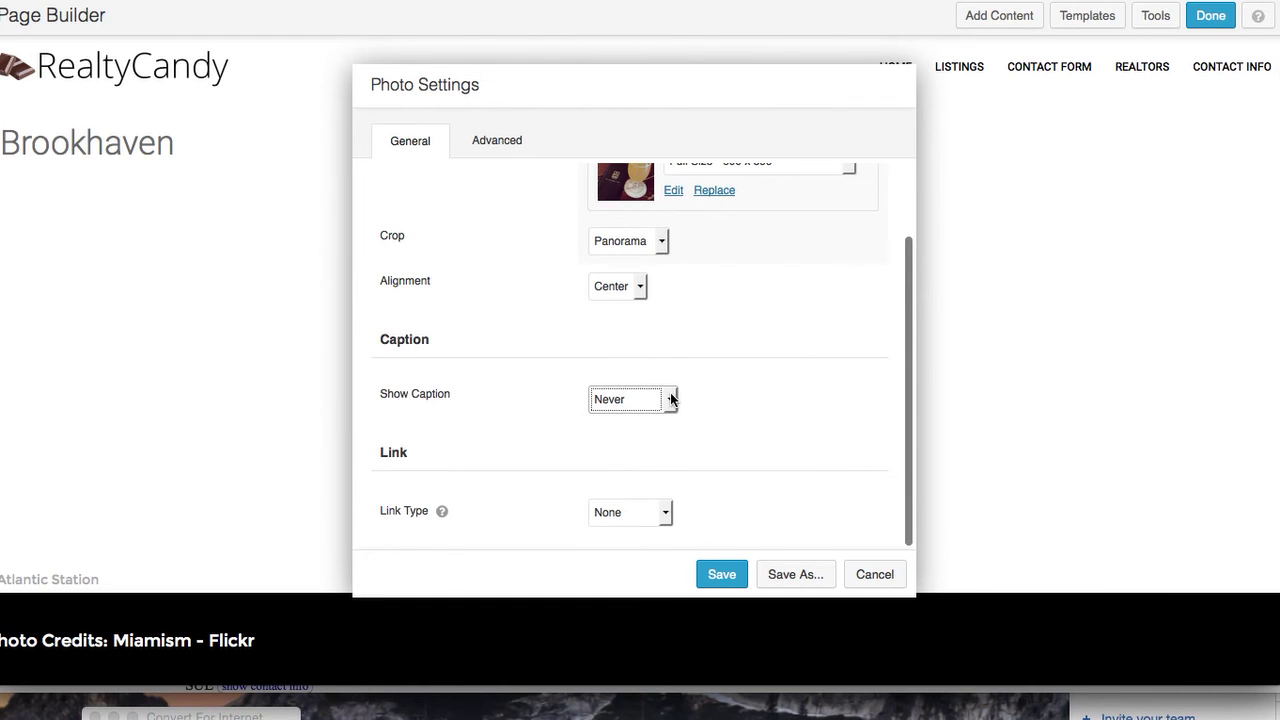
# In the Advanced settings, set the animation to Slide Left with a 0.75-second delay
pyautogui.click(497, 145)
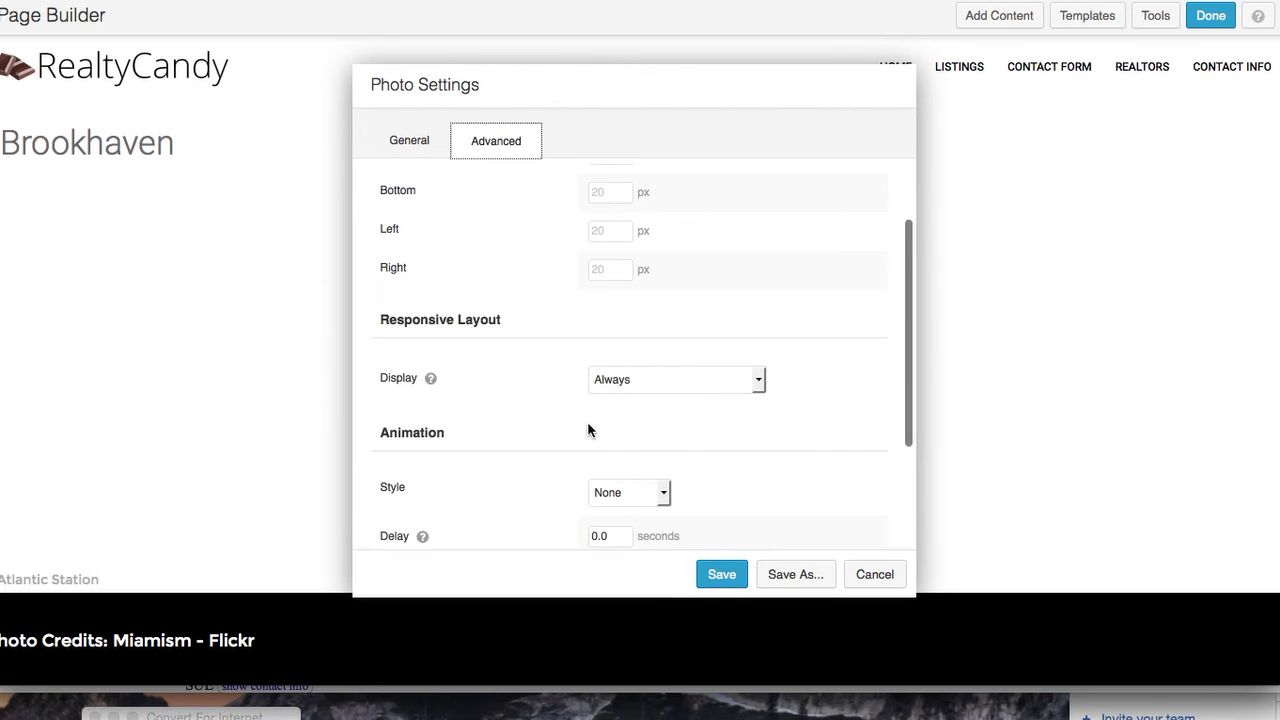
pyautogui.scroll(-4, 587, 421)
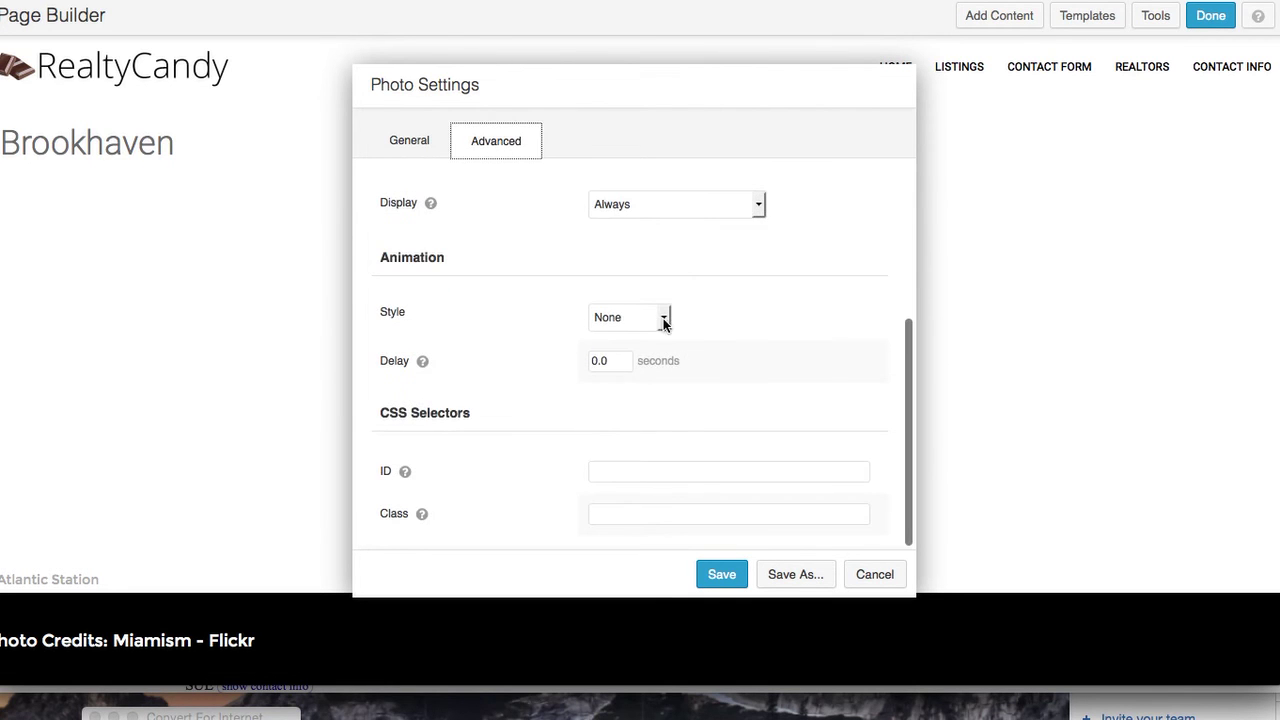
pyautogui.click(664, 317)
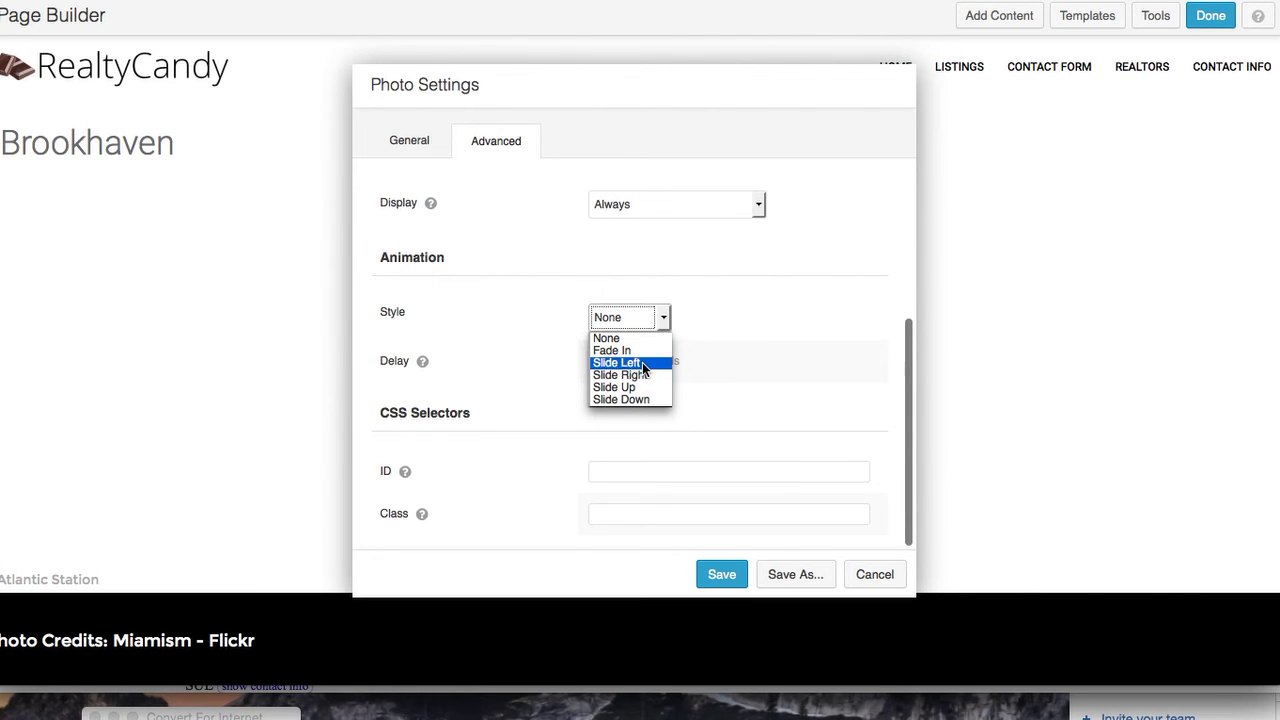
pyautogui.click(640, 362)
pyautogui.click(612, 361)
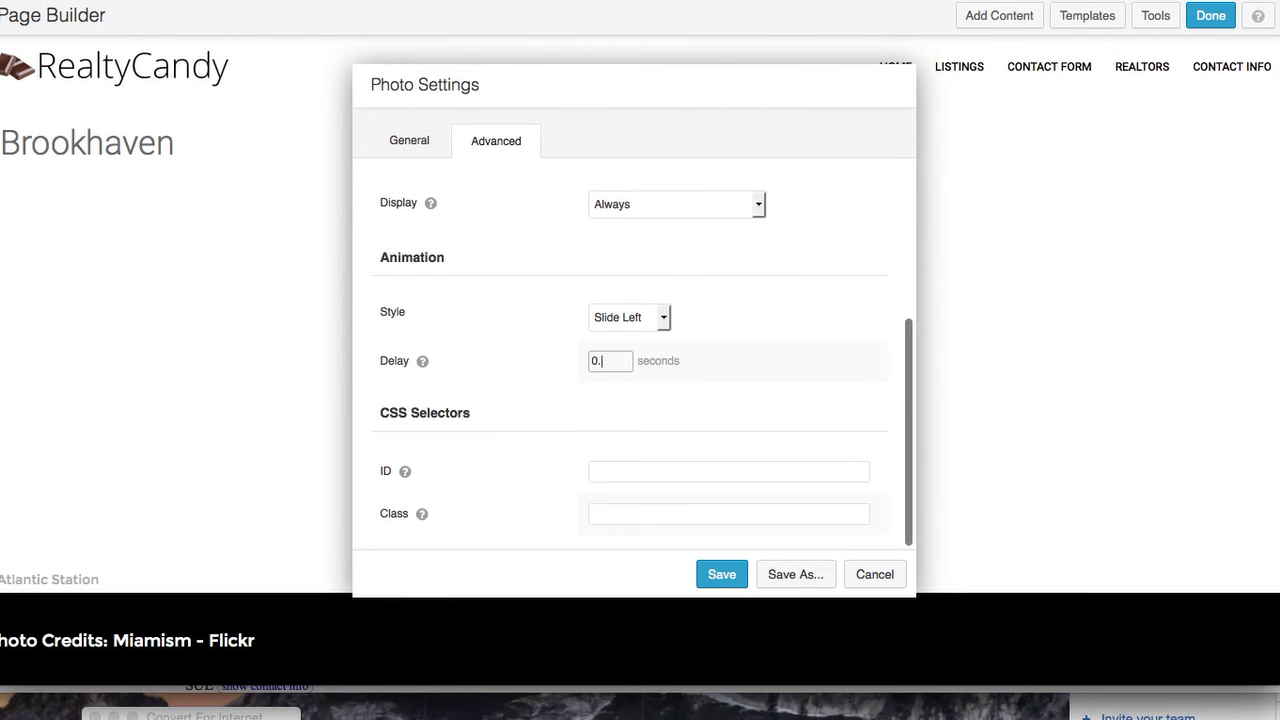
pyautogui.press('BackSpace')
pyautogui.press('BackSpace')
pyautogui.press('BackSpace')
# Save the panorama photo settings and drop a Text Editor module beneath the photo
pyautogui.click(711, 578)
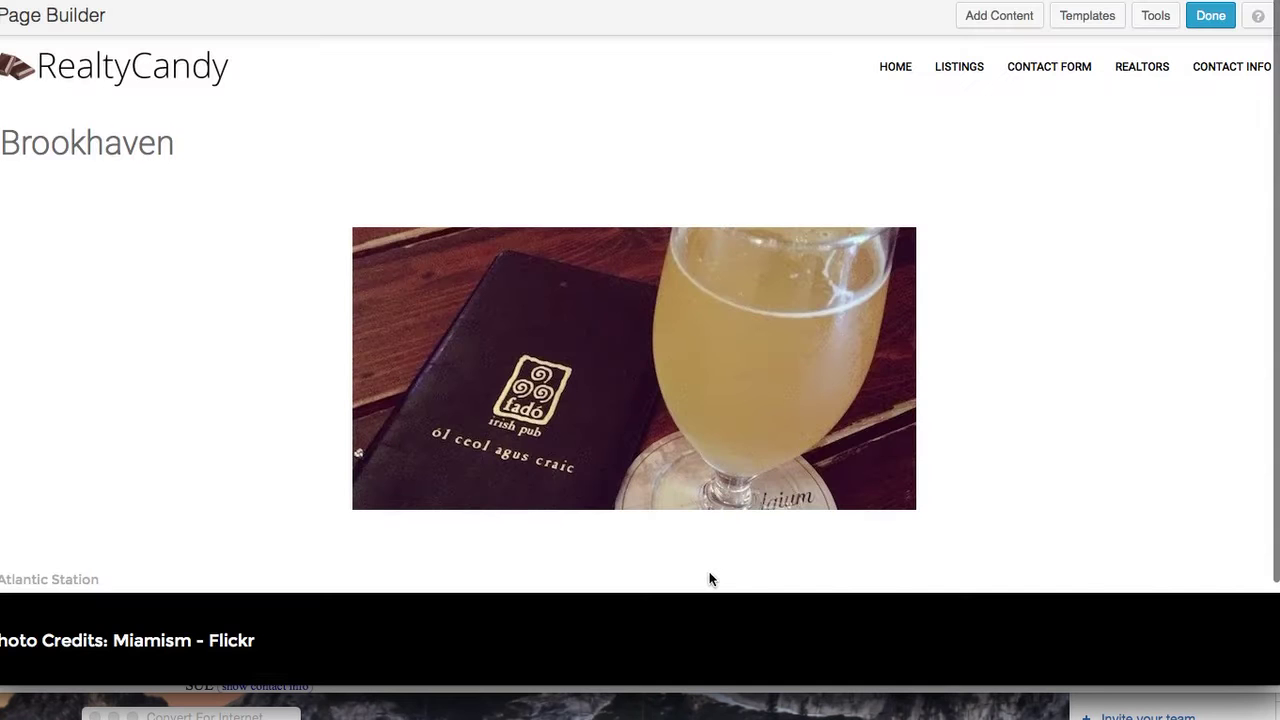
pyautogui.scroll(-2, 940, 484)
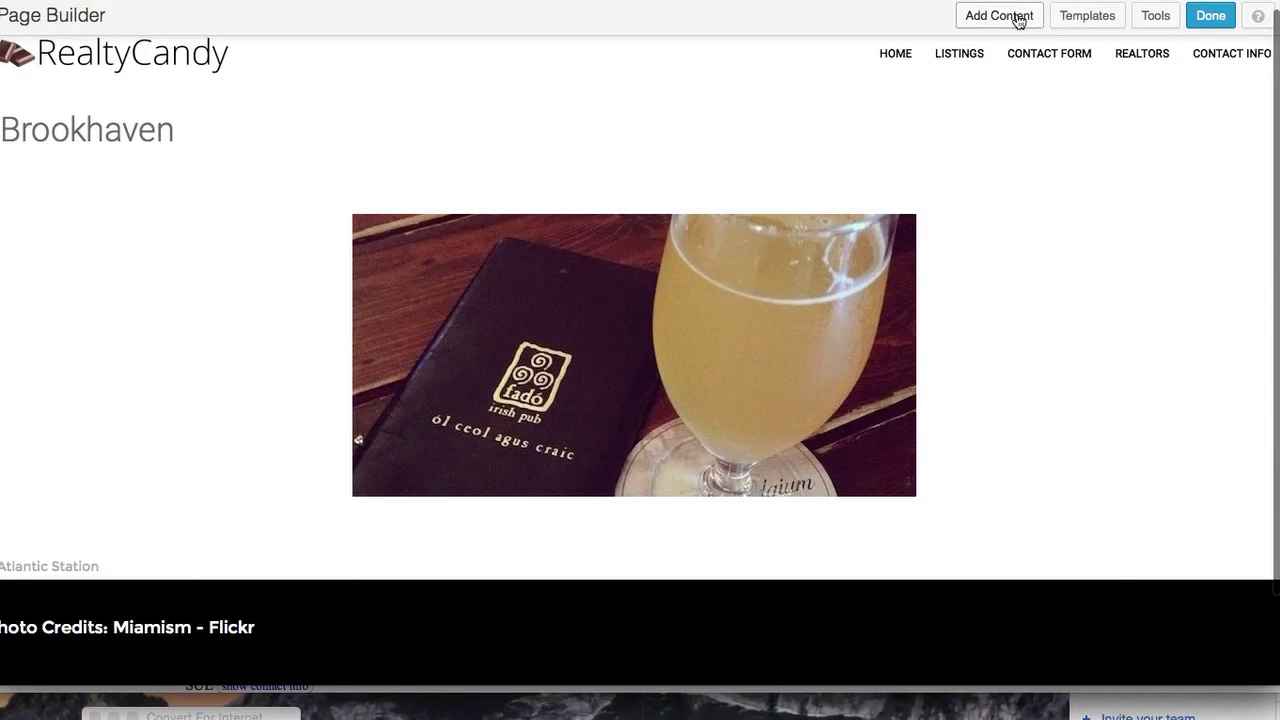
pyautogui.click(1018, 21)
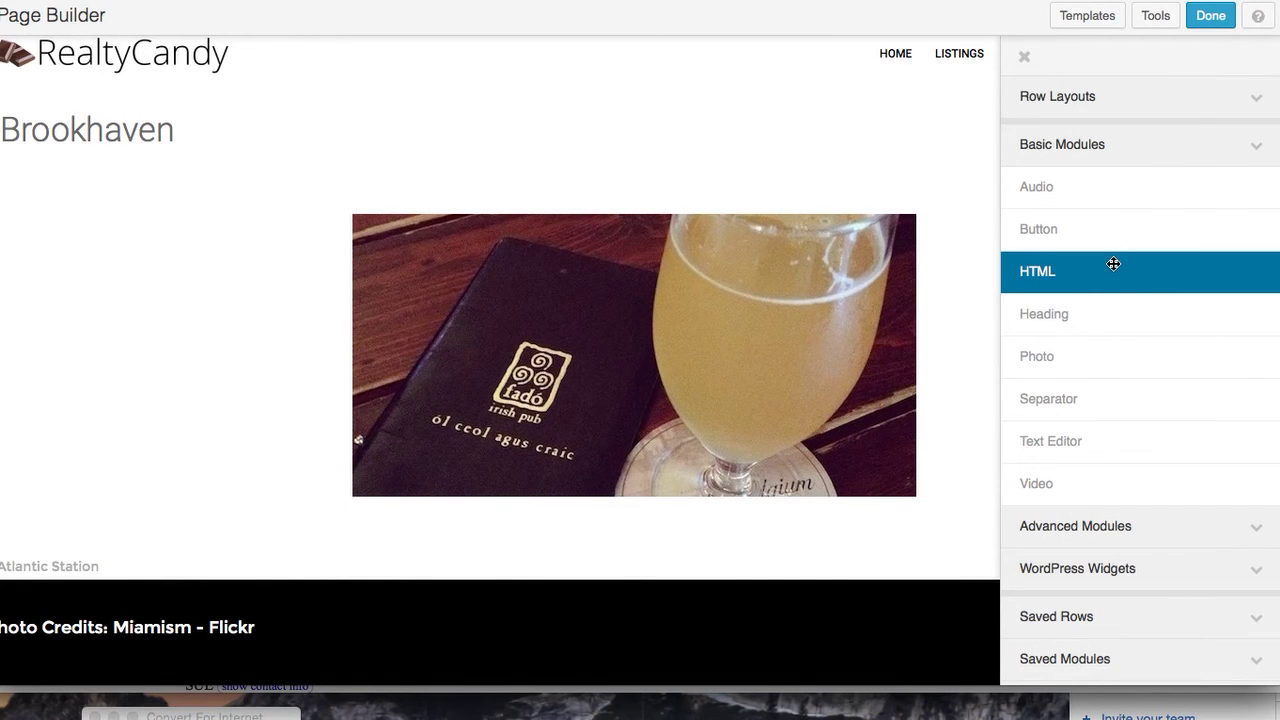
pyautogui.moveTo(1134, 435); pyautogui.dragTo(682, 578)
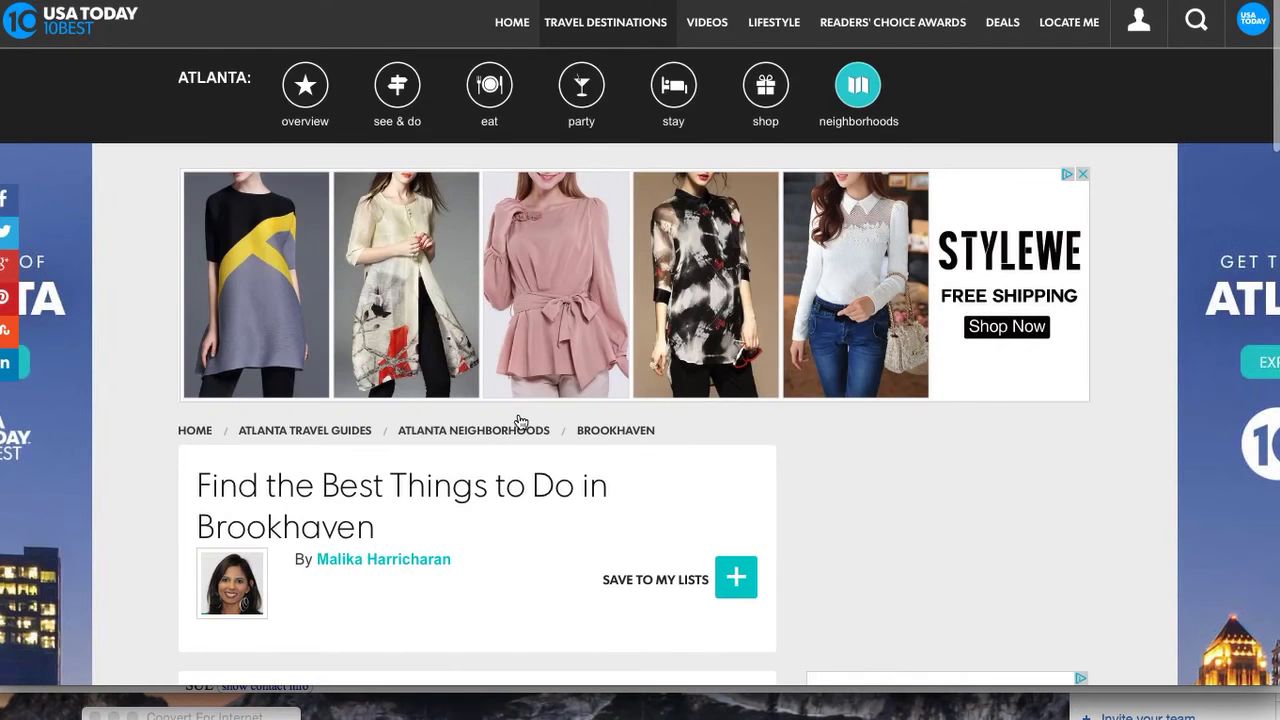
# Select the 10Best Brookhaven article from its intro through the Party section and copy it
pyautogui.scroll(-8, 520, 421)
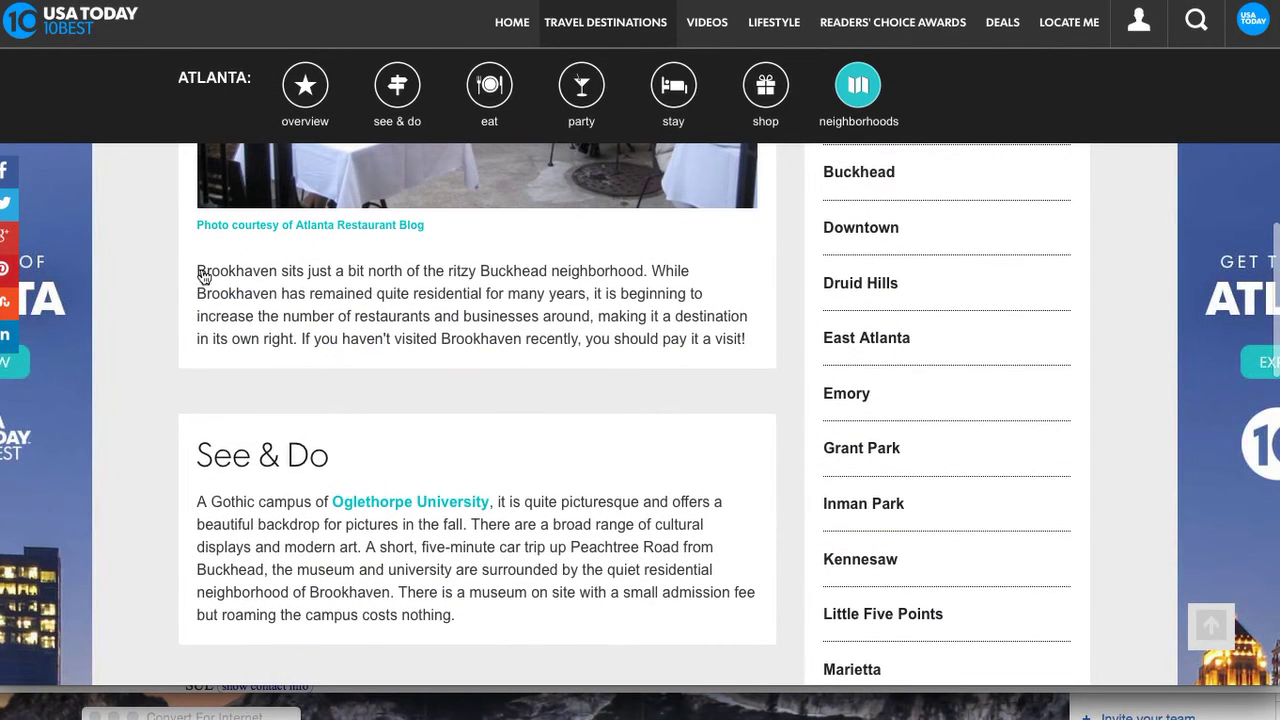
pyautogui.moveTo(192, 268); pyautogui.dragTo(580, 523)
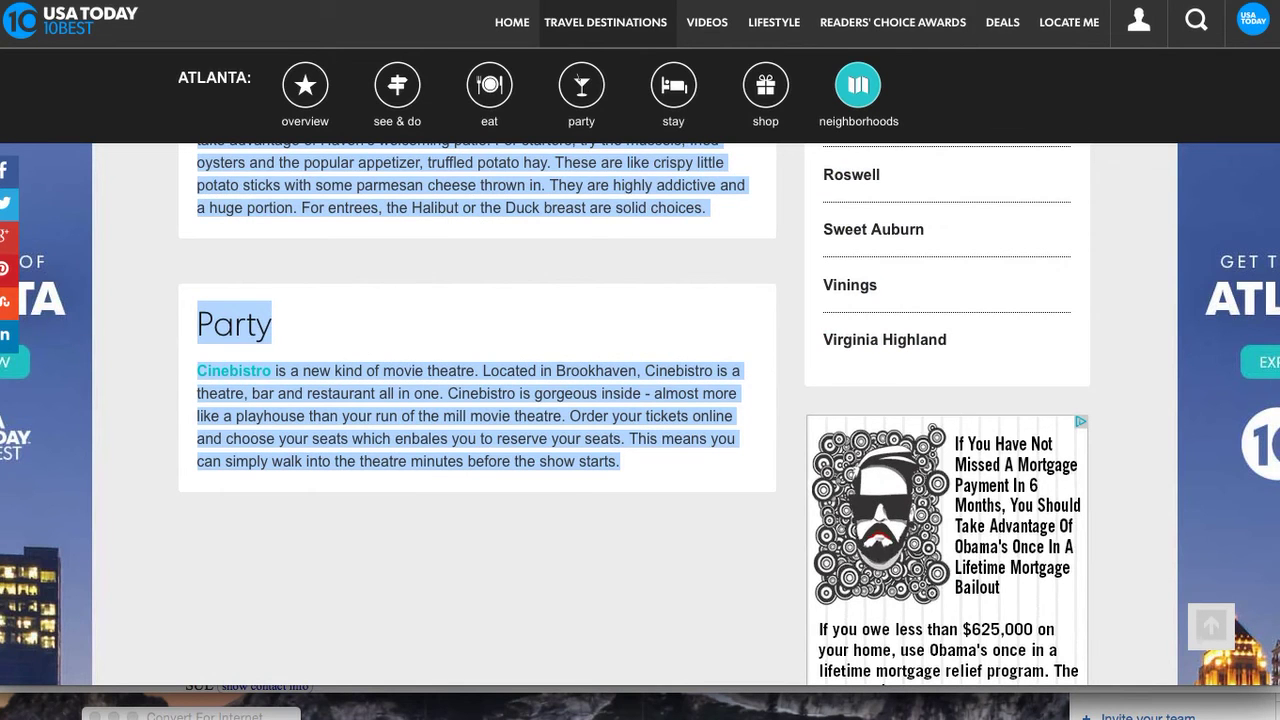
pyautogui.hotkey('ctrl', 'Tab')
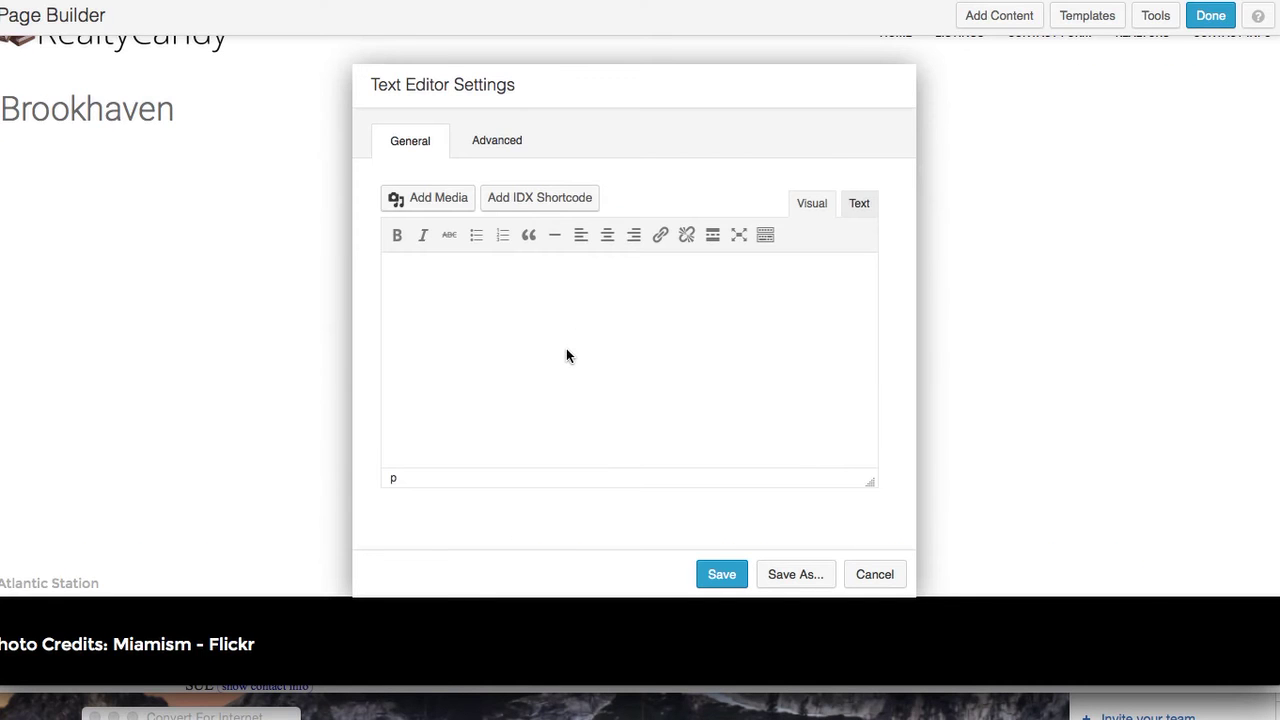
# Paste the Brookhaven article into the Text Editor module and save it, then return to IDX Broker
pyautogui.hotkey('ctrl', 'v')
pyautogui.click(722, 576)
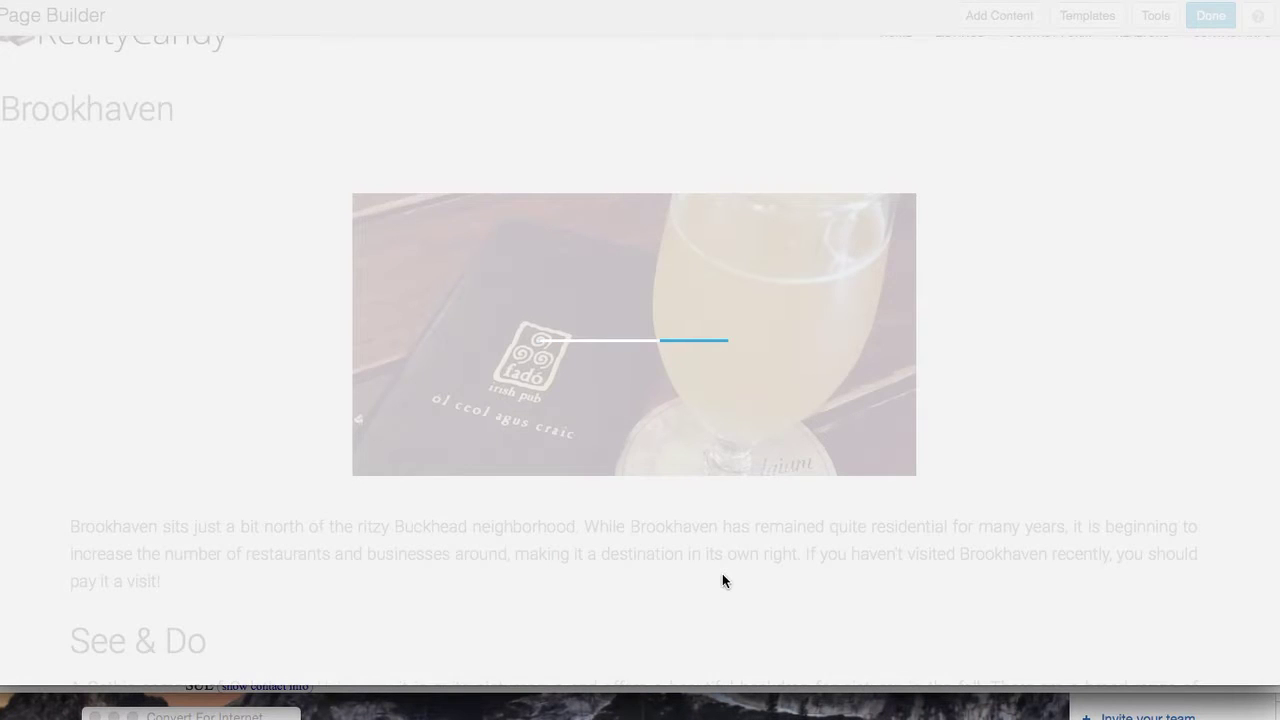
pyautogui.scroll(-10, 1118, 494)
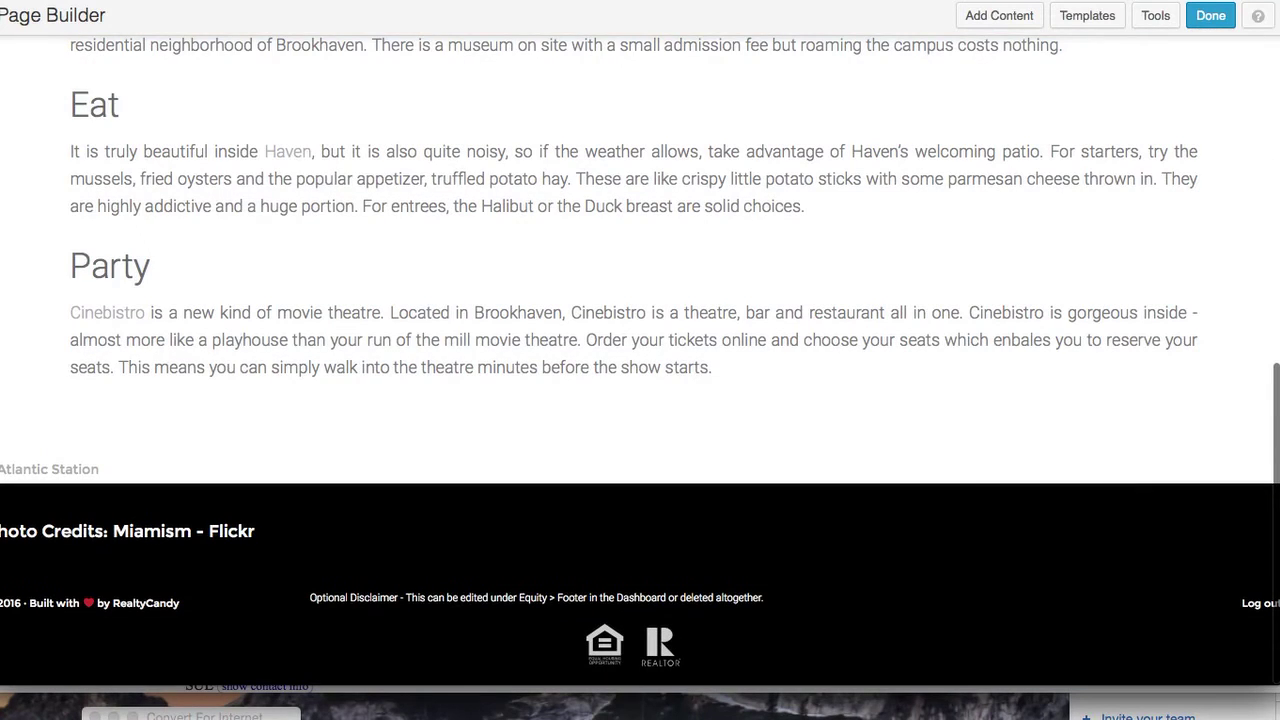
pyautogui.press('super+Tab')
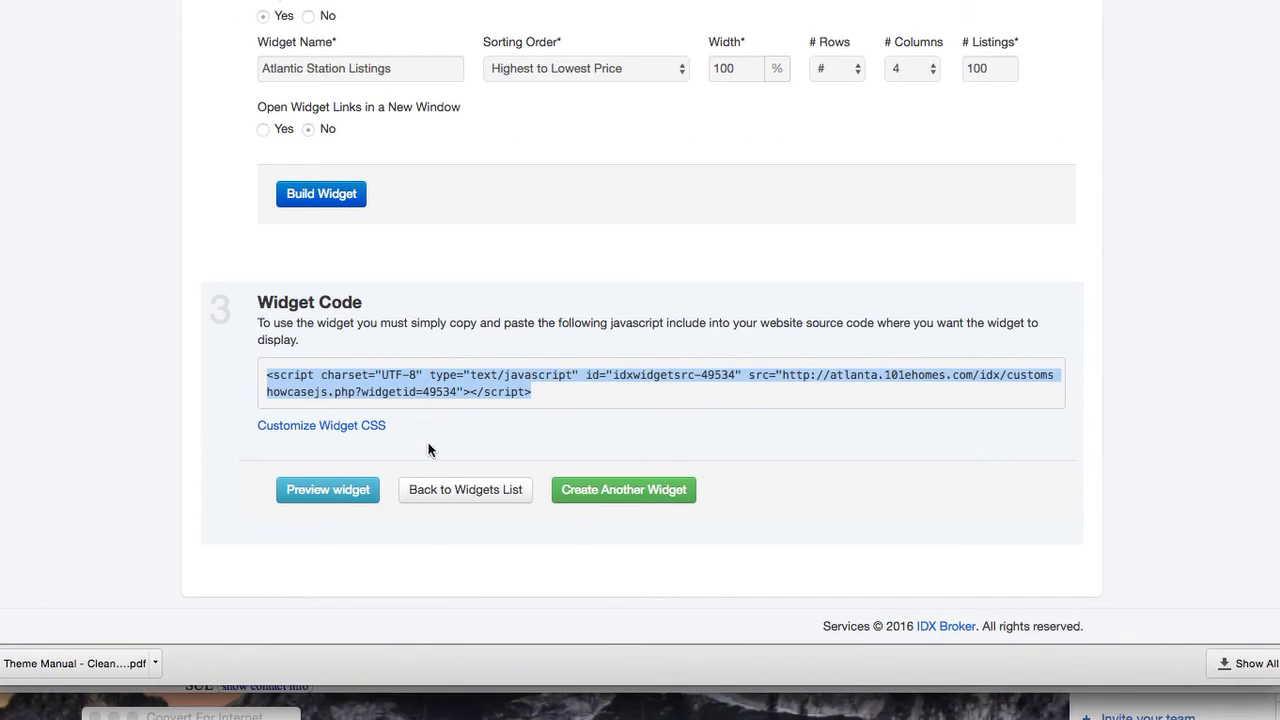
# Abandon a Carousel widget attempt and restart creating a new IDX widget
pyautogui.click(609, 494)
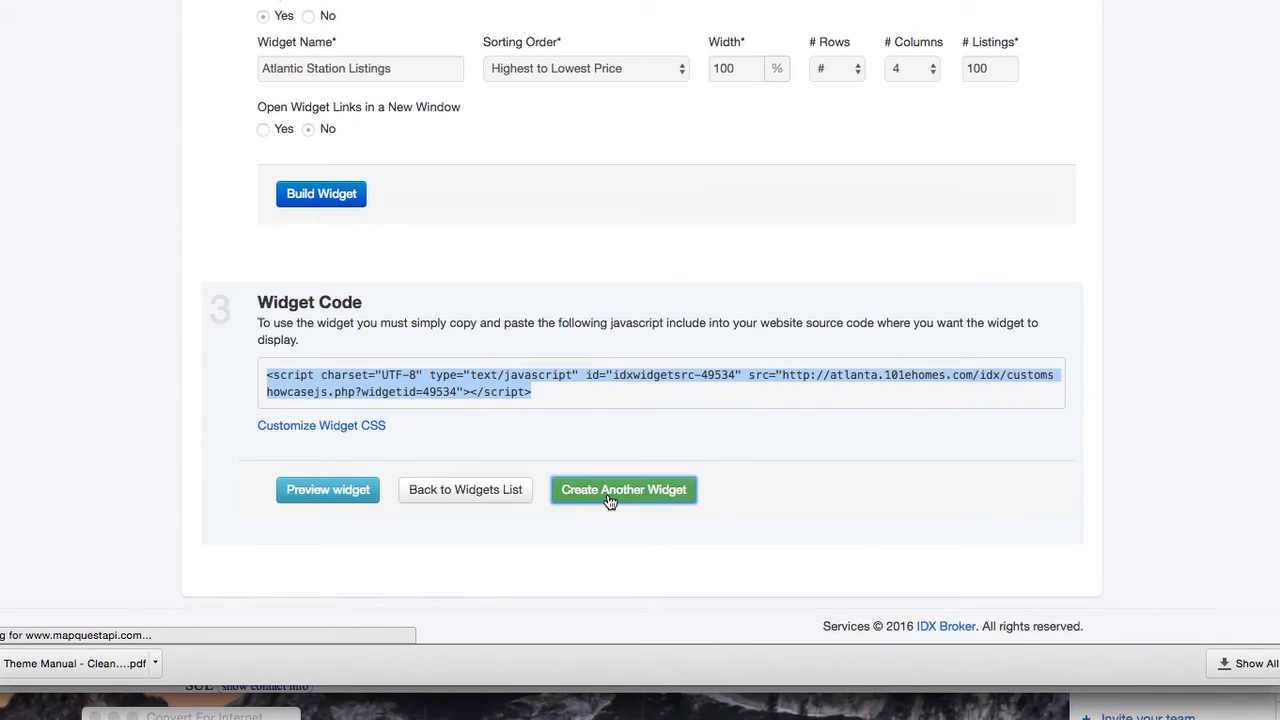
pyautogui.click(362, 412)
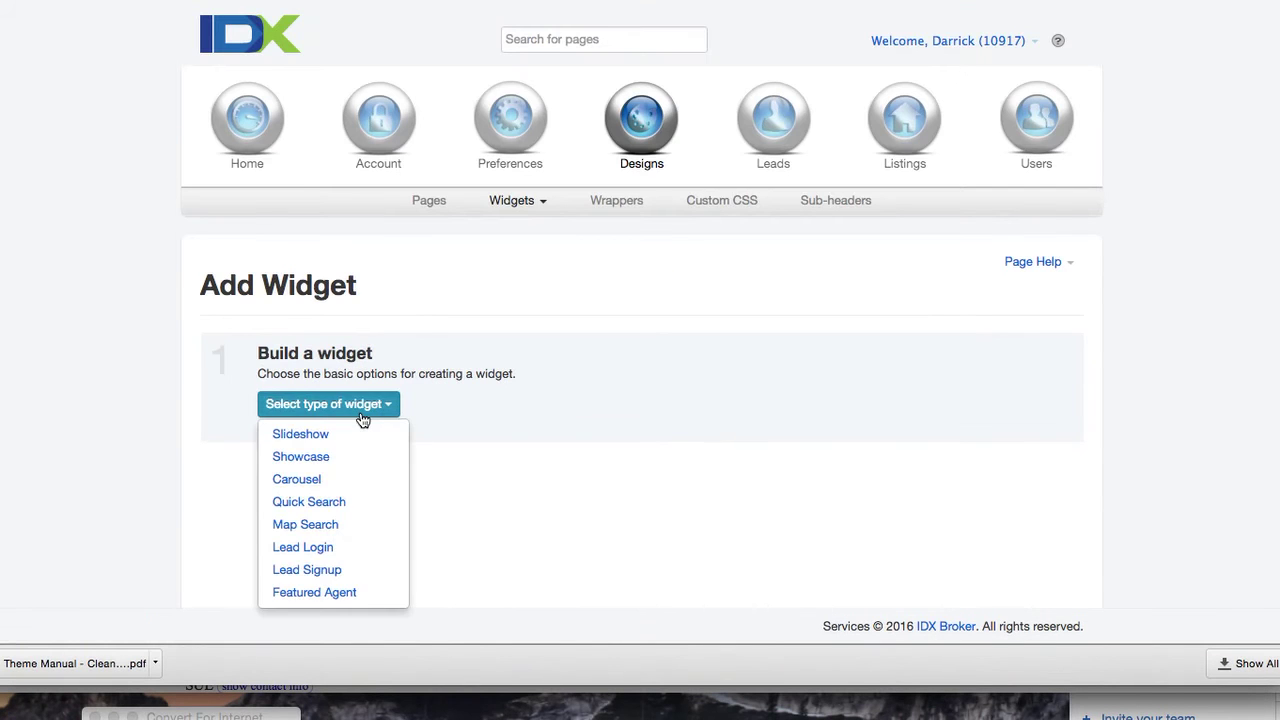
pyautogui.click(357, 479)
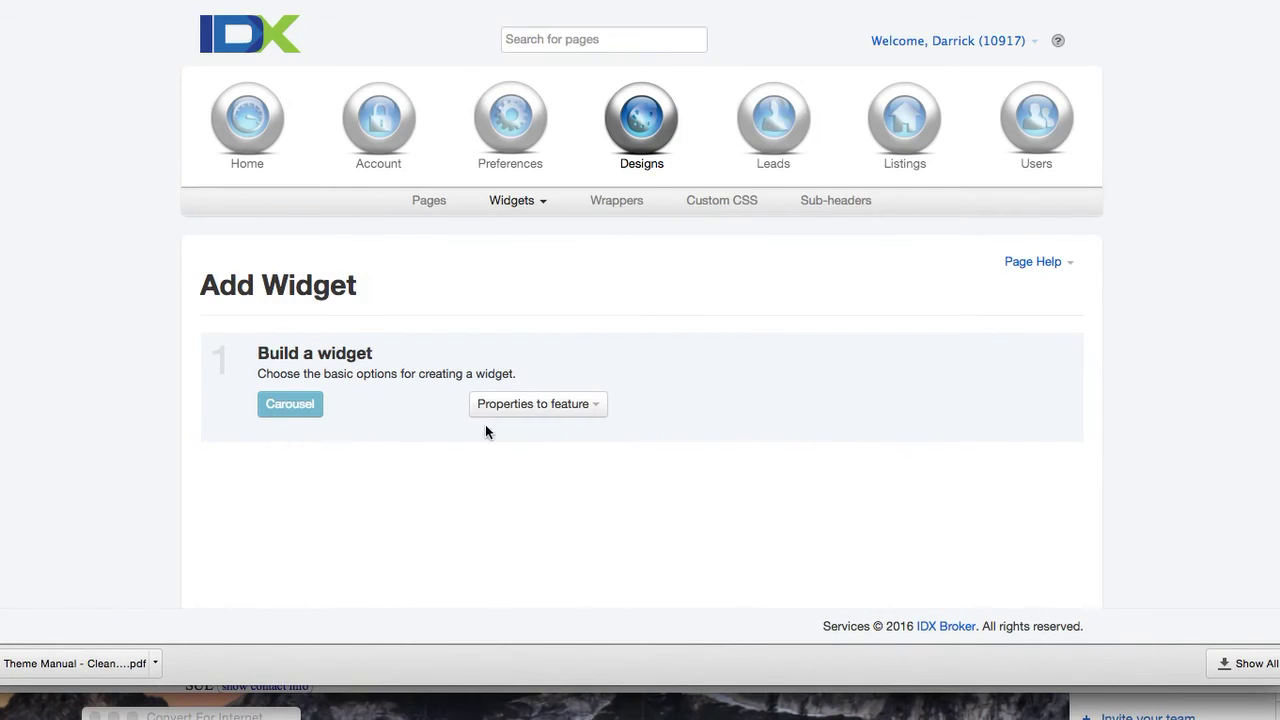
pyautogui.click(543, 202)
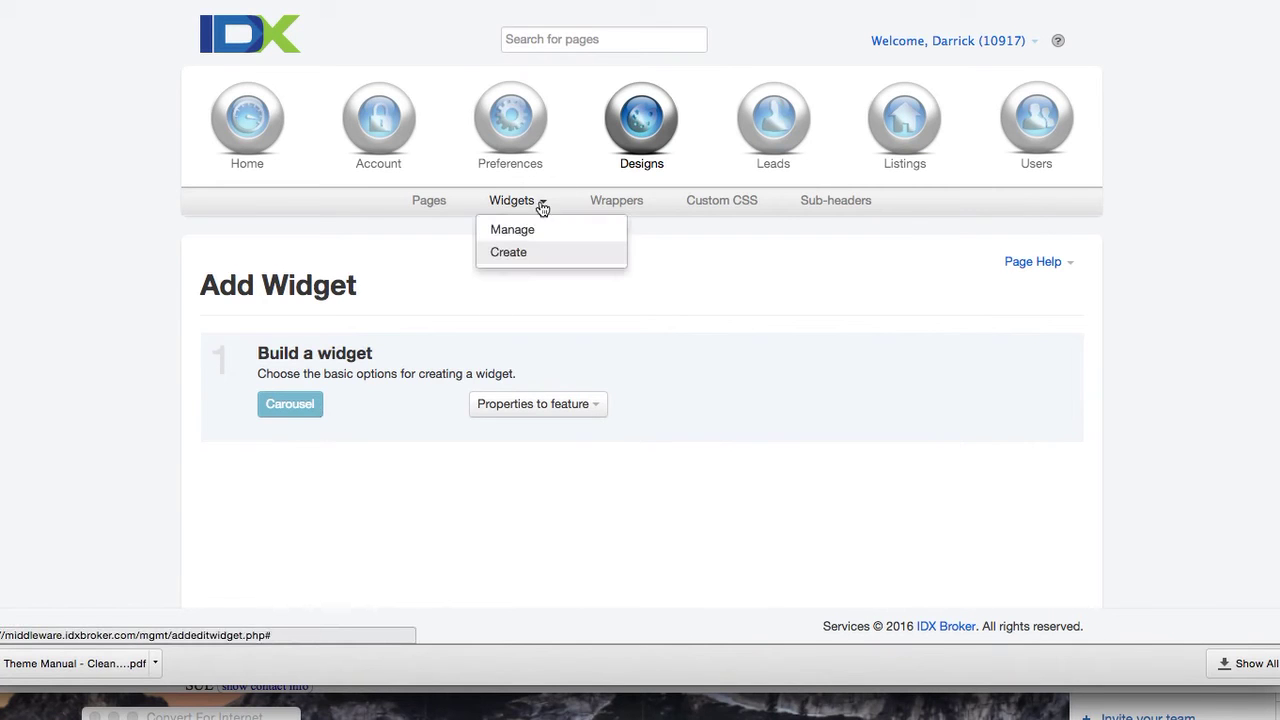
pyautogui.click(523, 250)
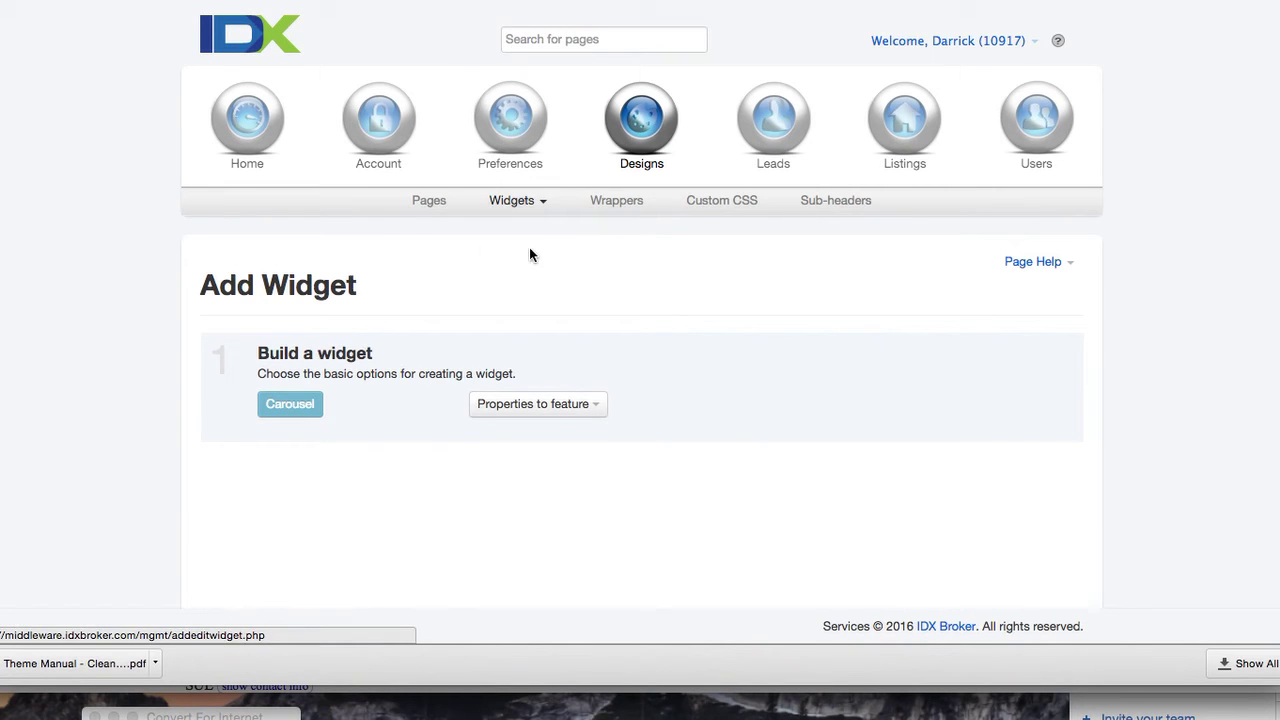
pyautogui.click(538, 210)
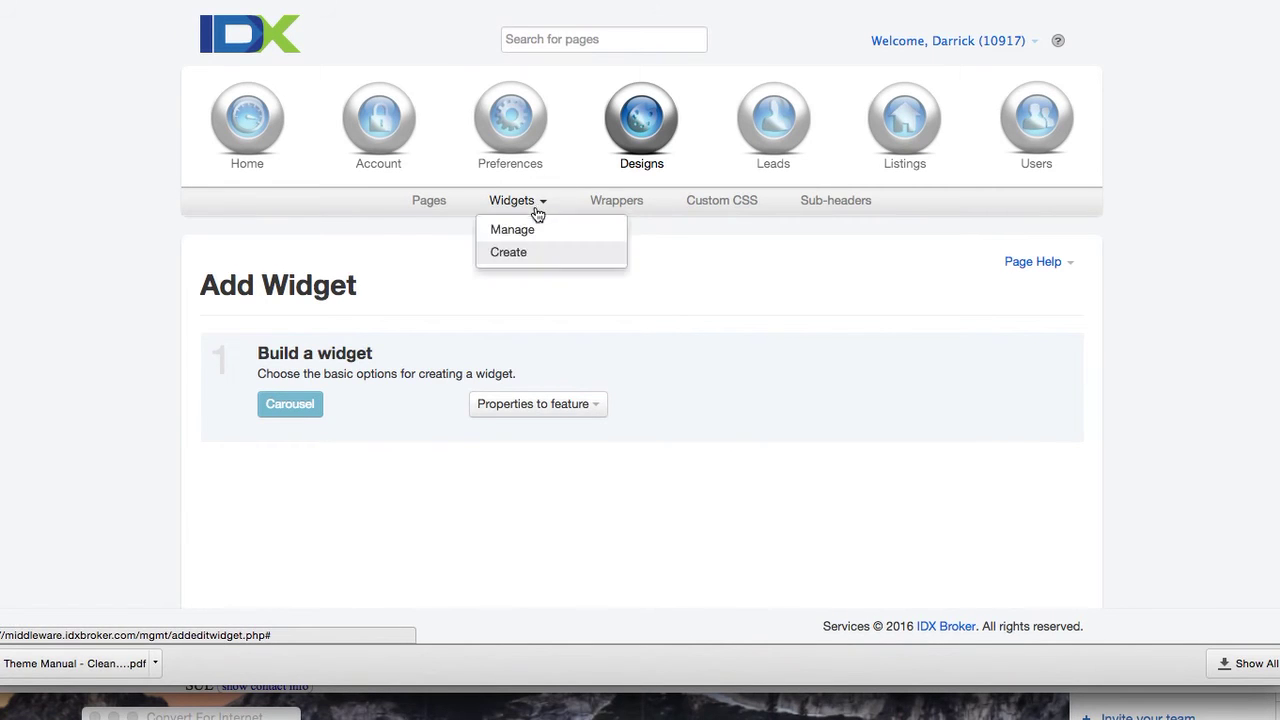
pyautogui.click(534, 226)
pyautogui.click(541, 202)
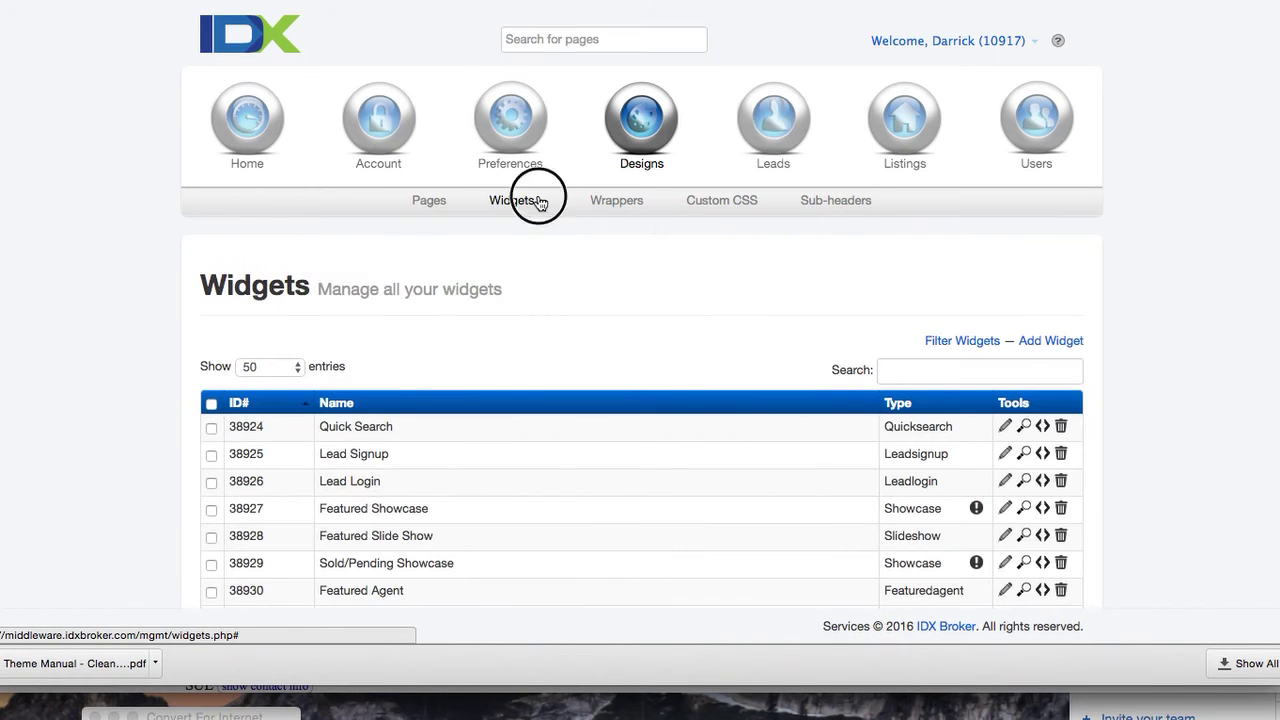
pyautogui.click(530, 250)
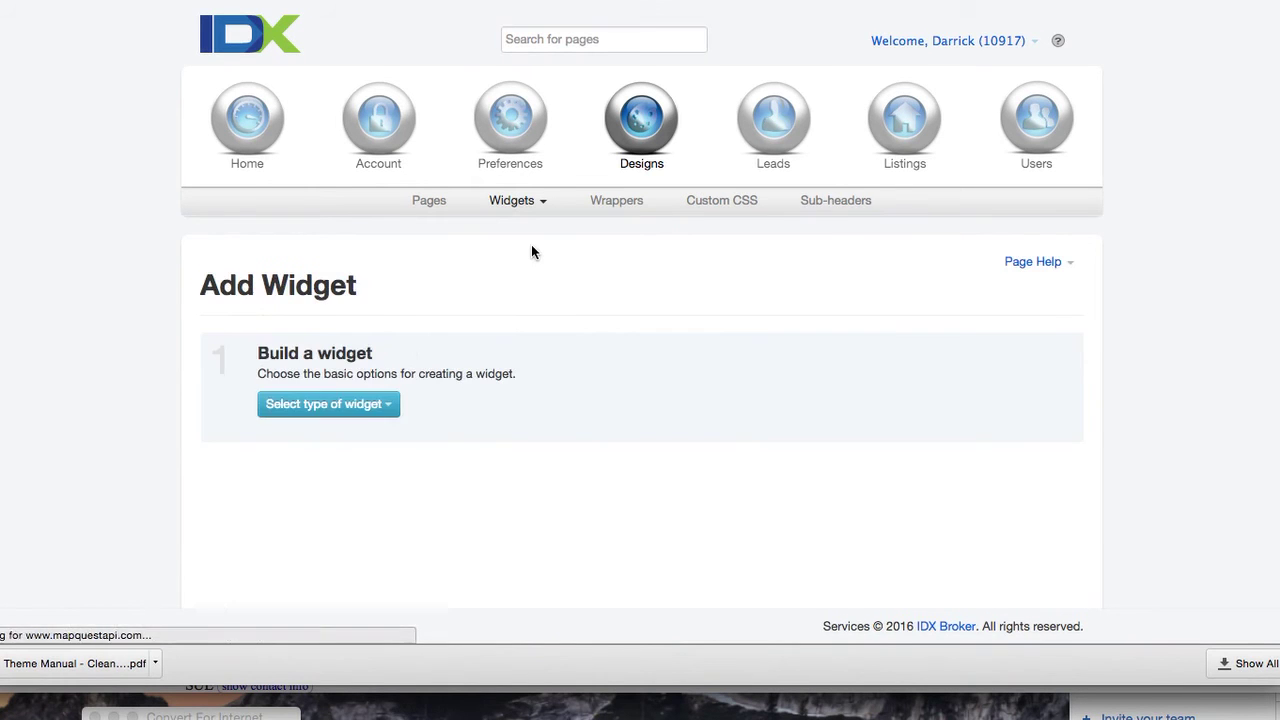
# Make the widget a Showcase featuring properties from the Advanced Search custom search
pyautogui.click(372, 406)
pyautogui.click(359, 457)
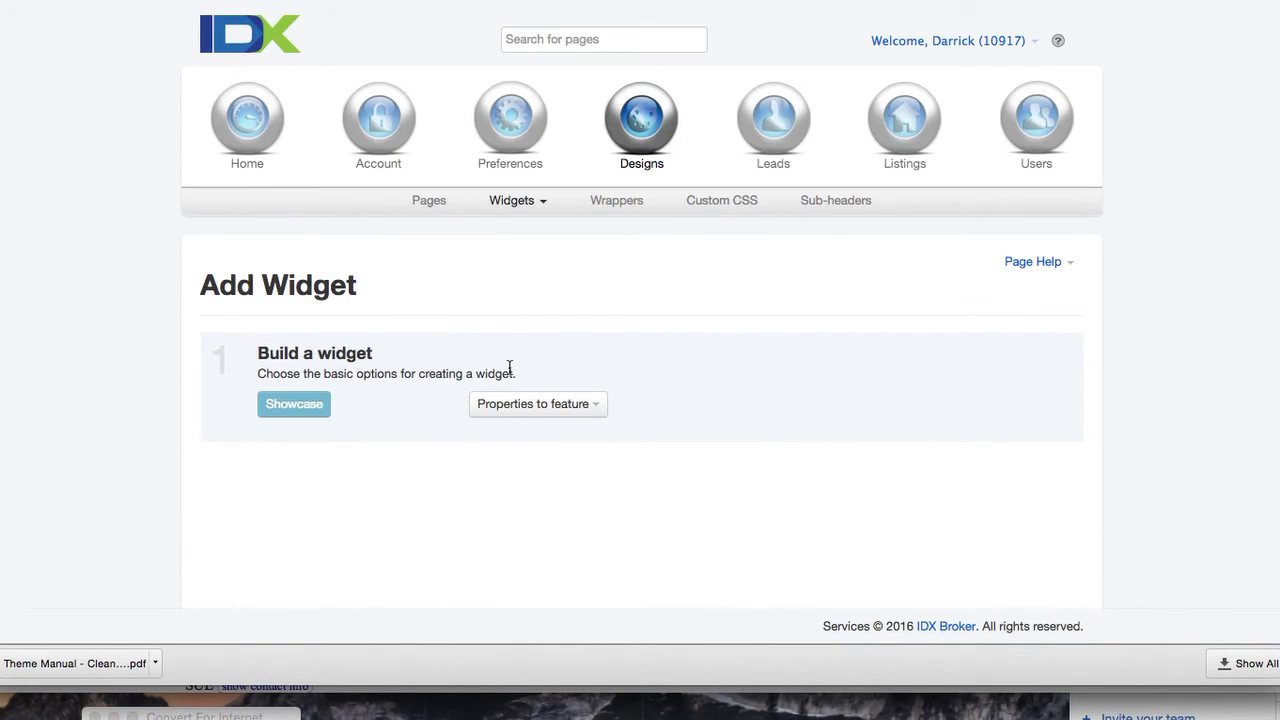
pyautogui.click(591, 410)
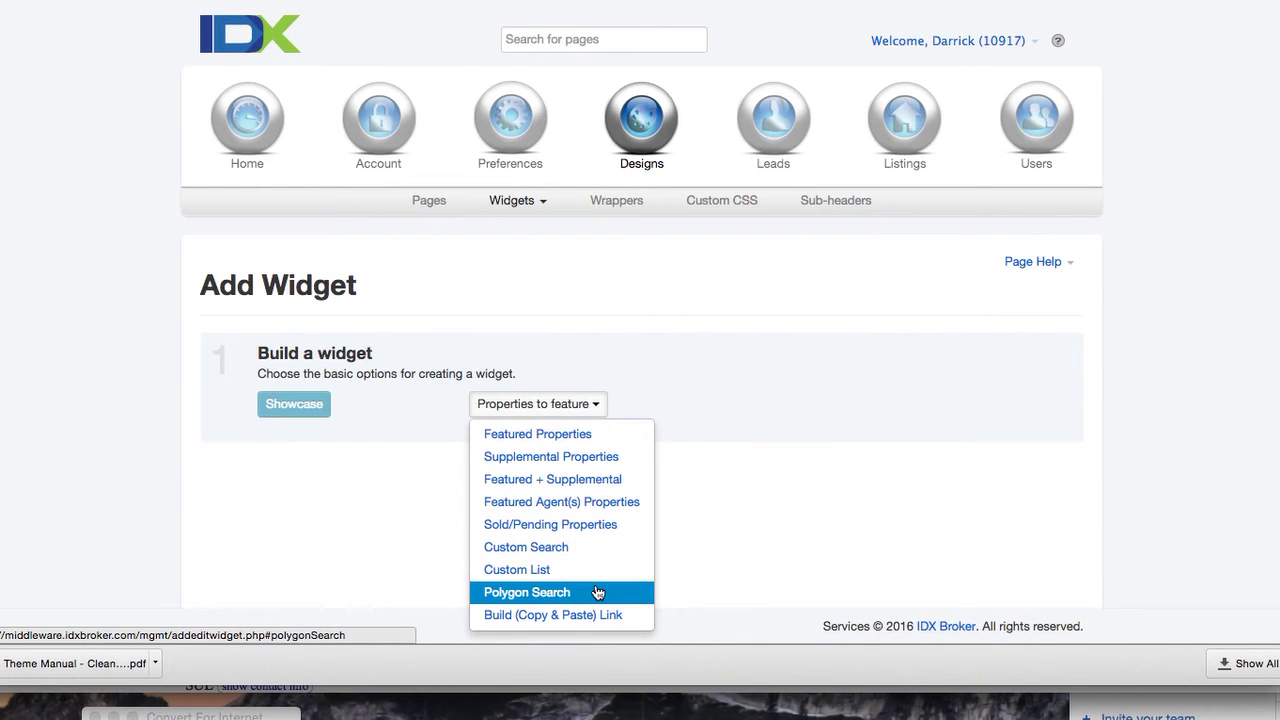
pyautogui.click(585, 548)
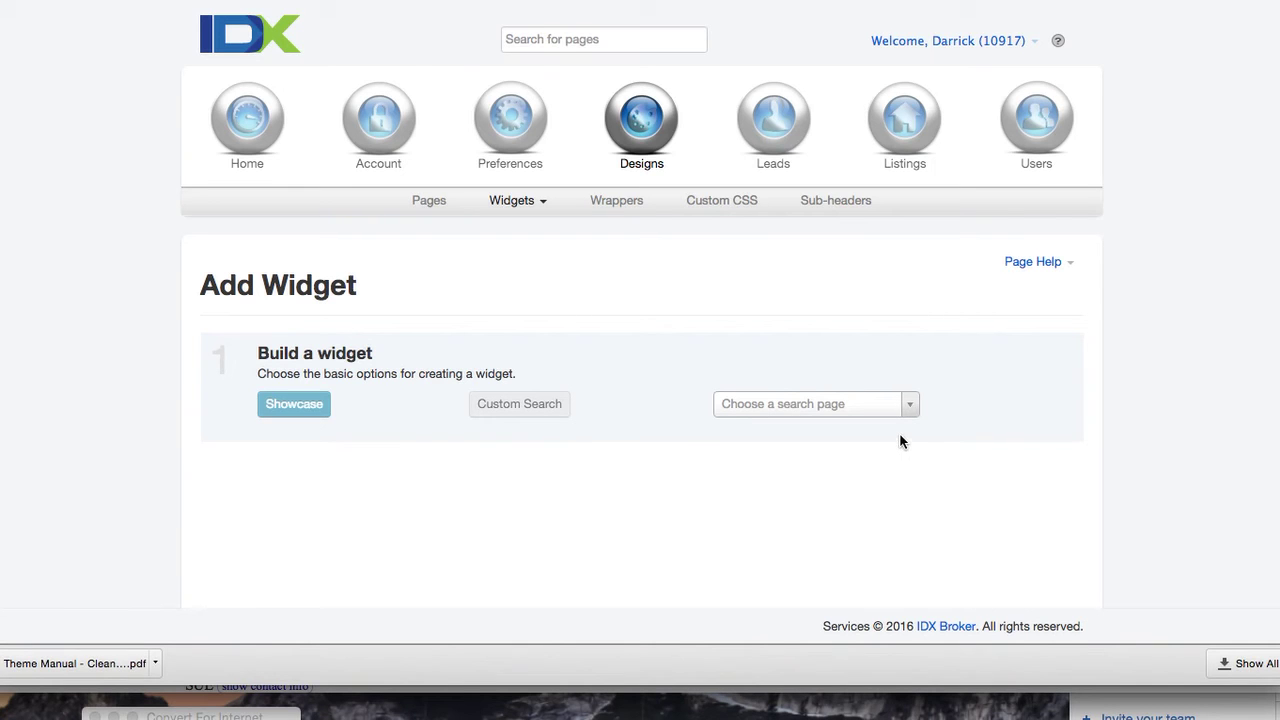
pyautogui.click(906, 406)
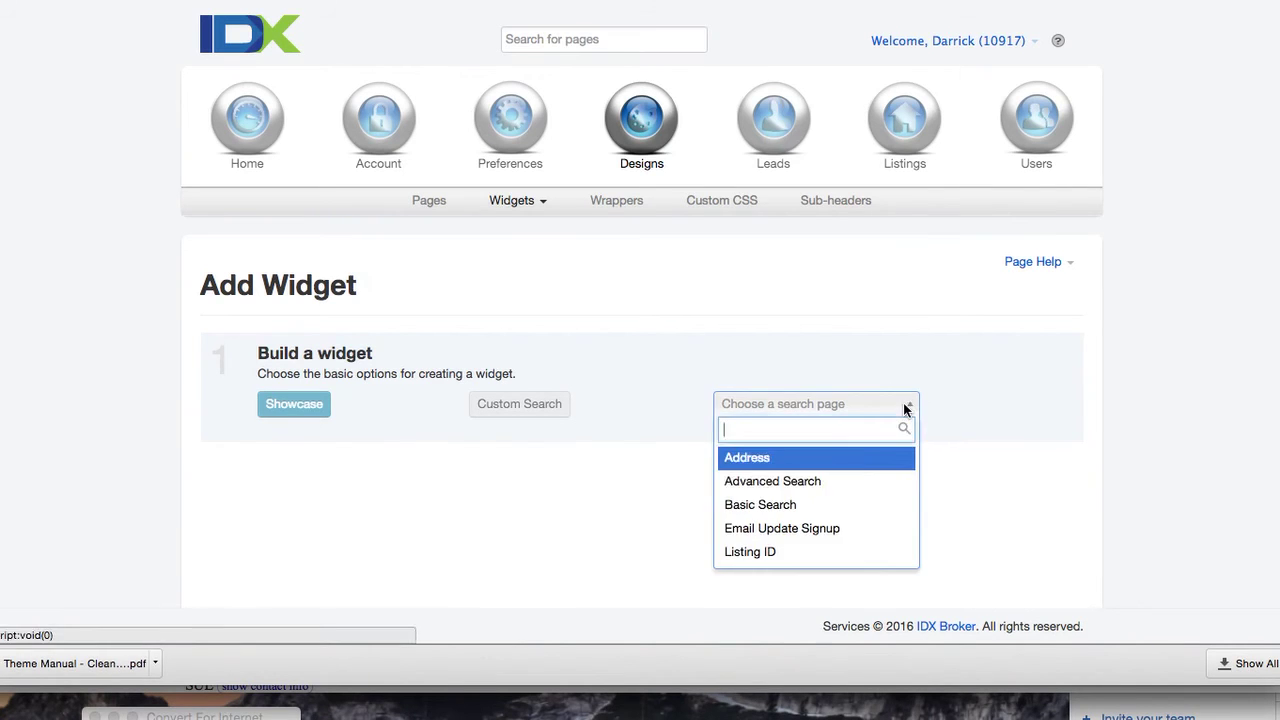
pyautogui.click(857, 484)
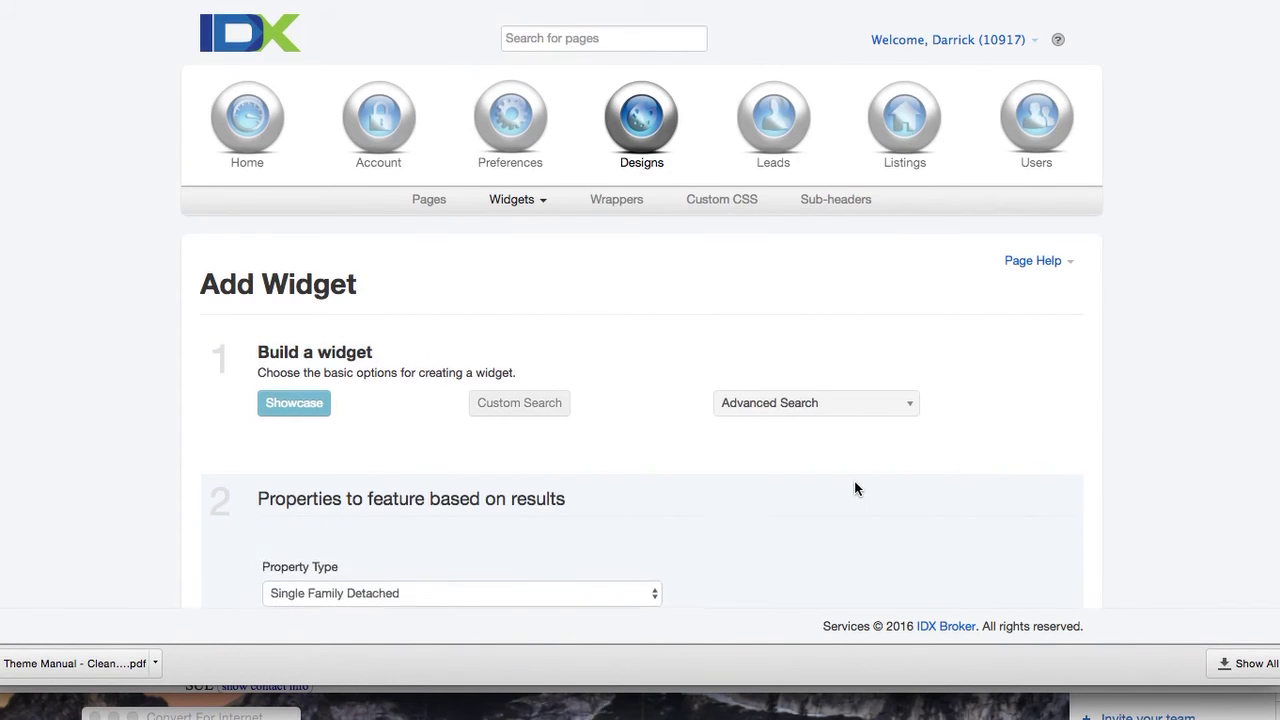
# Limit listings to Brookhaven and clear the 200000 minimum and 800000 maximum prices
pyautogui.scroll(-5, 854, 482)
pyautogui.scroll(-8, 601, 490)
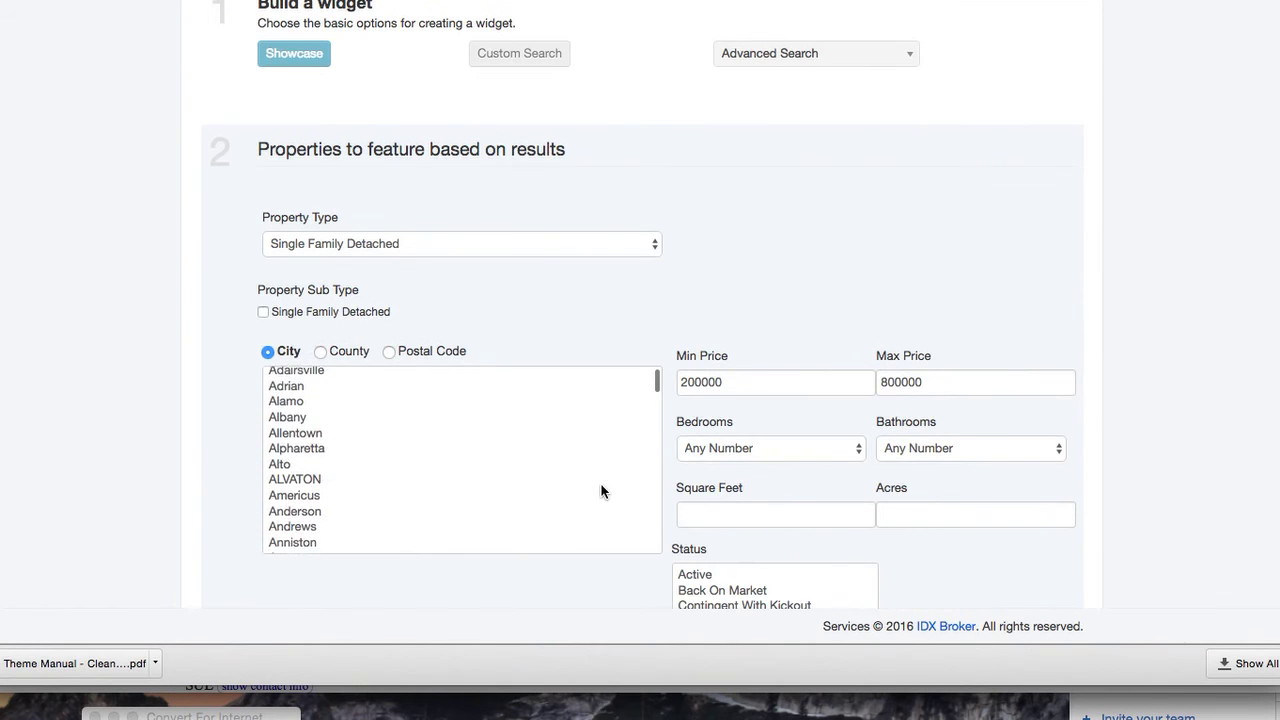
pyautogui.scroll(-10, 601, 490)
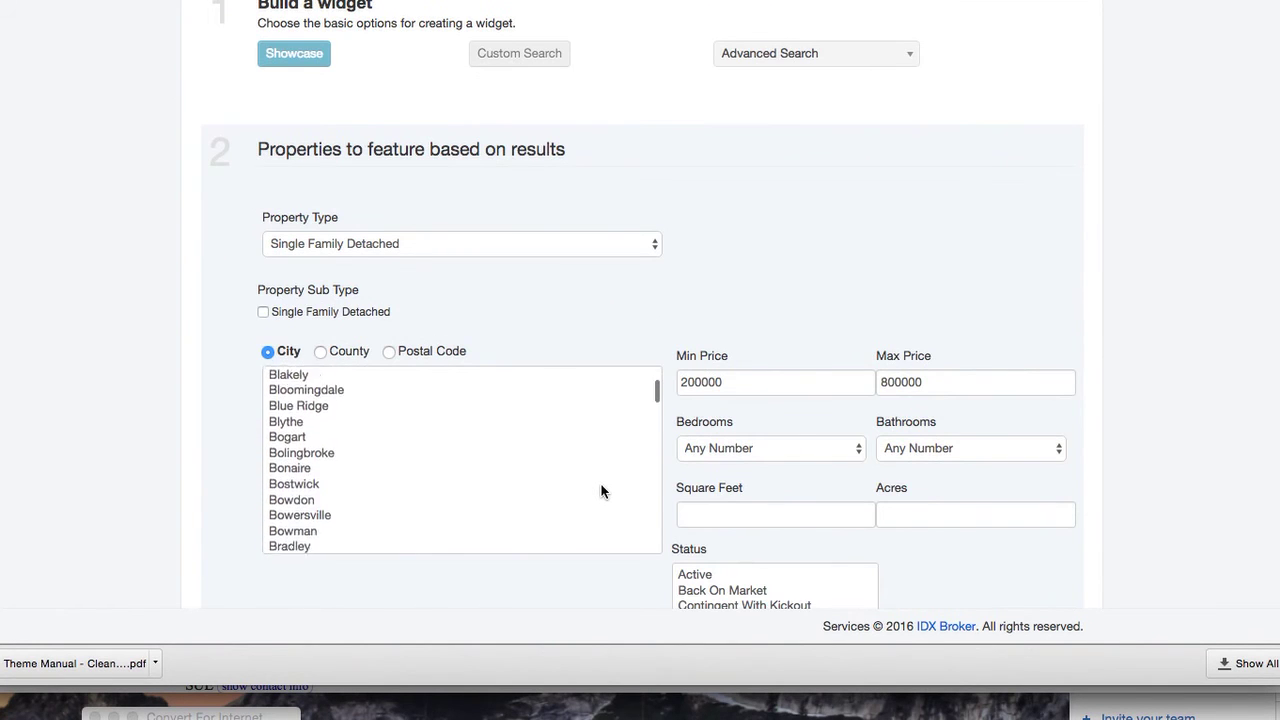
pyautogui.click(300, 396)
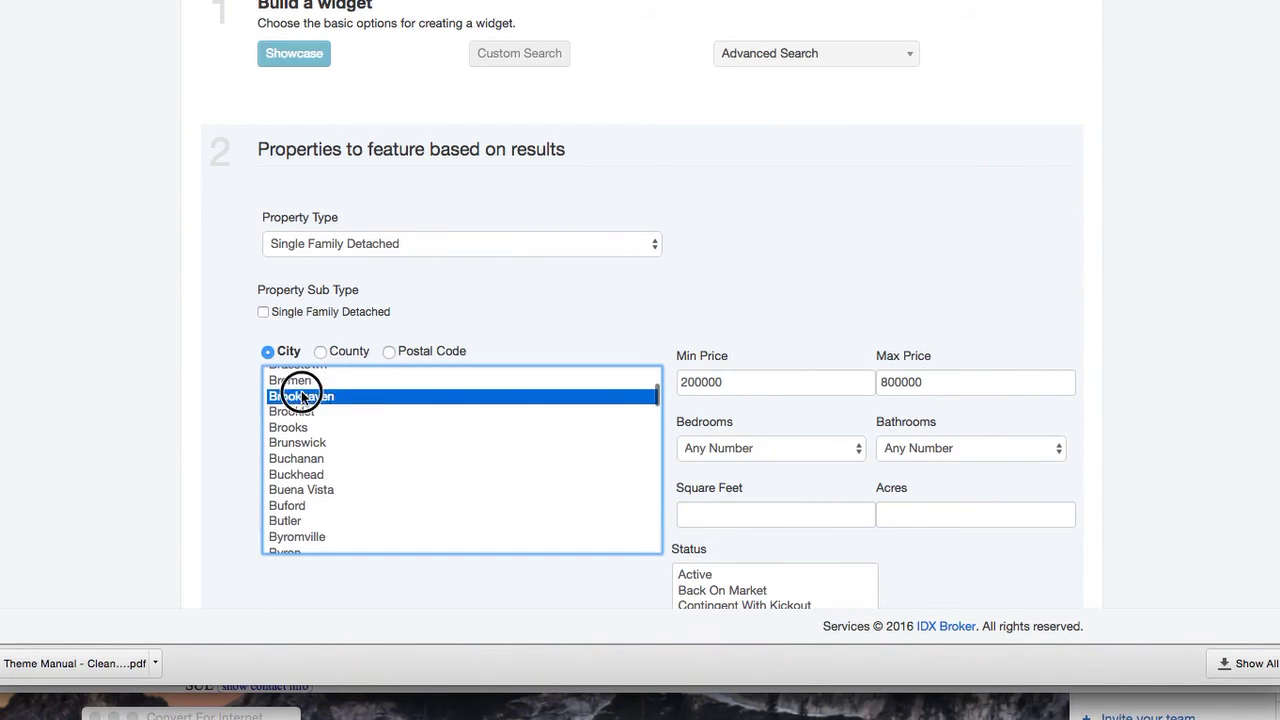
pyautogui.doubleClick(763, 372)
pyautogui.press('BackSpace')
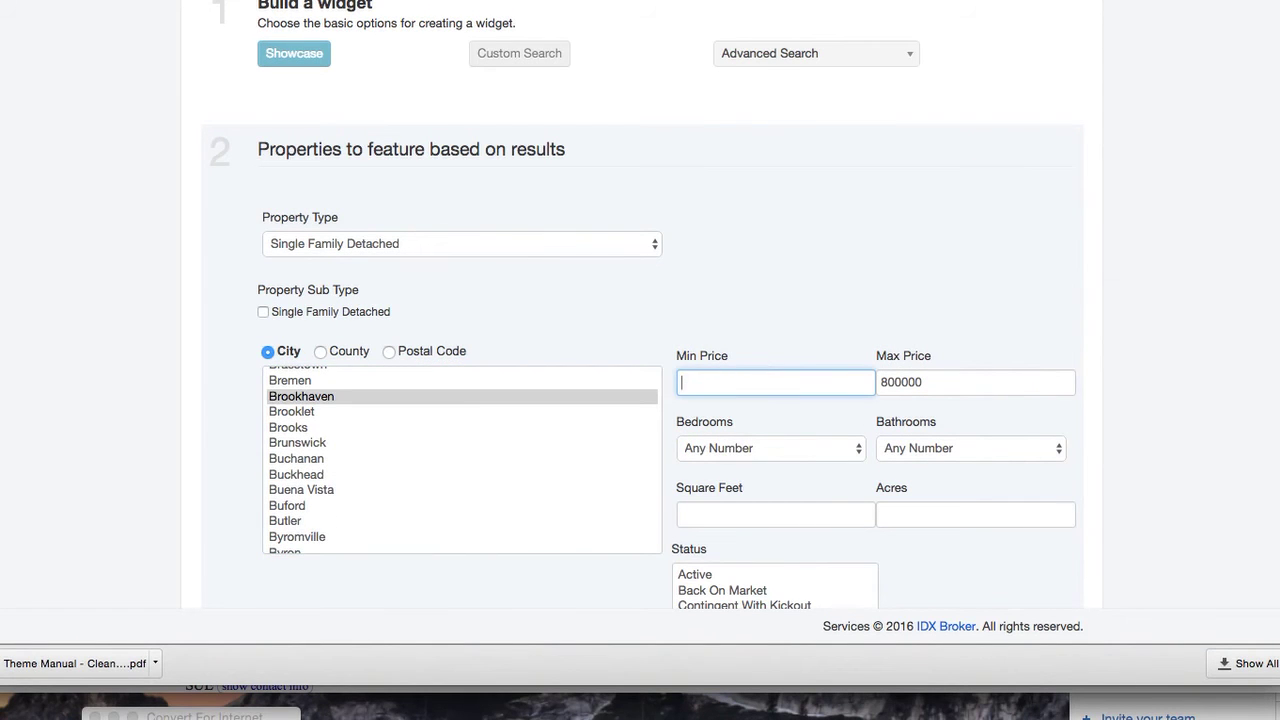
pyautogui.doubleClick(913, 383)
pyautogui.press('BackSpace')
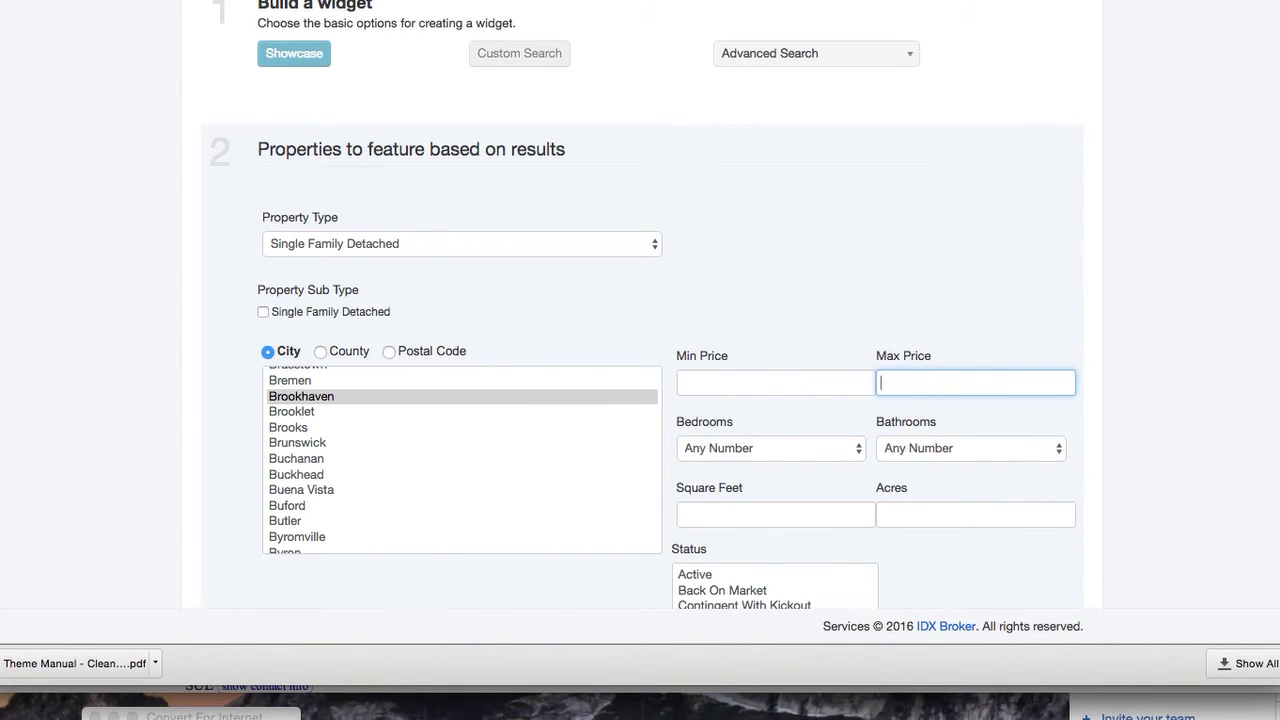
pyautogui.scroll(-5, 947, 480)
pyautogui.click(951, 428)
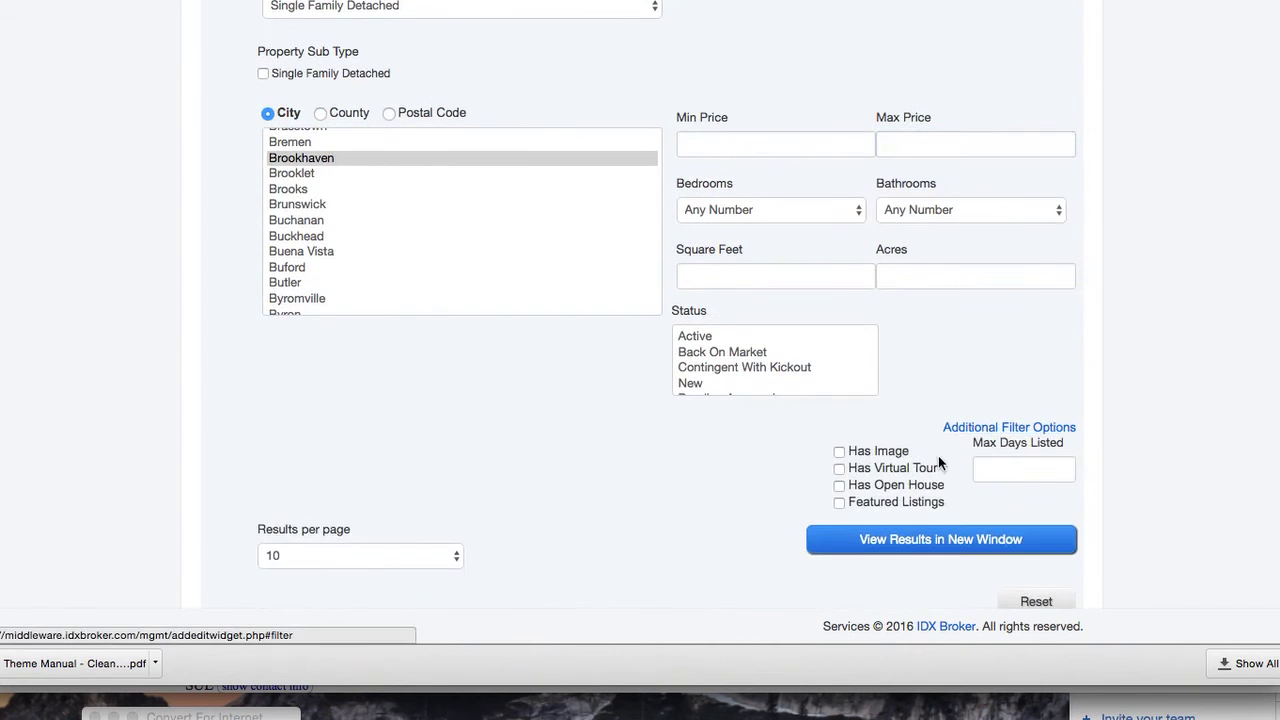
# Make it responsive, name it Brookhaven Listings, use four columns, build it, and select the embed code
pyautogui.scroll(-15, 1076, 506)
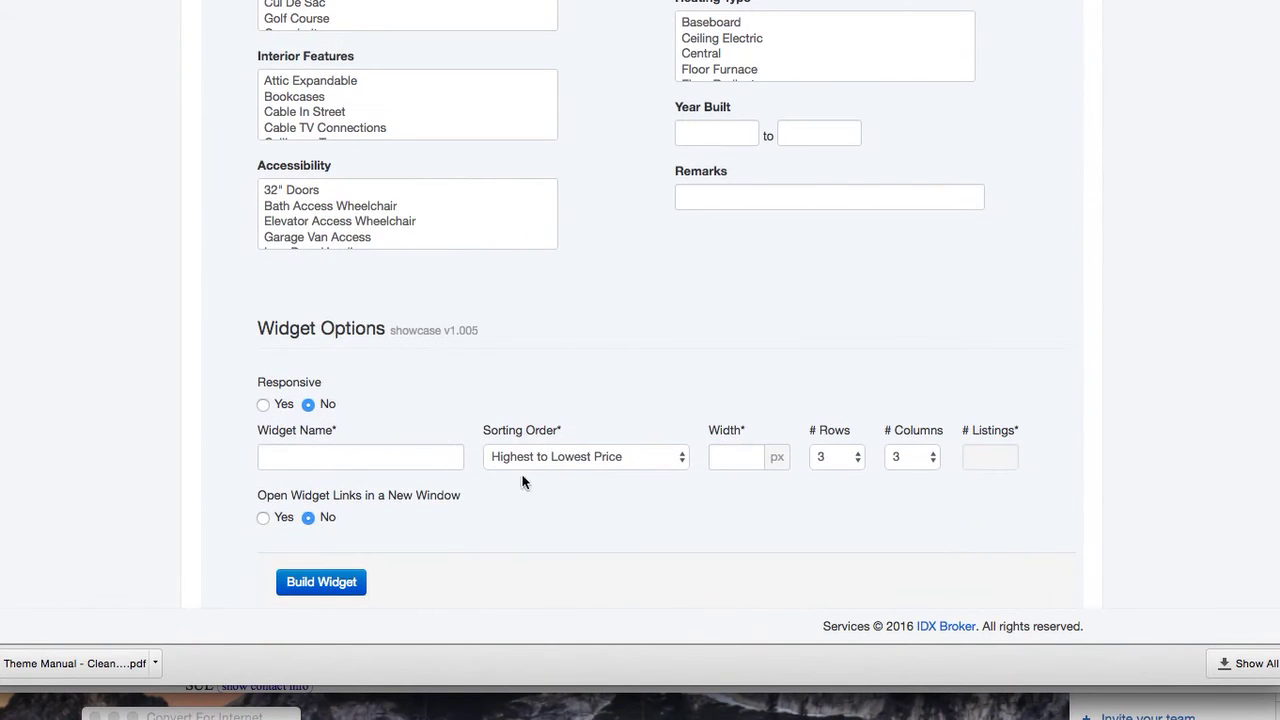
pyautogui.click(263, 407)
pyautogui.click(302, 455)
pyautogui.write('Brookhaven Listings')
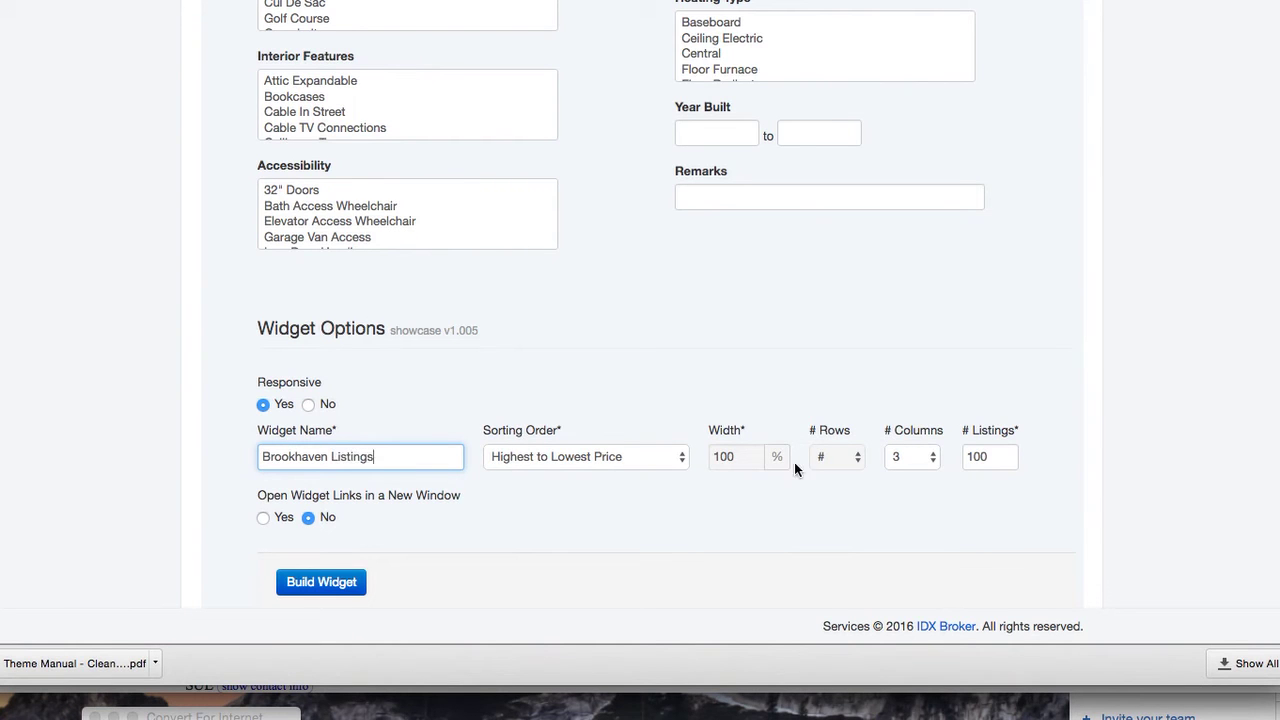
pyautogui.click(912, 456)
pyautogui.click(385, 568)
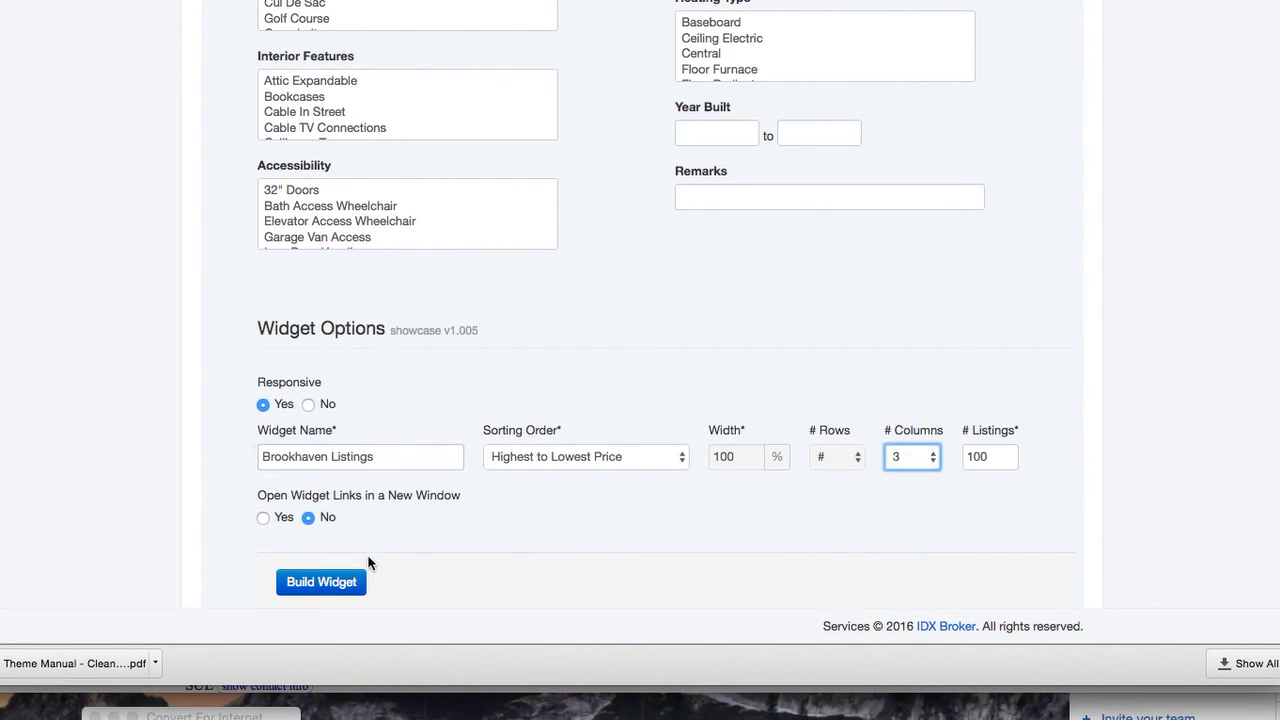
pyautogui.click(330, 590)
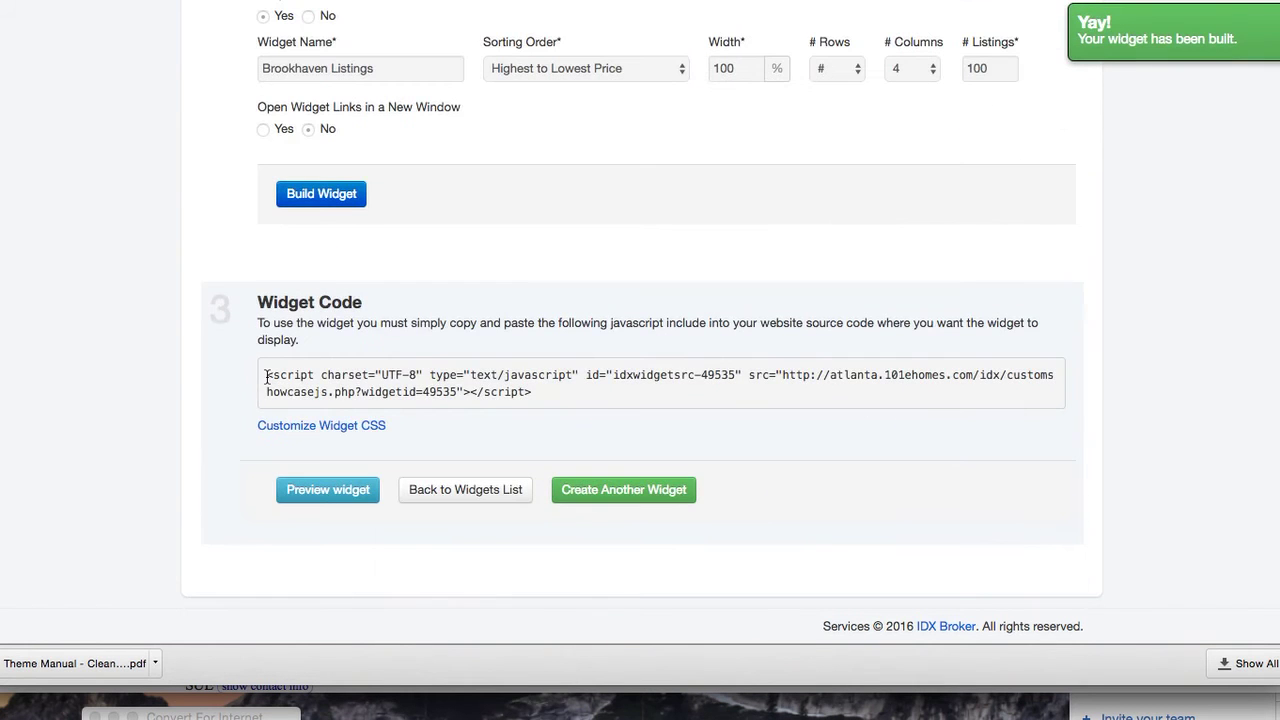
pyautogui.moveTo(267, 378); pyautogui.dragTo(540, 391)
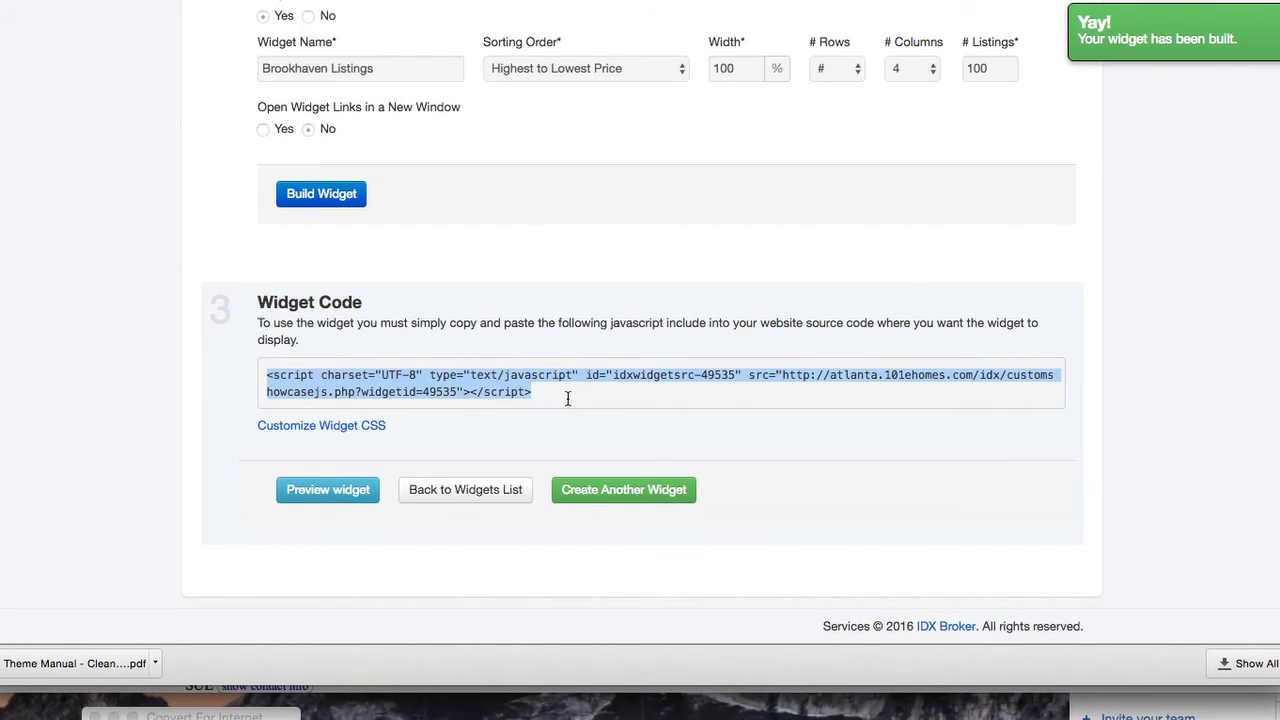
# Add an HTML module with the IDX widget script below Party and publish the page changes
pyautogui.press('super+Tab')
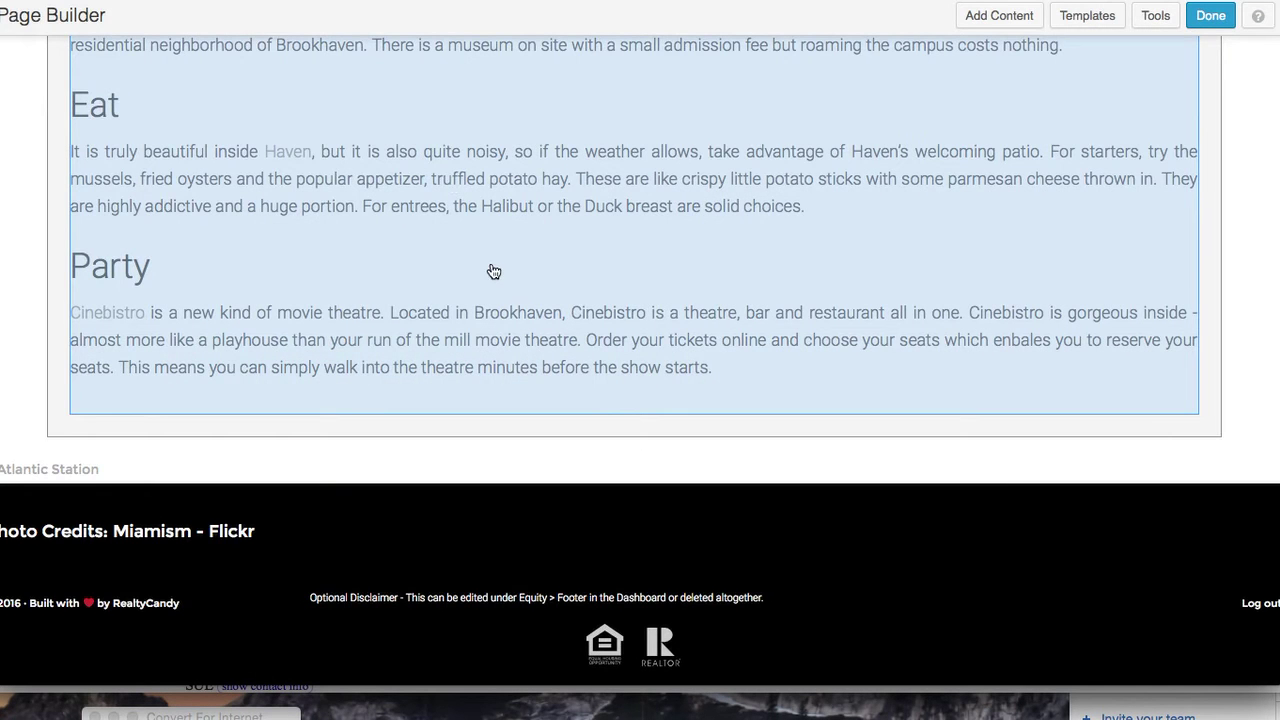
pyautogui.scroll(1, 491, 271)
pyautogui.click(1000, 17)
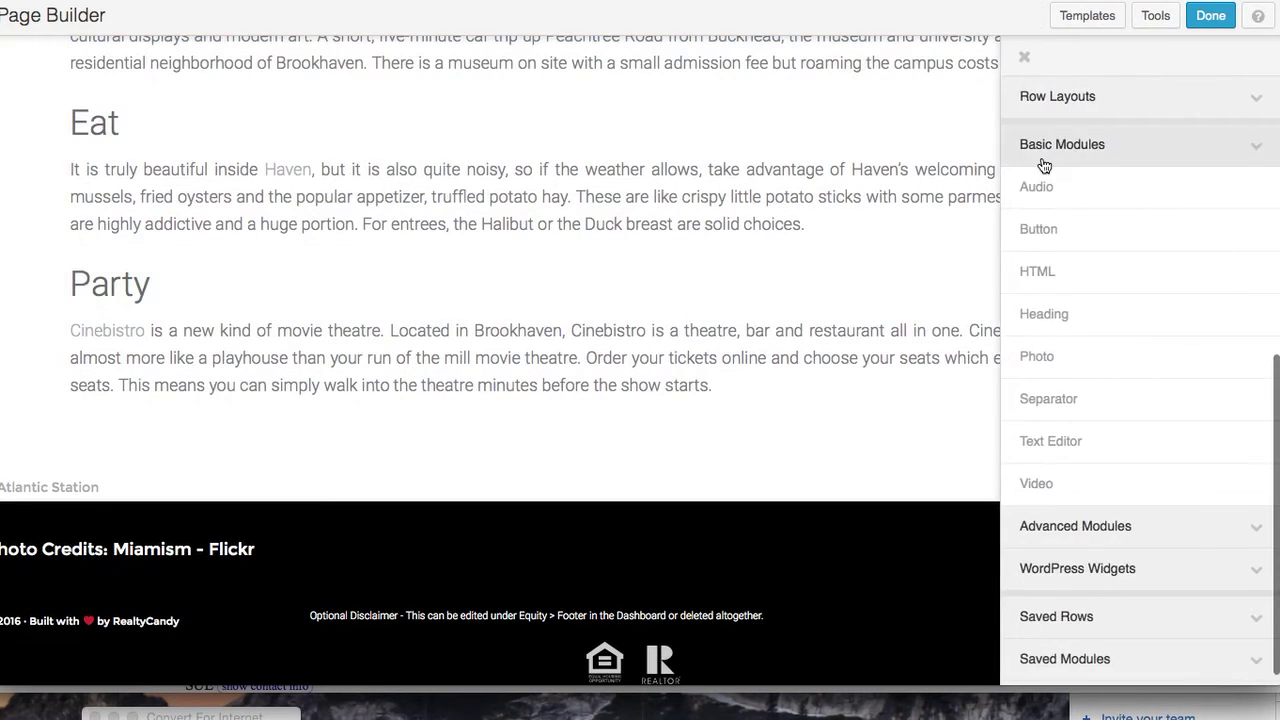
pyautogui.moveTo(1089, 266); pyautogui.dragTo(352, 542)
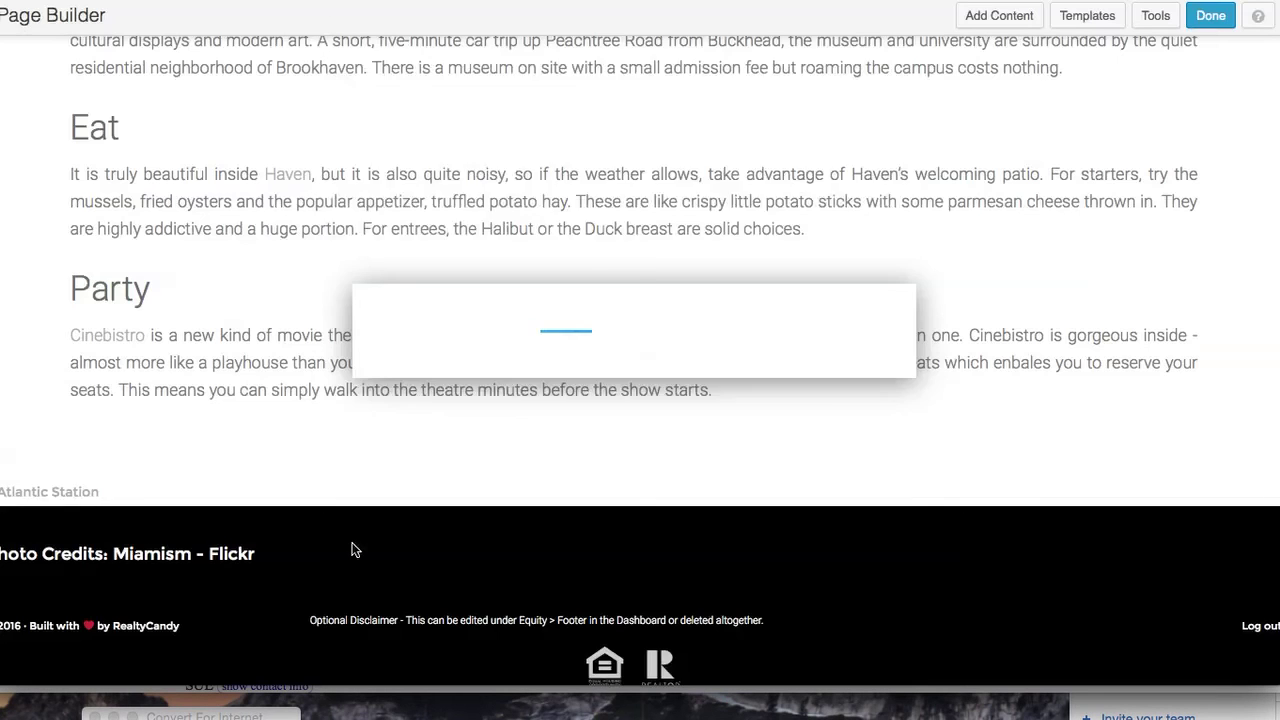
pyautogui.write('<script src="https://atlanta.101ehomes.com/idx/customshowcasejs.php?widgetid=49535"></script>')
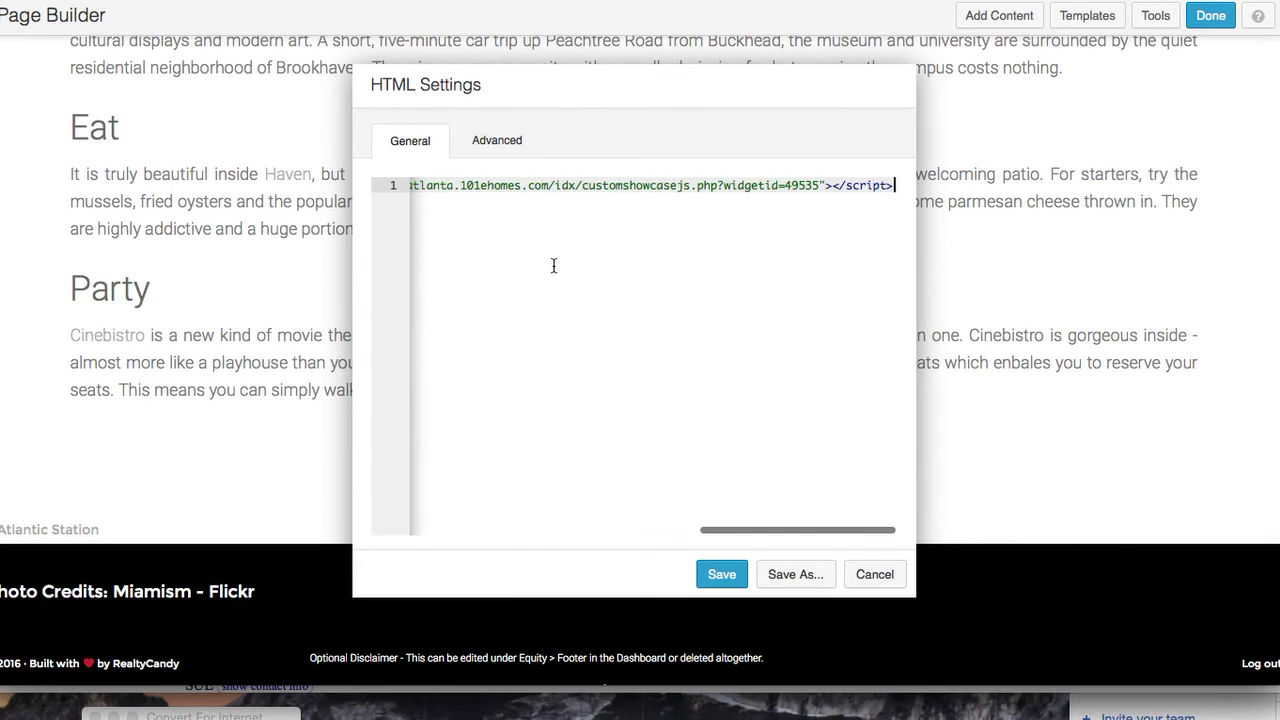
pyautogui.click(720, 577)
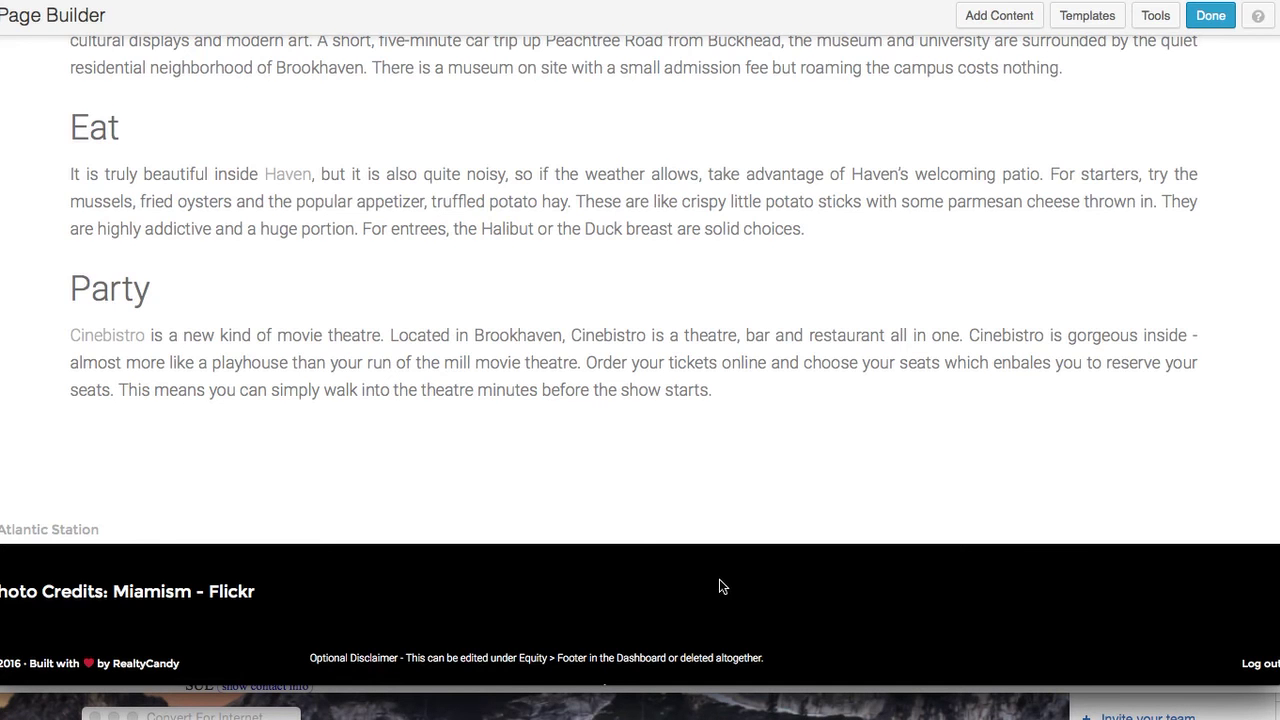
pyautogui.click(1210, 15)
pyautogui.click(632, 300)
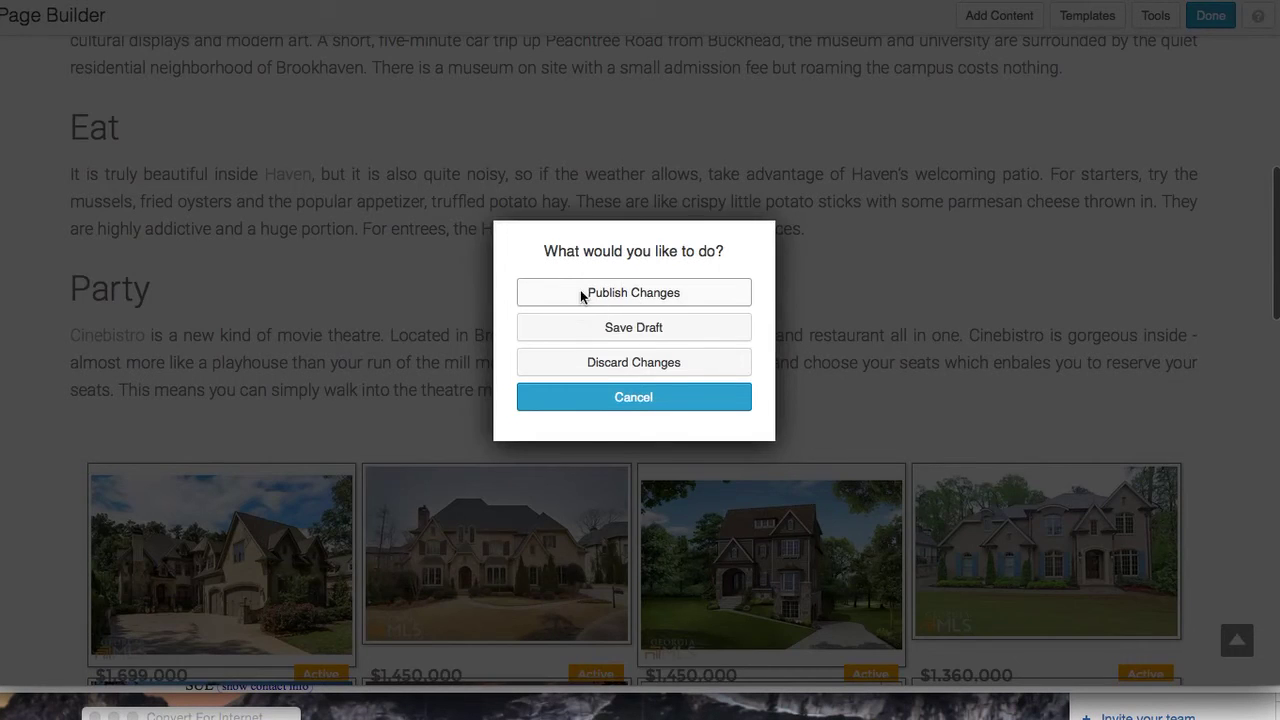
# Scroll through the live Brookhaven page to review its listings grid, then bring up the admin bar's New menu
pyautogui.scroll(-5, 738, 330)
pyautogui.scroll(-10, 740, 330)
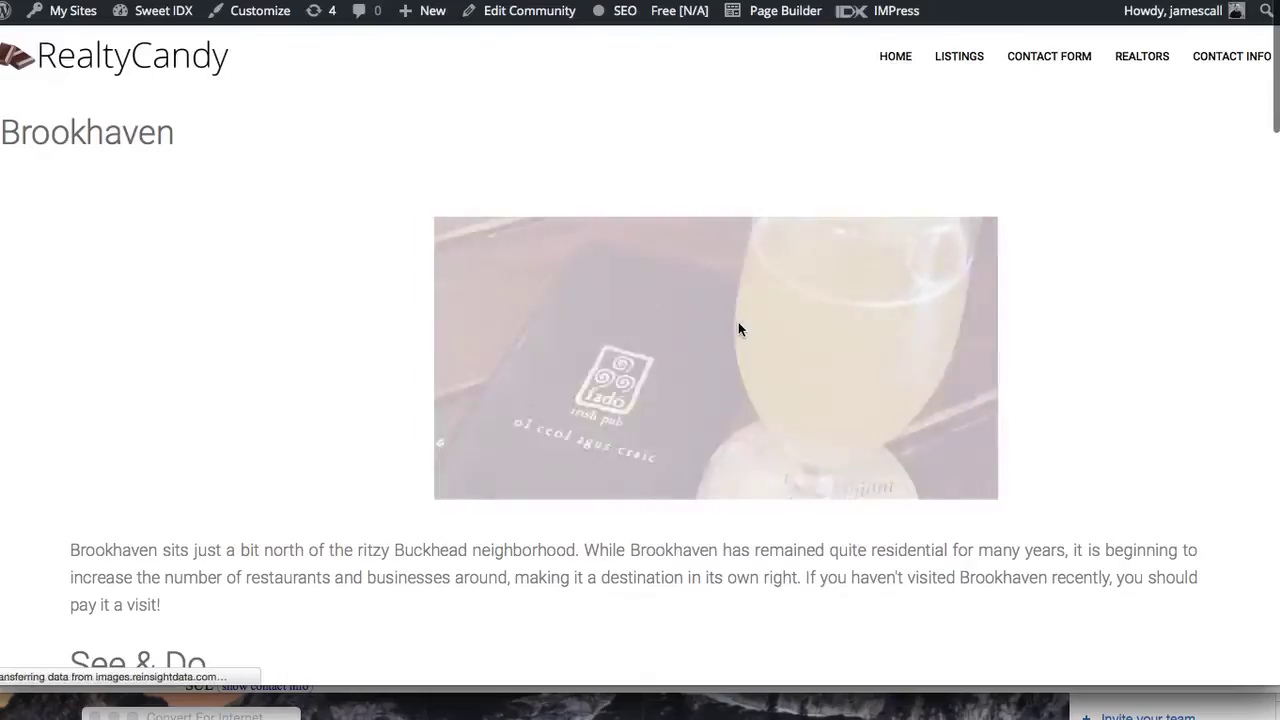
pyautogui.scroll(-6, 738, 323)
pyautogui.scroll(-15, 738, 322)
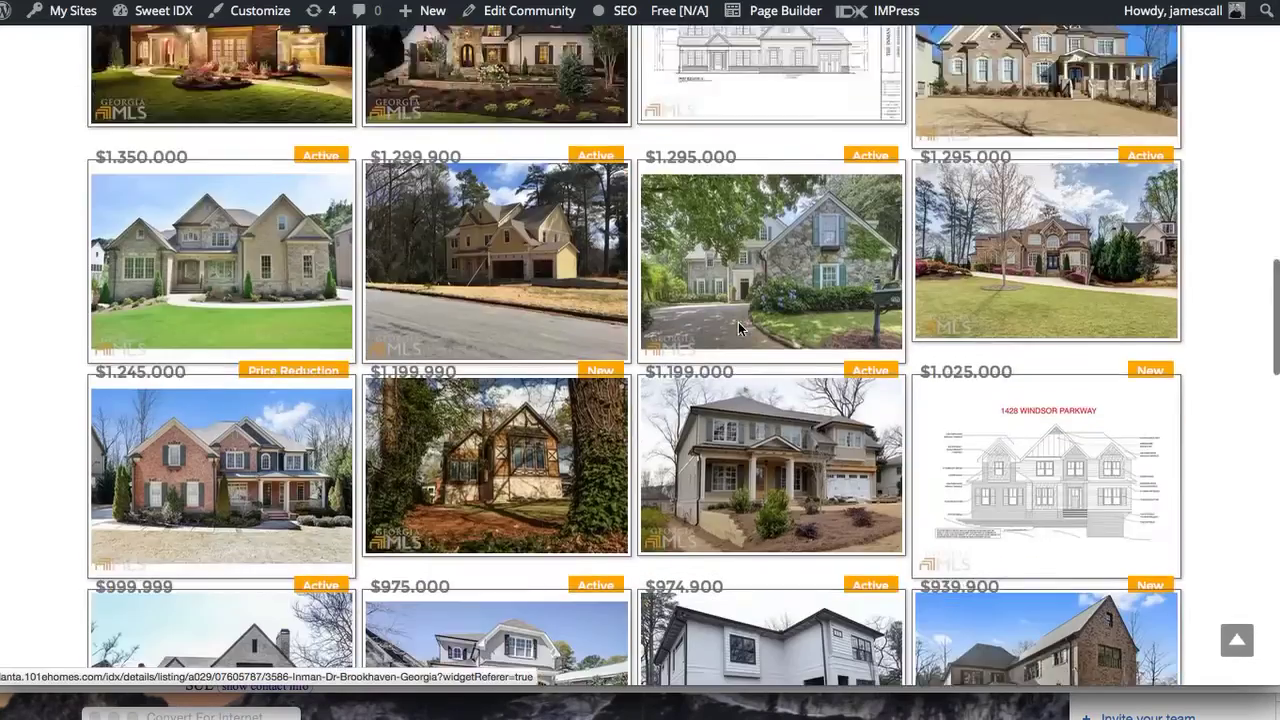
pyautogui.scroll(-8, 740, 330)
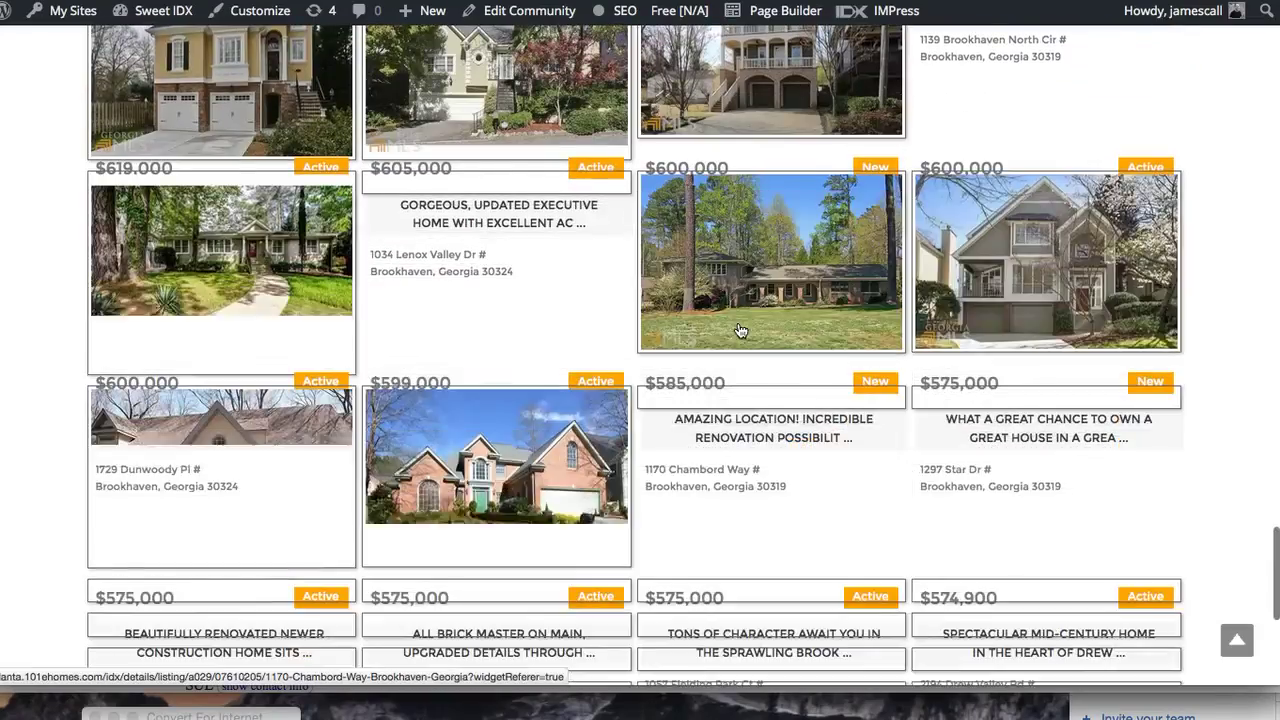
pyautogui.scroll(-5, 740, 330)
pyautogui.scroll(-5, 739, 326)
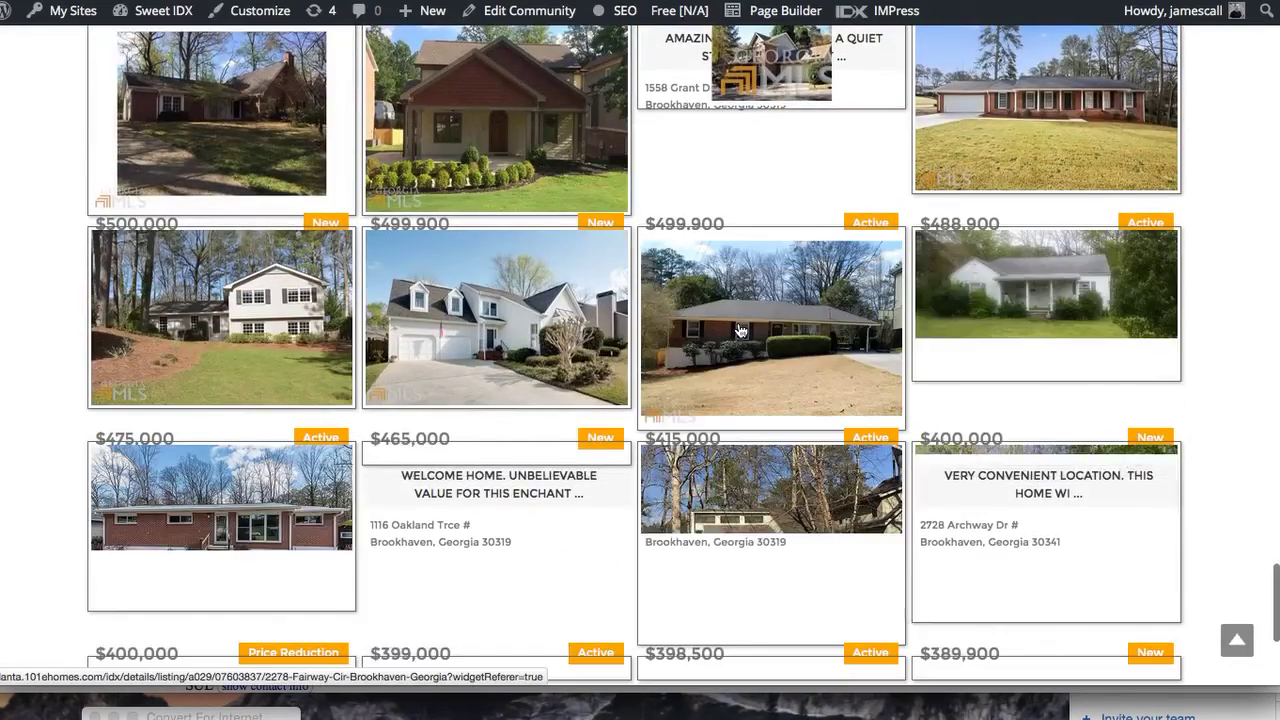
pyautogui.scroll(-6, 740, 330)
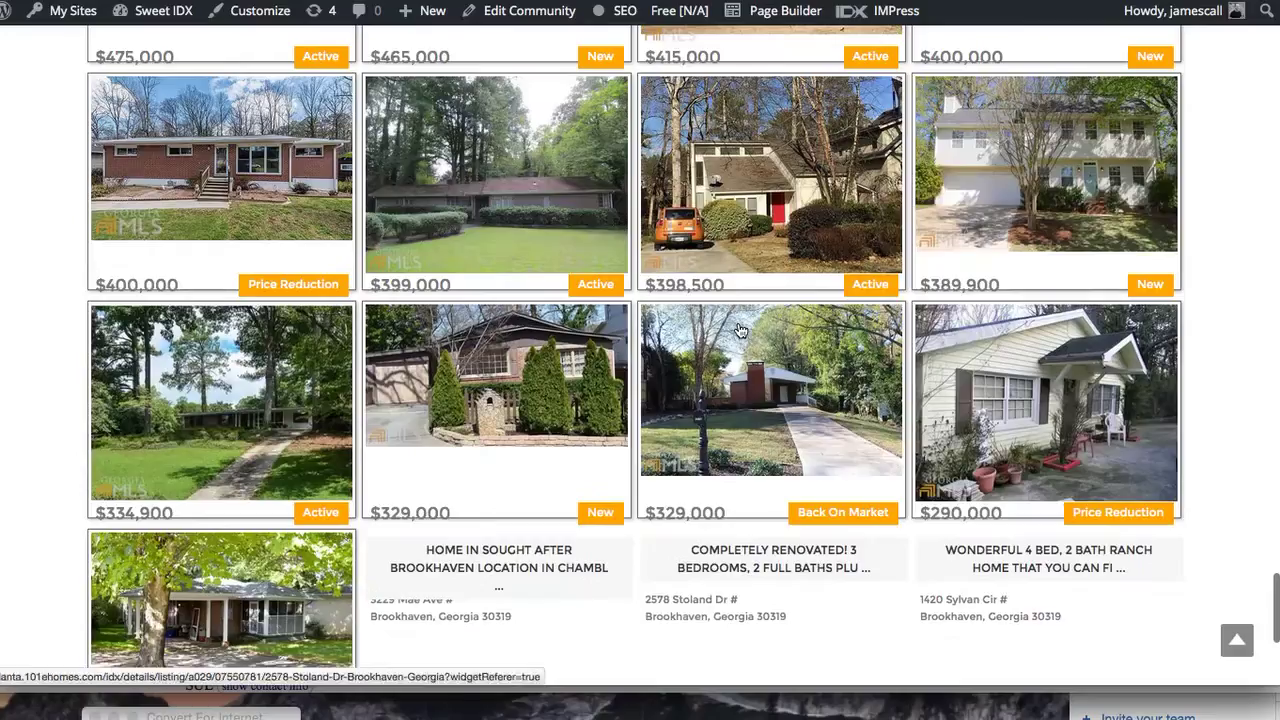
pyautogui.scroll(-3, 740, 330)
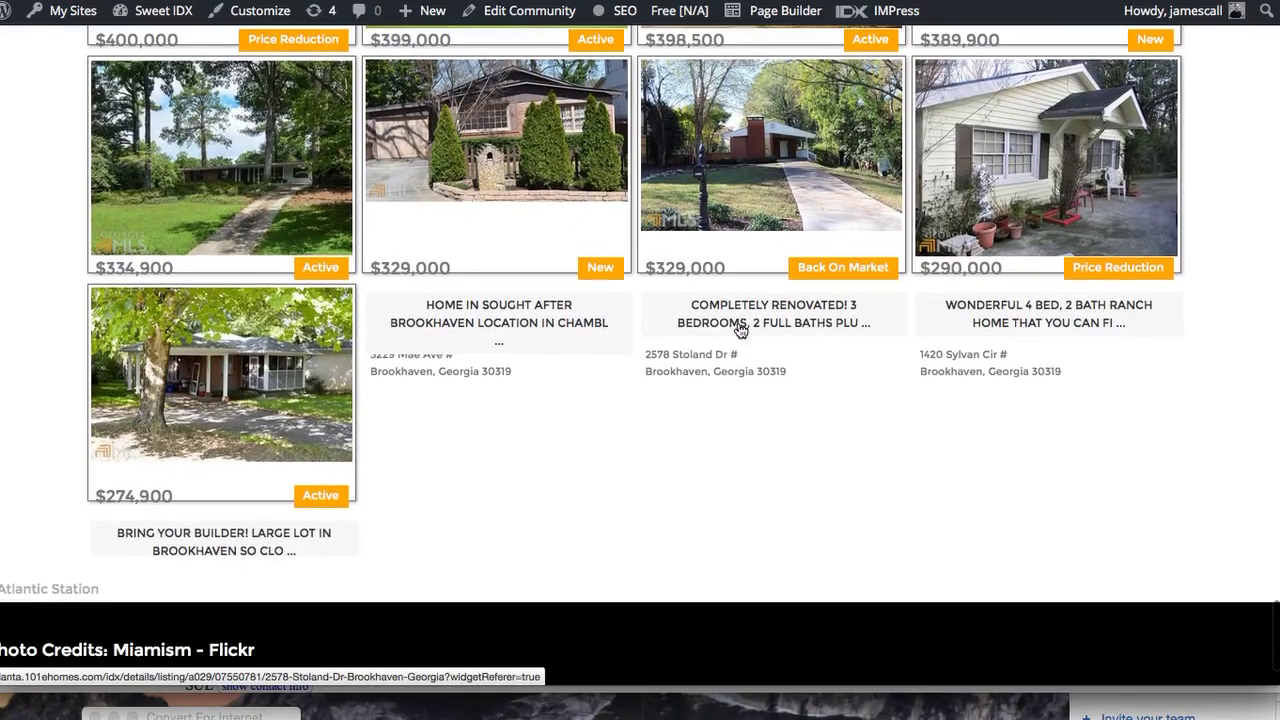
pyautogui.scroll(20, 565, 270)
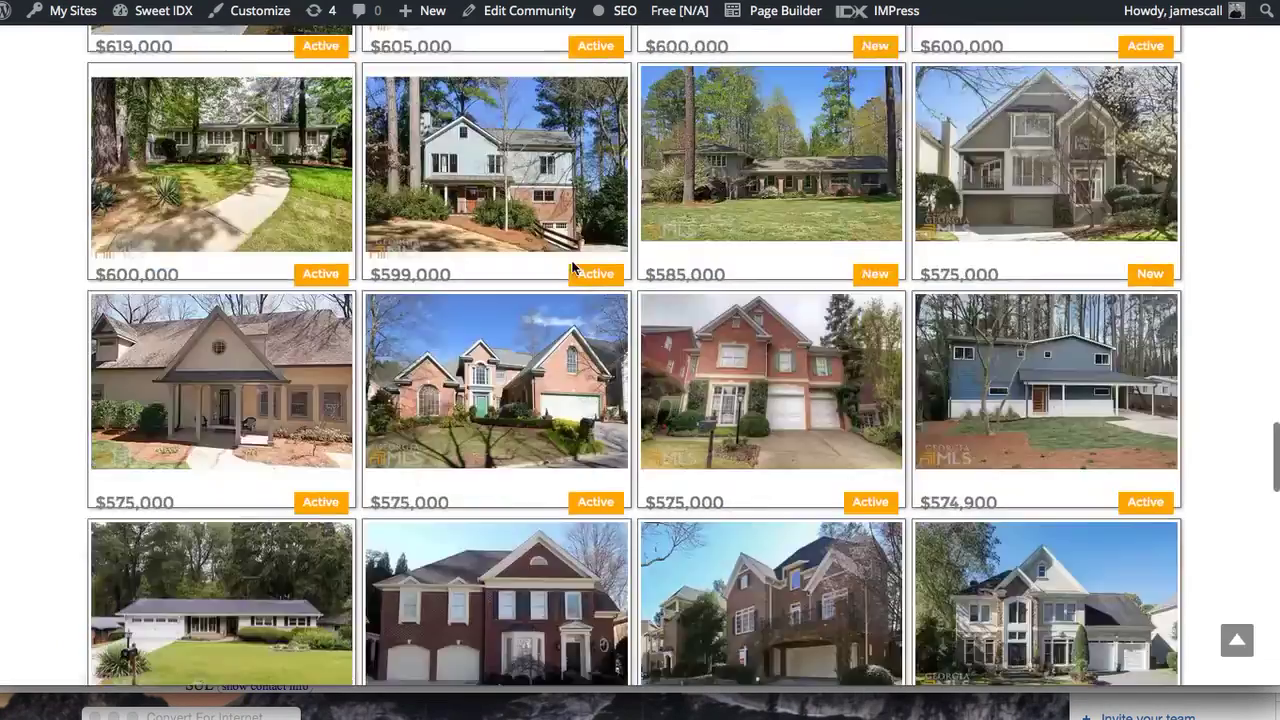
pyautogui.scroll(-15, 573, 265)
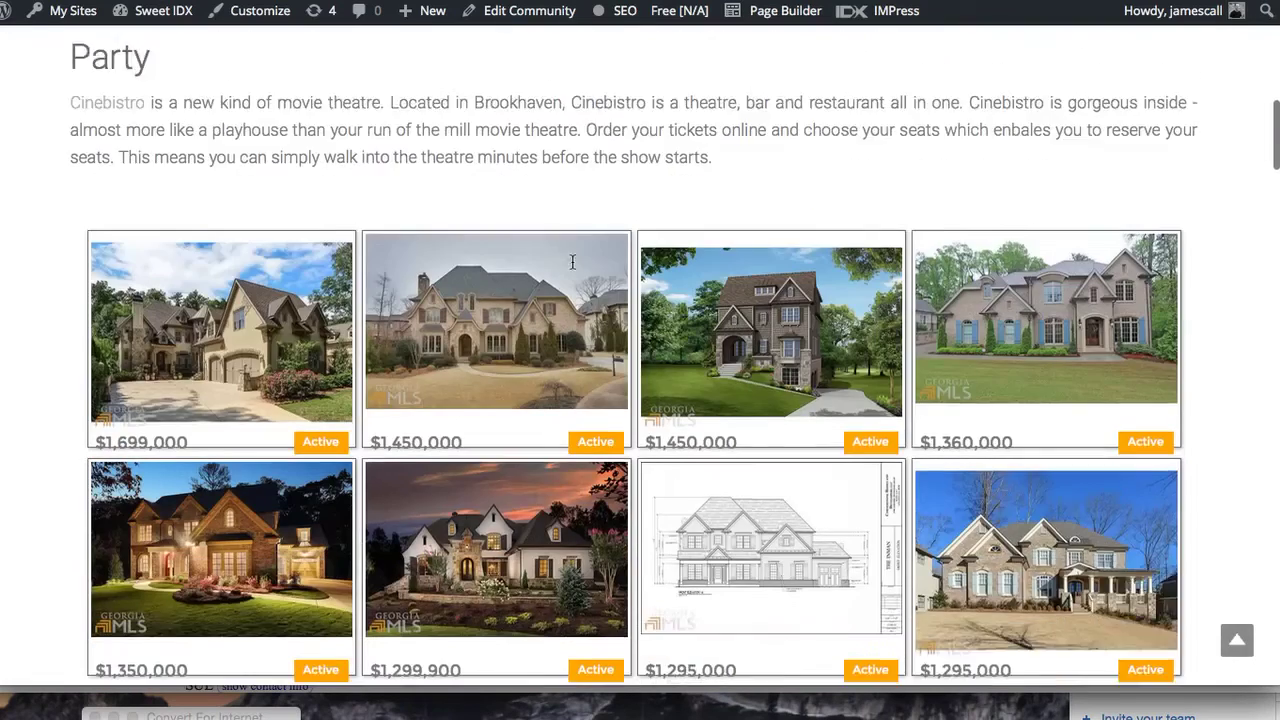
pyautogui.scroll(10, 575, 268)
pyautogui.scroll(5, 575, 269)
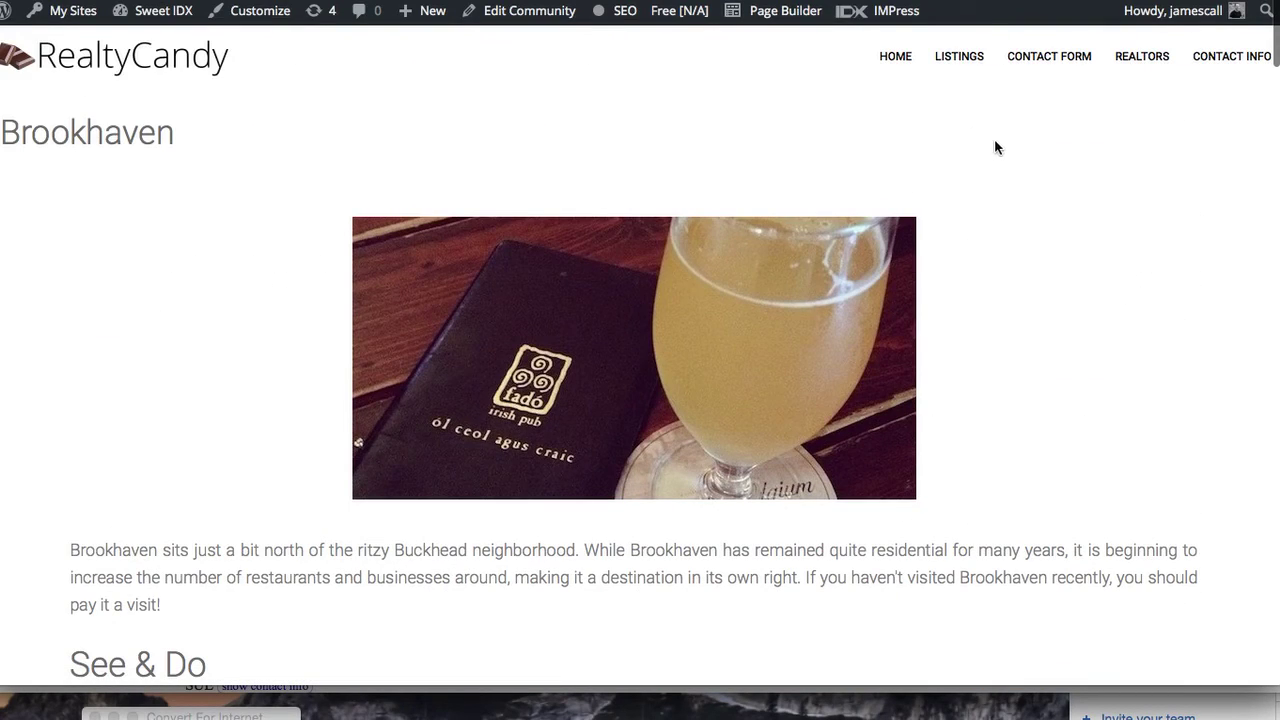
pyautogui.moveTo(422, 11)
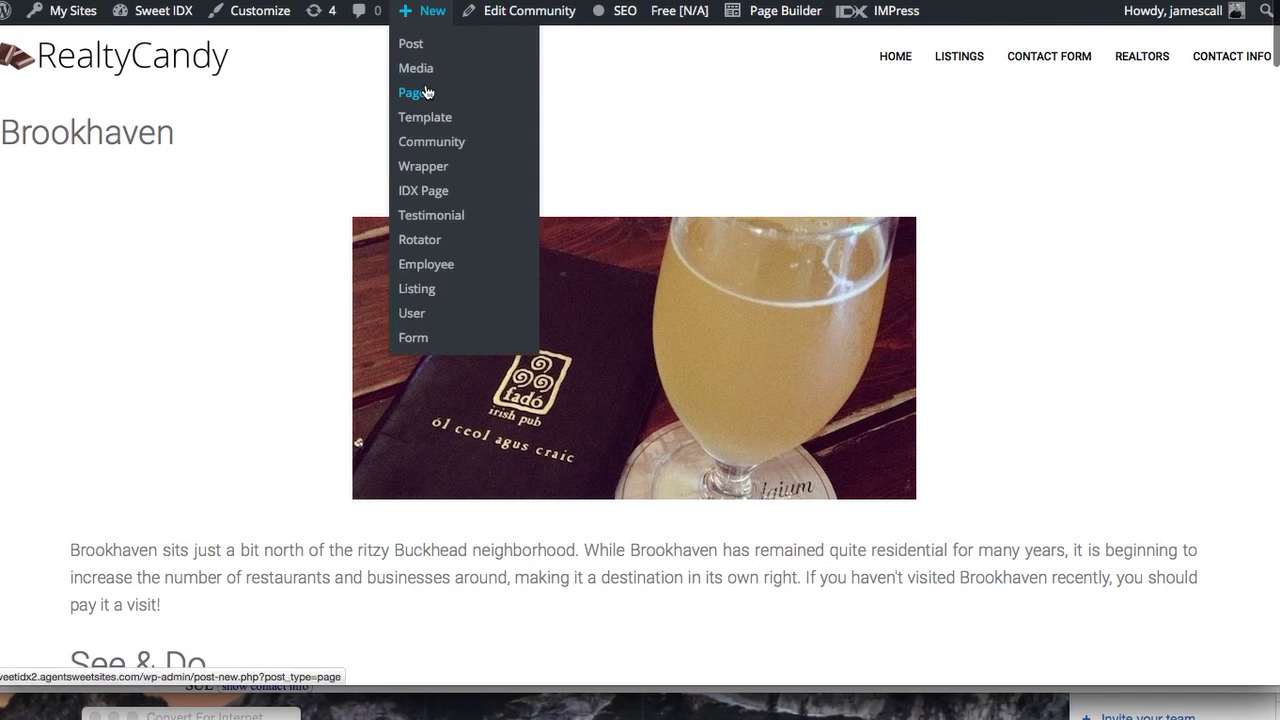
# Save a Buckhead community draft featuring dining-cosco.jpg, captioned Buckhead, alt text Buckhead lifestyle
pyautogui.click(772, 11)
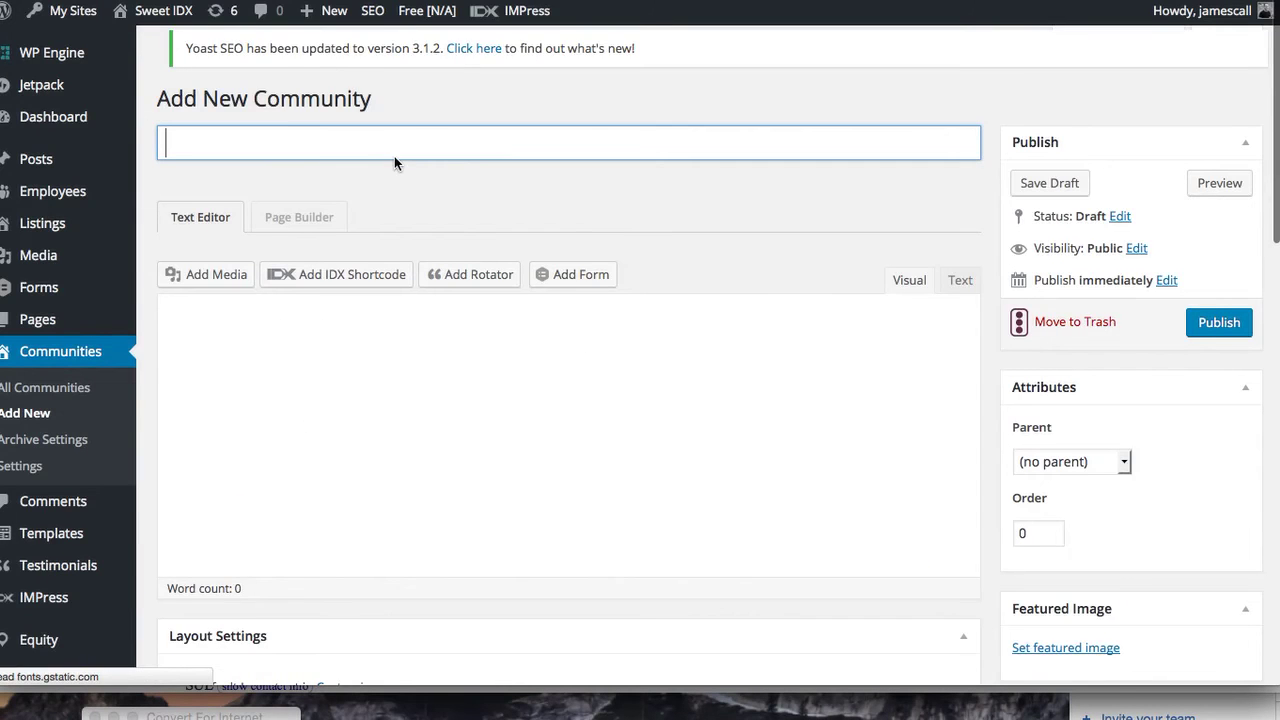
pyautogui.write('Buckhead')
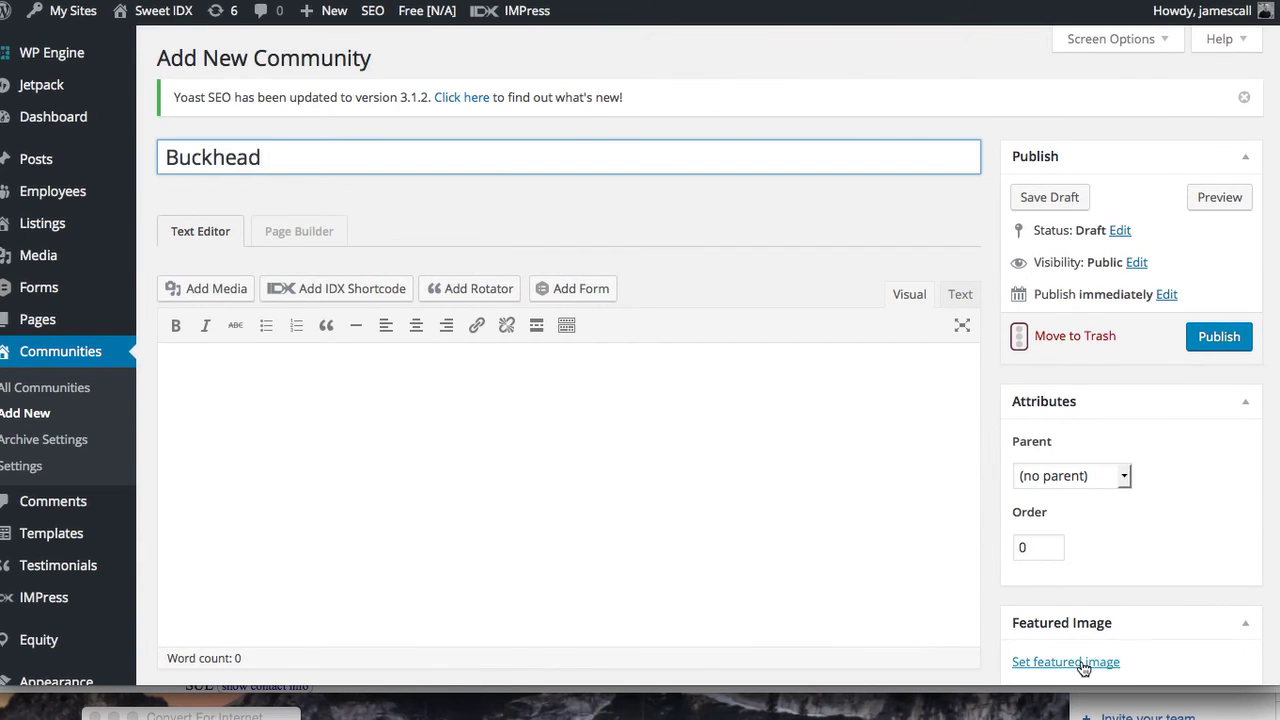
pyautogui.click(1088, 662)
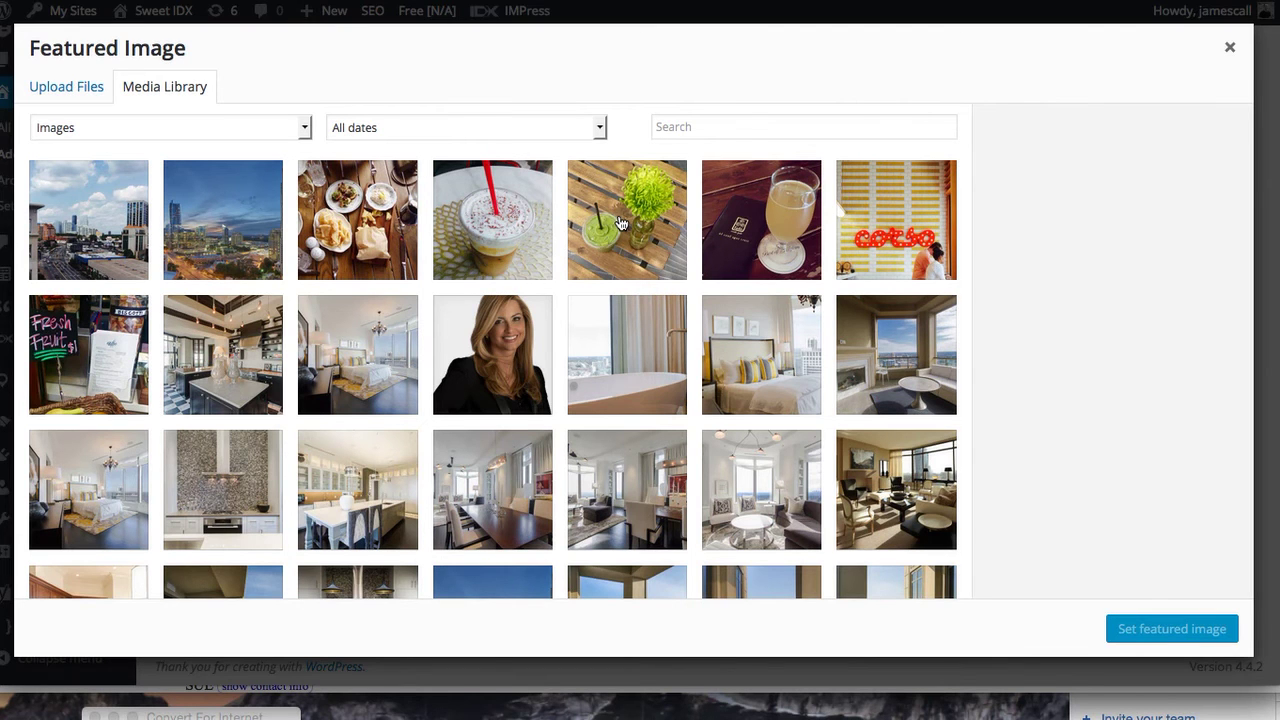
pyautogui.click(890, 206)
pyautogui.click(1102, 449)
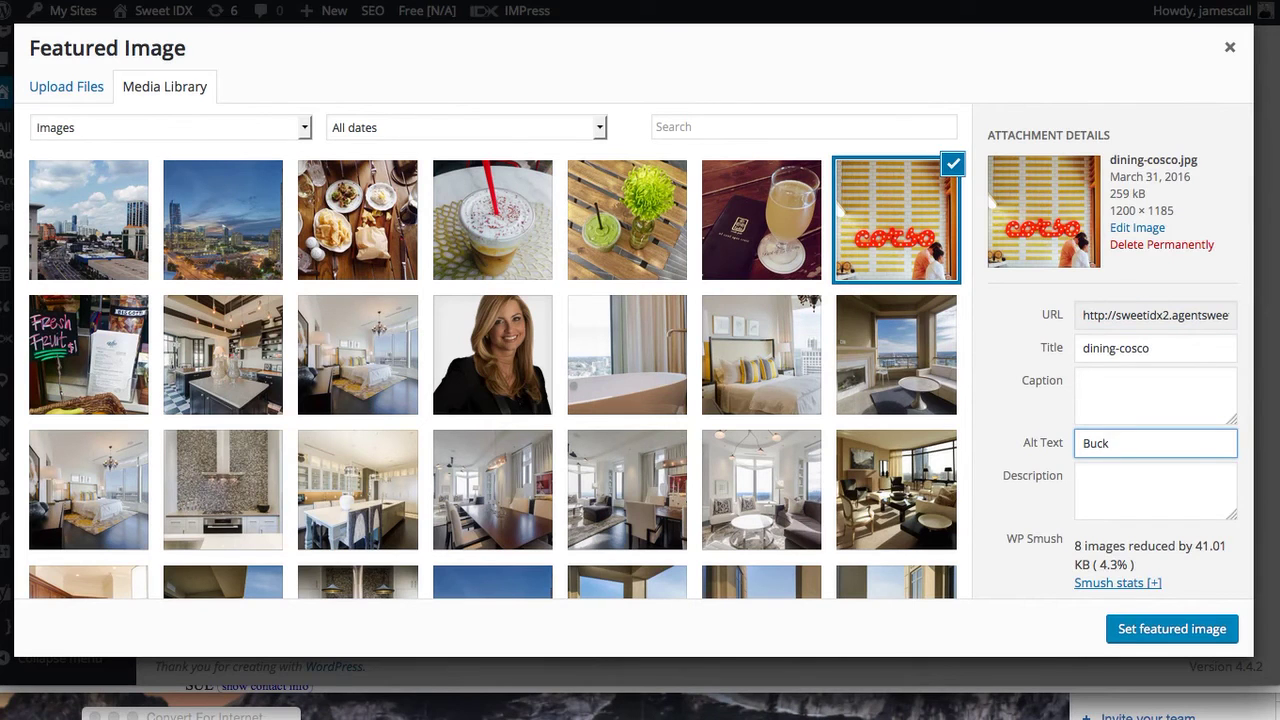
pyautogui.click(1109, 392)
pyautogui.write('Buckhead')
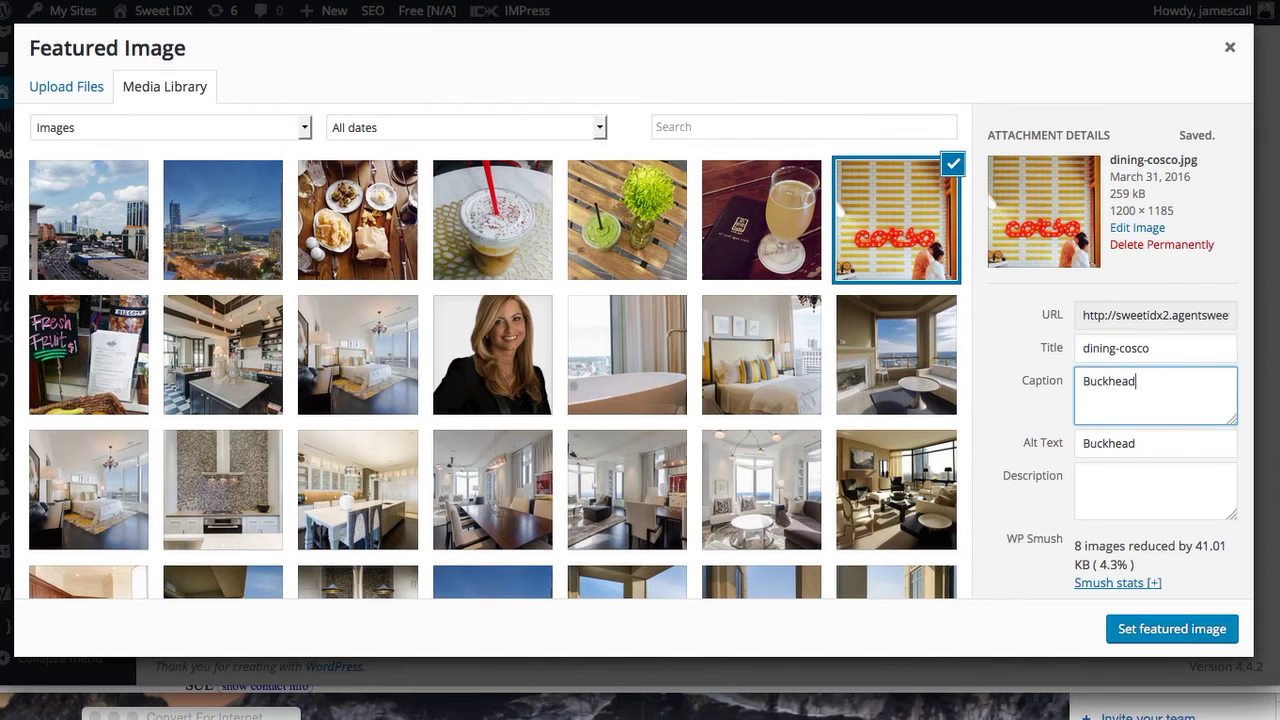
pyautogui.click(1182, 442)
pyautogui.write('lifestyle')
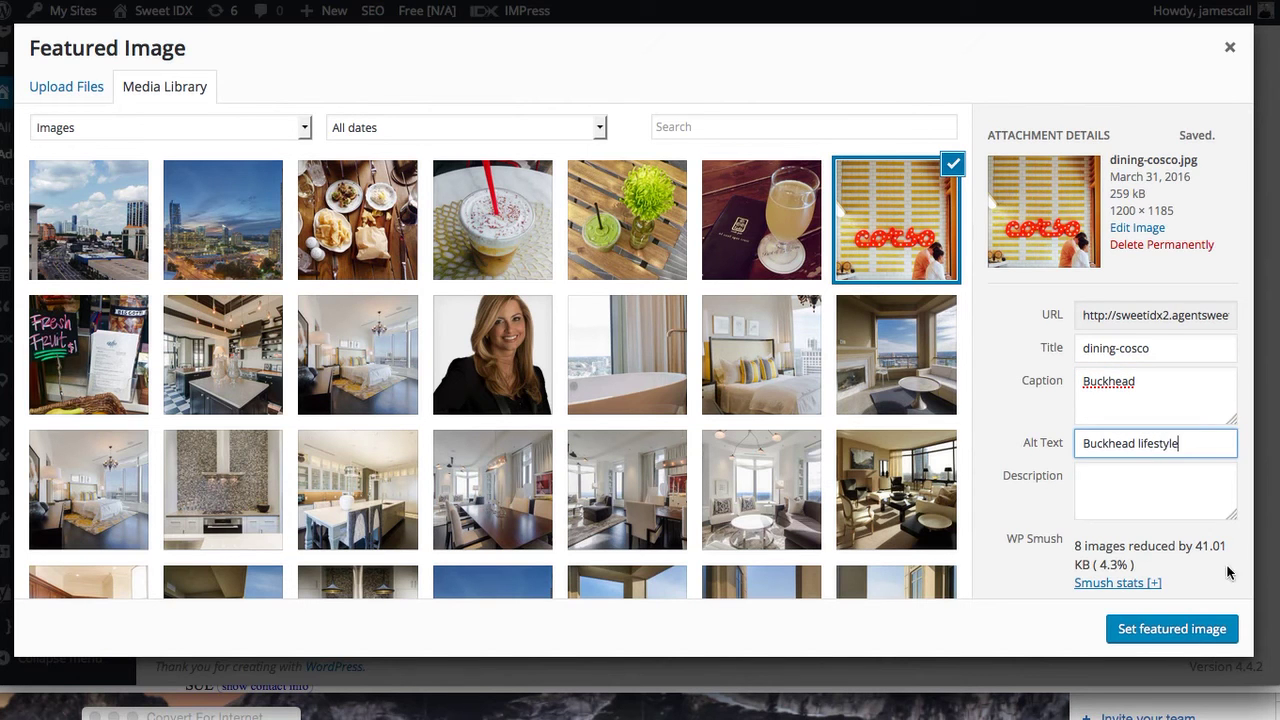
pyautogui.click(1174, 629)
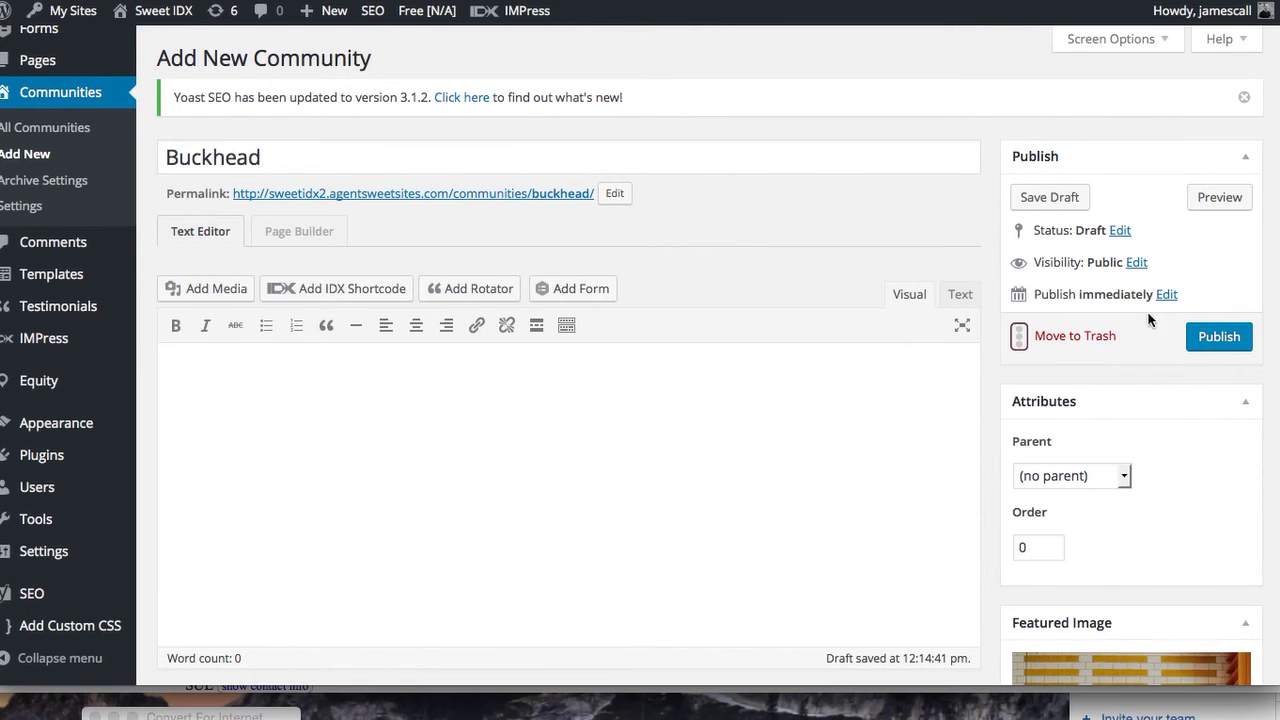
pyautogui.click(1060, 199)
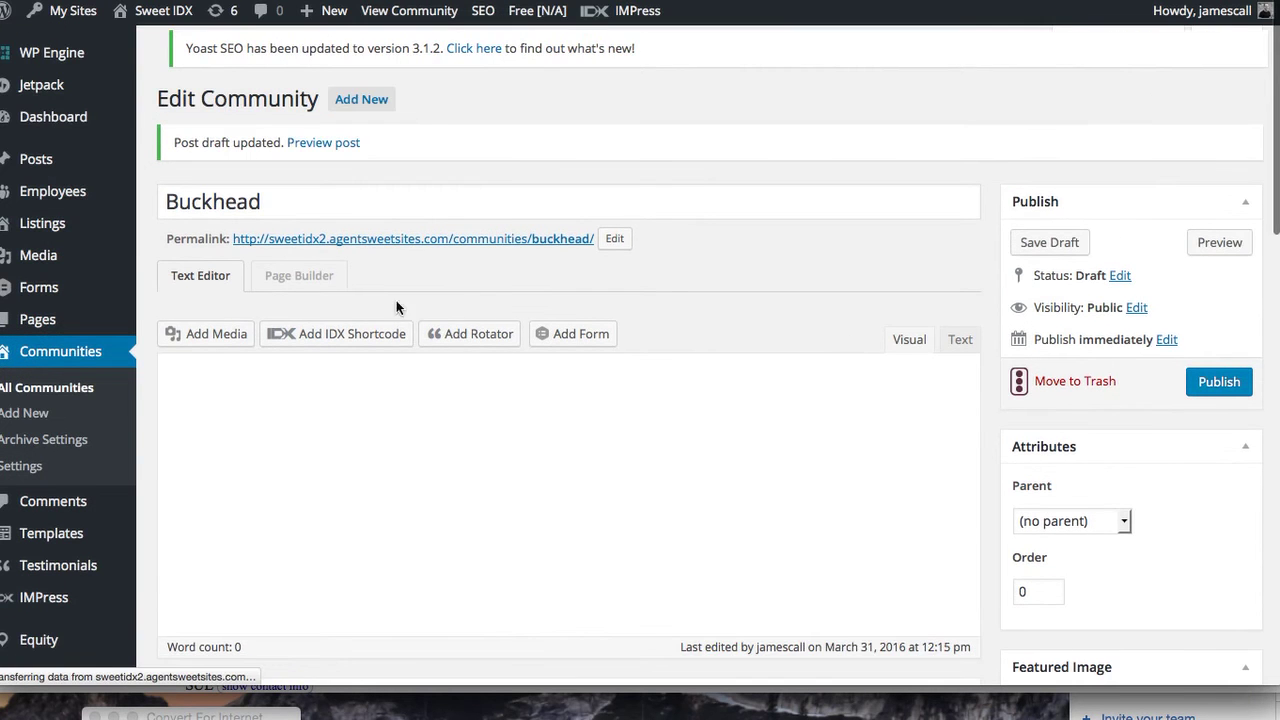
# Open Buckhead in the Page Builder with an empty layout and add a dining-cosco Photo module
pyautogui.click(299, 284)
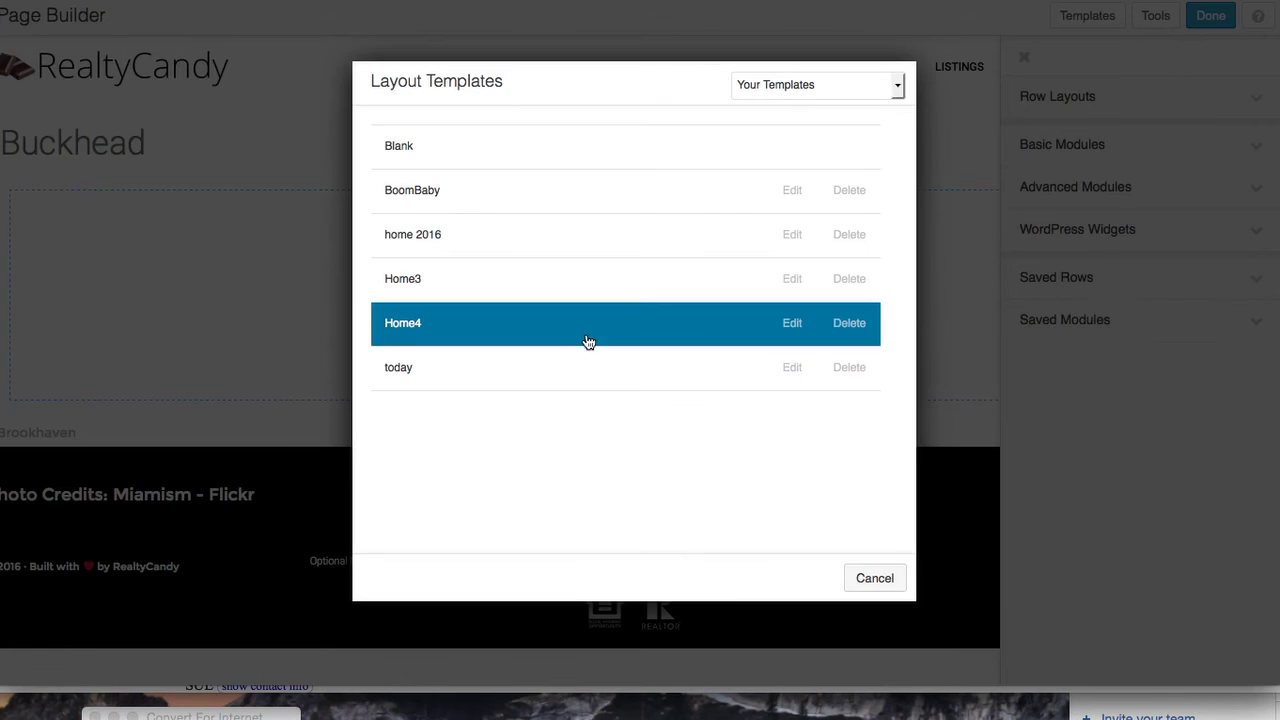
pyautogui.click(554, 172)
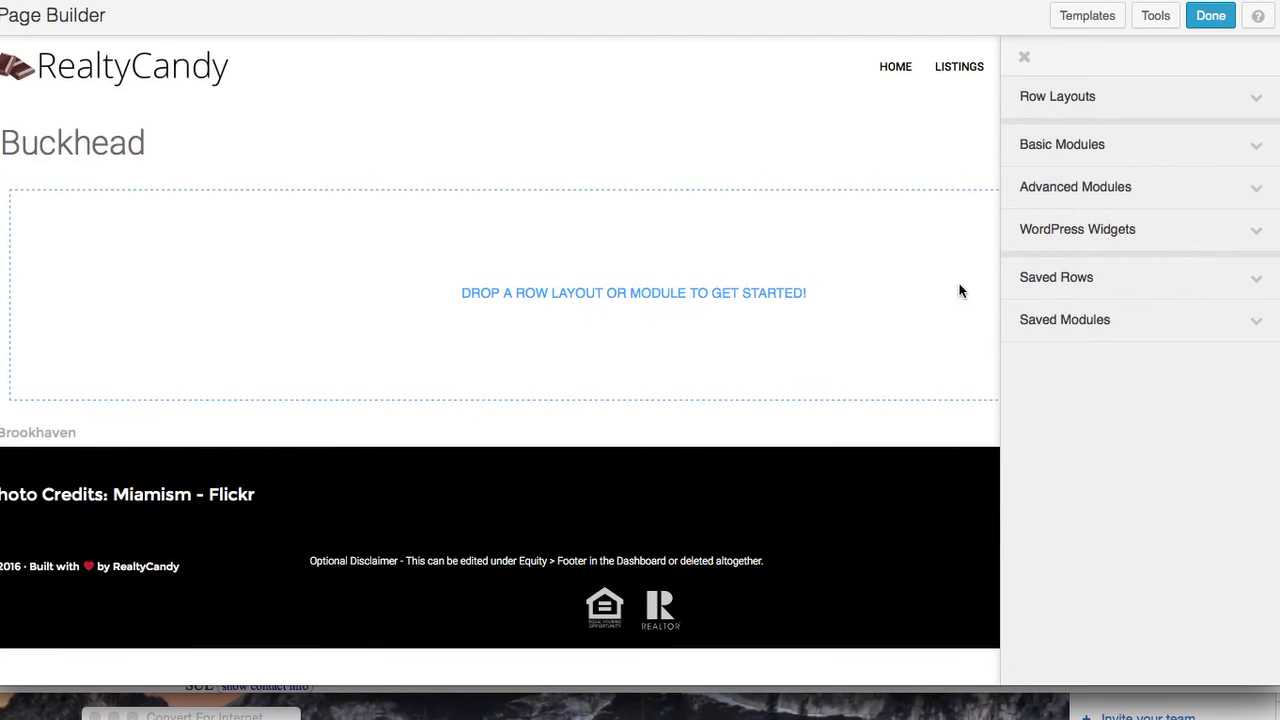
pyautogui.click(1258, 145)
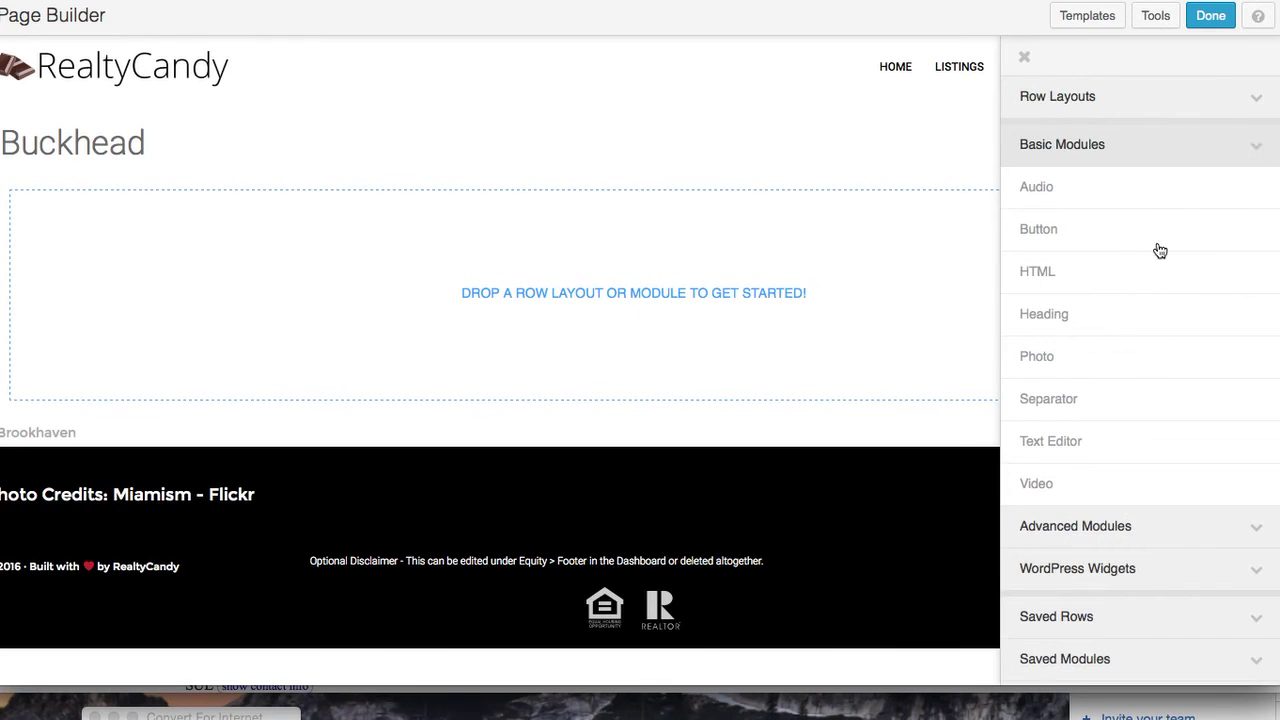
pyautogui.moveTo(1125, 348); pyautogui.dragTo(484, 255)
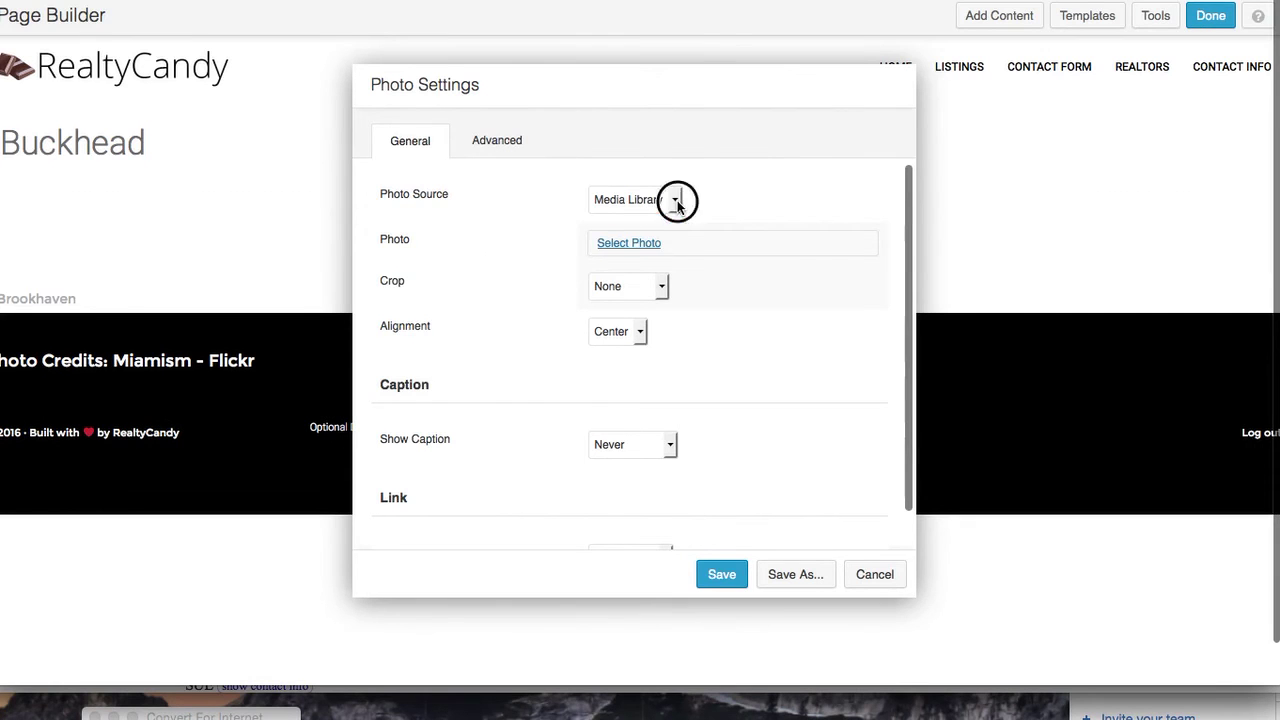
pyautogui.click(677, 201)
pyautogui.click(734, 203)
pyautogui.click(631, 244)
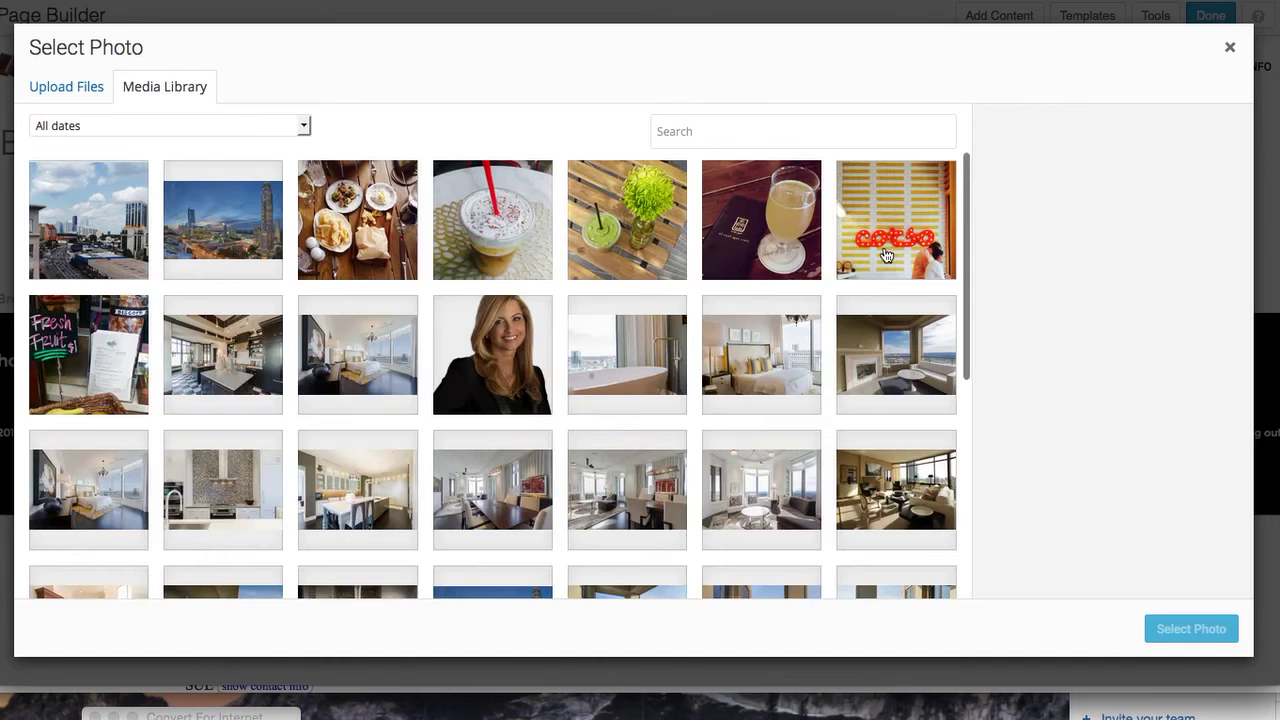
pyautogui.click(866, 252)
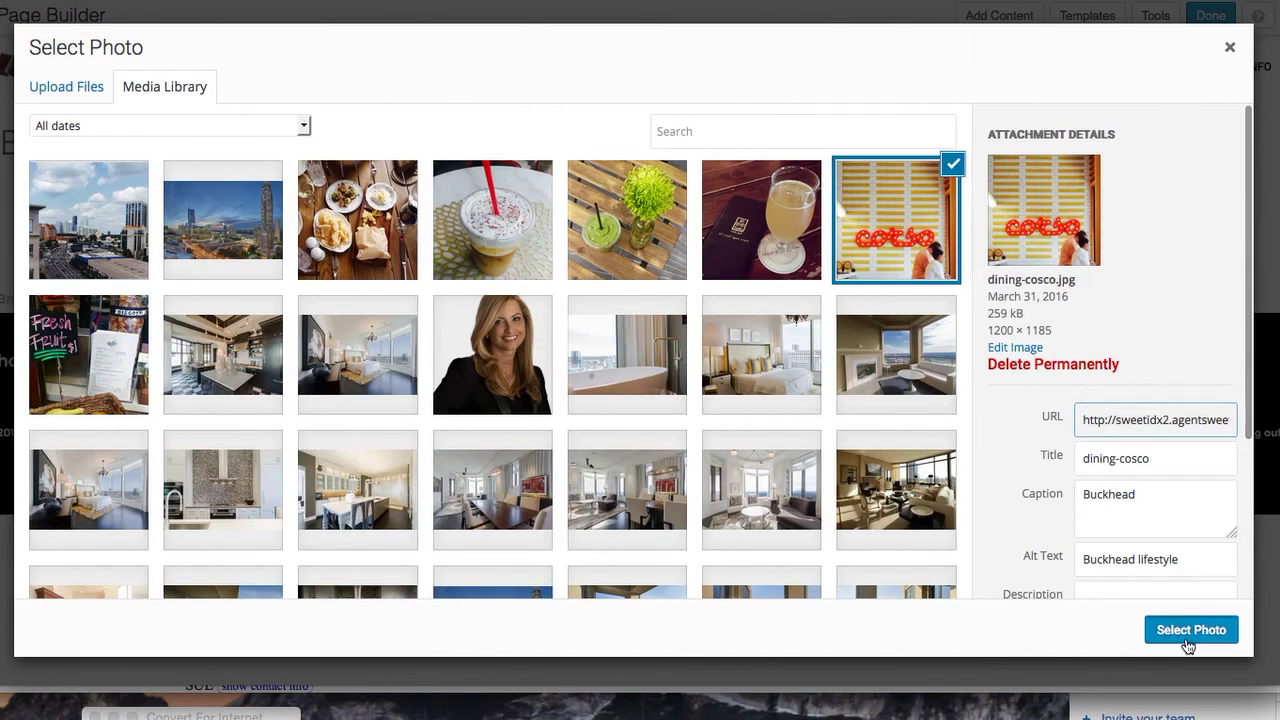
pyautogui.click(1184, 632)
# Try a Panorama crop at full size, then cancel the photo module without saving
pyautogui.click(661, 337)
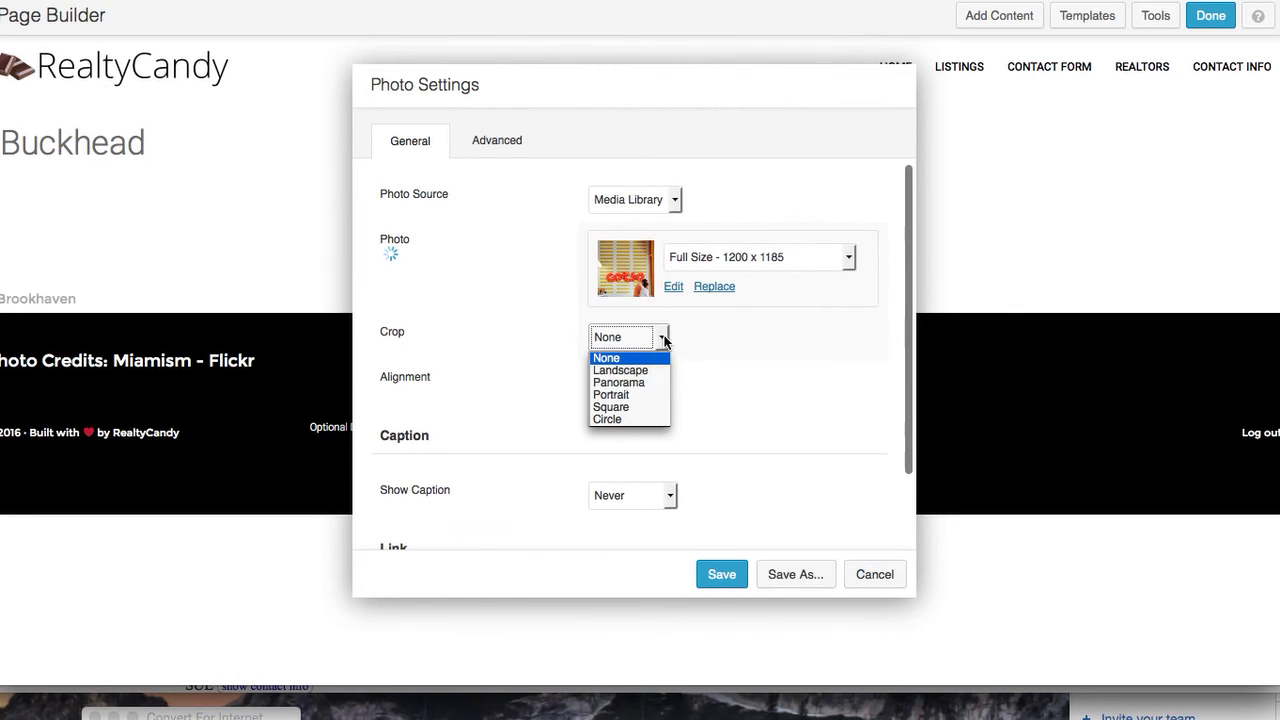
pyautogui.click(651, 384)
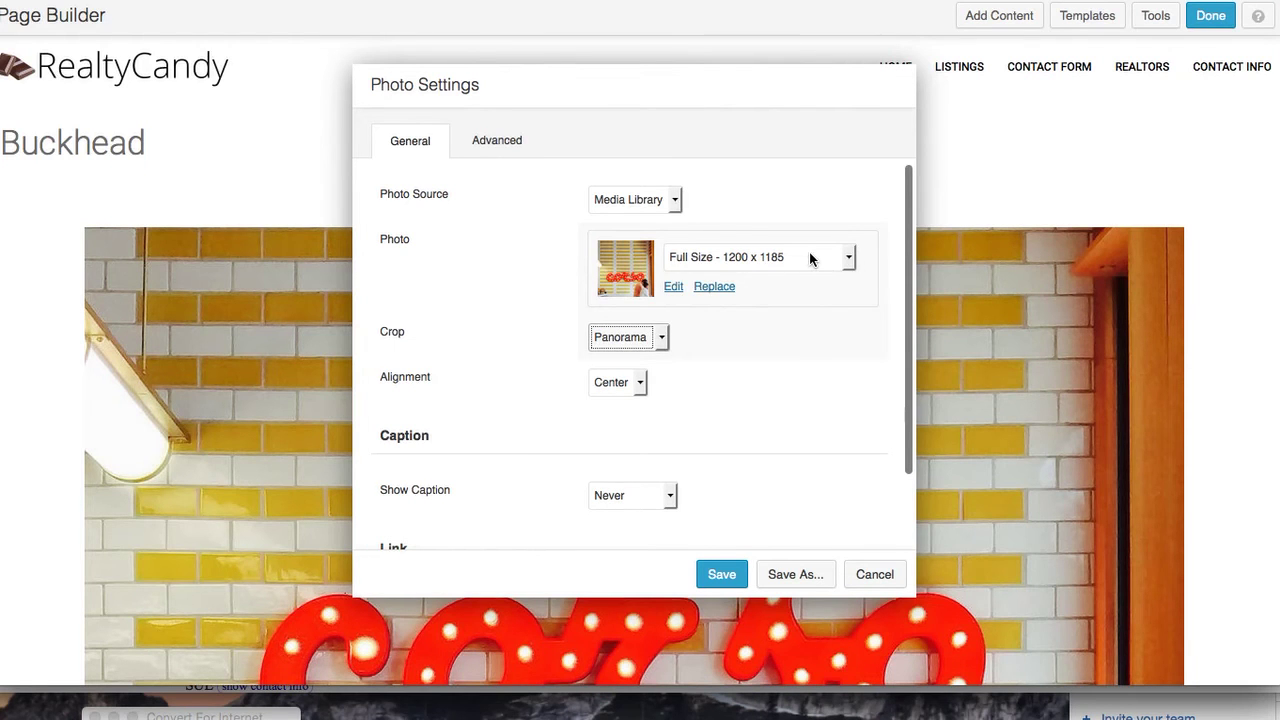
pyautogui.click(849, 259)
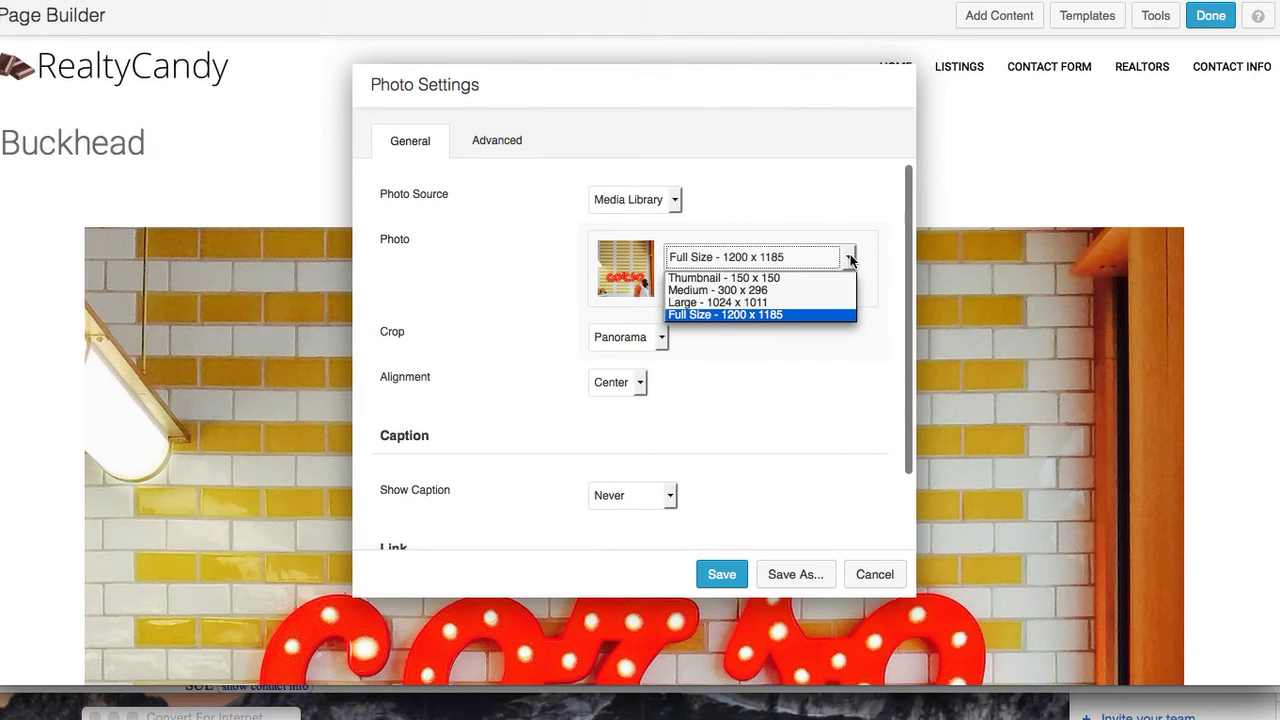
pyautogui.click(790, 361)
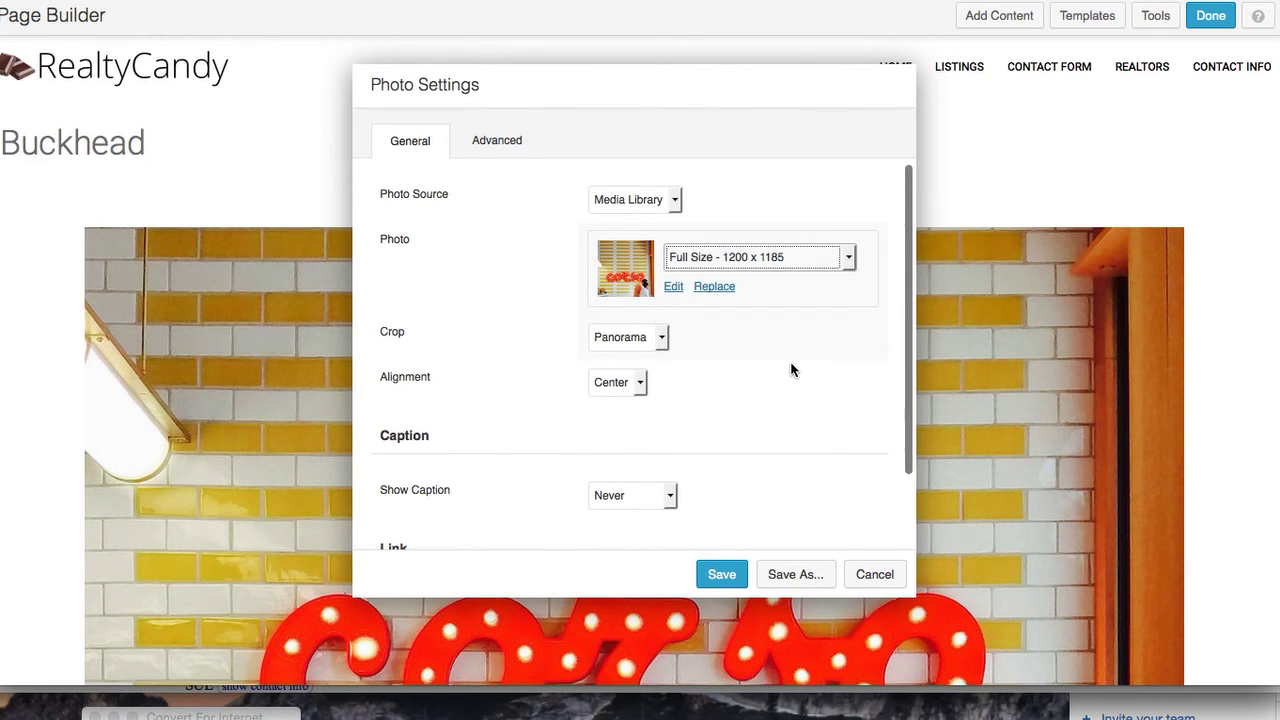
pyautogui.scroll(-2, 790, 361)
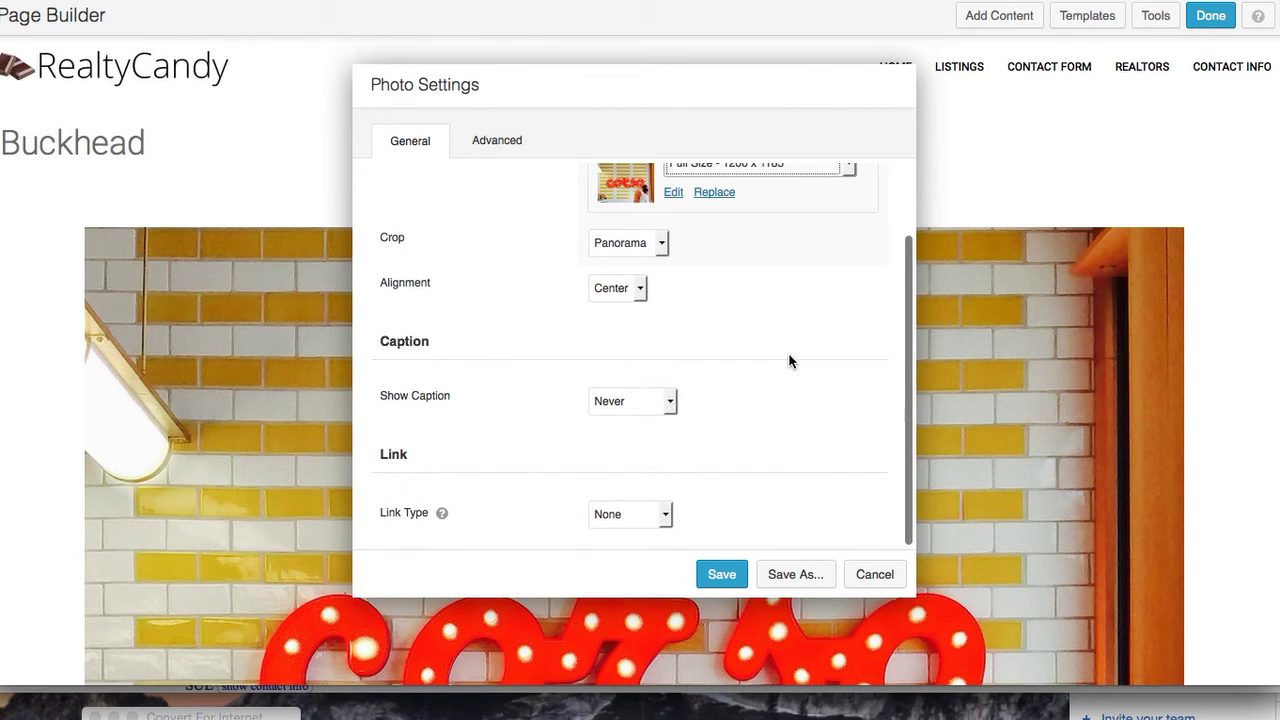
pyautogui.click(870, 576)
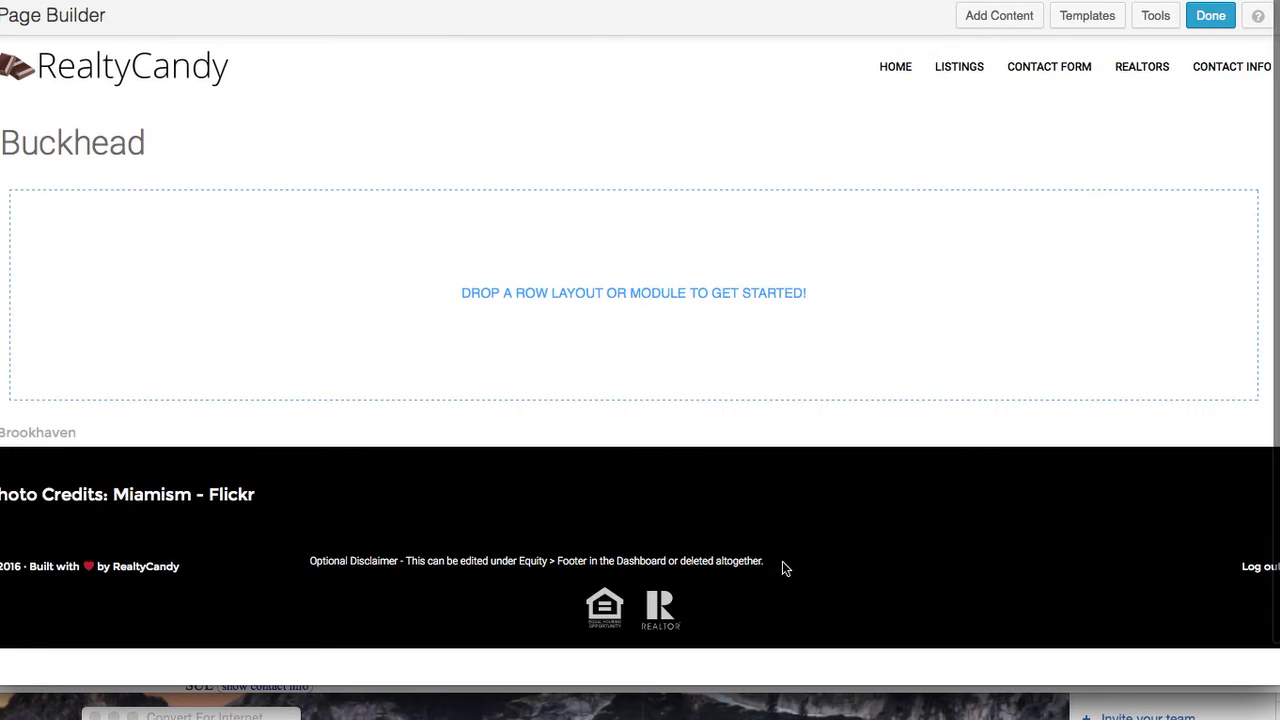
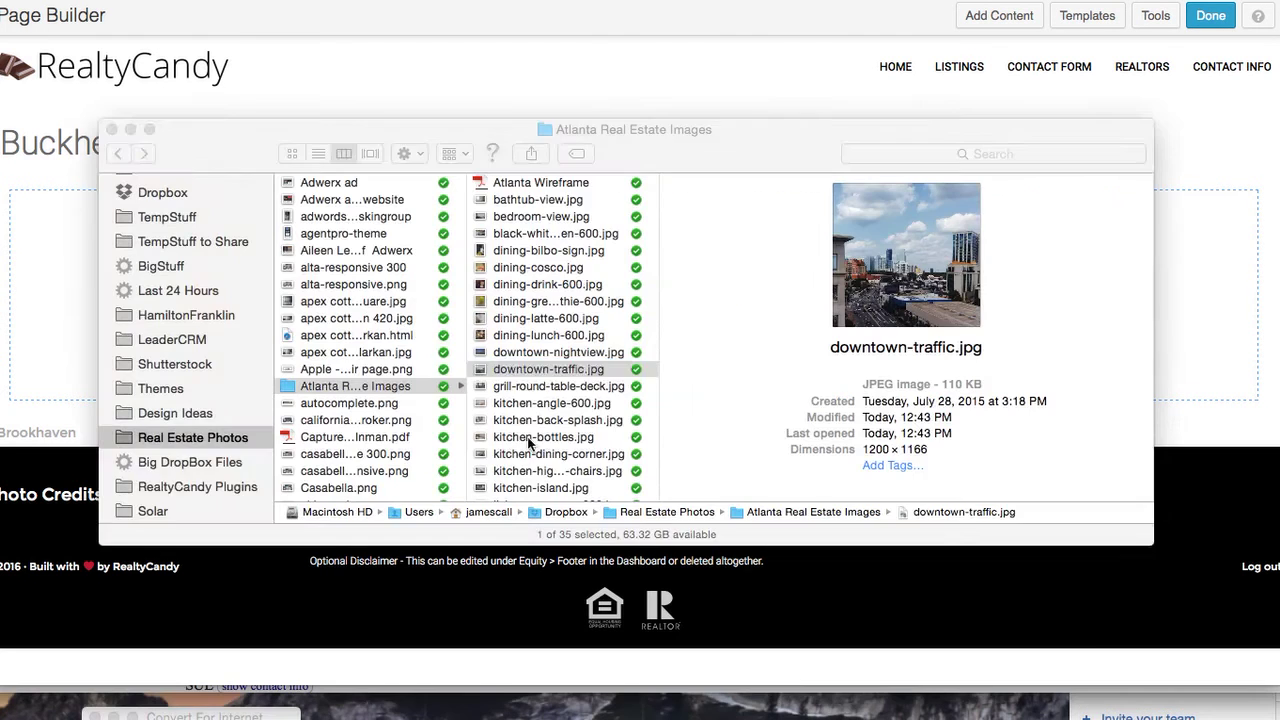
# Duplicate dining-cosco.jpg in Atlanta Real Estate Images and rename the copy dining-cosco-600.jpg
pyautogui.click(530, 368)
pyautogui.scroll(-1, 550, 301)
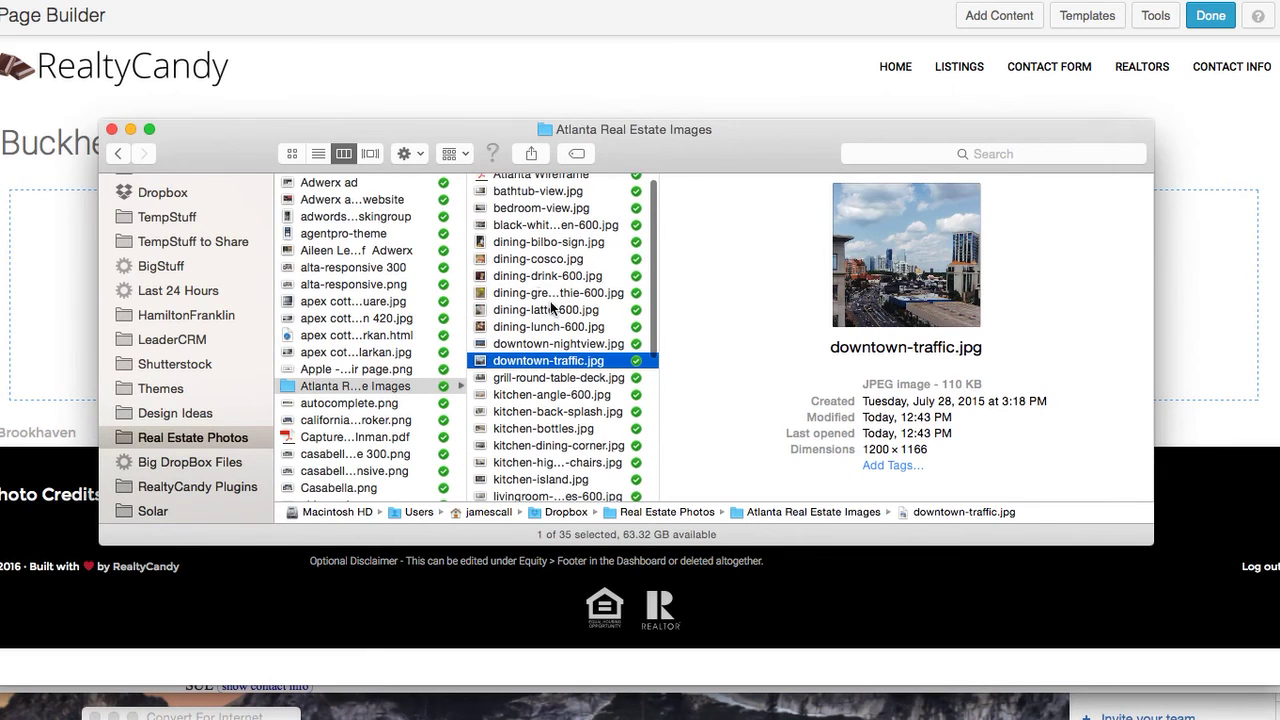
pyautogui.click(531, 258)
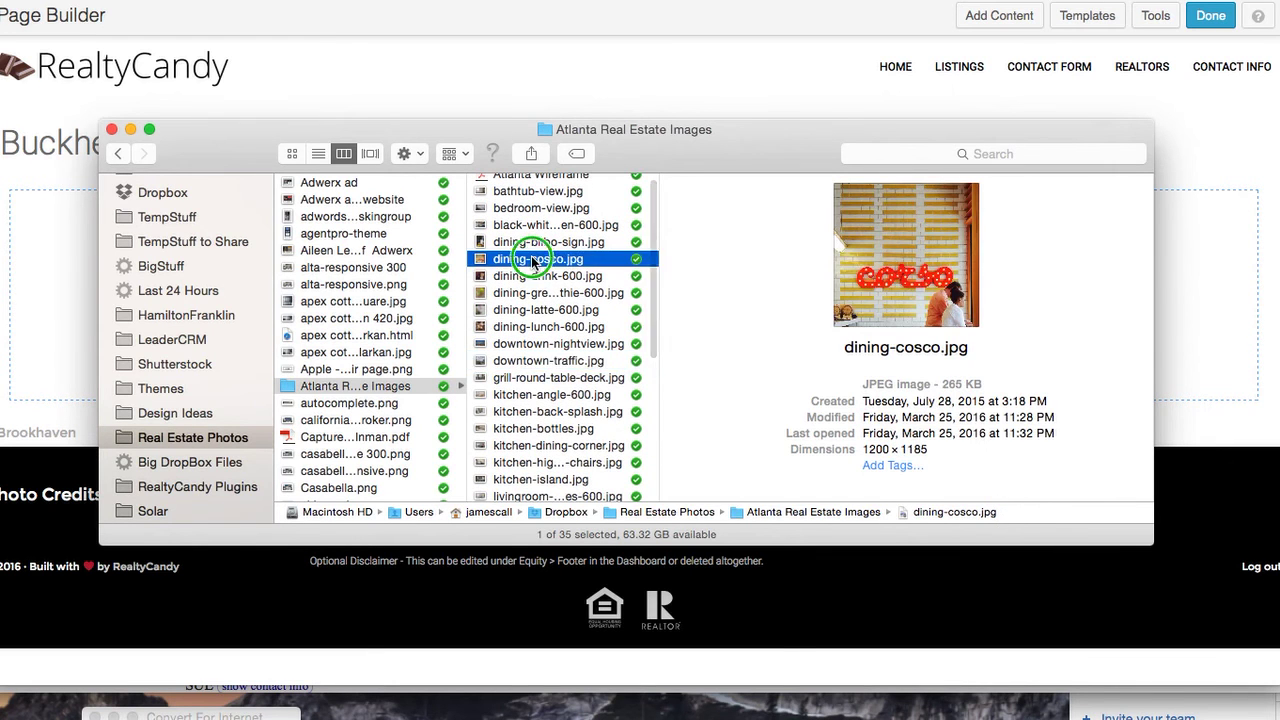
pyautogui.rightClick(533, 261)
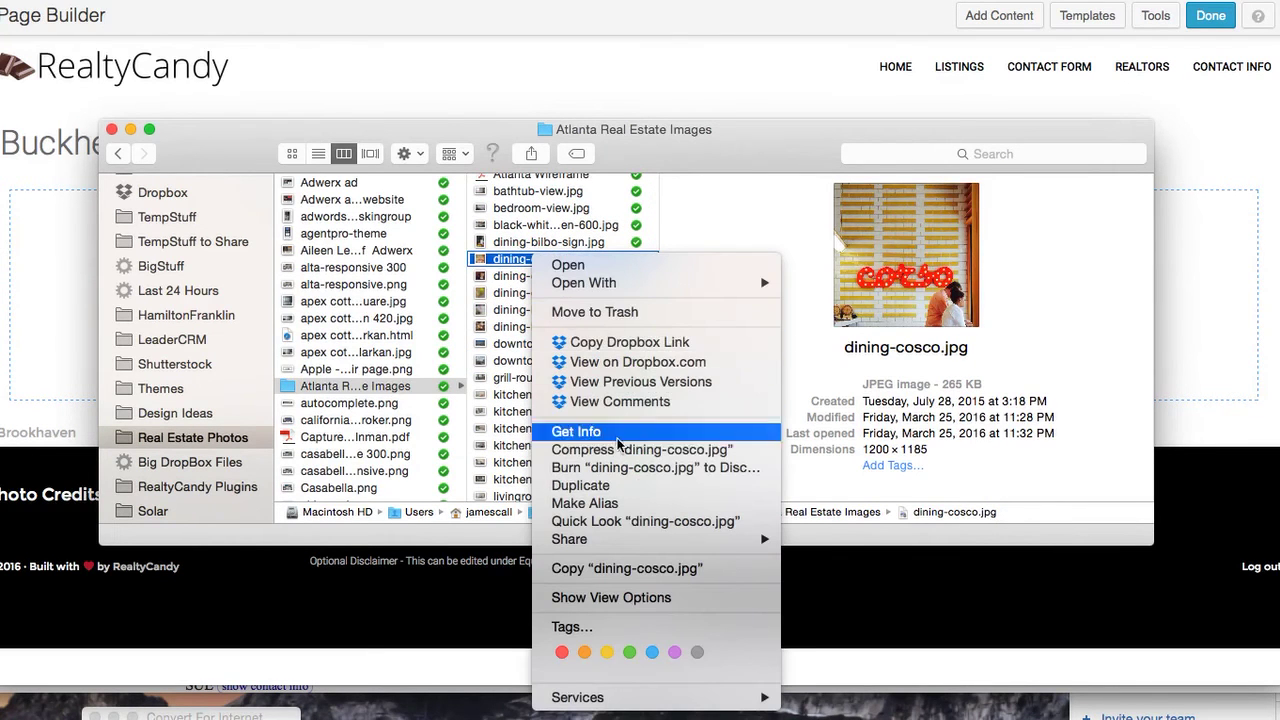
pyautogui.click(621, 484)
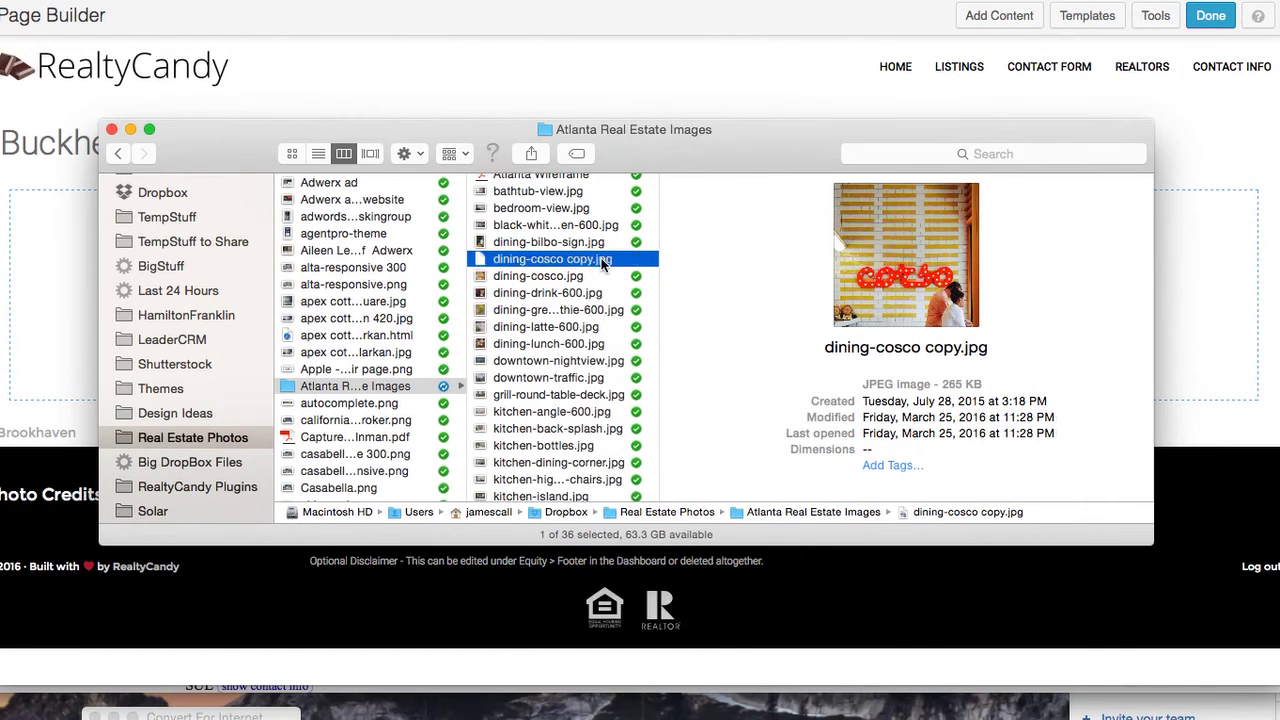
pyautogui.click(574, 262)
pyautogui.click(571, 261)
pyautogui.press('Delete')
pyautogui.press('Delete')
pyautogui.press('Delete')
pyautogui.press('Delete')
pyautogui.press('BackSpace')
pyautogui.write('-600')
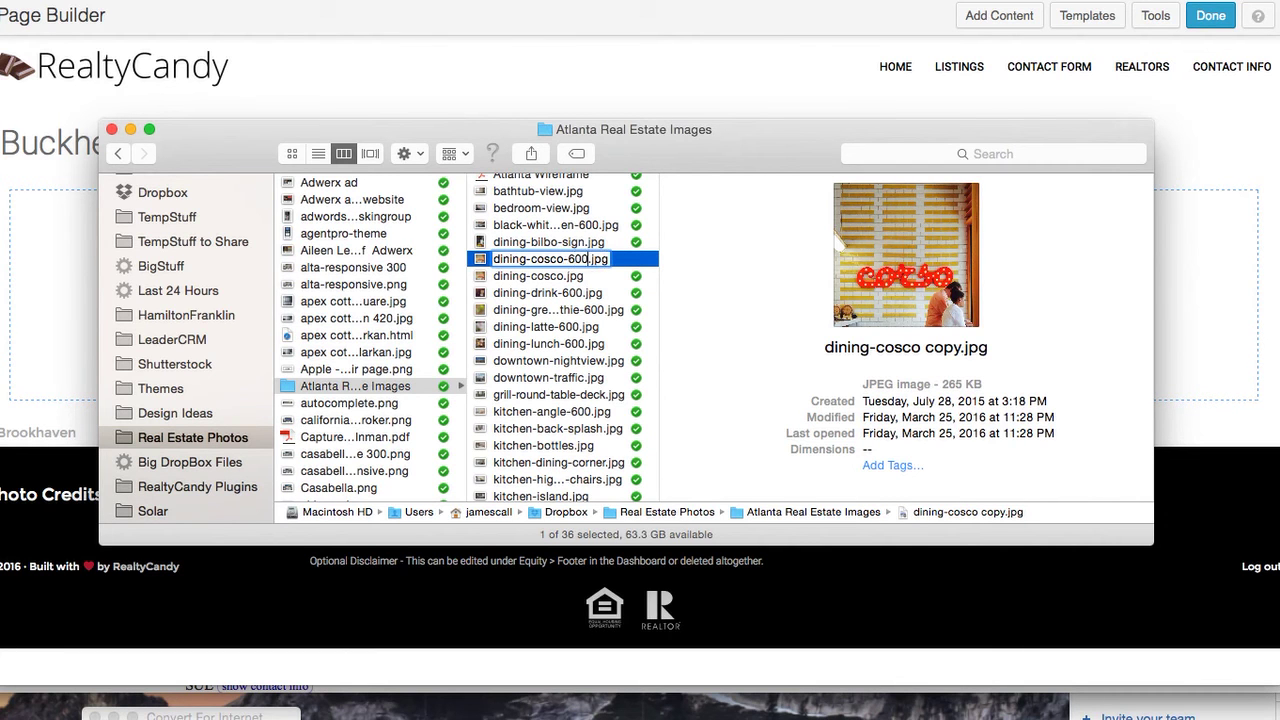
pyautogui.press('Return')
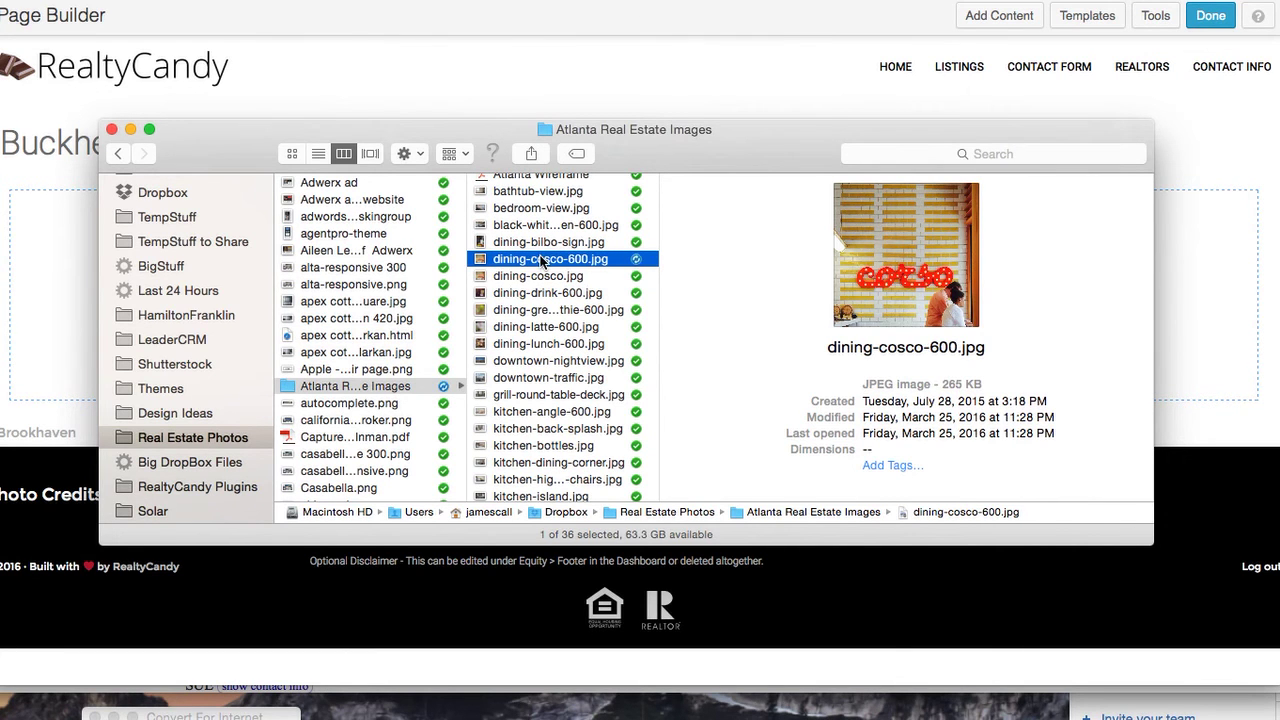
# Resize dining-cosco-600.jpg in Preview to 600 pixels wide (600 × 593), then close it
pyautogui.doubleClick(541, 261)
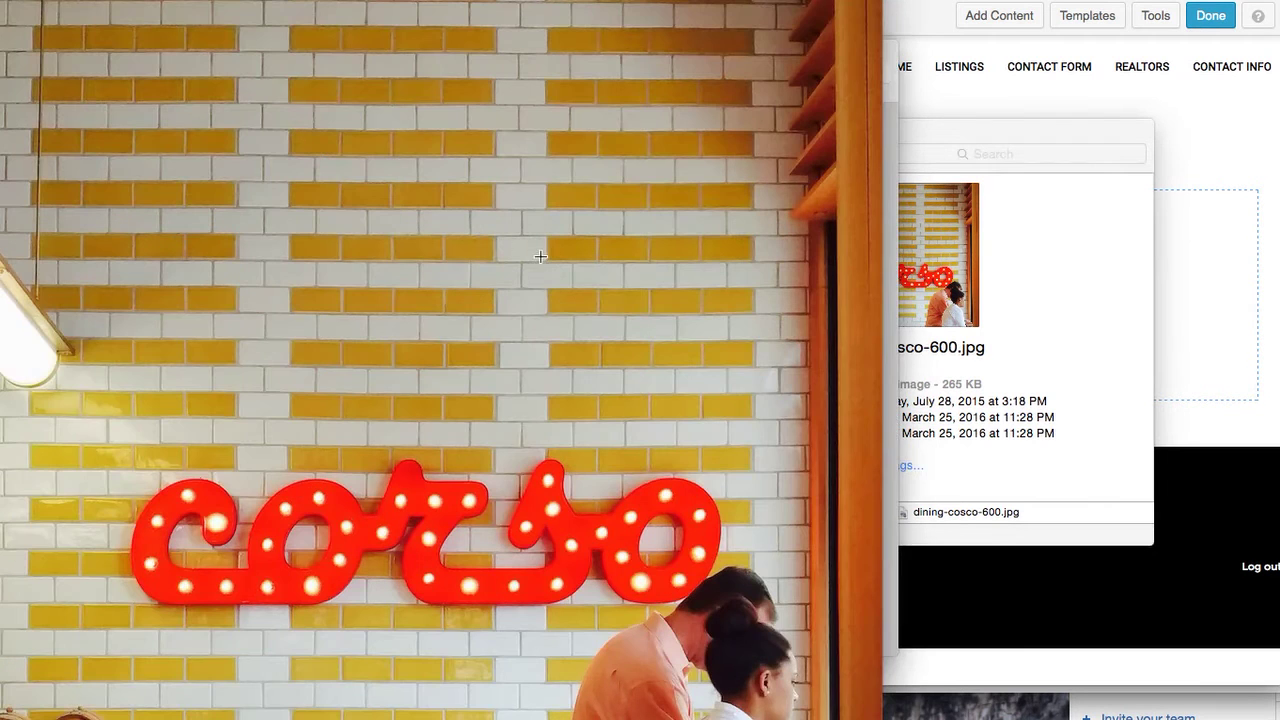
pyautogui.click(262, 0)
pyautogui.click(290, 0)
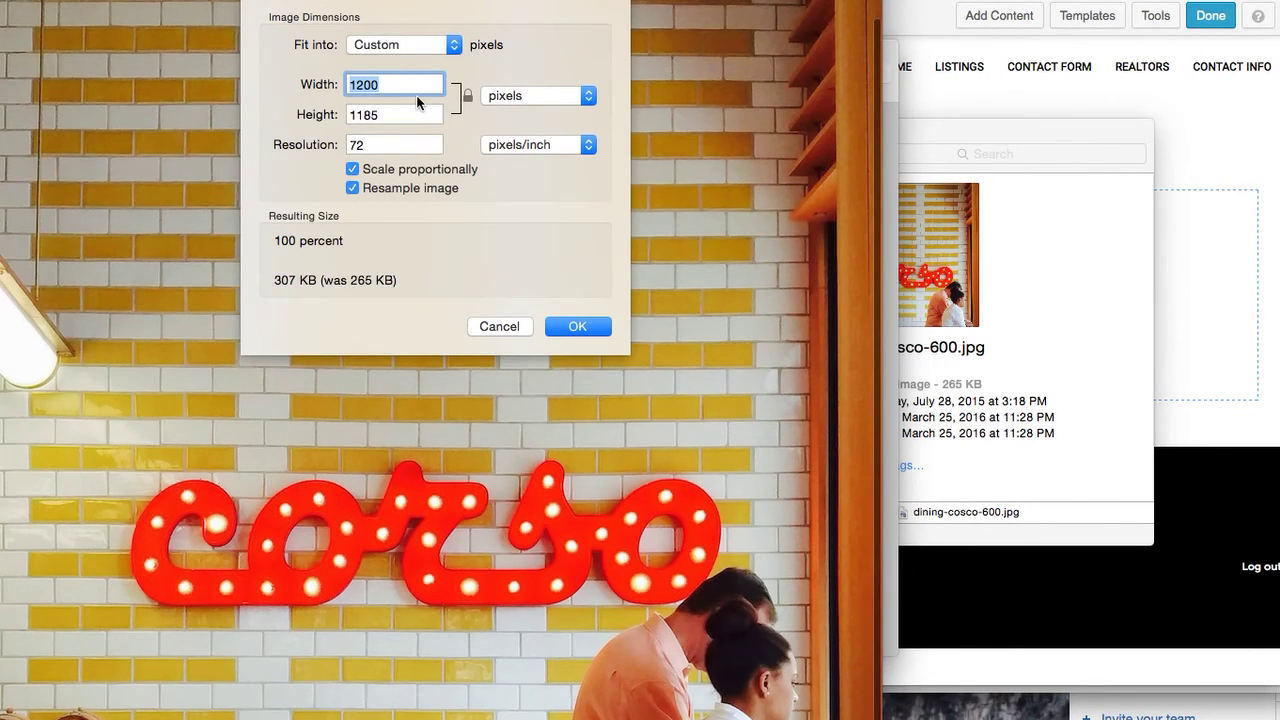
pyautogui.write('600')
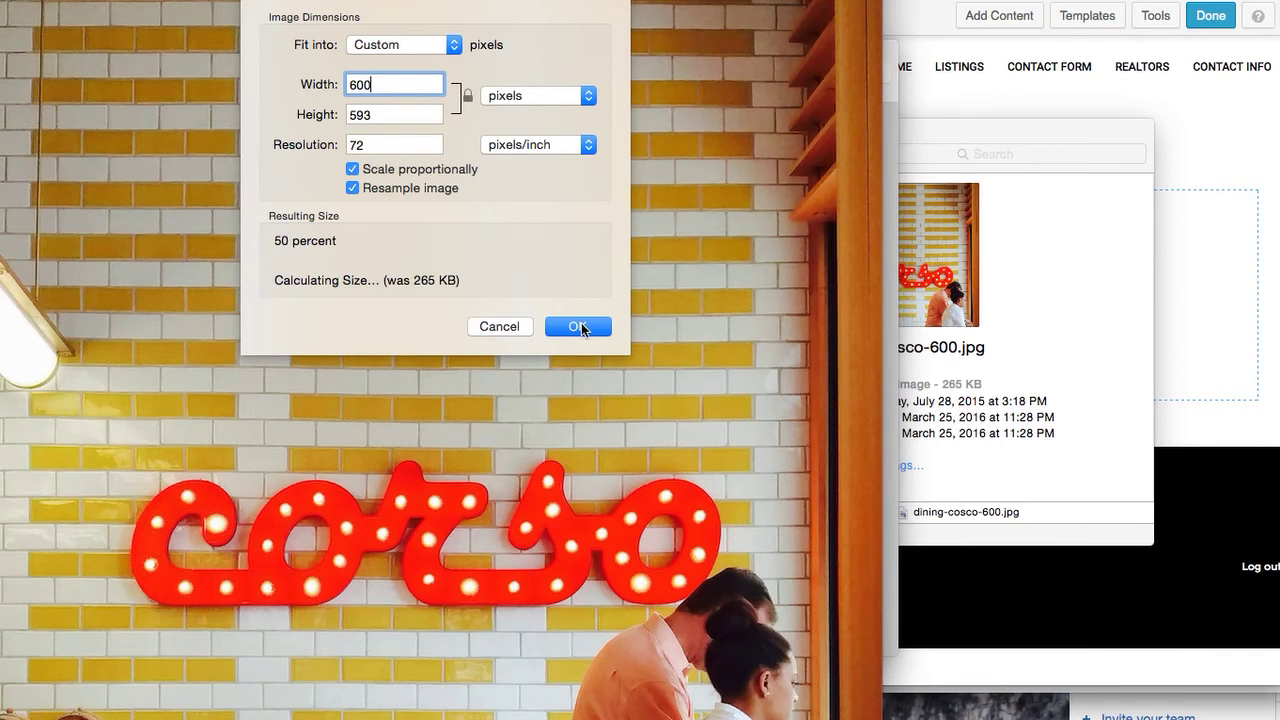
pyautogui.click(578, 327)
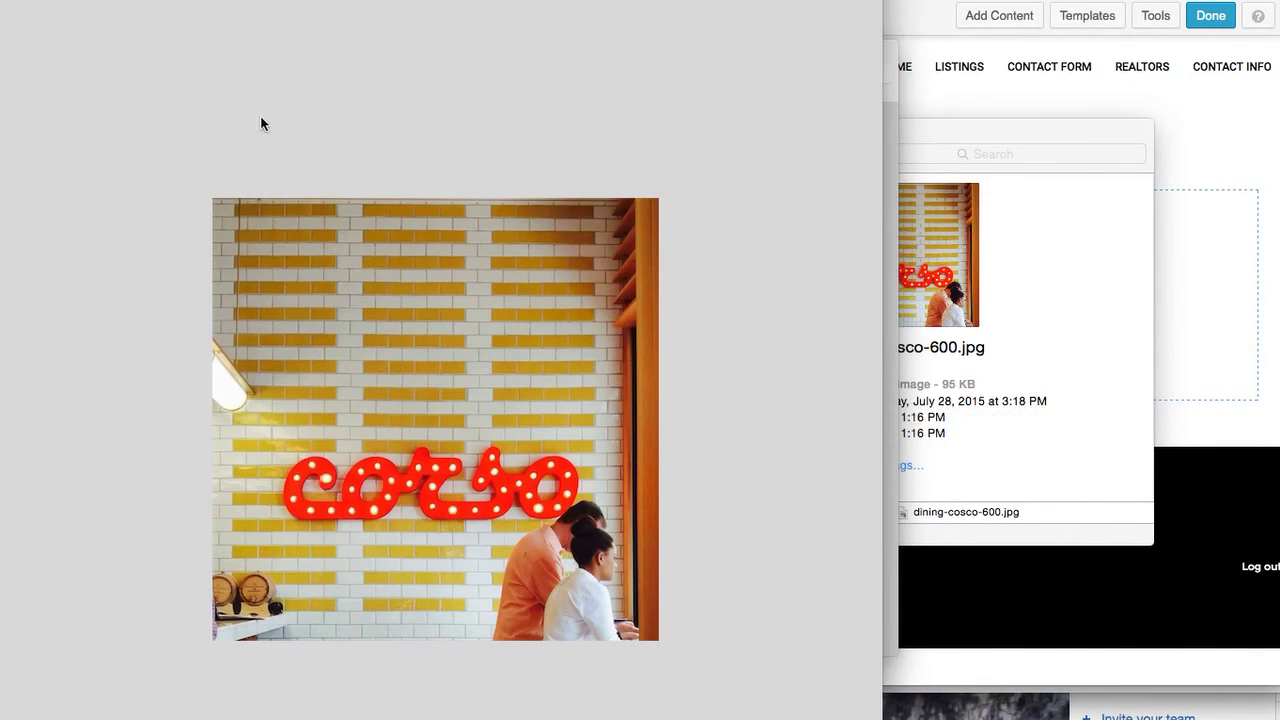
pyautogui.press('super+w')
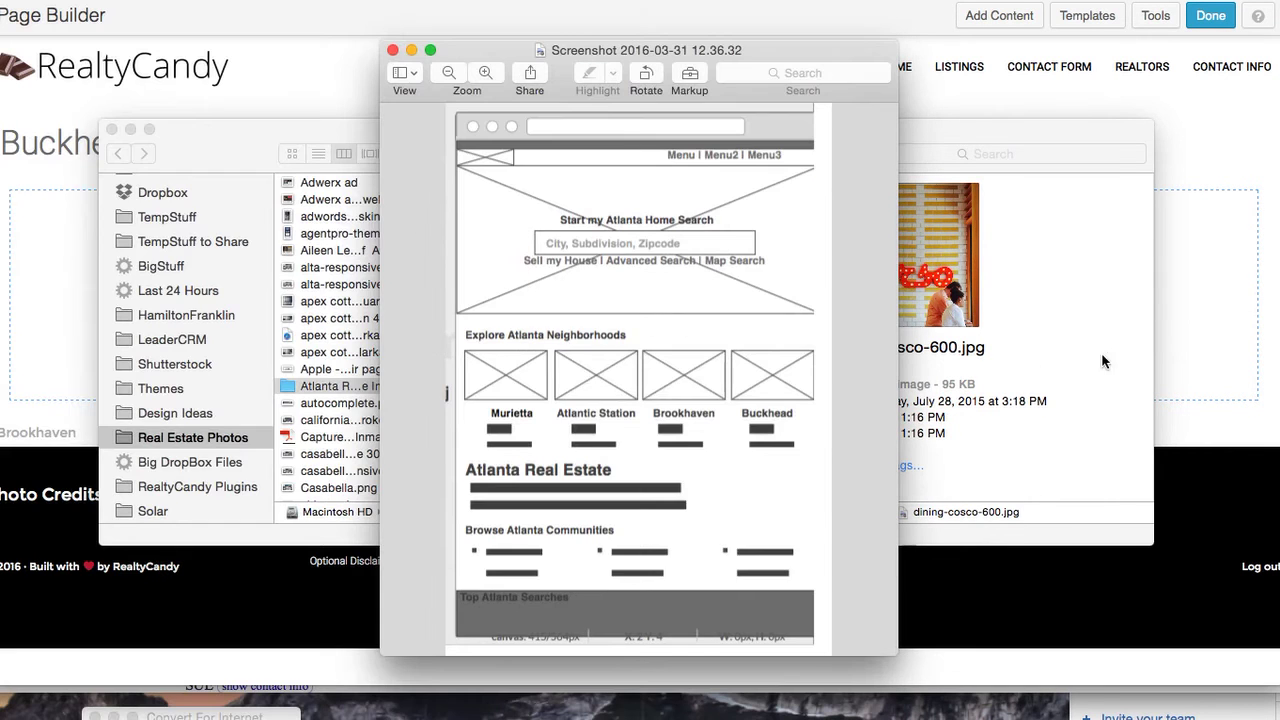
pyautogui.click(1199, 361)
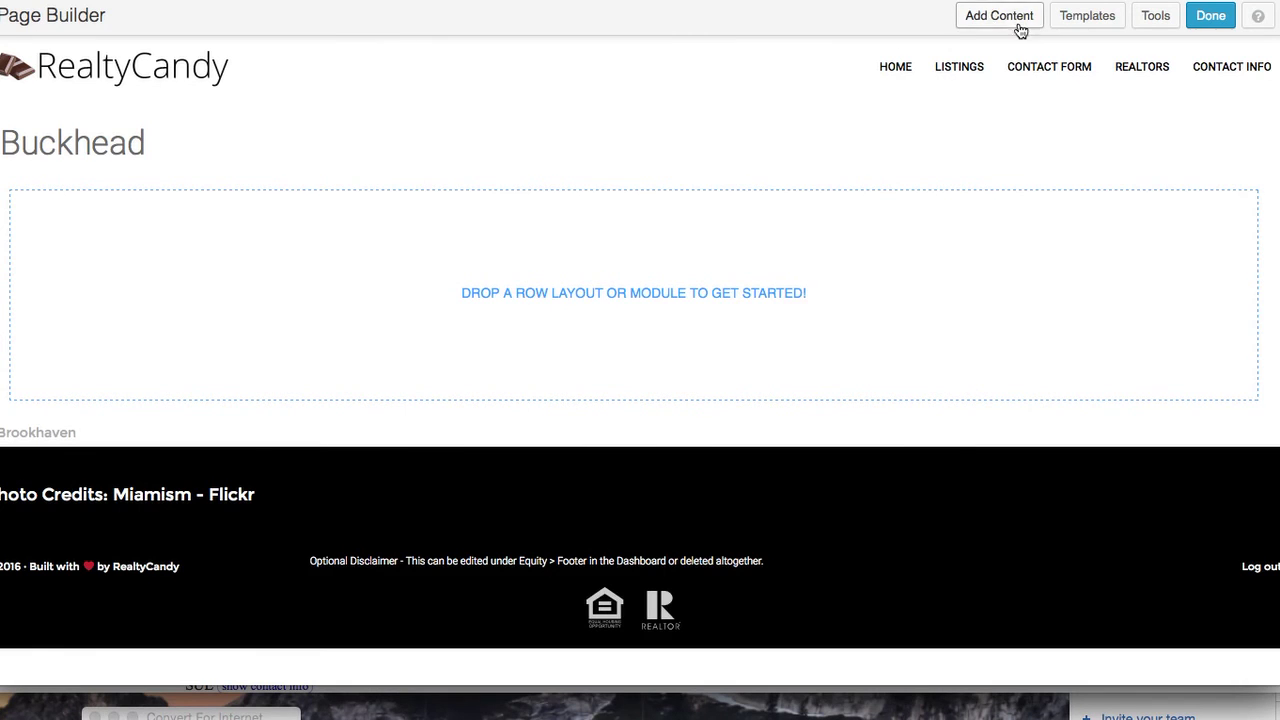
# Add a Photo module to the empty area and upload dining-cosco-600.jpg to the Media Library
pyautogui.click(1019, 26)
pyautogui.moveTo(1111, 344); pyautogui.dragTo(582, 263)
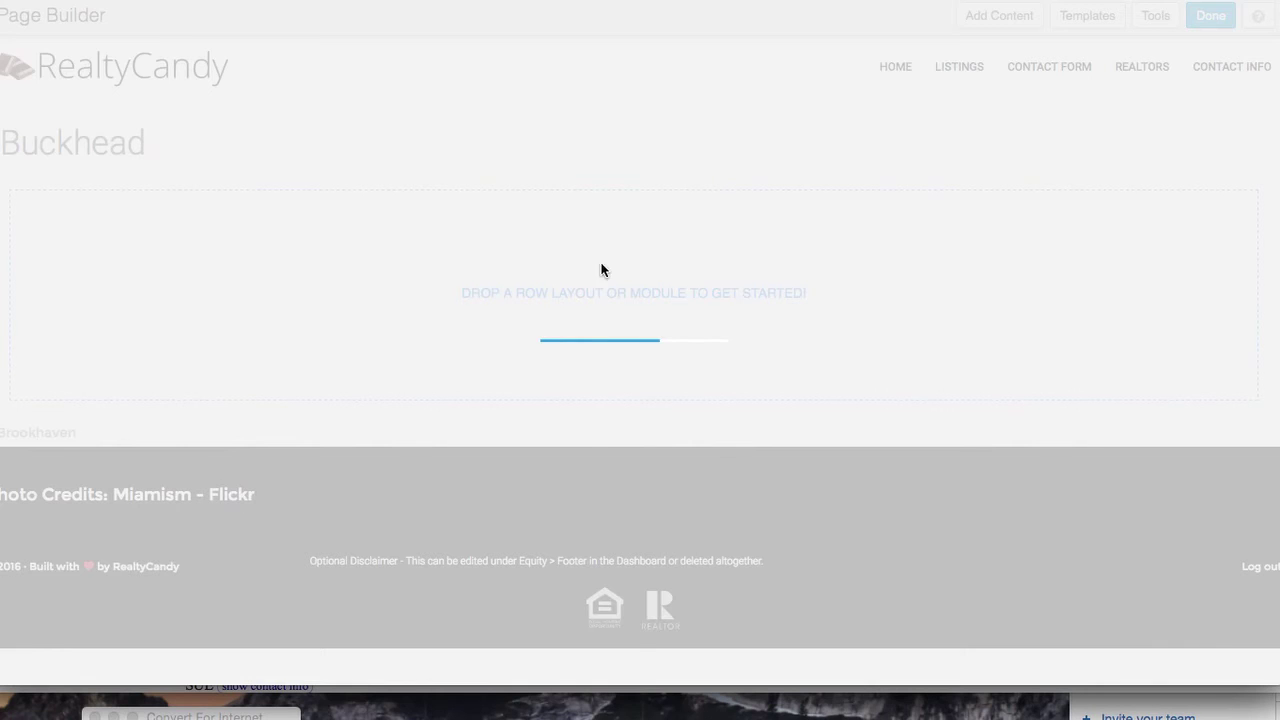
pyautogui.click(676, 200)
pyautogui.click(739, 207)
pyautogui.click(629, 244)
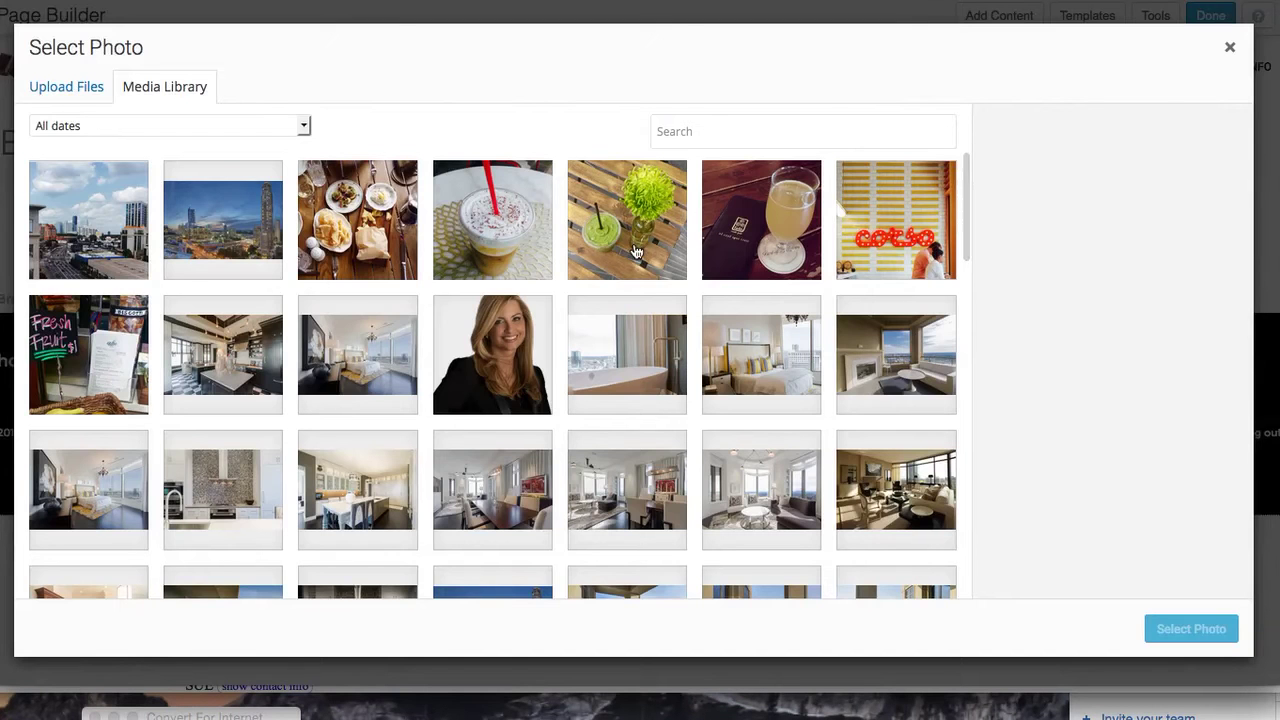
pyautogui.click(44, 89)
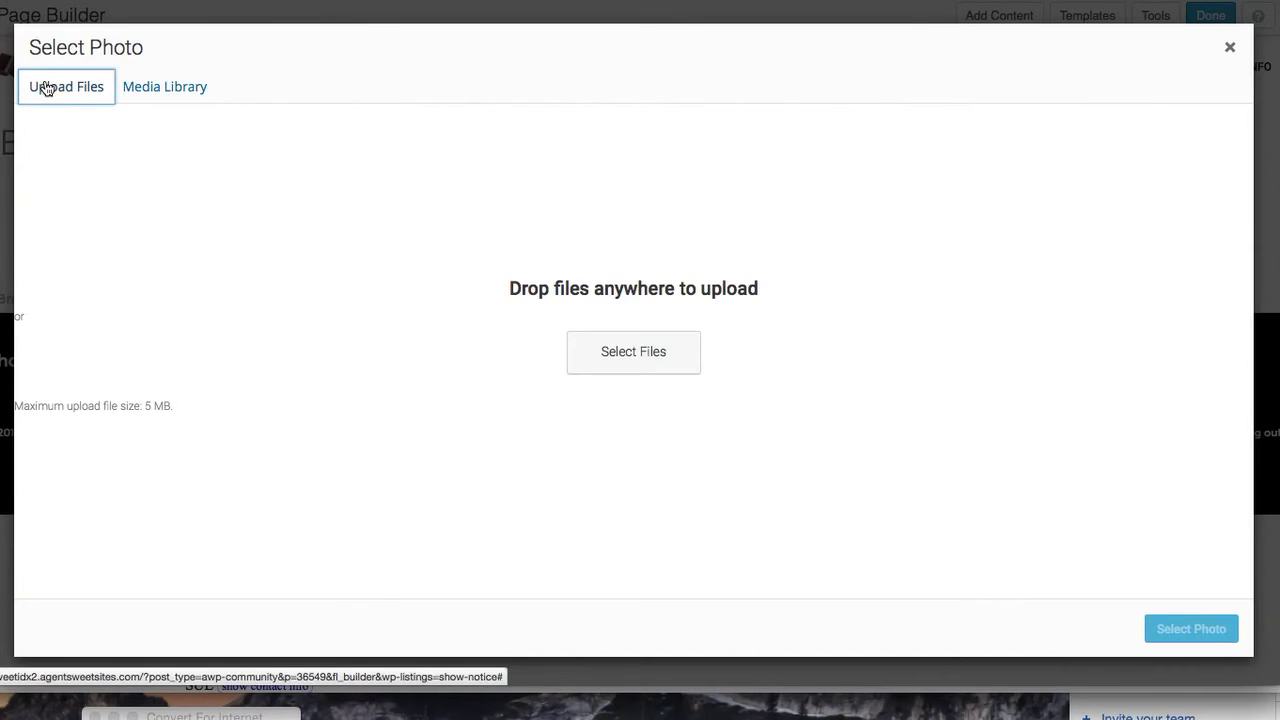
pyautogui.click(638, 352)
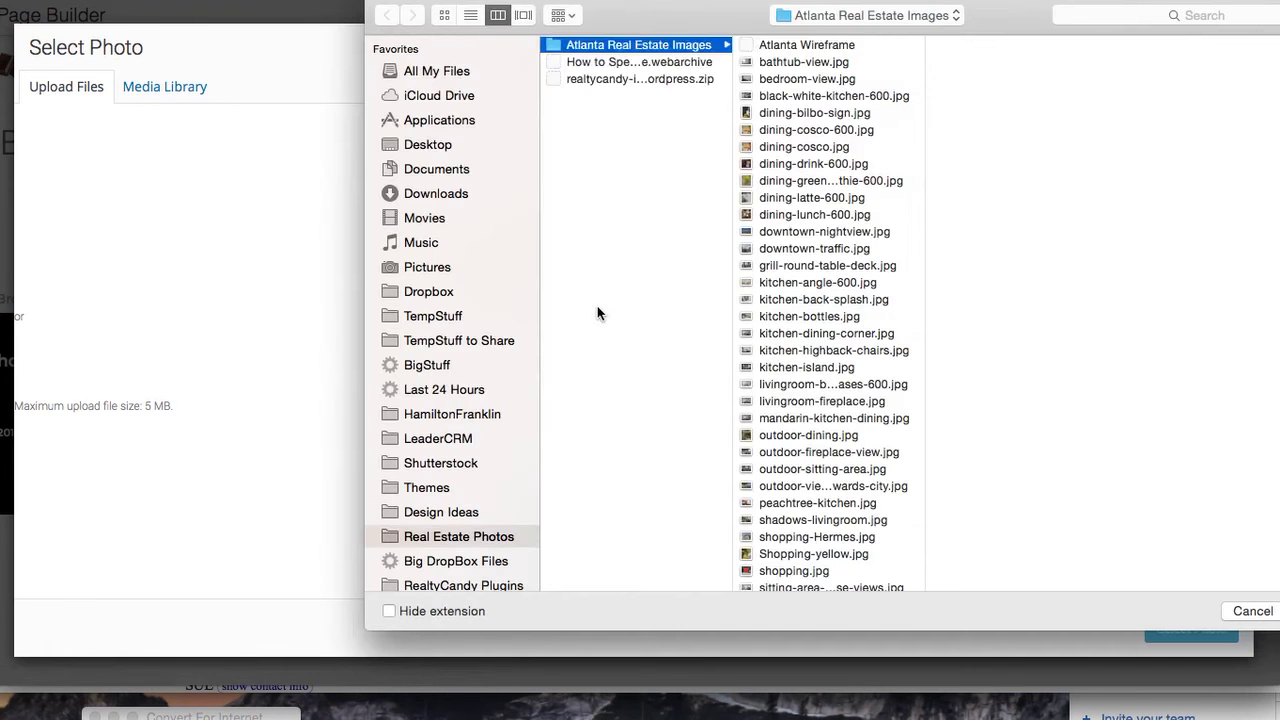
pyautogui.click(845, 133)
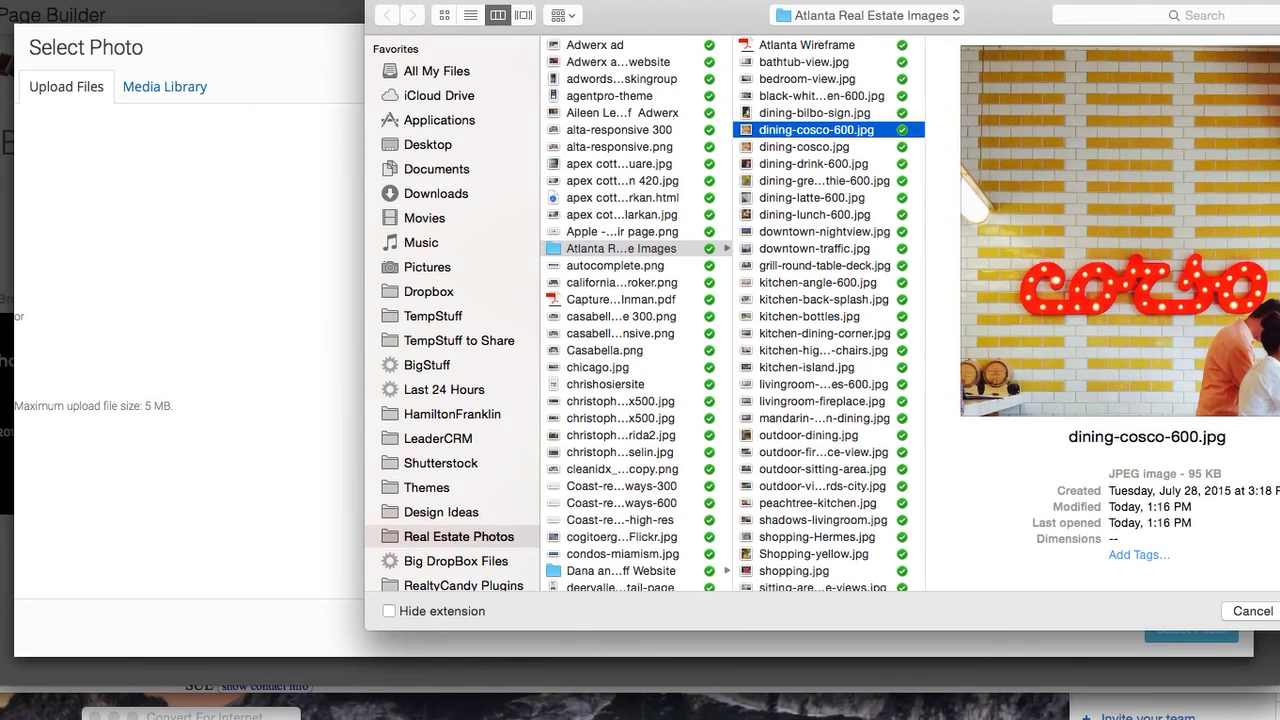
pyautogui.press('Return')
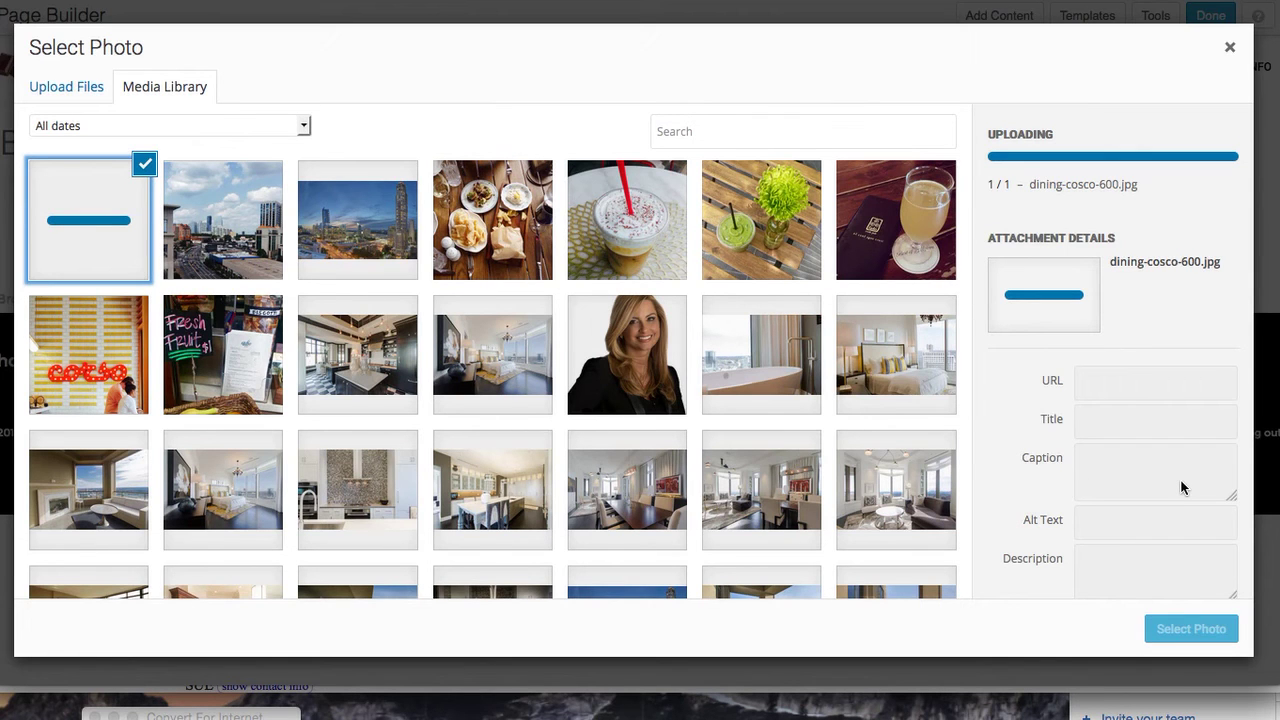
# Caption the photo 'Buckhead', give it alt text 'Buckhead lifestyle', and use it in the module
pyautogui.click(1155, 478)
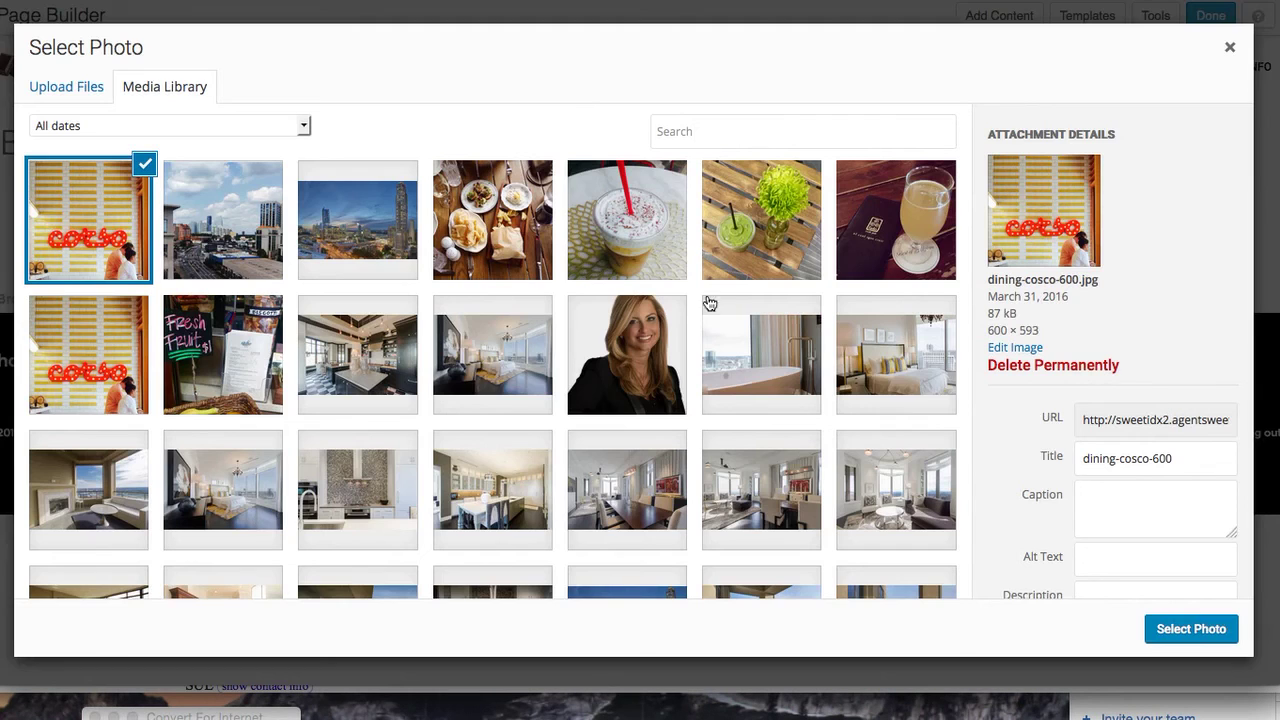
pyautogui.click(1132, 506)
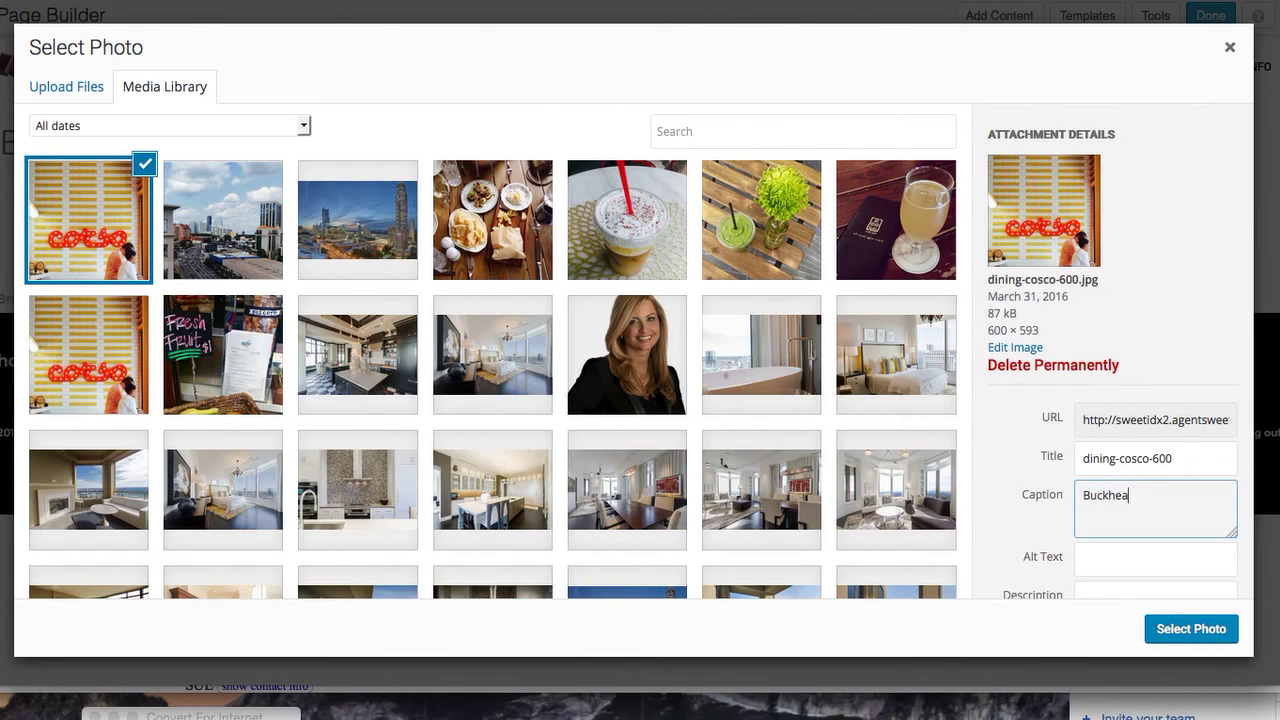
pyautogui.click(1155, 559)
pyautogui.write('Buckhead lifestyle')
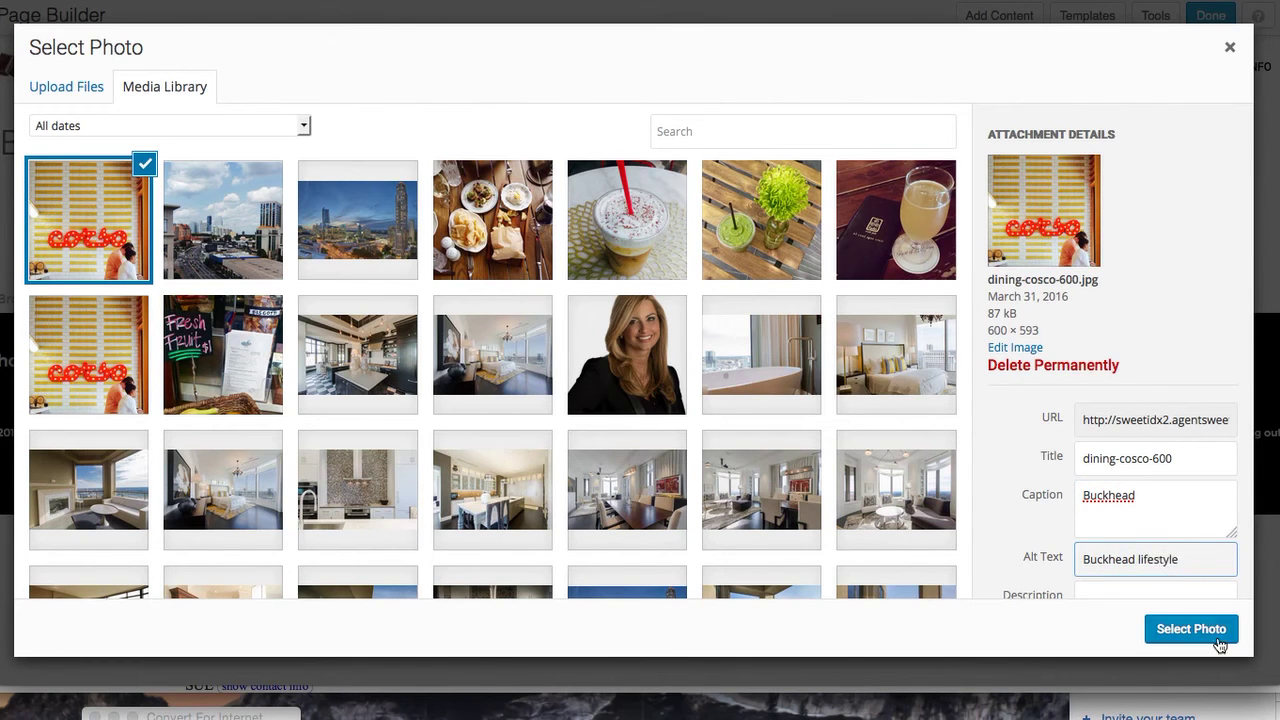
pyautogui.click(1213, 633)
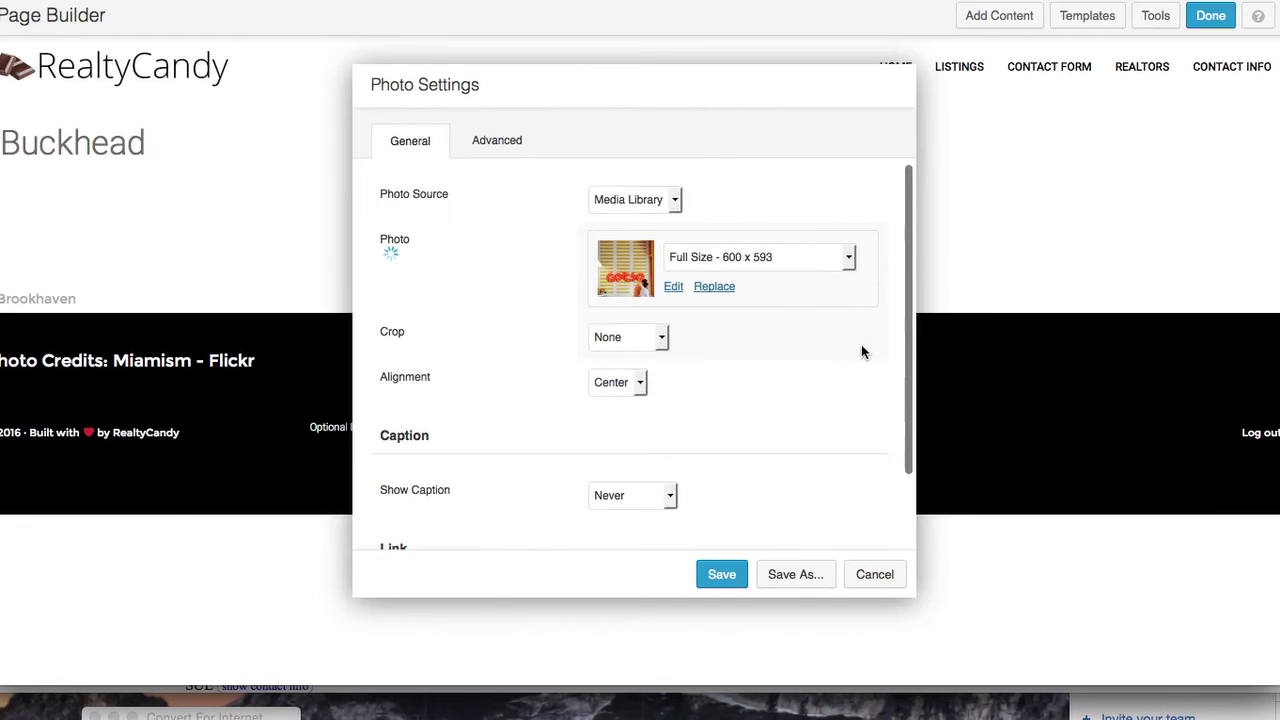
# Crop the Buckhead photo to a Panorama shape
pyautogui.click(661, 337)
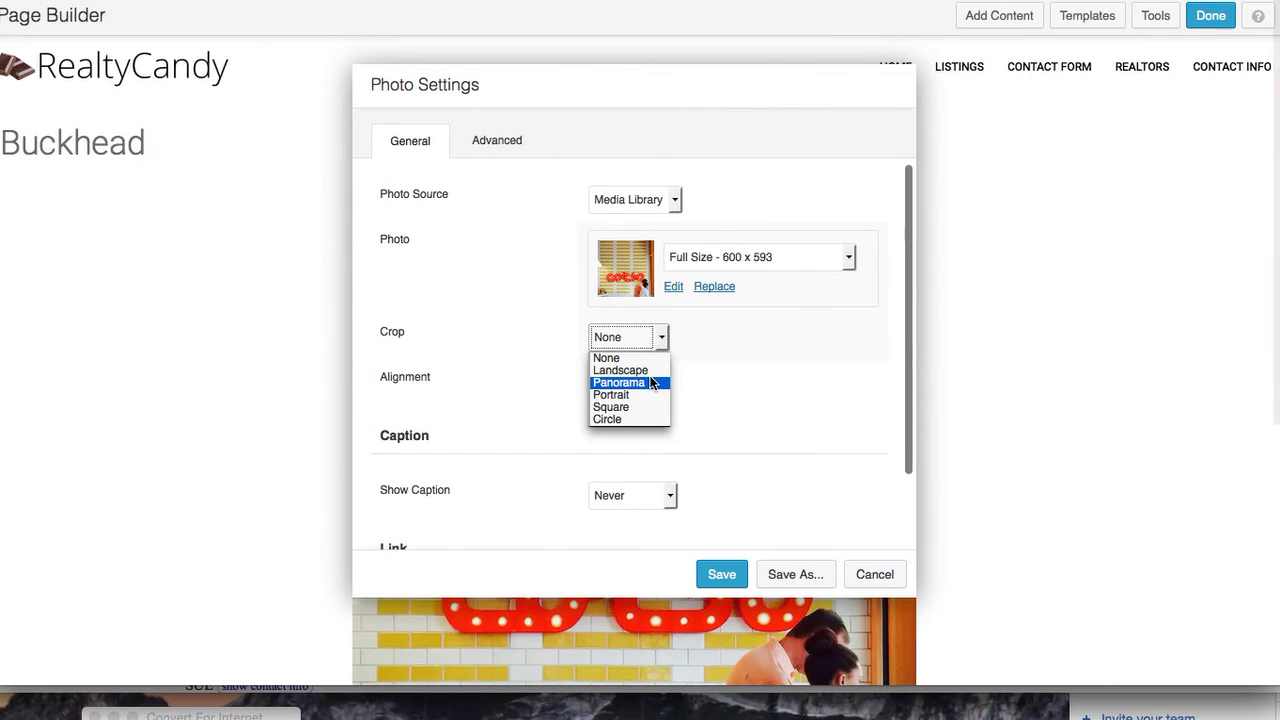
pyautogui.click(649, 382)
pyautogui.scroll(-3, 757, 425)
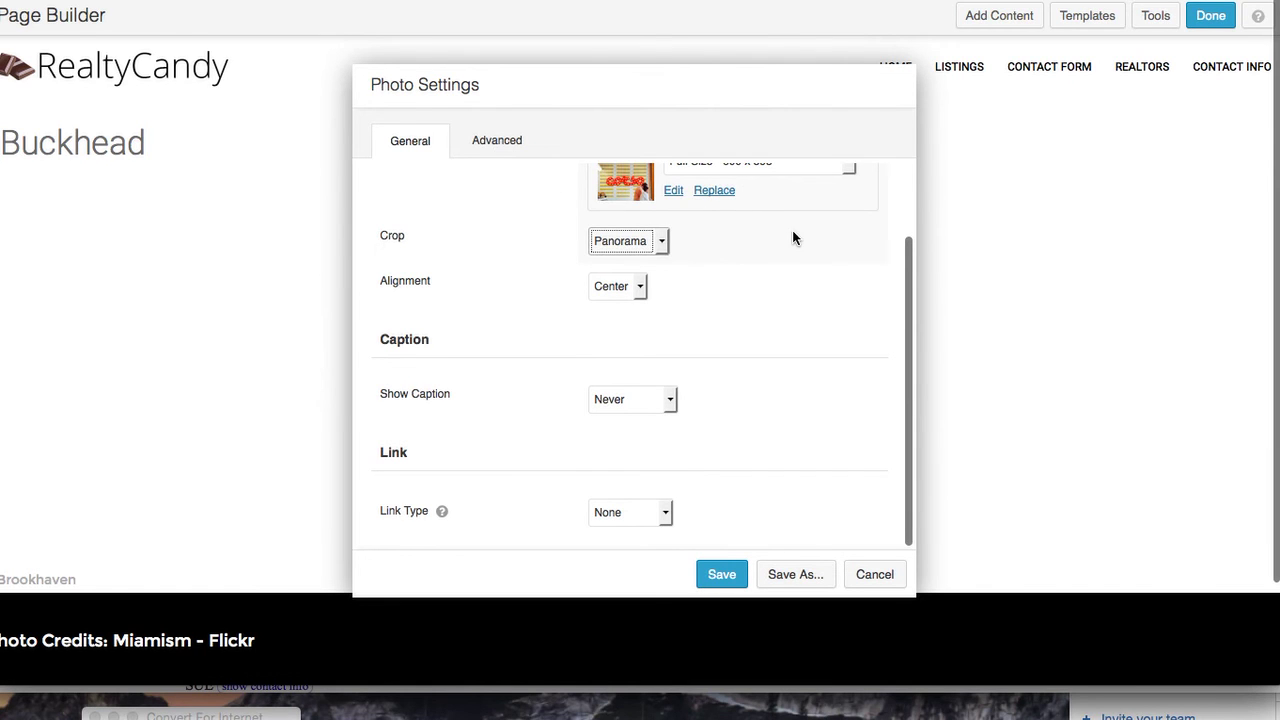
pyautogui.moveTo(910, 267); pyautogui.dragTo(908, 200)
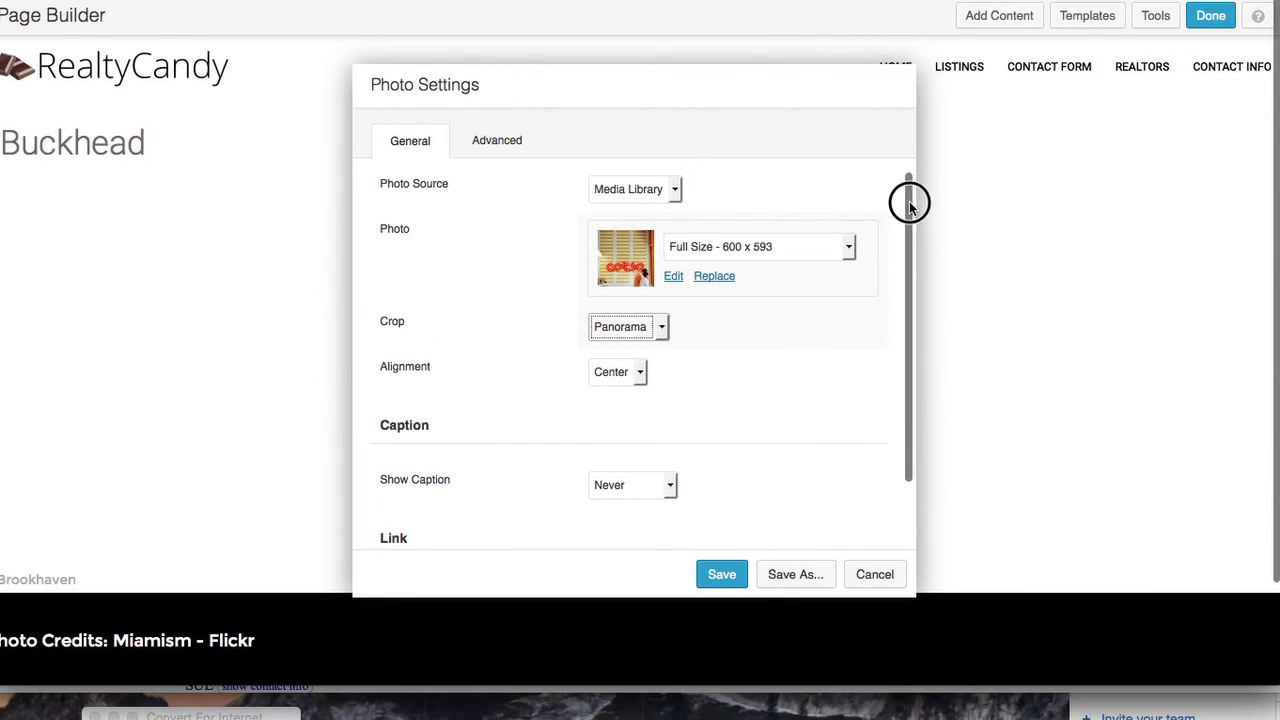
# Give the photo a Fade In animation with delay 1, save it, and place a Text Editor module beneath it
pyautogui.click(499, 143)
pyautogui.scroll(-5, 711, 464)
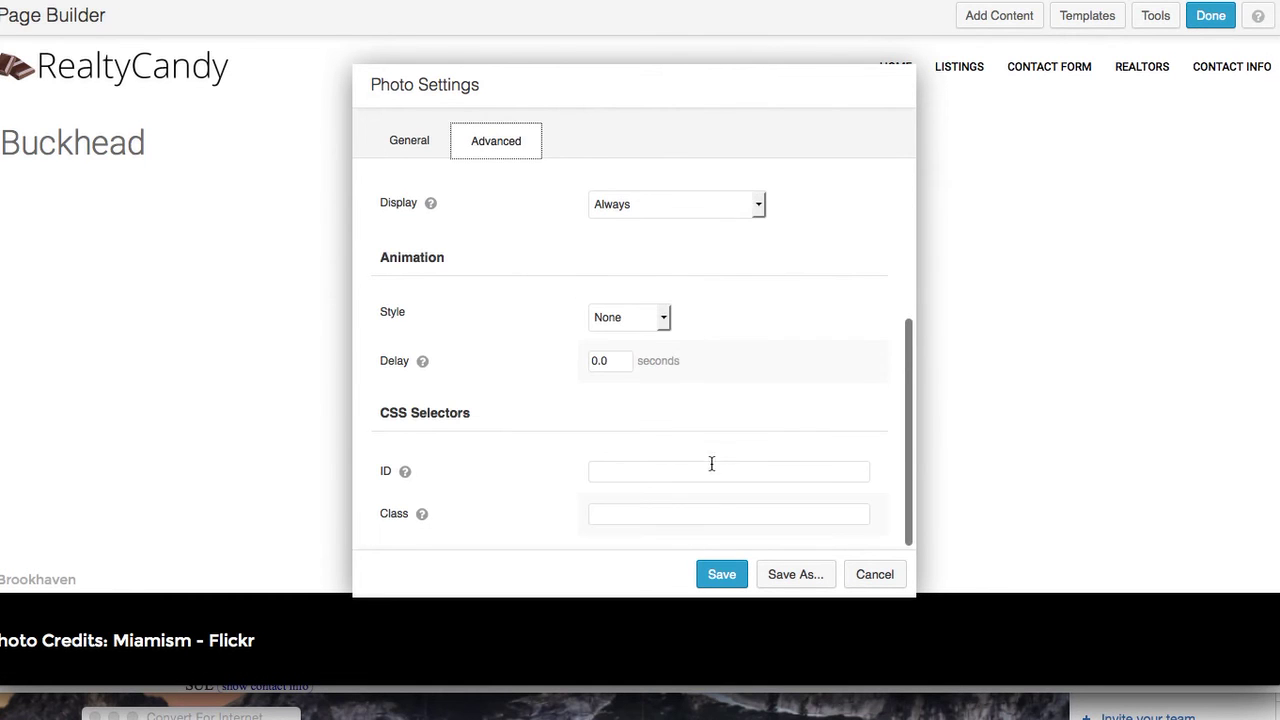
pyautogui.click(665, 318)
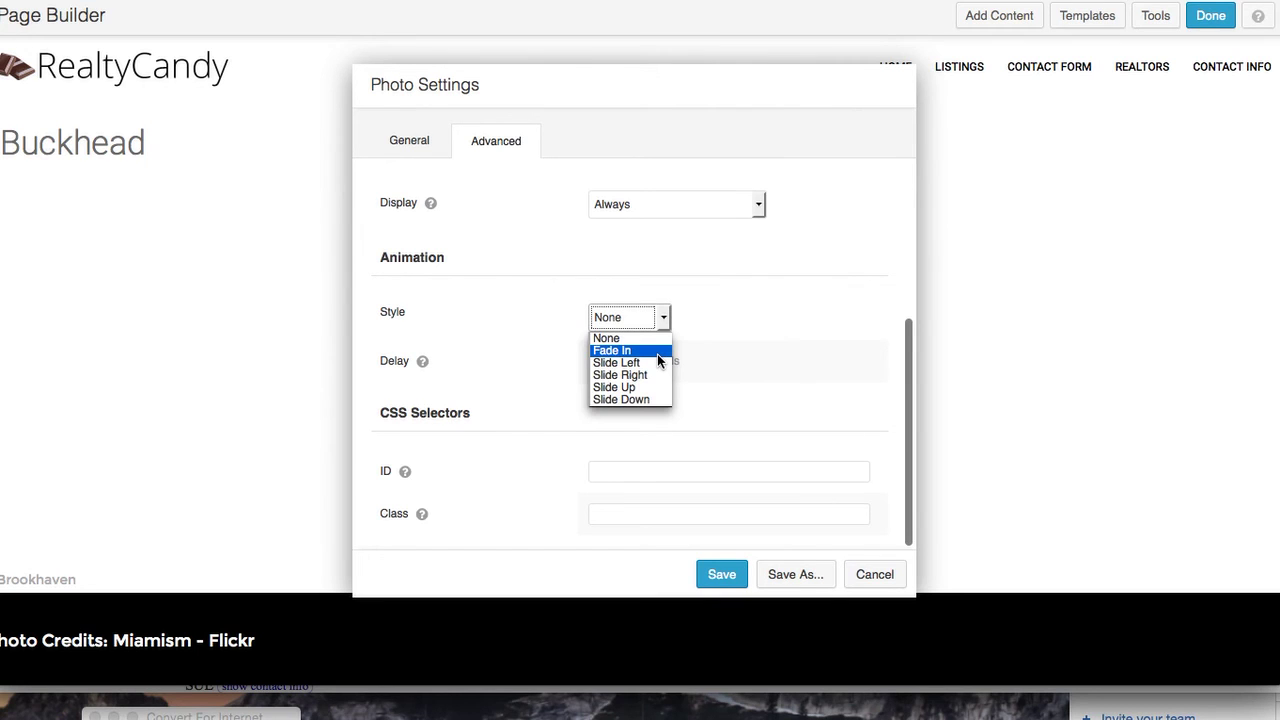
pyautogui.click(659, 351)
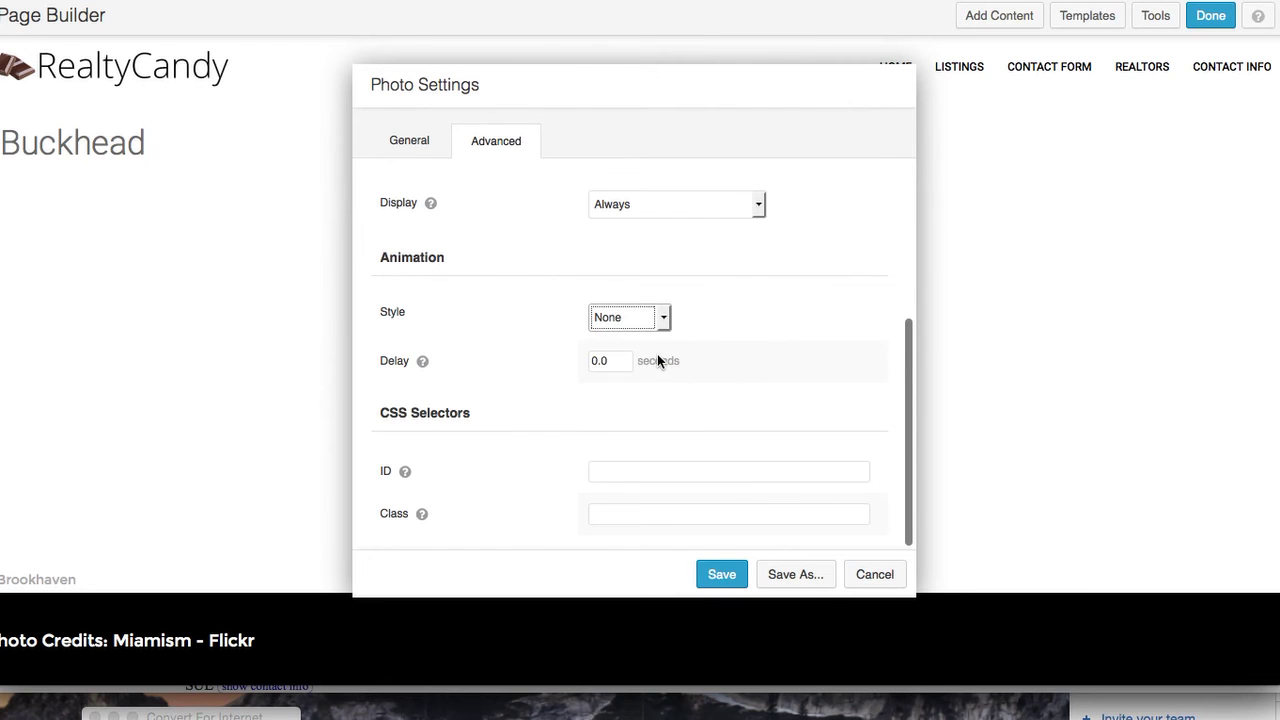
pyautogui.moveTo(608, 364); pyautogui.dragTo(566, 359)
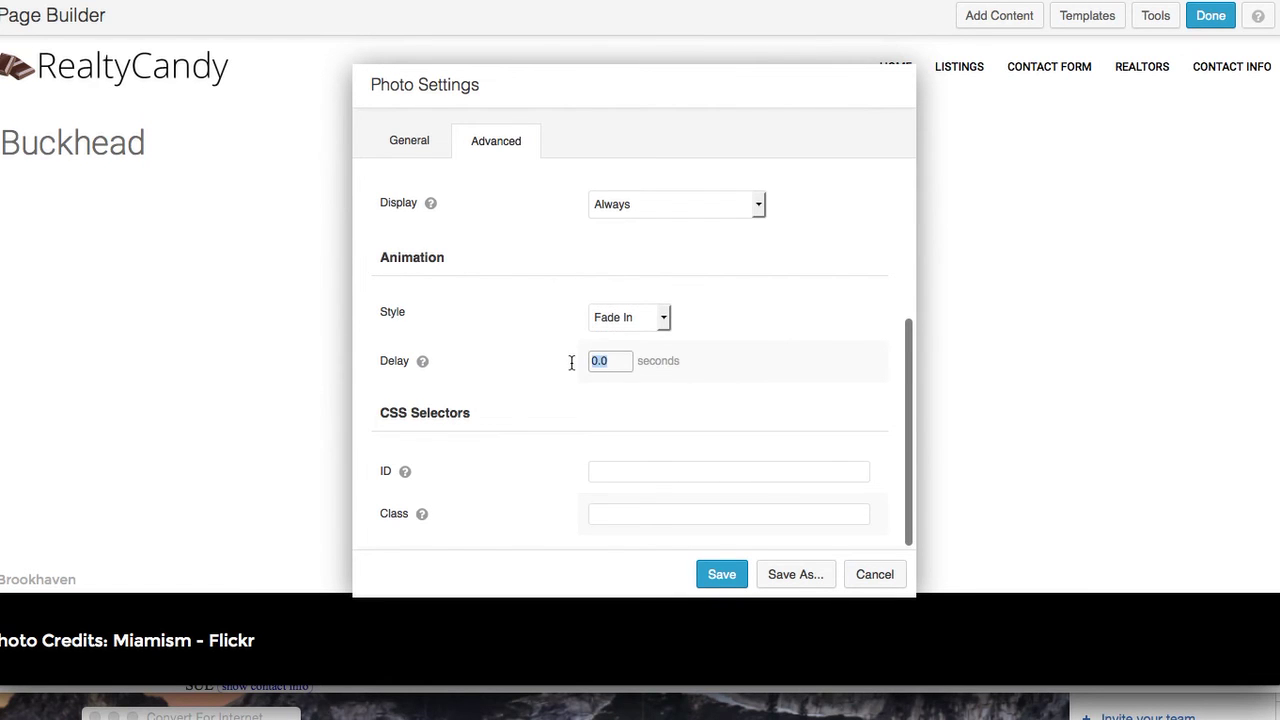
pyautogui.write('1')
pyautogui.click(722, 574)
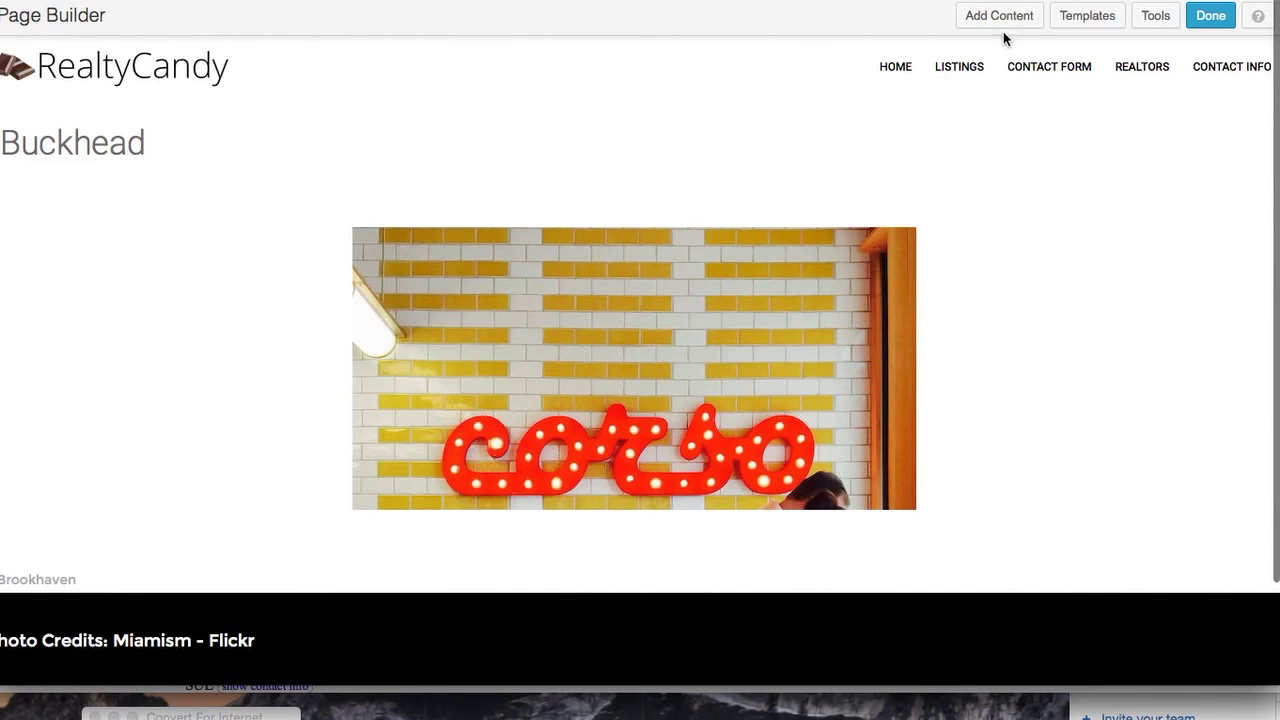
pyautogui.click(1005, 24)
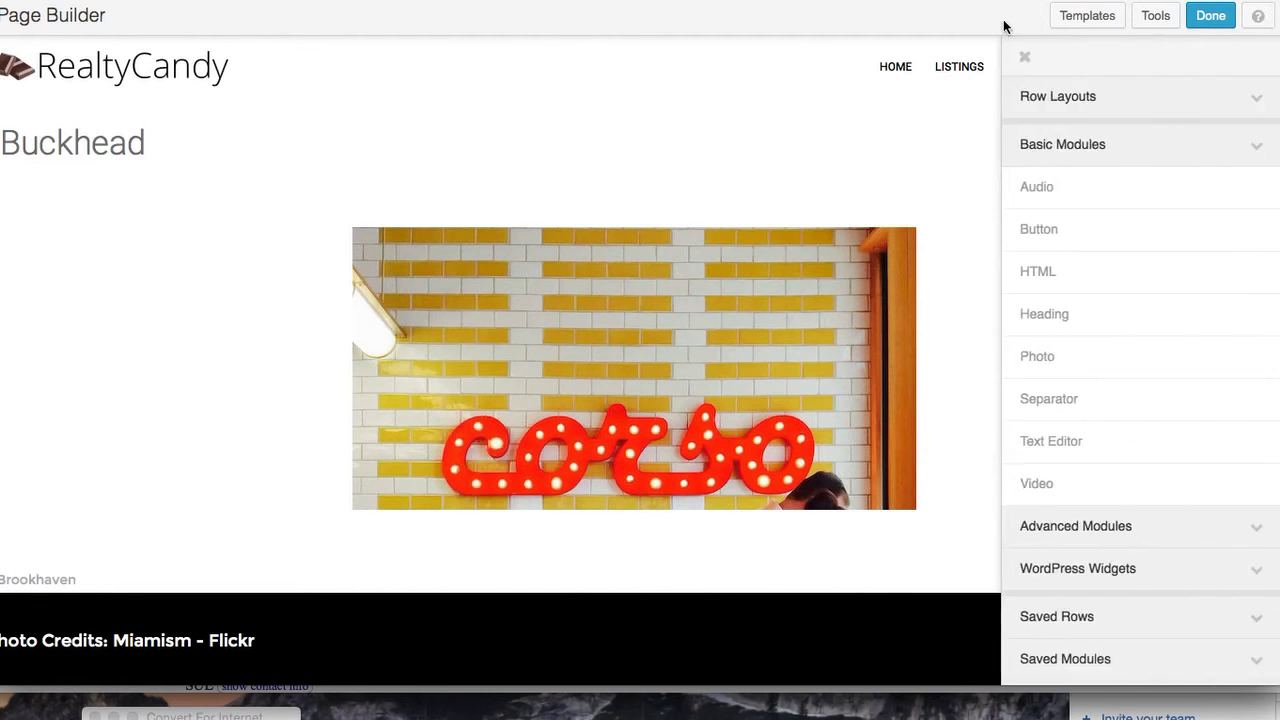
pyautogui.moveTo(1149, 436); pyautogui.dragTo(586, 591)
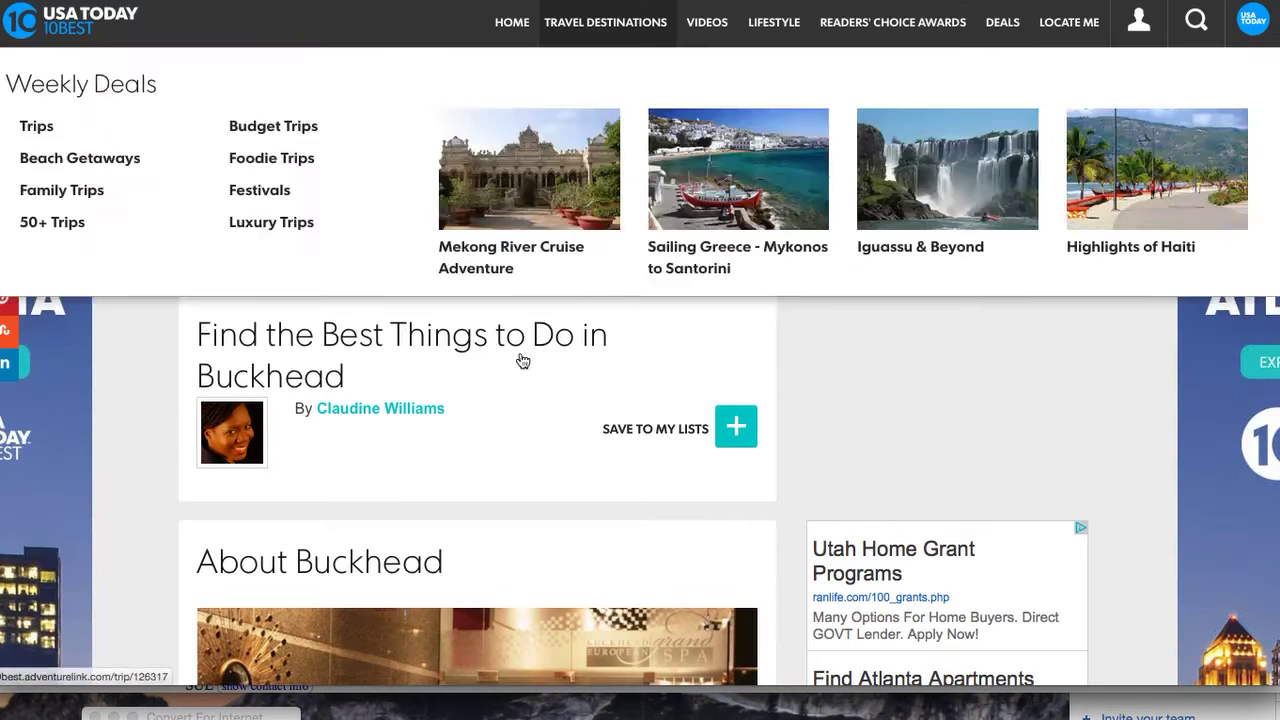
# Select the Buckhead article text from 'Opulent' through the end of the Shop section
pyautogui.scroll(-5, 420, 502)
pyautogui.scroll(-2, 420, 502)
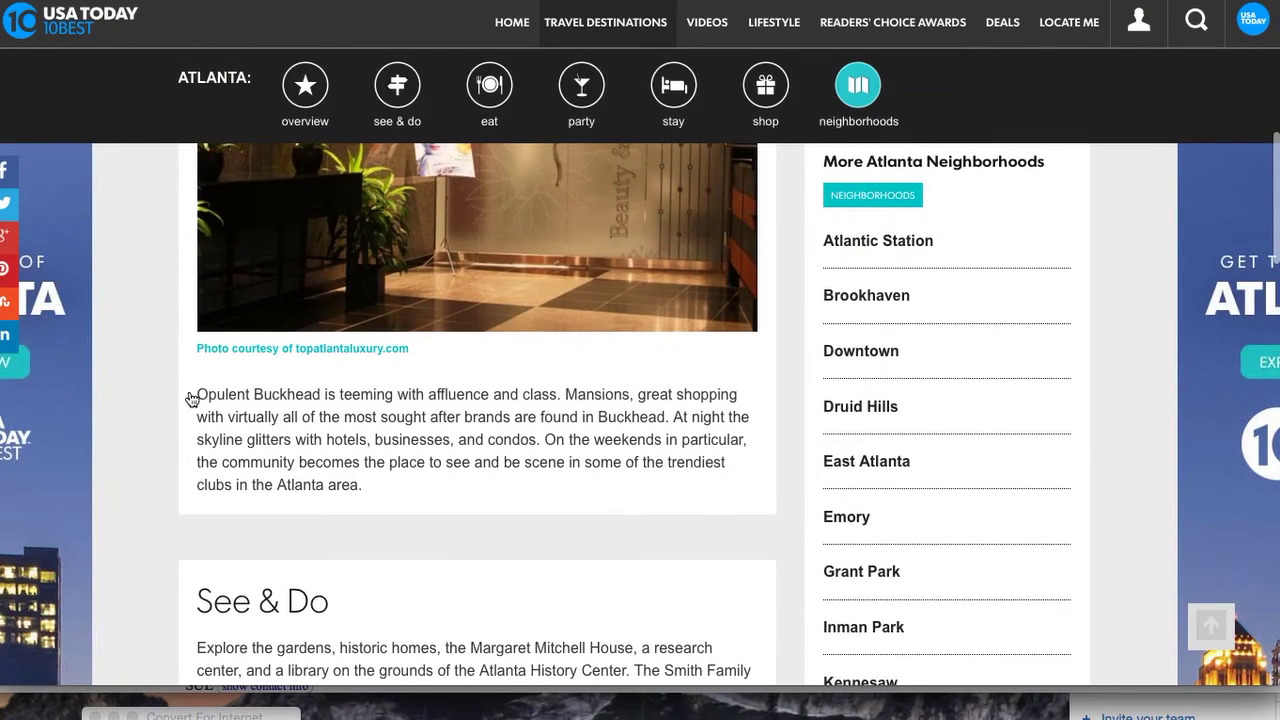
pyautogui.moveTo(191, 399); pyautogui.dragTo(497, 428)
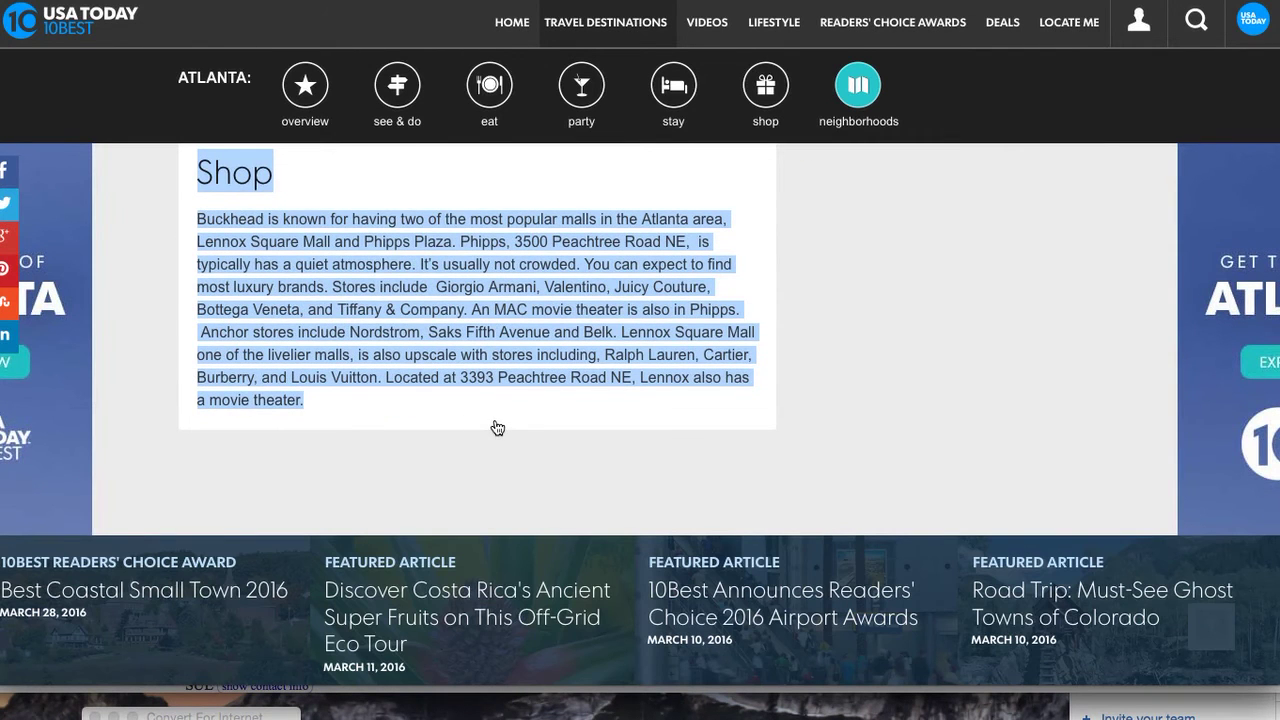
# Paste the copied Buckhead description into the text module and save it
pyautogui.press('super+Tab')
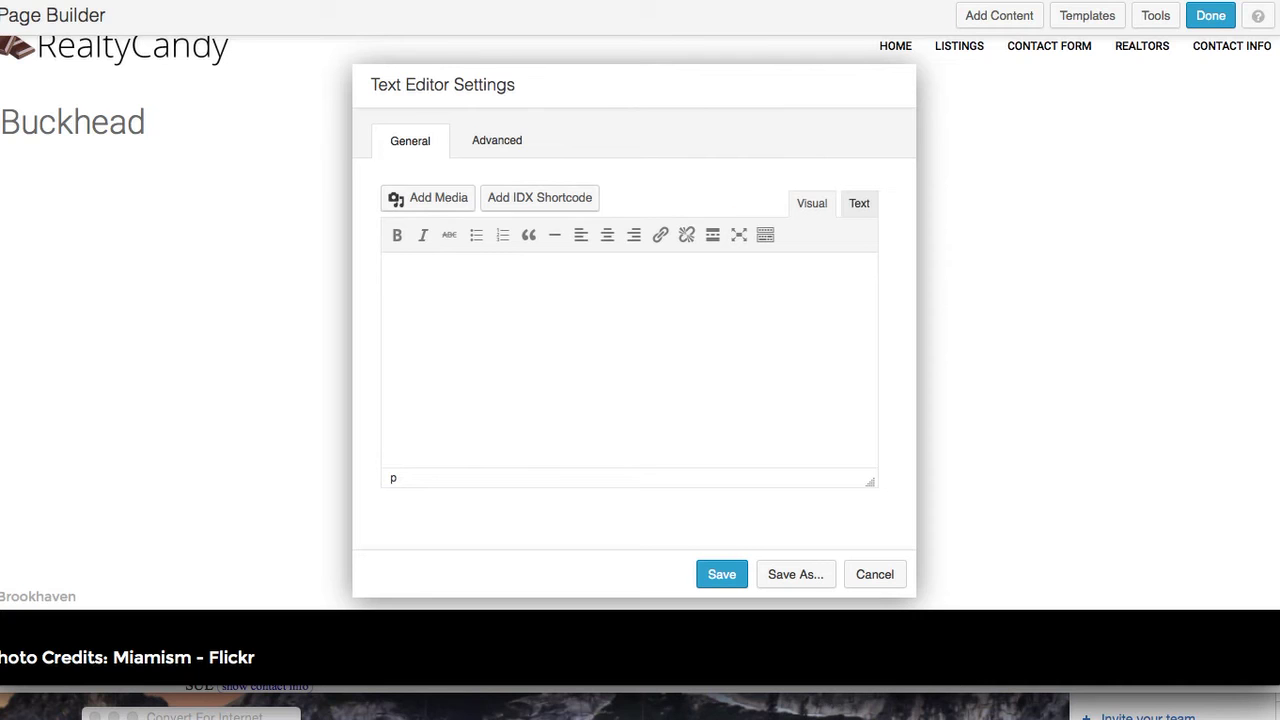
pyautogui.press('super+v')
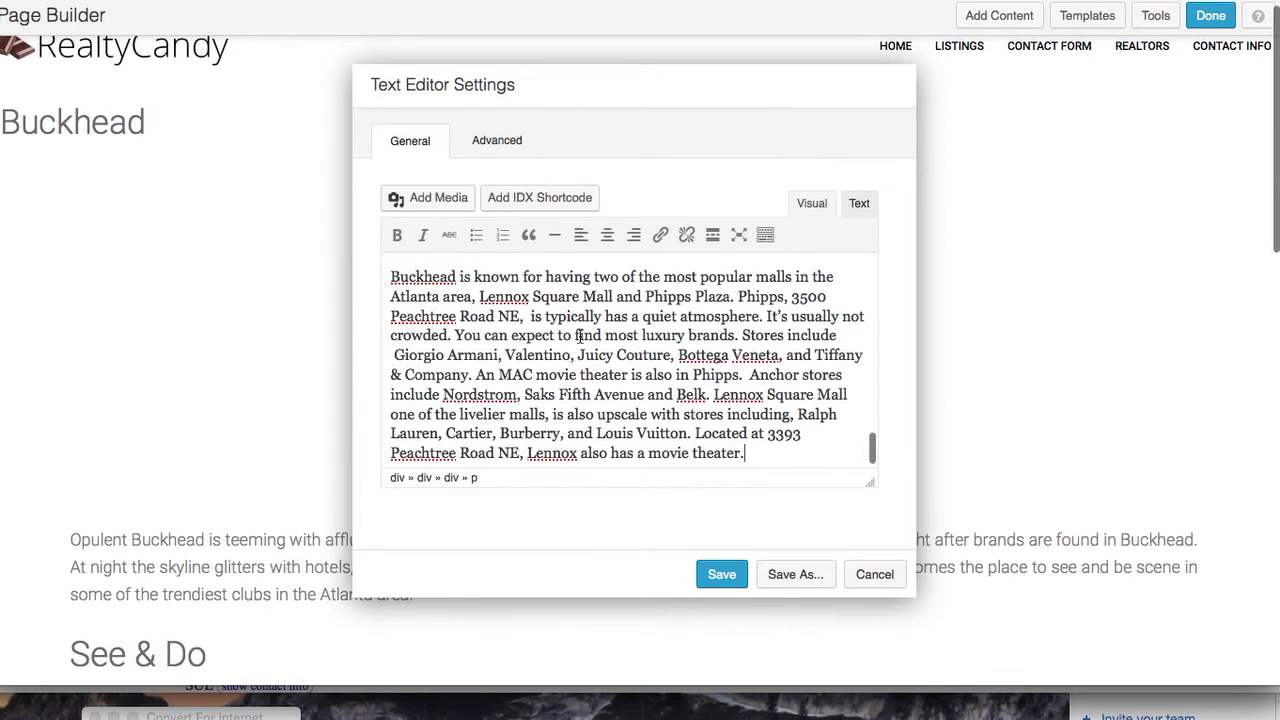
pyautogui.scroll(5, 695, 413)
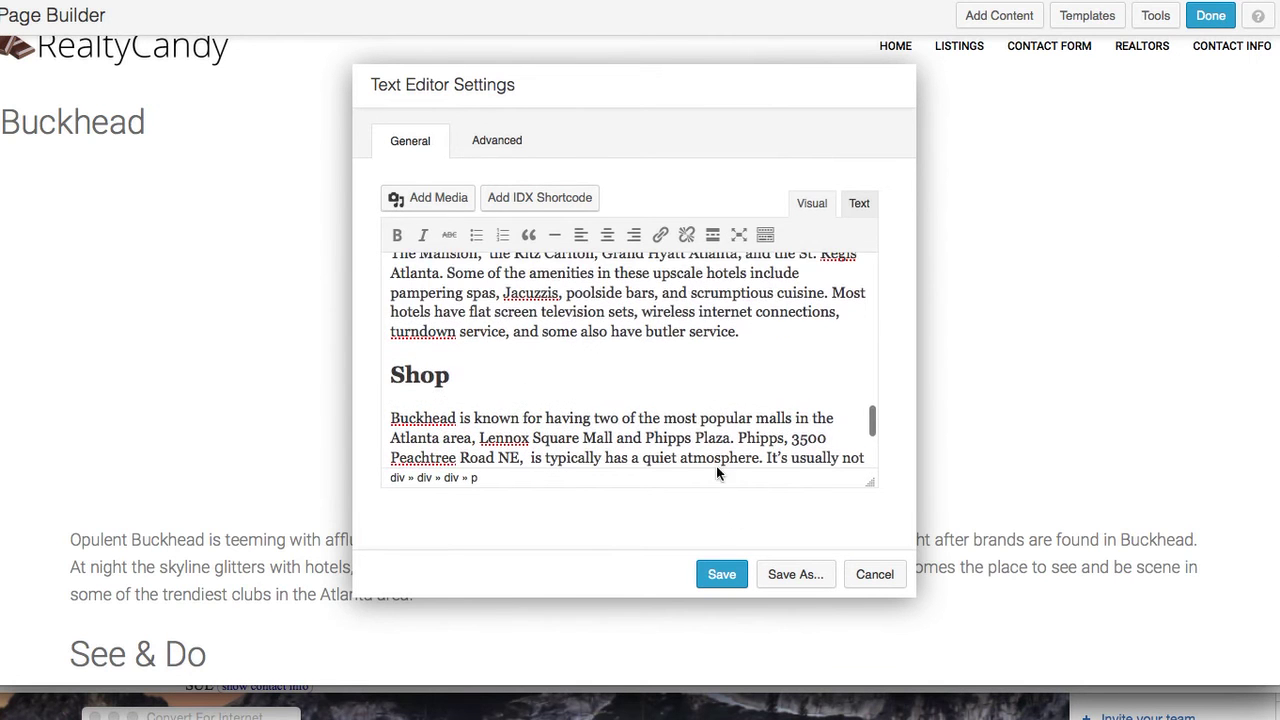
pyautogui.click(724, 576)
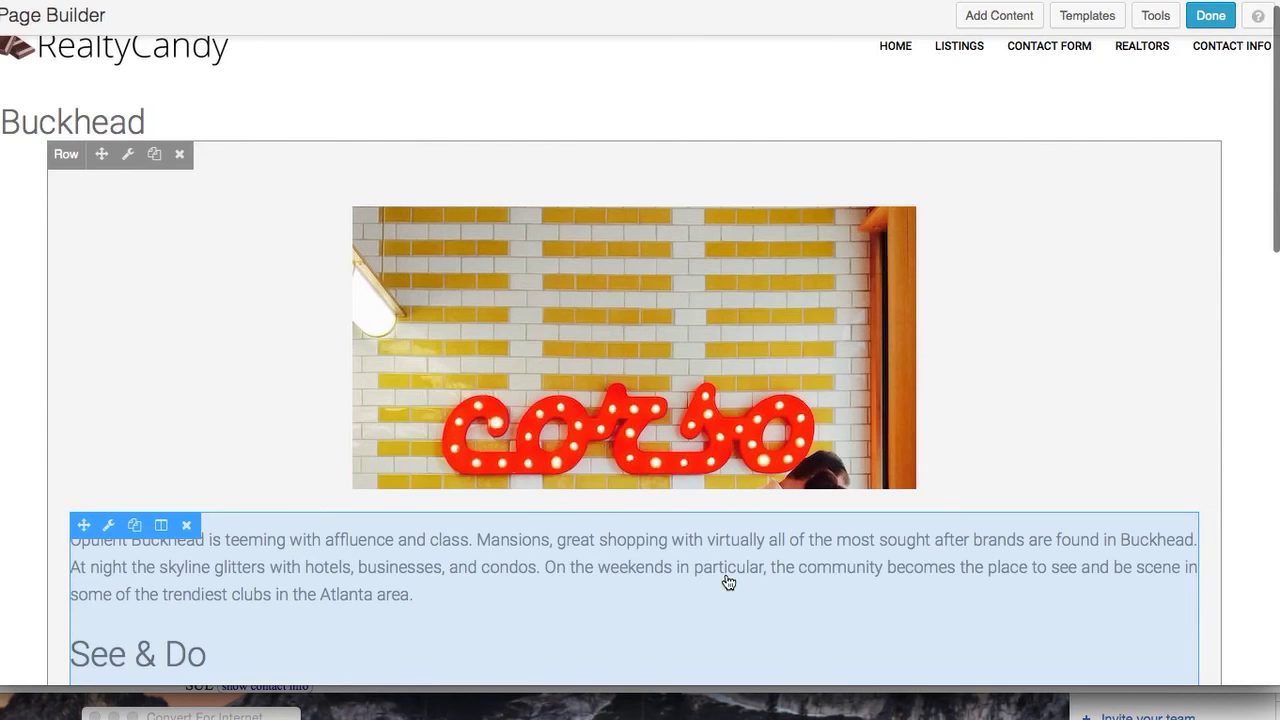
pyautogui.scroll(-1, 907, 559)
pyautogui.scroll(-9, 907, 559)
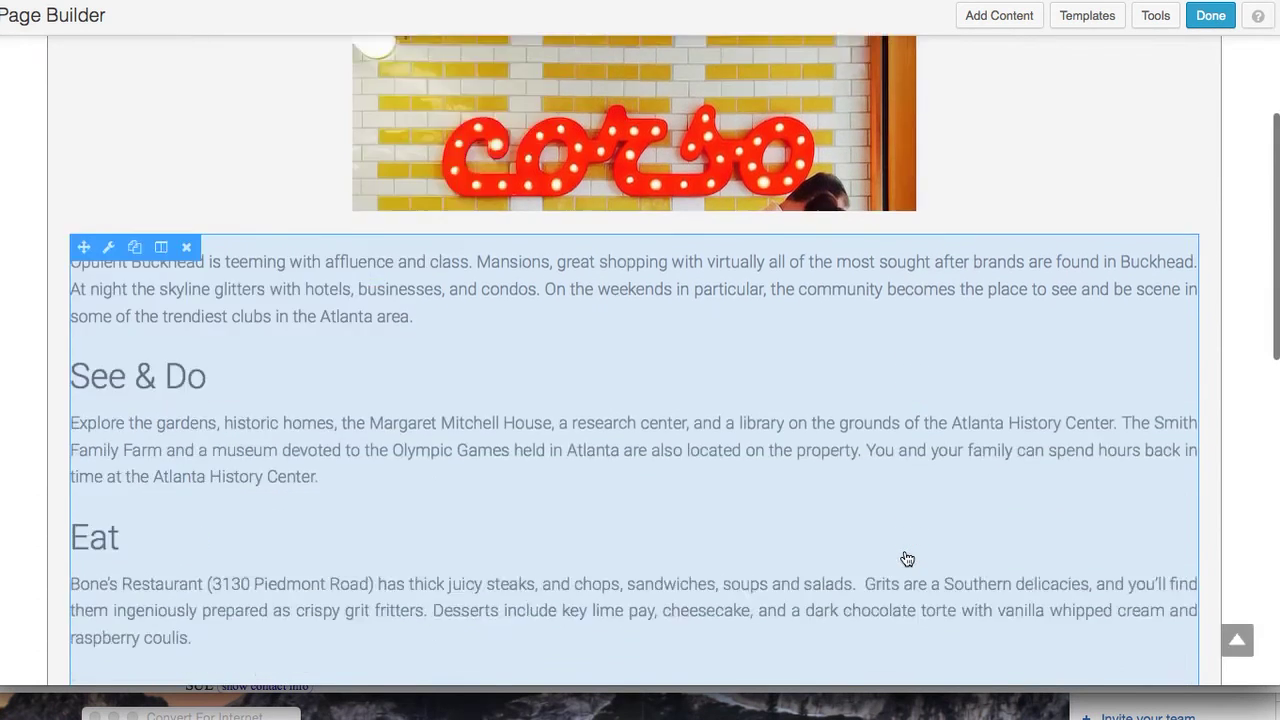
pyautogui.press('super+Tab')
pyautogui.press('super+Tab')
pyautogui.press('super+Tab')
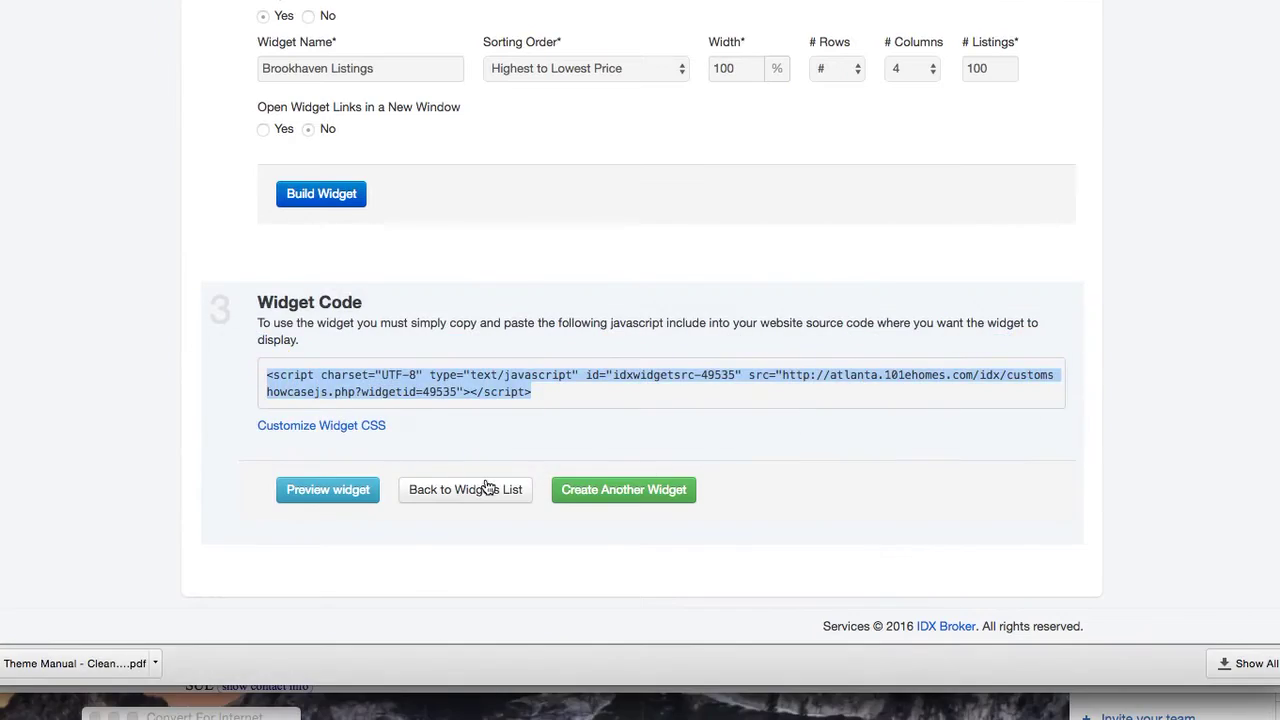
# Start a new Showcase widget featuring a Custom Search based on Advanced Search
pyautogui.click(620, 497)
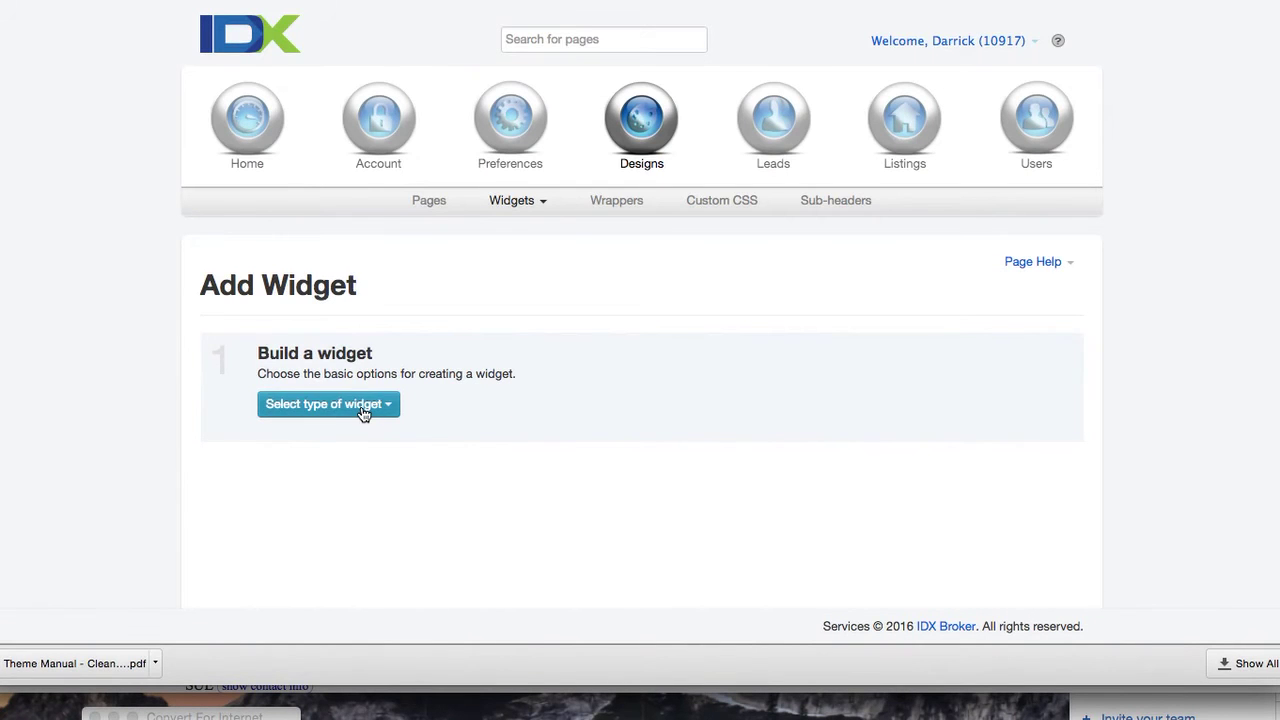
pyautogui.click(363, 411)
pyautogui.click(352, 464)
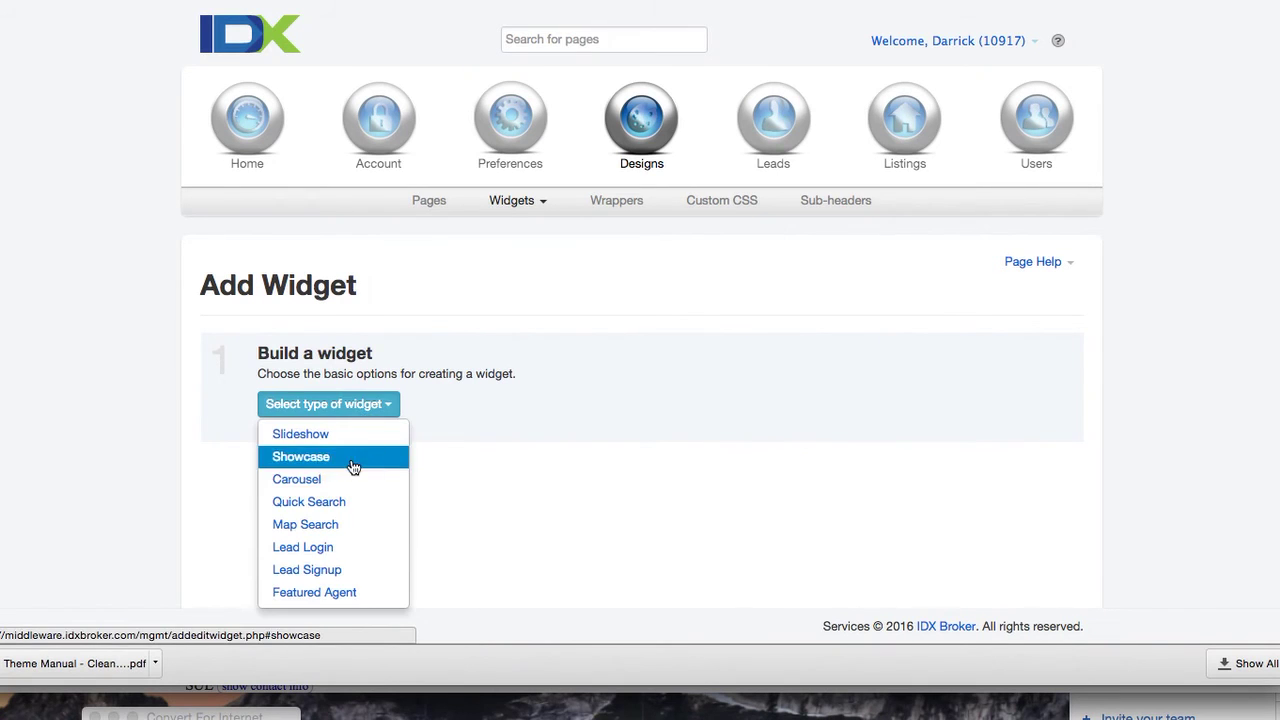
pyautogui.click(562, 405)
pyautogui.click(577, 547)
pyautogui.click(911, 405)
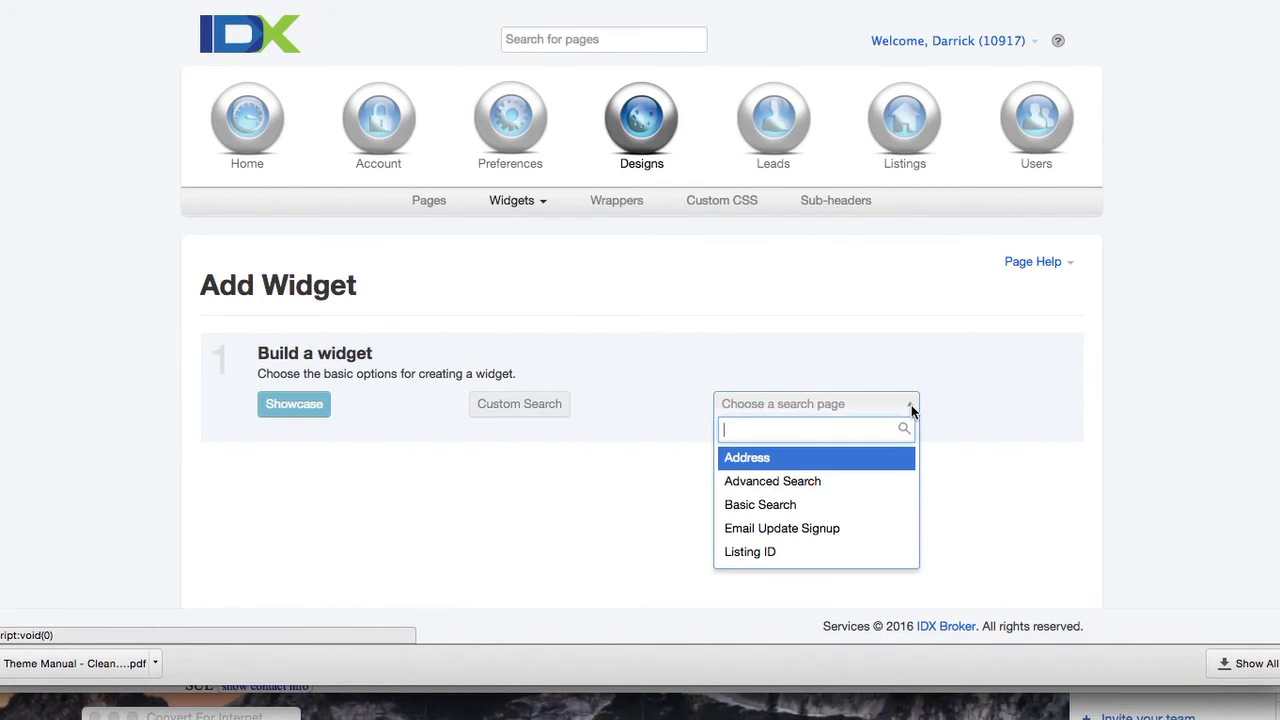
pyautogui.click(875, 483)
# Limit the search to Buckhead, clear the maximum price, and open the additional filters
pyautogui.scroll(-1, 833, 517)
pyautogui.scroll(-2, 835, 525)
pyautogui.scroll(-5, 478, 580)
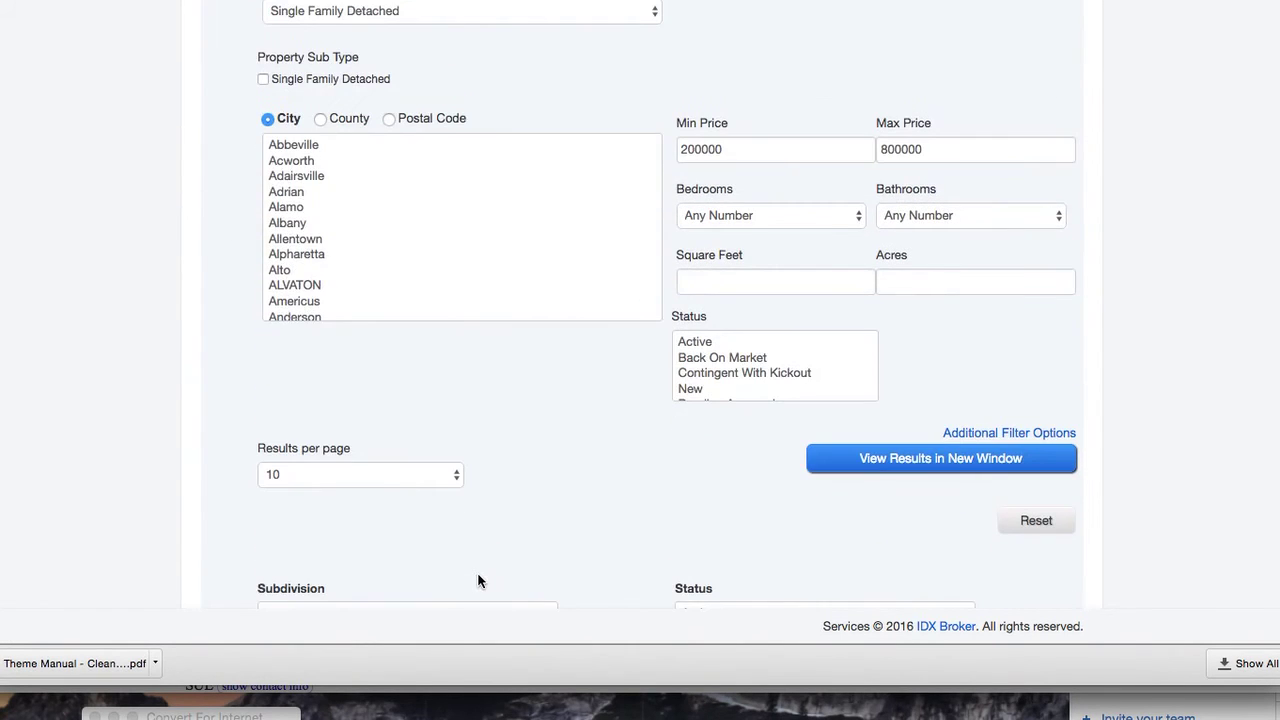
pyautogui.scroll(-10, 473, 240)
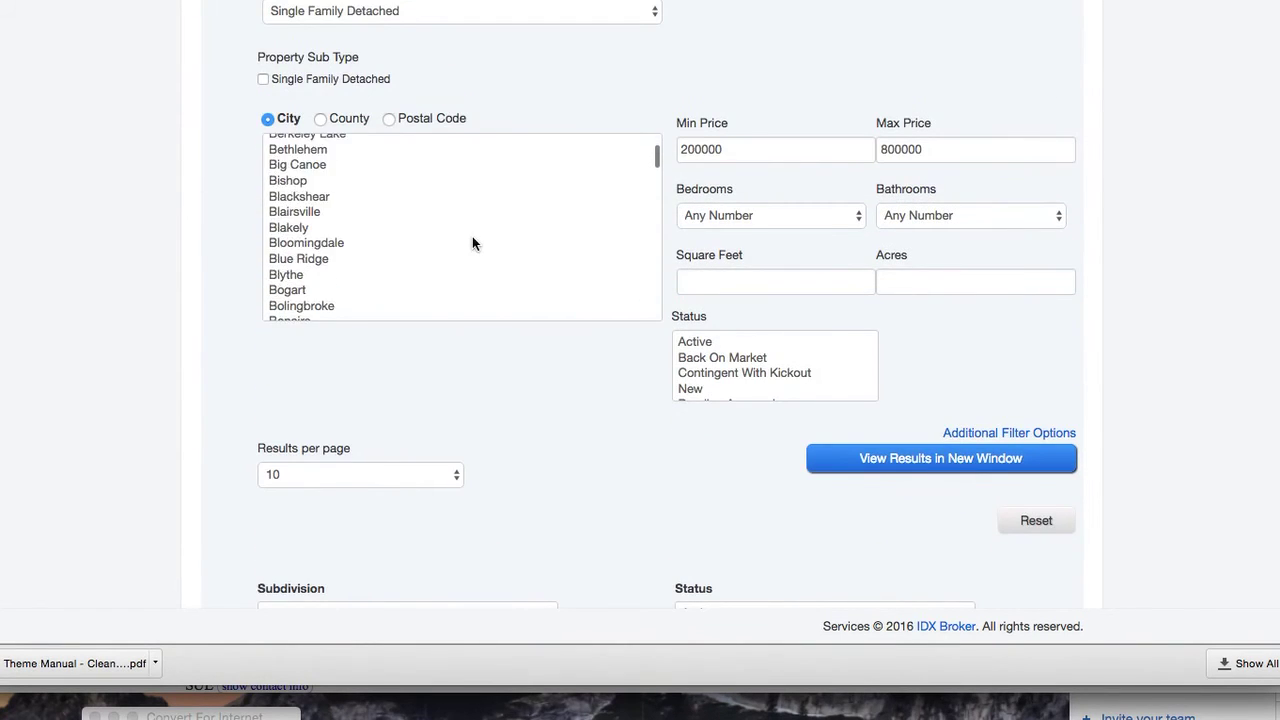
pyautogui.scroll(-10, 472, 243)
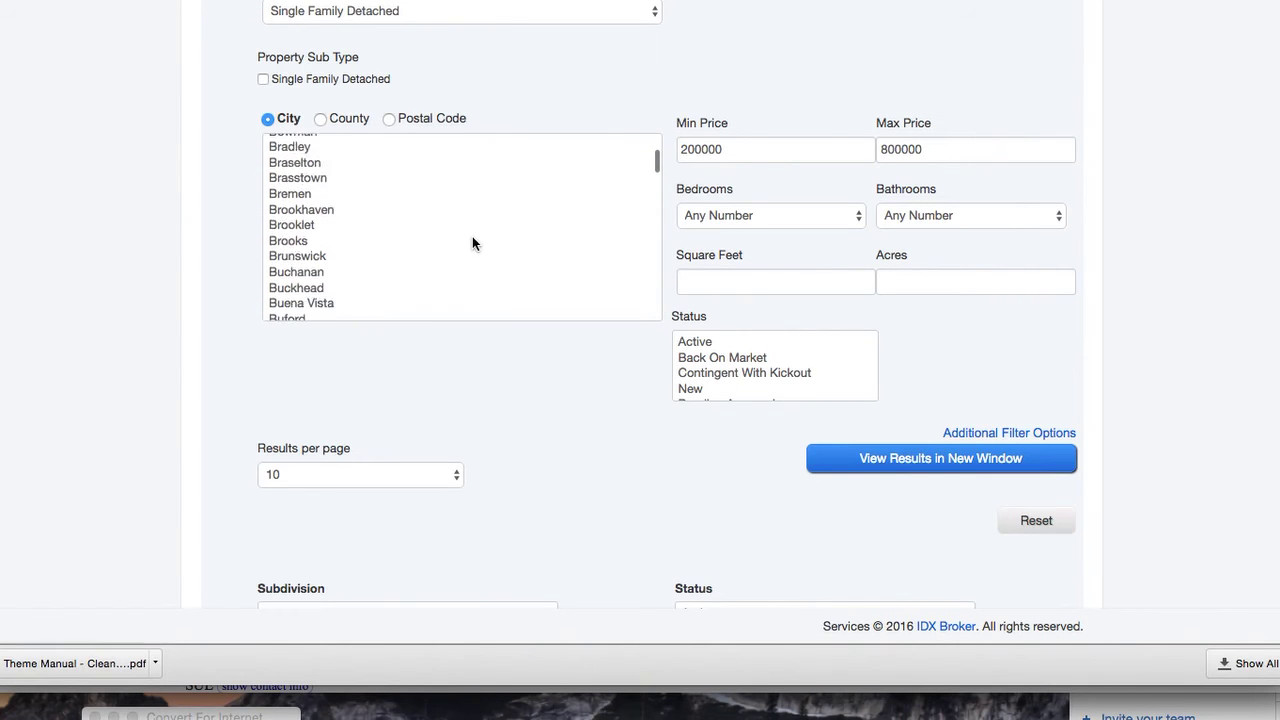
pyautogui.click(340, 247)
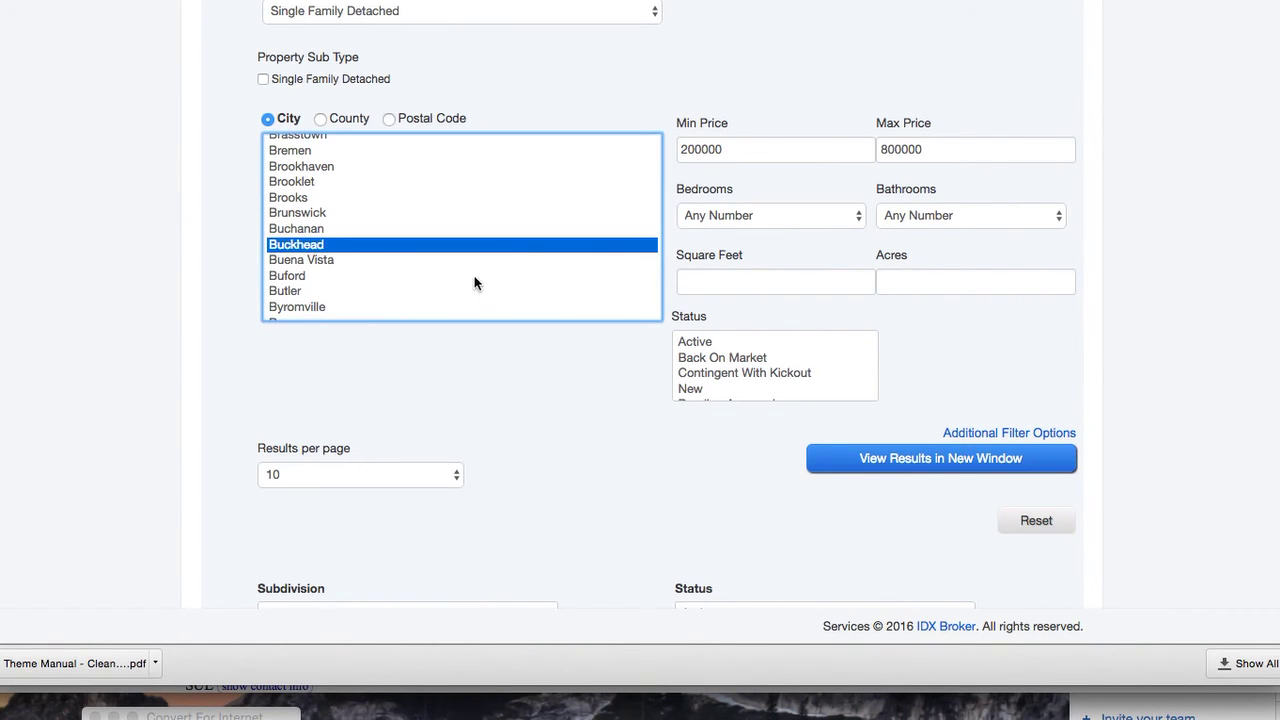
pyautogui.doubleClick(905, 149)
pyautogui.press('BackSpace')
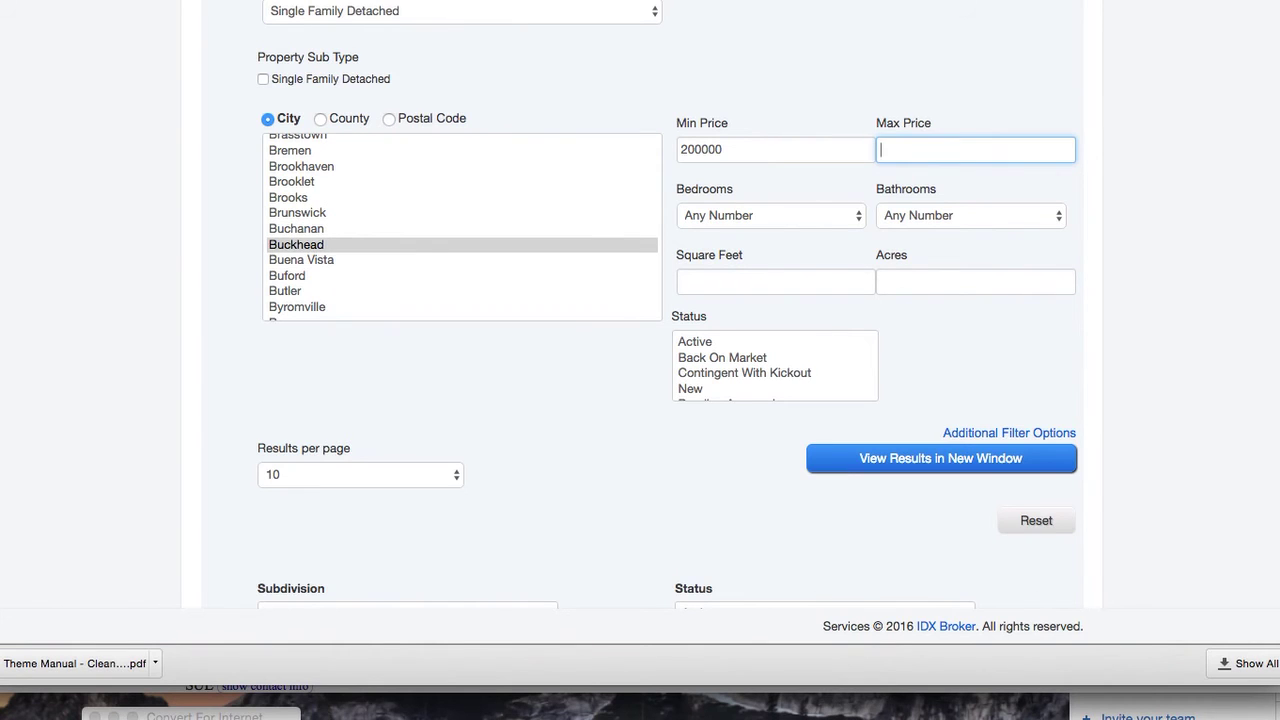
pyautogui.click(986, 432)
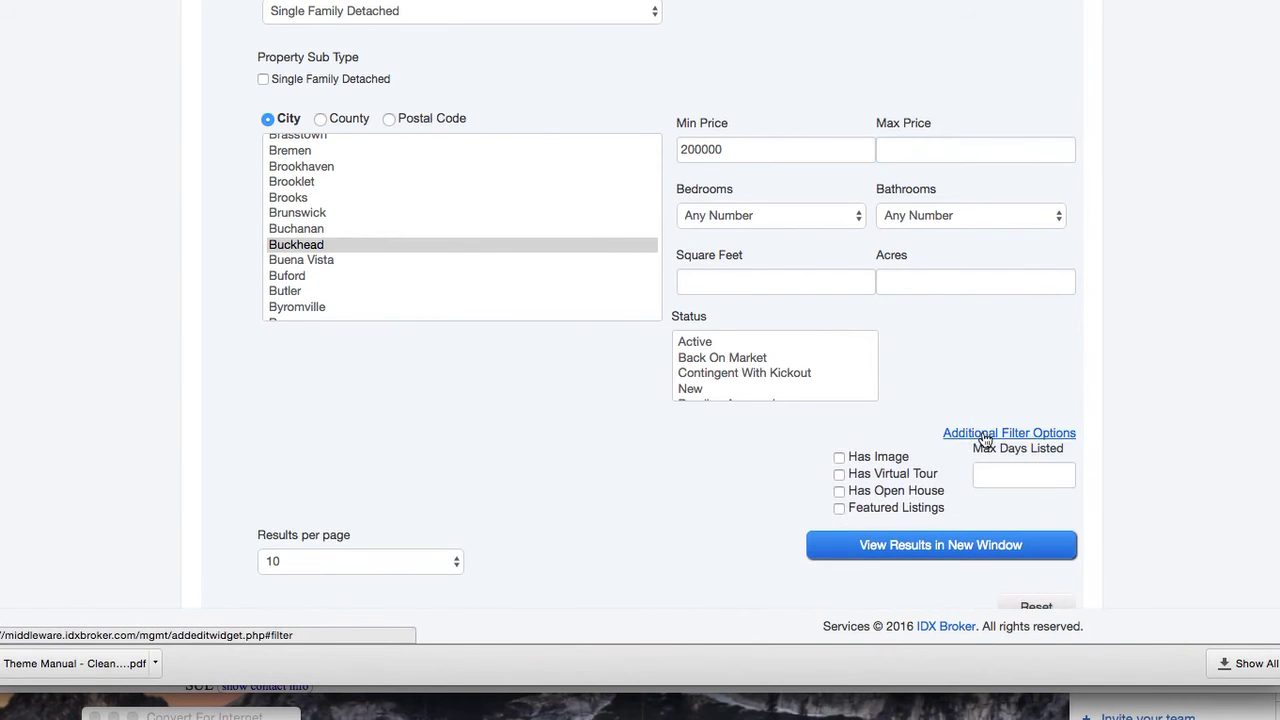
pyautogui.scroll(-6, 751, 469)
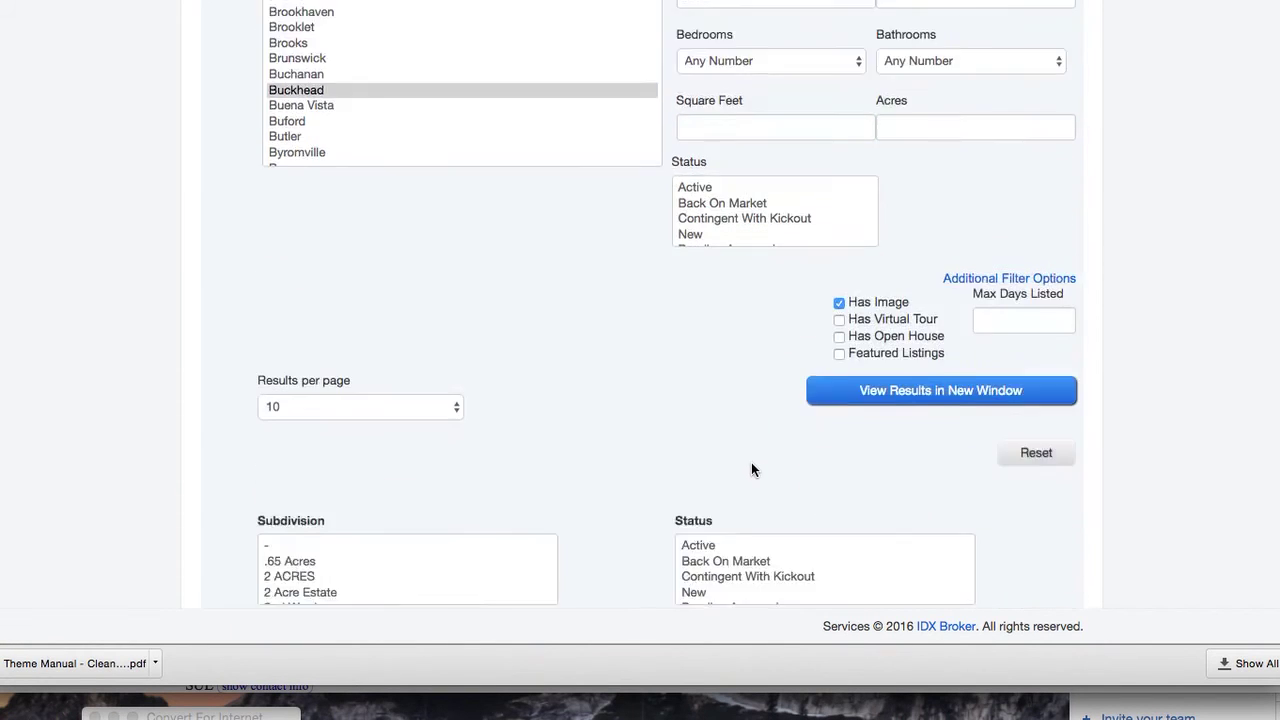
pyautogui.scroll(-20, 1096, 467)
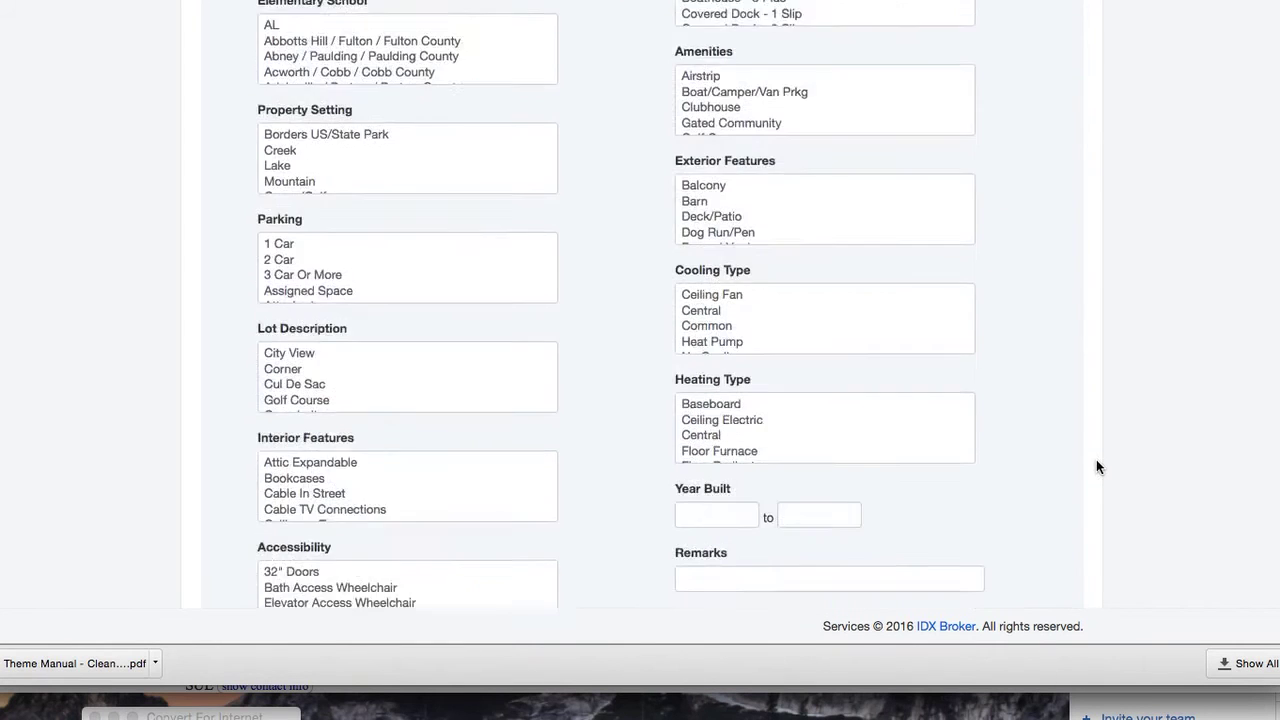
# Make the widget responsive, name it Buckhead Listings with 4 columns, build it, and copy its code
pyautogui.click(262, 313)
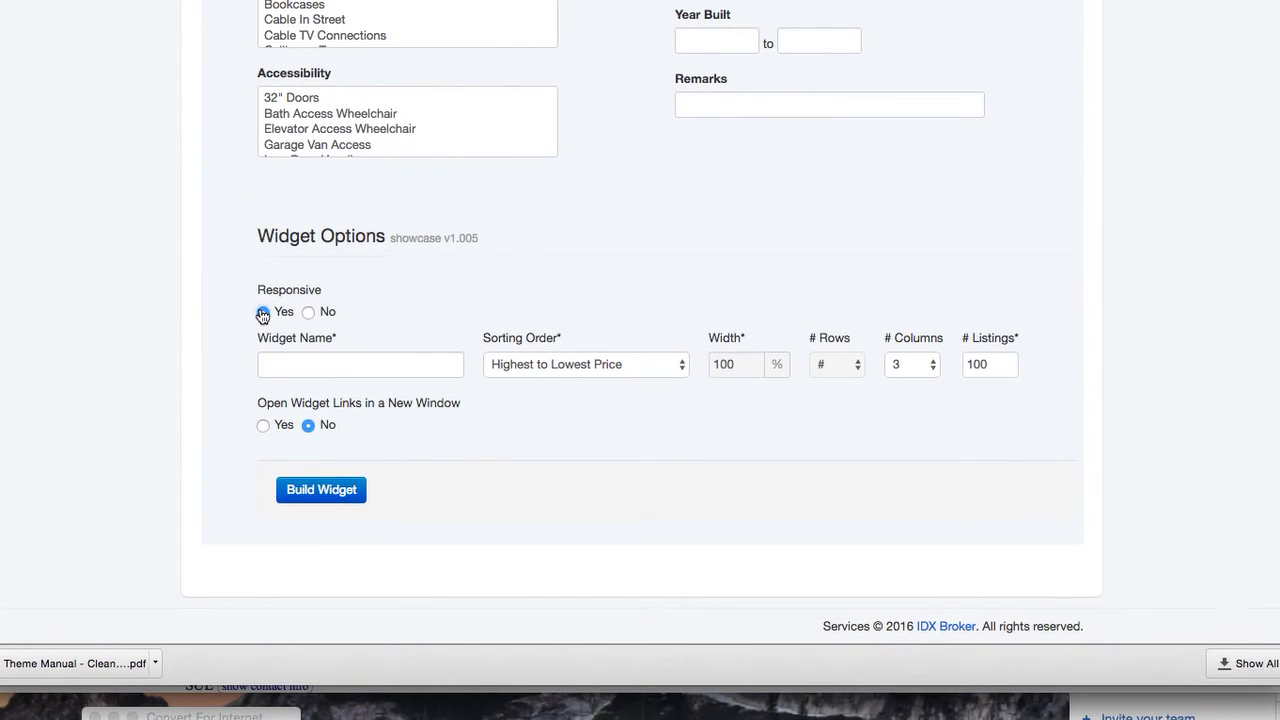
pyautogui.click(315, 362)
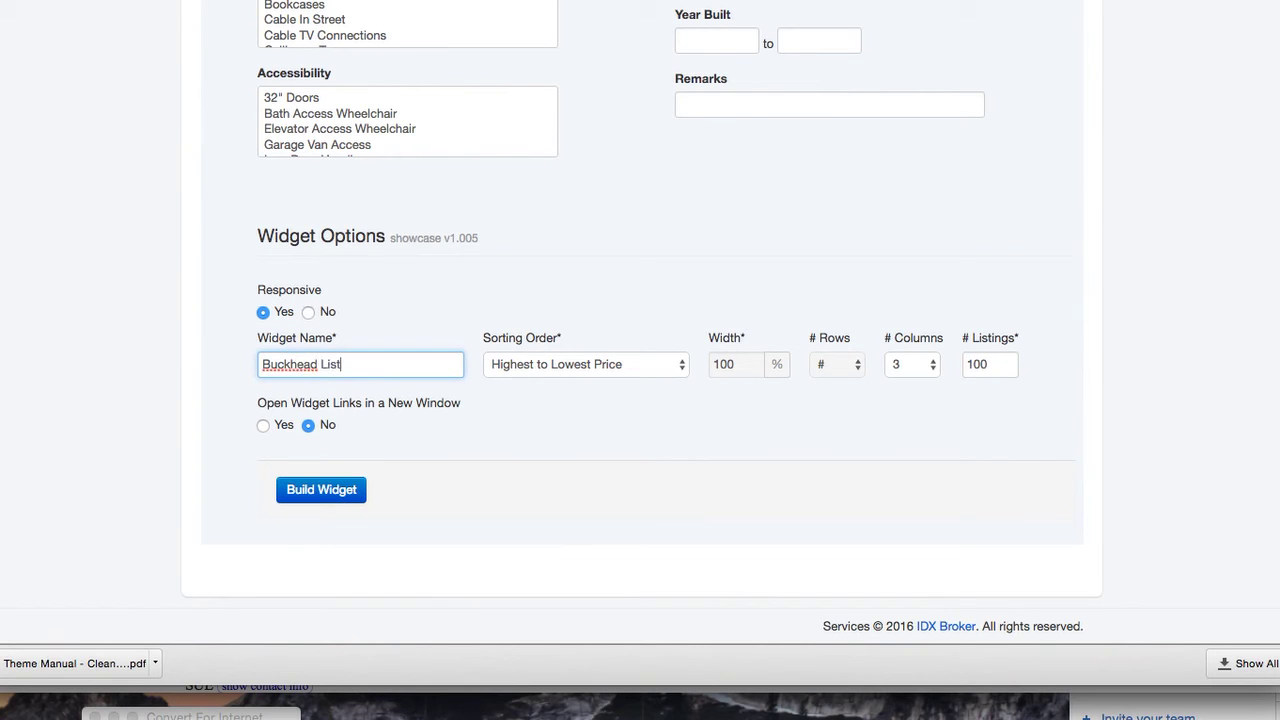
pyautogui.click(905, 364)
pyautogui.click(905, 381)
pyautogui.click(360, 490)
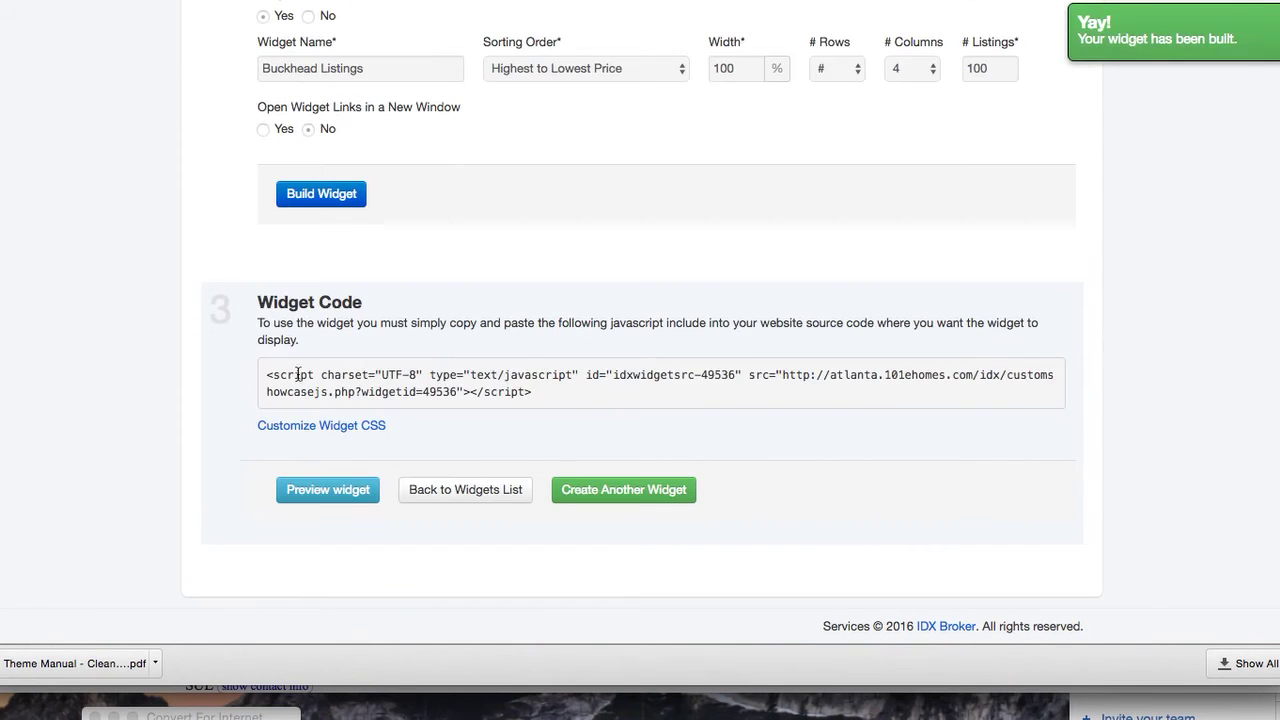
pyautogui.moveTo(267, 377); pyautogui.dragTo(554, 389)
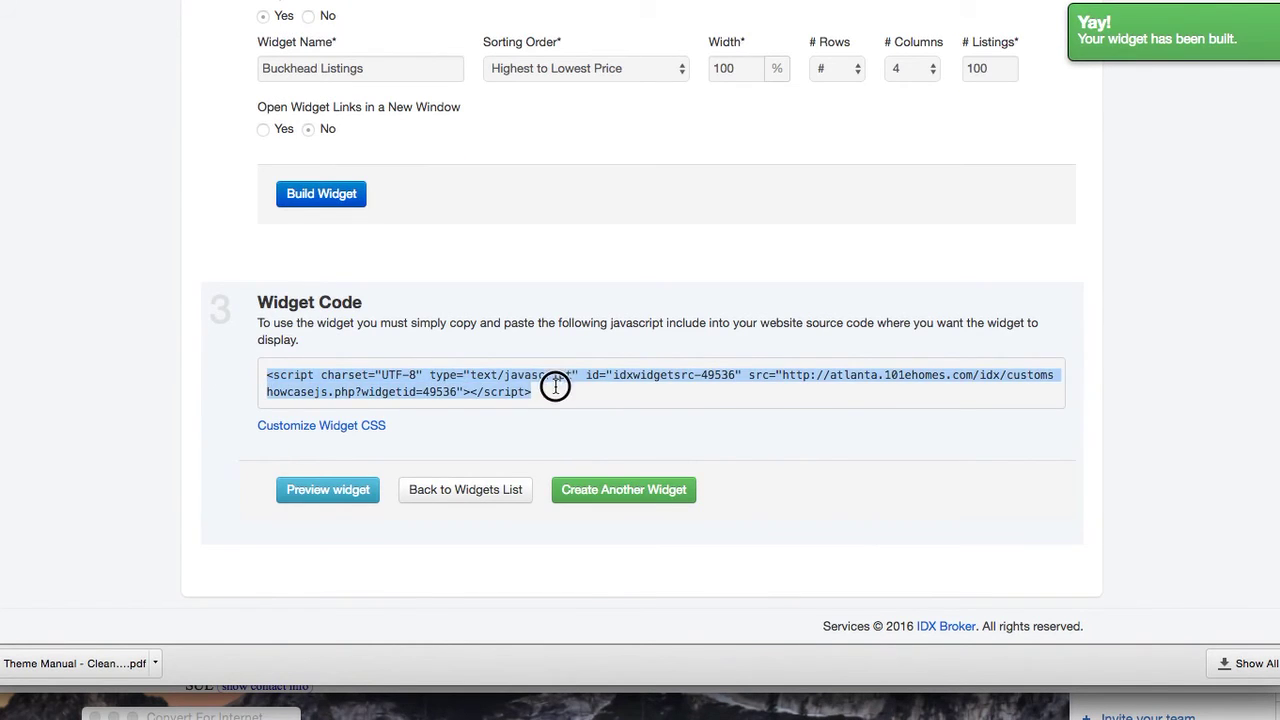
pyautogui.press('super+Tab')
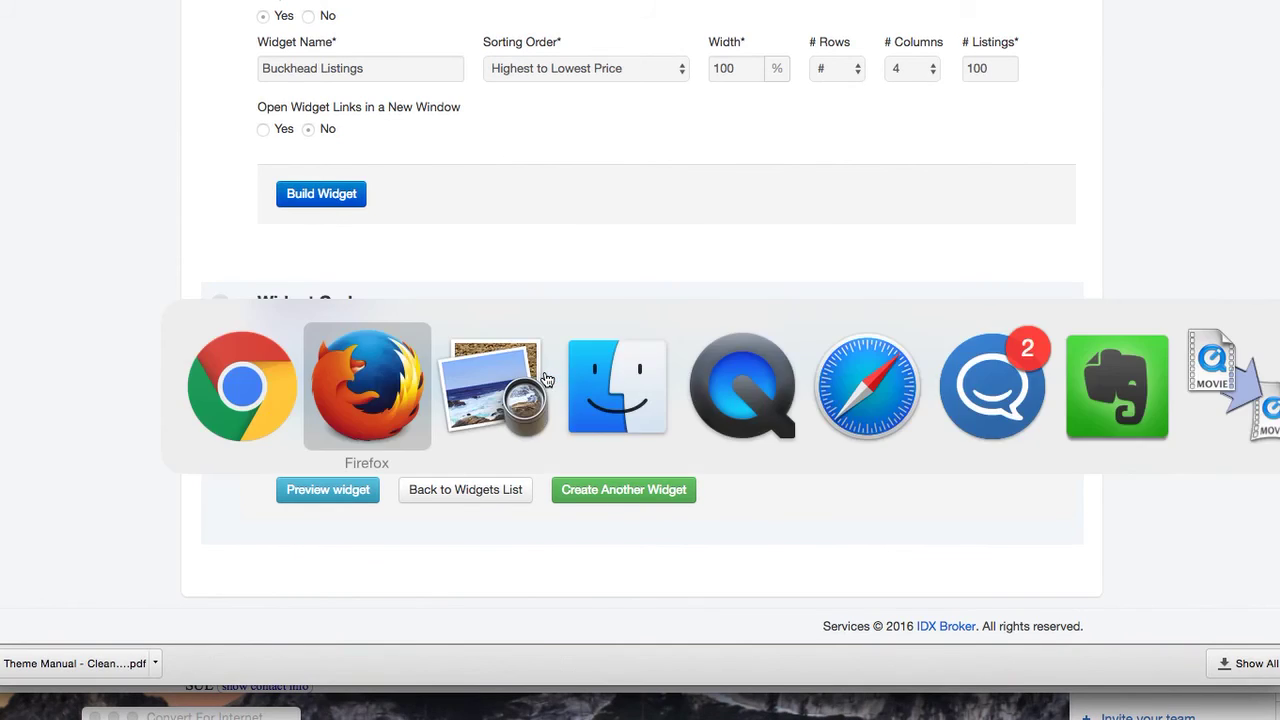
# Add an HTML module below the Shop section containing the pasted widget code and save it
pyautogui.scroll(-1, 544, 377)
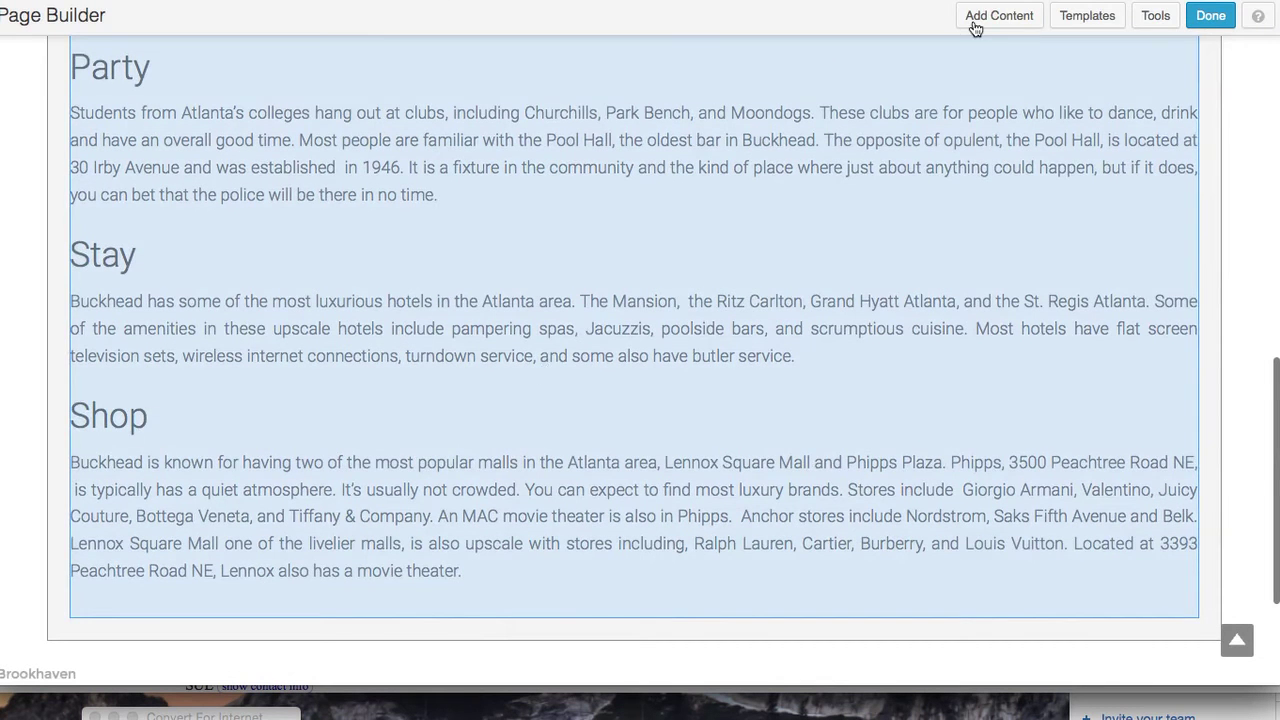
pyautogui.click(1000, 16)
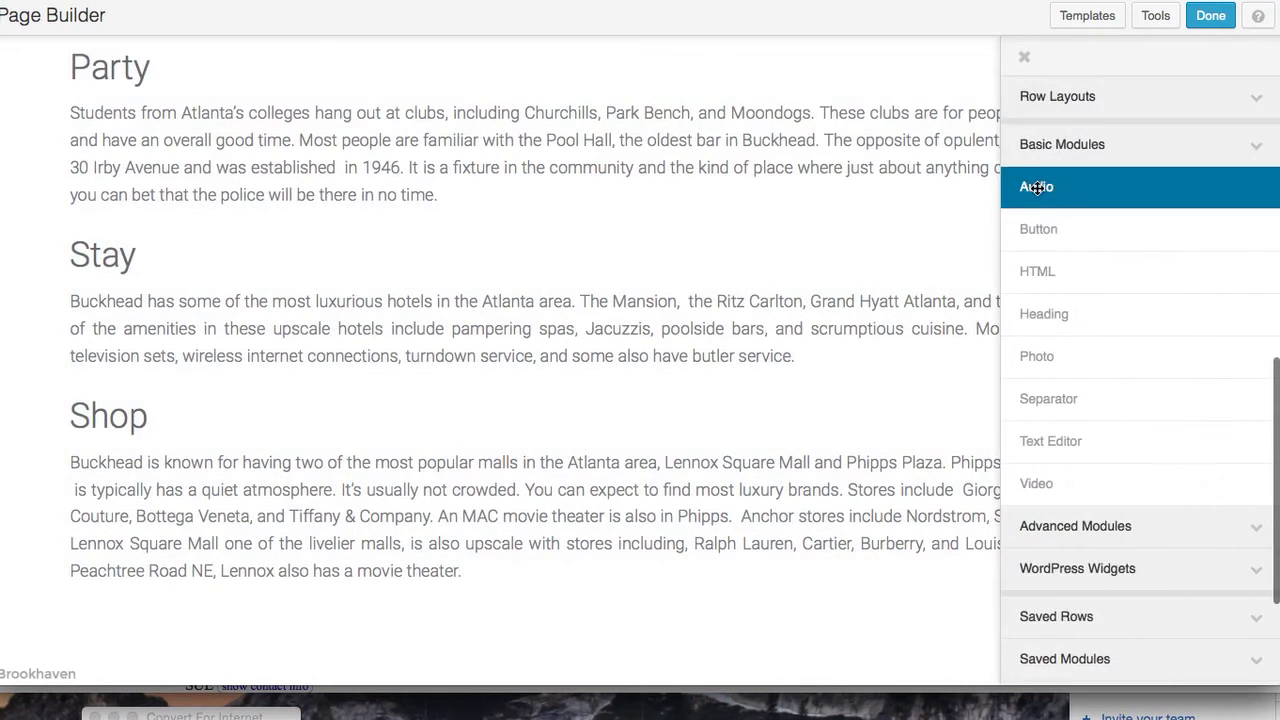
pyautogui.moveTo(1075, 266); pyautogui.dragTo(290, 484)
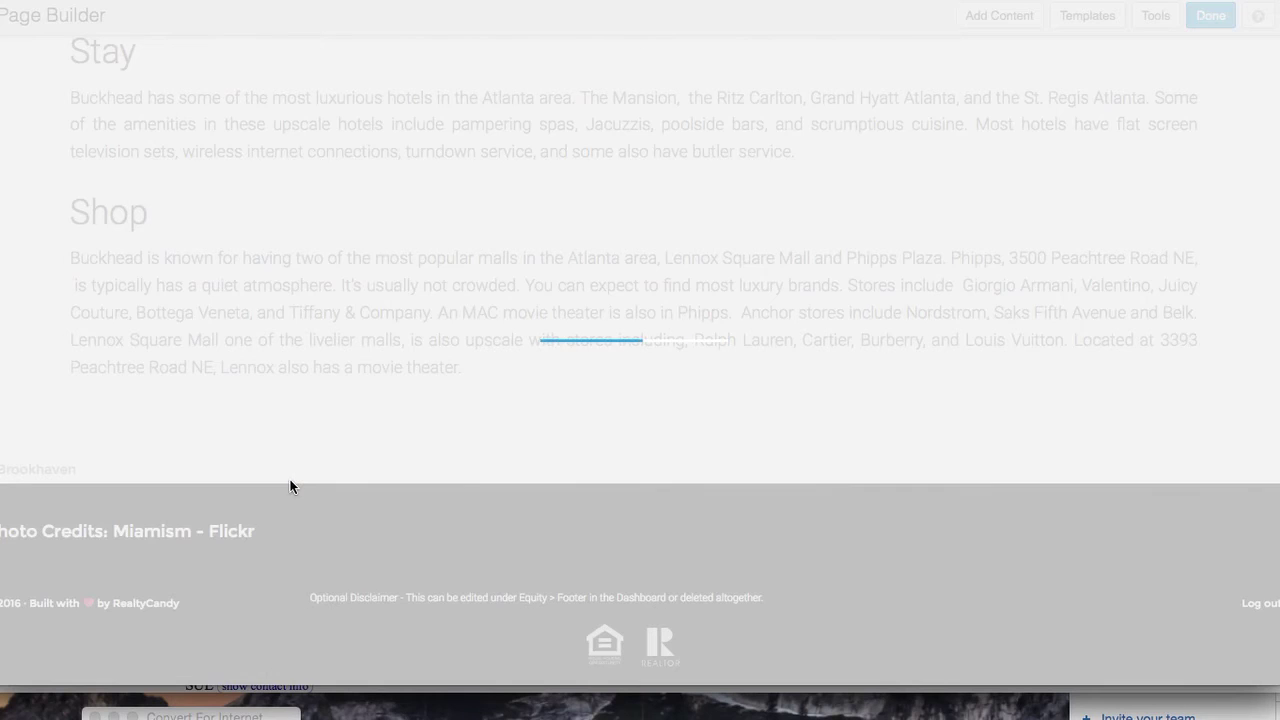
pyautogui.press('super+v')
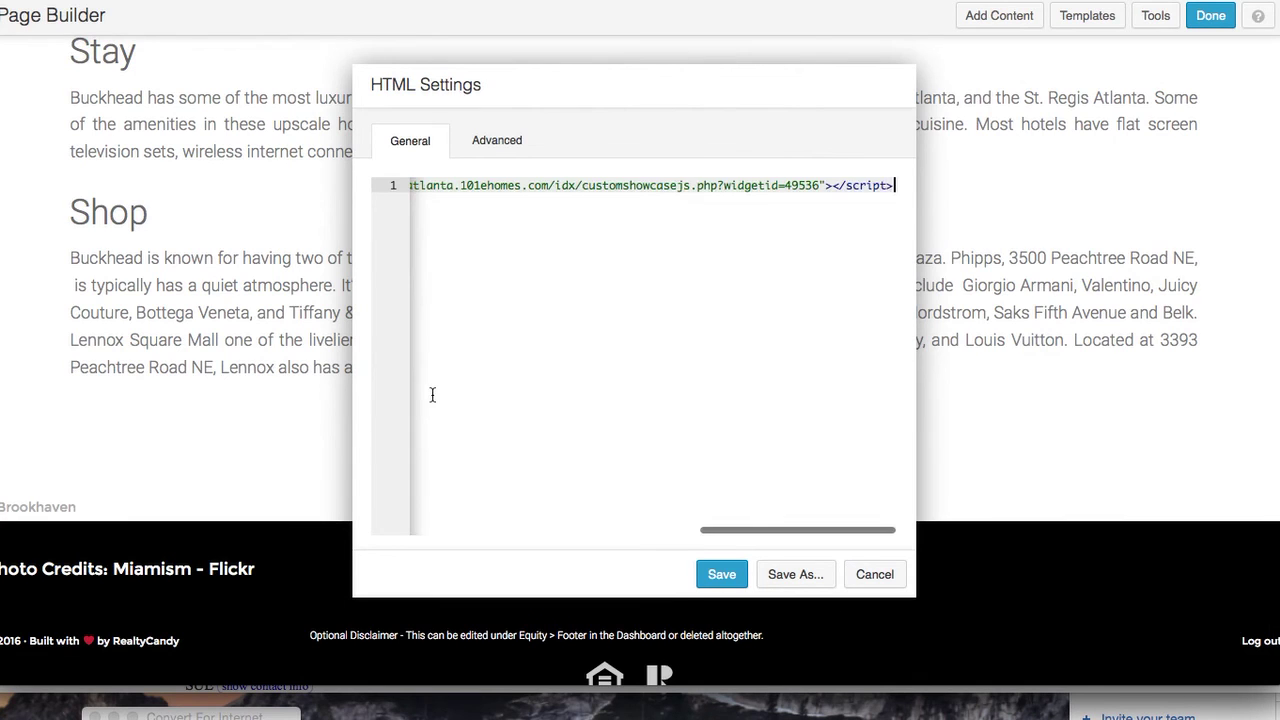
pyautogui.click(720, 574)
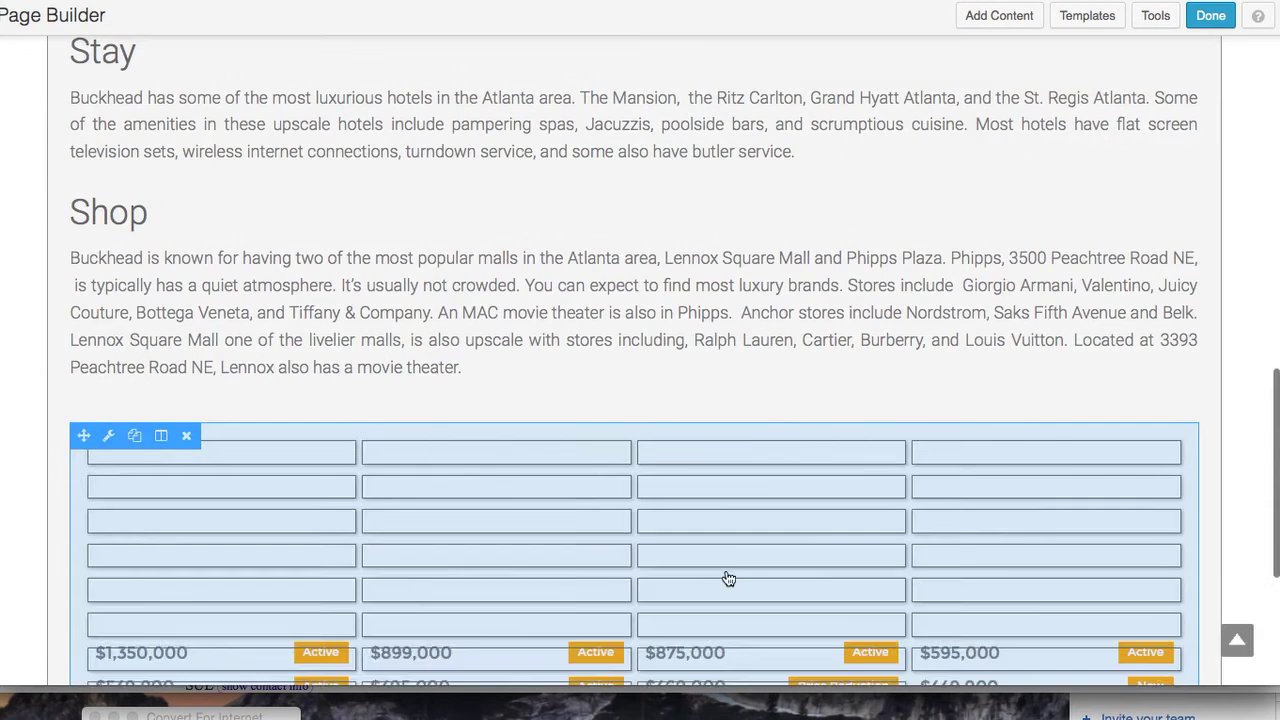
# Review the four-column Buckhead listings grid, then finish editing the page with Done
pyautogui.scroll(-5, 729, 579)
pyautogui.scroll(-6, 729, 579)
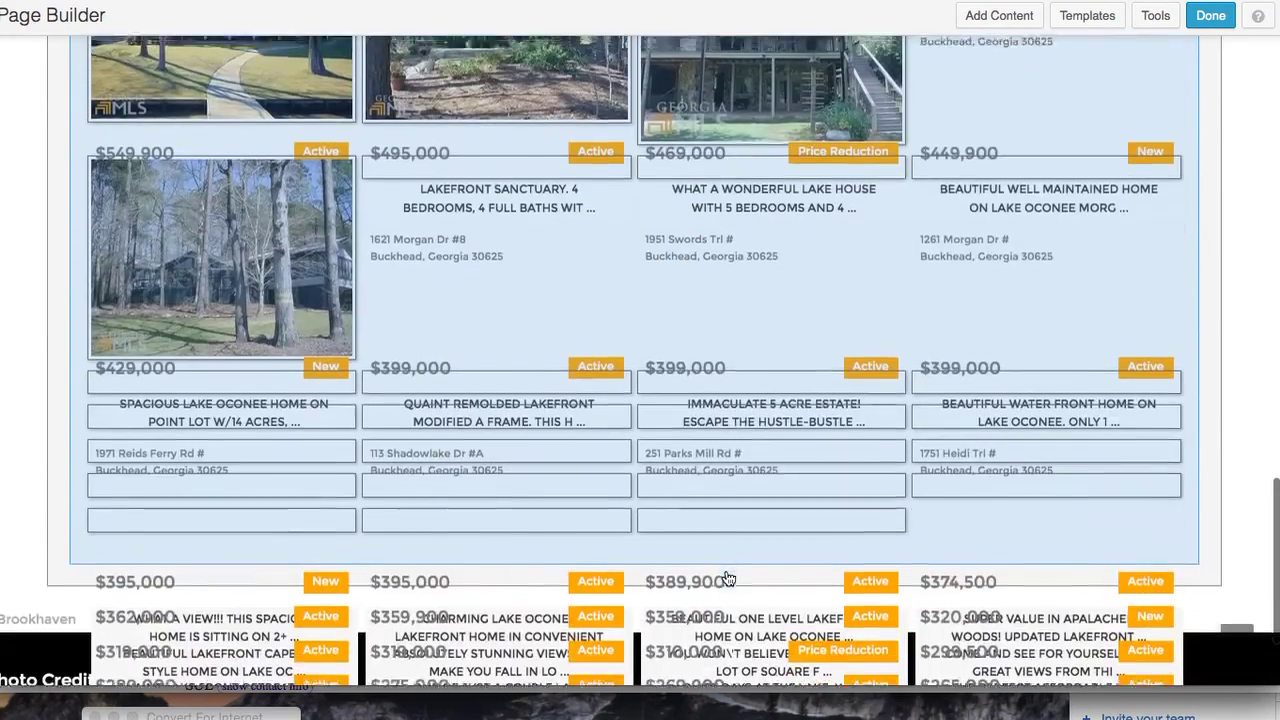
pyautogui.scroll(3, 726, 570)
pyautogui.scroll(-3, 728, 578)
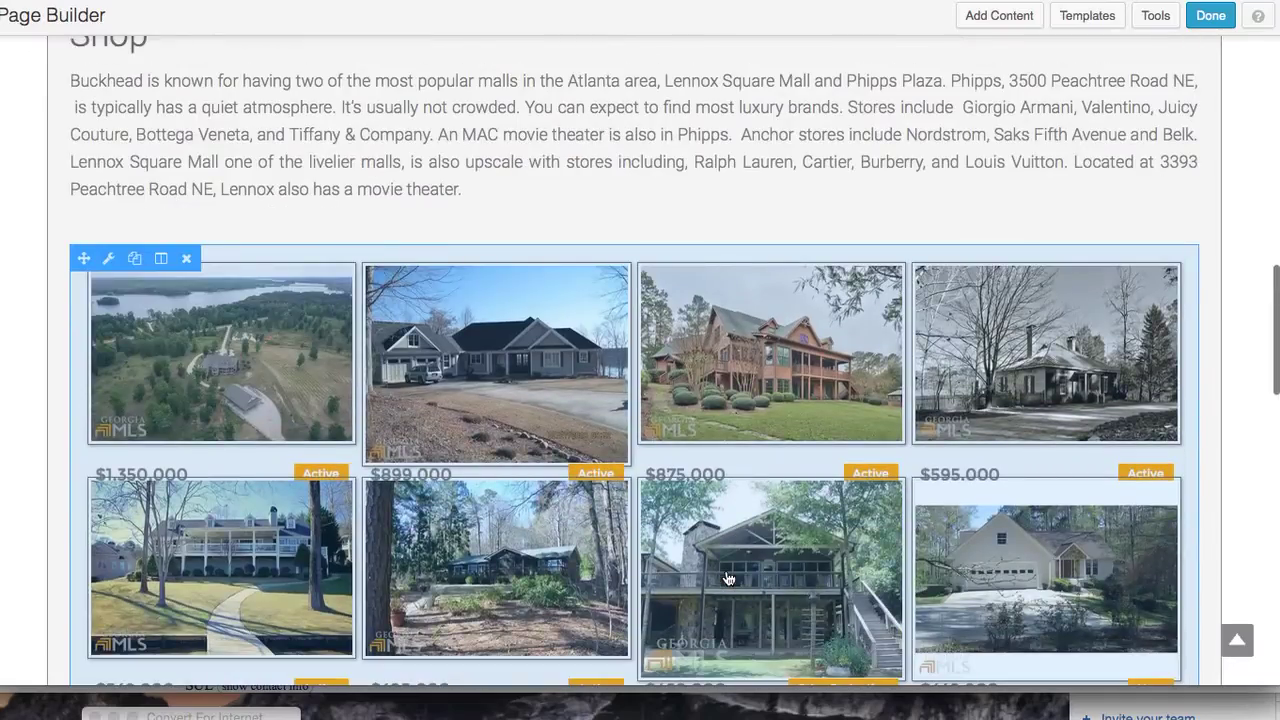
pyautogui.scroll(-15, 729, 579)
pyautogui.scroll(-2, 729, 579)
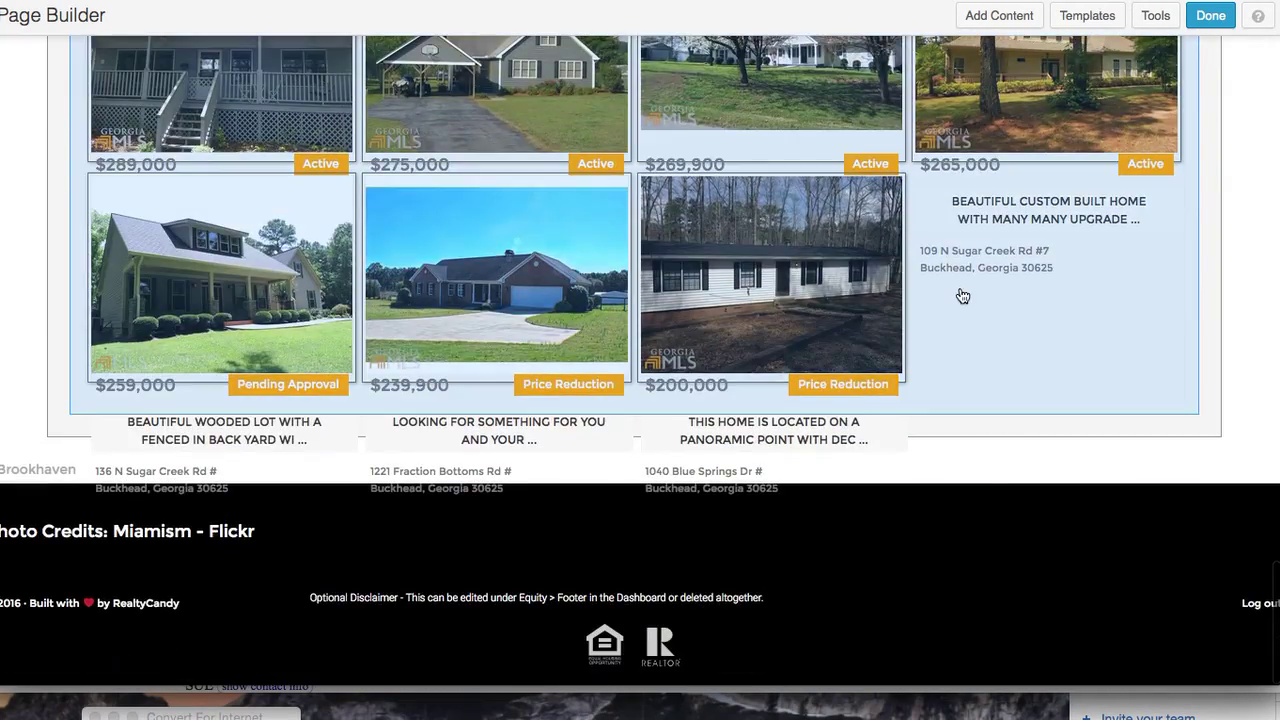
pyautogui.scroll(20, 962, 296)
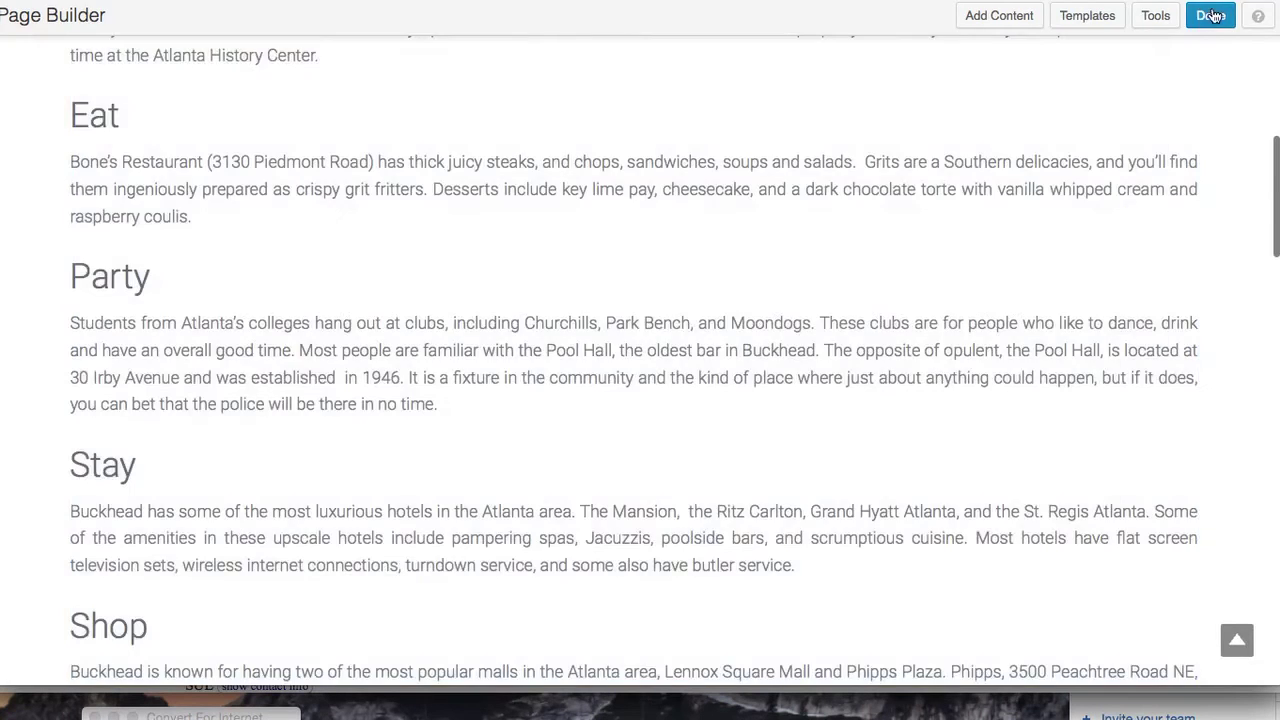
pyautogui.click(1210, 15)
# Publish the Buckhead changes, then create a page titled 'Atlanta Home Page' and switch it to Page Builder
pyautogui.click(625, 292)
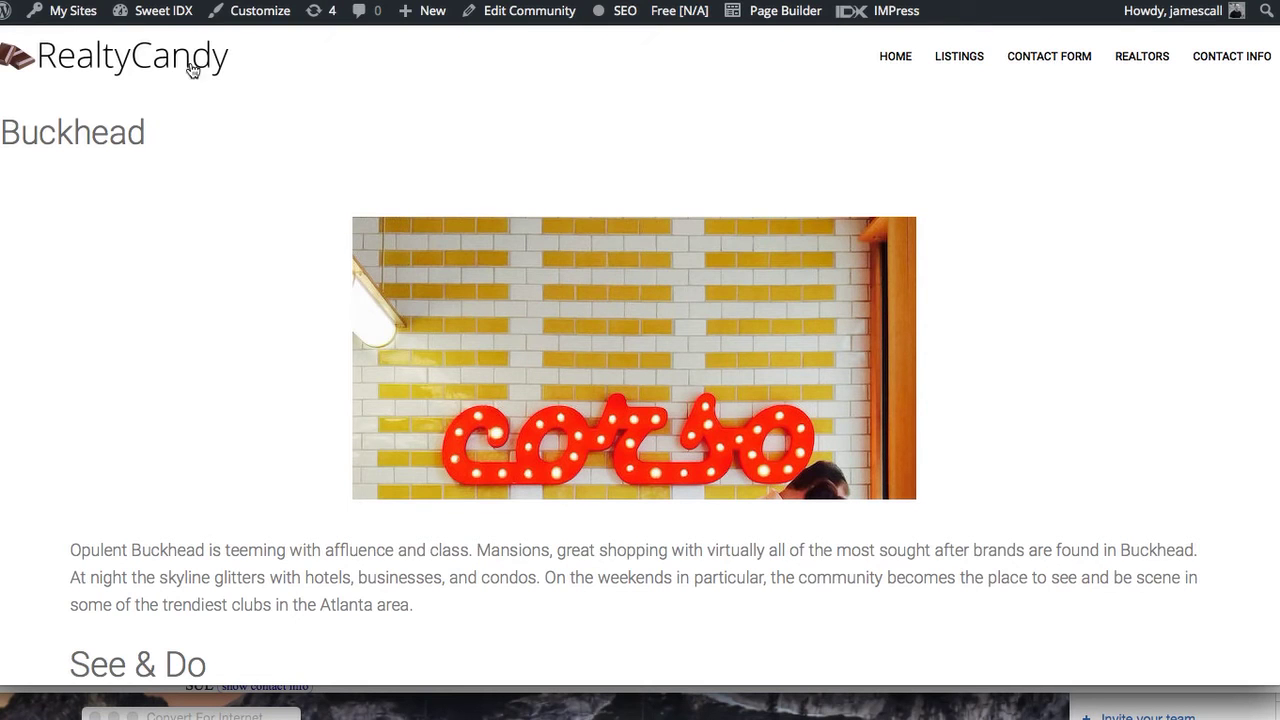
pyautogui.moveTo(70, 17)
pyautogui.moveTo(101, 52)
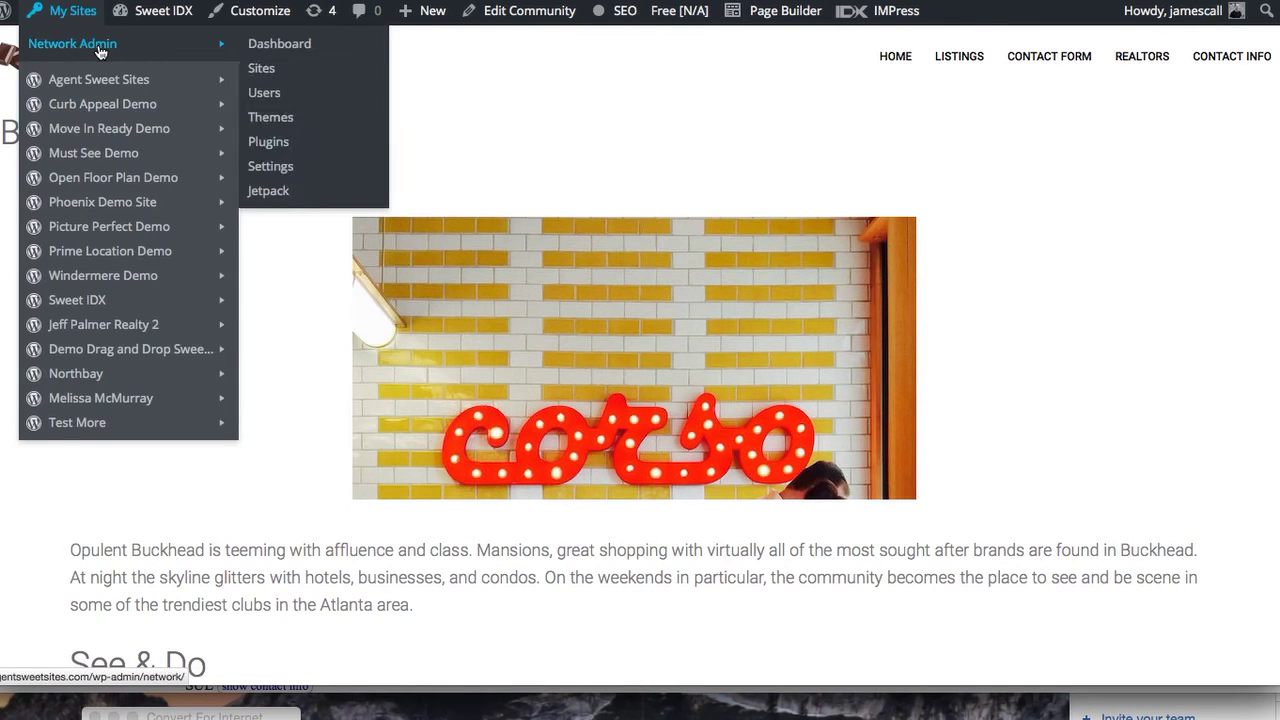
pyautogui.moveTo(176, 10)
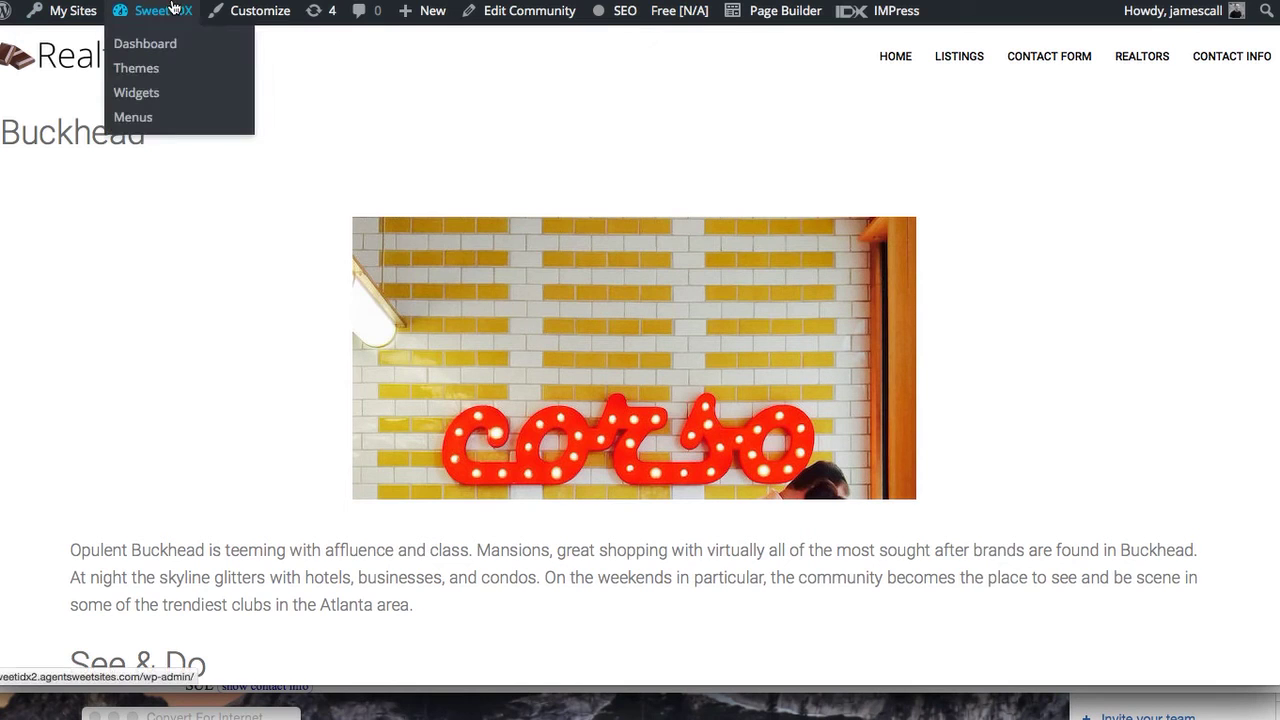
pyautogui.moveTo(425, 12)
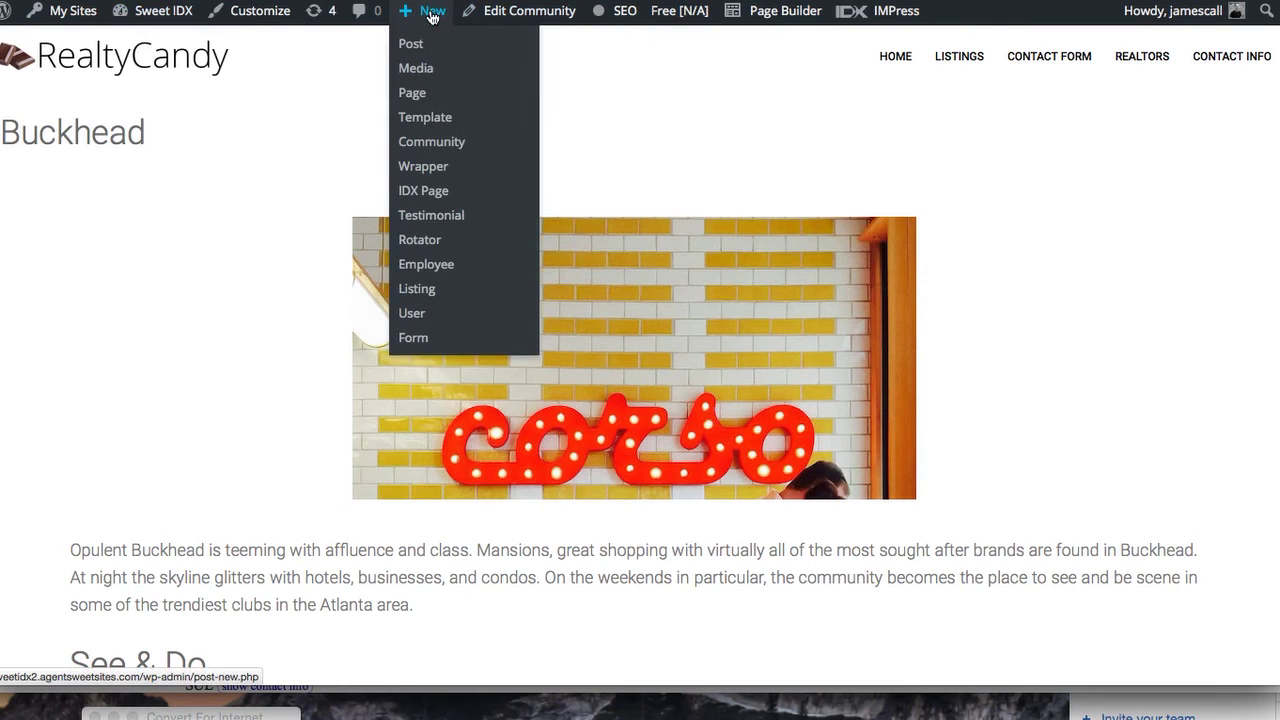
pyautogui.click(437, 92)
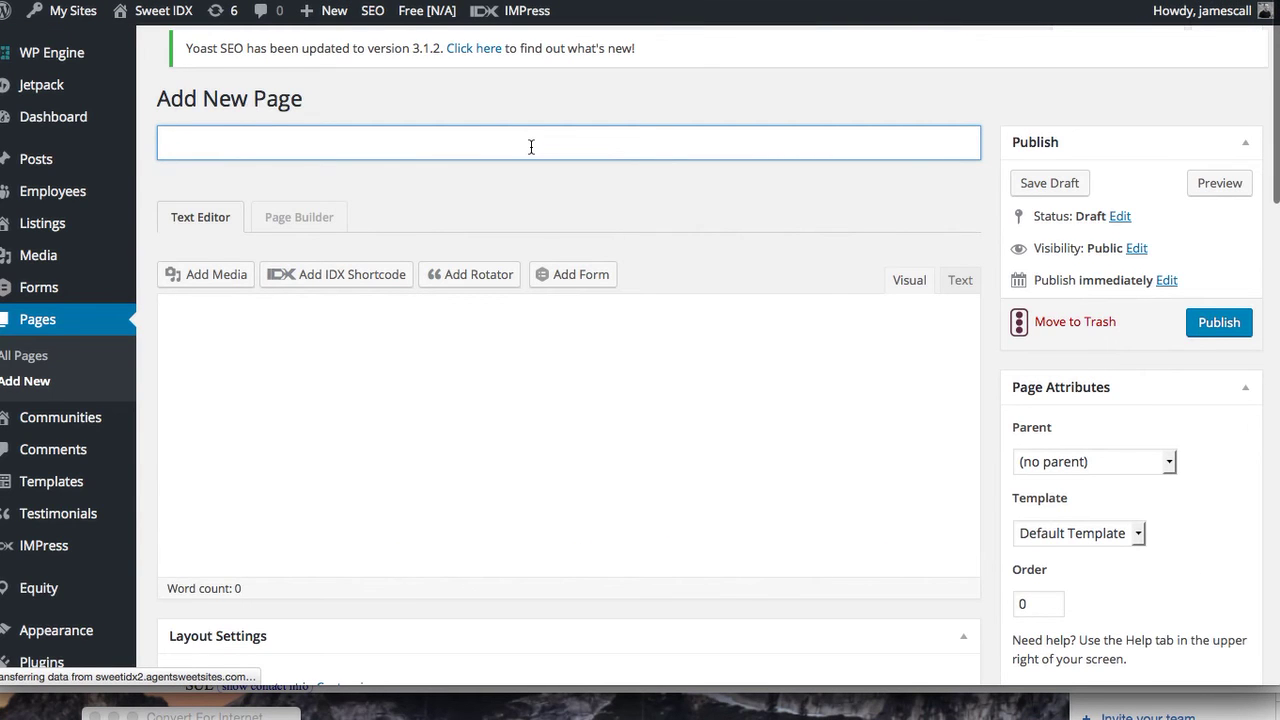
pyautogui.write('Atlanta Home Page')
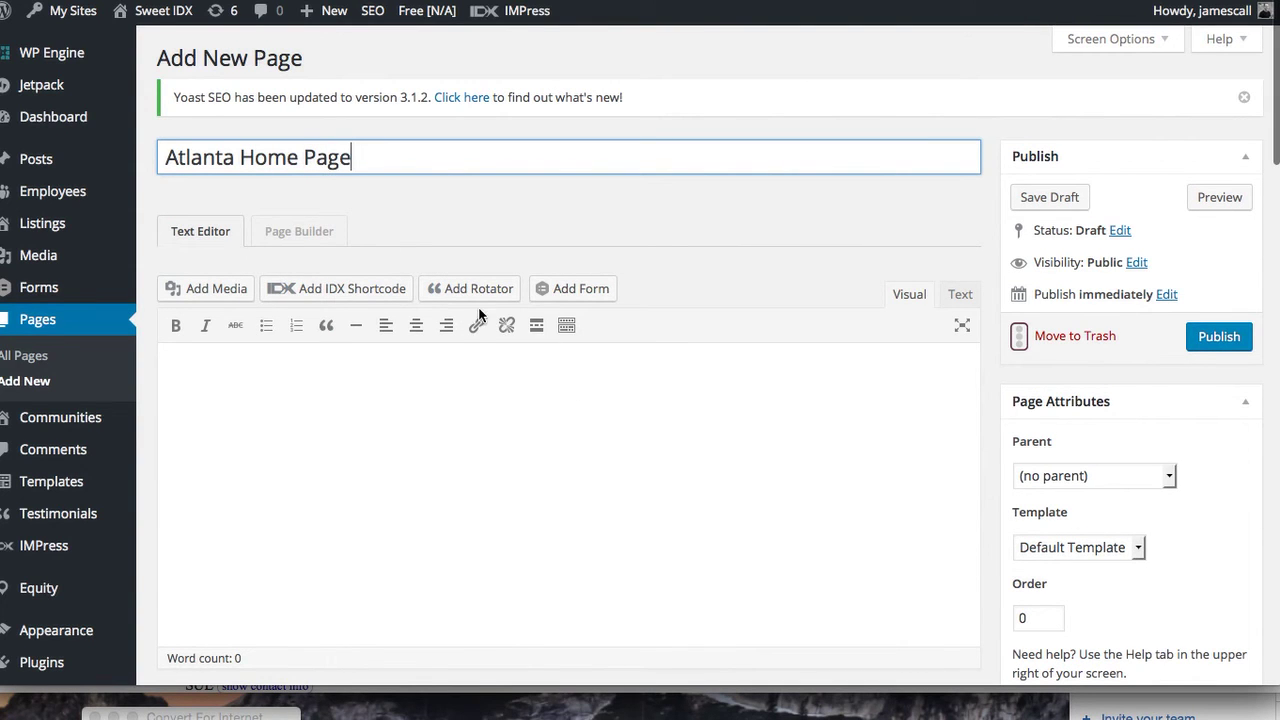
pyautogui.click(313, 234)
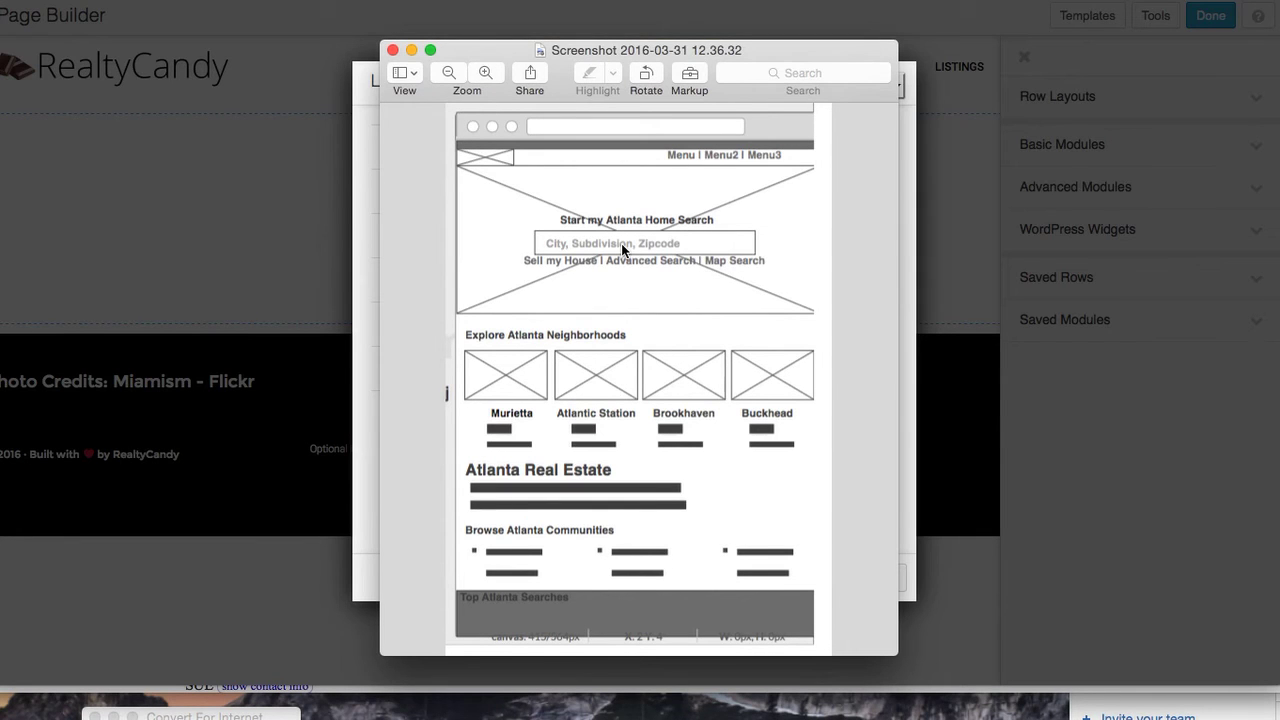
# Start from the Blank layout and drop a Photo module onto the page
pyautogui.click(199, 249)
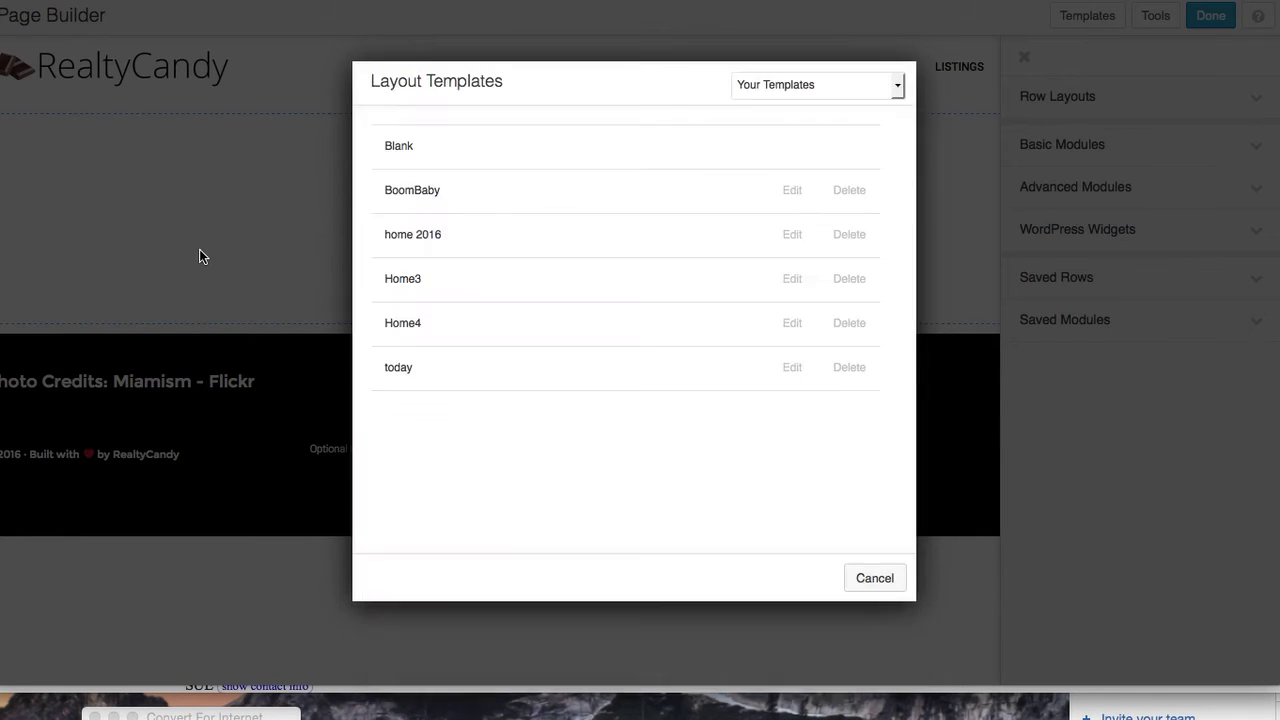
pyautogui.click(465, 160)
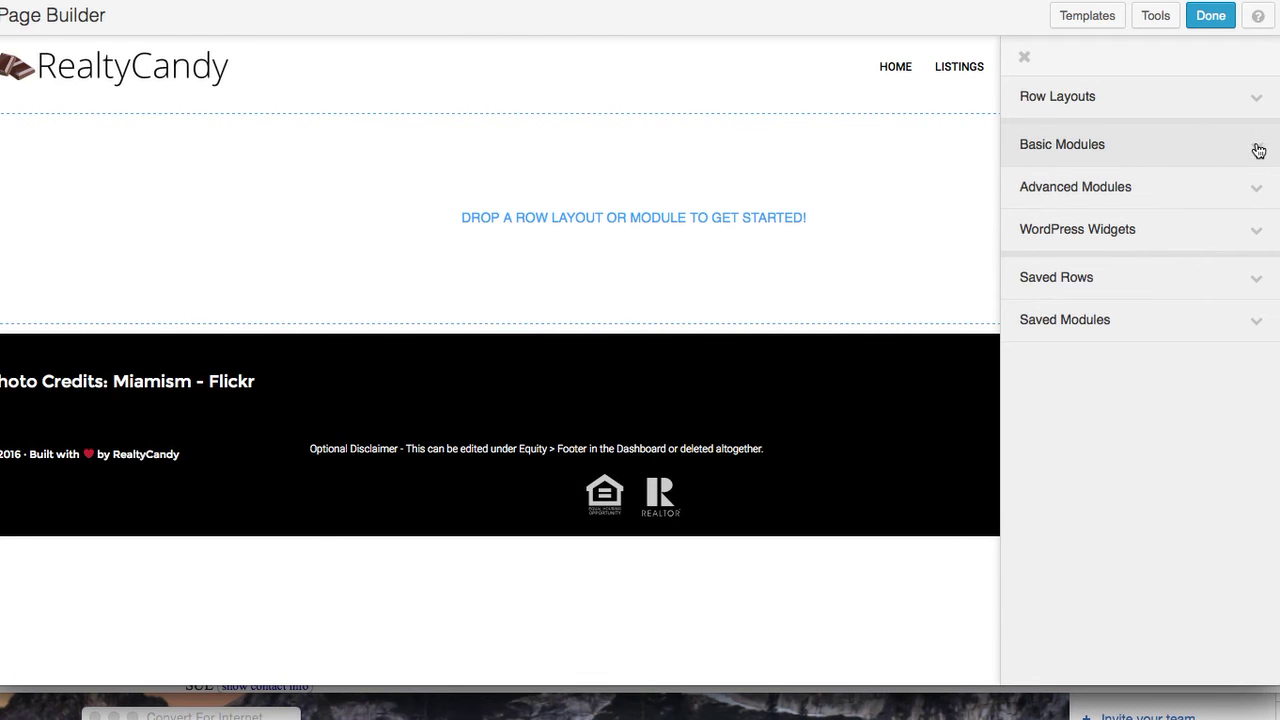
pyautogui.click(1258, 150)
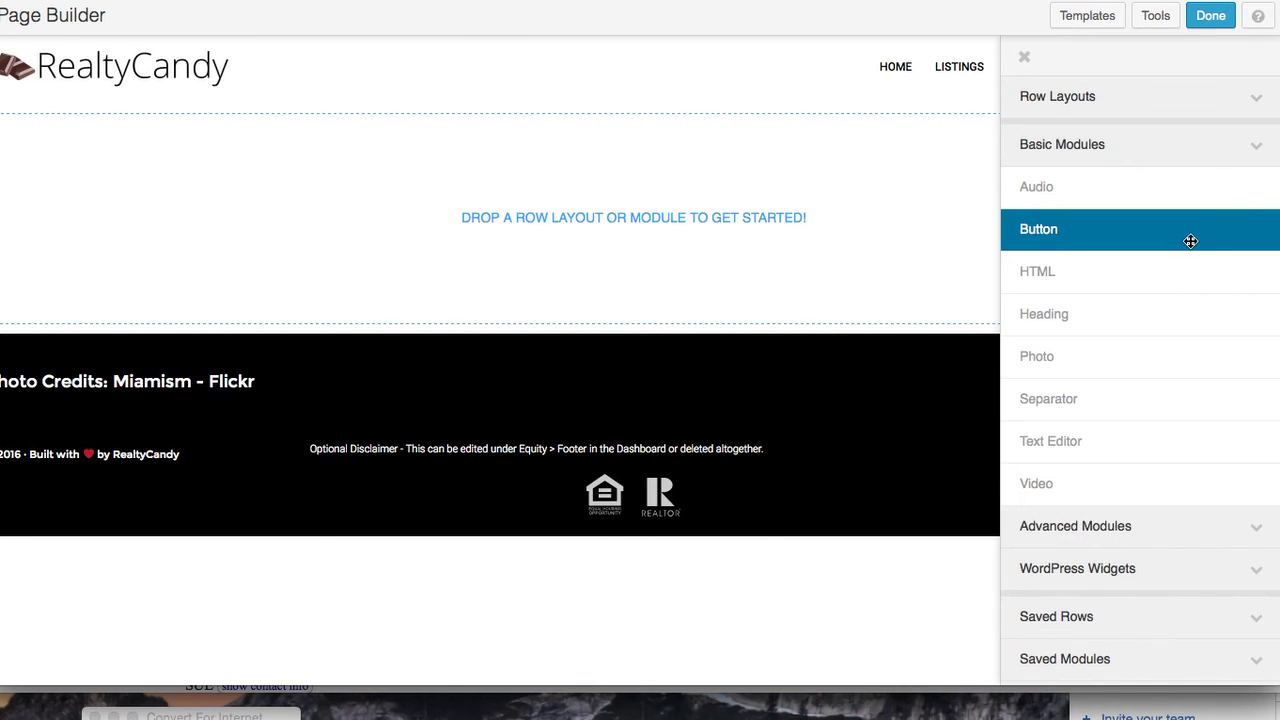
pyautogui.moveTo(1183, 352); pyautogui.dragTo(547, 197)
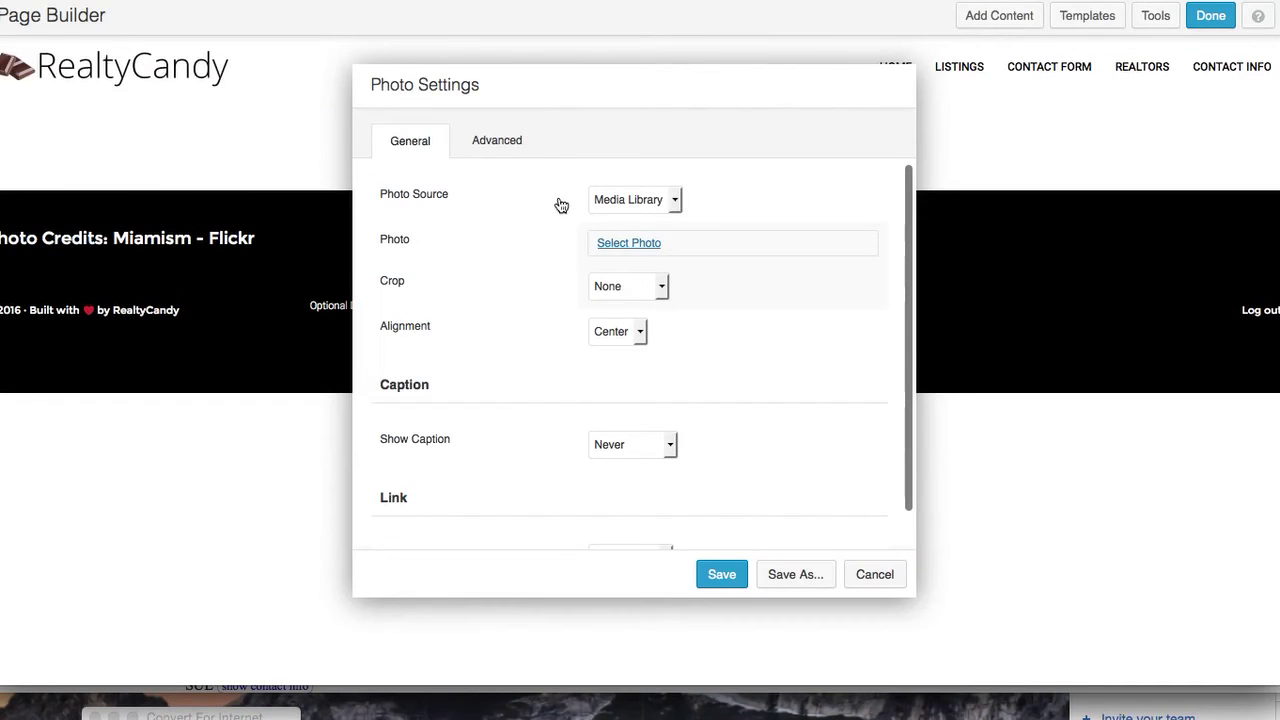
# Insert the downtown night-view photo from the Media Library into the module
pyautogui.click(676, 199)
pyautogui.click(640, 213)
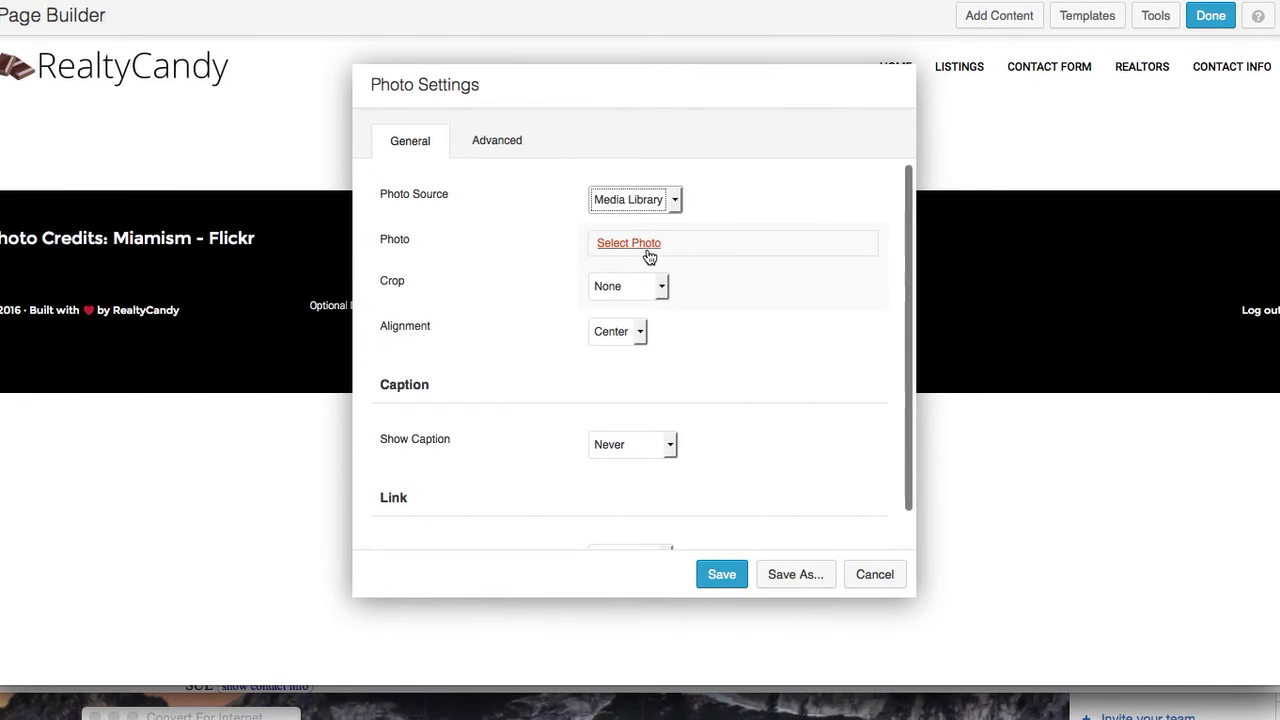
pyautogui.click(636, 244)
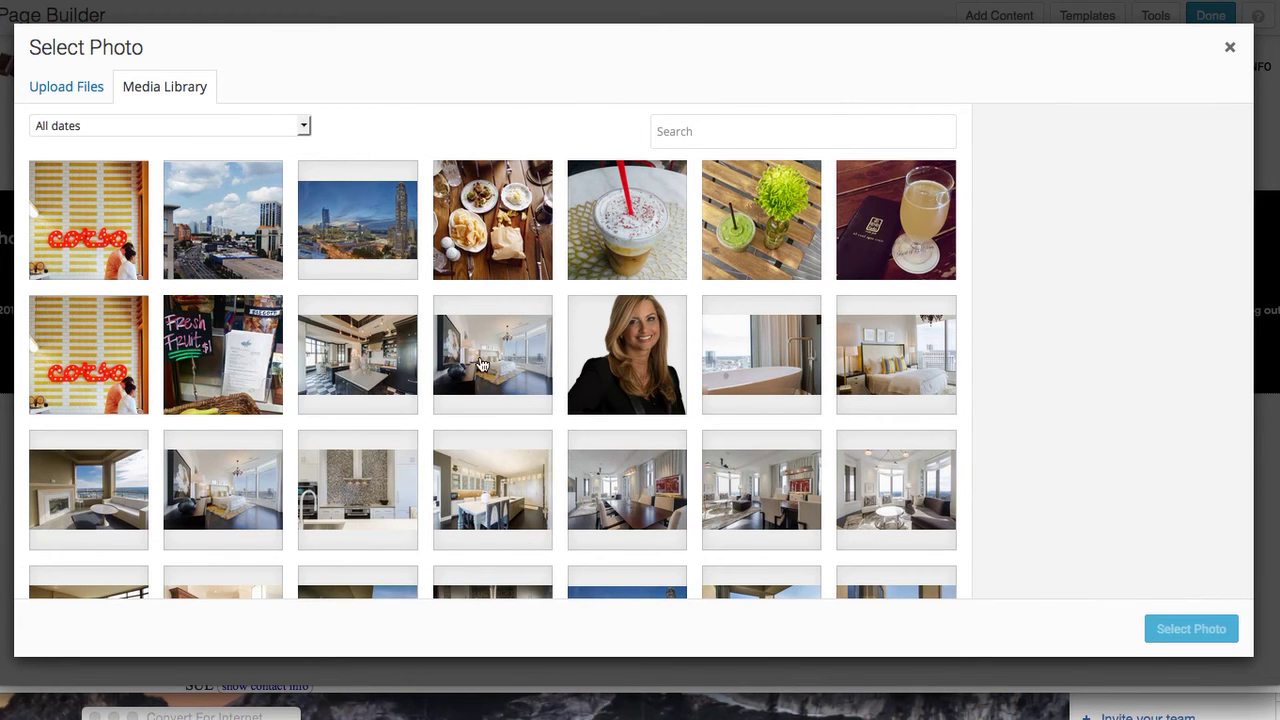
pyautogui.click(367, 352)
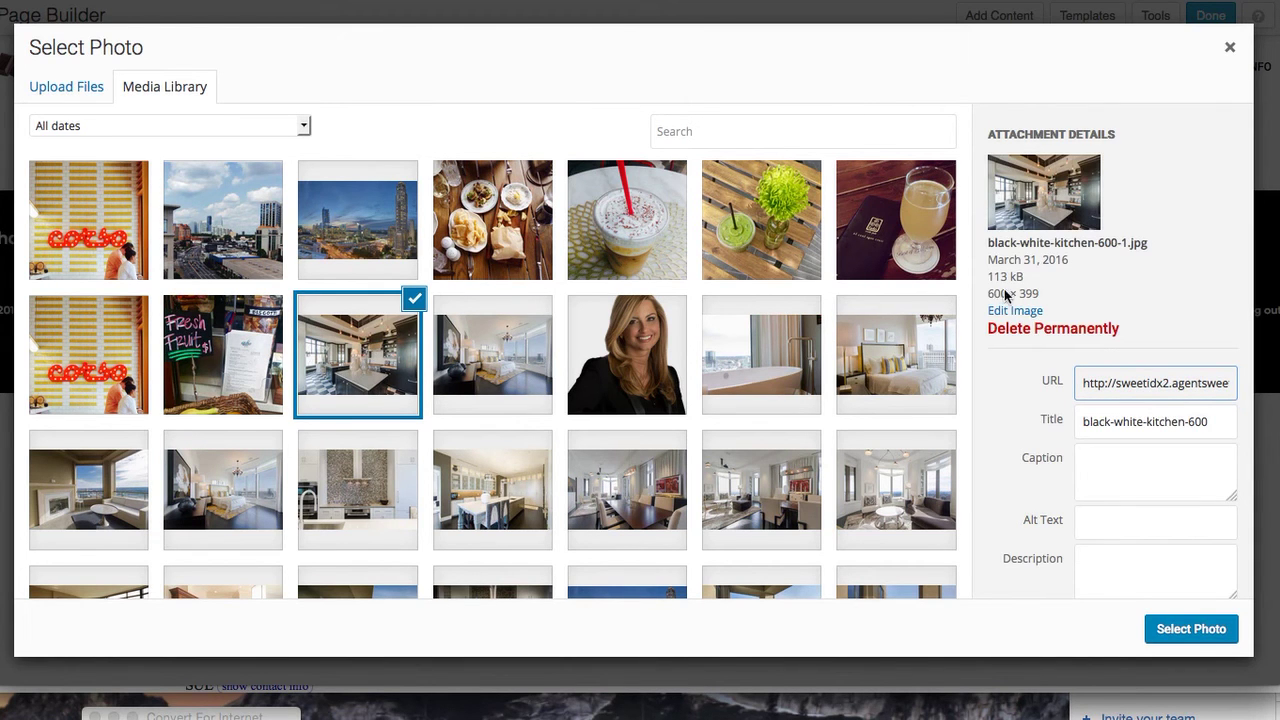
pyautogui.click(491, 340)
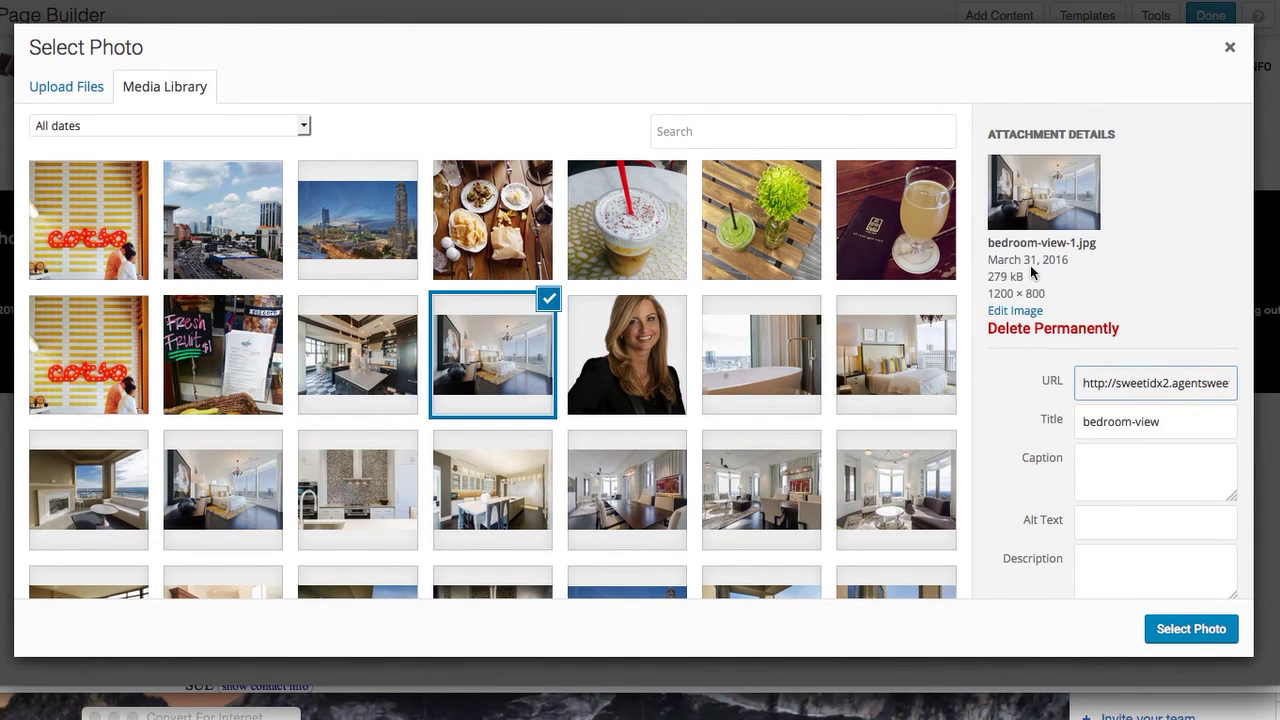
pyautogui.click(368, 208)
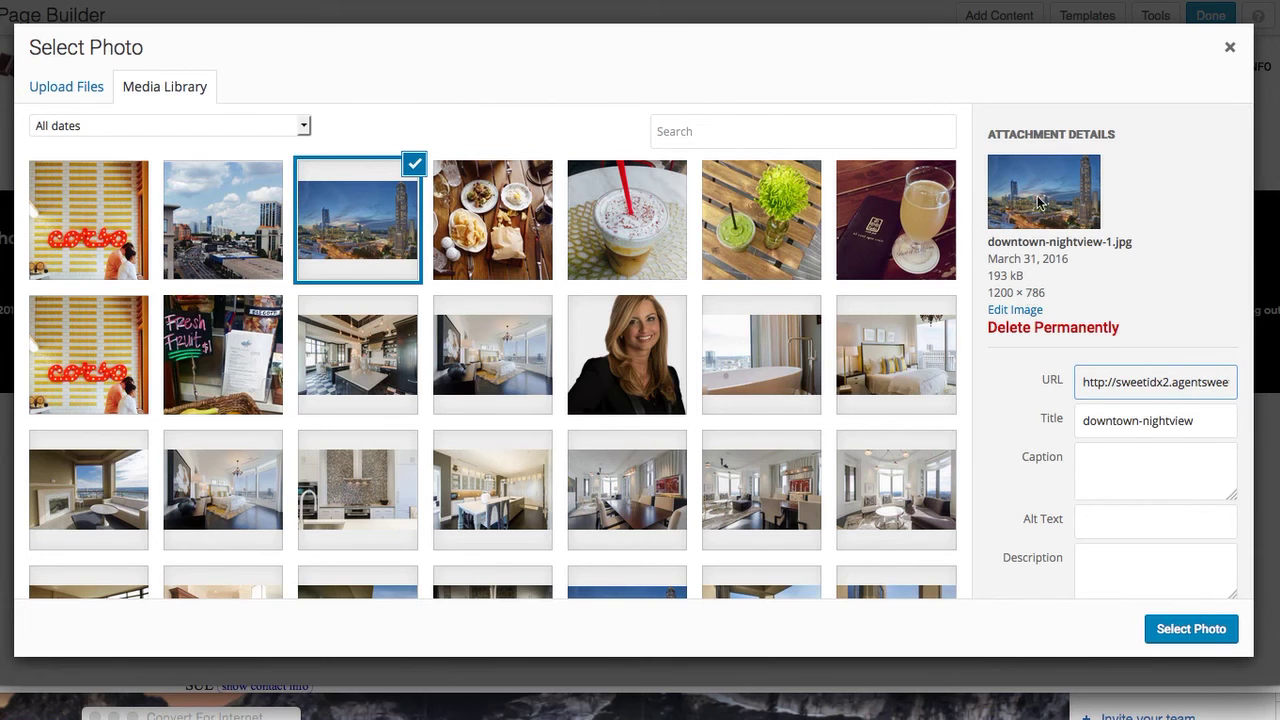
pyautogui.click(1190, 629)
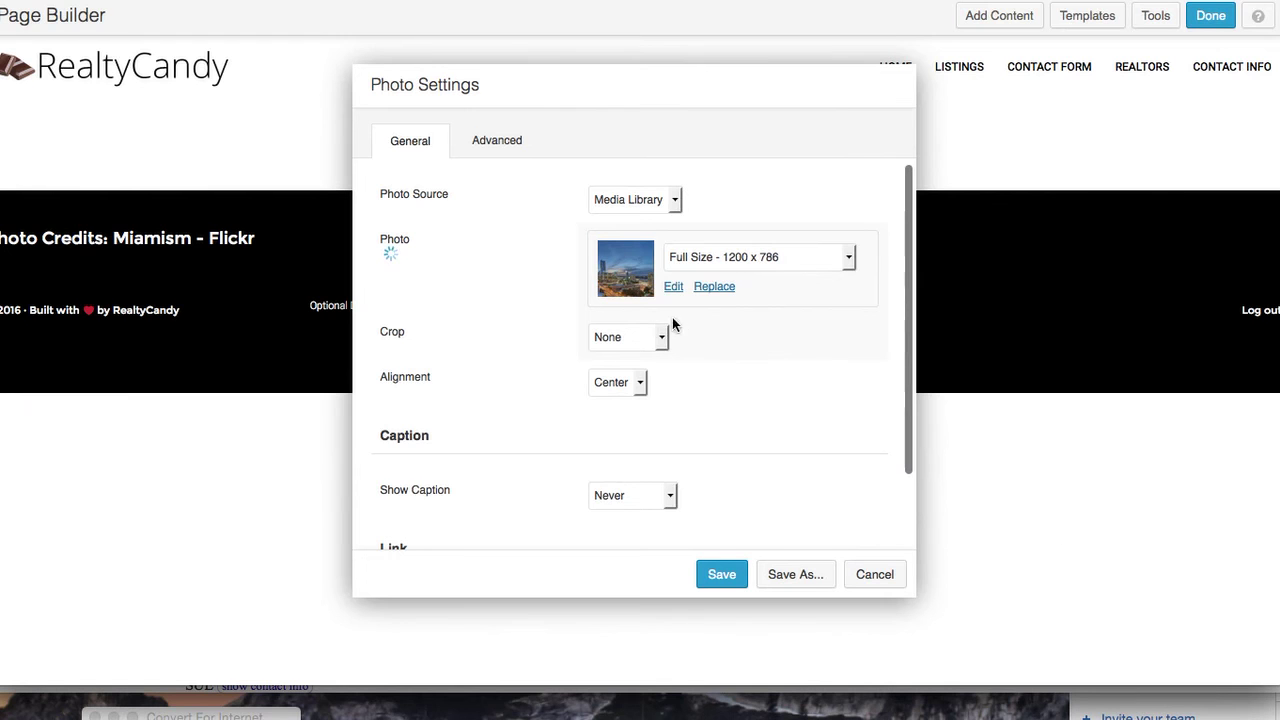
# Leave the photo uncropped and centre-aligned
pyautogui.click(662, 337)
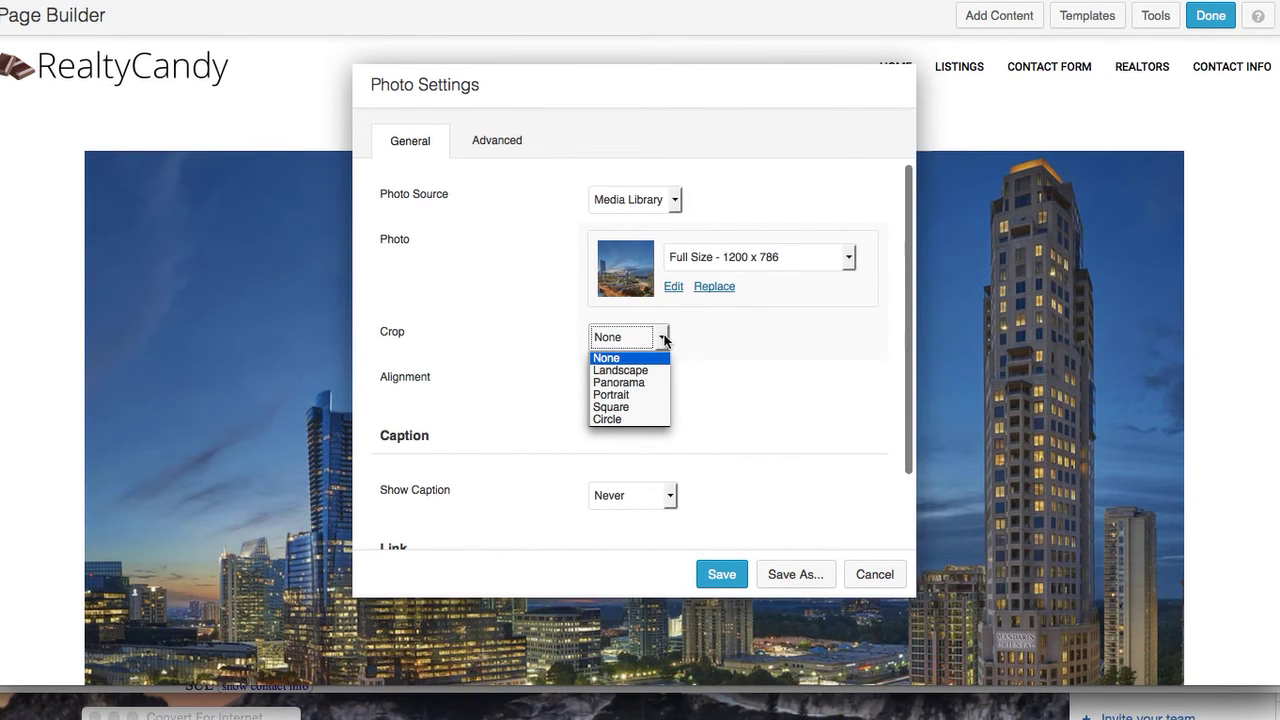
pyautogui.click(700, 360)
pyautogui.click(640, 382)
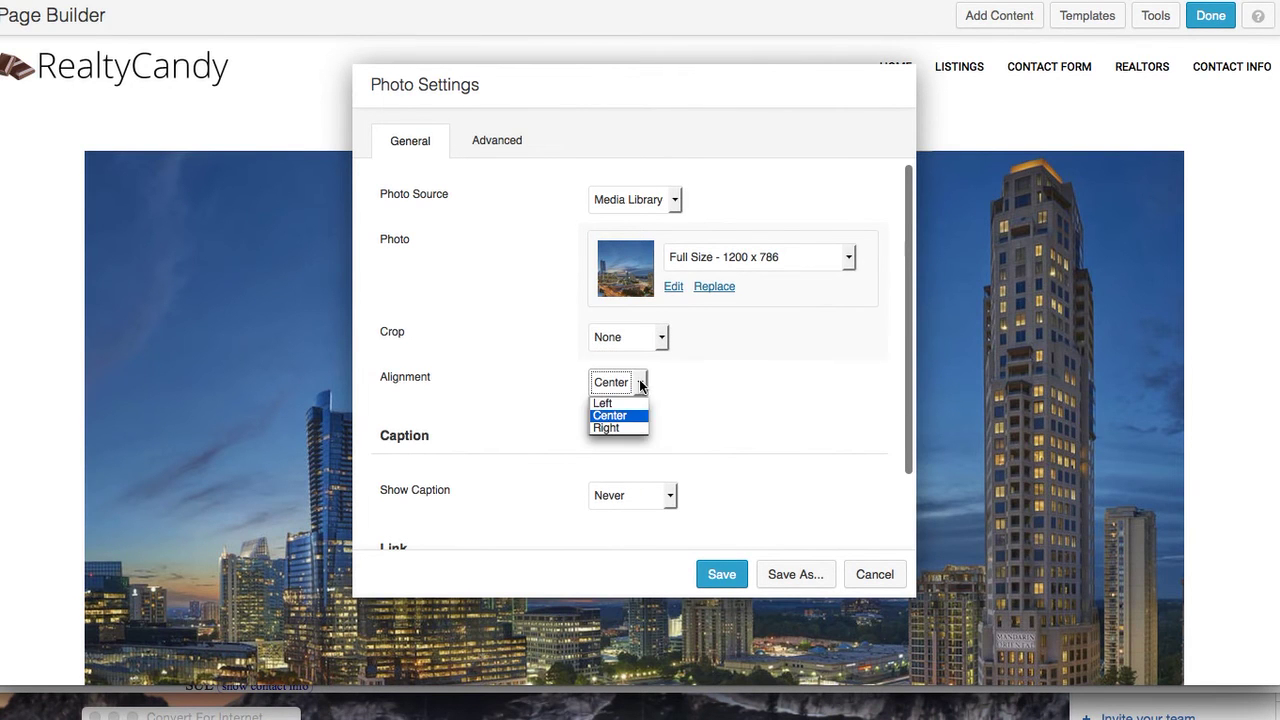
pyautogui.click(709, 356)
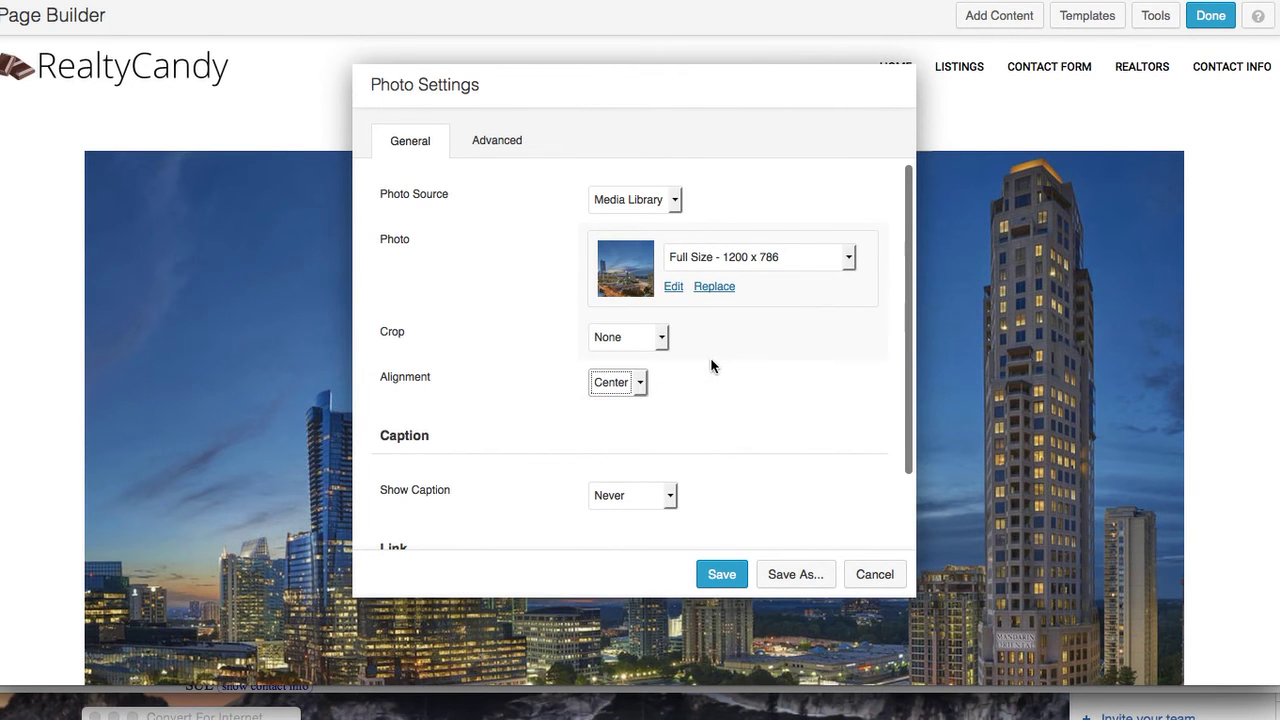
pyautogui.scroll(-2, 711, 395)
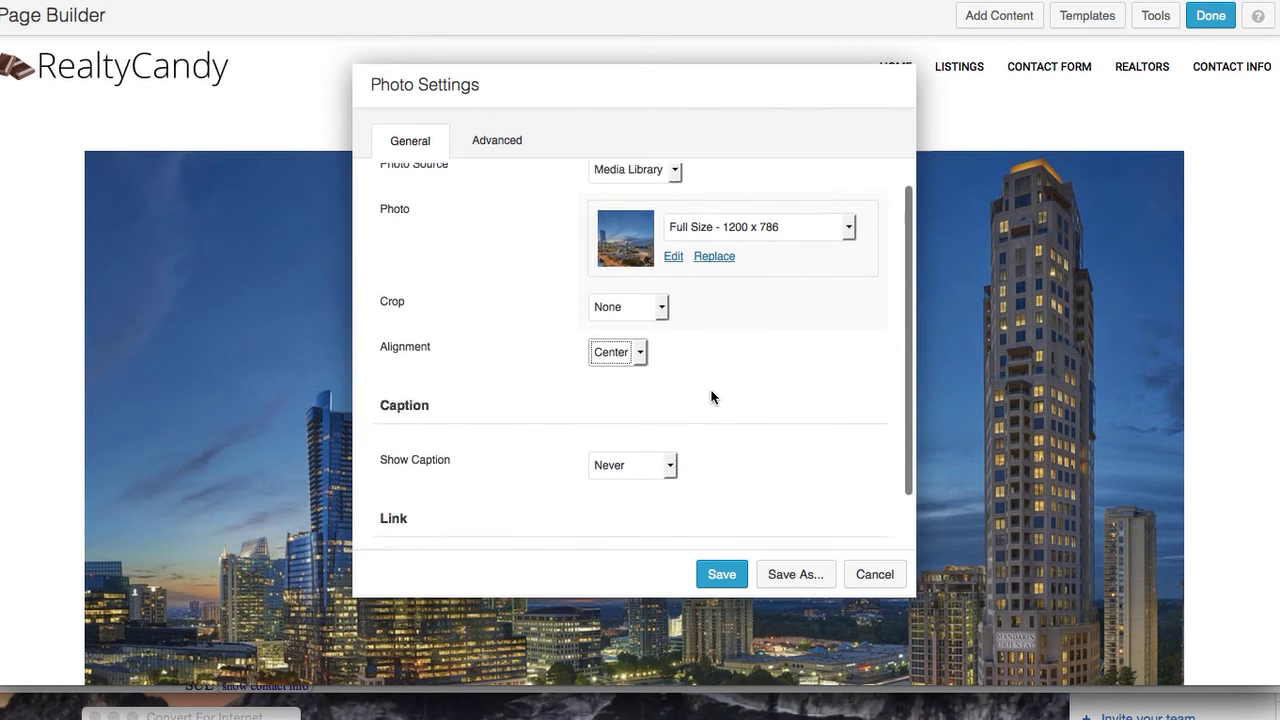
pyautogui.scroll(2, 711, 396)
# Set the photo's animation to Fade In, shorten the delay value, and save the module
pyautogui.click(498, 141)
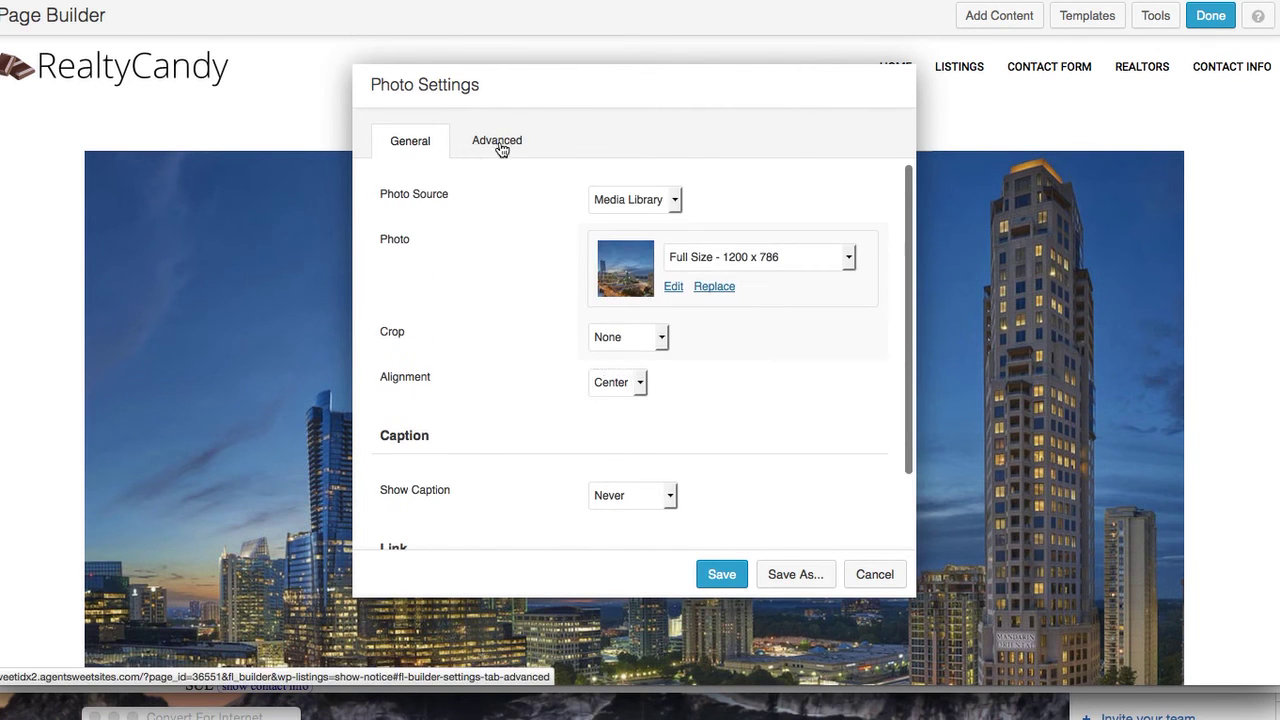
pyautogui.scroll(-5, 523, 332)
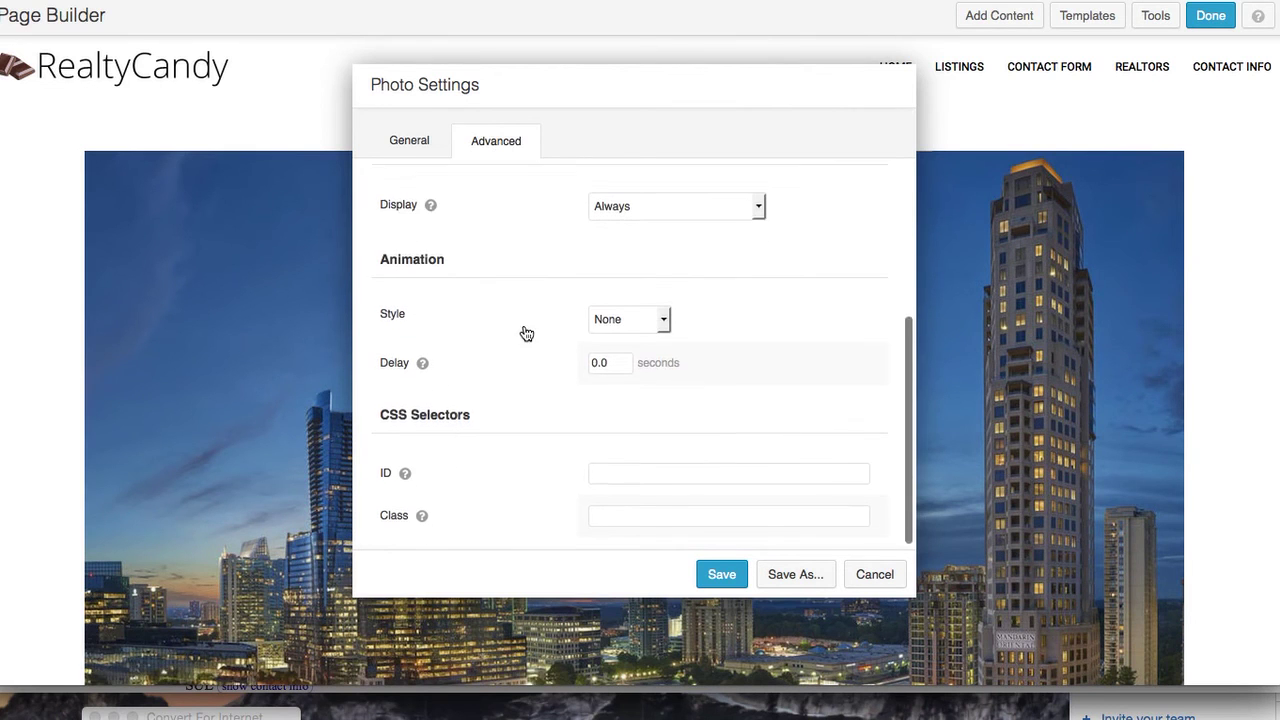
pyautogui.click(668, 318)
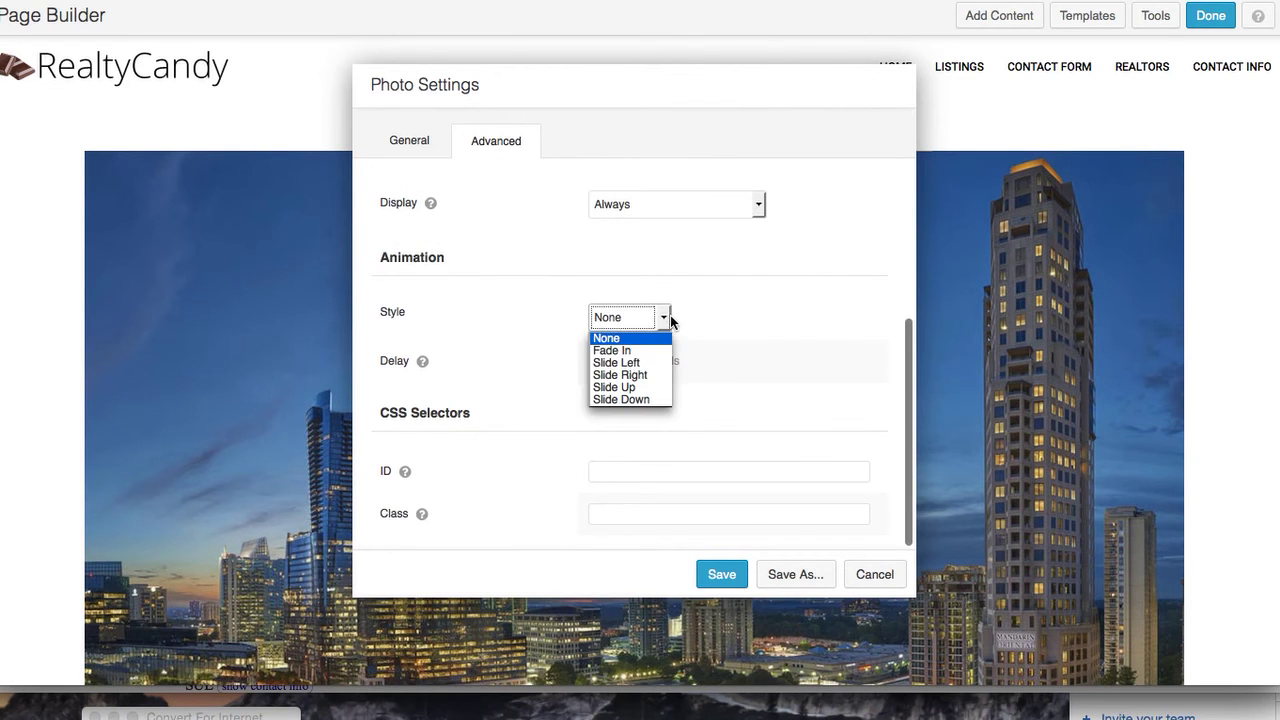
pyautogui.click(659, 346)
pyautogui.doubleClick(621, 360)
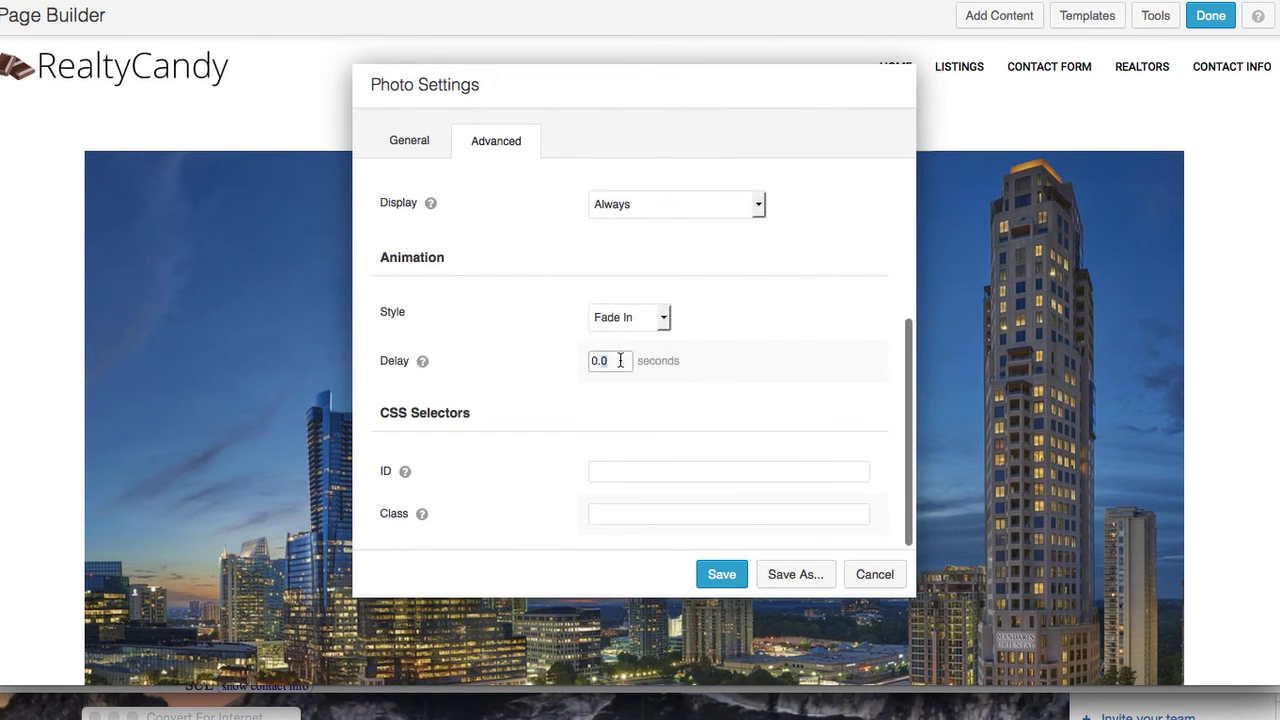
pyautogui.click(621, 360)
pyautogui.press('BackSpace')
pyautogui.click(730, 574)
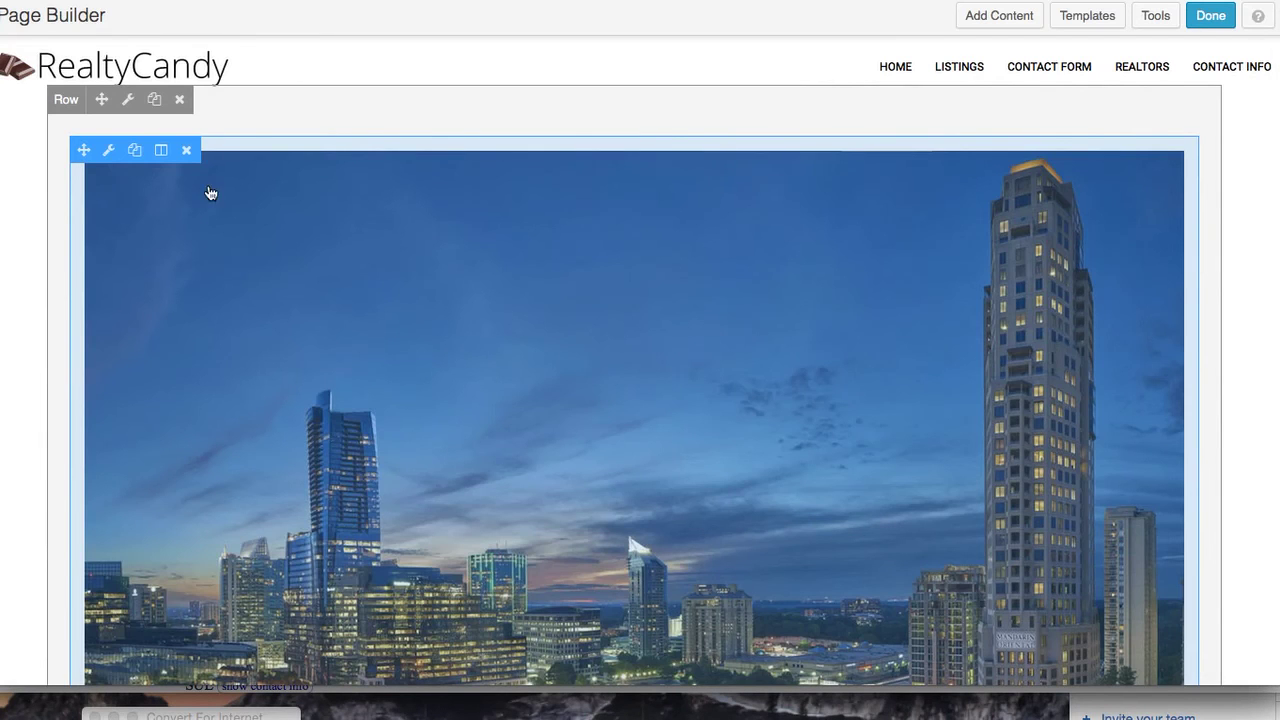
# Keep the skyline row's background type at None, review its Advanced tab, and save the row
pyautogui.click(127, 99)
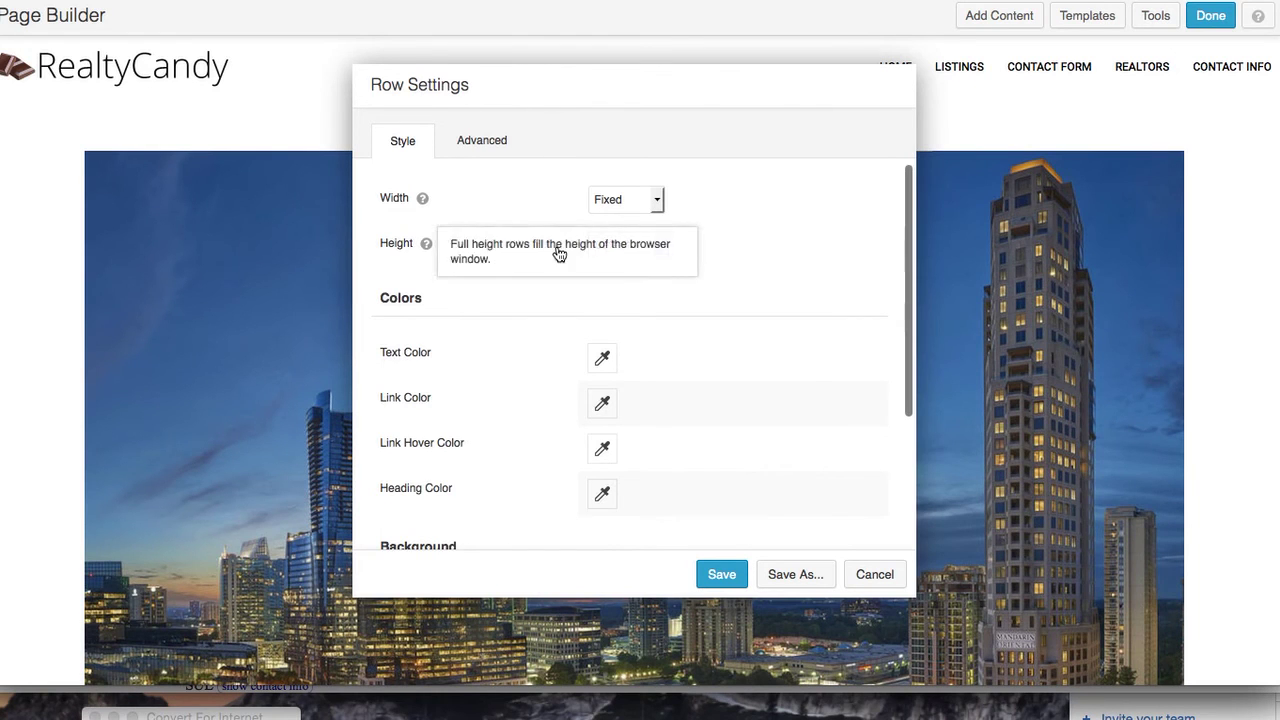
pyautogui.scroll(-5, 569, 336)
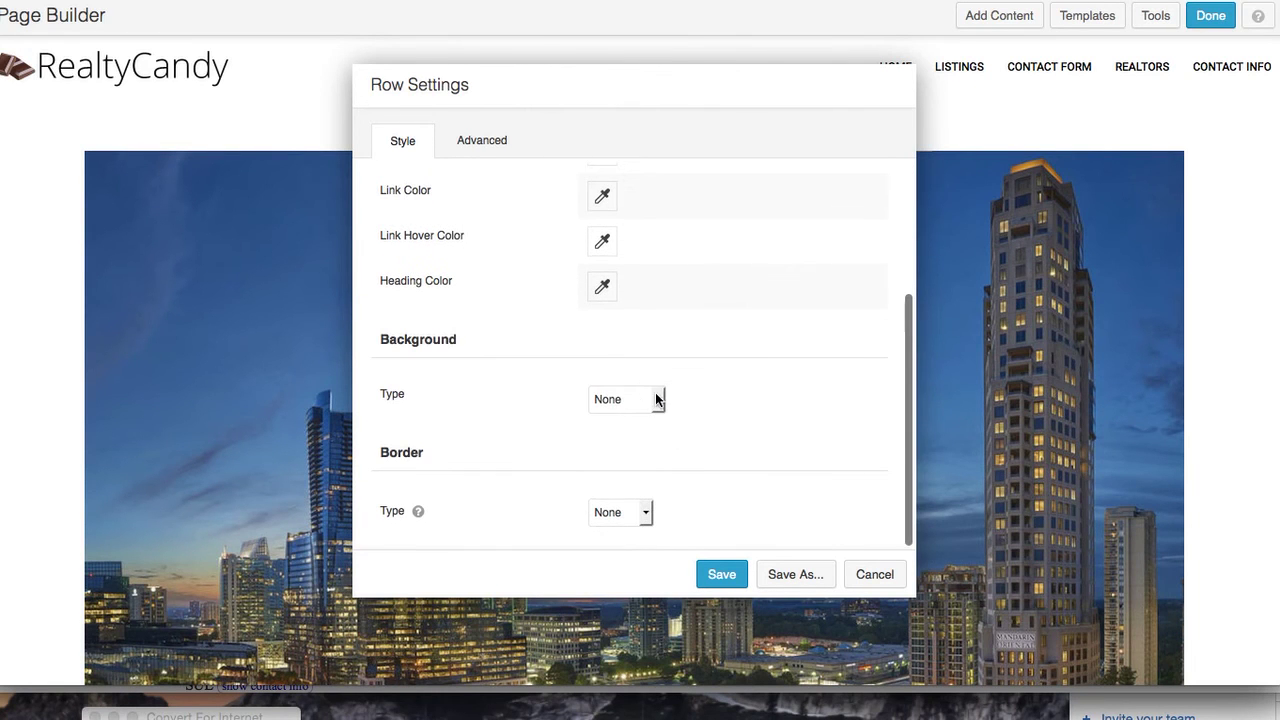
pyautogui.click(655, 398)
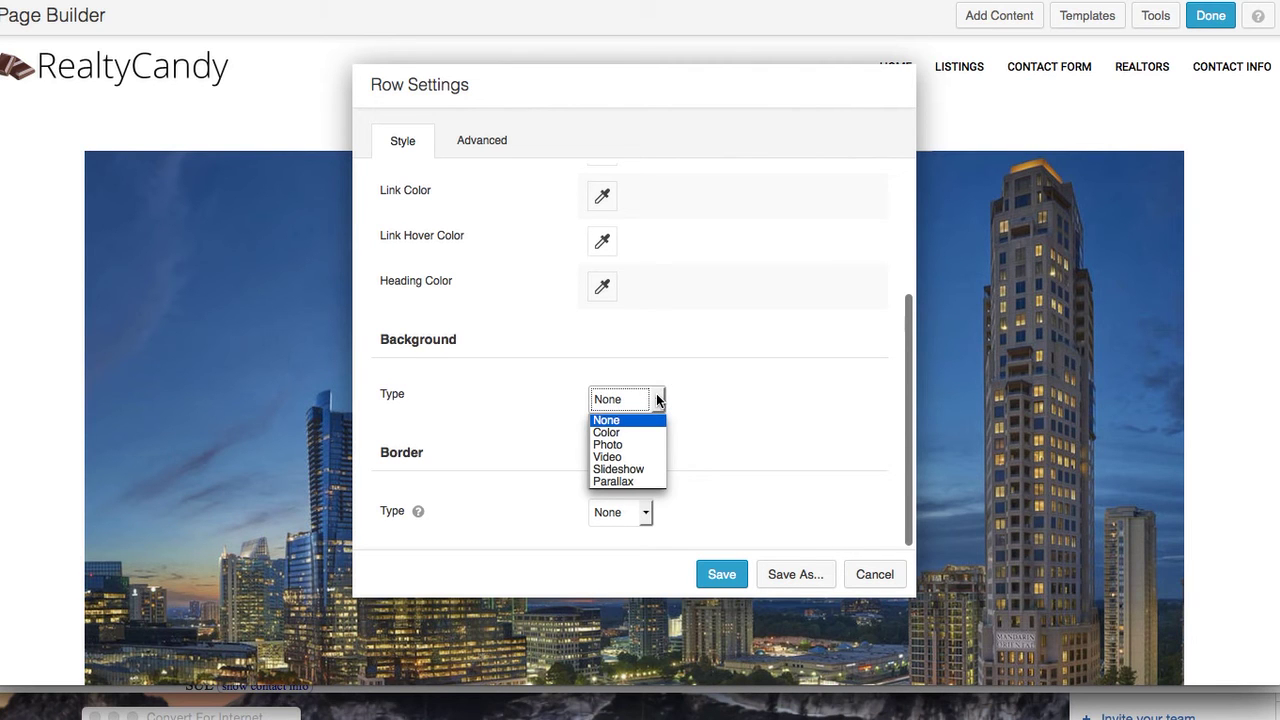
pyautogui.click(684, 357)
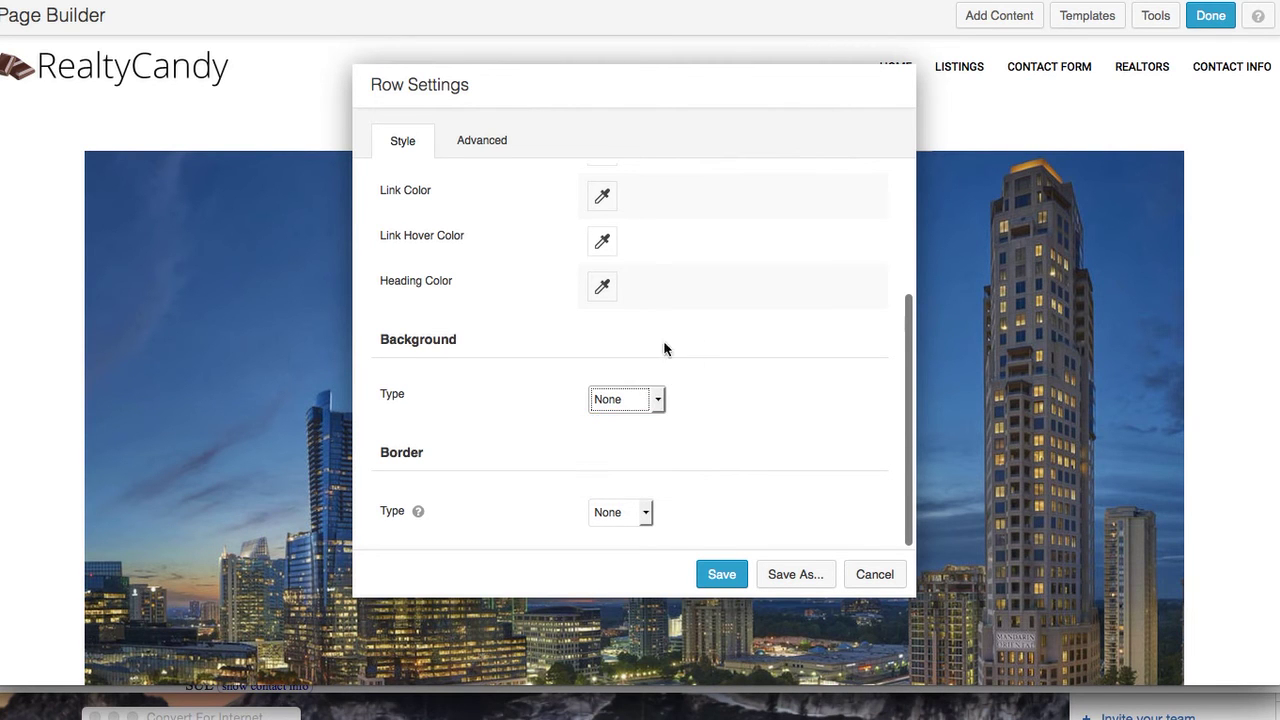
pyautogui.click(658, 399)
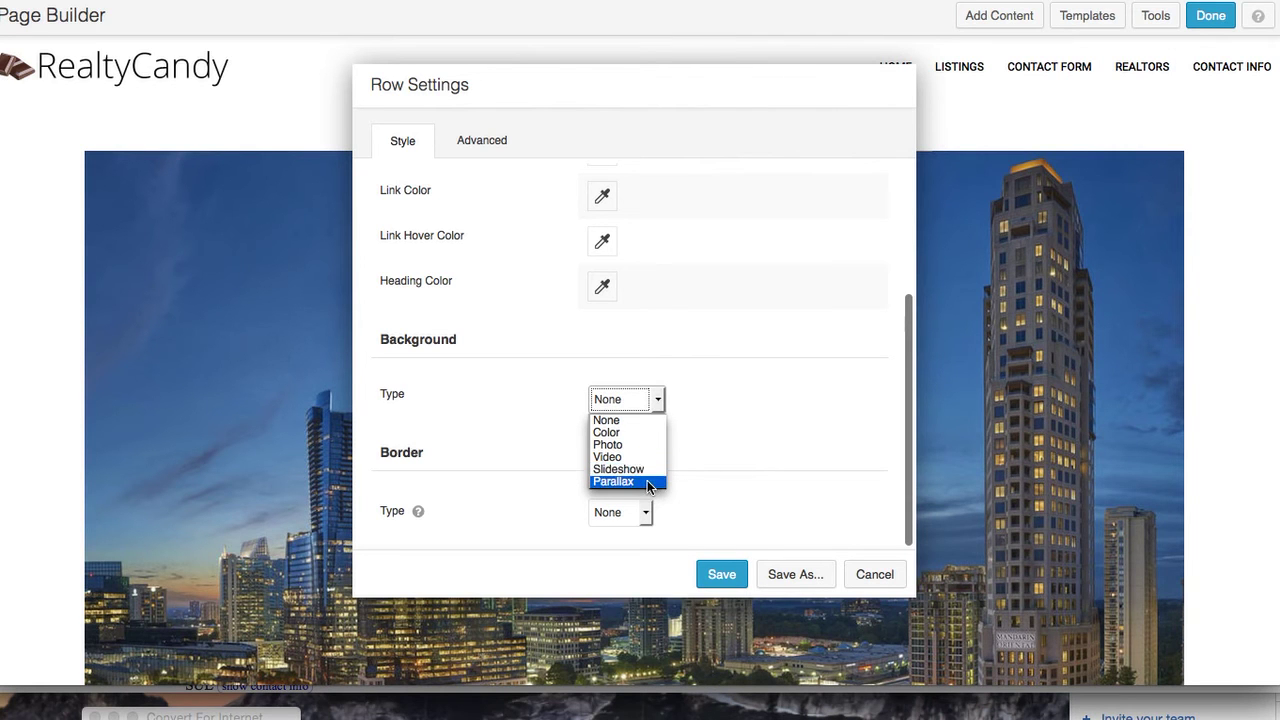
pyautogui.click(517, 261)
pyautogui.click(486, 147)
pyautogui.scroll(-2, 561, 416)
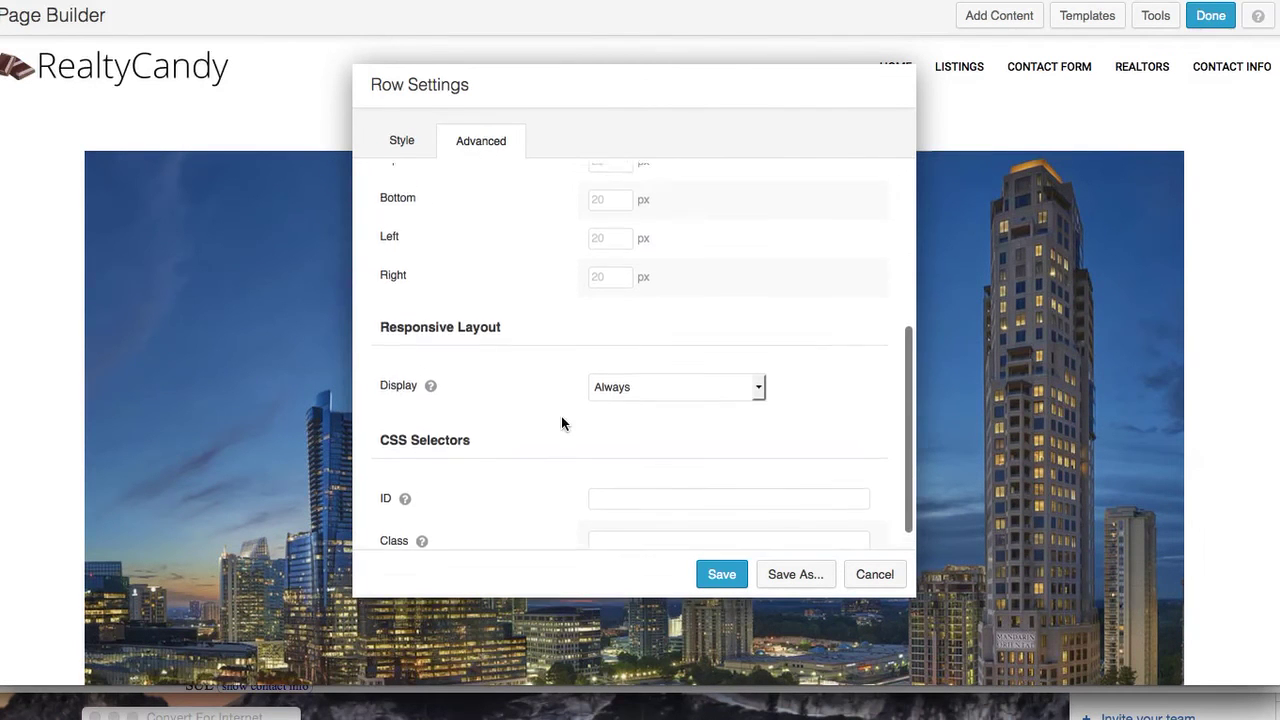
pyautogui.scroll(5, 561, 416)
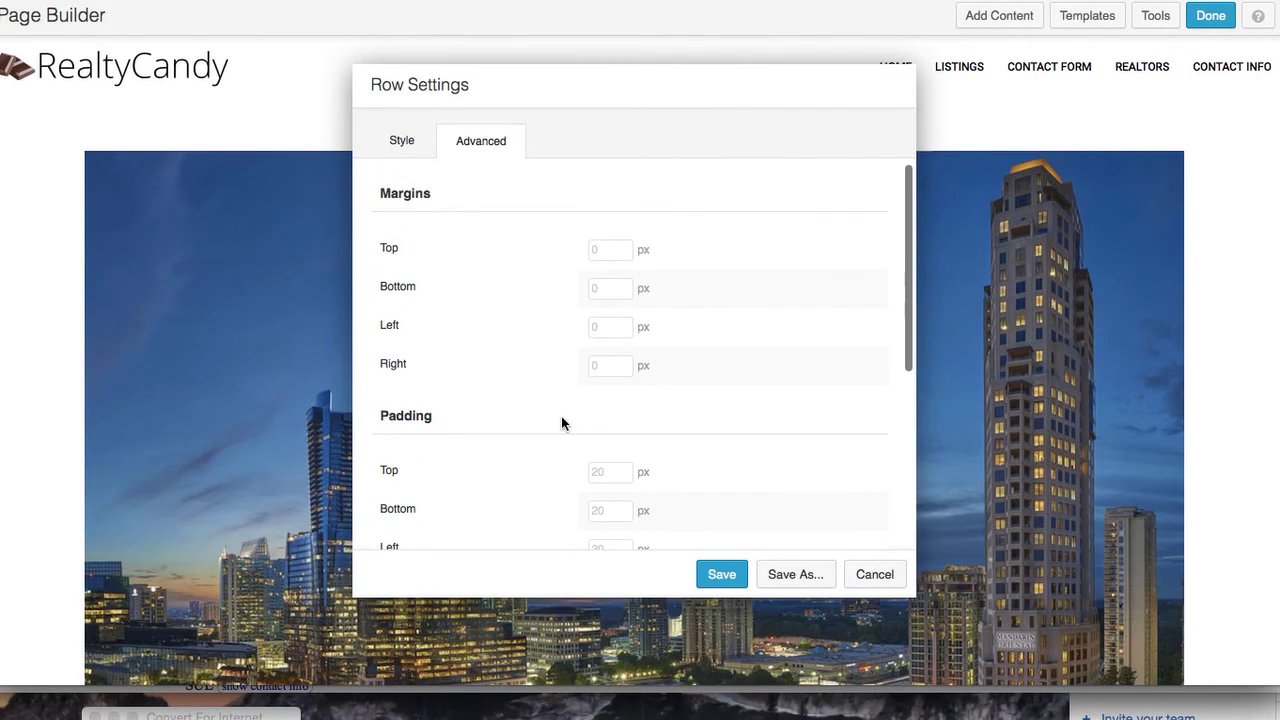
pyautogui.click(721, 574)
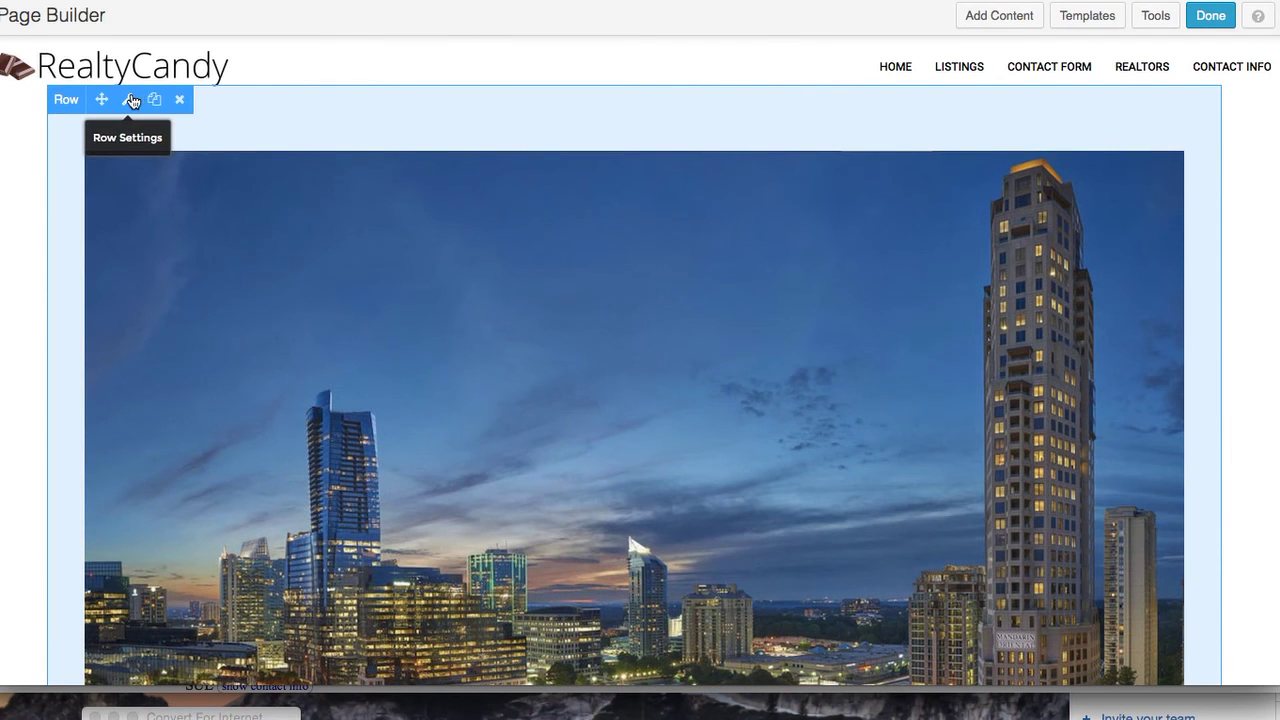
# Set the skyline row's Width and Content Width to Full Width, leaving height at Default, and save
pyautogui.click(134, 99)
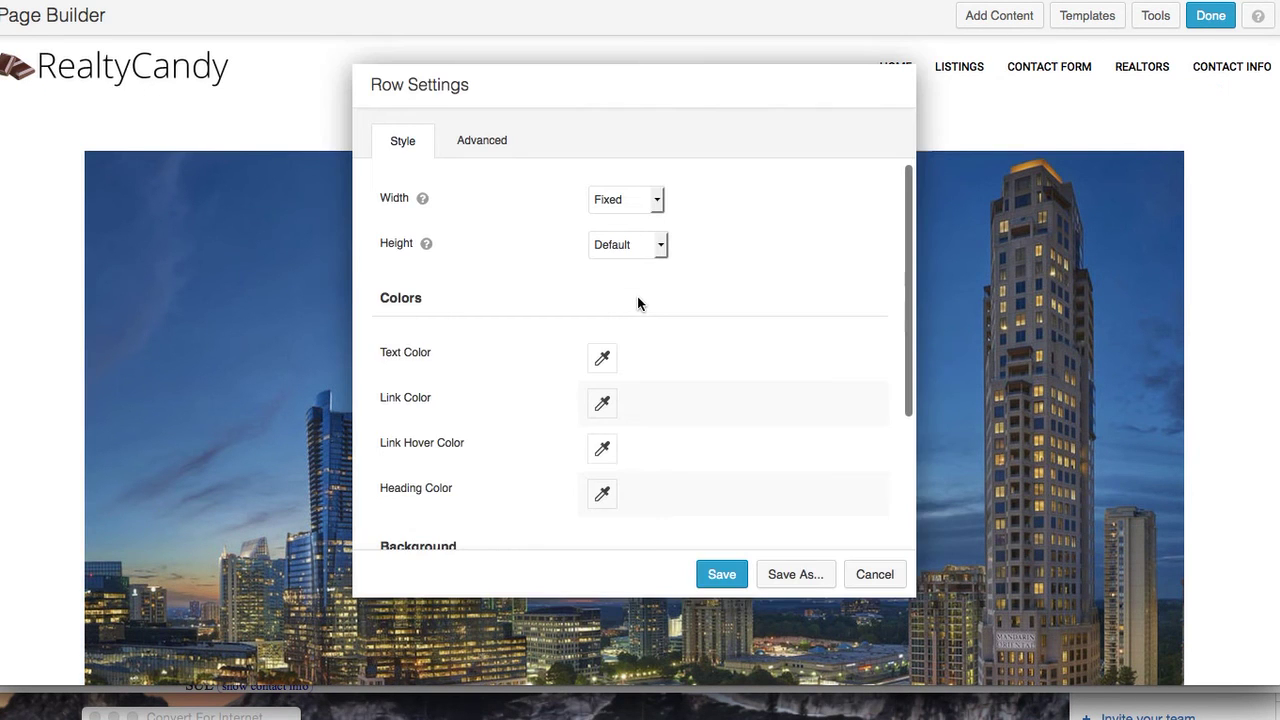
pyautogui.scroll(-1, 636, 345)
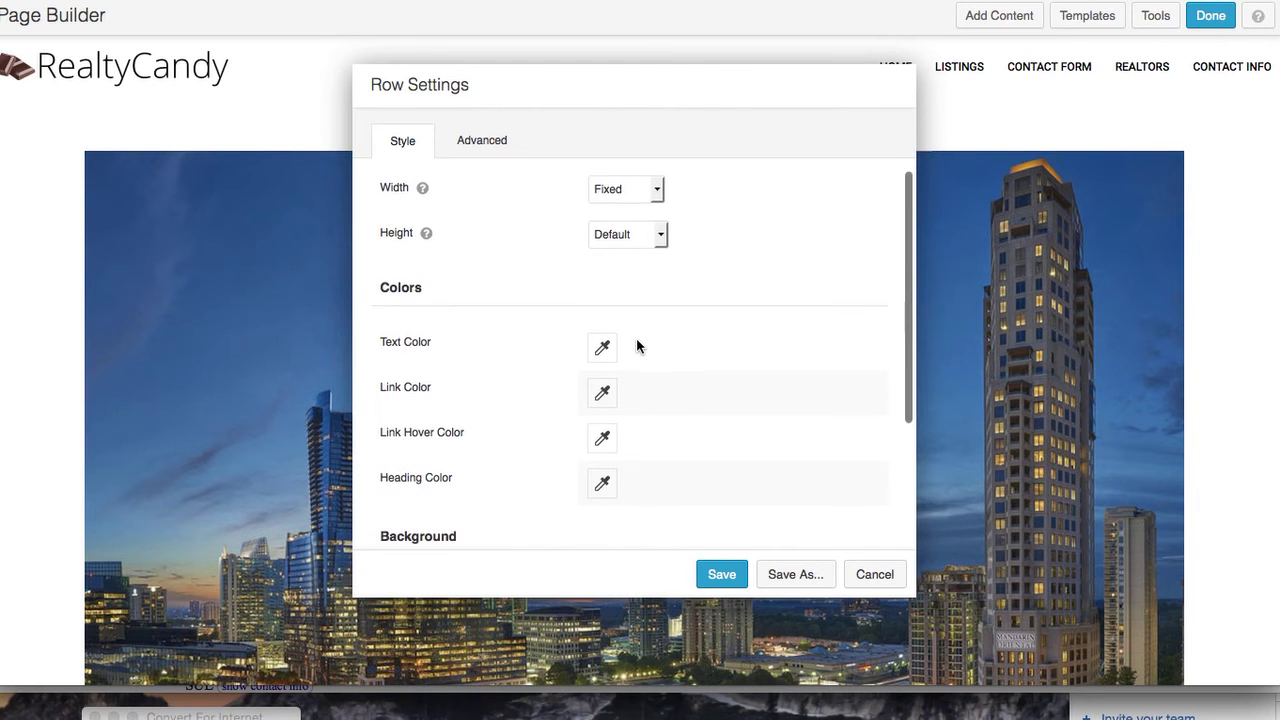
pyautogui.click(659, 190)
pyautogui.click(652, 221)
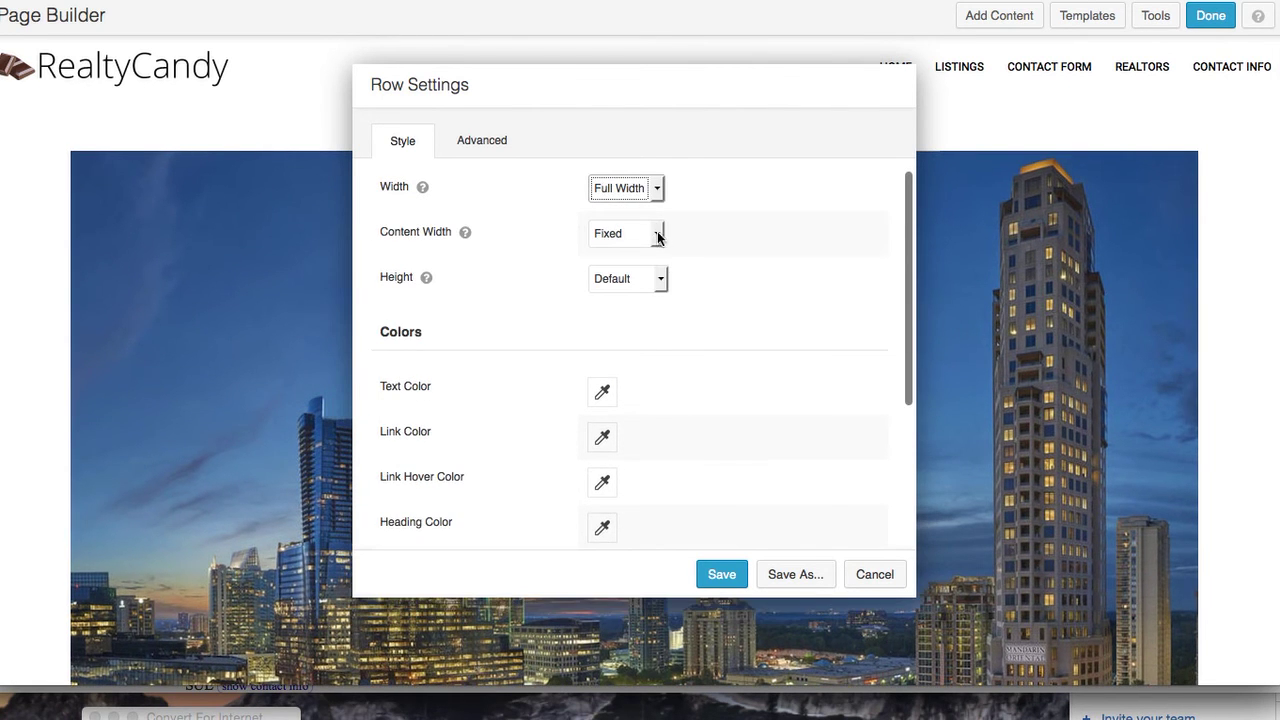
pyautogui.click(658, 236)
pyautogui.click(657, 264)
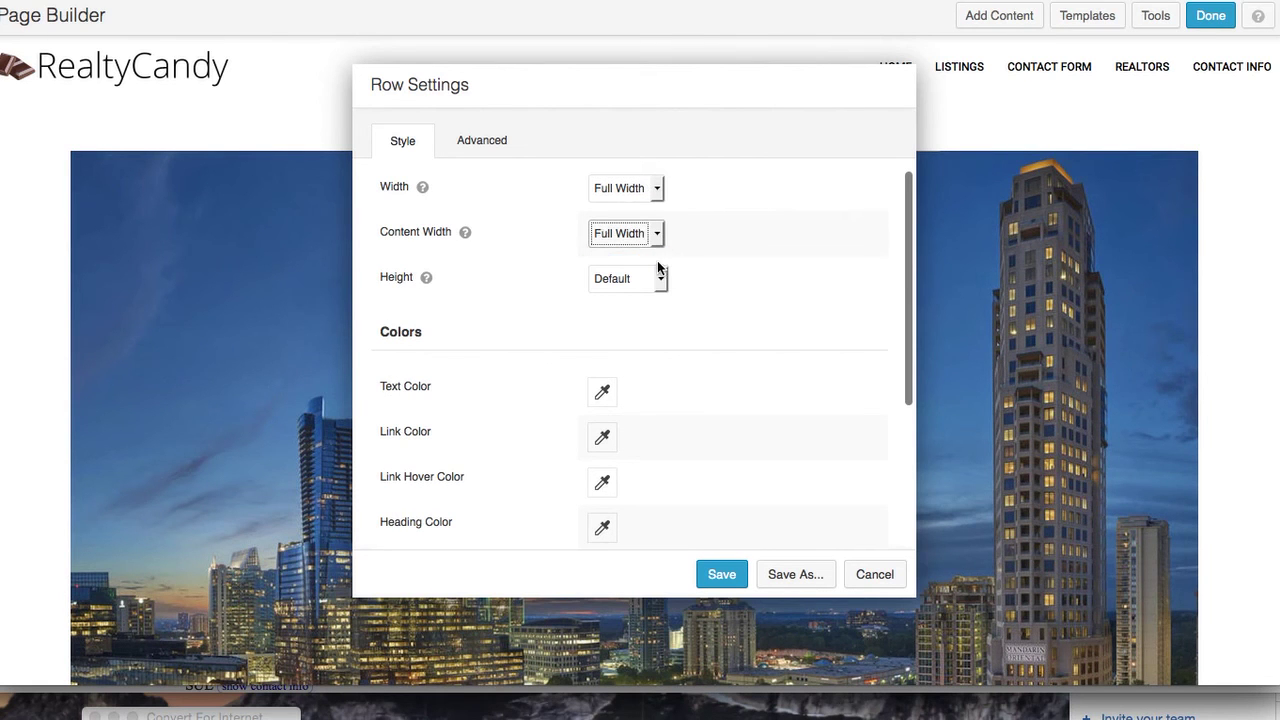
pyautogui.click(662, 282)
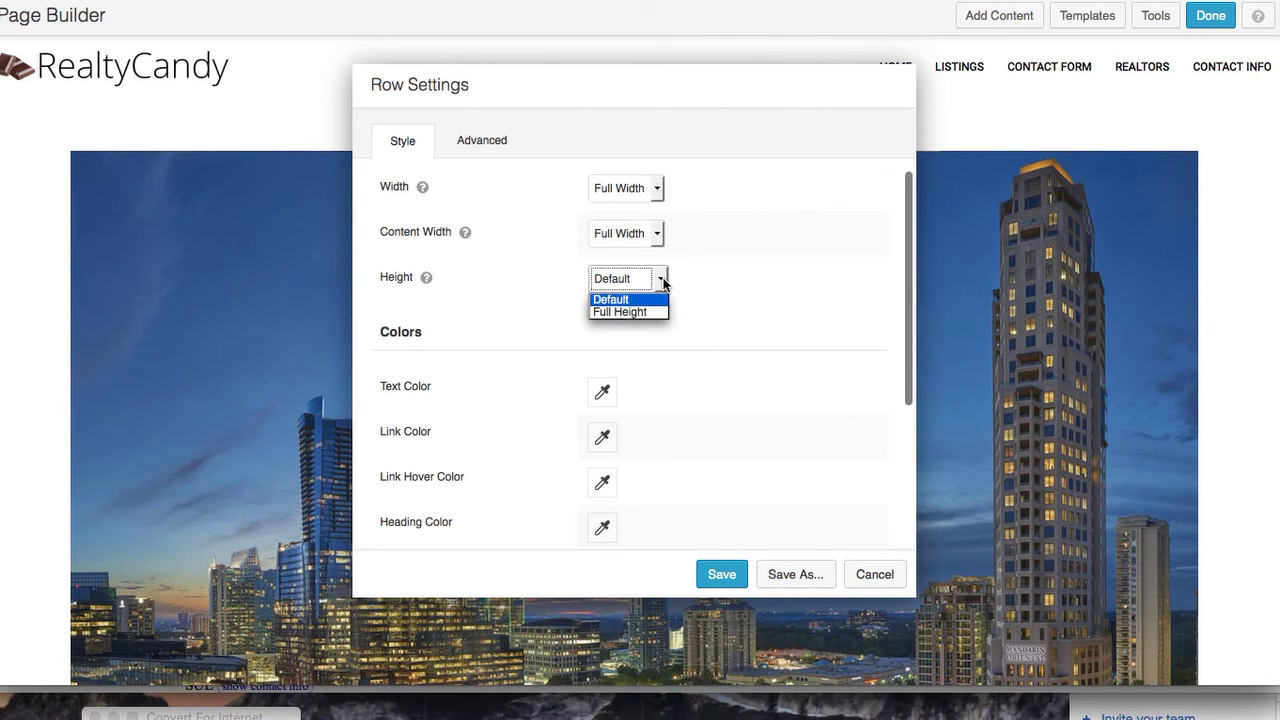
pyautogui.click(663, 283)
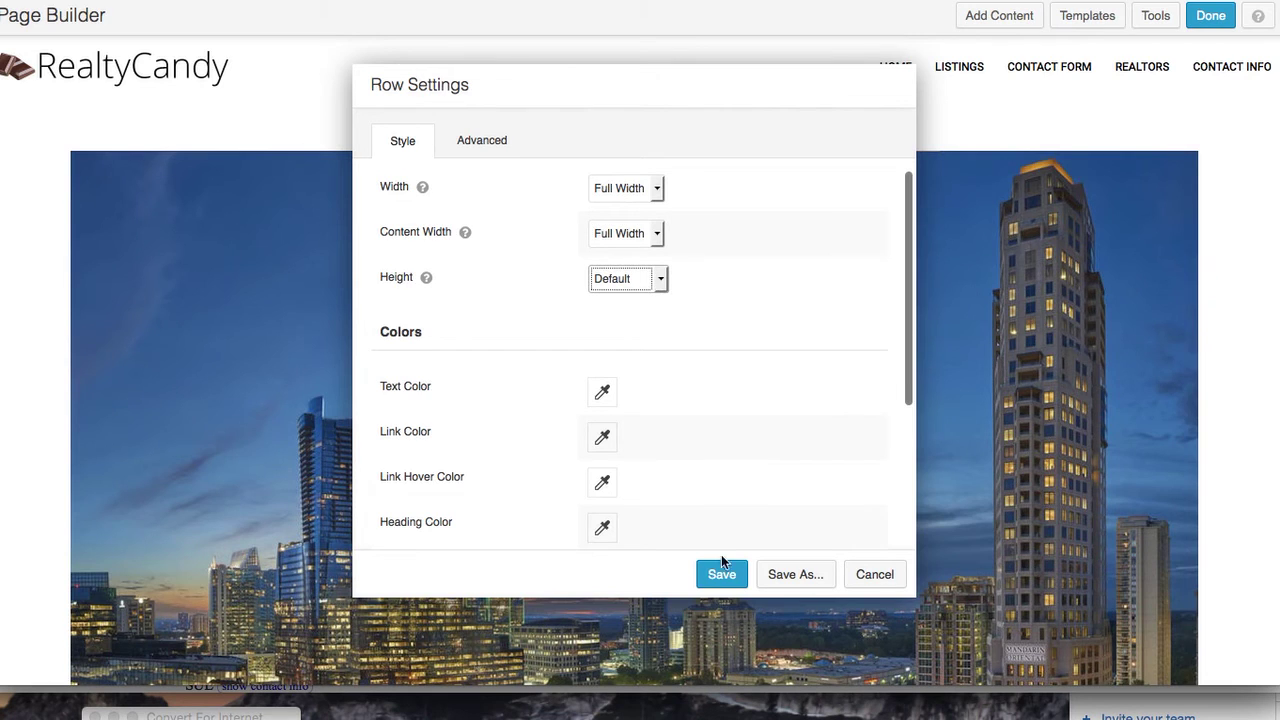
pyautogui.click(717, 568)
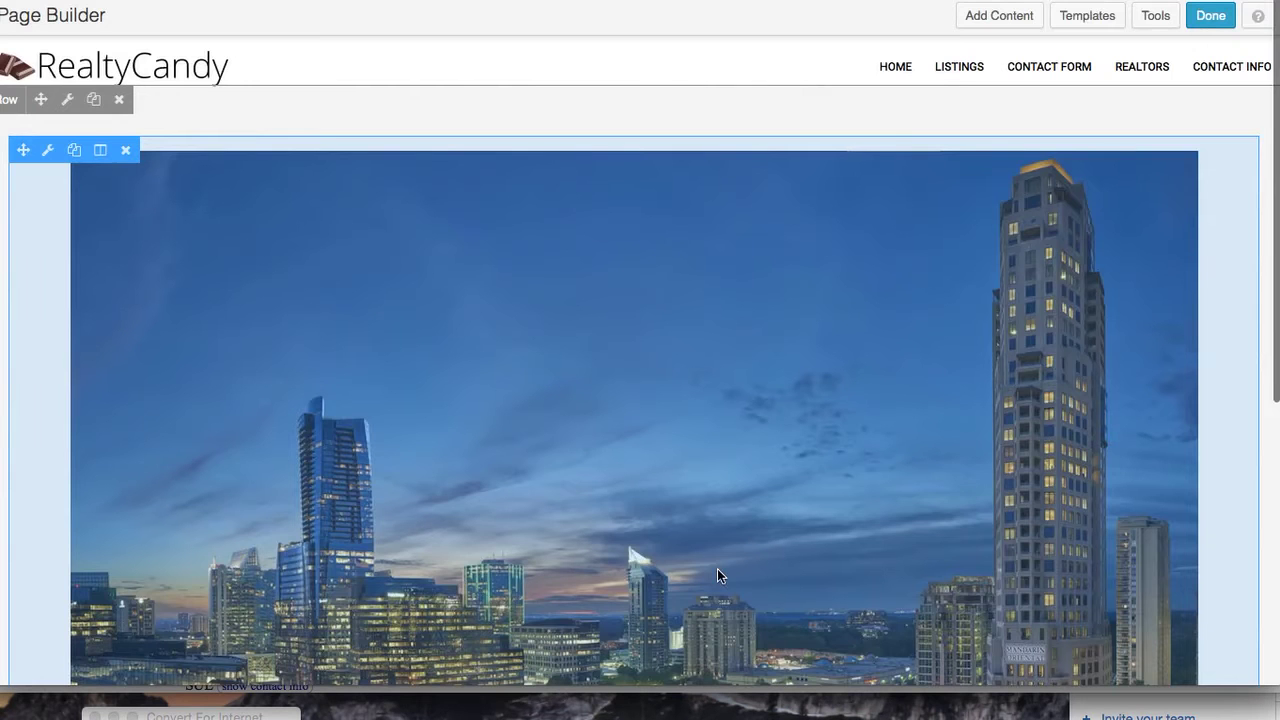
pyautogui.scroll(-5, 1135, 434)
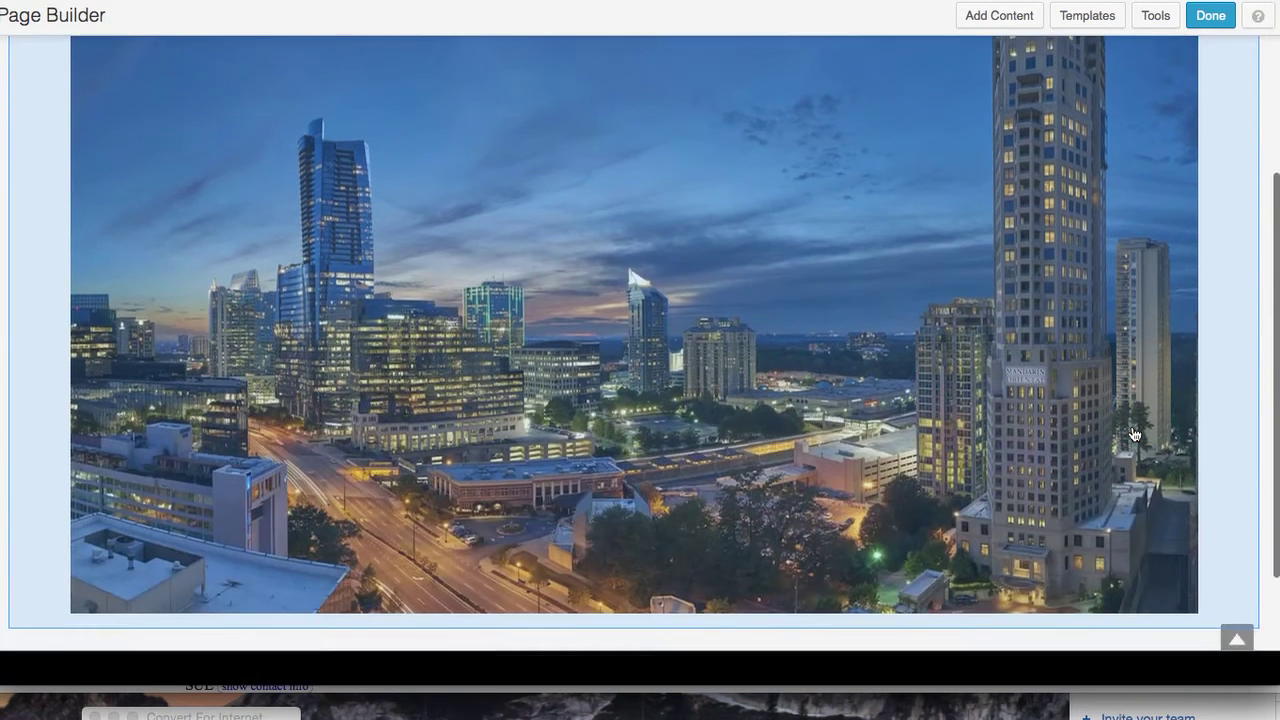
pyautogui.scroll(3, 1135, 434)
pyautogui.scroll(-2, 1135, 434)
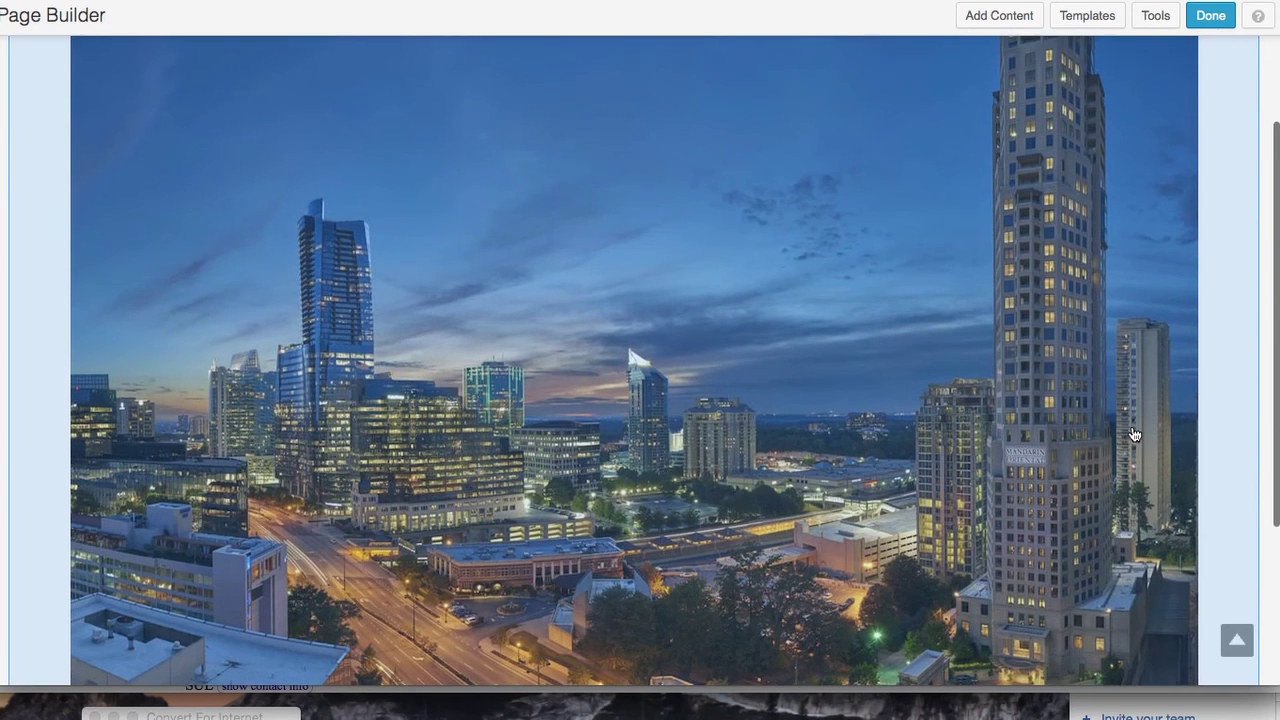
pyautogui.scroll(-1, 1135, 434)
pyautogui.scroll(5, 1135, 434)
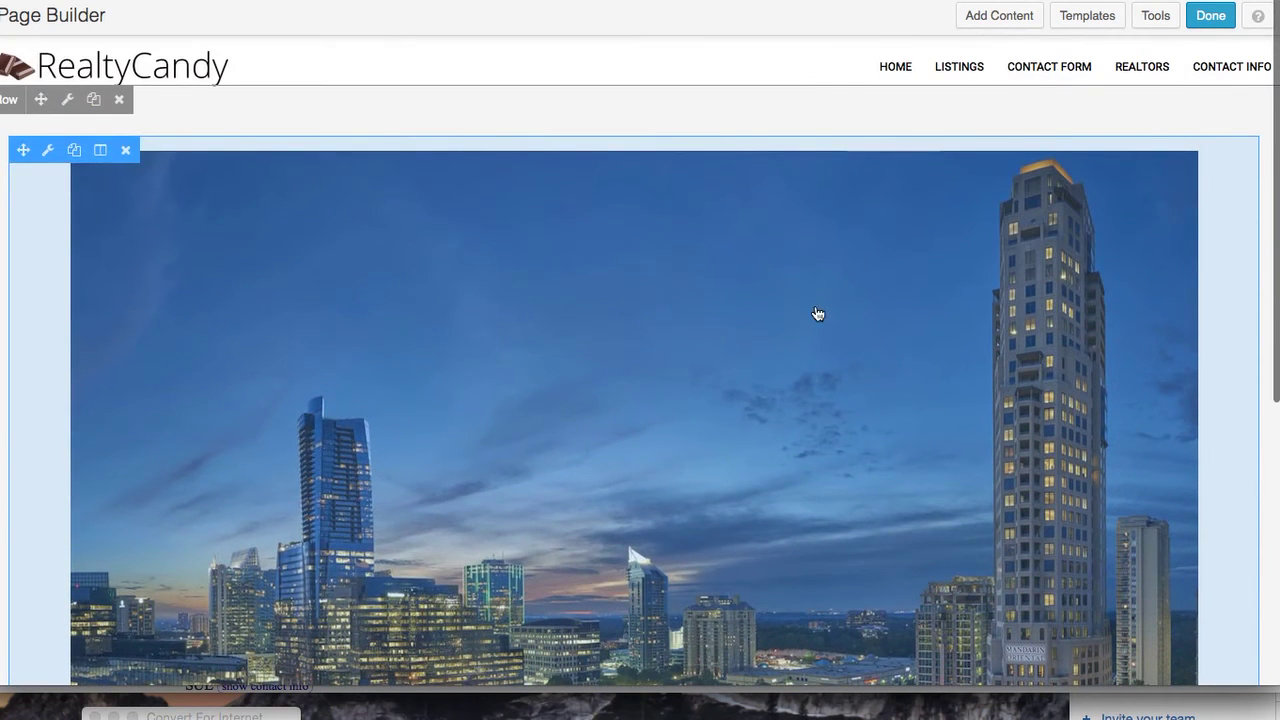
# Recheck that row height stays Default, cancel without changes, and bring up the wireframe screenshot
pyautogui.click(67, 99)
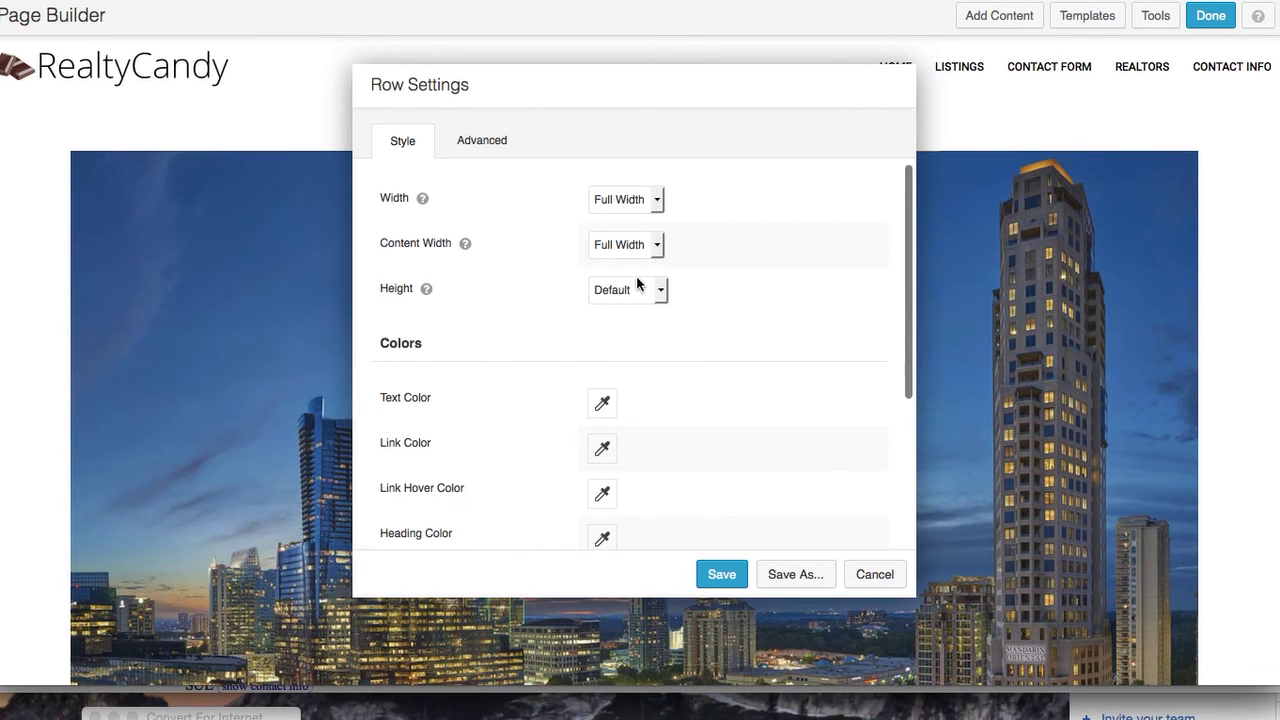
pyautogui.click(660, 289)
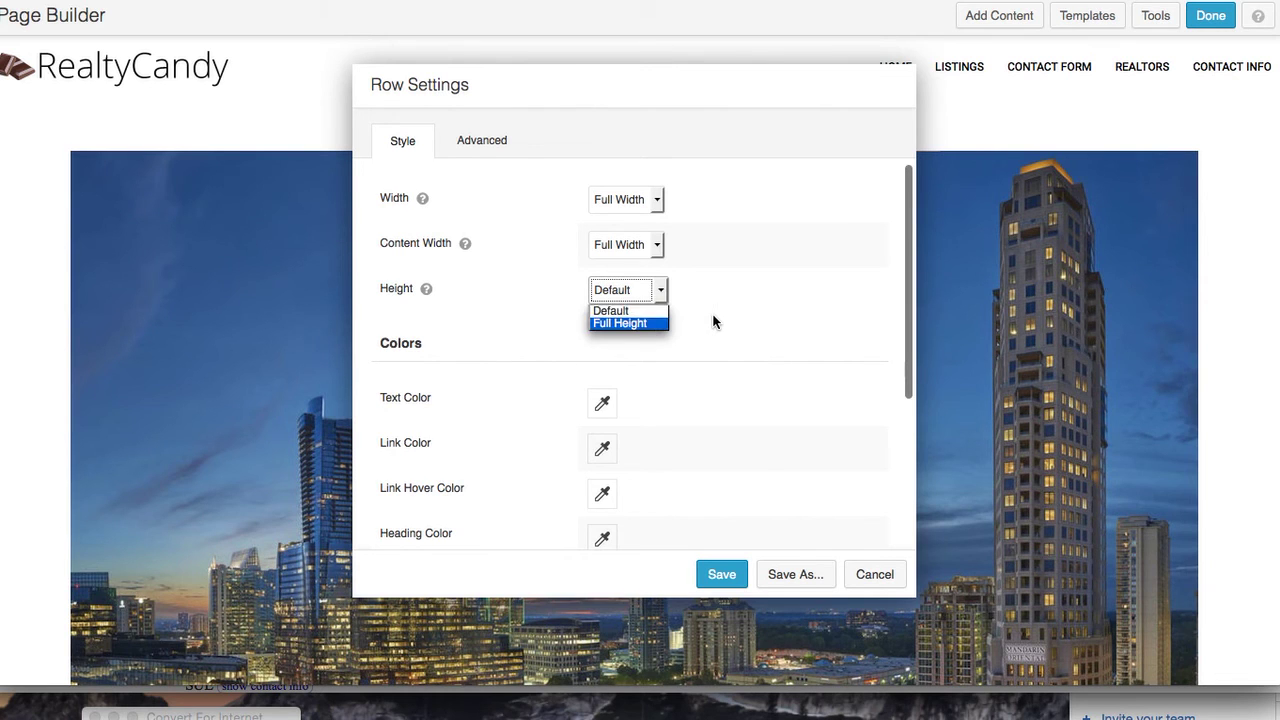
pyautogui.click(712, 315)
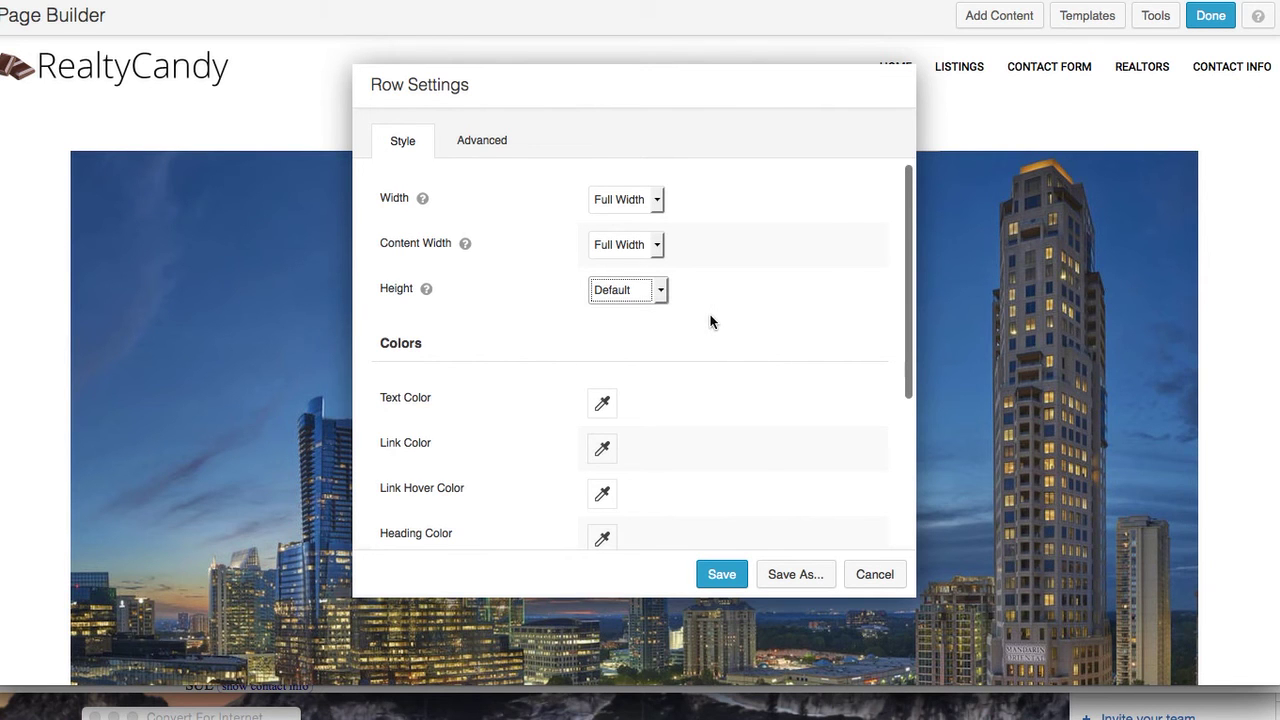
pyautogui.click(876, 580)
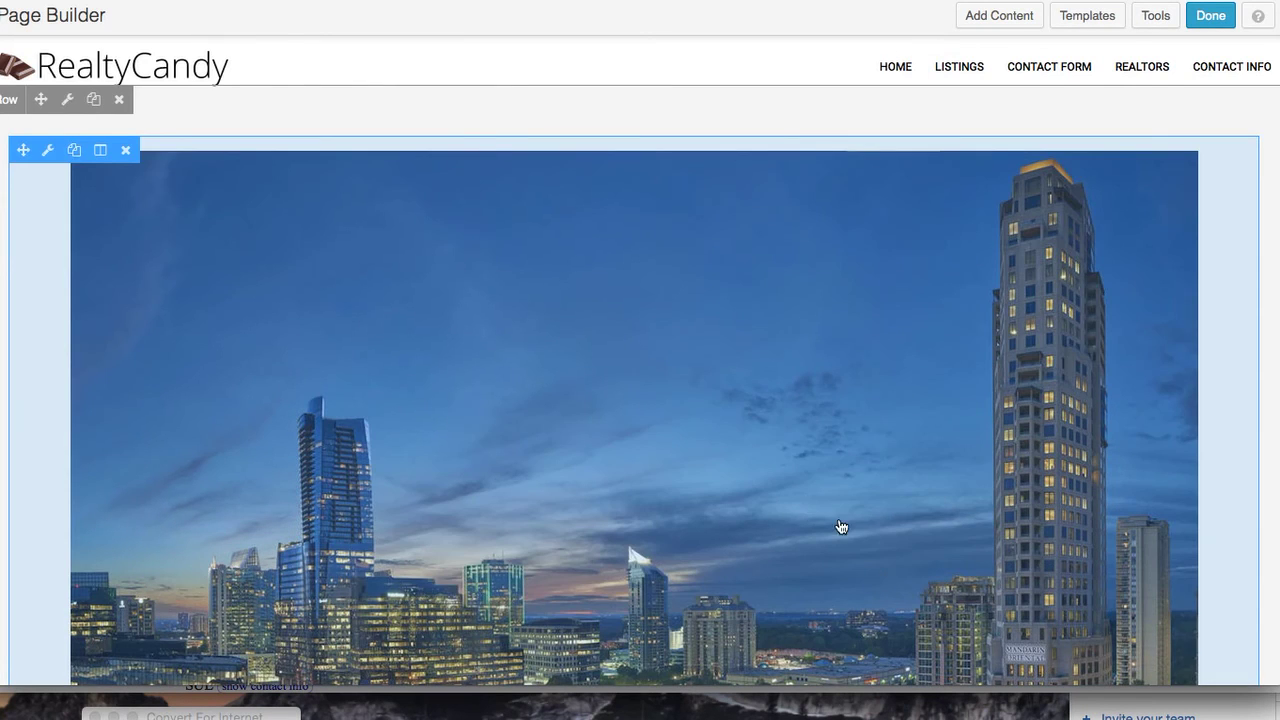
pyautogui.scroll(-5, 809, 507)
pyautogui.scroll(3, 809, 505)
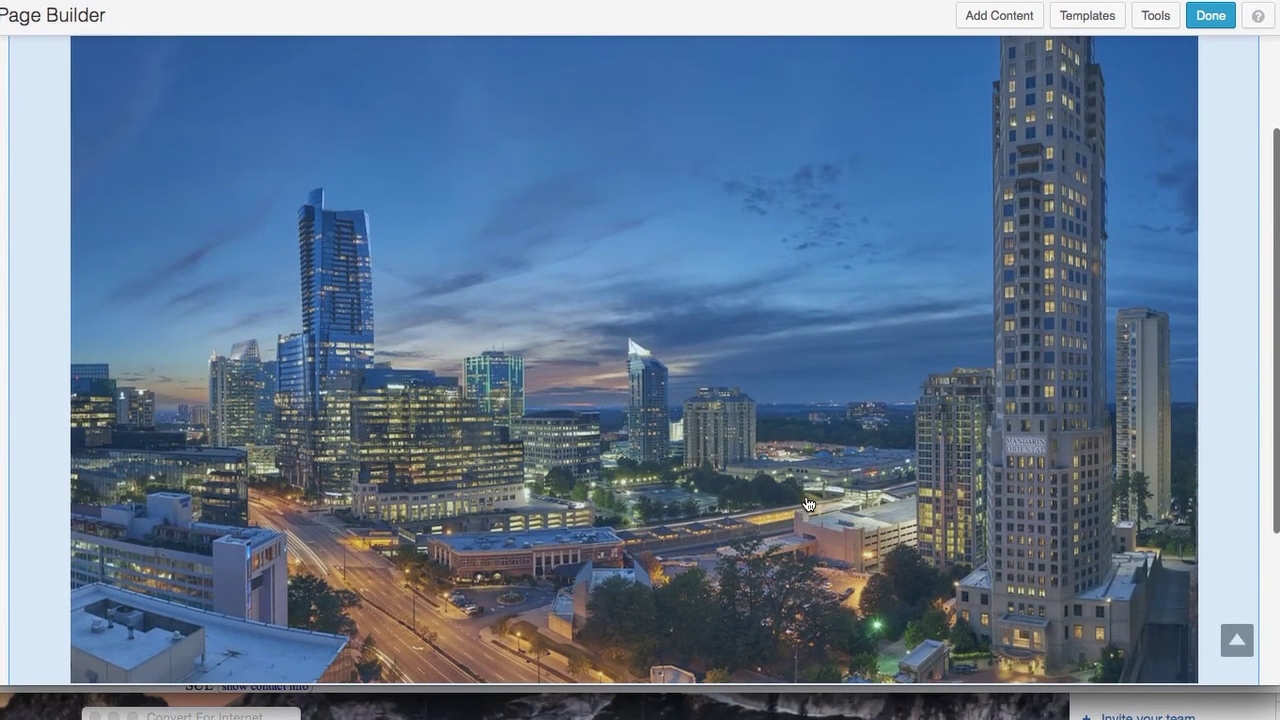
pyautogui.press('super+Tab')
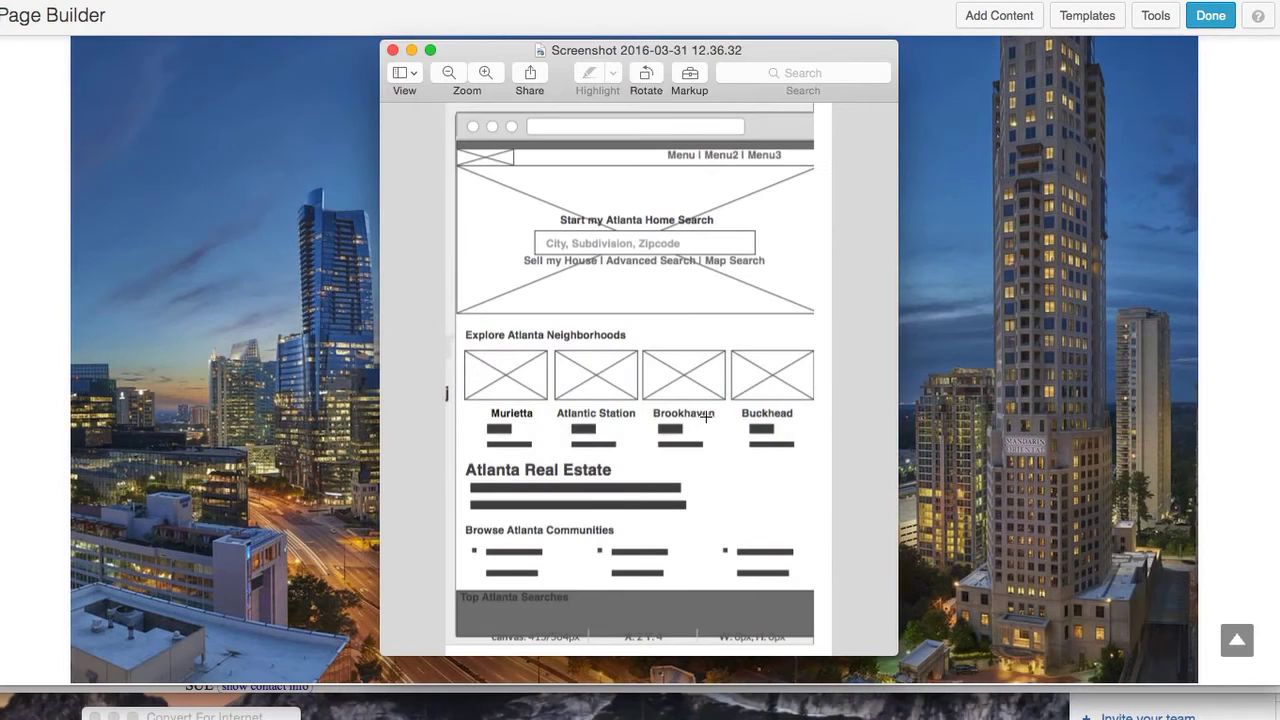
# Drag an Equity Communities CPT widget from WordPress Widgets onto the page below the skyline photo
pyautogui.press('super+Tab')
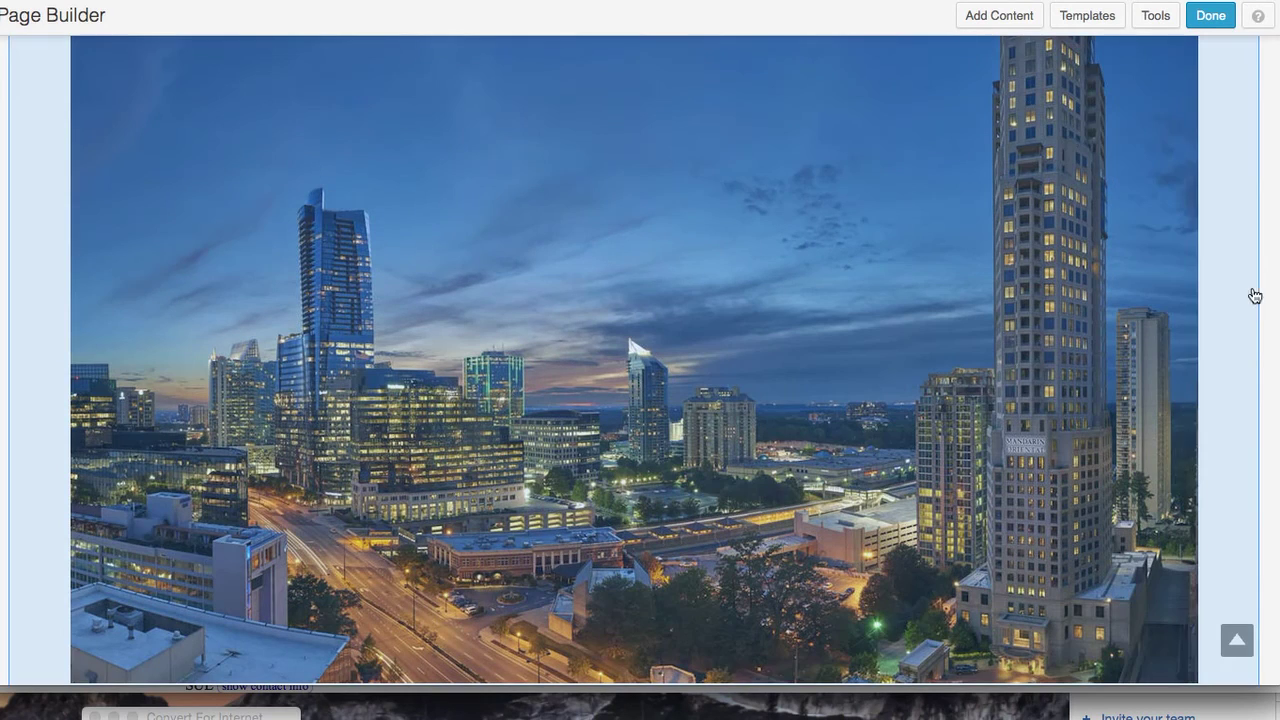
pyautogui.click(1001, 16)
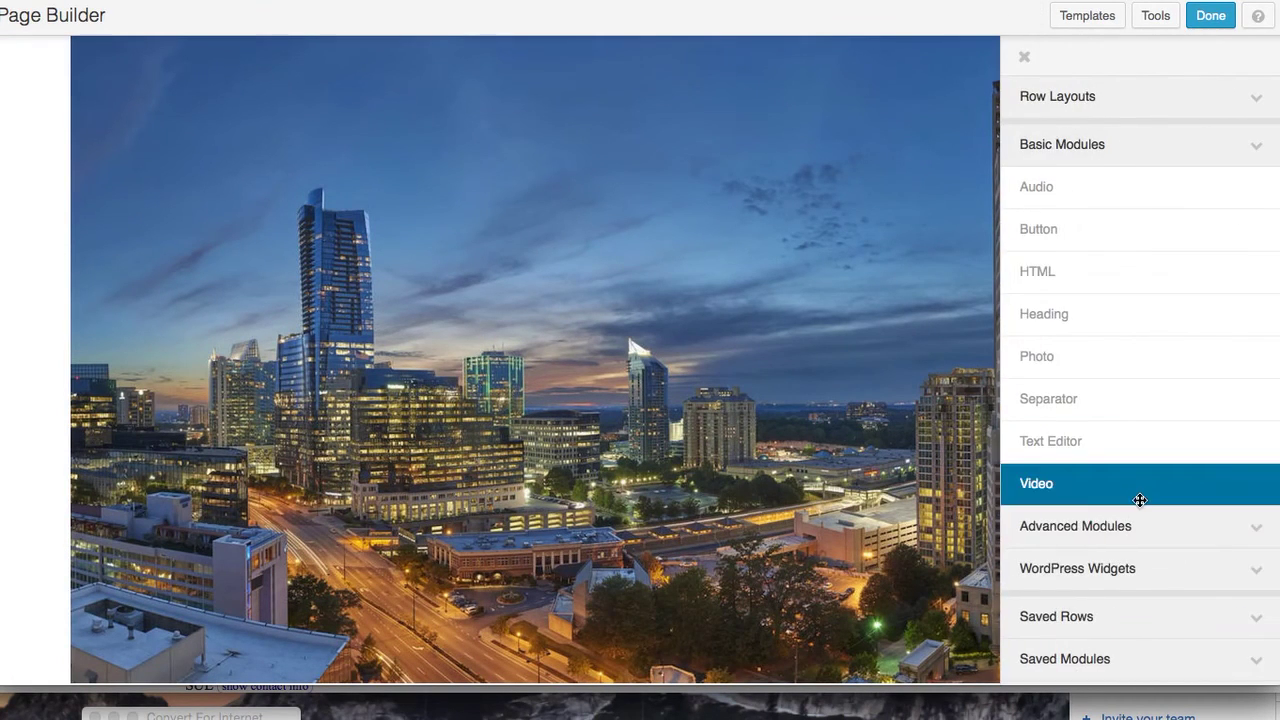
pyautogui.click(1192, 570)
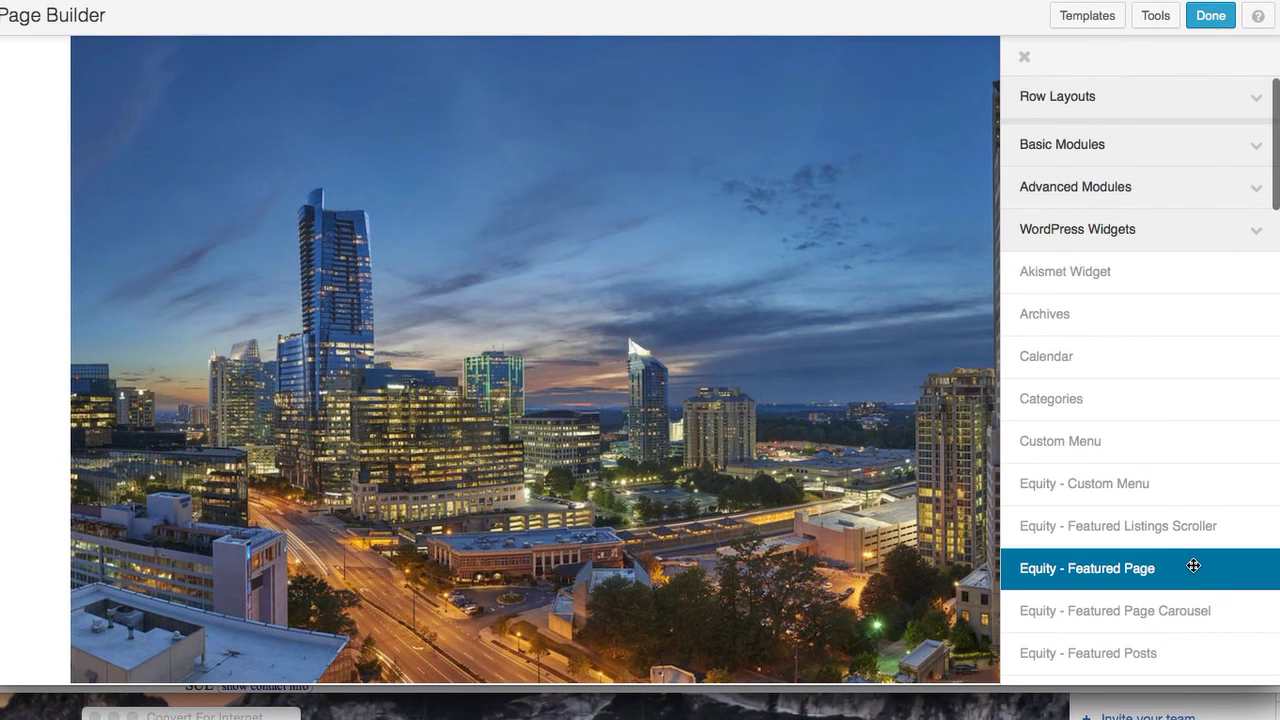
pyautogui.scroll(-8, 1193, 566)
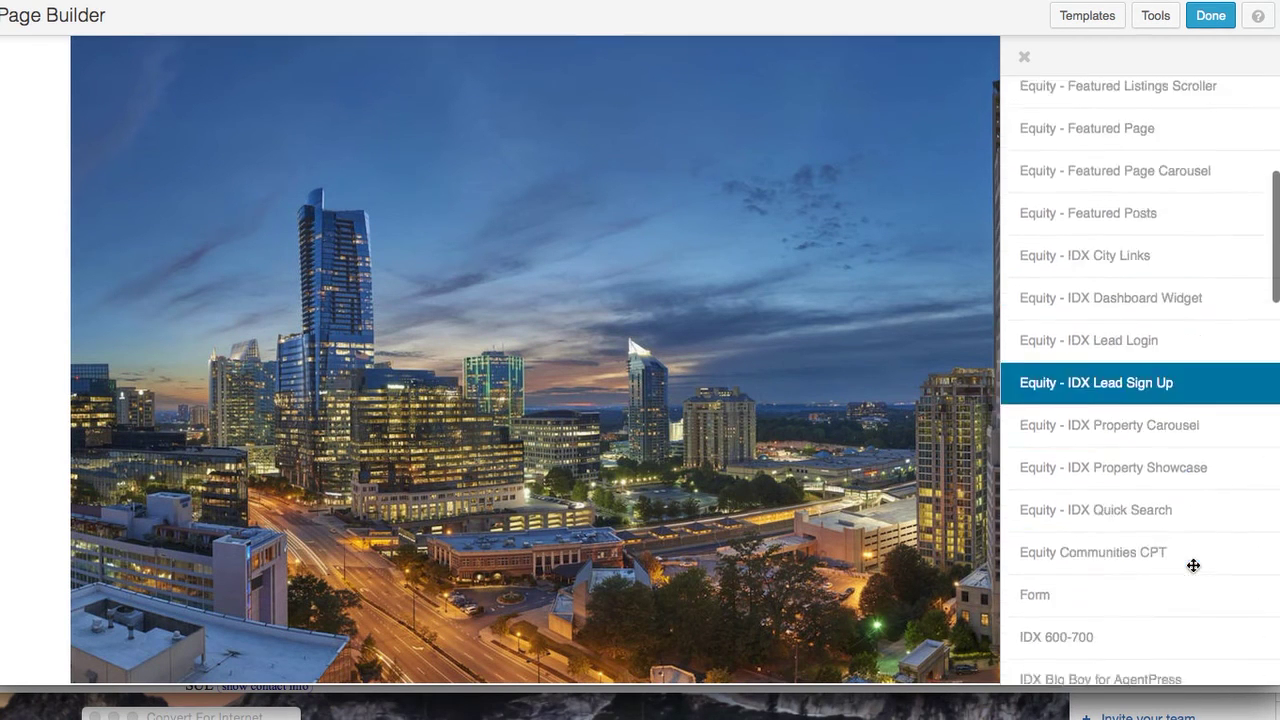
pyautogui.scroll(-3, 1192, 565)
pyautogui.moveTo(1151, 463); pyautogui.dragTo(481, 436)
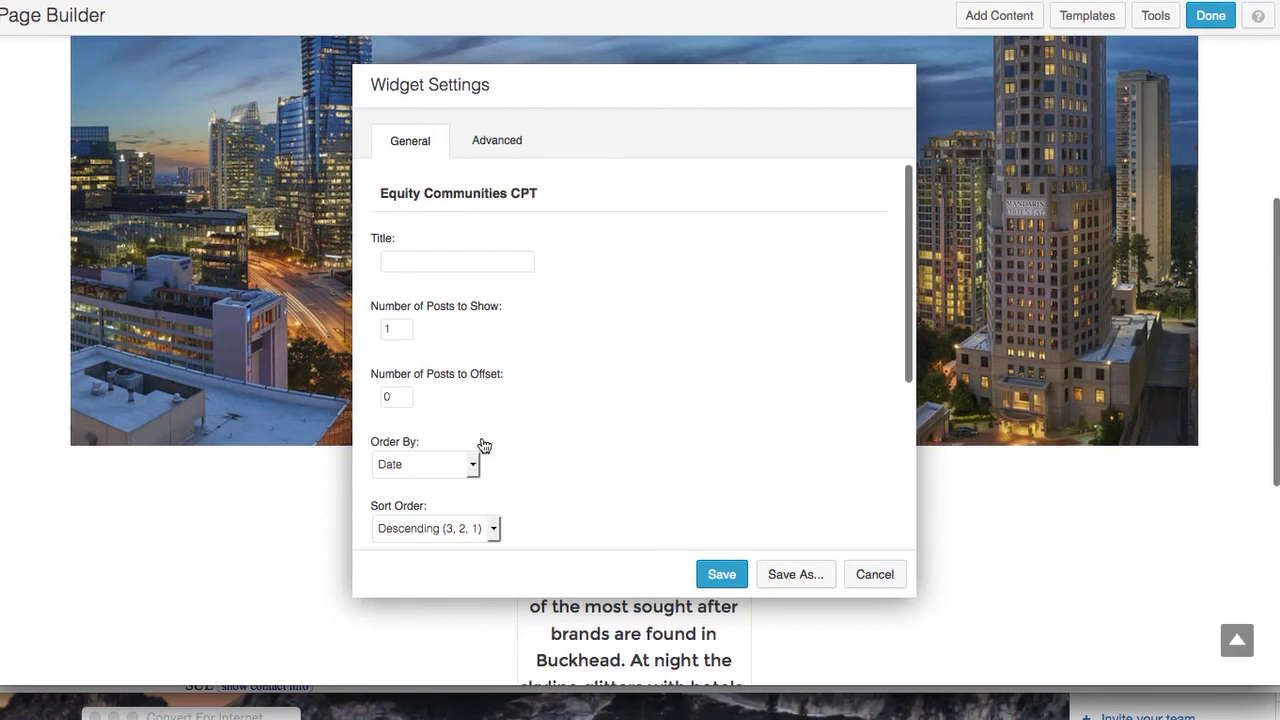
# Set the widget to show 4 posts and start entering its title
pyautogui.click(392, 328)
pyautogui.press('BackSpace')
pyautogui.write('4')
pyautogui.click(407, 263)
pyautogui.write('Explore Atlanta Neighborhoo')
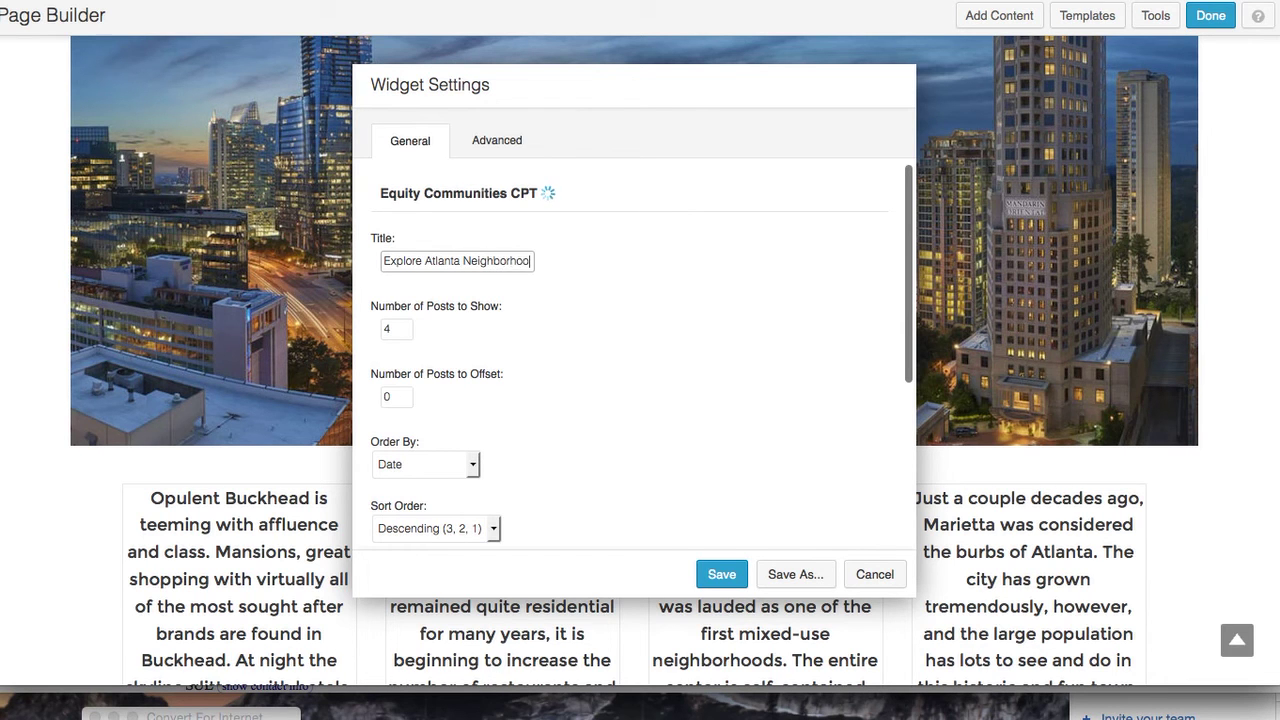
pyautogui.write('ds')
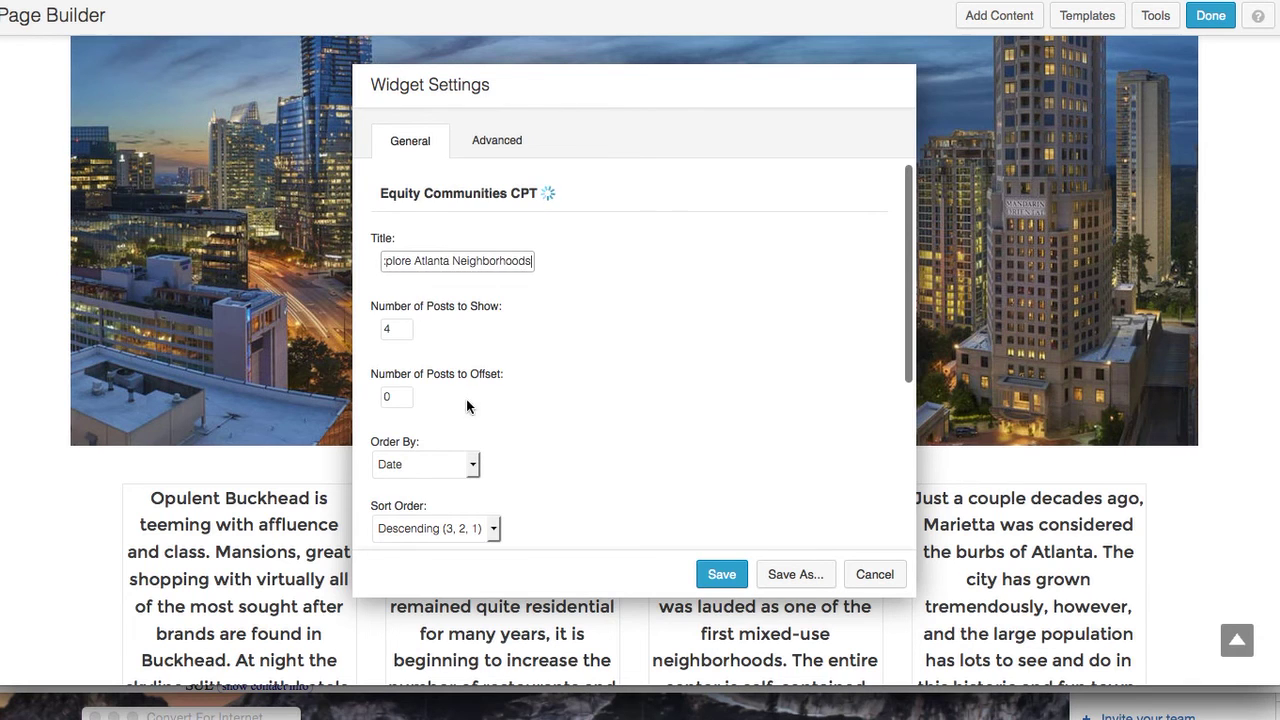
# Enable Show Featured Image at thumbnail size and Show Post Title on the community cards
pyautogui.scroll(-5, 491, 443)
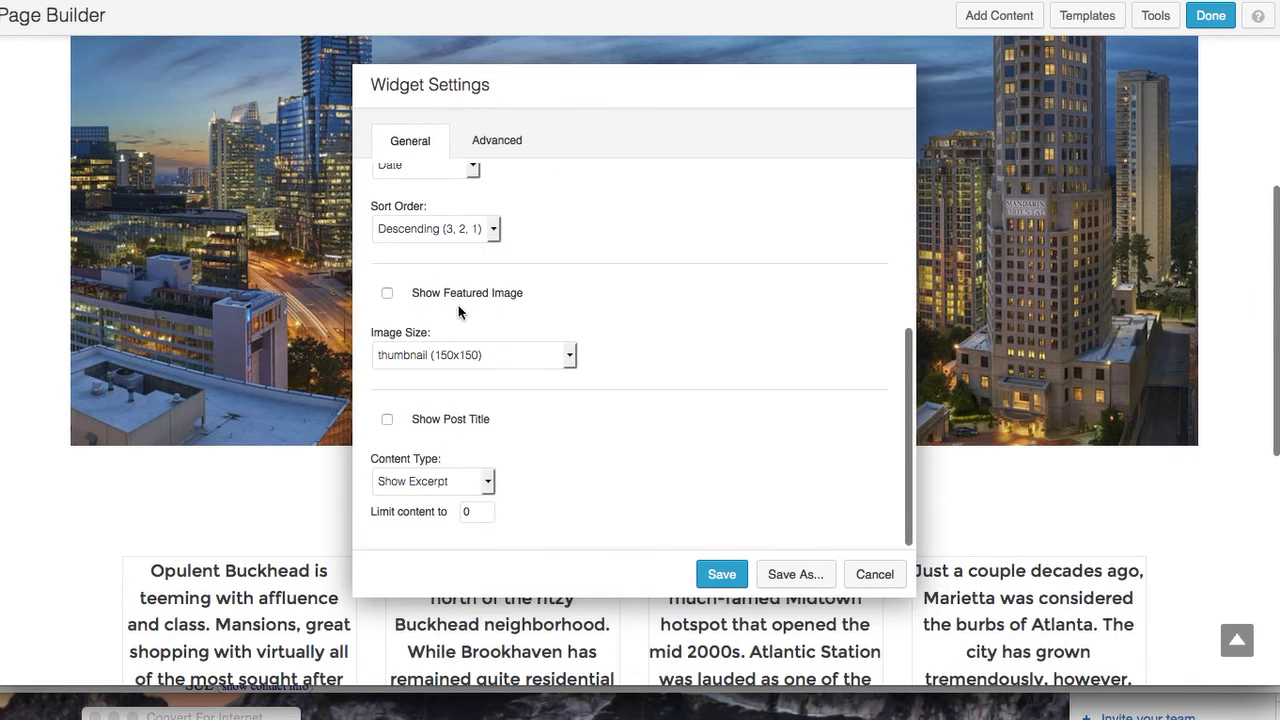
pyautogui.click(389, 294)
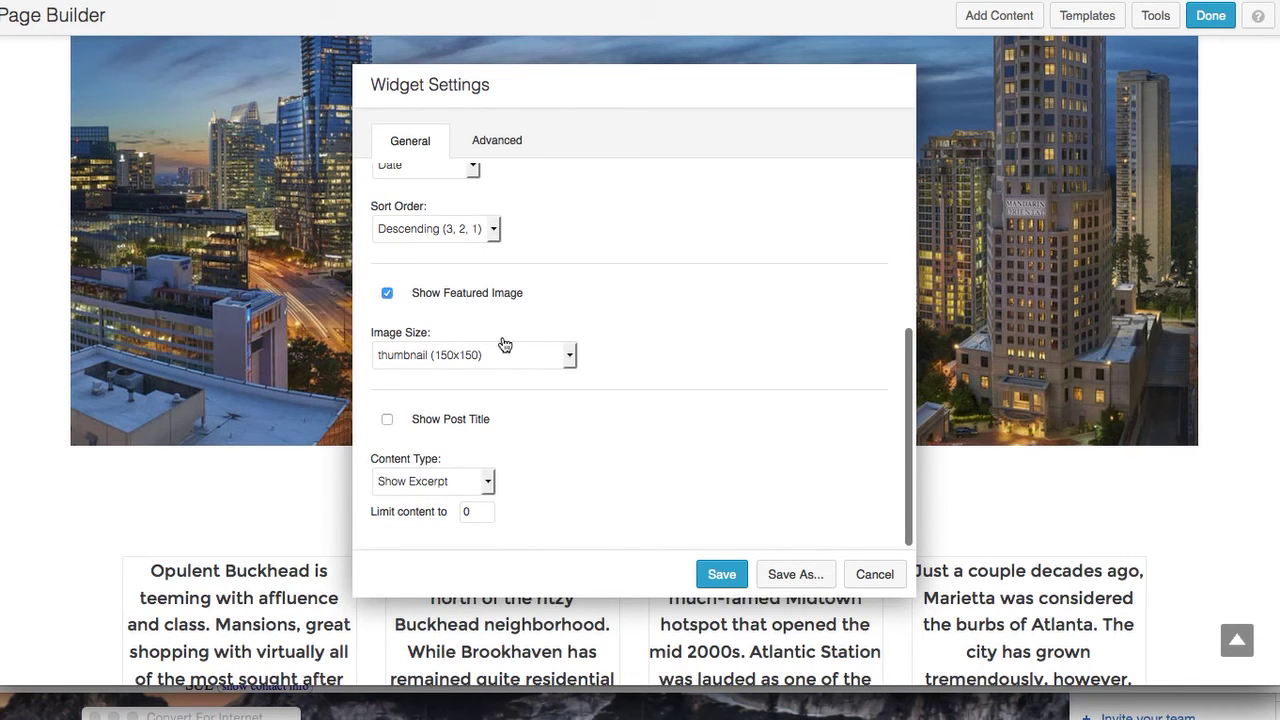
pyautogui.click(571, 357)
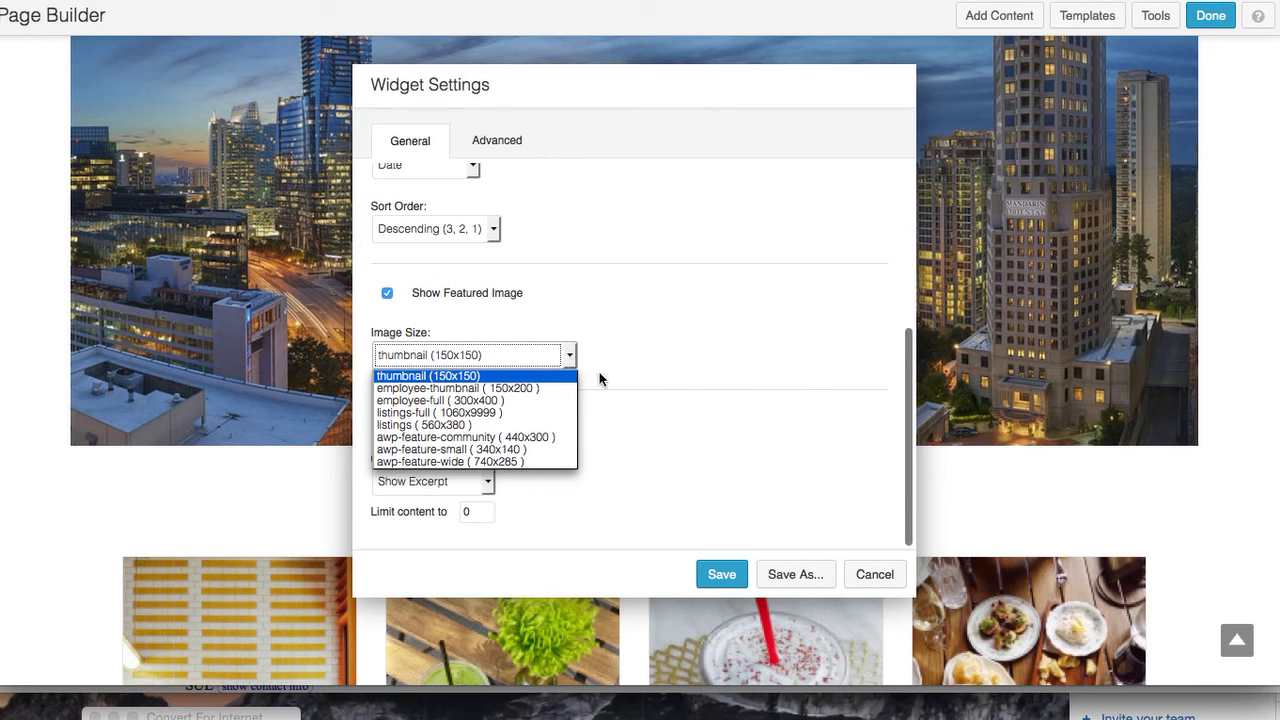
pyautogui.scroll(-3, 623, 395)
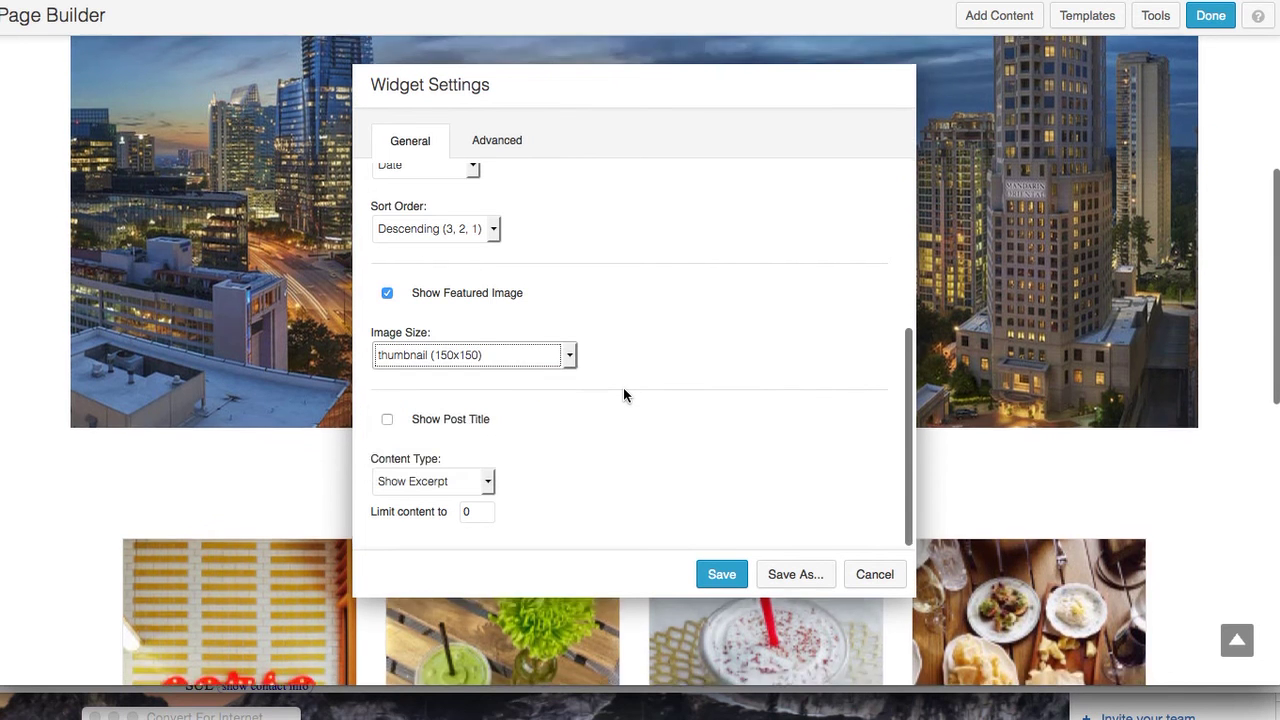
pyautogui.scroll(-2, 623, 395)
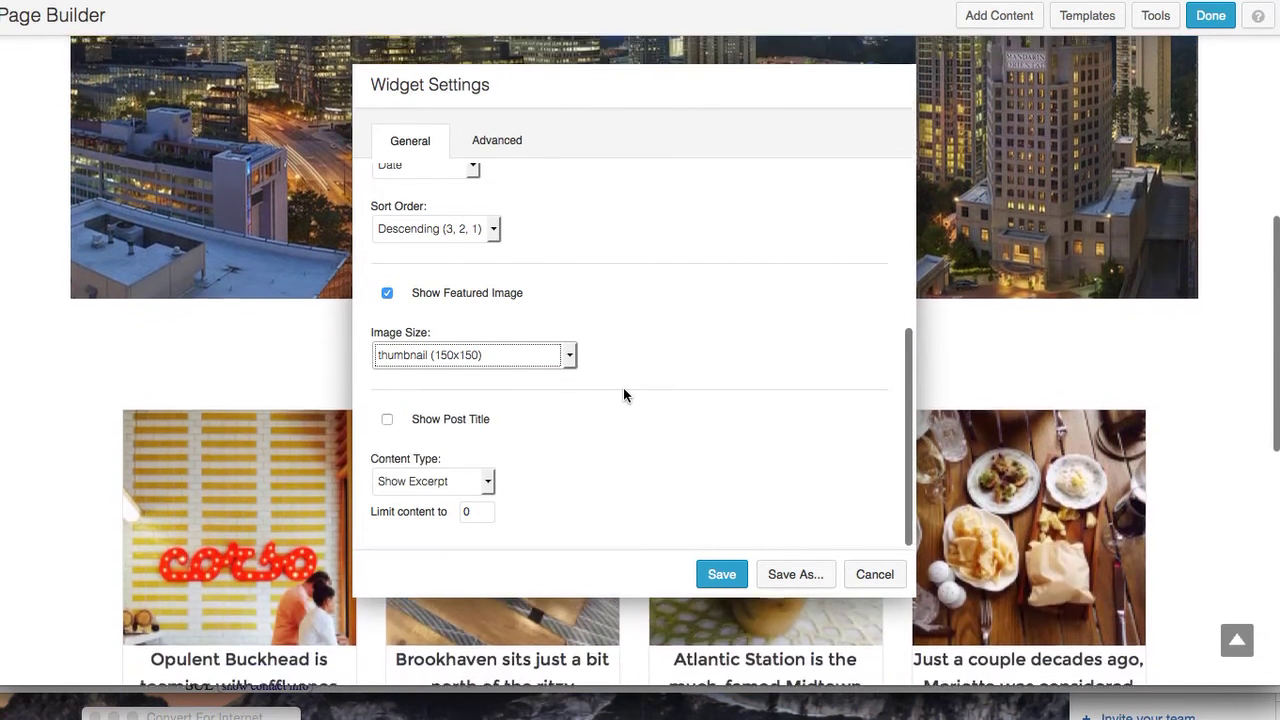
pyautogui.scroll(1, 623, 387)
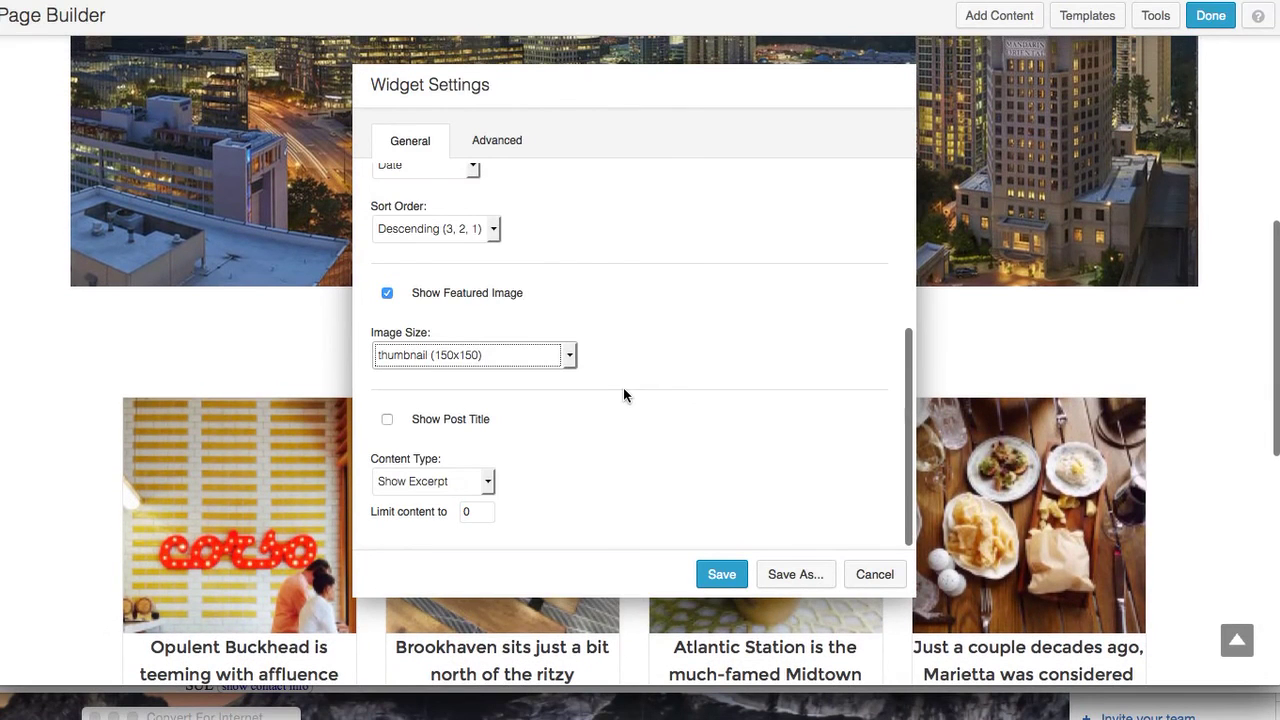
pyautogui.click(387, 421)
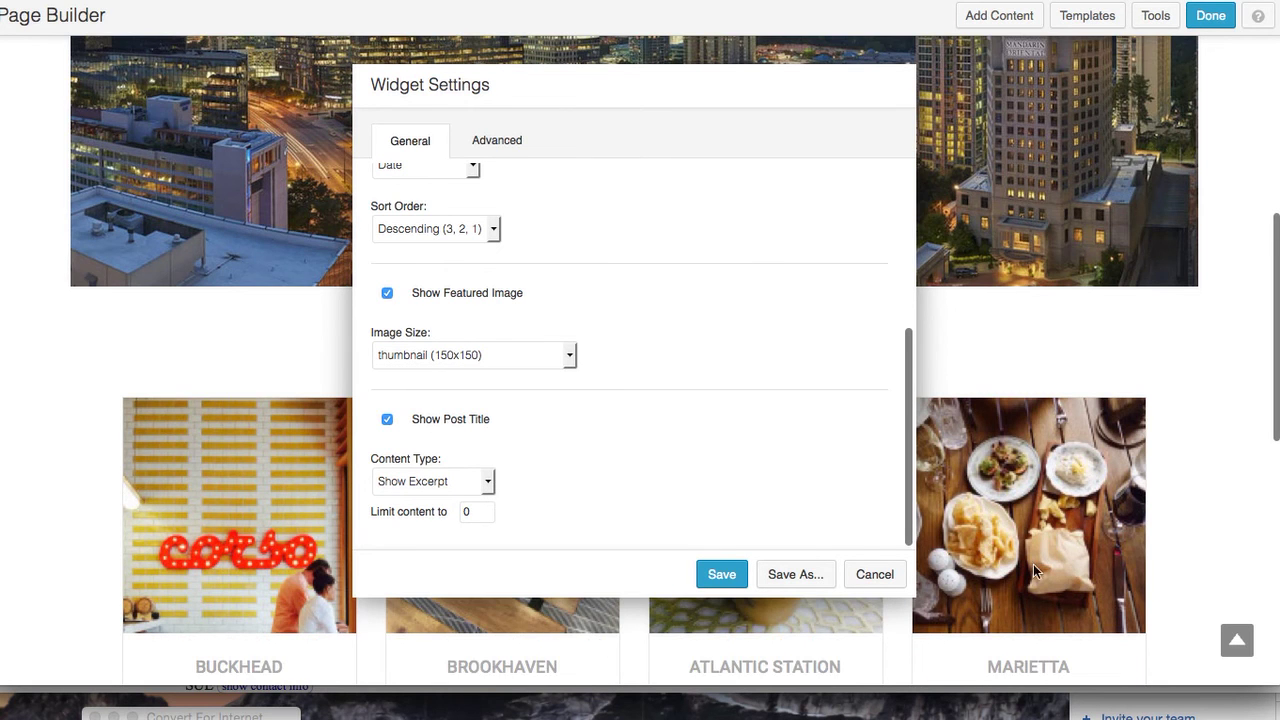
pyautogui.scroll(-1, 1160, 542)
pyautogui.scroll(-5, 1160, 542)
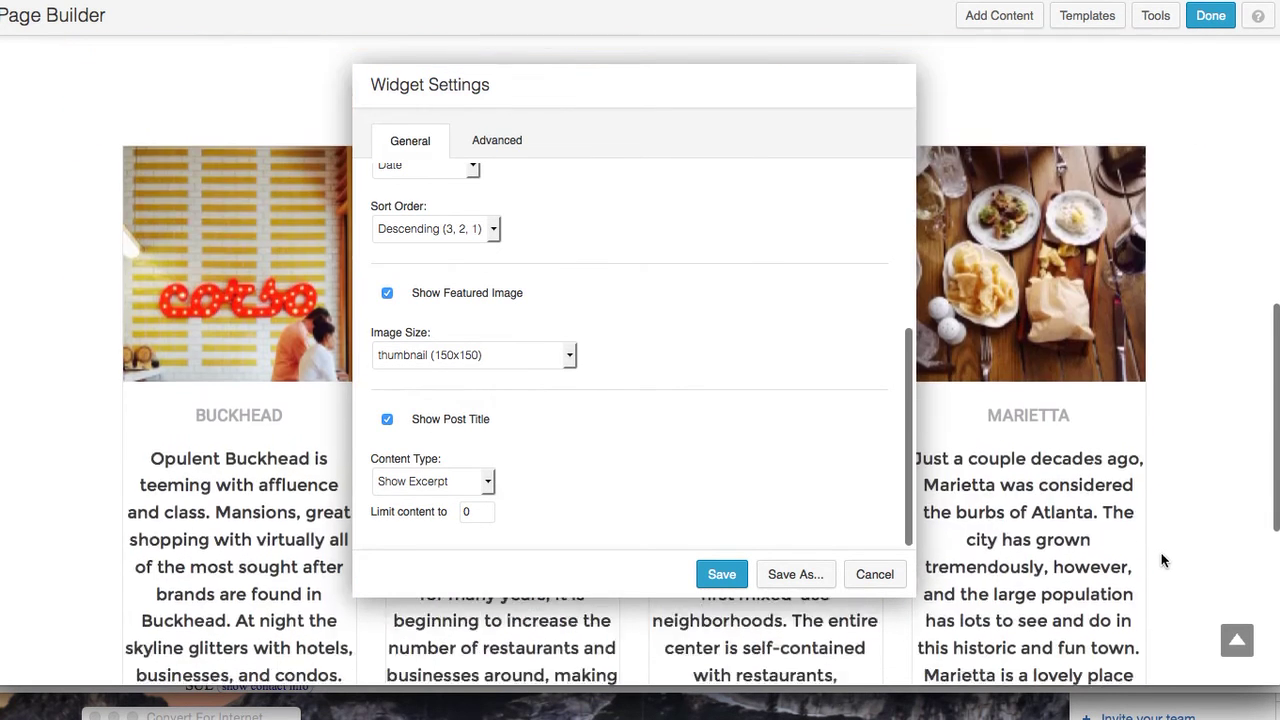
pyautogui.scroll(-3, 1082, 630)
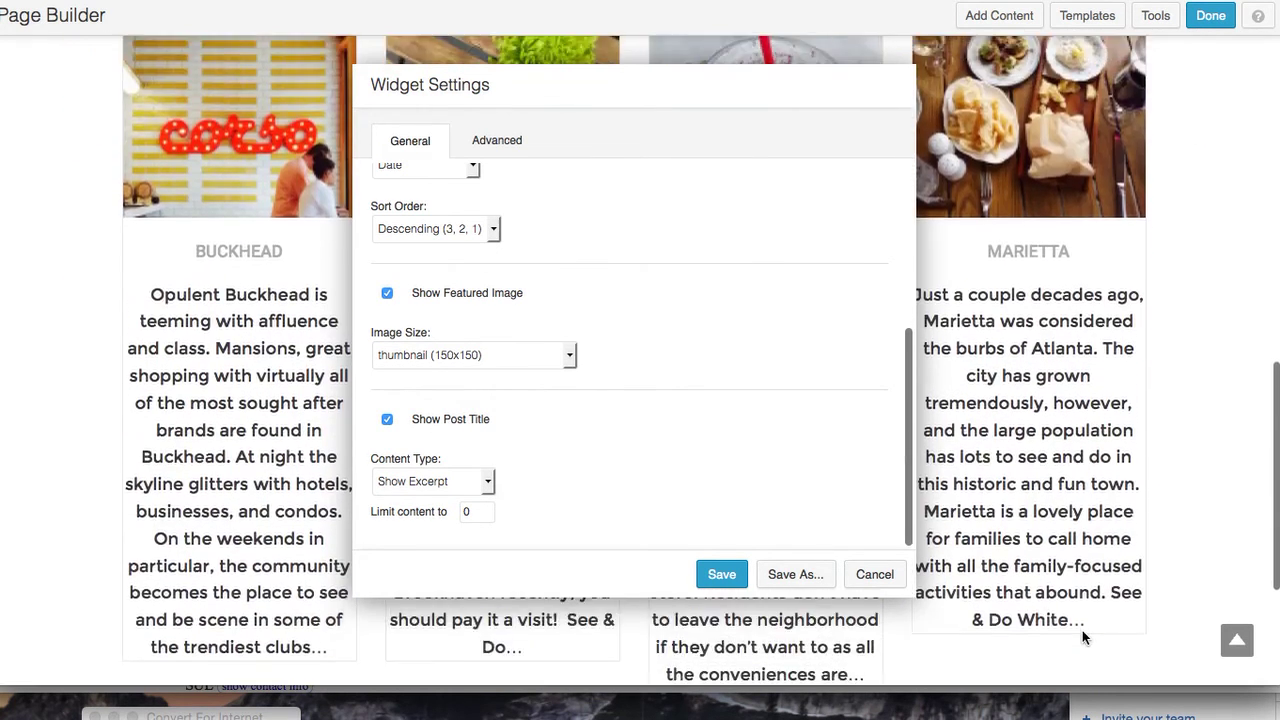
pyautogui.click(487, 484)
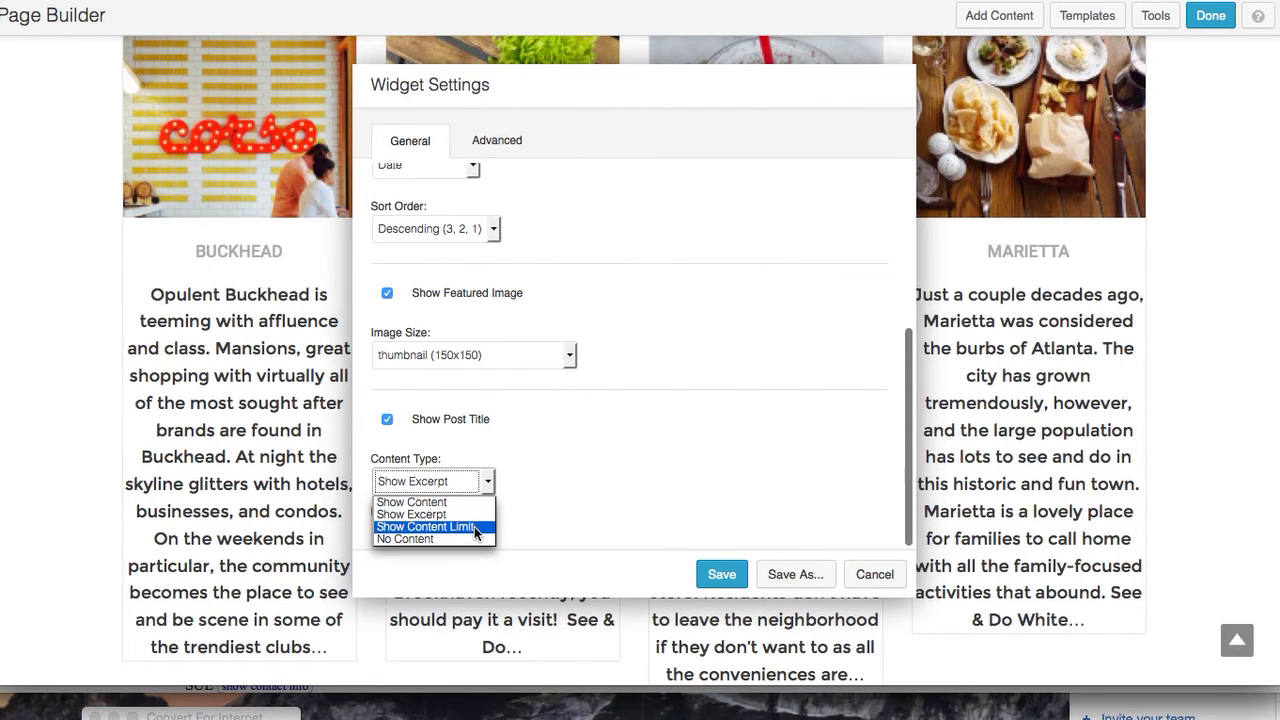
# Choose Show Content Limit and try limits of 100, 60 and 50 before settling on 80
pyautogui.click(474, 528)
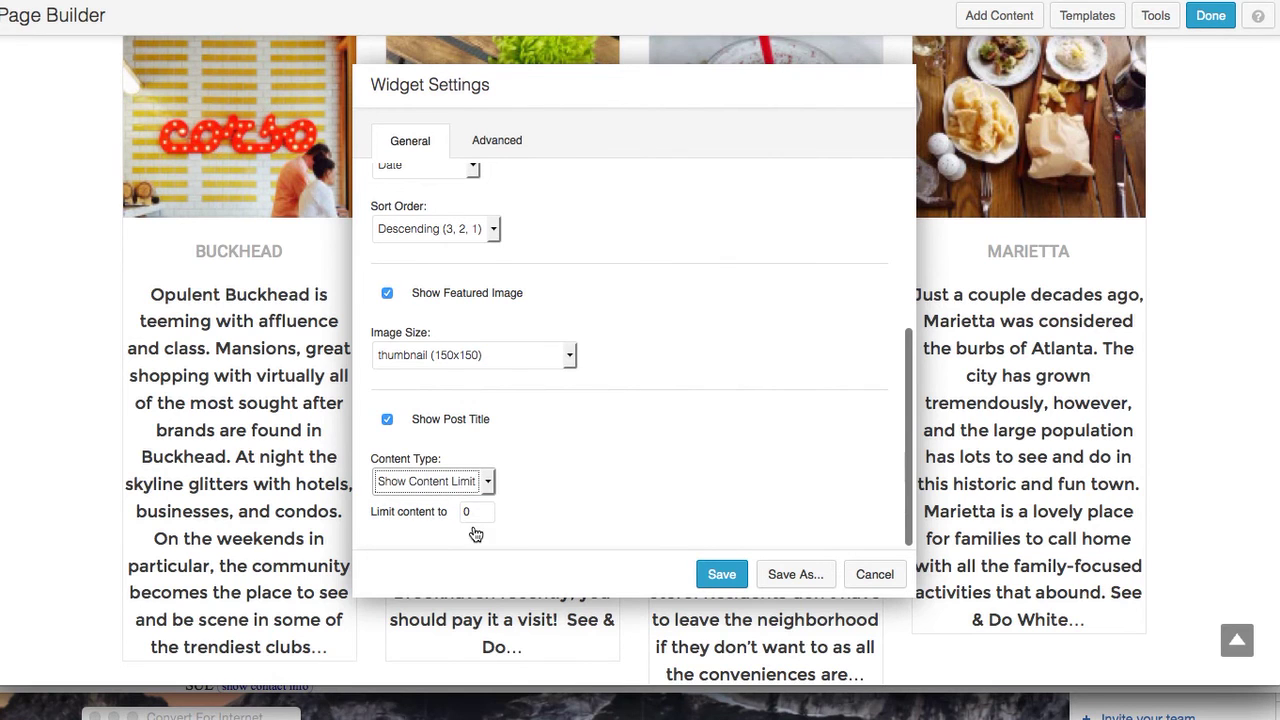
pyautogui.doubleClick(467, 512)
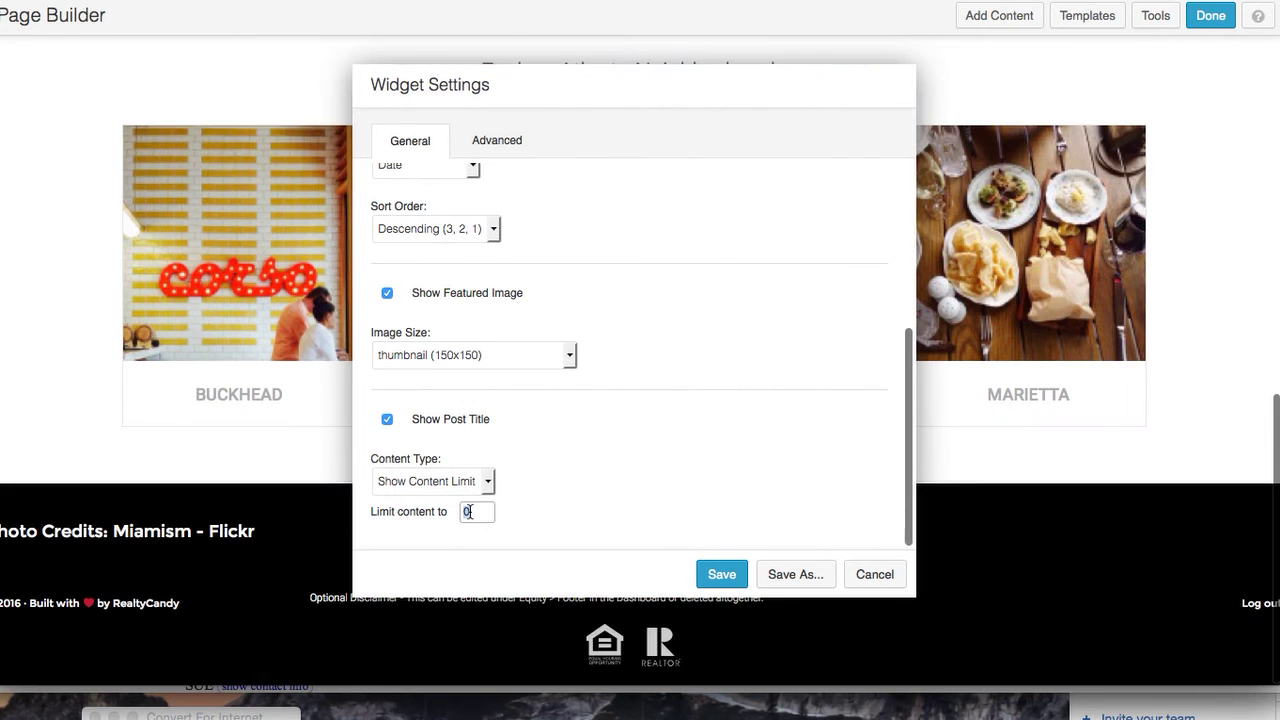
pyautogui.write('1')
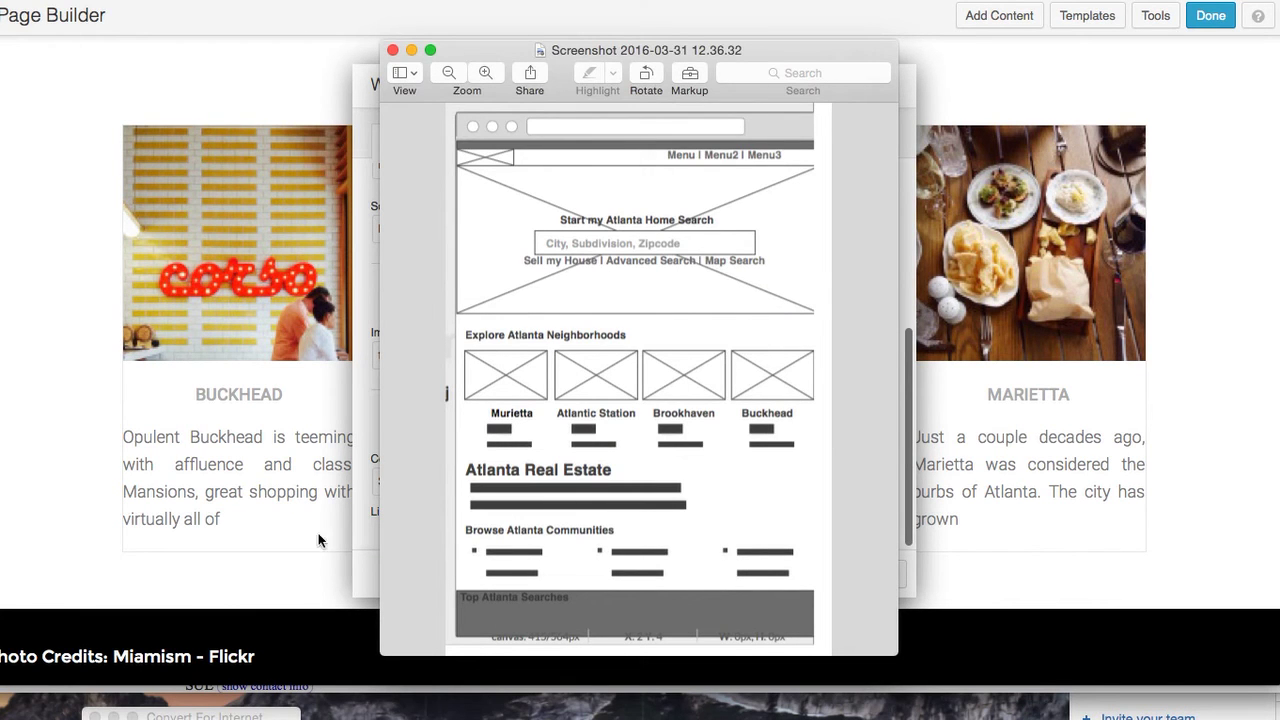
pyautogui.click(1027, 509)
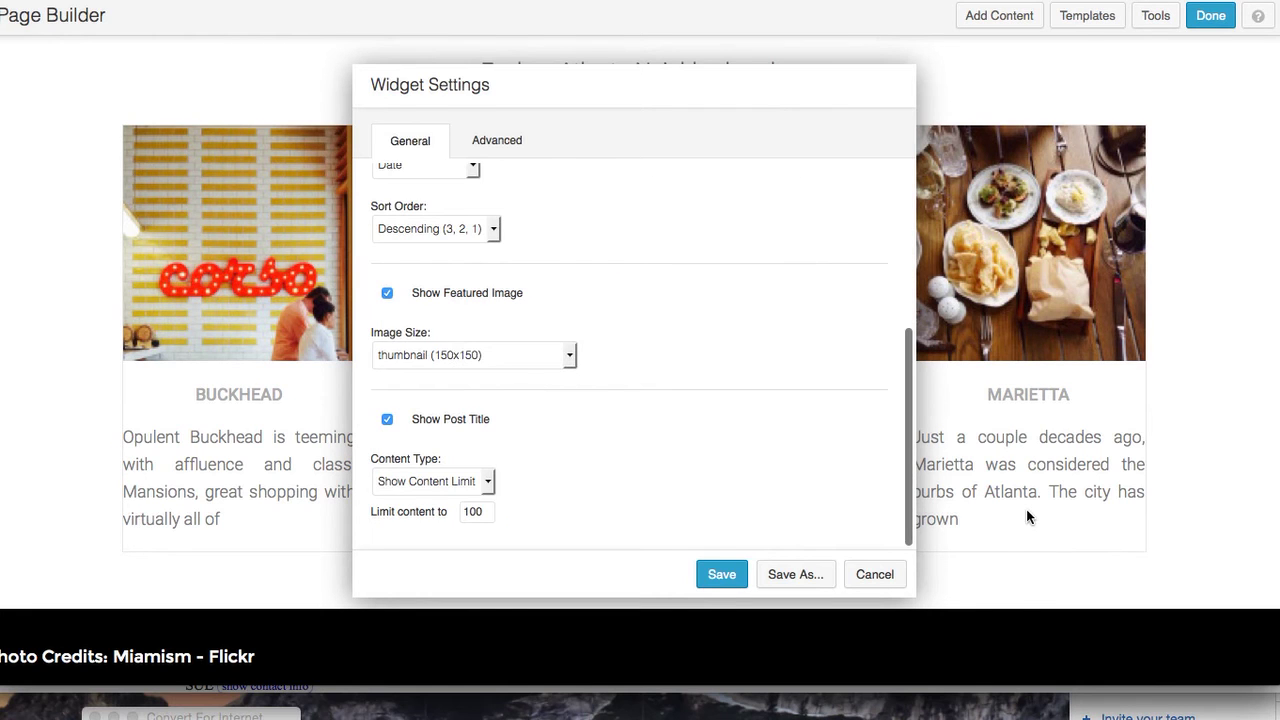
pyautogui.moveTo(482, 510); pyautogui.dragTo(462, 511)
pyautogui.write('60')
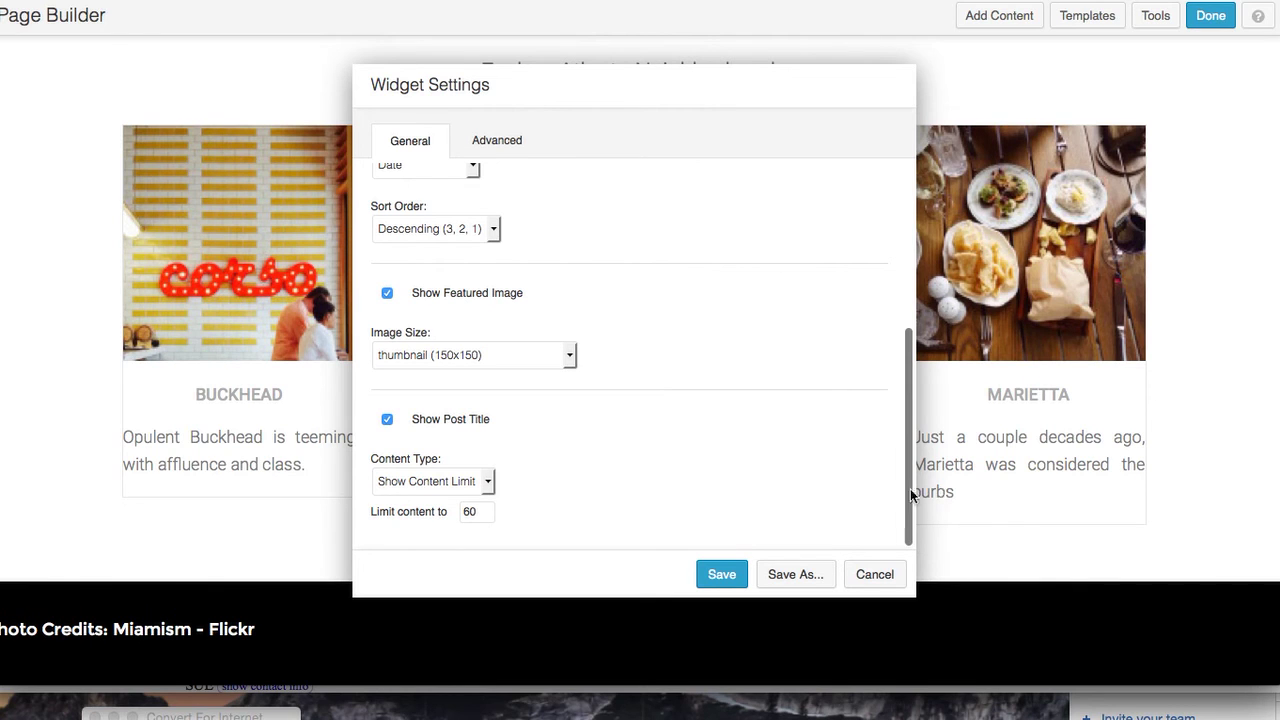
pyautogui.moveTo(476, 512); pyautogui.dragTo(458, 513)
pyautogui.write('50')
pyautogui.click(524, 497)
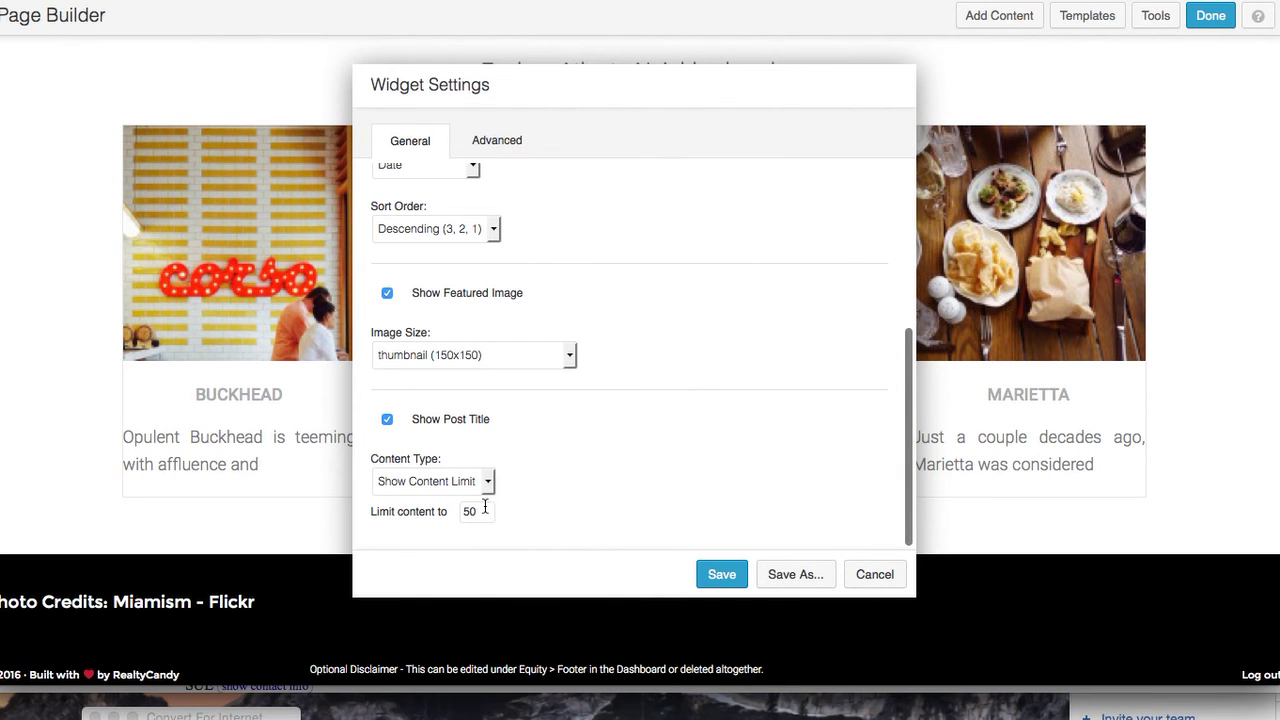
pyautogui.moveTo(484, 511); pyautogui.dragTo(463, 510)
pyautogui.write('80')
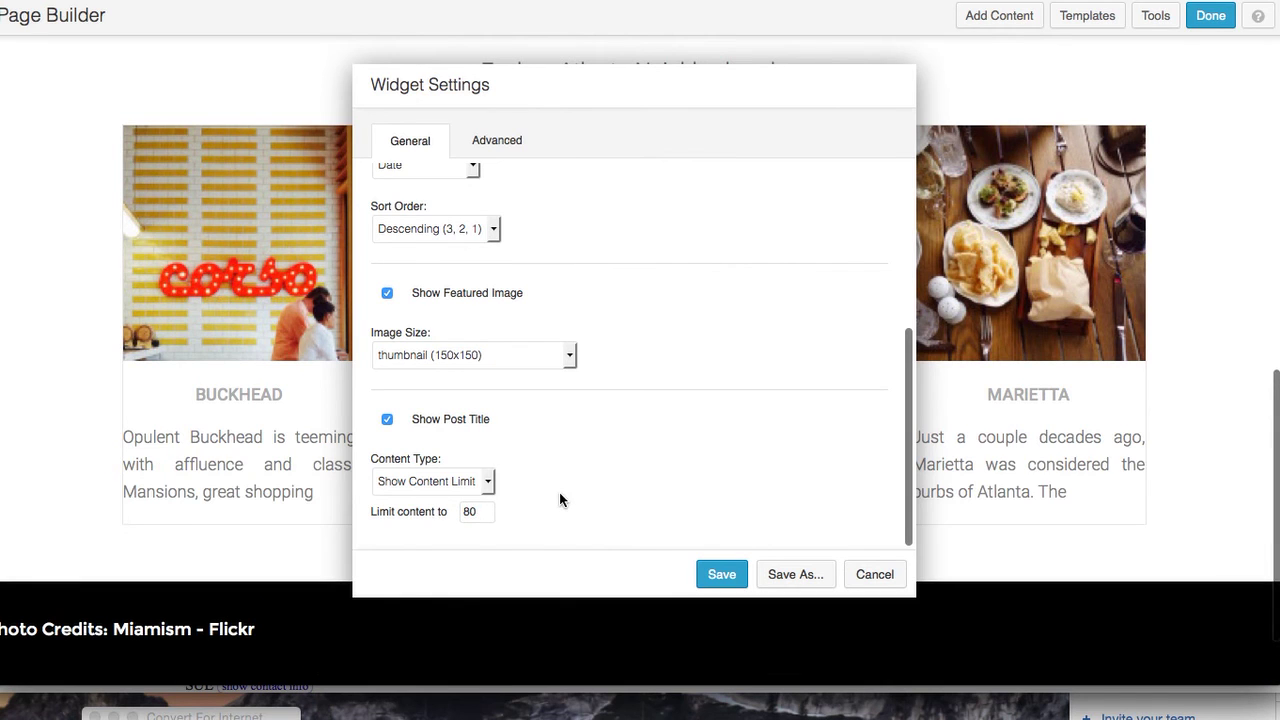
# Briefly try hiding the card text, then switch the content type back to Show Content Limit
pyautogui.click(490, 484)
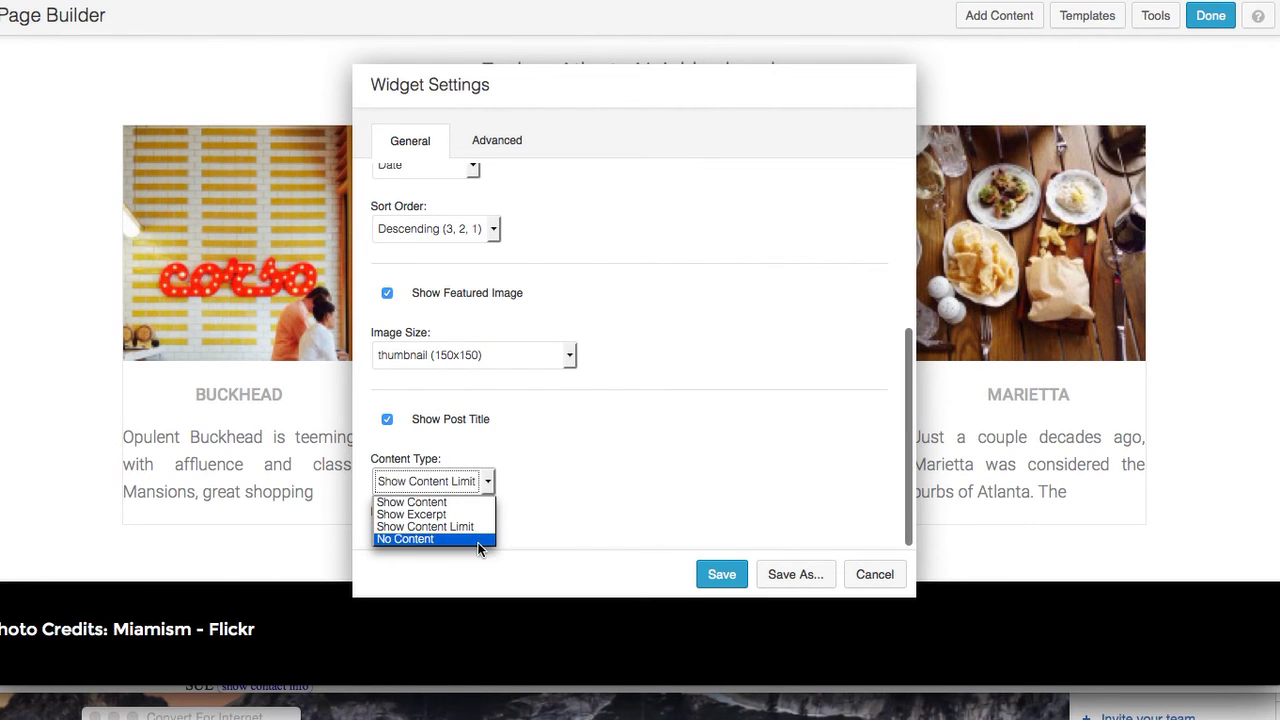
pyautogui.click(576, 492)
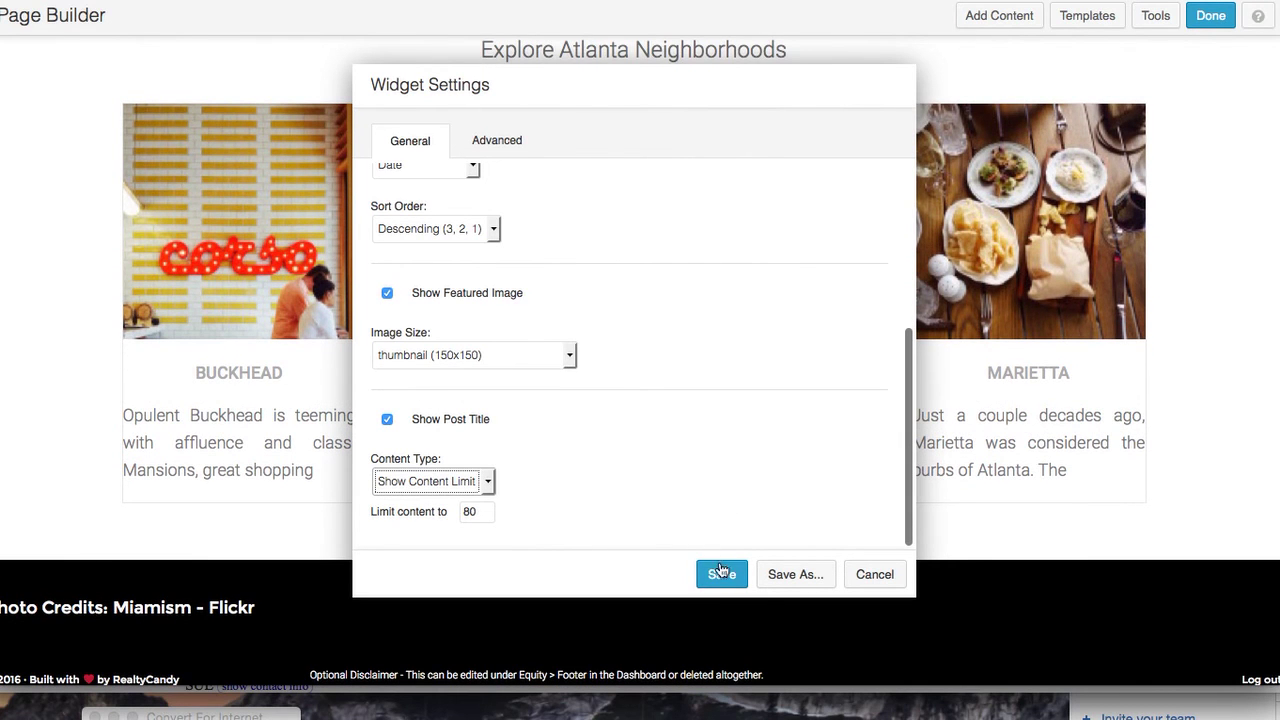
pyautogui.click(489, 486)
pyautogui.click(484, 538)
pyautogui.press('Tab')
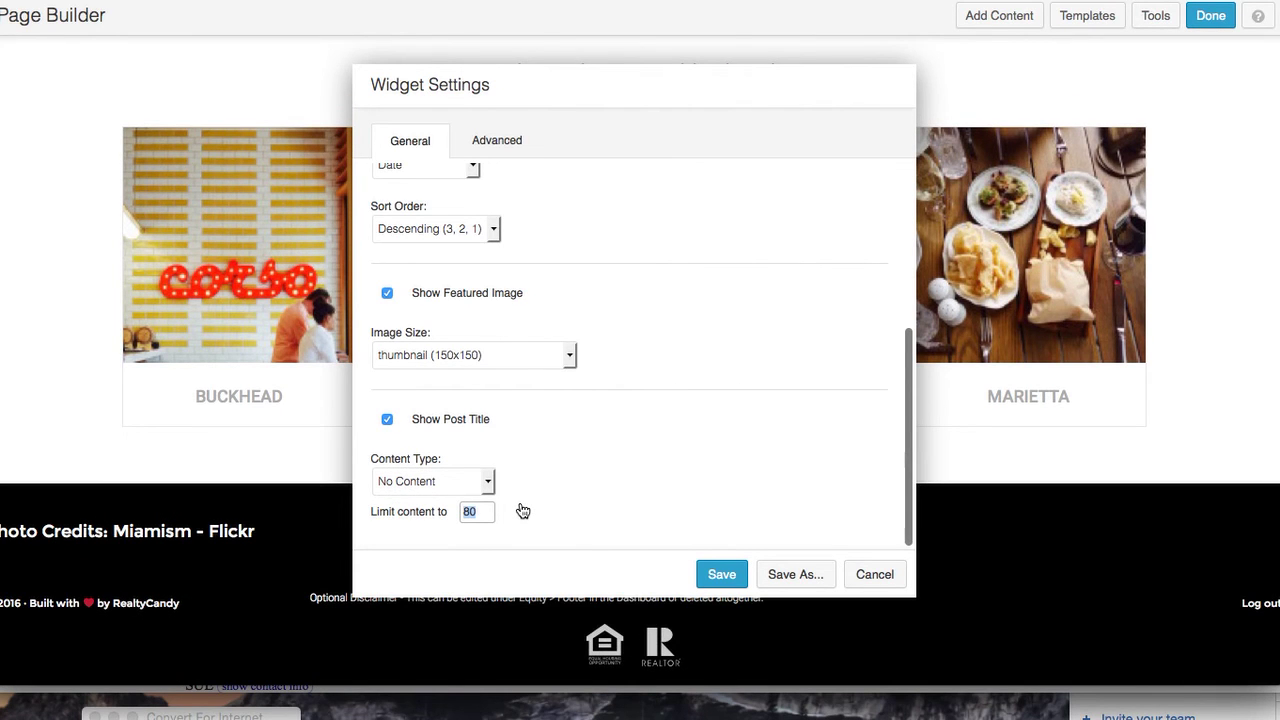
pyautogui.scroll(6, 549, 440)
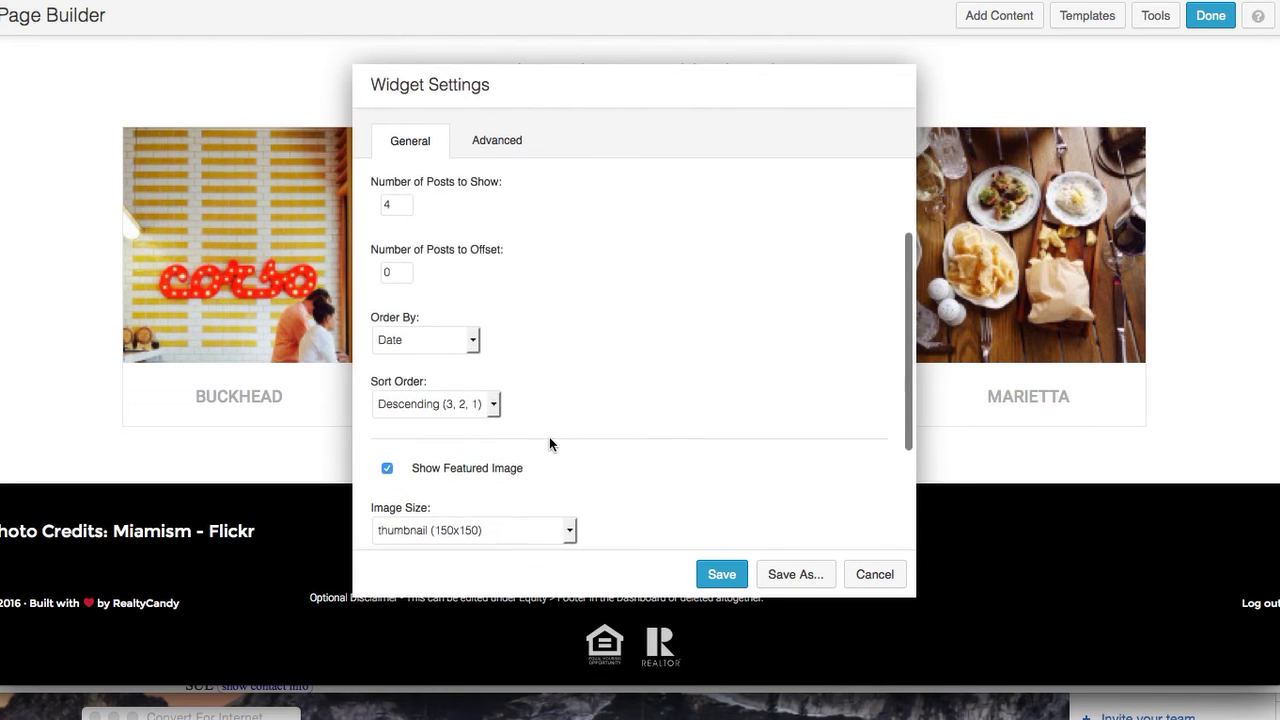
pyautogui.scroll(-6, 551, 444)
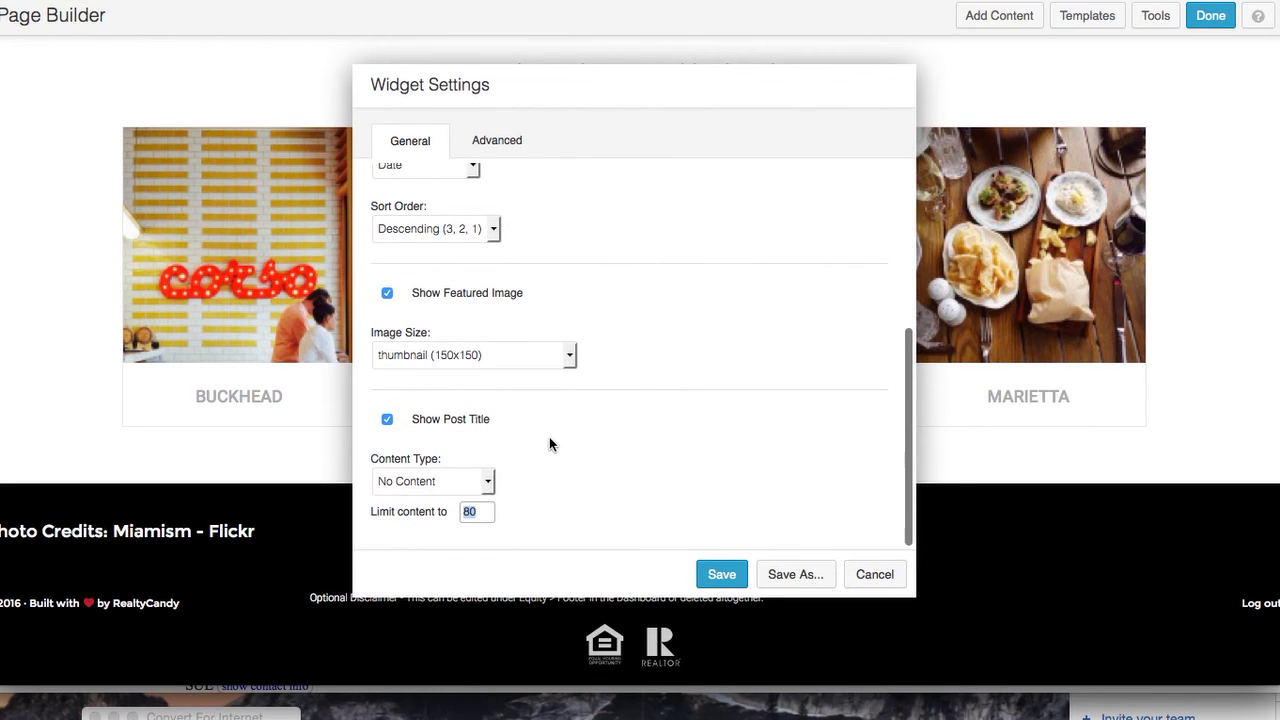
pyautogui.click(487, 484)
pyautogui.click(484, 525)
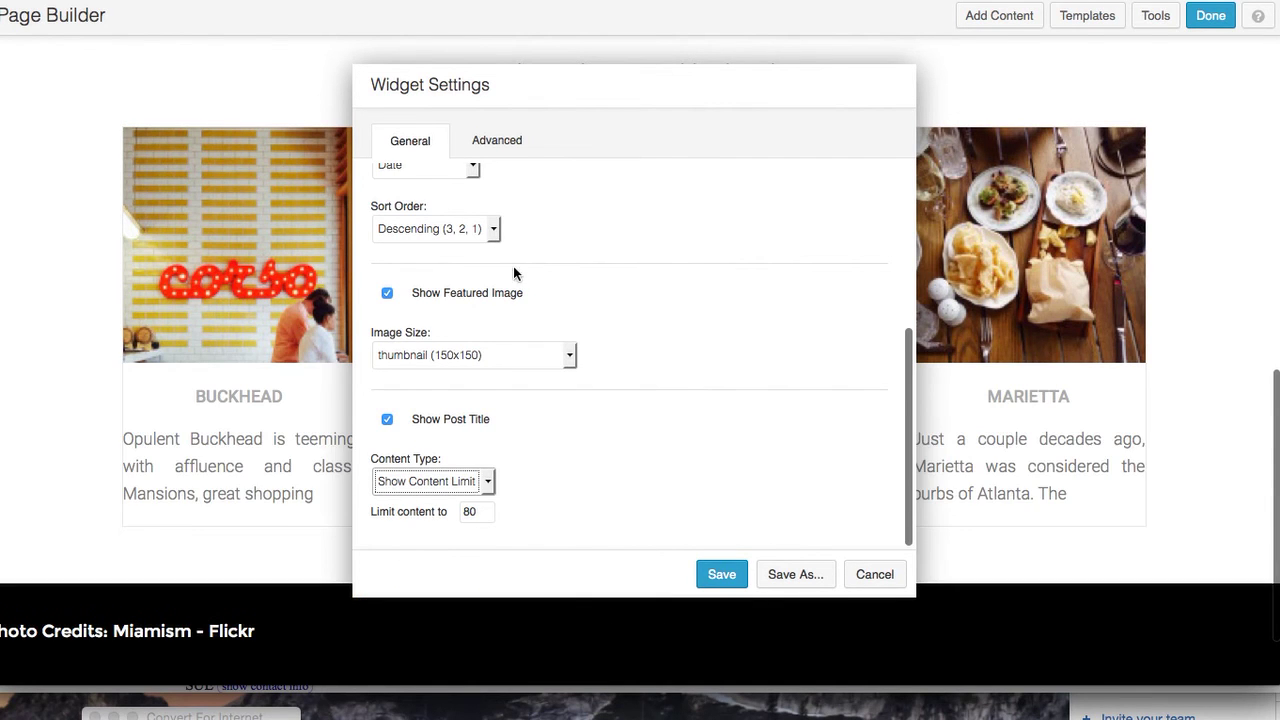
# Give the communities widget a Slide Down animation with a 1-second delay, save it, and show the wireframe
pyautogui.click(515, 141)
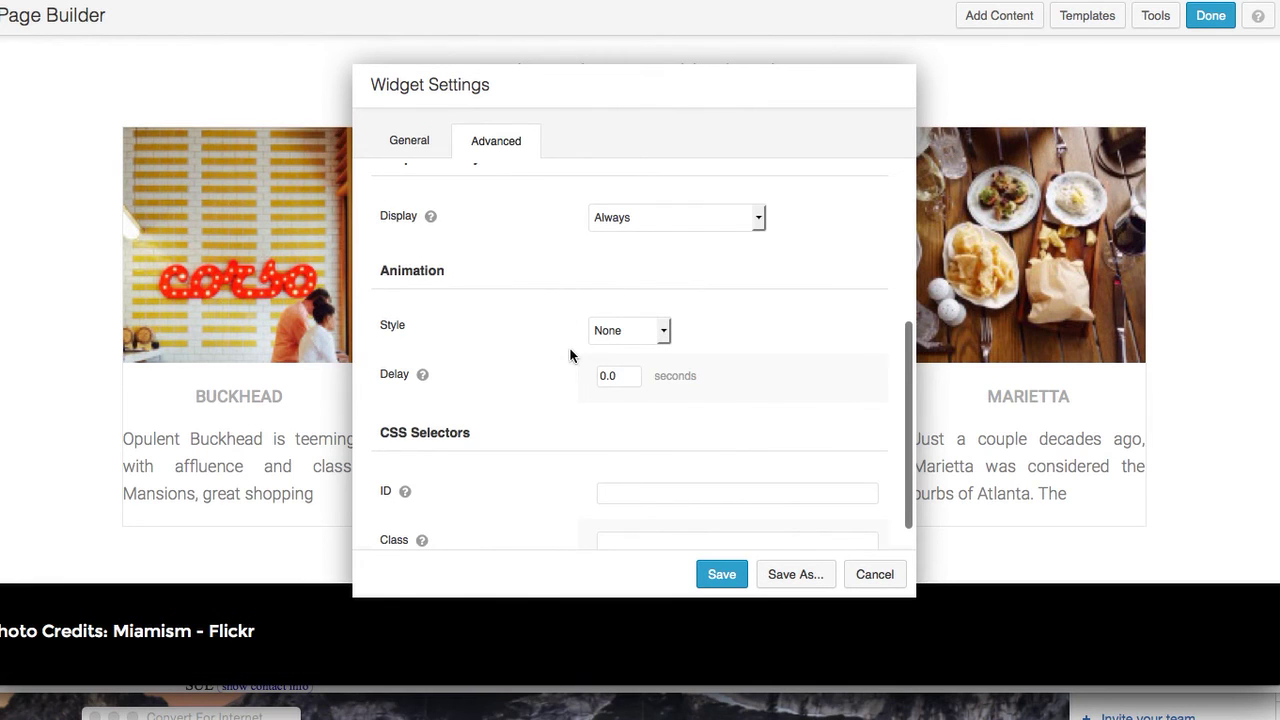
pyautogui.scroll(-1, 572, 350)
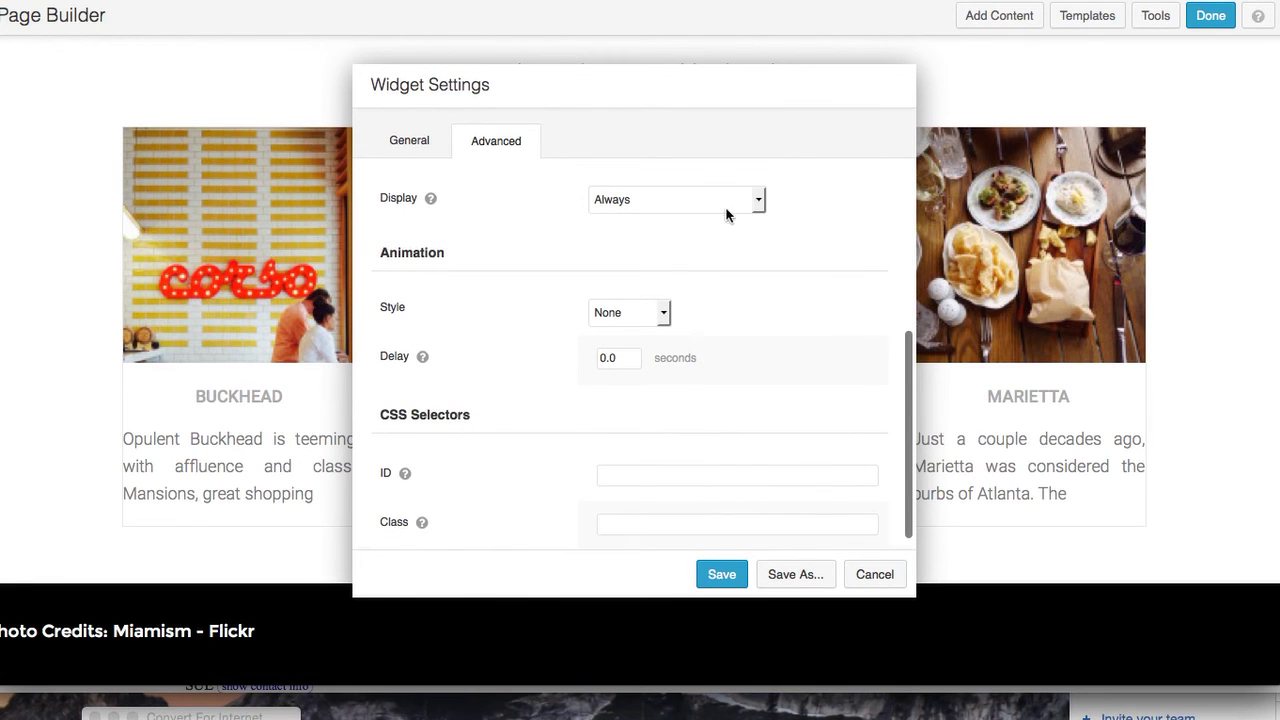
pyautogui.click(664, 315)
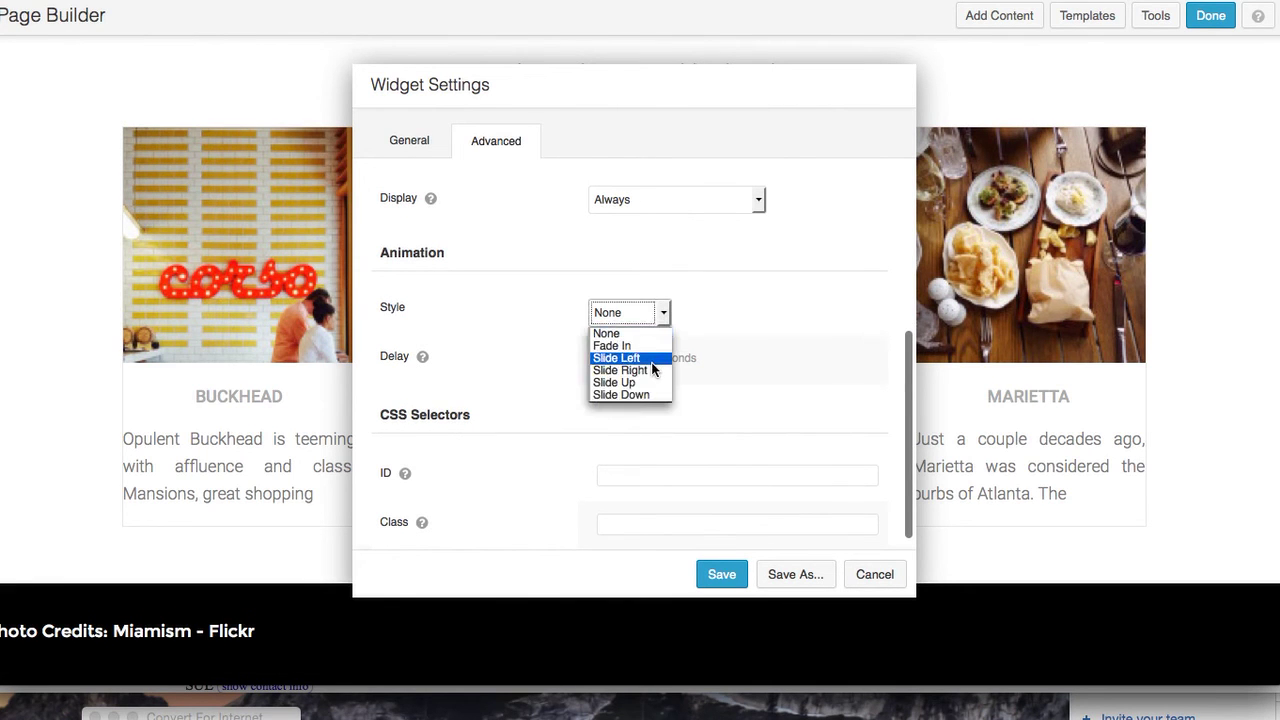
pyautogui.click(651, 395)
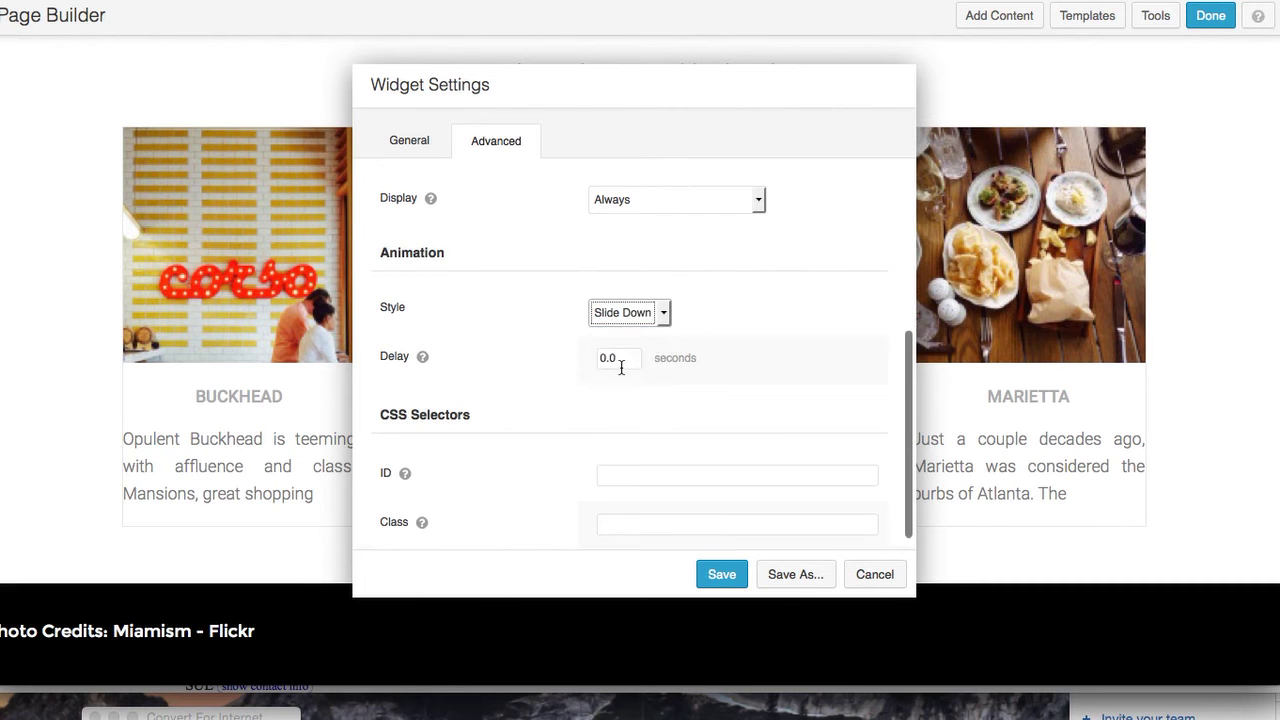
pyautogui.doubleClick(618, 360)
pyautogui.write('1')
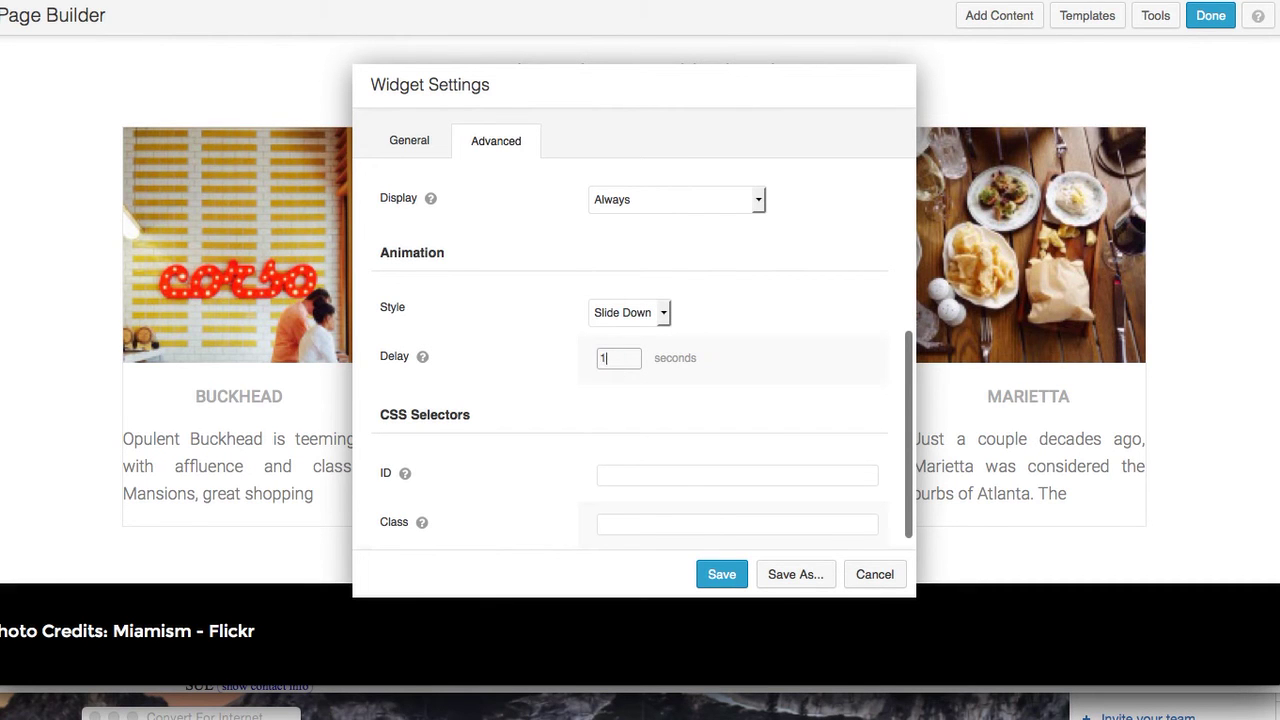
pyautogui.click(722, 572)
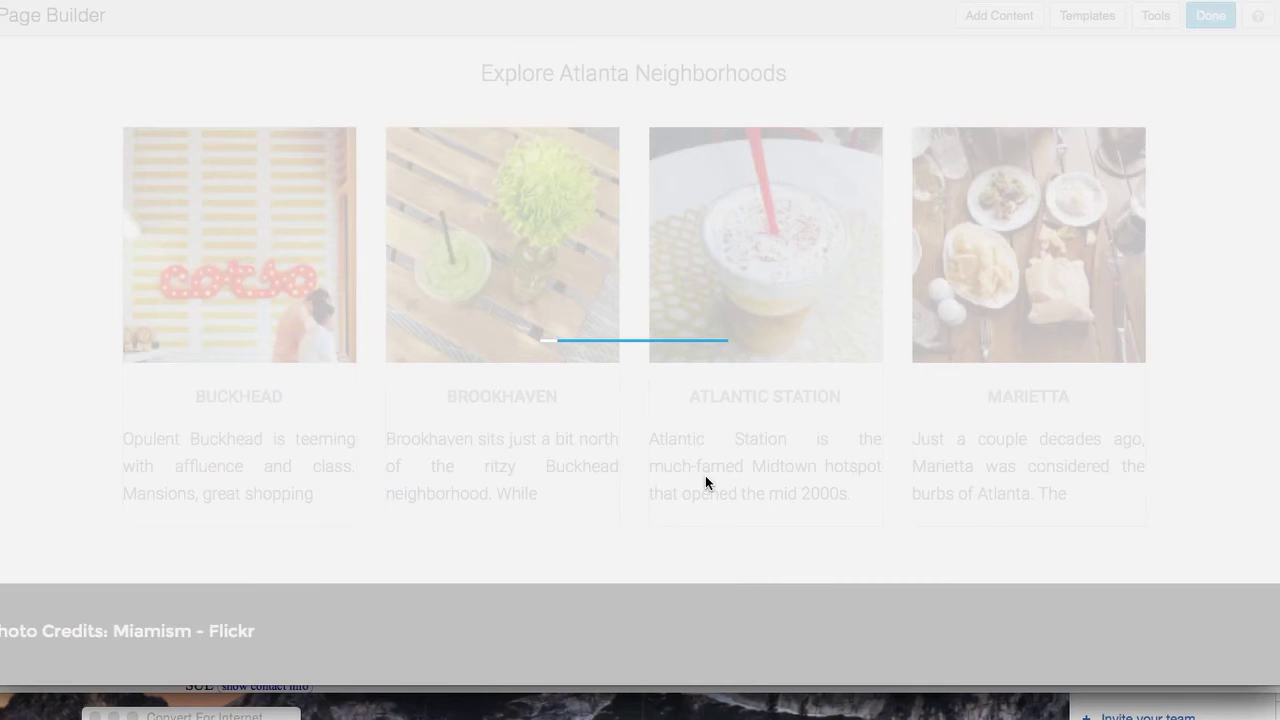
pyautogui.scroll(-1, 684, 512)
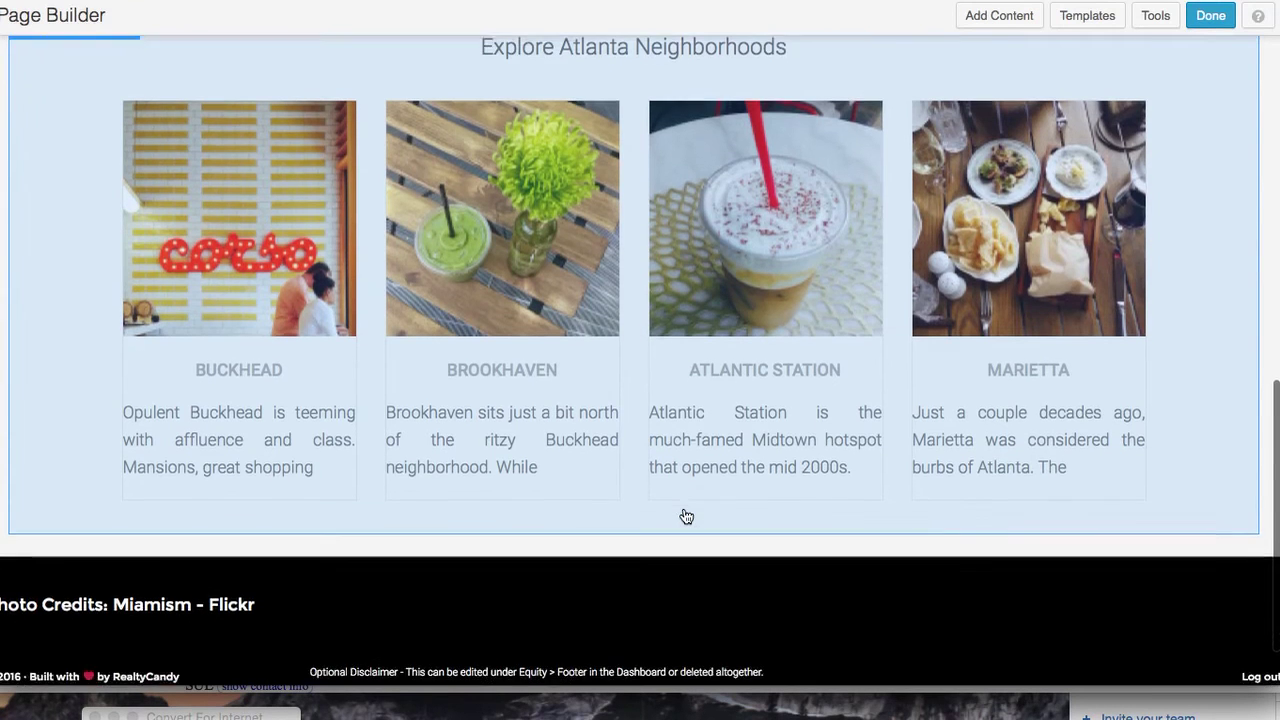
pyautogui.scroll(1, 686, 516)
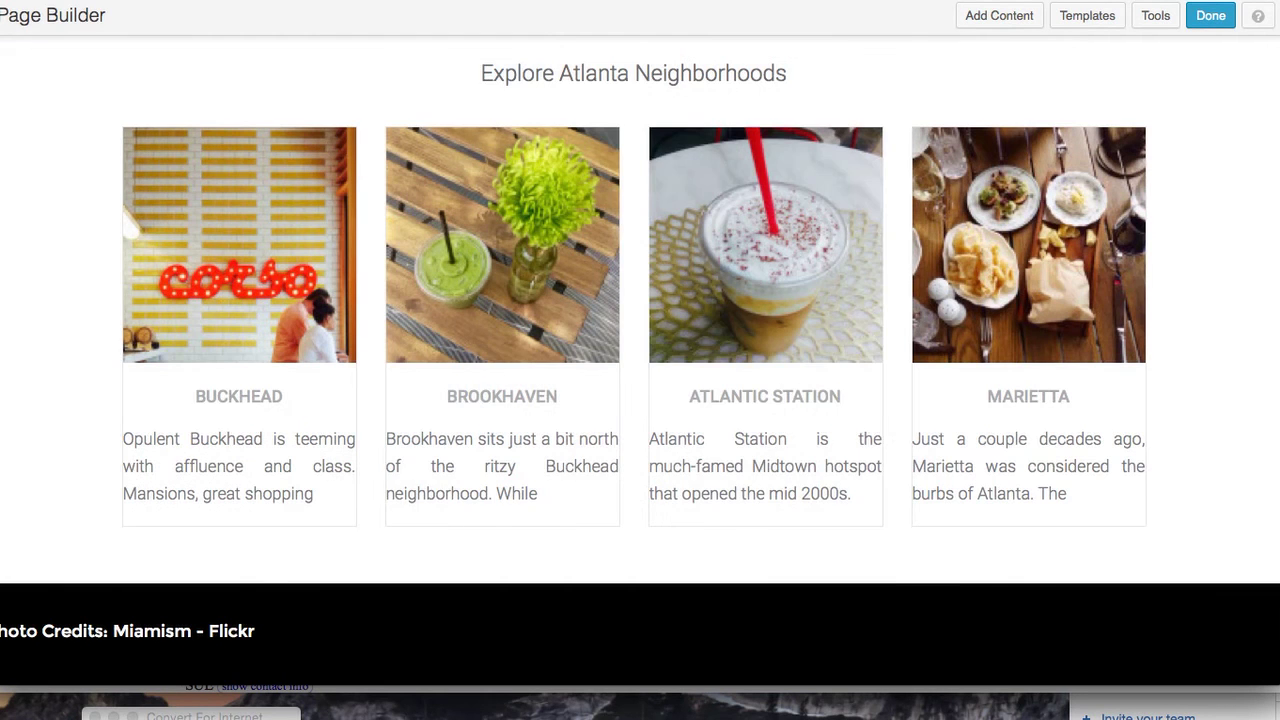
pyautogui.press('super+Tab')
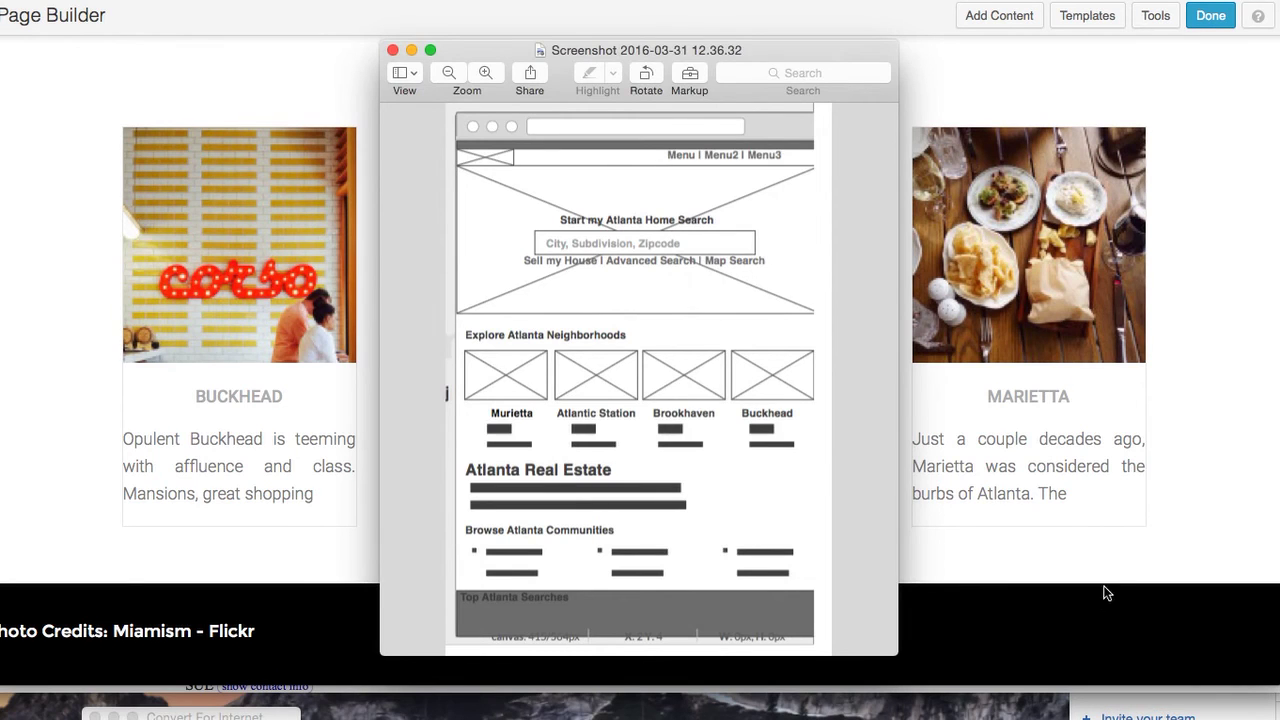
# Drag a Text Editor module from Basic Modules onto the page below the neighborhood cards
pyautogui.click(1133, 551)
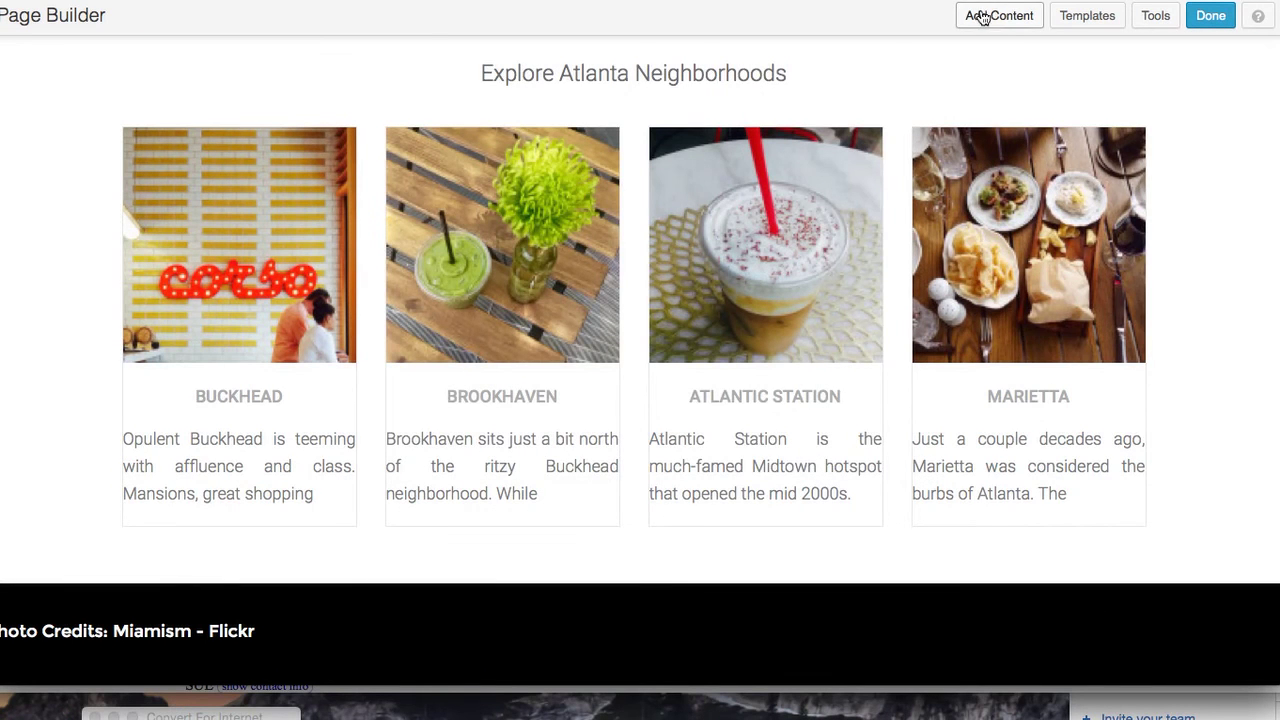
pyautogui.click(1004, 16)
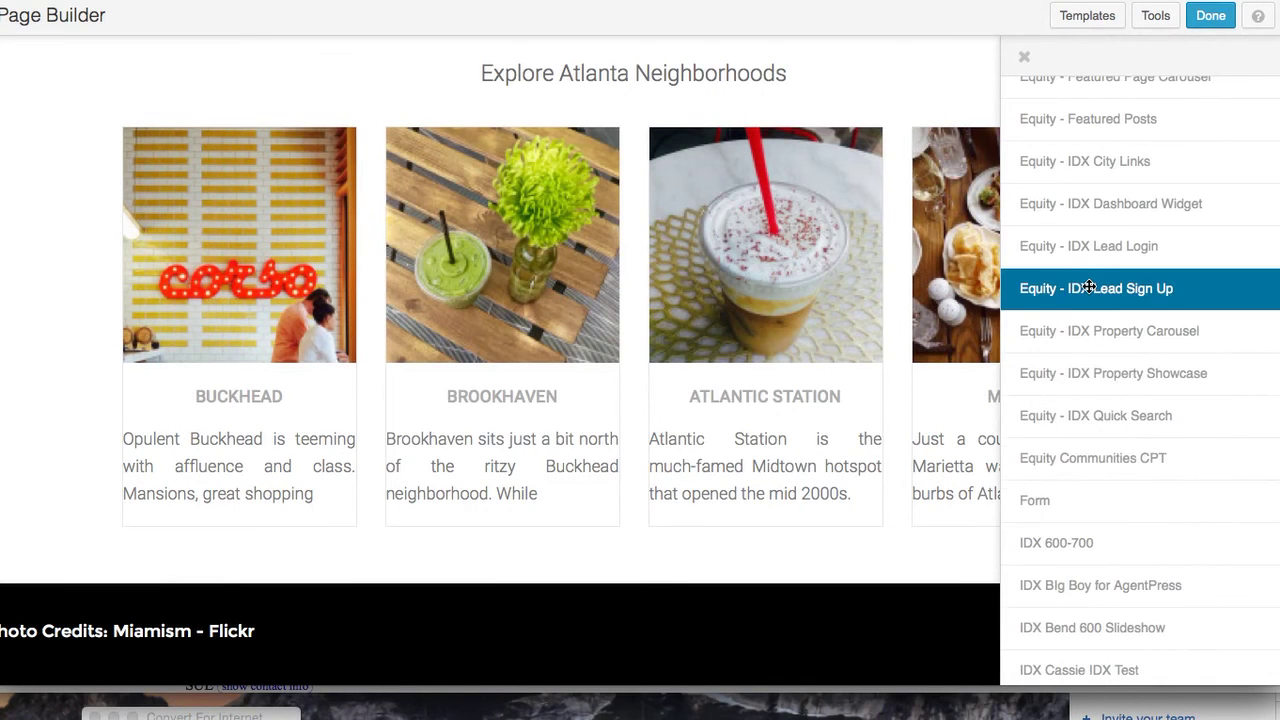
pyautogui.scroll(1, 1089, 287)
pyautogui.scroll(5, 1089, 287)
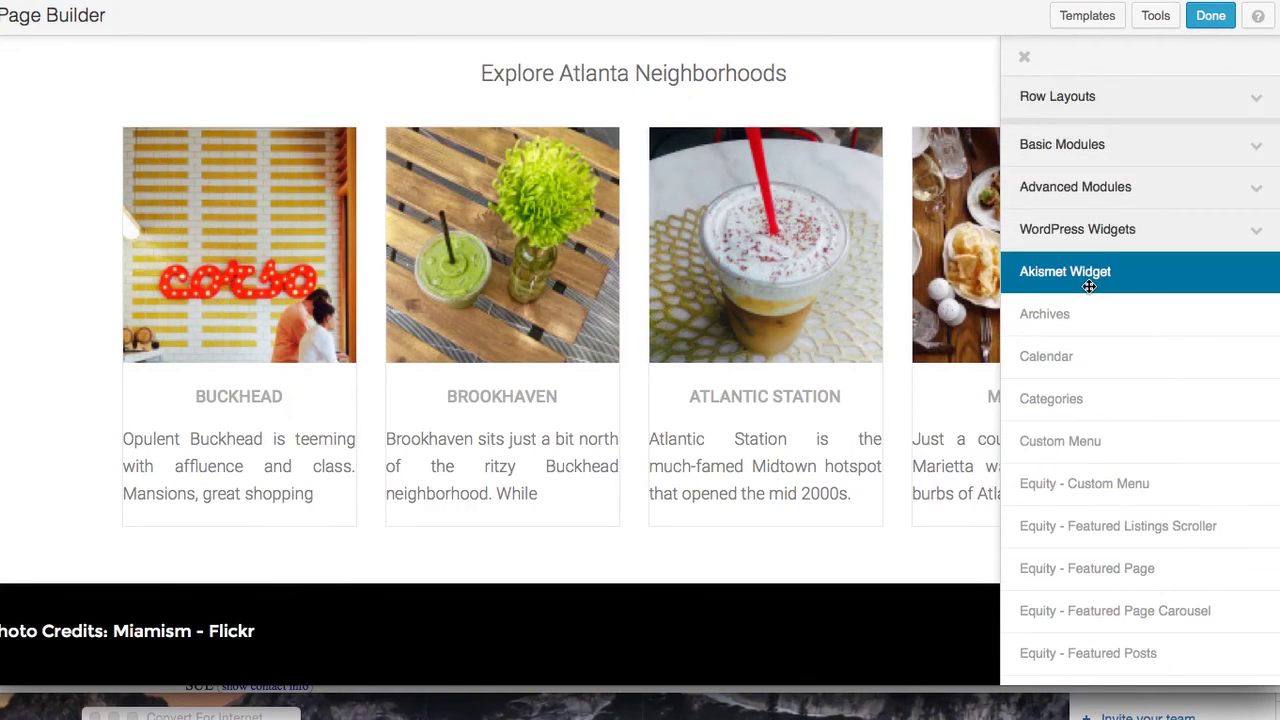
pyautogui.scroll(-15, 1131, 366)
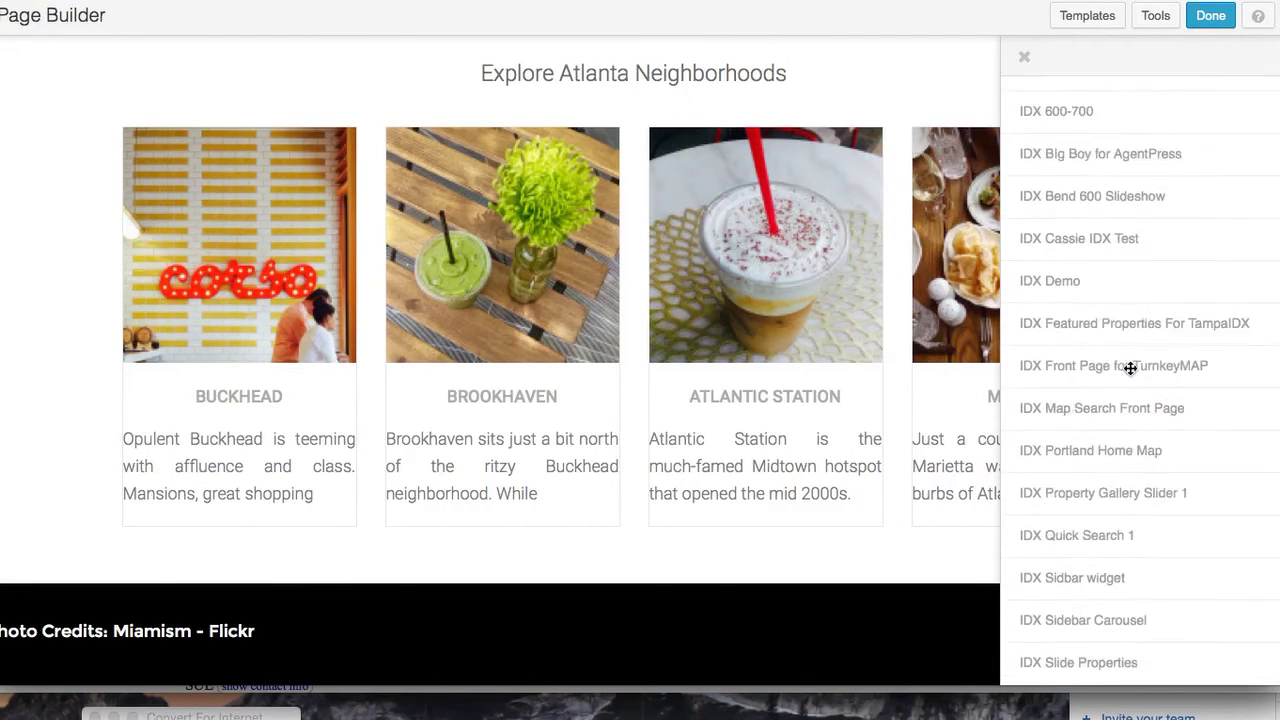
pyautogui.scroll(15, 1131, 368)
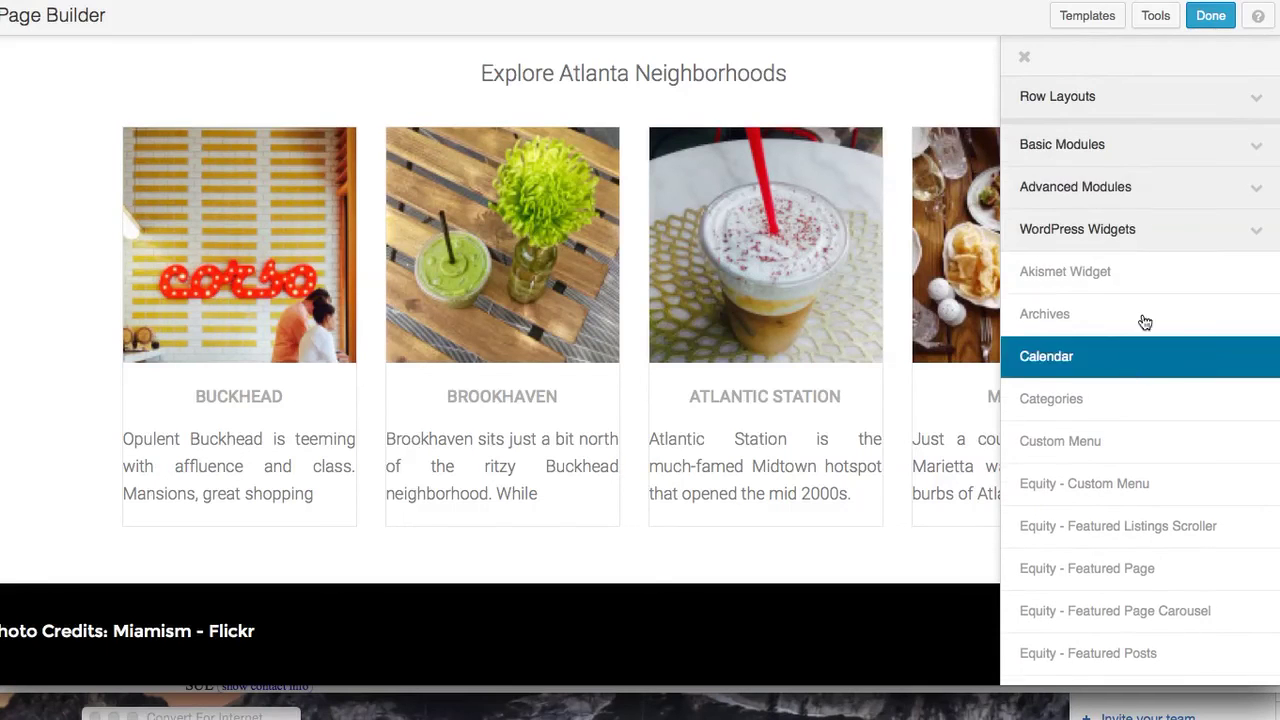
pyautogui.click(1250, 148)
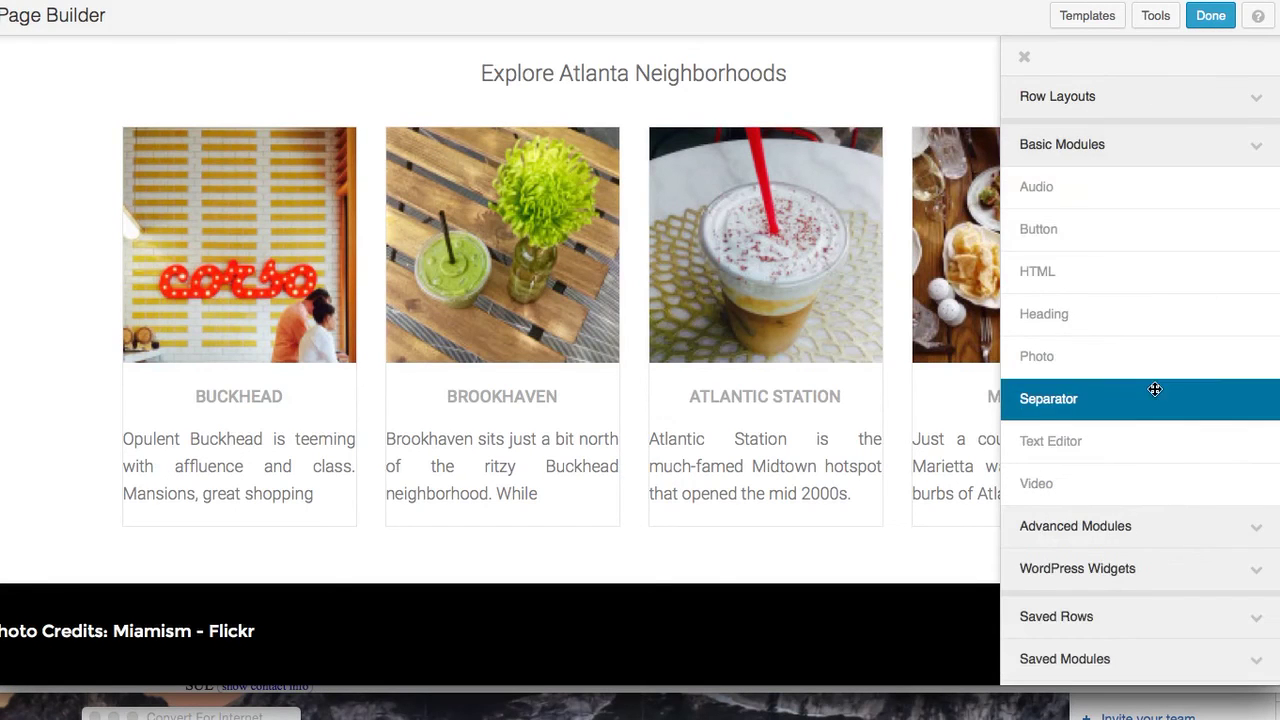
pyautogui.moveTo(1155, 433); pyautogui.dragTo(578, 626)
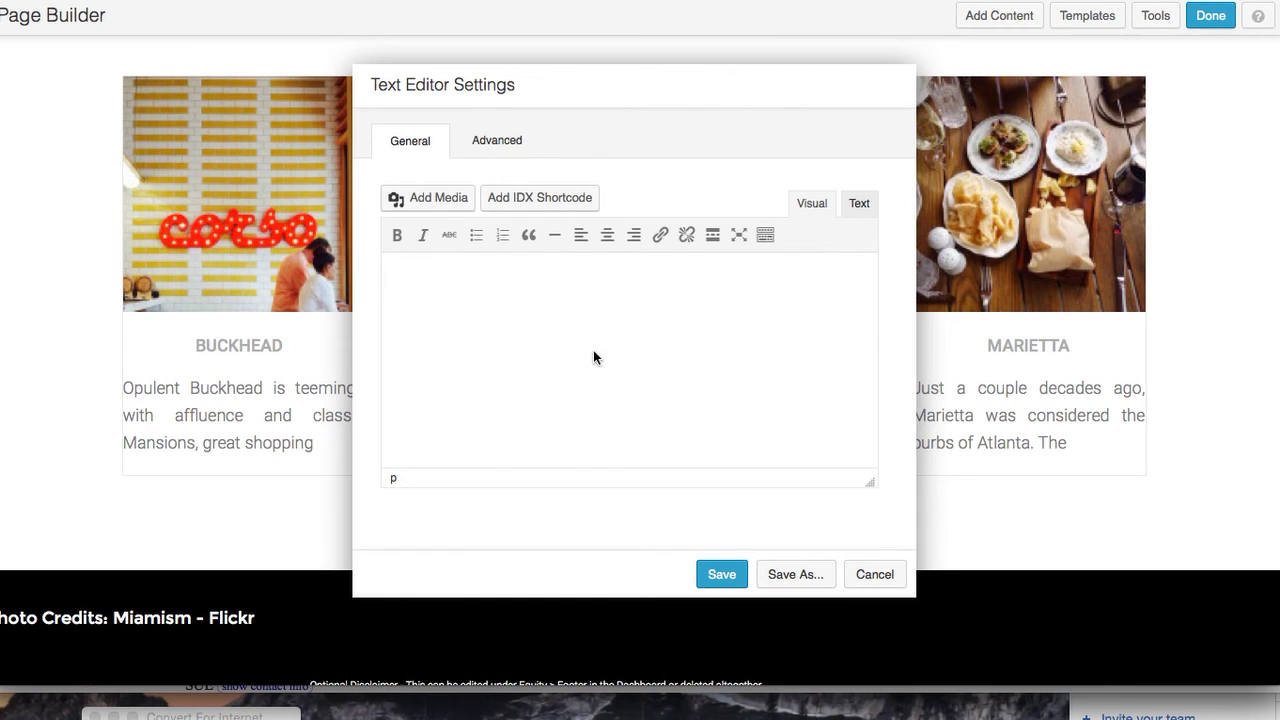
# Type 'Atlanta Real Estate' in the text block and format it as Heading 2
pyautogui.write('A')
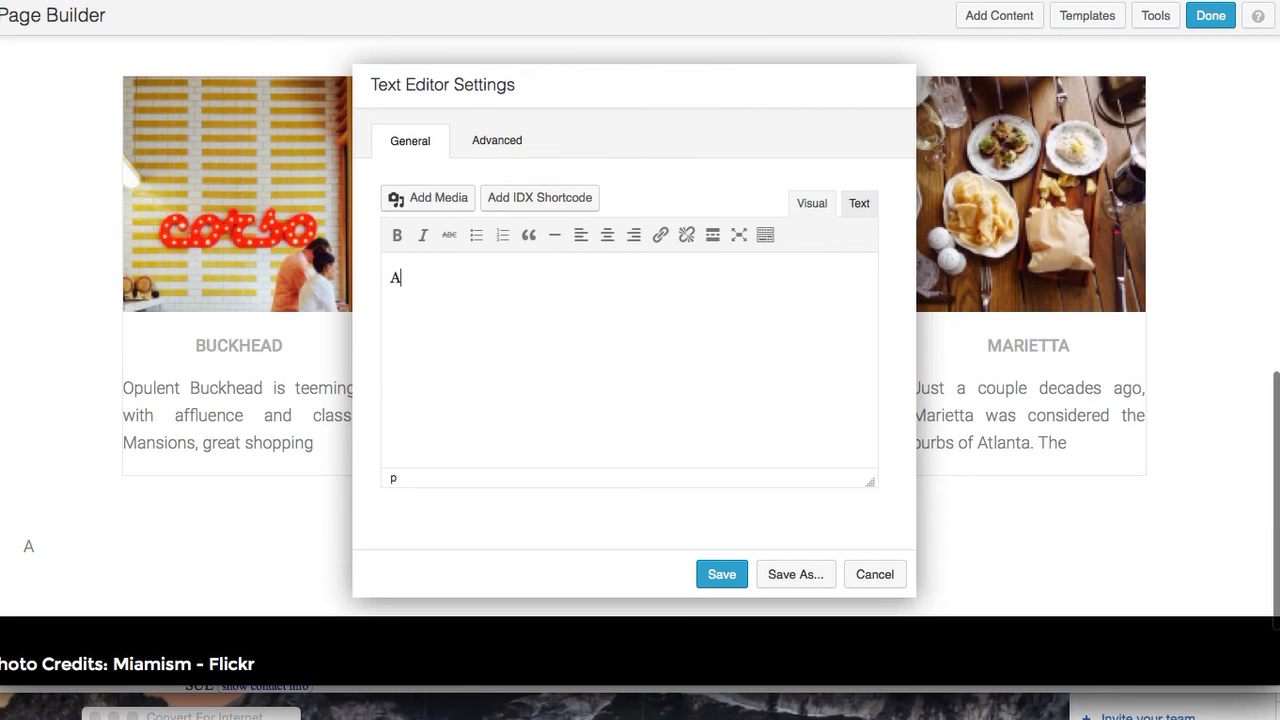
pyautogui.write('tlant ')
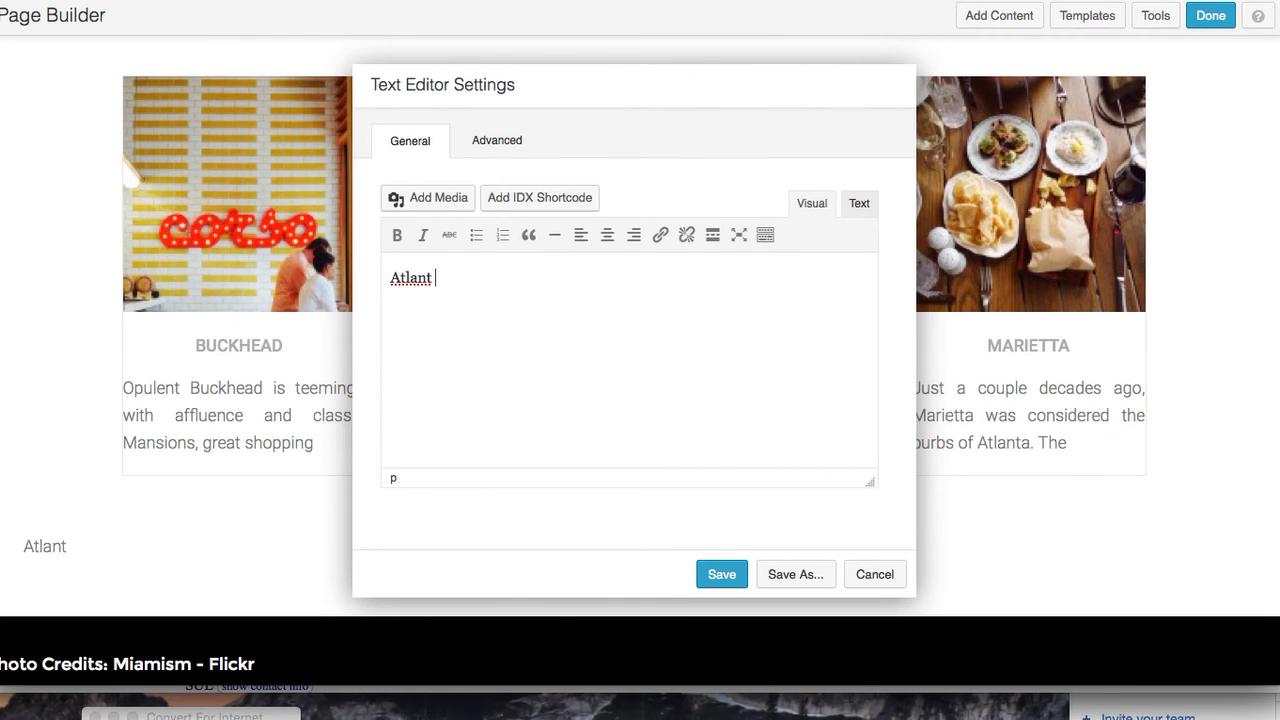
pyautogui.write('a Real Estate')
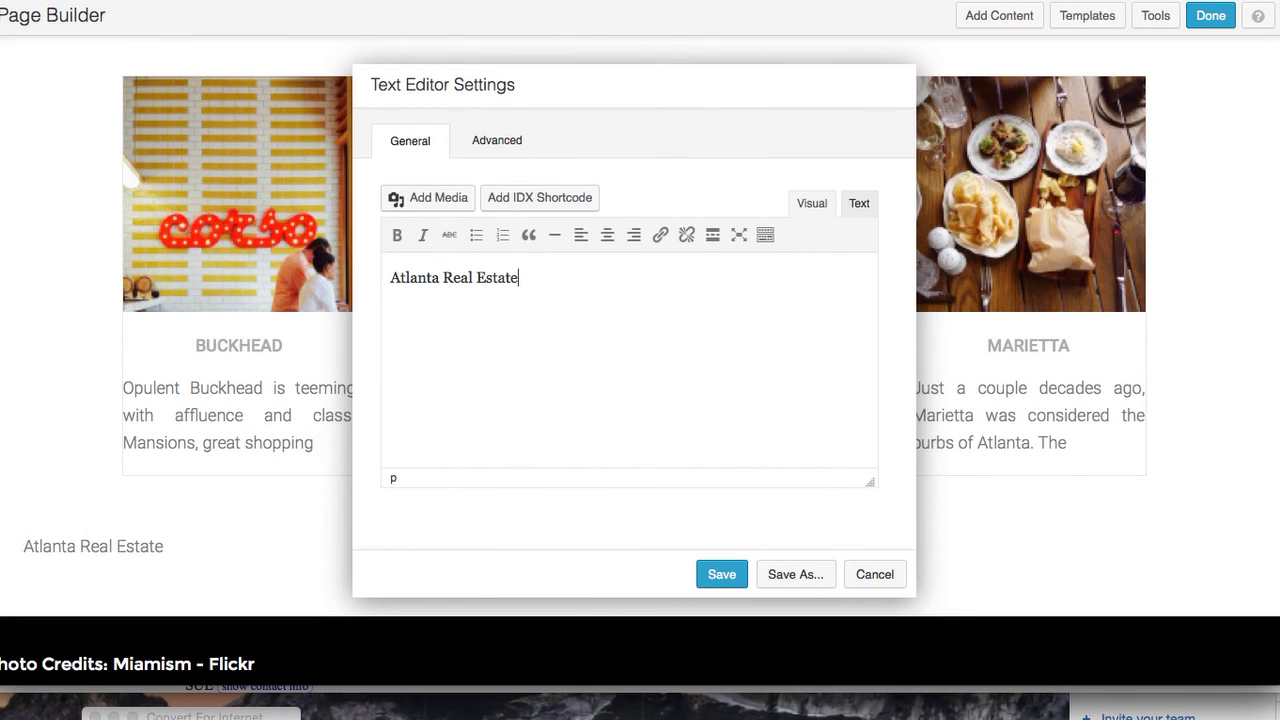
pyautogui.press('Return')
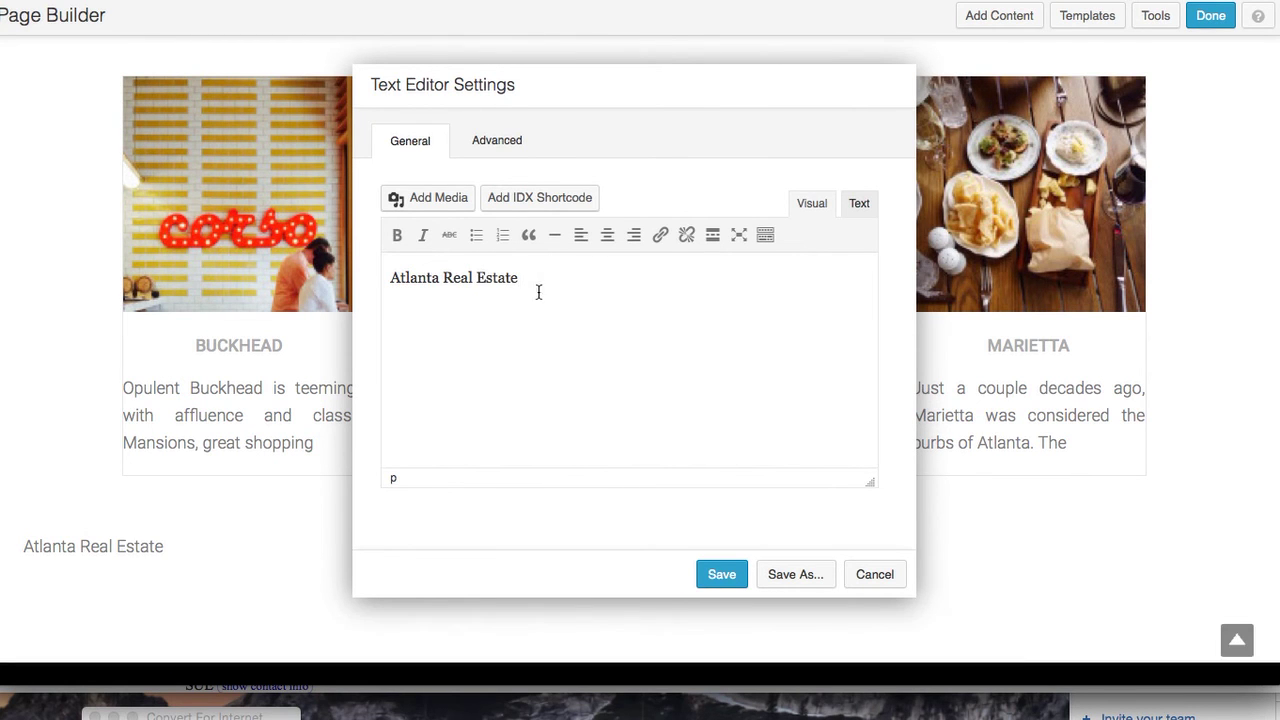
pyautogui.moveTo(531, 279); pyautogui.dragTo(372, 280)
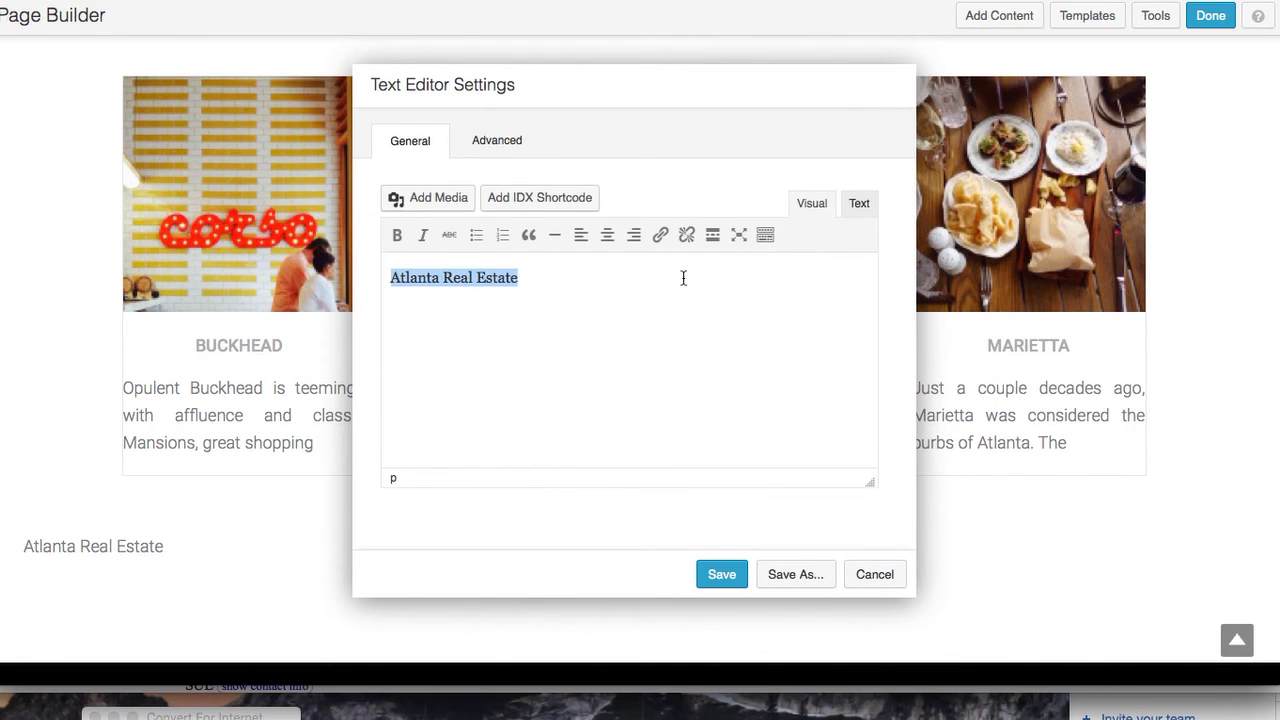
pyautogui.click(766, 236)
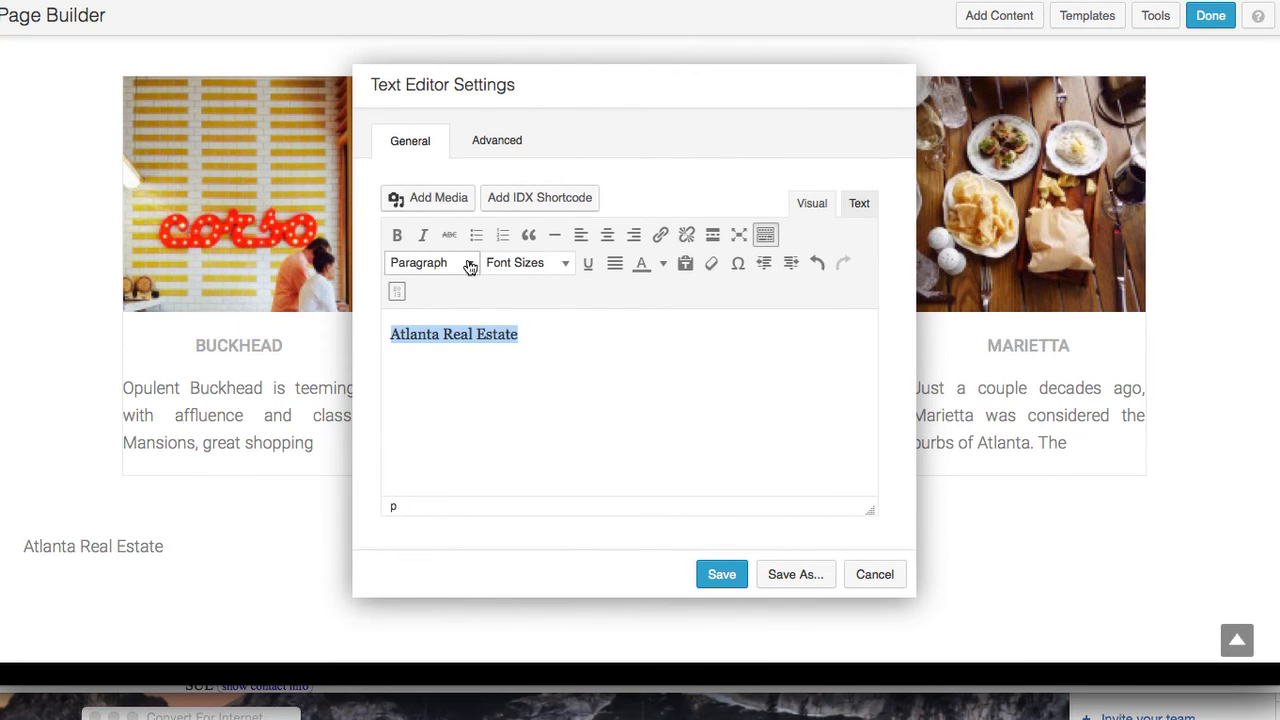
pyautogui.click(469, 266)
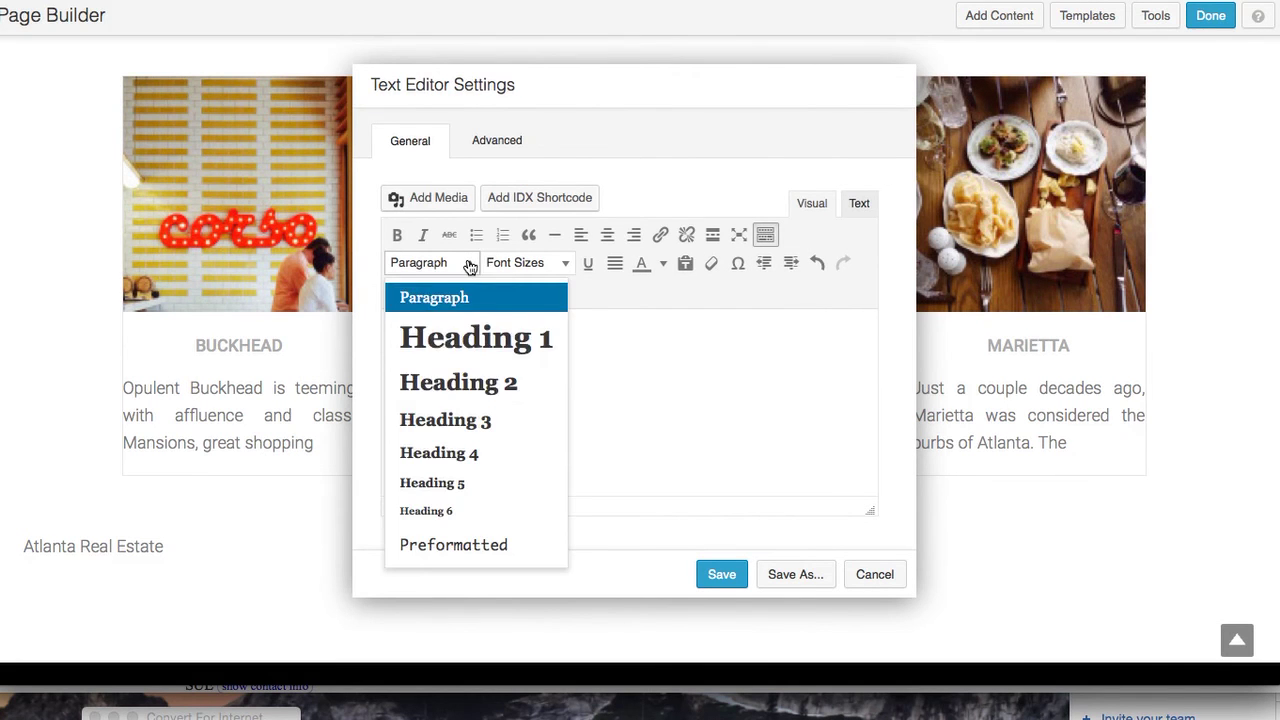
pyautogui.click(474, 386)
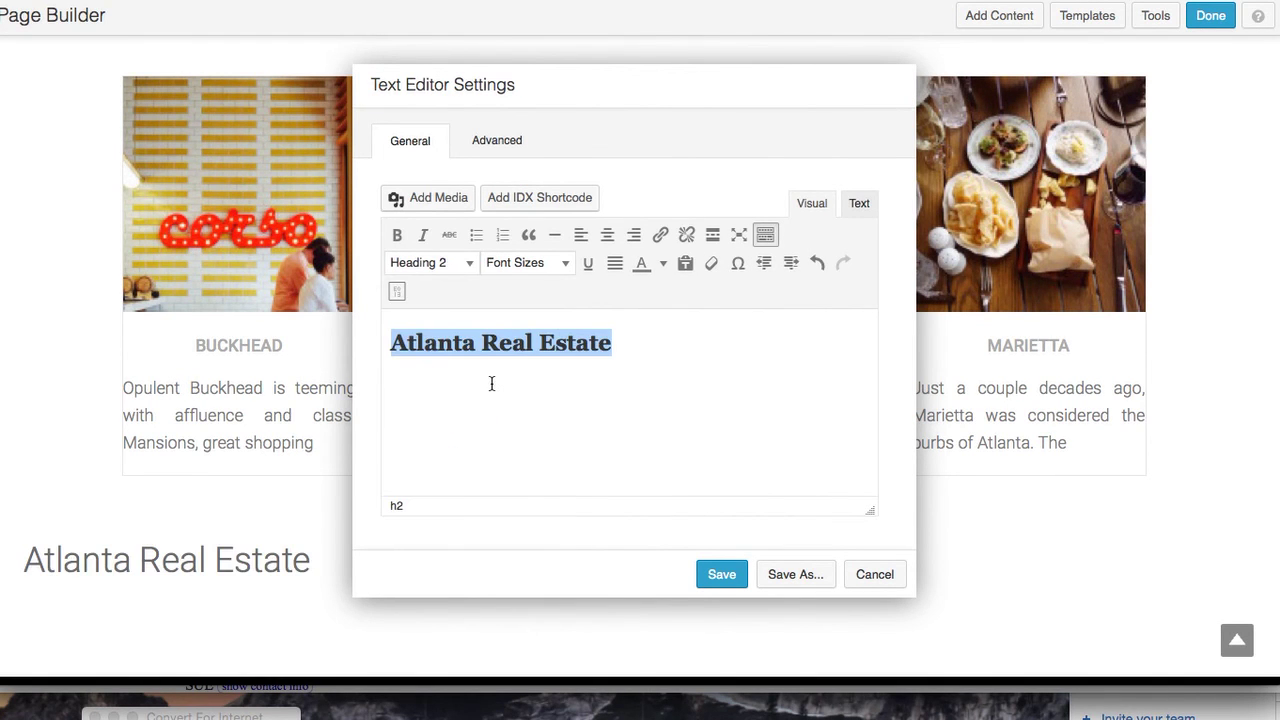
pyautogui.click(491, 384)
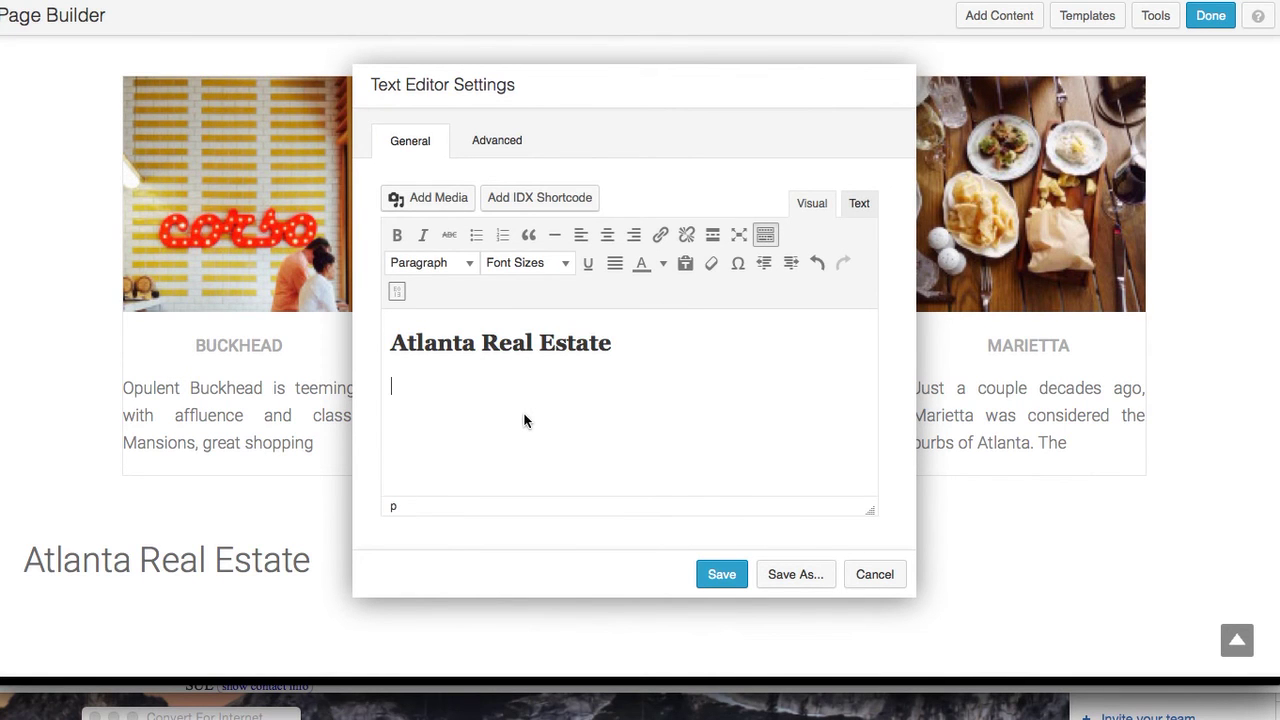
# Type the opening sentence about helping folks in Atlanta find their new home for over 25 years
pyautogui.write('We have be')
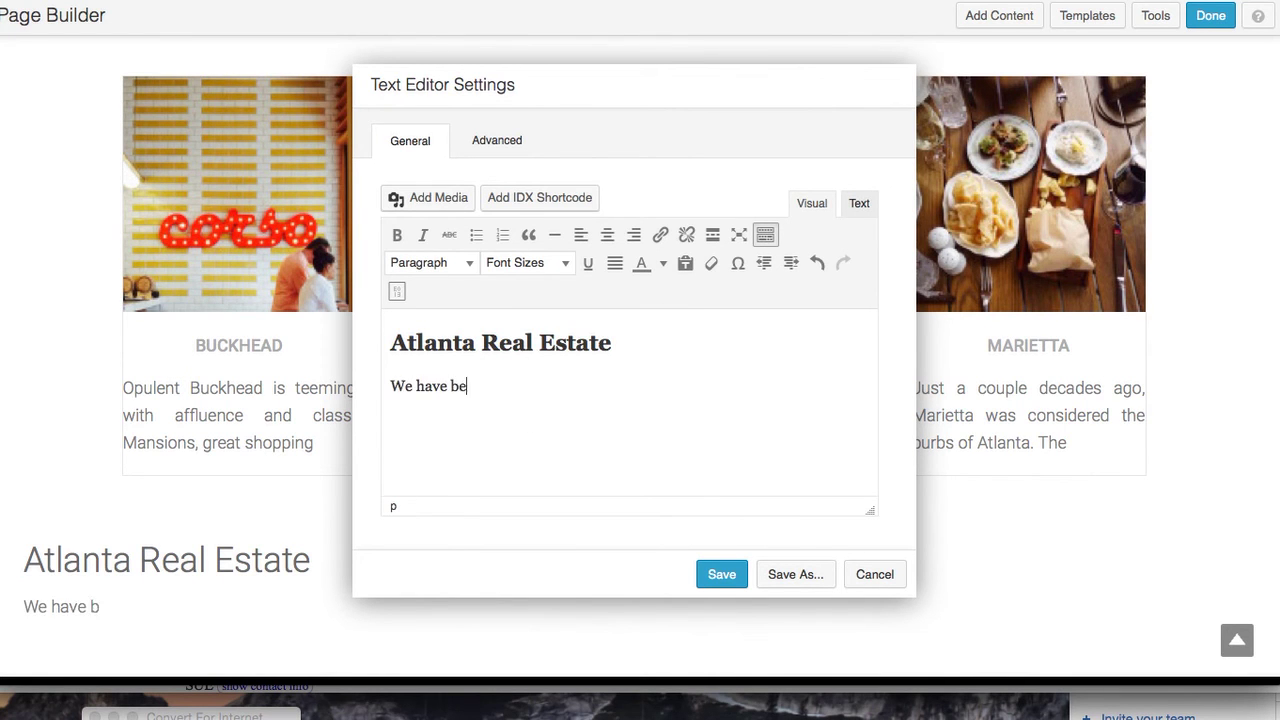
pyautogui.write('en helping folks')
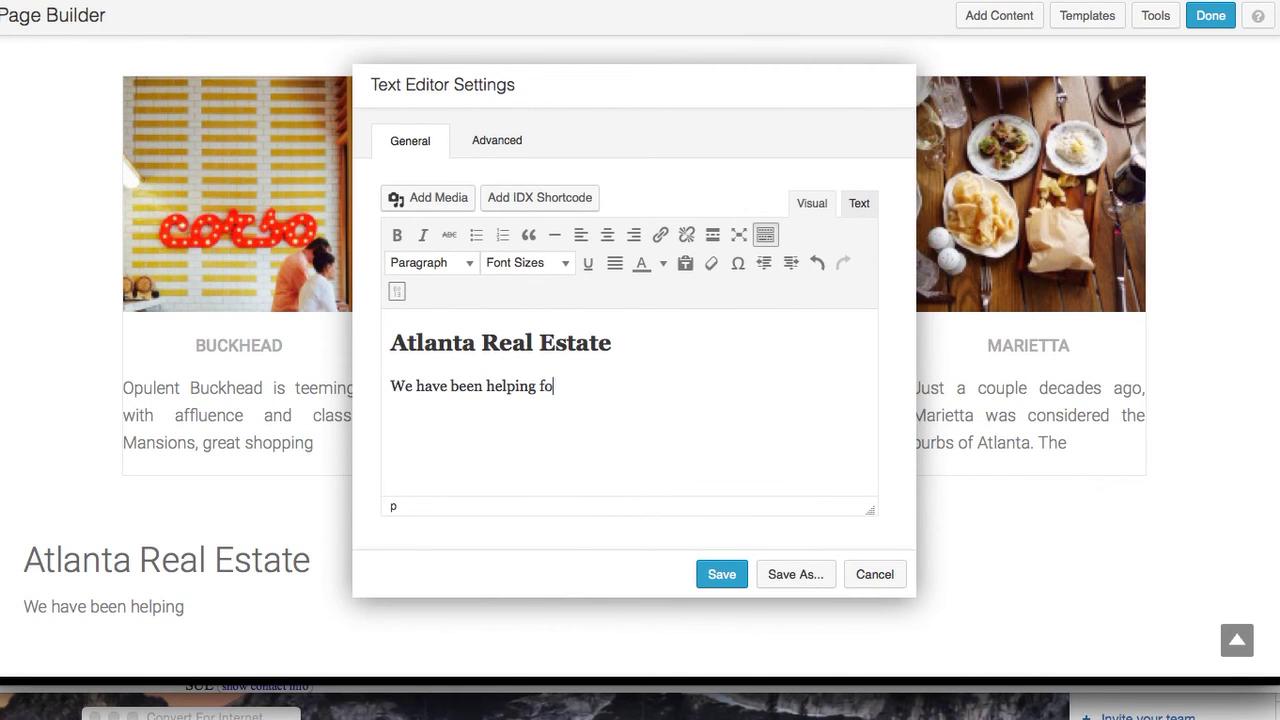
pyautogui.press('BackSpace')
pyautogui.write('ks in A')
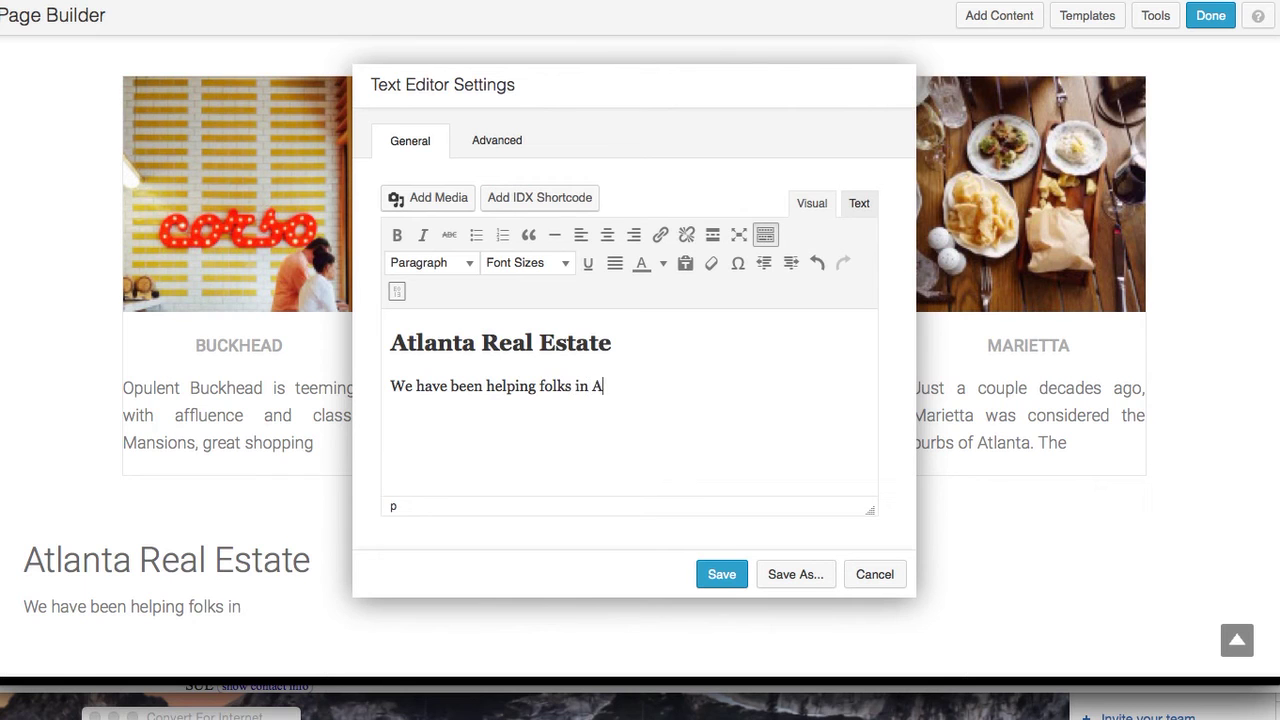
pyautogui.write('tlanta find their ')
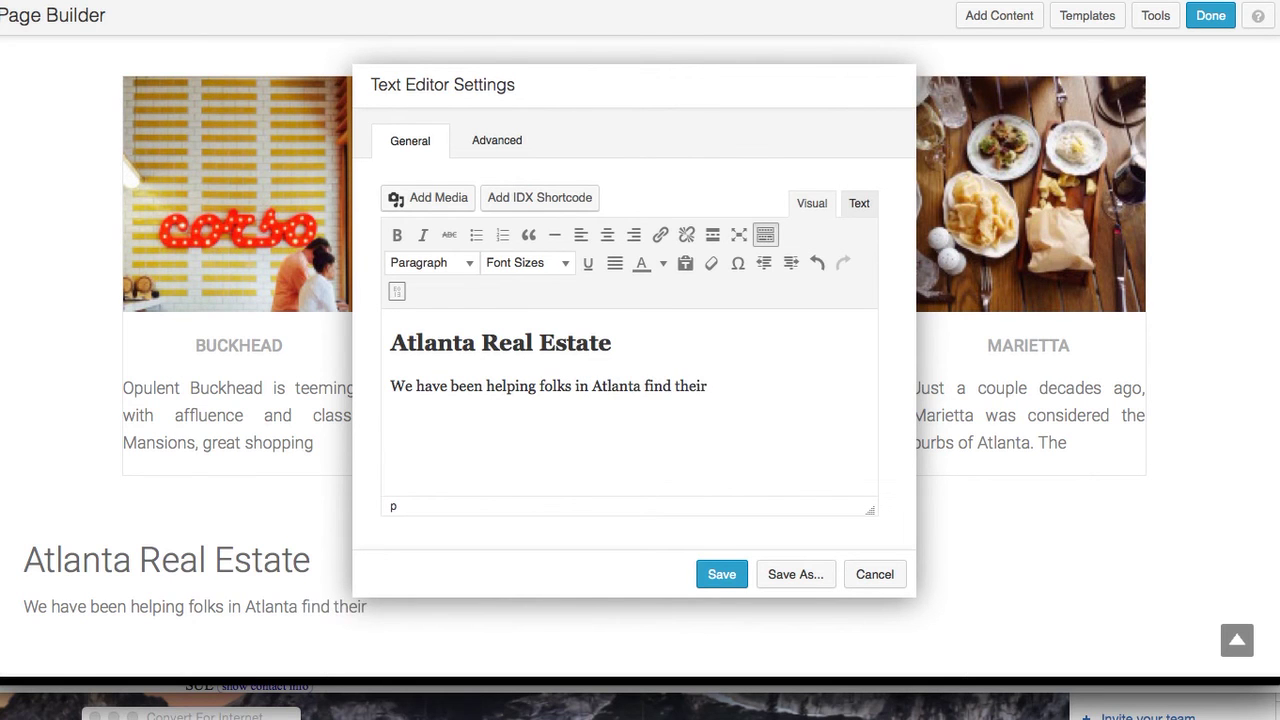
pyautogui.write('new him')
pyautogui.press('BackSpace')
pyautogui.press('BackSpace')
pyautogui.write('ome')
pyautogui.write('the ')
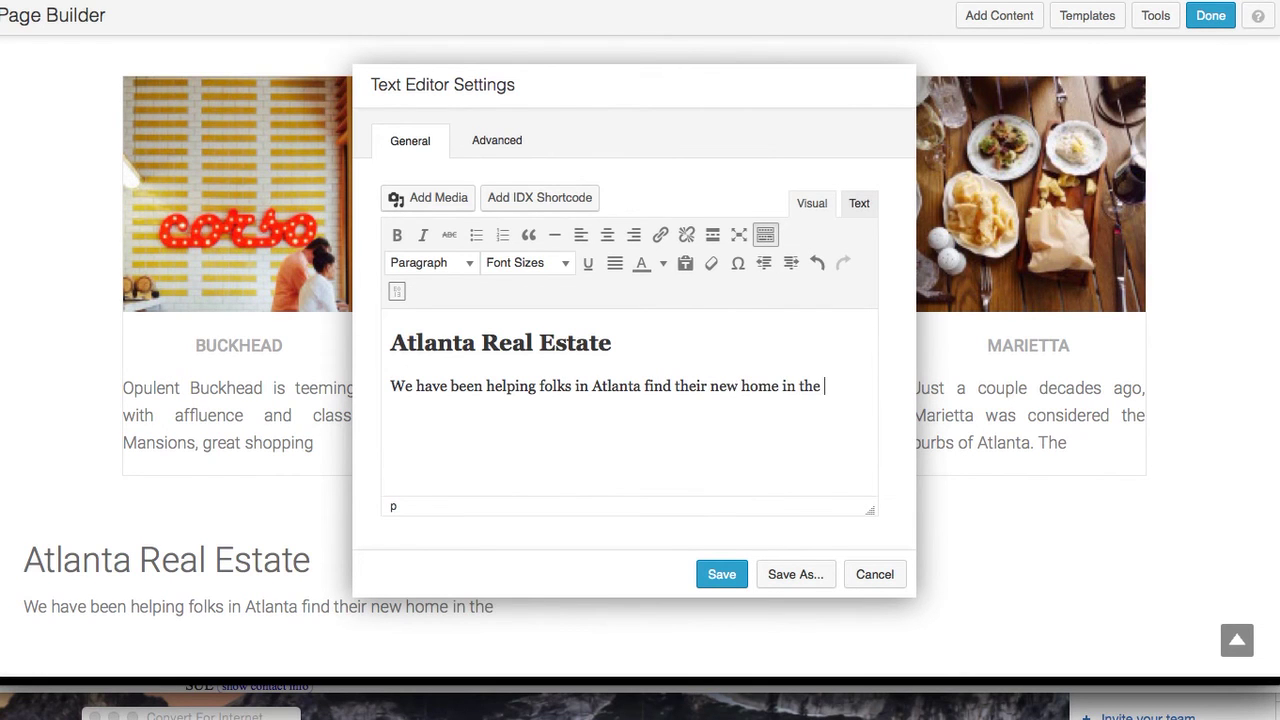
pyautogui.write('best areas for t')
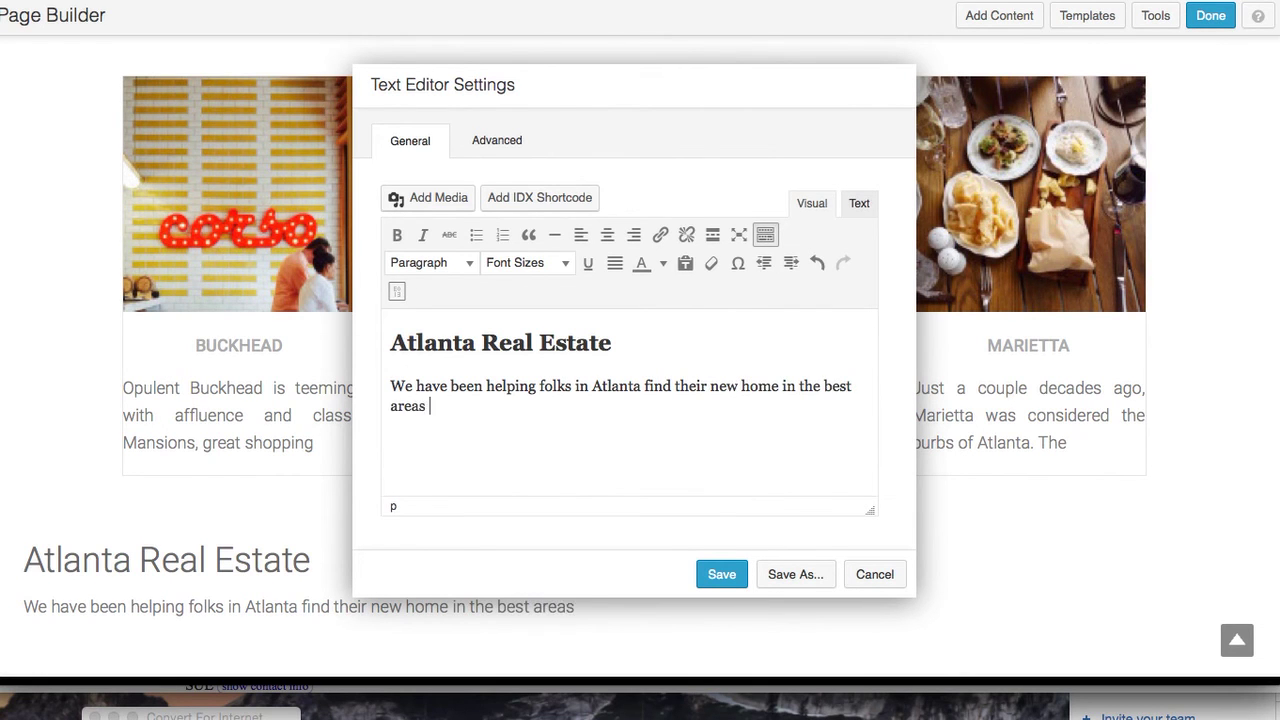
pyautogui.press('BackSpace')
pyautogui.press('BackSpace')
pyautogui.press('BackSpace')
pyautogui.write('for over 25 years')
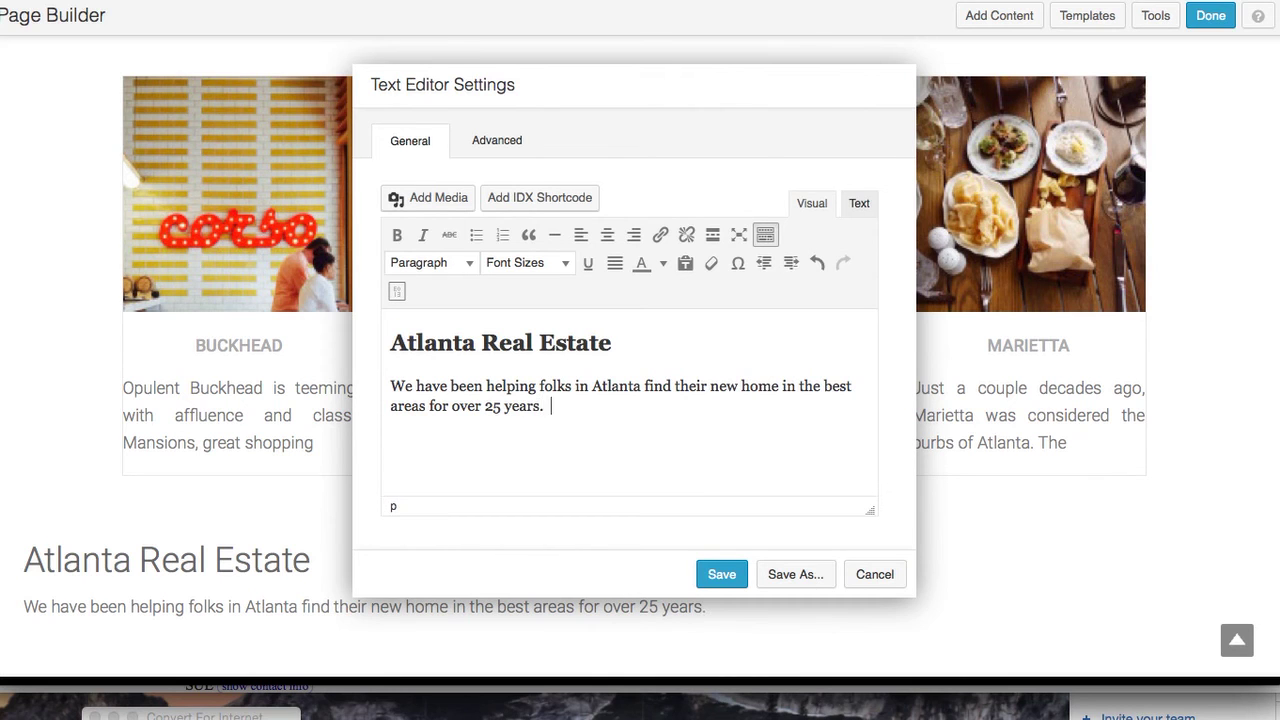
pyautogui.write('.  If you')
pyautogui.press('BackSpace')
pyautogui.press('BackSpace')
pyautogui.press('BackSpace')
pyautogui.press('BackSpace')
pyautogui.press('BackSpace')
pyautogui.press('BackSpace')
# Add the lifestyle sentence and 'Contact us today to find out more.', then save the text module
pyautogui.write("It doesn't matte")
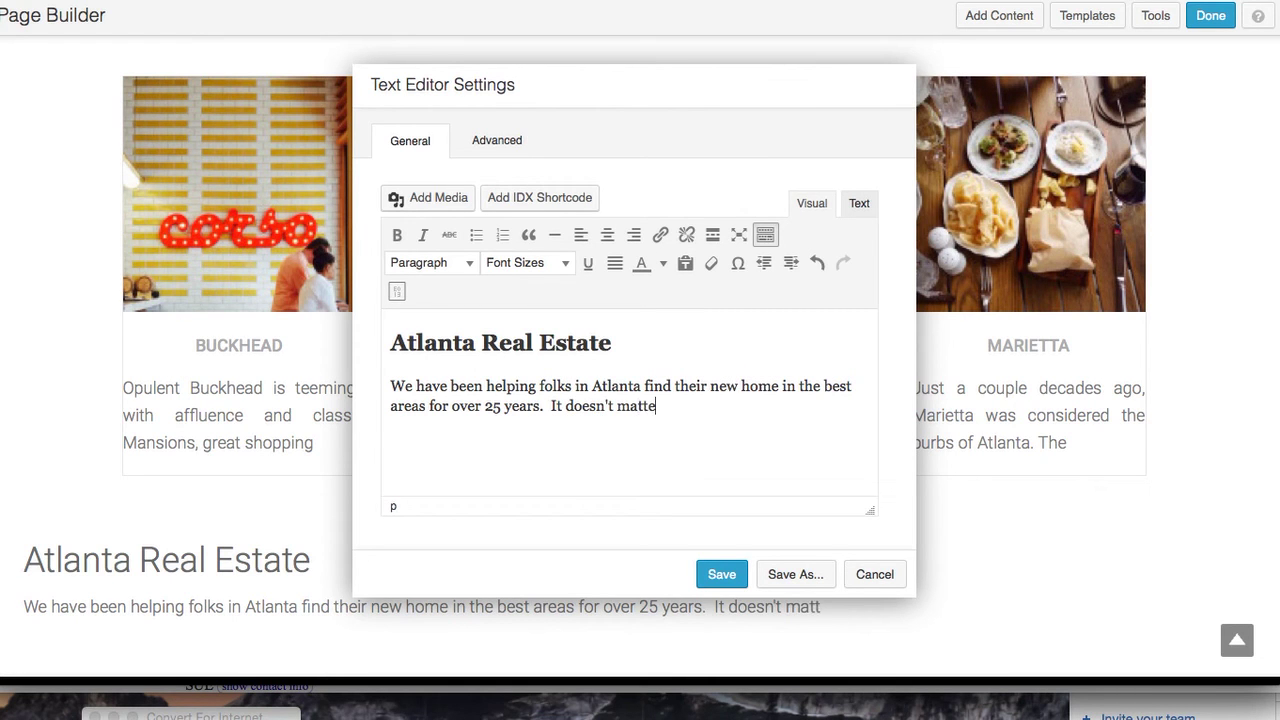
pyautogui.write('r what lifesty')
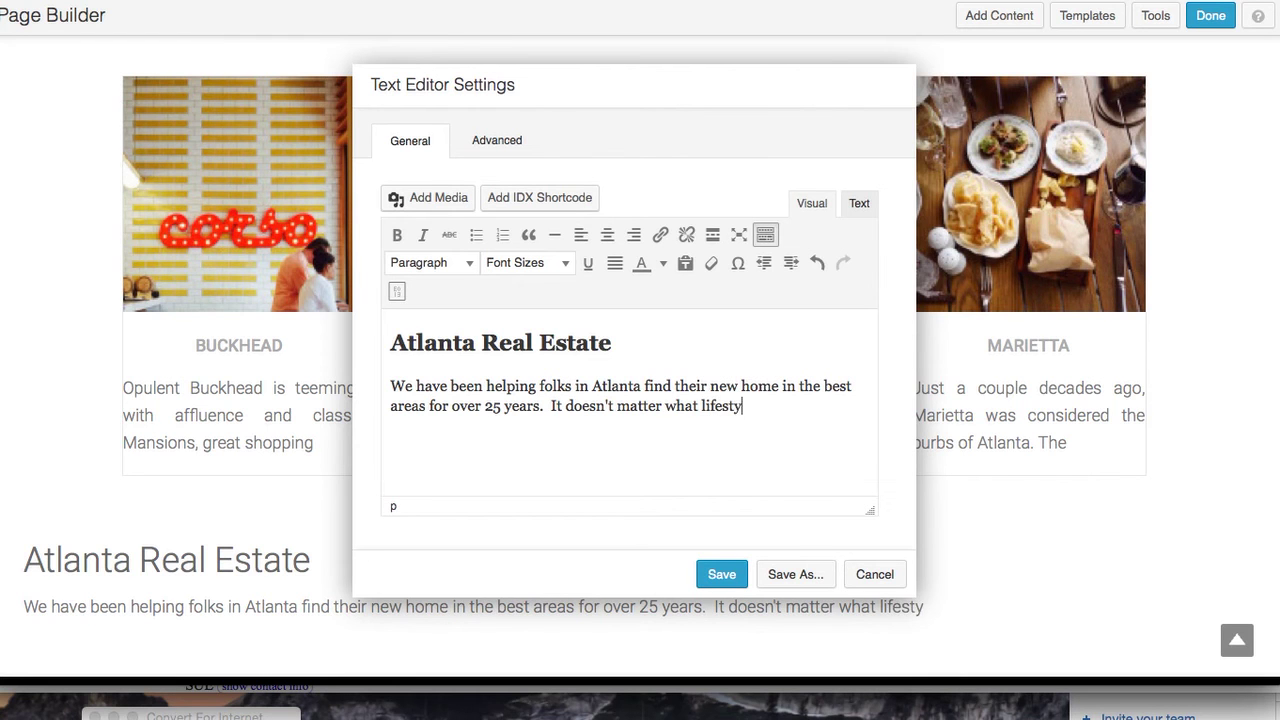
pyautogui.write('le you des')
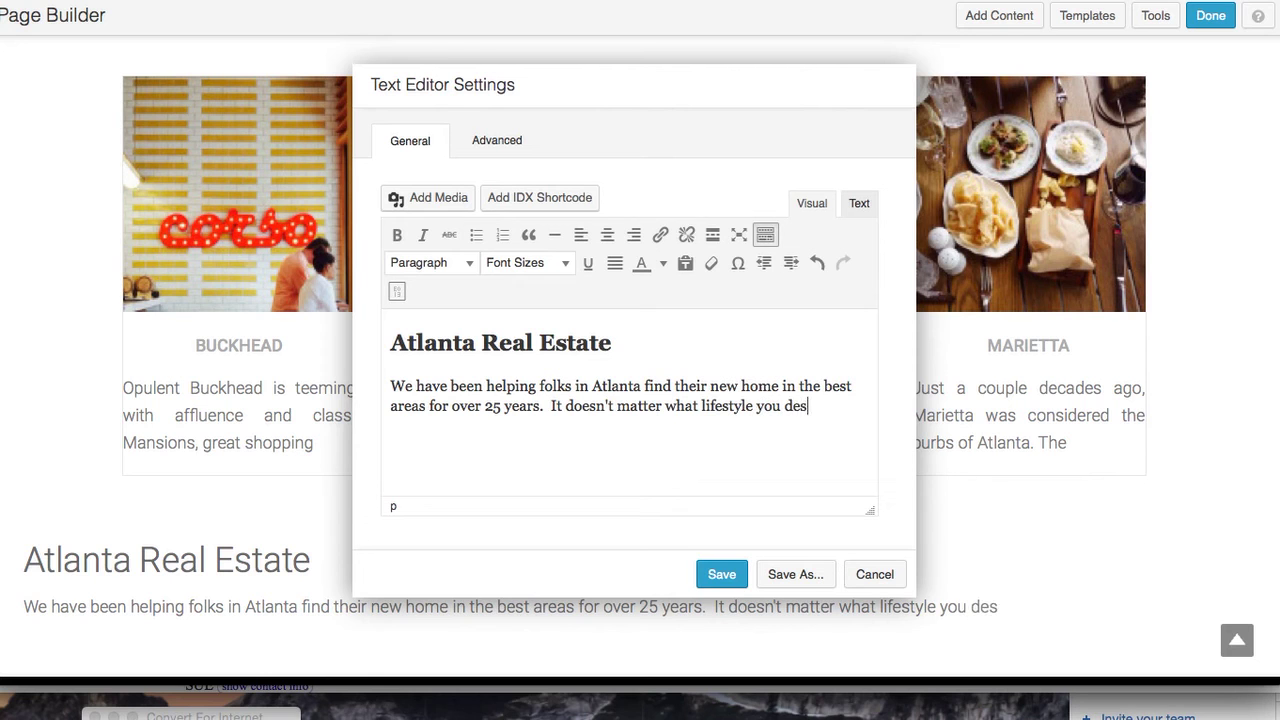
pyautogui.write('ire, we can ')
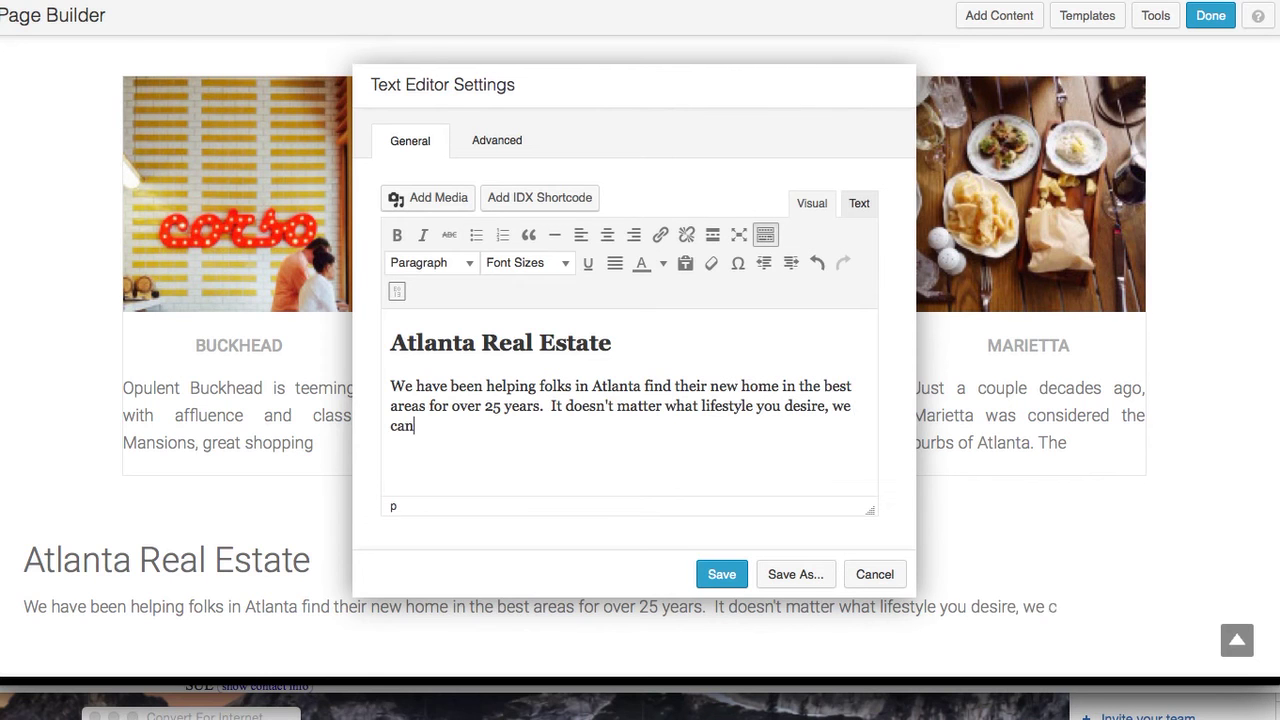
pyautogui.write('help you')
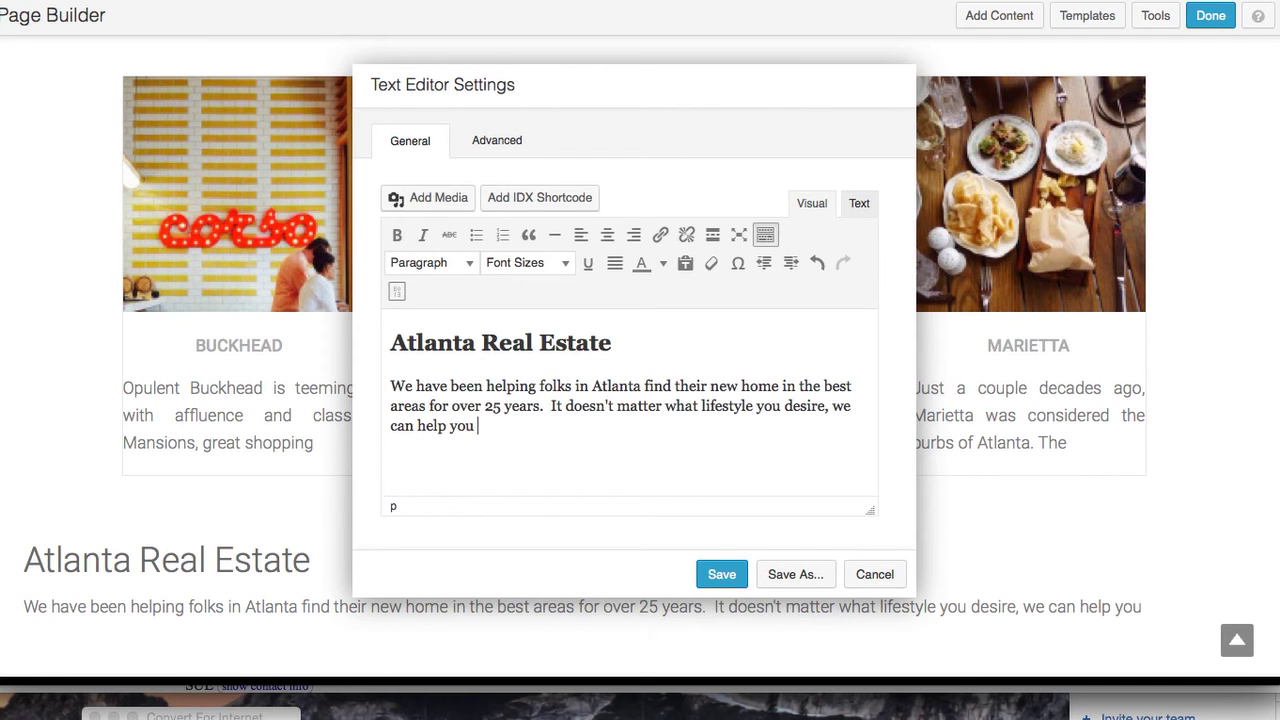
pyautogui.write(' find are')
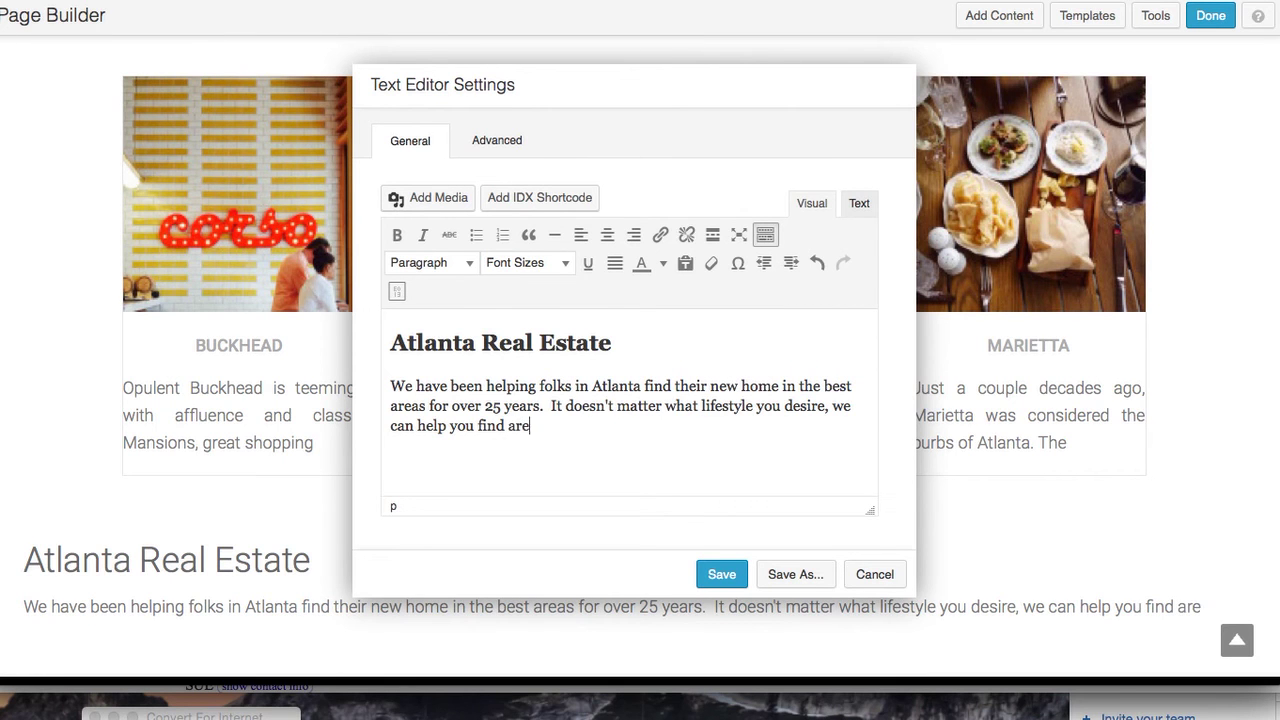
pyautogui.write('as in Atla')
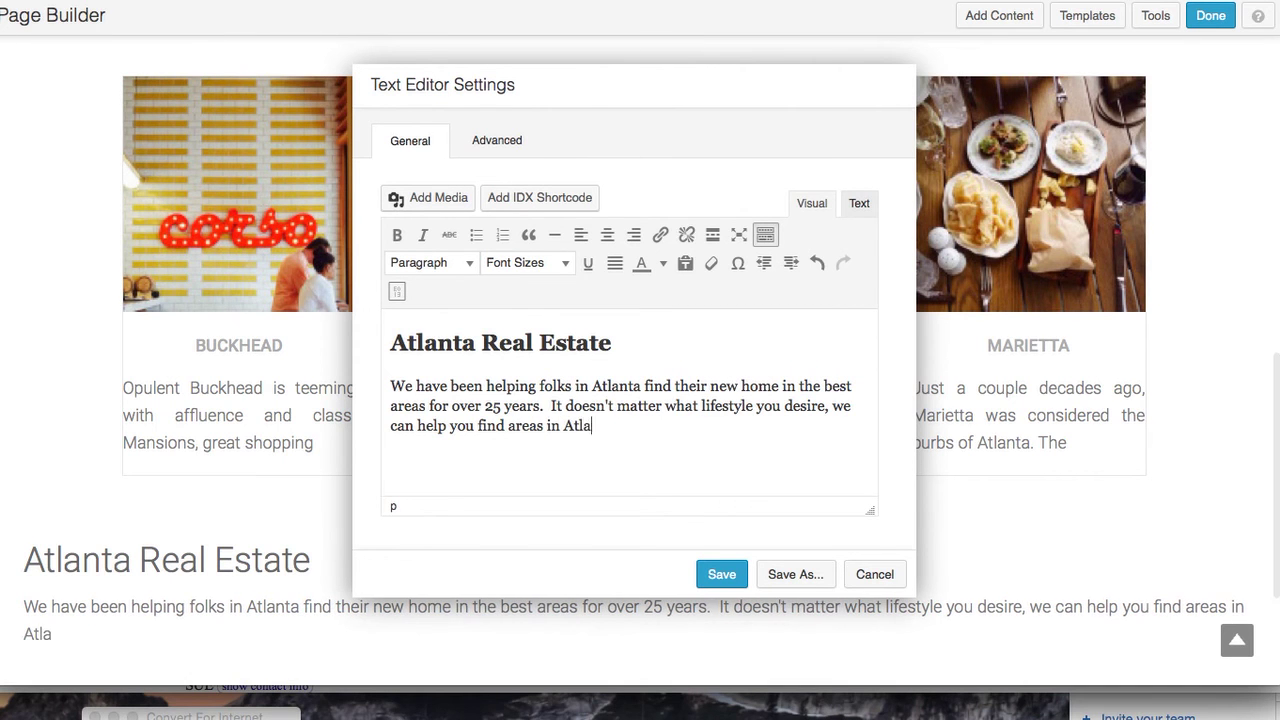
pyautogui.write('nta that matc')
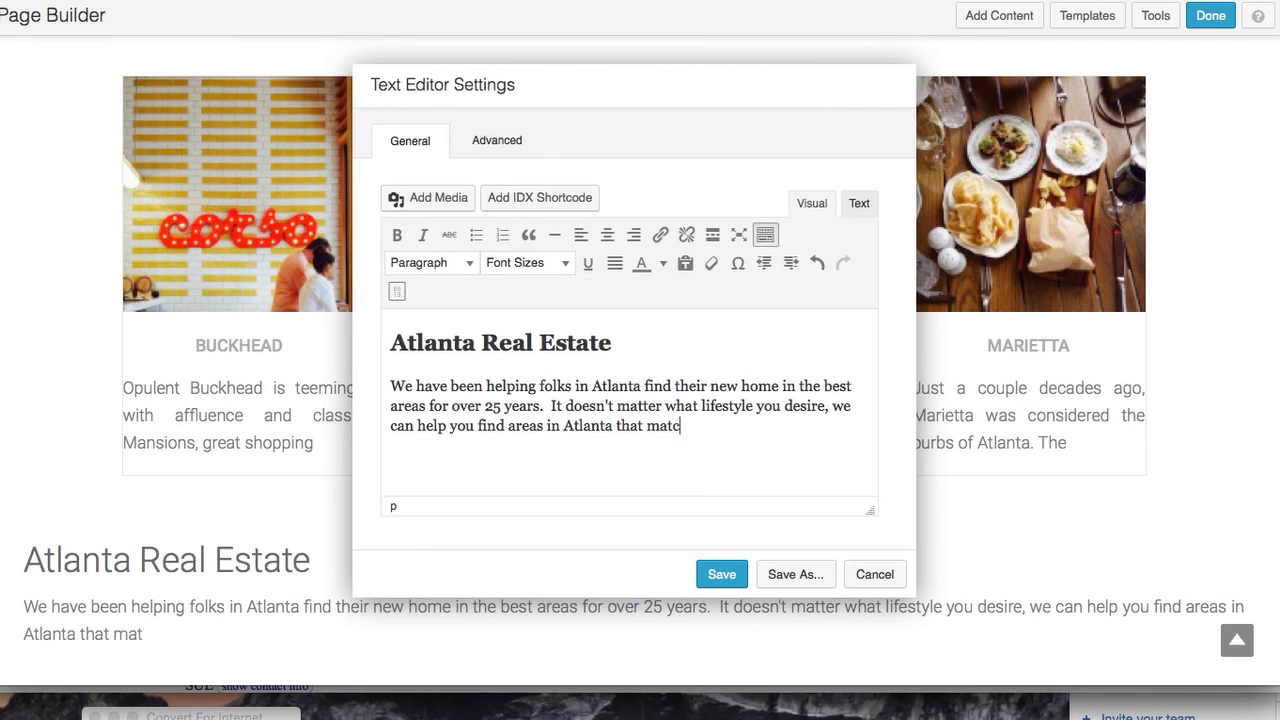
pyautogui.write('h you and y')
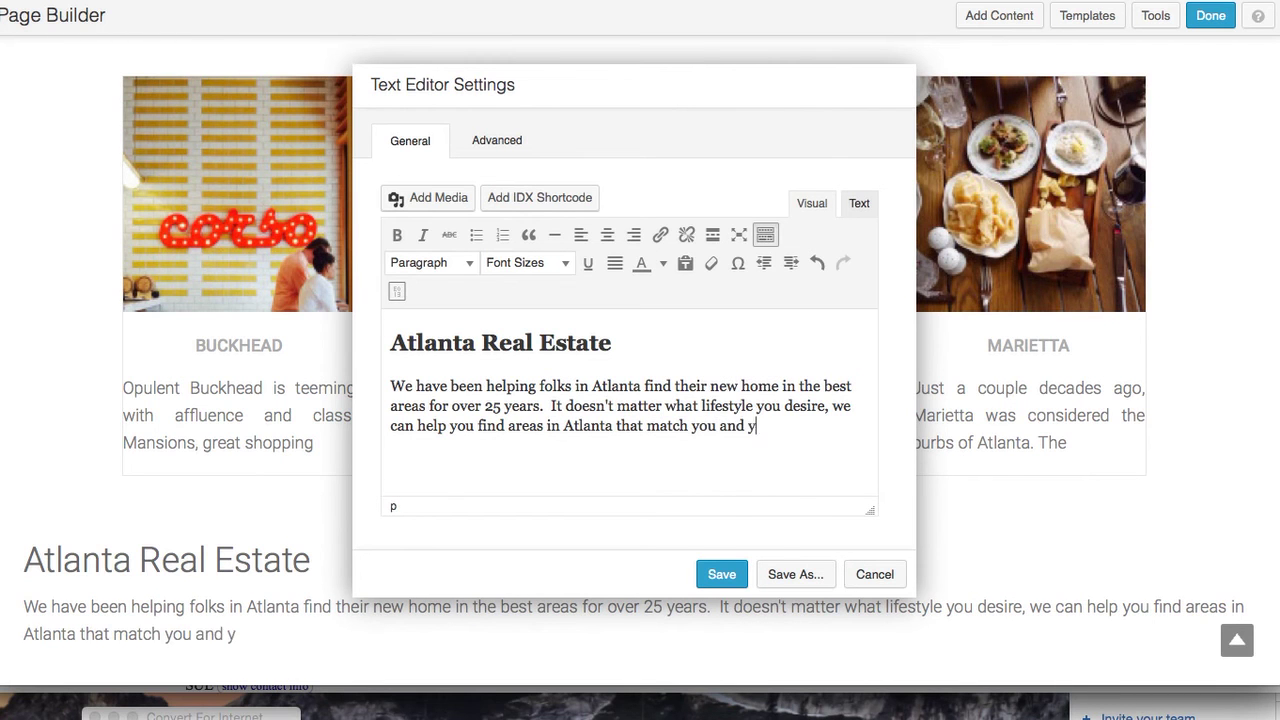
pyautogui.write('our needs.')
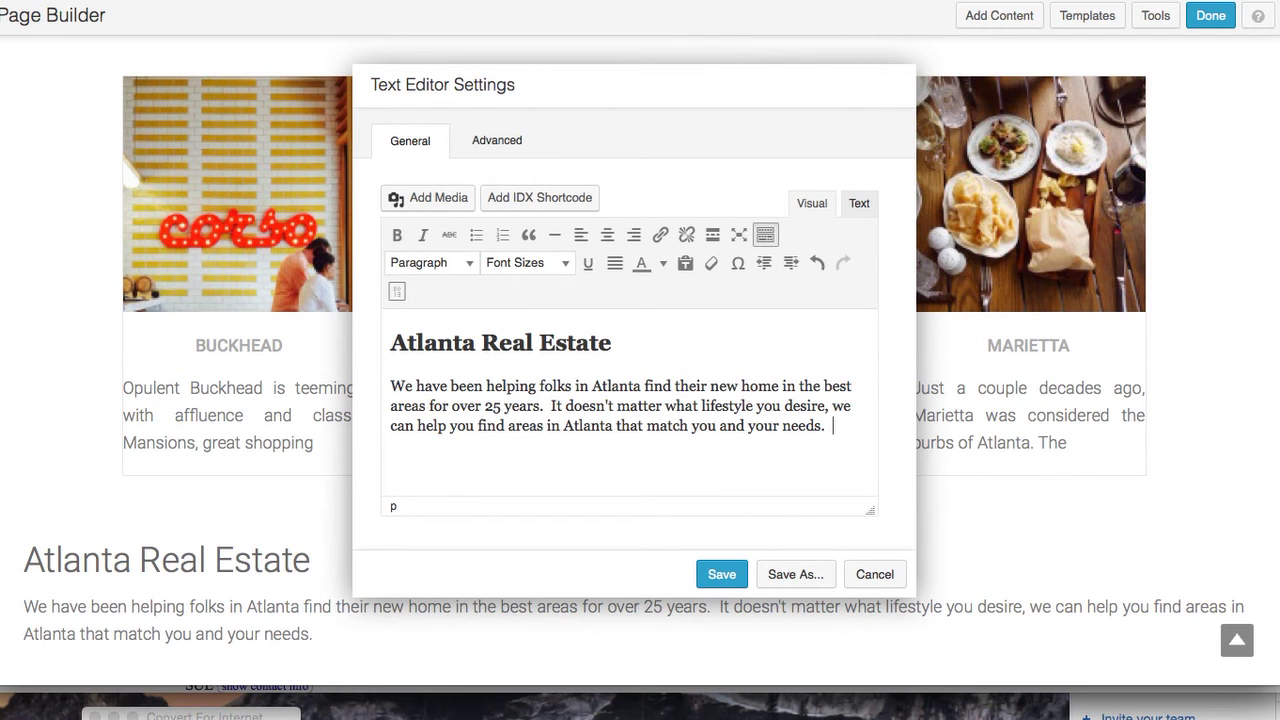
pyautogui.write('Contact us today to ge')
pyautogui.press('BackSpace')
pyautogui.write('find out more.')
pyautogui.click(731, 578)
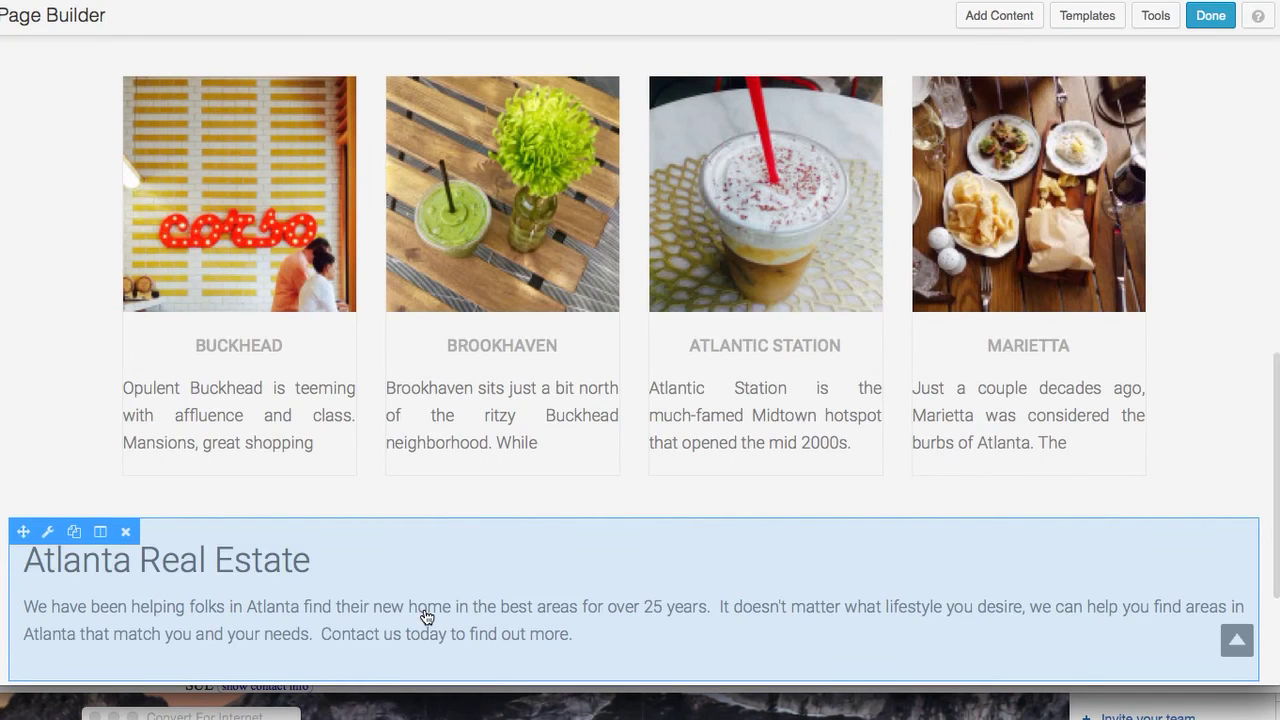
# Scroll down to the Atlanta Real Estate section and close the wireframe screenshot window
pyautogui.scroll(-2, 594, 546)
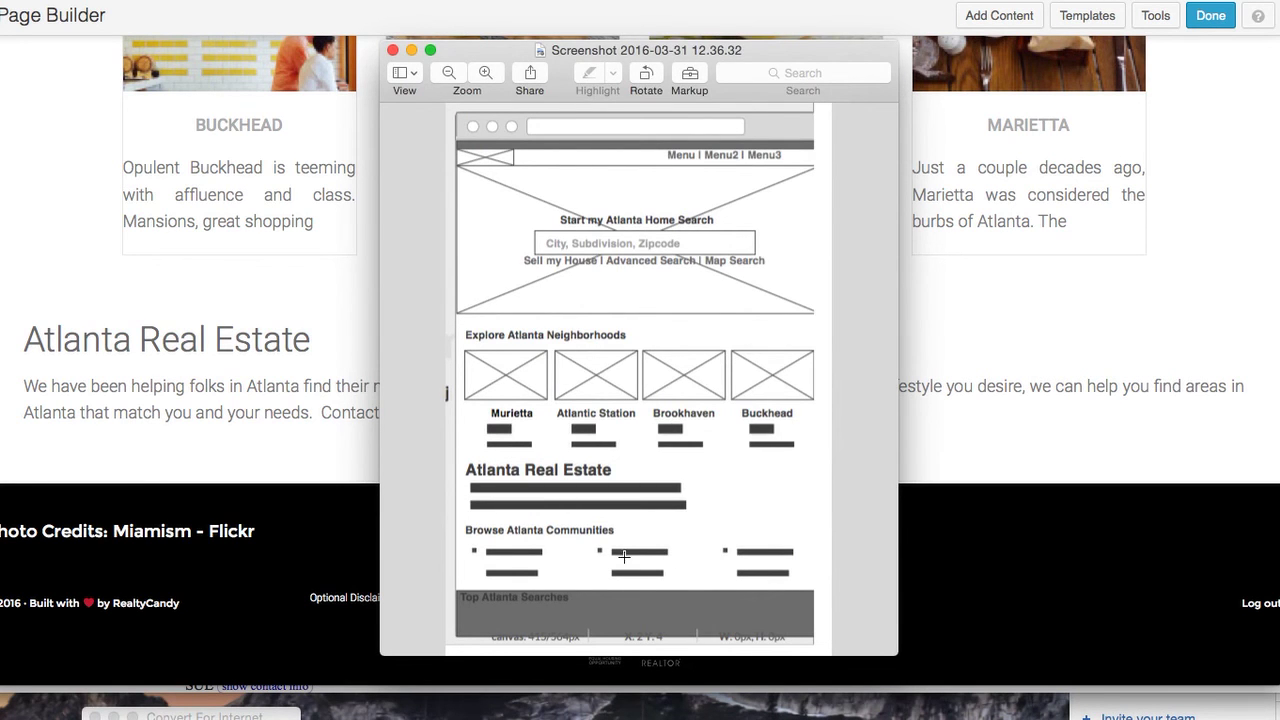
pyautogui.press('super+w')
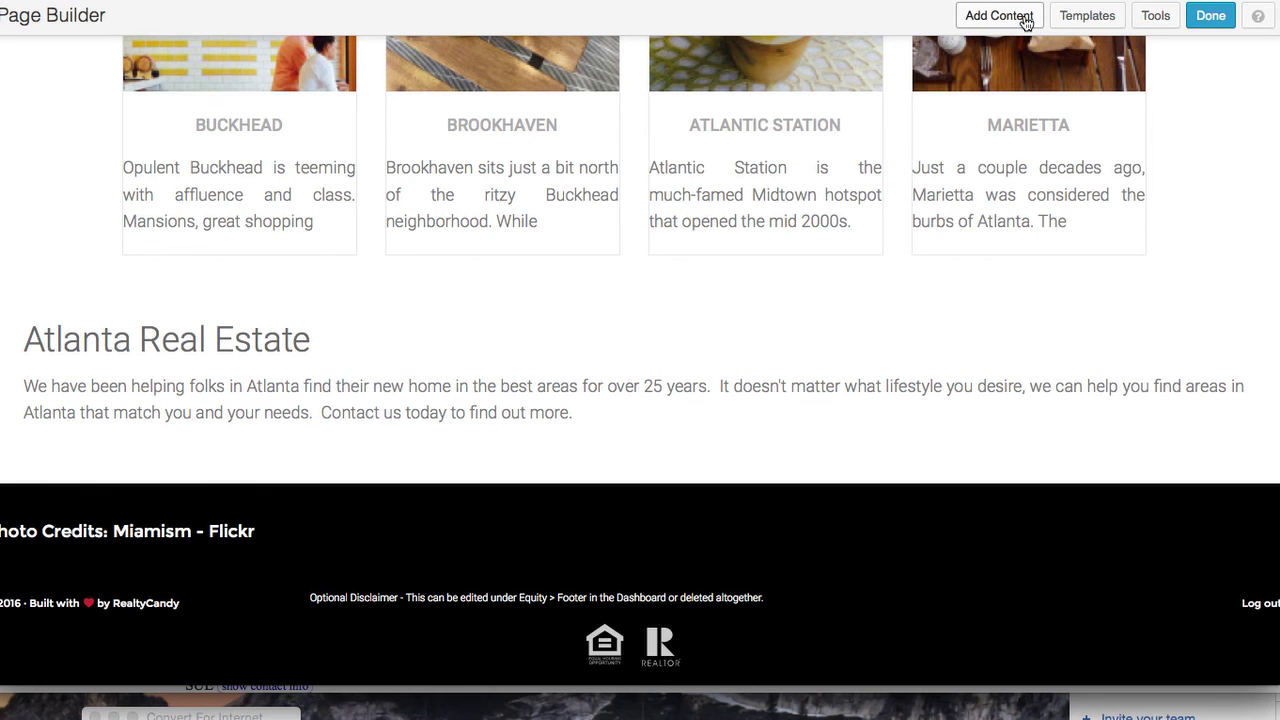
pyautogui.click(1025, 23)
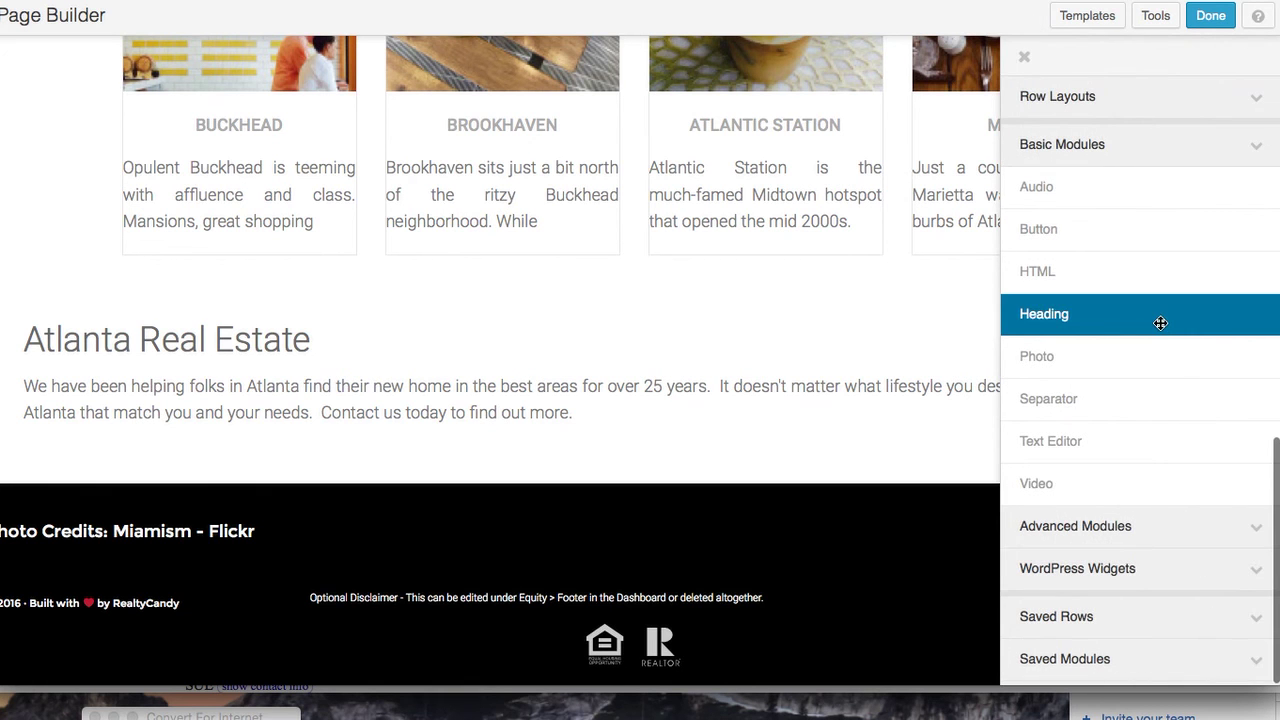
pyautogui.click(1250, 572)
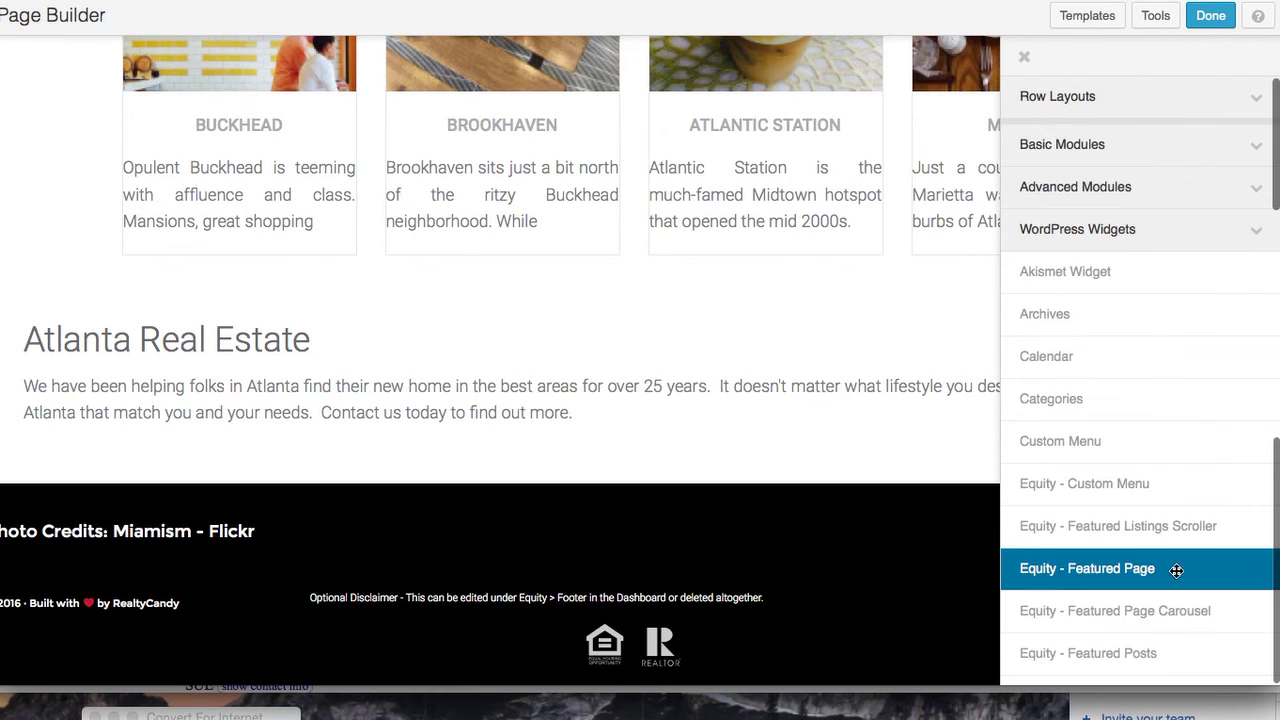
pyautogui.scroll(-3, 1127, 564)
pyautogui.scroll(-10, 1127, 564)
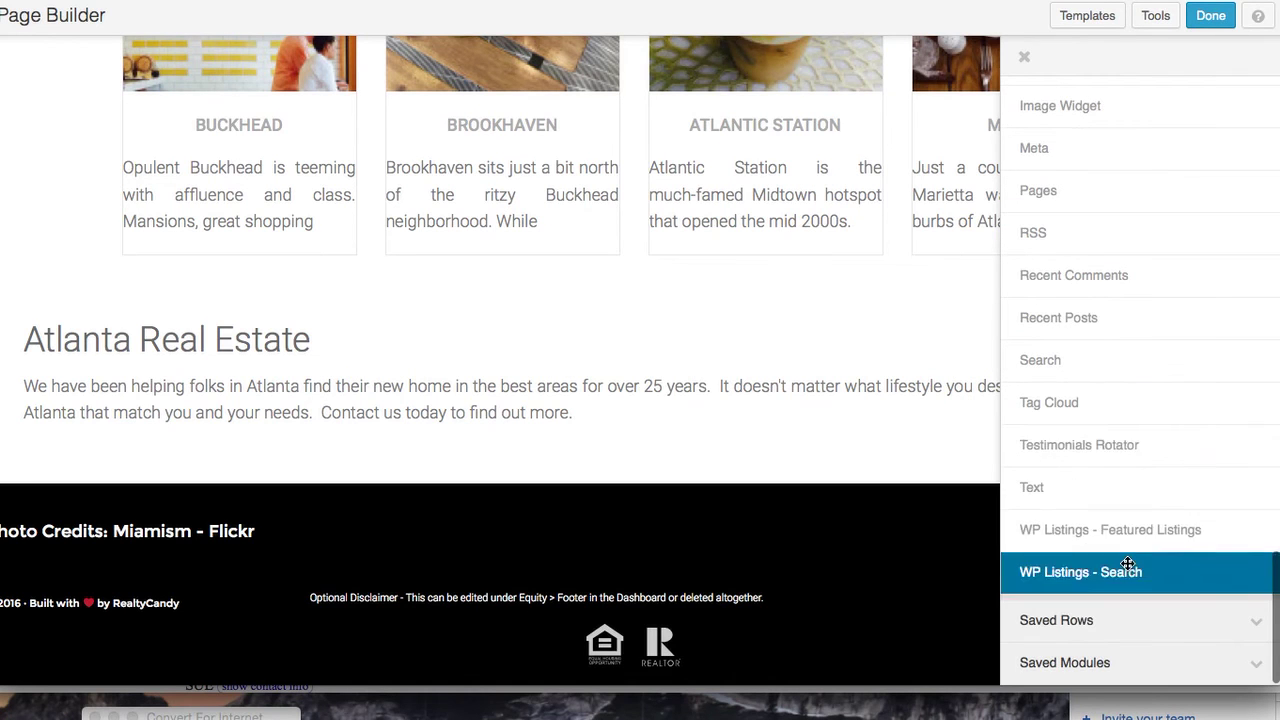
pyautogui.moveTo(1116, 487); pyautogui.dragTo(518, 474)
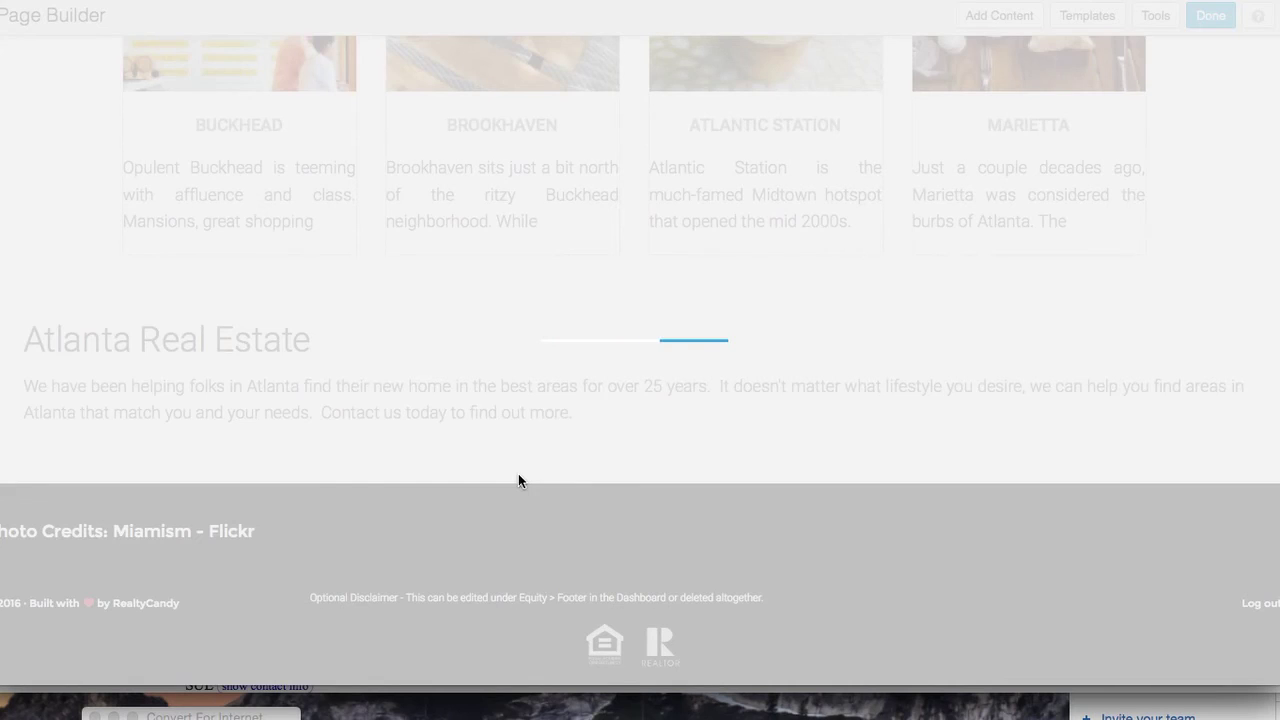
pyautogui.click(464, 263)
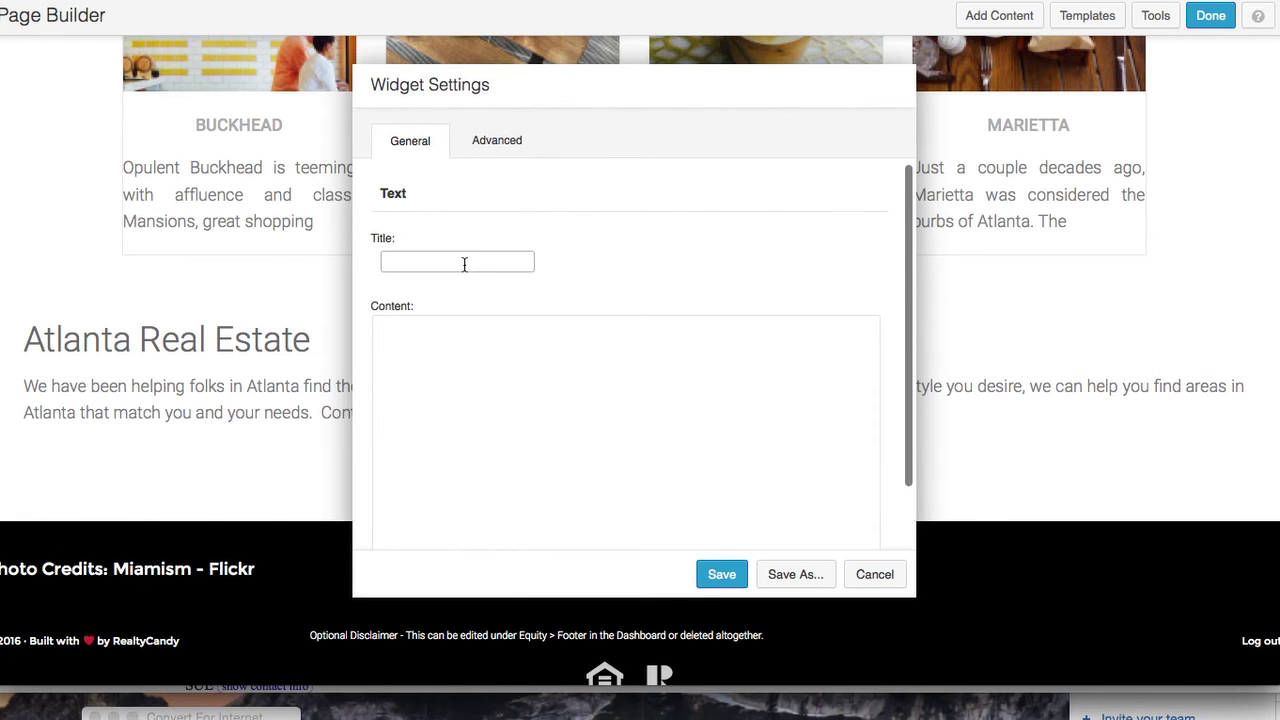
pyautogui.press('super+Tab')
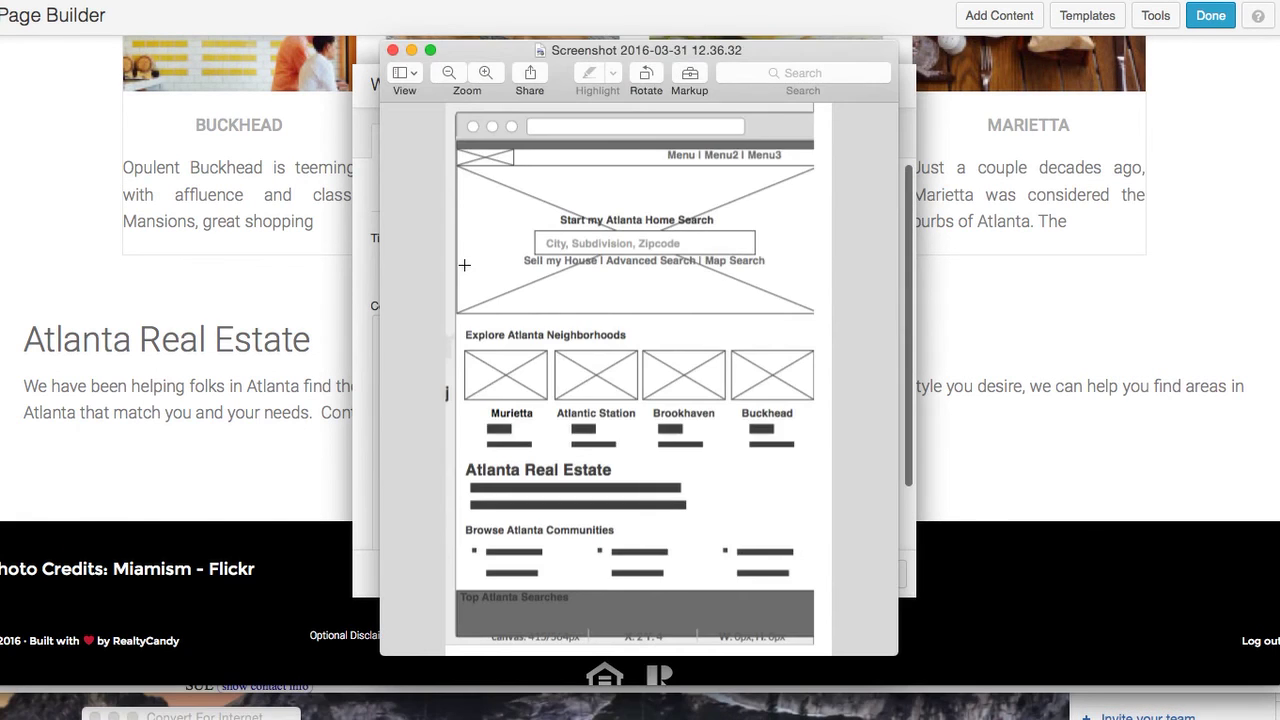
pyautogui.press('super+Tab')
pyautogui.write('Browse Atlanta comm')
pyautogui.press('BackSpace')
pyautogui.press('BackSpace')
pyautogui.press('BackSpace')
pyautogui.write('Com')
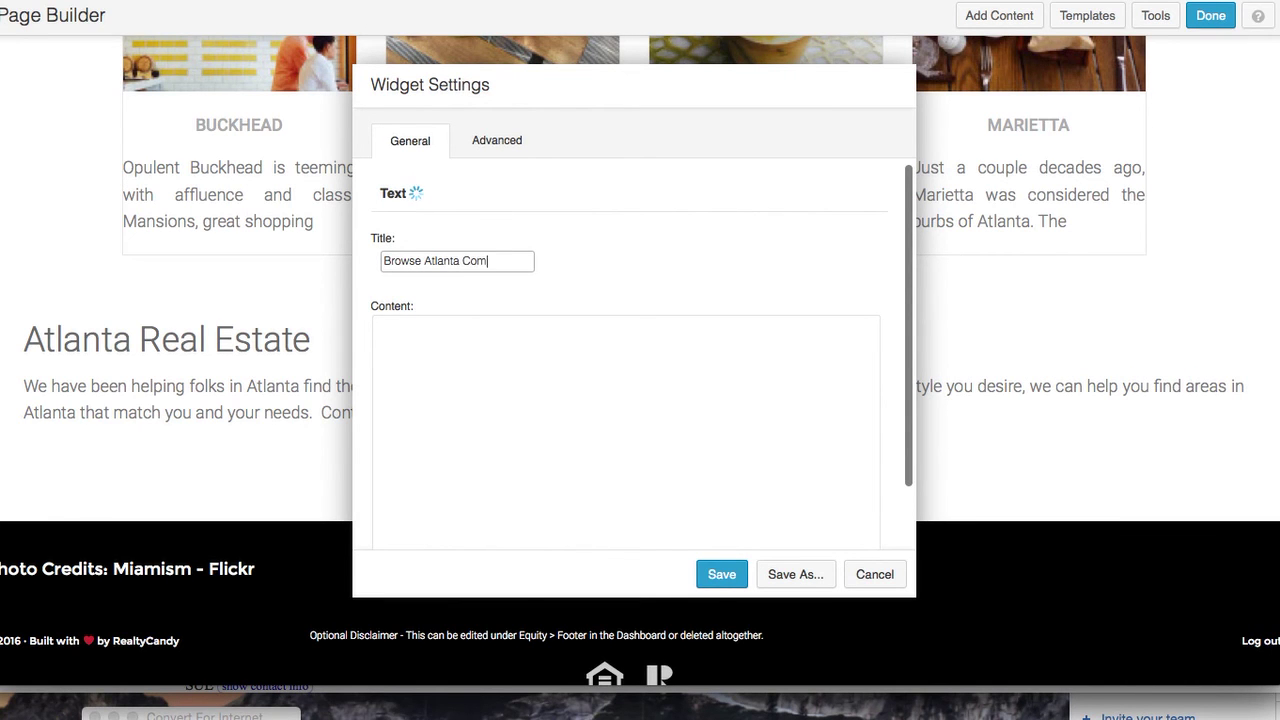
pyautogui.write('munities')
pyautogui.click(488, 371)
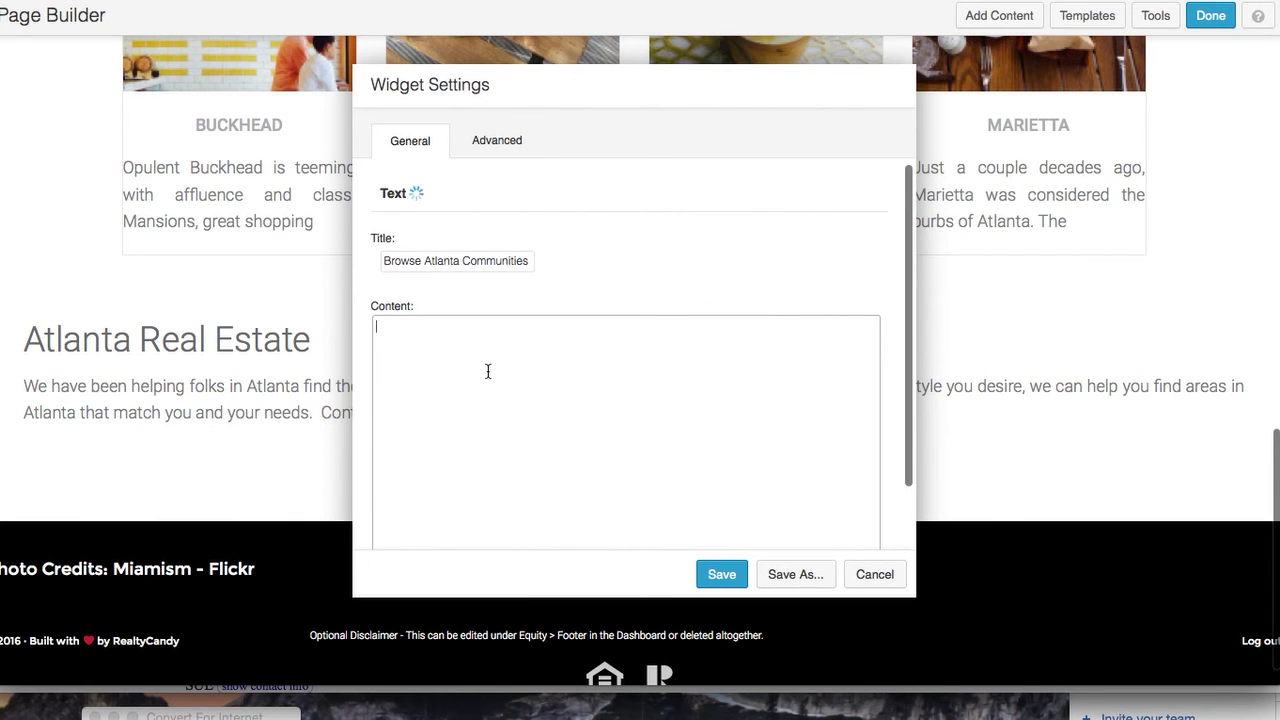
pyautogui.scroll(-2, 523, 384)
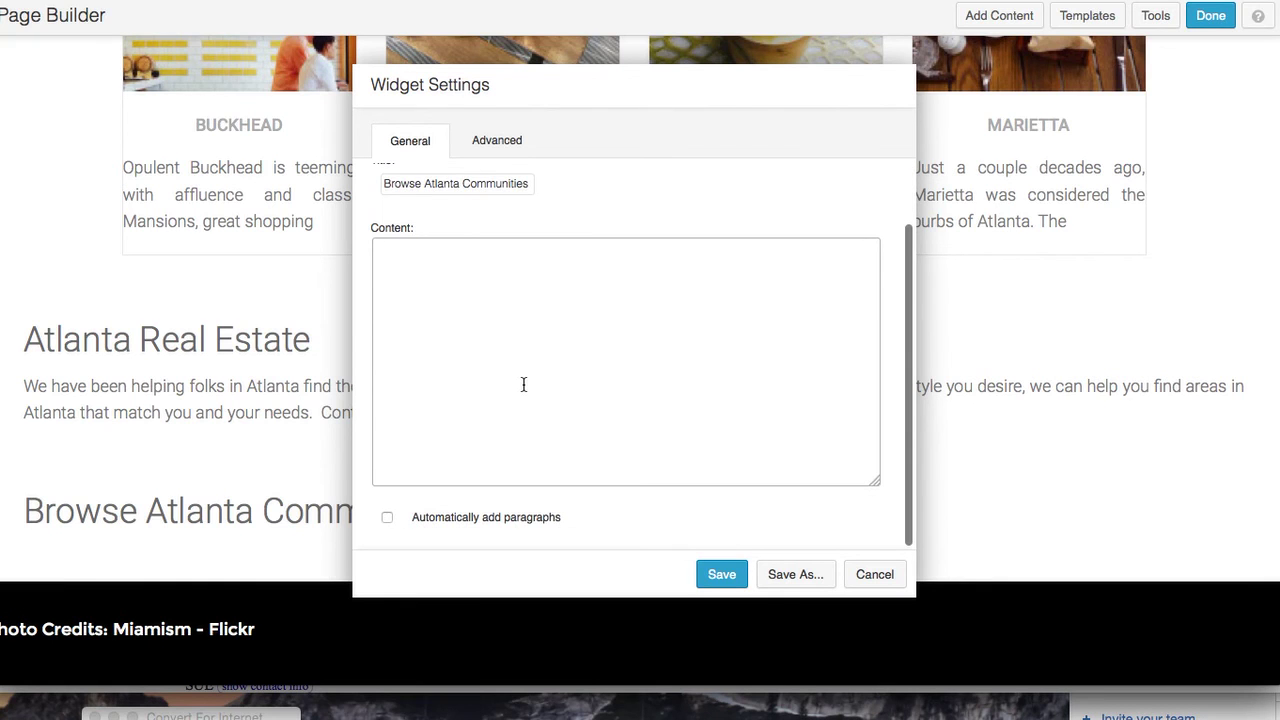
pyautogui.scroll(3, 523, 378)
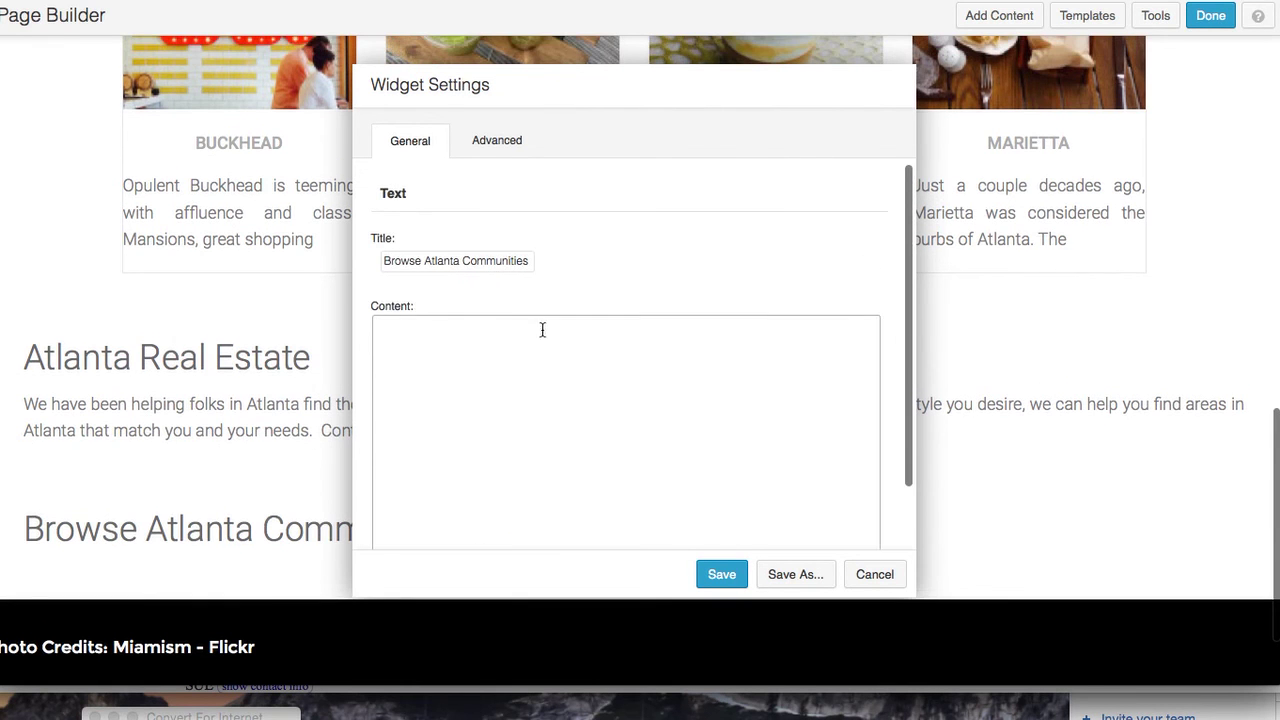
pyautogui.click(391, 318)
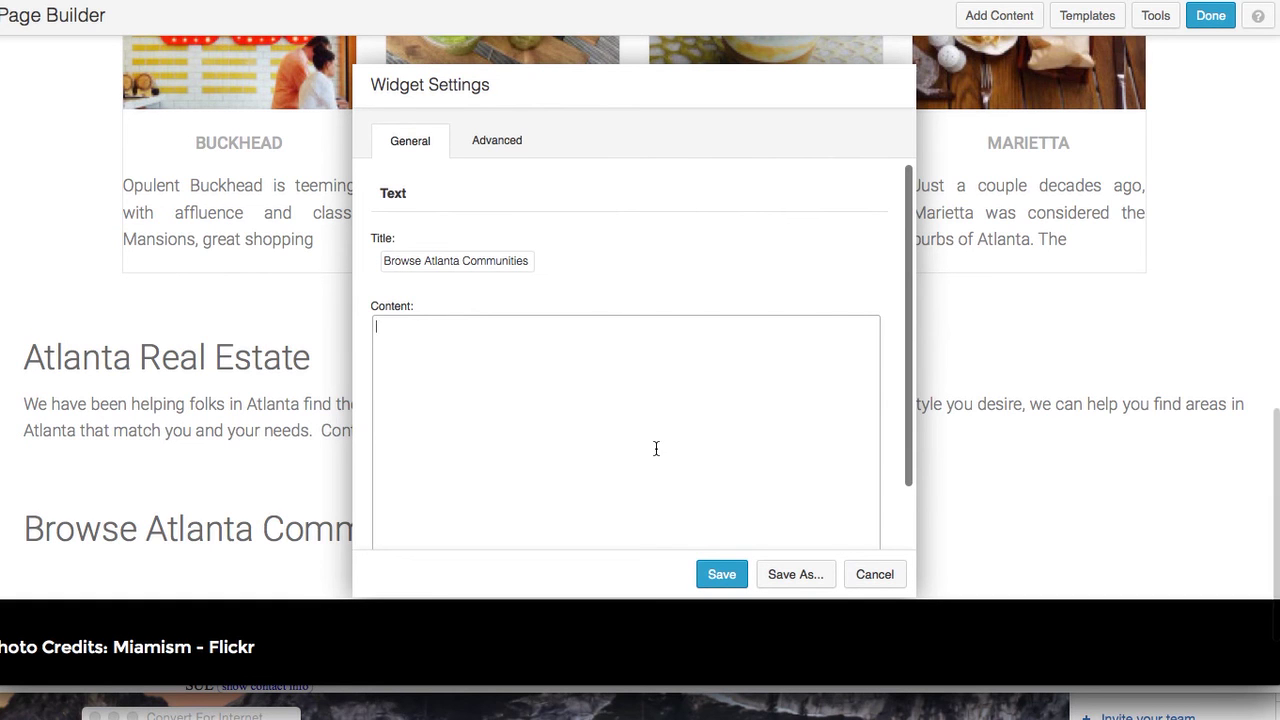
pyautogui.click(902, 572)
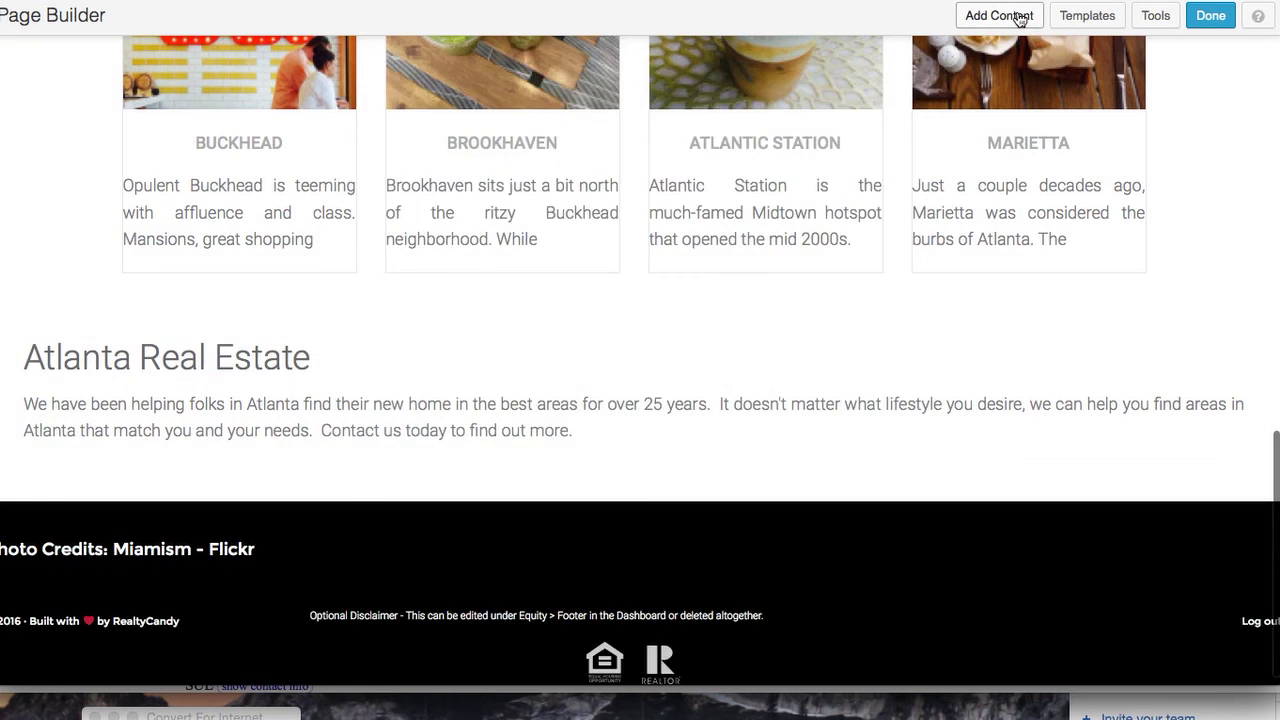
# Drag a Text Editor module from Basic Modules onto the page below the Atlanta Real Estate row
pyautogui.click(1018, 16)
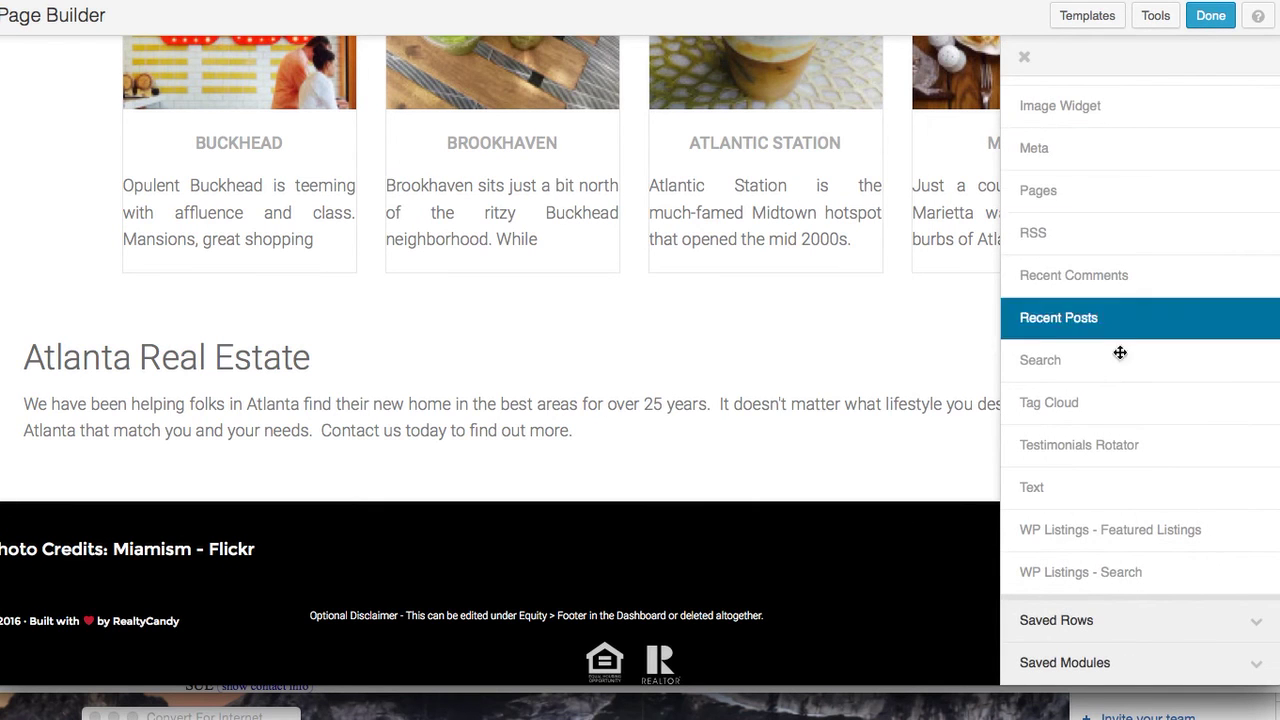
pyautogui.scroll(-1, 1125, 367)
pyautogui.scroll(7, 1157, 177)
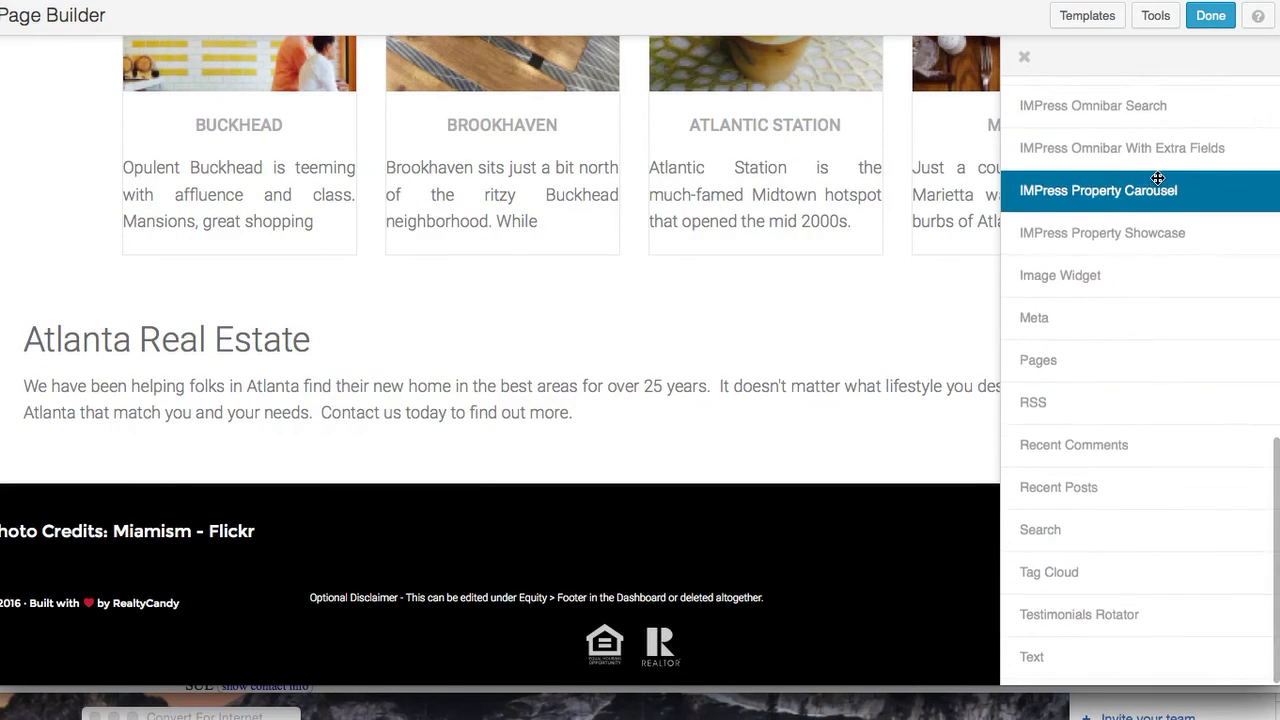
pyautogui.scroll(5, 1160, 175)
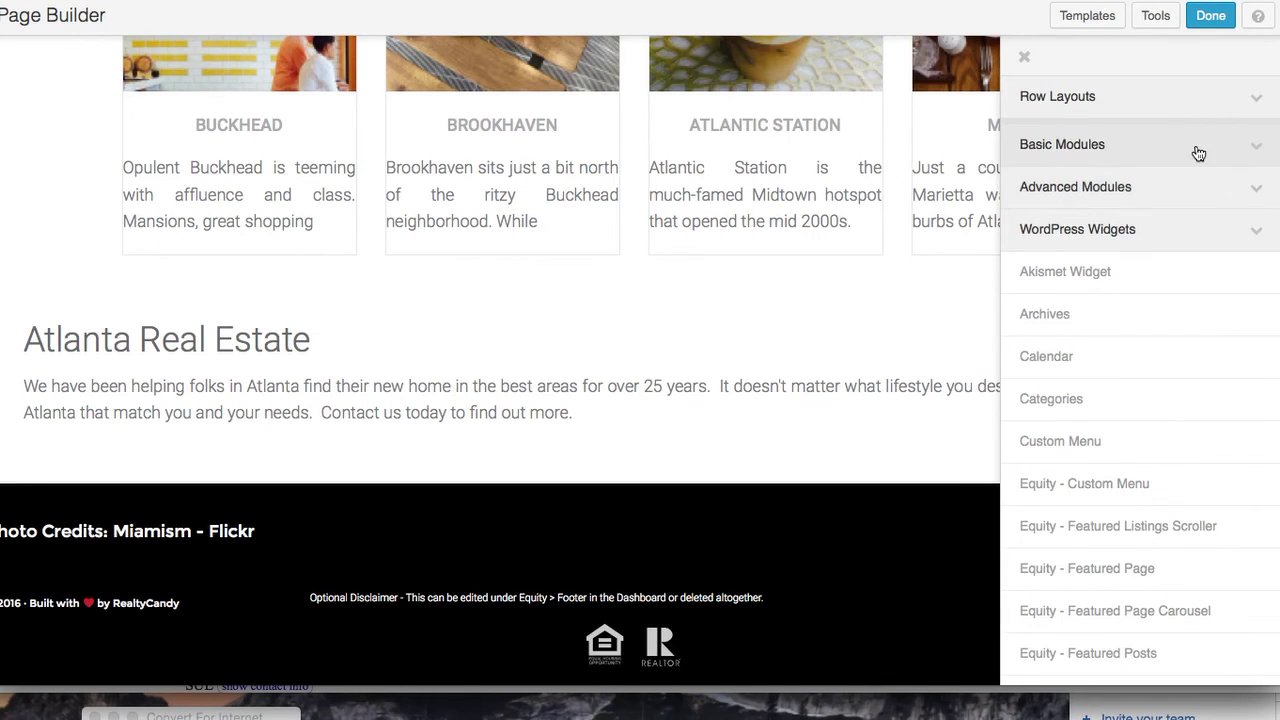
pyautogui.click(1245, 149)
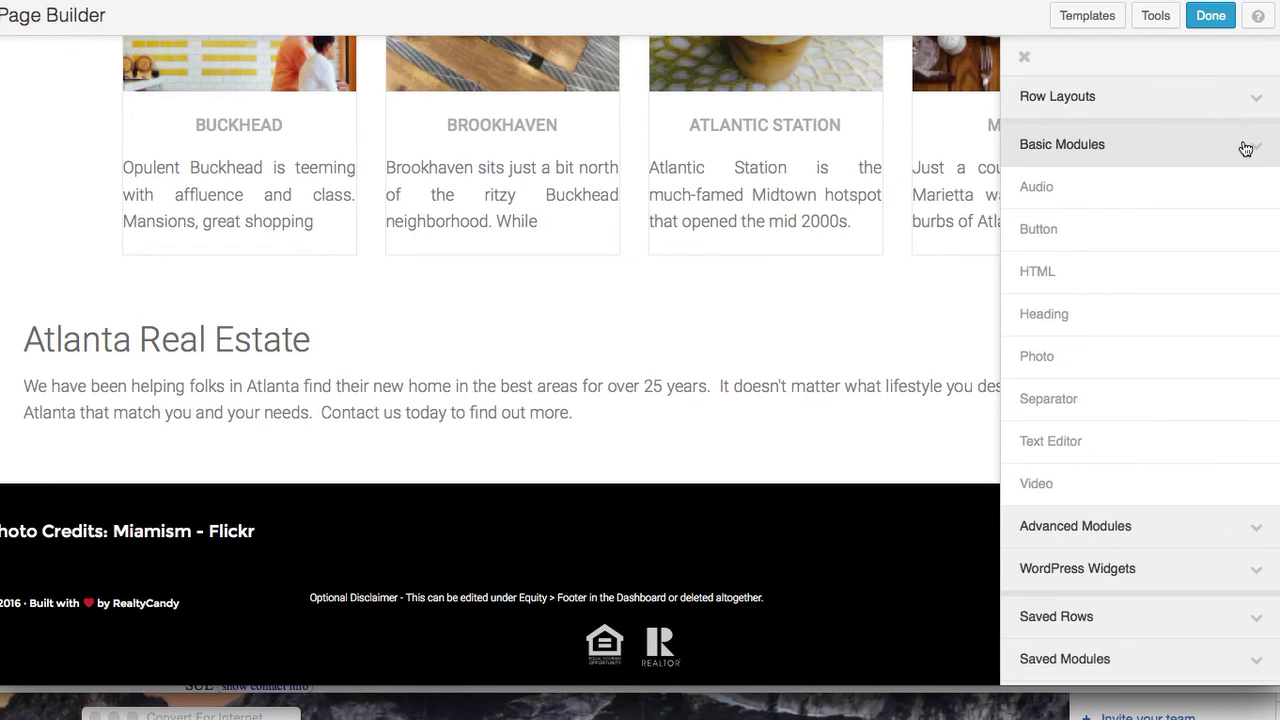
pyautogui.moveTo(1170, 435); pyautogui.dragTo(605, 525)
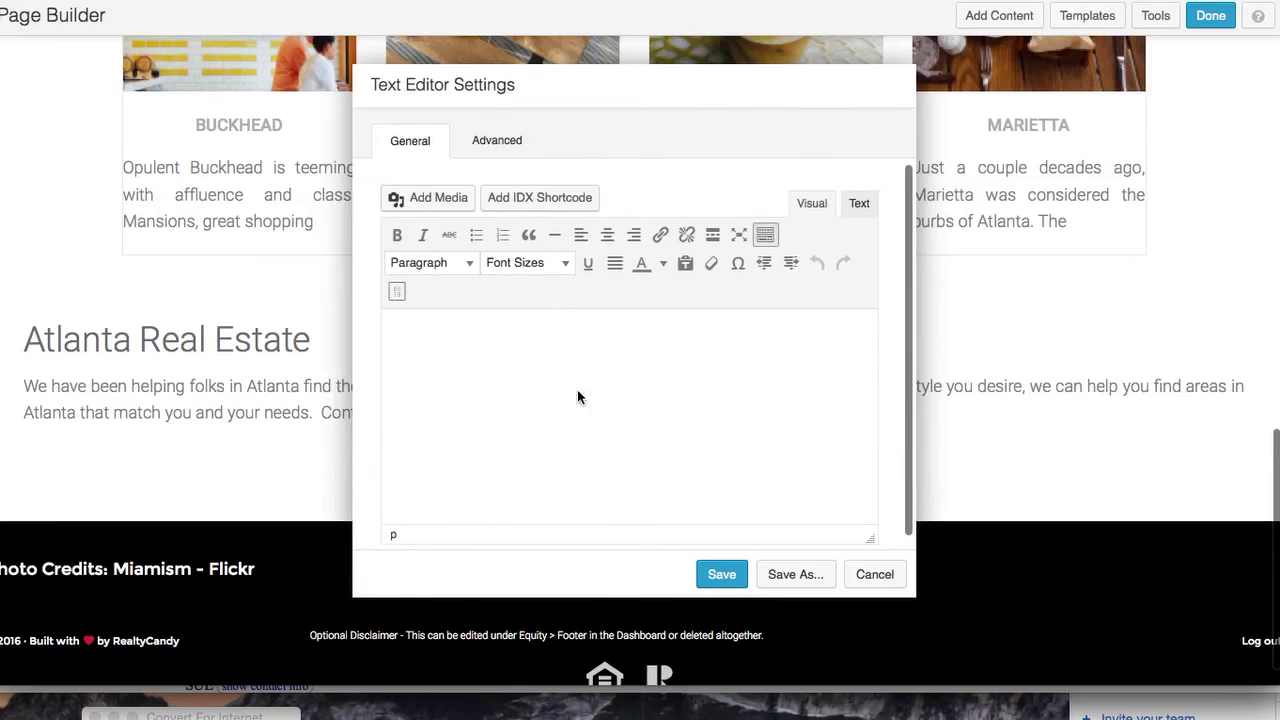
# Type 'Browse Atlanta Communities' in the editor and format it as Heading 2
pyautogui.click(494, 368)
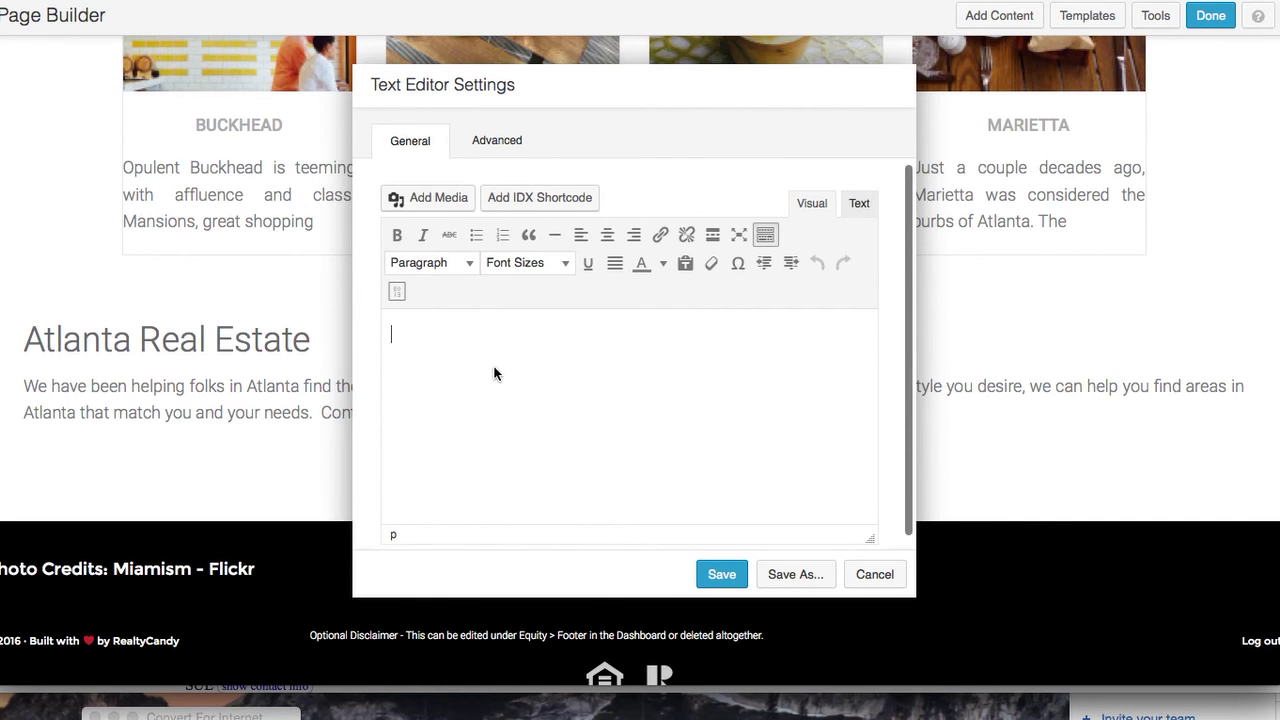
pyautogui.write('Brwo')
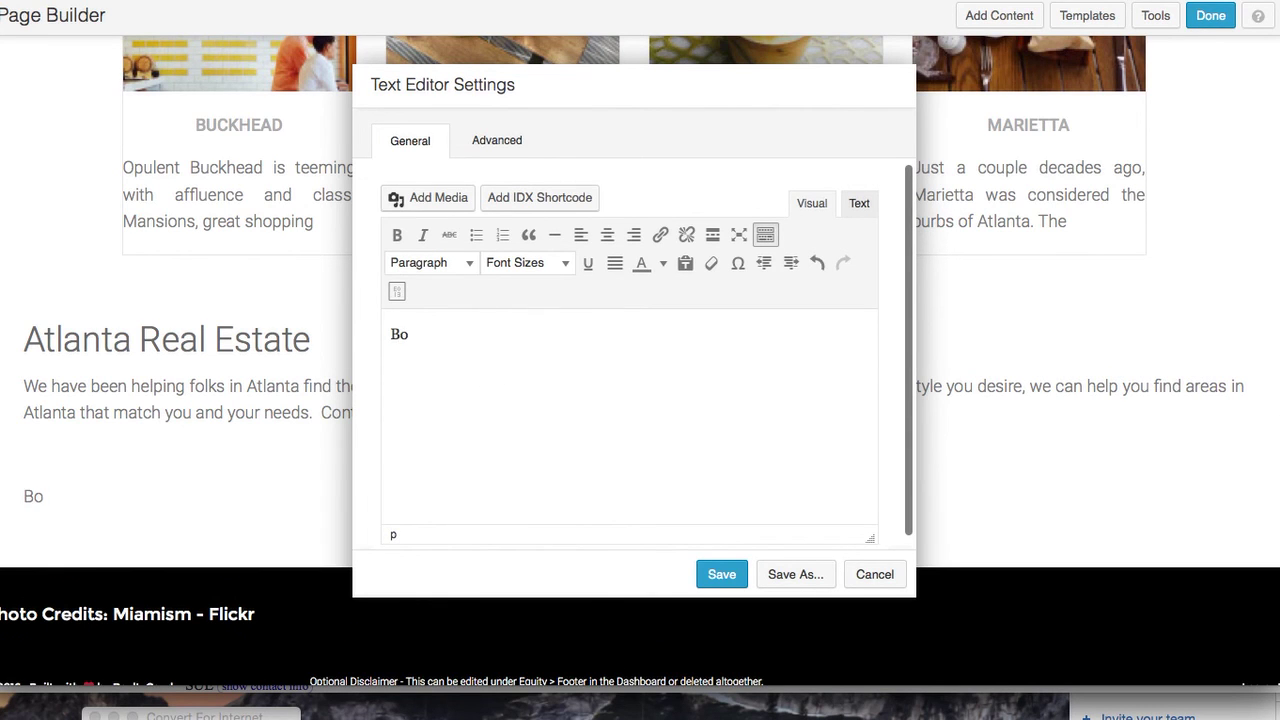
pyautogui.press('BackSpace')
pyautogui.press('BackSpace')
pyautogui.write('os')
pyautogui.press('BackSpace')
pyautogui.press('BackSpace')
pyautogui.write('wse A')
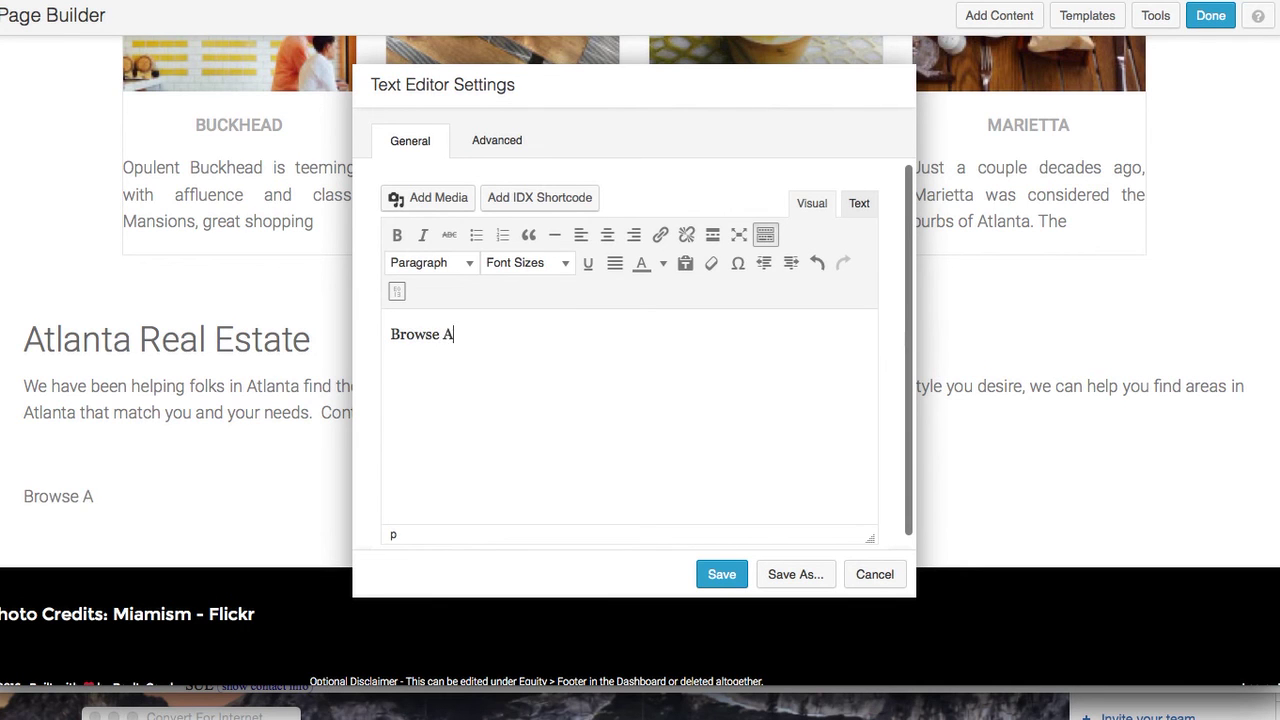
pyautogui.write('tlanta Commu')
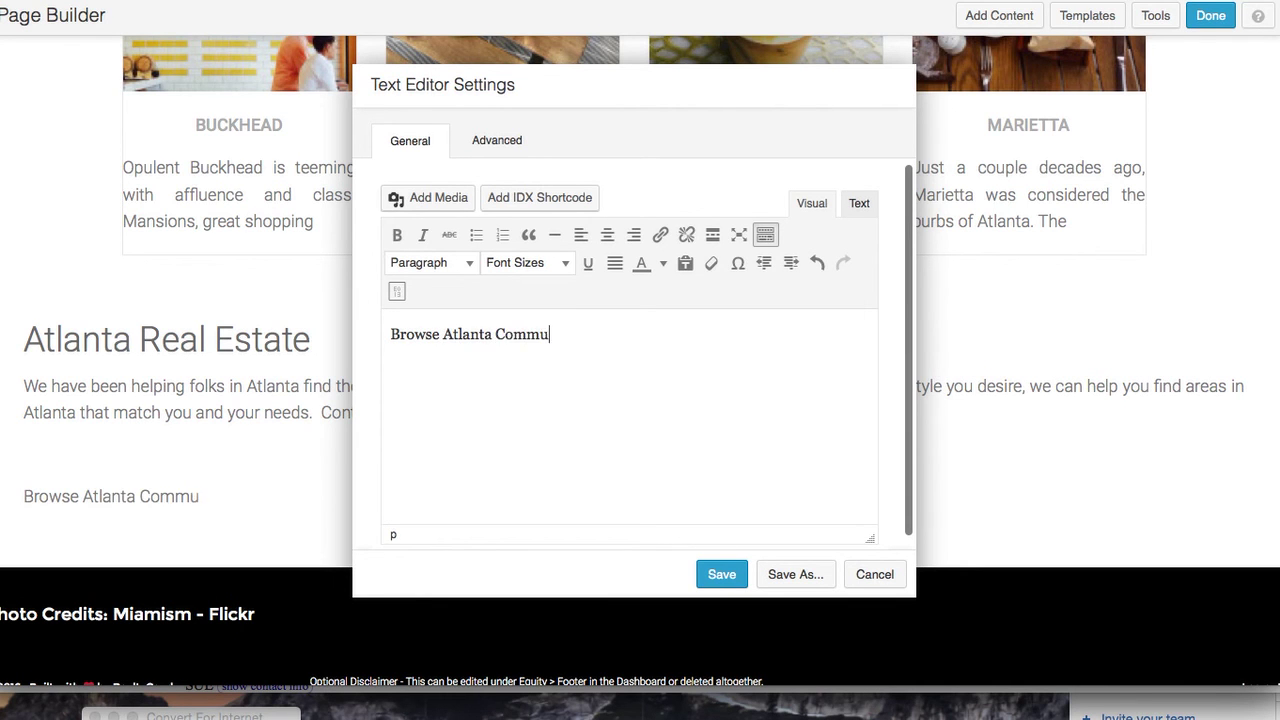
pyautogui.write('nities')
pyautogui.press('Return')
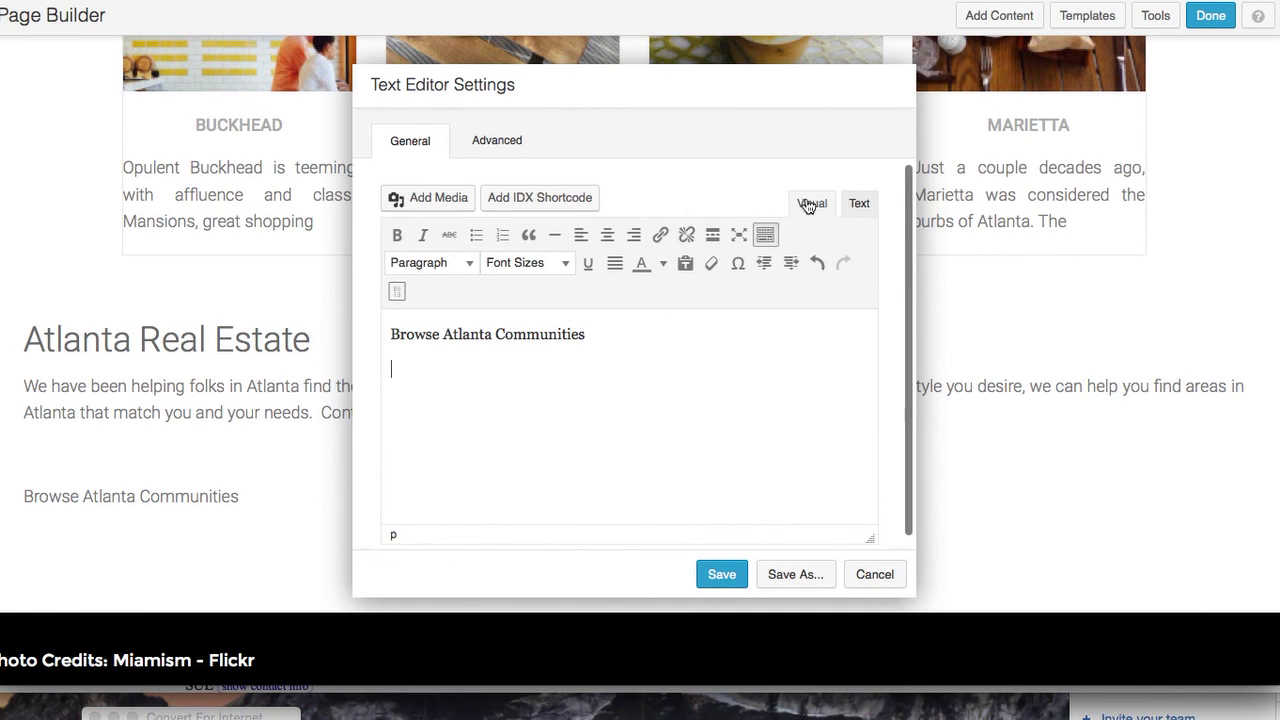
pyautogui.moveTo(597, 343); pyautogui.dragTo(389, 334)
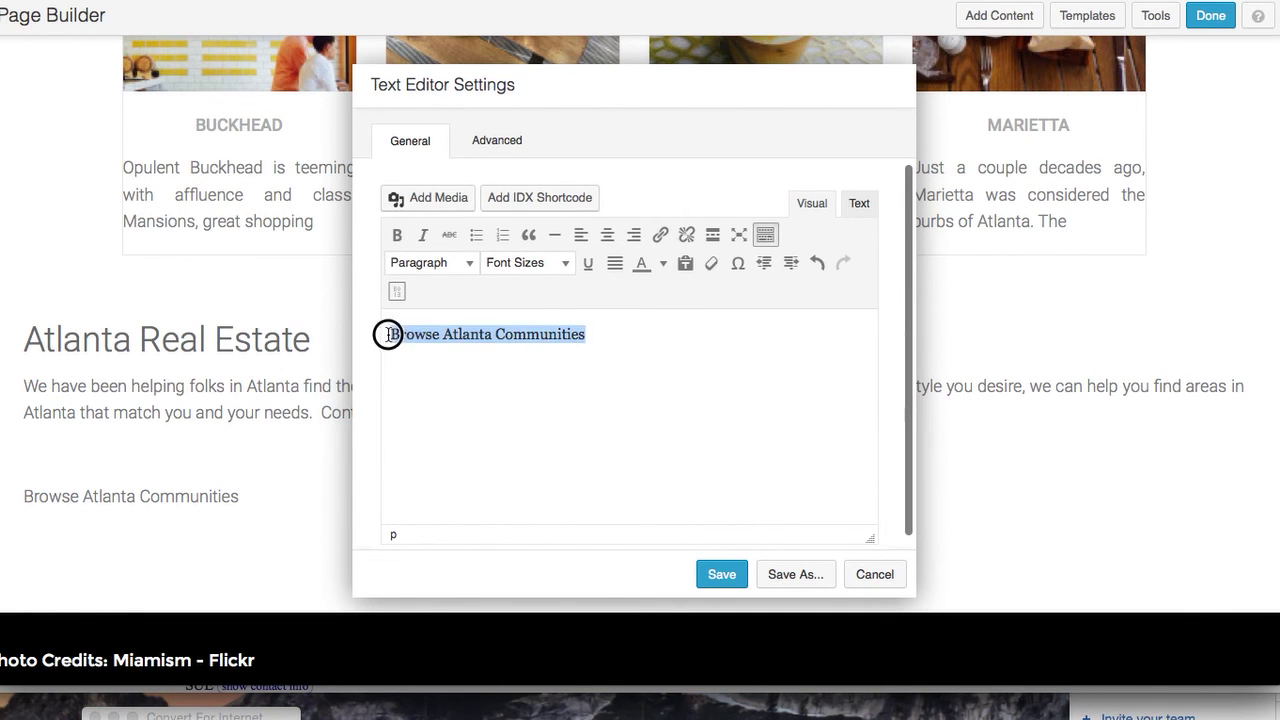
pyautogui.click(466, 265)
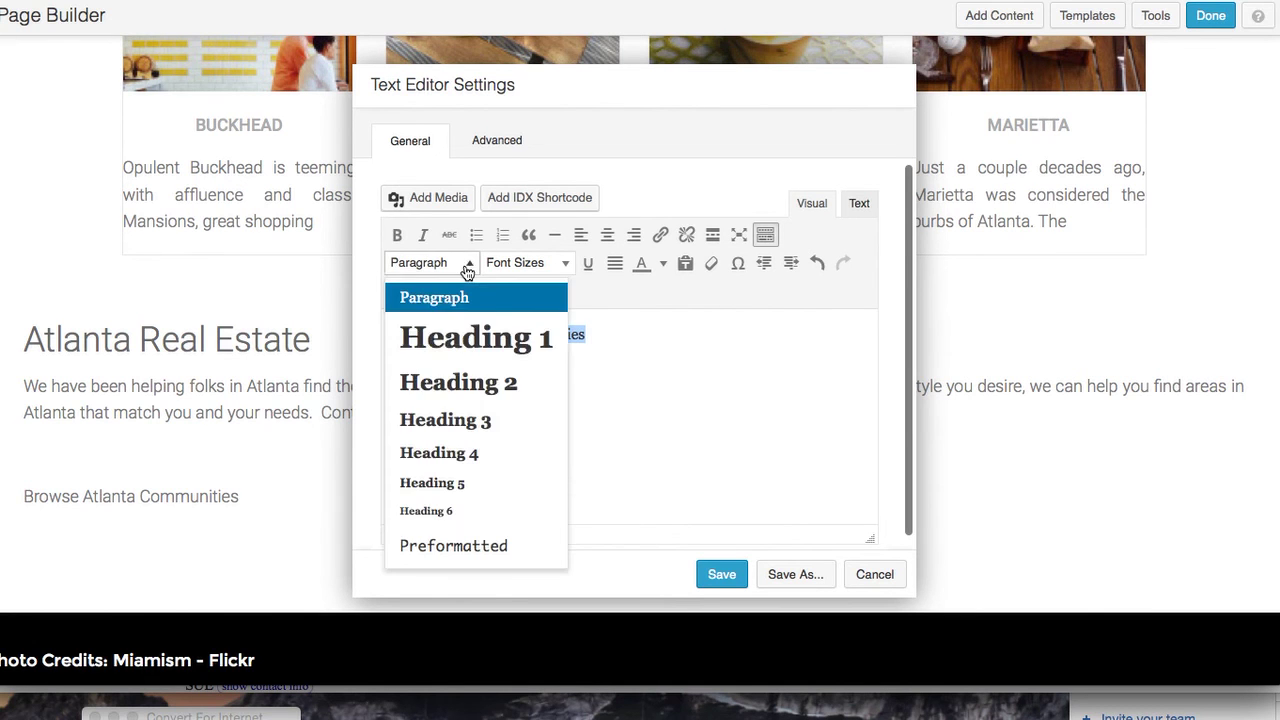
pyautogui.click(463, 383)
# Add a bulleted list below the heading: Alta, Anaheim, Brower, Buckhead
pyautogui.click(524, 403)
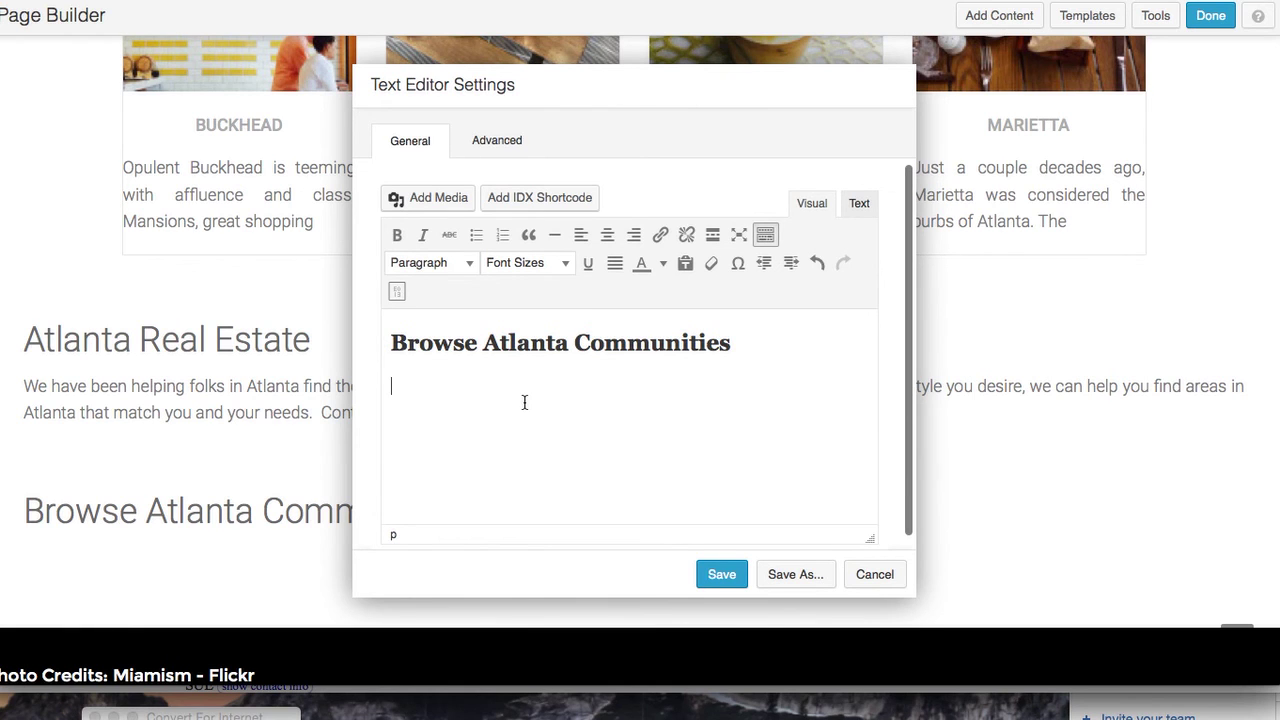
pyautogui.click(476, 234)
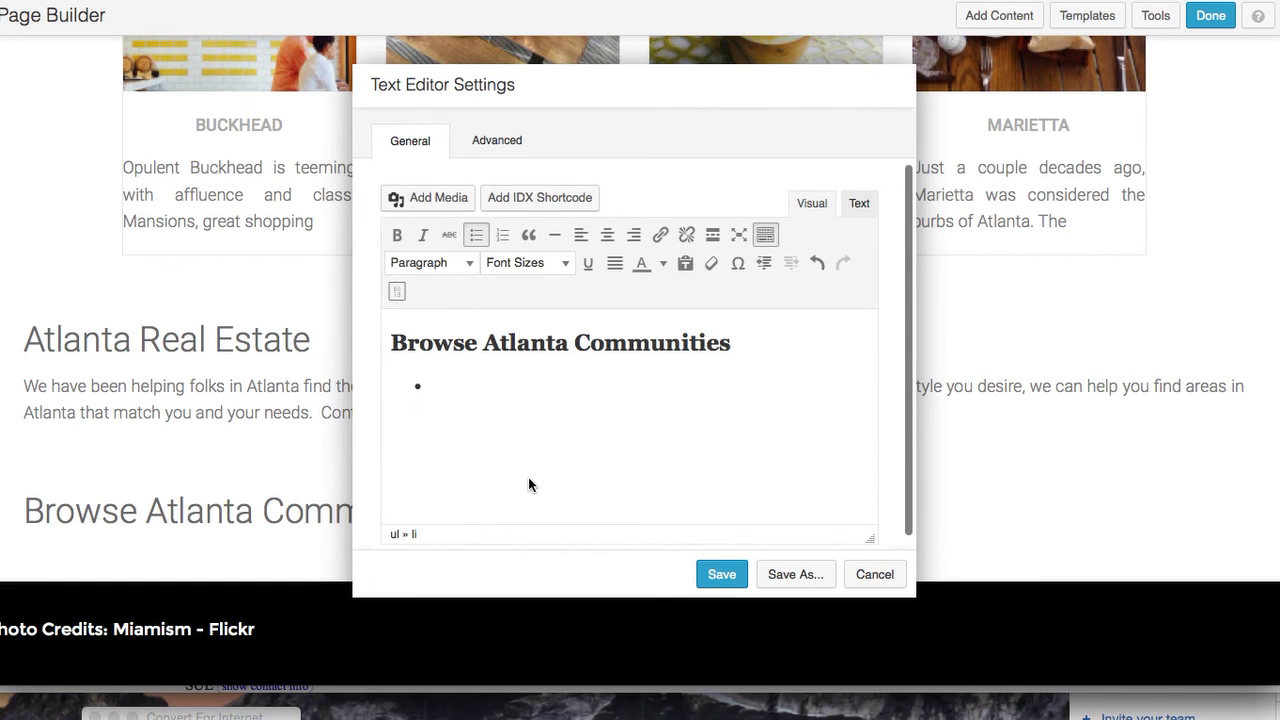
pyautogui.write('Alta')
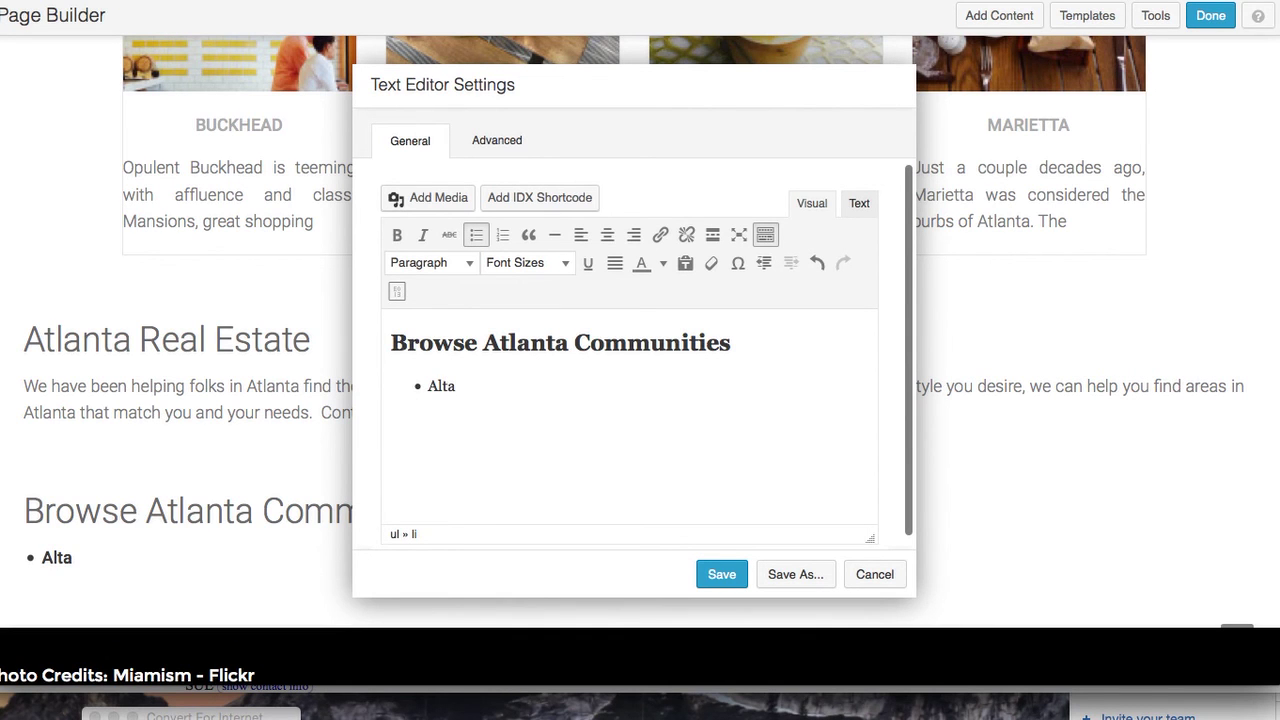
pyautogui.press('Return')
pyautogui.write('An')
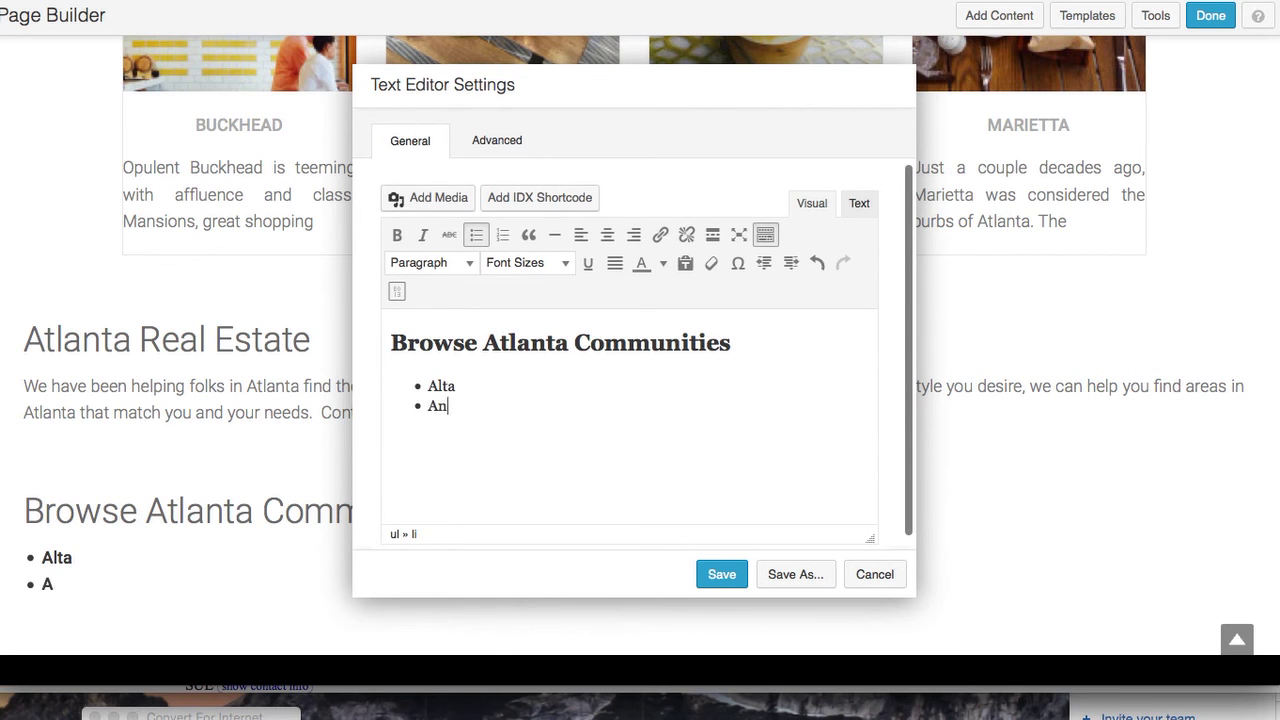
pyautogui.write('aheim')
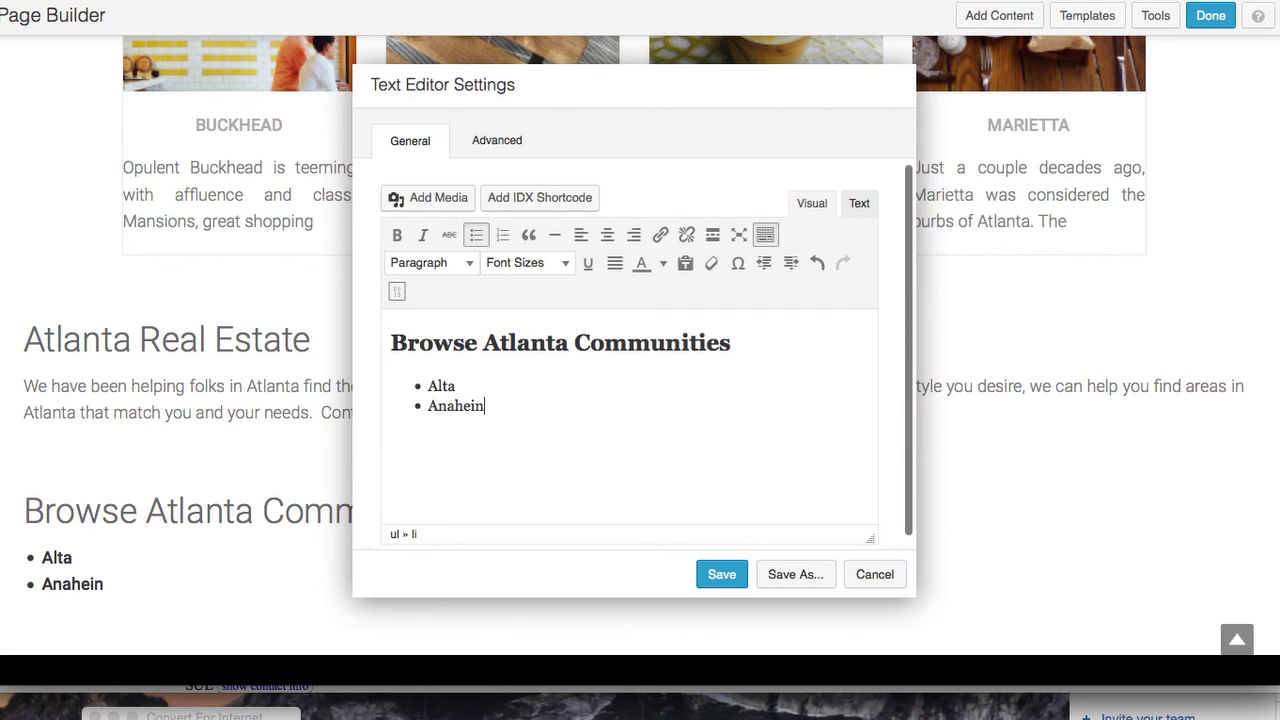
pyautogui.press('Return')
pyautogui.write('Brower')
pyautogui.press('Return')
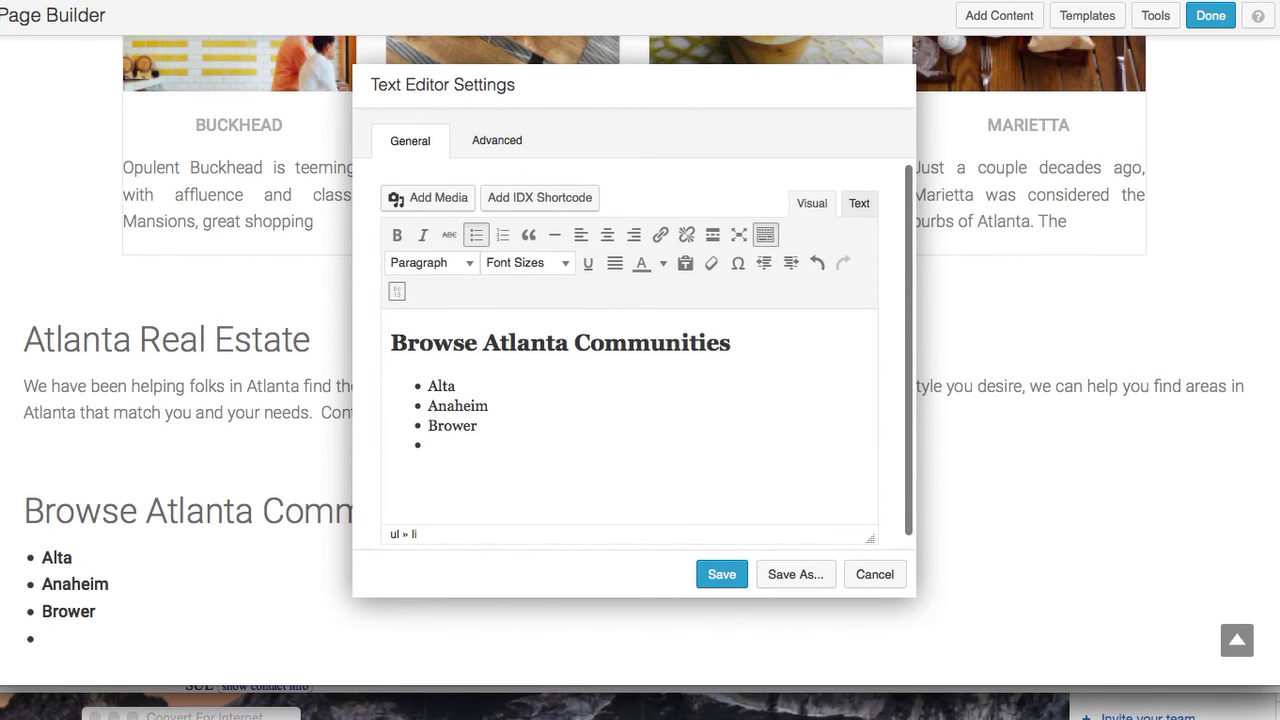
pyautogui.write('Buckhead')
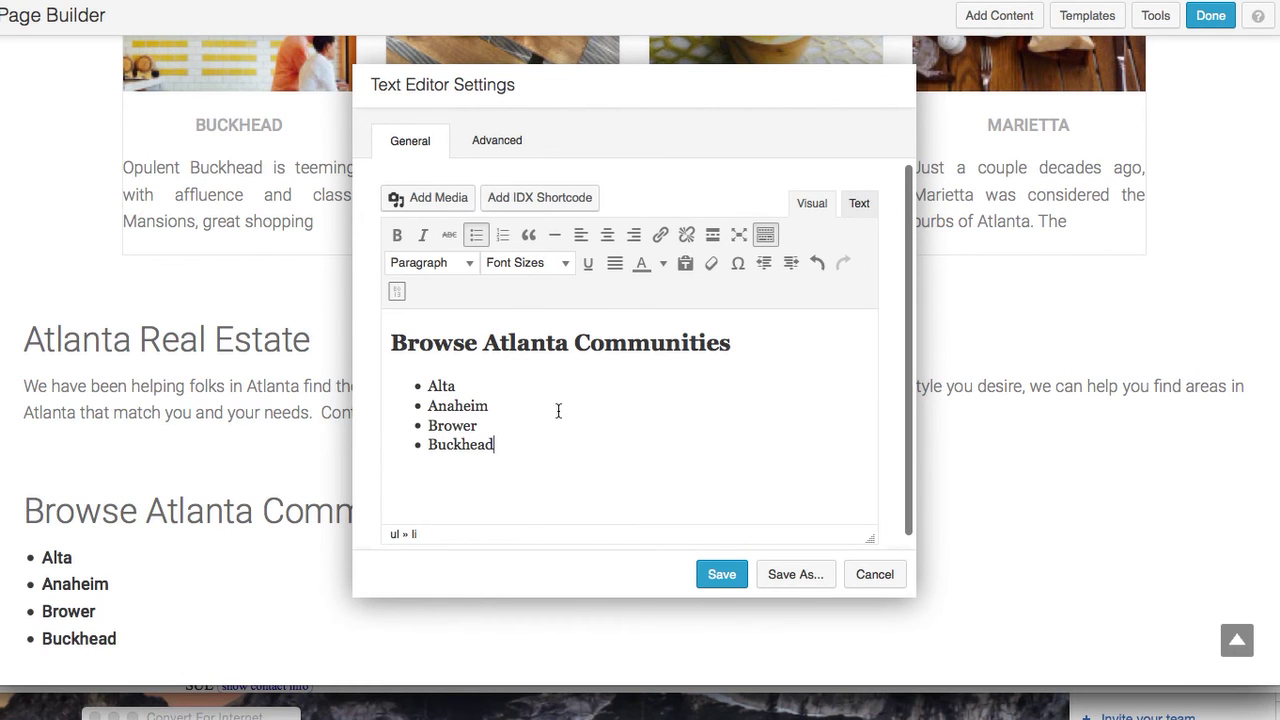
# Cut the four community bullets from the heading module and save it with only the heading
pyautogui.click(718, 577)
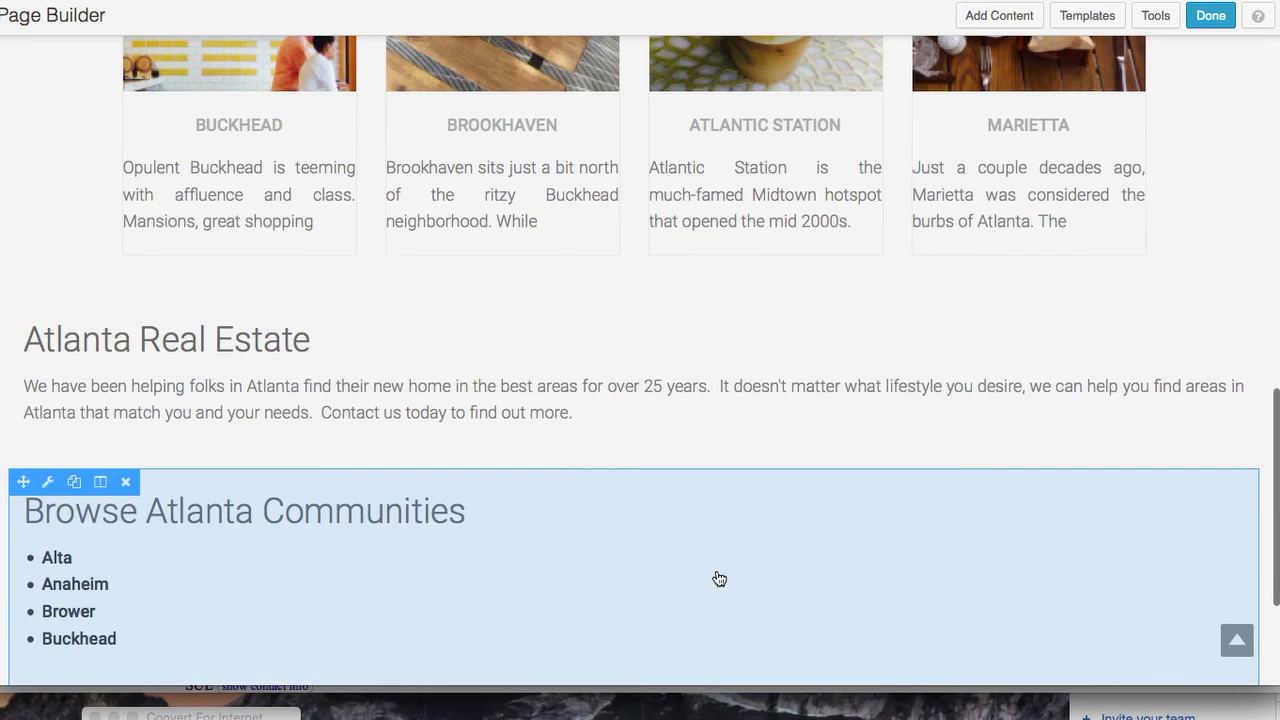
pyautogui.scroll(-1, 735, 511)
pyautogui.scroll(-1, 735, 510)
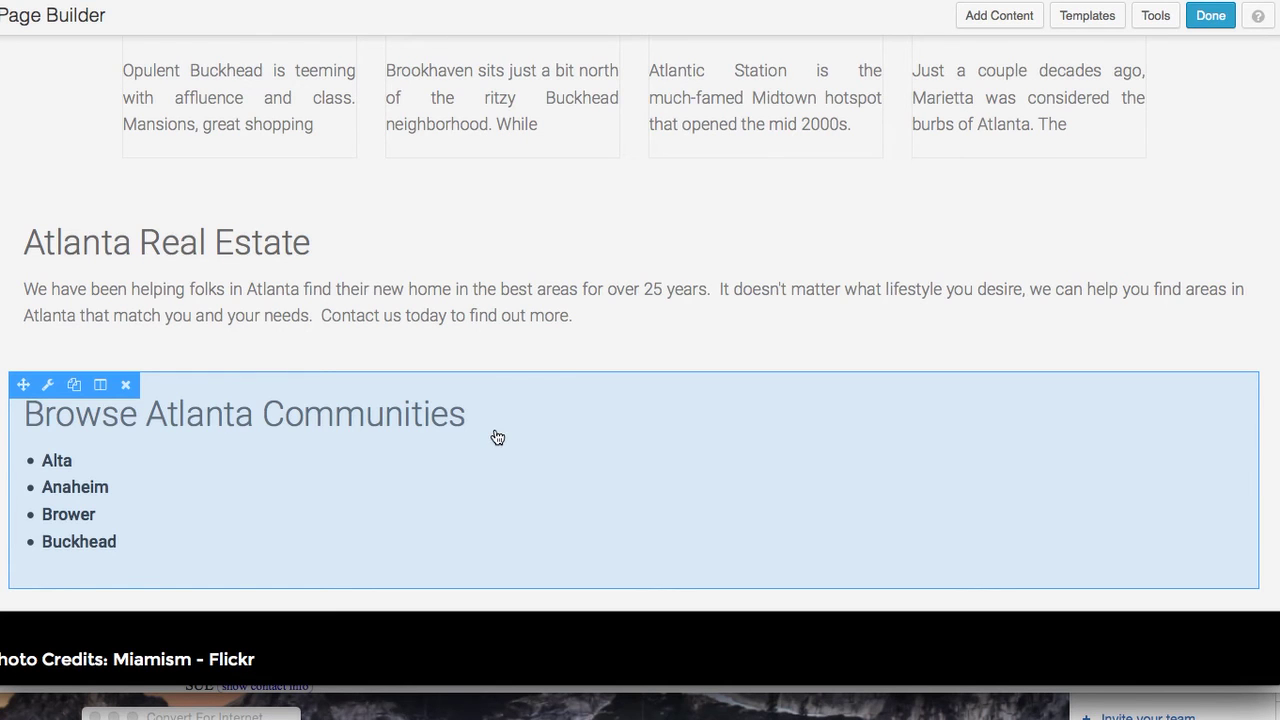
pyautogui.click(297, 486)
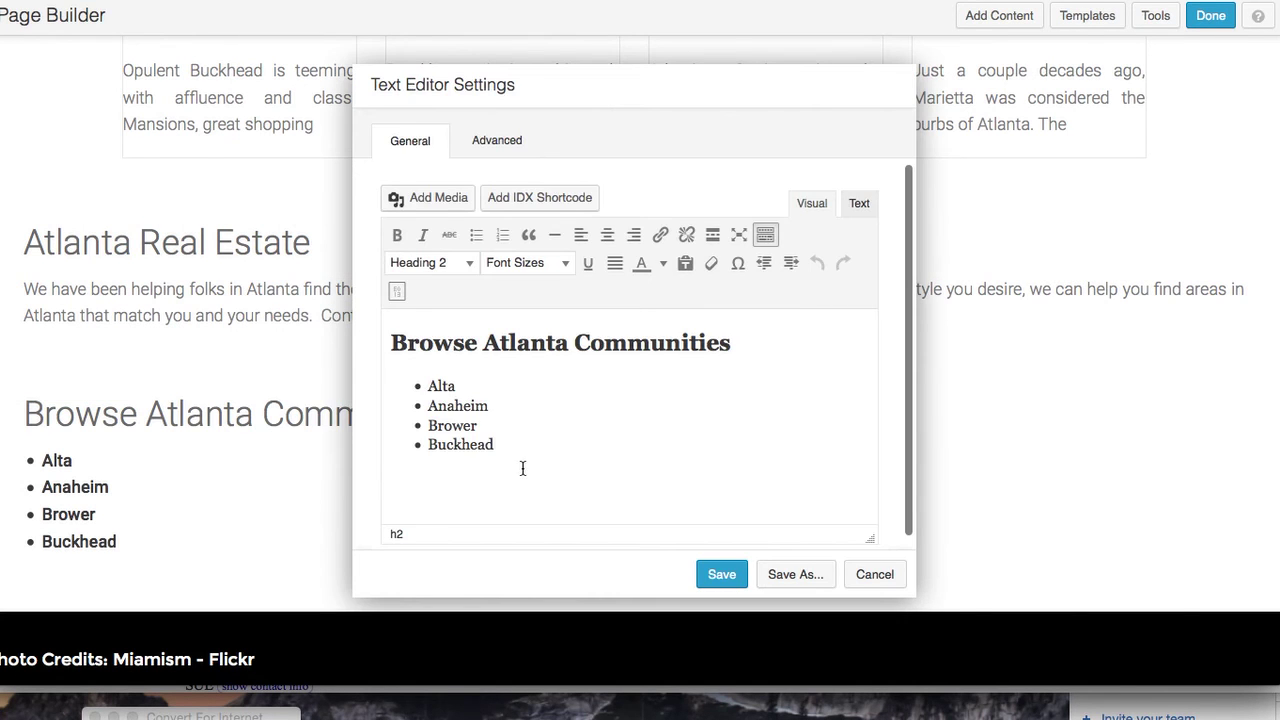
pyautogui.moveTo(495, 445); pyautogui.dragTo(403, 386)
pyautogui.press('super+c')
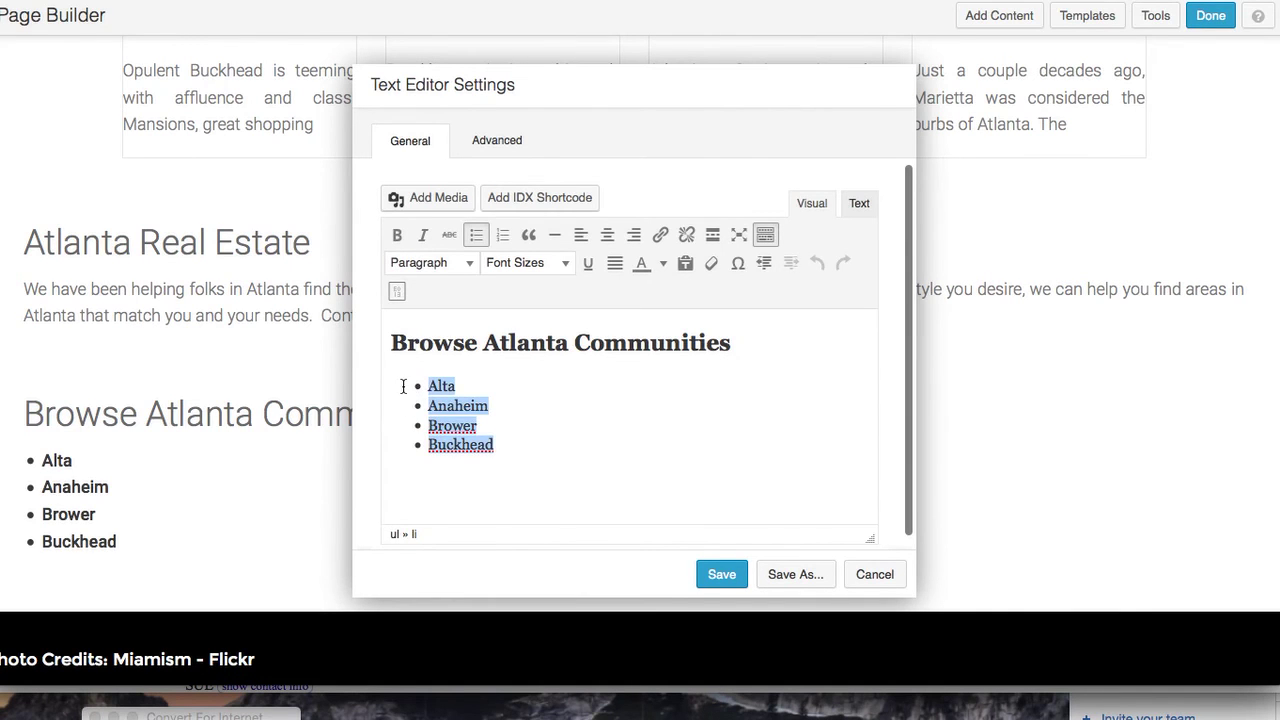
pyautogui.press('BackSpace')
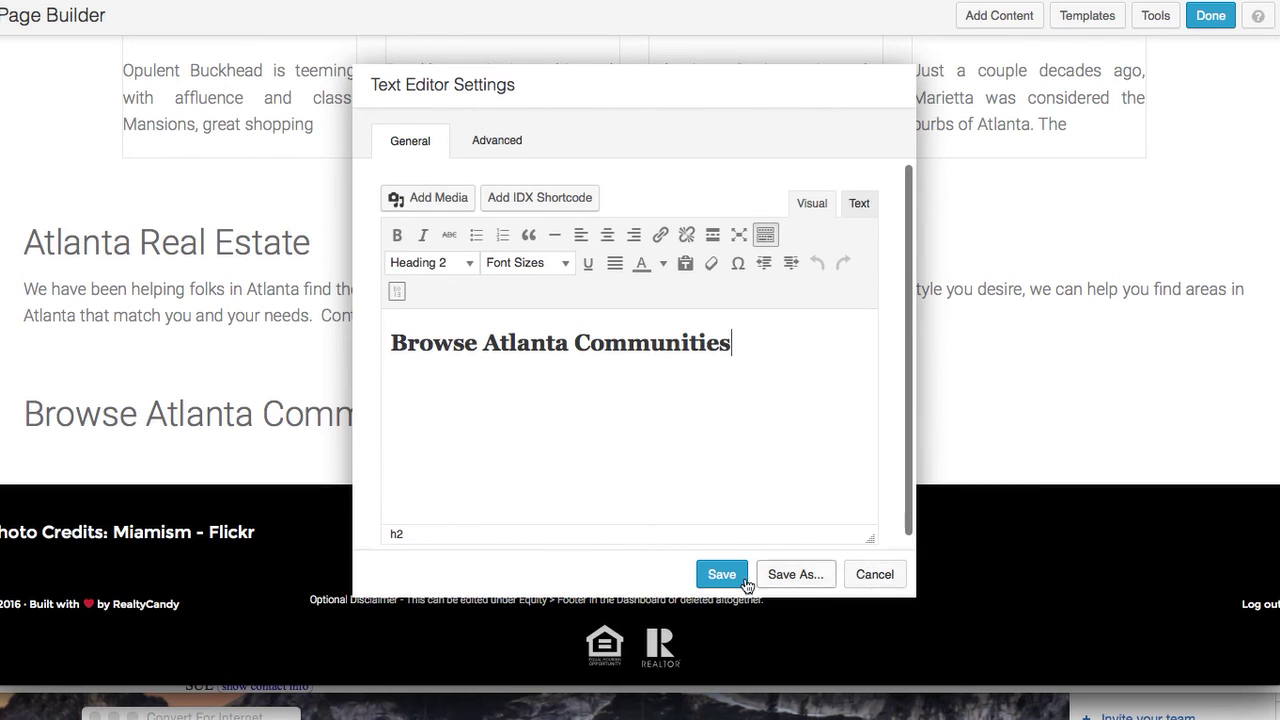
pyautogui.click(720, 572)
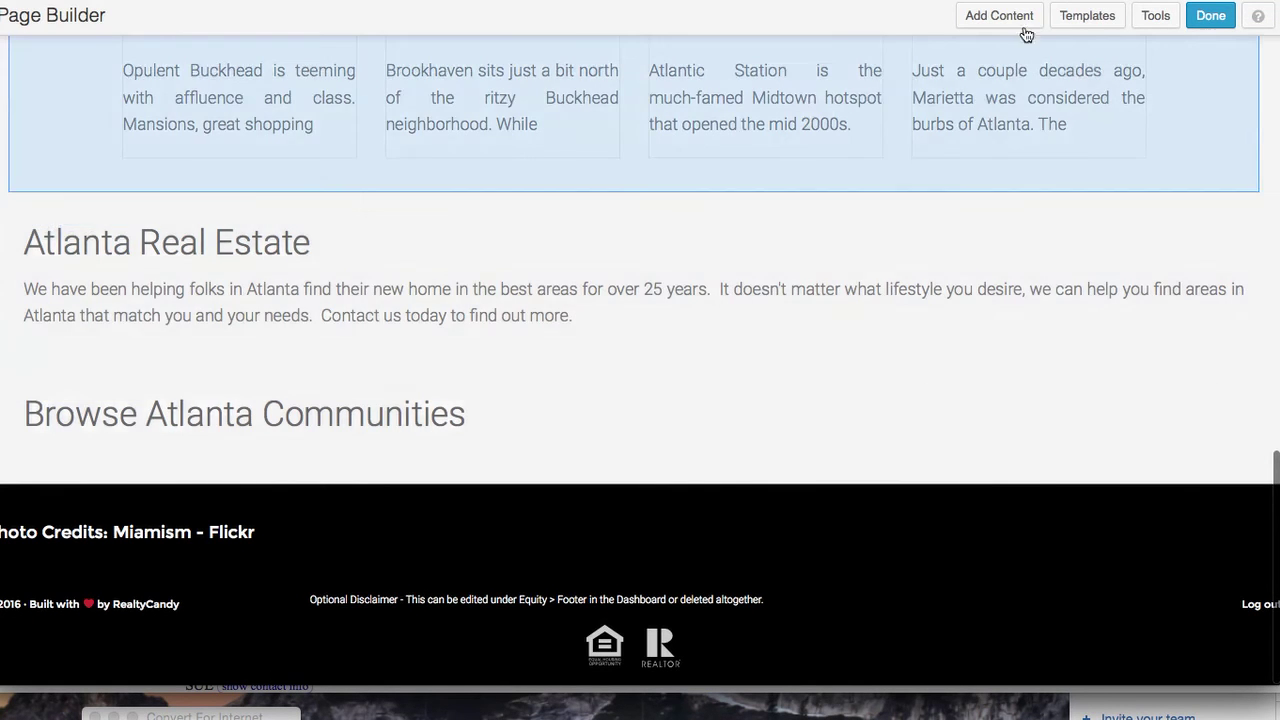
# Add a new Text Editor module below the heading, paste the community bullets, and save
pyautogui.click(1014, 19)
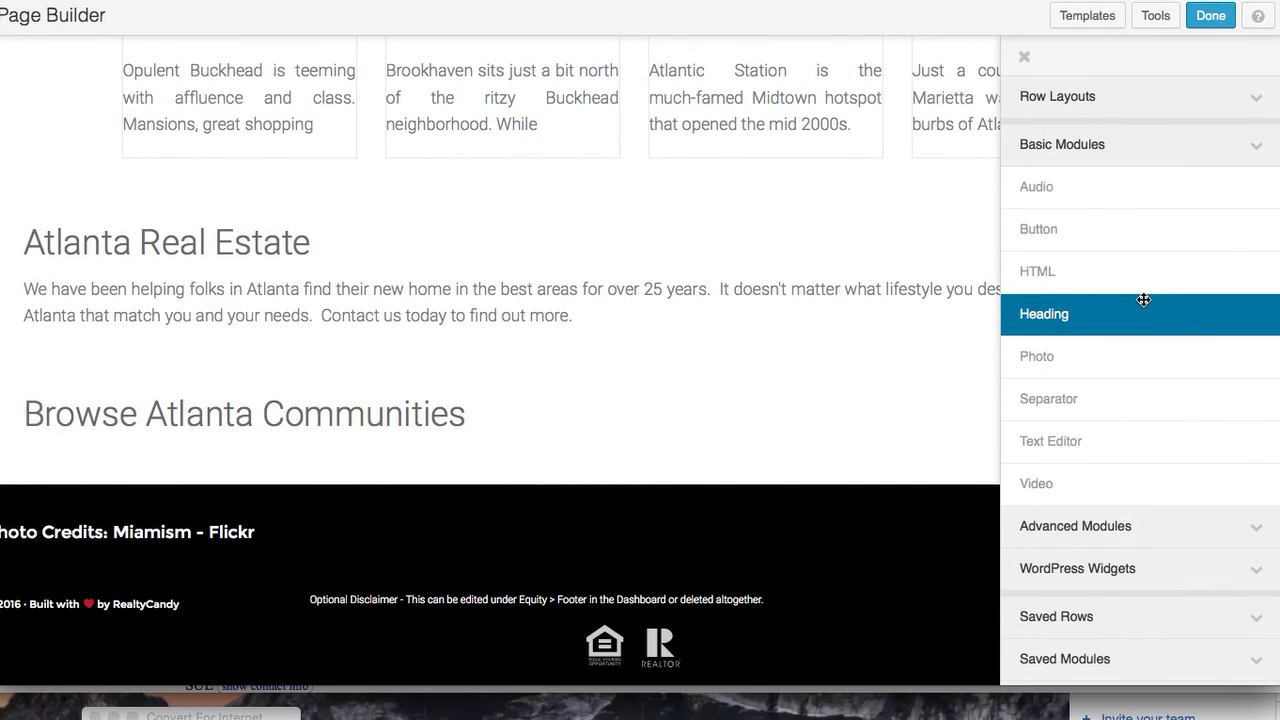
pyautogui.moveTo(1160, 447); pyautogui.dragTo(437, 510)
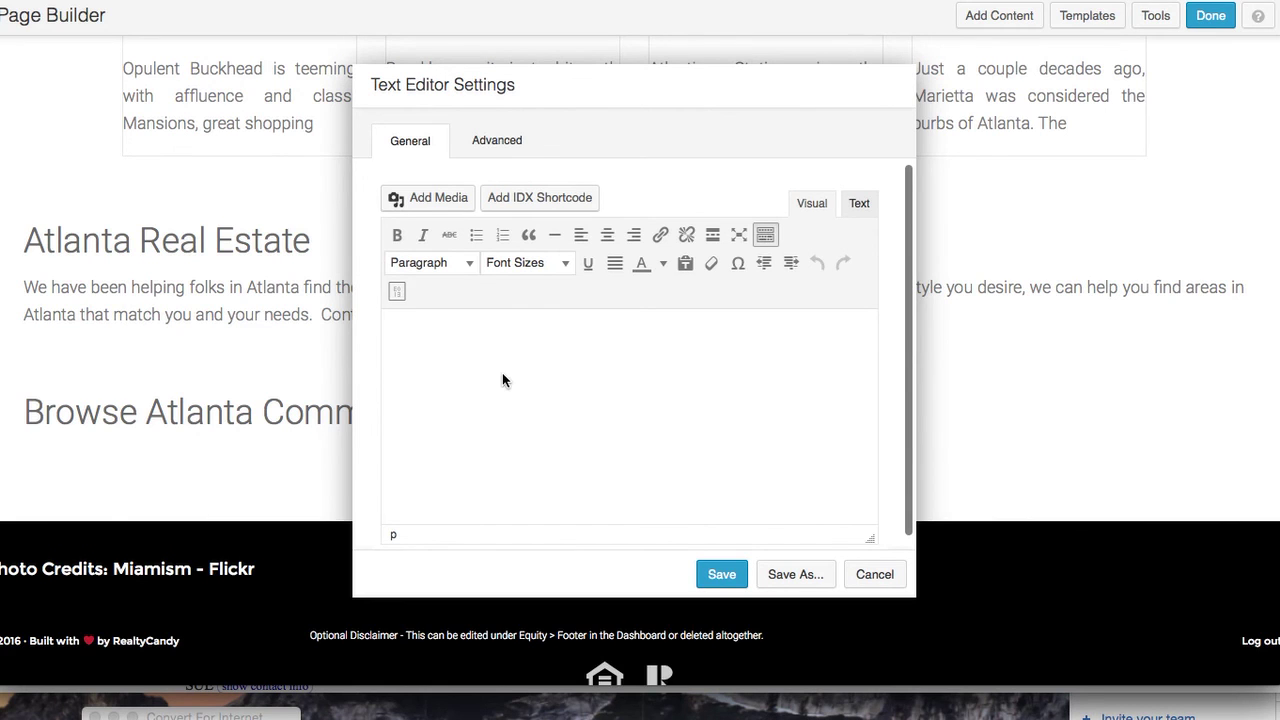
pyautogui.click(502, 377)
pyautogui.press('super+v')
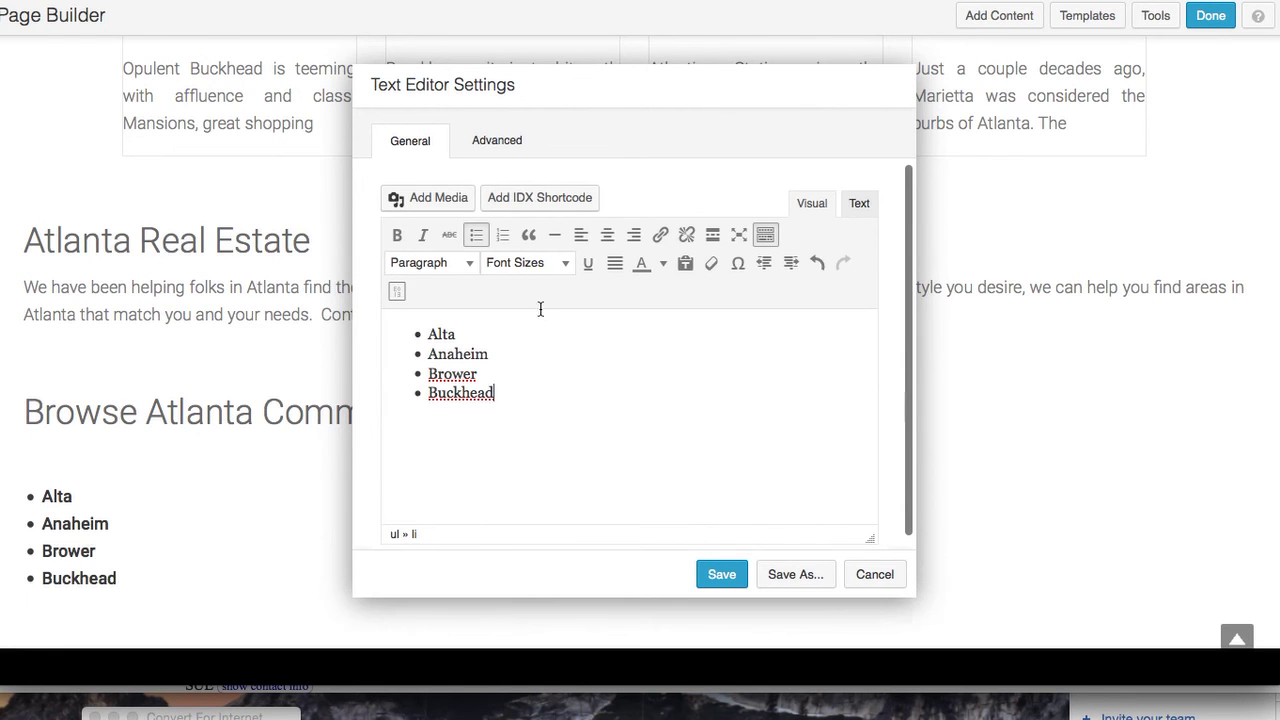
pyautogui.click(722, 574)
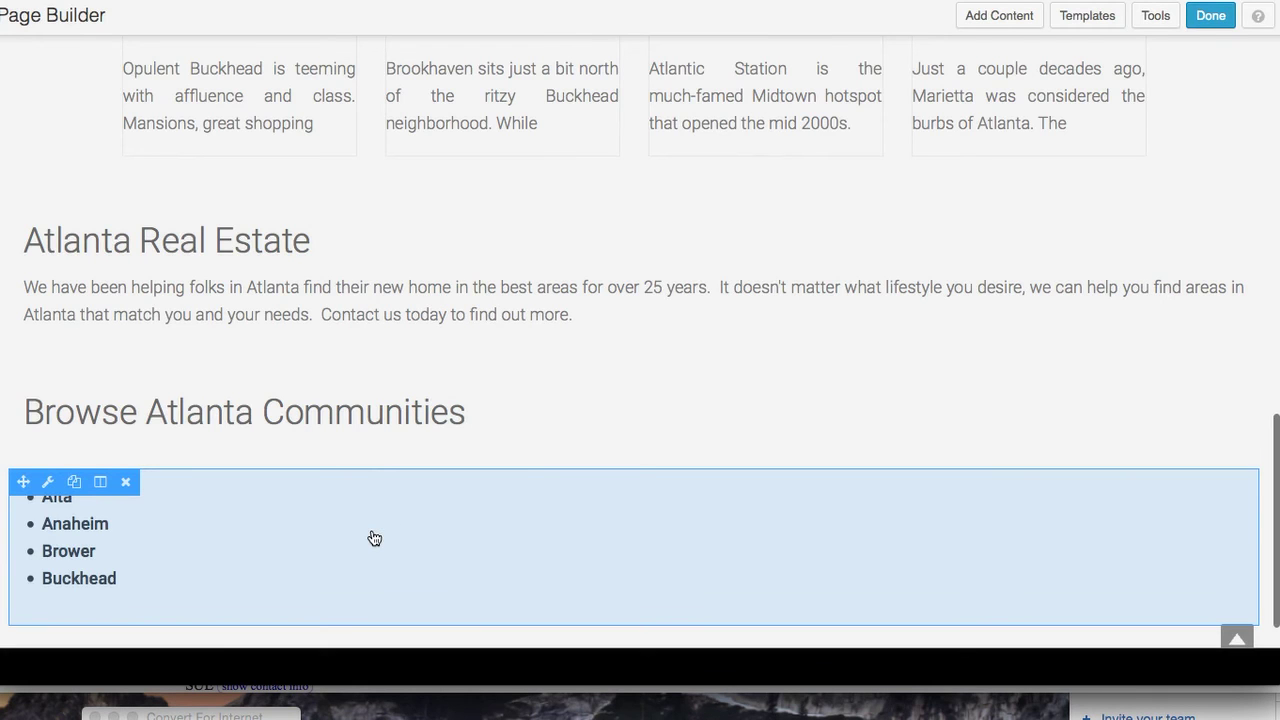
# Duplicate the community list module and position the copy below the Browse Atlanta Communities heading
pyautogui.click(75, 484)
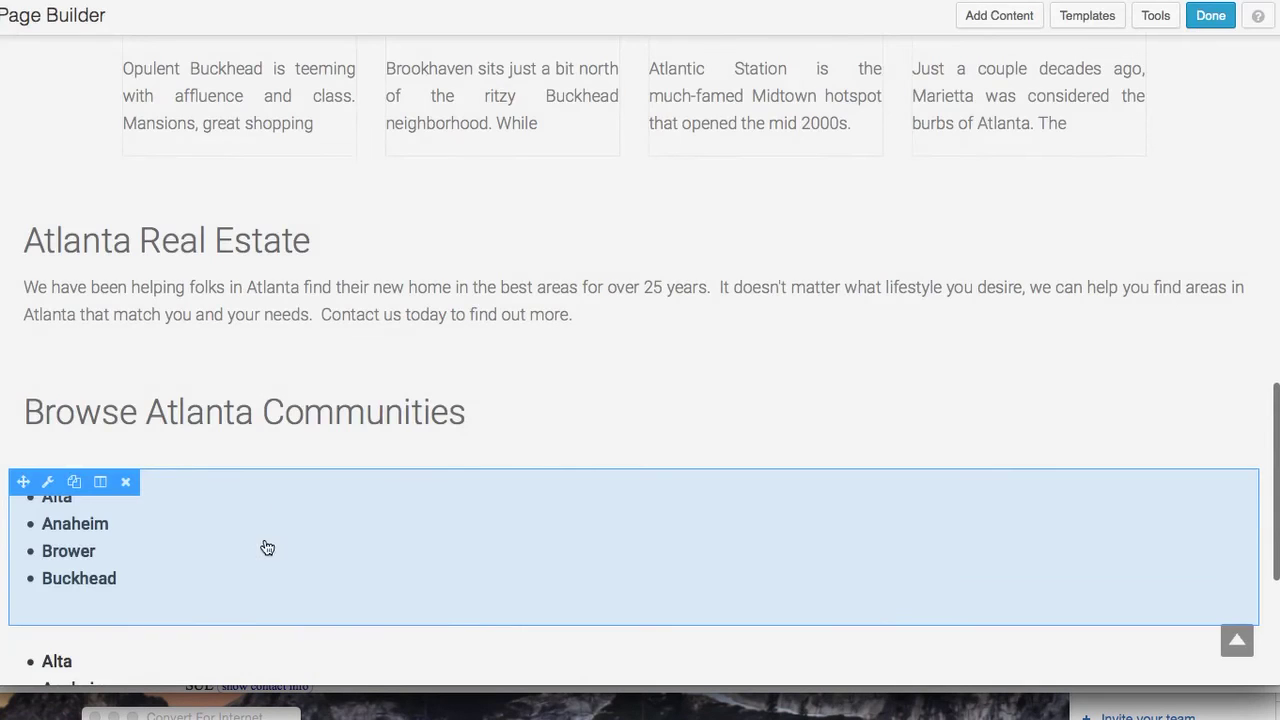
pyautogui.scroll(-2, 265, 560)
pyautogui.moveTo(203, 597); pyautogui.dragTo(297, 503)
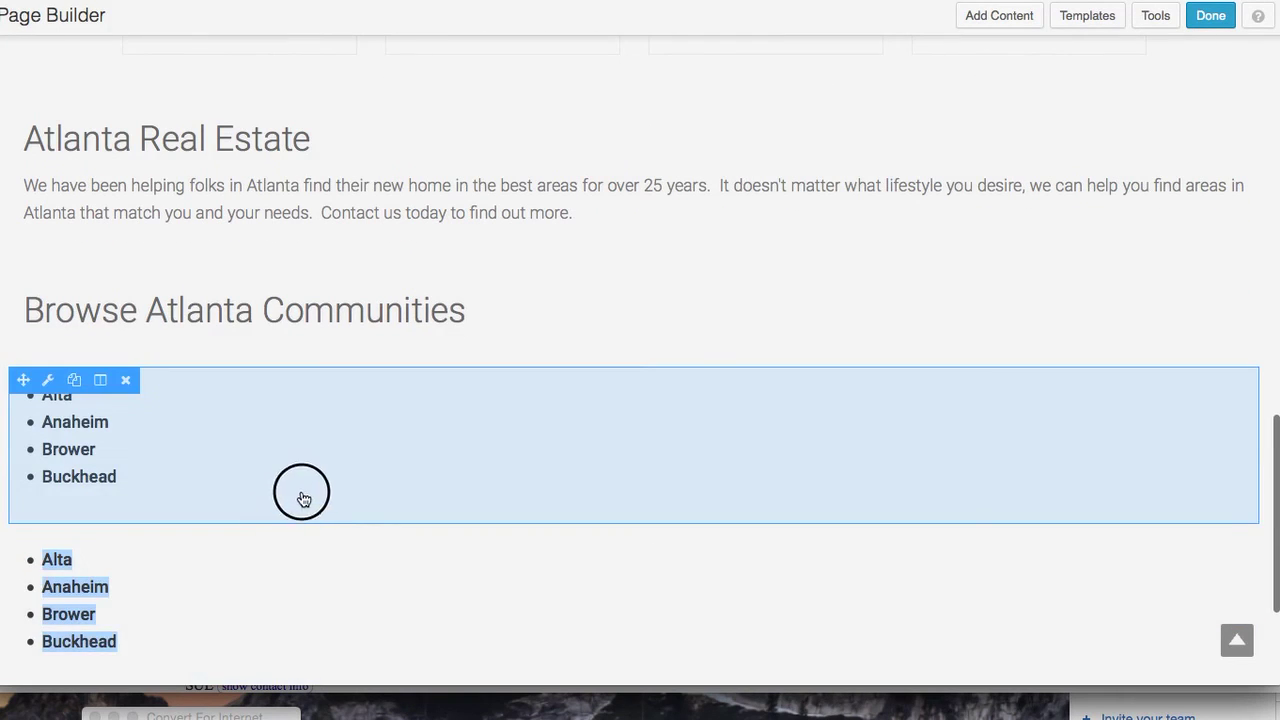
pyautogui.click(297, 490)
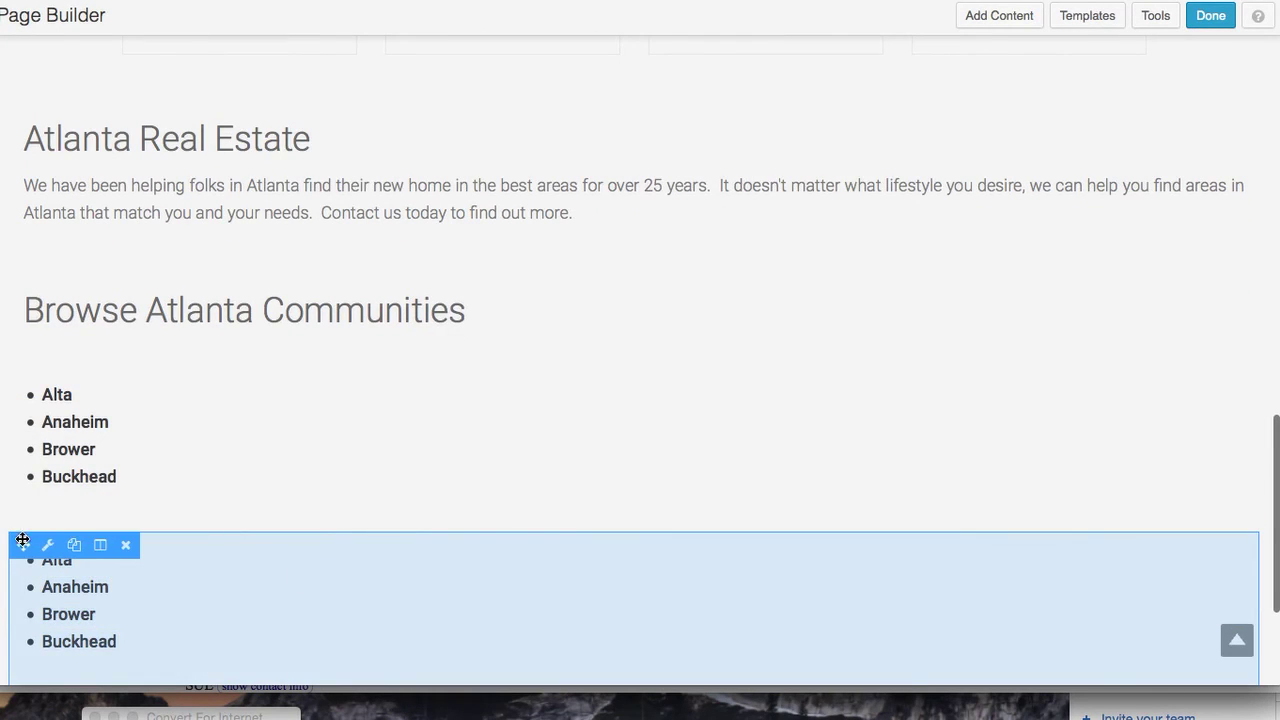
pyautogui.moveTo(26, 538); pyautogui.dragTo(583, 577)
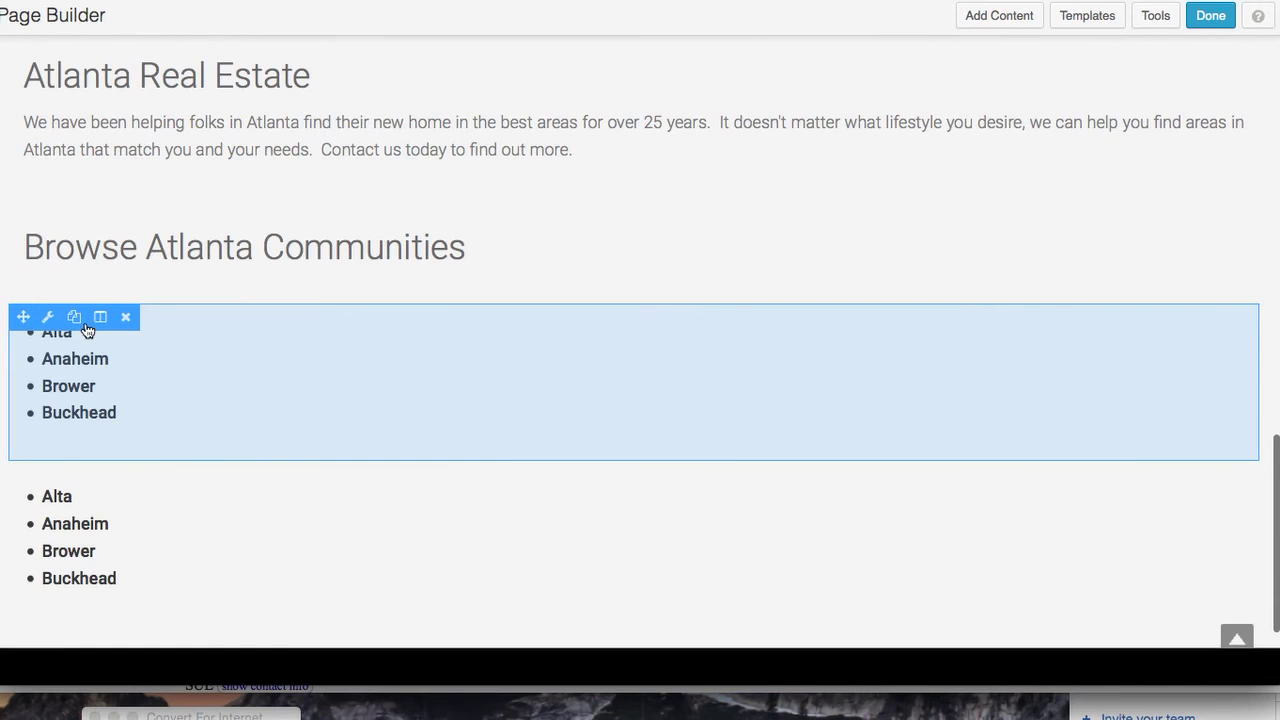
# Inspect the upper list module's Advanced settings, then cancel without changes
pyautogui.click(47, 317)
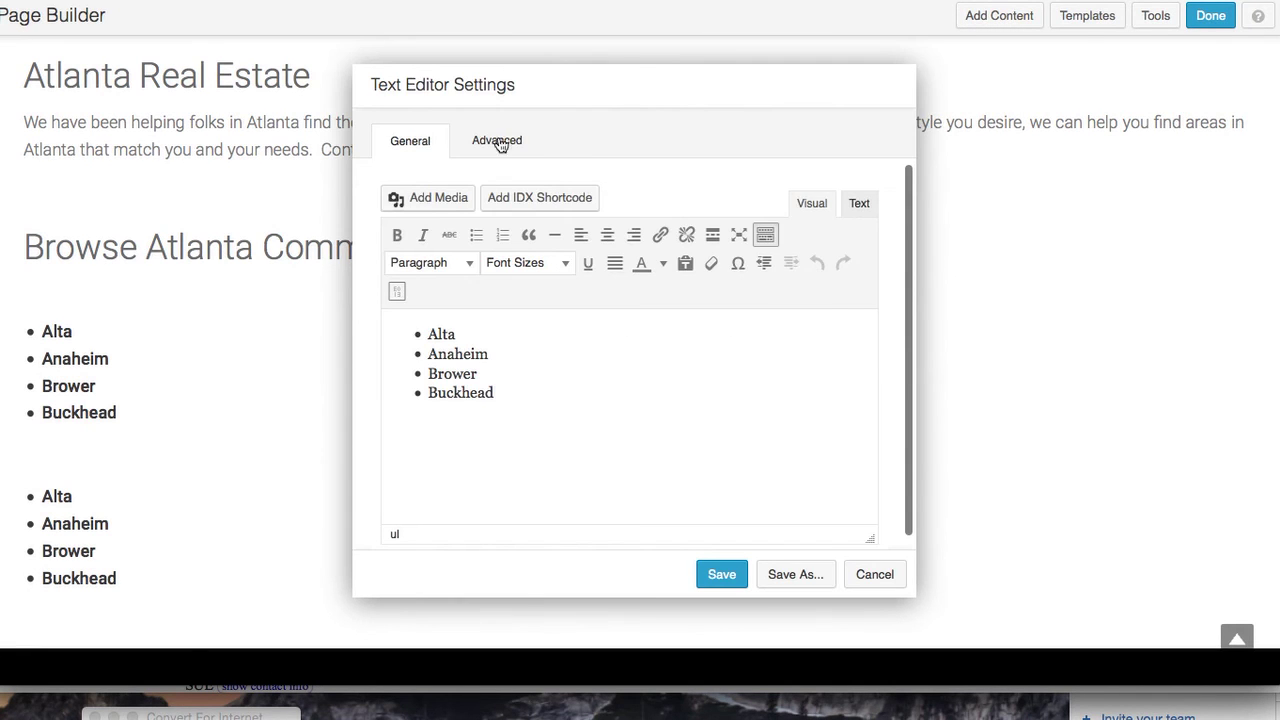
pyautogui.click(500, 142)
pyautogui.scroll(-3, 549, 420)
pyautogui.scroll(3, 549, 420)
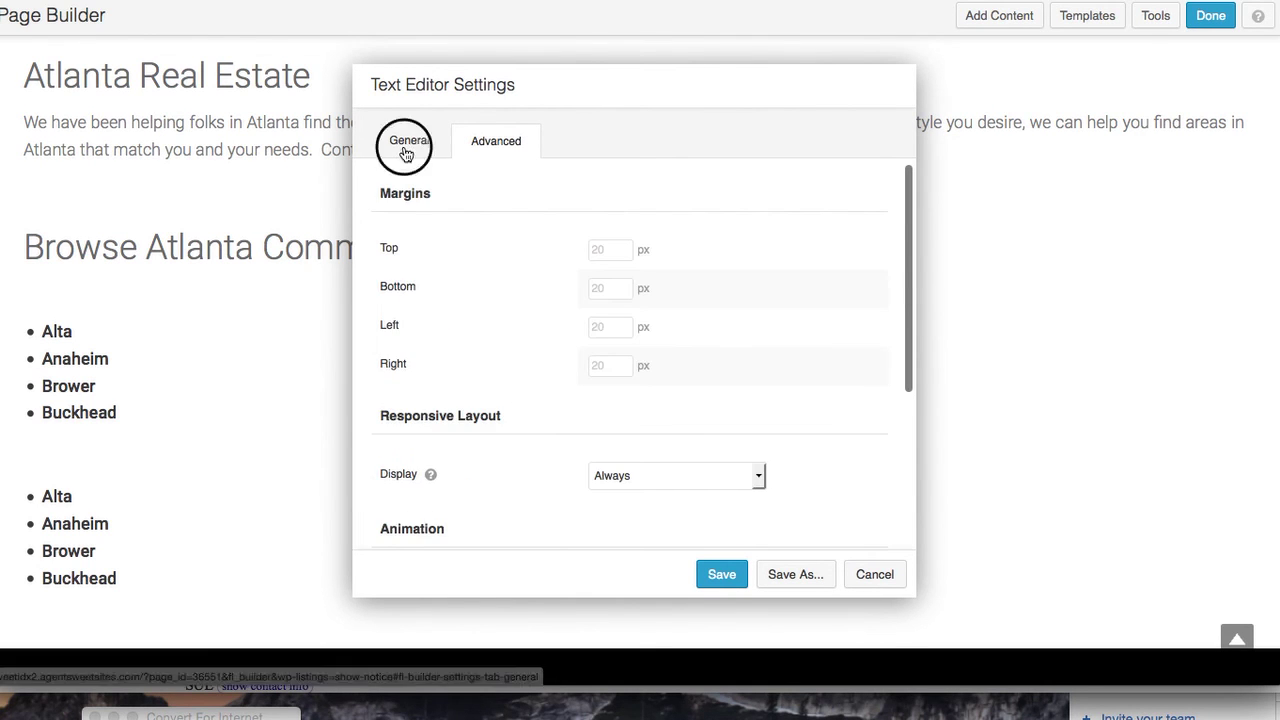
pyautogui.click(408, 145)
pyautogui.click(874, 576)
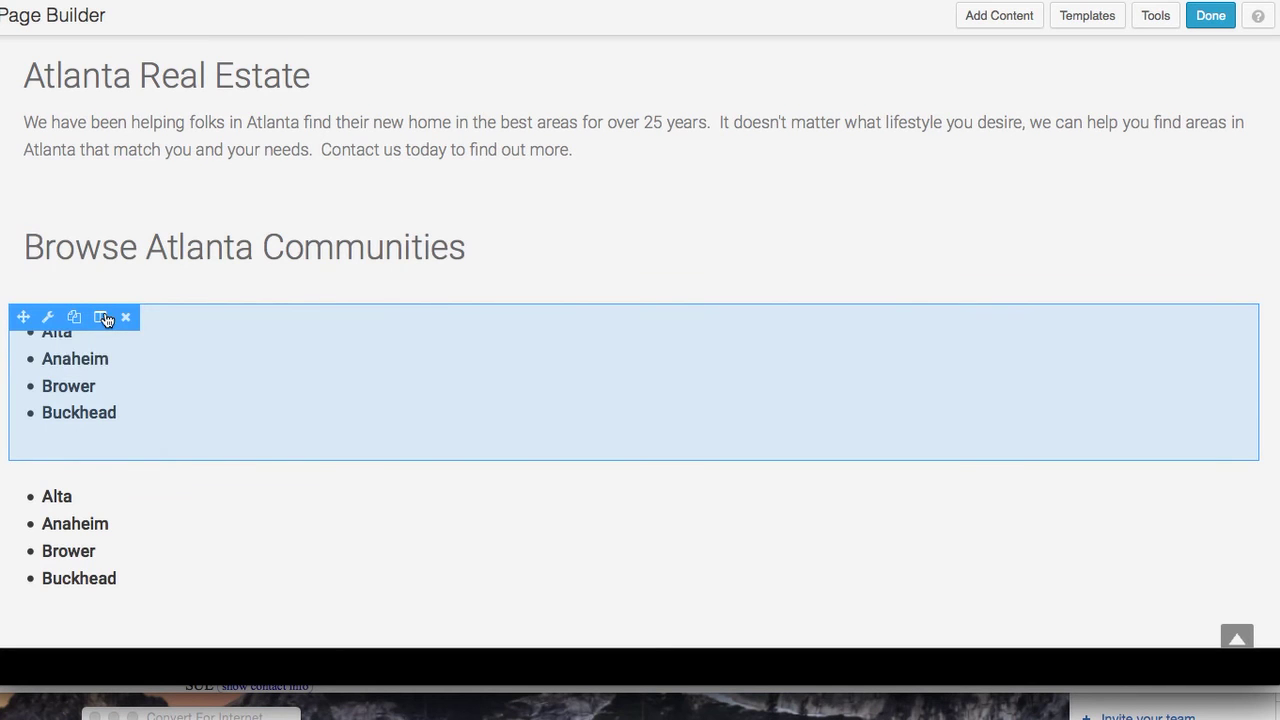
# Review the list column's Column Settings without changes, then insert a new column after it
pyautogui.click(104, 317)
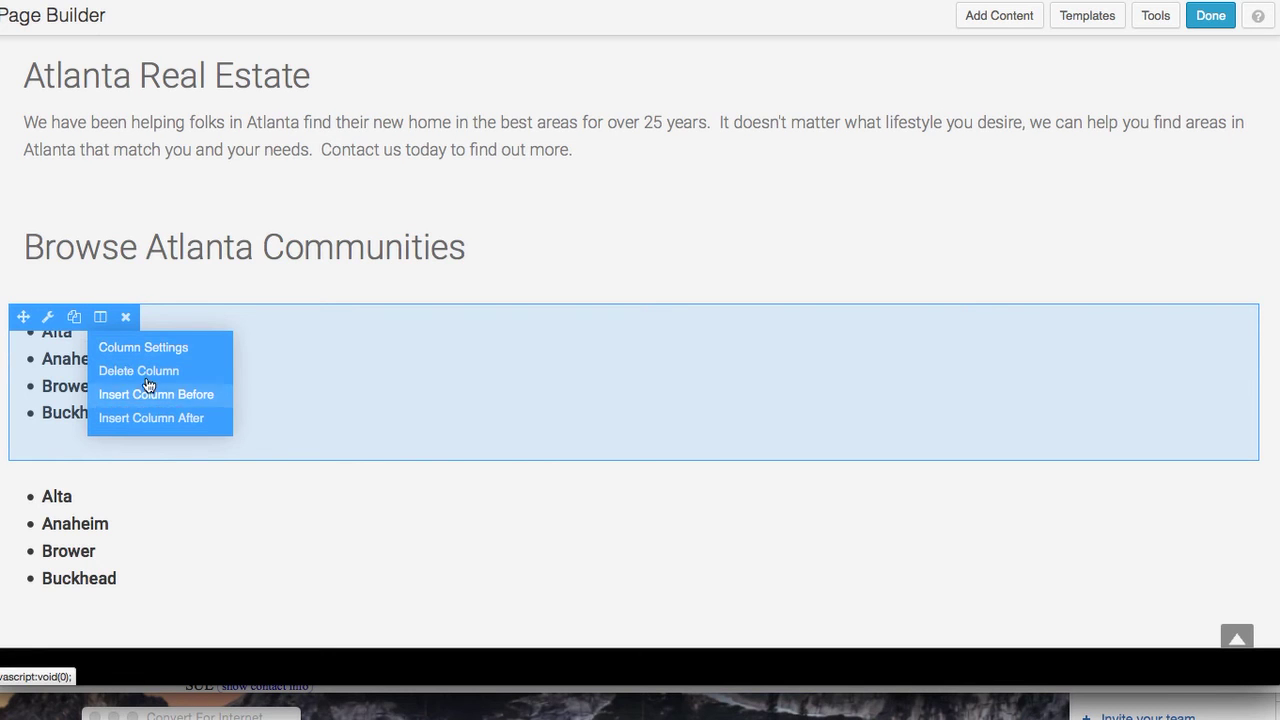
pyautogui.click(138, 345)
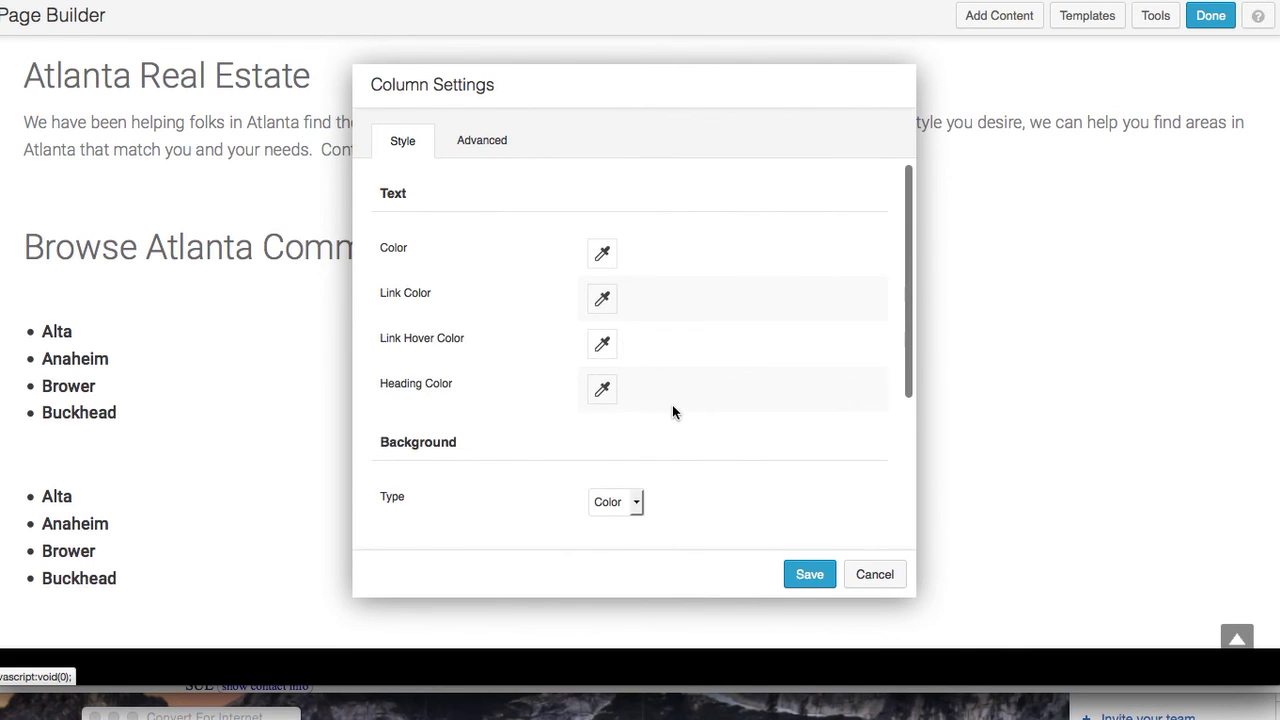
pyautogui.scroll(-5, 672, 404)
pyautogui.scroll(5, 672, 408)
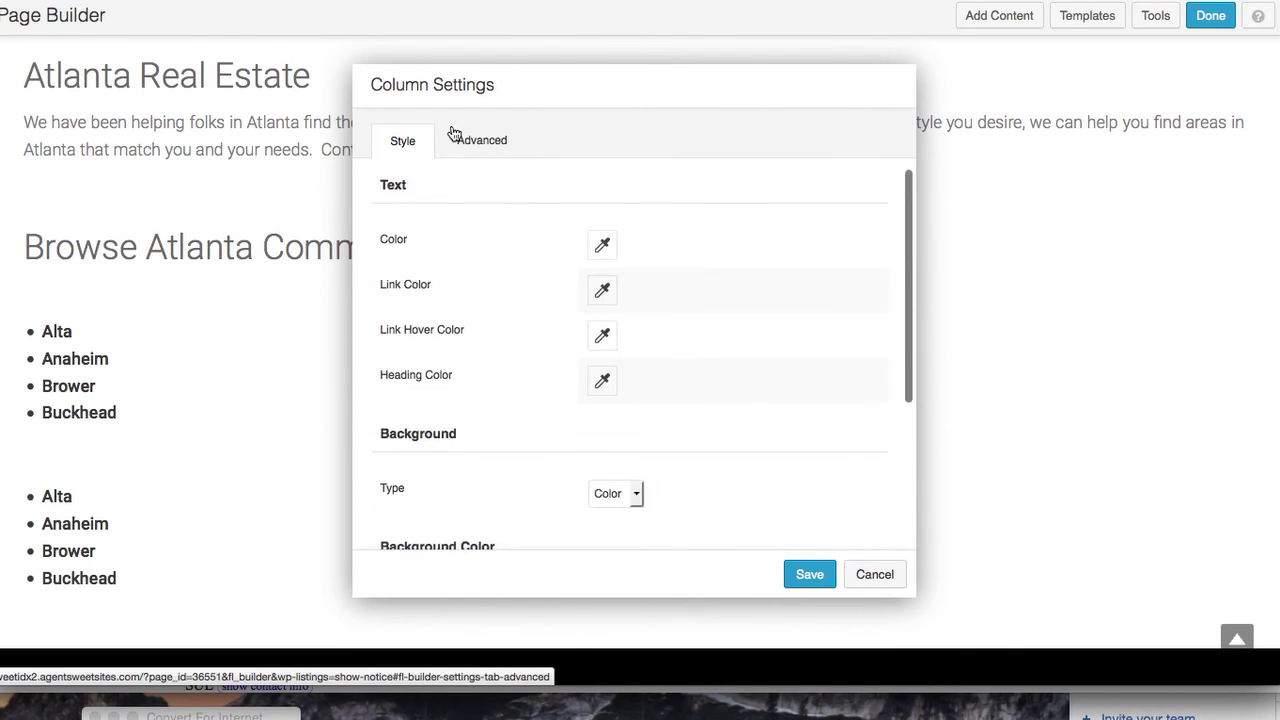
pyautogui.click(484, 141)
pyautogui.scroll(-5, 524, 323)
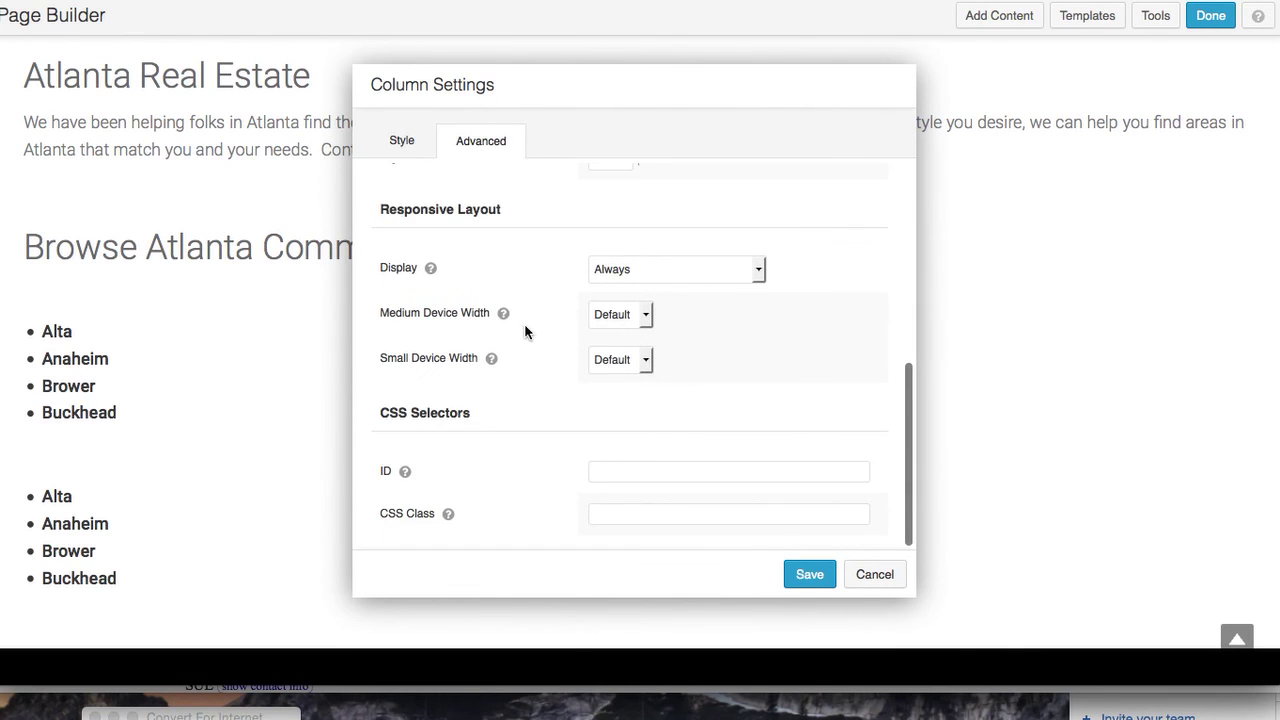
pyautogui.scroll(5, 524, 323)
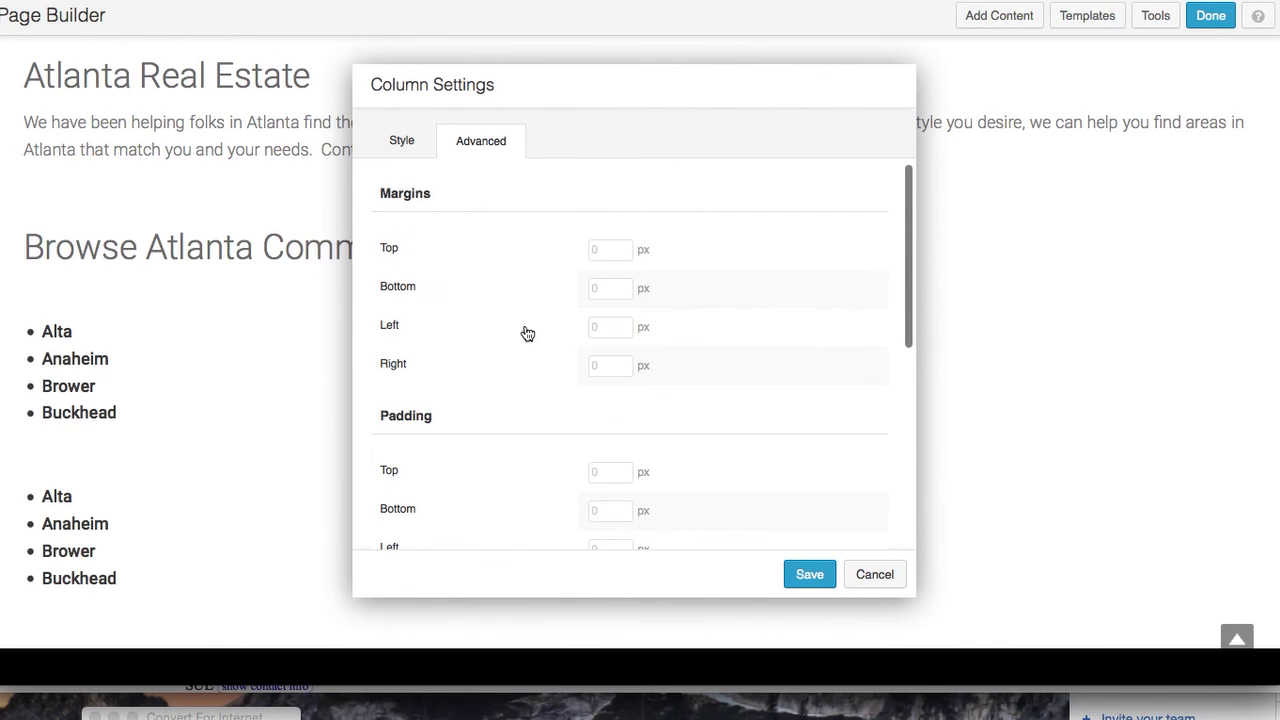
pyautogui.click(874, 574)
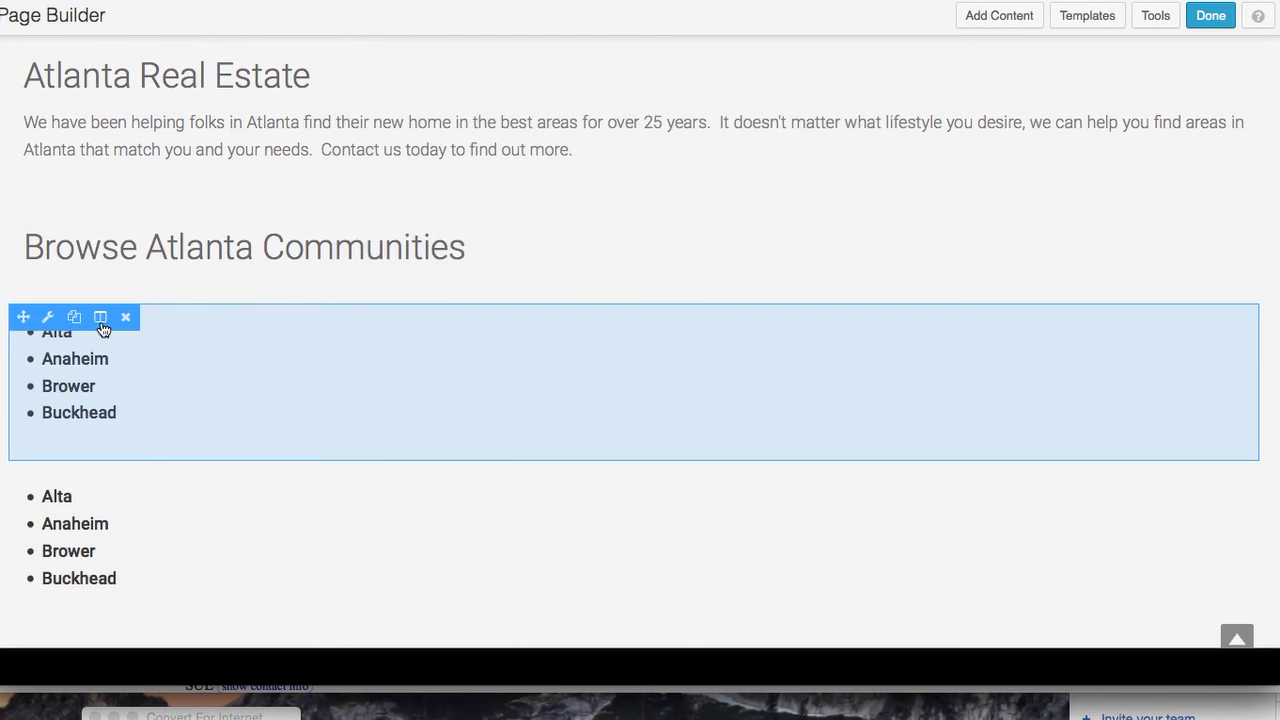
pyautogui.click(100, 320)
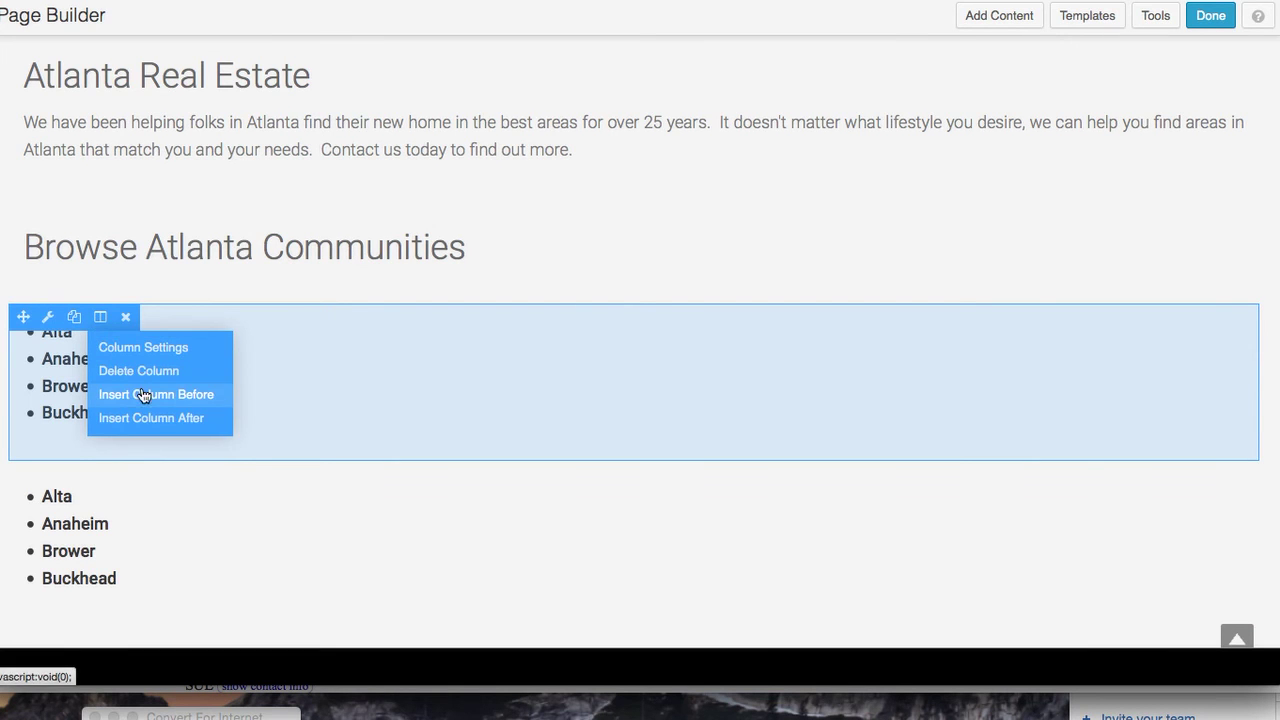
pyautogui.click(151, 417)
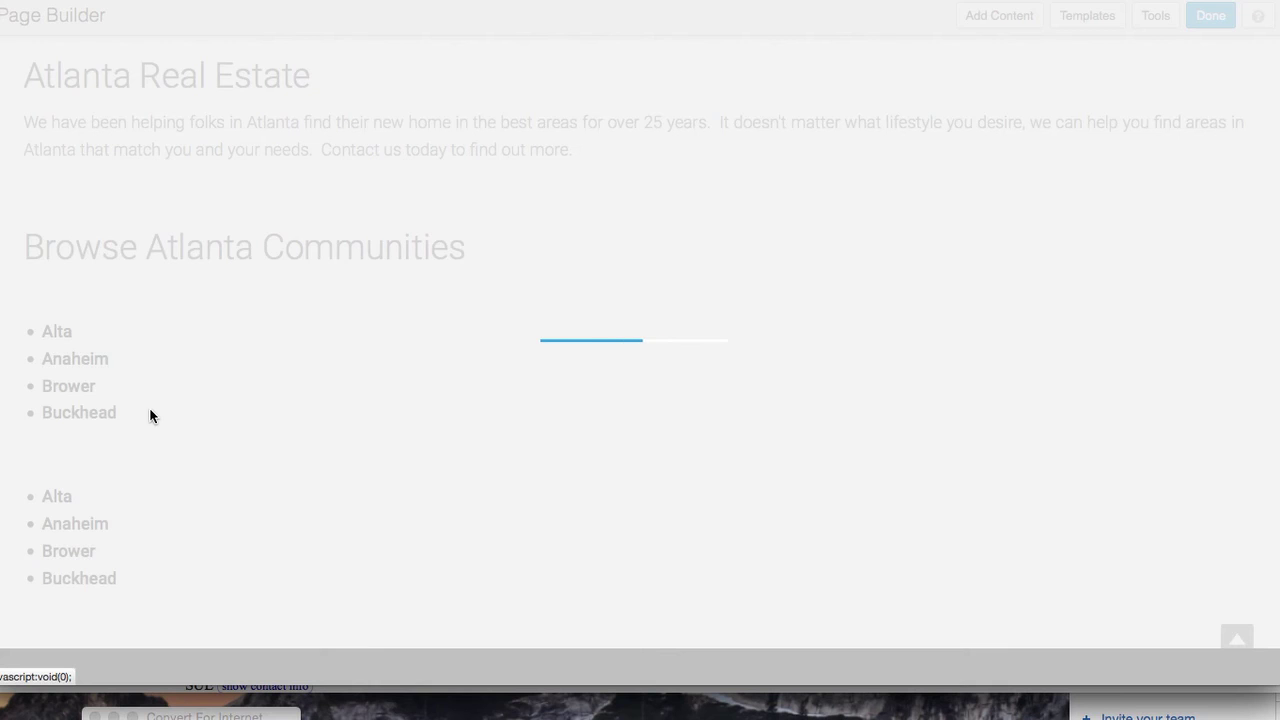
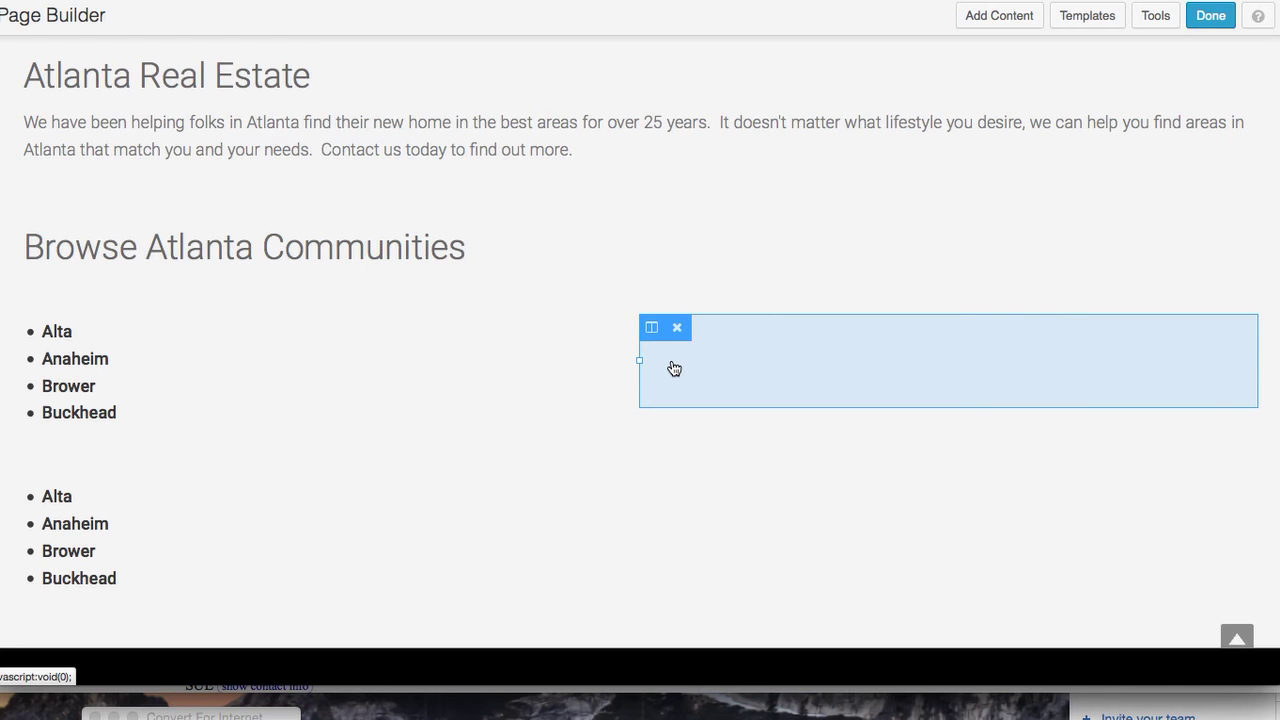
# Insert two more columns after the list column and reset widths so the row has four equal columns
pyautogui.click(652, 328)
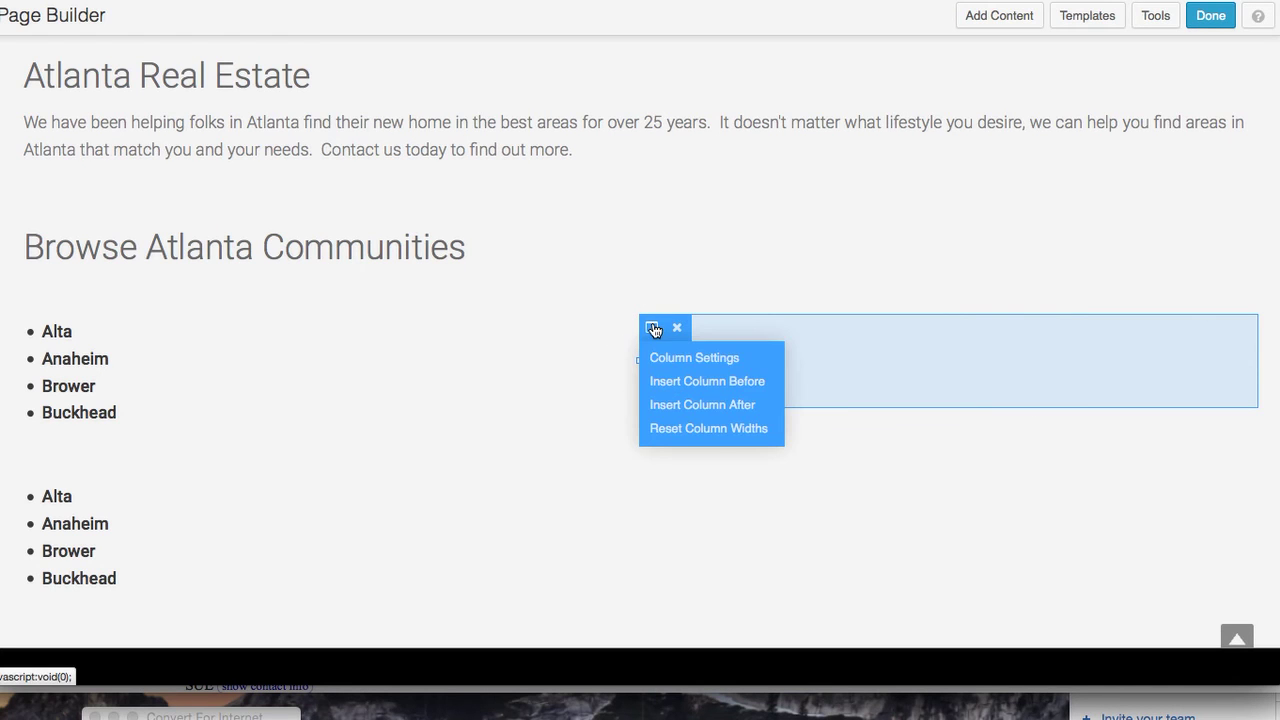
pyautogui.click(680, 403)
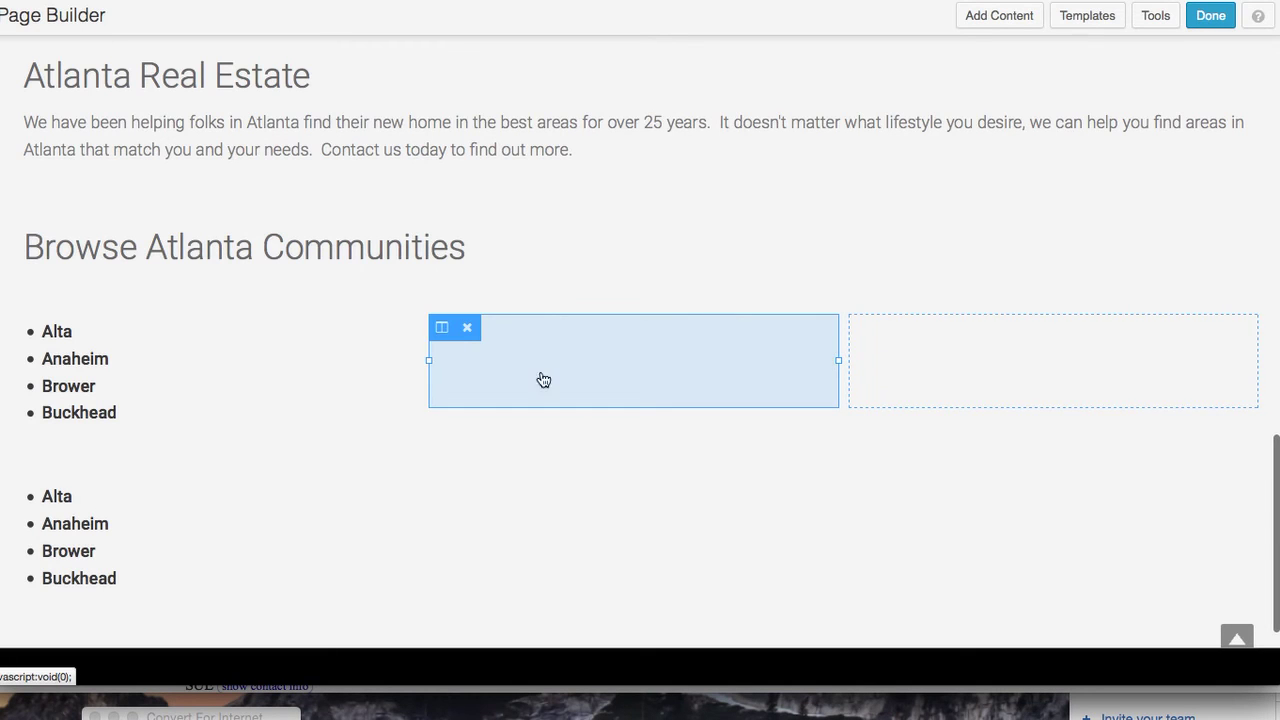
pyautogui.click(441, 329)
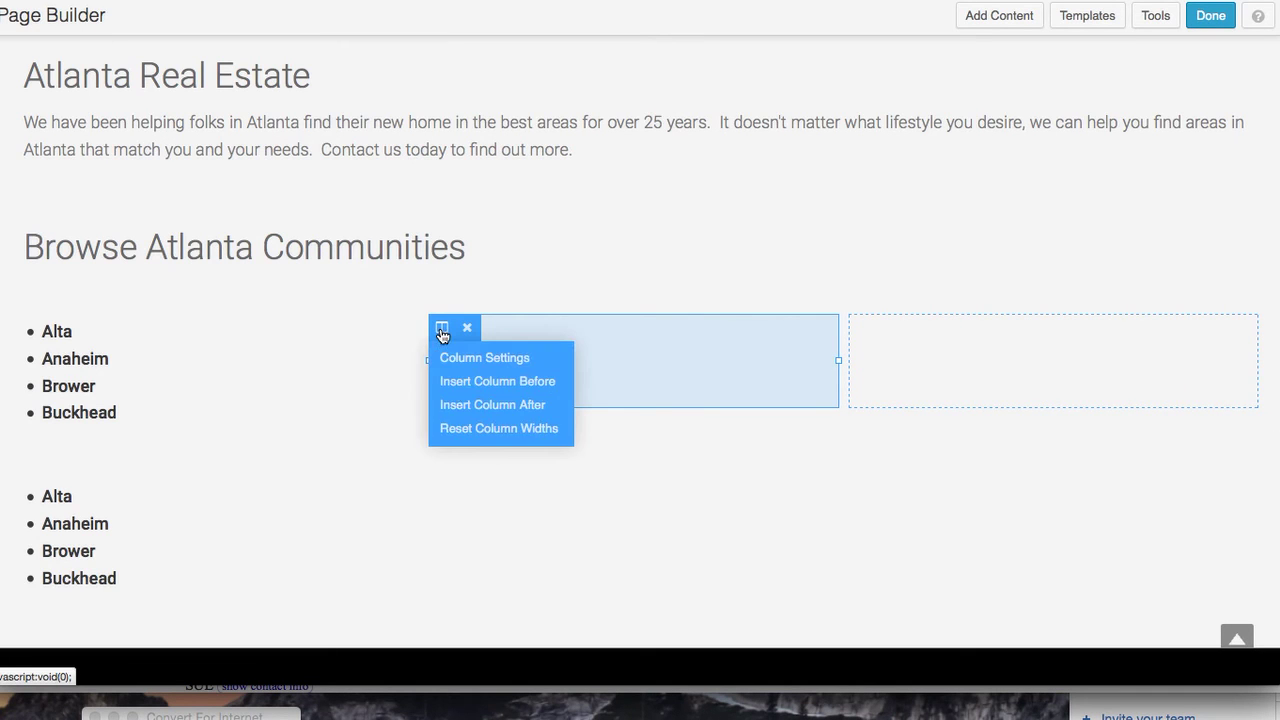
pyautogui.click(470, 429)
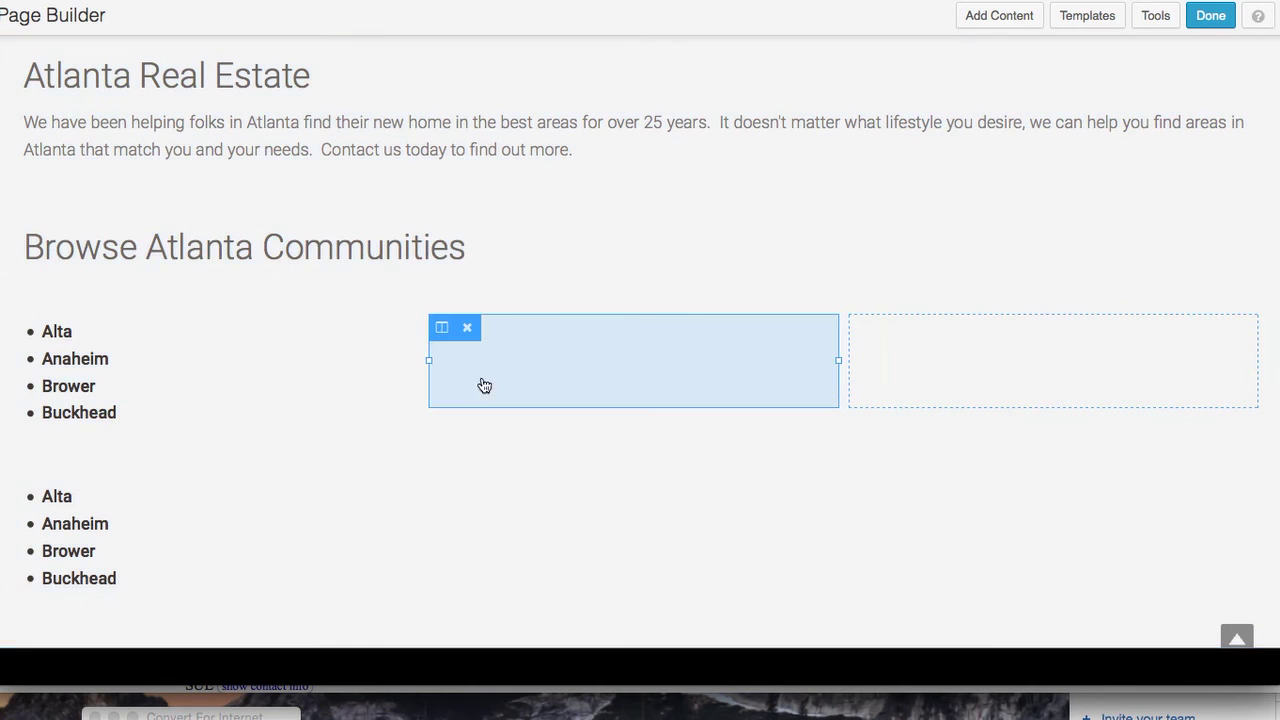
pyautogui.click(442, 331)
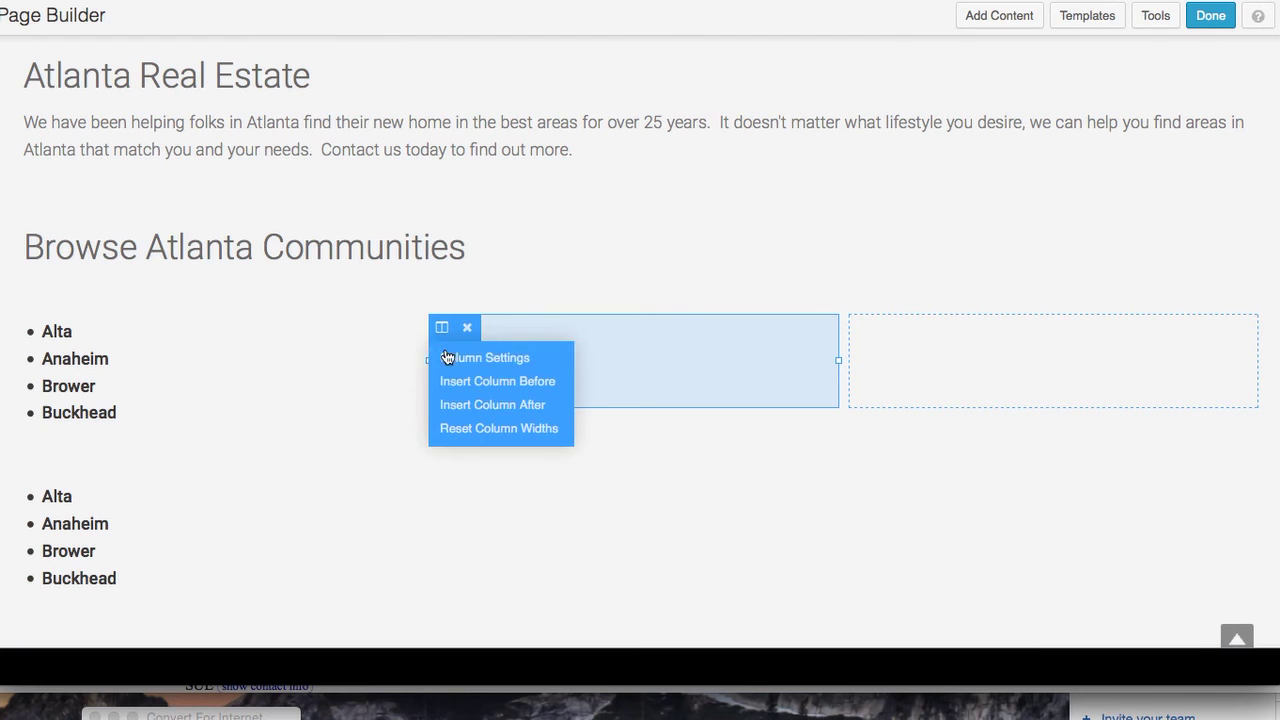
pyautogui.click(467, 415)
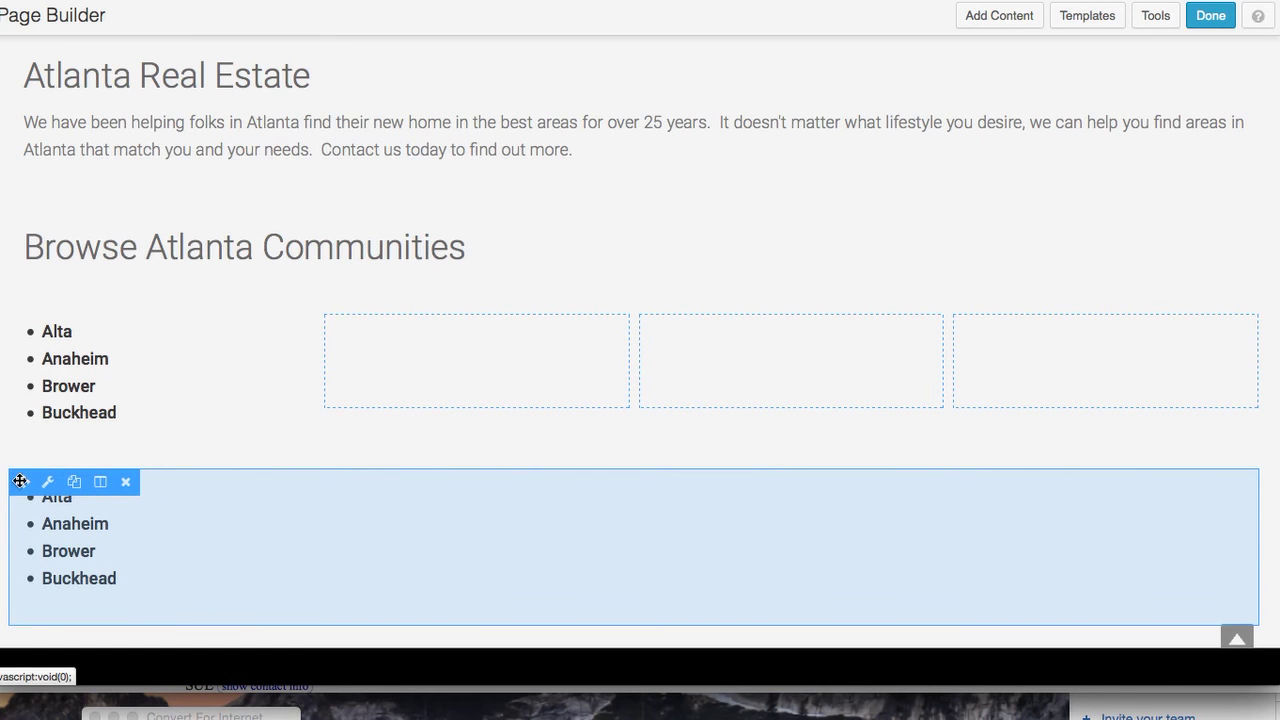
# Fill columns two, three and four with copies of the Alta–Buckhead community list
pyautogui.scroll(-3, 22, 485)
pyautogui.moveTo(28, 314); pyautogui.dragTo(406, 210)
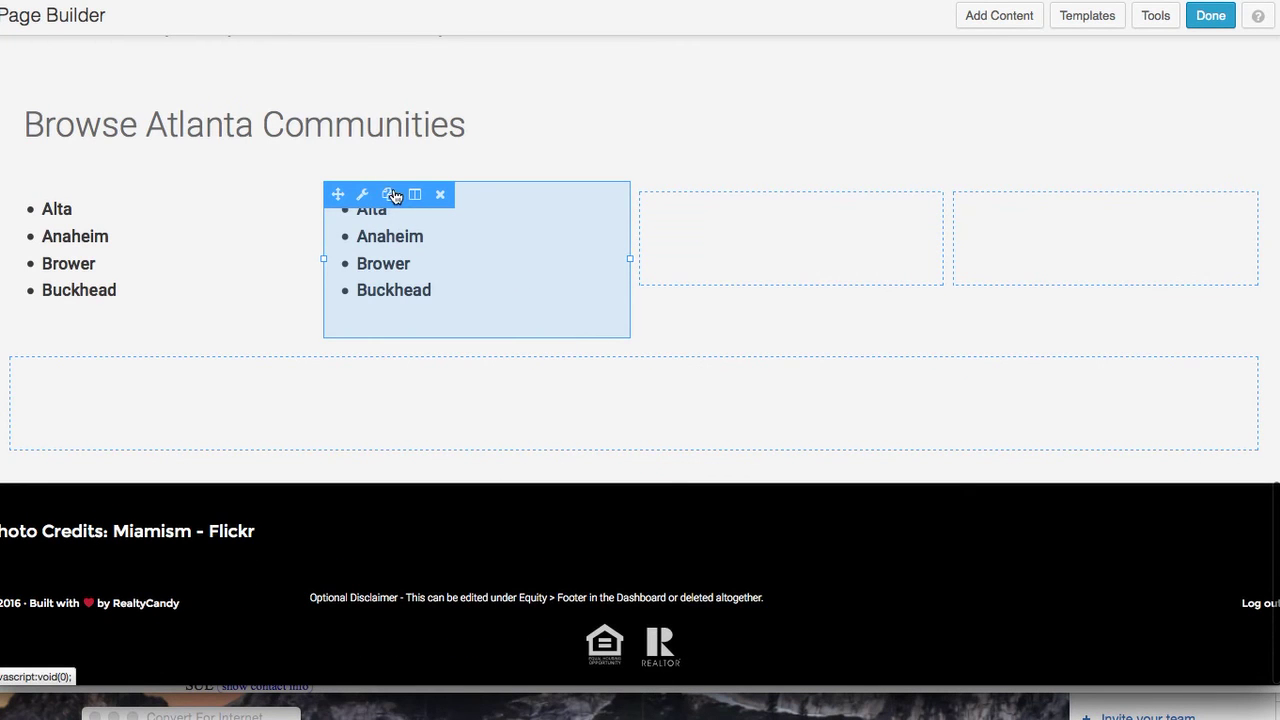
pyautogui.click(389, 194)
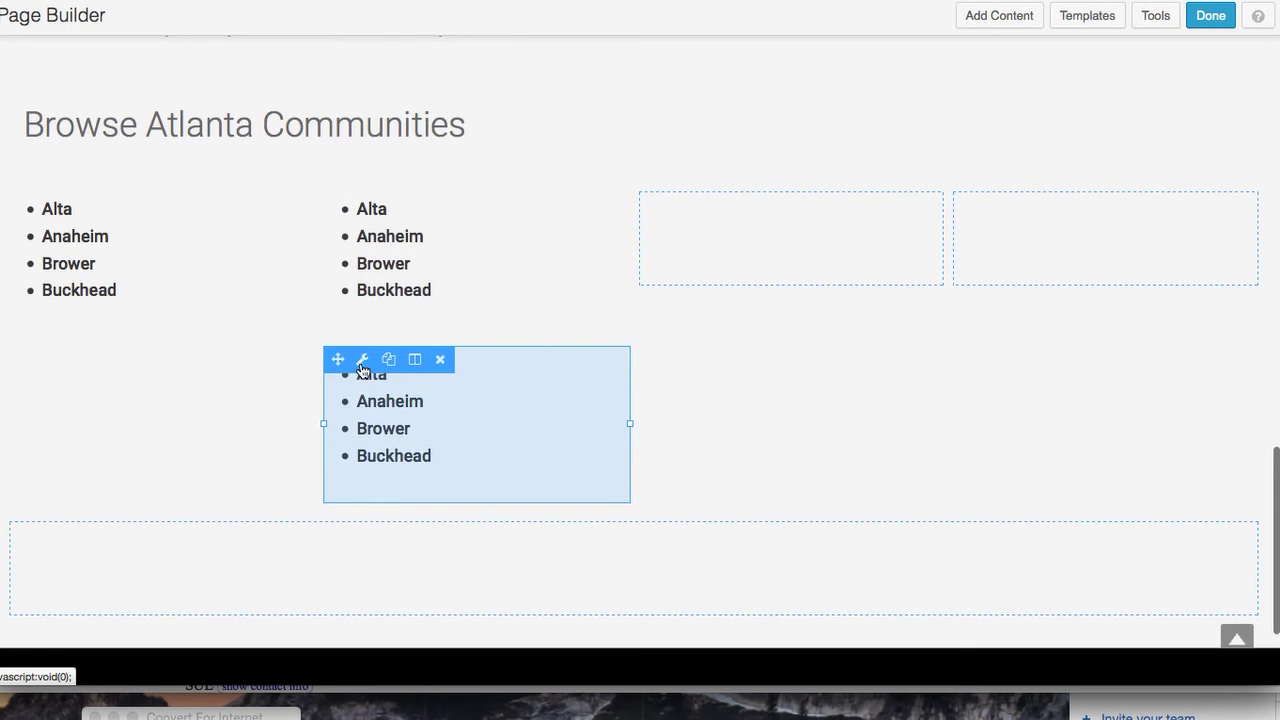
pyautogui.moveTo(338, 359); pyautogui.dragTo(708, 228)
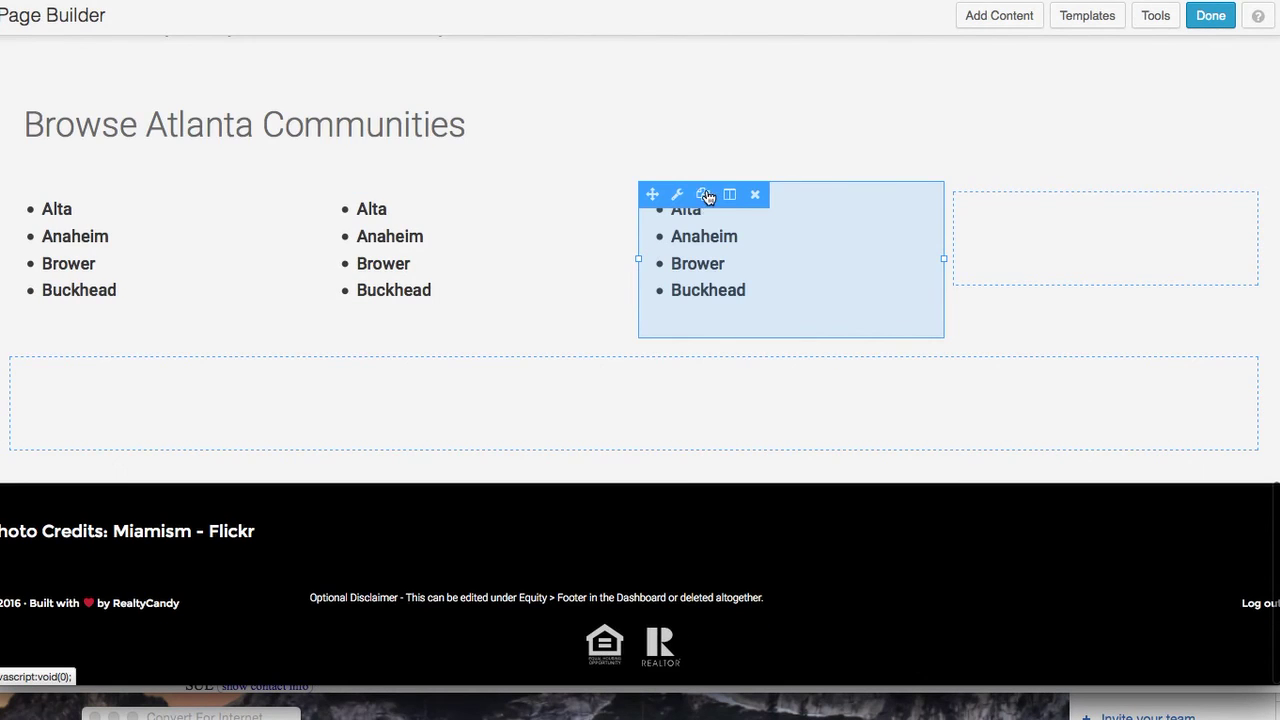
pyautogui.click(705, 194)
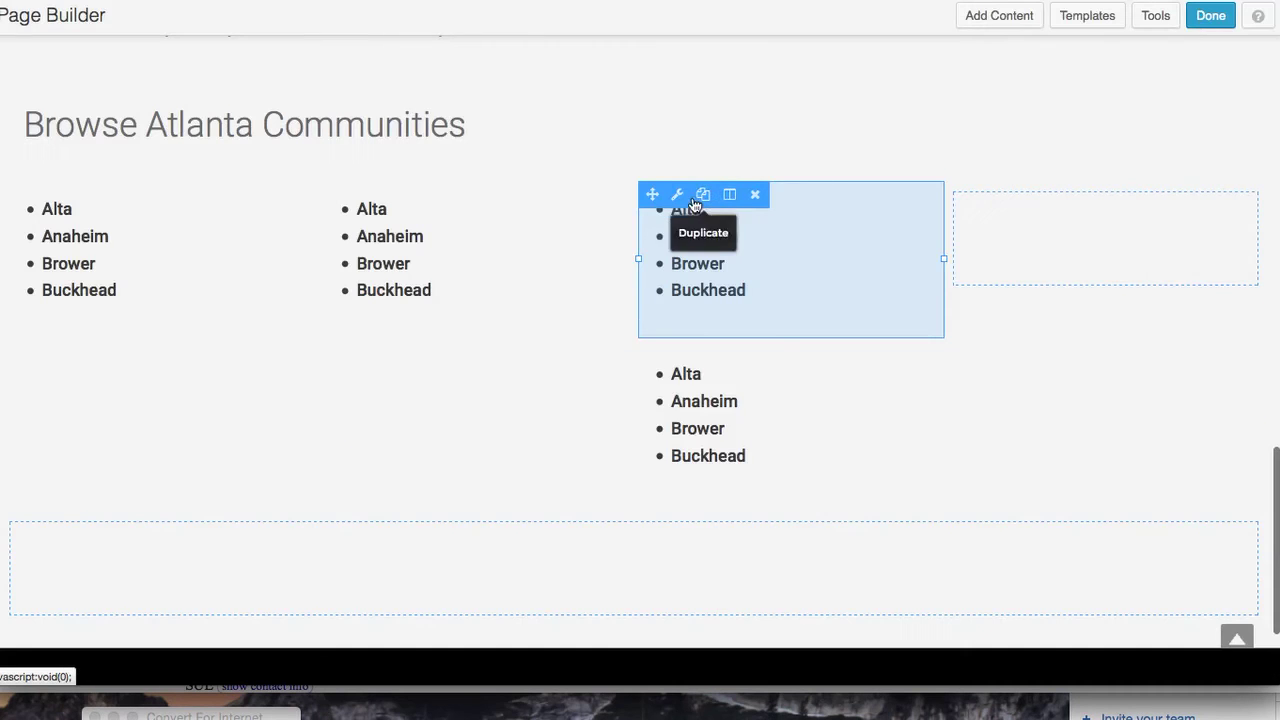
pyautogui.moveTo(650, 358); pyautogui.dragTo(1020, 214)
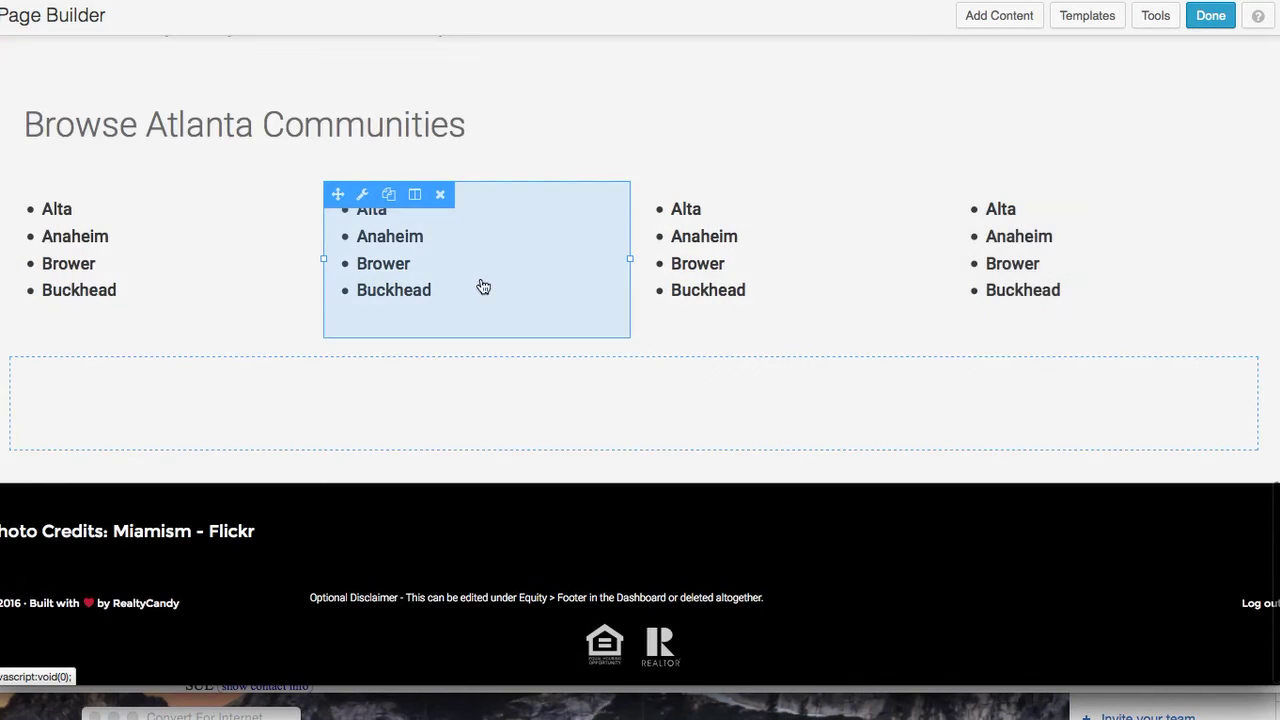
pyautogui.click(410, 229)
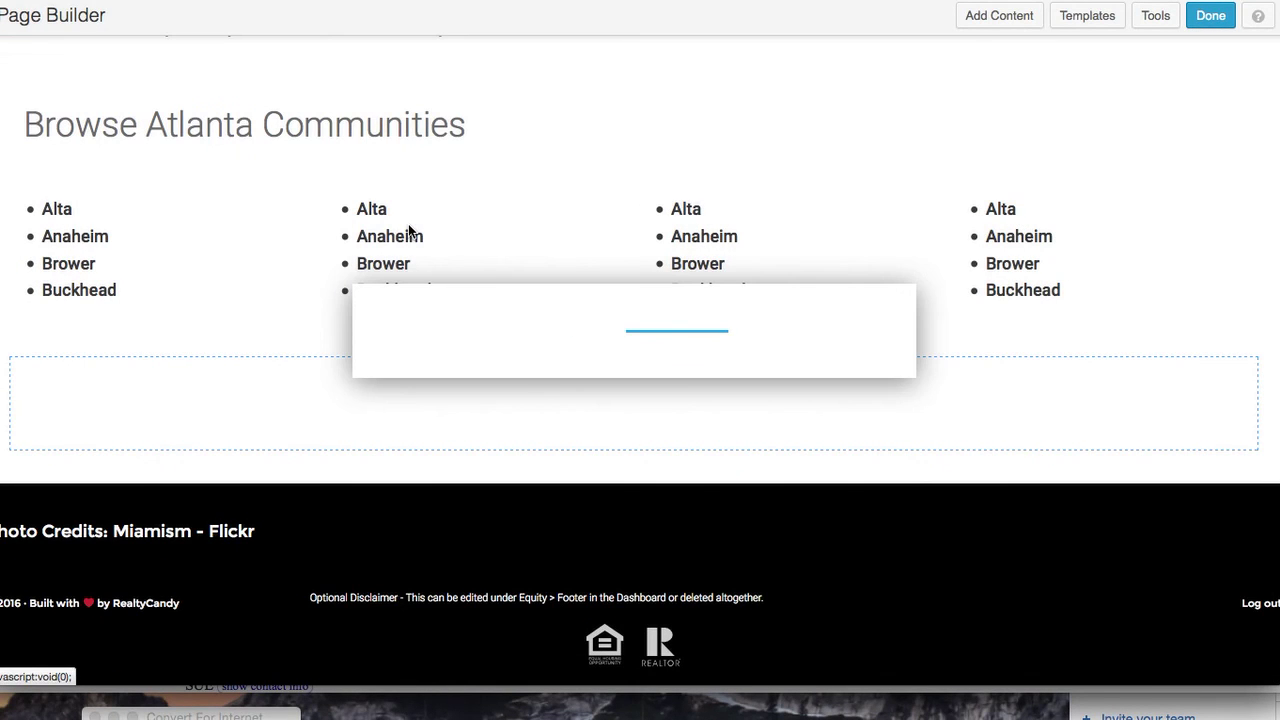
# Replace Alta and Anaheim in the second column's list with Caldwell and Denim
pyautogui.moveTo(428, 334); pyautogui.dragTo(465, 335)
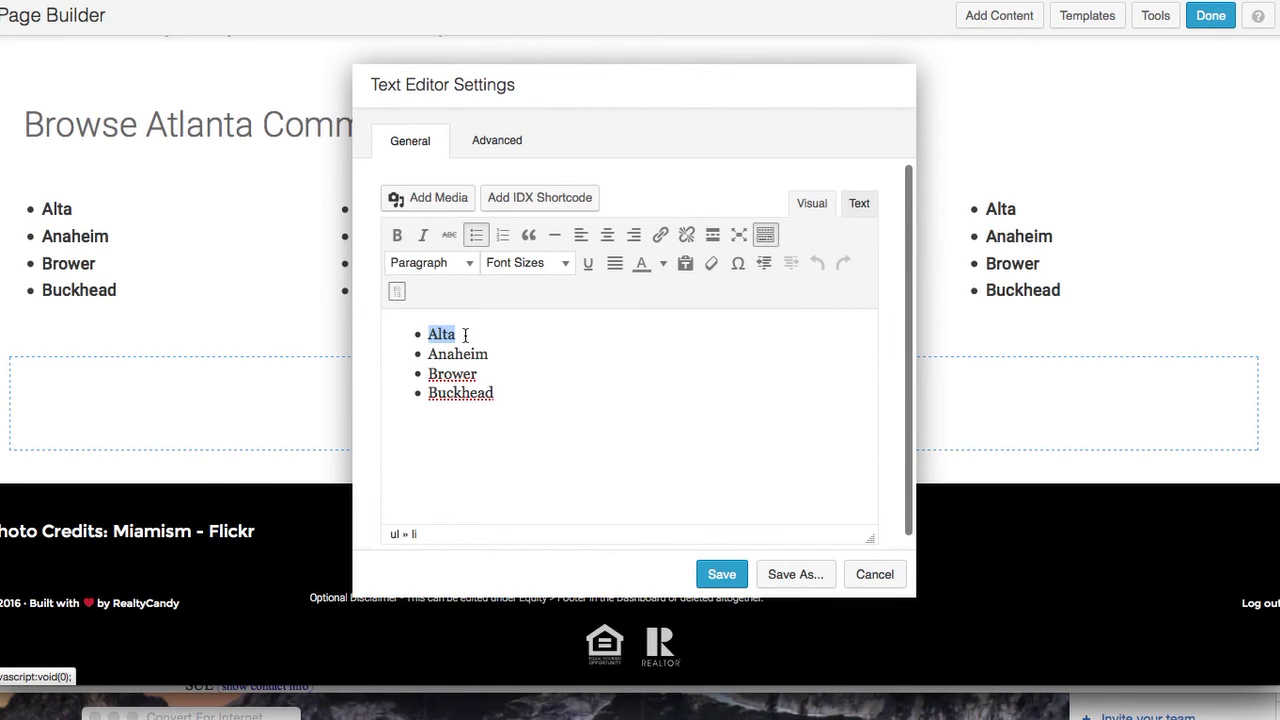
pyautogui.write('C')
pyautogui.write('aldwl')
pyautogui.press('BackSpace')
pyautogui.write('ell')
pyautogui.doubleClick(461, 354)
pyautogui.write('Denim')
# Replace Brower and Buckhead with Denver and Eagle's Nest, and save the list
pyautogui.doubleClick(451, 370)
pyautogui.write('Denve')
pyautogui.doubleClick(458, 392)
pyautogui.write('Eagle')
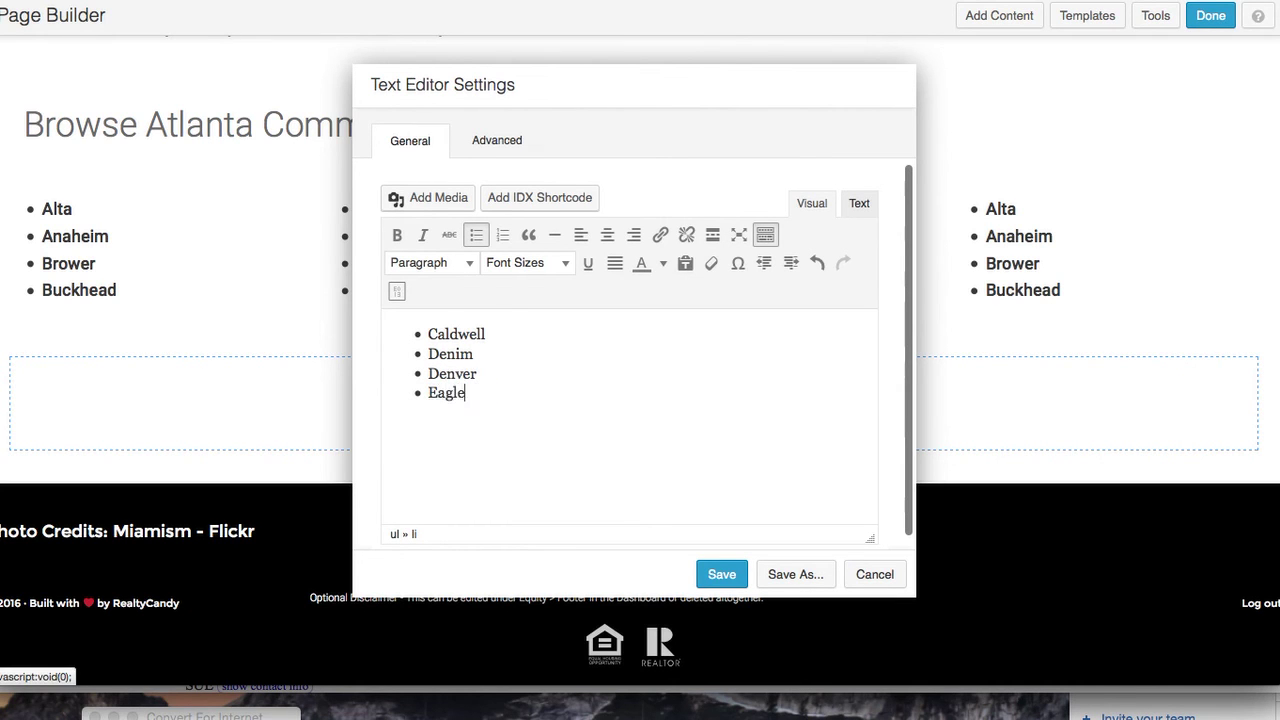
pyautogui.write("'s Ne")
pyautogui.click(722, 574)
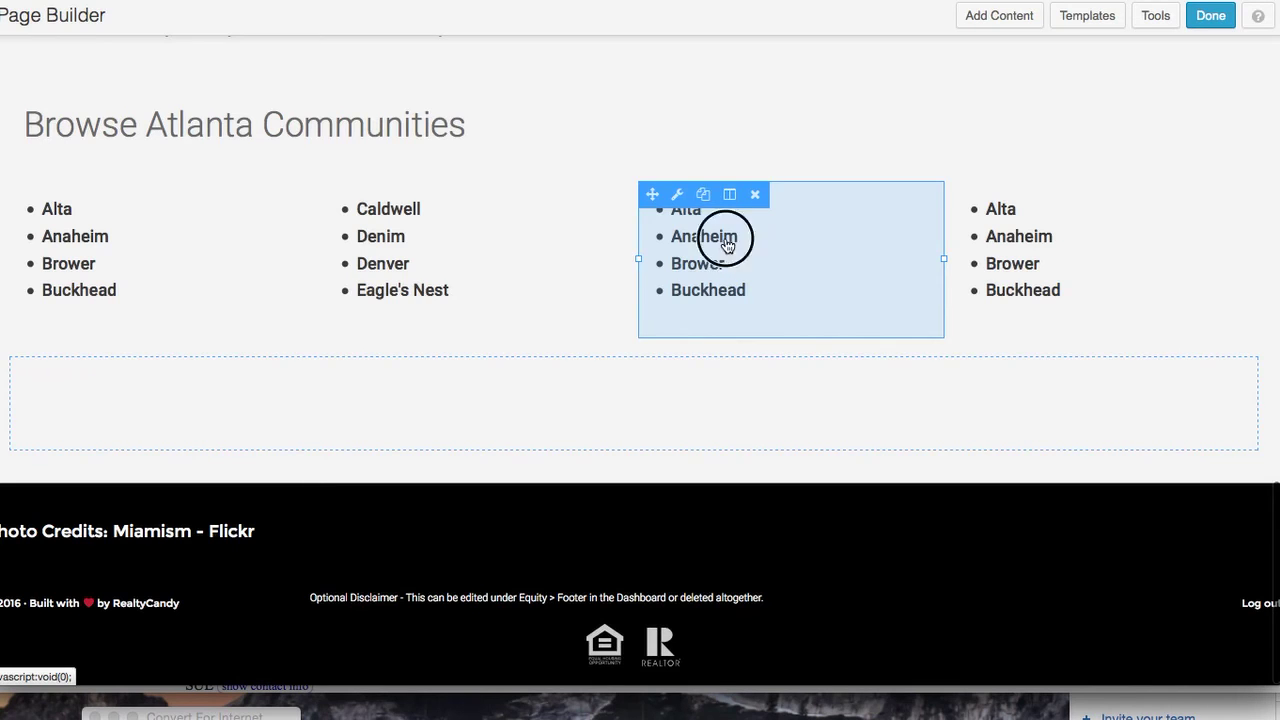
# Change the third column's first two bullets to Foundation and Green Hill
pyautogui.click(727, 245)
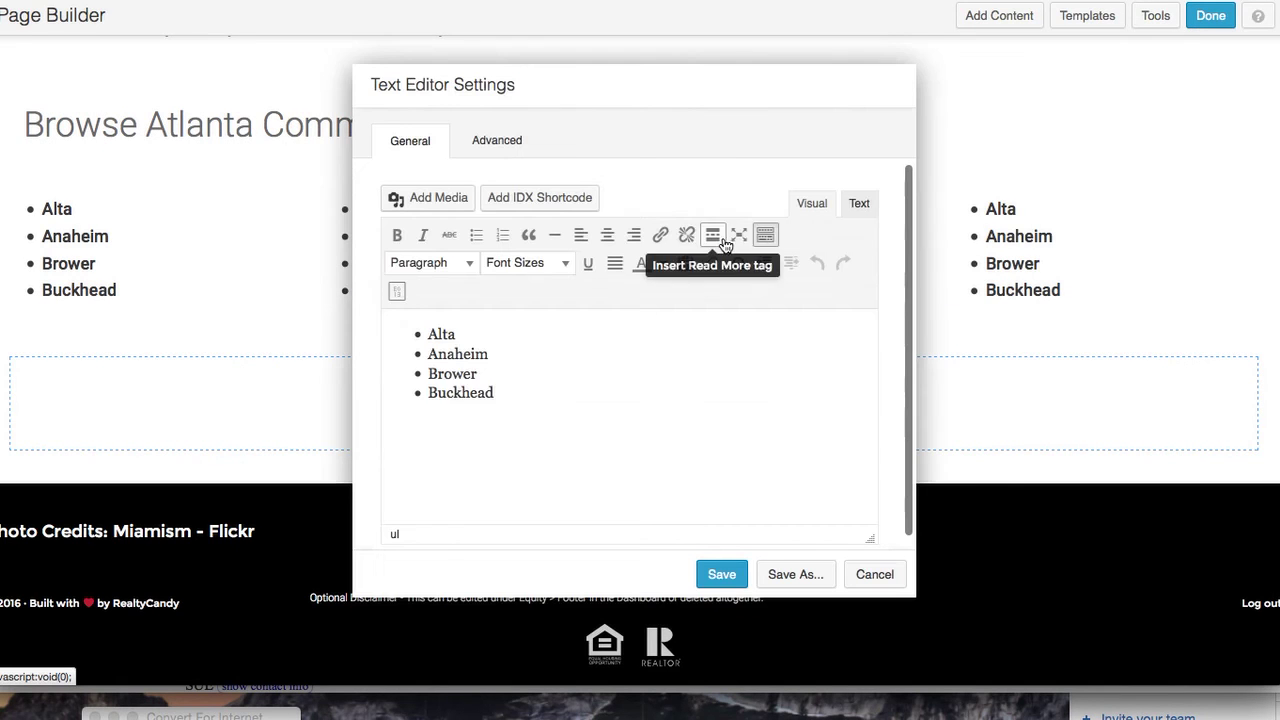
pyautogui.doubleClick(430, 334)
pyautogui.moveTo(438, 334); pyautogui.dragTo(480, 371)
pyautogui.doubleClick(462, 336)
pyautogui.write('F')
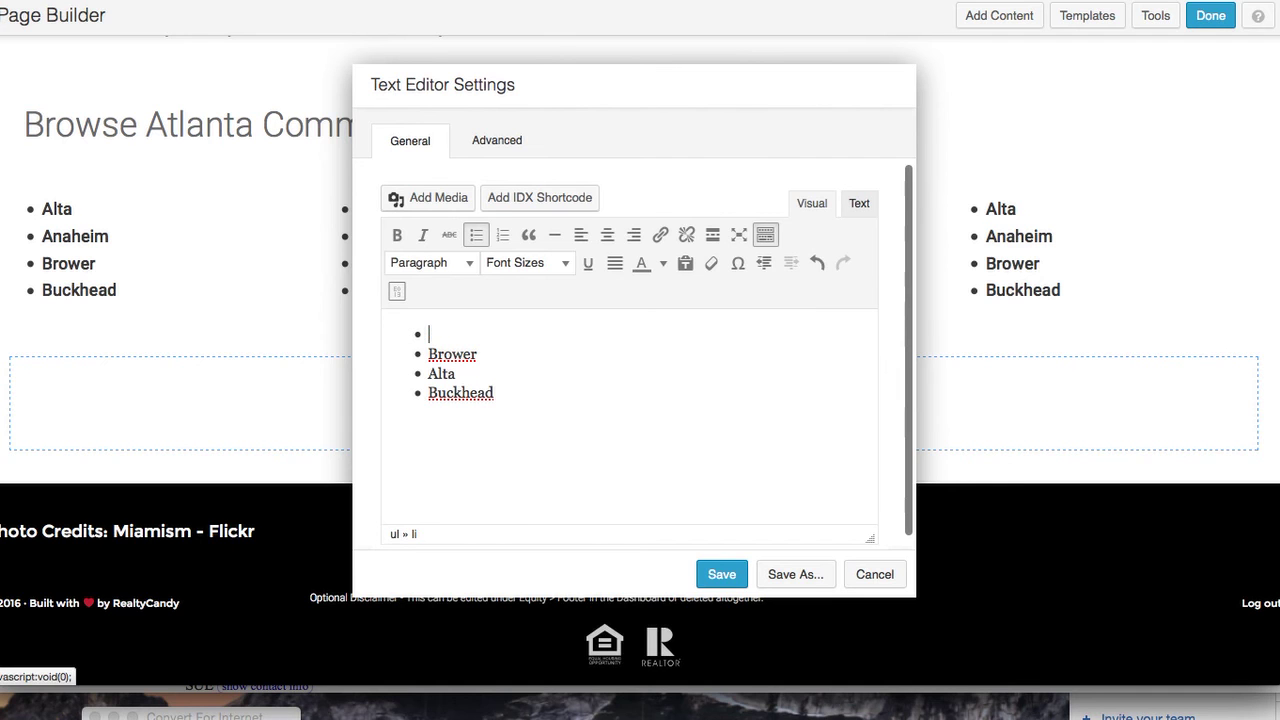
pyautogui.write('oundation')
pyautogui.doubleClick(452, 352)
pyautogui.write('G')
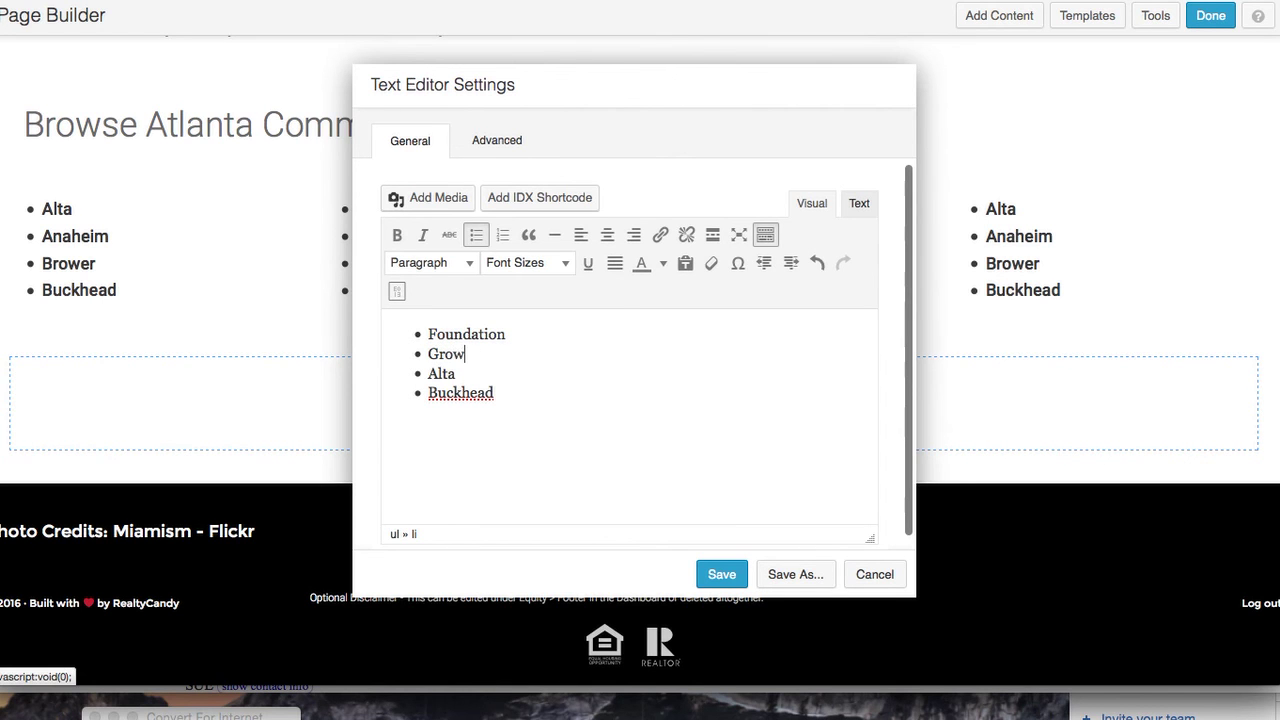
pyautogui.write('reen Hill')
# Change the remaining third-column bullets to Hilldale and Knightston, and save the list
pyautogui.doubleClick(437, 370)
pyautogui.write('Hilldael')
pyautogui.press('BackSpace')
pyautogui.write('le')
pyautogui.doubleClick(447, 394)
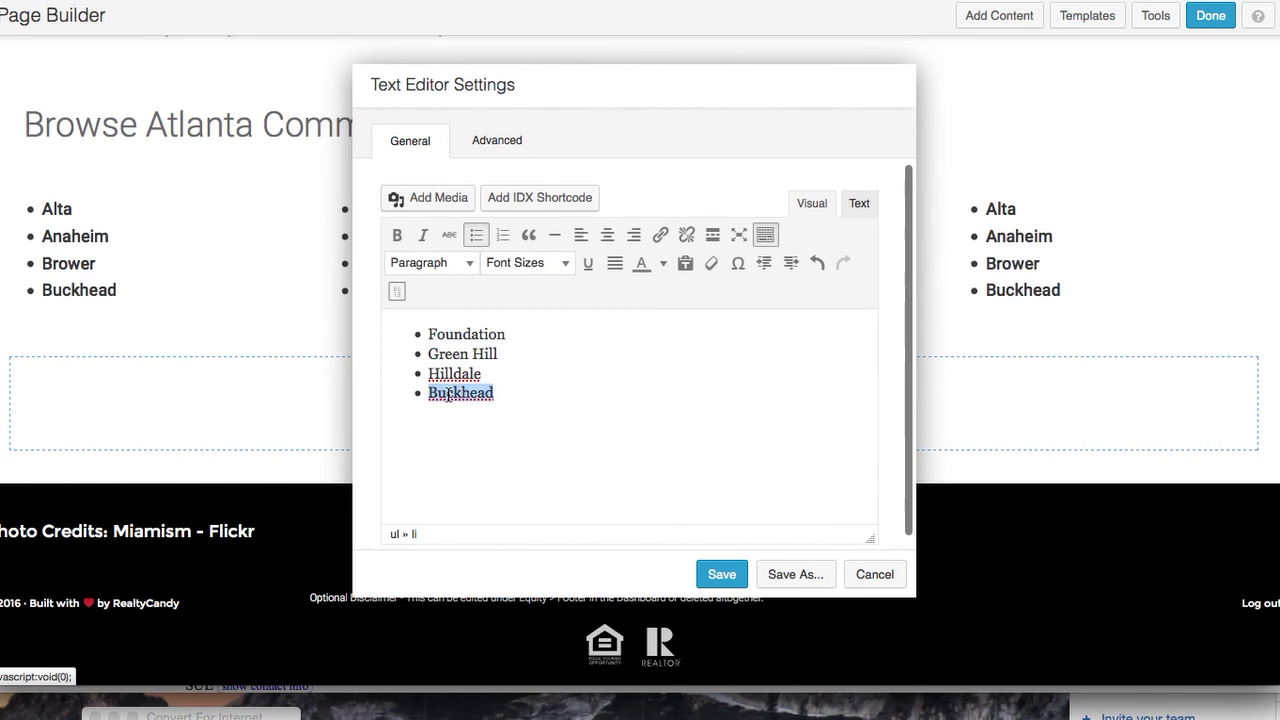
pyautogui.write('K')
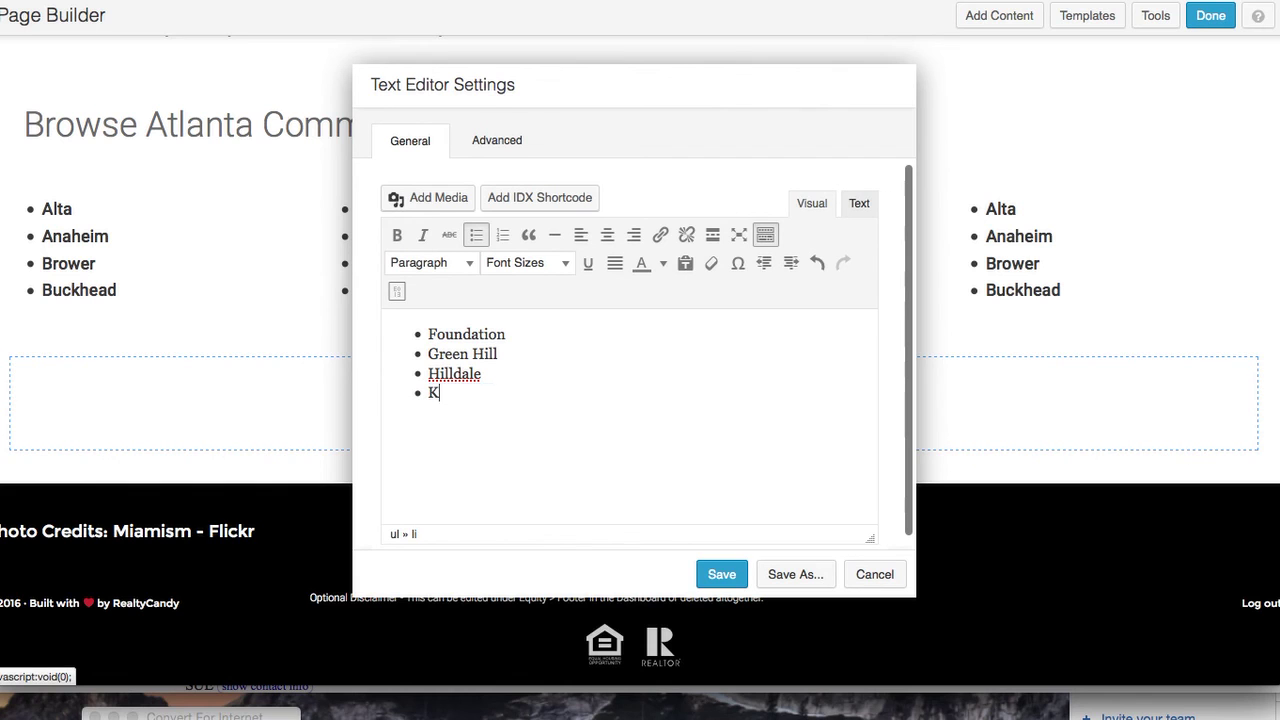
pyautogui.write('nightston')
pyautogui.click(721, 574)
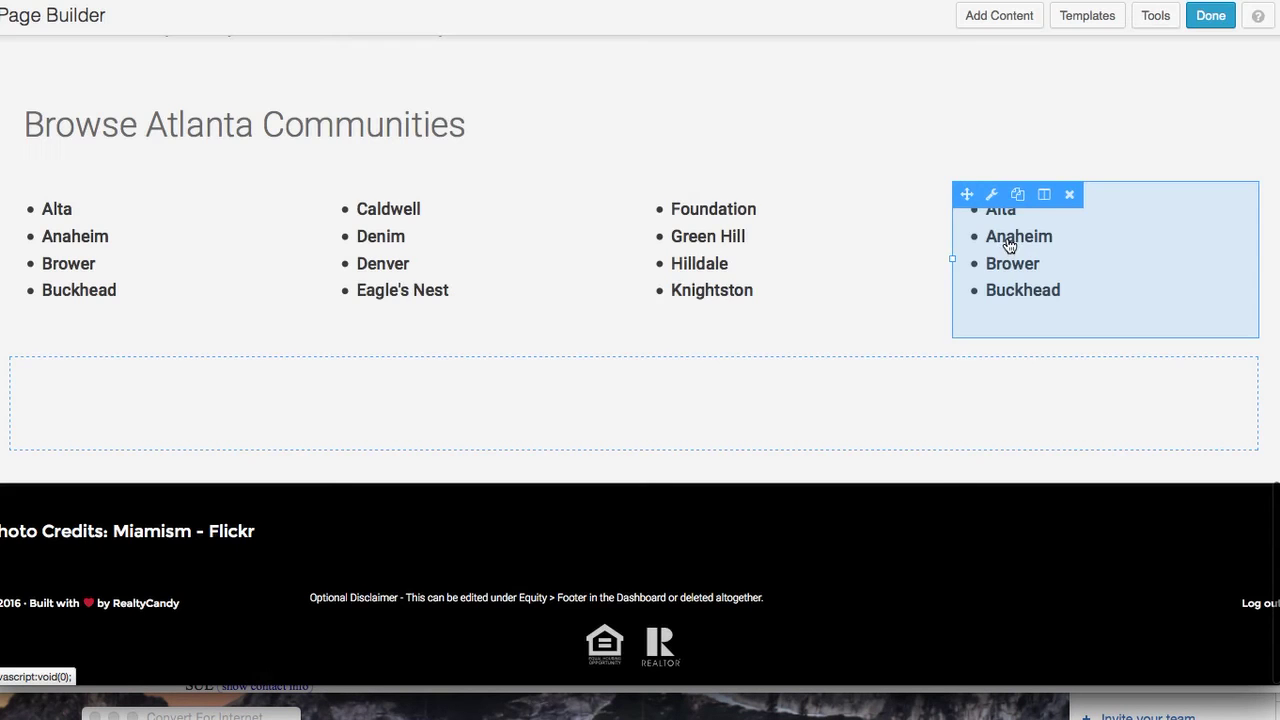
# Retype the fourth column's bullets as Midland, Nest Haven, South Beach and Turnbull, and save
pyautogui.click(1010, 245)
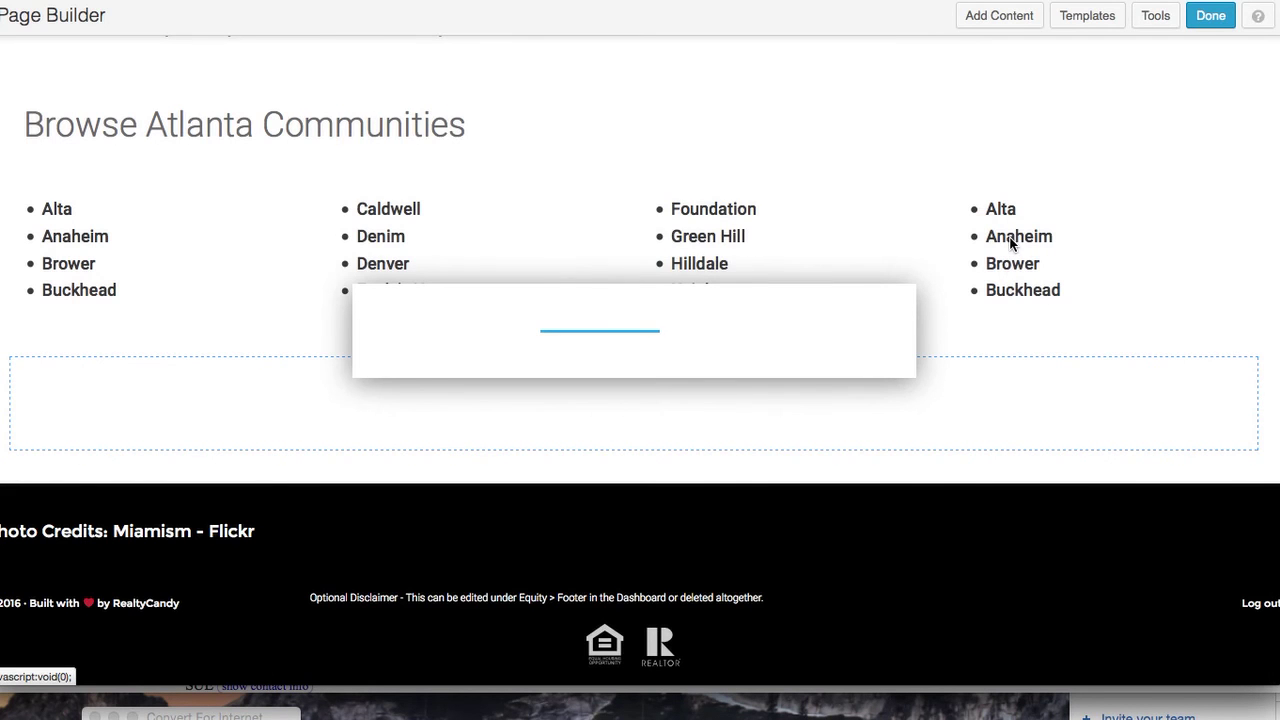
pyautogui.moveTo(466, 337); pyautogui.dragTo(431, 336)
pyautogui.write('Midland')
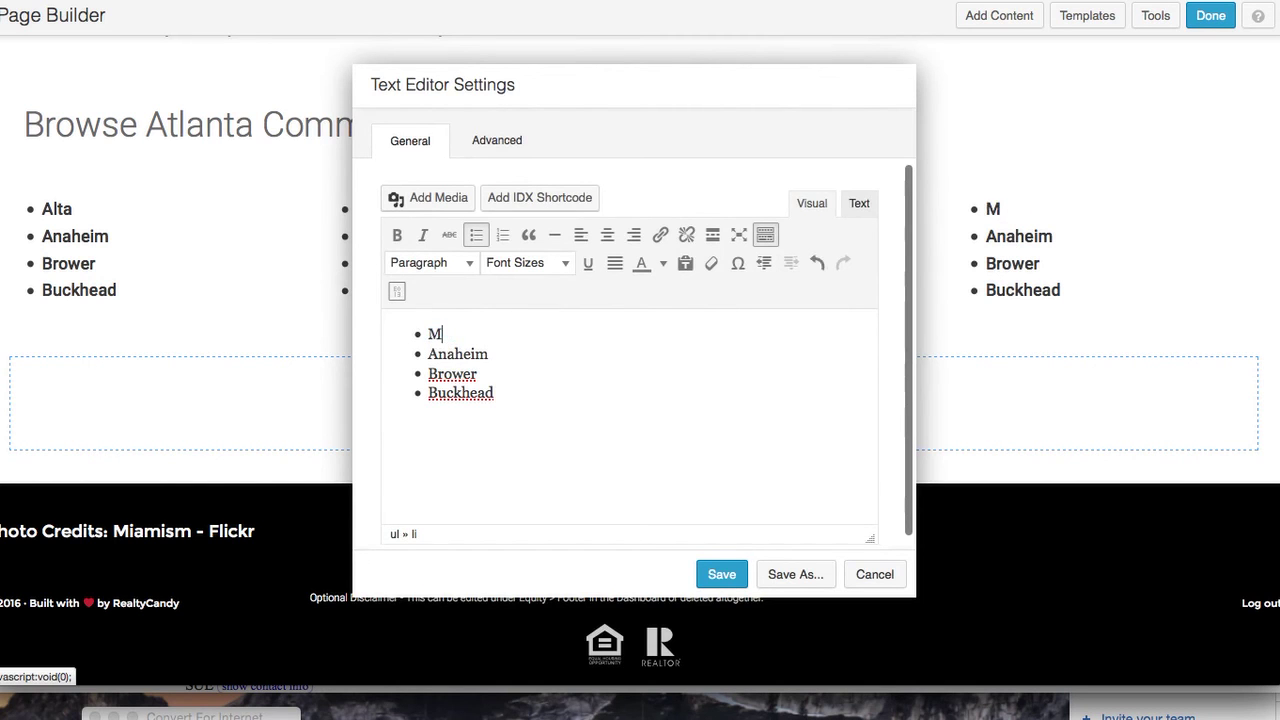
pyautogui.doubleClick(454, 358)
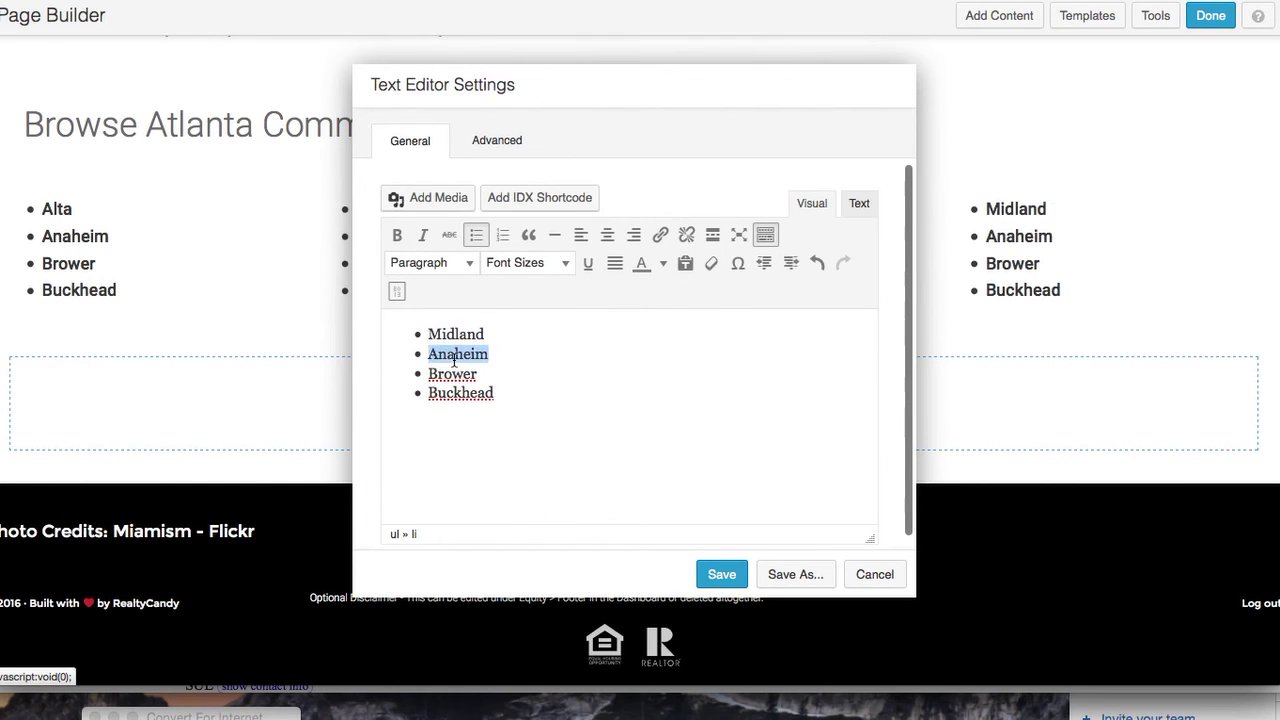
pyautogui.write('N')
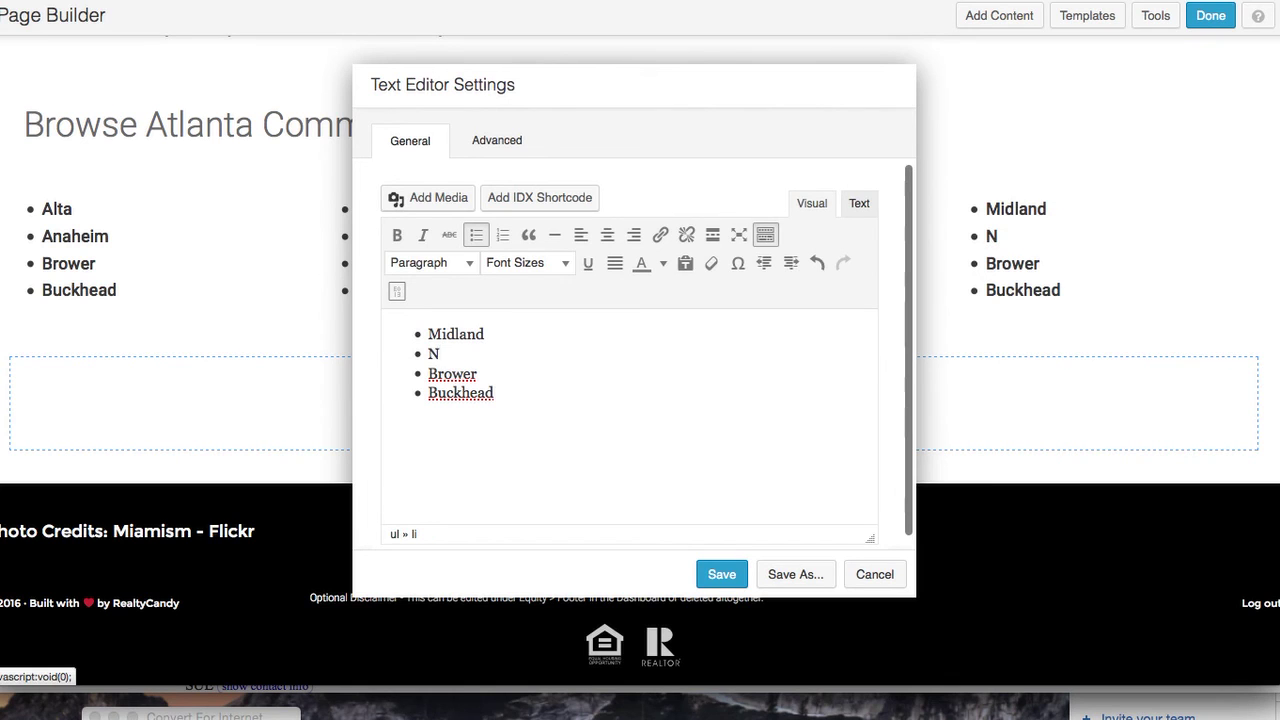
pyautogui.write('est Haven')
pyautogui.doubleClick(459, 370)
pyautogui.write('South')
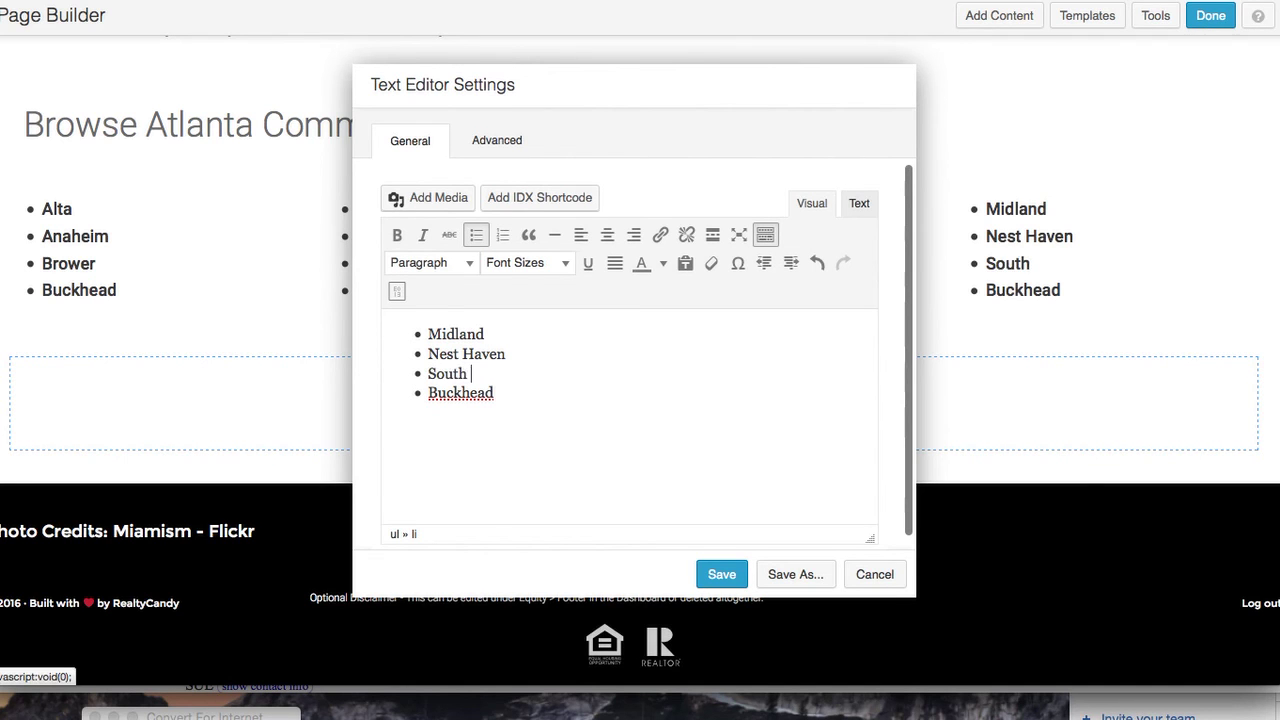
pyautogui.write(' Beach')
pyautogui.doubleClick(475, 401)
pyautogui.write('T')
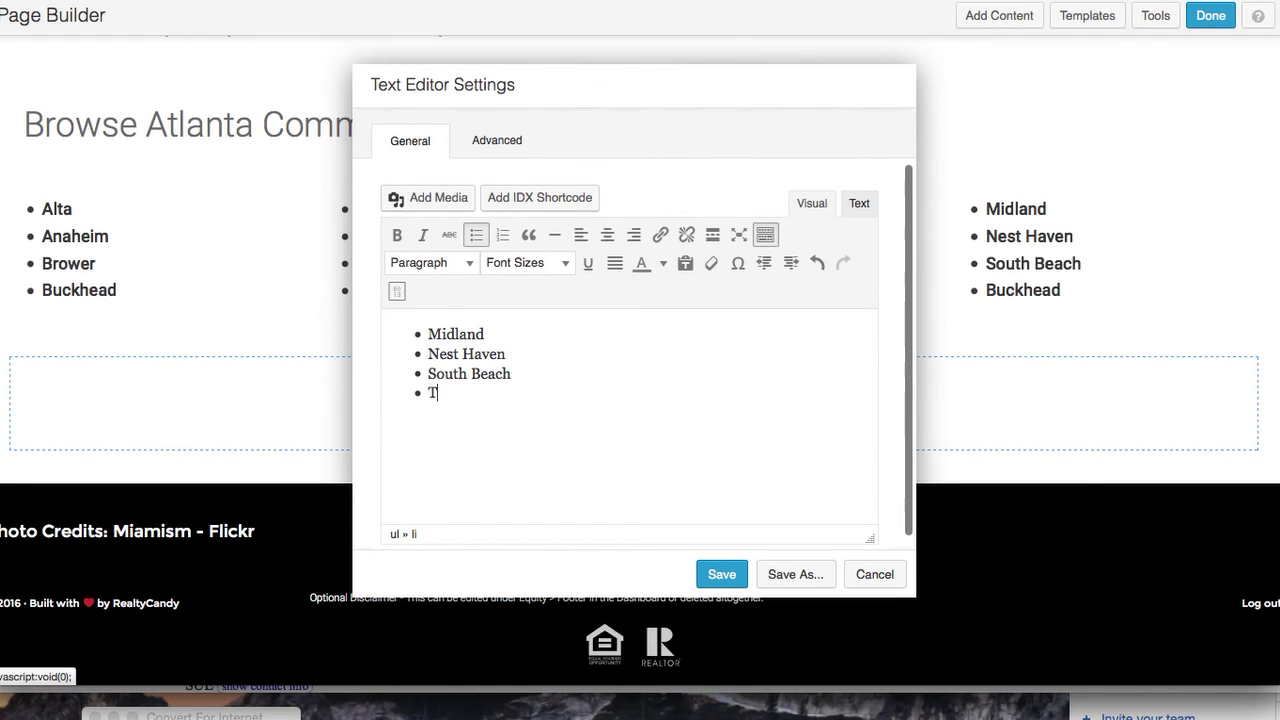
pyautogui.write('urnbull')
pyautogui.click(716, 575)
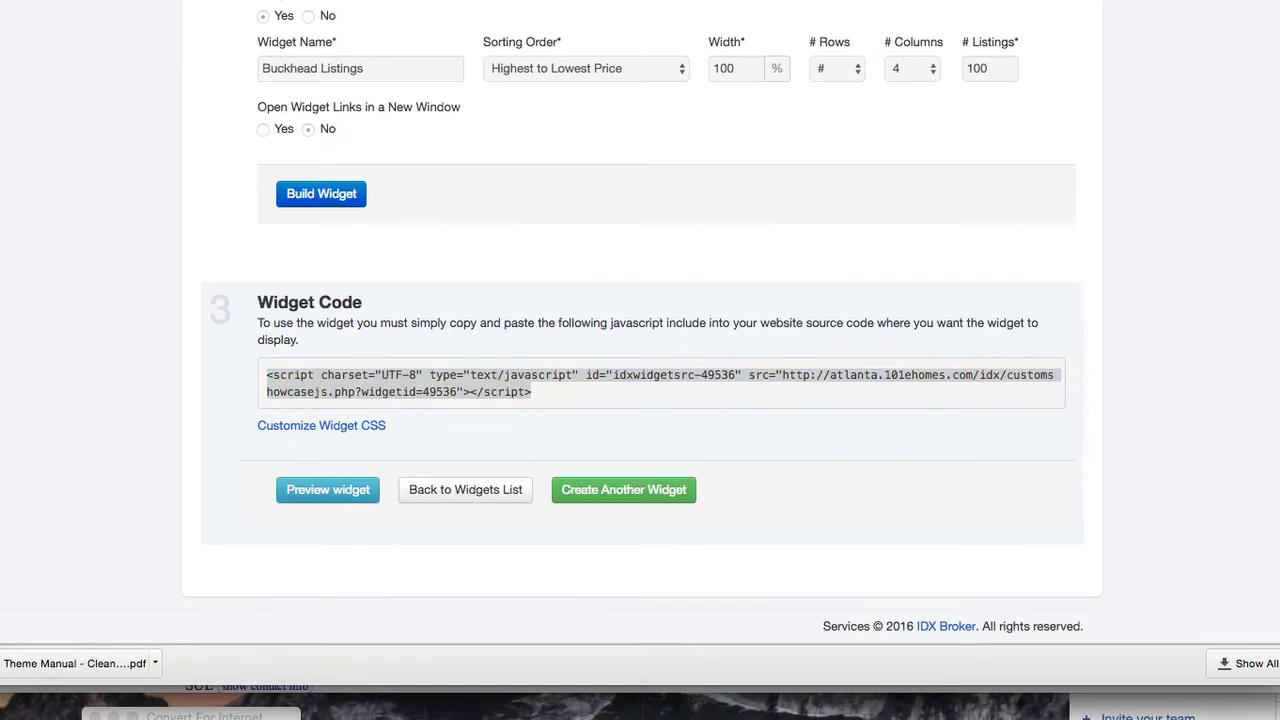
# Create a new IDX Broker saved link and set its search page to Advanced Search
pyautogui.click(643, 375)
pyautogui.scroll(10, 668, 275)
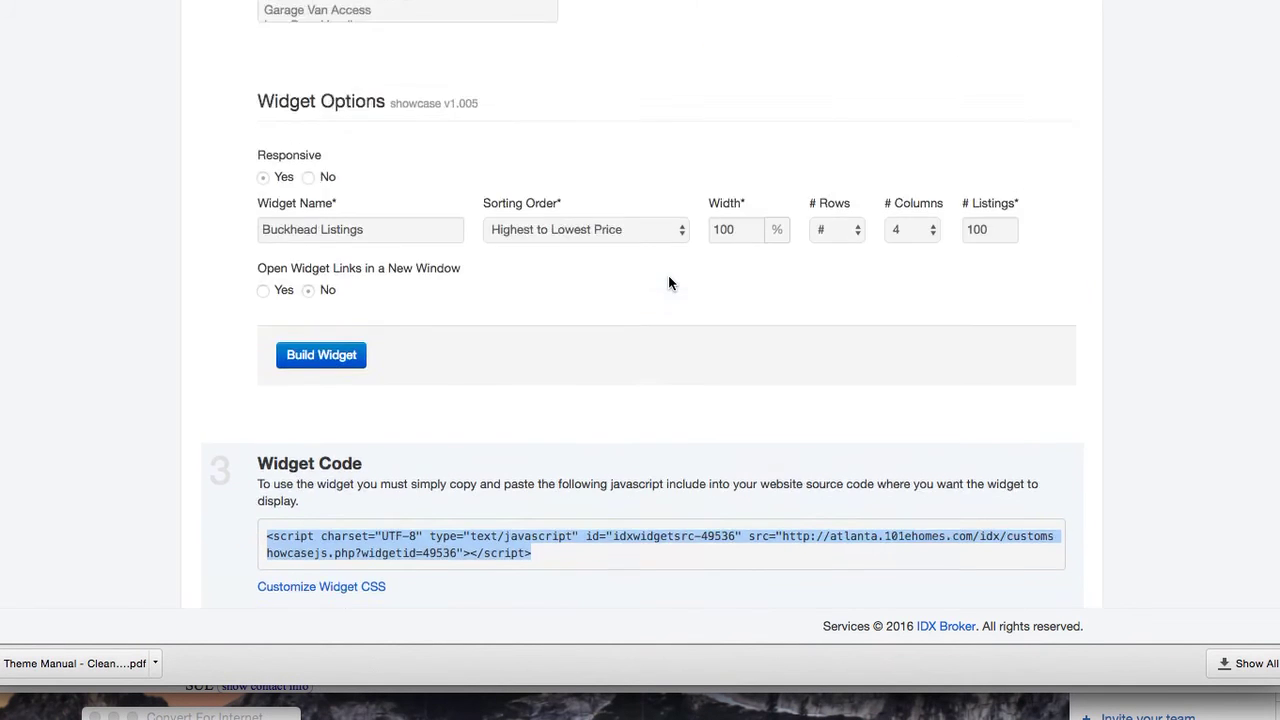
pyautogui.scroll(10, 668, 275)
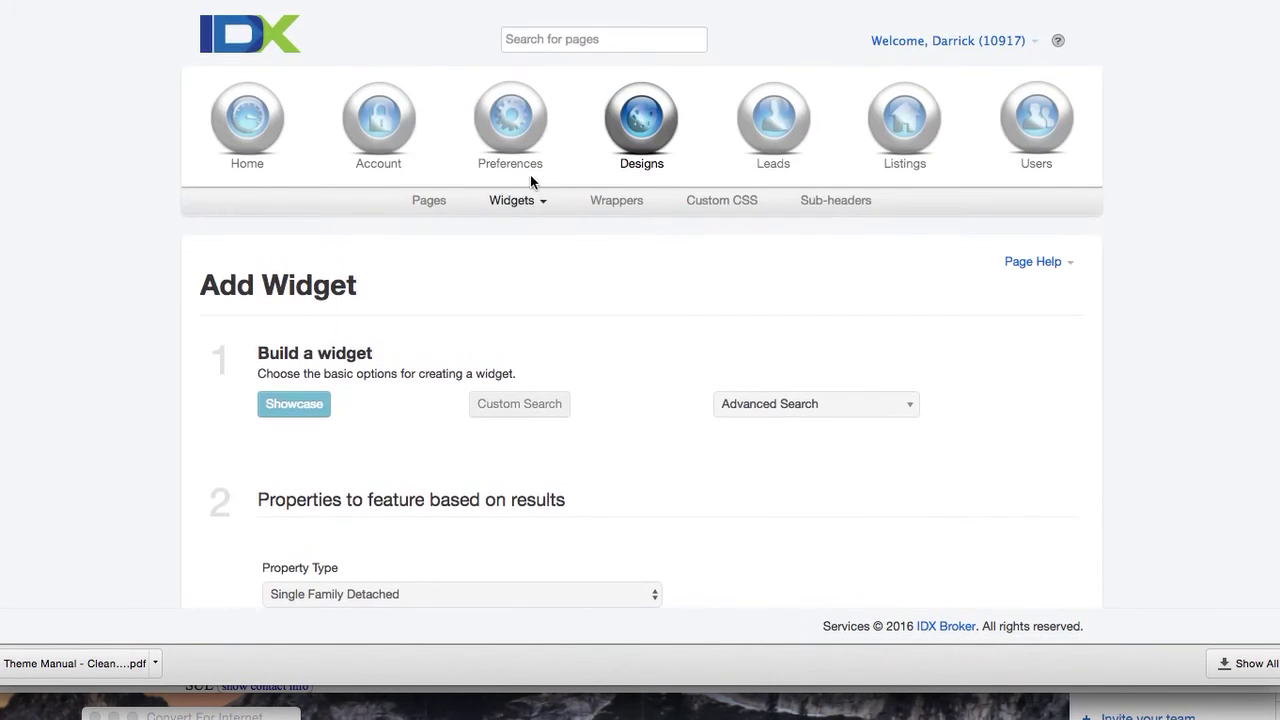
pyautogui.moveTo(517, 168)
pyautogui.moveTo(697, 206)
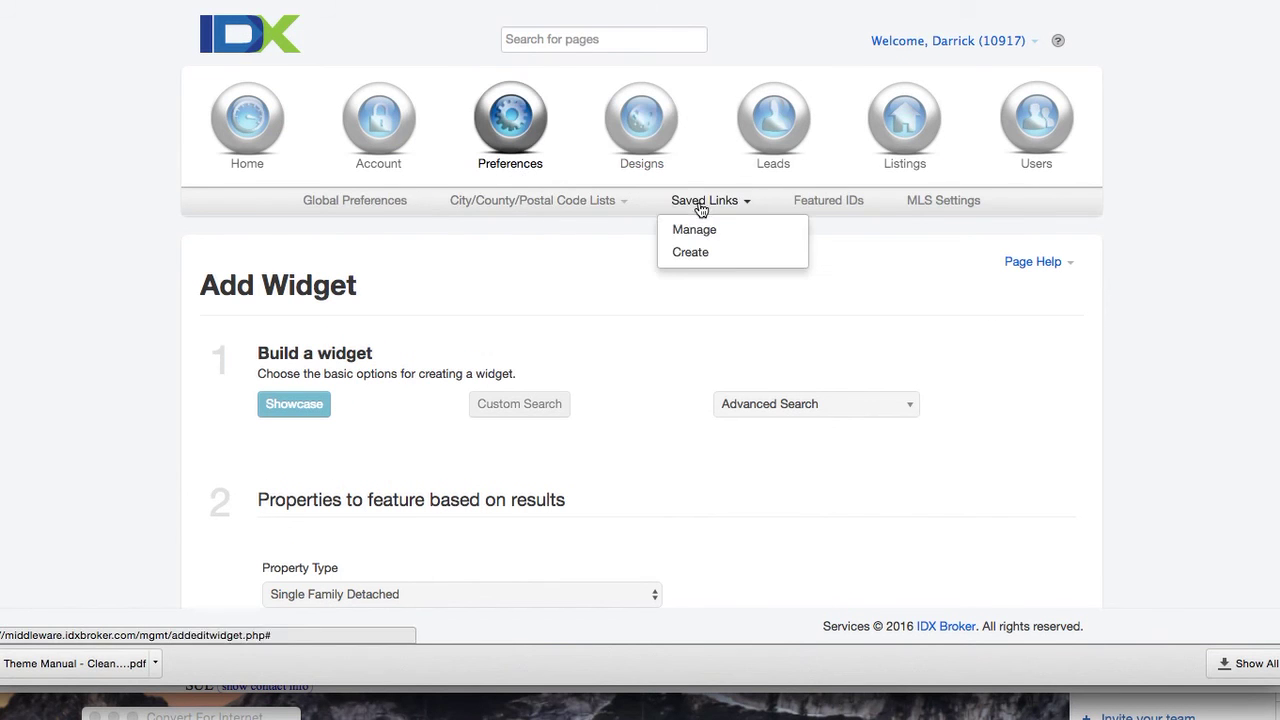
pyautogui.click(696, 247)
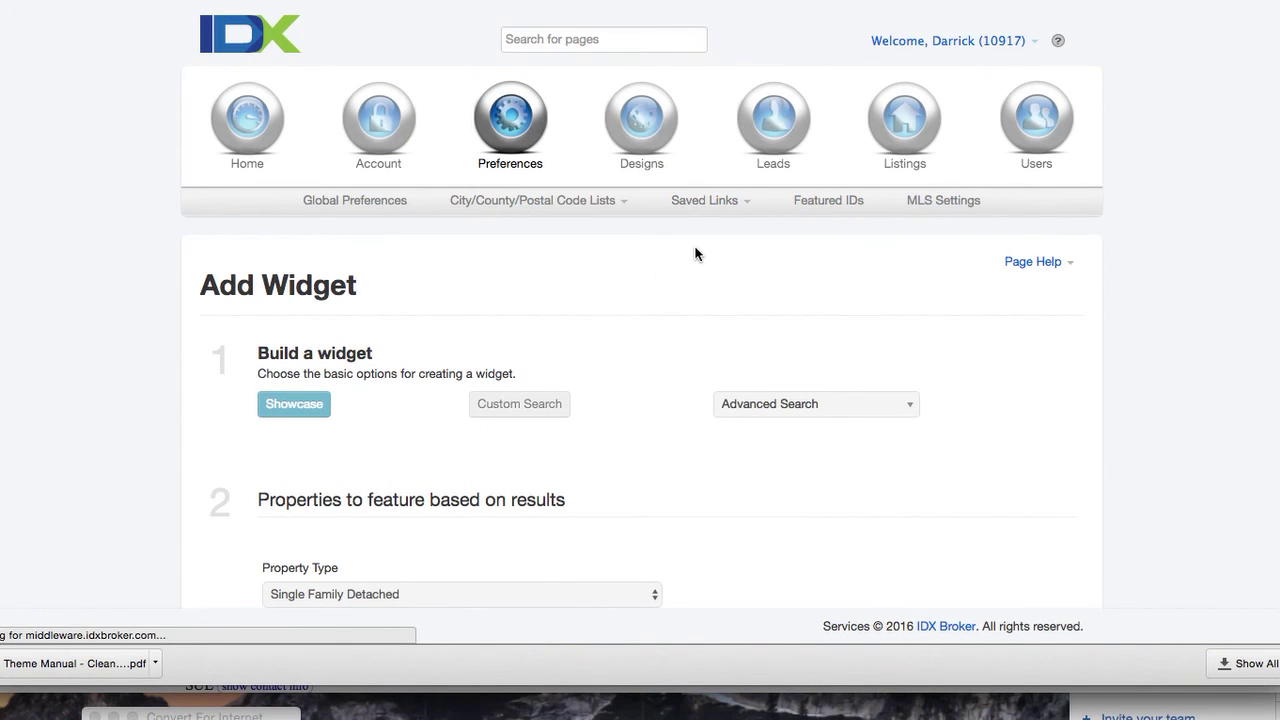
pyautogui.click(491, 403)
pyautogui.click(492, 432)
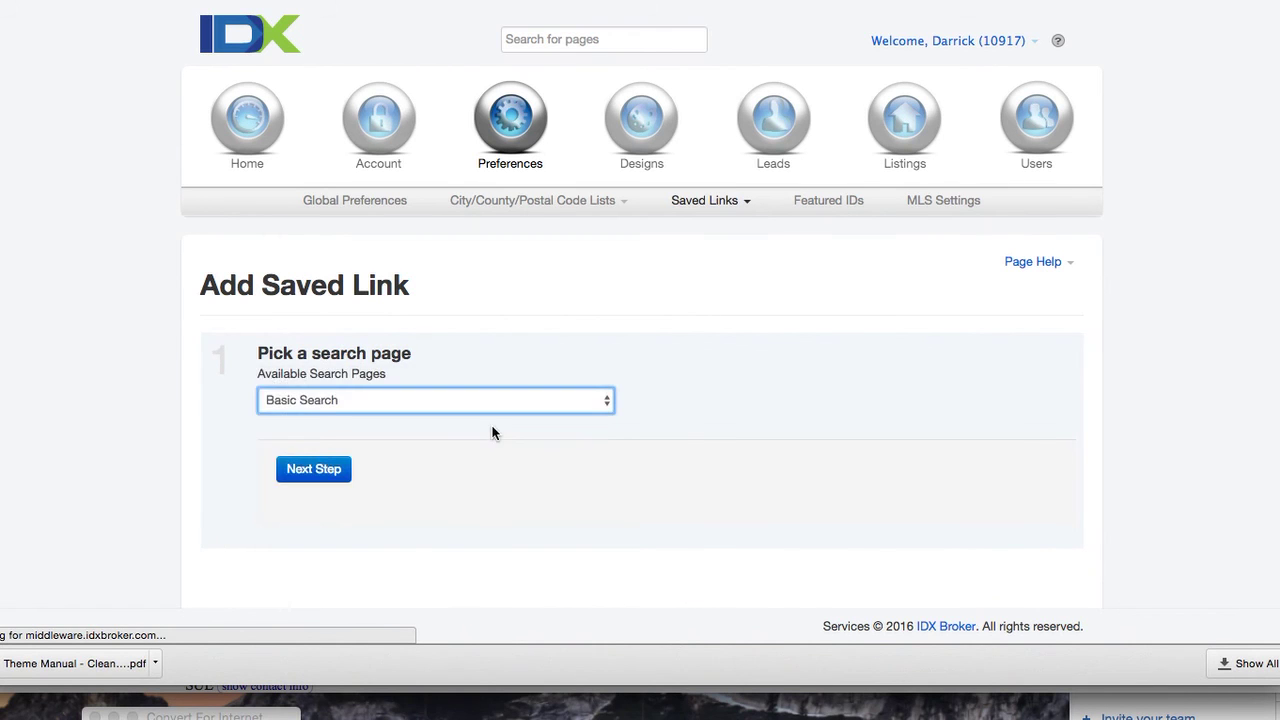
pyautogui.click(529, 396)
pyautogui.click(528, 382)
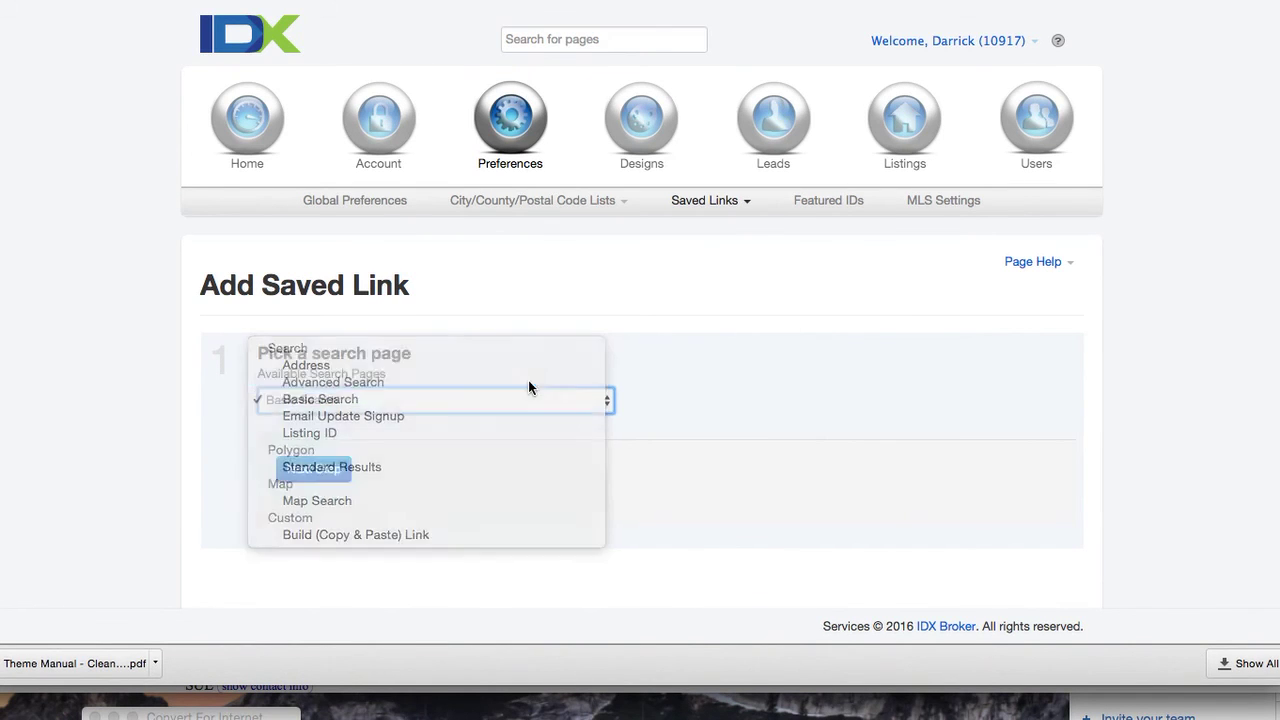
# Limit the saved link's search to Buckhead and clear the Min and Max Price fields
pyautogui.click(313, 469)
pyautogui.scroll(-4, 540, 480)
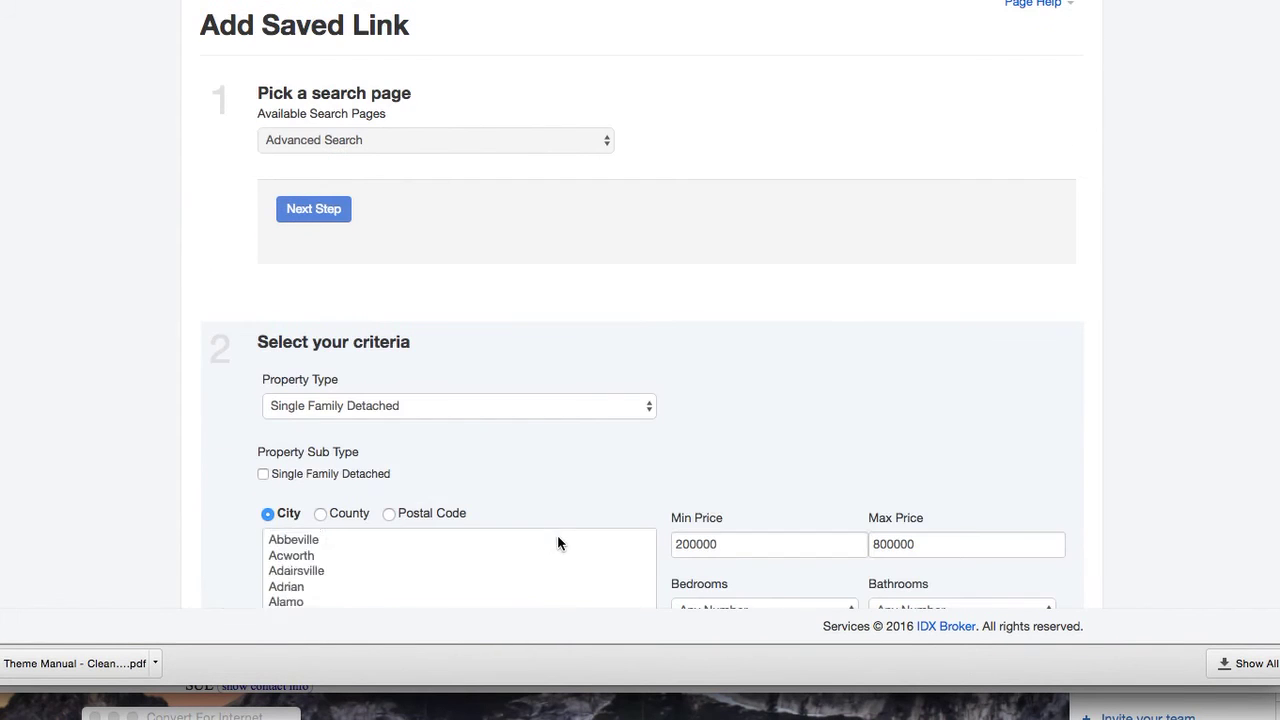
pyautogui.scroll(-2, 551, 428)
pyautogui.scroll(-10, 572, 521)
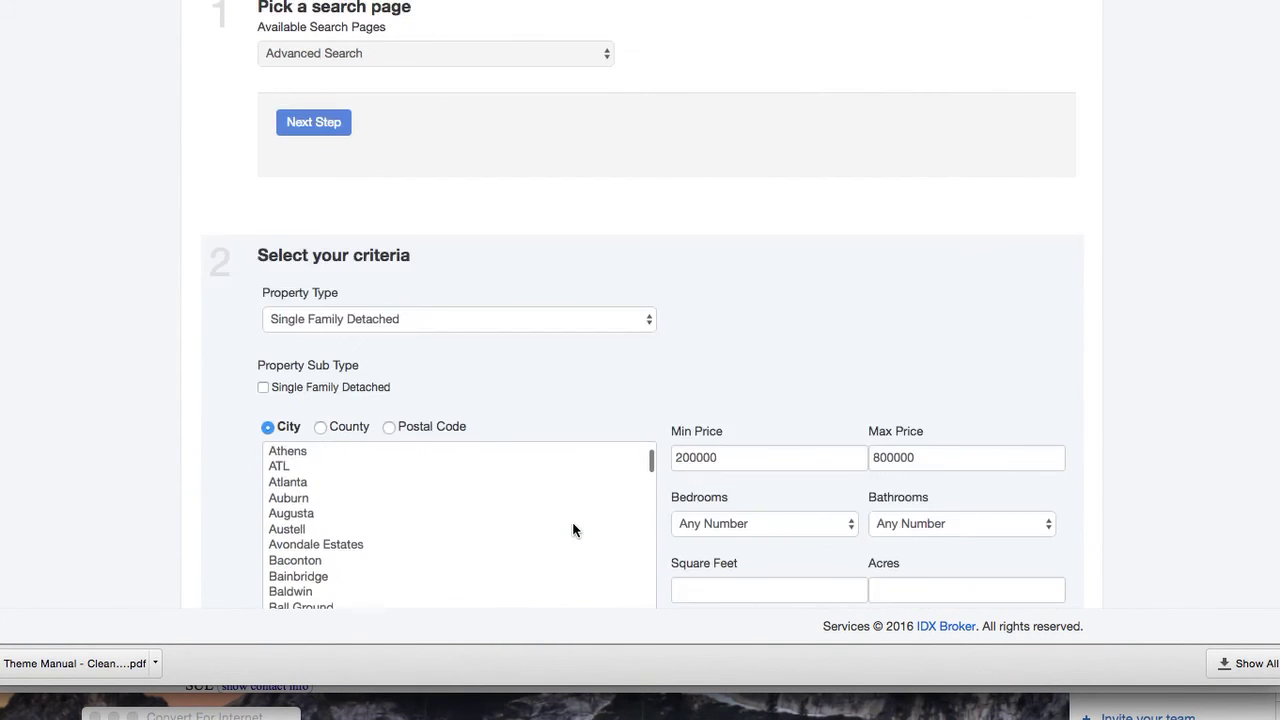
pyautogui.scroll(-6, 573, 523)
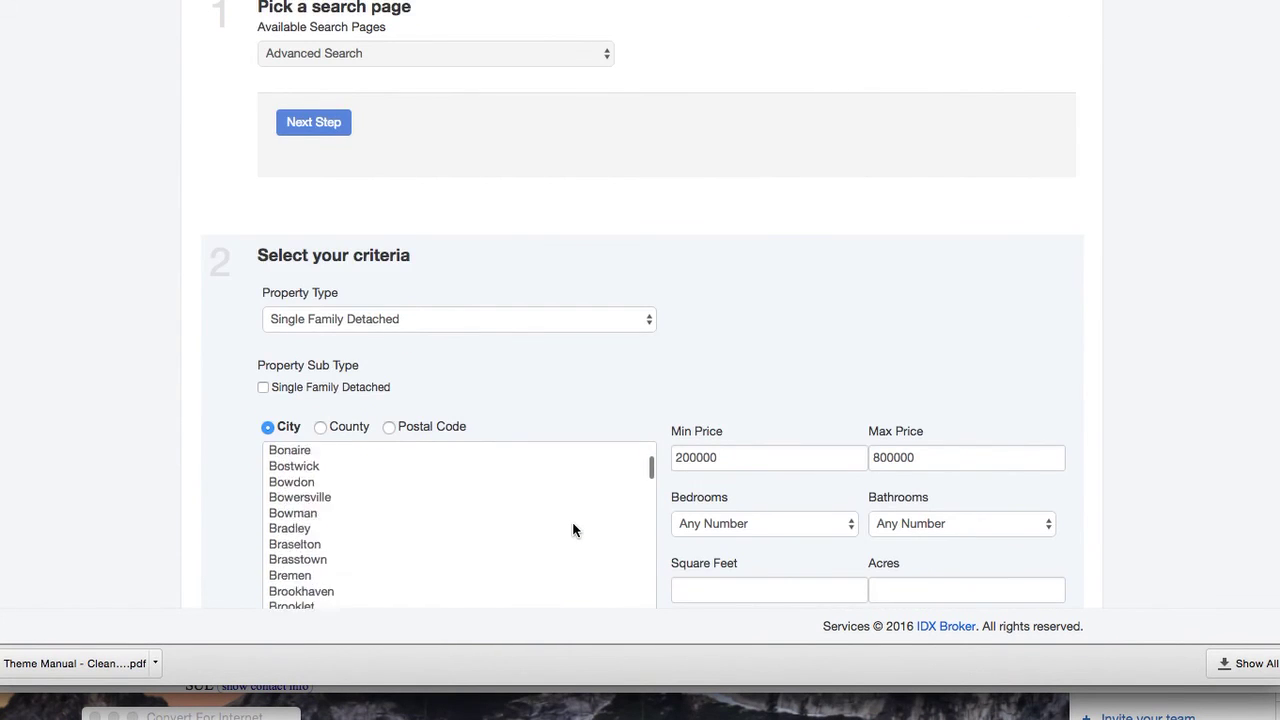
pyautogui.click(321, 545)
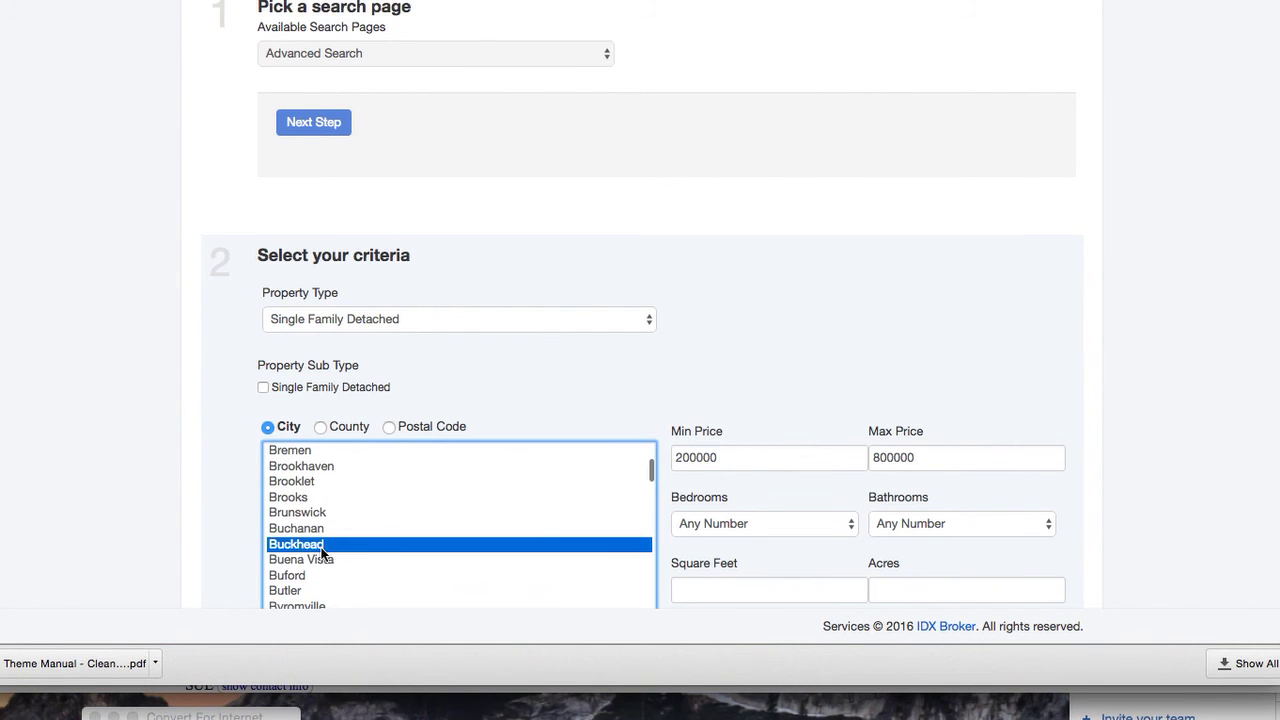
pyautogui.scroll(-1, 751, 574)
pyautogui.scroll(-2, 756, 579)
pyautogui.doubleClick(743, 390)
pyautogui.press('BackSpace')
pyautogui.press('Tab')
pyautogui.press('BackSpace')
# Show 100 results per page, sorted by Newest Listings
pyautogui.scroll(-10, 842, 390)
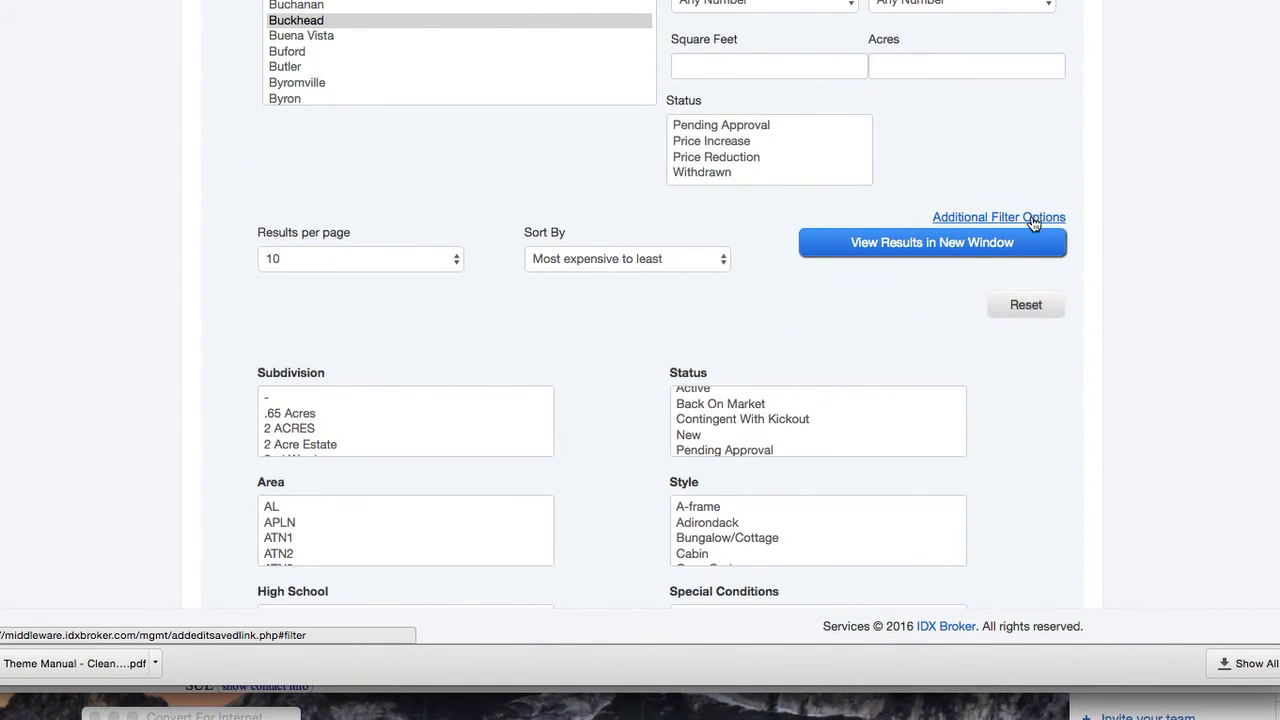
pyautogui.scroll(-1, 972, 371)
pyautogui.scroll(-5, 972, 372)
pyautogui.scroll(10, 972, 372)
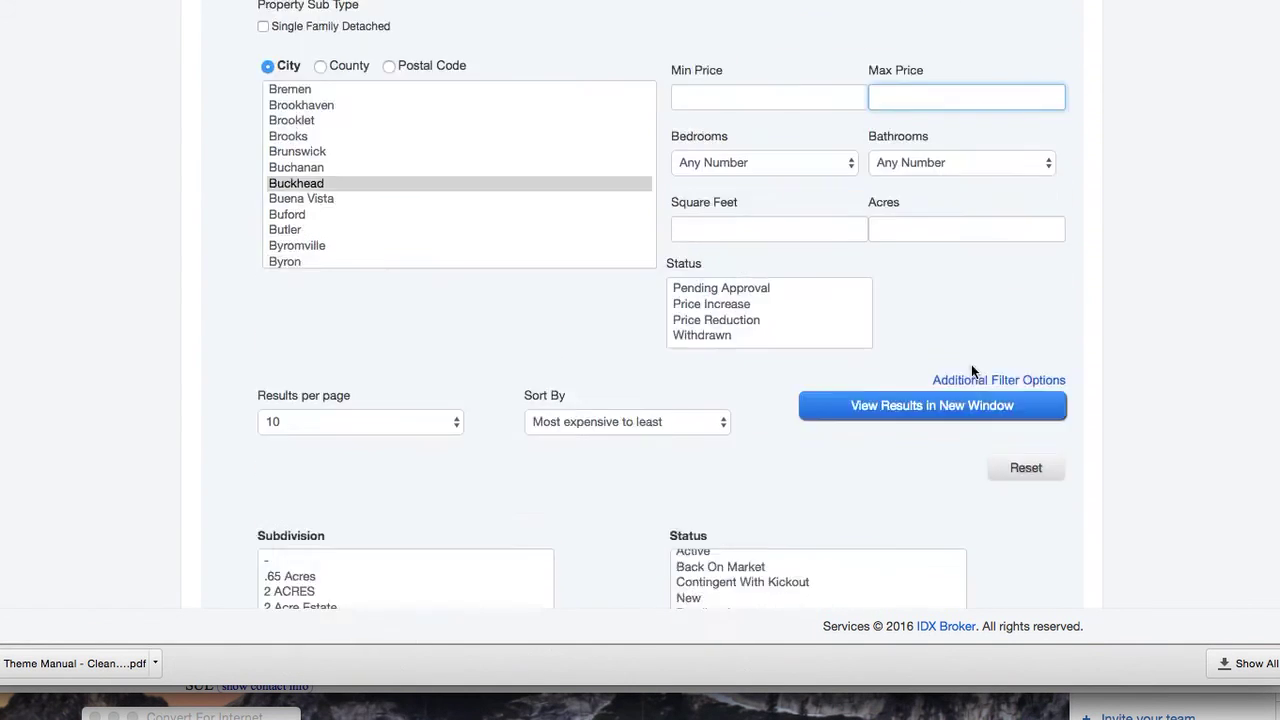
pyautogui.click(385, 507)
pyautogui.press('Escape')
pyautogui.click(662, 520)
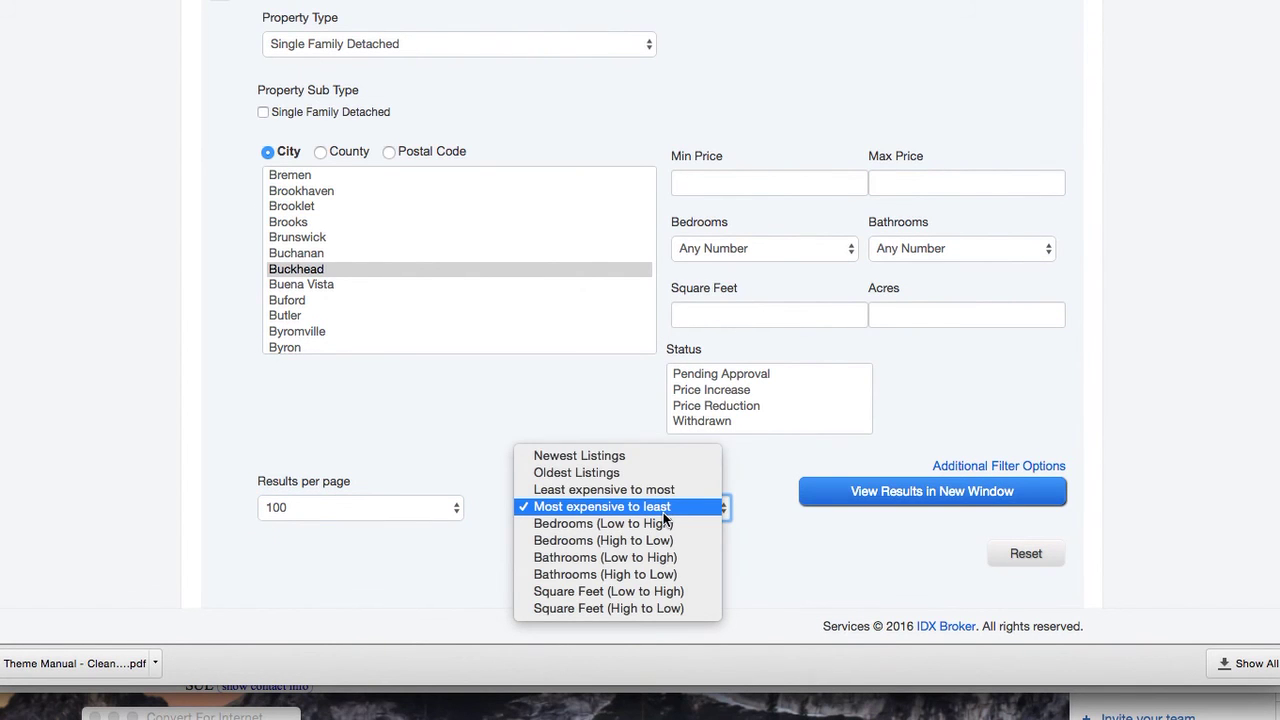
pyautogui.click(663, 456)
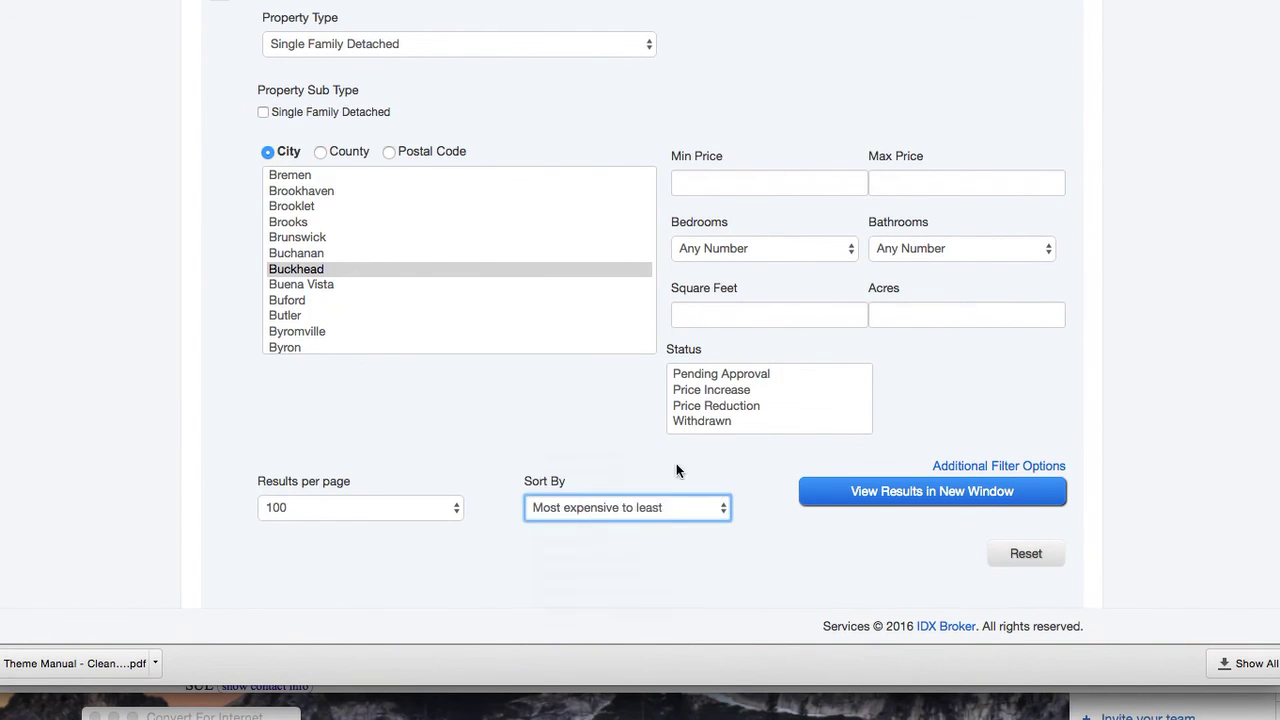
pyautogui.scroll(-10, 1086, 578)
pyautogui.scroll(-5, 1087, 579)
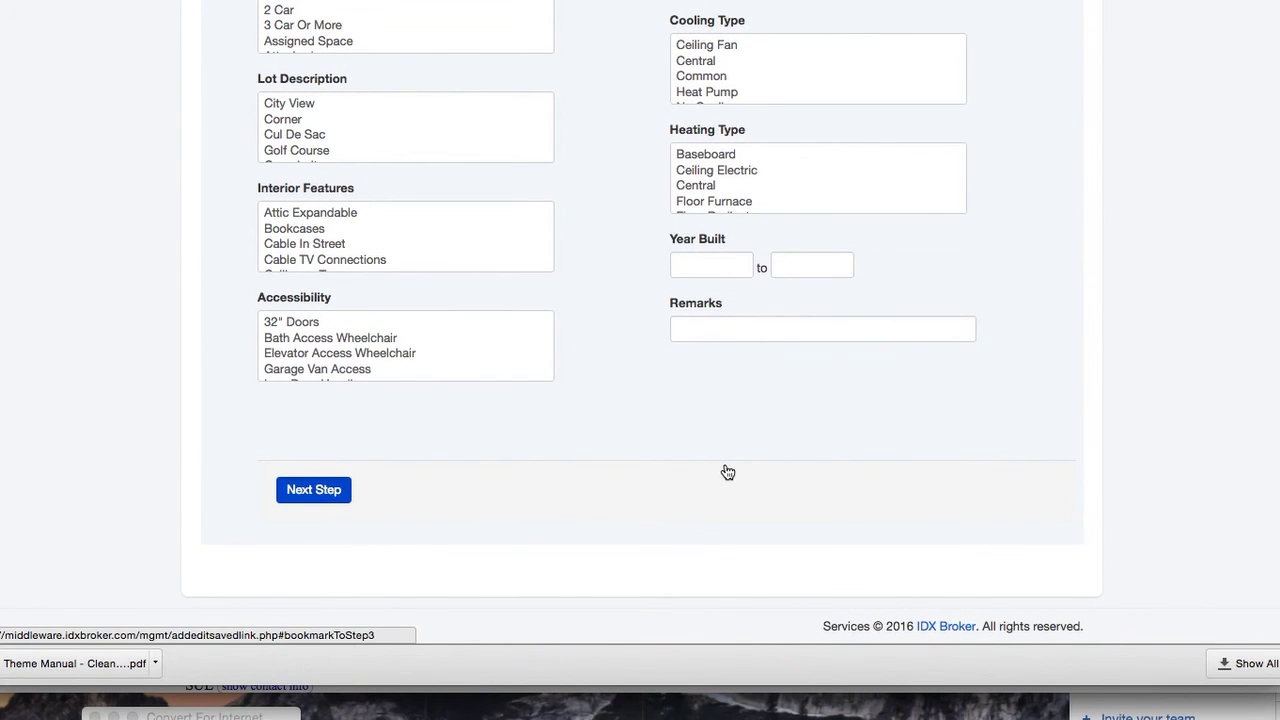
# Give the link the page title 'Buckhead Listings' and a Buckhead real estate meta description
pyautogui.click(331, 114)
pyautogui.write('Buck')
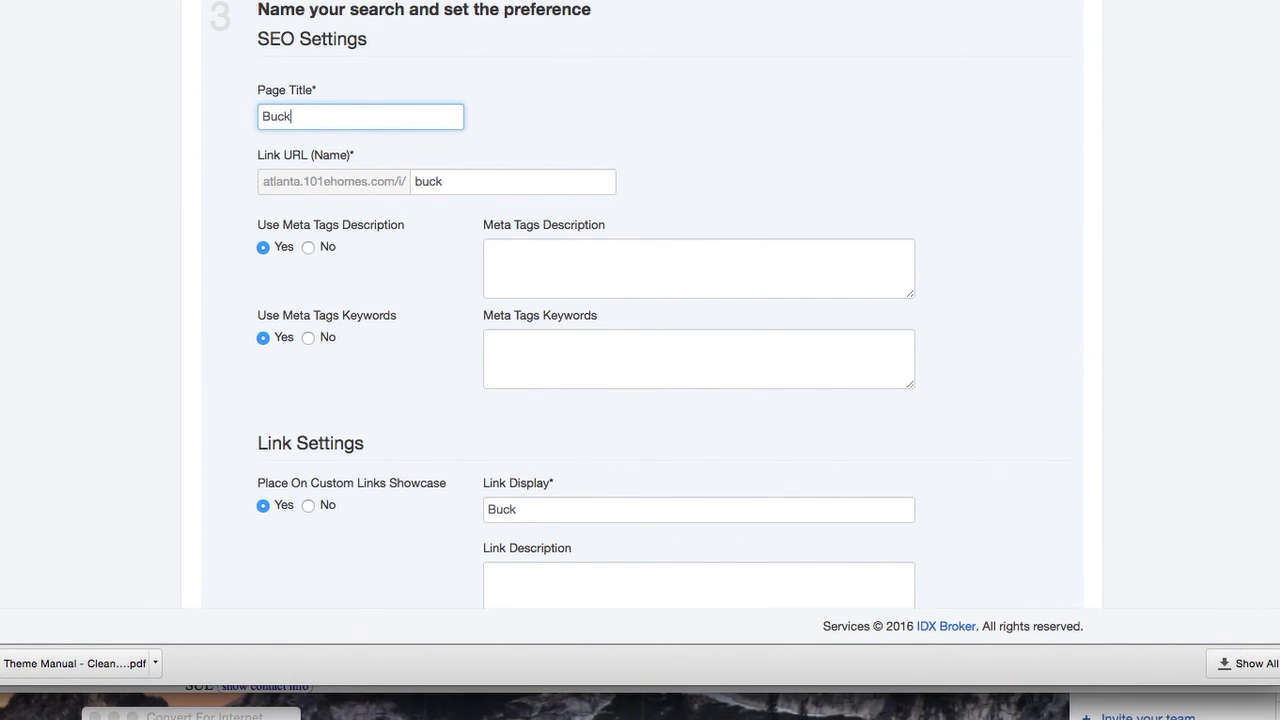
pyautogui.write('head Listings')
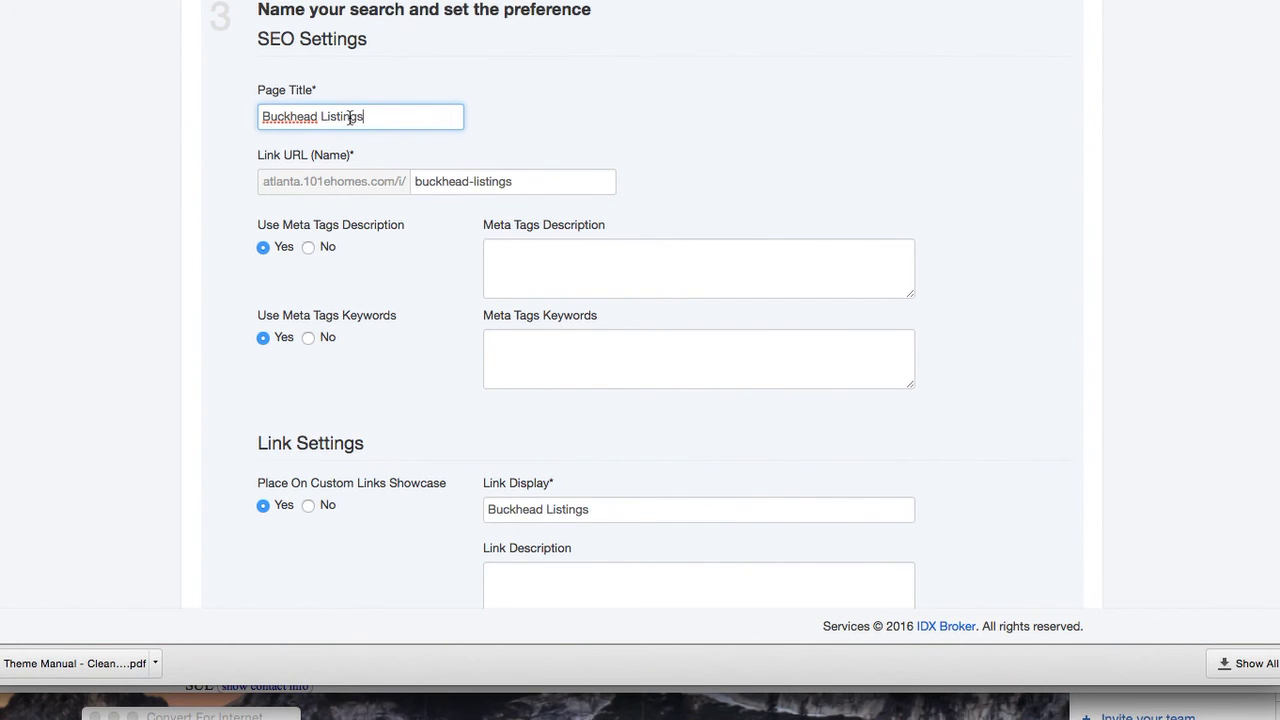
pyautogui.click(555, 266)
pyautogui.write('Buckhead')
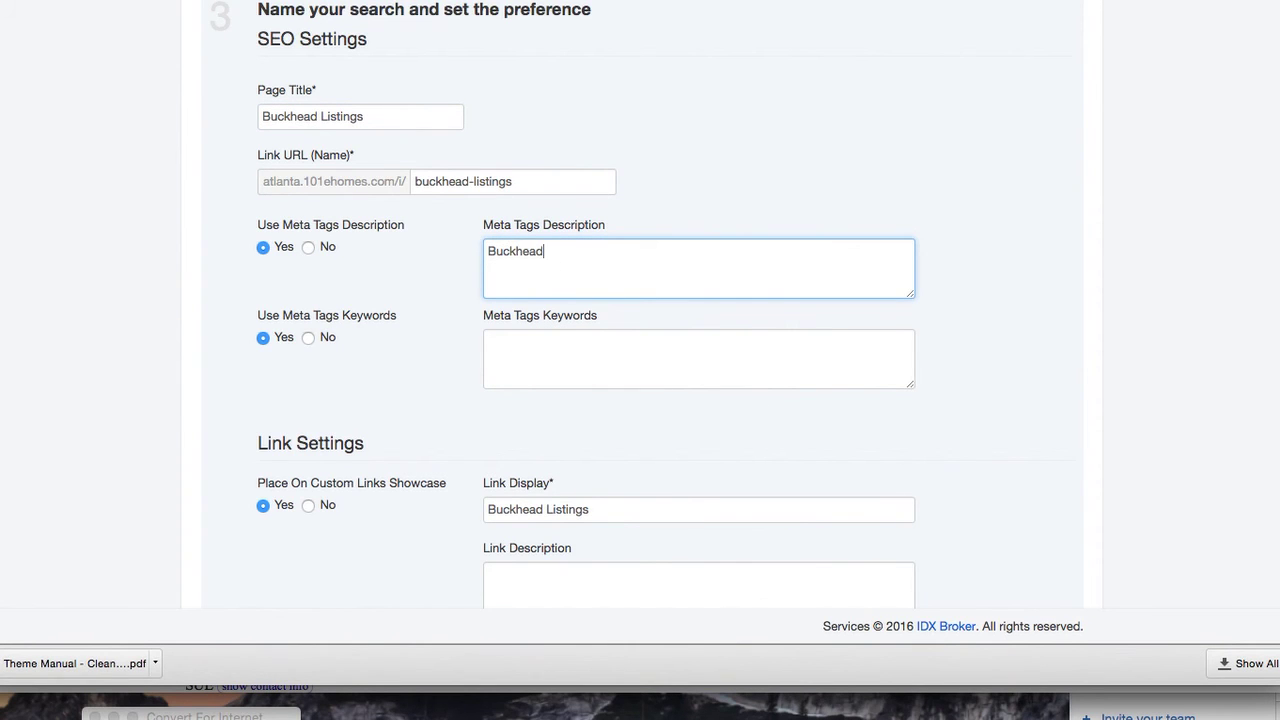
pyautogui.write(' real estate and home search')
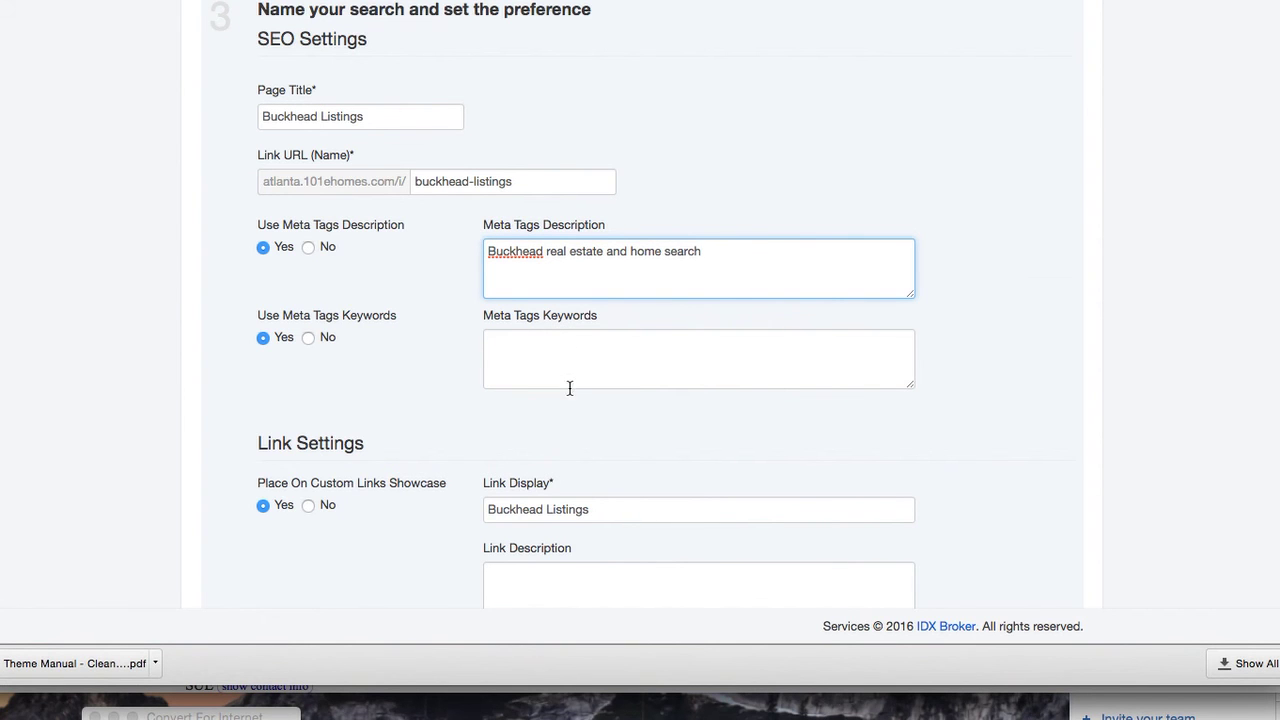
pyautogui.scroll(-5, 569, 386)
pyautogui.scroll(-4, 561, 327)
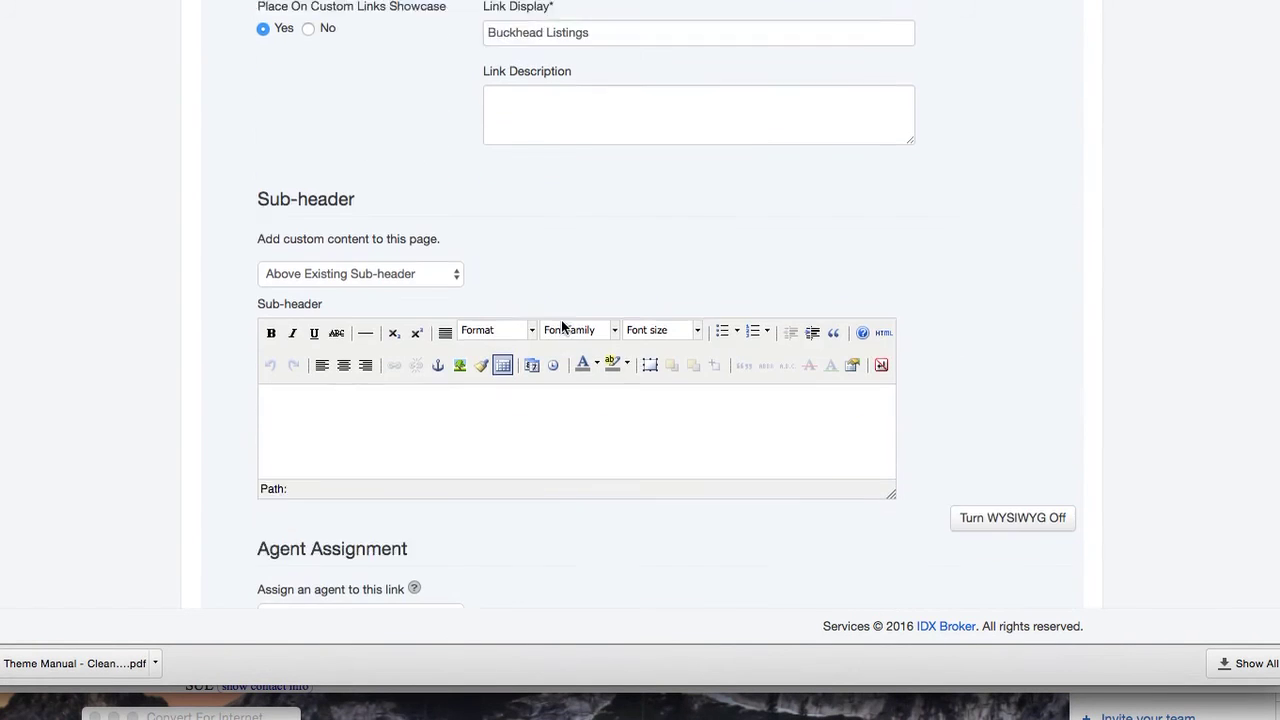
pyautogui.click(512, 418)
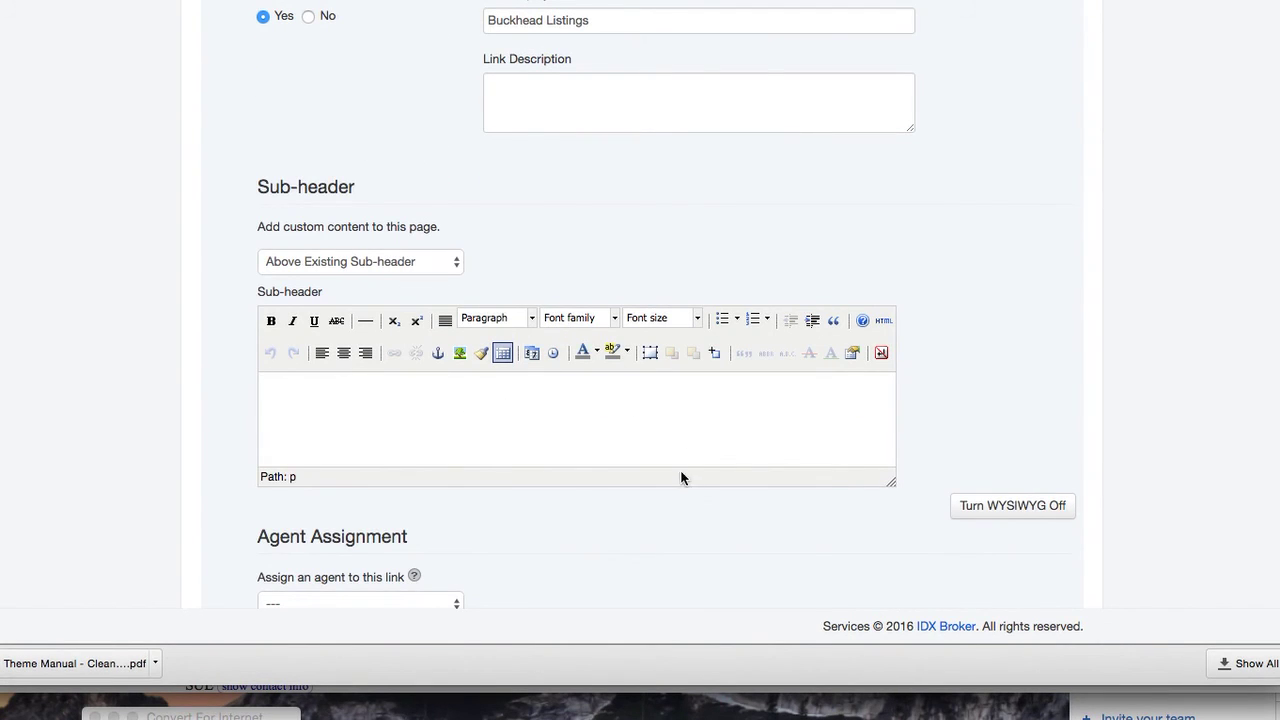
pyautogui.scroll(-3, 683, 510)
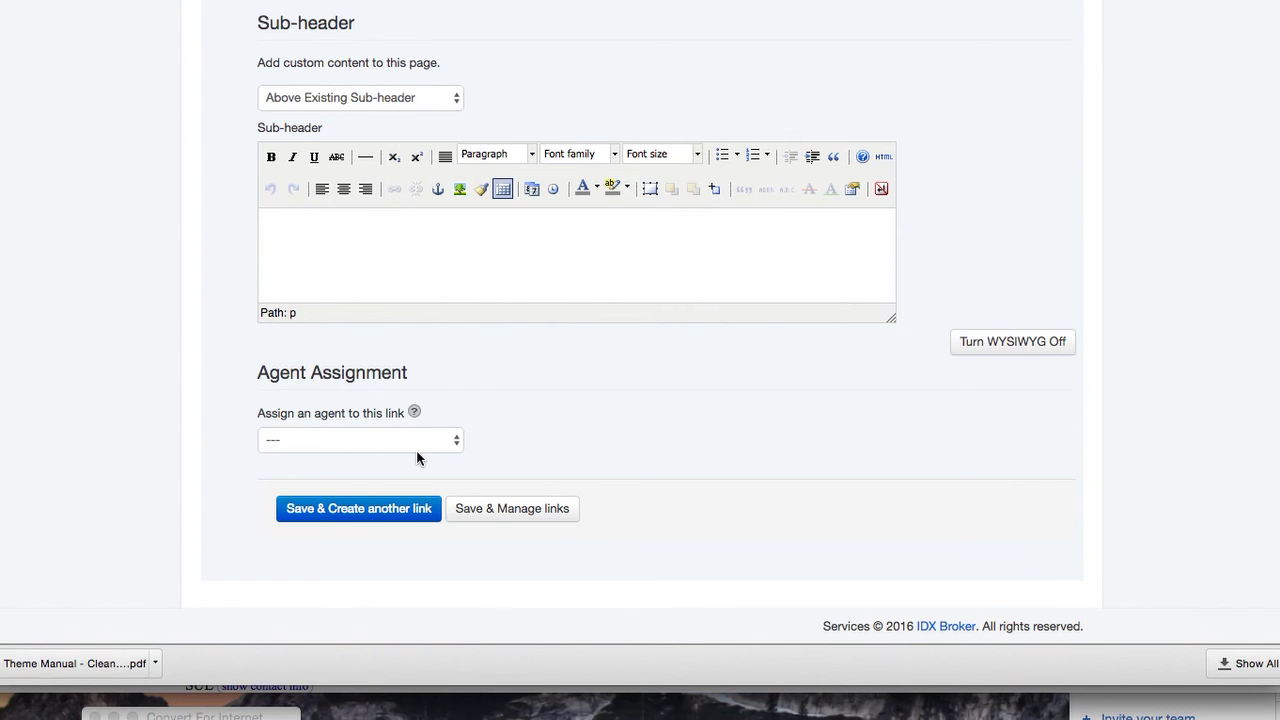
# Save the saved link and copy the buckhead-listings preview address
pyautogui.click(489, 512)
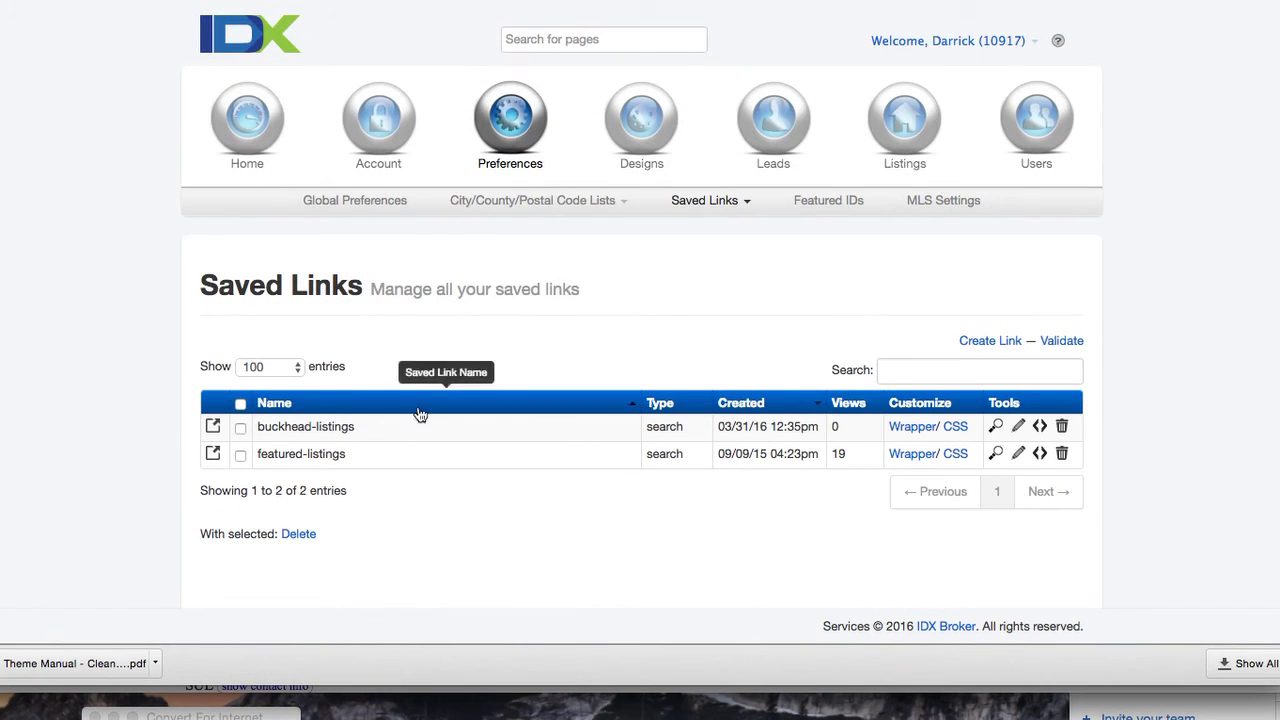
pyautogui.rightClick(995, 427)
pyautogui.click(1030, 513)
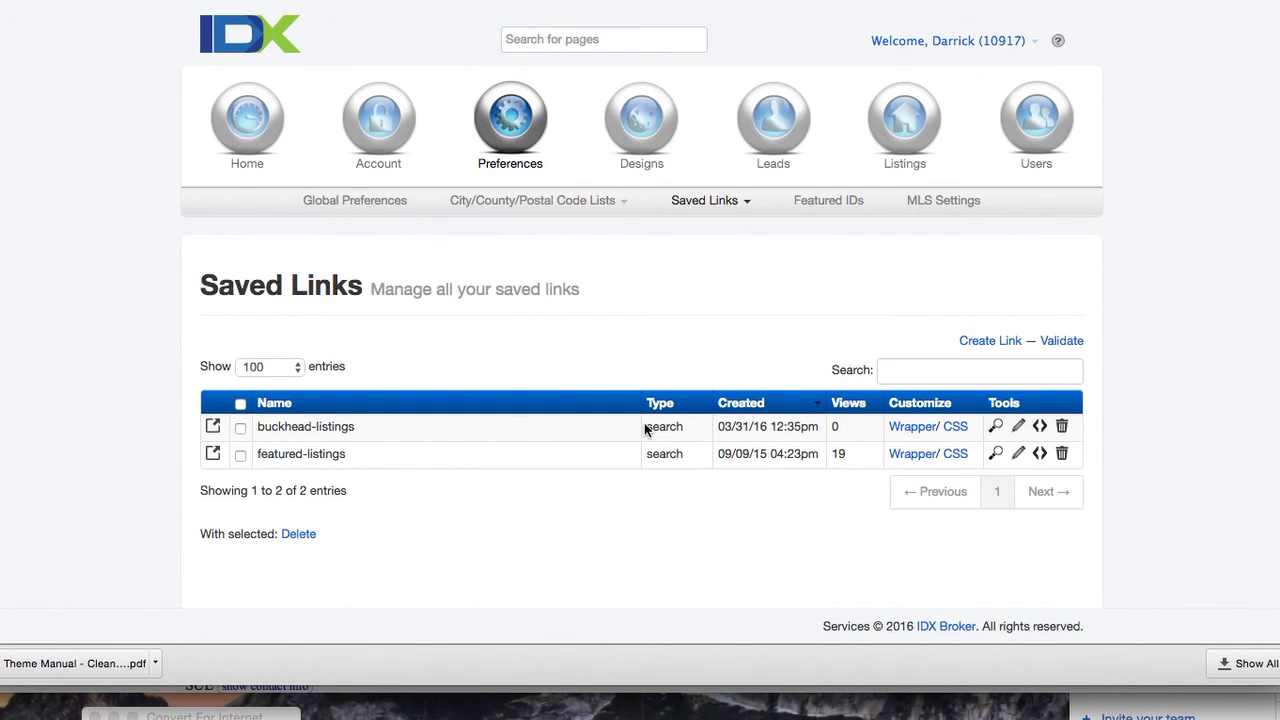
pyautogui.press('super+Tab')
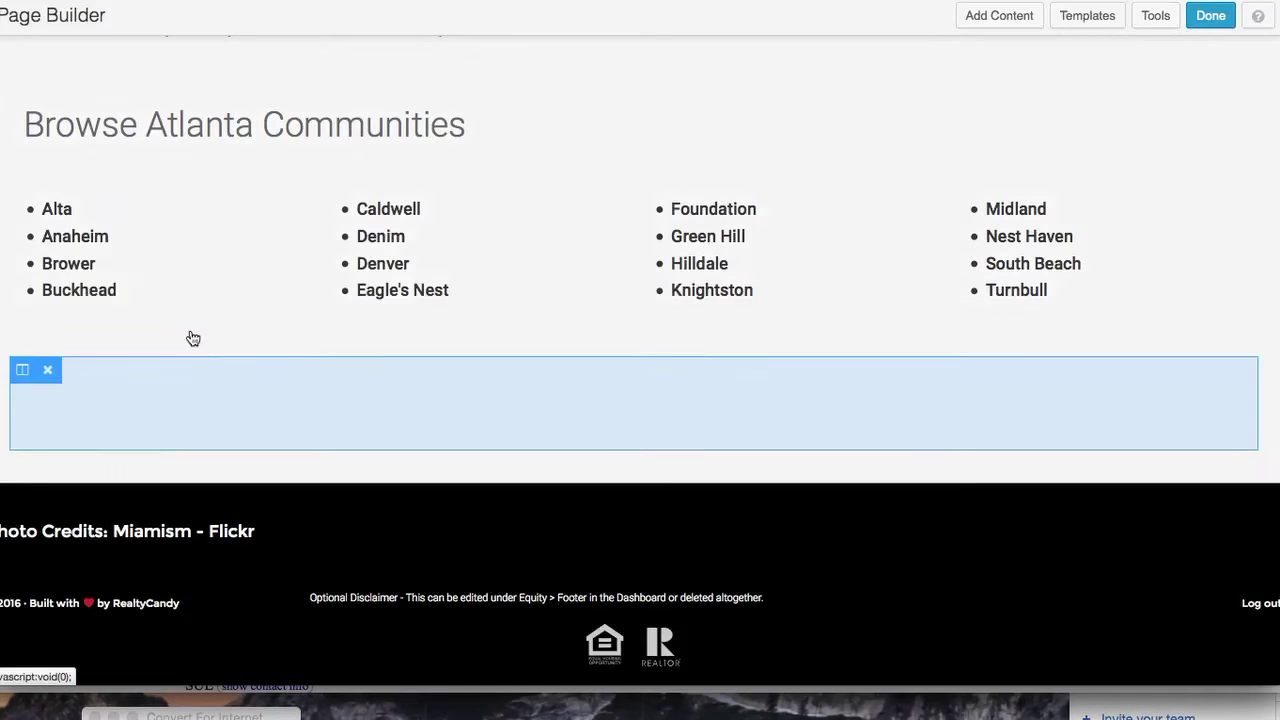
# Link Buckhead in the first column's list to the buckhead-listings URL, opening in a new tab, and save
pyautogui.click(105, 303)
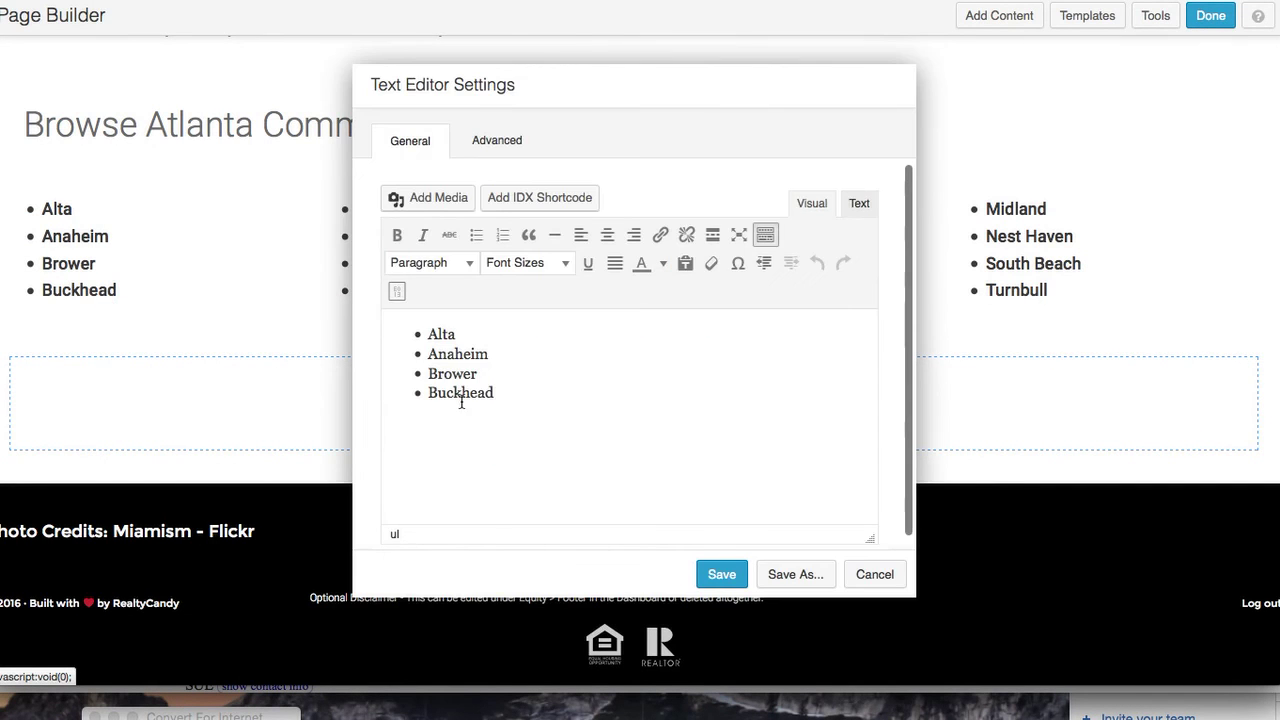
pyautogui.doubleClick(458, 392)
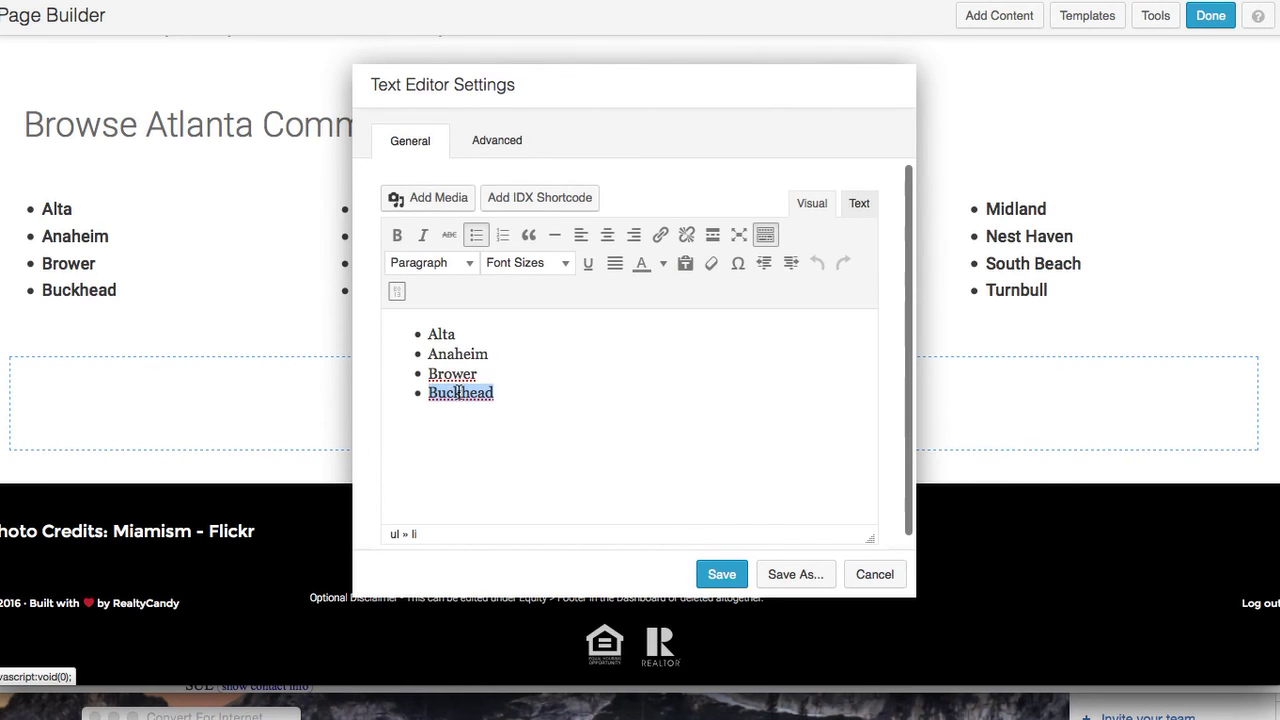
pyautogui.click(660, 238)
pyautogui.hotkey('ctrl', 'v')
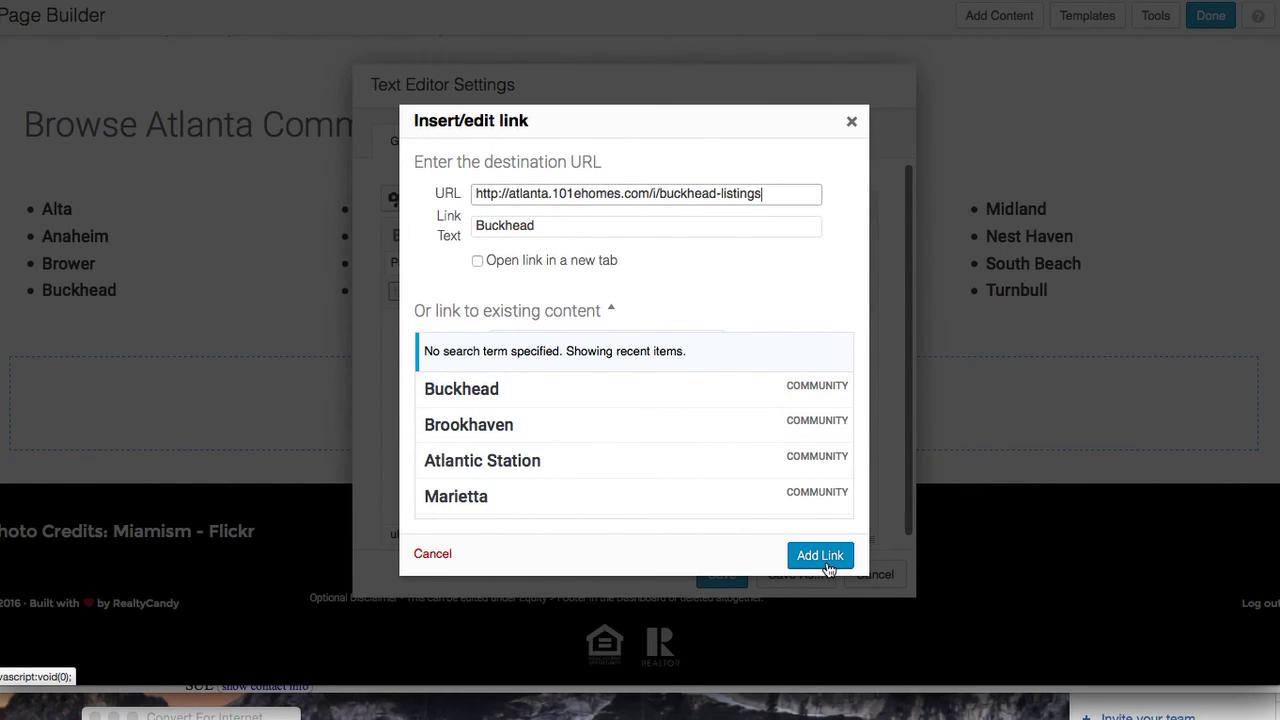
pyautogui.click(488, 264)
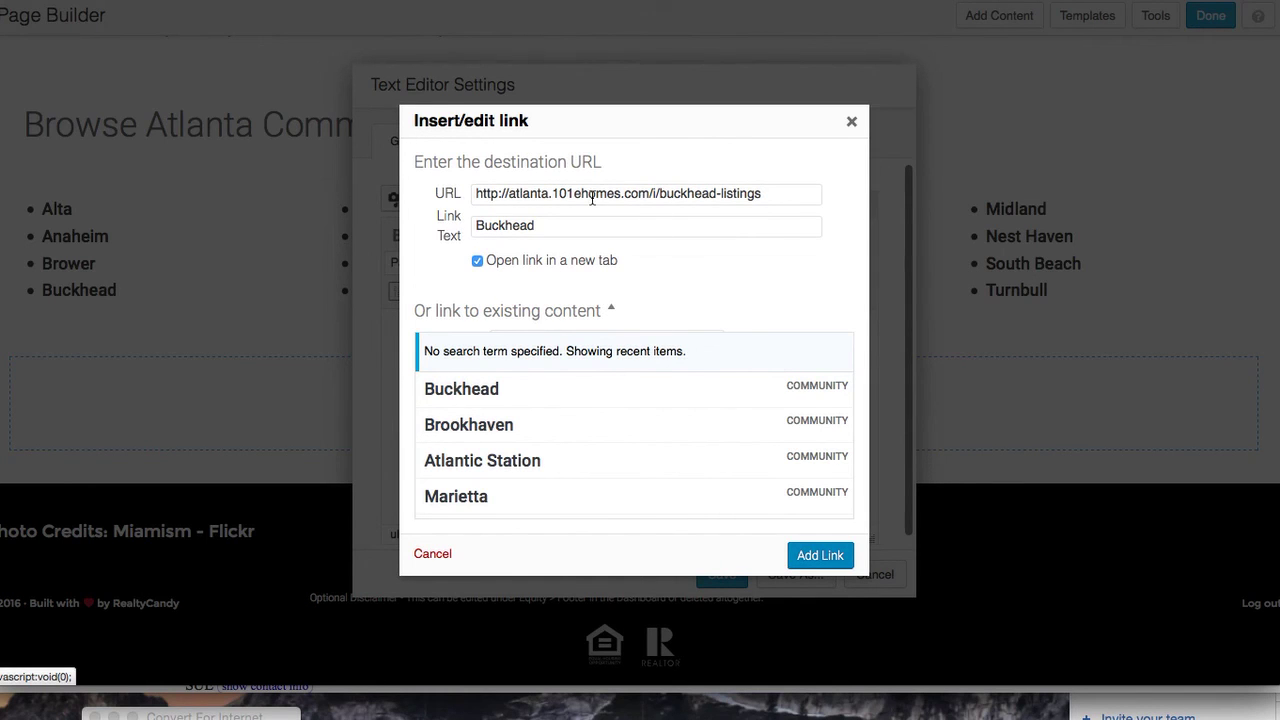
pyautogui.click(829, 556)
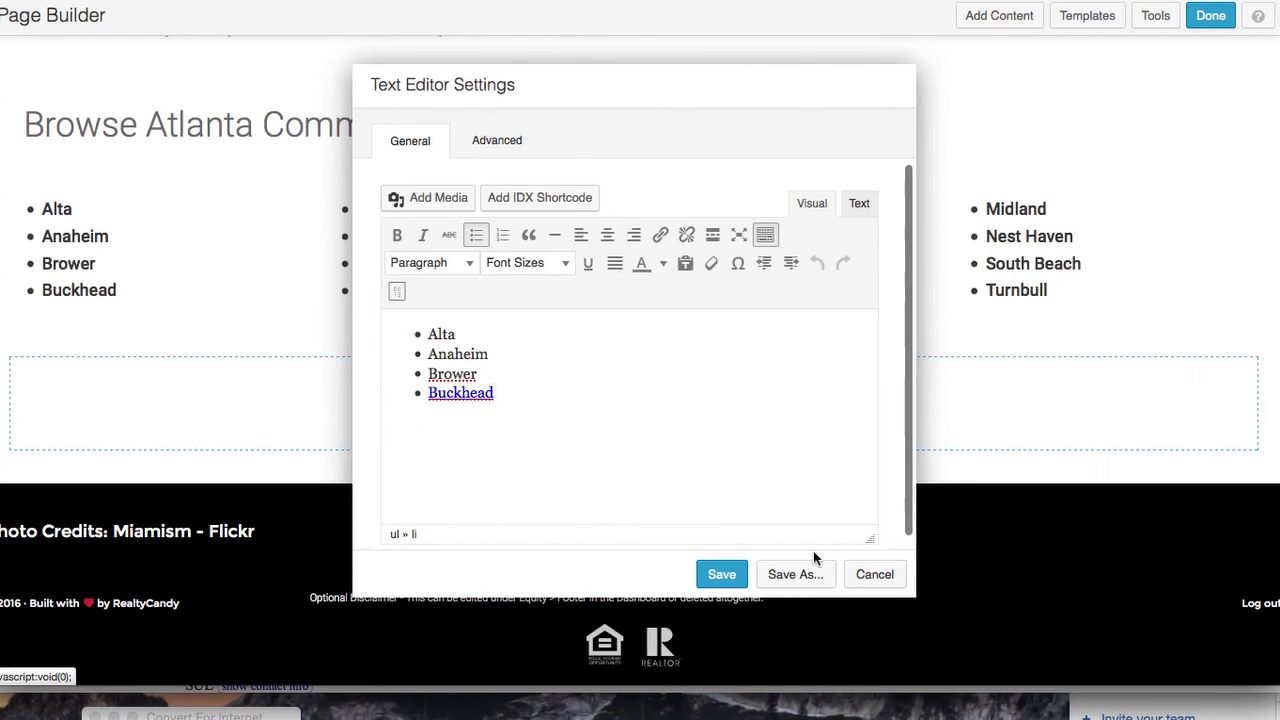
pyautogui.click(722, 574)
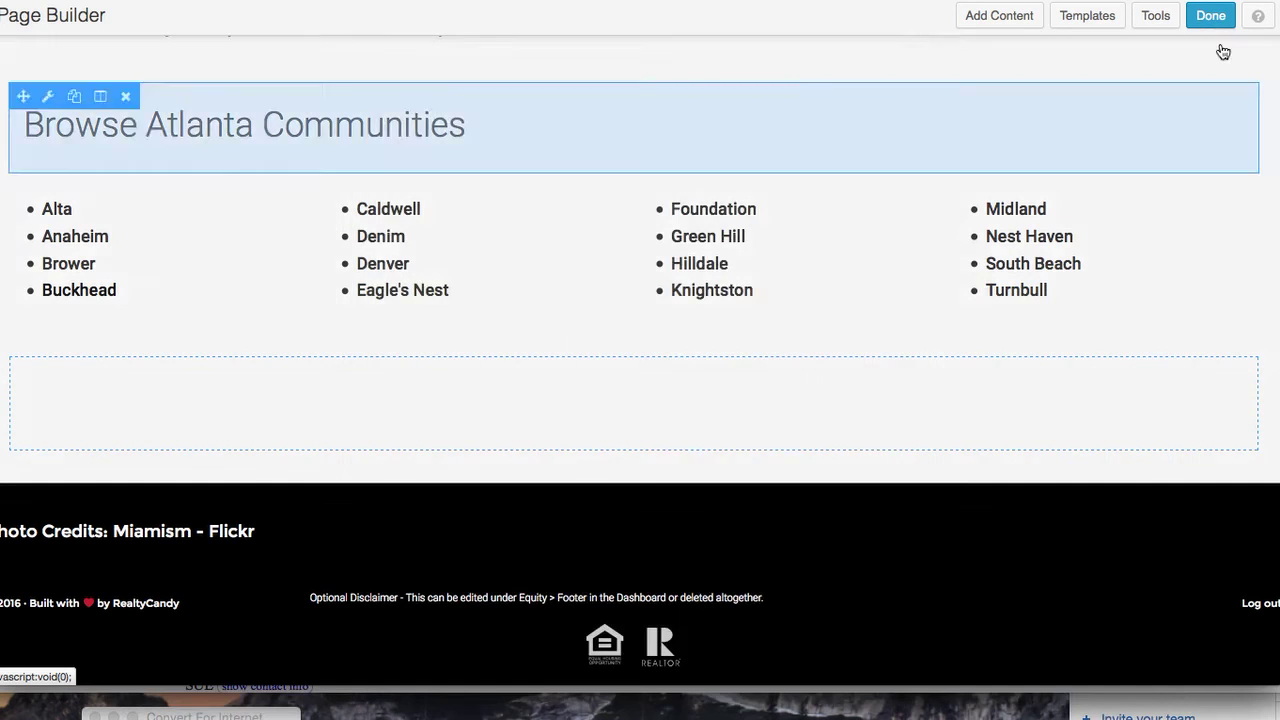
pyautogui.click(1210, 16)
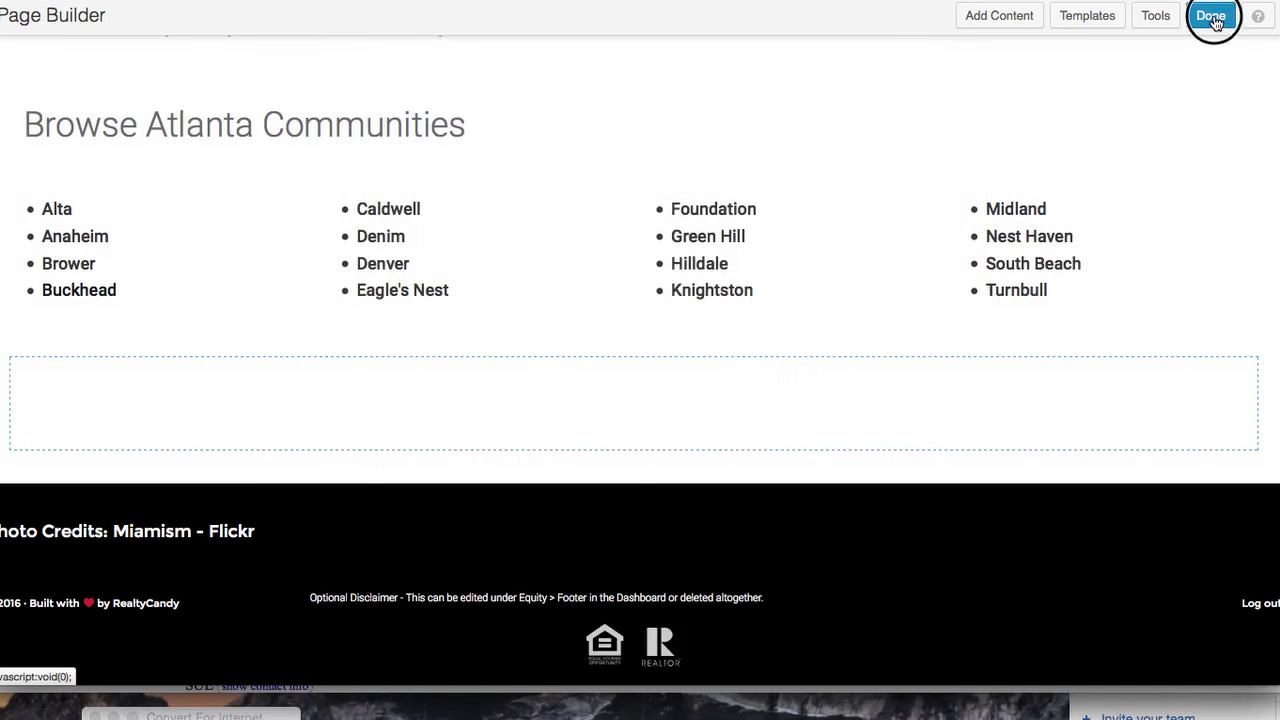
# Publish the layout changes and follow the Buckhead link on the live home page
pyautogui.click(638, 294)
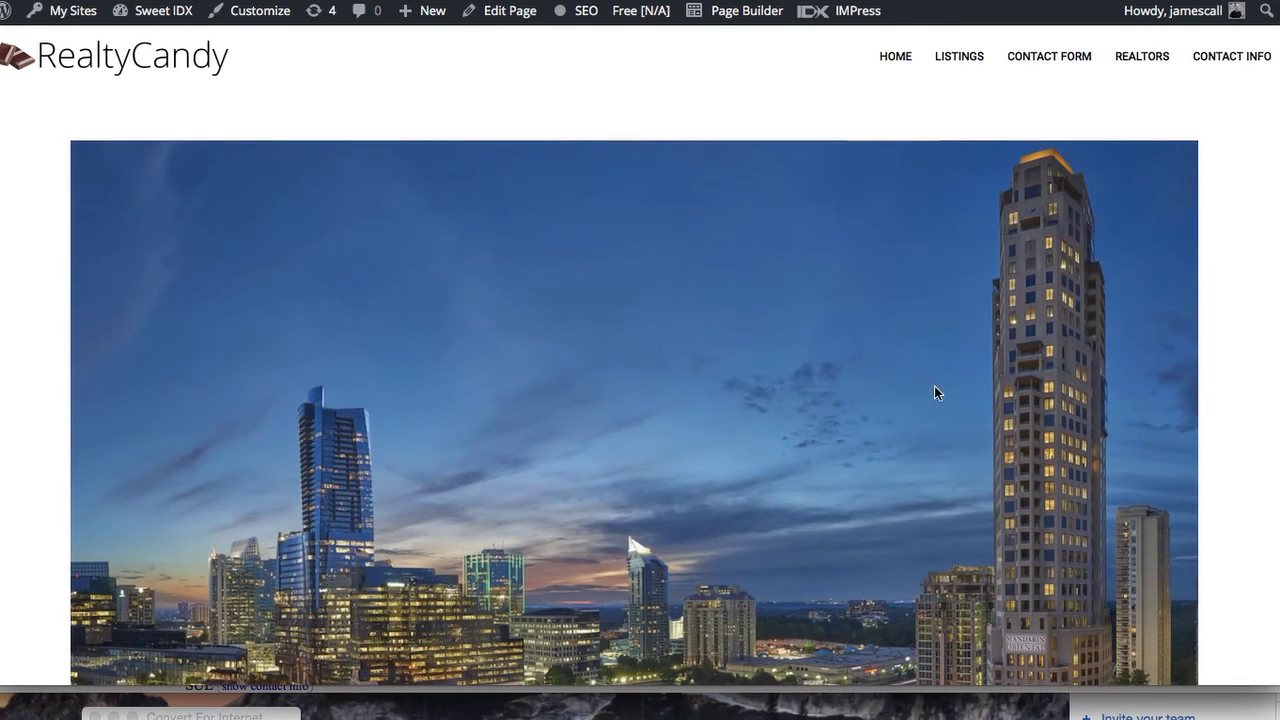
pyautogui.scroll(-5, 1278, 470)
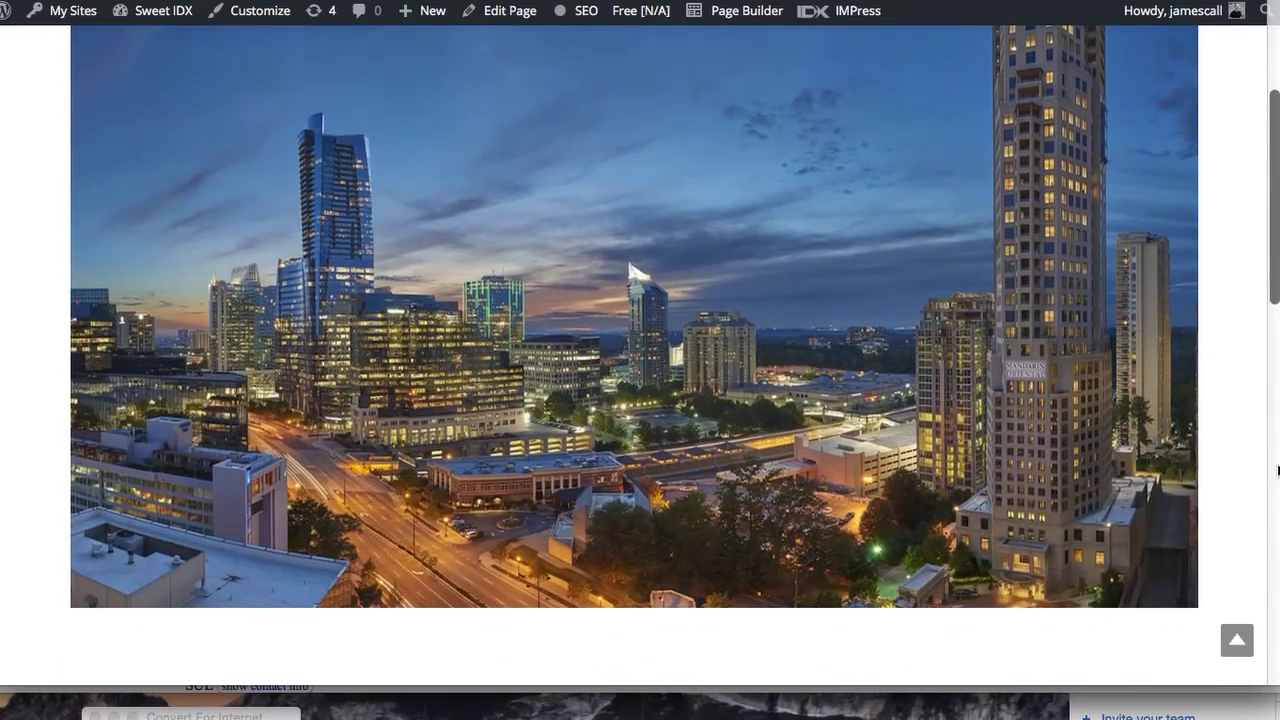
pyautogui.scroll(-10, 1278, 470)
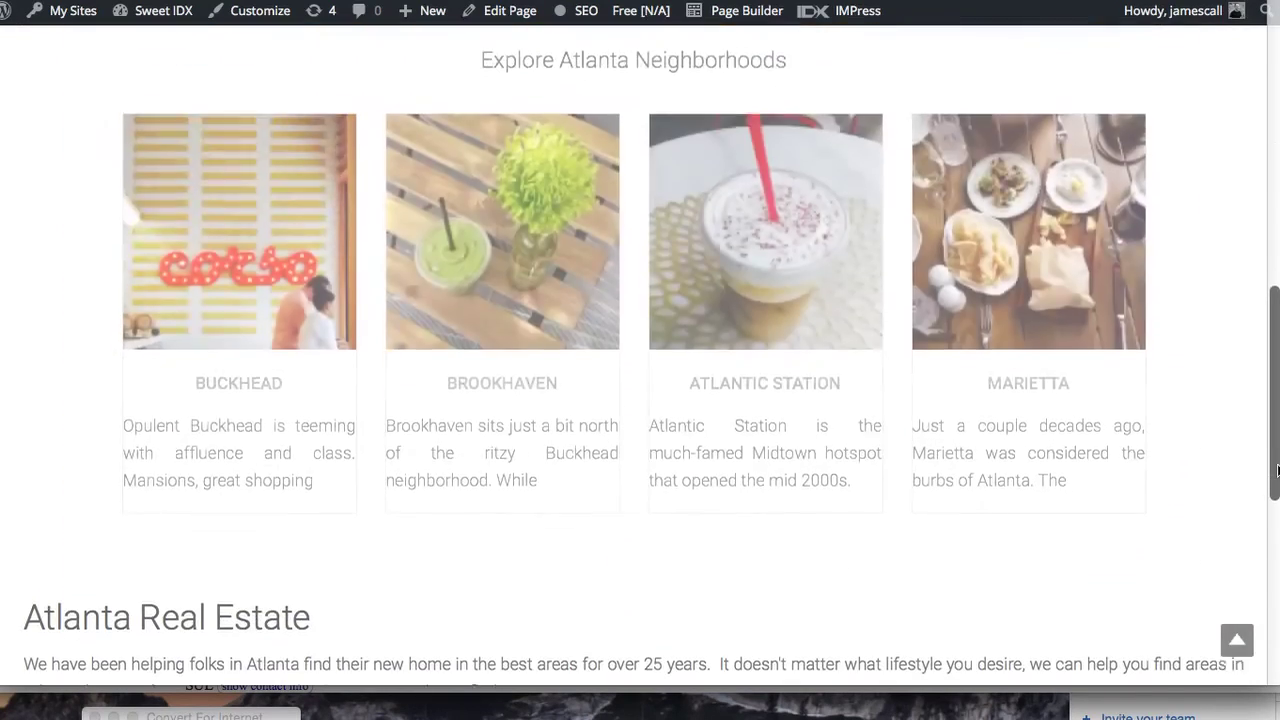
pyautogui.scroll(-5, 1278, 470)
pyautogui.scroll(-2, 1278, 470)
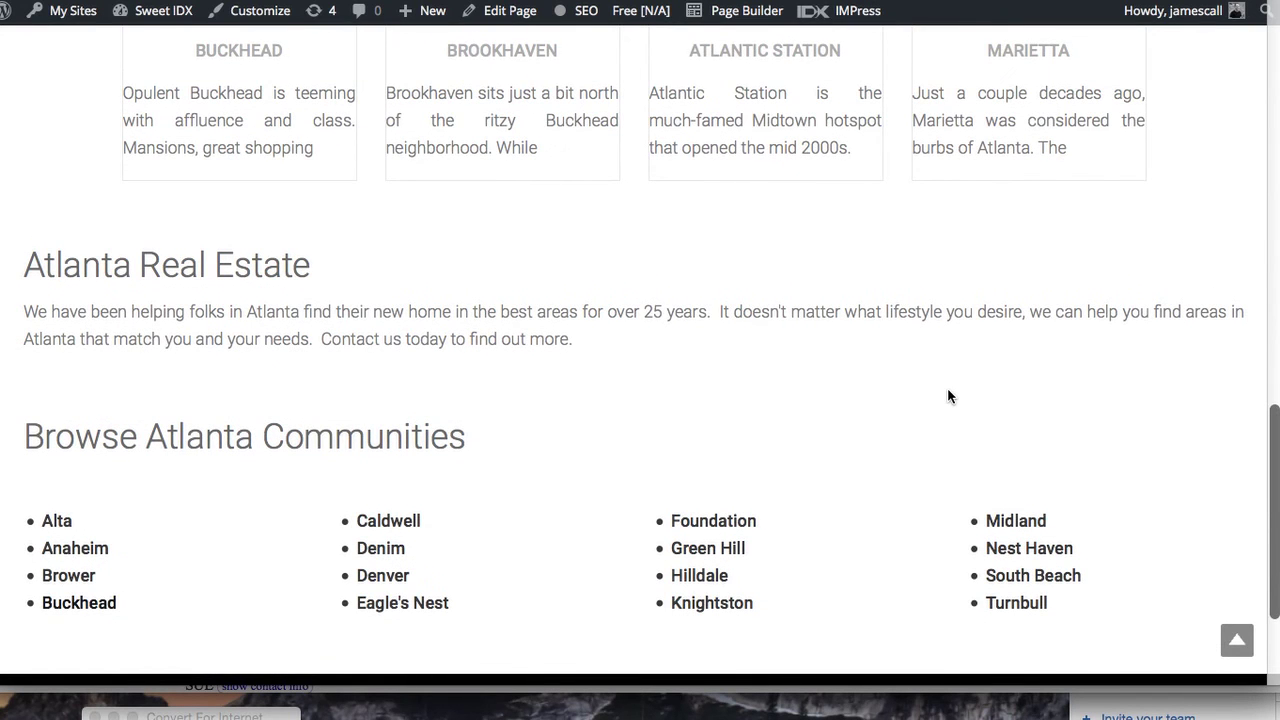
pyautogui.scroll(-2, 947, 390)
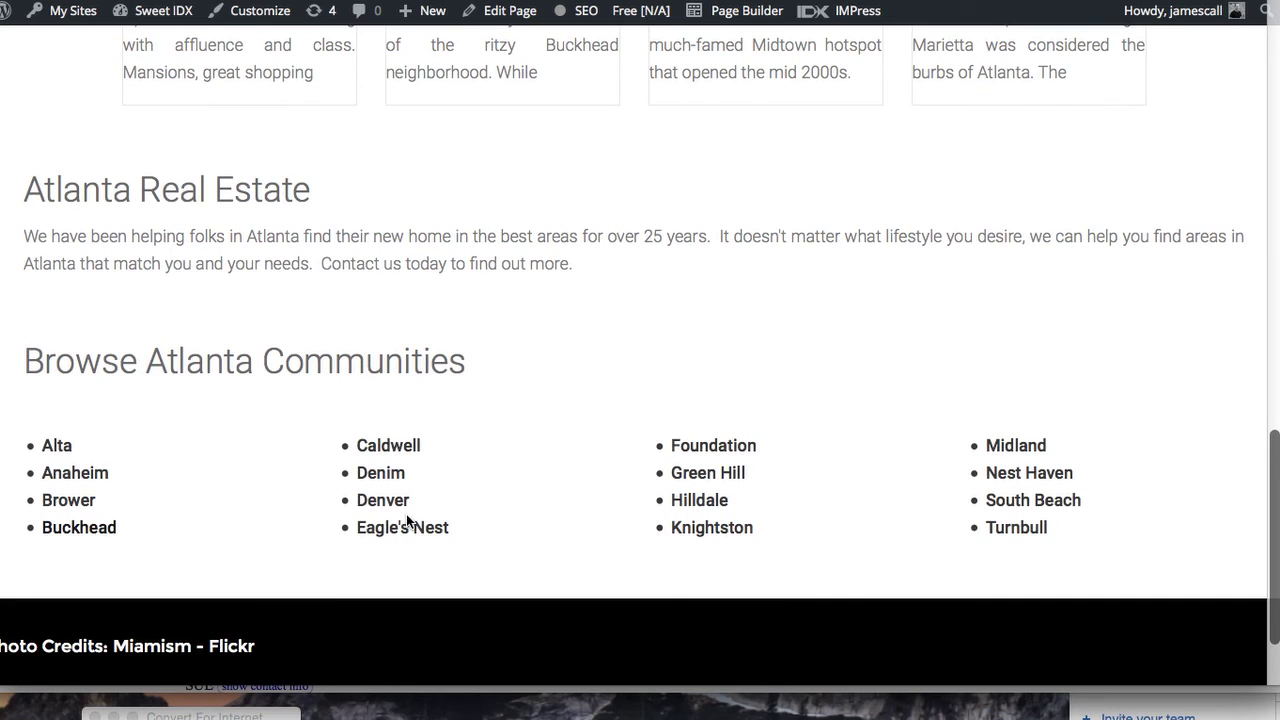
pyautogui.scroll(-1, 677, 471)
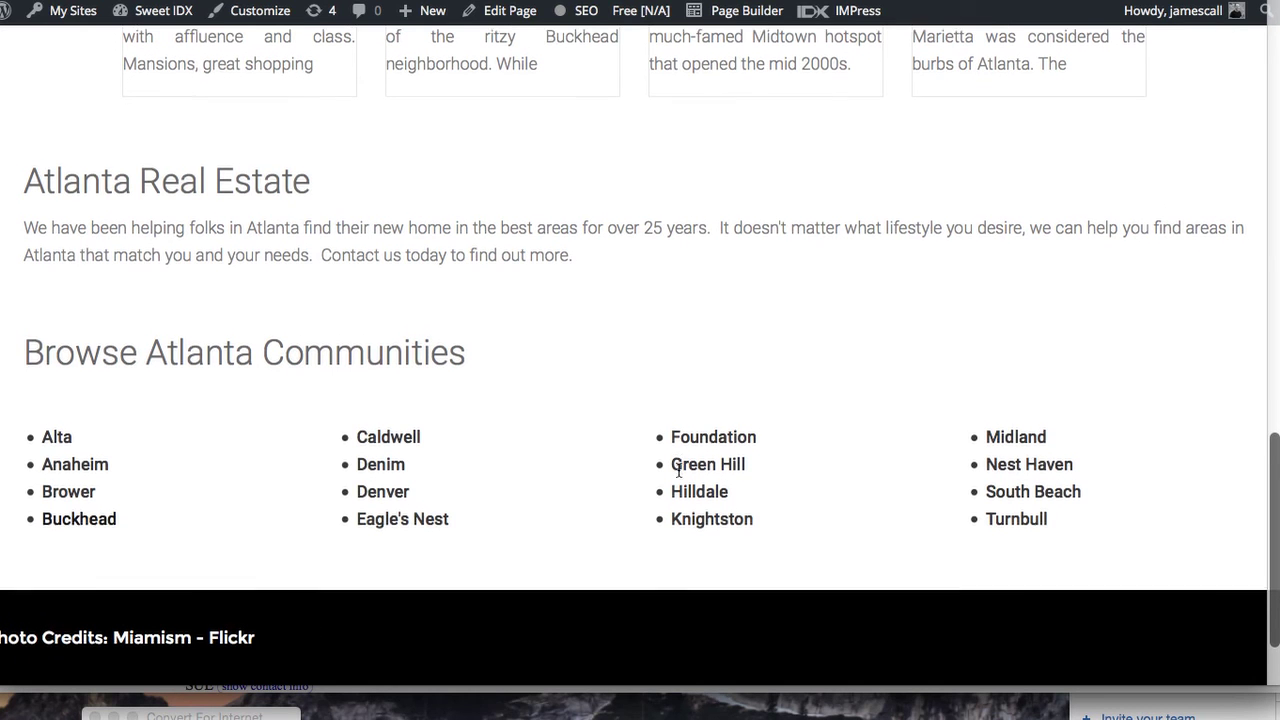
pyautogui.click(78, 526)
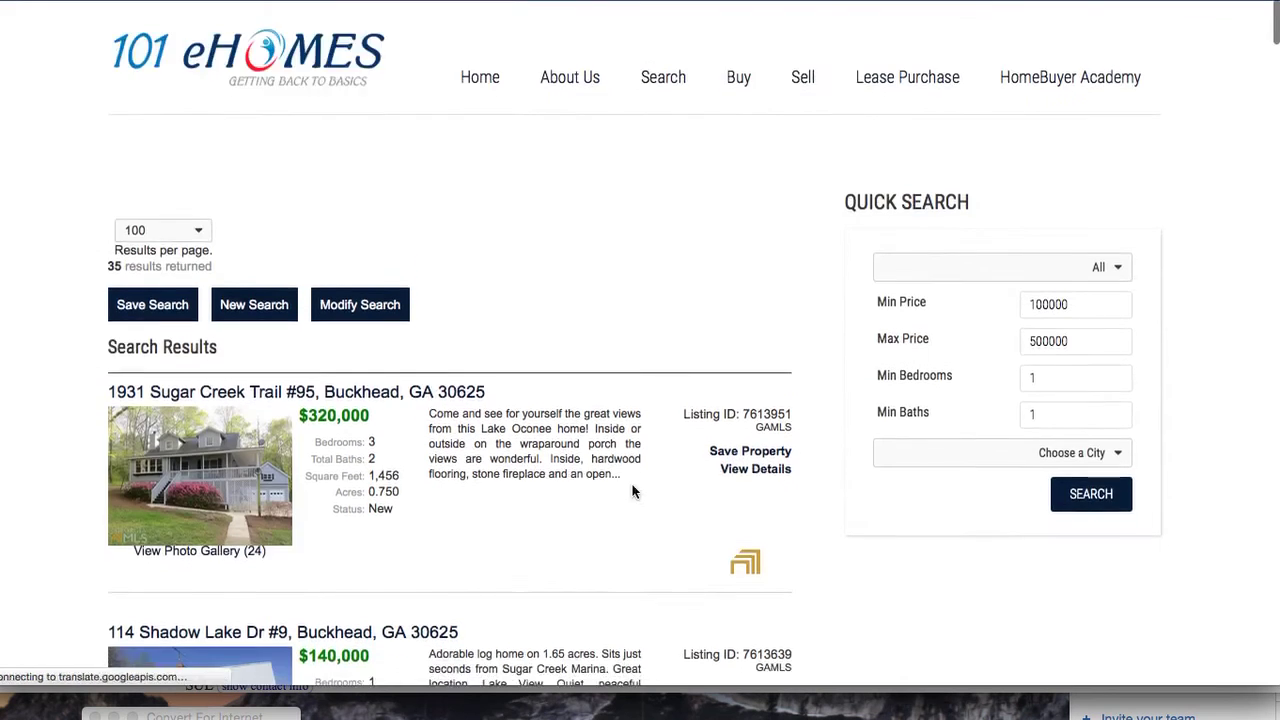
# Review the 35 Buckhead listing results, then return to the top of the home page
pyautogui.scroll(-3, 632, 488)
pyautogui.scroll(-4, 632, 491)
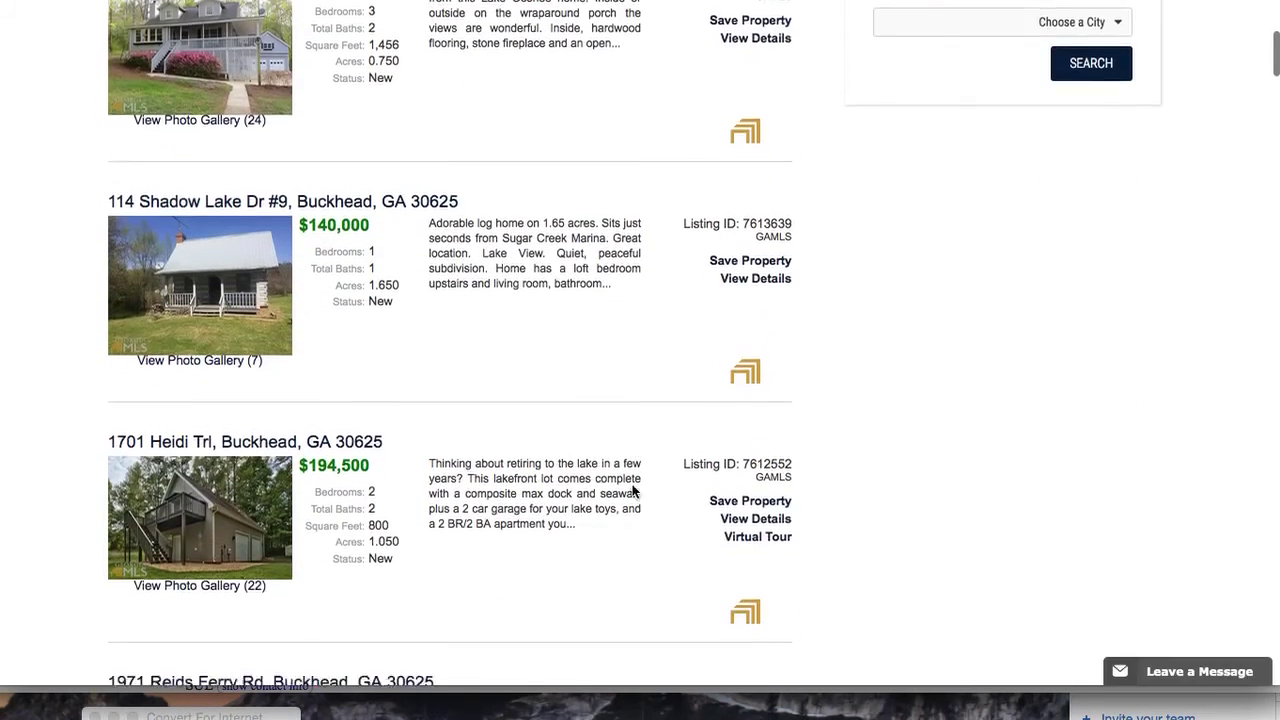
pyautogui.scroll(-3, 632, 491)
pyautogui.scroll(-2, 632, 491)
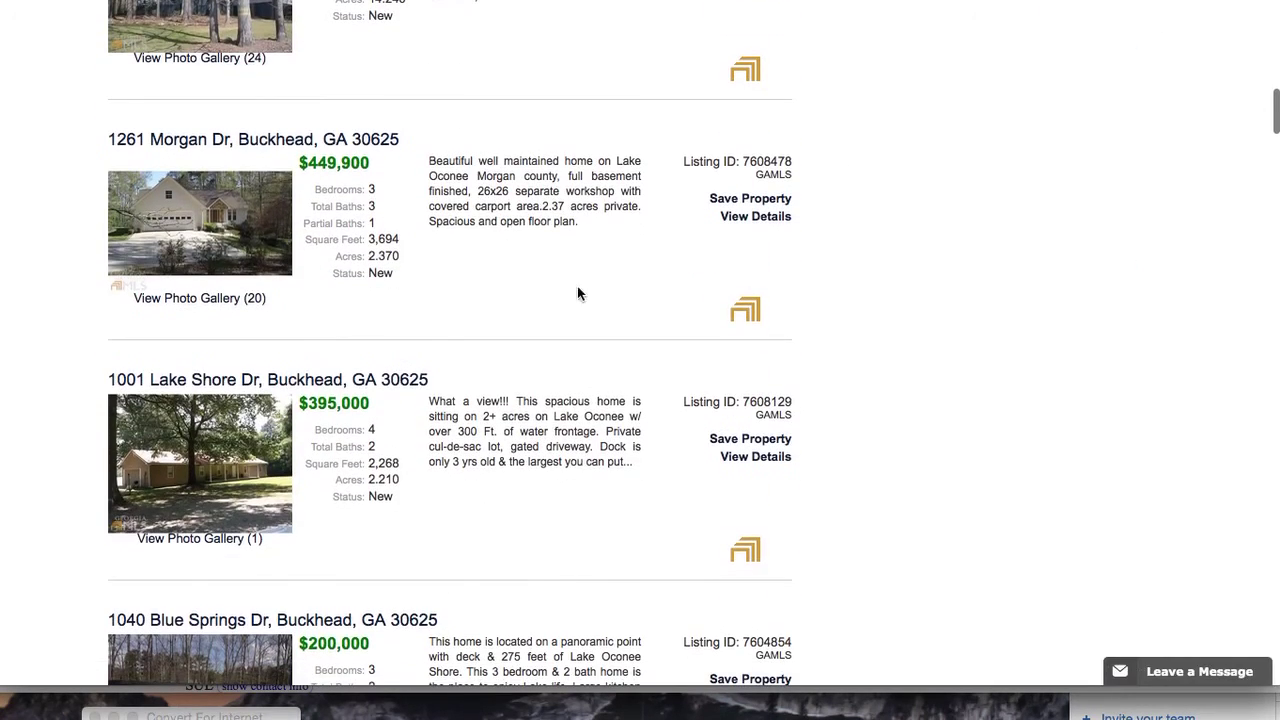
pyautogui.press('super+Left')
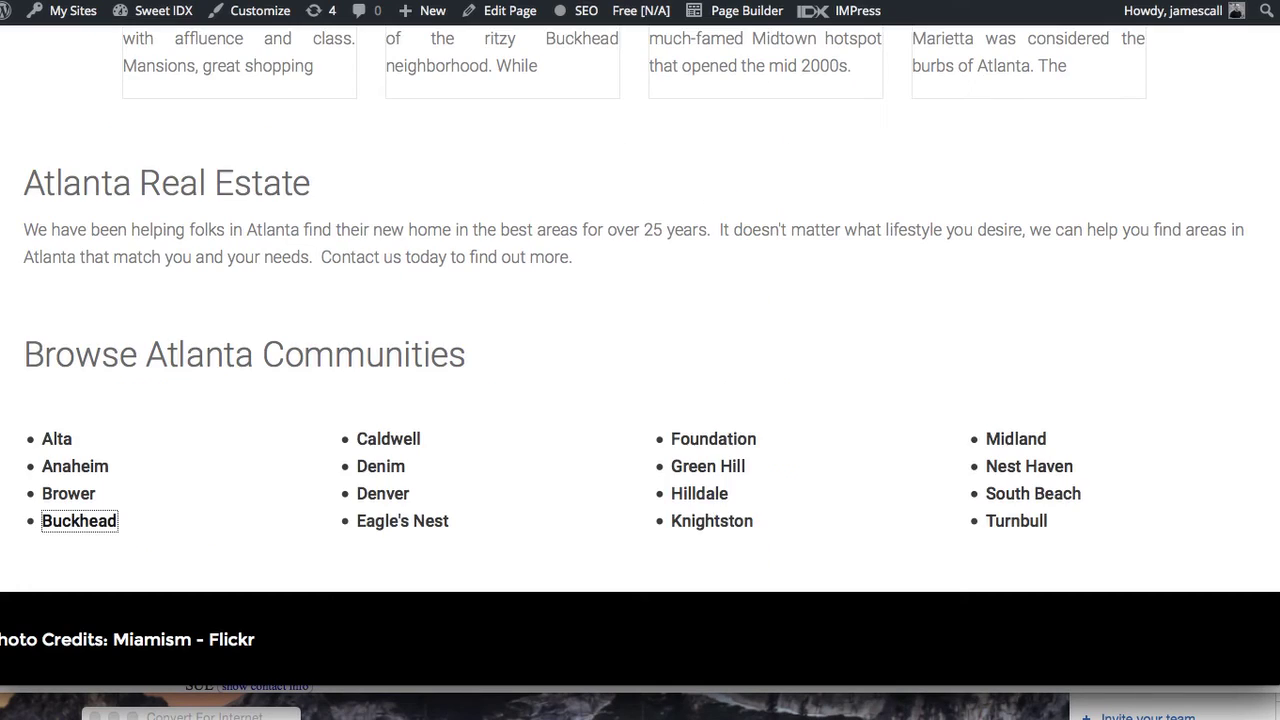
pyautogui.scroll(5, 604, 392)
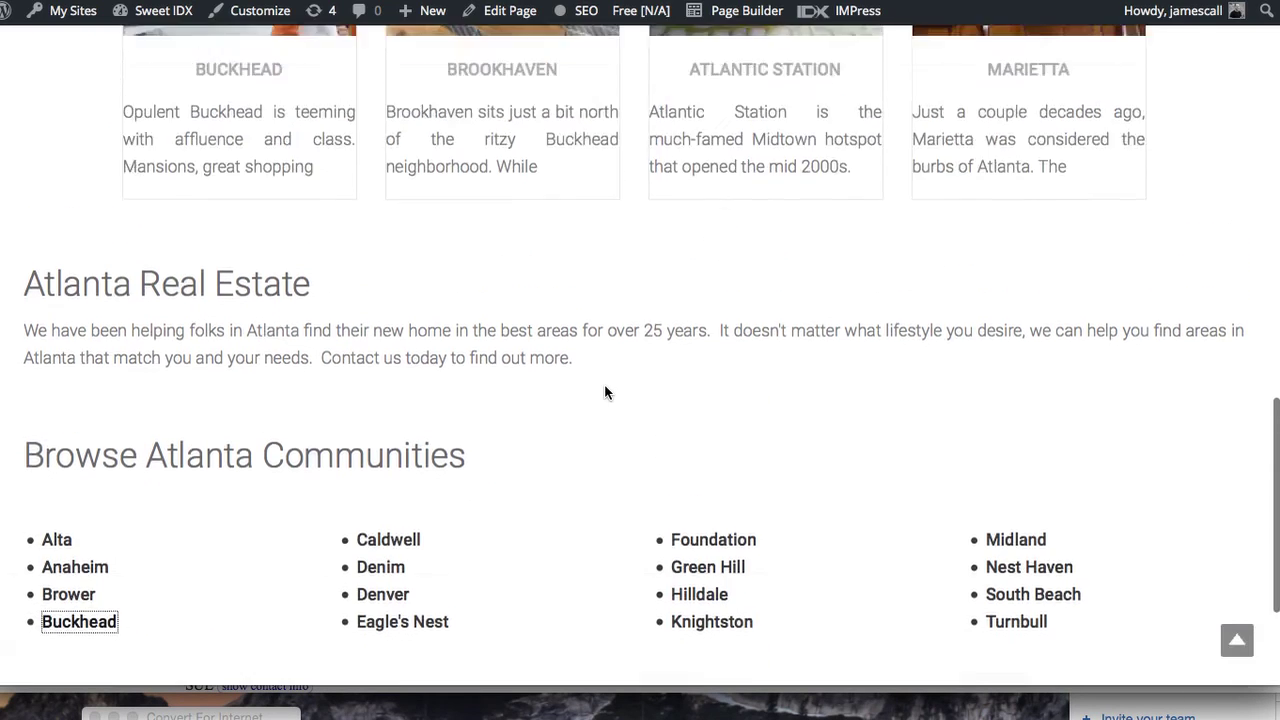
pyautogui.scroll(5, 604, 392)
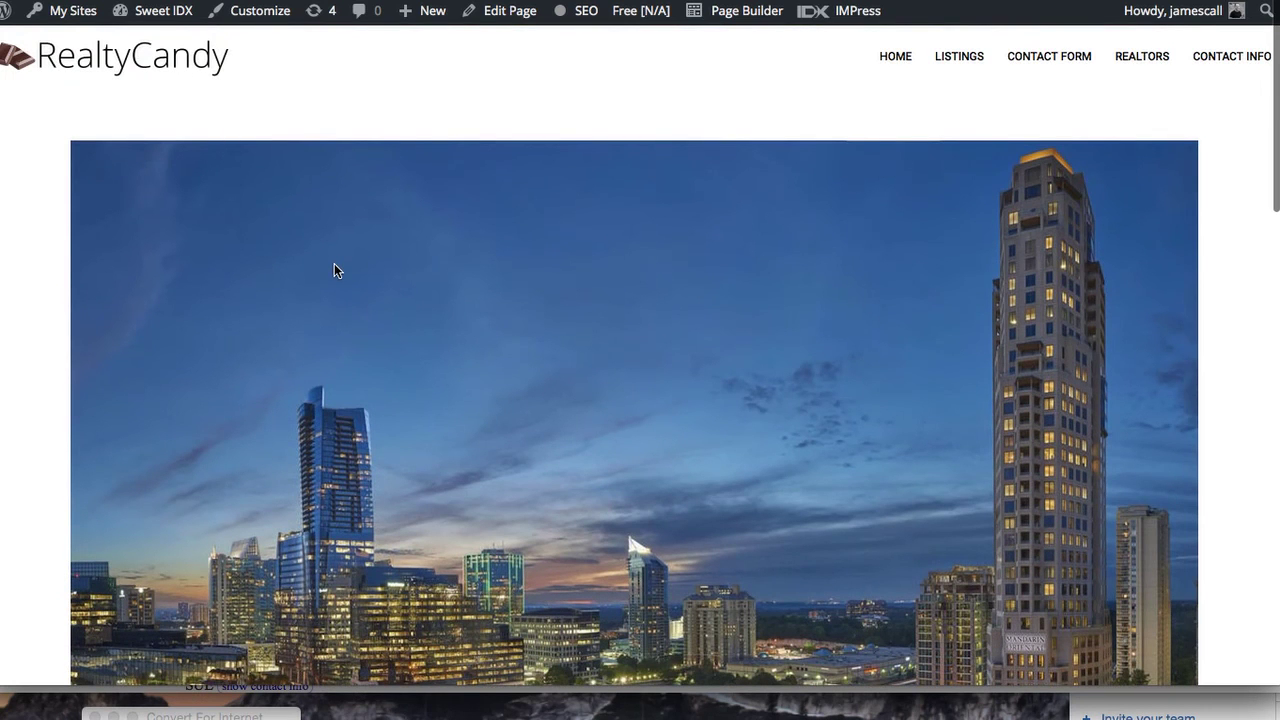
# Add Atlanta Home Page to the Test menu, nest it under Home after Home 7, and save
pyautogui.click(962, 60)
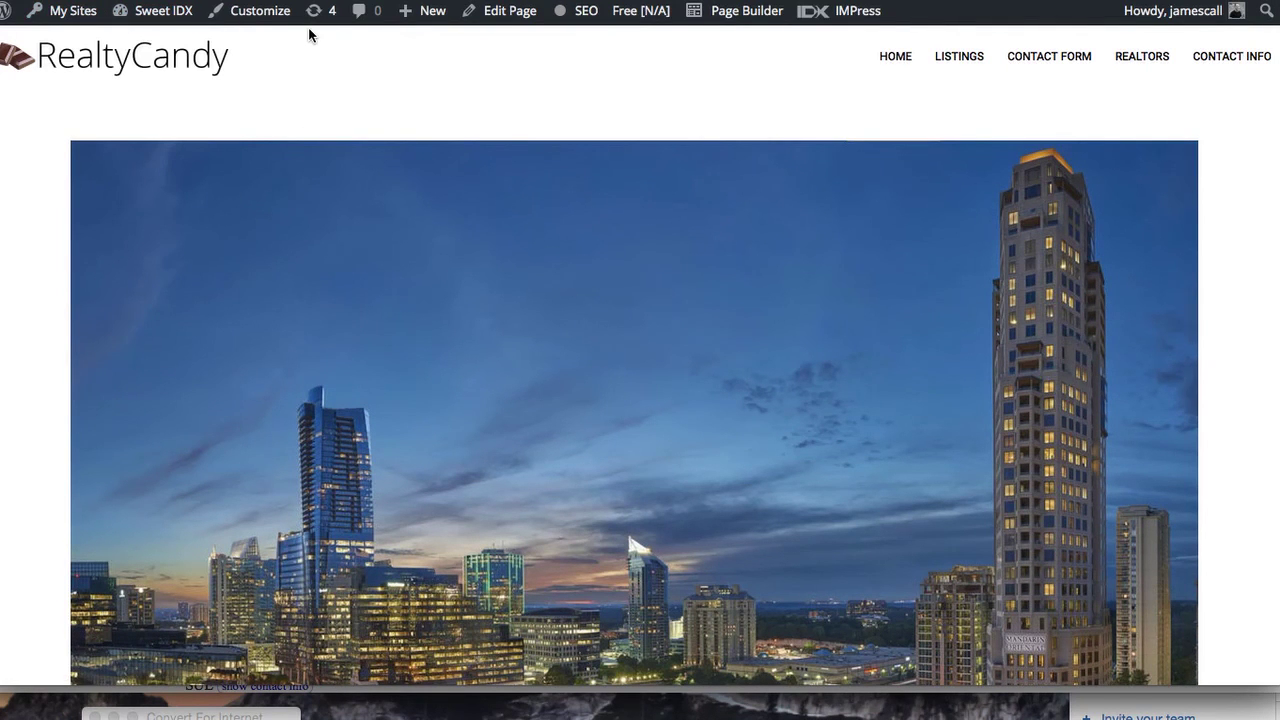
pyautogui.moveTo(185, 12)
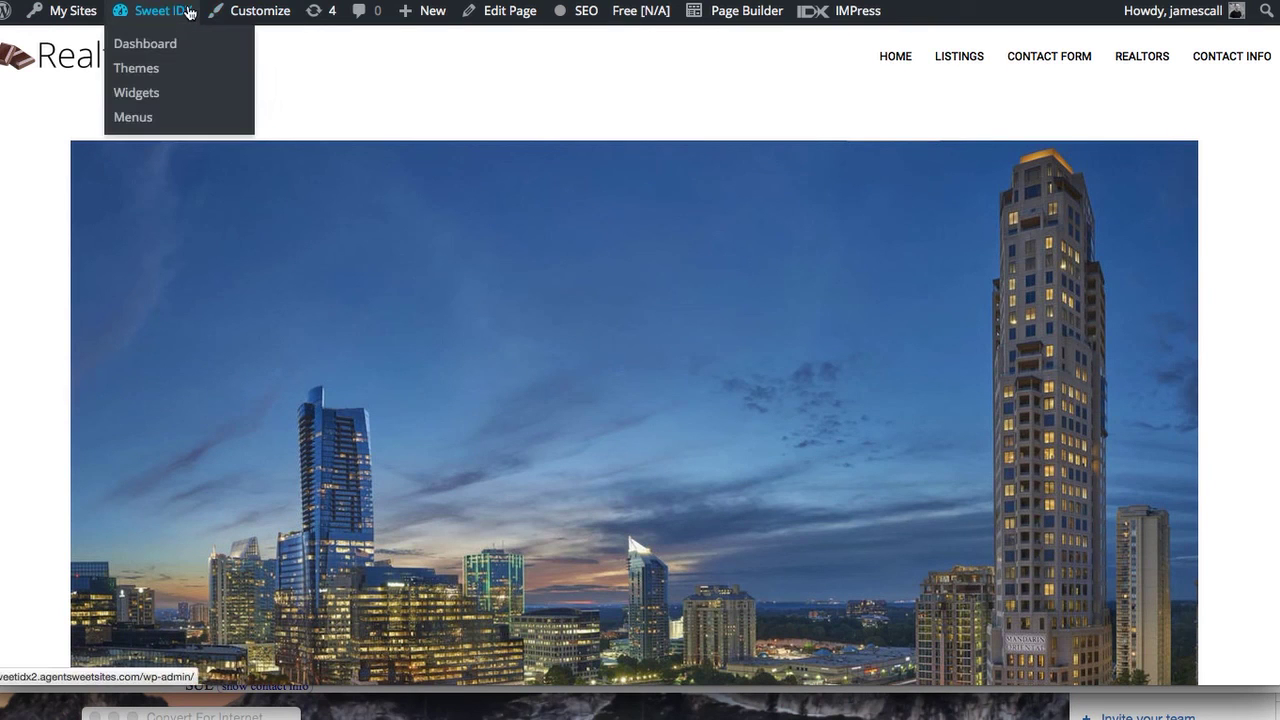
pyautogui.click(172, 118)
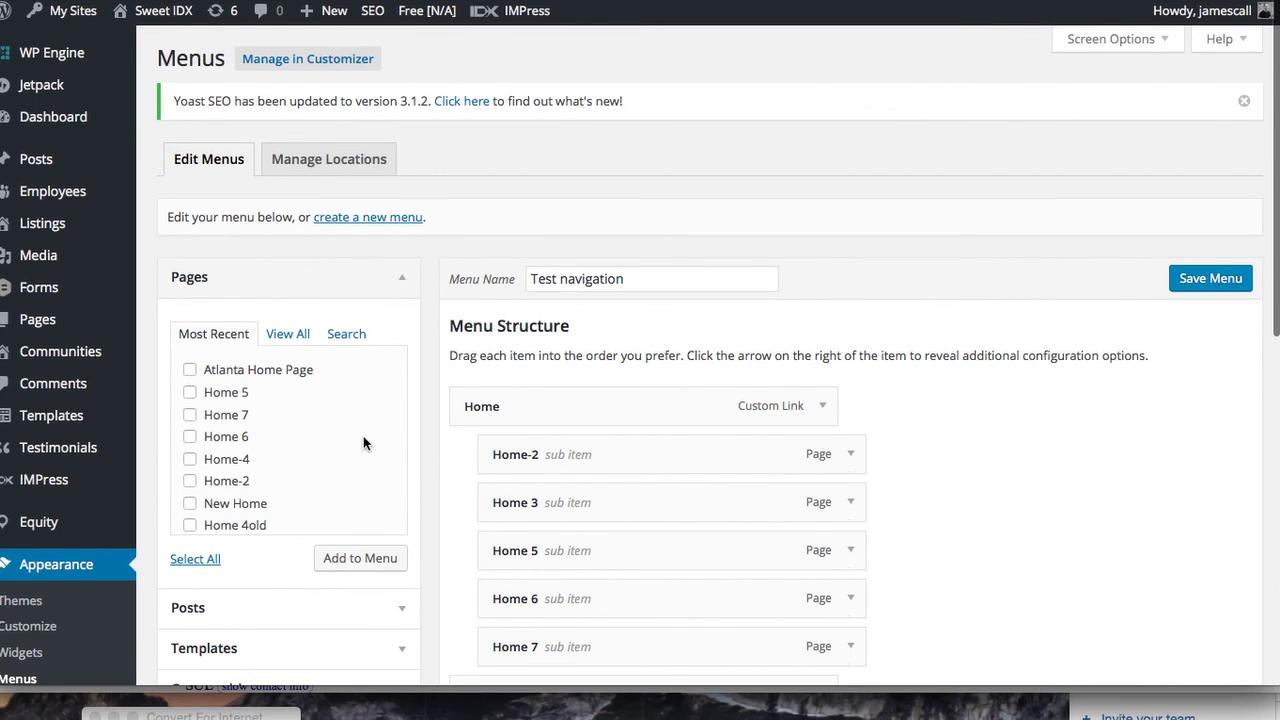
pyautogui.click(189, 369)
pyautogui.click(341, 560)
pyautogui.scroll(-5, 427, 556)
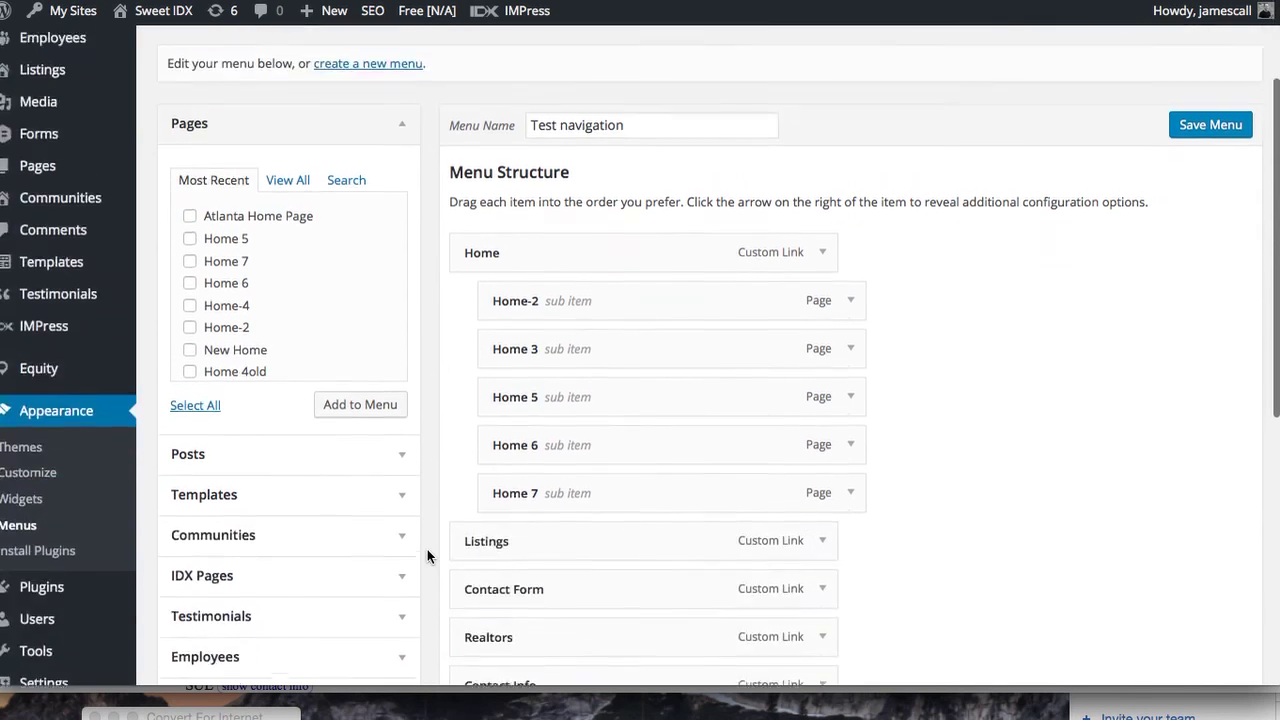
pyautogui.scroll(-3, 427, 556)
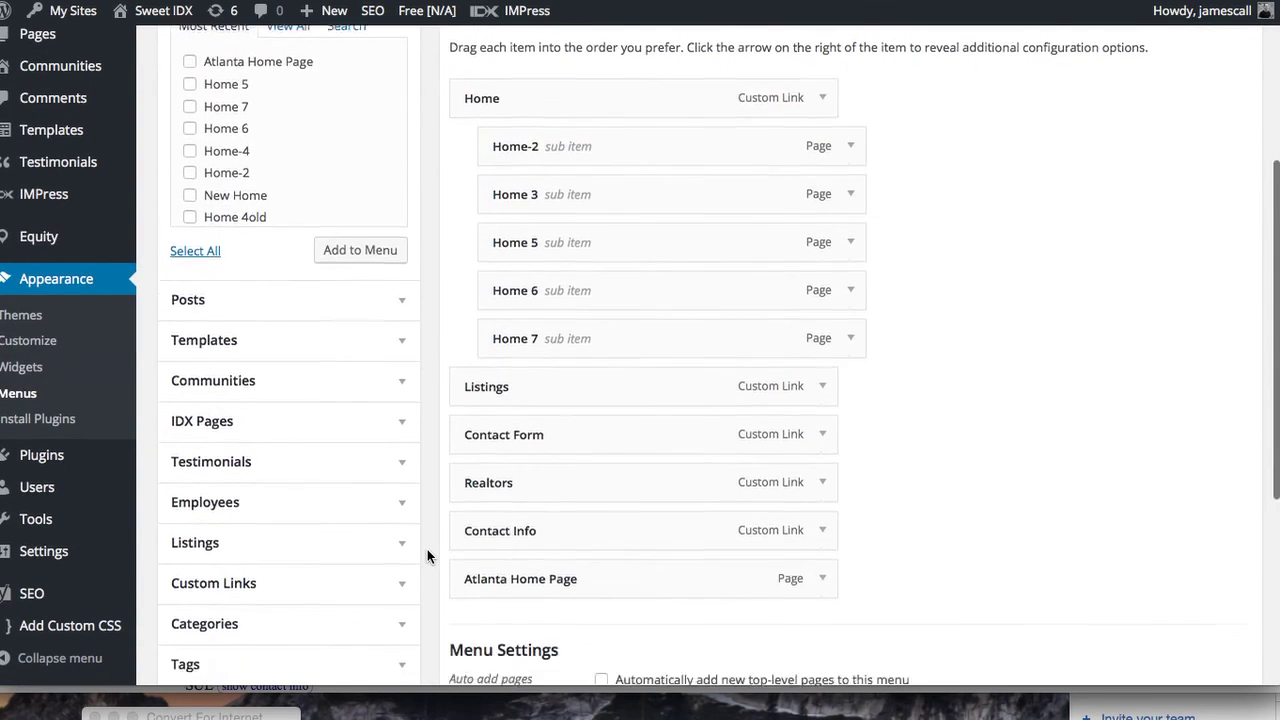
pyautogui.moveTo(591, 483); pyautogui.dragTo(646, 287)
pyautogui.scroll(4, 951, 340)
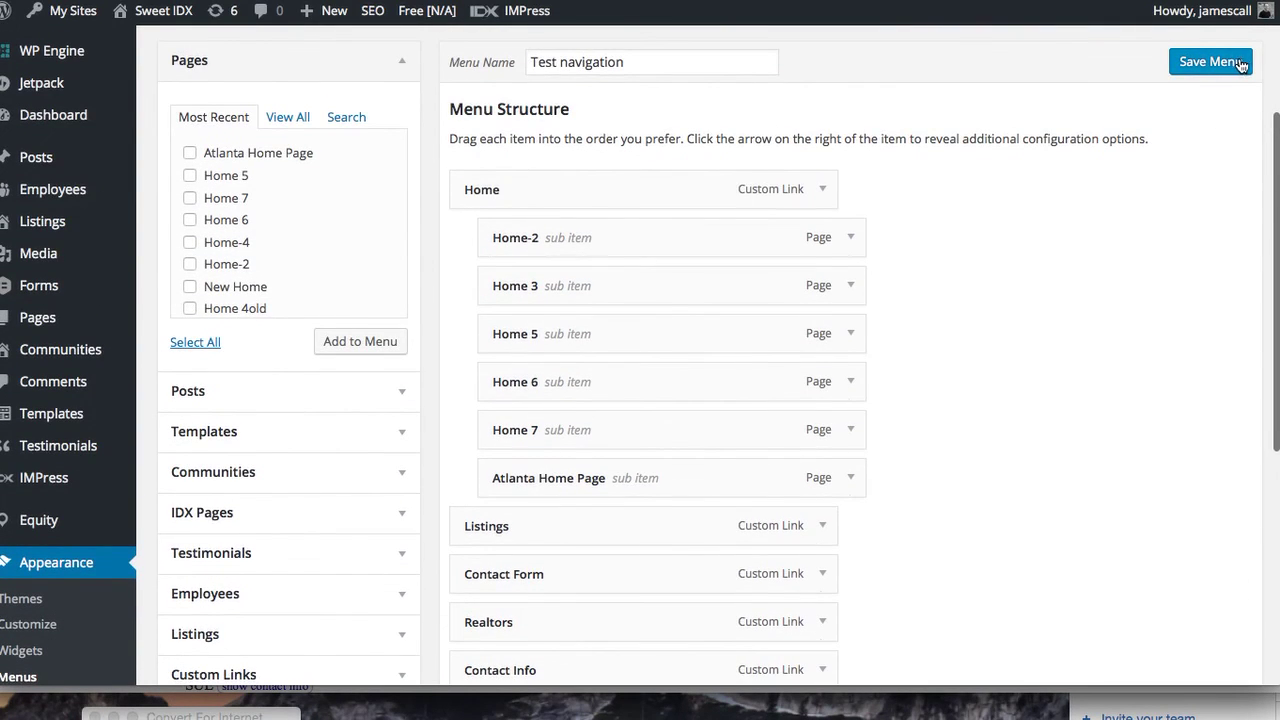
pyautogui.click(1240, 62)
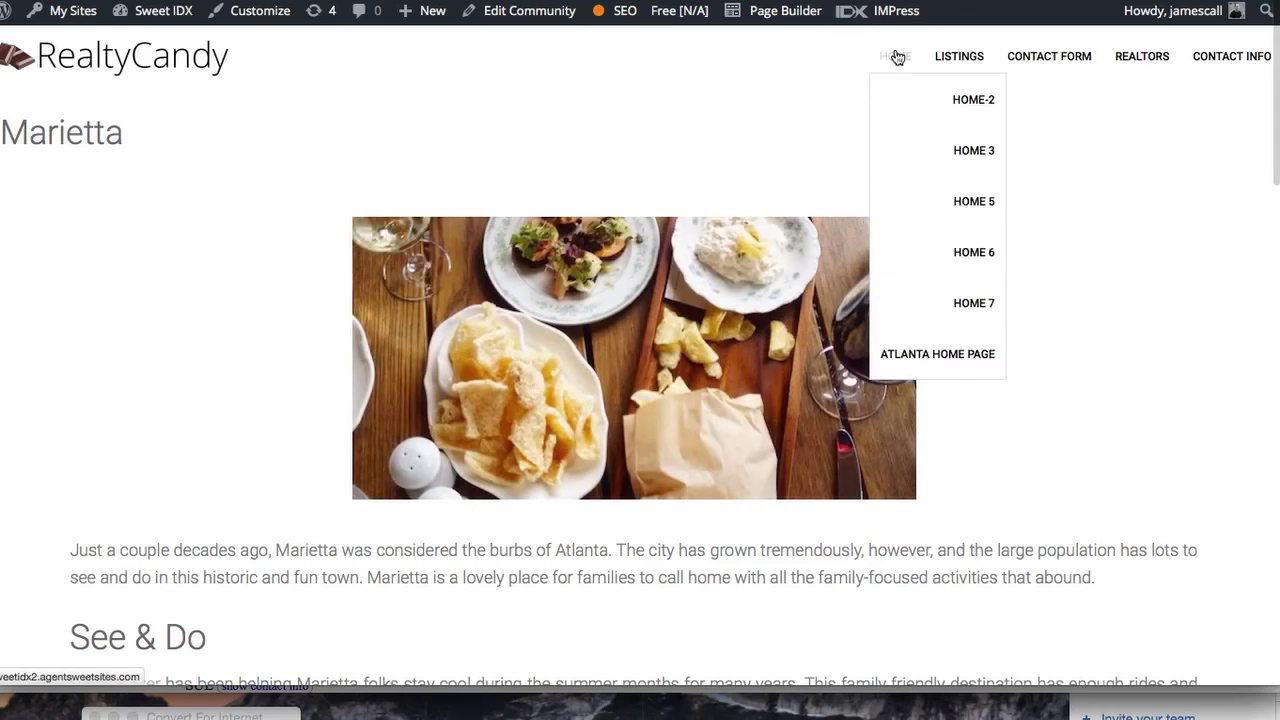
# Load the Atlanta Home Page from the Home menu
pyautogui.moveTo(901, 62)
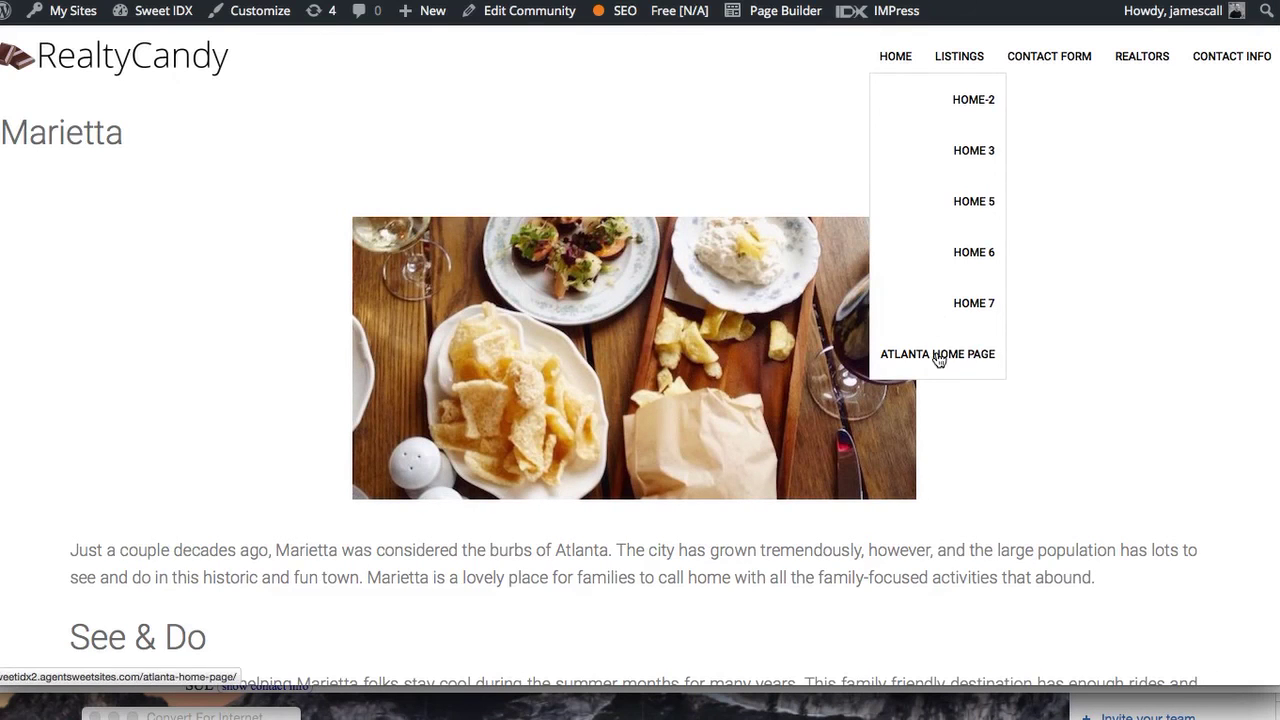
pyautogui.click(938, 354)
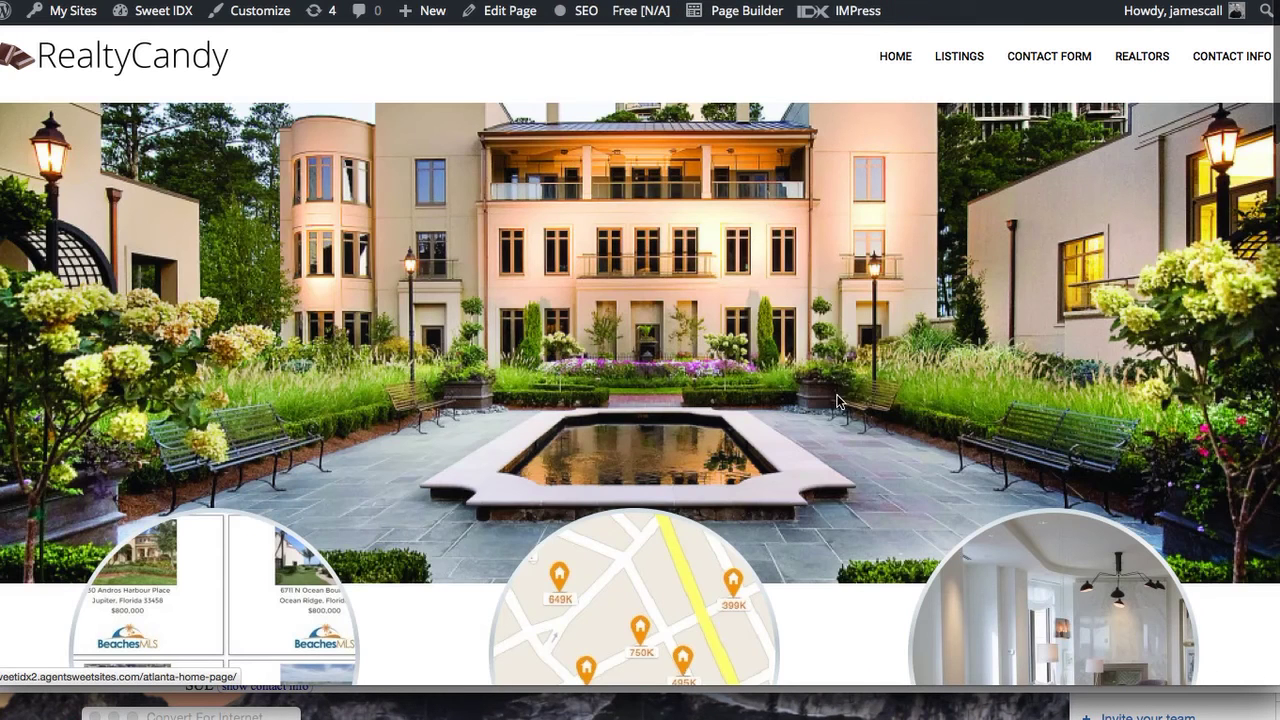
pyautogui.scroll(-5, 840, 321)
pyautogui.scroll(5, 846, 300)
pyautogui.moveTo(895, 56)
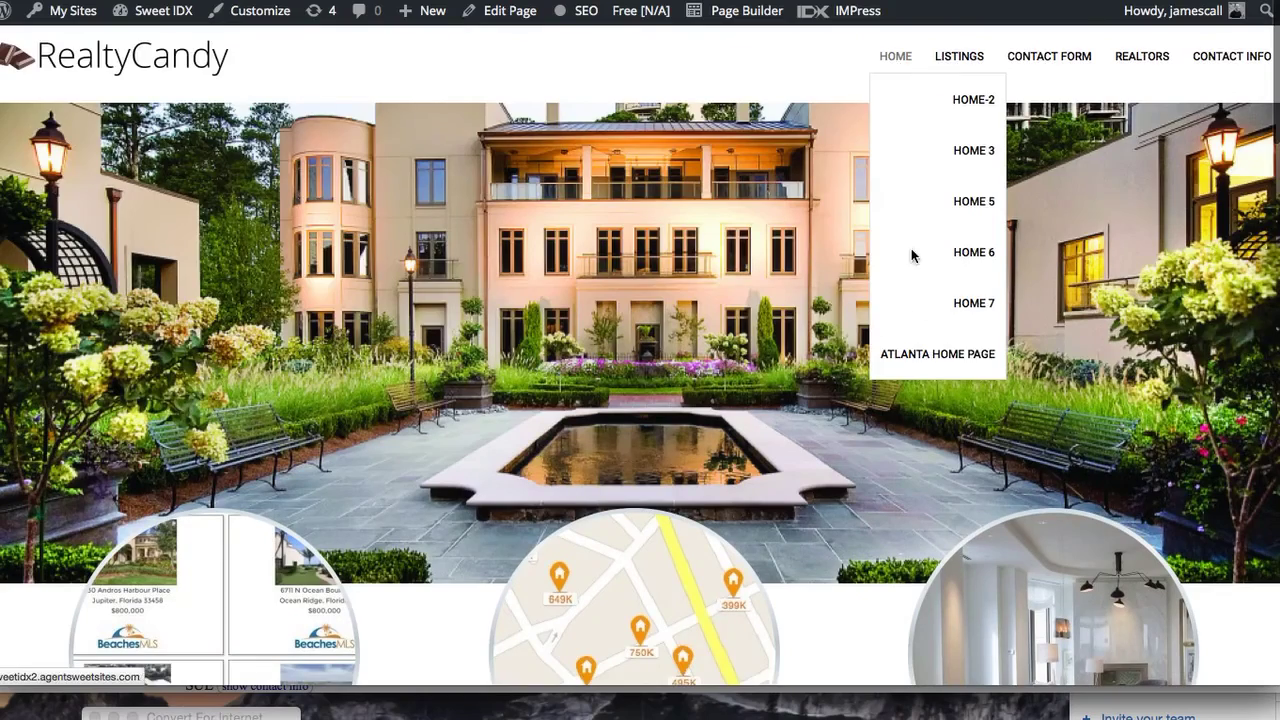
pyautogui.click(920, 352)
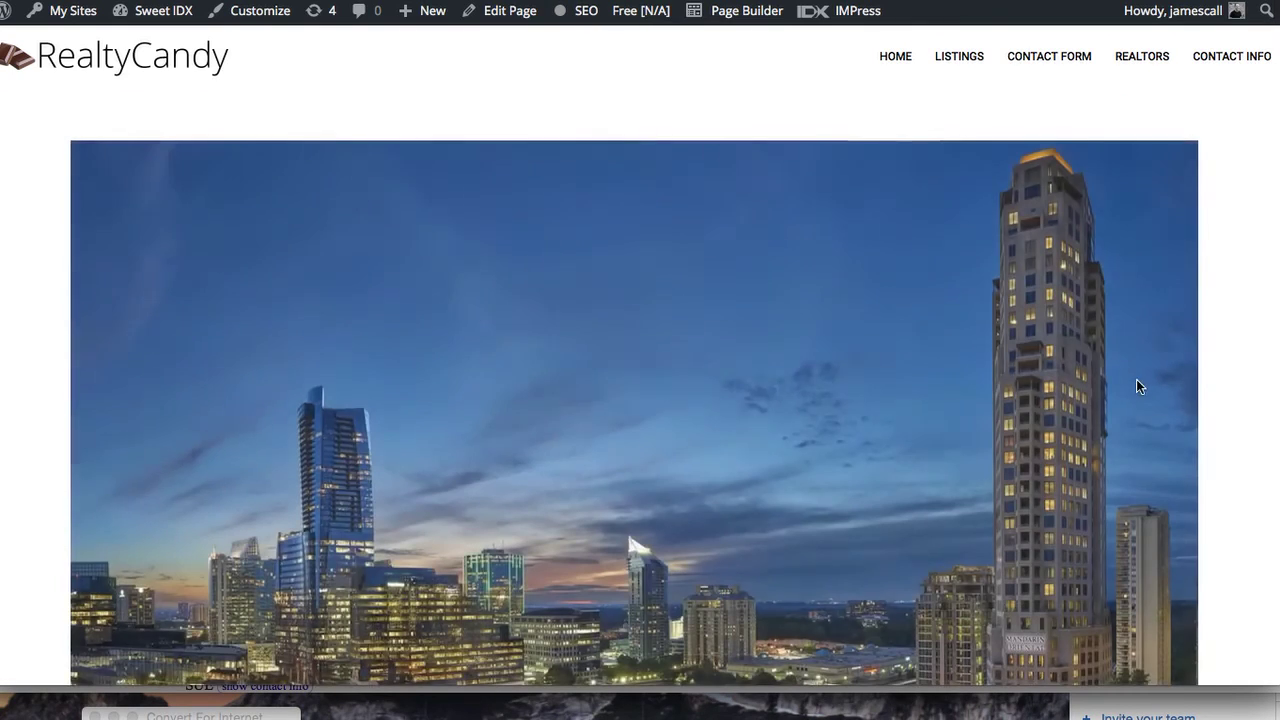
# Scroll down the Atlanta Home Page and open the Brookhaven community page
pyautogui.scroll(-1, 1133, 379)
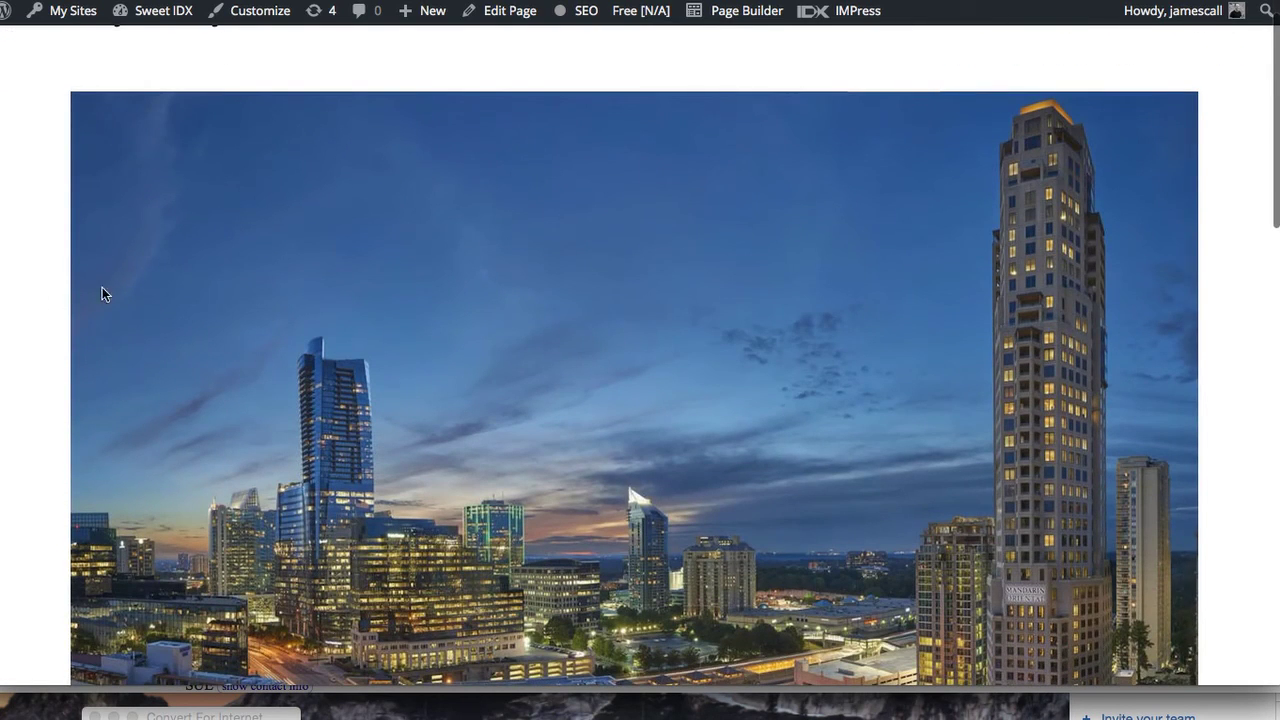
pyautogui.scroll(-5, 1214, 514)
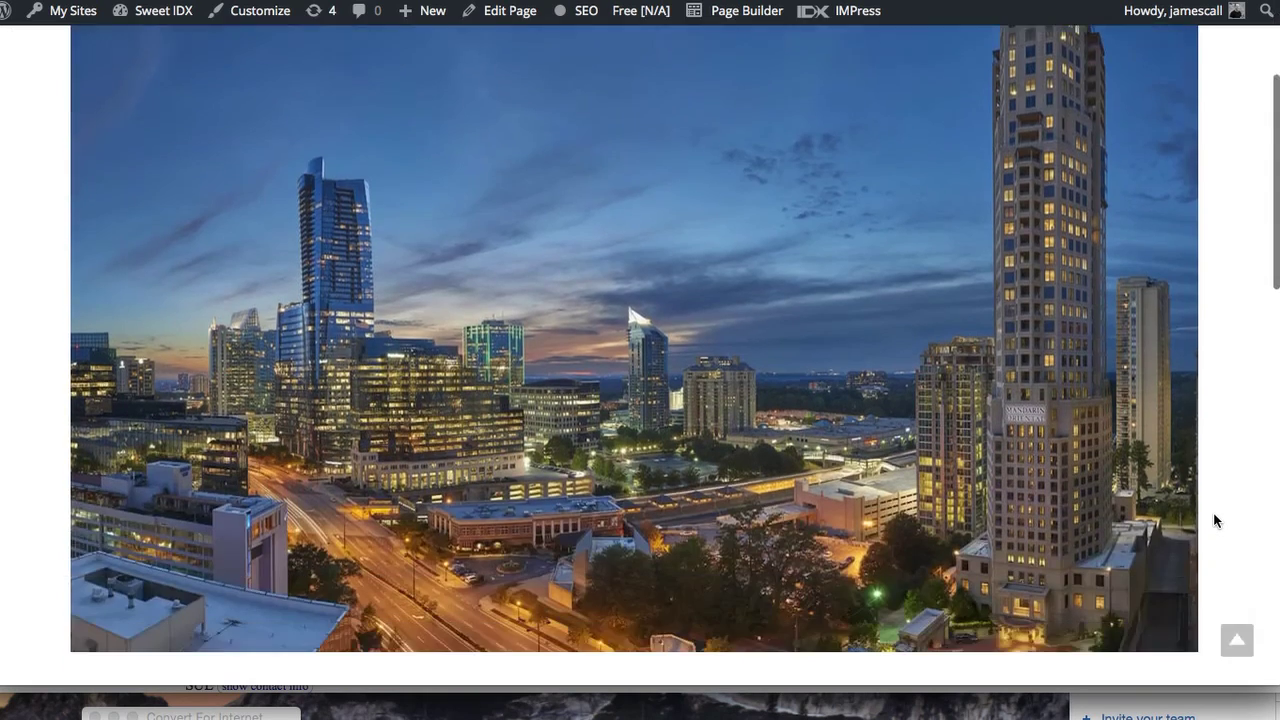
pyautogui.scroll(-2, 1214, 518)
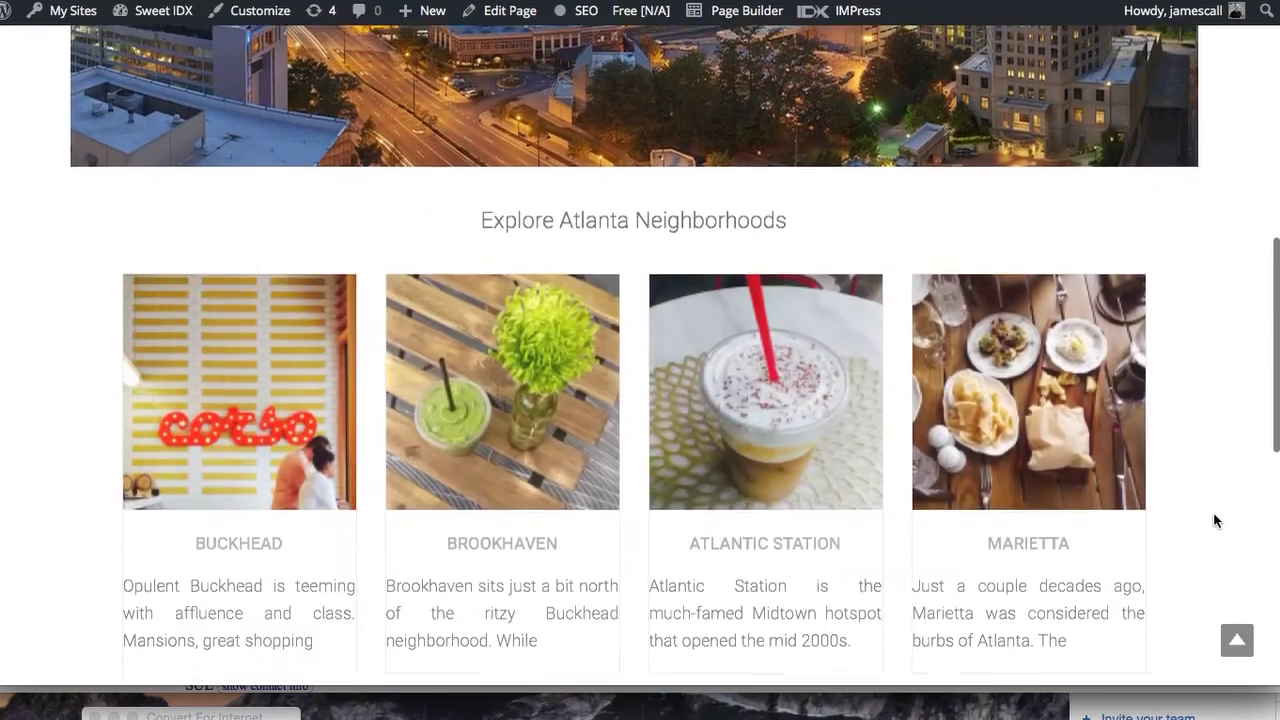
pyautogui.scroll(-2, 1215, 520)
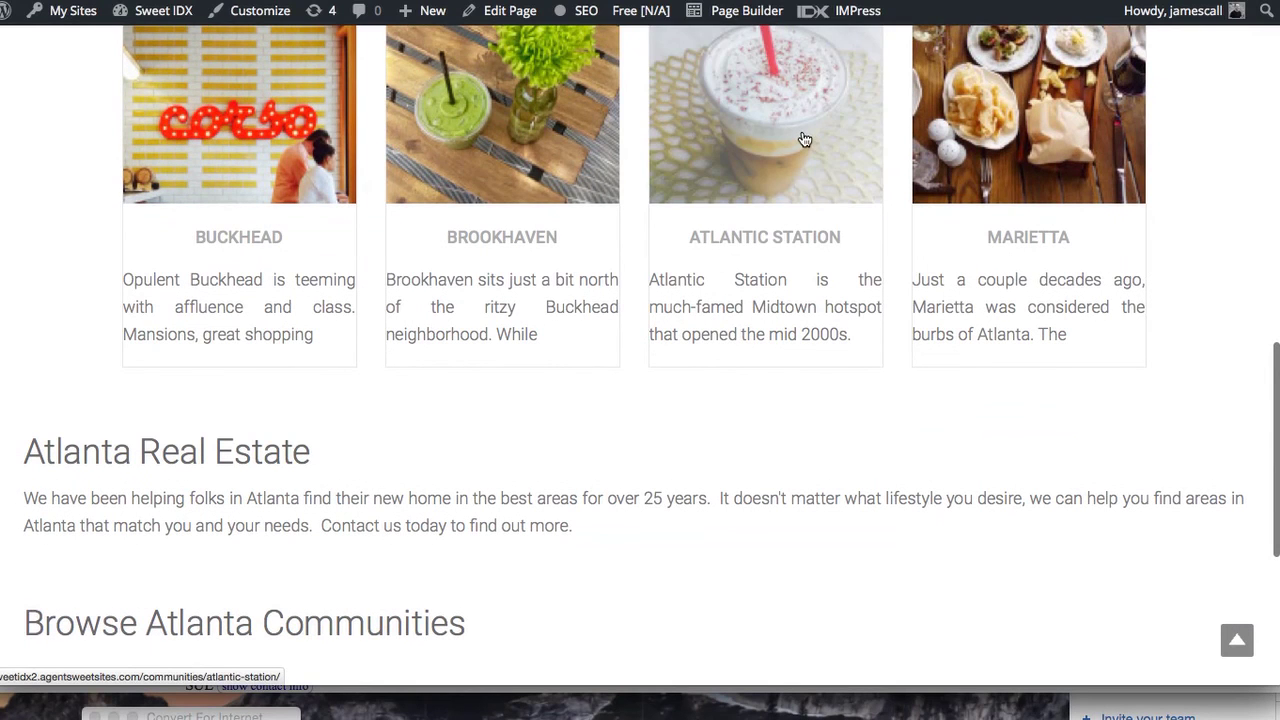
pyautogui.click(493, 107)
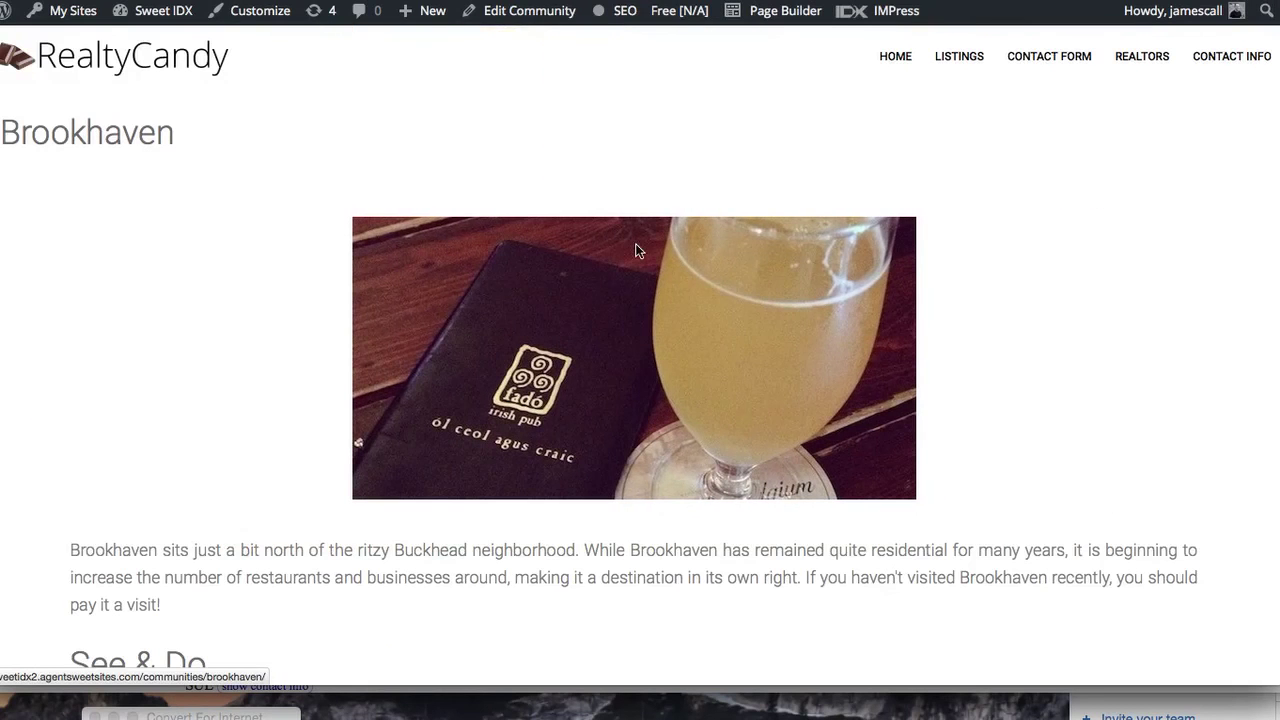
# Open Brookhaven in the admin editor via Edit Community
pyautogui.scroll(-2, 698, 349)
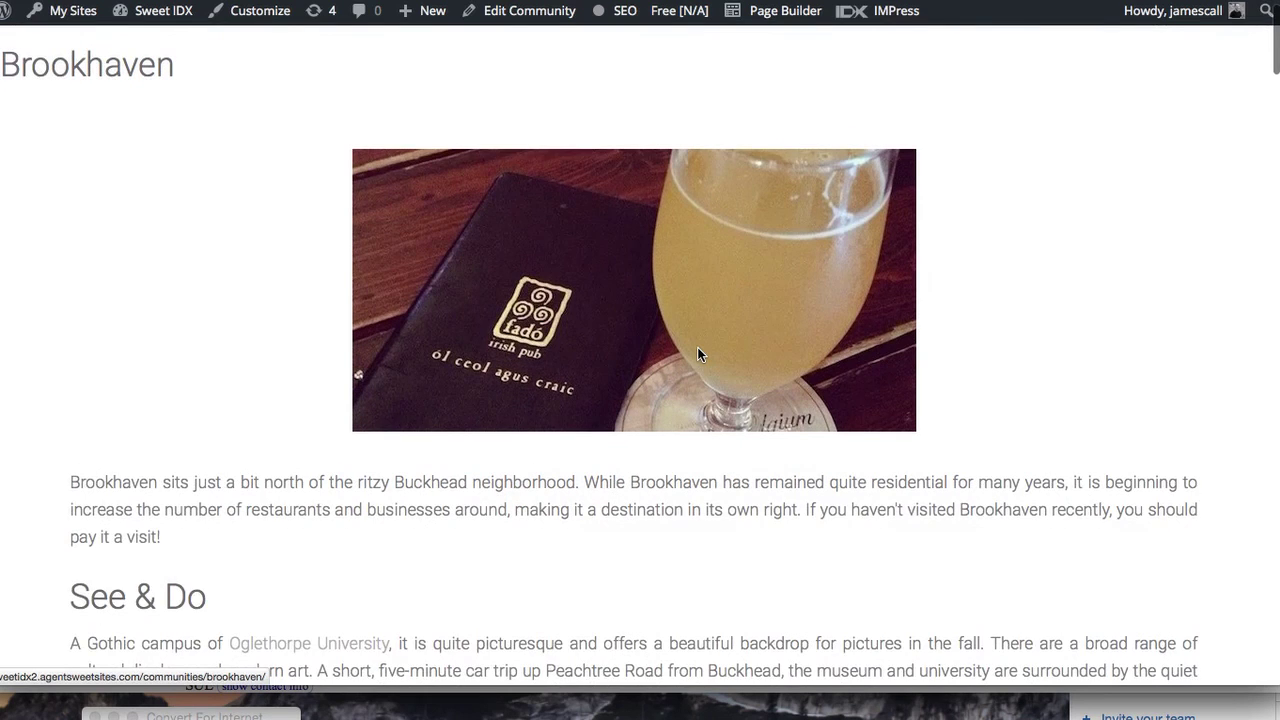
pyautogui.scroll(1, 698, 350)
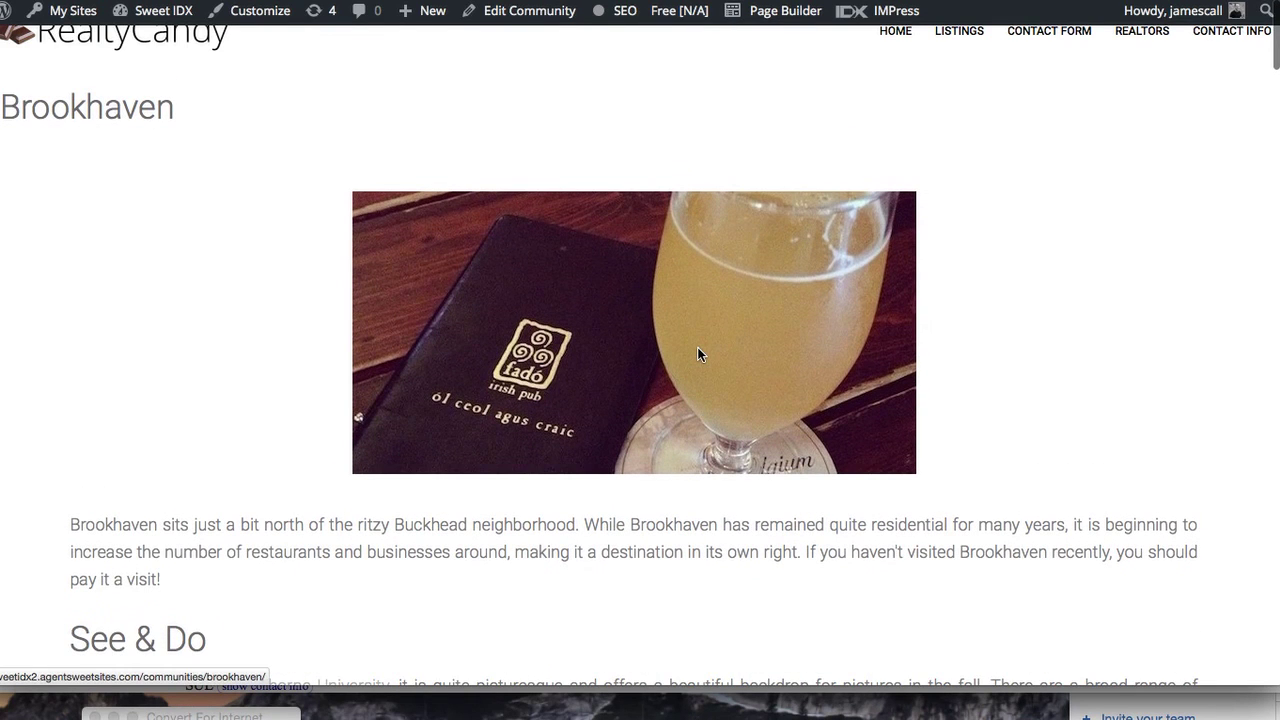
pyautogui.click(540, 16)
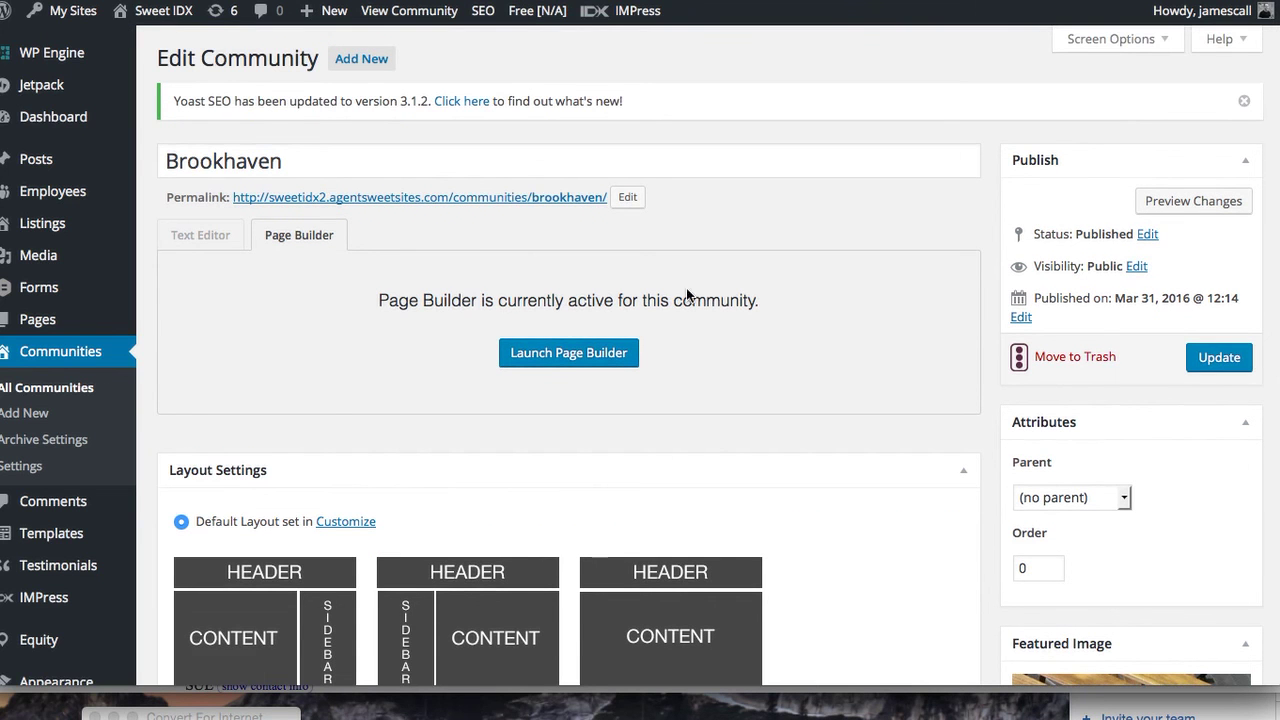
# Launch Page Builder on Brookhaven and open the photo module's settings
pyautogui.click(571, 357)
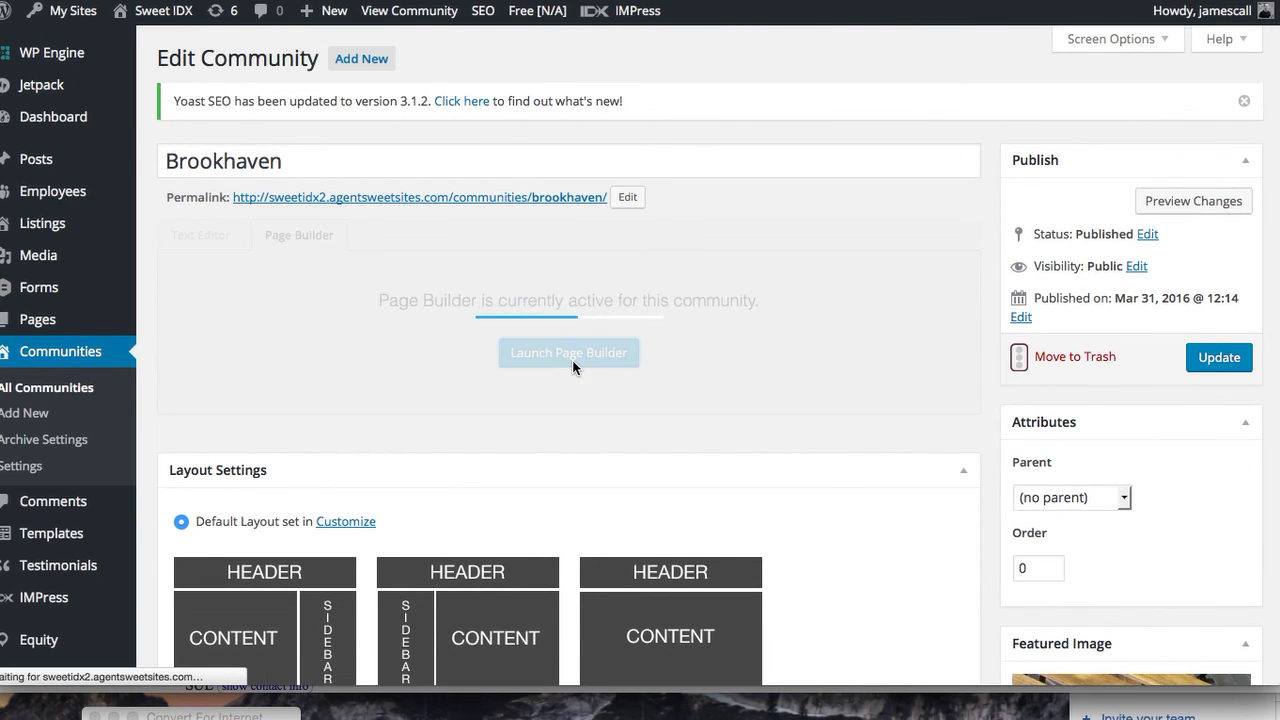
pyautogui.scroll(-3, 991, 478)
pyautogui.scroll(3, 991, 478)
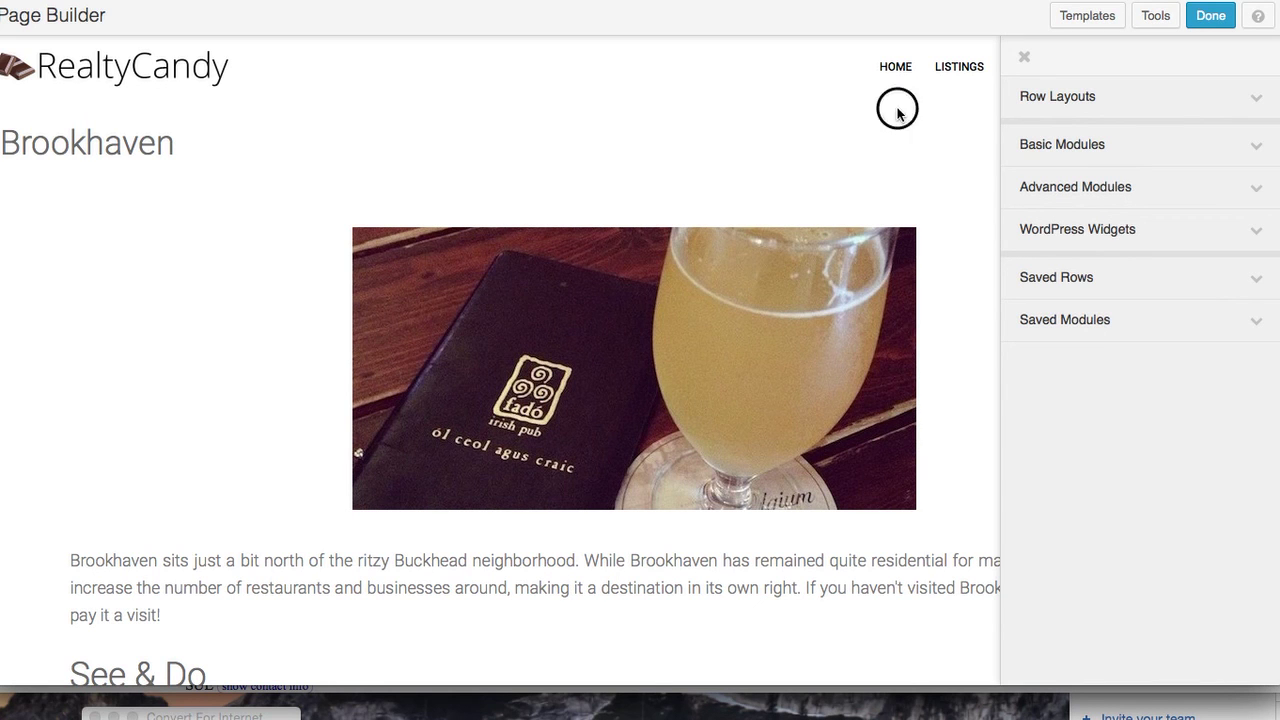
pyautogui.click(1140, 96)
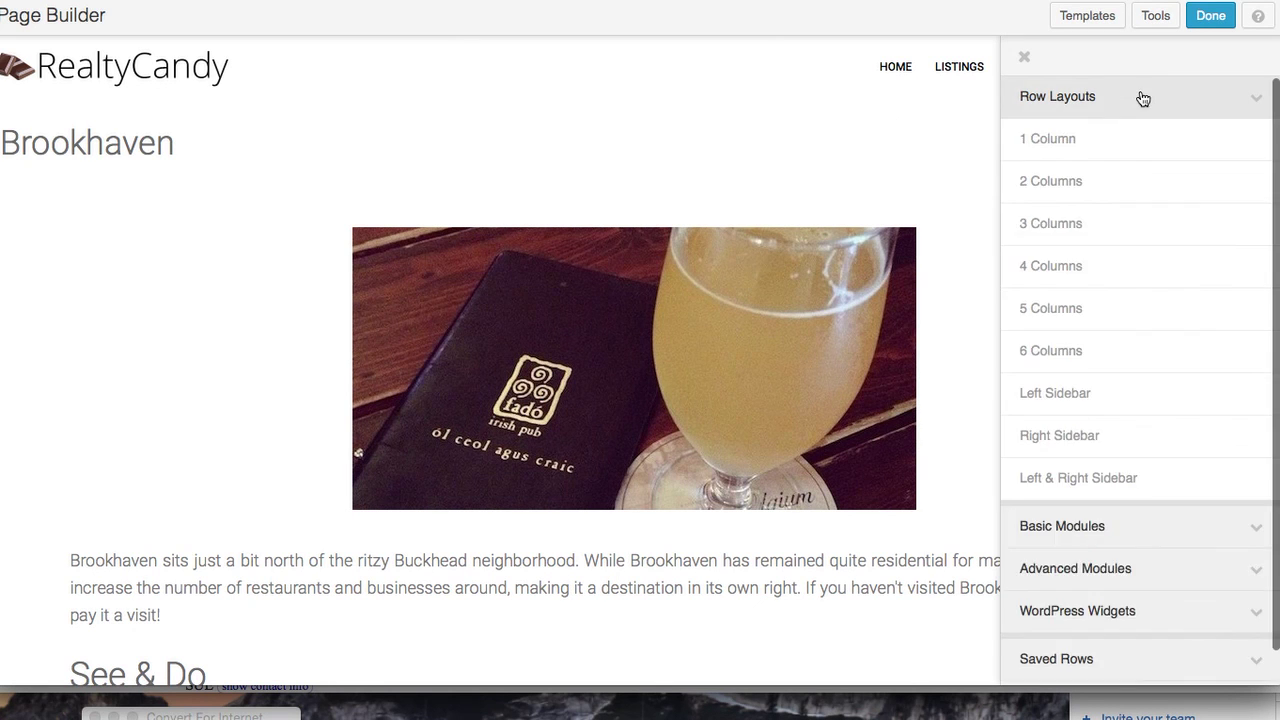
pyautogui.moveTo(207, 389)
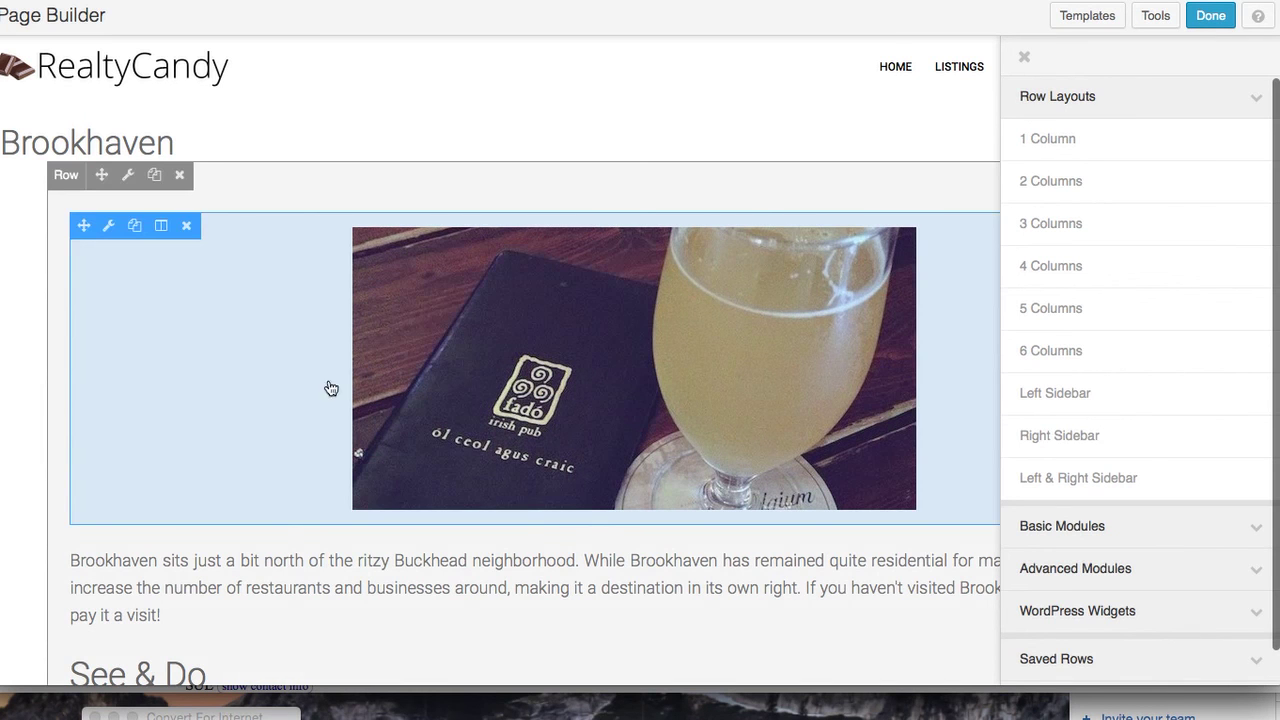
pyautogui.click(496, 377)
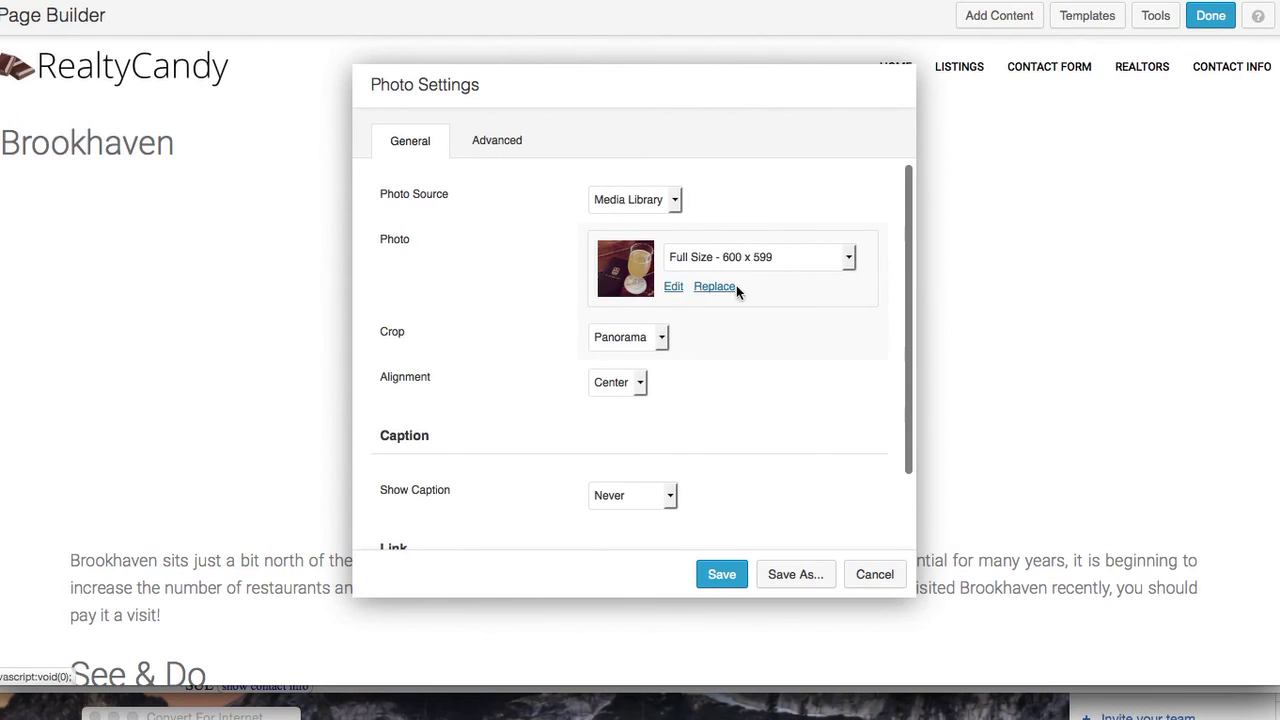
# Replace the photo with the green smoothie picture, save, and publish the changes
pyautogui.click(716, 288)
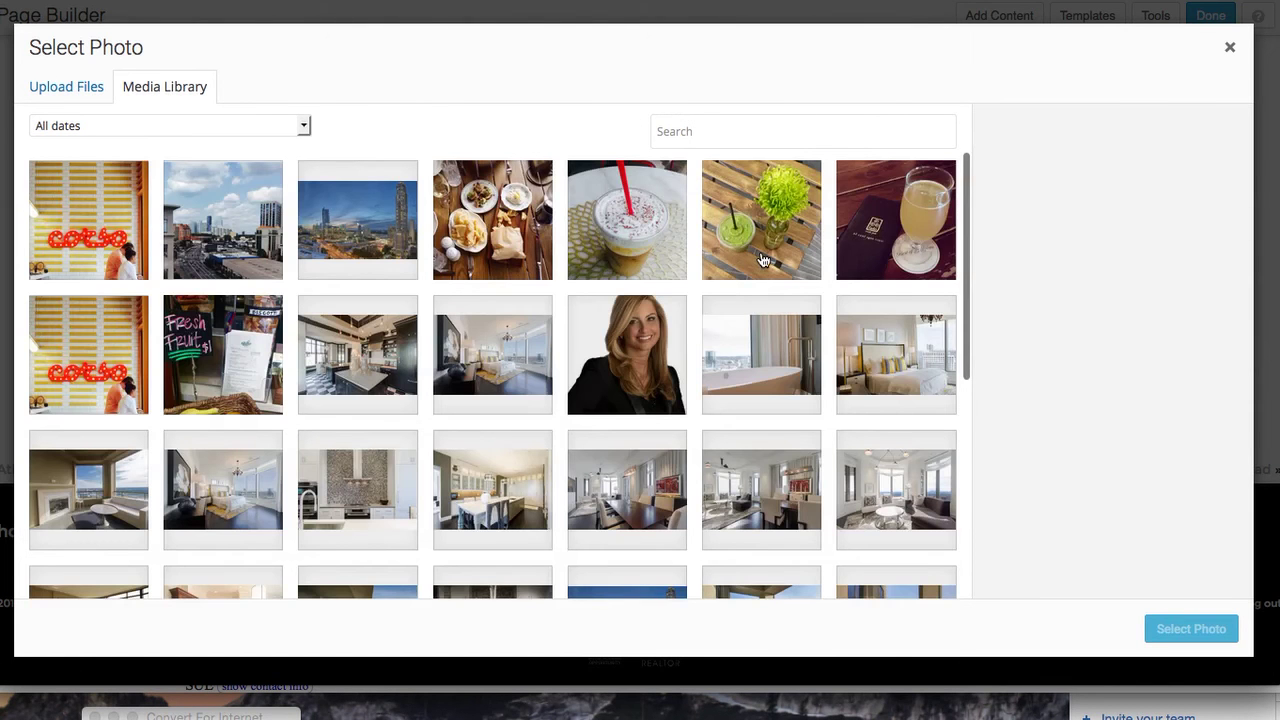
pyautogui.click(762, 260)
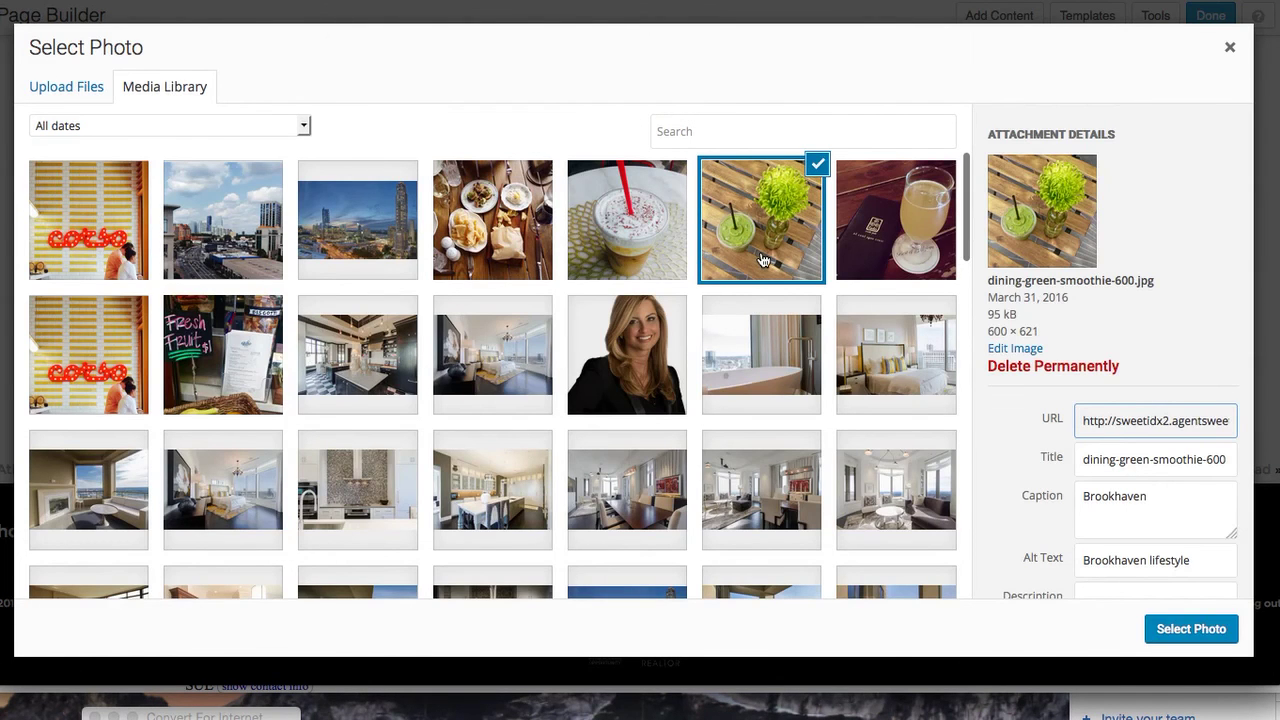
pyautogui.click(1210, 628)
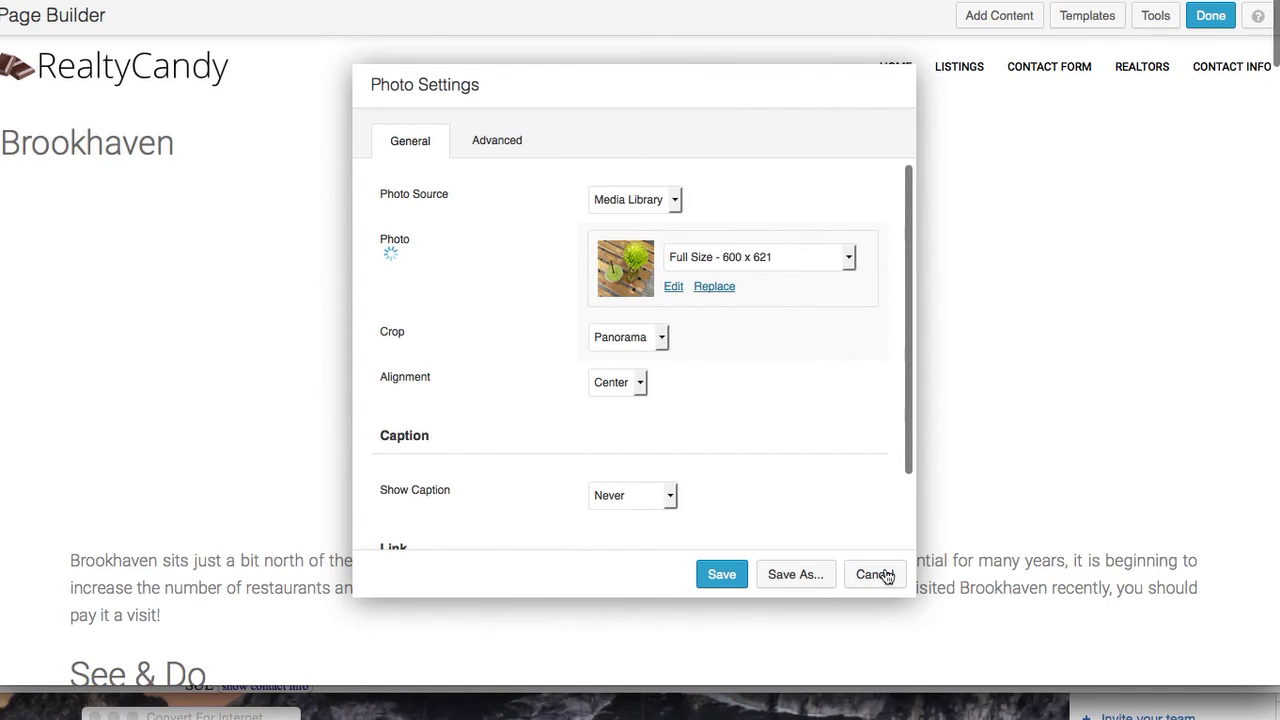
pyautogui.click(721, 573)
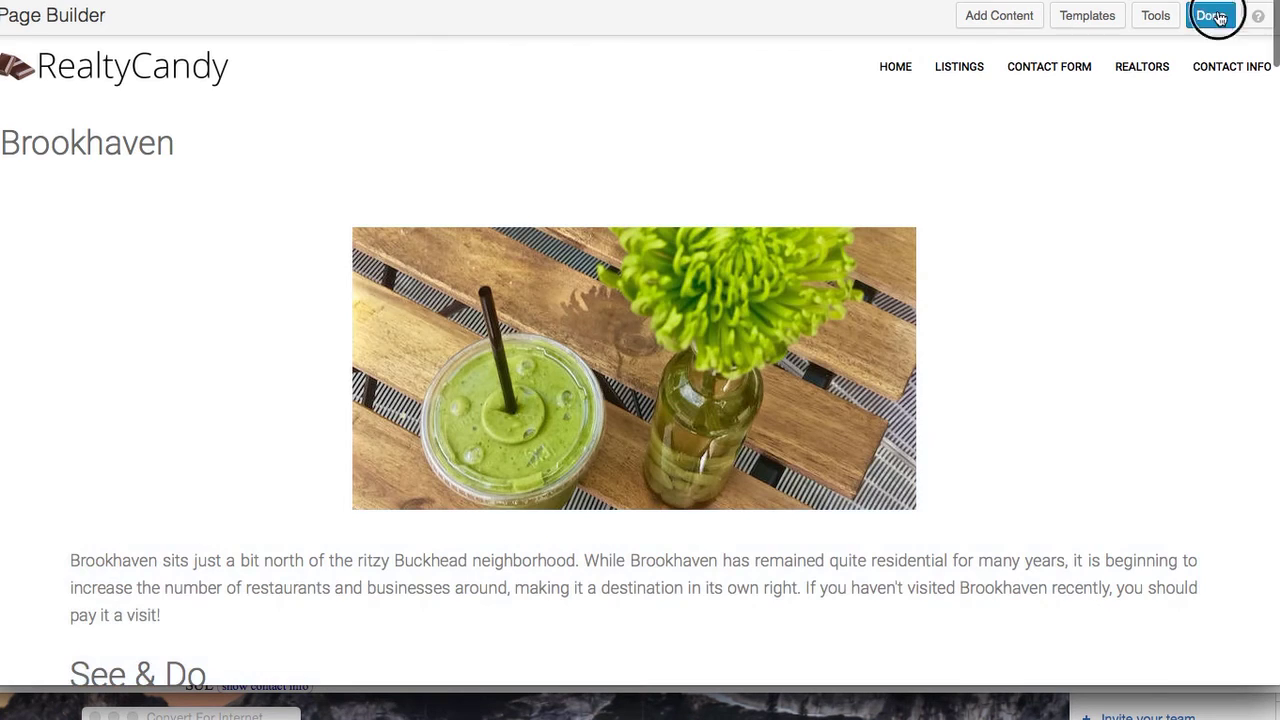
pyautogui.click(1210, 16)
pyautogui.click(678, 285)
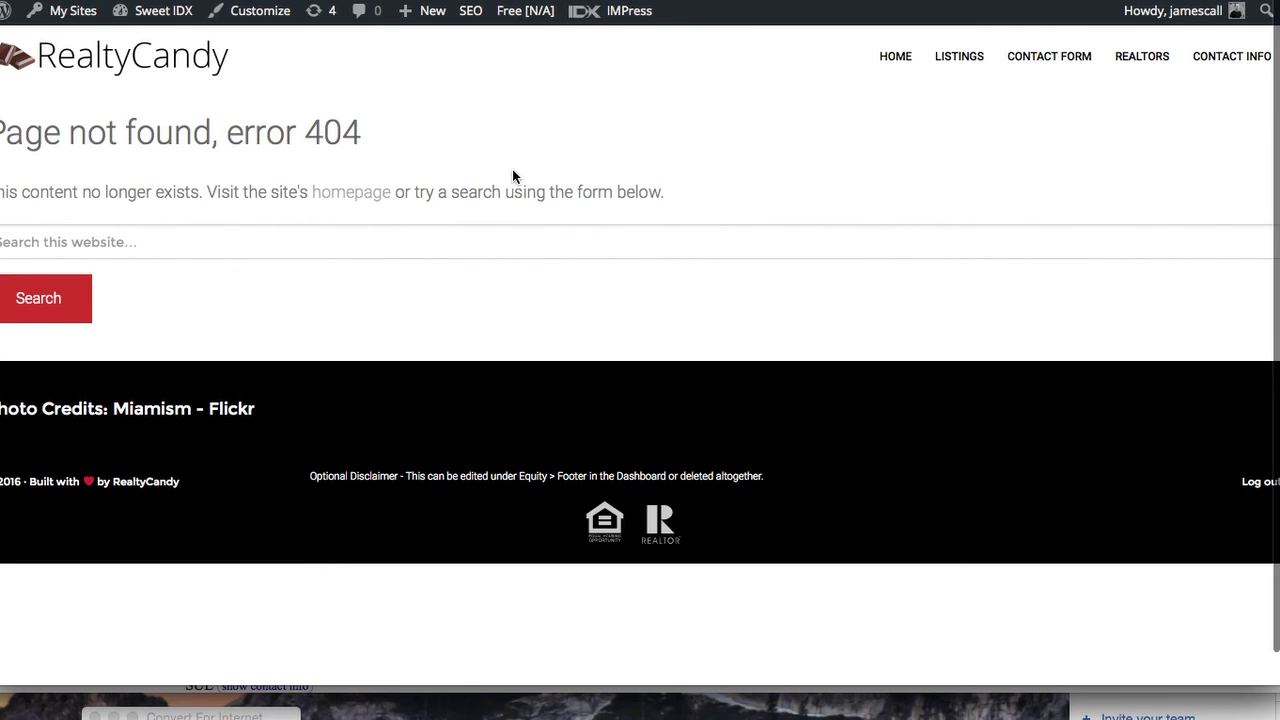
# Open Brookhaven from the Atlanta Home Page's neighbourhood cards and confirm the green smoothie photo
pyautogui.moveTo(894, 52)
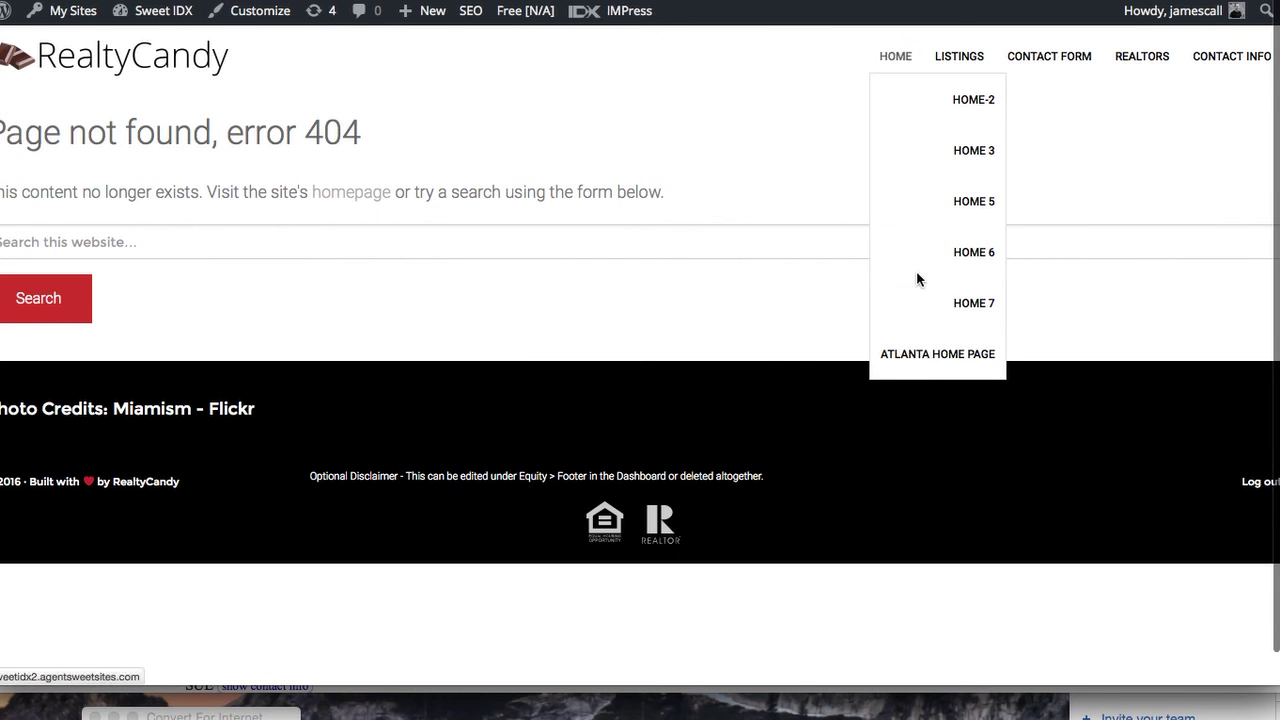
pyautogui.click(920, 356)
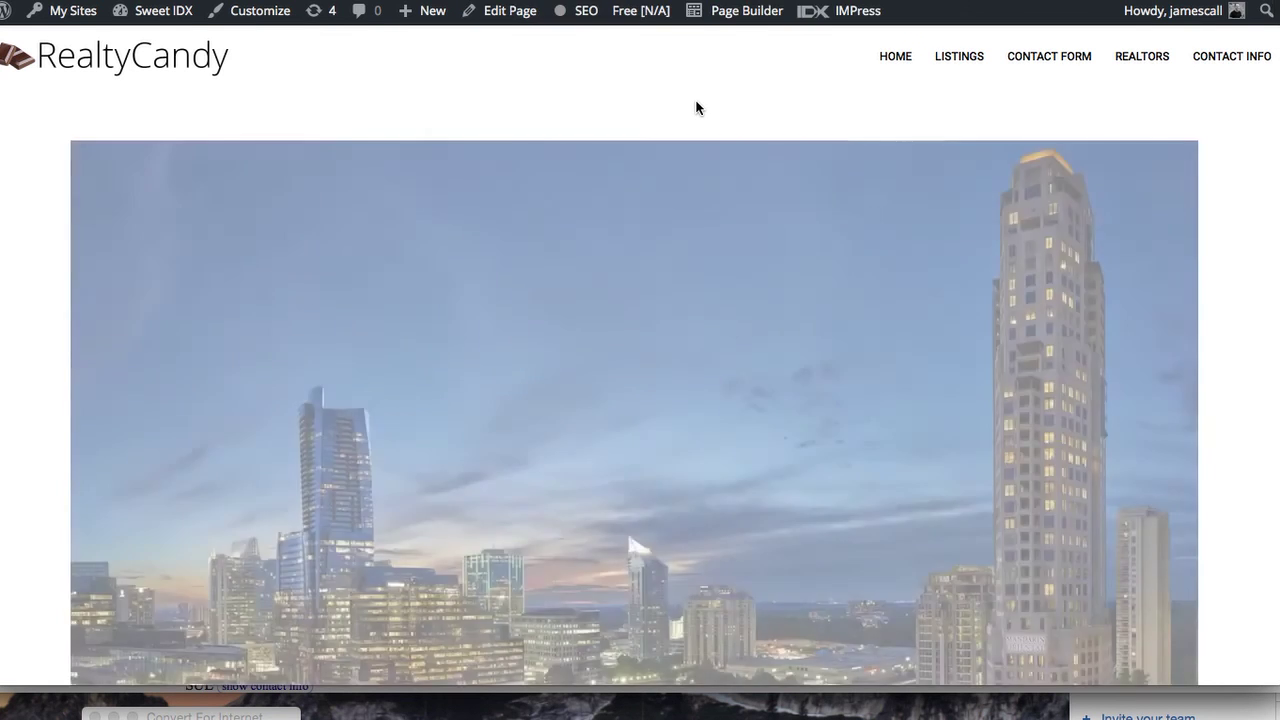
pyautogui.scroll(-5, 699, 334)
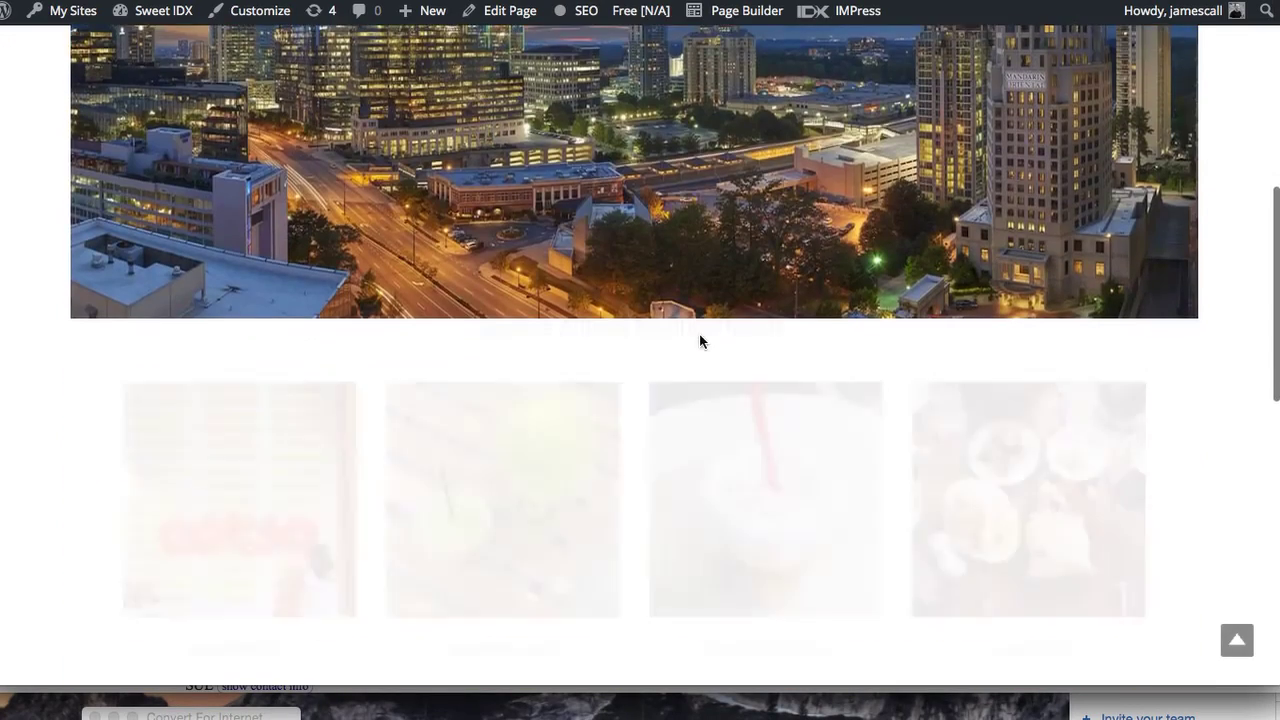
pyautogui.scroll(-2, 699, 341)
pyautogui.click(528, 351)
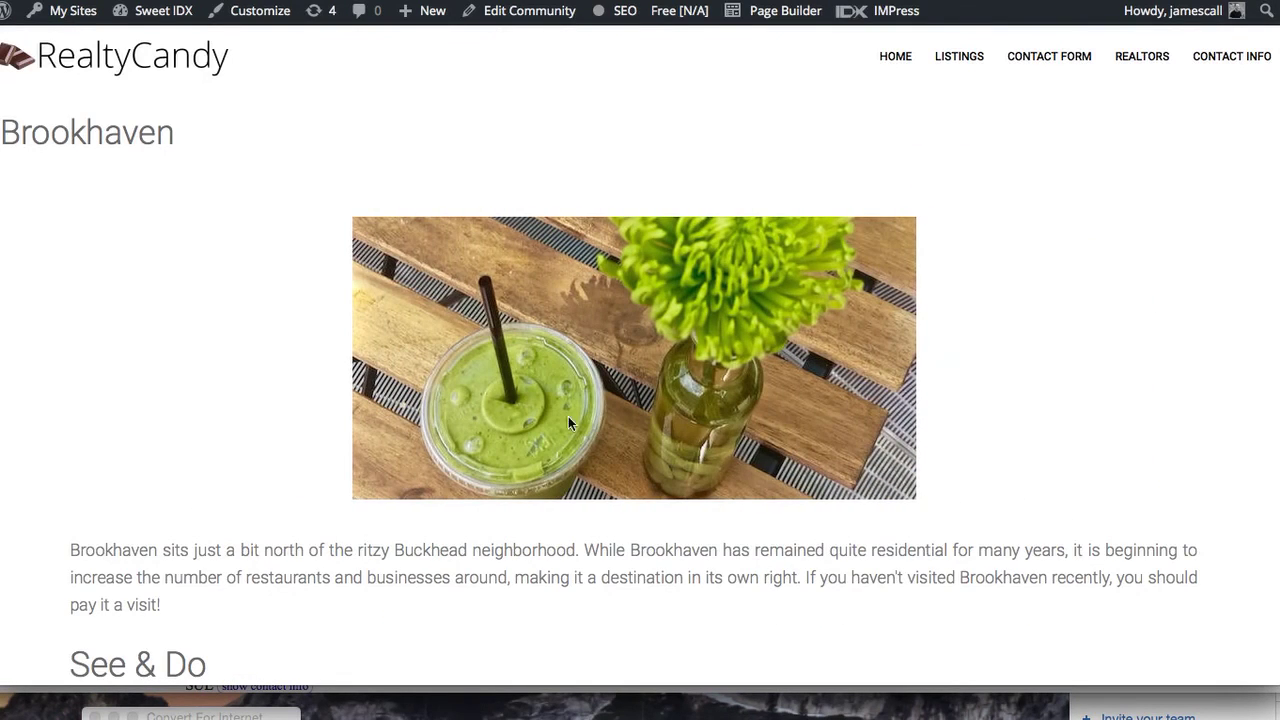
pyautogui.scroll(-10, 586, 451)
pyautogui.scroll(-15, 586, 451)
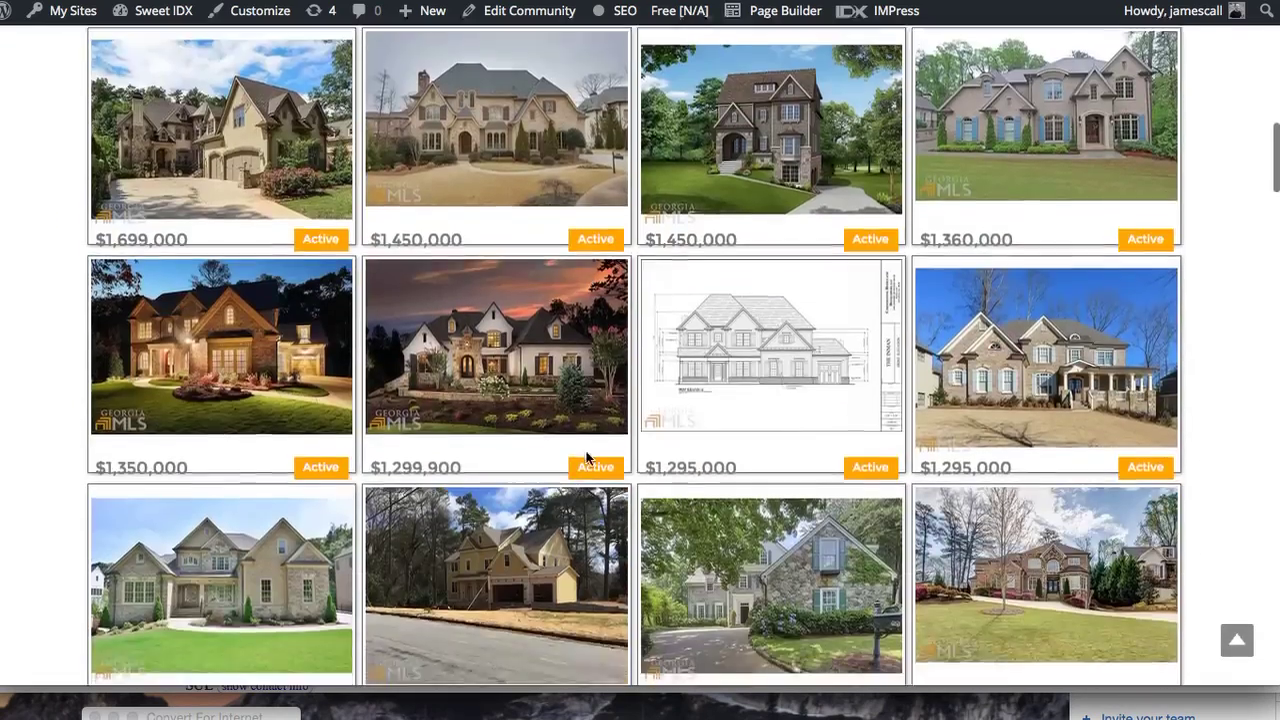
pyautogui.scroll(-10, 586, 455)
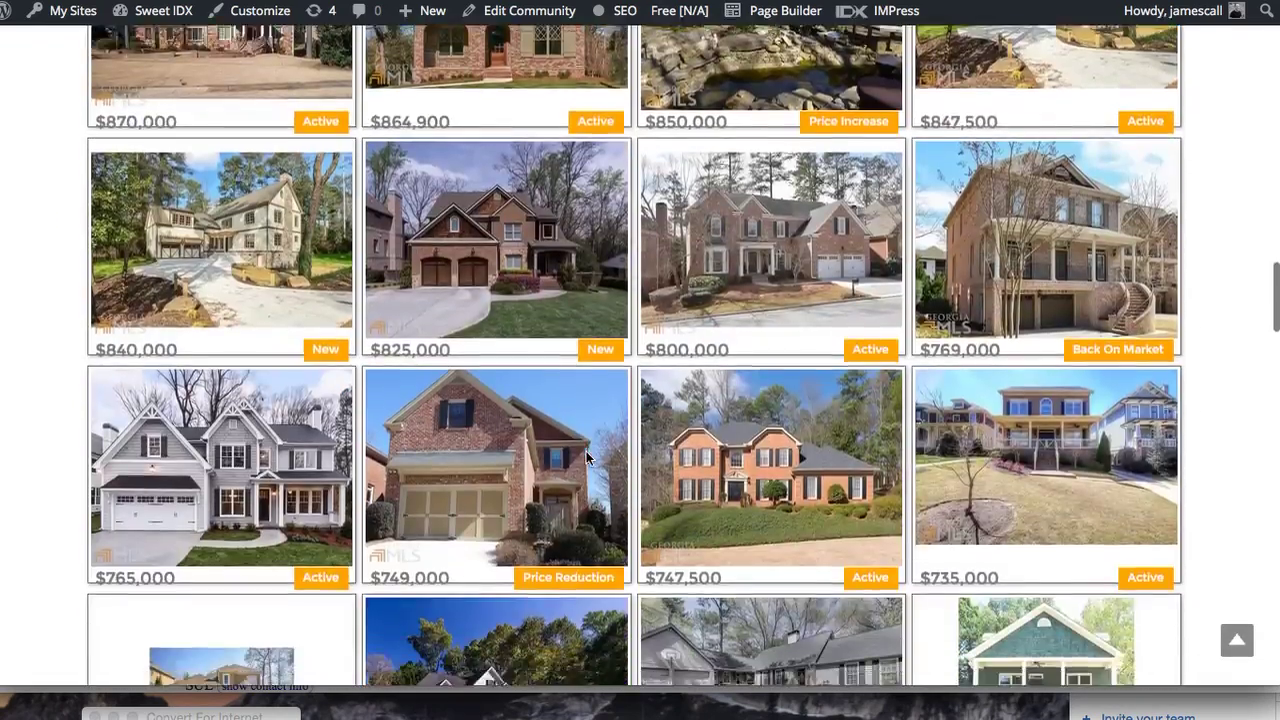
pyautogui.scroll(-4, 586, 459)
pyautogui.scroll(20, 586, 455)
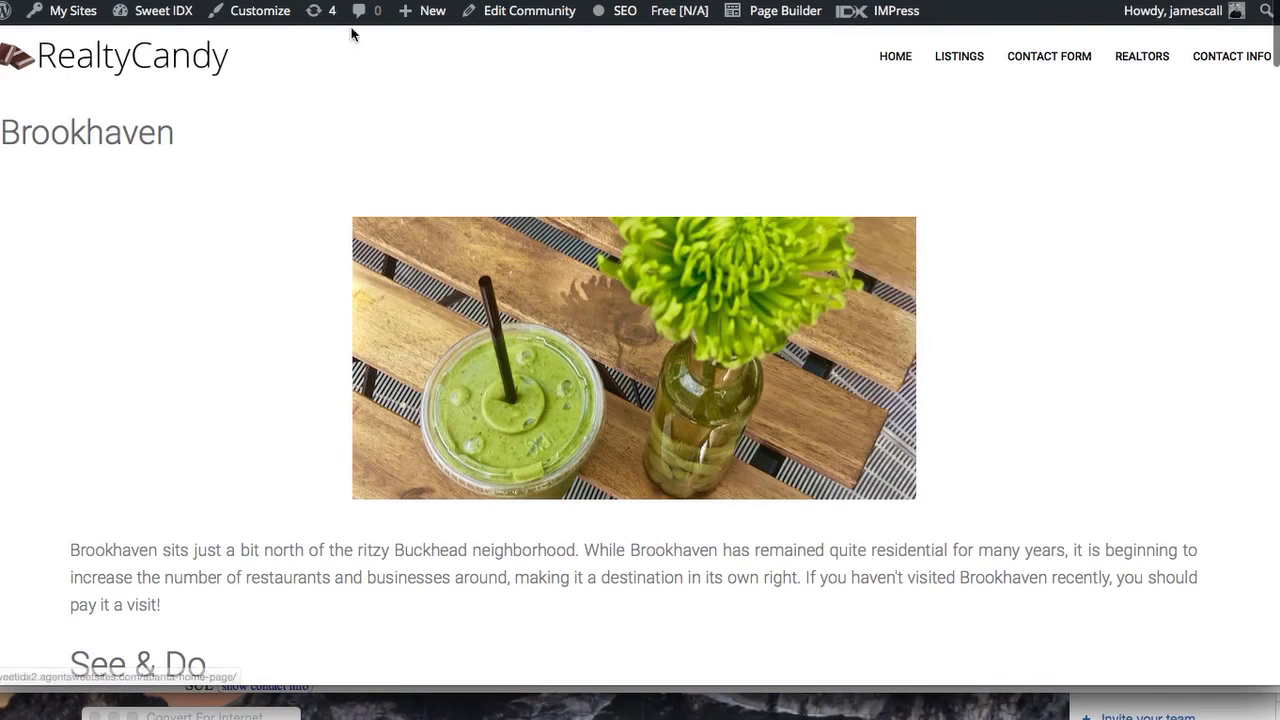
# Go to the admin dashboard and open Settings > Reading
pyautogui.moveTo(185, 10)
pyautogui.click(185, 52)
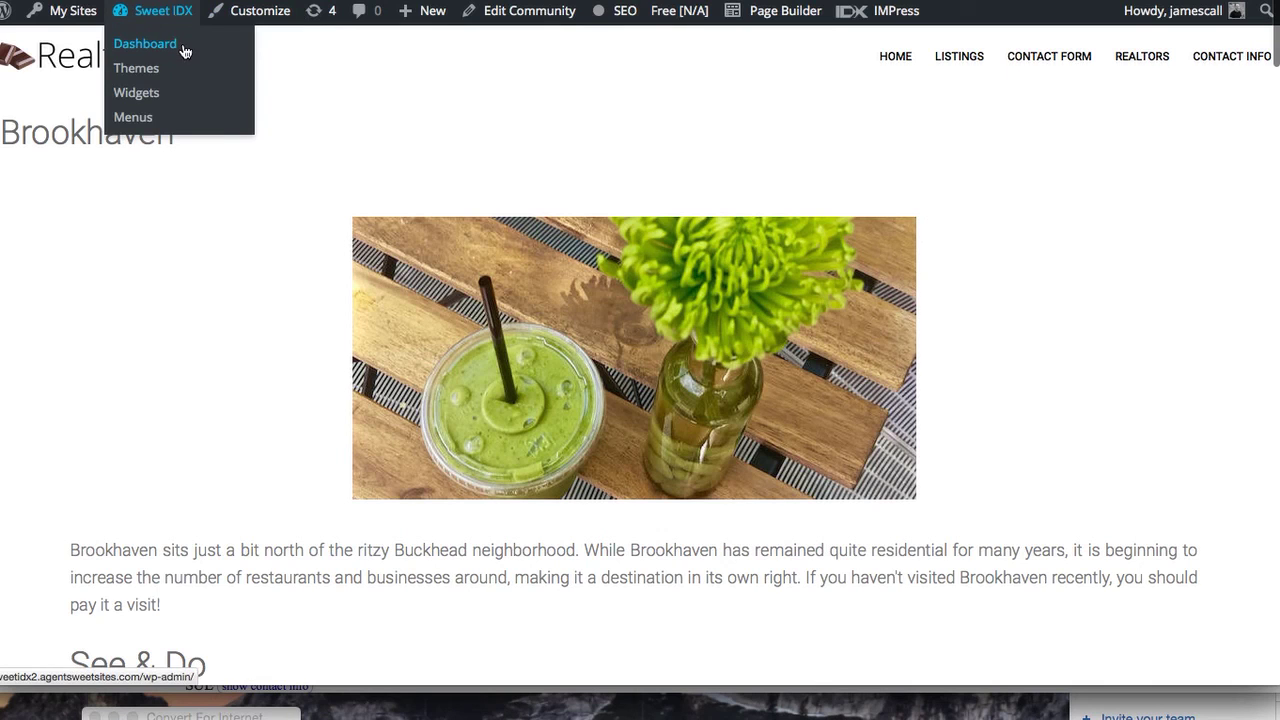
pyautogui.moveTo(907, 67)
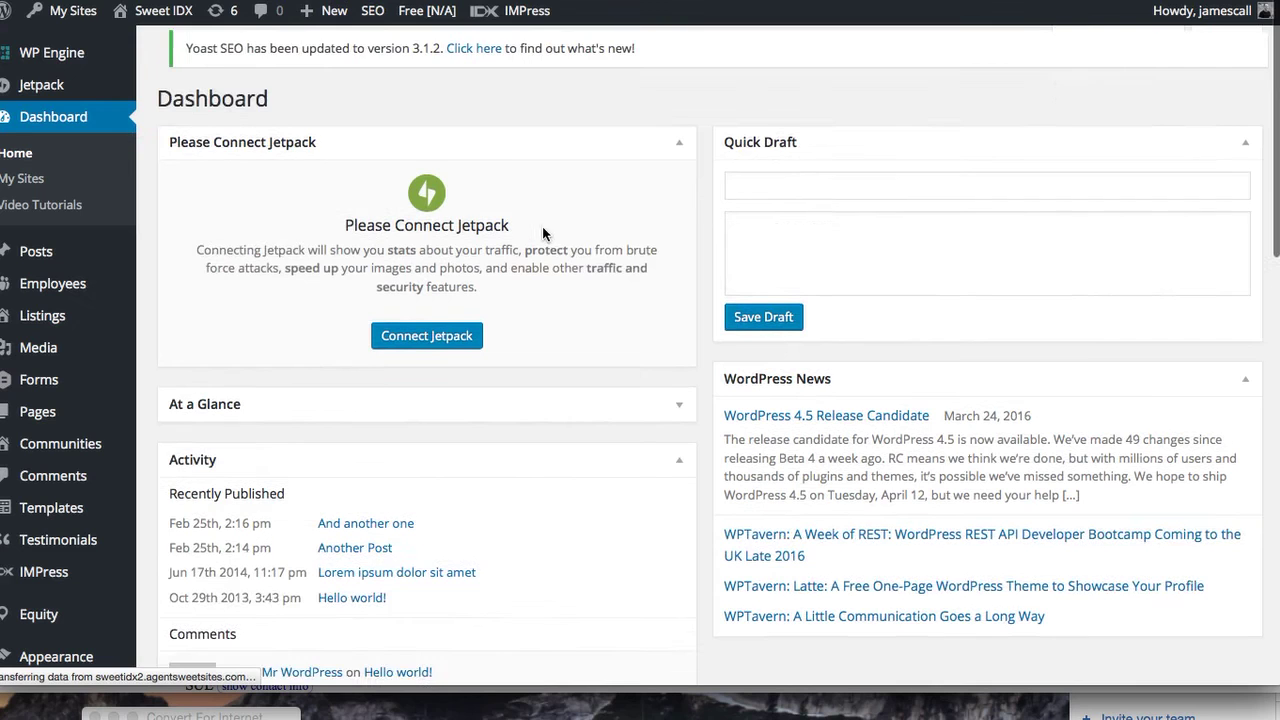
pyautogui.scroll(-3, 101, 610)
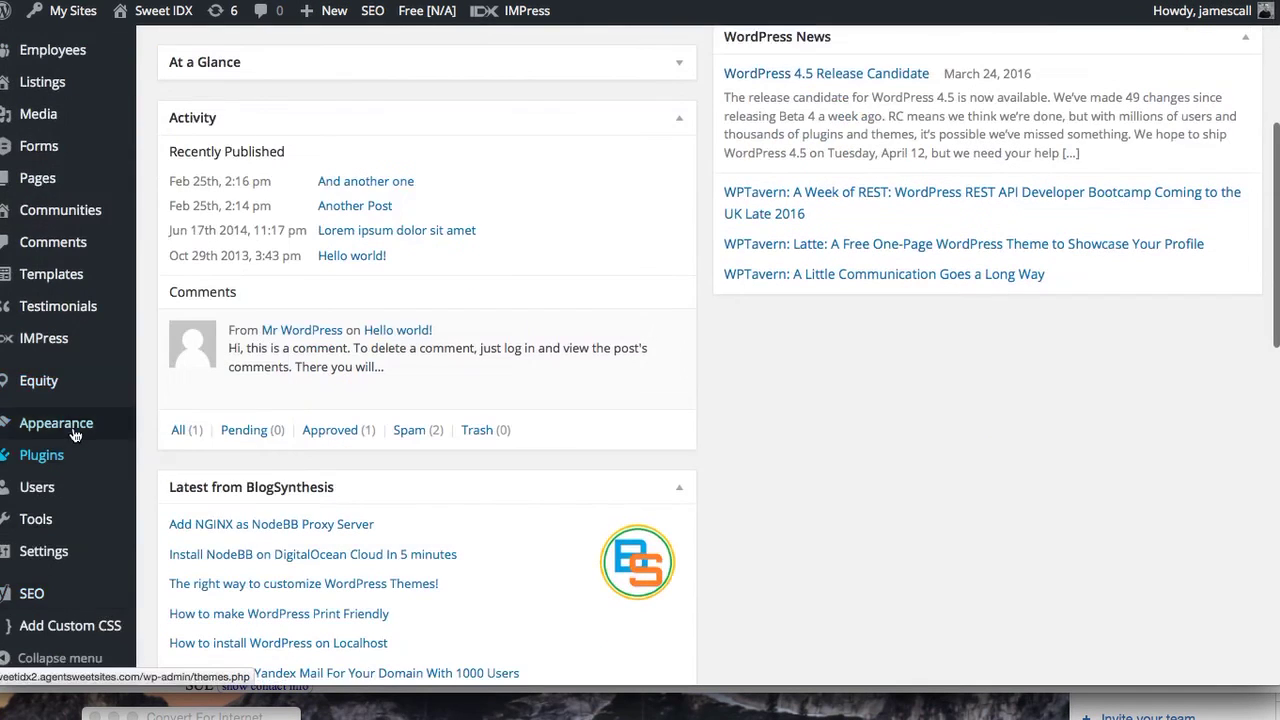
pyautogui.moveTo(74, 432)
pyautogui.moveTo(70, 552)
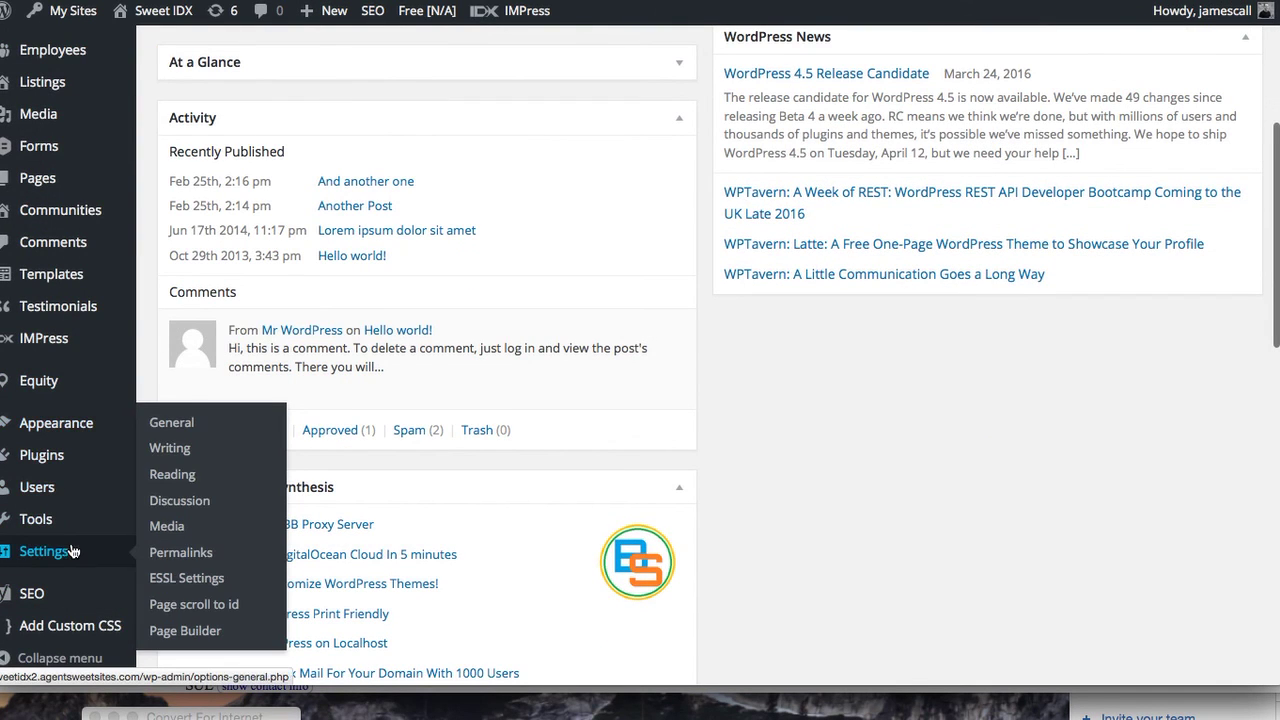
pyautogui.click(186, 476)
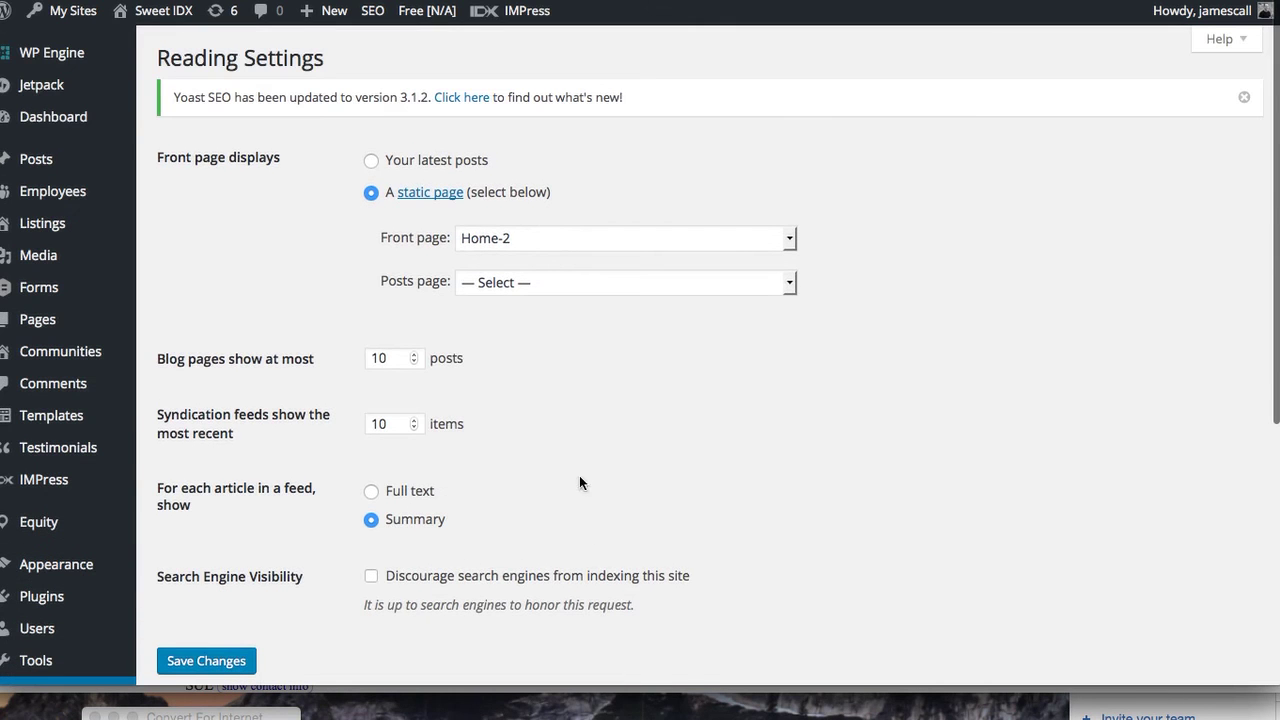
# Set the static front page to Atlanta Home Page and save the reading settings
pyautogui.click(580, 237)
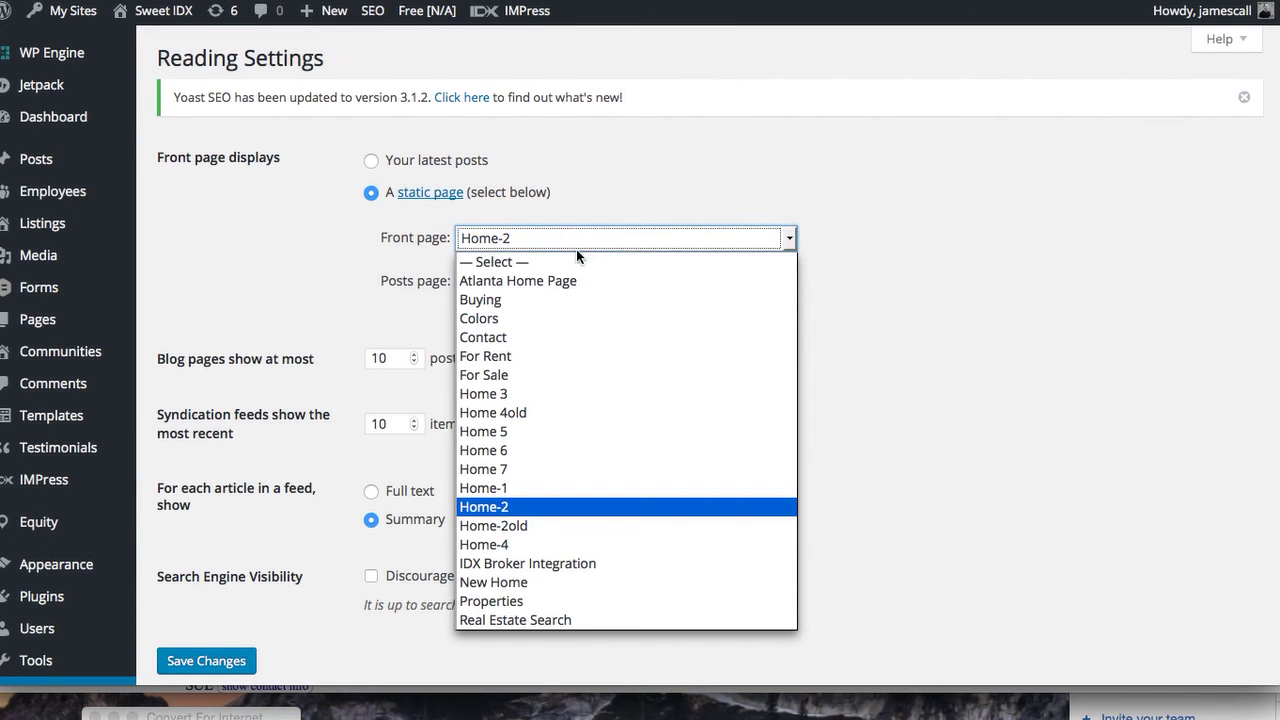
pyautogui.click(578, 280)
pyautogui.click(218, 657)
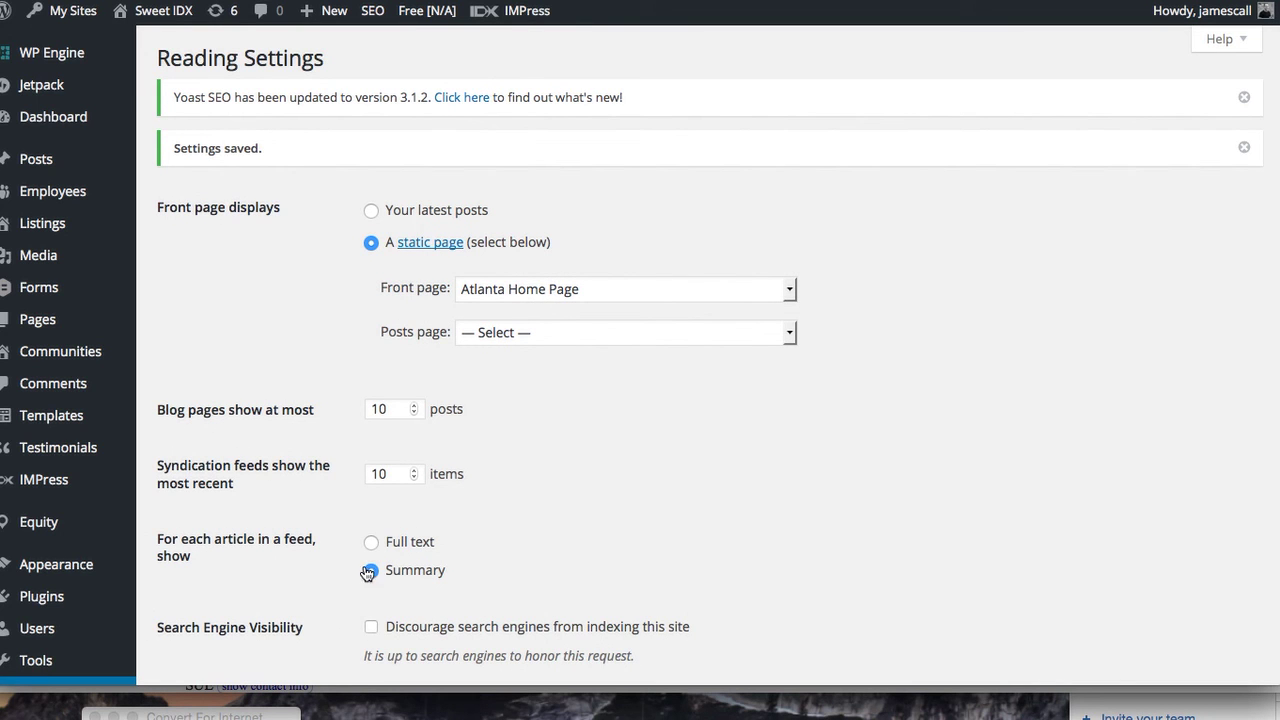
pyautogui.scroll(-5, 189, 475)
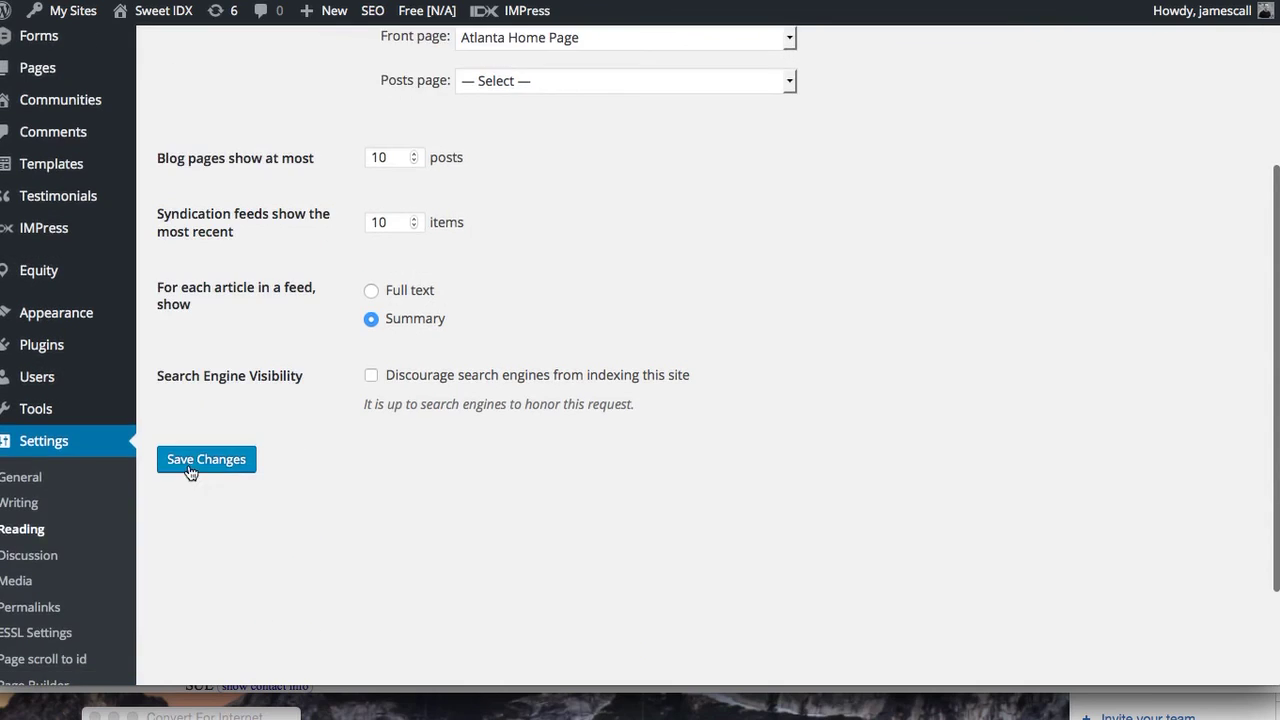
pyautogui.click(195, 462)
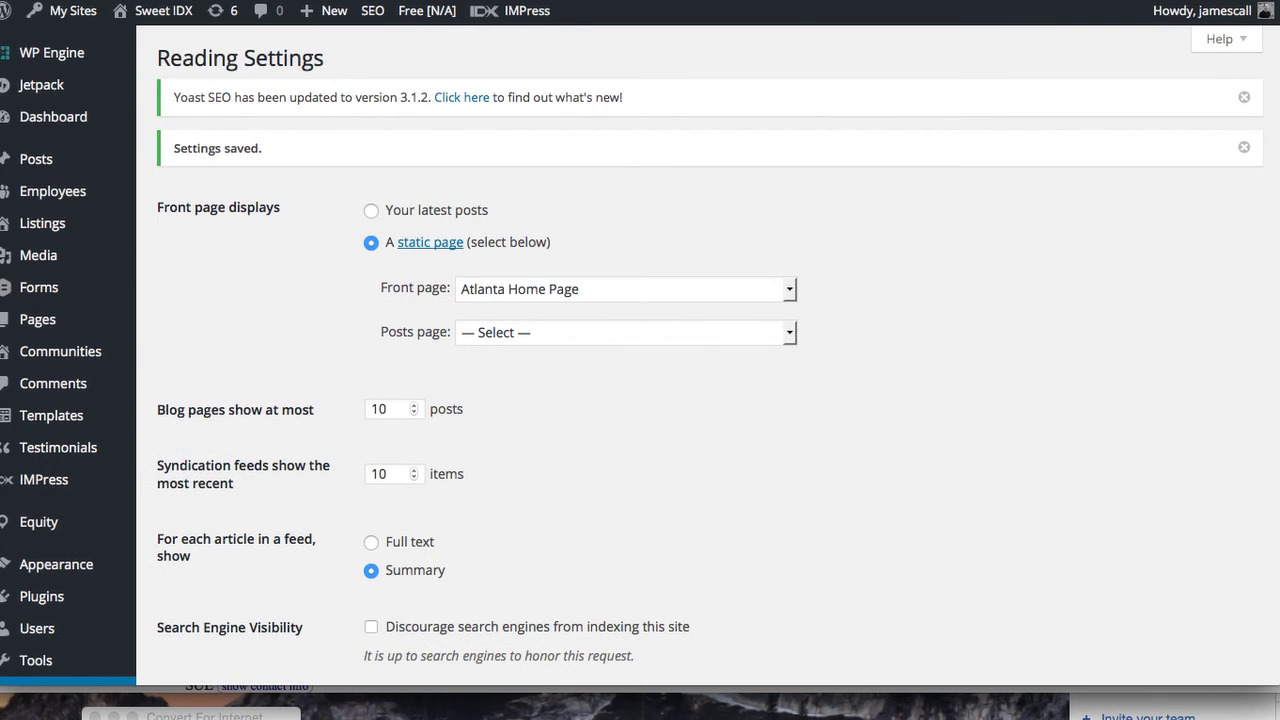
pyautogui.moveTo(158, 12)
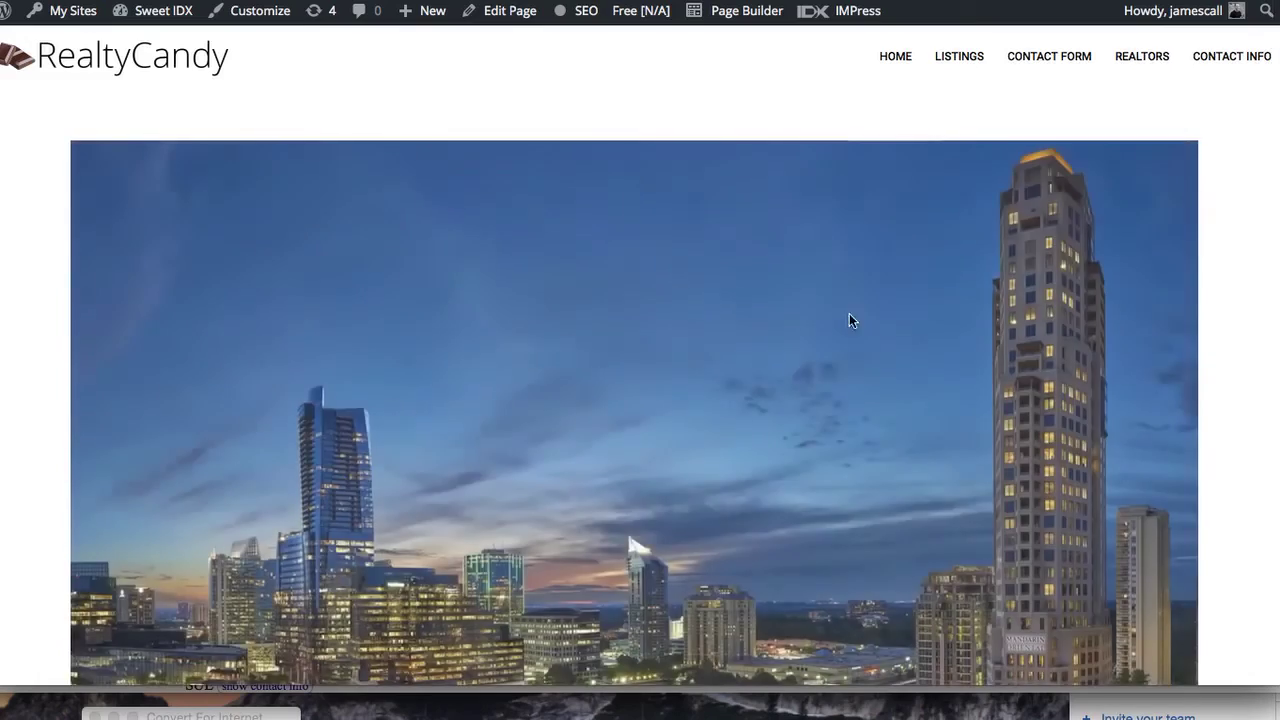
# Scroll the live RealtyCandy homepage, then launch Page Builder from the admin bar
pyautogui.scroll(-7, 866, 346)
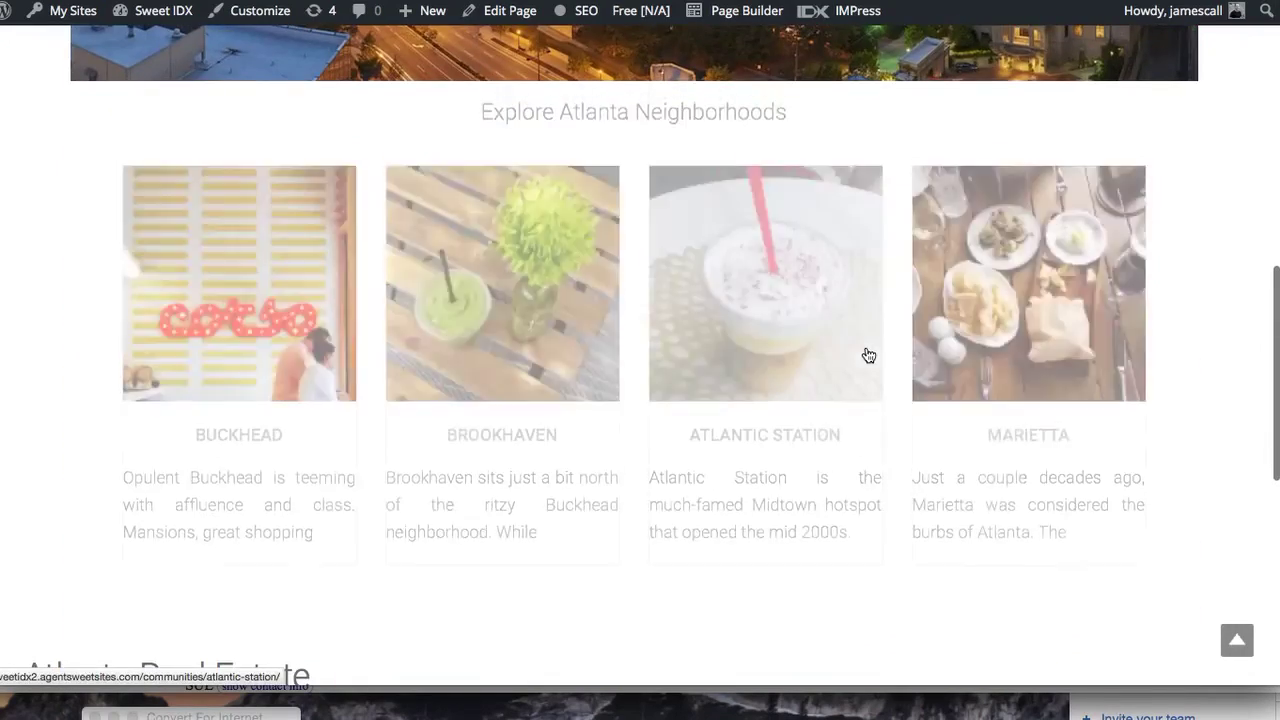
pyautogui.scroll(-5, 869, 356)
pyautogui.scroll(-3, 867, 350)
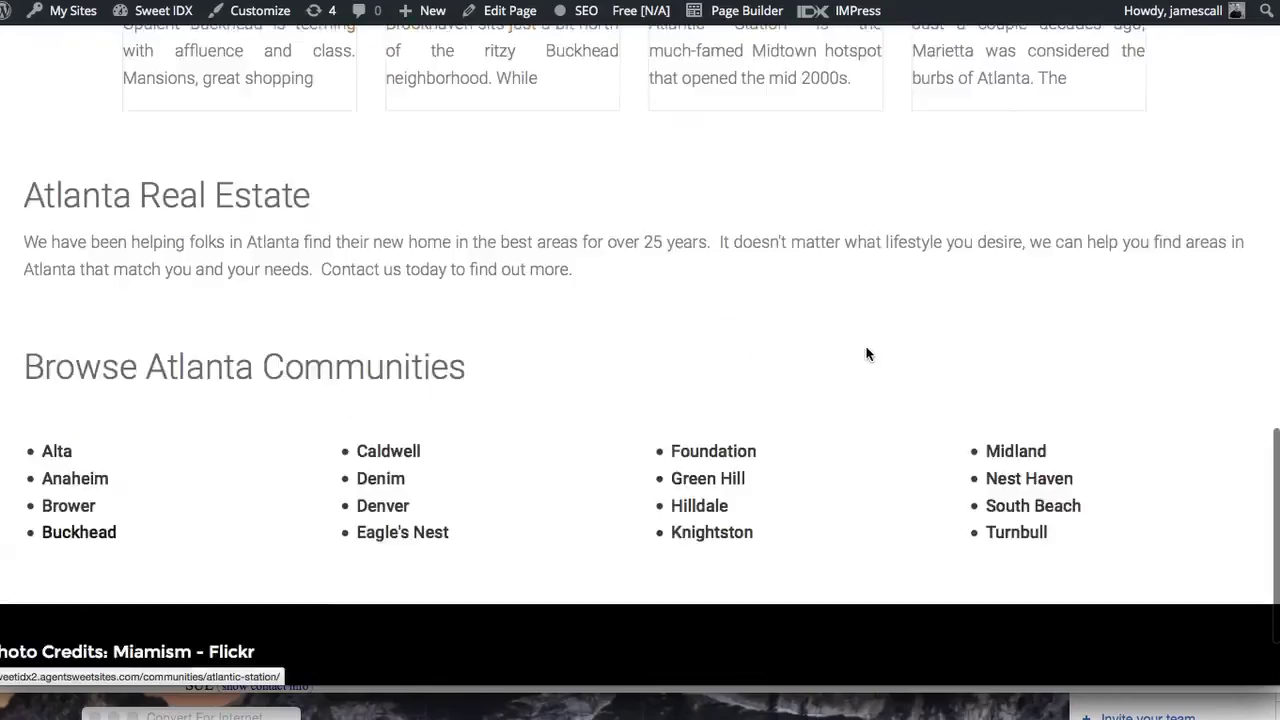
pyautogui.scroll(20, 866, 346)
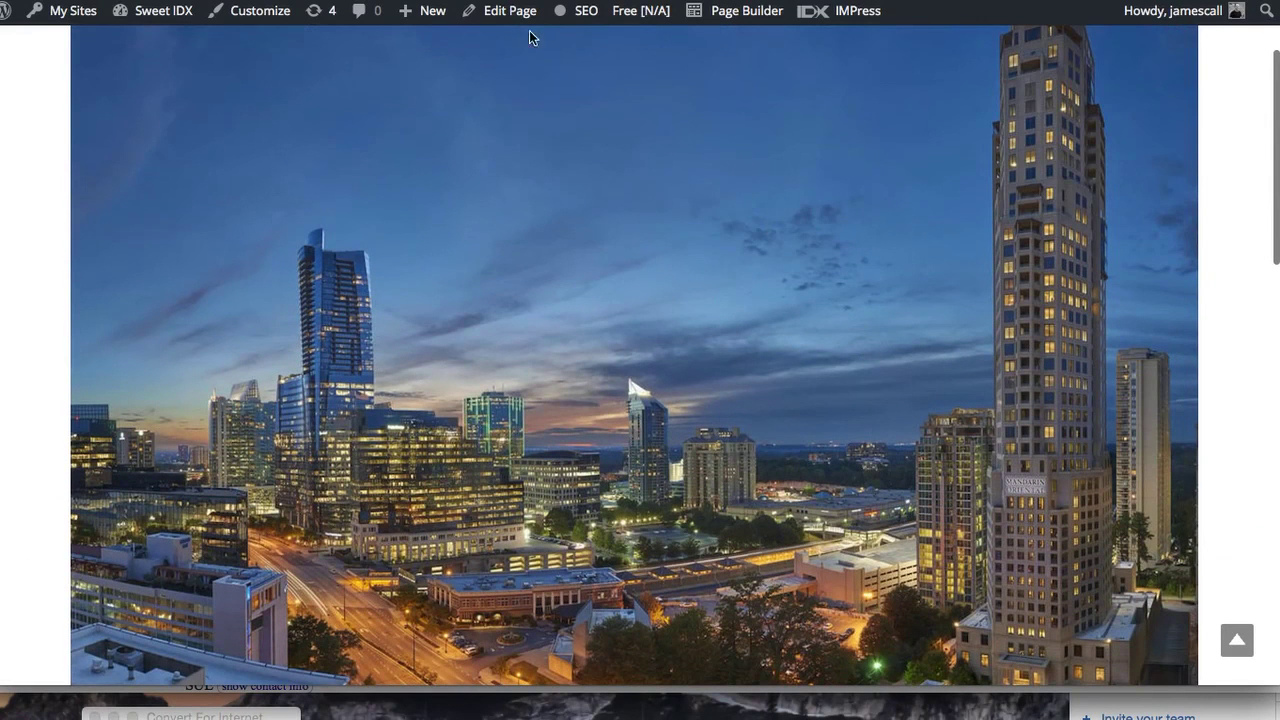
pyautogui.click(745, 12)
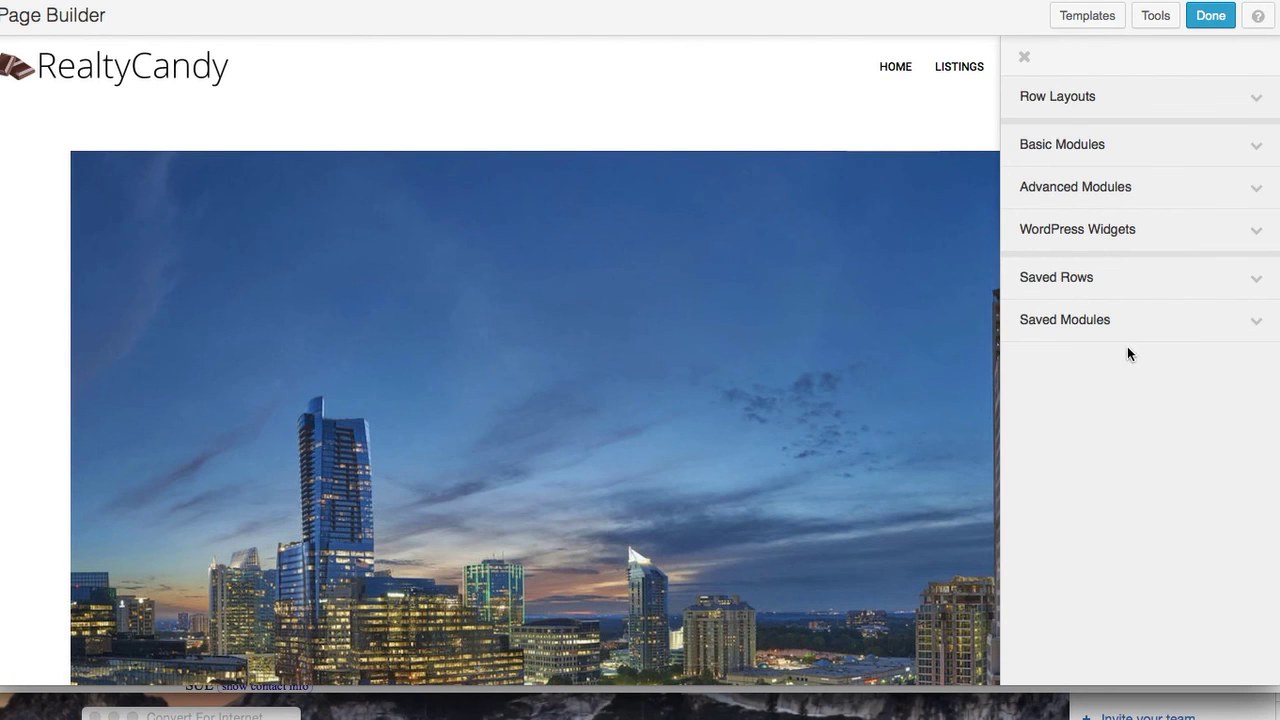
# Place the IMPress Omnibar Search widget below the hero image and enable its extra search fields
pyautogui.click(1258, 232)
pyautogui.scroll(-6, 1187, 392)
pyautogui.scroll(-10, 1187, 394)
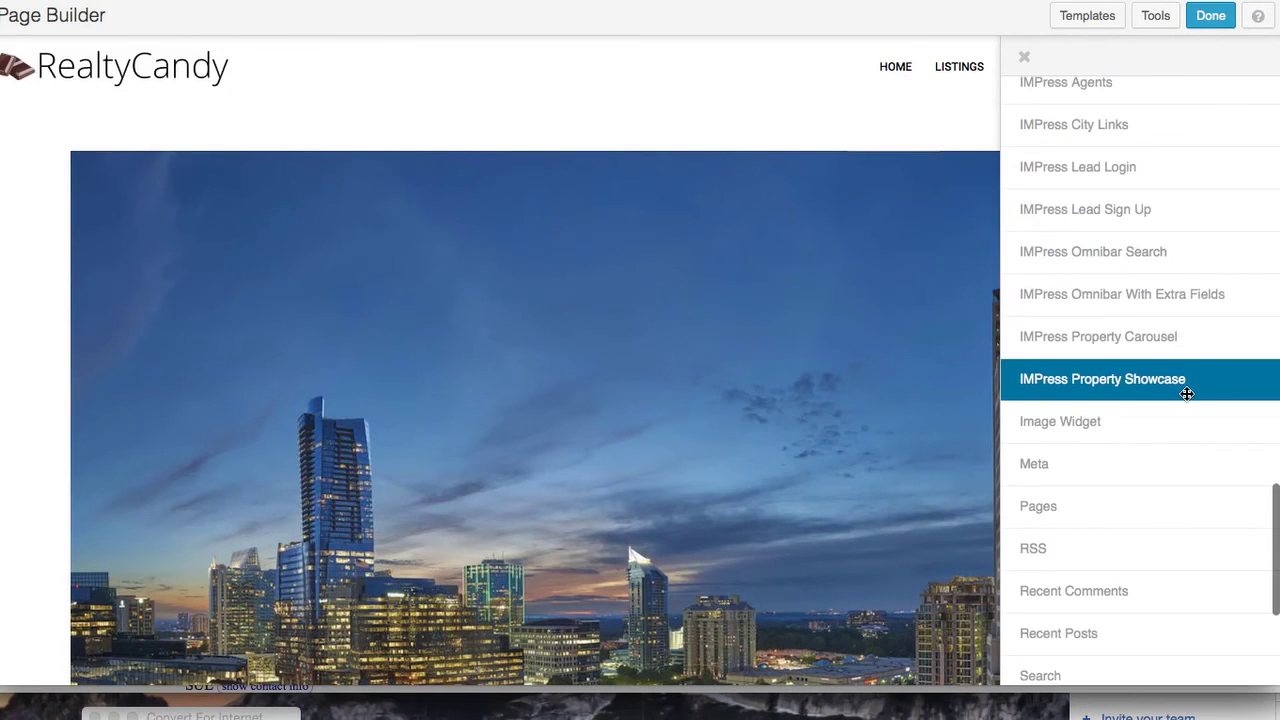
pyautogui.moveTo(1174, 251); pyautogui.dragTo(339, 640)
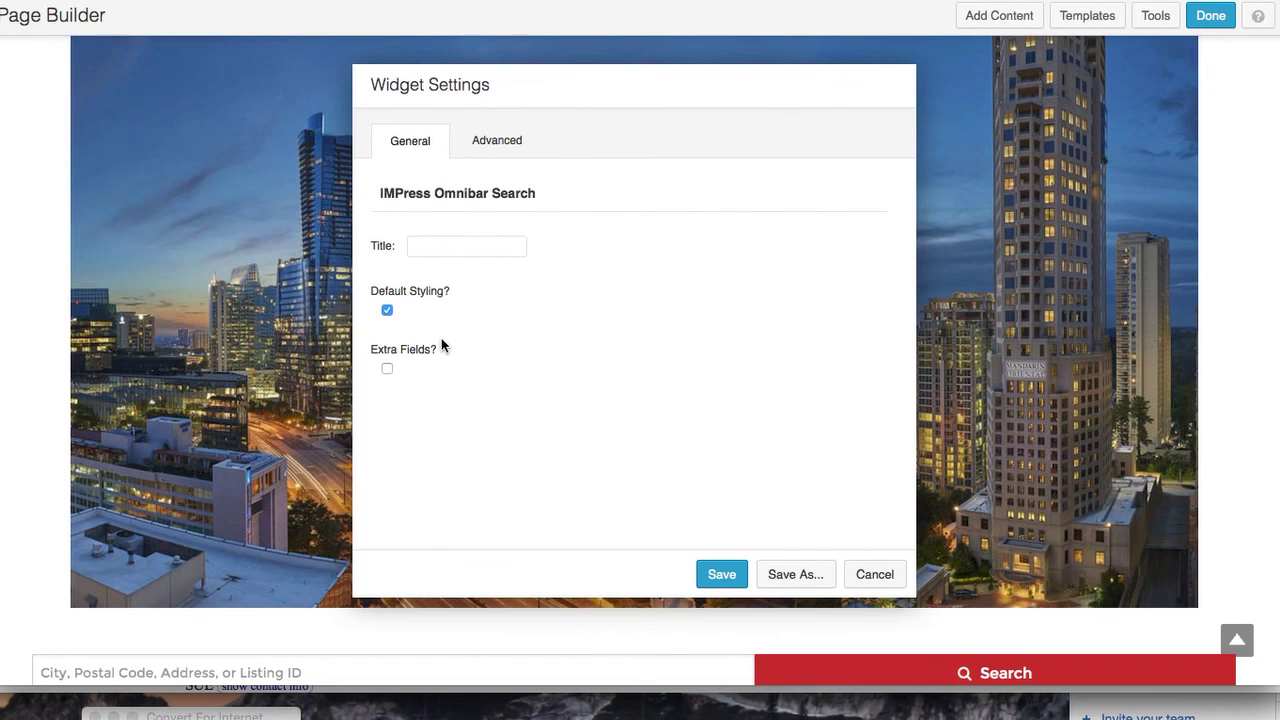
pyautogui.click(387, 370)
pyautogui.scroll(-5, 288, 557)
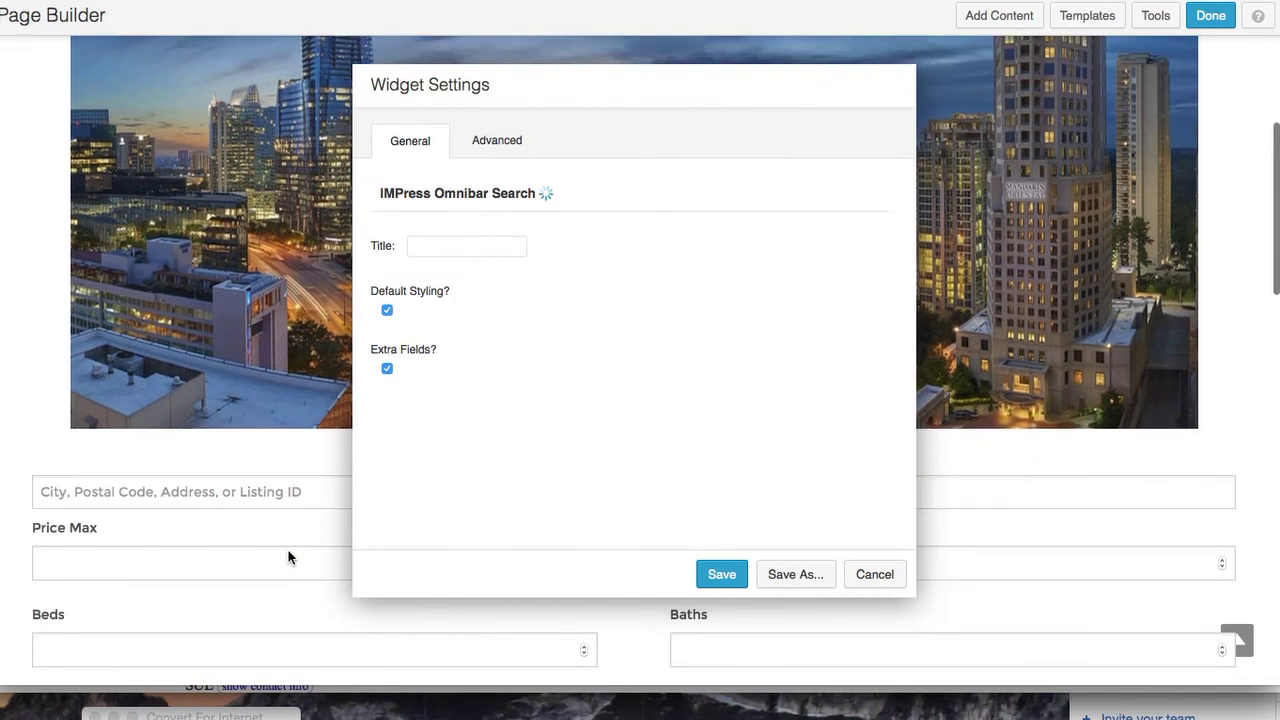
pyautogui.scroll(-3, 288, 557)
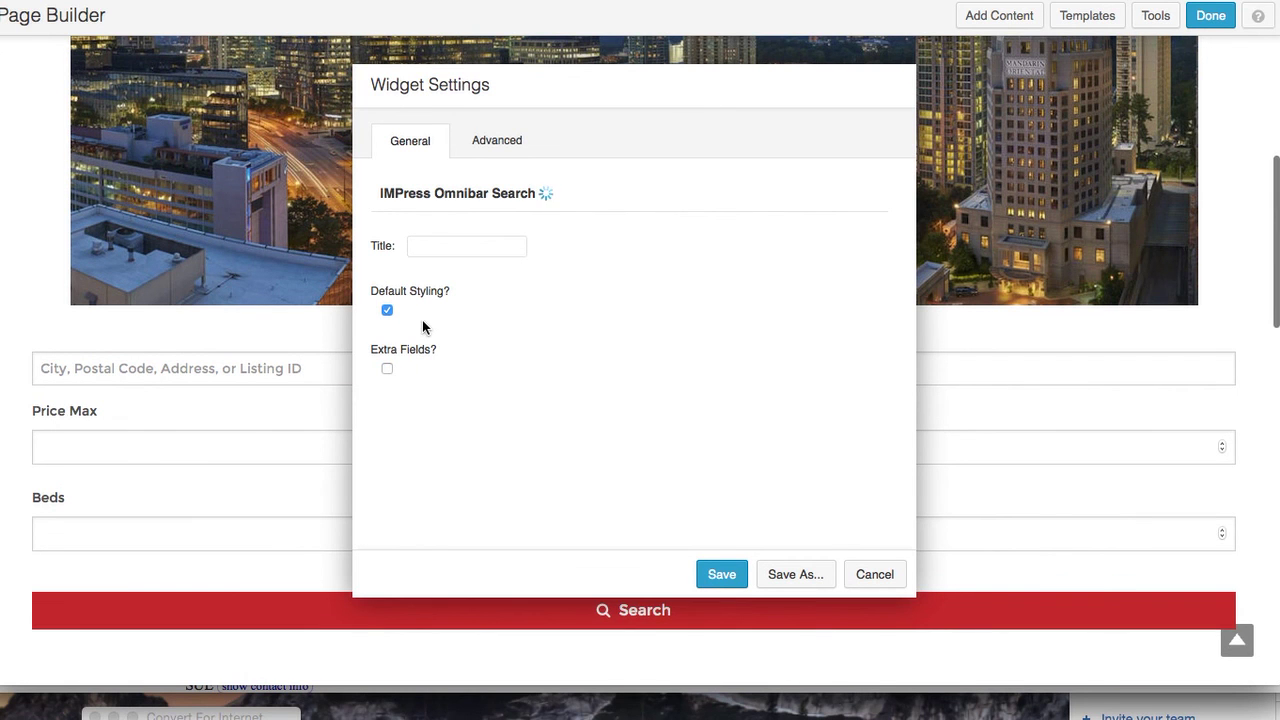
# Set the widget's Advanced animation style to Slide Down and save it
pyautogui.click(505, 141)
pyautogui.scroll(-3, 586, 435)
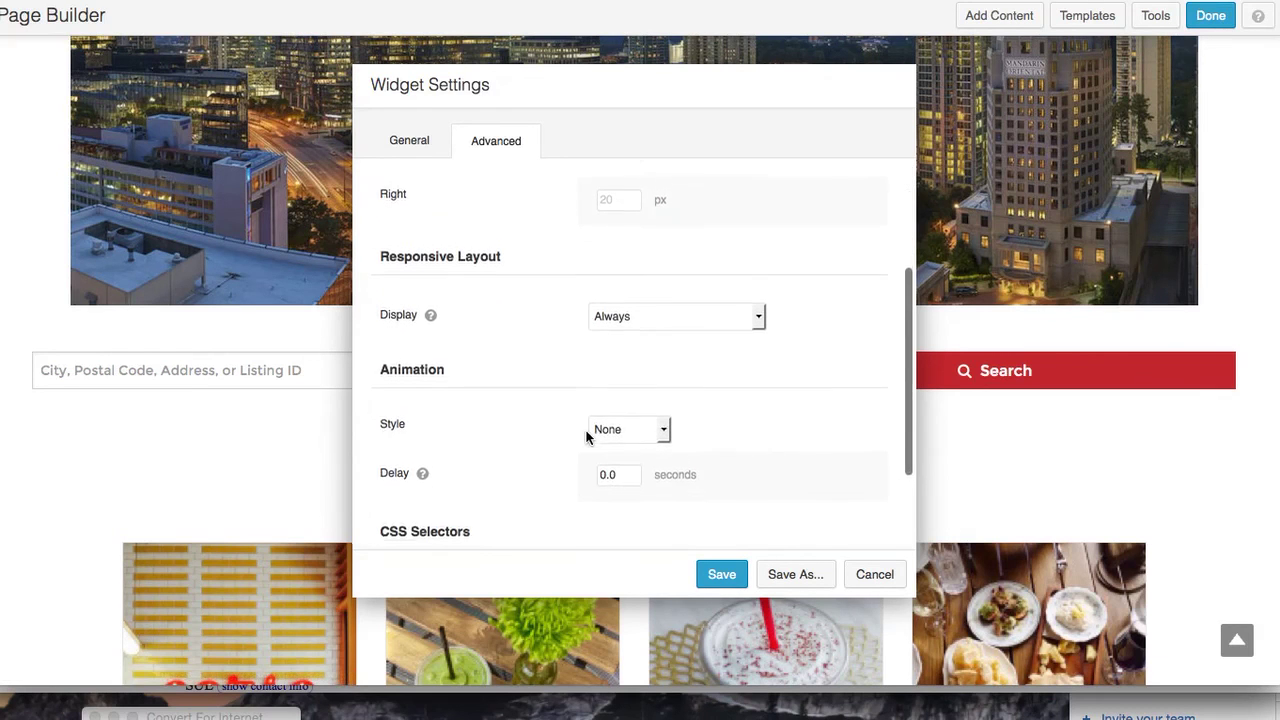
pyautogui.click(663, 416)
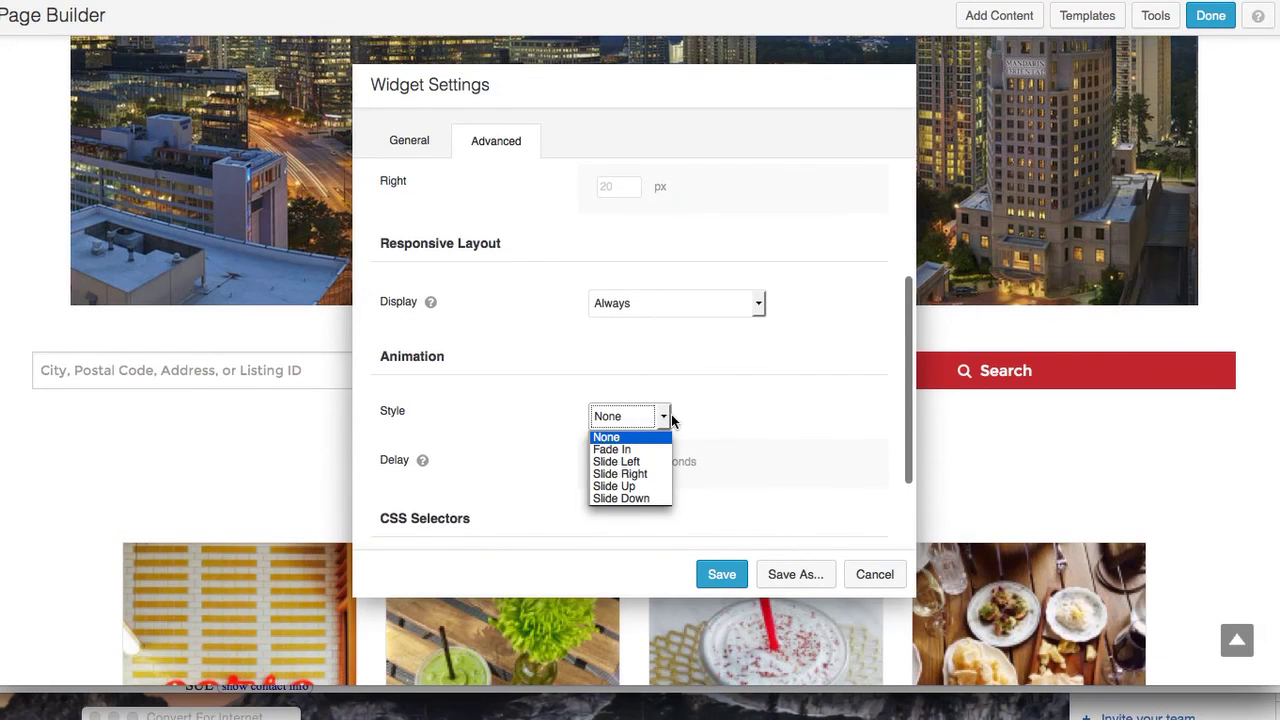
pyautogui.click(648, 499)
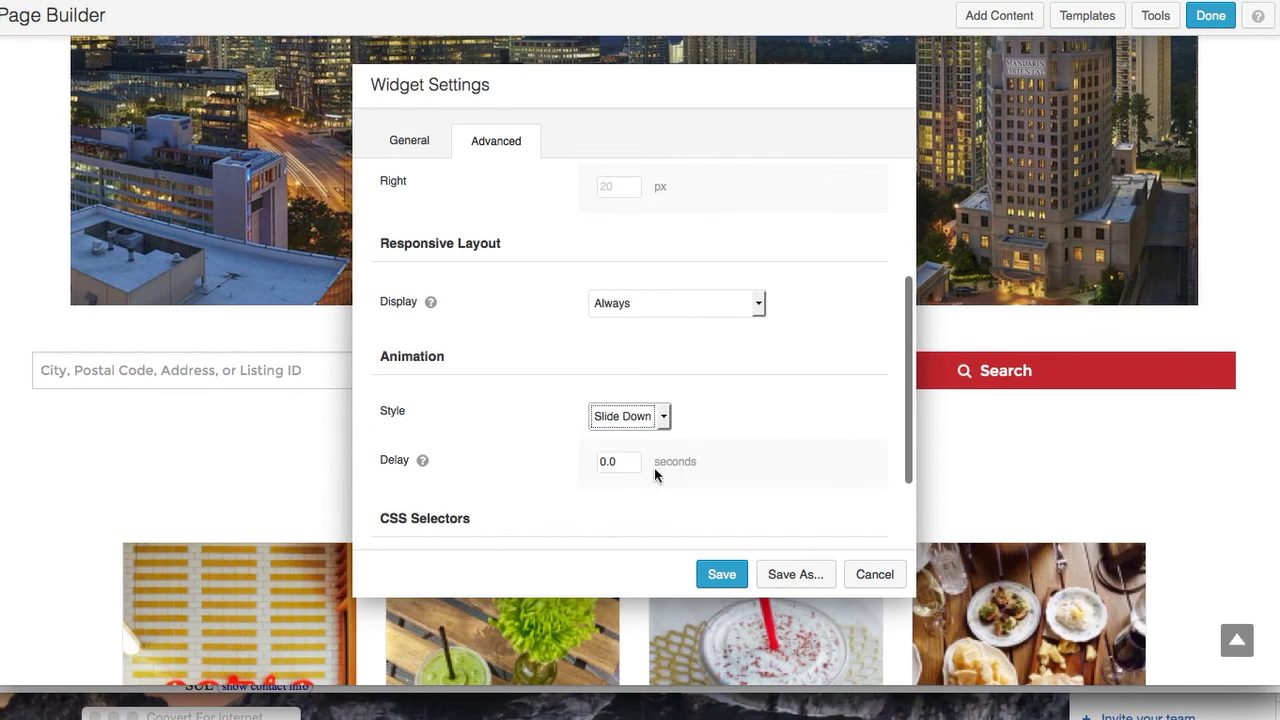
pyautogui.click(617, 460)
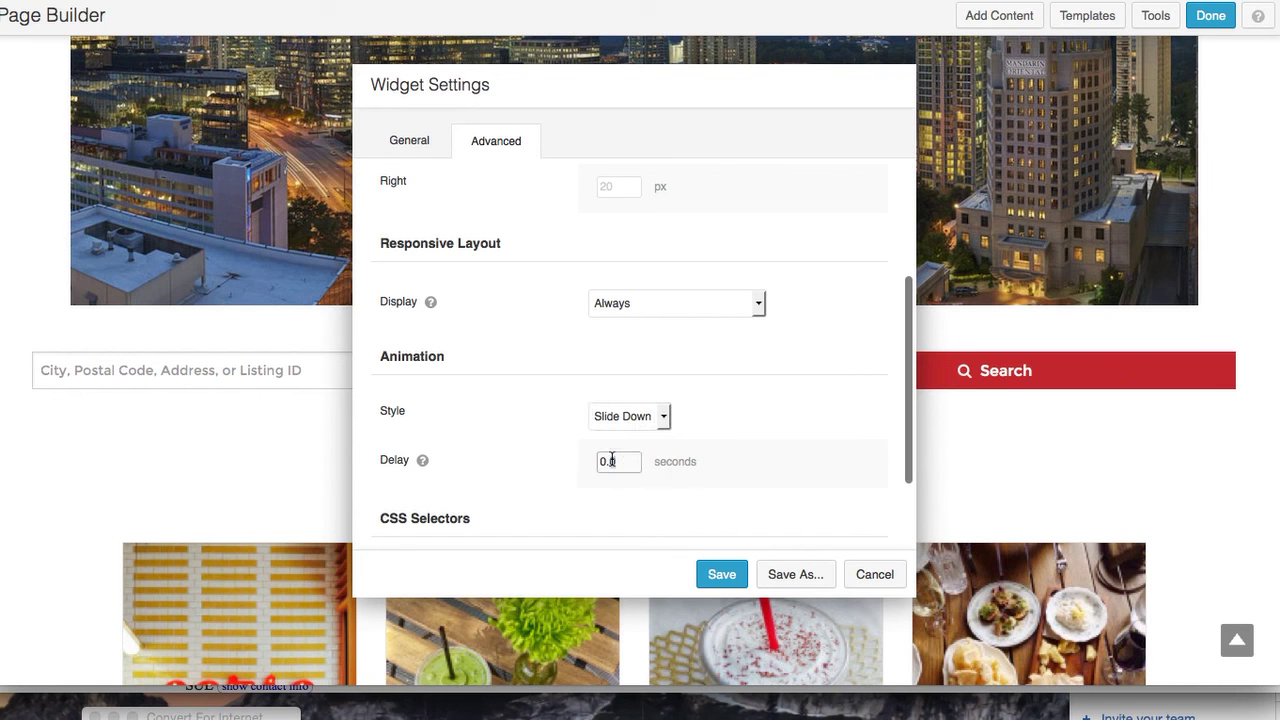
pyautogui.click(719, 576)
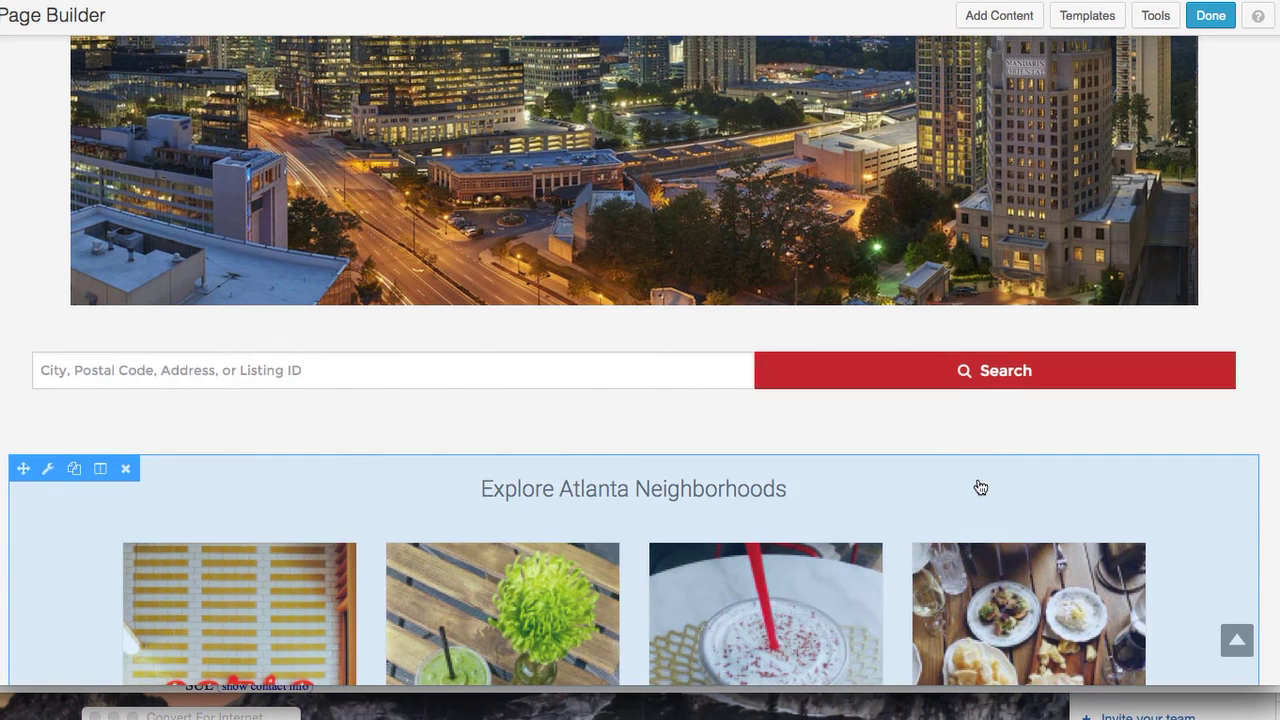
# Finish editing and publish the home page changes
pyautogui.scroll(-2, 978, 486)
pyautogui.scroll(-4, 980, 487)
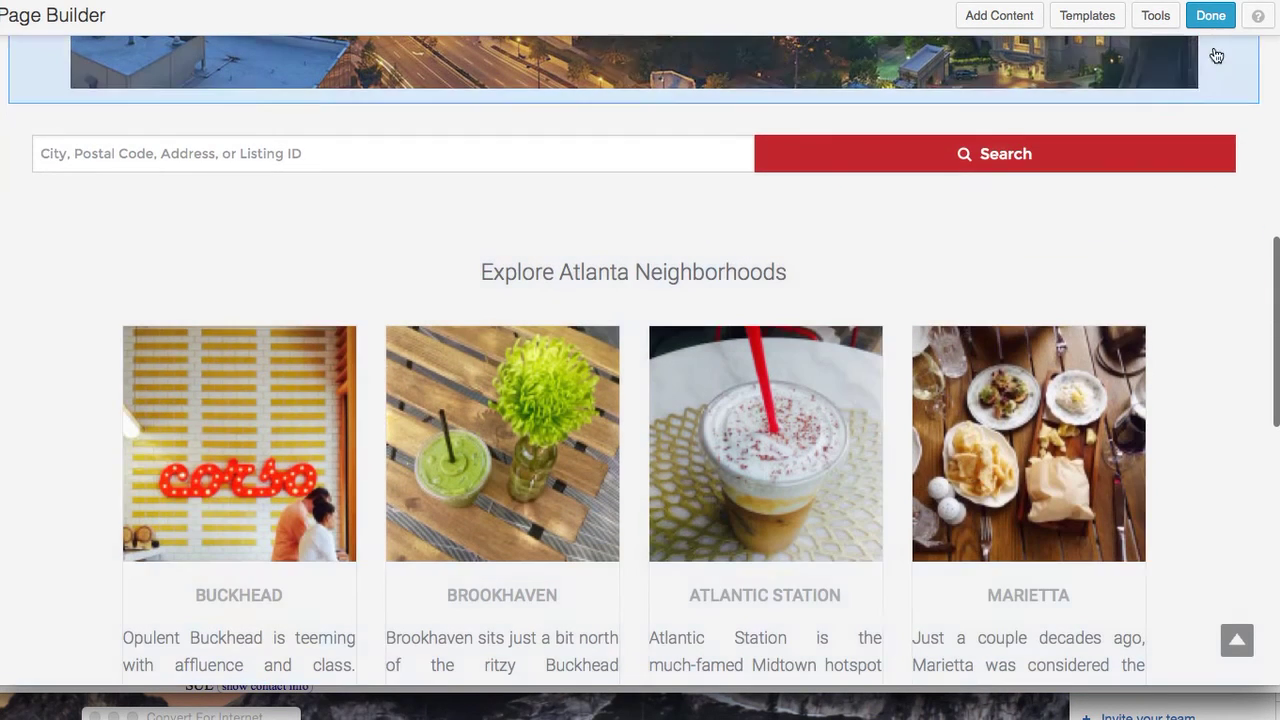
pyautogui.click(1211, 16)
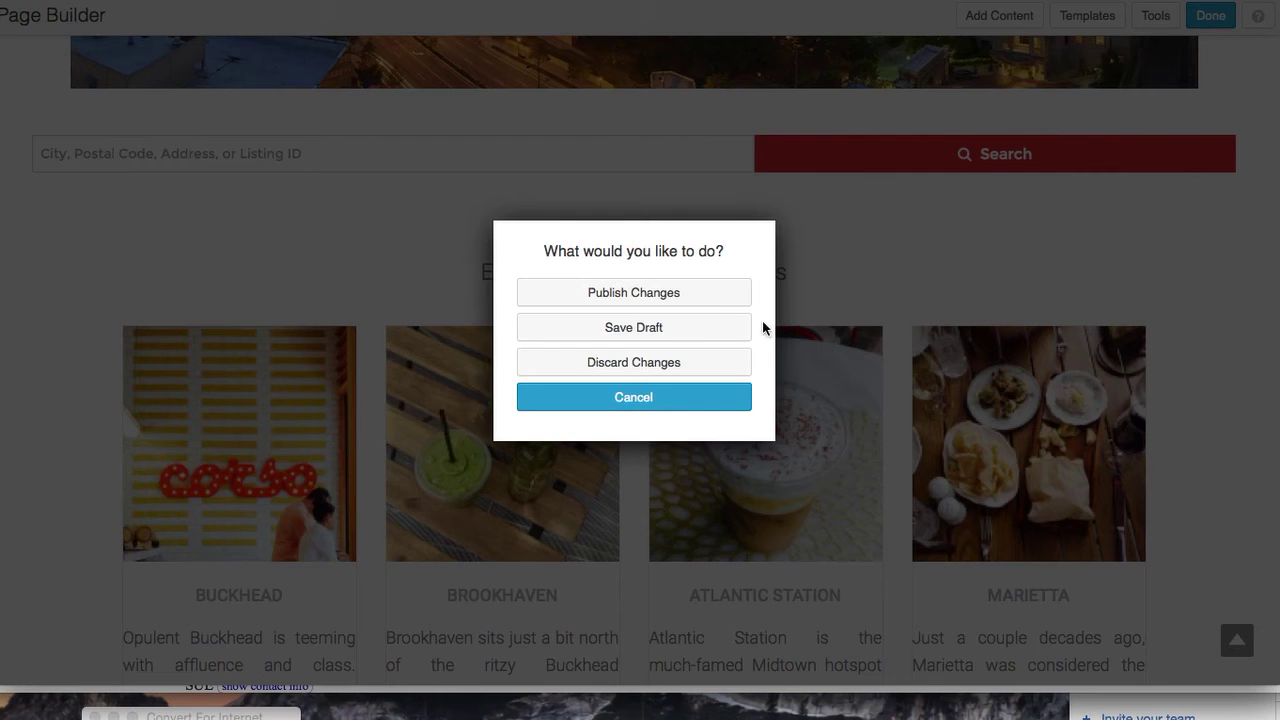
pyautogui.click(655, 289)
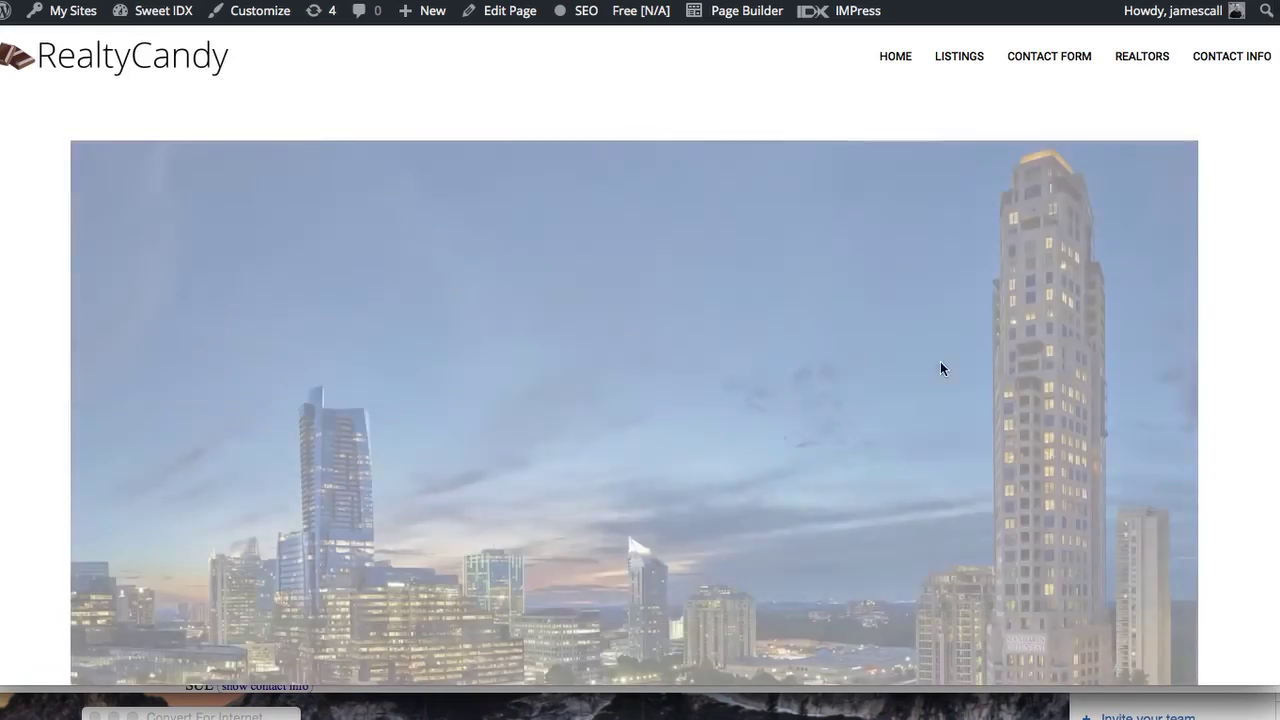
pyautogui.scroll(-3, 843, 444)
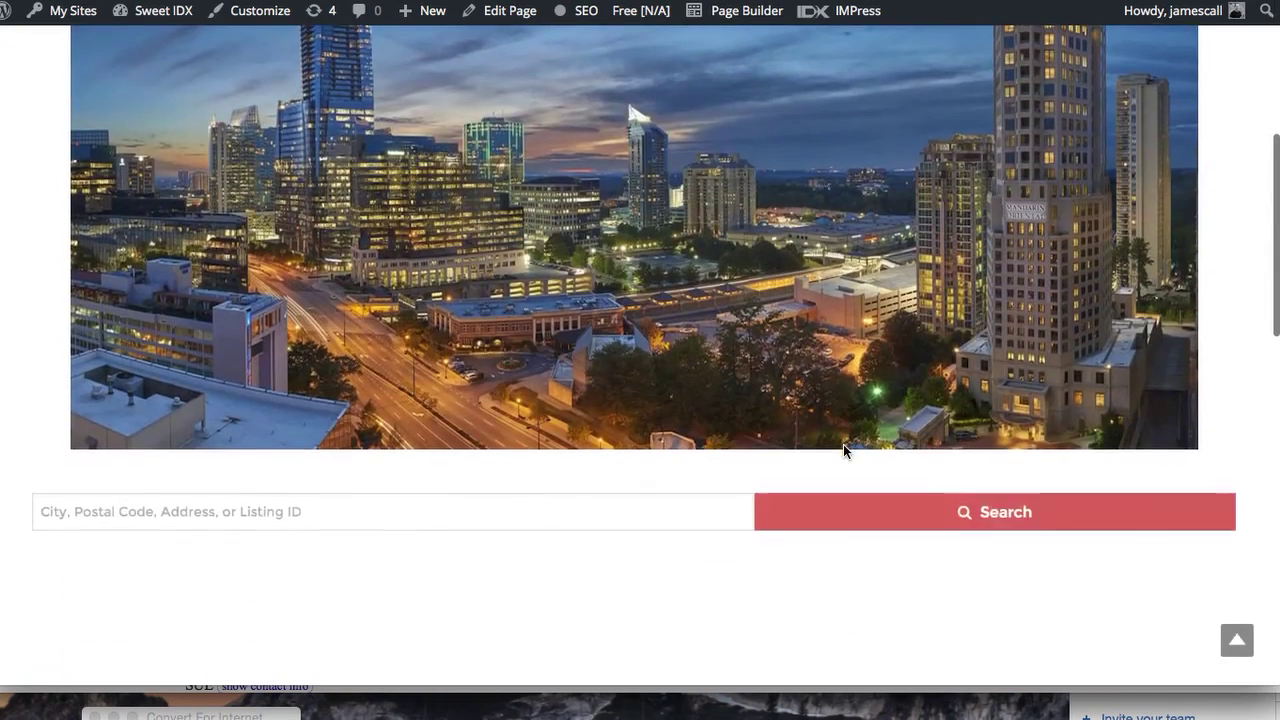
# Type 'at' in the live search bar, check the Florida city suggestions, then dismiss them
pyautogui.scroll(-2, 843, 450)
pyautogui.scroll(-6, 843, 450)
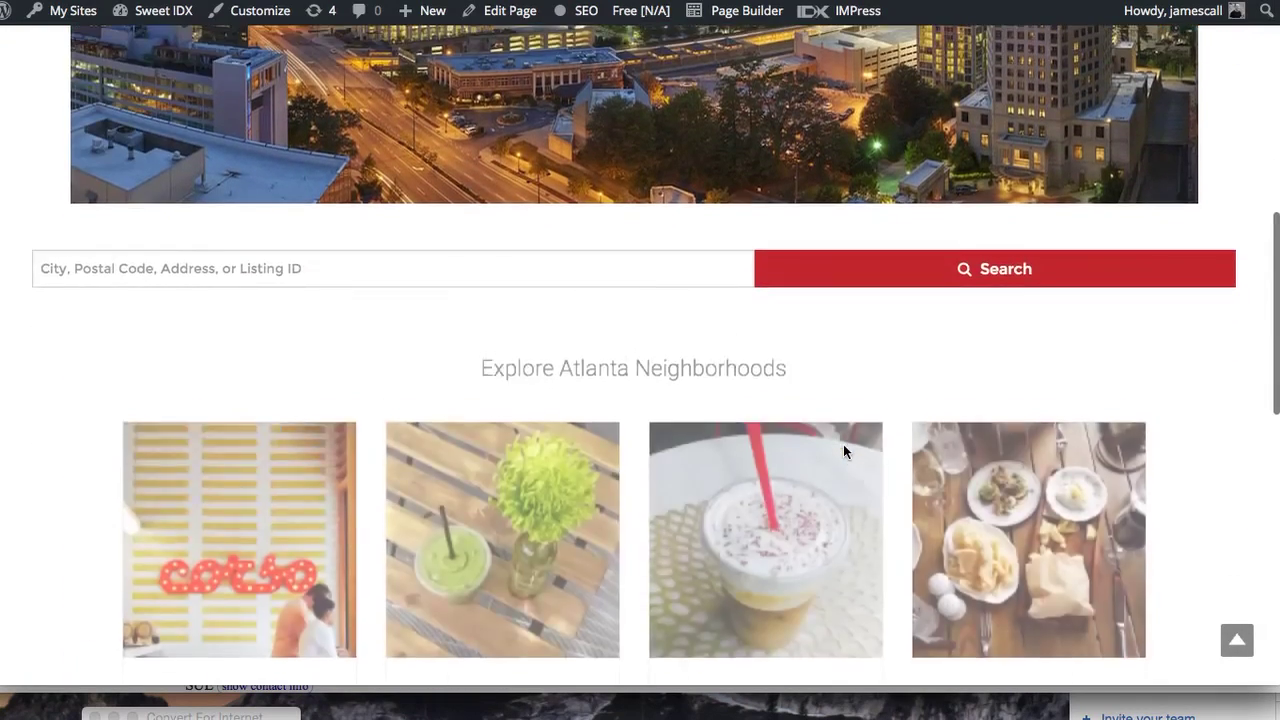
pyautogui.scroll(-5, 843, 445)
pyautogui.scroll(5, 843, 445)
pyautogui.scroll(-2, 843, 445)
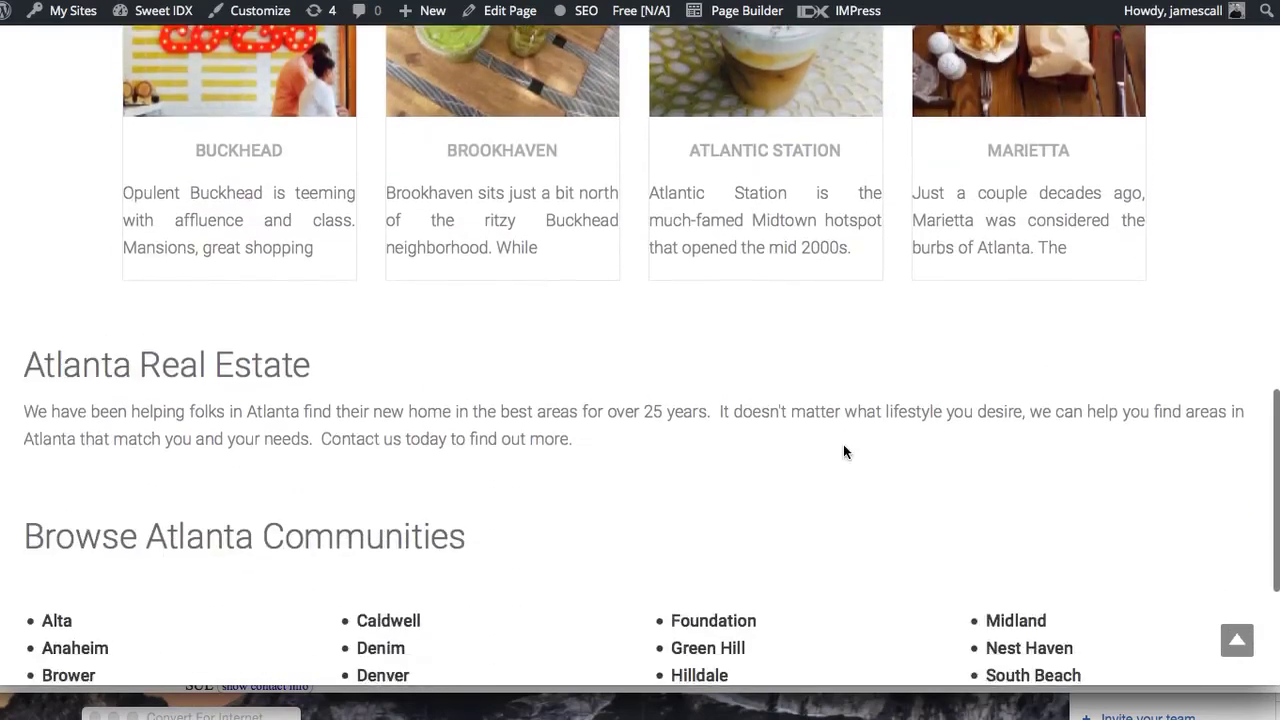
pyautogui.scroll(7, 843, 444)
pyautogui.click(271, 286)
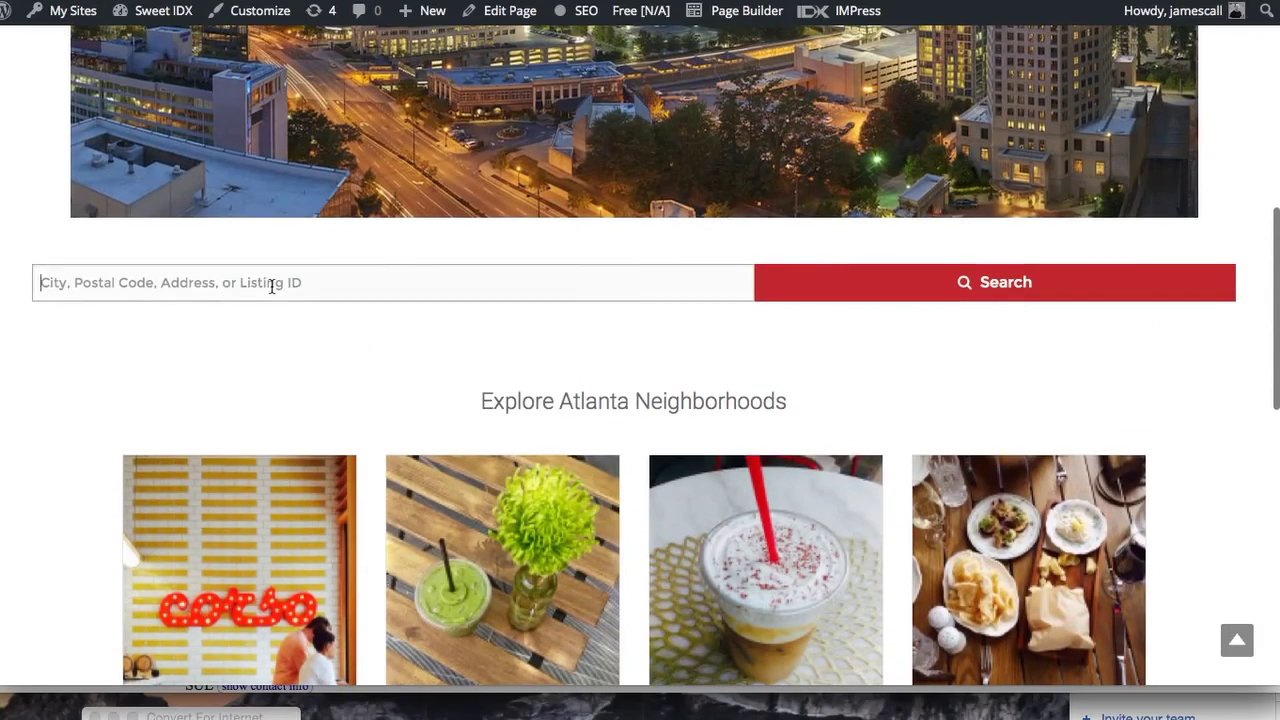
pyautogui.write('at')
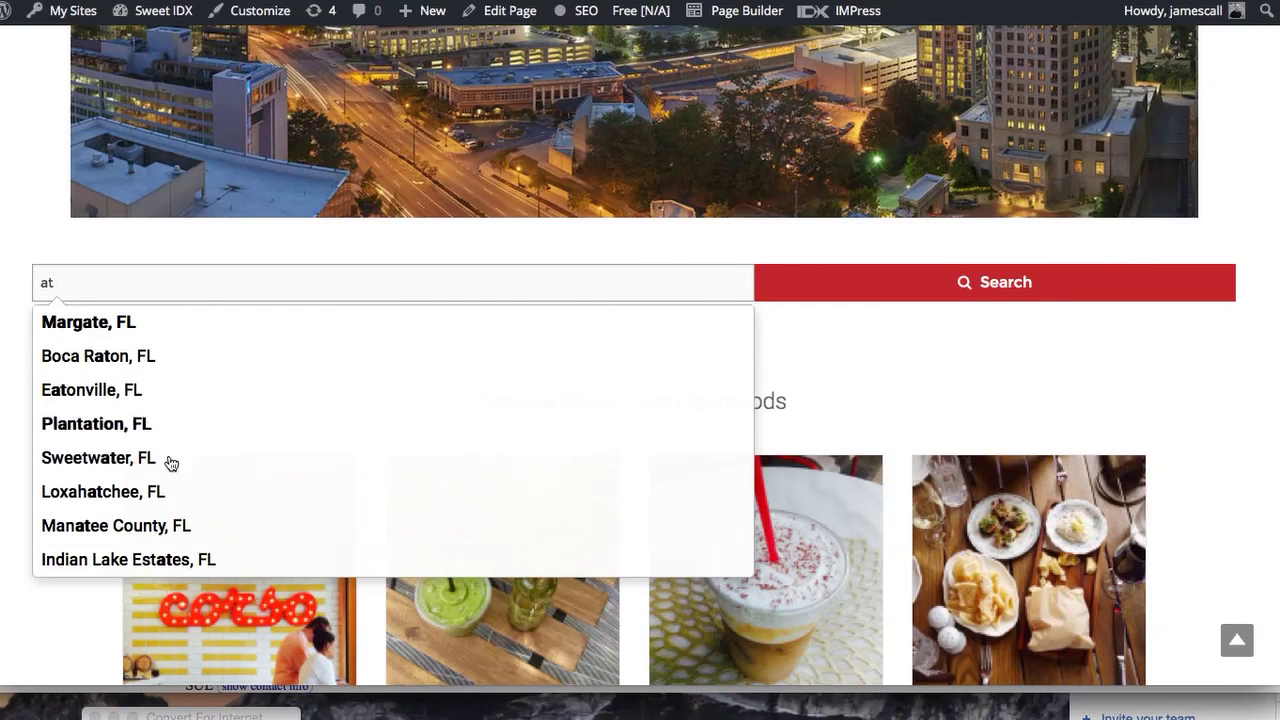
pyautogui.click(886, 364)
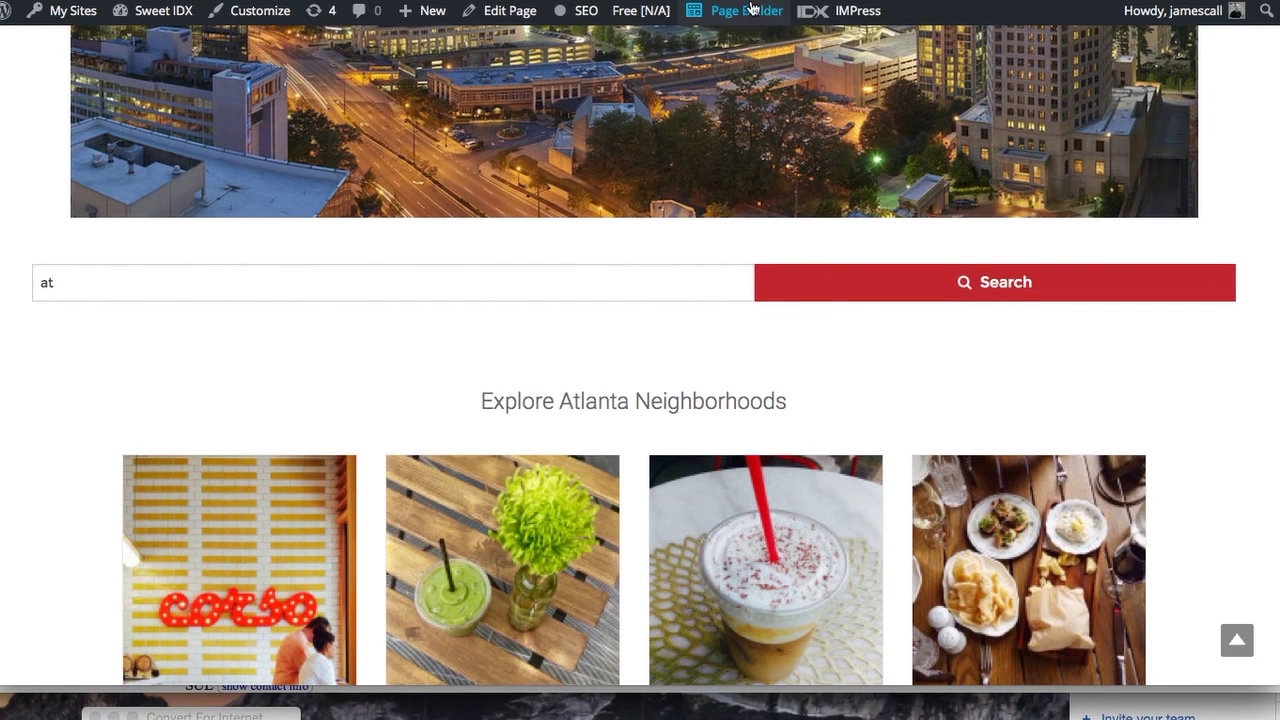
# Scroll back to the top and reopen the home page in Page Builder
pyautogui.scroll(-10, 780, 363)
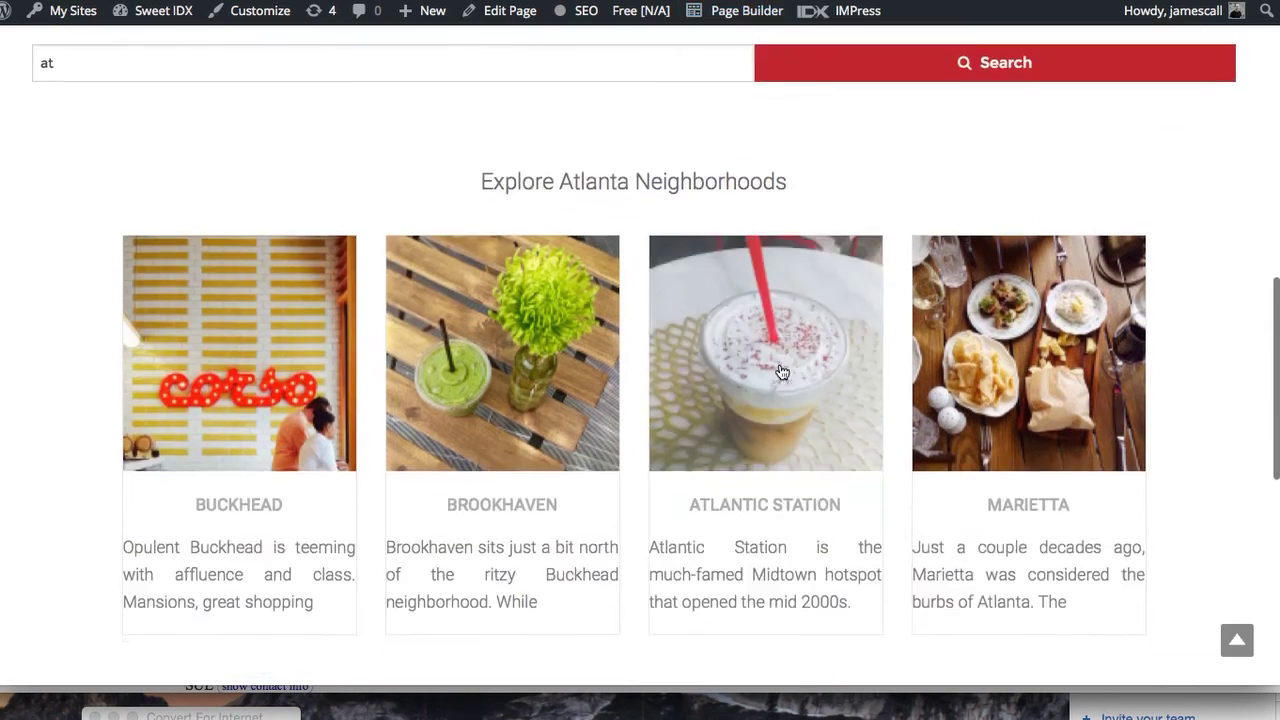
pyautogui.scroll(4, 781, 370)
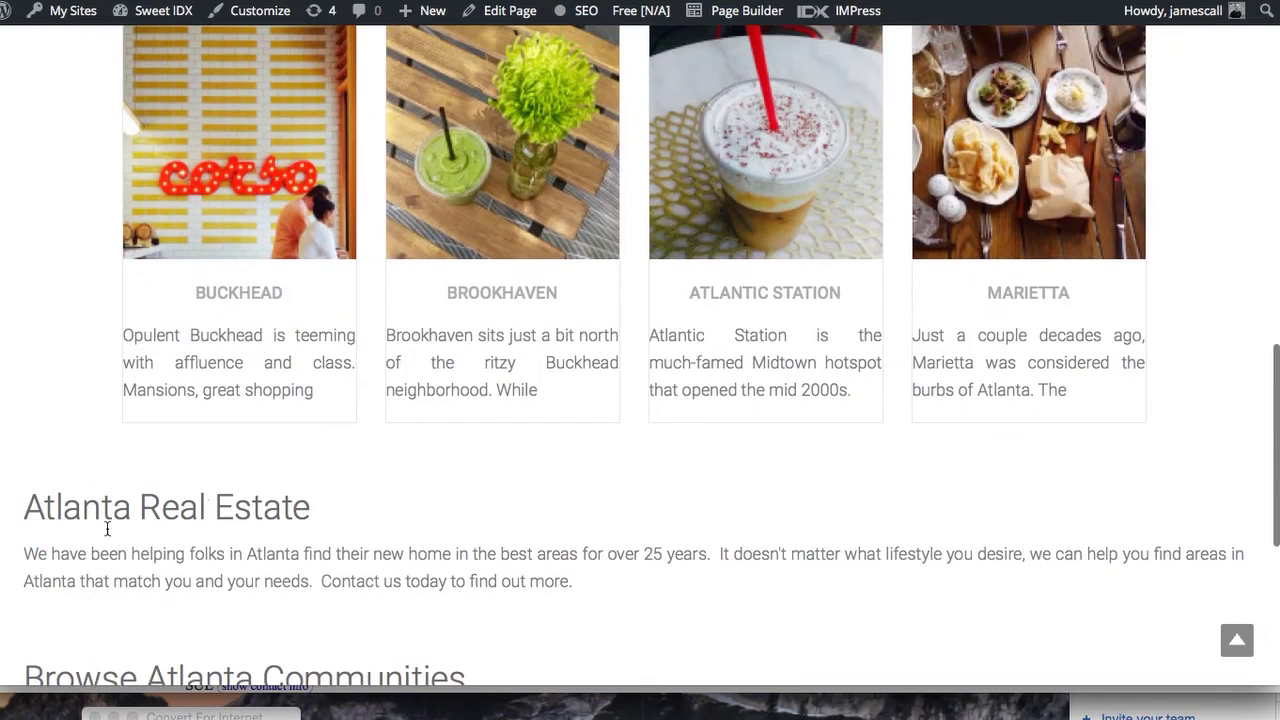
pyautogui.scroll(2, 310, 447)
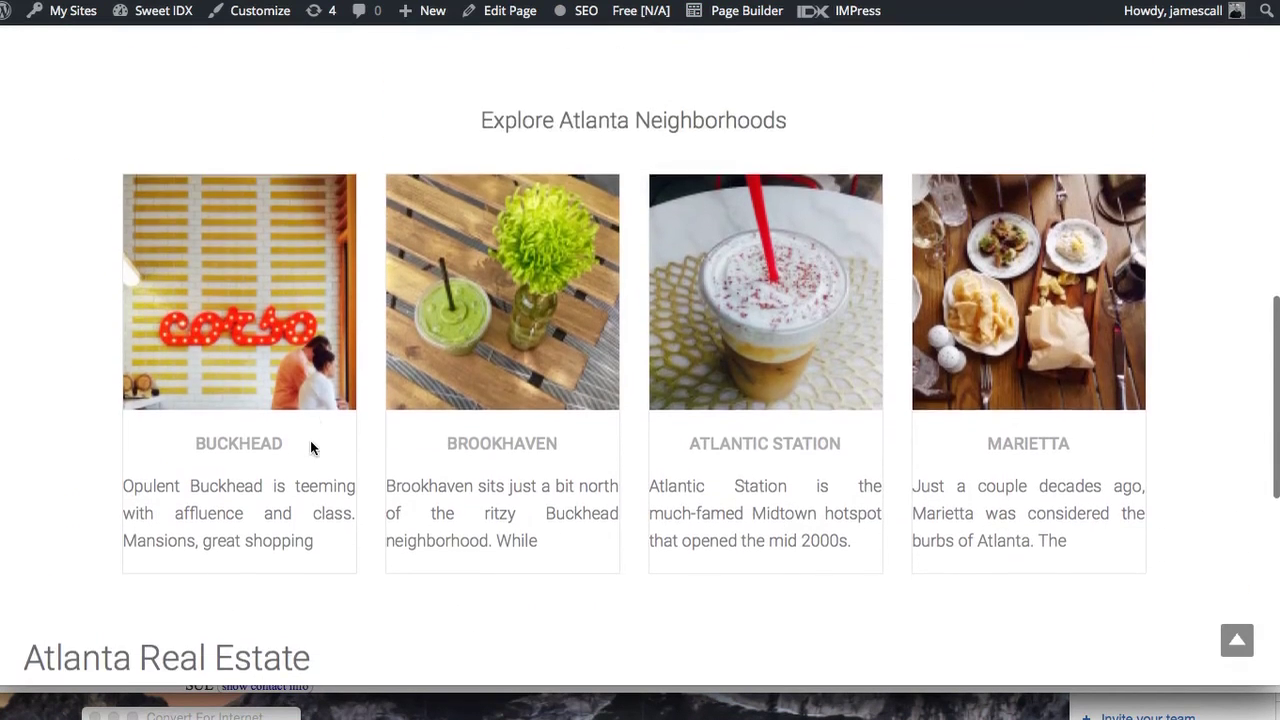
pyautogui.scroll(2, 310, 445)
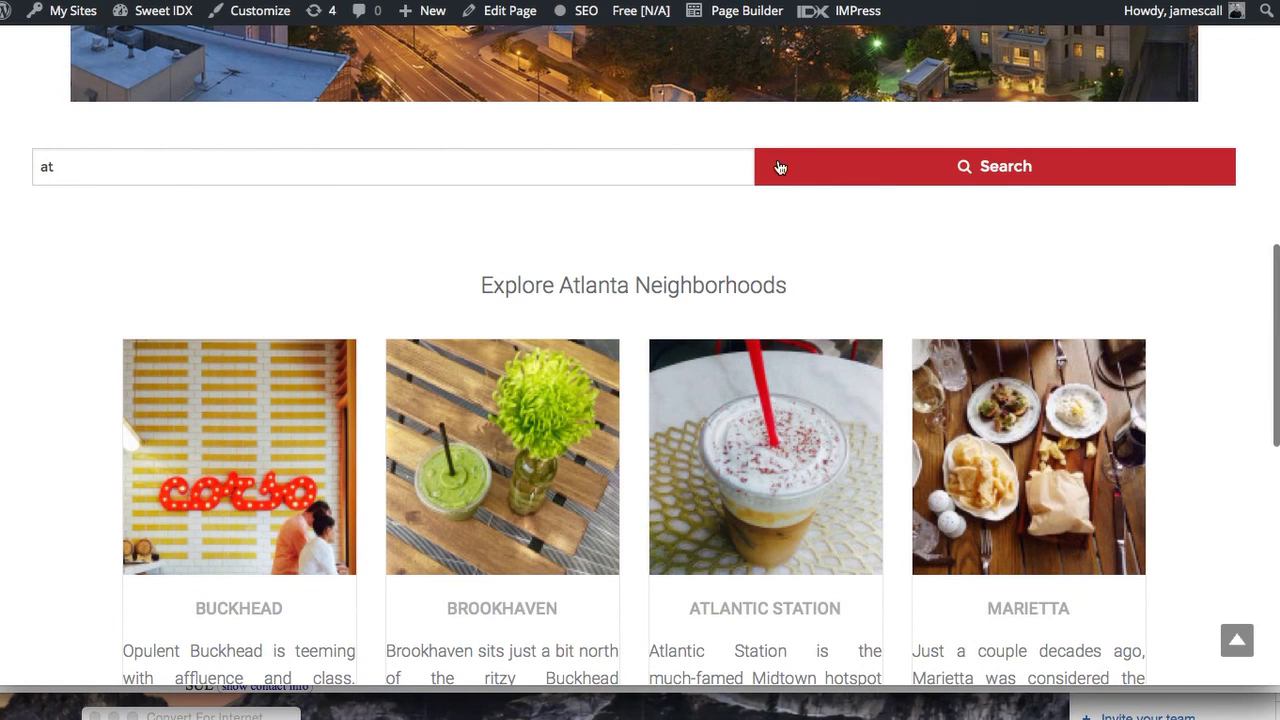
pyautogui.click(738, 12)
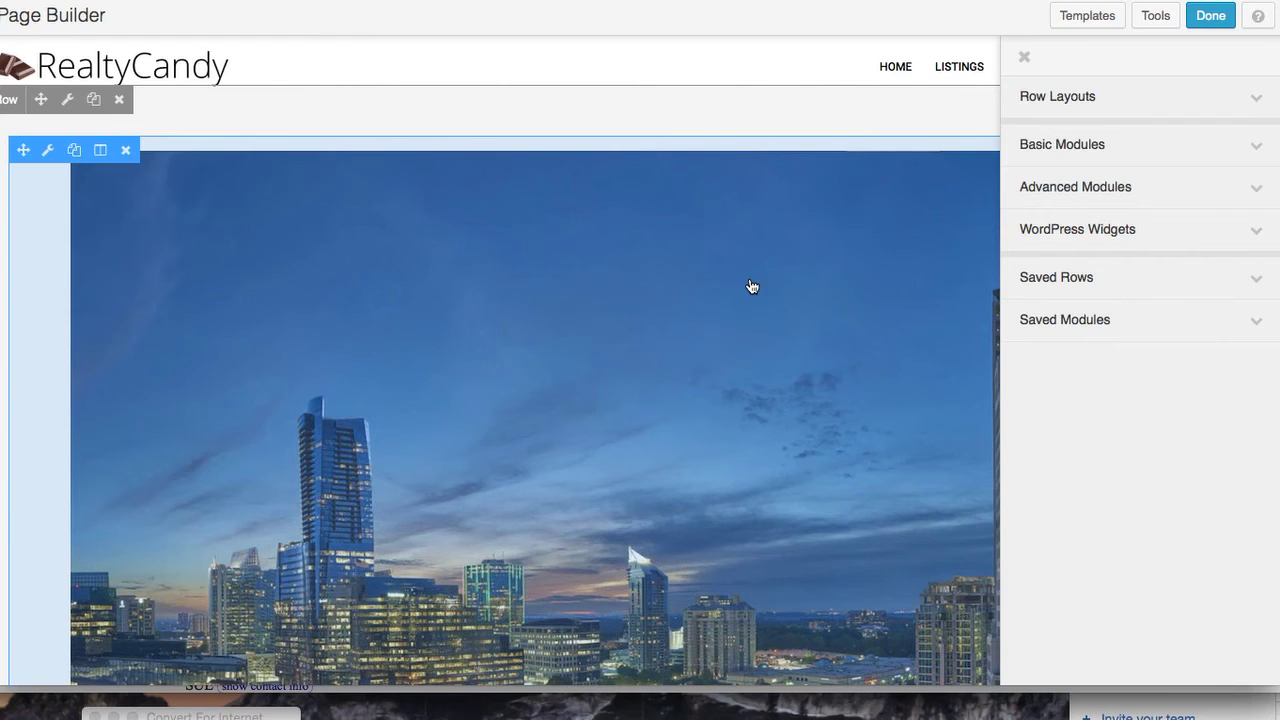
pyautogui.scroll(-5, 828, 370)
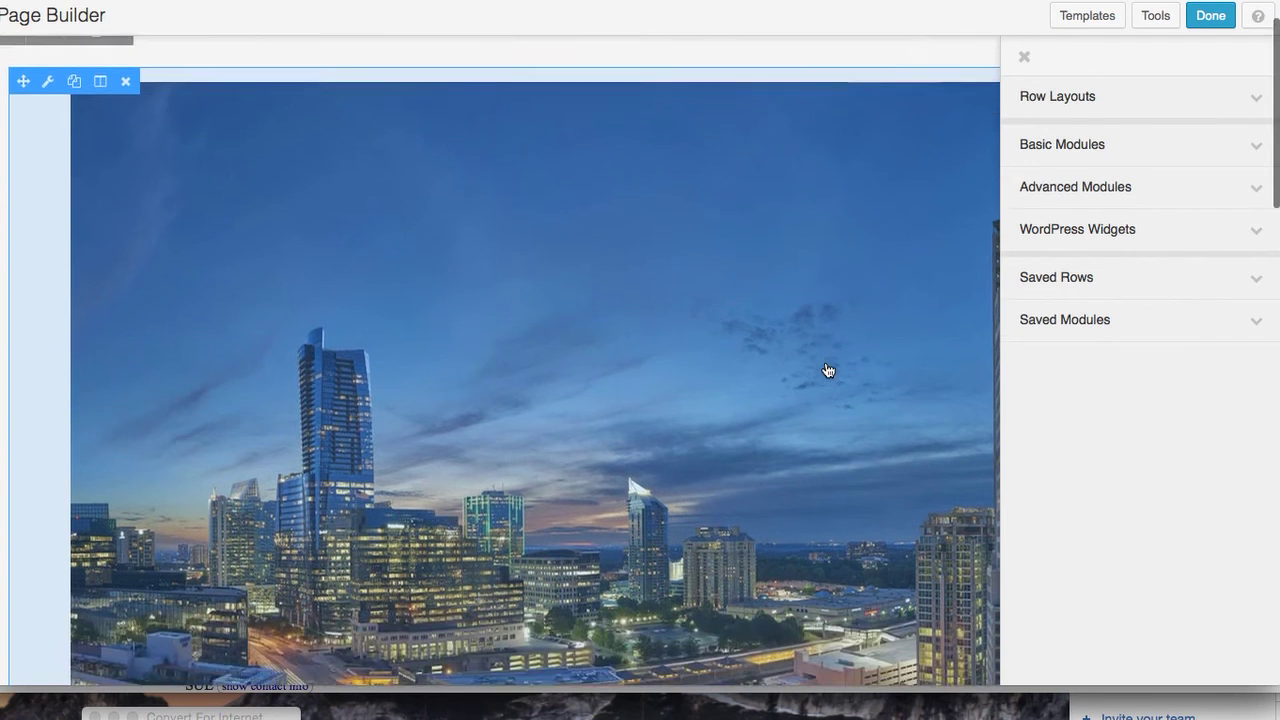
pyautogui.scroll(-8, 828, 370)
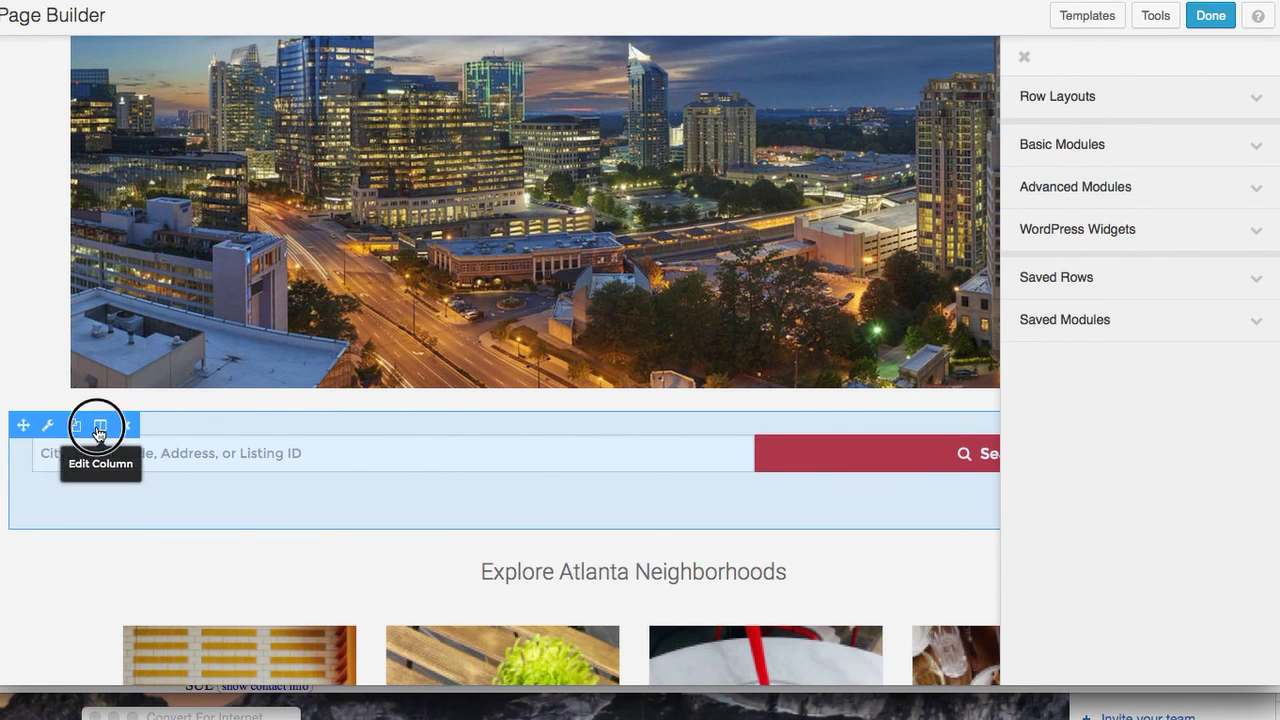
pyautogui.click(100, 427)
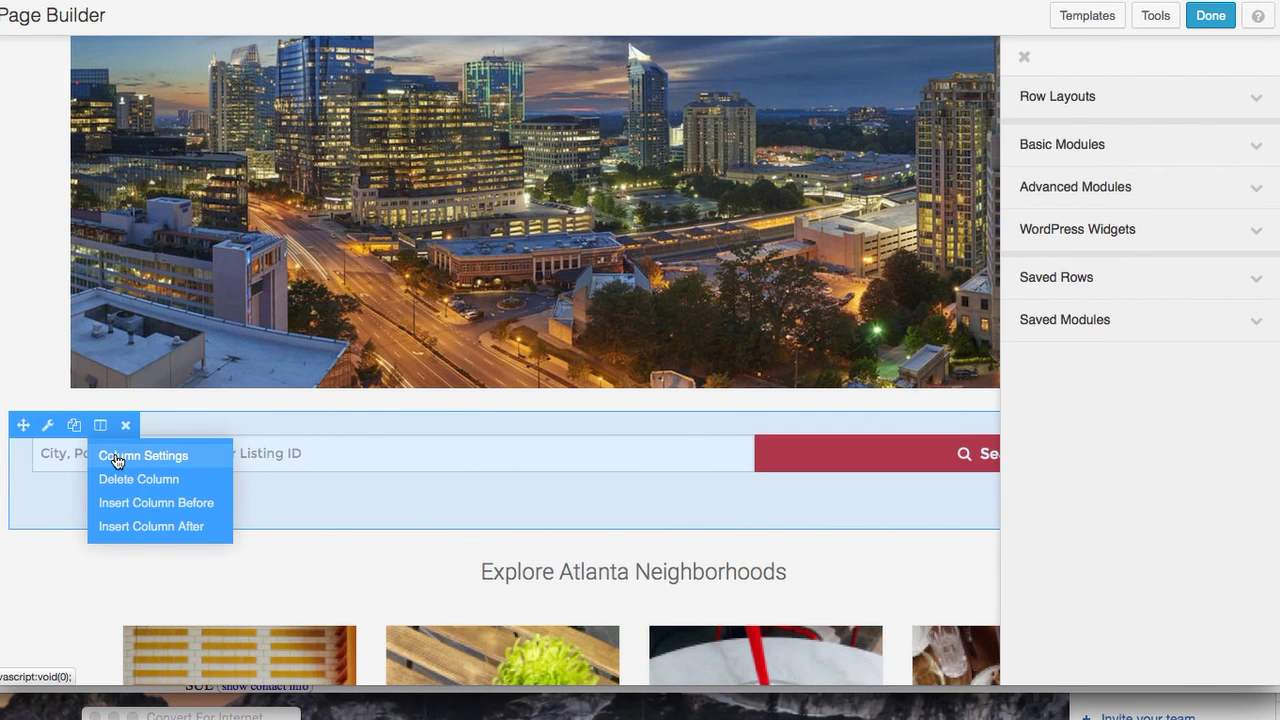
pyautogui.click(117, 457)
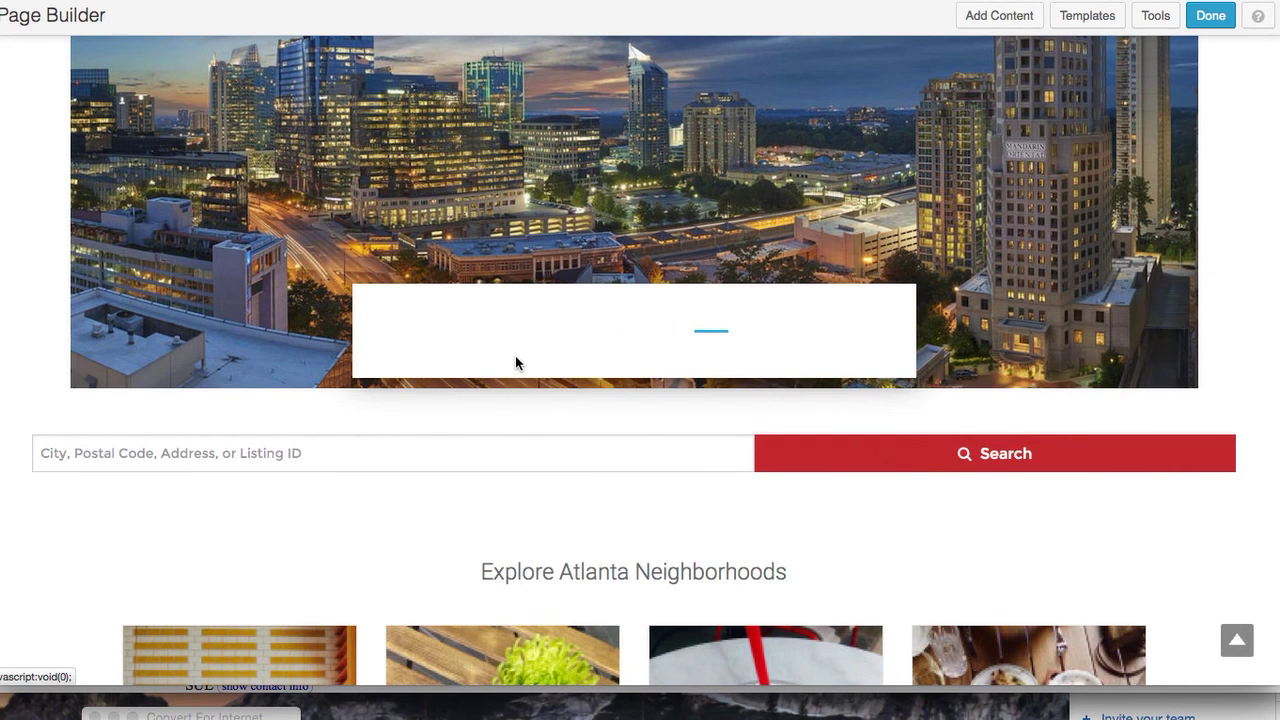
pyautogui.scroll(-5, 515, 360)
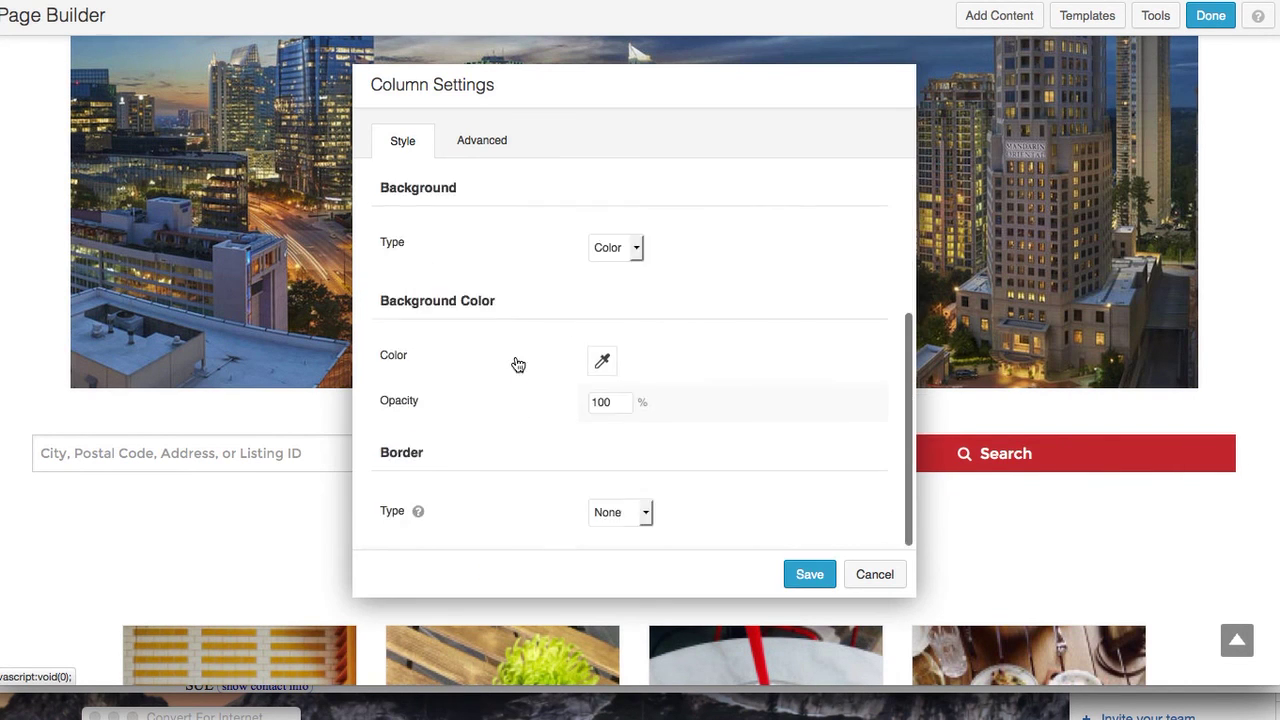
pyautogui.click(489, 140)
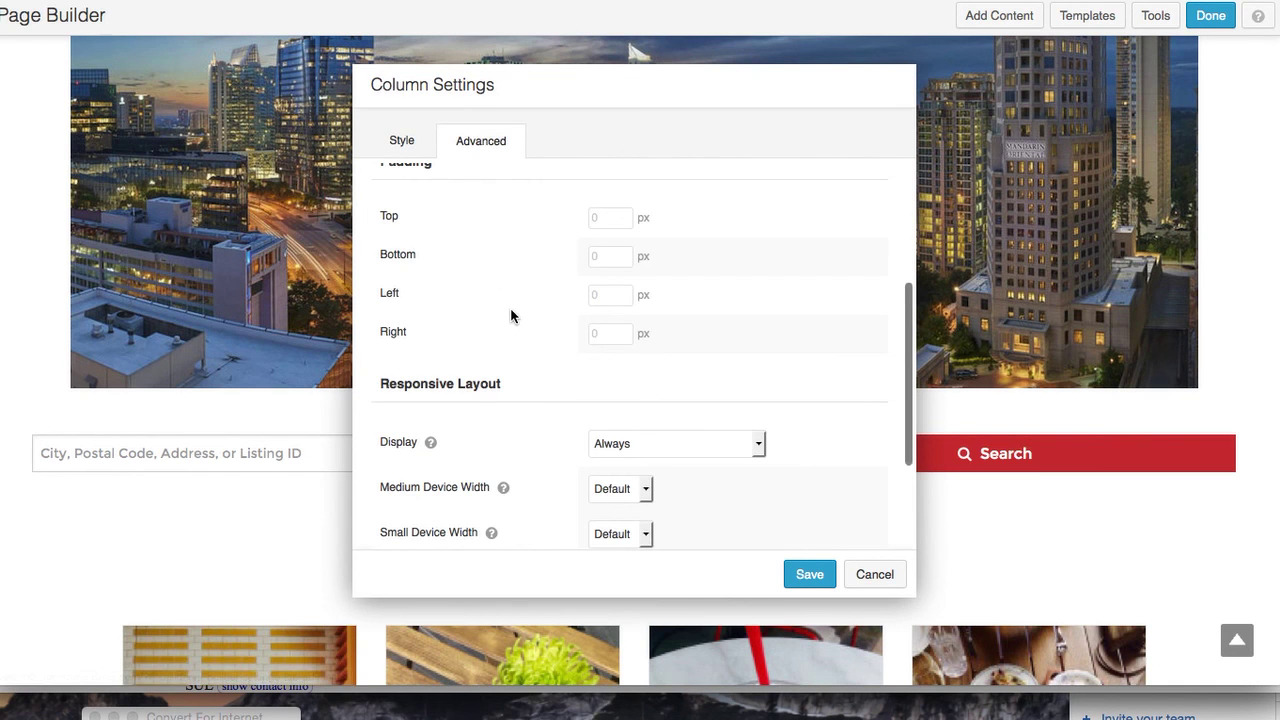
pyautogui.scroll(-2, 511, 310)
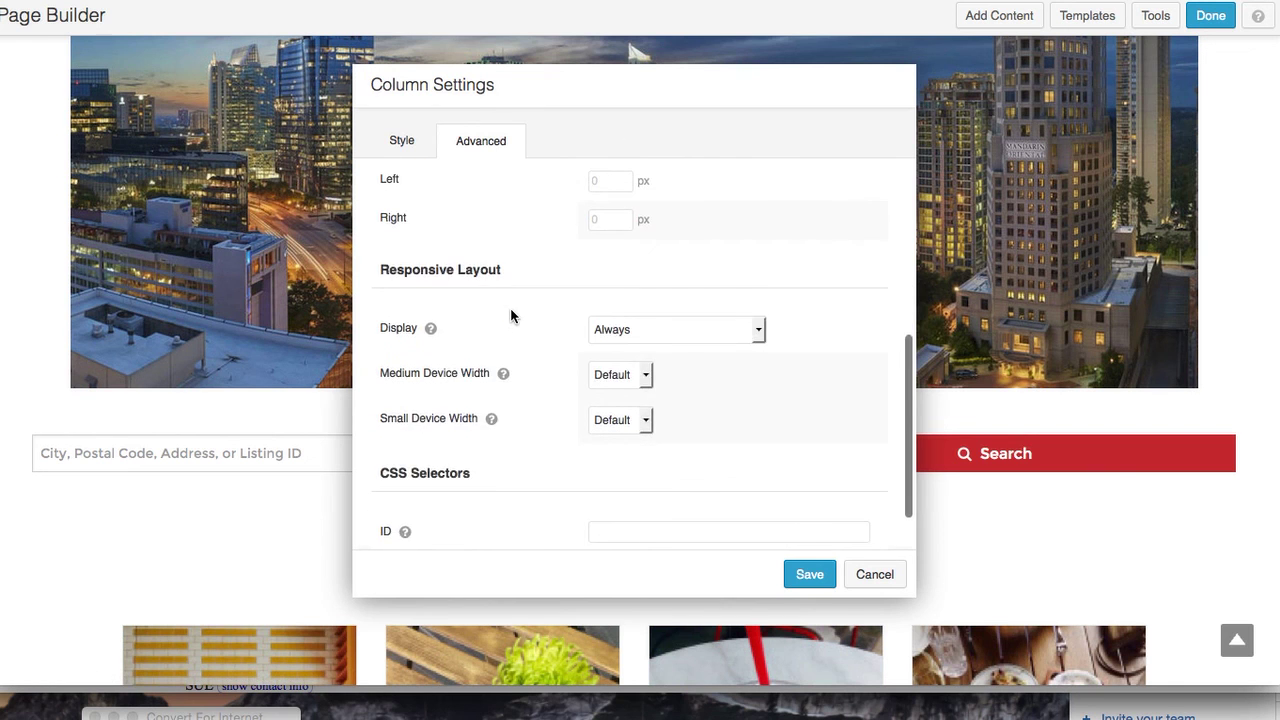
pyautogui.scroll(5, 511, 310)
pyautogui.scroll(3, 510, 307)
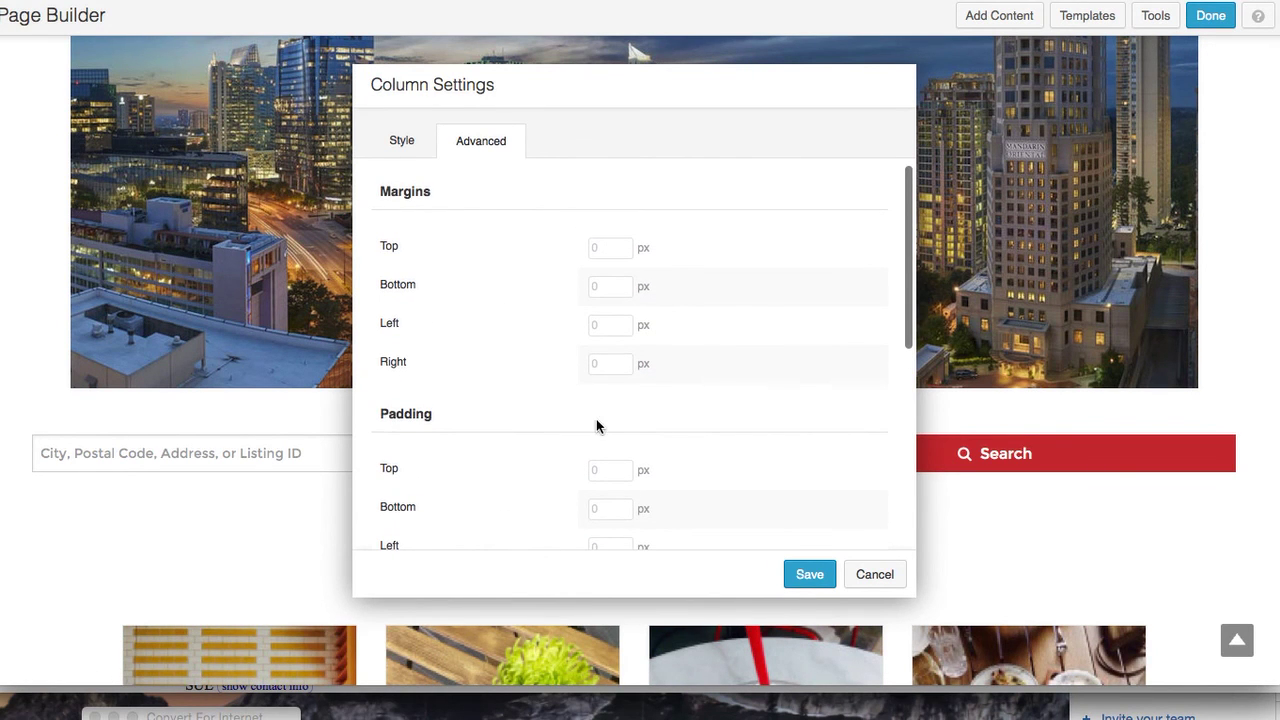
pyautogui.click(880, 579)
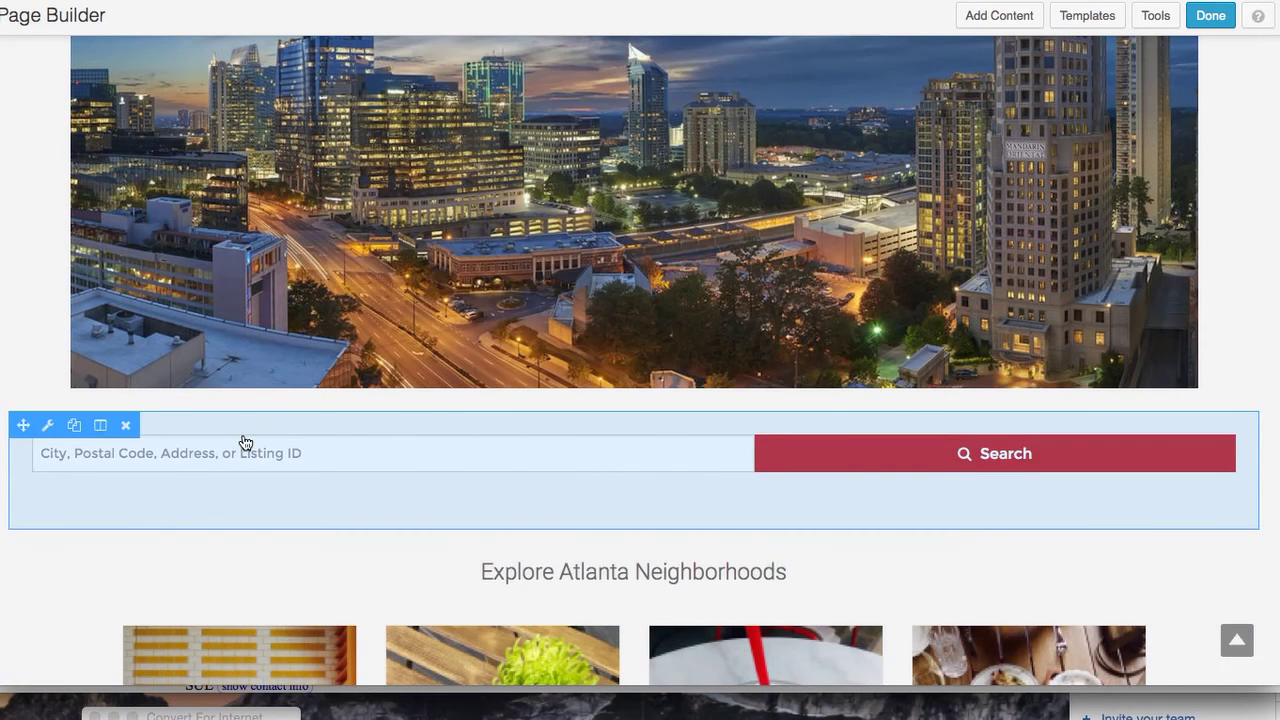
# Open the Omnibar widget's Advanced settings and enter 40 for left and right margins
pyautogui.click(51, 427)
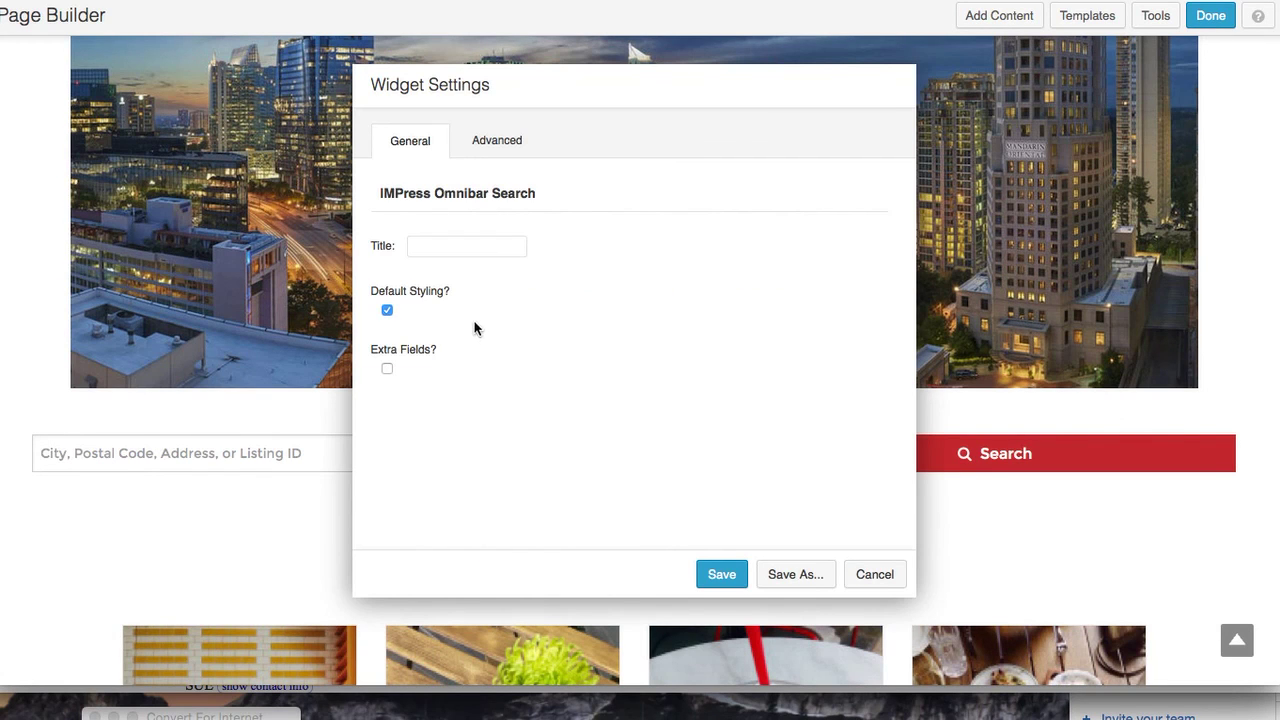
pyautogui.click(497, 145)
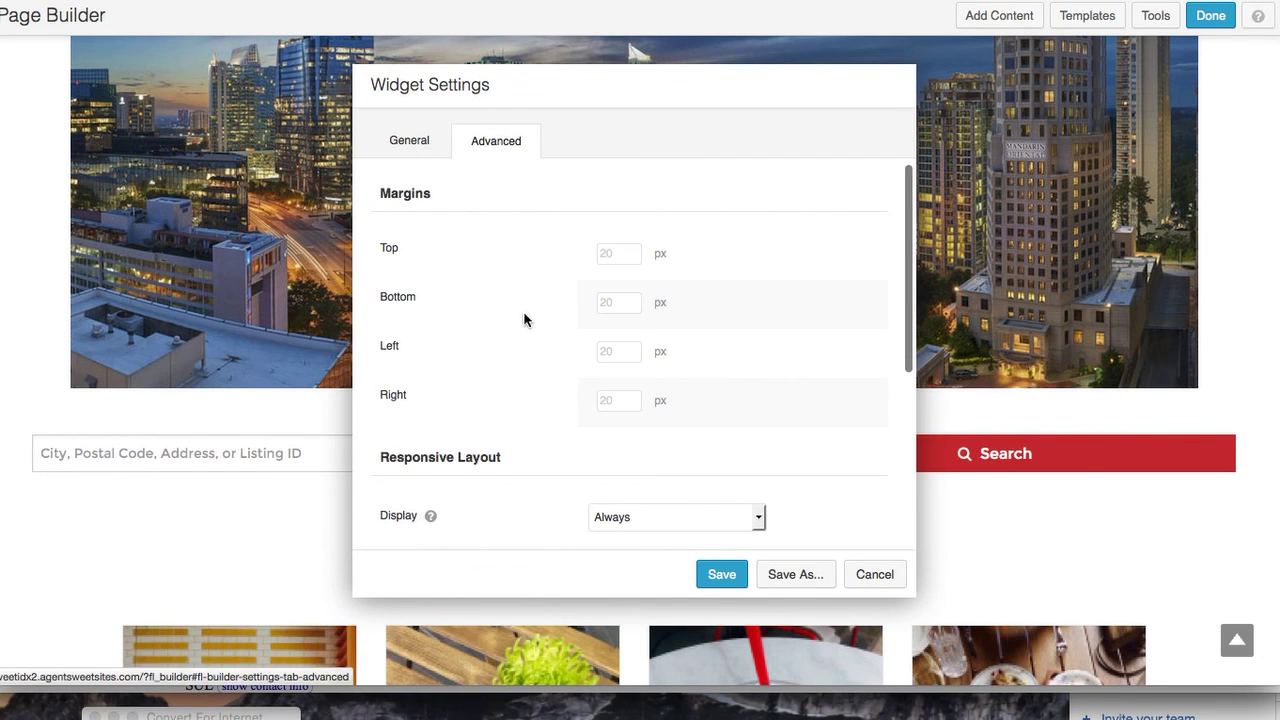
pyautogui.scroll(-1, 524, 316)
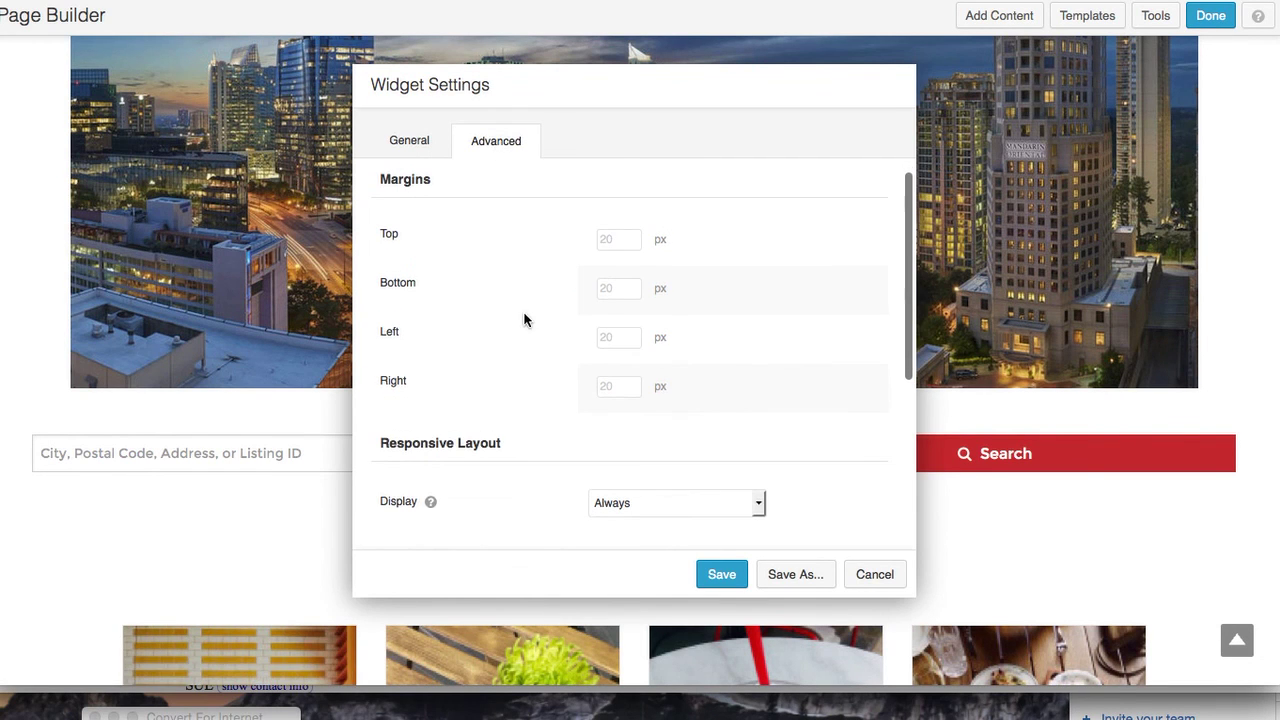
pyautogui.click(616, 337)
pyautogui.write('40')
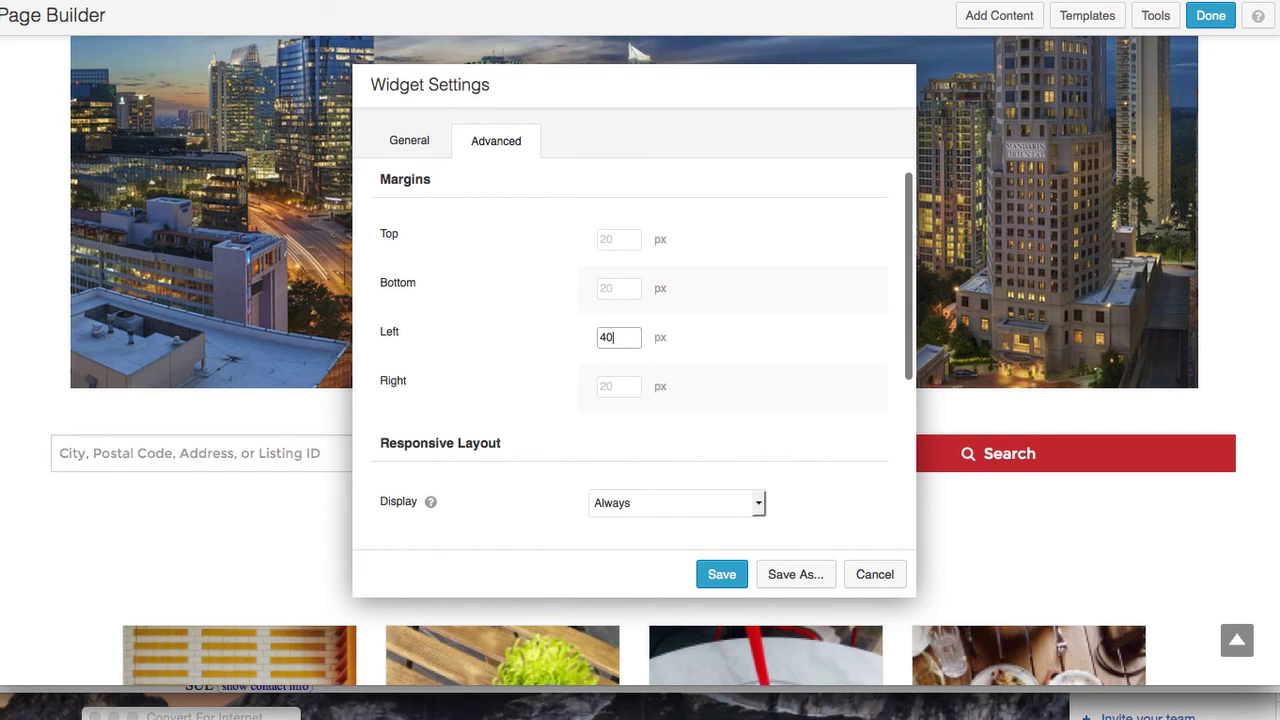
pyautogui.click(614, 388)
pyautogui.write('40')
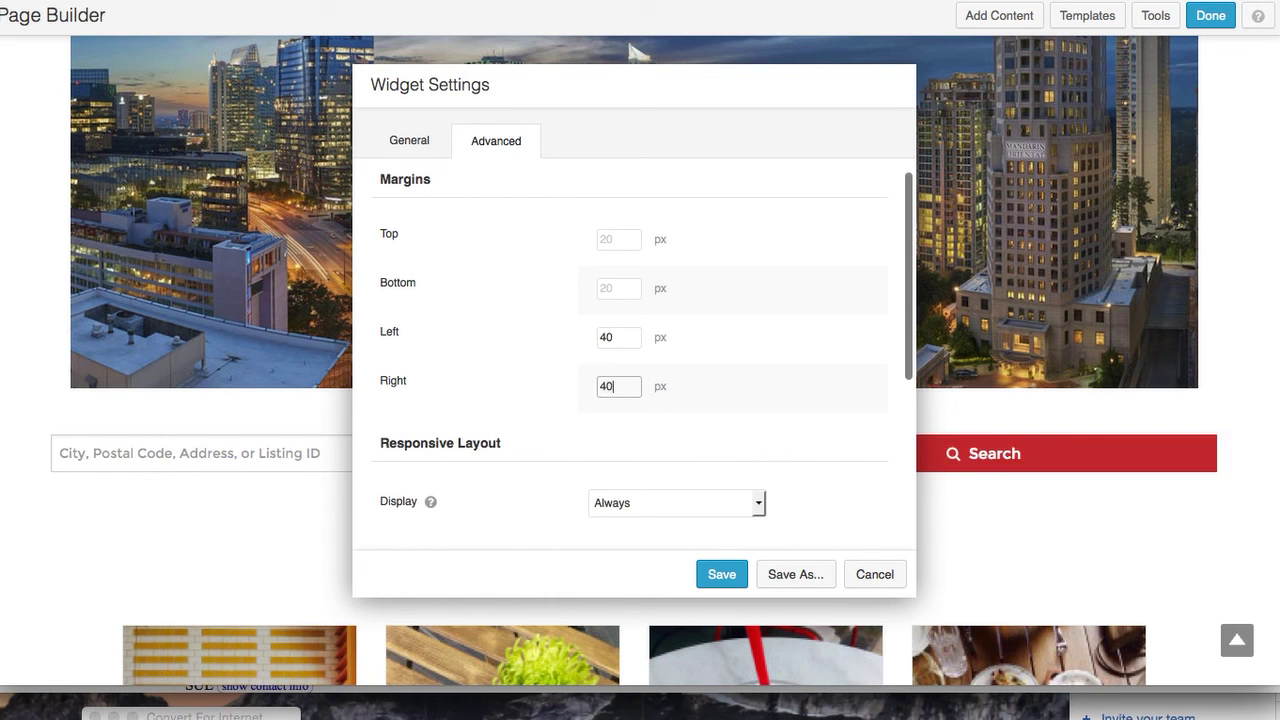
# Change both the right and left margins to 60 px and save the widget
pyautogui.click(600, 386)
pyautogui.press('Delete')
pyautogui.write('5')
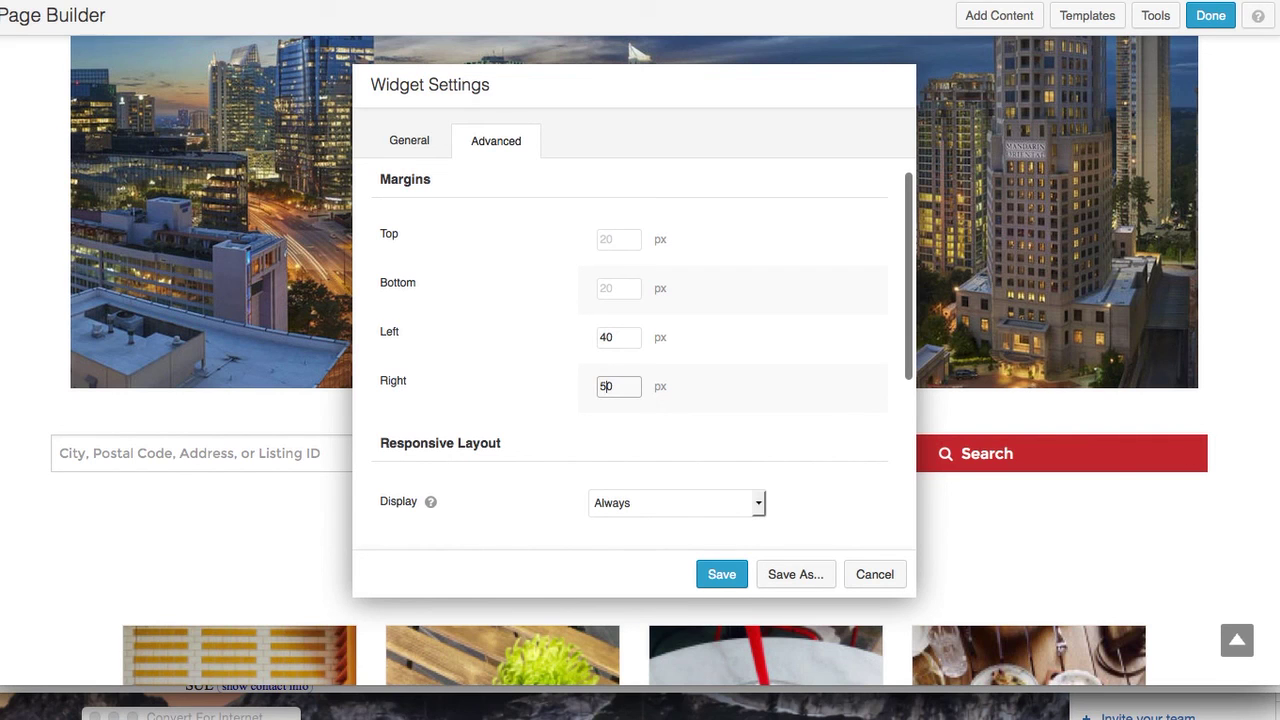
pyautogui.press('BackSpace')
pyautogui.write('6')
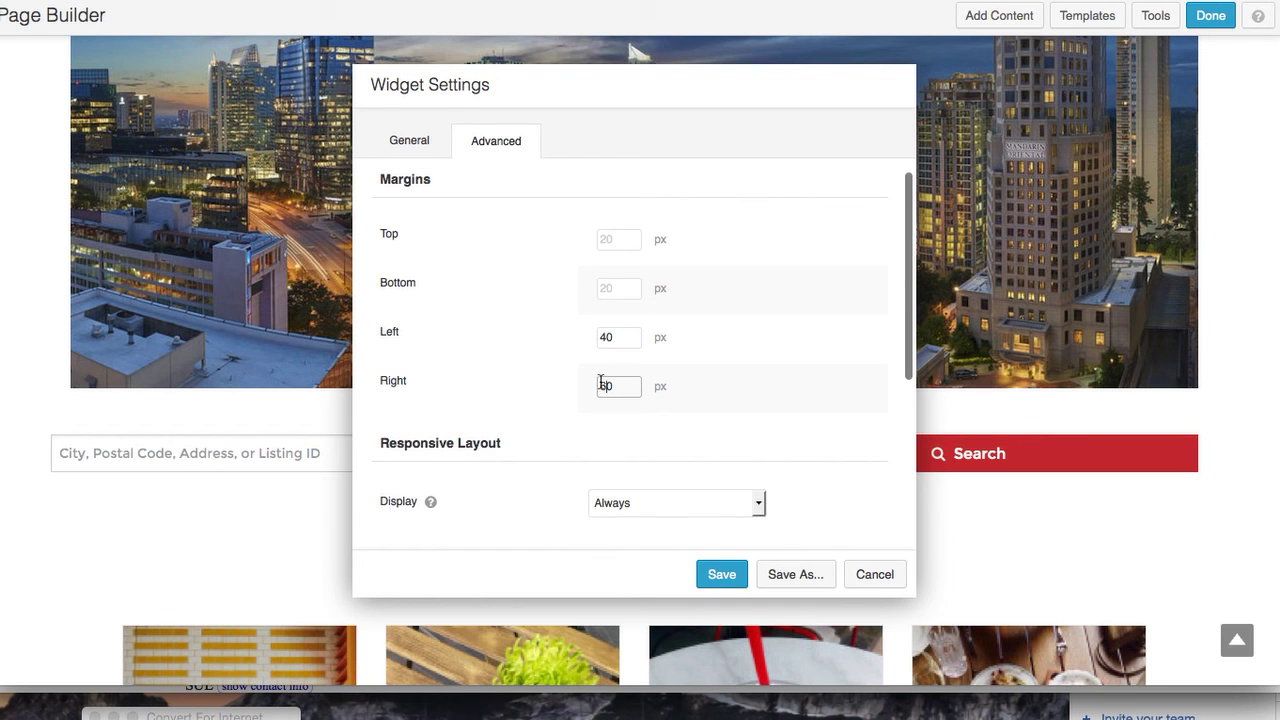
pyautogui.click(600, 336)
pyautogui.press('BackSpace')
pyautogui.write('6')
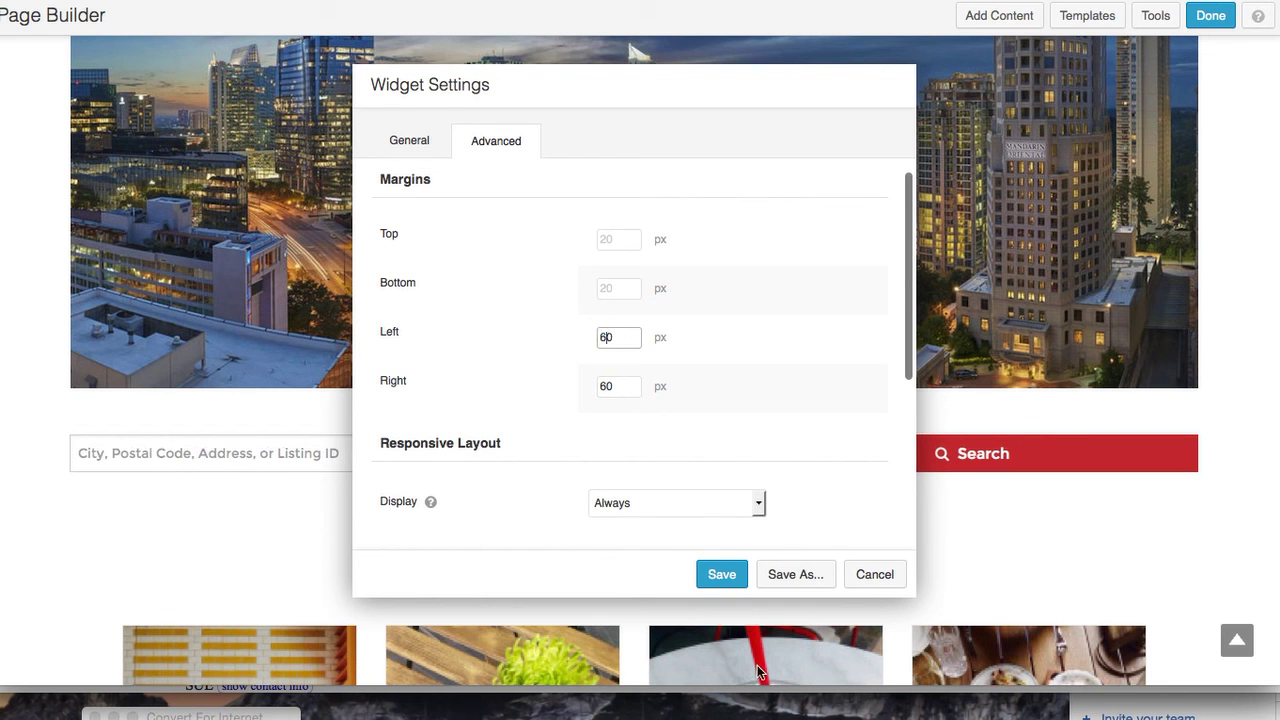
pyautogui.click(723, 578)
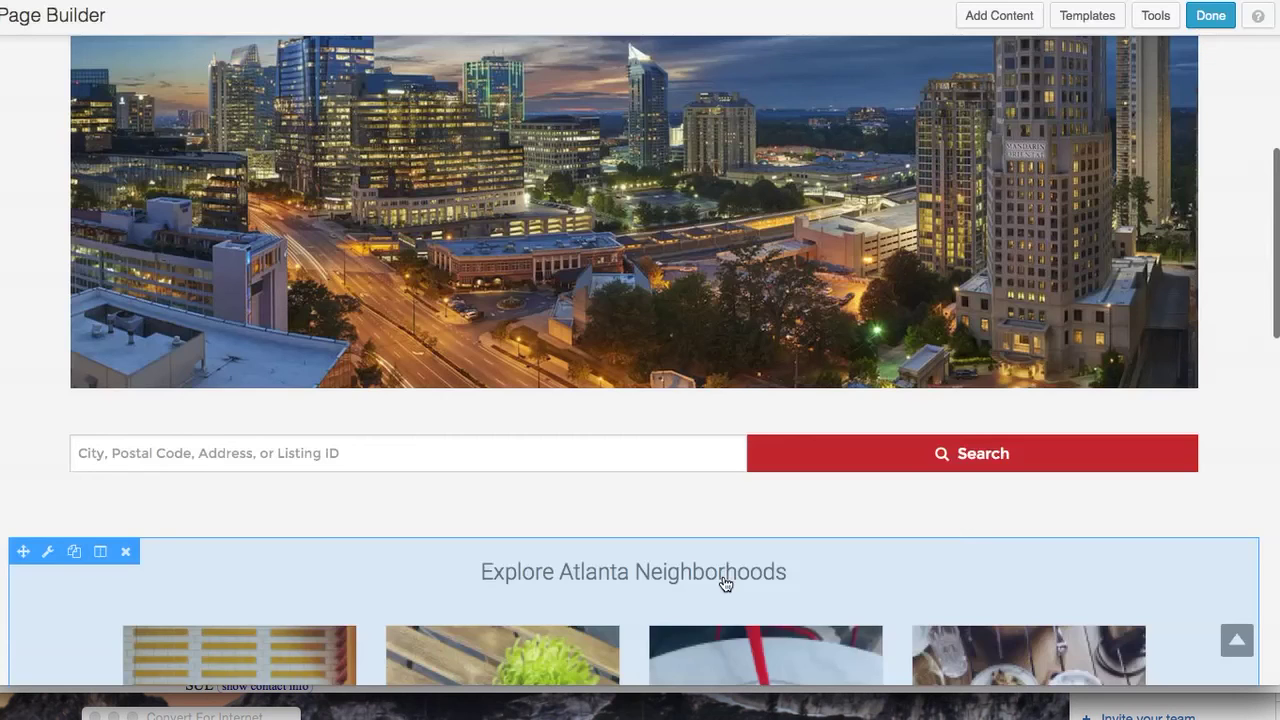
pyautogui.scroll(-1, 726, 585)
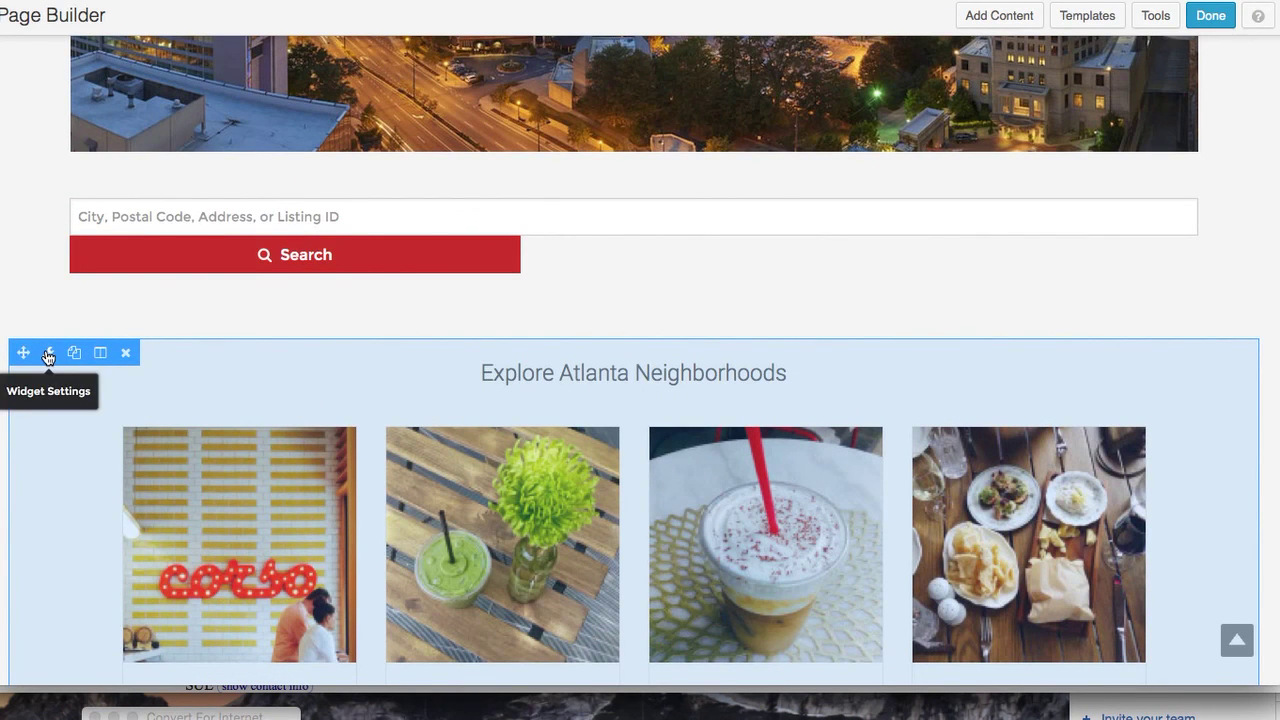
pyautogui.click(47, 354)
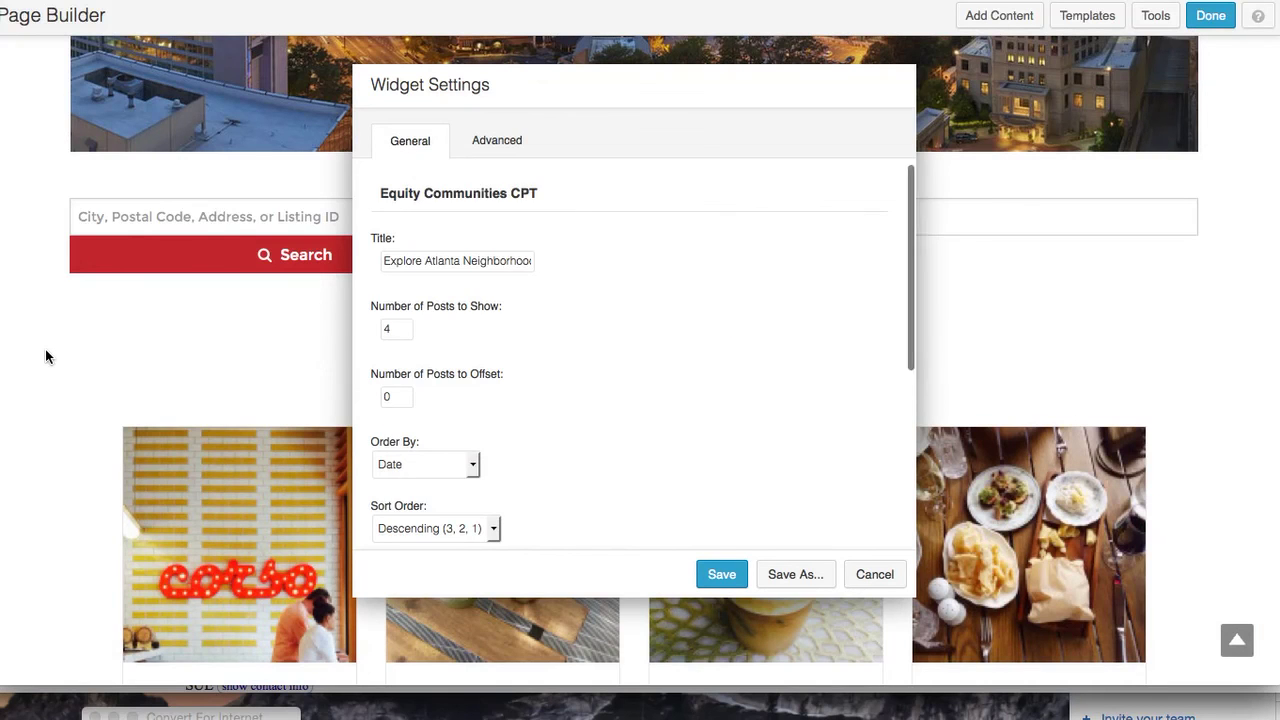
pyautogui.scroll(-5, 508, 360)
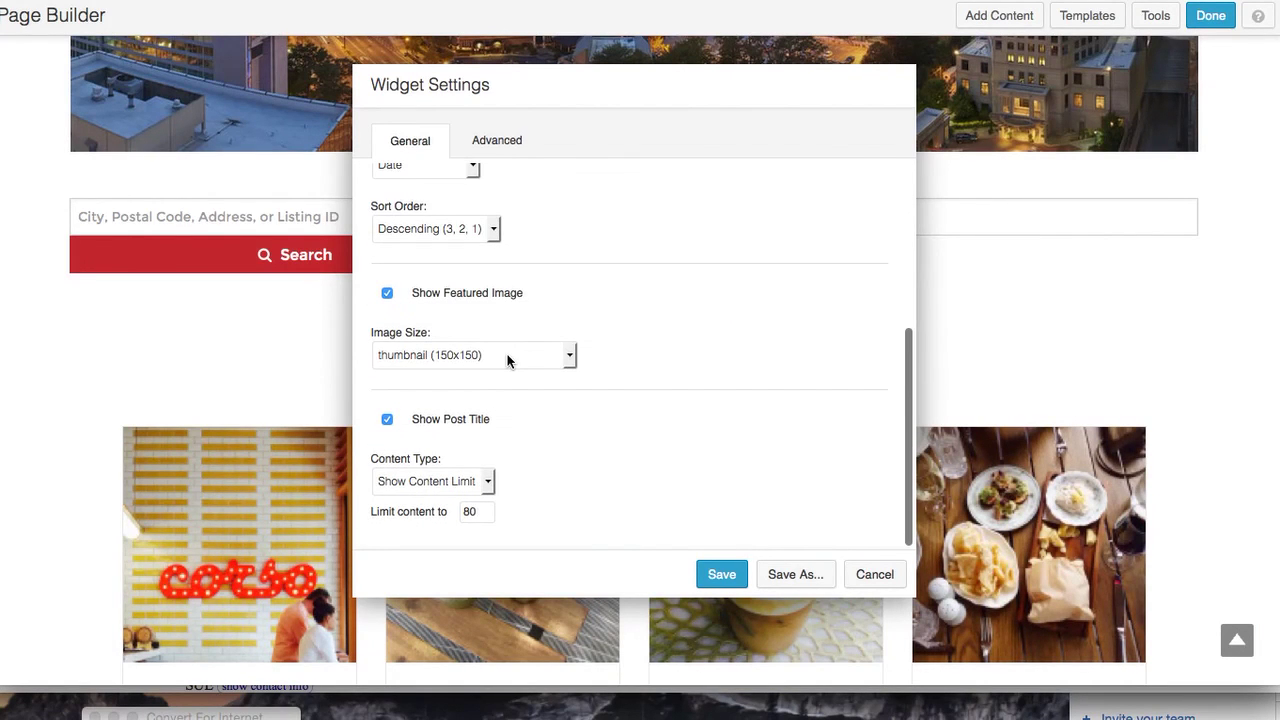
pyautogui.scroll(3, 508, 360)
pyautogui.click(497, 140)
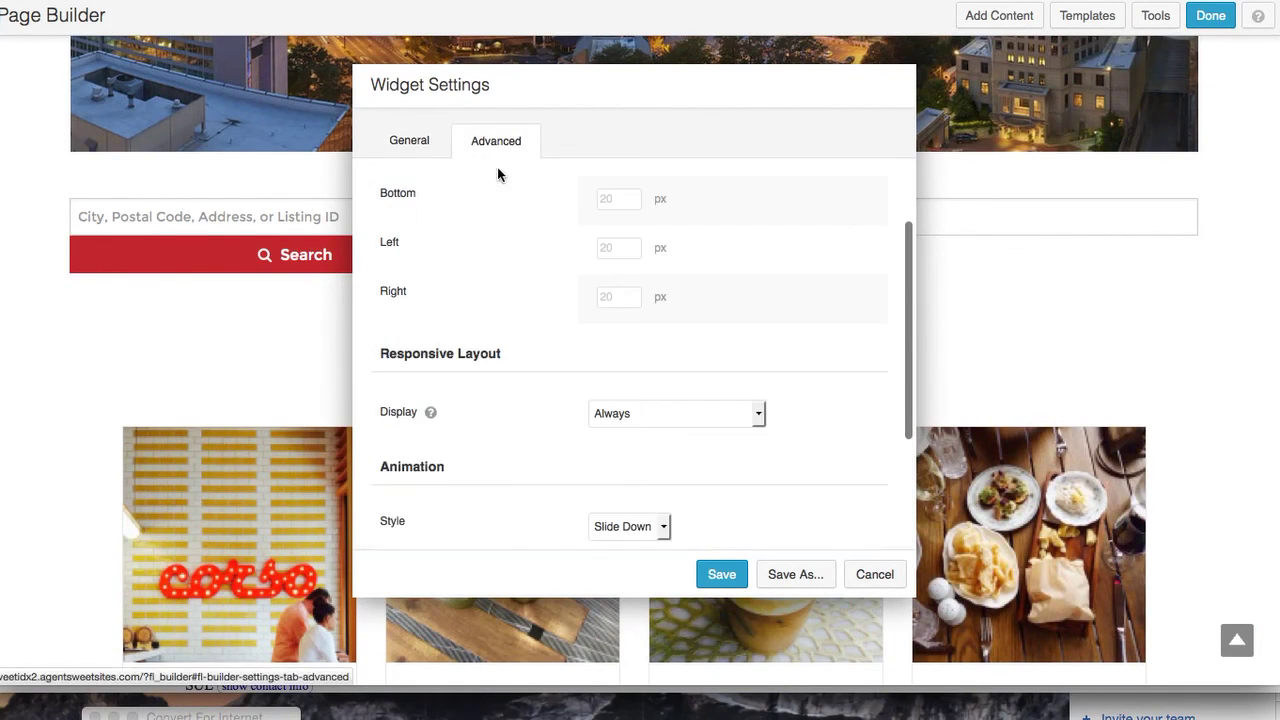
pyautogui.click(618, 250)
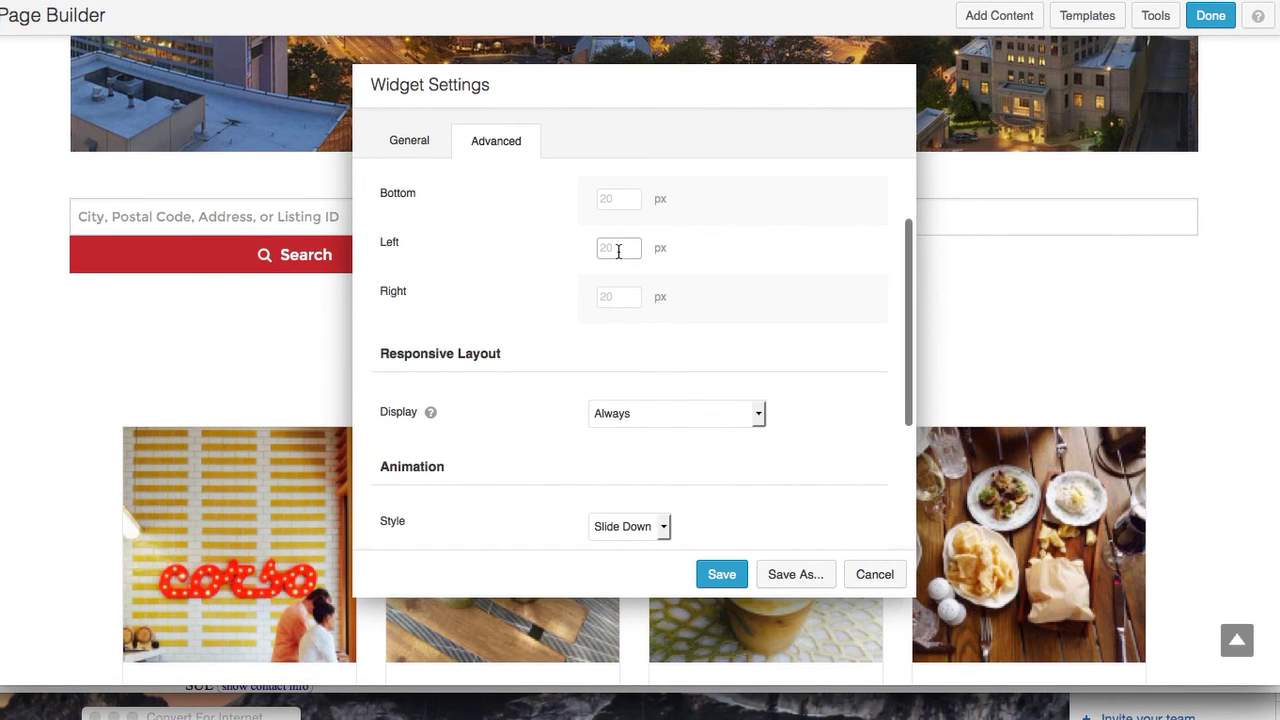
pyautogui.write('-20')
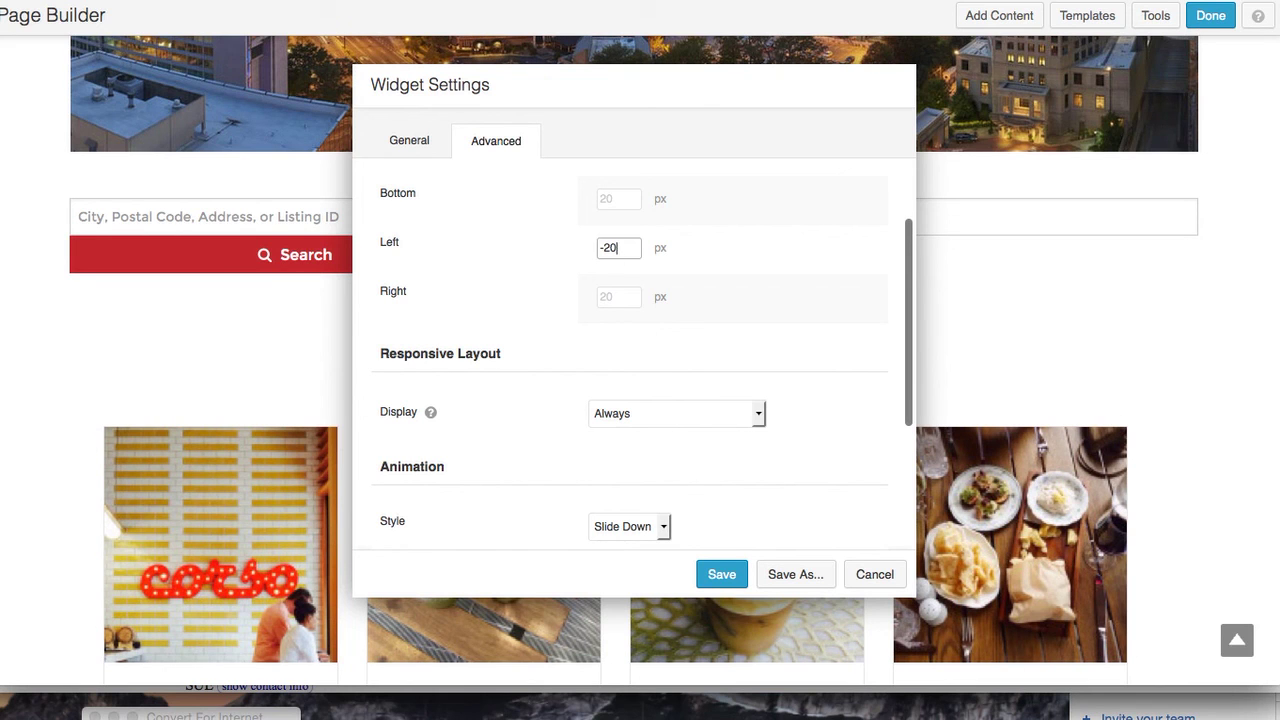
pyautogui.click(617, 297)
pyautogui.write('-20')
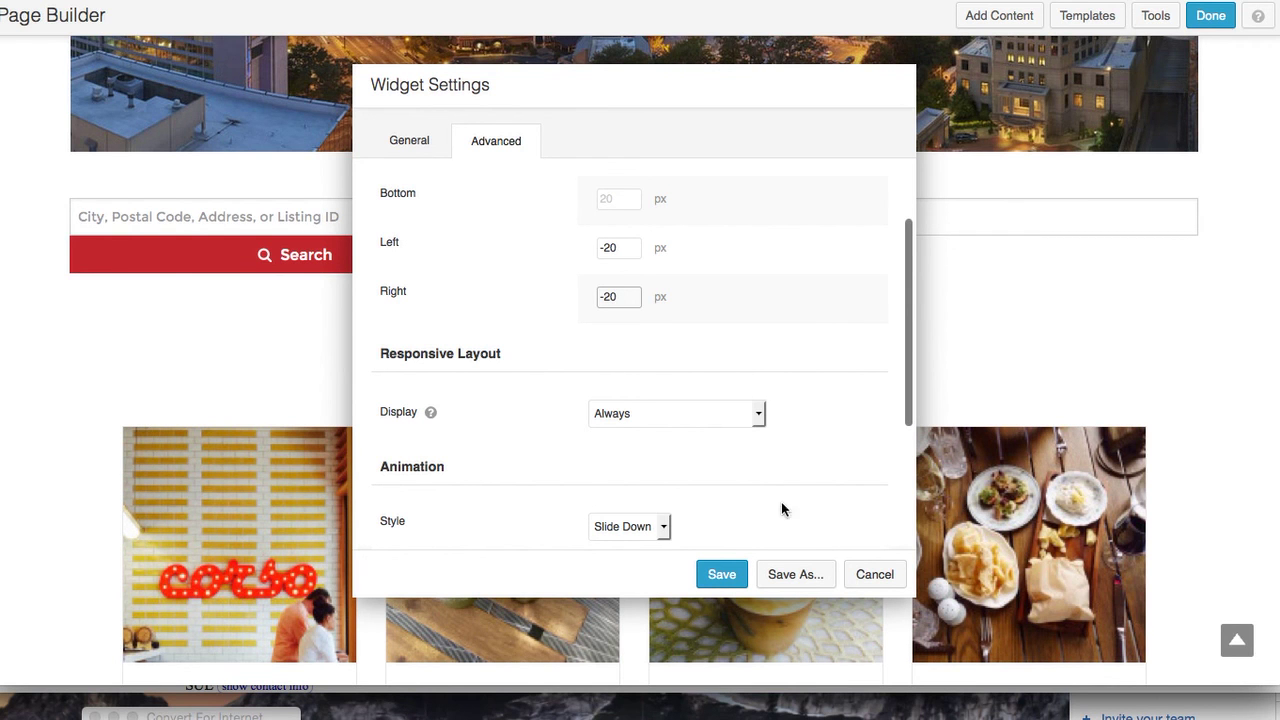
pyautogui.click(868, 574)
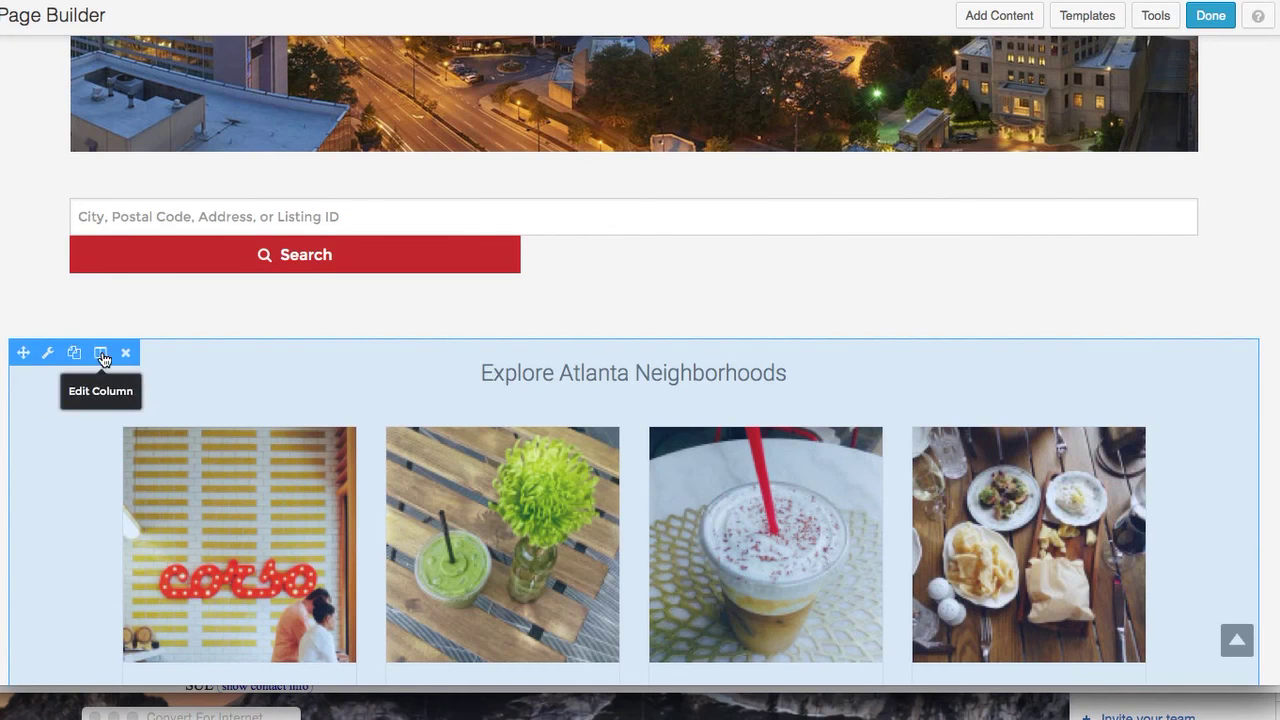
# Inspect the neighborhoods column's margin and padding settings, then close without saving
pyautogui.moveTo(102, 359)
pyautogui.click(120, 381)
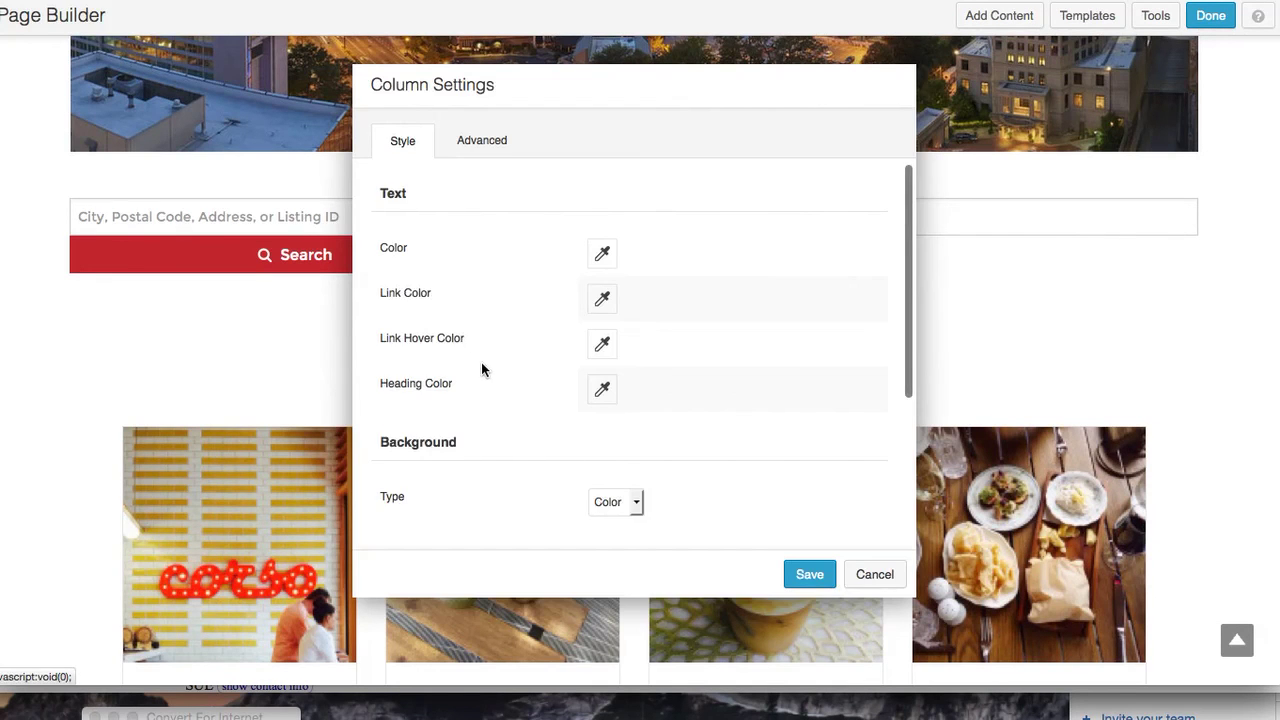
pyautogui.scroll(-5, 480, 365)
pyautogui.click(480, 144)
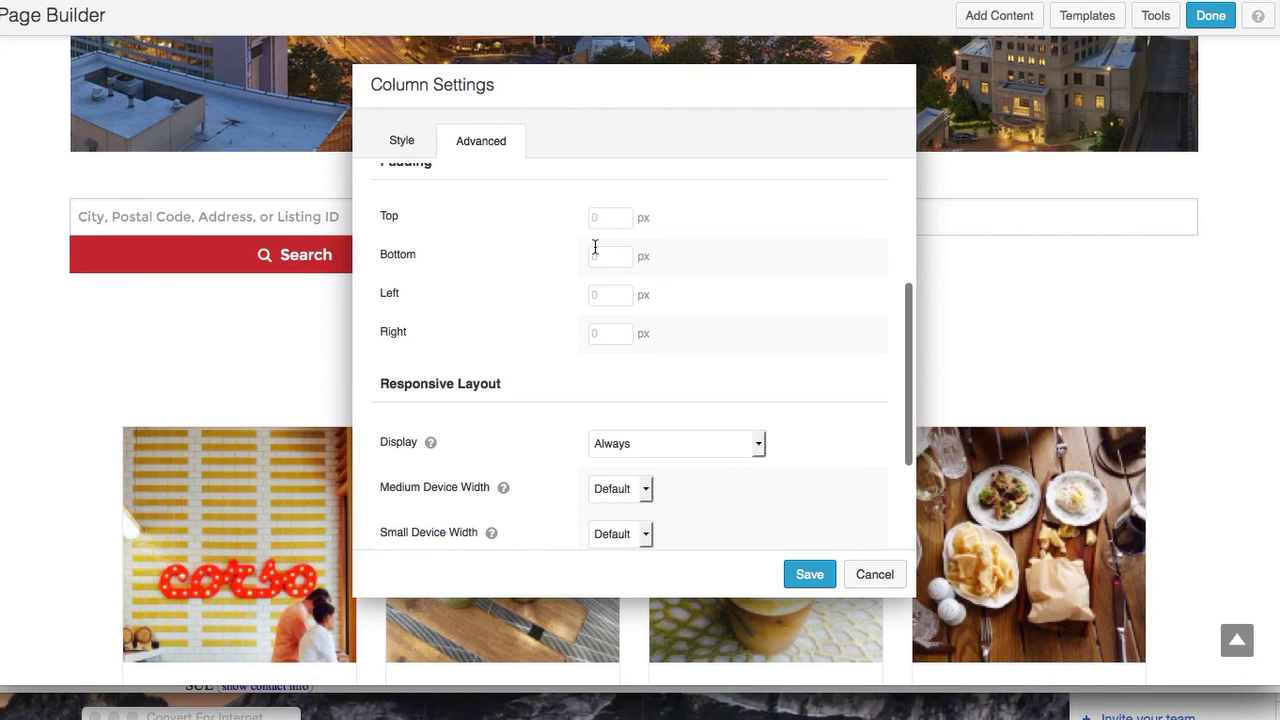
pyautogui.click(617, 294)
pyautogui.click(607, 331)
pyautogui.doubleClick(612, 333)
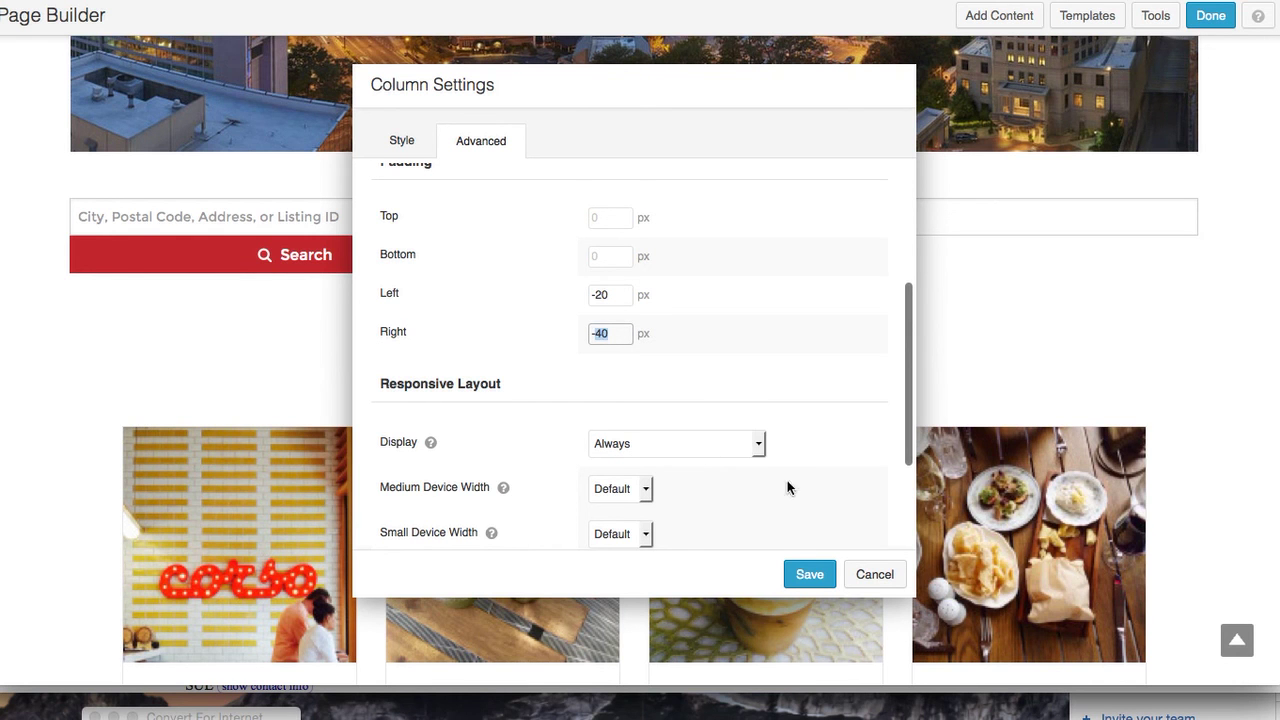
pyautogui.click(870, 575)
# Scroll down and open the Atlanta Real Estate column's Advanced settings
pyautogui.scroll(-5, 784, 510)
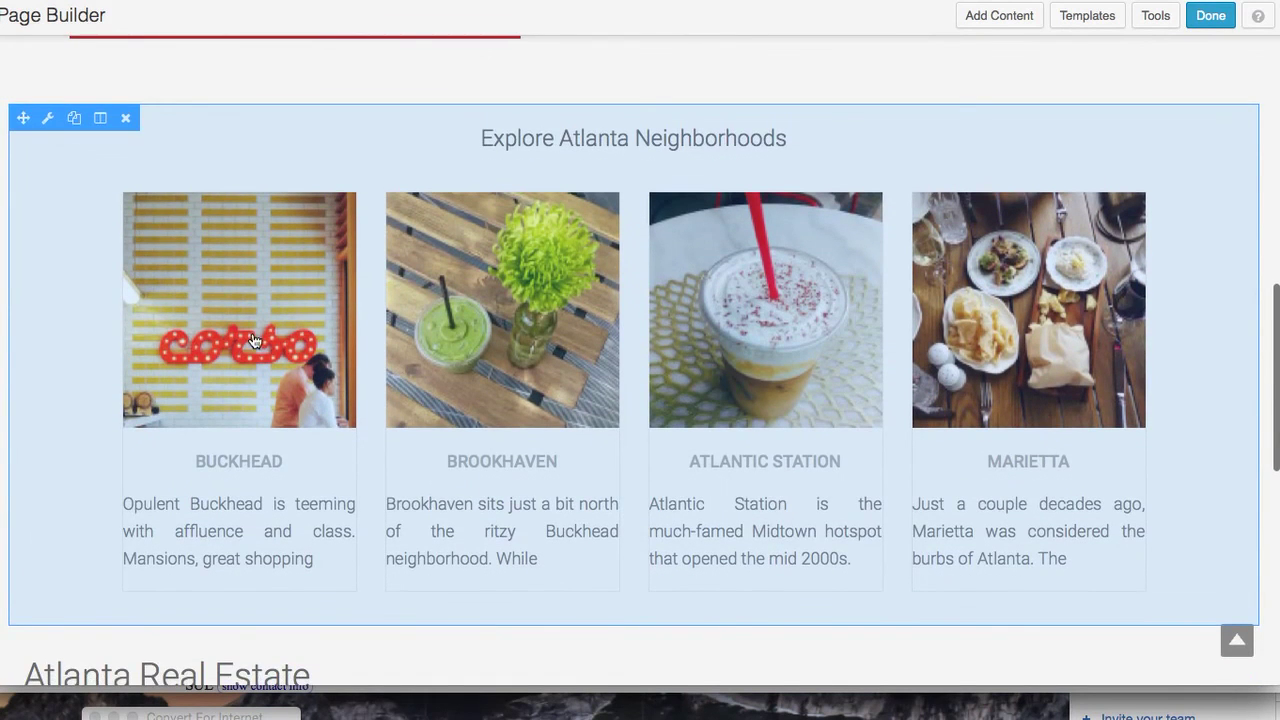
pyautogui.scroll(-3, 255, 342)
pyautogui.scroll(-1, 255, 342)
pyautogui.click(102, 334)
pyautogui.click(110, 361)
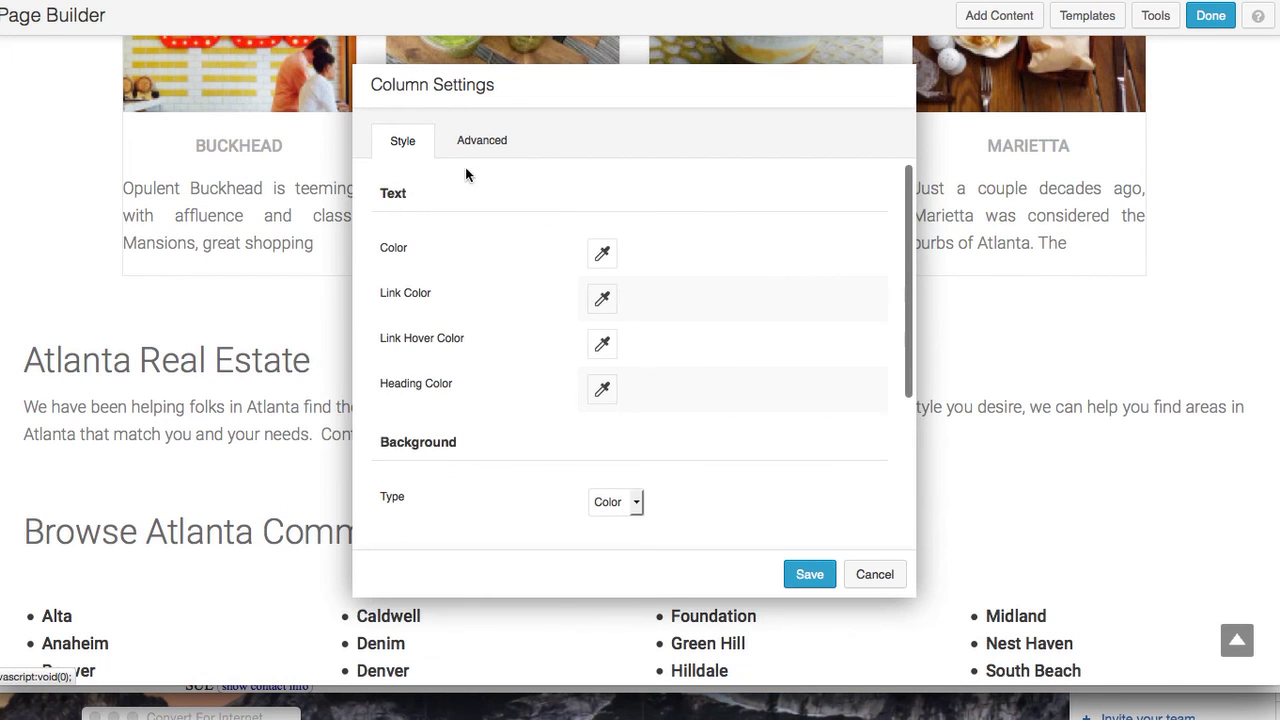
pyautogui.click(471, 148)
# Set the column's left and right margins to 60 px and save
pyautogui.click(598, 325)
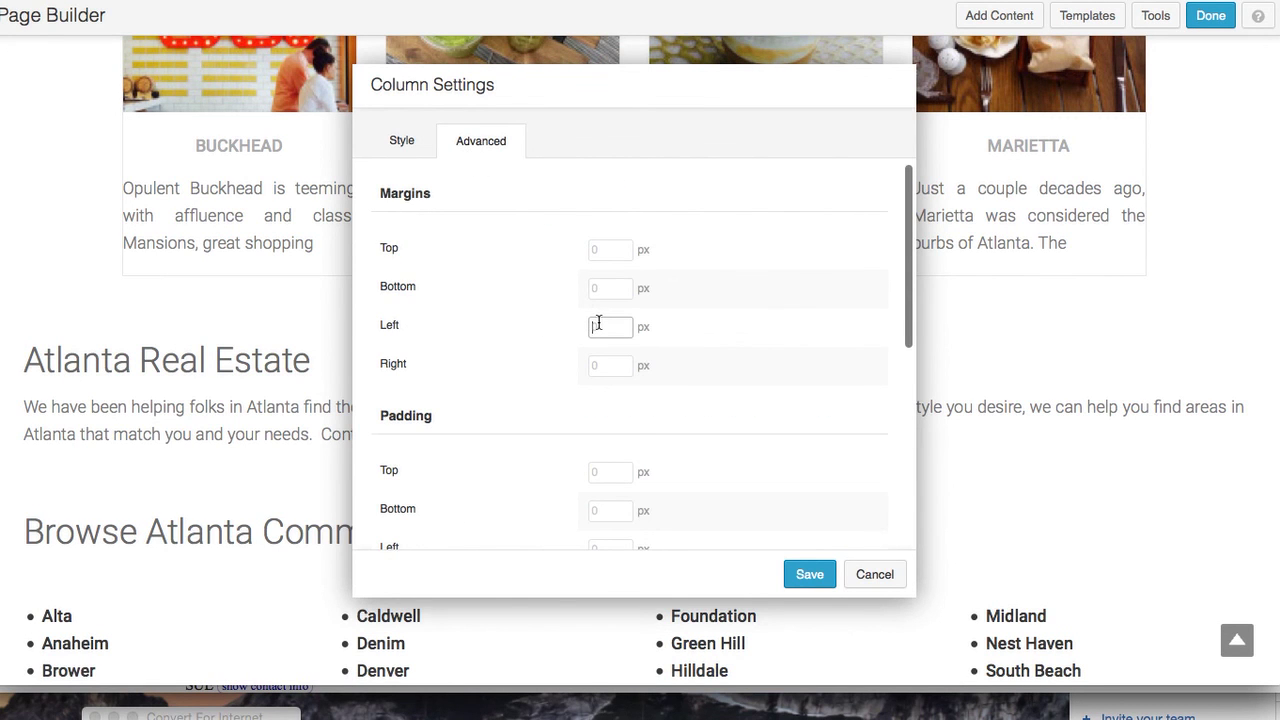
pyautogui.write('20')
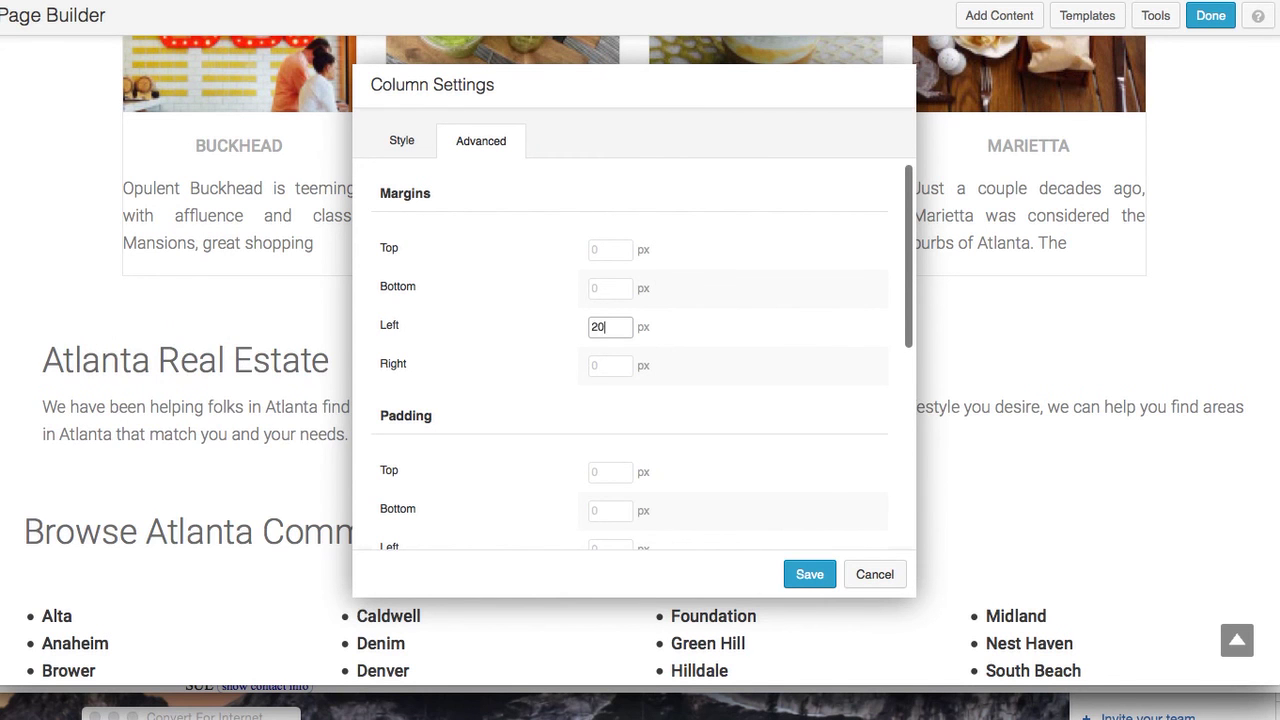
pyautogui.press('BackSpace')
pyautogui.press('BackSpace')
pyautogui.write('40')
pyautogui.scroll(5, 318, 290)
pyautogui.scroll(-3, 319, 293)
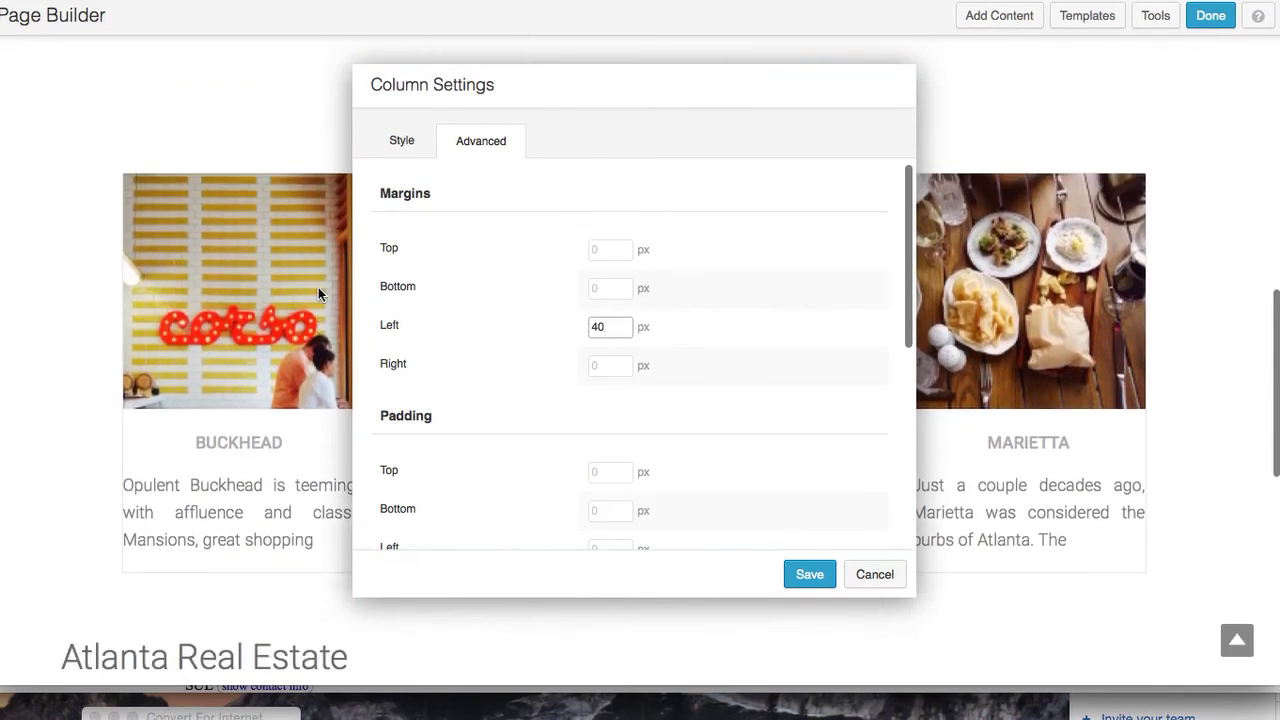
pyautogui.scroll(3, 318, 292)
pyautogui.scroll(-4, 315, 292)
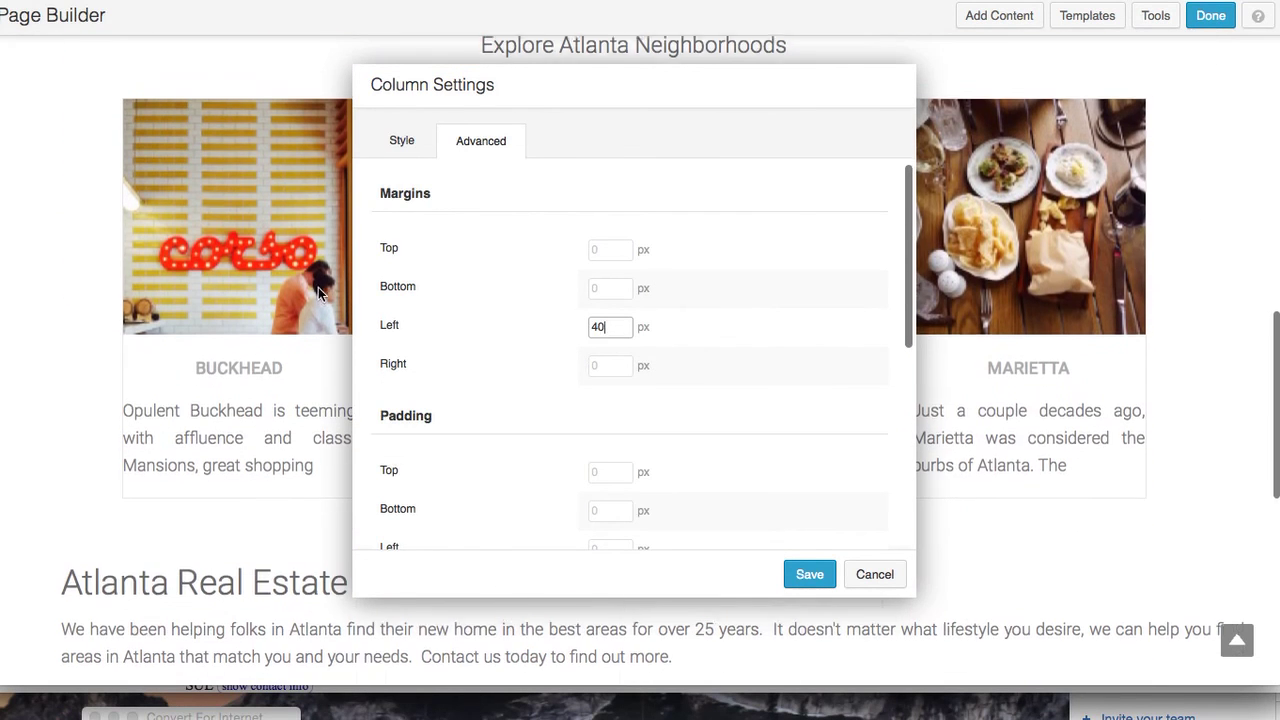
pyautogui.press('BackSpace')
pyautogui.press('BackSpace')
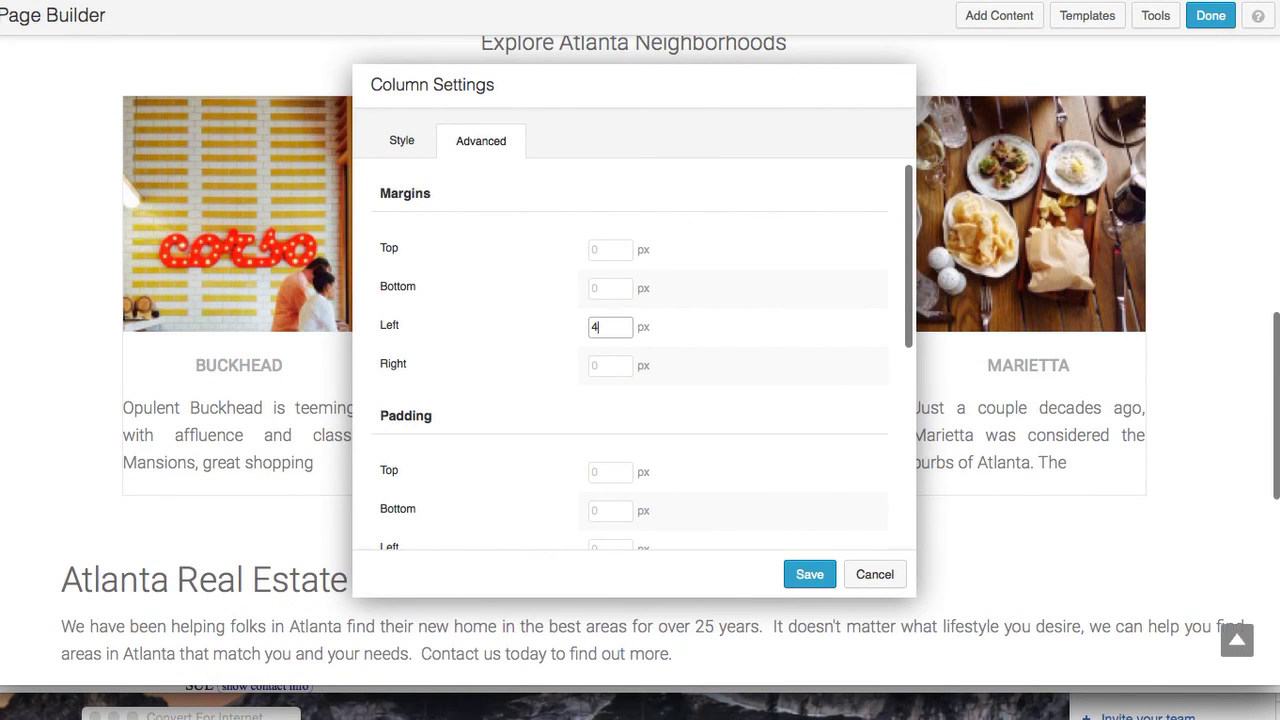
pyautogui.write('60')
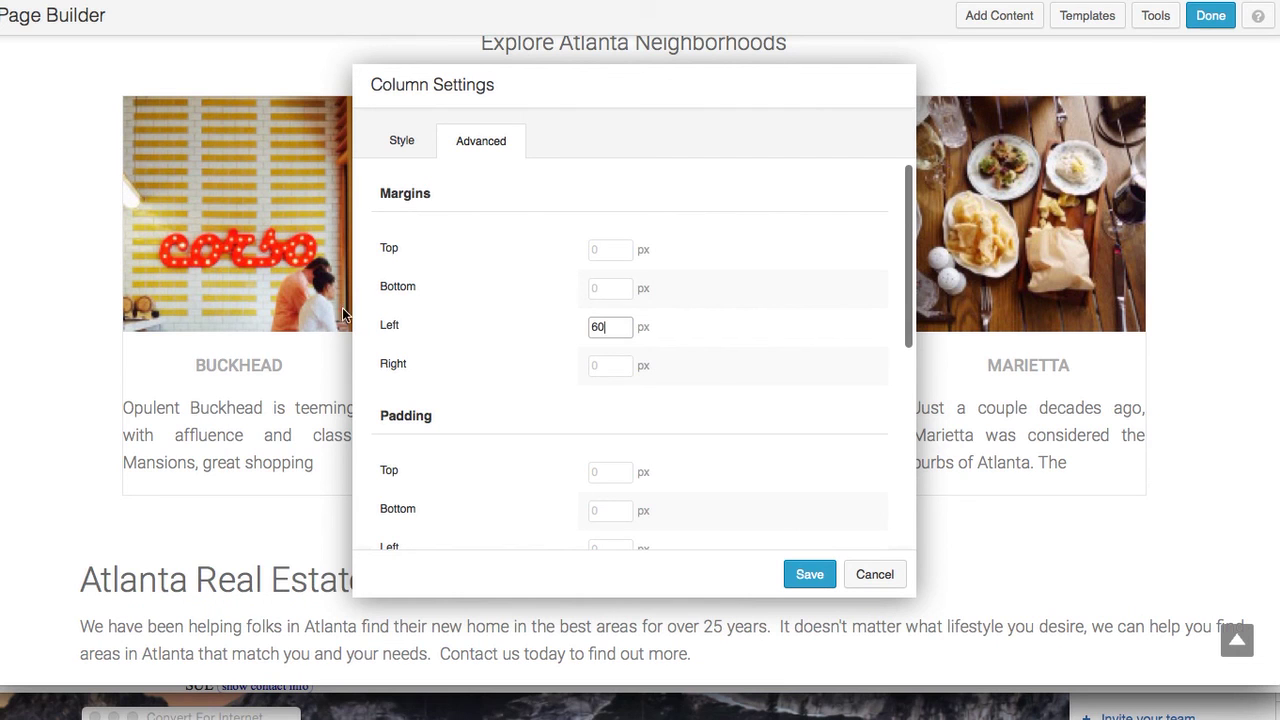
pyautogui.click(610, 365)
pyautogui.write('60')
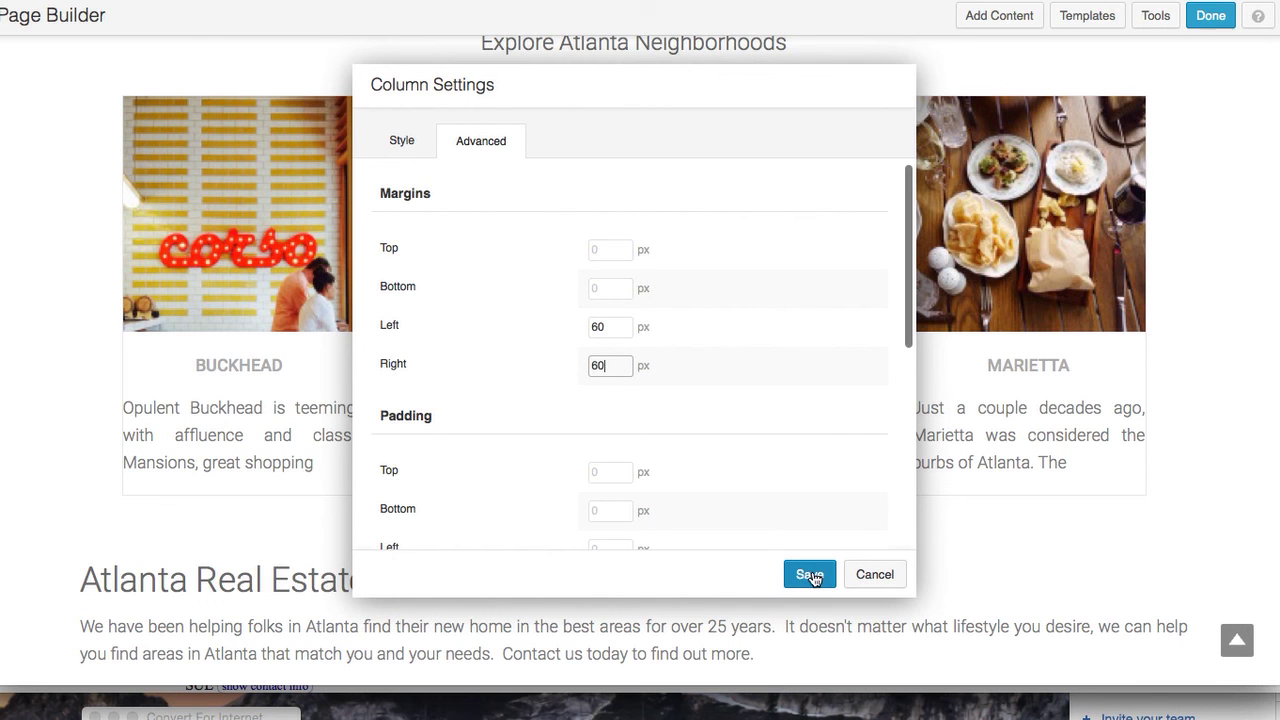
pyautogui.scroll(-3, 796, 436)
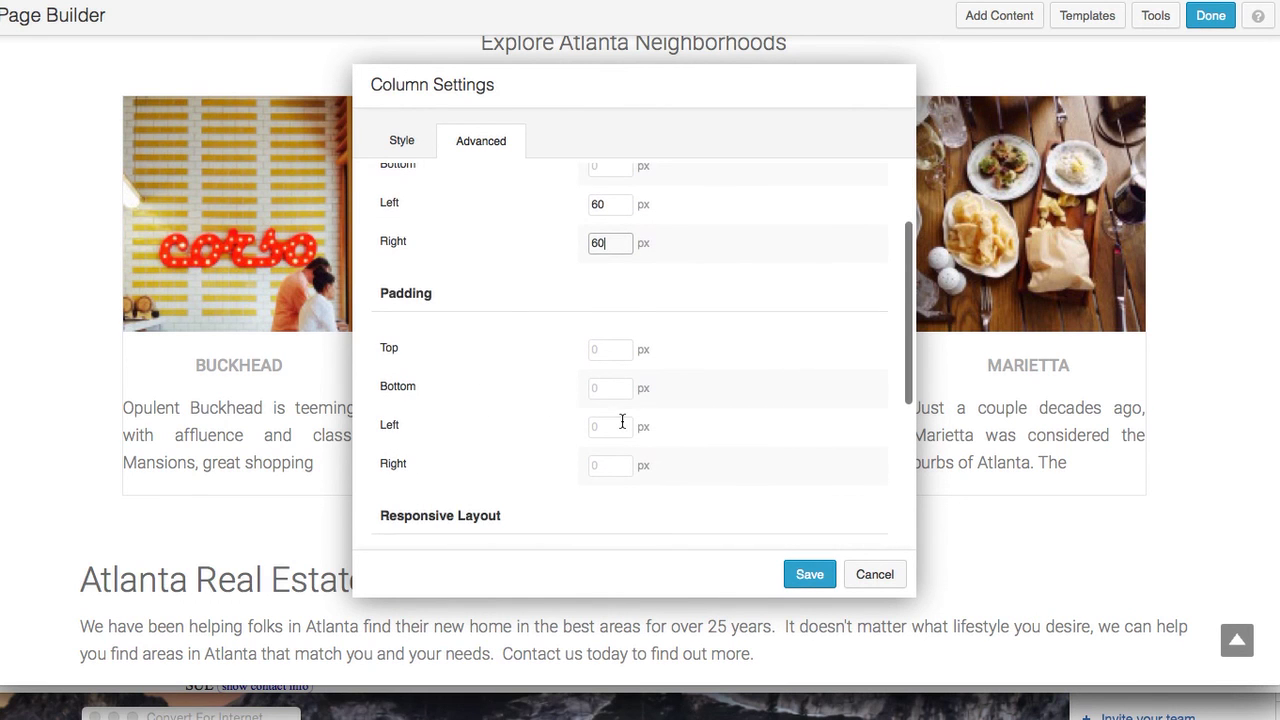
pyautogui.click(808, 571)
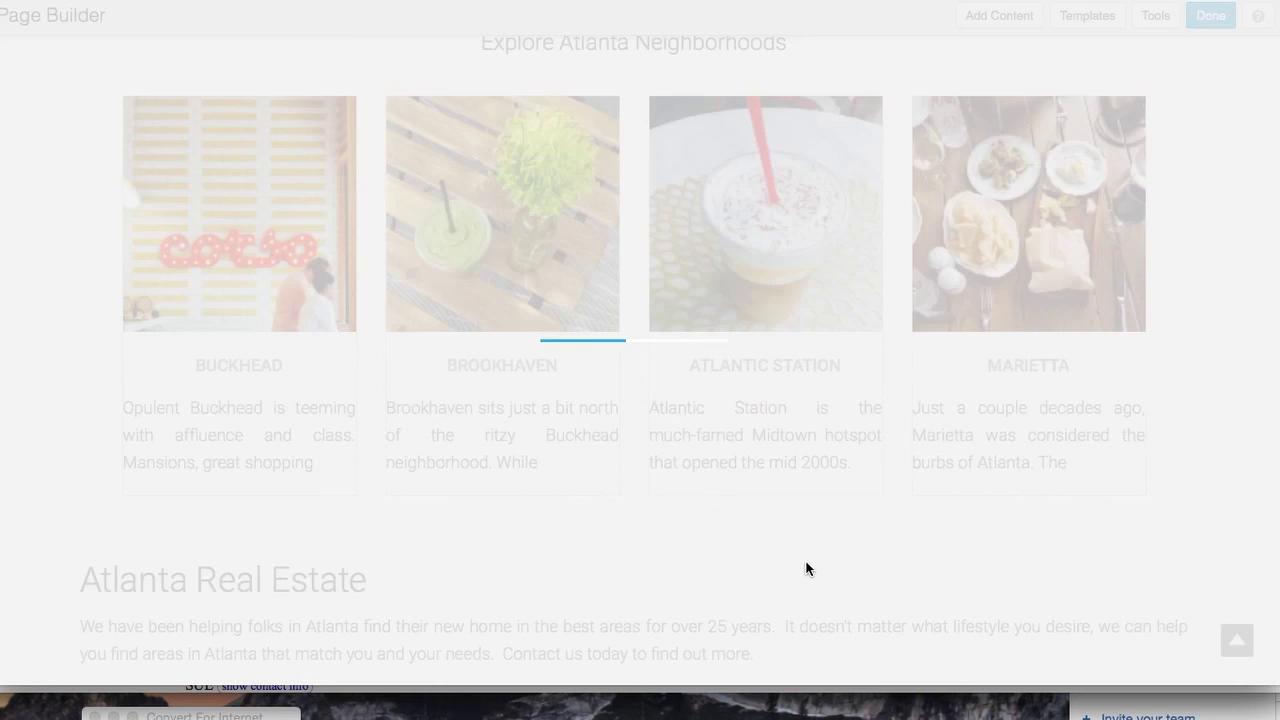
# Give the Browse Atlanta Communities heading column a 60 px left margin
pyautogui.scroll(-5, 806, 569)
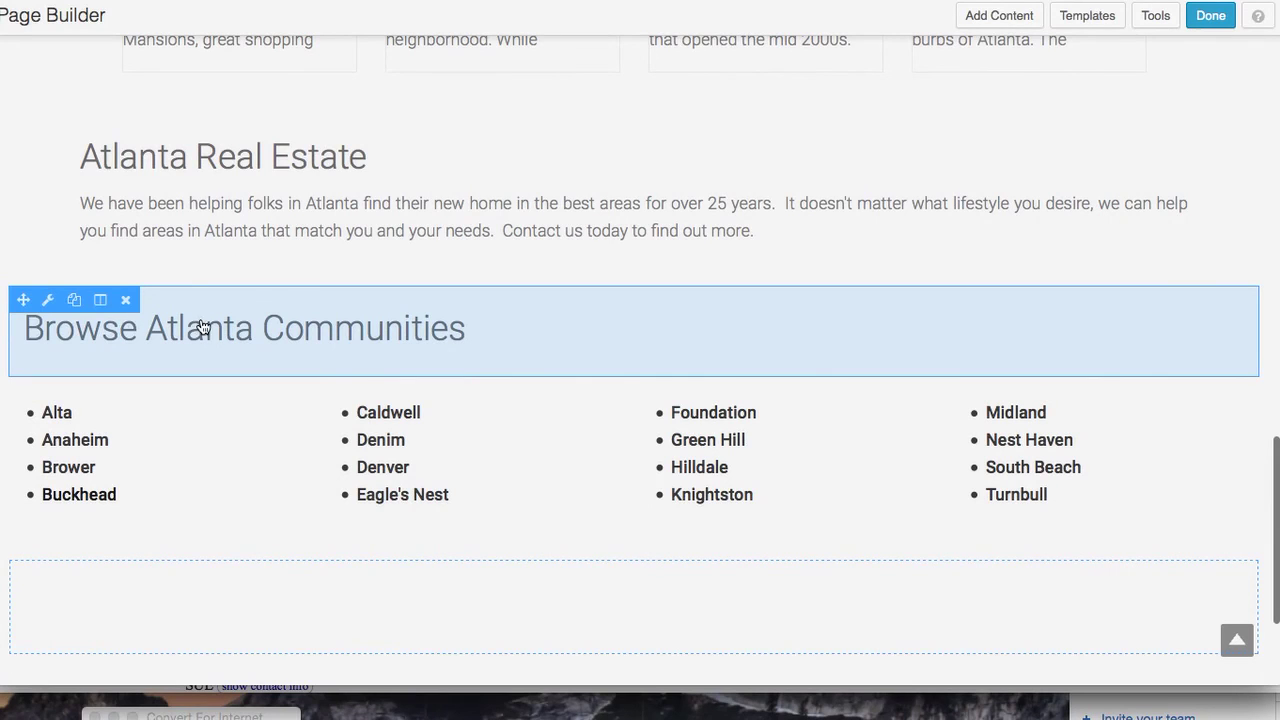
pyautogui.click(101, 301)
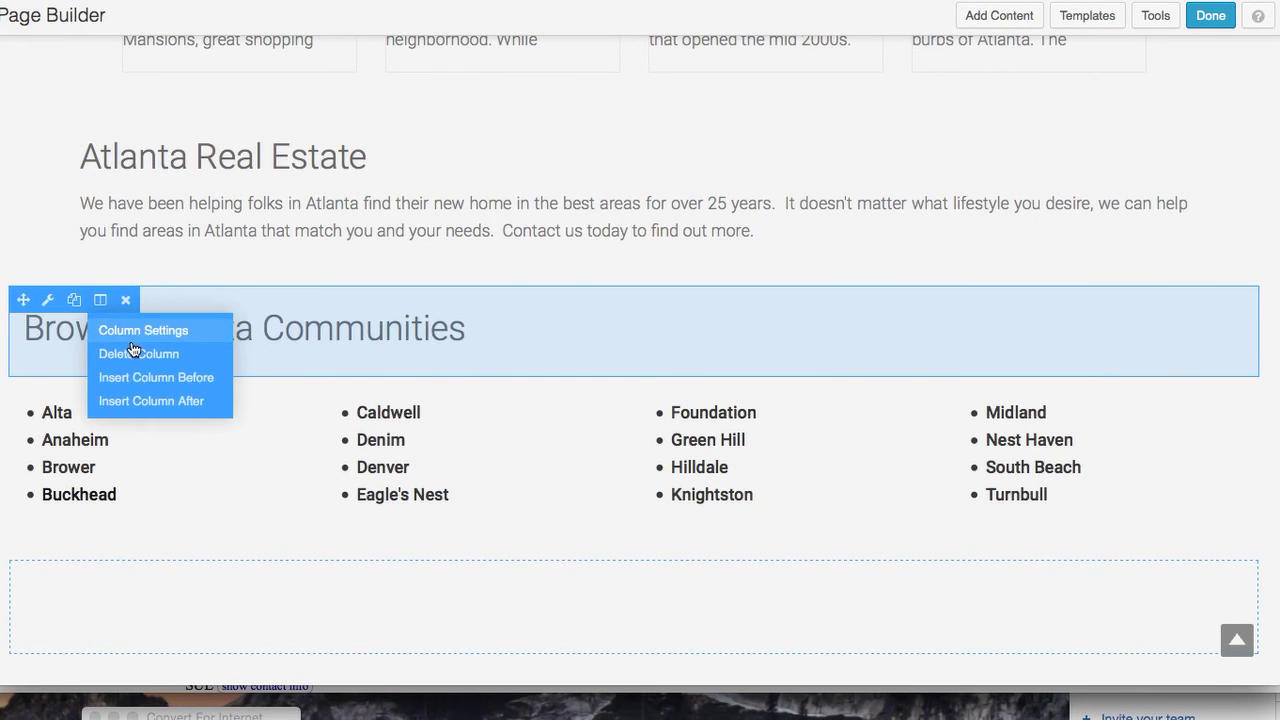
pyautogui.click(130, 330)
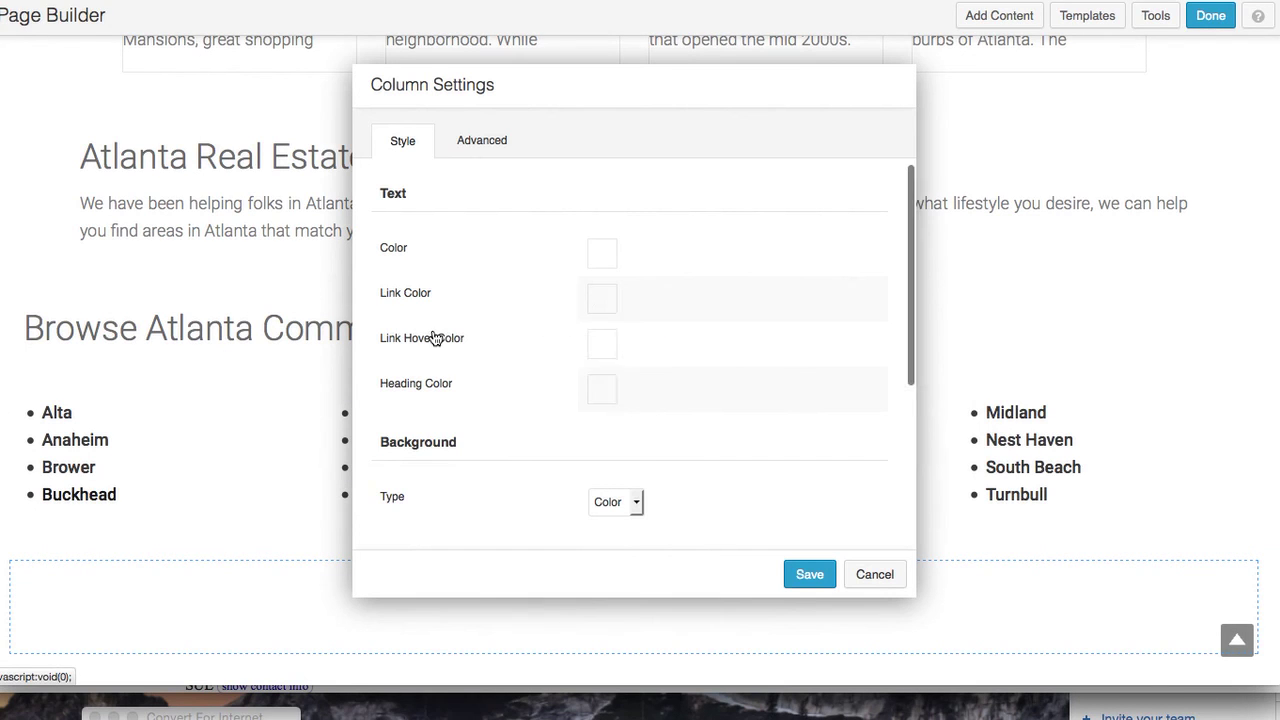
pyautogui.click(494, 155)
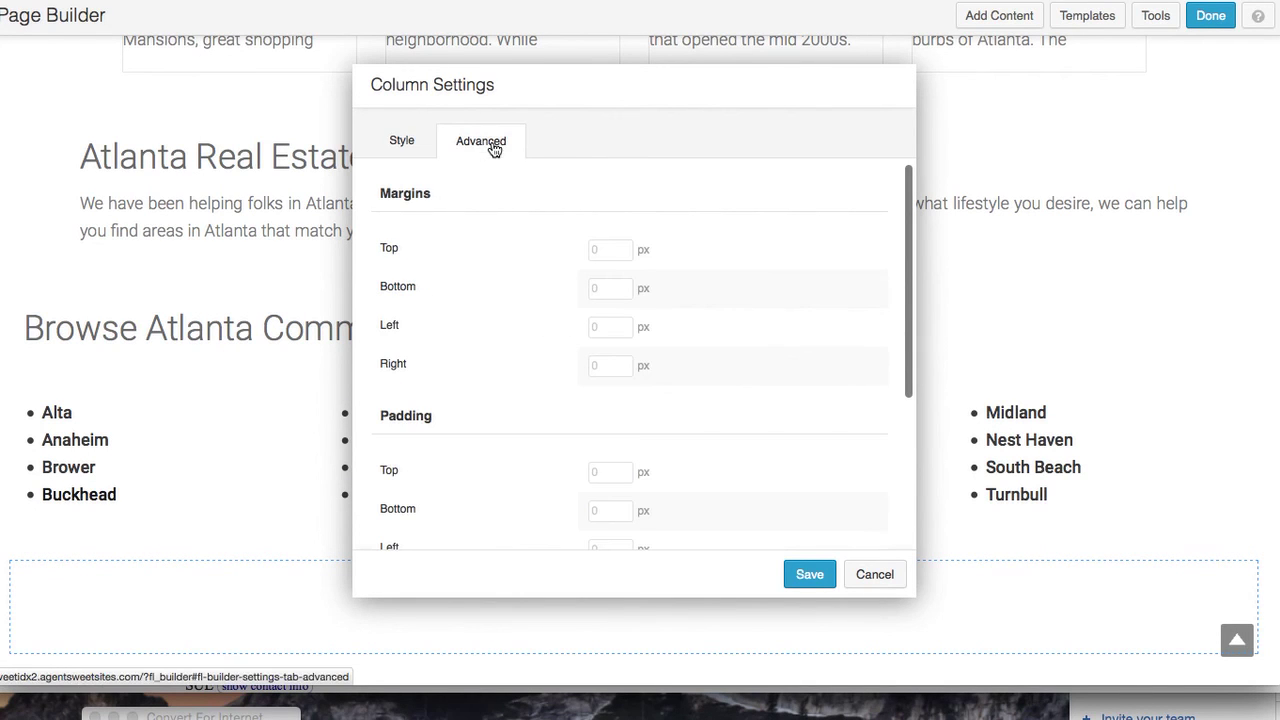
pyautogui.click(612, 326)
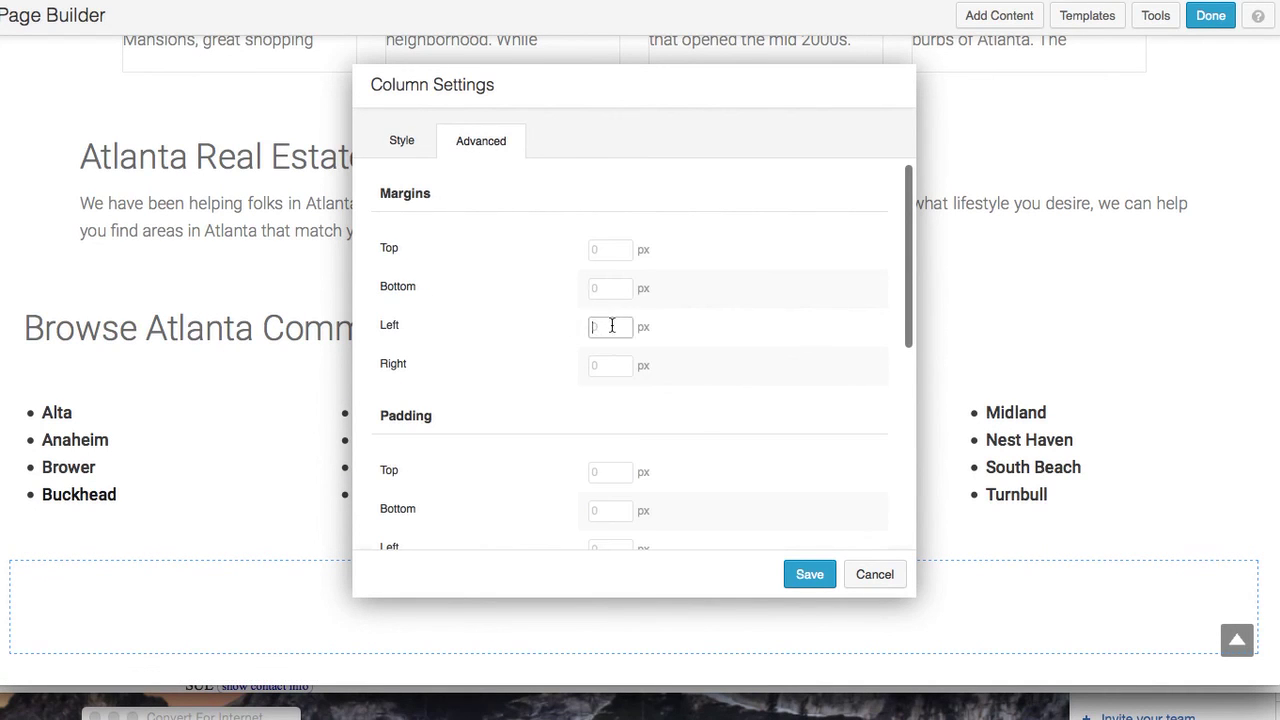
pyautogui.write('60')
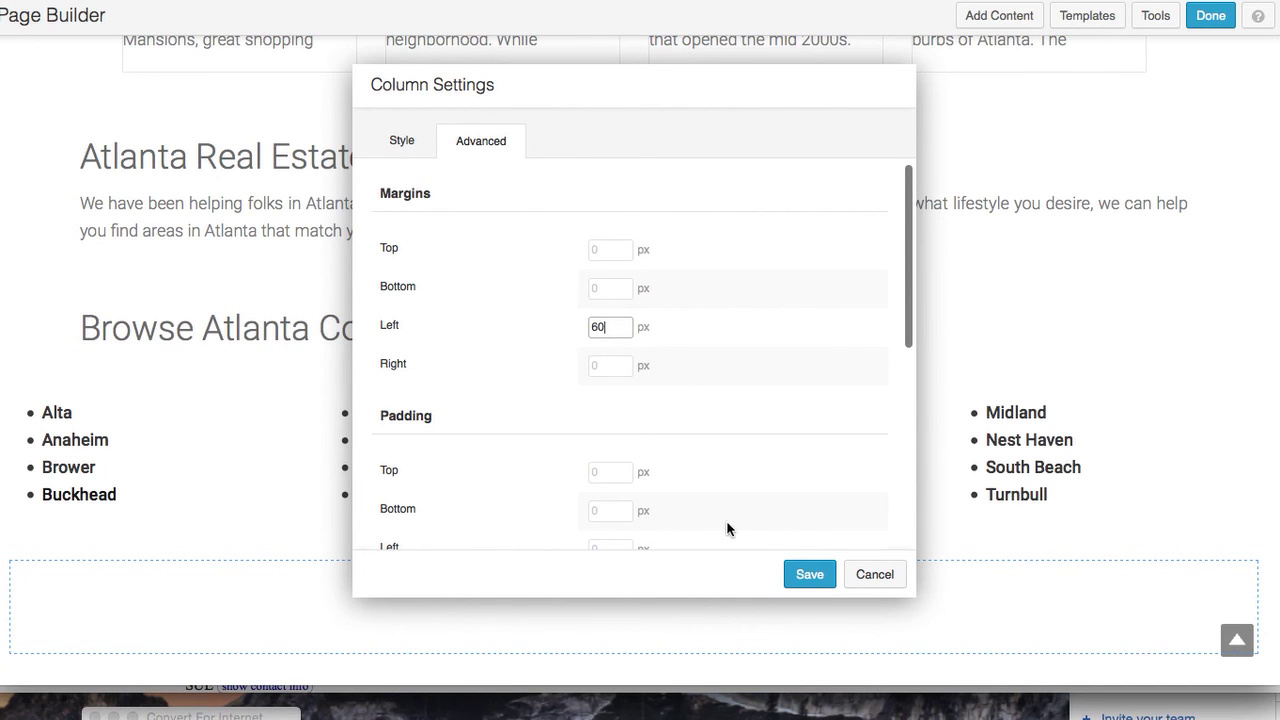
pyautogui.click(812, 575)
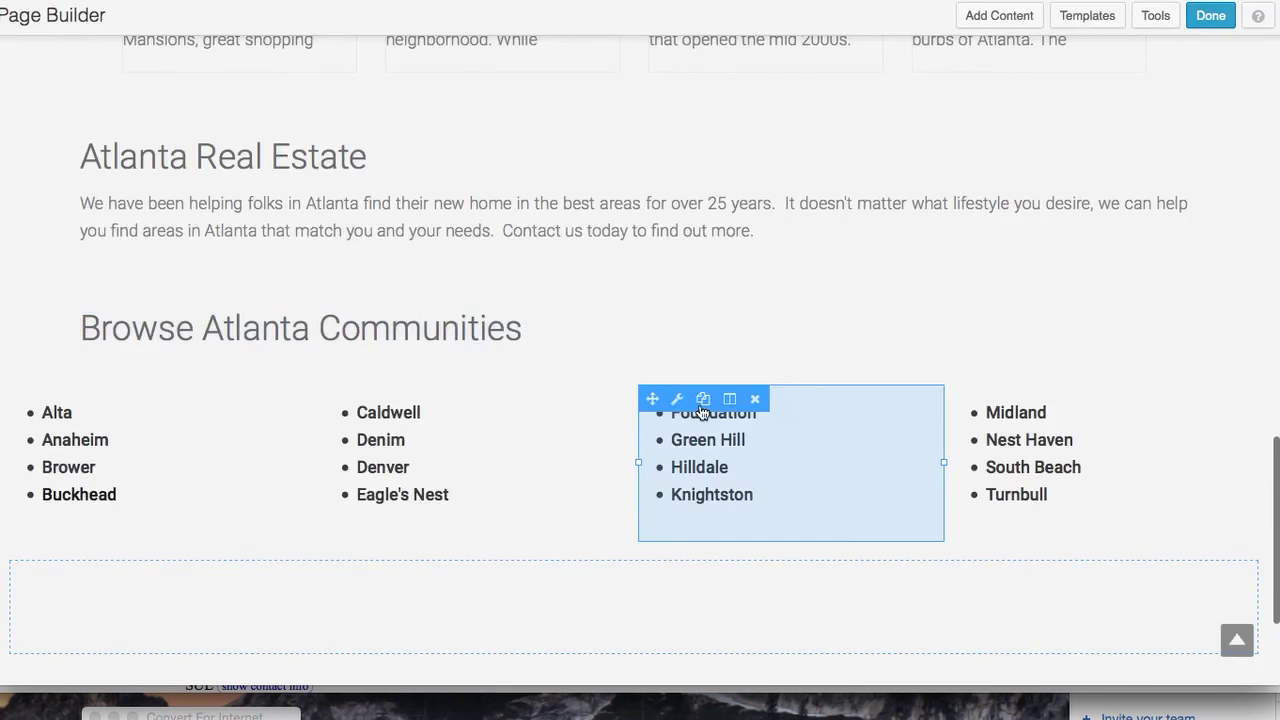
# Give the first community list column a 60 px left margin and finish editing
pyautogui.moveTo(314, 437)
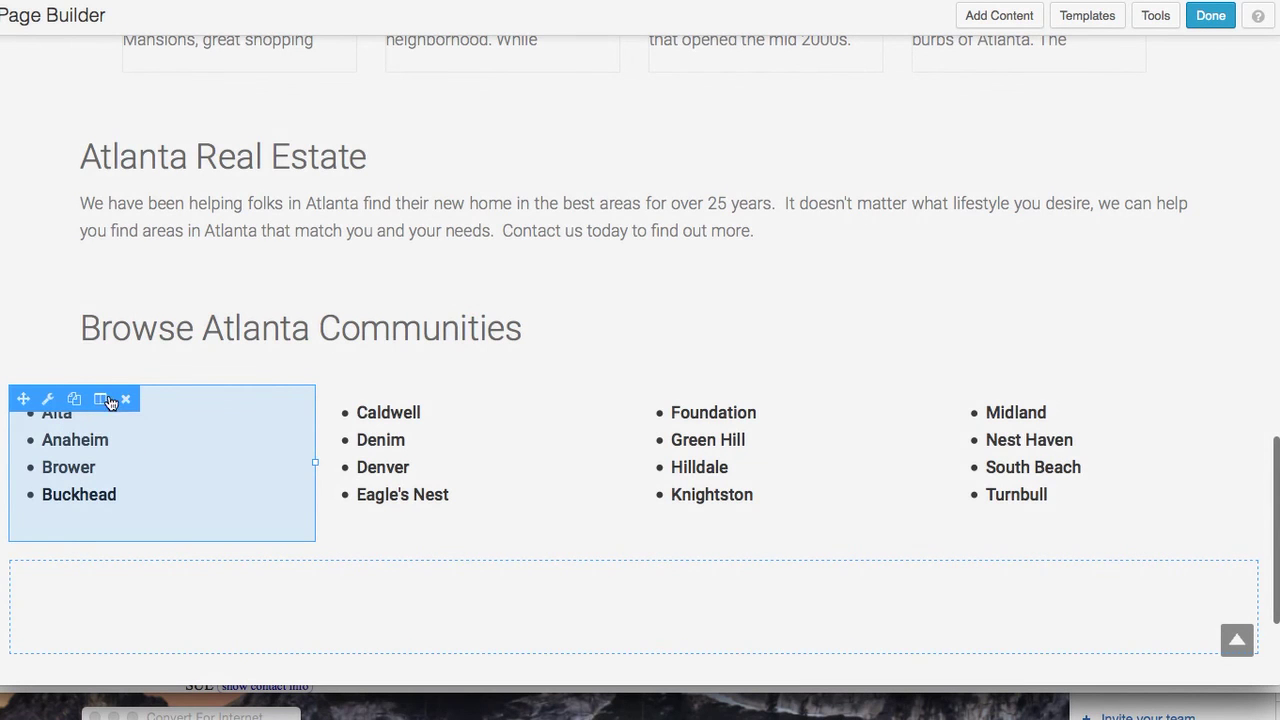
pyautogui.moveTo(185, 595)
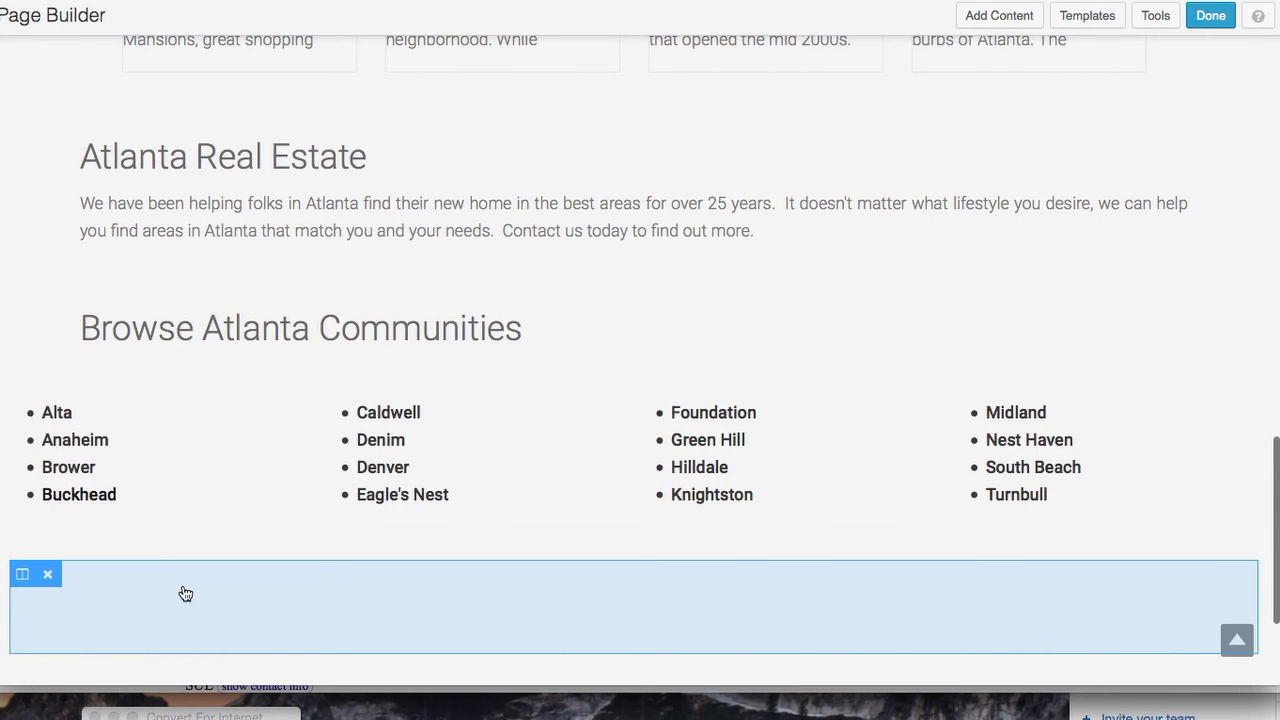
pyautogui.moveTo(85, 443)
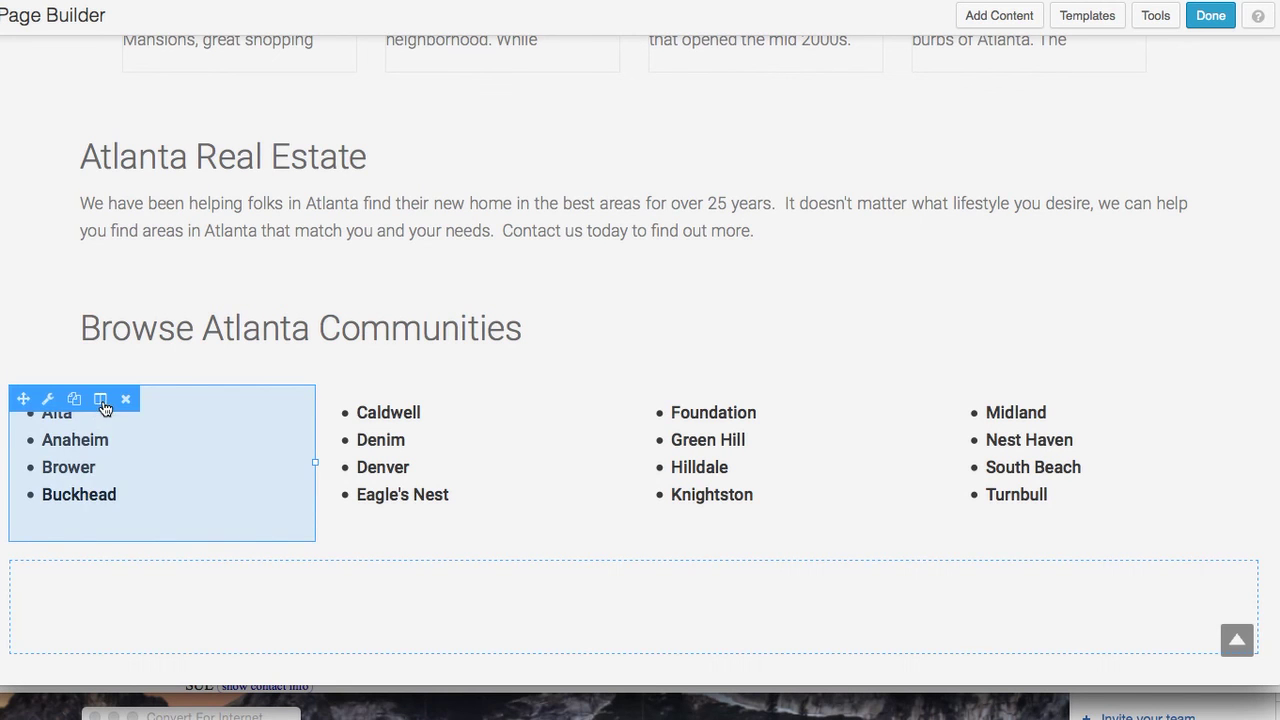
pyautogui.moveTo(104, 406)
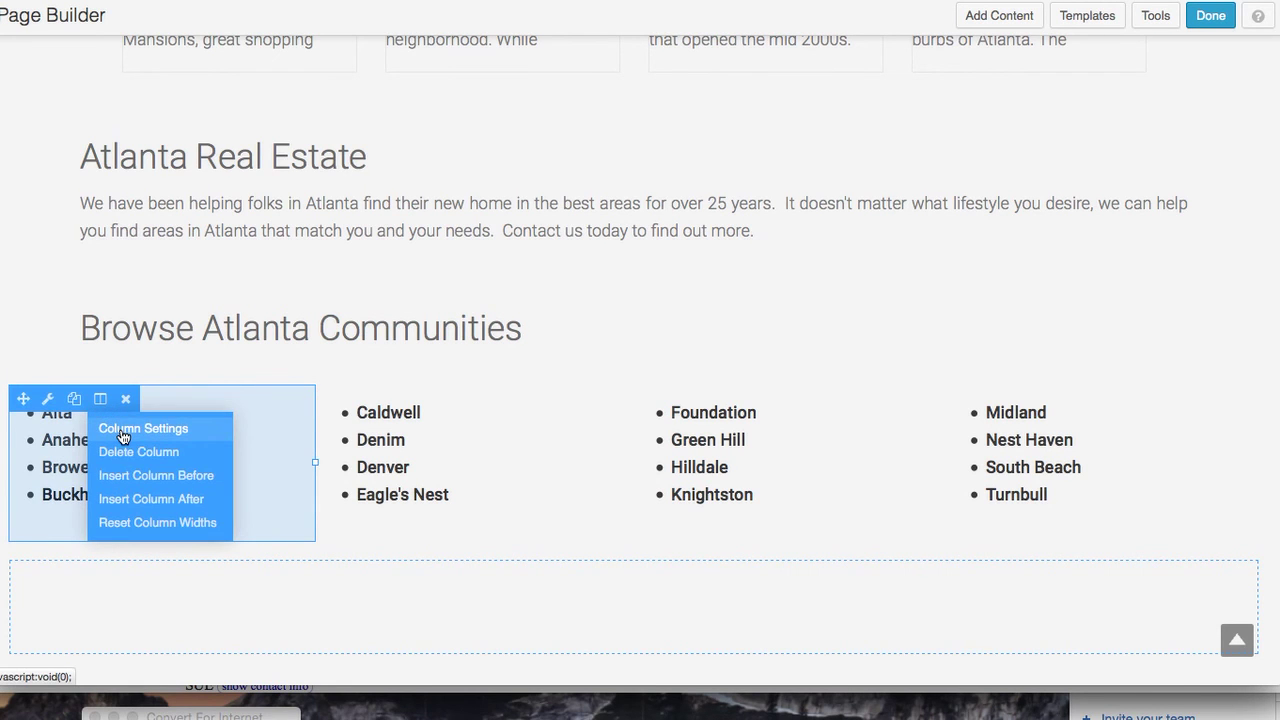
pyautogui.click(123, 430)
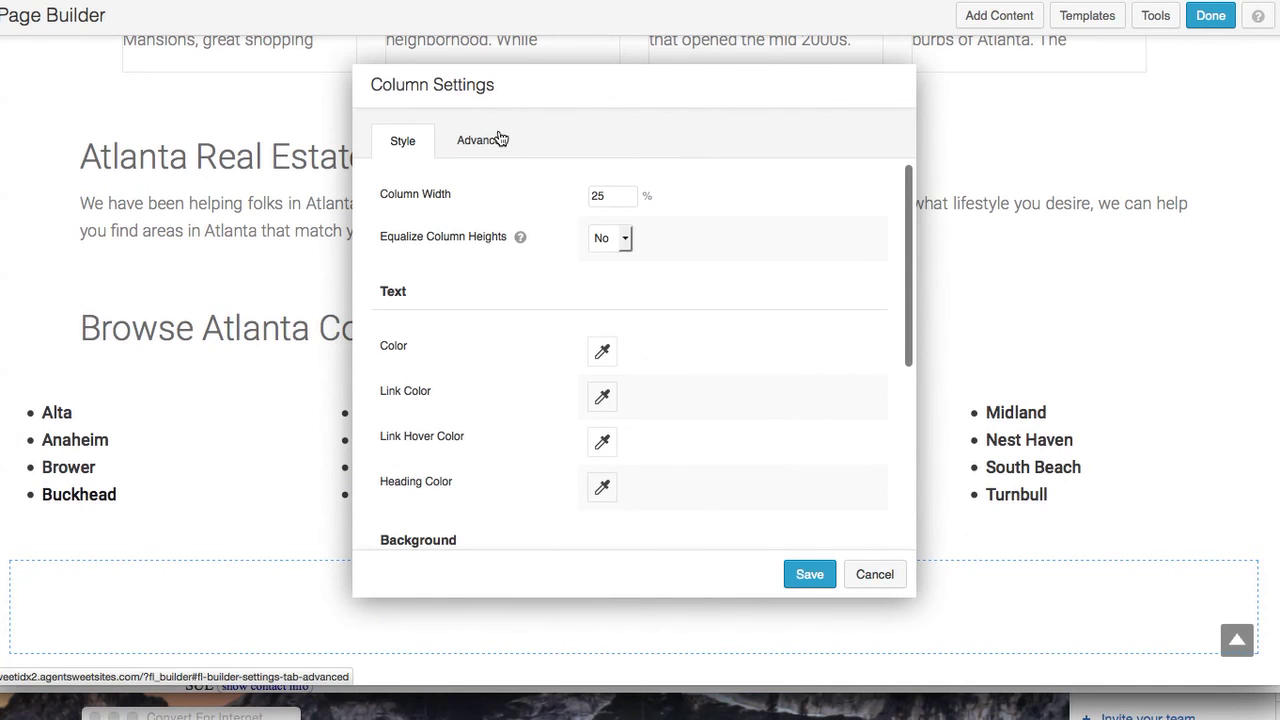
pyautogui.click(494, 148)
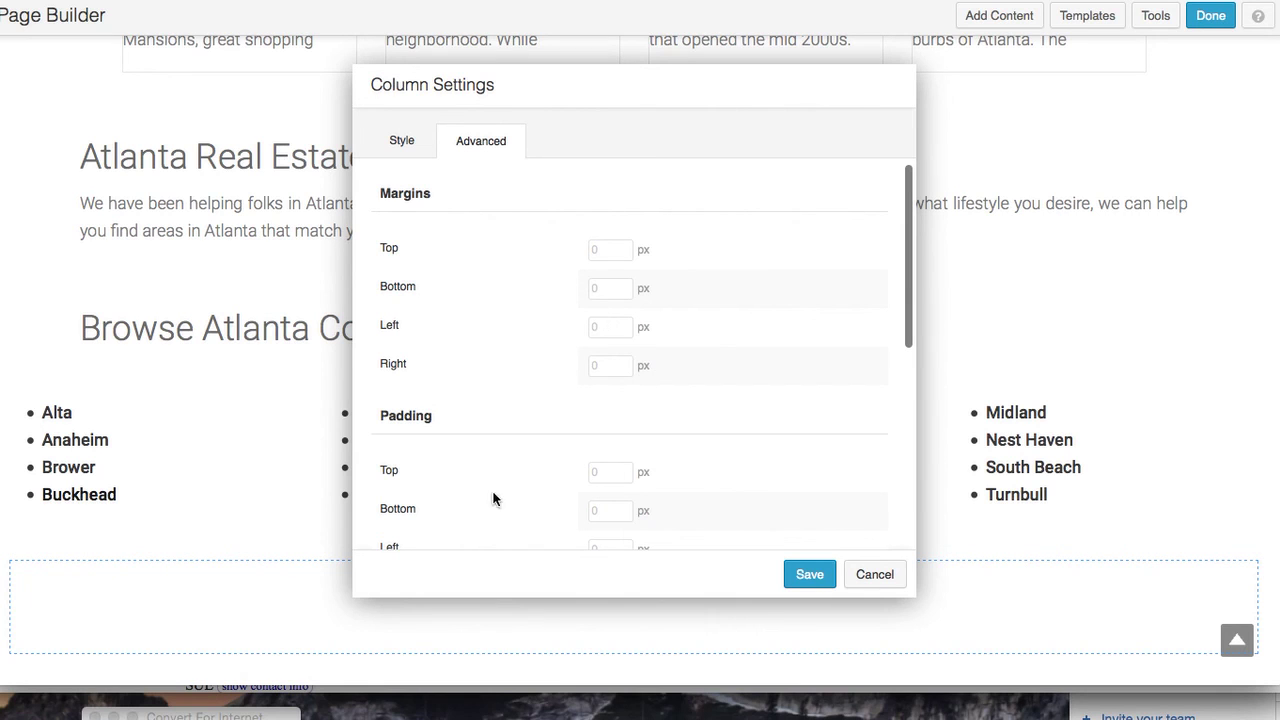
pyautogui.click(610, 325)
pyautogui.write('60')
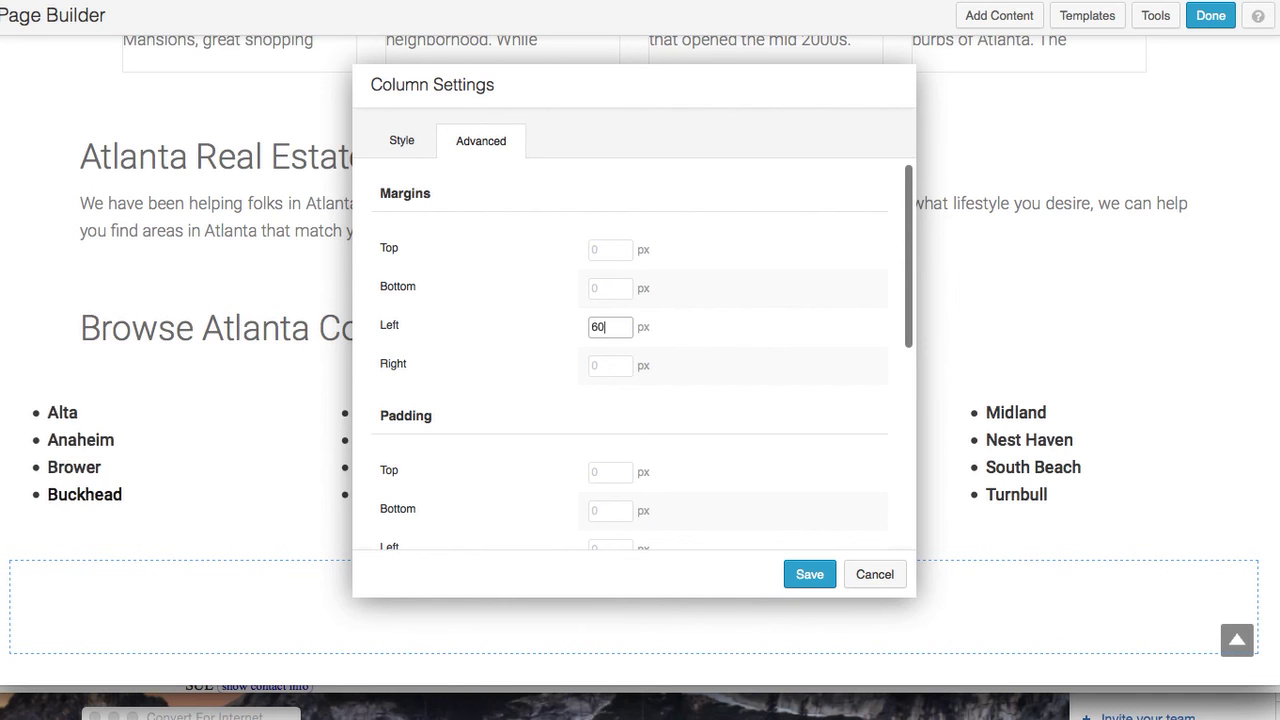
pyautogui.click(809, 574)
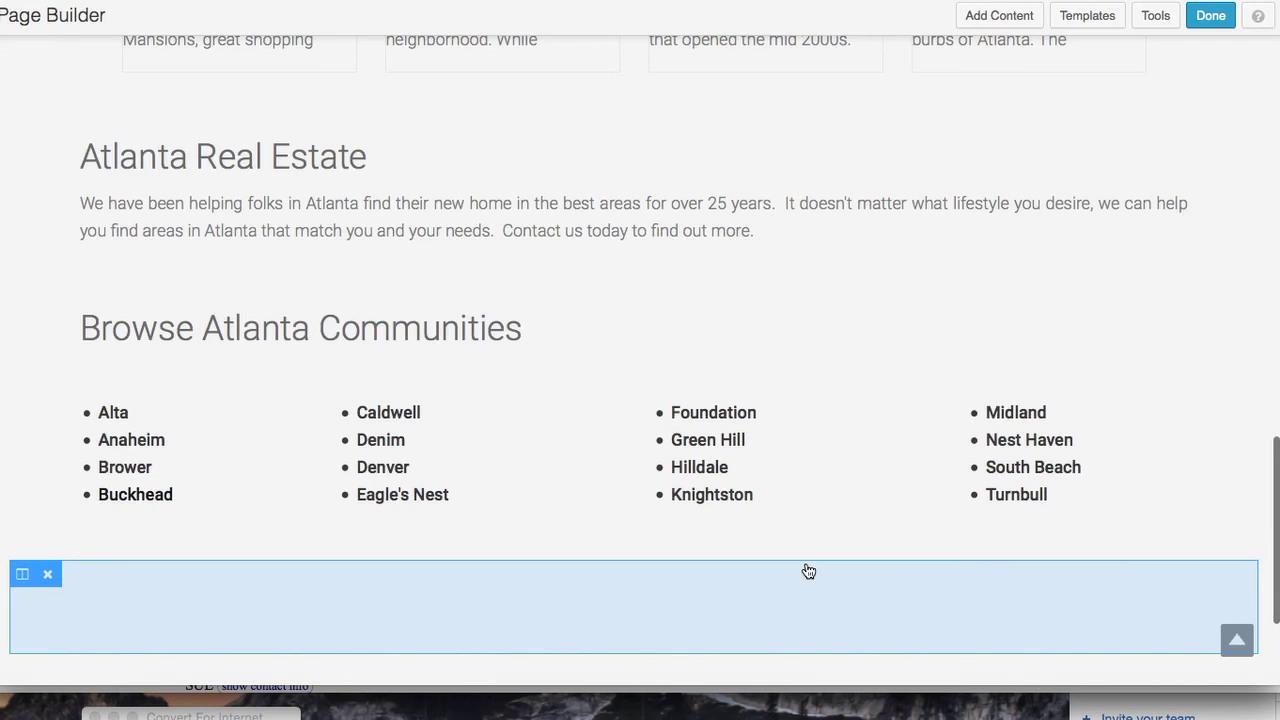
pyautogui.scroll(-3, 808, 570)
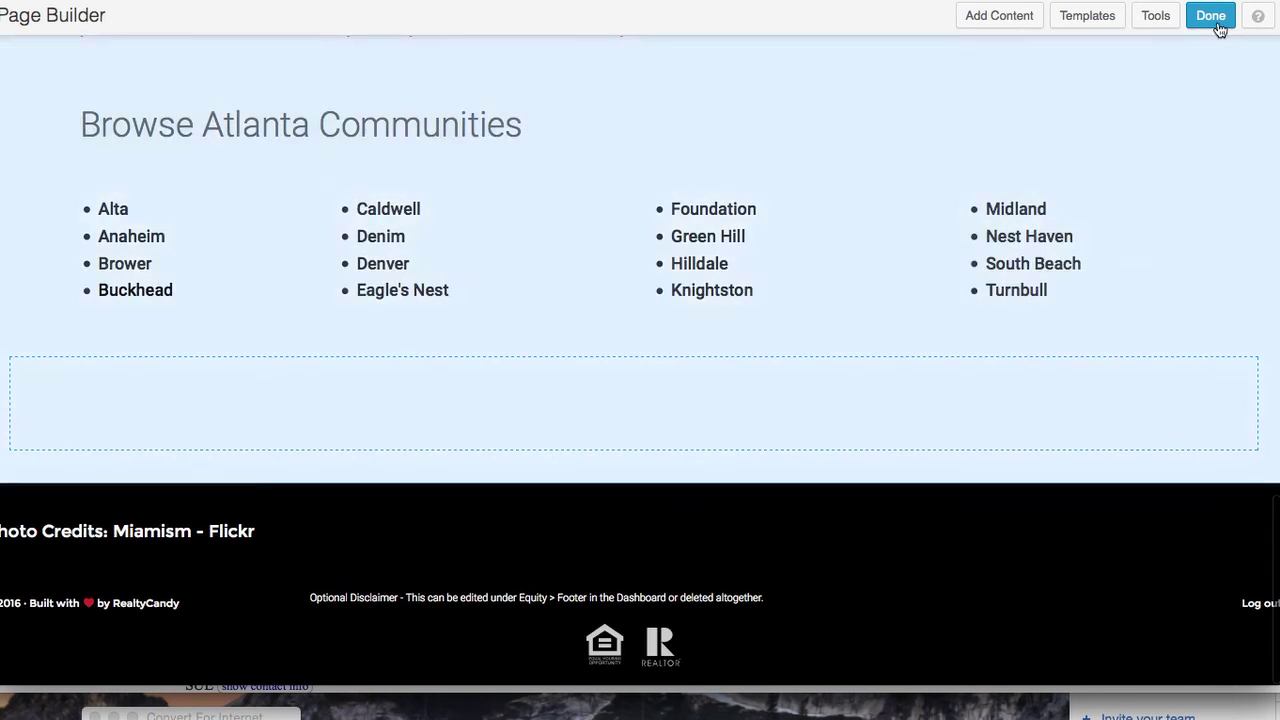
pyautogui.click(1218, 28)
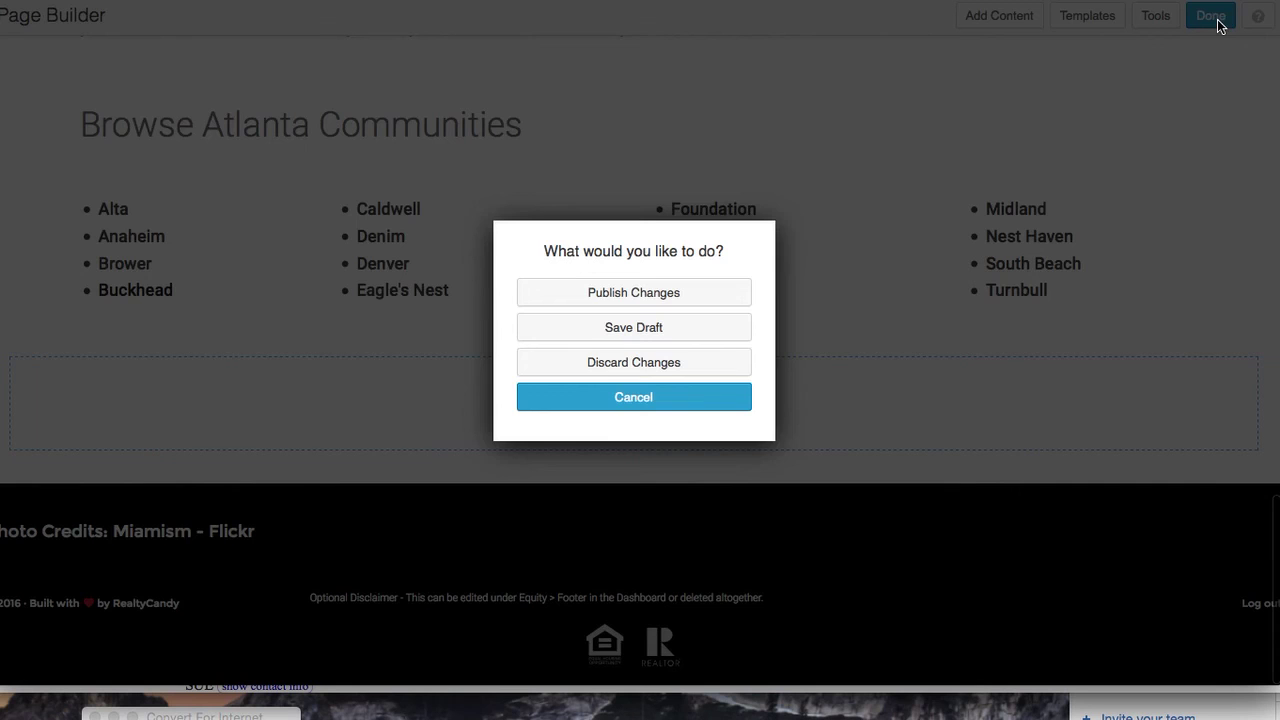
# Publish the home page changes
pyautogui.click(675, 292)
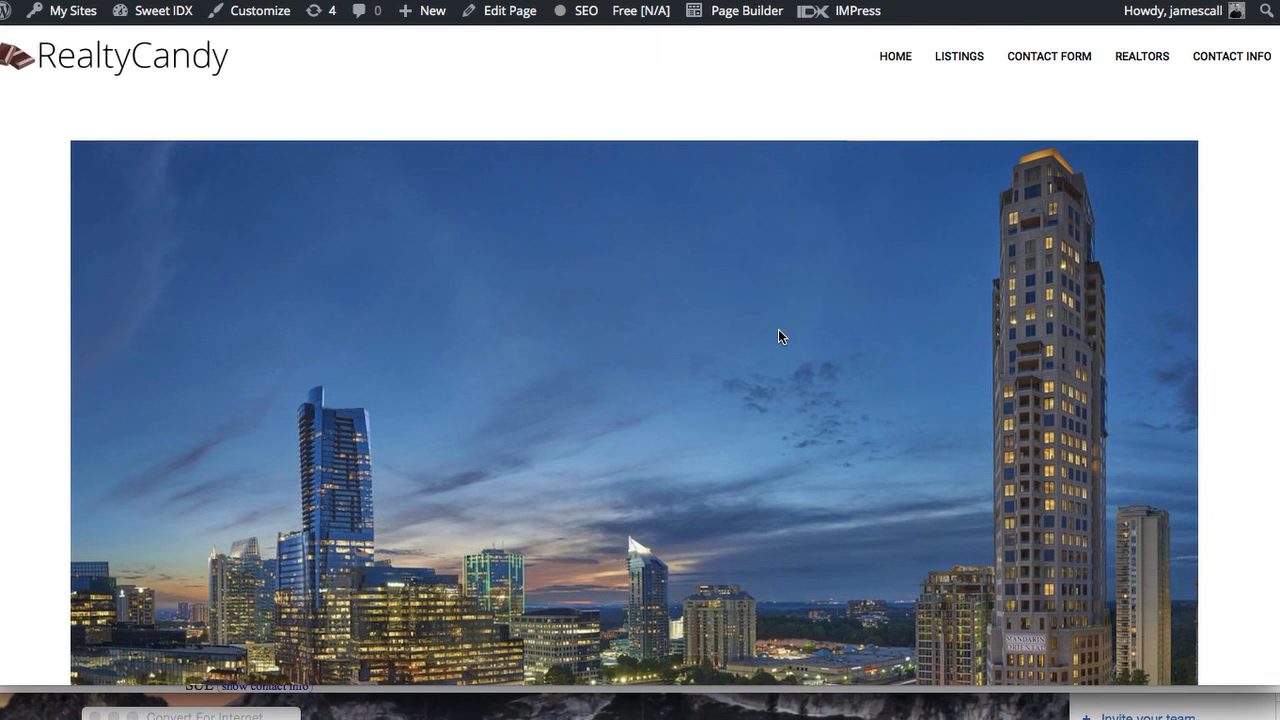
pyautogui.scroll(-2, 780, 247)
pyautogui.scroll(2, 778, 254)
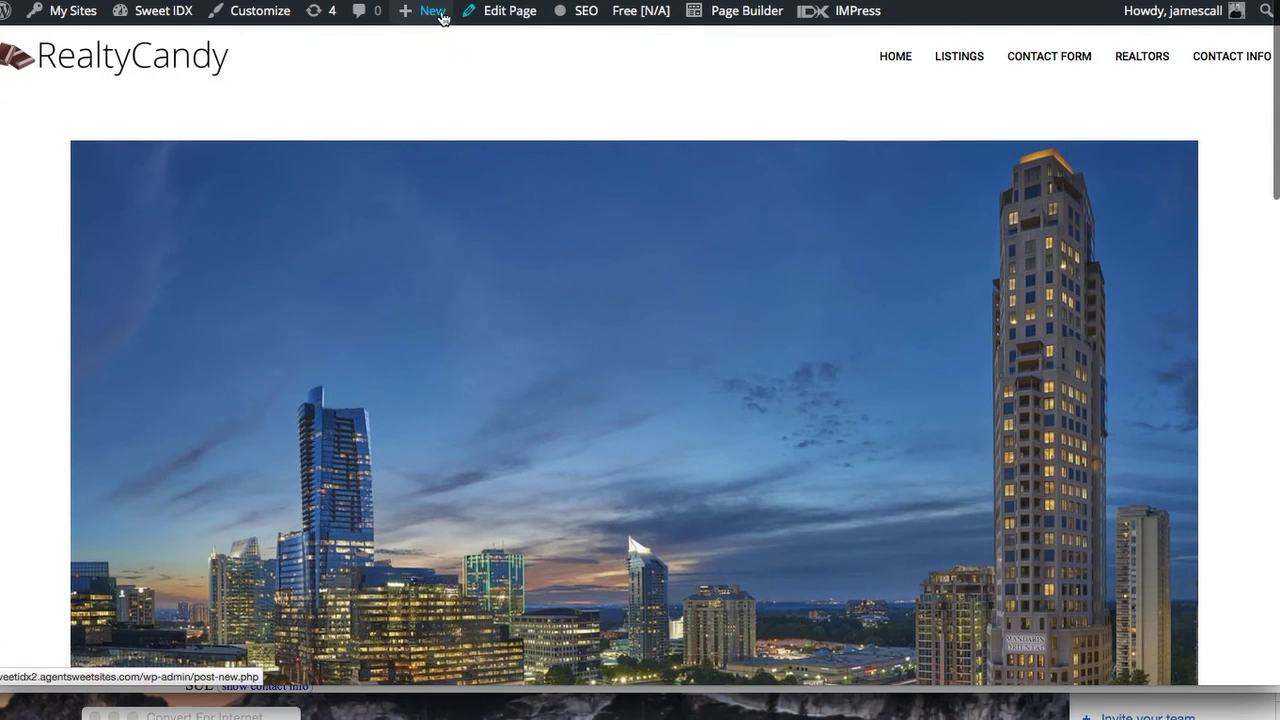
# Create a new page titled 'Contact Us' and publish it
pyautogui.moveTo(428, 17)
pyautogui.click(425, 93)
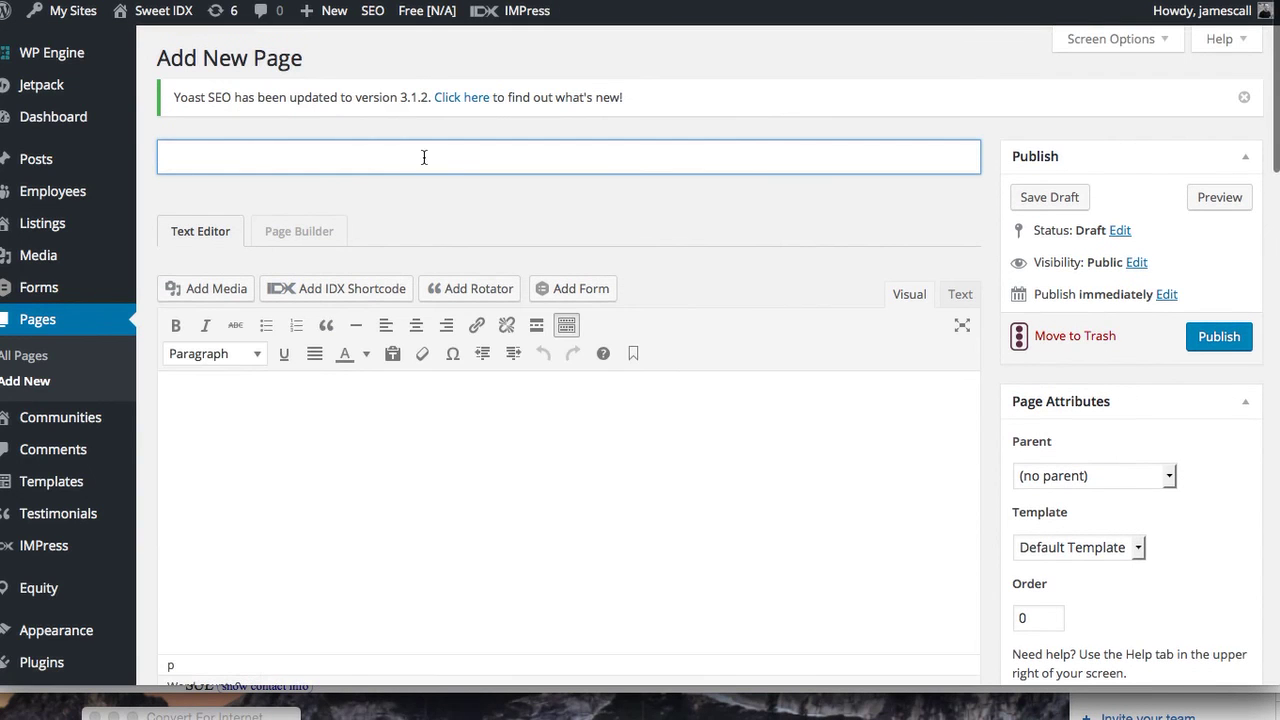
pyautogui.write('Contact Us')
pyautogui.click(615, 455)
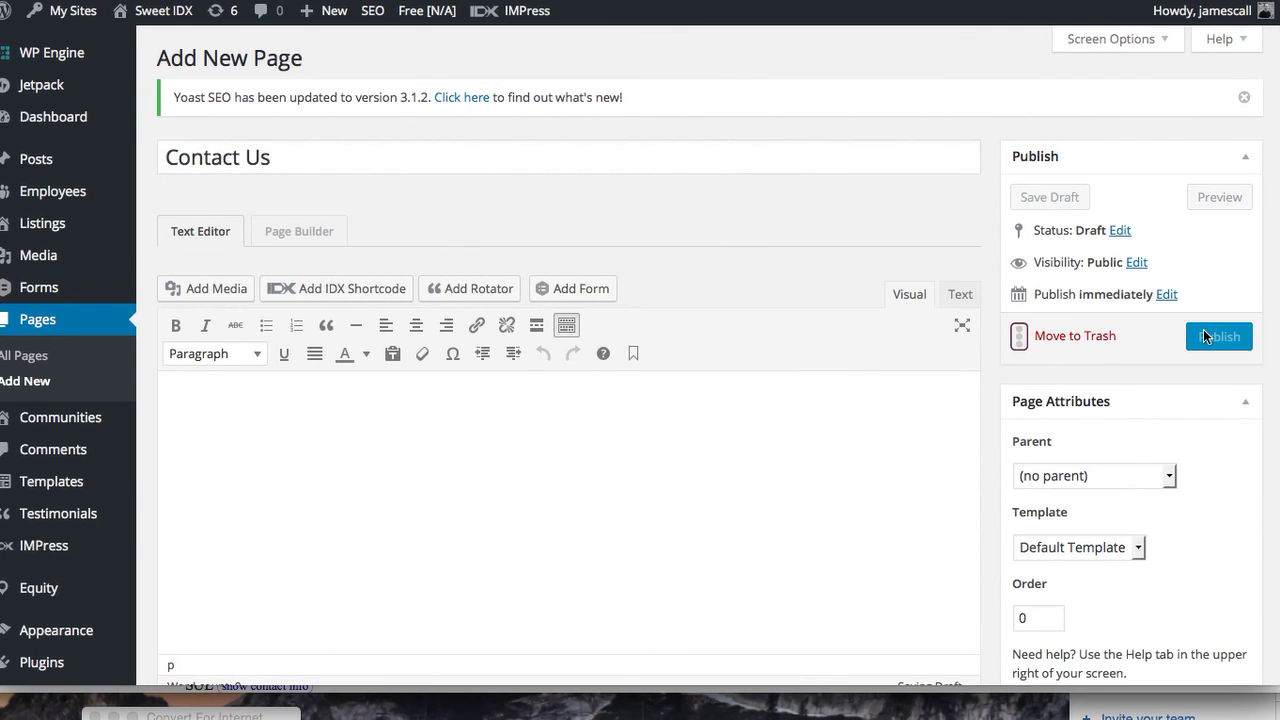
pyautogui.moveTo(87, 175)
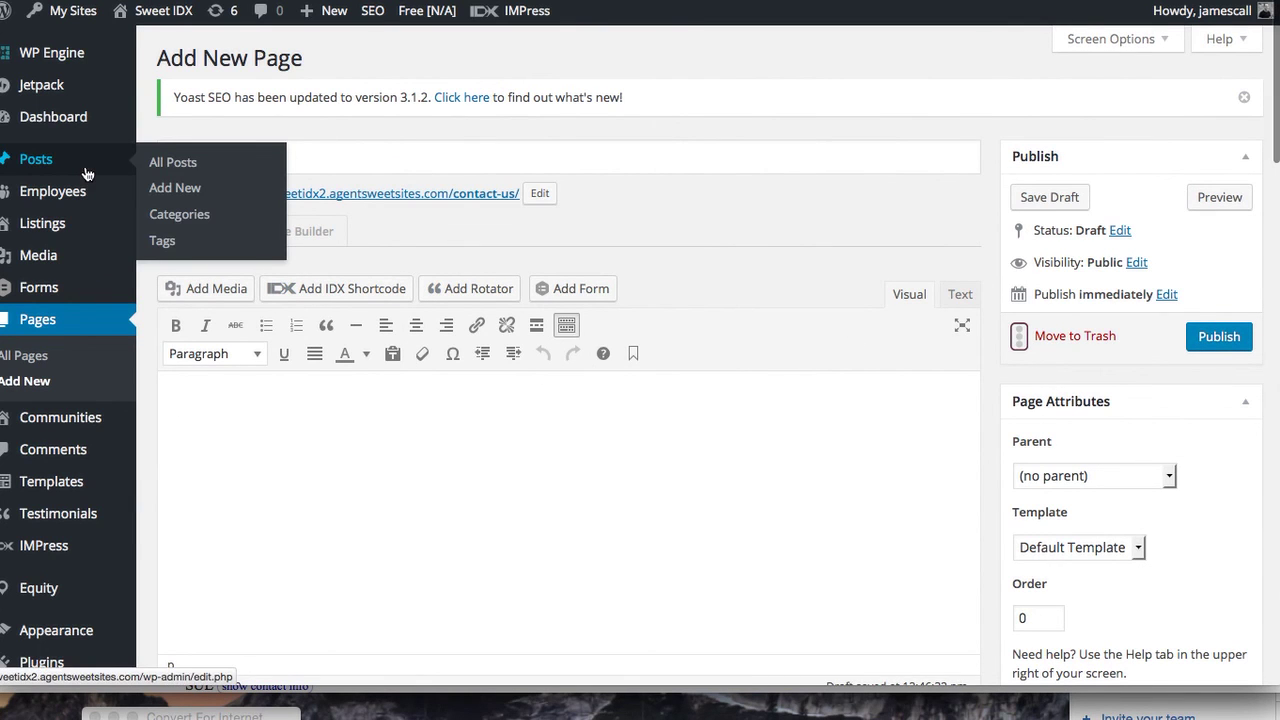
pyautogui.click(1233, 339)
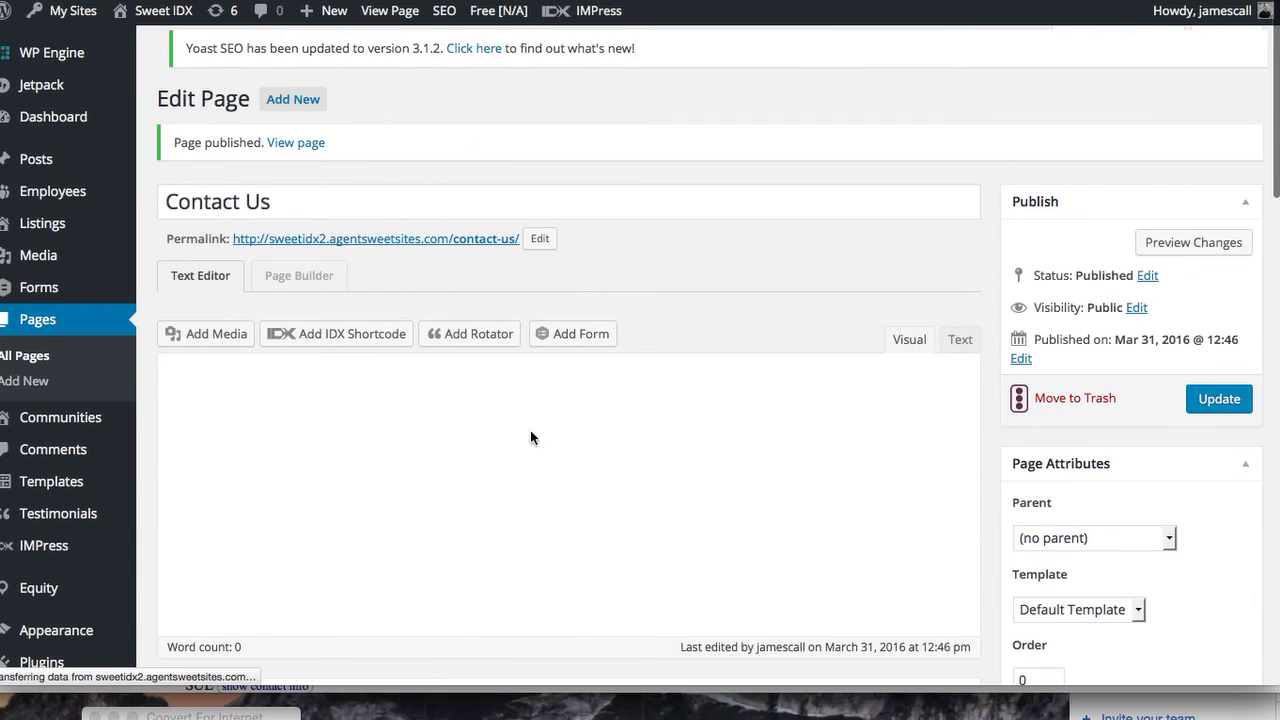
# Create a new Gravity Form titled 'Contact Us Today'
pyautogui.moveTo(50, 289)
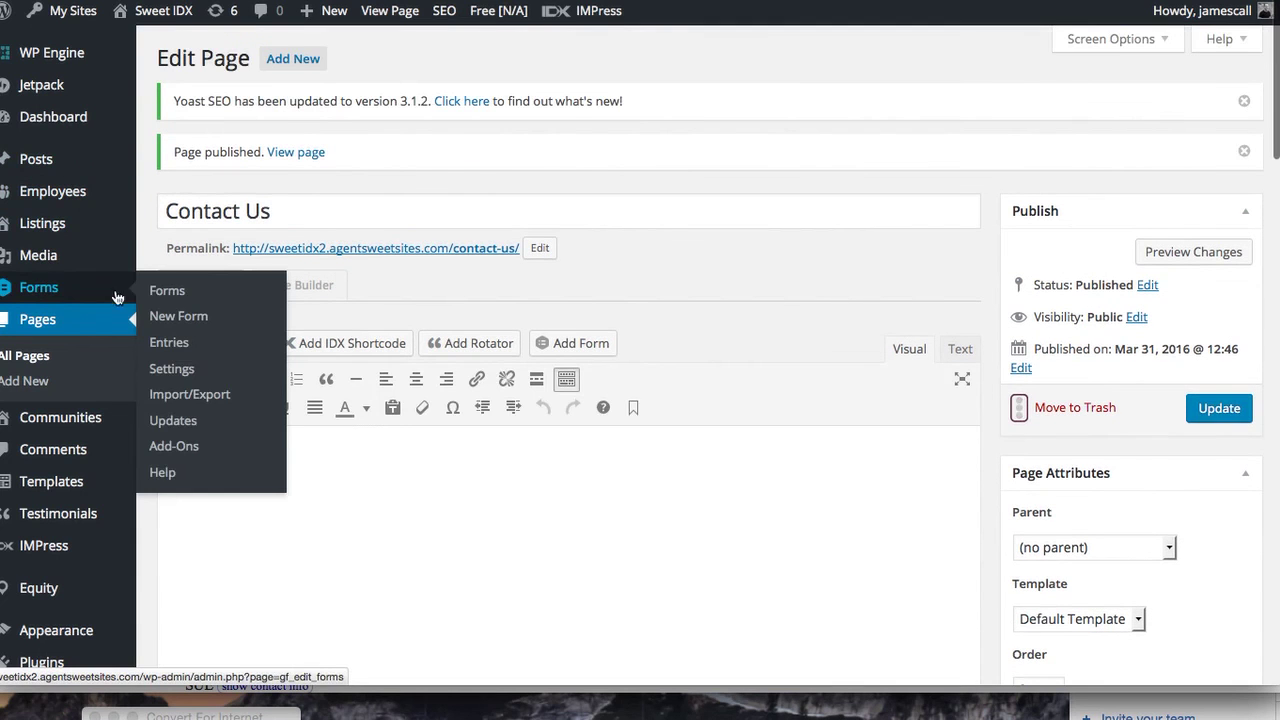
pyautogui.click(182, 317)
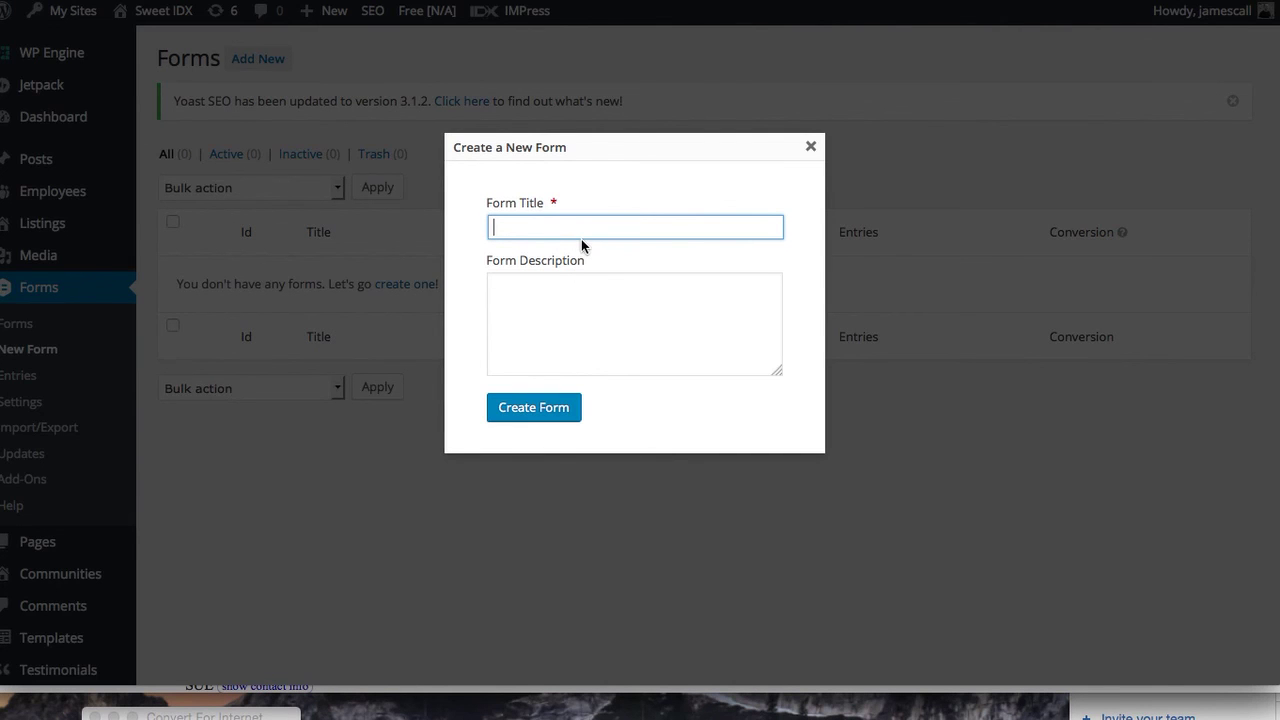
pyautogui.write('Contact Us Today')
pyautogui.click(527, 418)
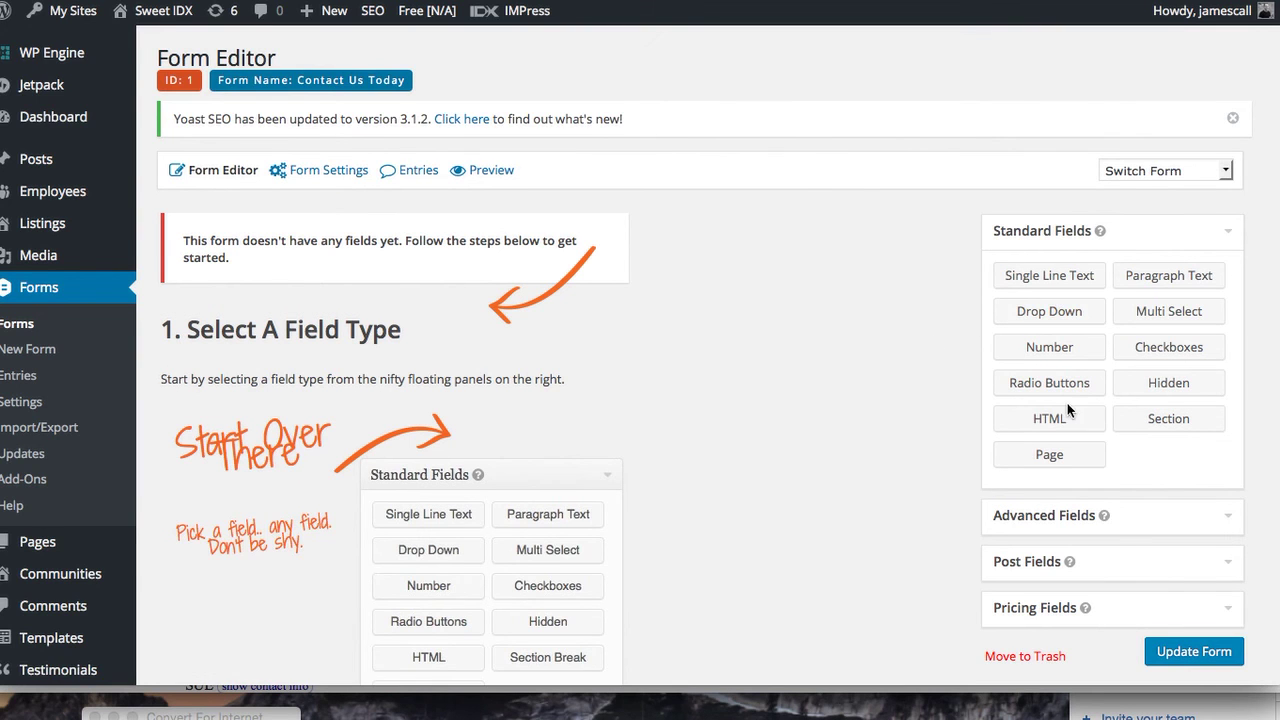
# Add Name, Email, Phone and Paragraph Text fields to the form
pyautogui.scroll(-3, 1067, 405)
pyautogui.scroll(-1, 1069, 411)
pyautogui.click(1235, 352)
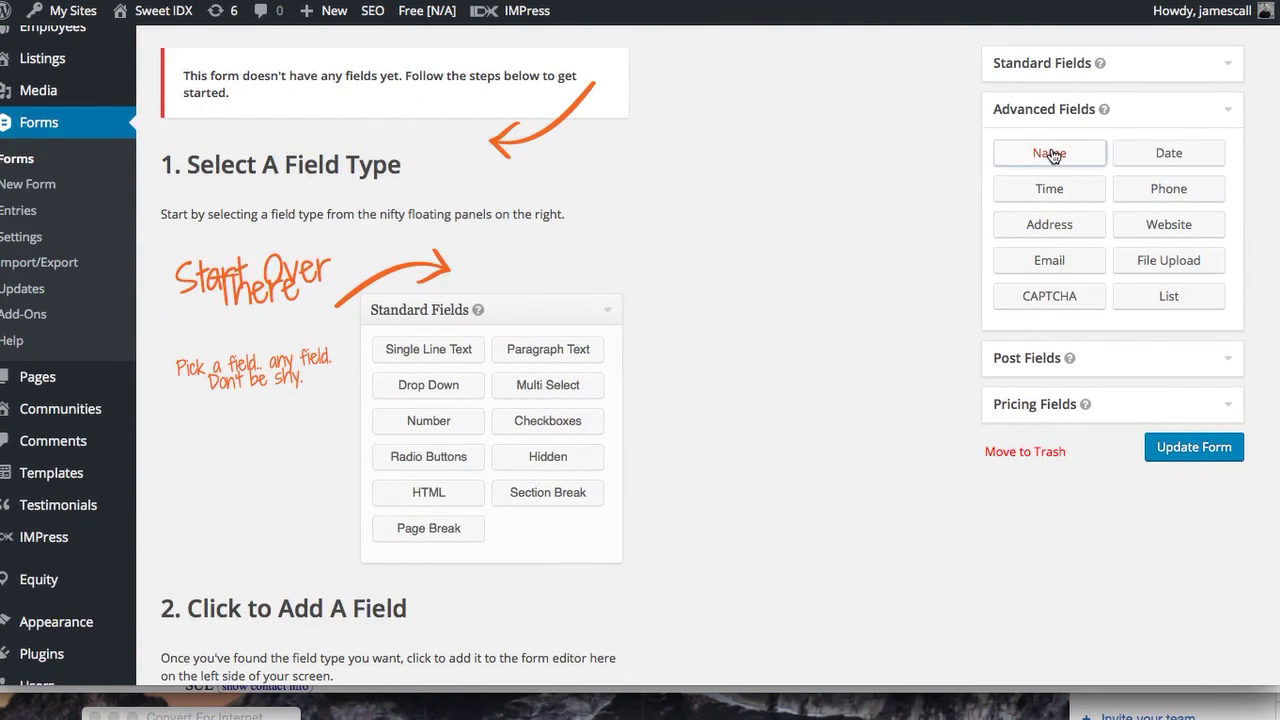
pyautogui.click(1050, 154)
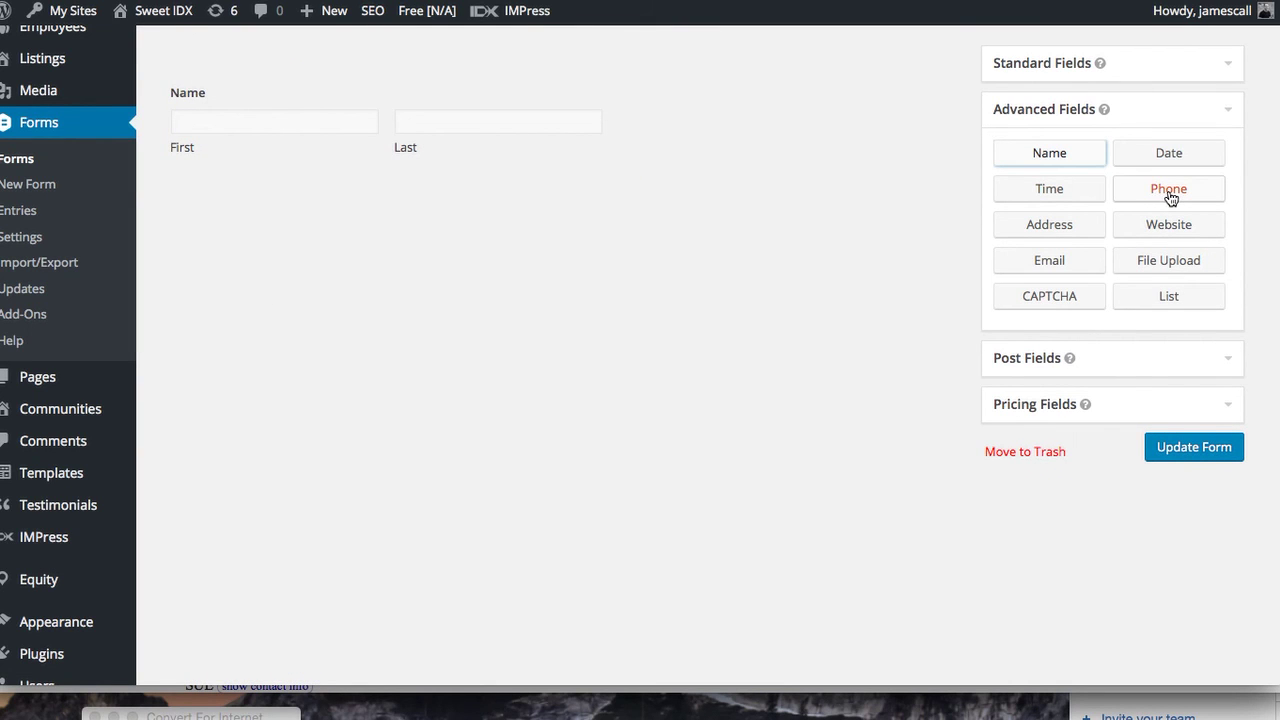
pyautogui.click(1102, 261)
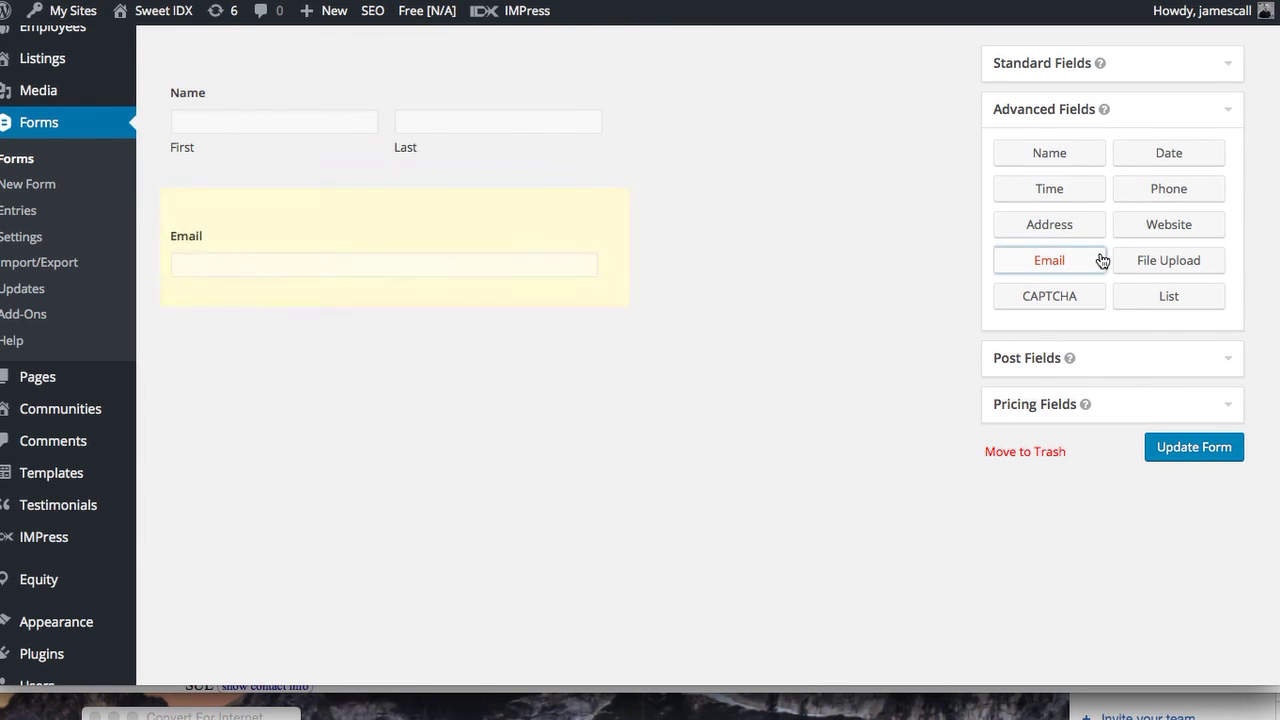
pyautogui.click(1179, 199)
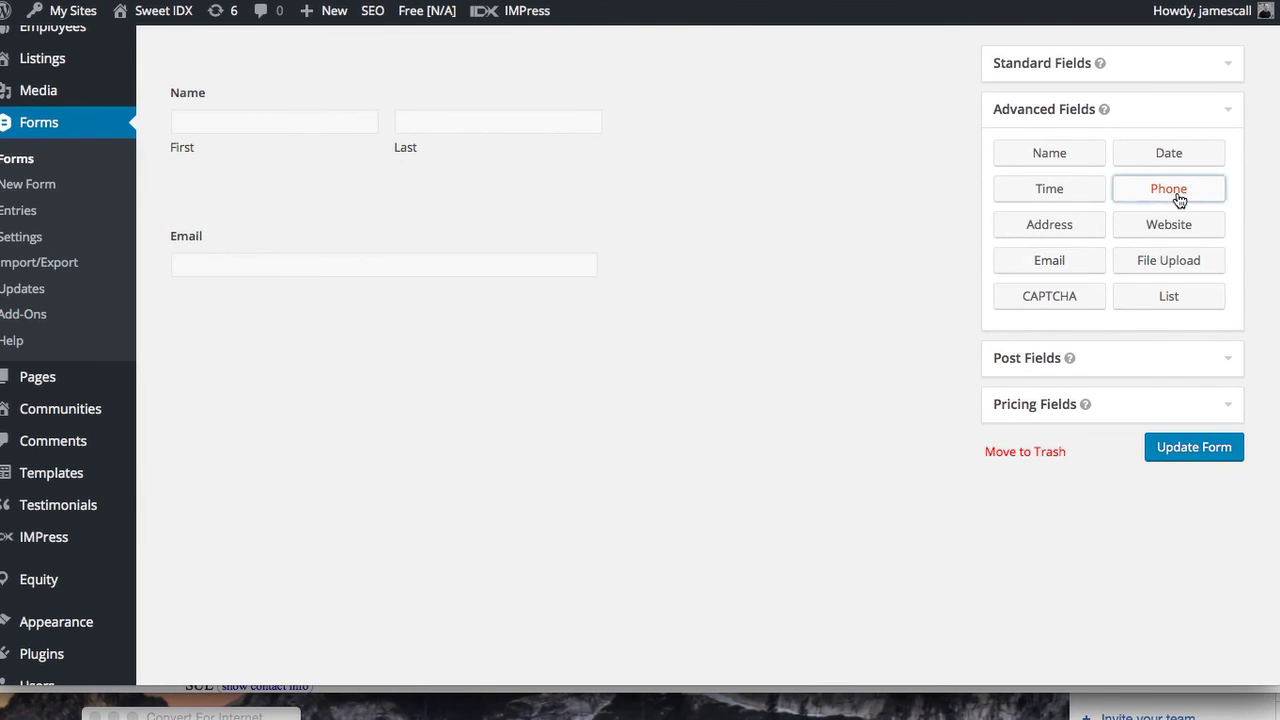
pyautogui.click(1232, 65)
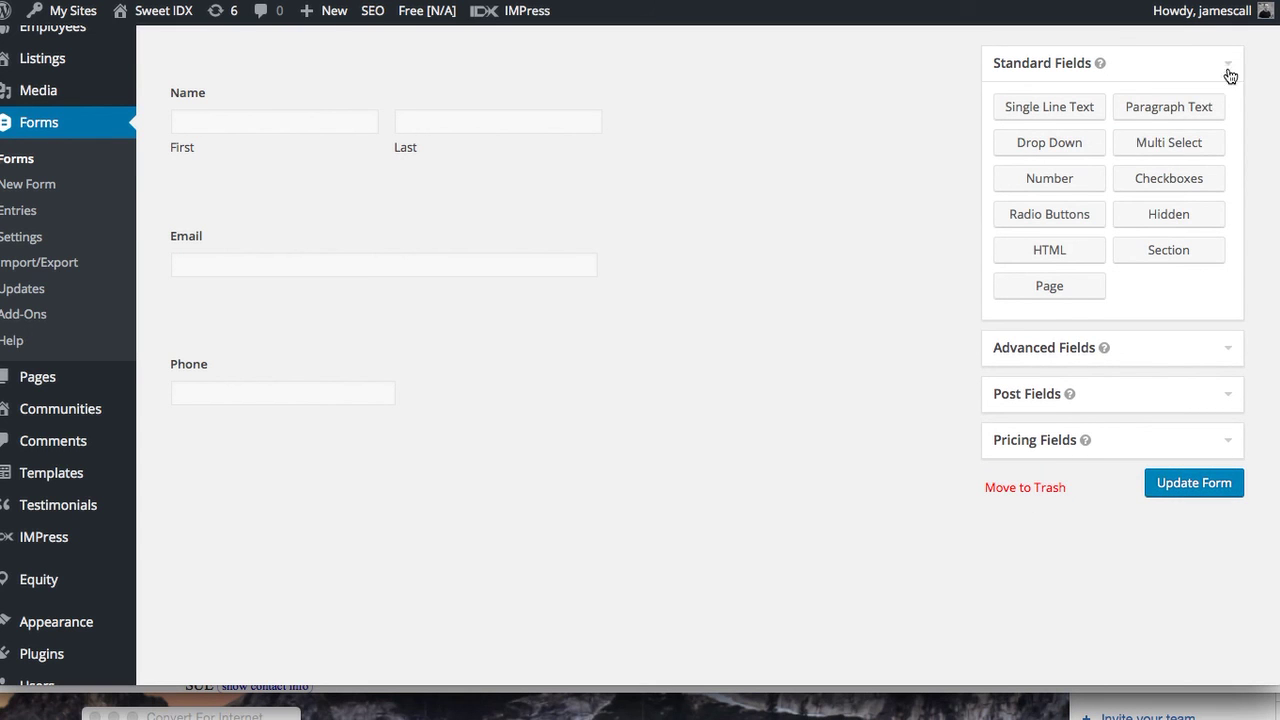
pyautogui.click(1186, 112)
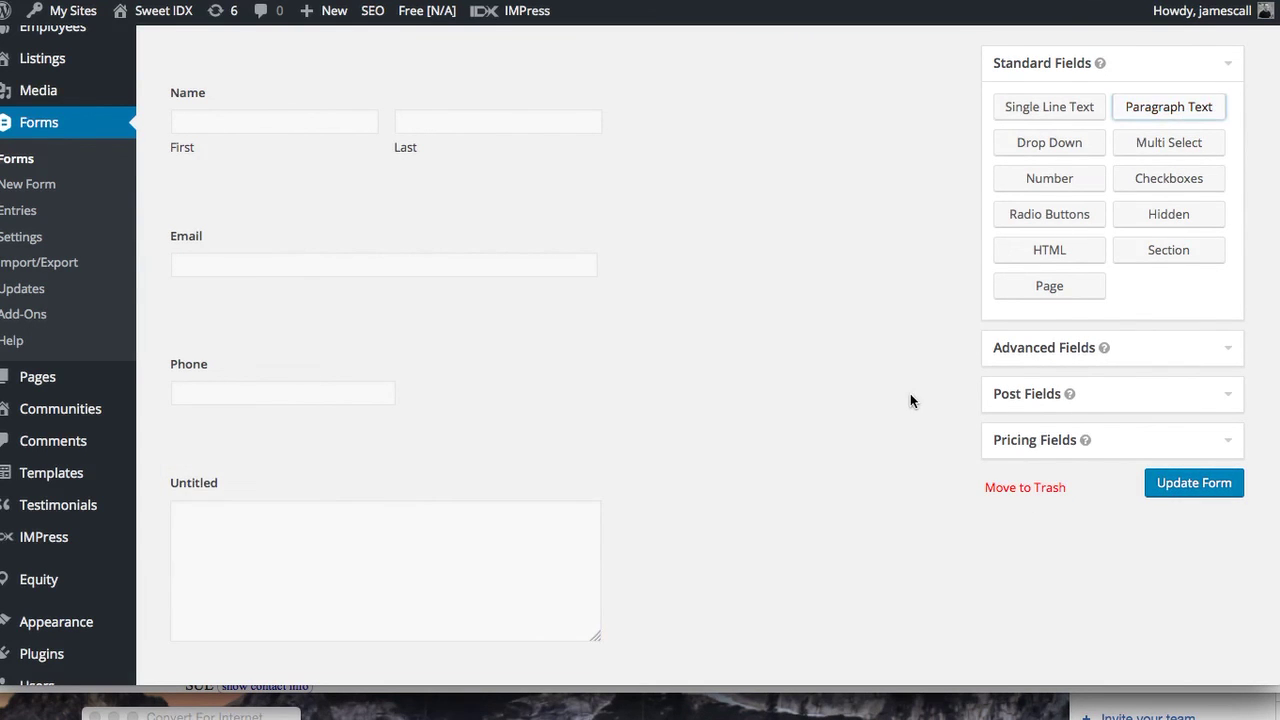
pyautogui.scroll(3, 848, 408)
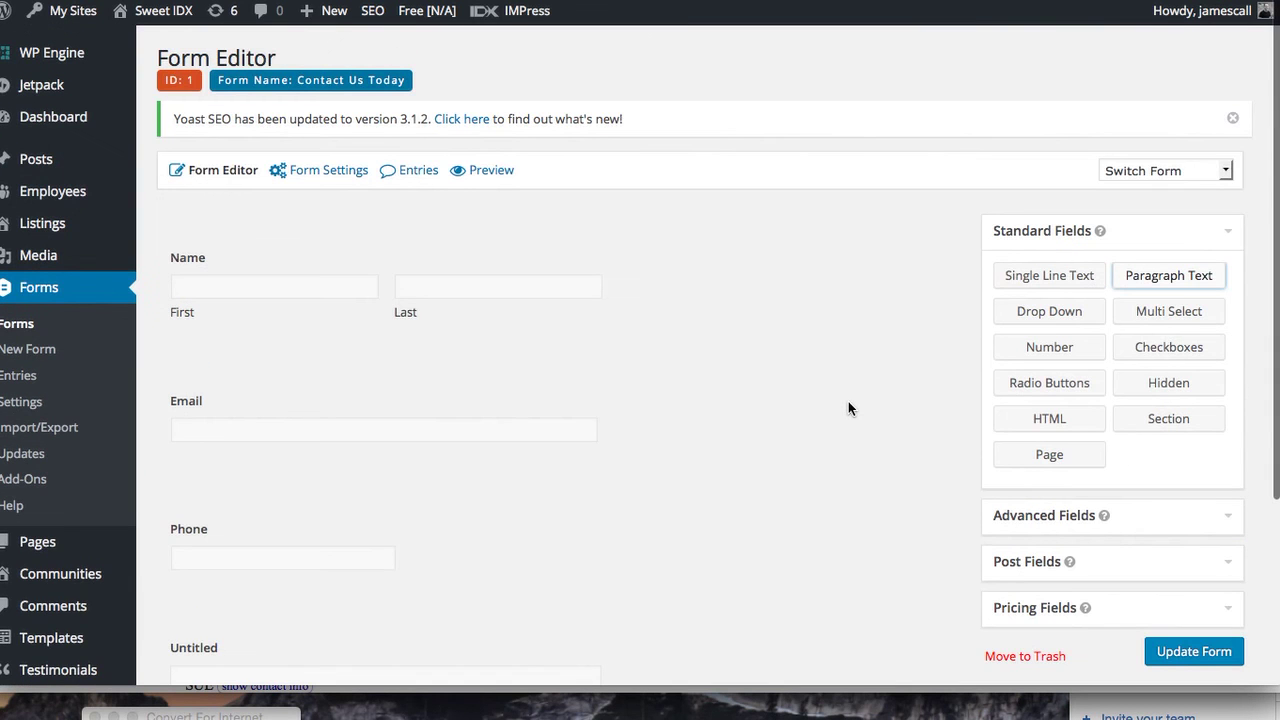
pyautogui.scroll(-1, 848, 408)
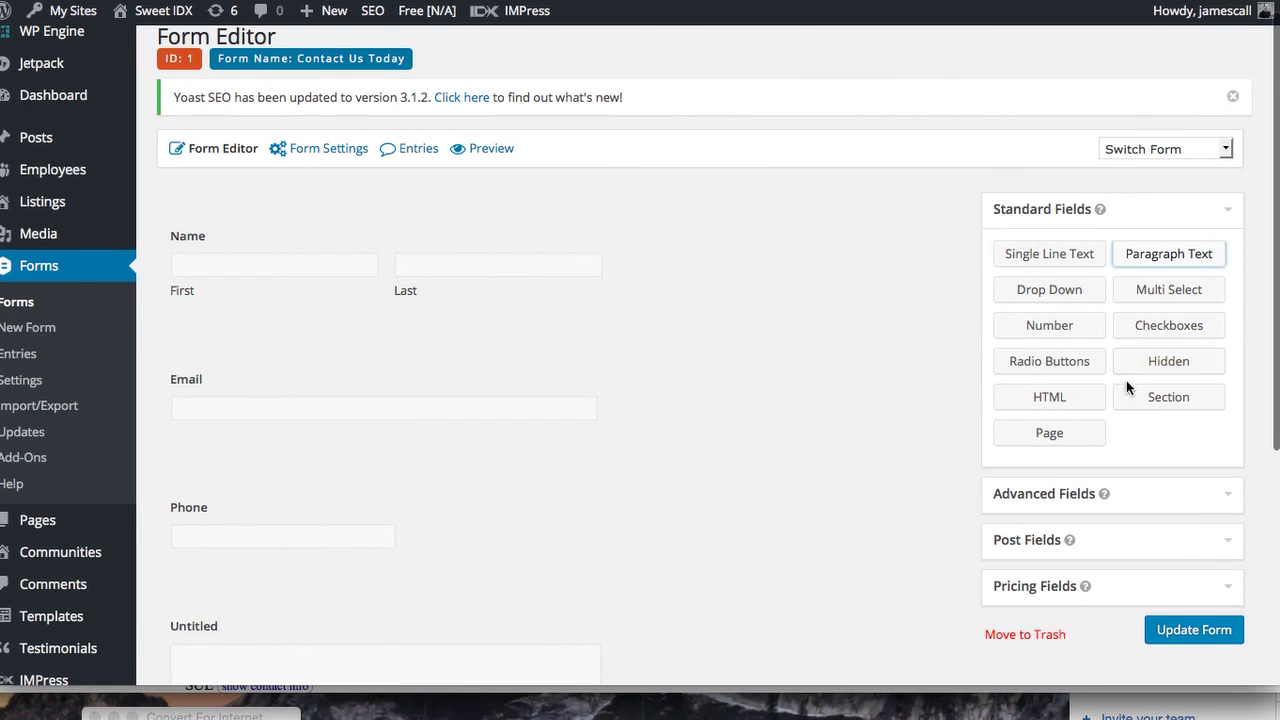
pyautogui.click(1233, 495)
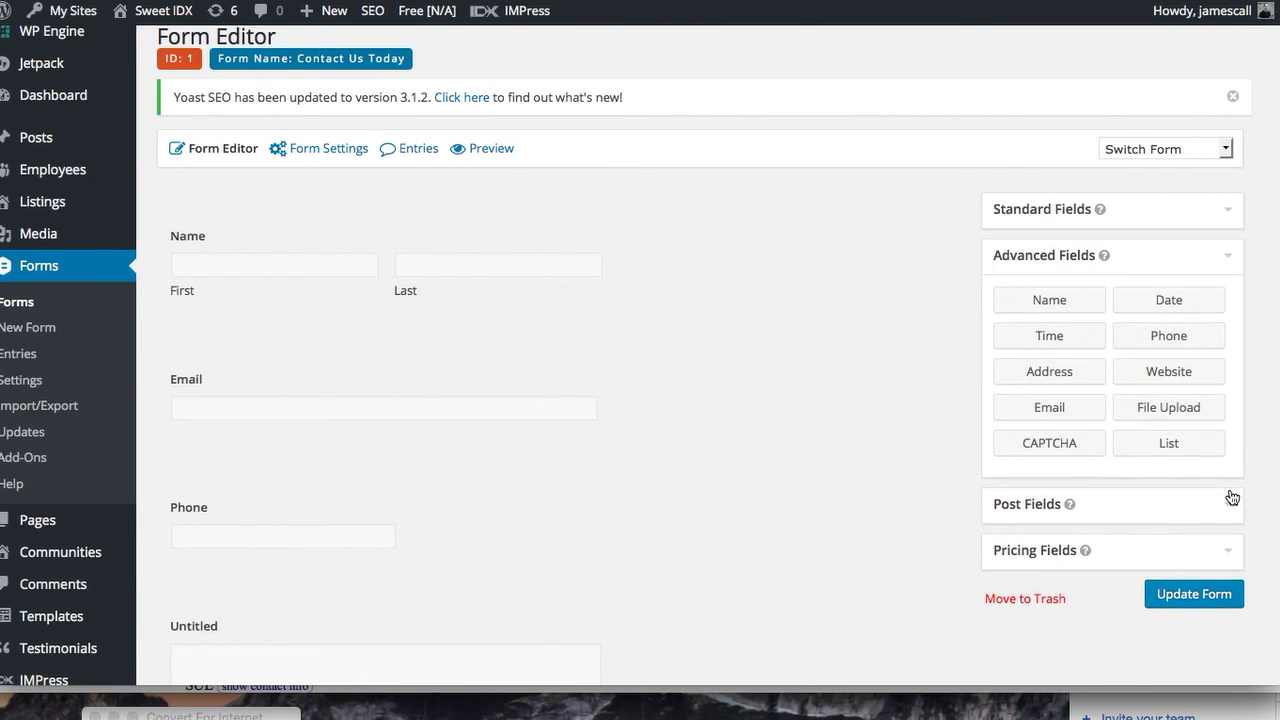
pyautogui.scroll(-3, 1233, 497)
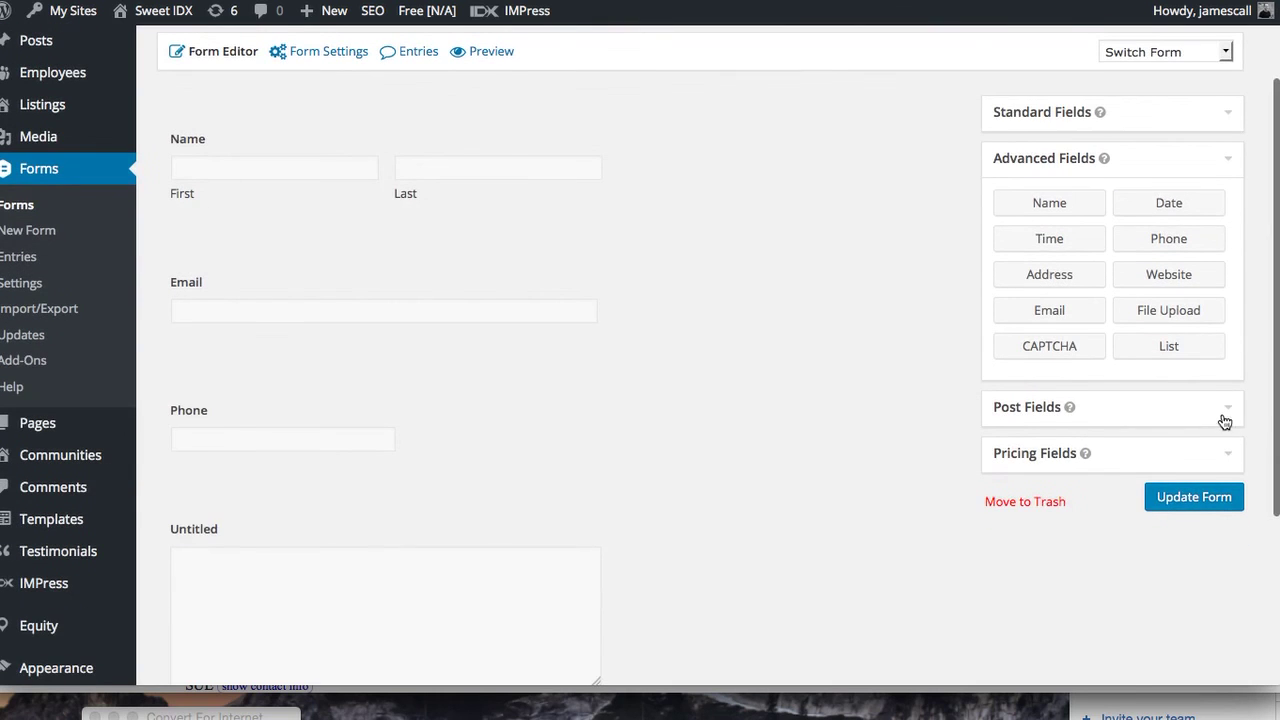
# Relabel the paragraph field 'Comments' and update the form
pyautogui.click(231, 540)
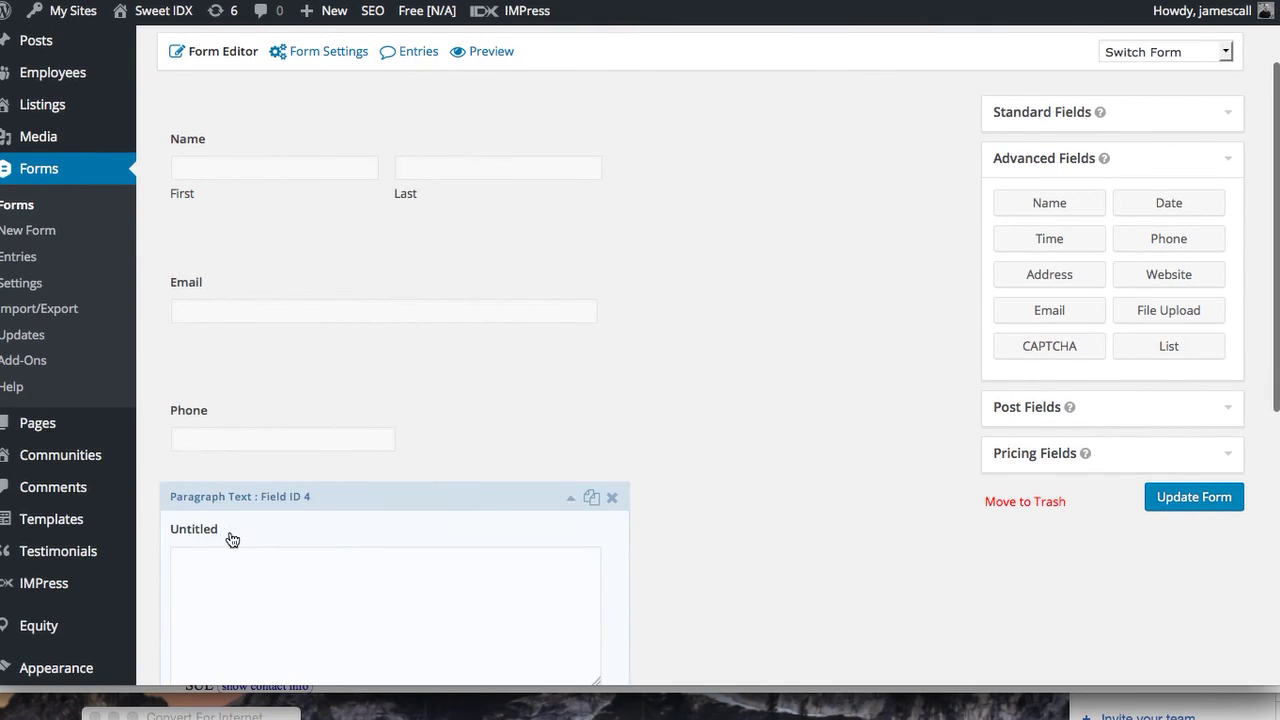
pyautogui.scroll(-3, 229, 537)
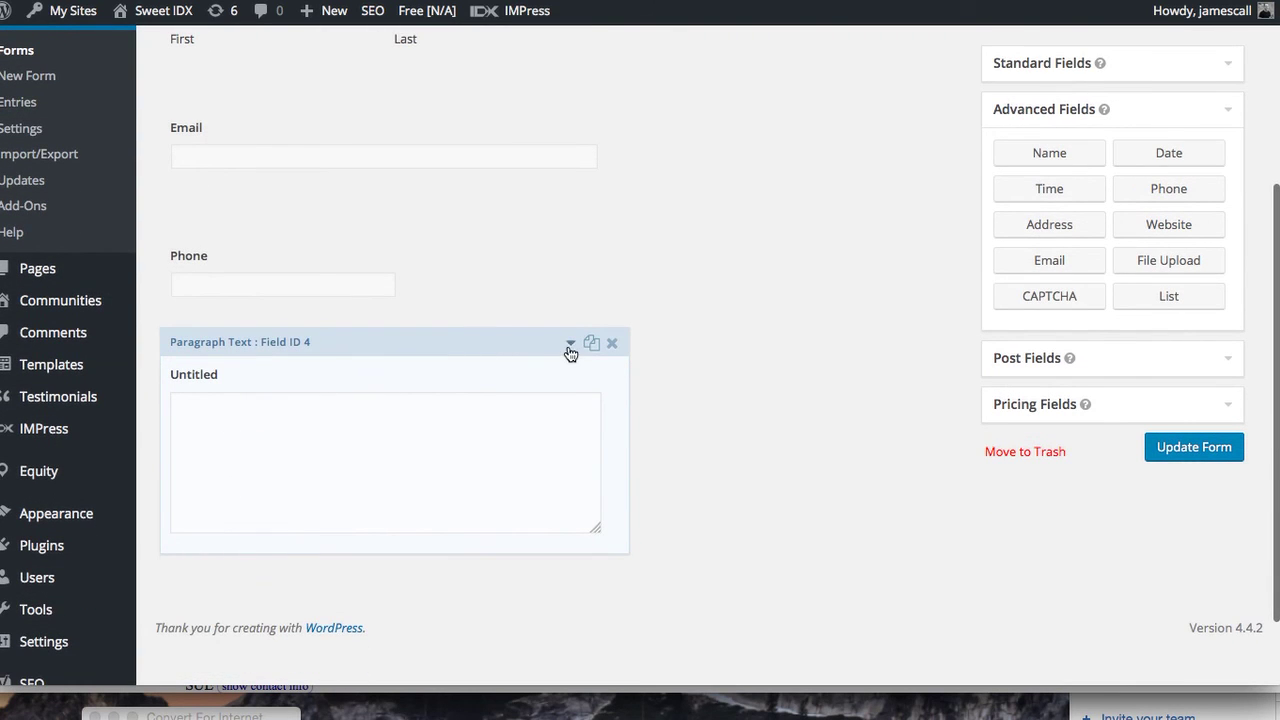
pyautogui.click(569, 346)
pyautogui.doubleClick(256, 635)
pyautogui.write('Comments')
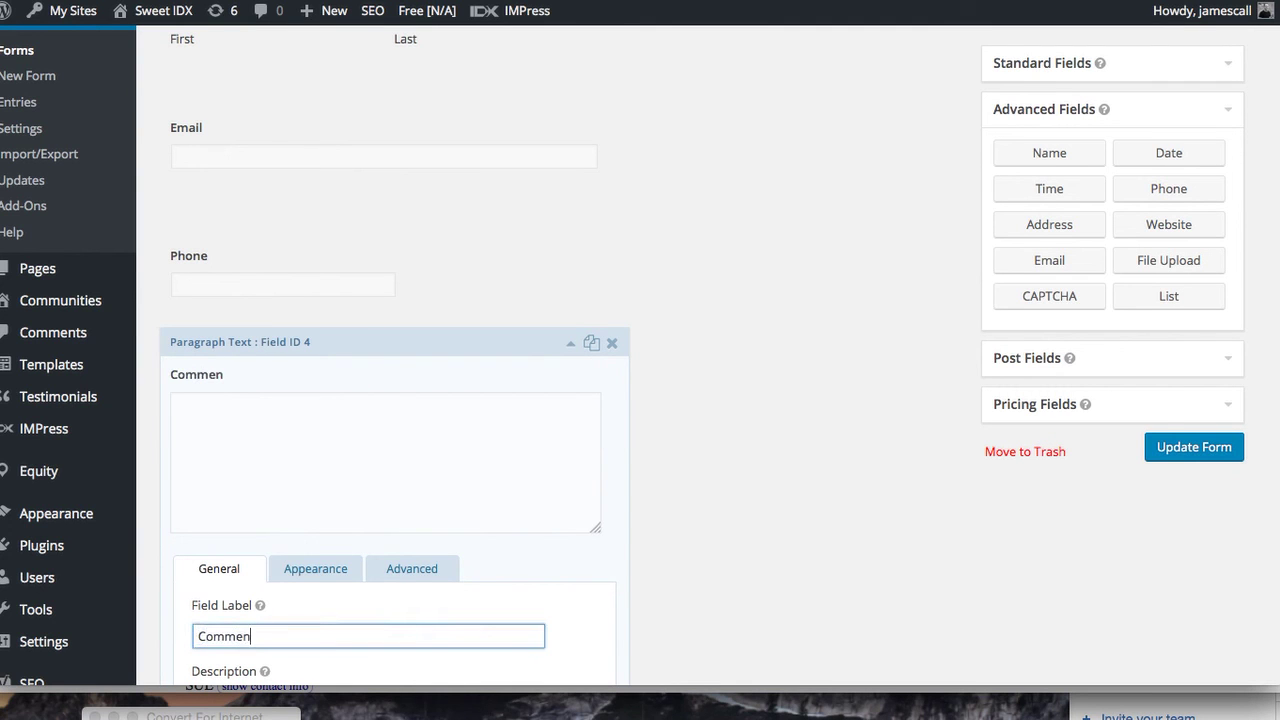
pyautogui.click(1201, 449)
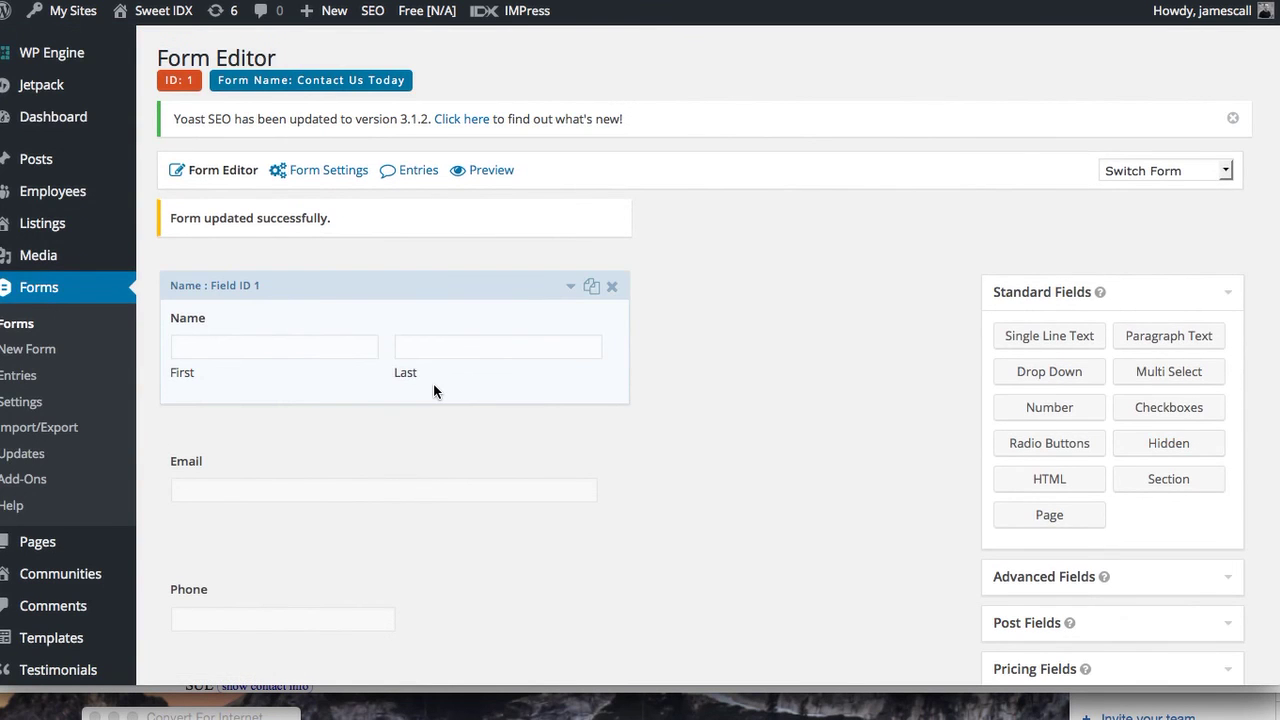
# Go to the All Pages list
pyautogui.moveTo(86, 197)
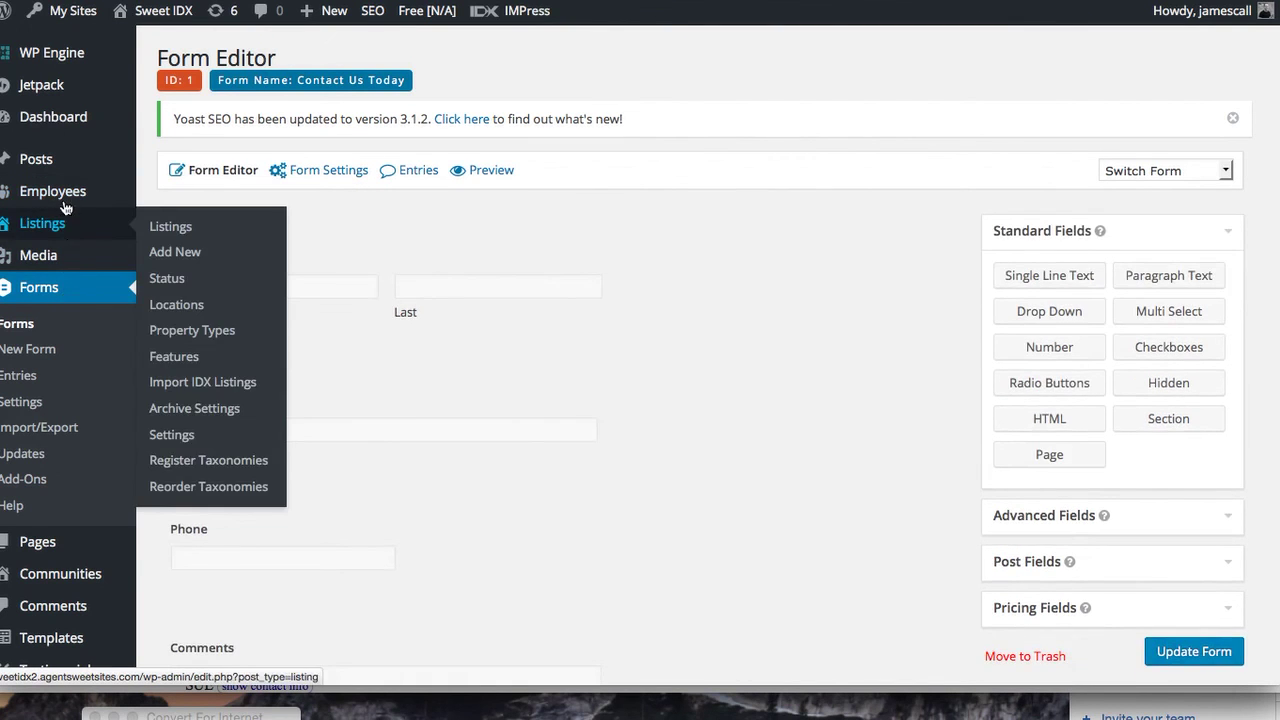
pyautogui.moveTo(70, 548)
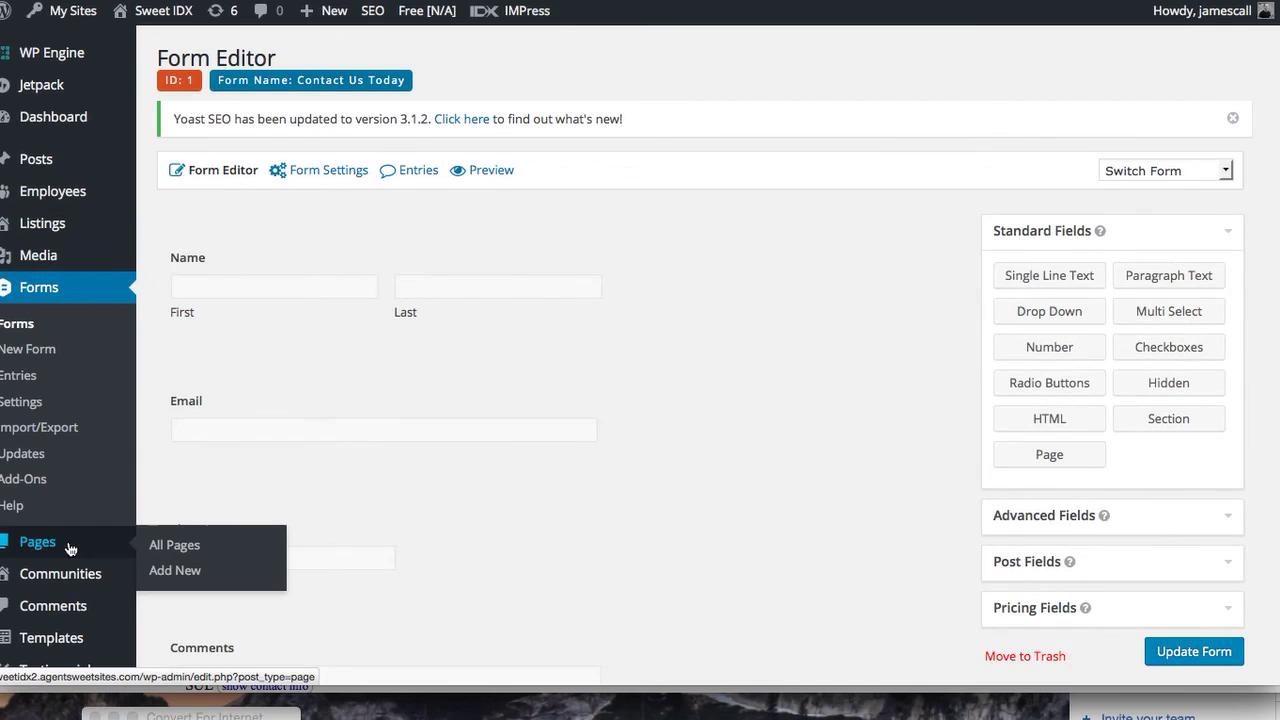
pyautogui.click(170, 545)
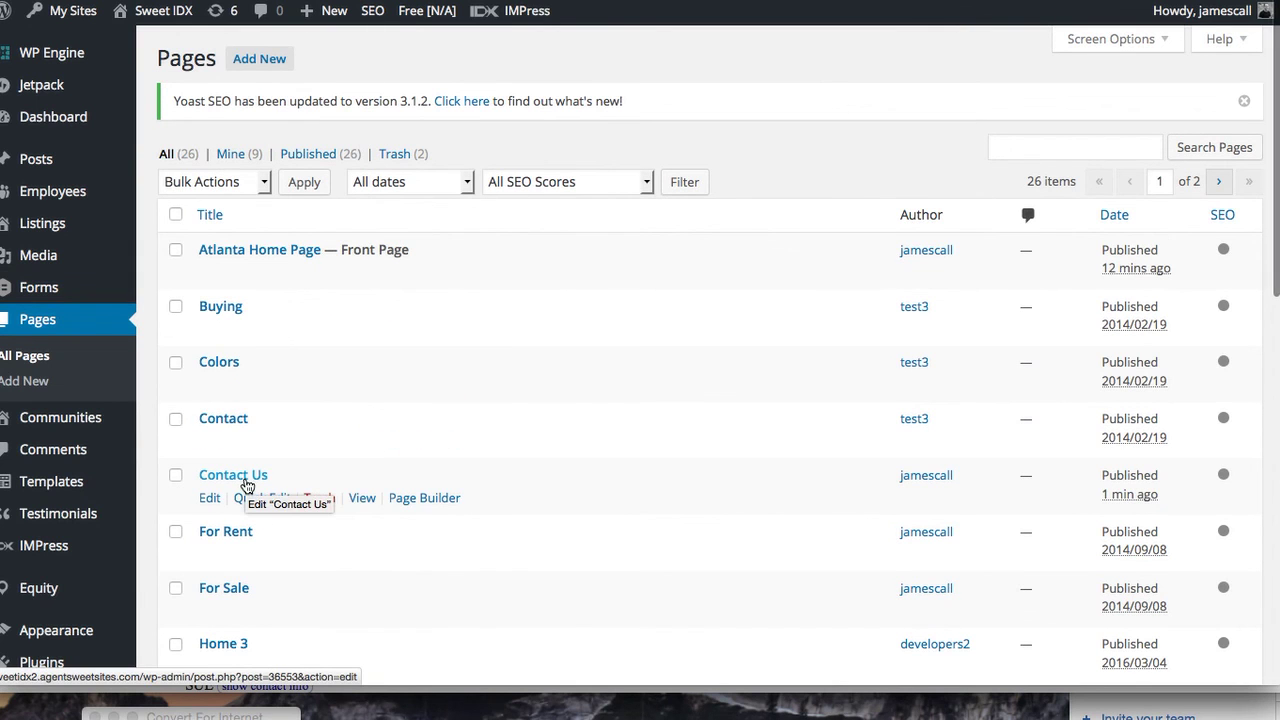
# Open the Contact Us page in Page Builder using the Blank layout template
pyautogui.click(418, 497)
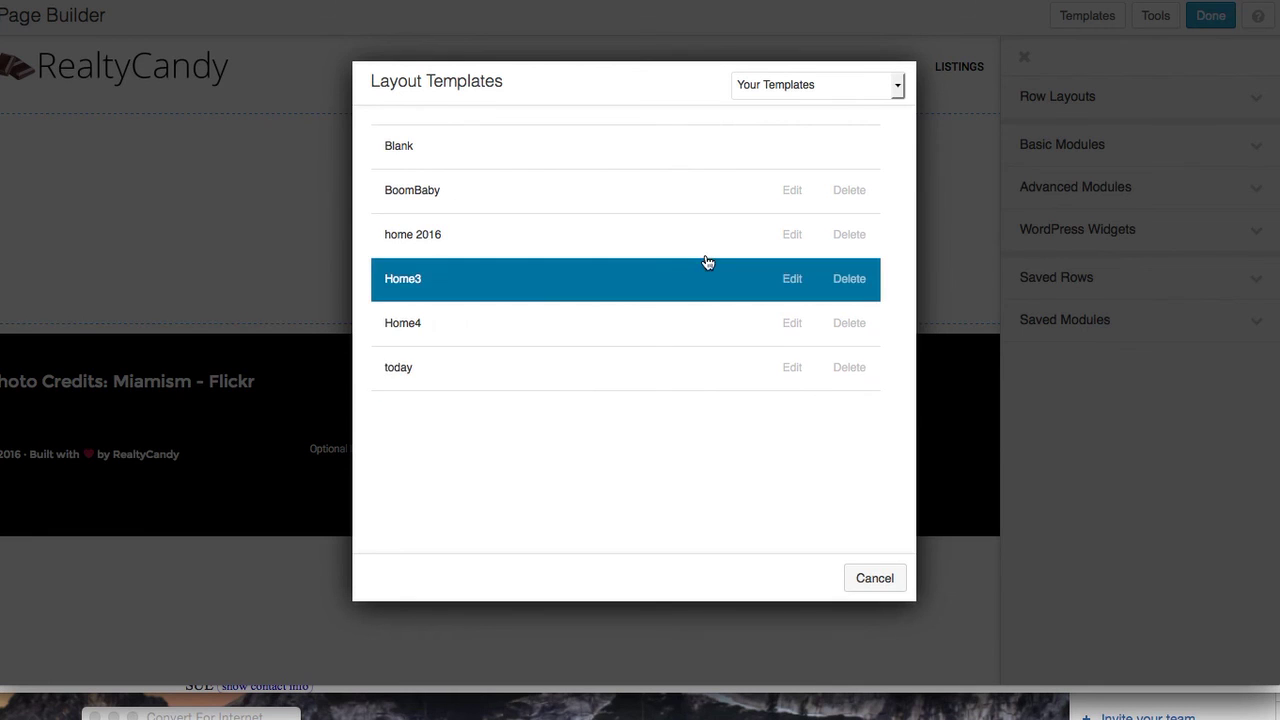
pyautogui.click(743, 137)
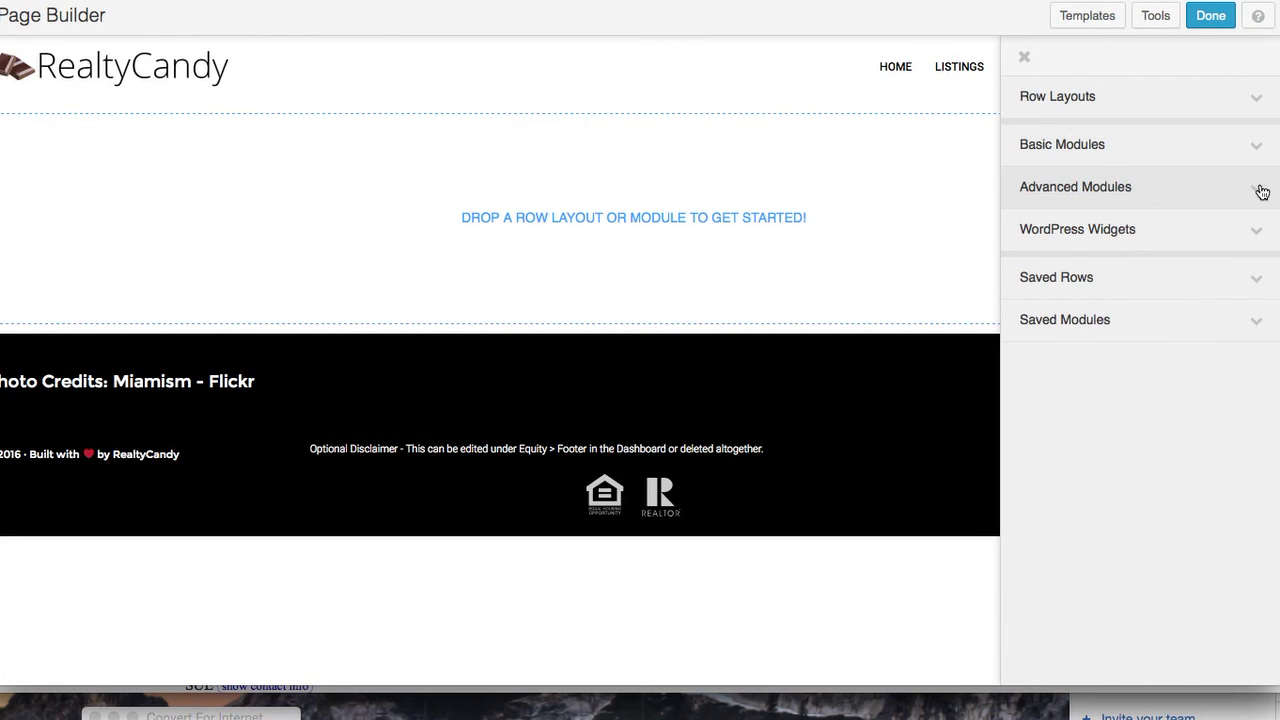
pyautogui.click(1258, 231)
# Add a Form widget showing the Contact Us Today form with its title displayed
pyautogui.scroll(-6, 1209, 408)
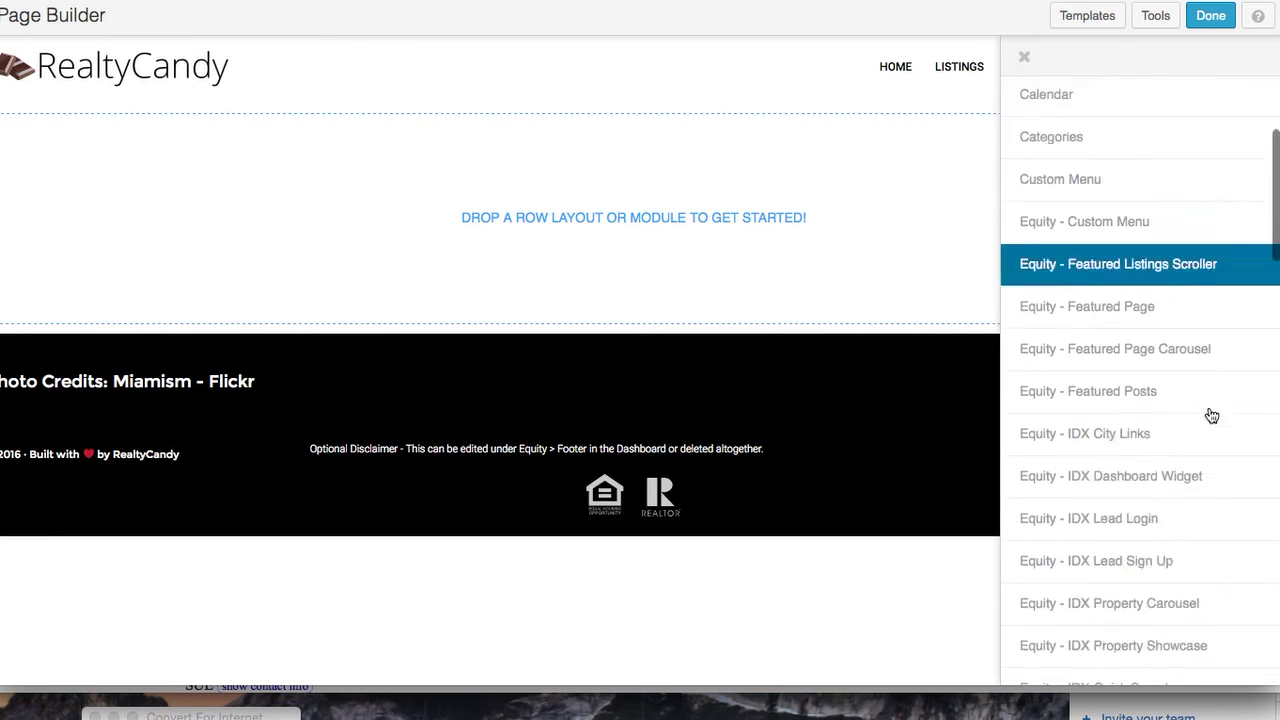
pyautogui.moveTo(1172, 475); pyautogui.dragTo(517, 212)
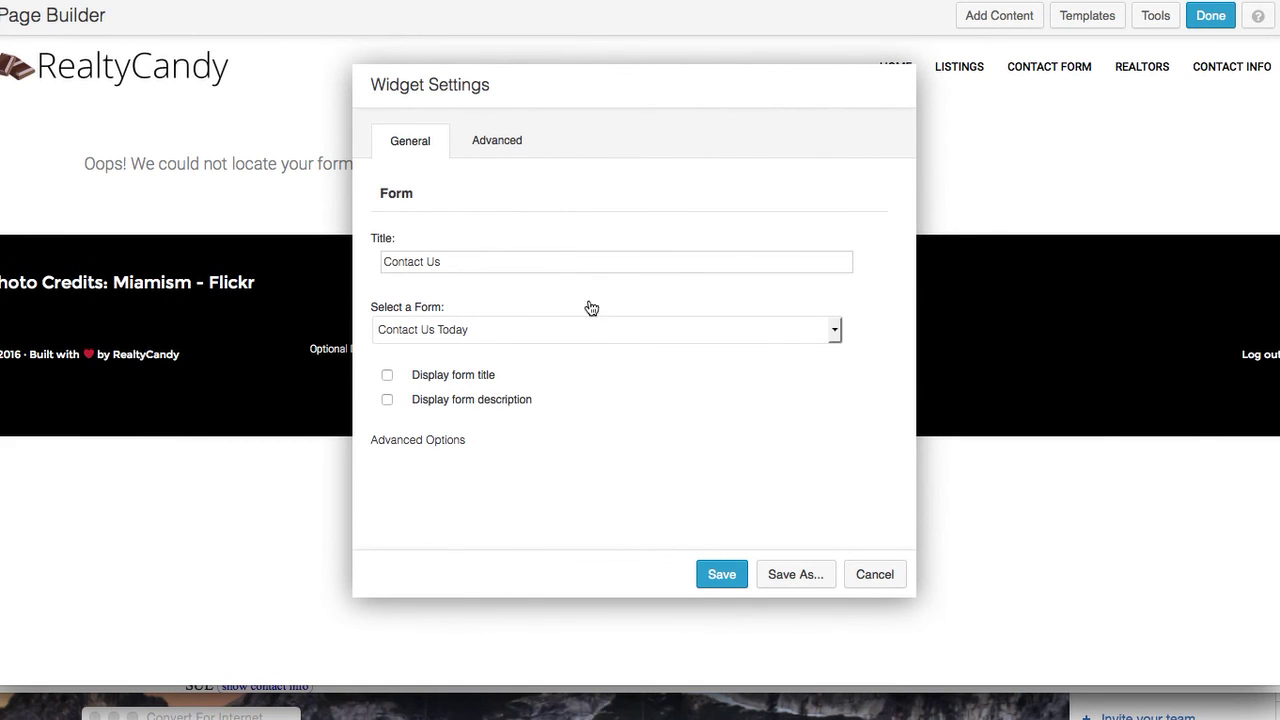
pyautogui.click(590, 322)
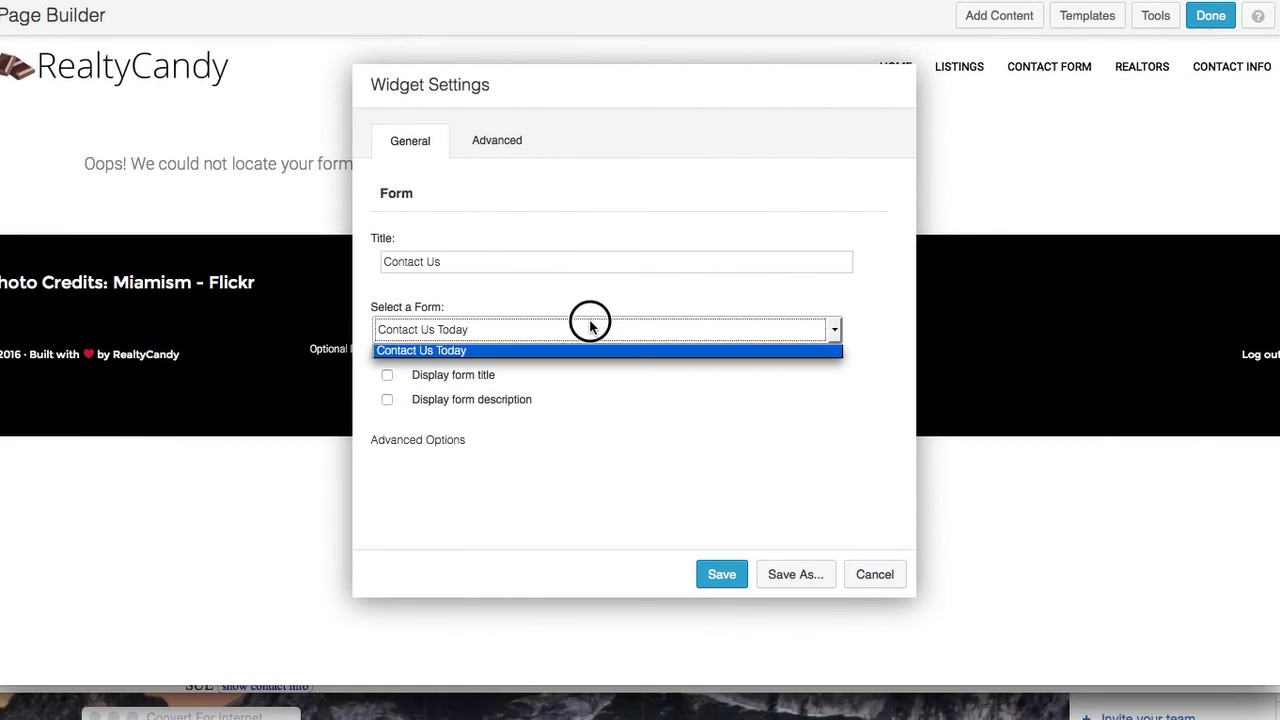
pyautogui.click(667, 378)
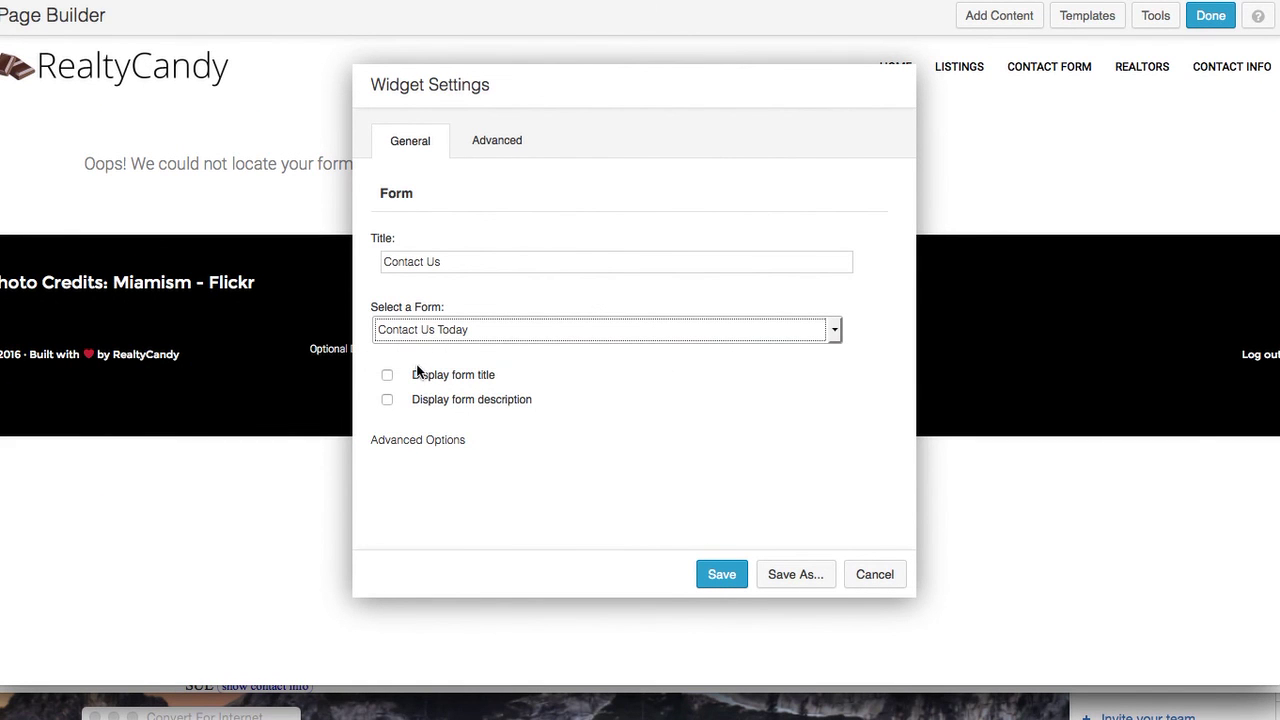
pyautogui.click(388, 376)
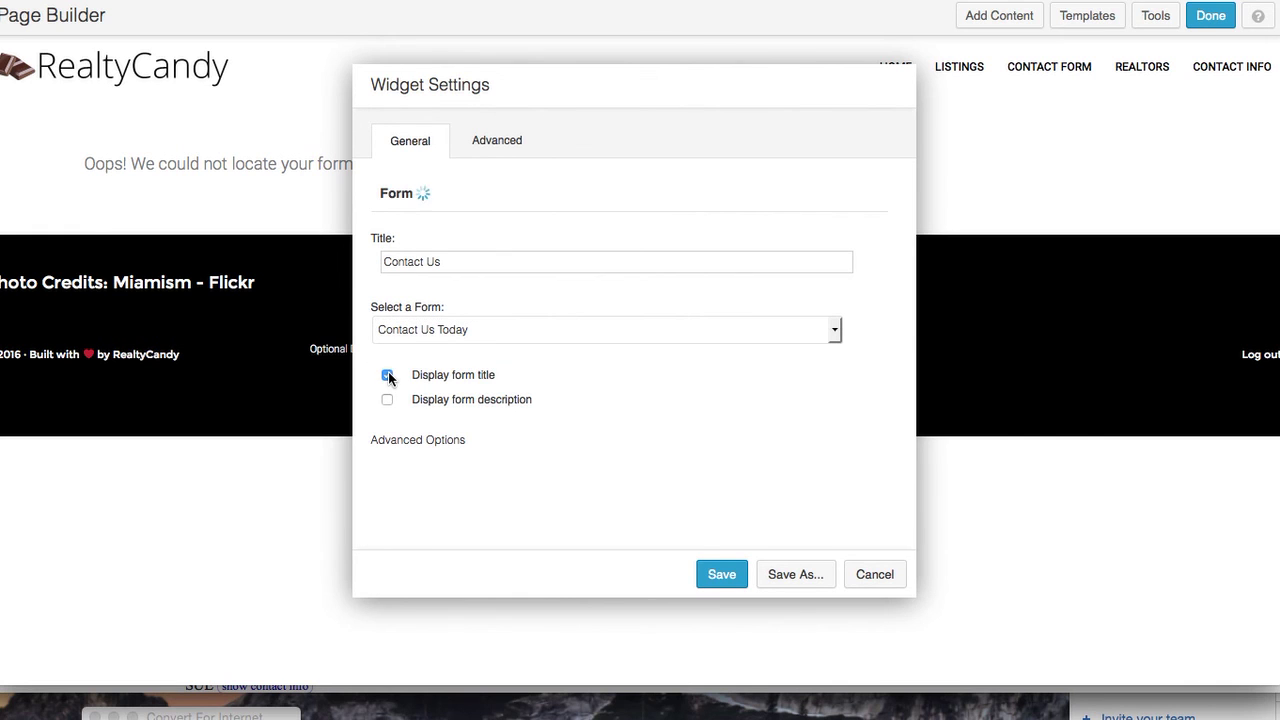
pyautogui.click(727, 572)
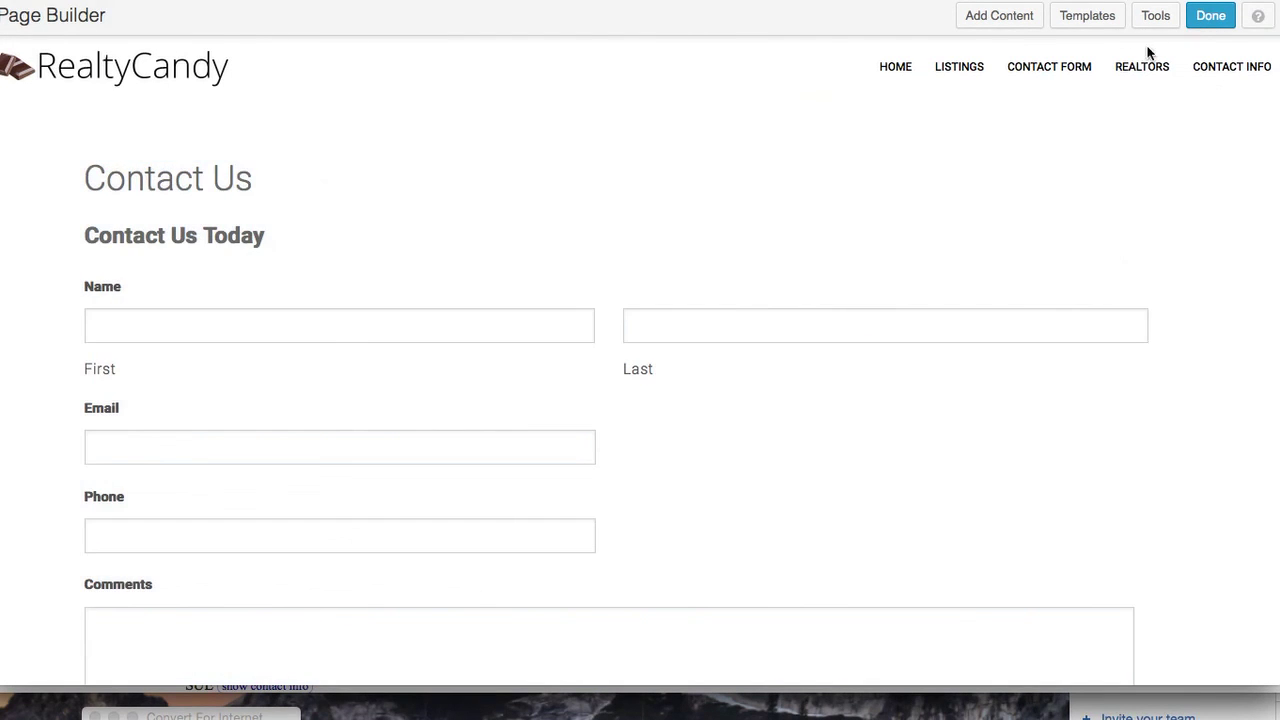
# Add a Text Editor module reading 'We love helping folks out. Let us help you today.'
pyautogui.click(1003, 18)
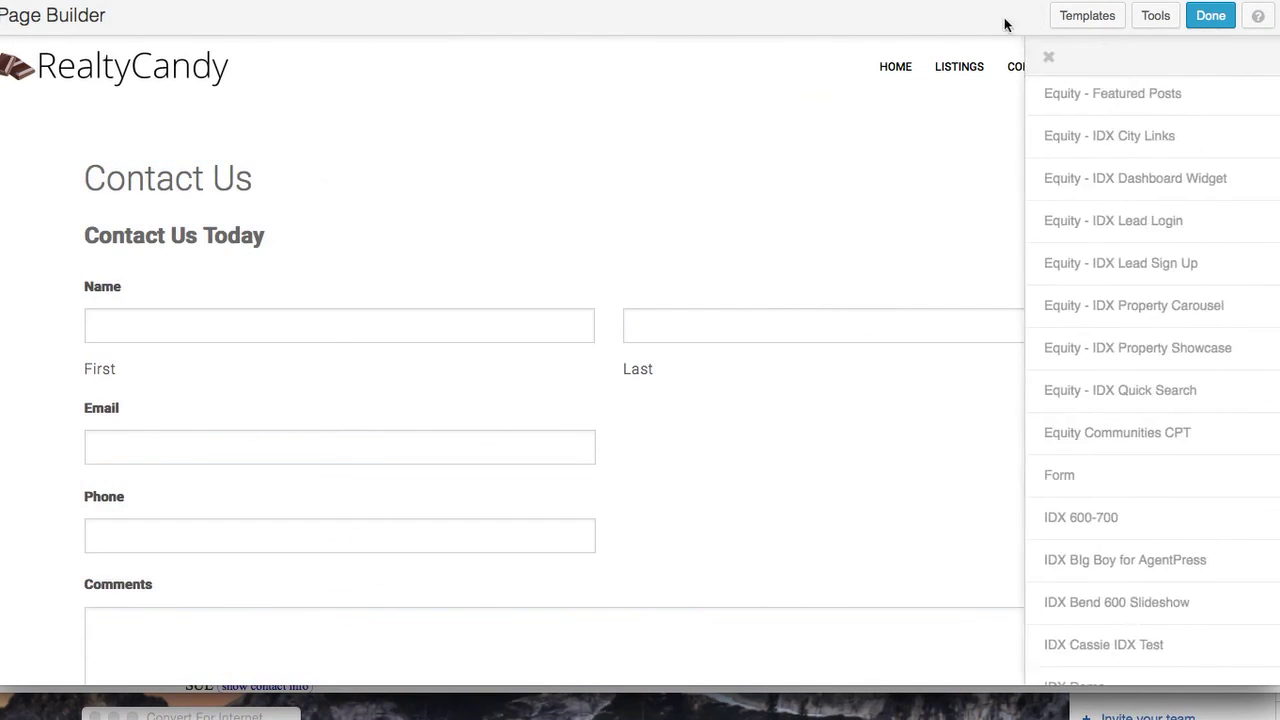
pyautogui.scroll(6, 1135, 192)
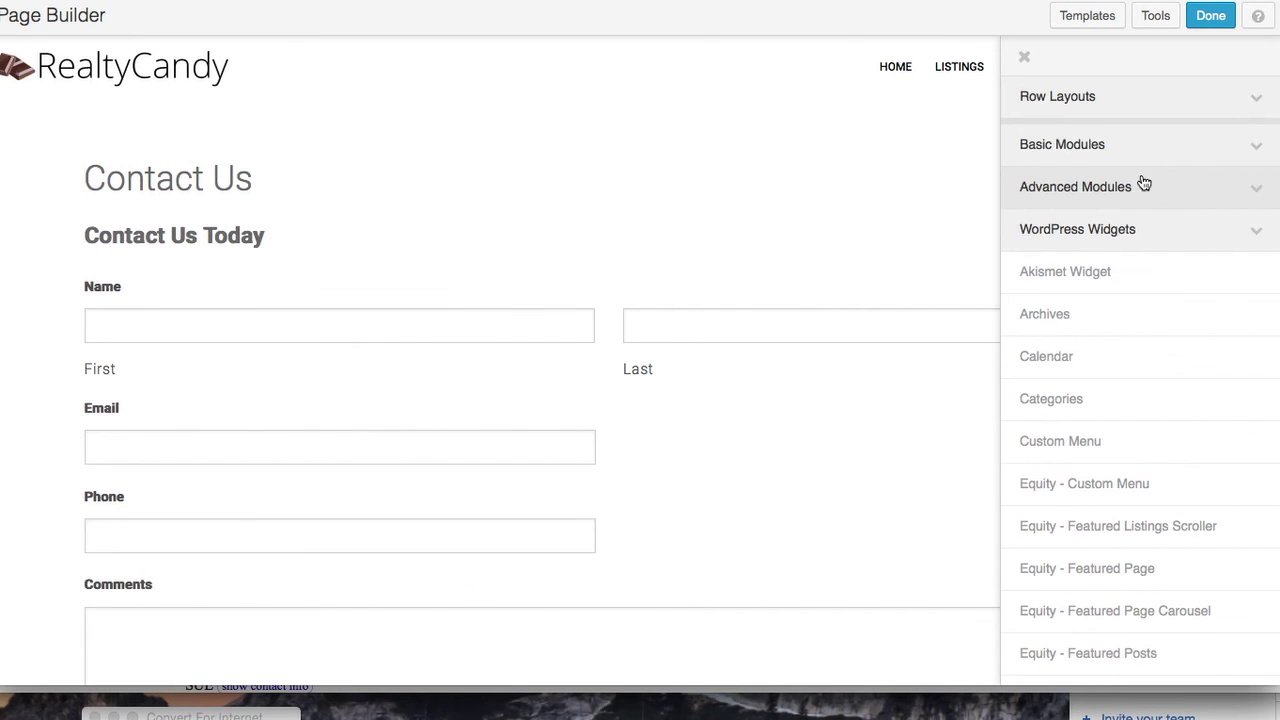
pyautogui.click(1256, 146)
pyautogui.moveTo(1143, 442); pyautogui.dragTo(363, 177)
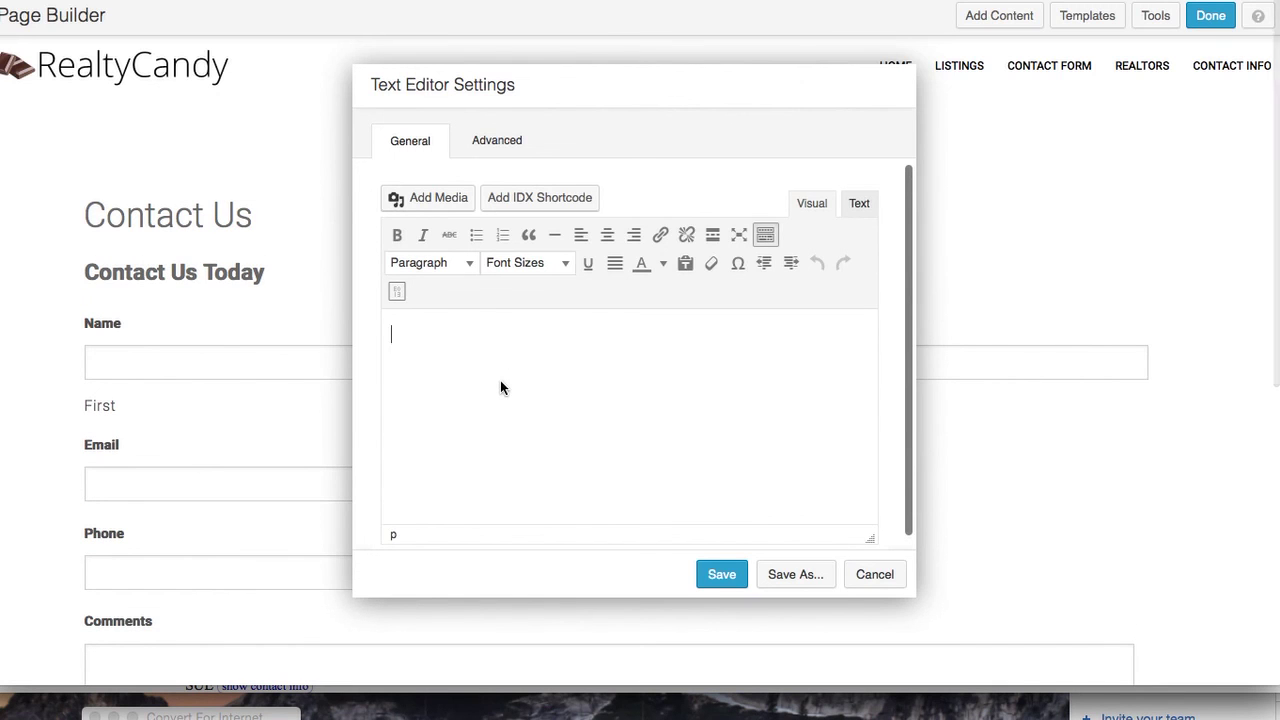
pyautogui.write('We l')
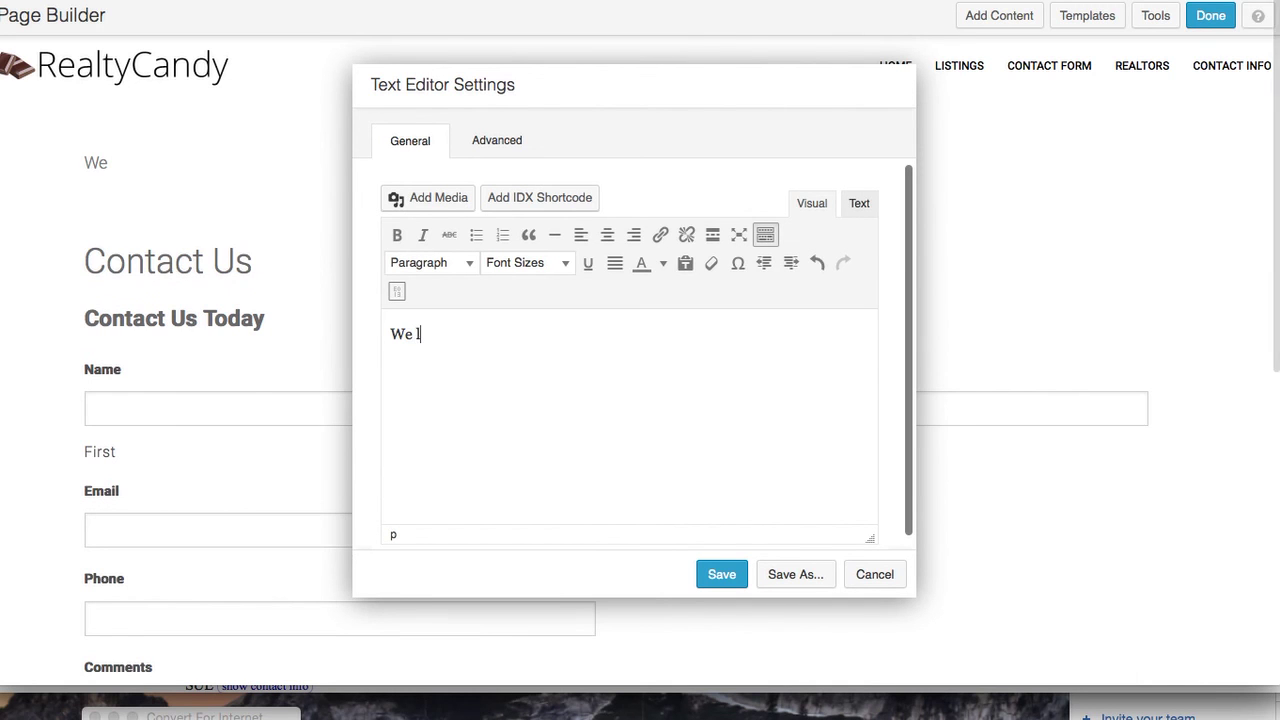
pyautogui.write('ove helping ')
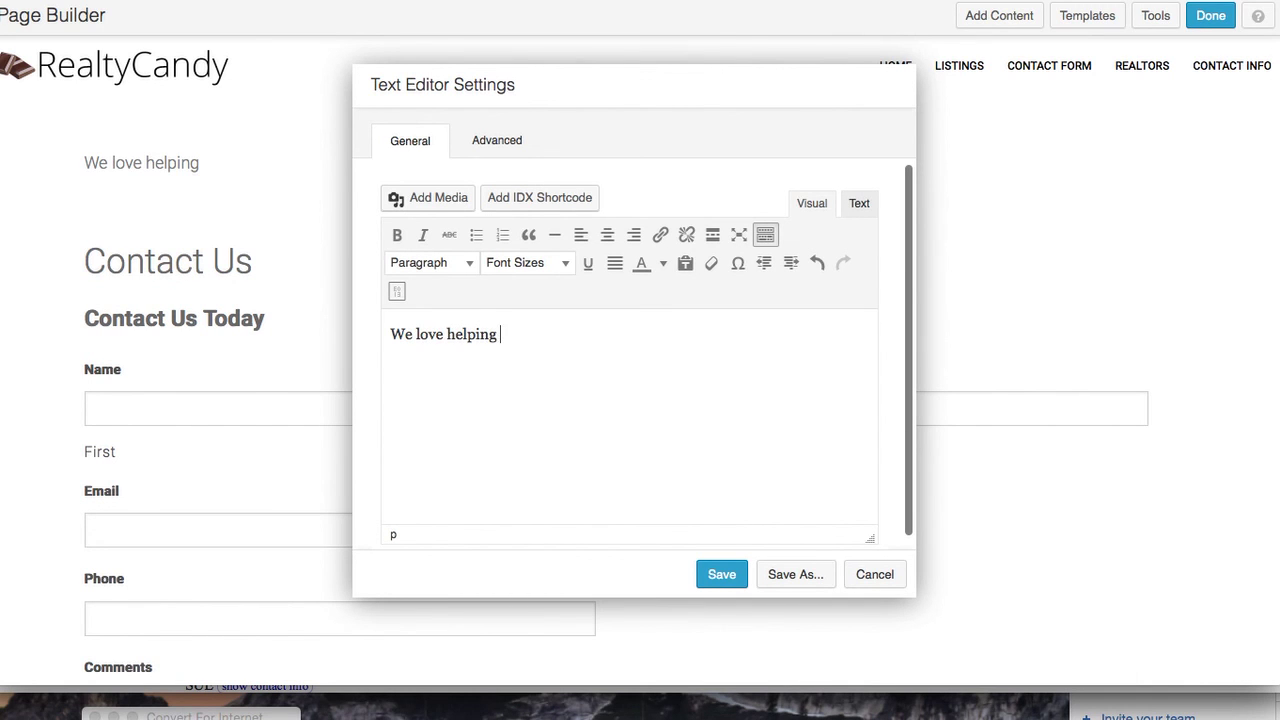
pyautogui.write('folks out')
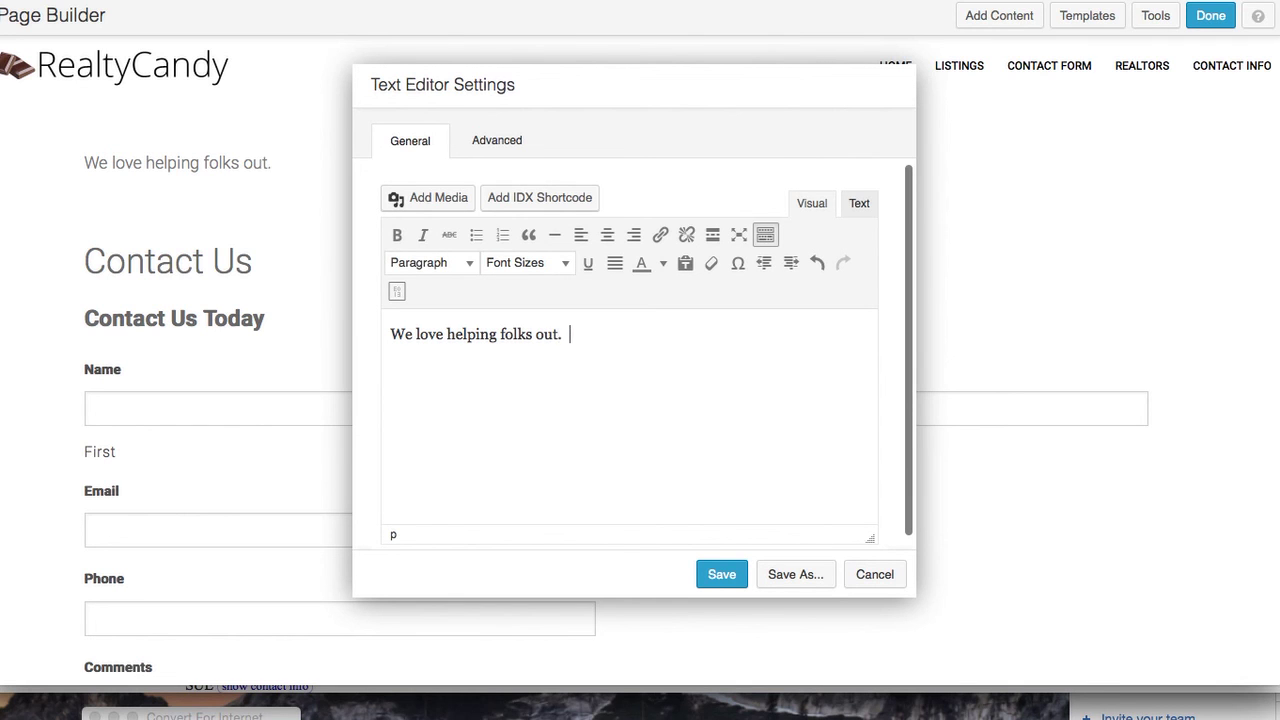
pyautogui.write('.  Let us help you today.')
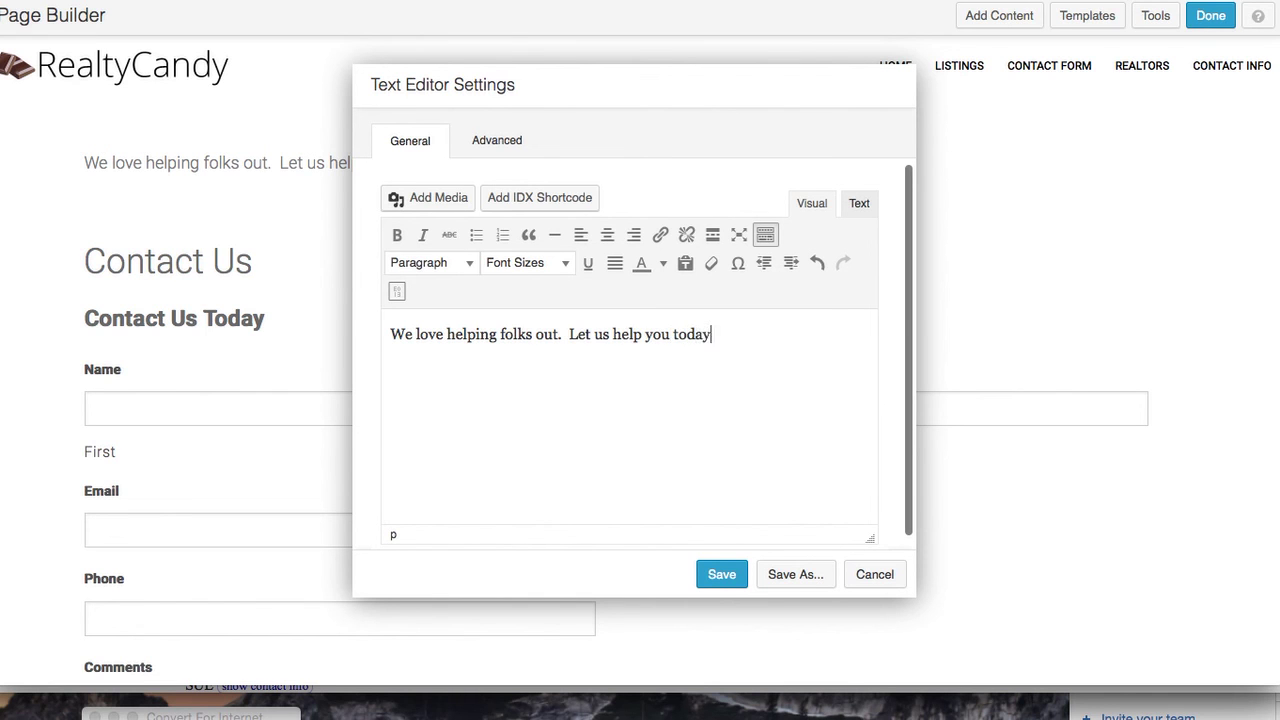
pyautogui.click(724, 580)
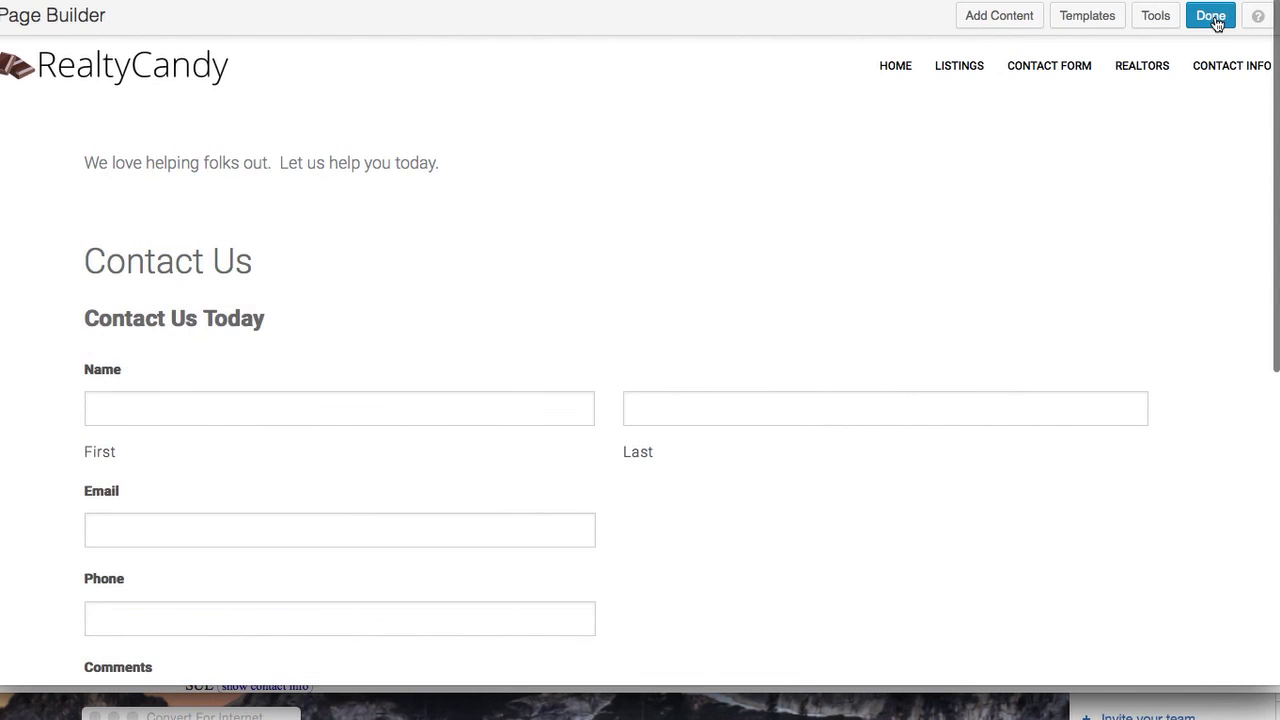
pyautogui.click(1212, 18)
# Publish the Contact Us page changes
pyautogui.click(700, 300)
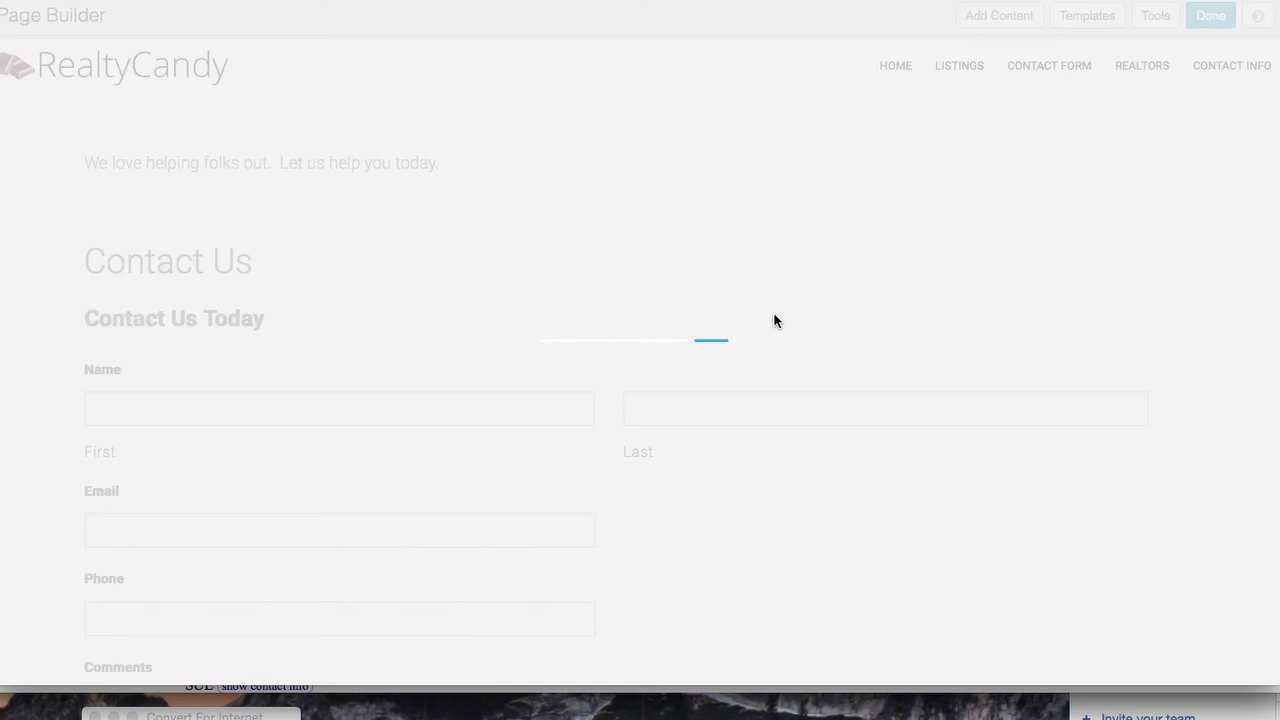
pyautogui.scroll(-5, 740, 451)
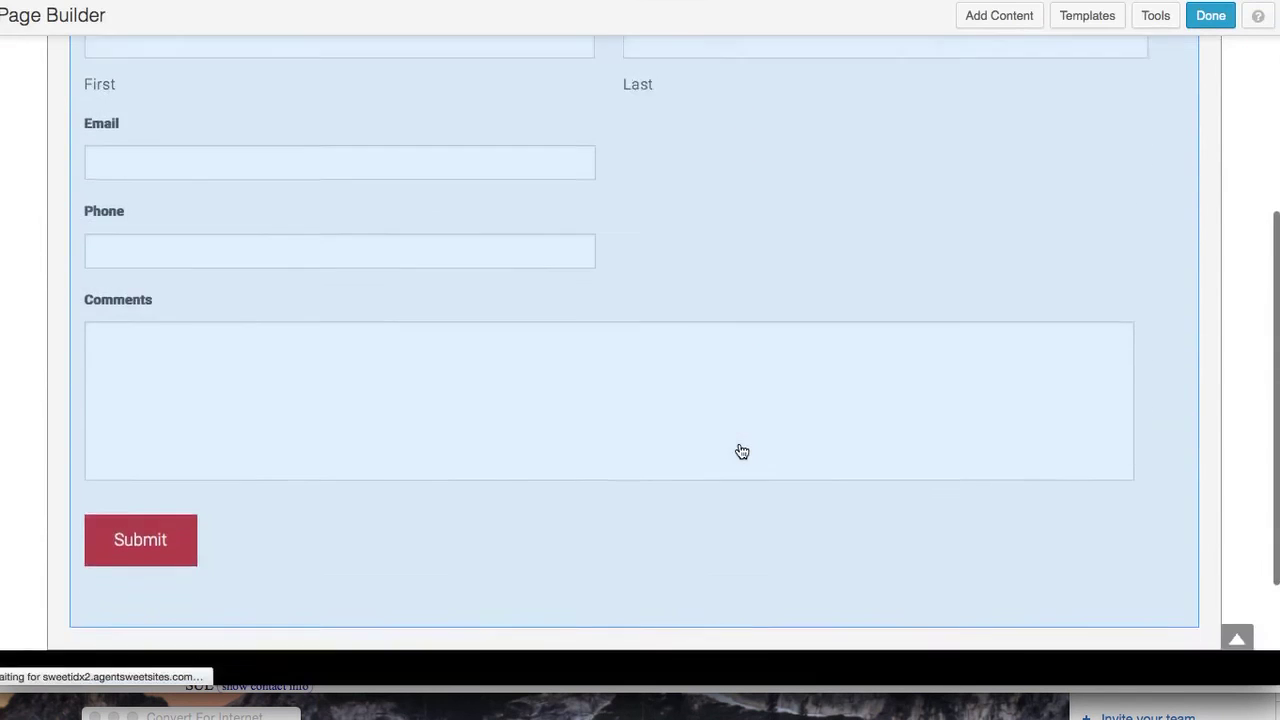
pyautogui.scroll(2, 522, 272)
pyautogui.scroll(3, 522, 272)
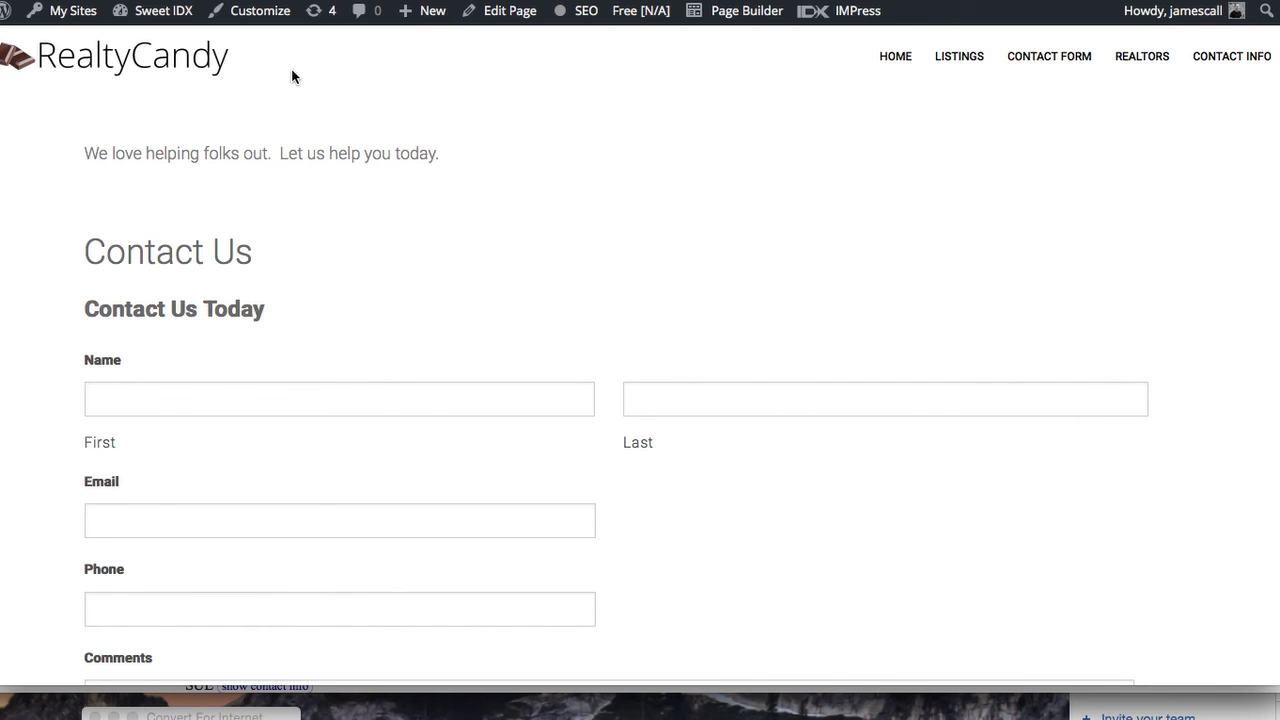
# Open the Atlanta Home Page in Page Builder
pyautogui.moveTo(889, 54)
pyautogui.click(922, 354)
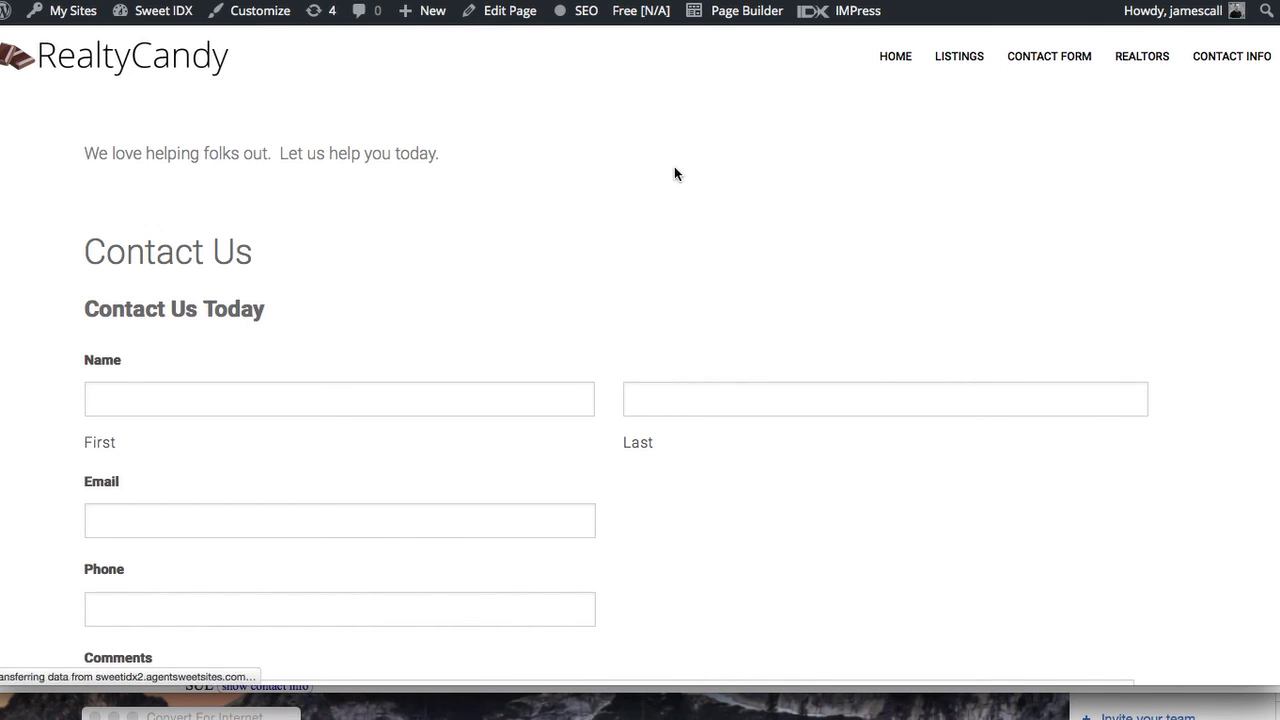
pyautogui.scroll(-2, 700, 250)
pyautogui.scroll(-7, 721, 312)
pyautogui.scroll(-3, 722, 310)
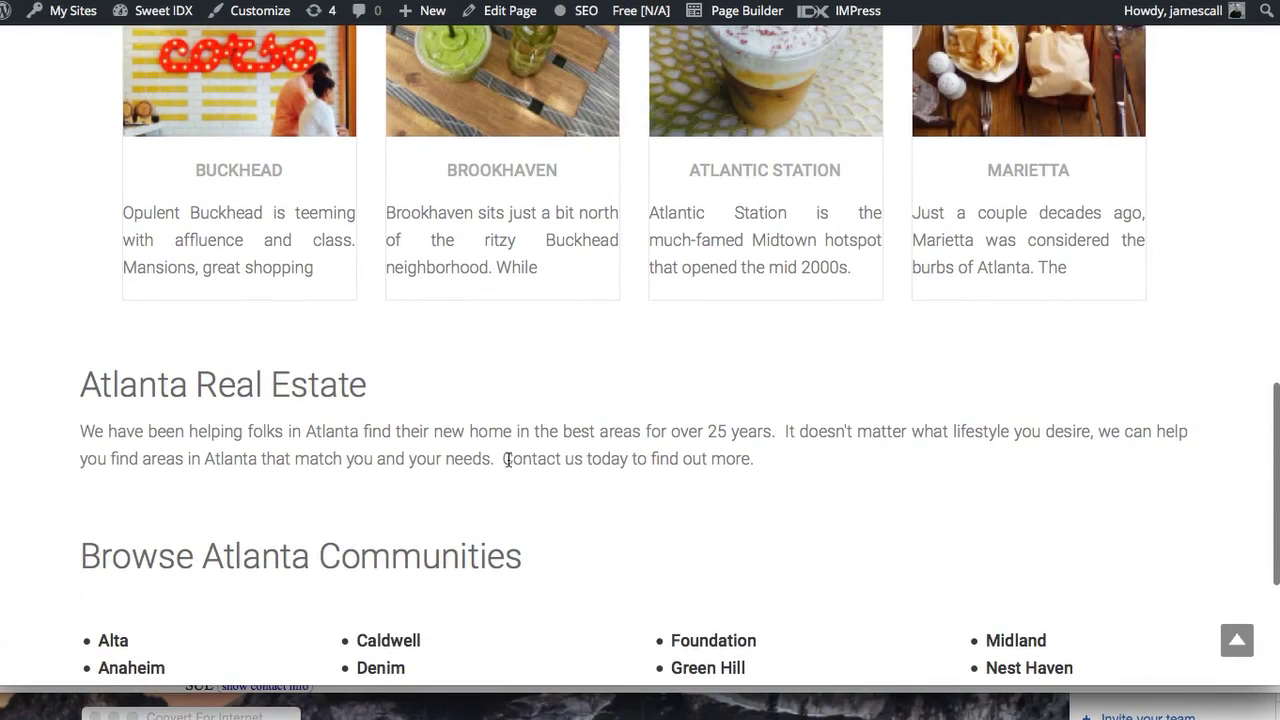
pyautogui.scroll(15, 697, 241)
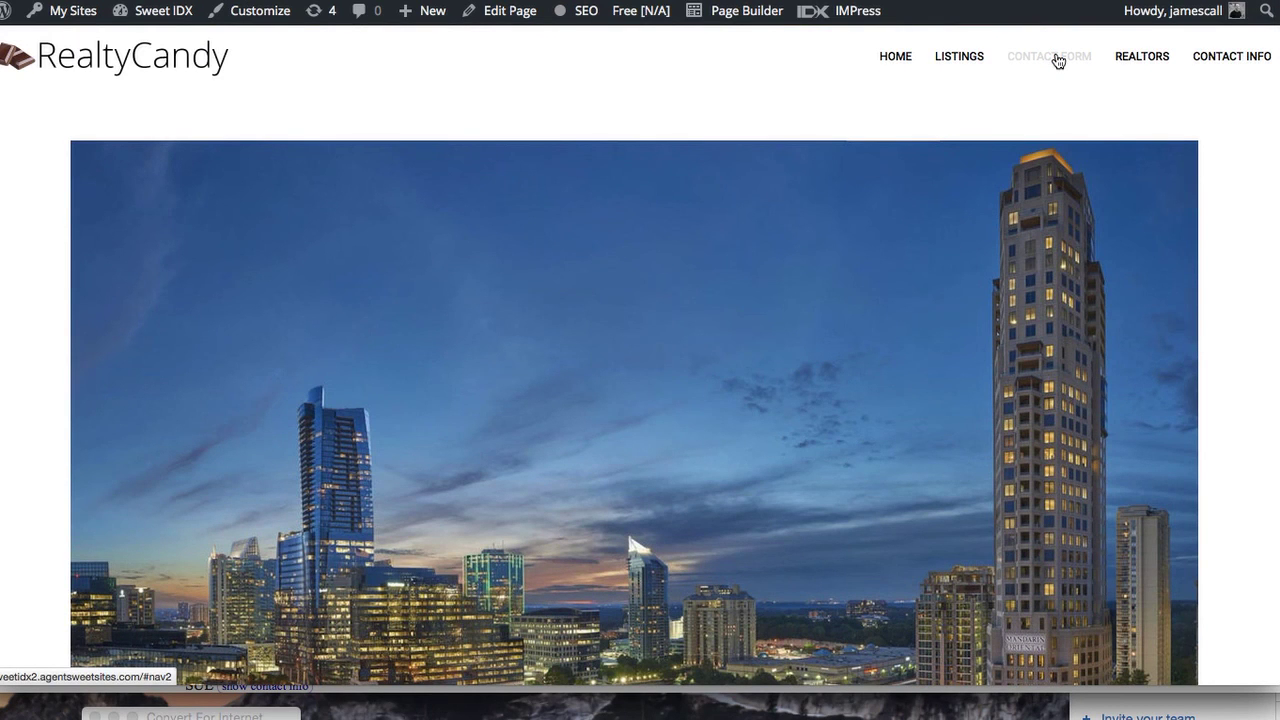
pyautogui.scroll(-15, 1016, 107)
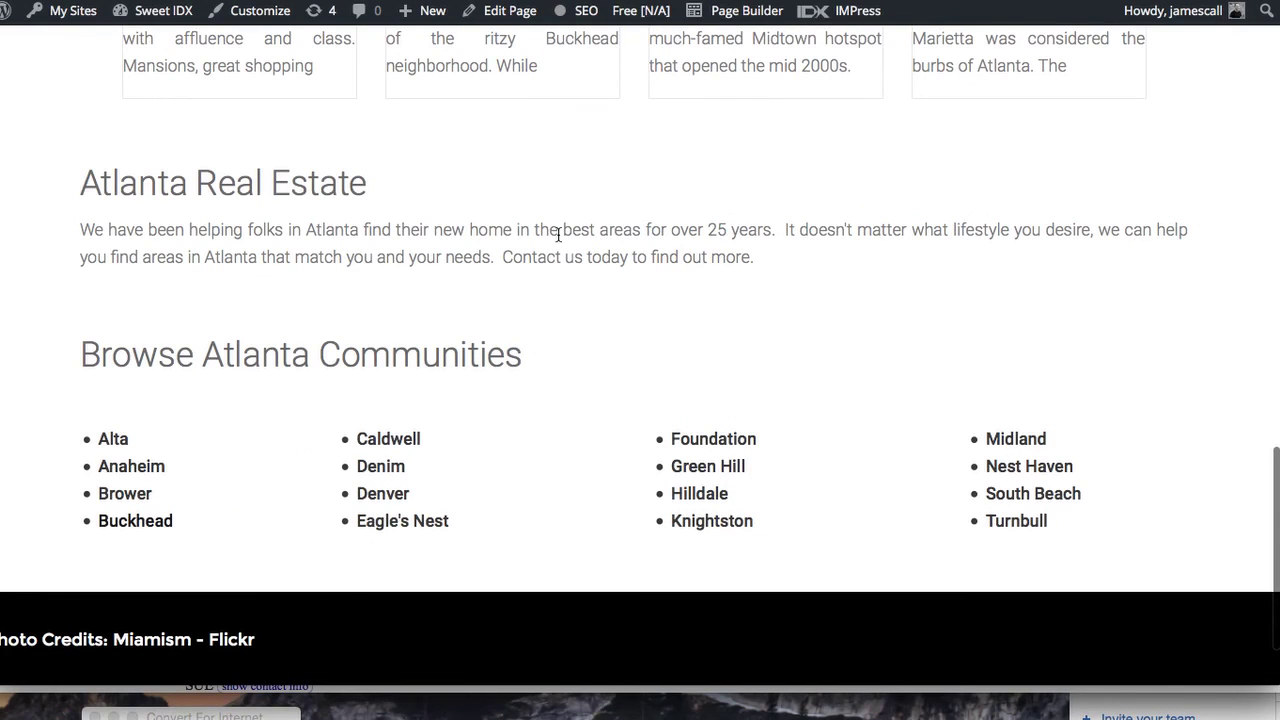
pyautogui.click(738, 10)
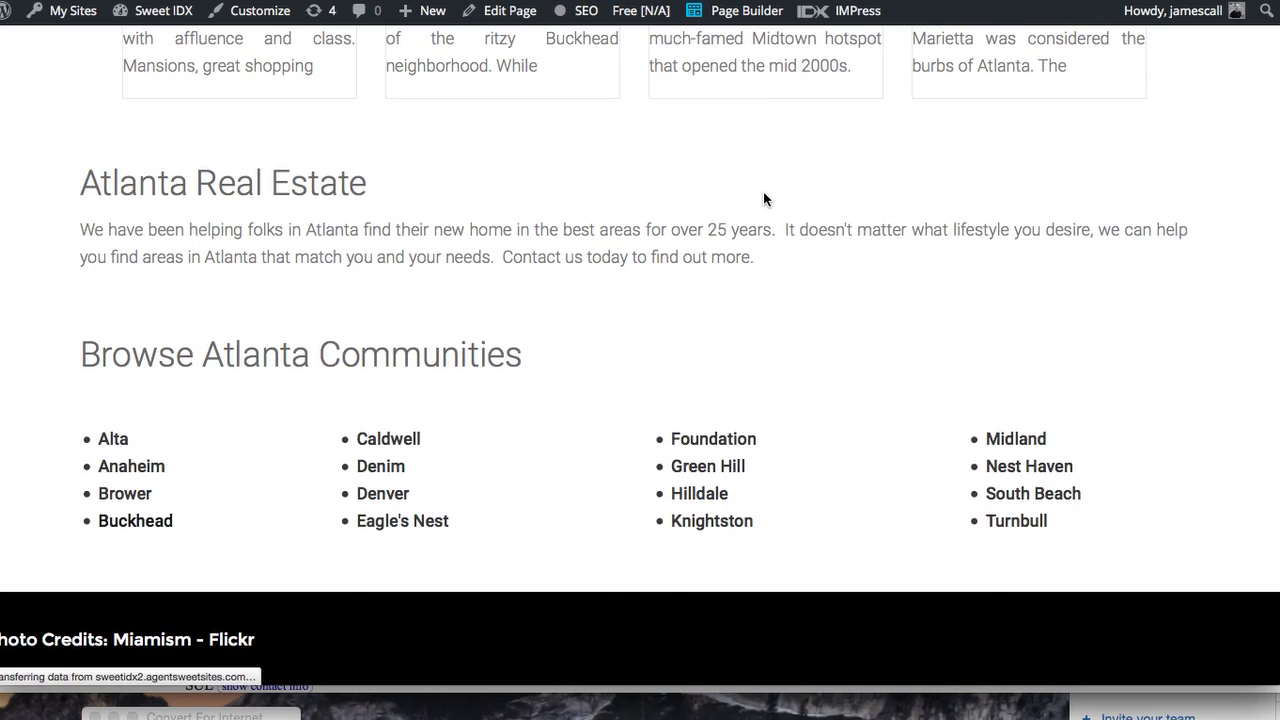
pyautogui.scroll(-5, 801, 357)
pyautogui.scroll(-6, 801, 357)
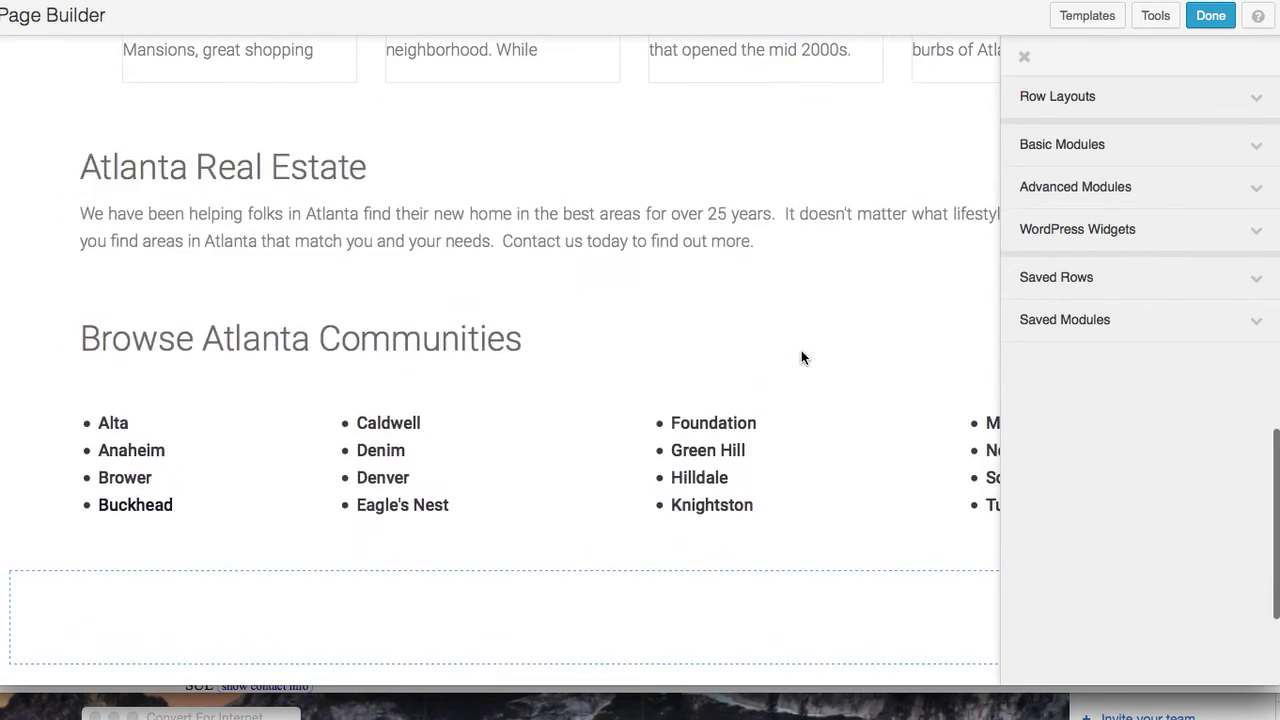
# Link 'Contact us' in the Atlanta Real Estate paragraph to the Contact Us page and save
pyautogui.click(549, 243)
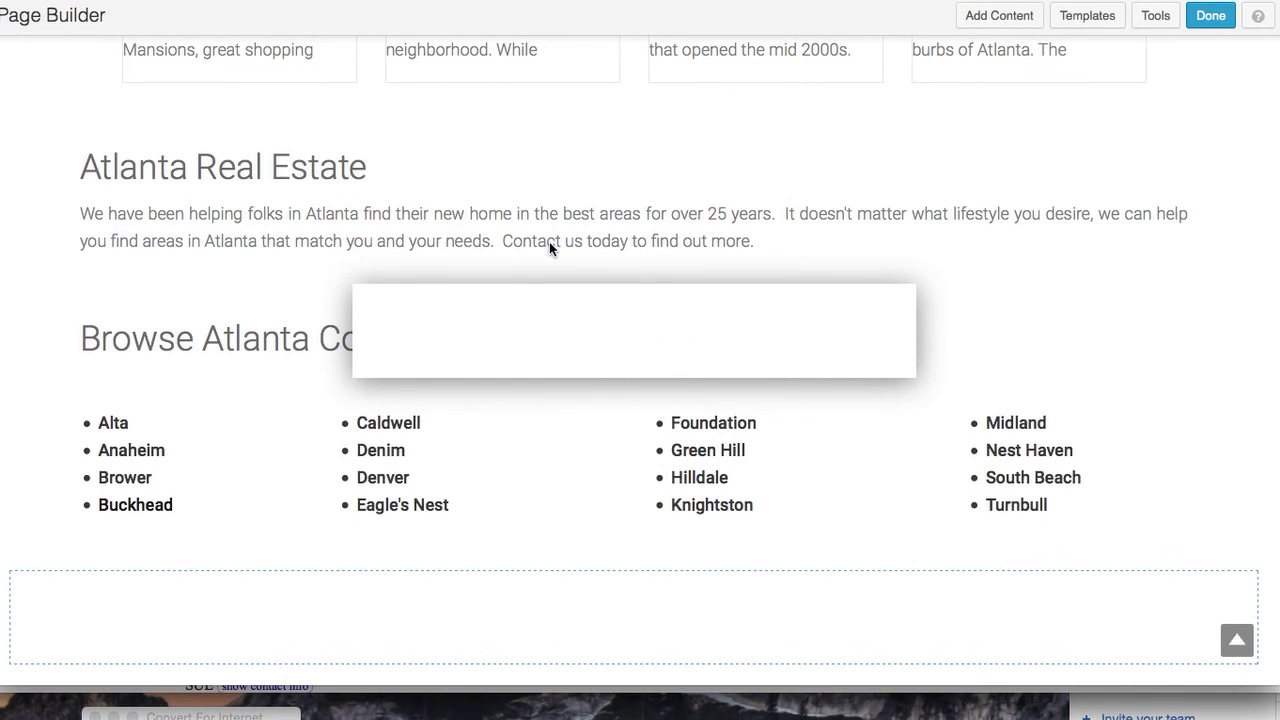
pyautogui.scroll(-1, 606, 390)
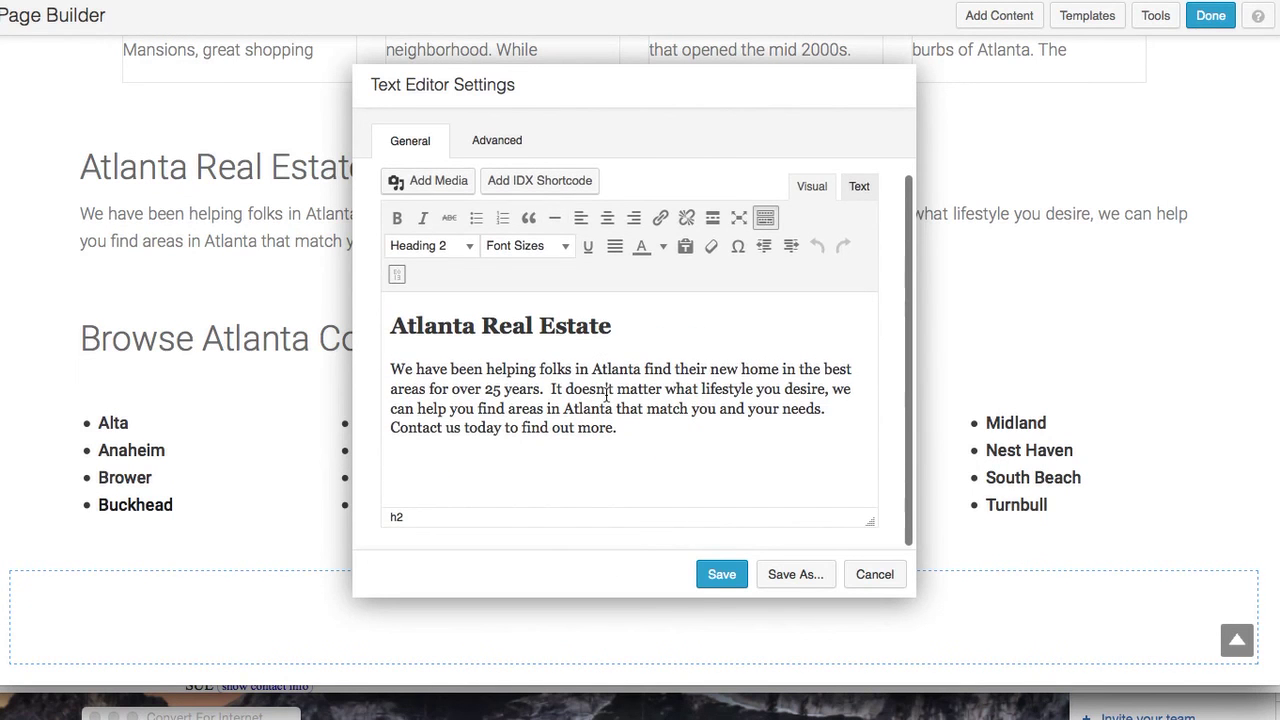
pyautogui.moveTo(391, 427); pyautogui.dragTo(461, 427)
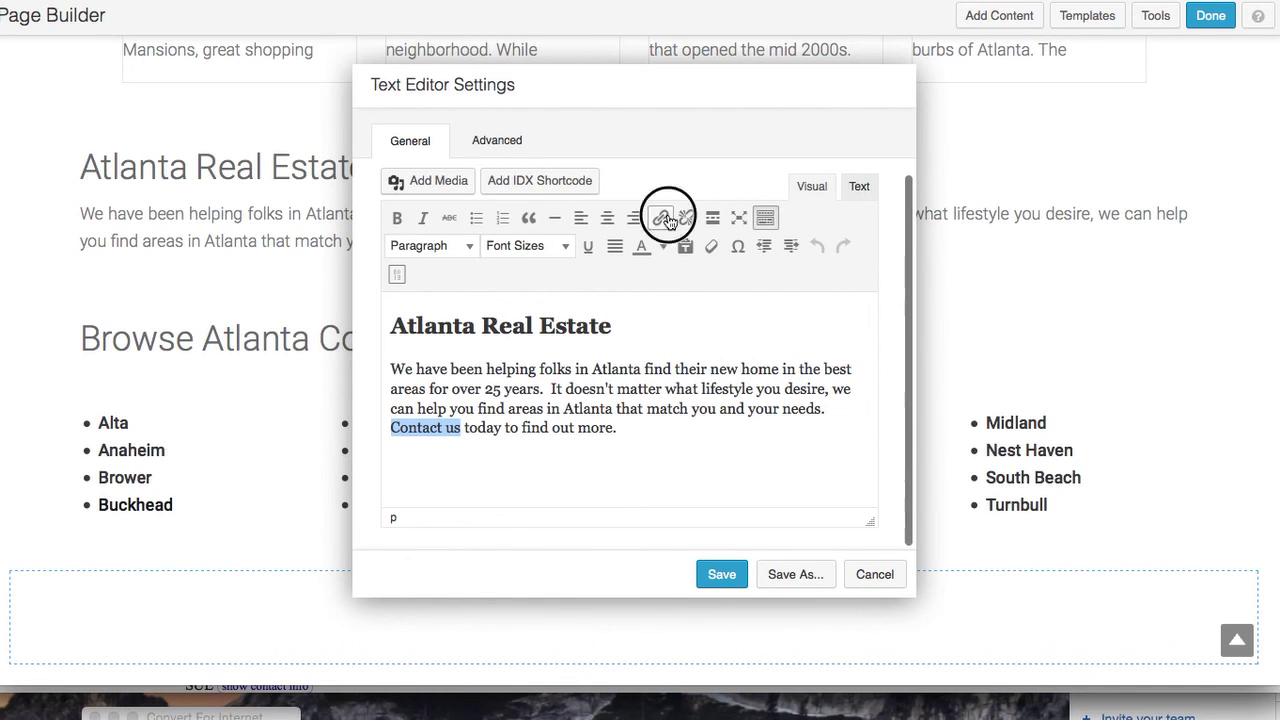
pyautogui.click(664, 217)
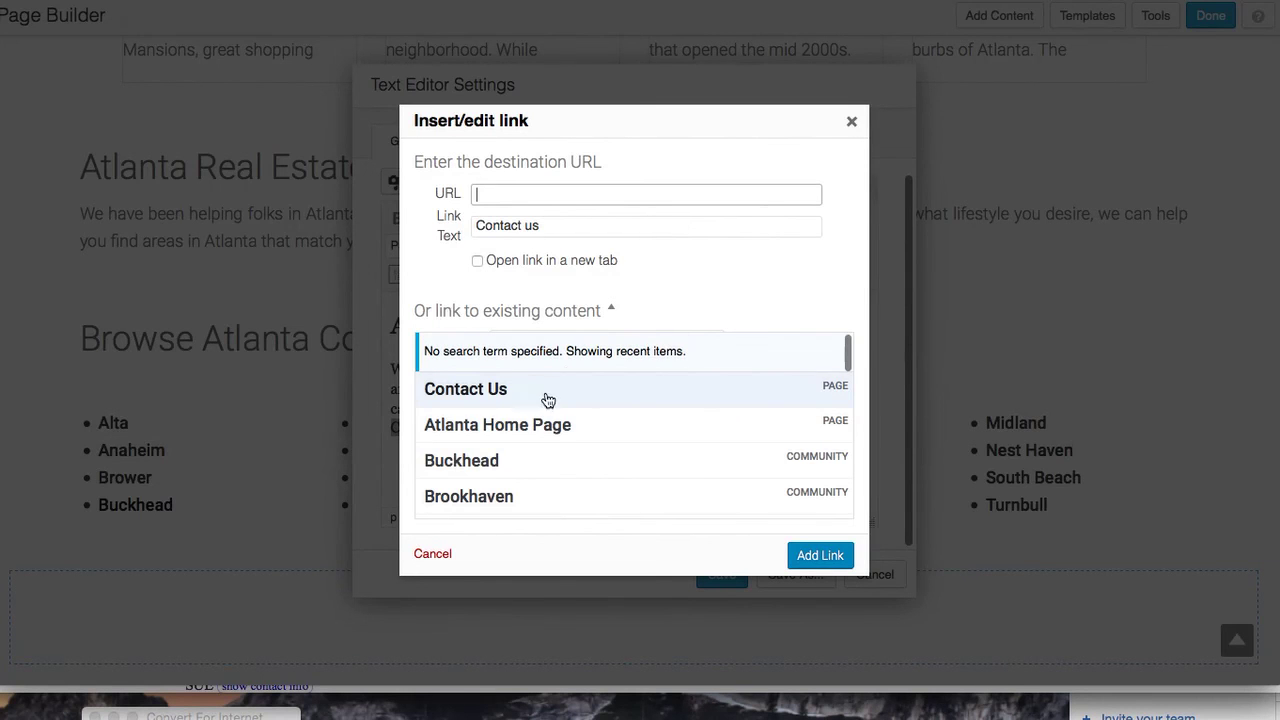
pyautogui.click(541, 393)
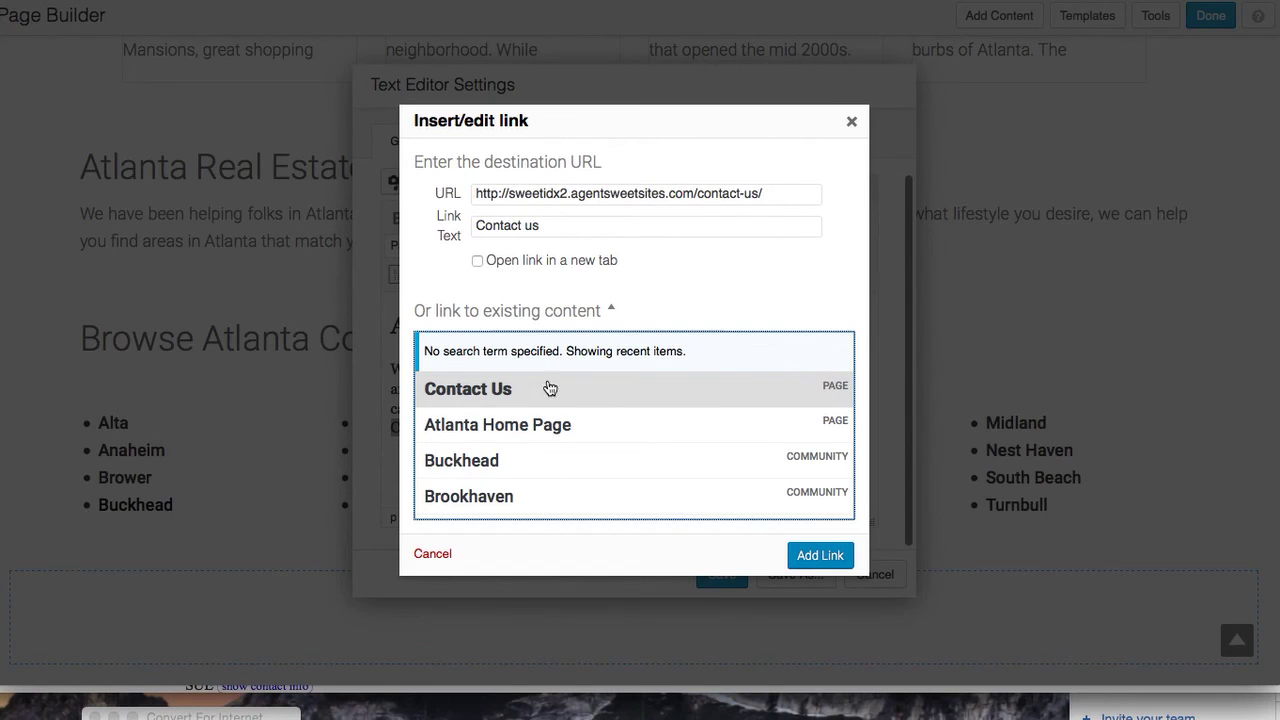
pyautogui.click(820, 555)
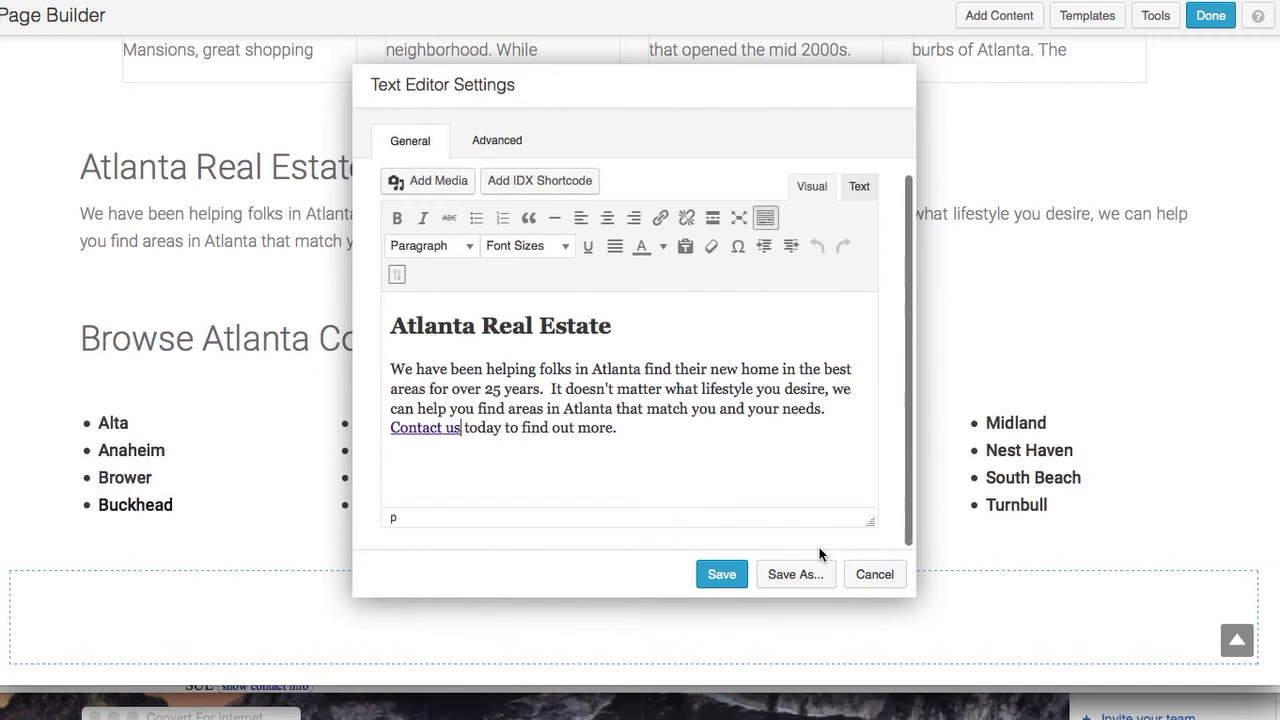
pyautogui.click(728, 574)
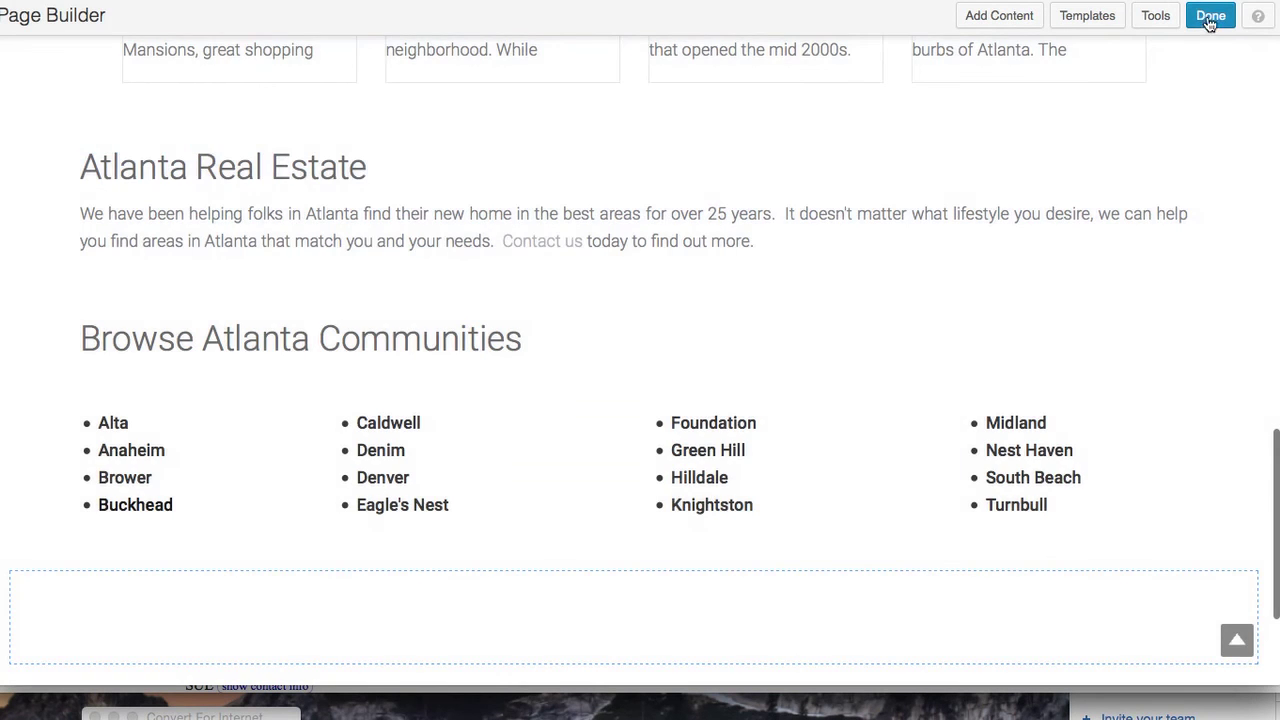
pyautogui.click(1211, 15)
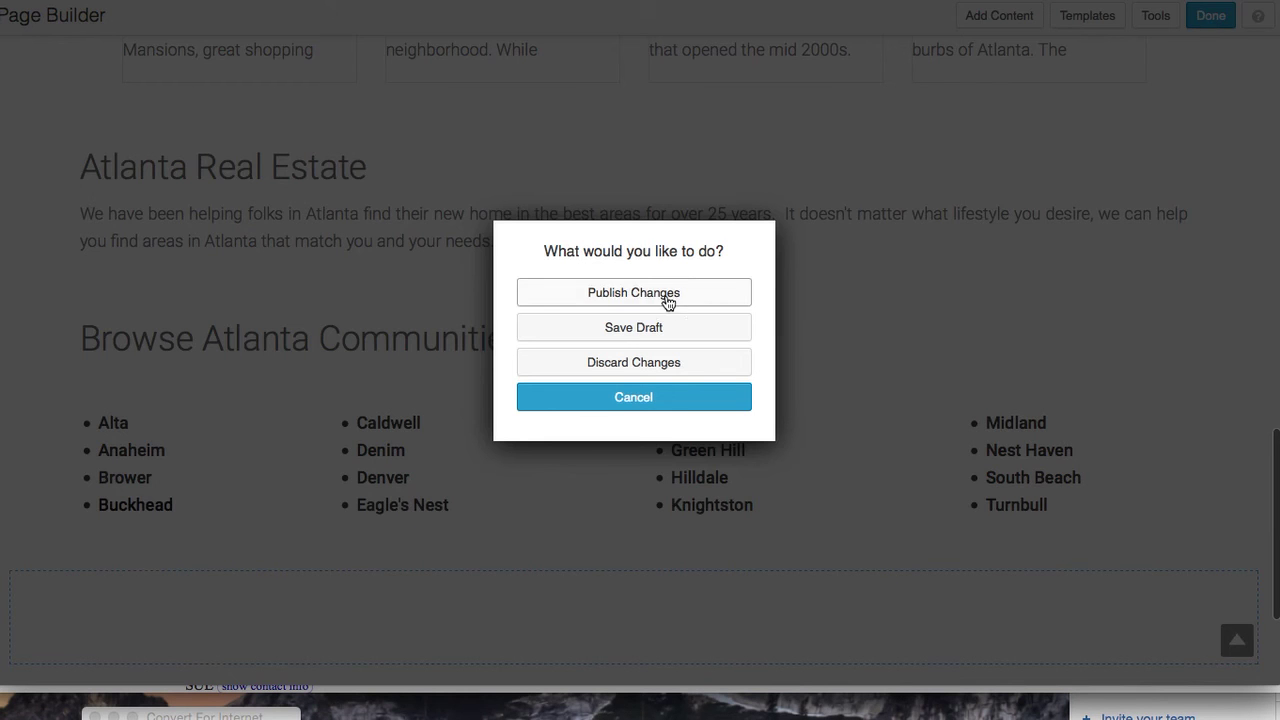
# Publish the home page edits and scroll the live page to check the Contact us link
pyautogui.click(666, 295)
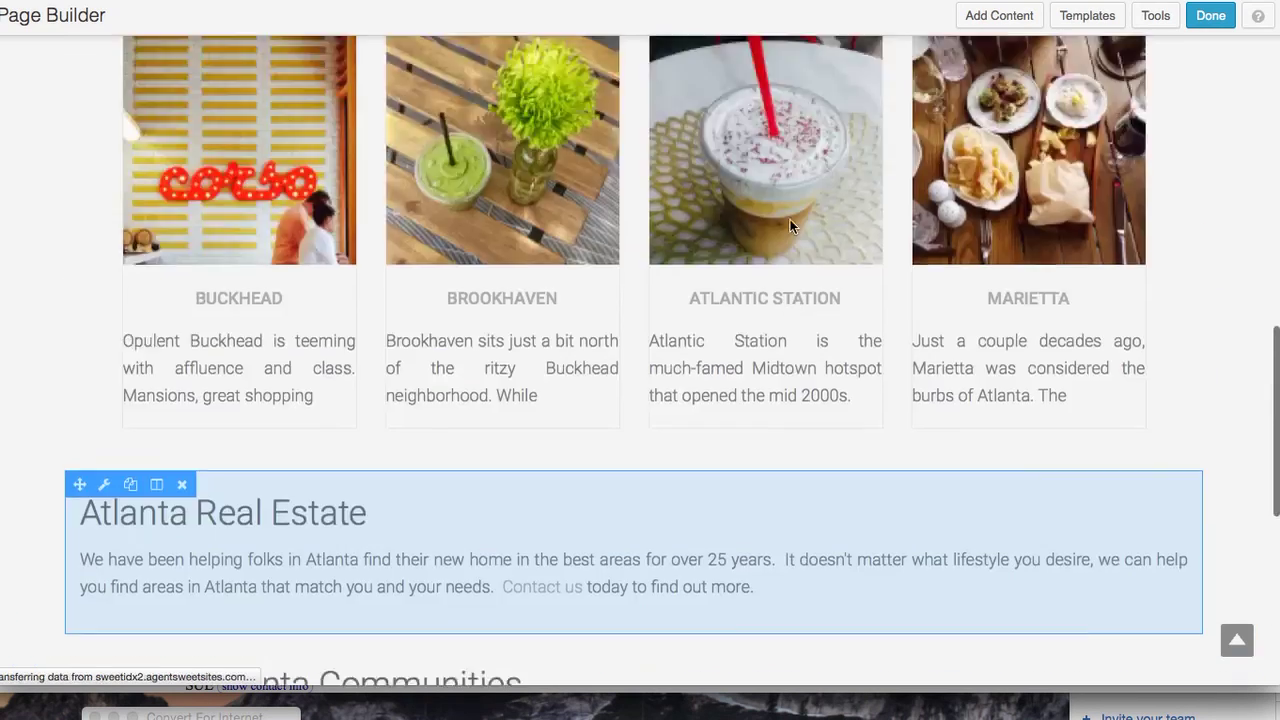
pyautogui.scroll(-8, 790, 225)
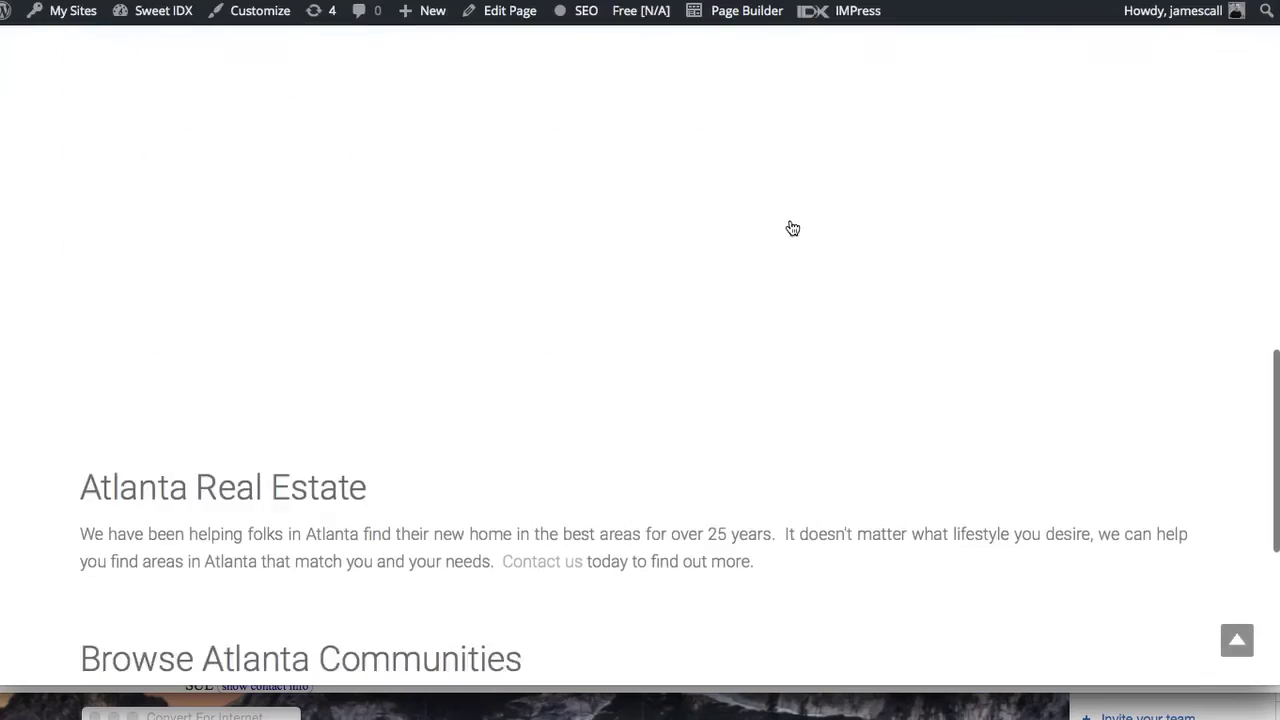
pyautogui.scroll(3, 790, 227)
pyautogui.scroll(-7, 790, 226)
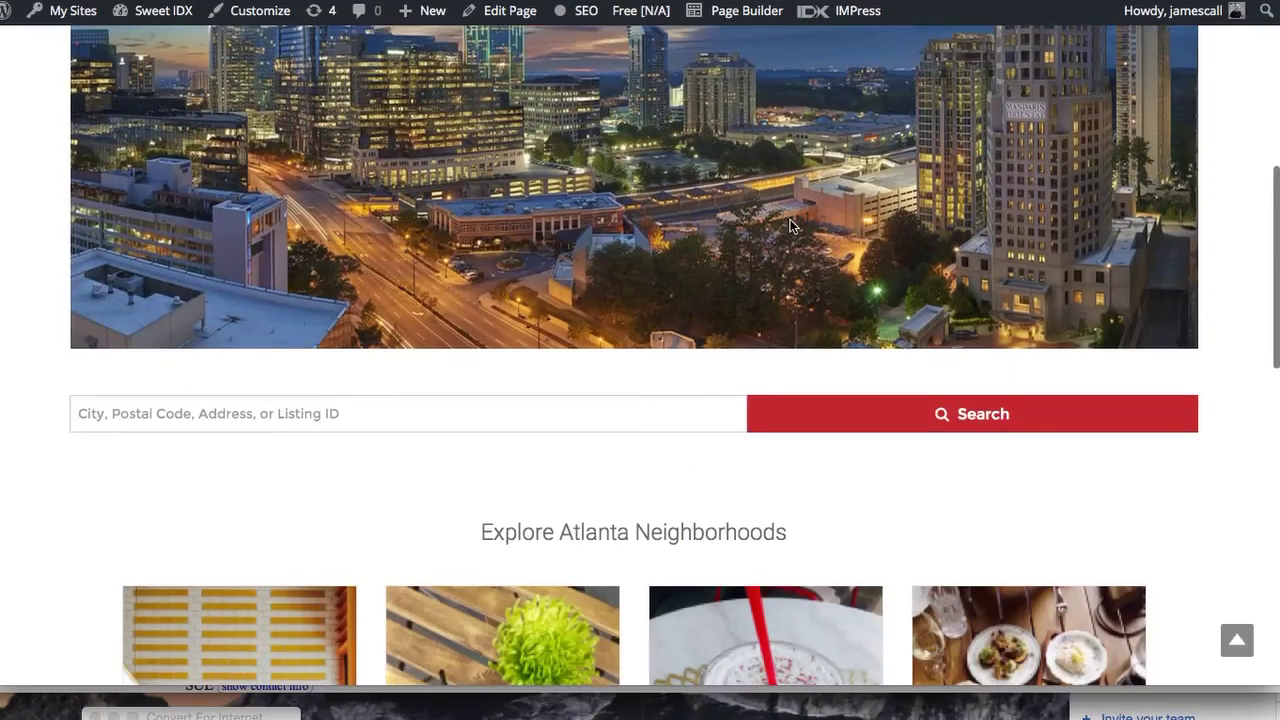
pyautogui.scroll(-5, 790, 226)
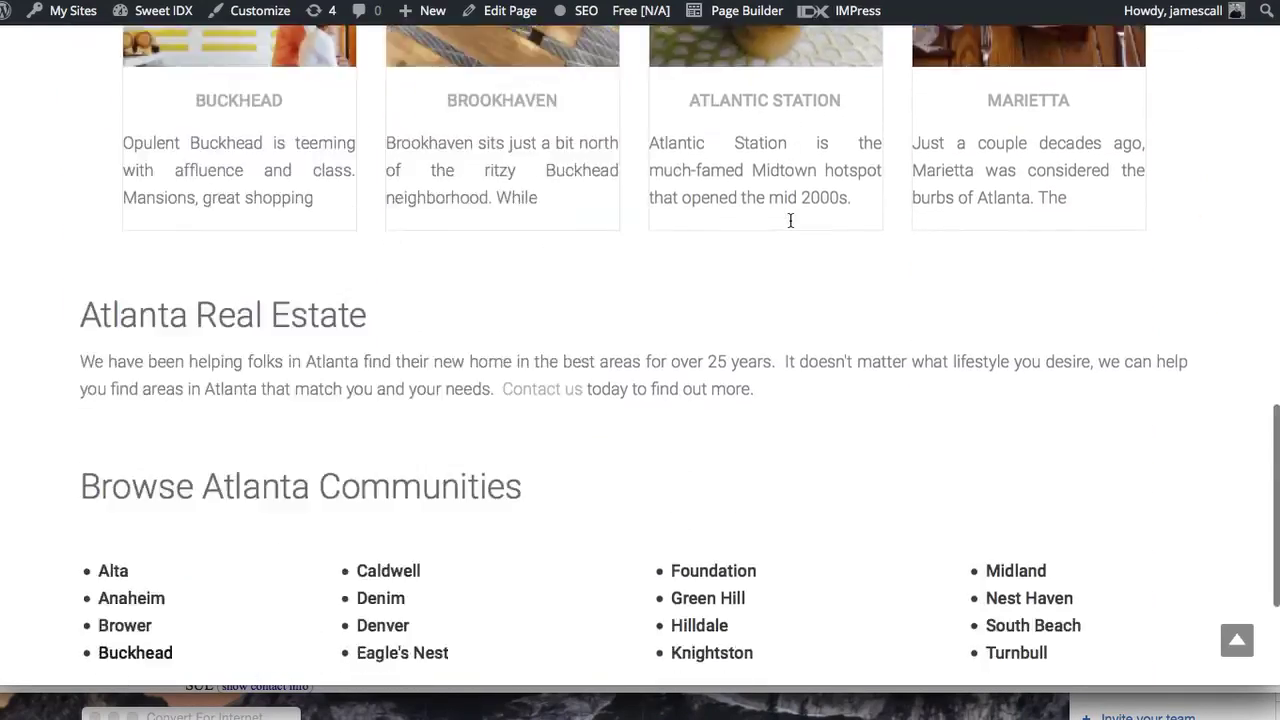
pyautogui.scroll(2, 790, 226)
pyautogui.scroll(5, 790, 226)
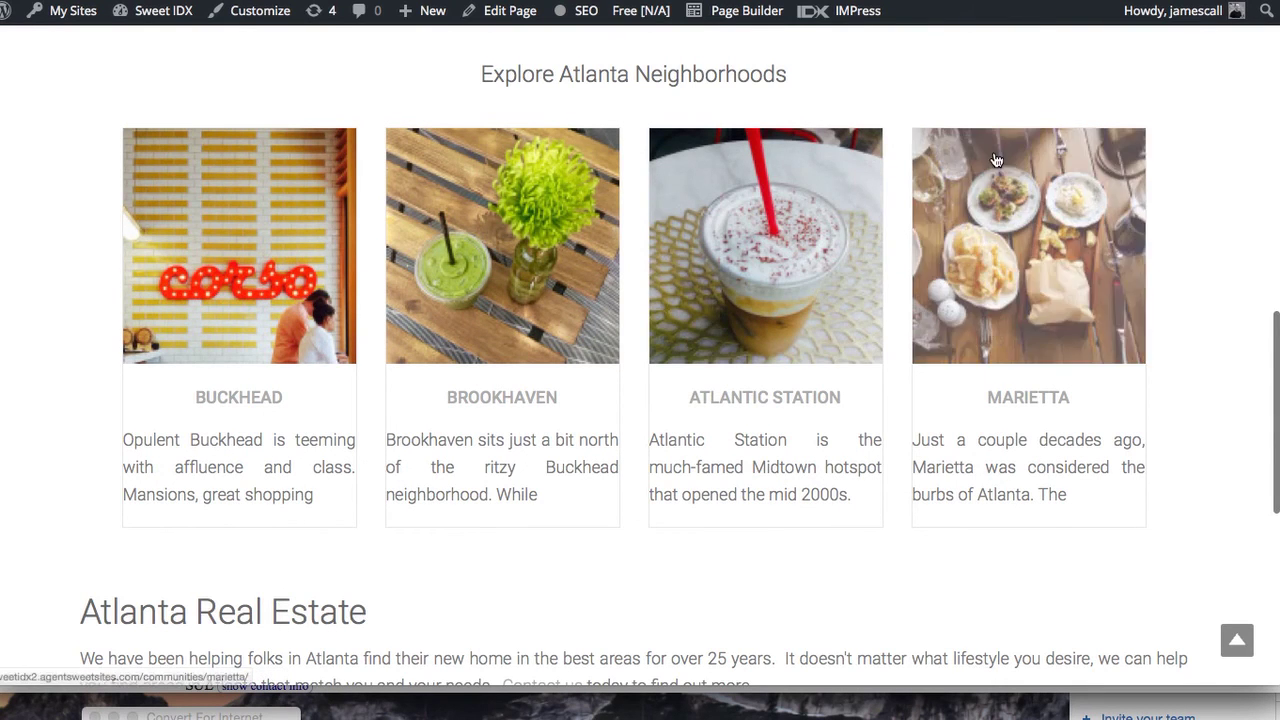
pyautogui.scroll(10, 995, 158)
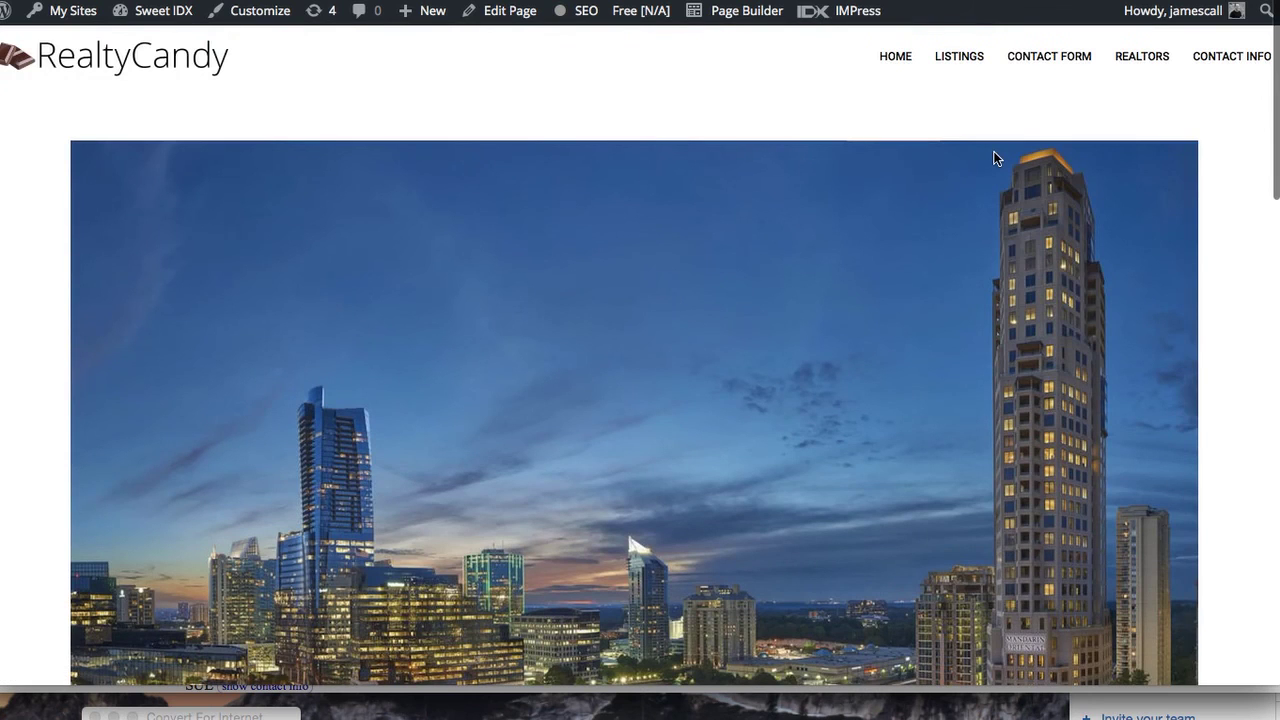